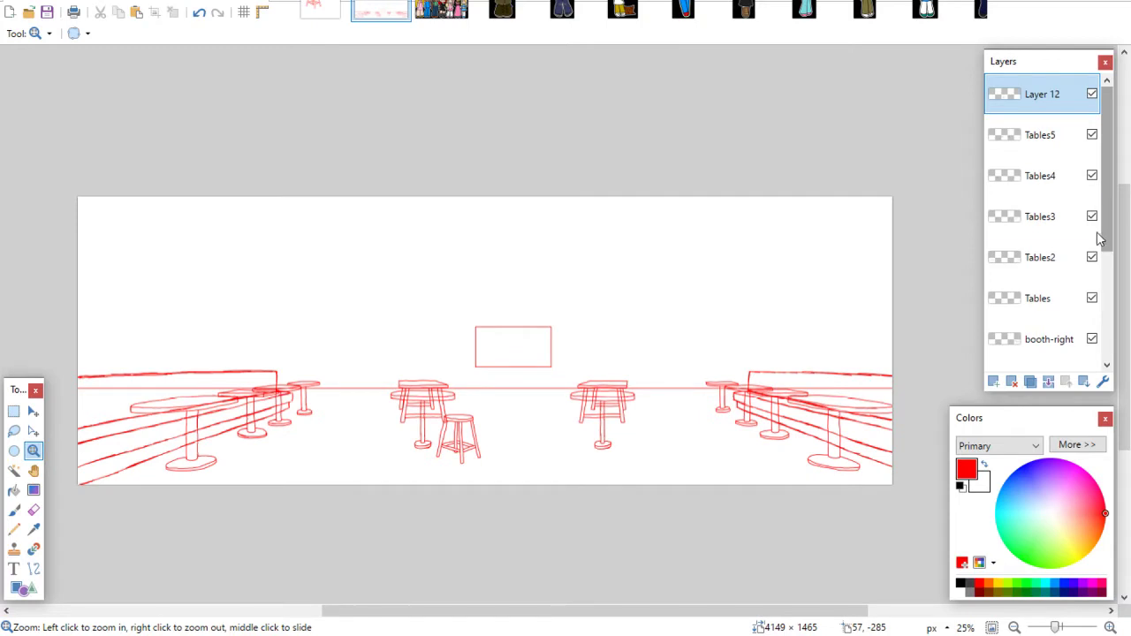
Rename Layer 12 as "stool"
click(1033, 135)
key(F4)
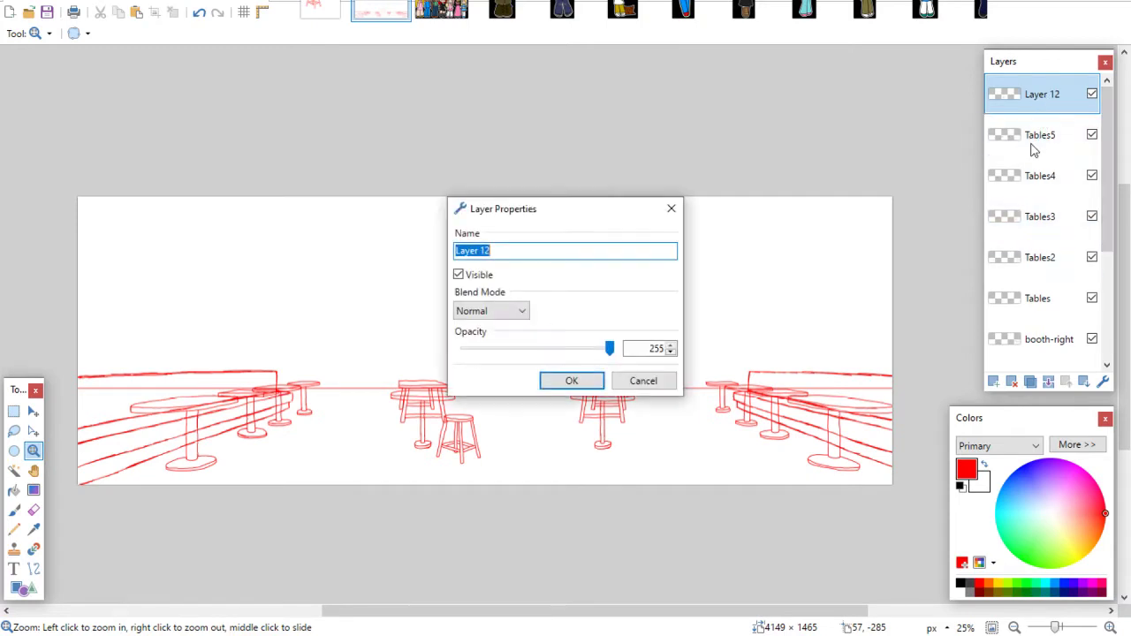
text(stool)
click(587, 381)
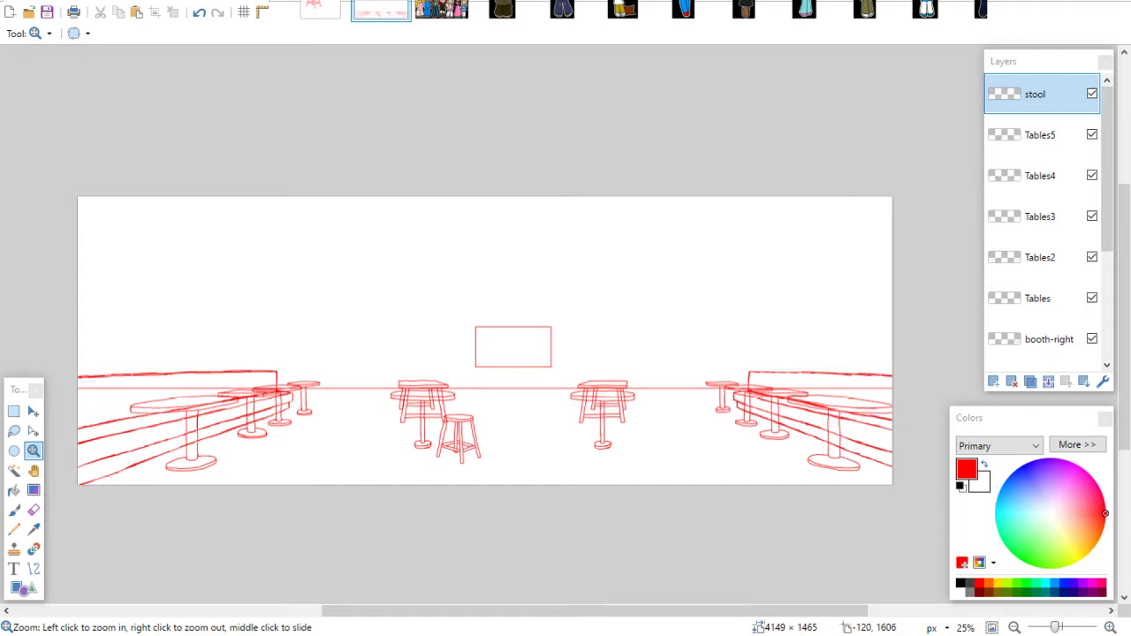
drag(1122, 291, 1123, 283)
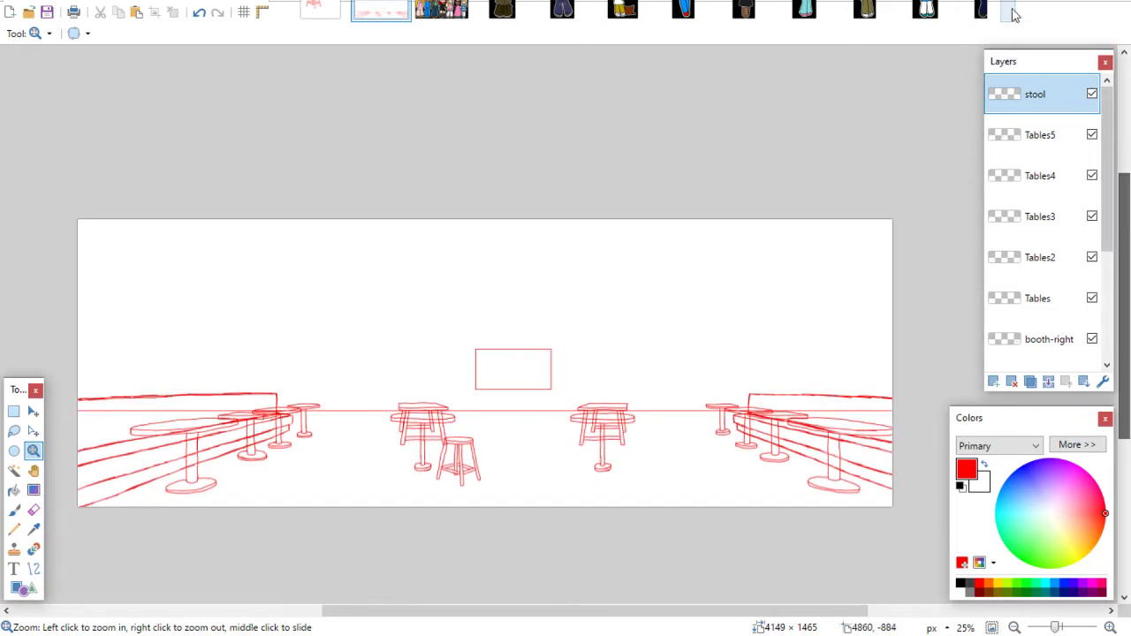
Switch to the 600 × 800 stool sketch image and add a new layer above Layer 2 for brush drawing
click(446, 14)
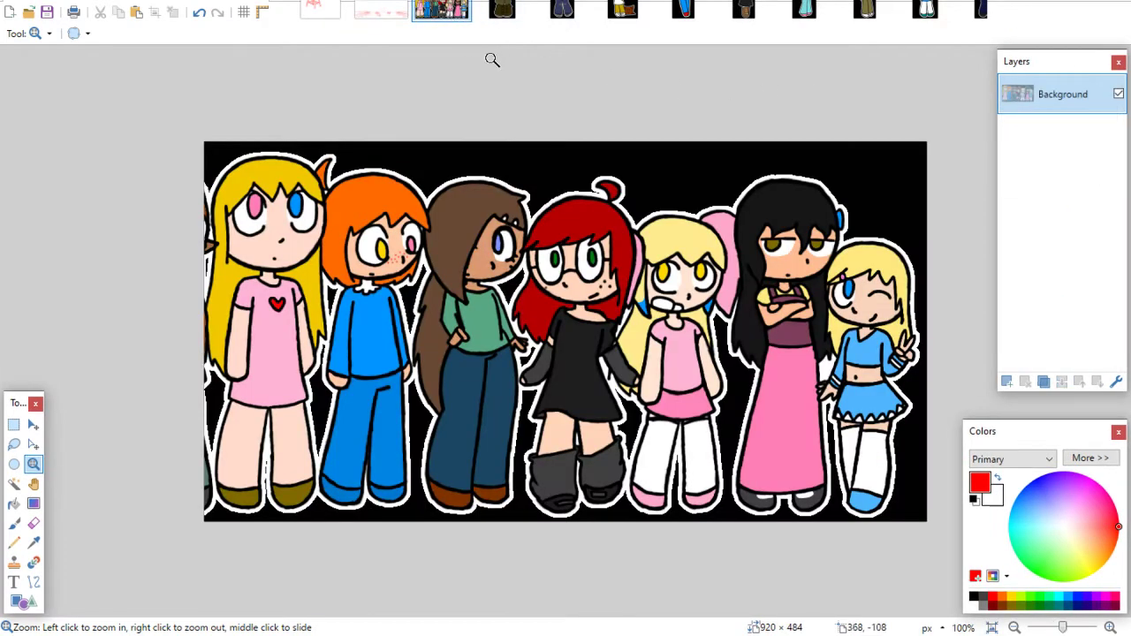
click(381, 13)
click(316, 12)
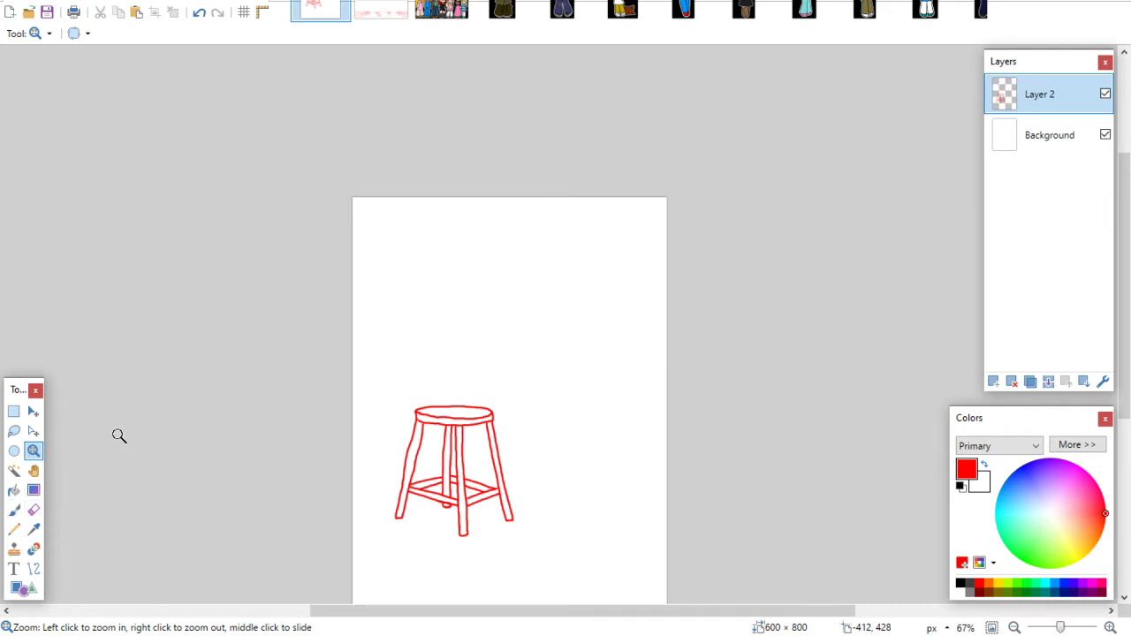
click(624, 366)
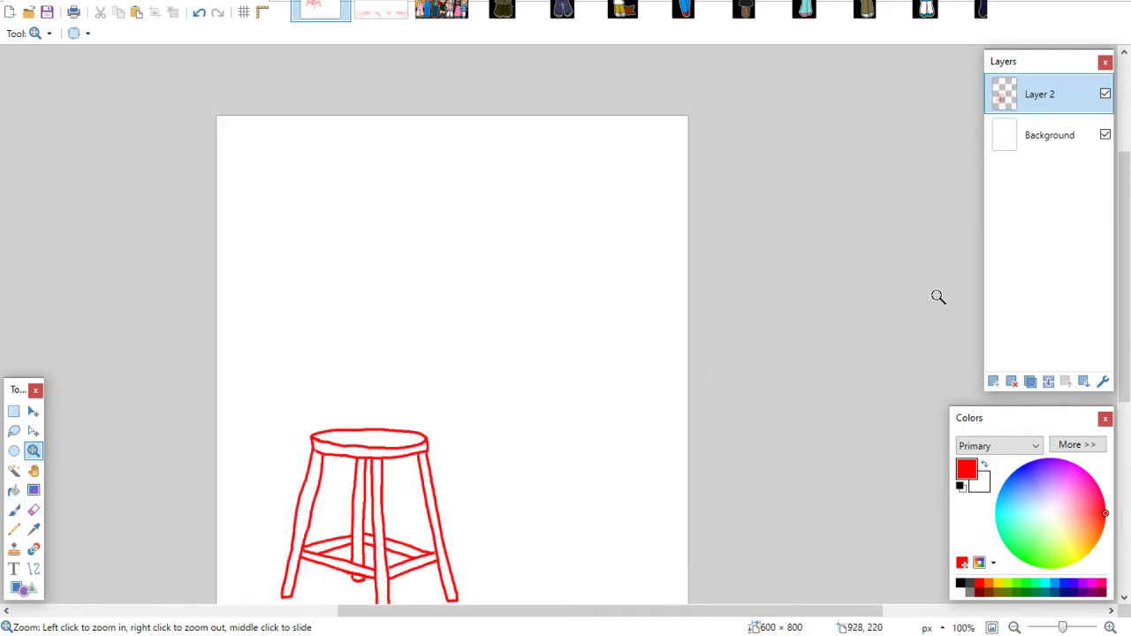
click(993, 382)
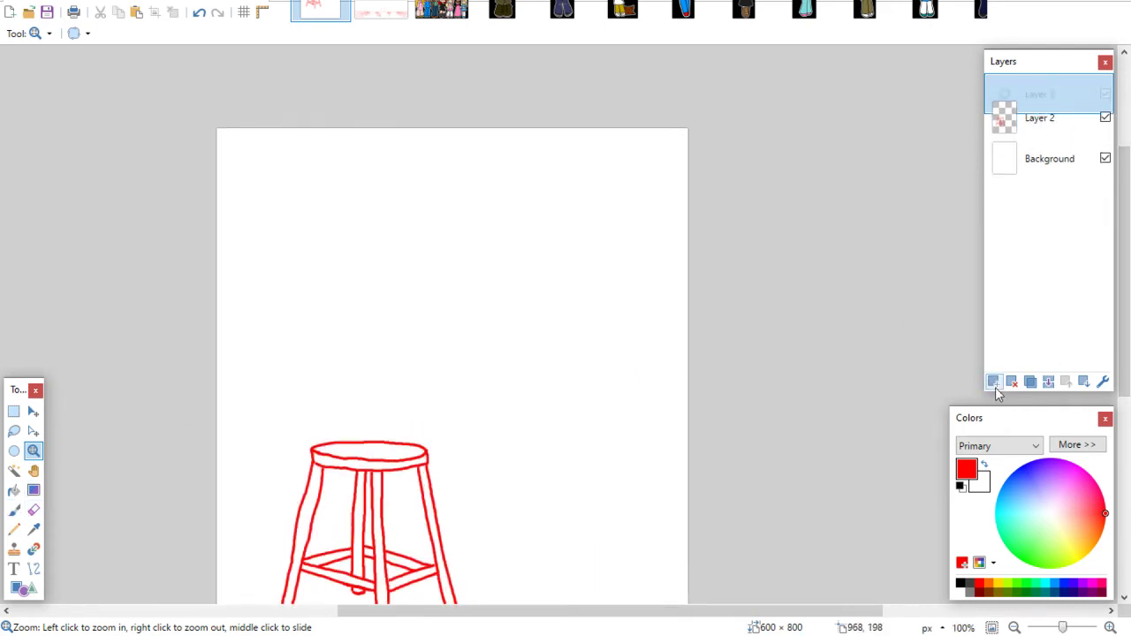
click(14, 509)
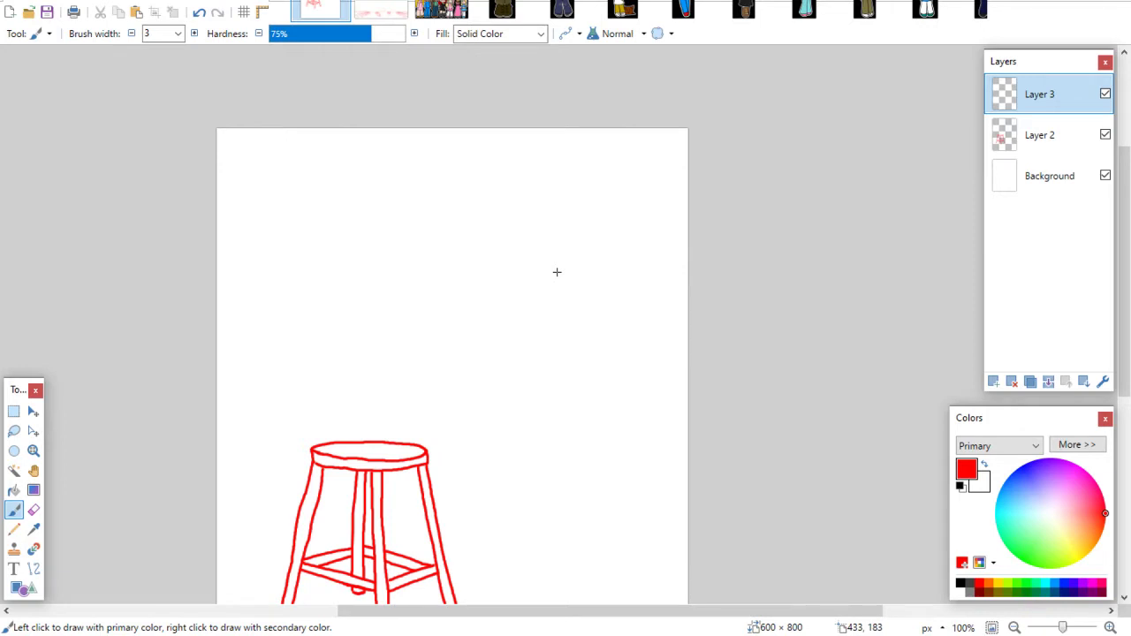
Move the stool sketch on Layer 2 down and slightly left, closer to the lower-left corner of the canvas
scroll(557, 272, down, 1)
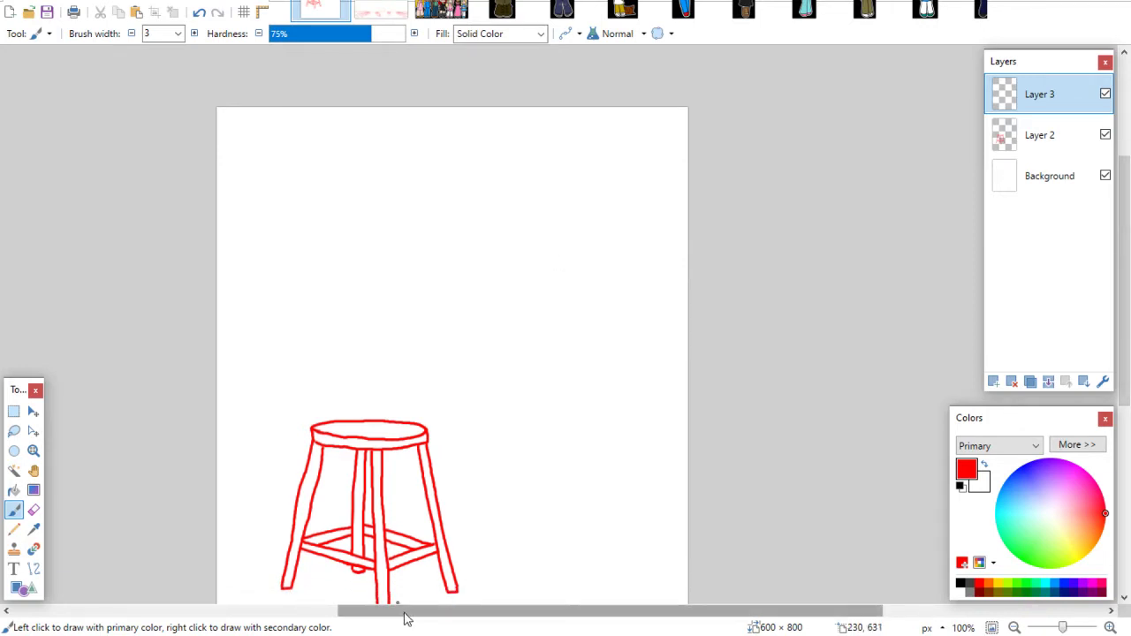
drag(407, 618, 422, 618)
drag(1115, 260, 1123, 316)
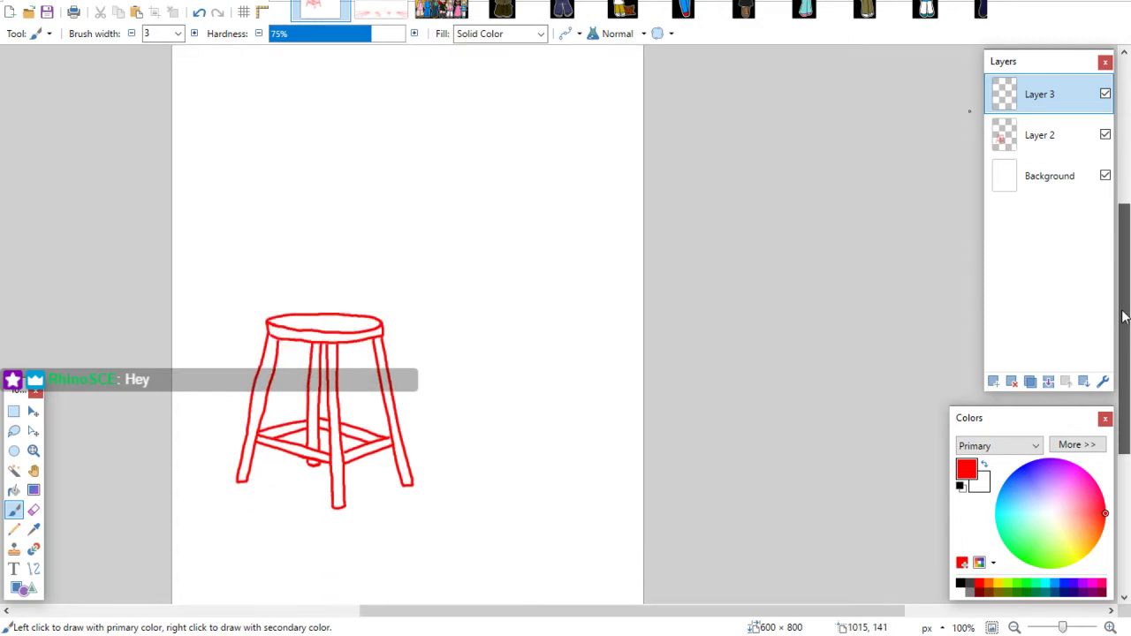
click(1015, 146)
click(34, 412)
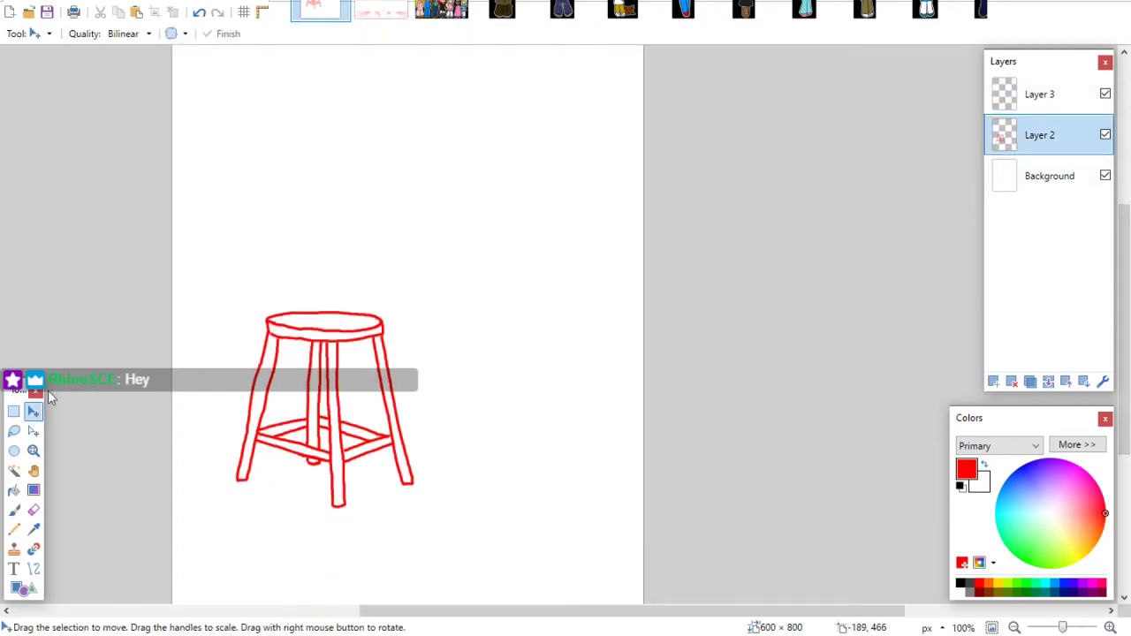
scroll(1117, 314, down, 2)
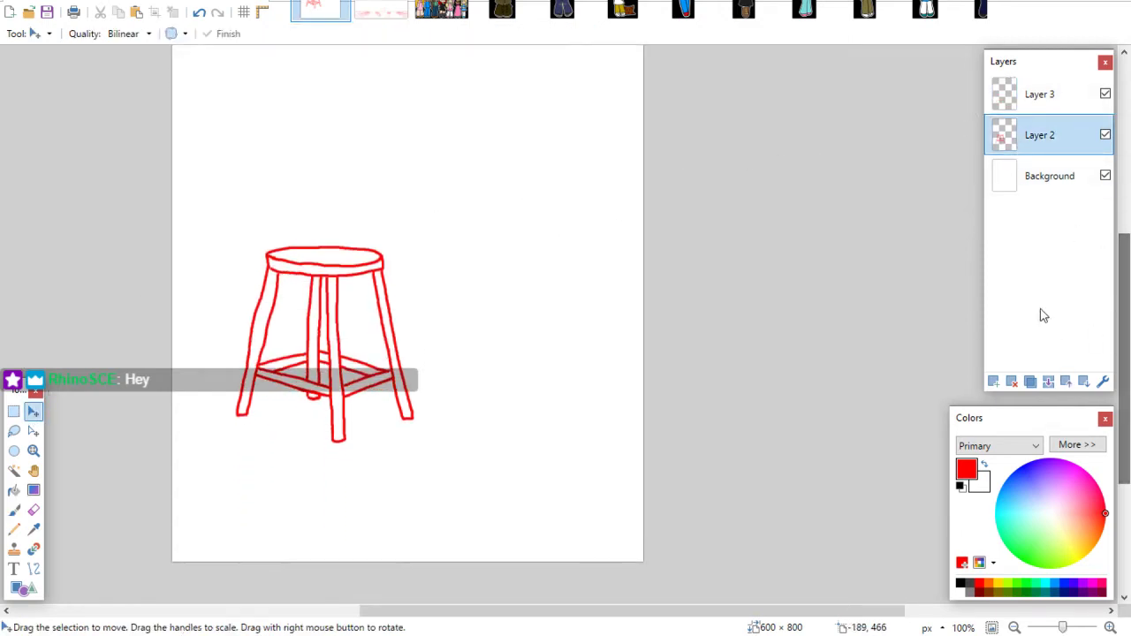
drag(342, 379, 312, 463)
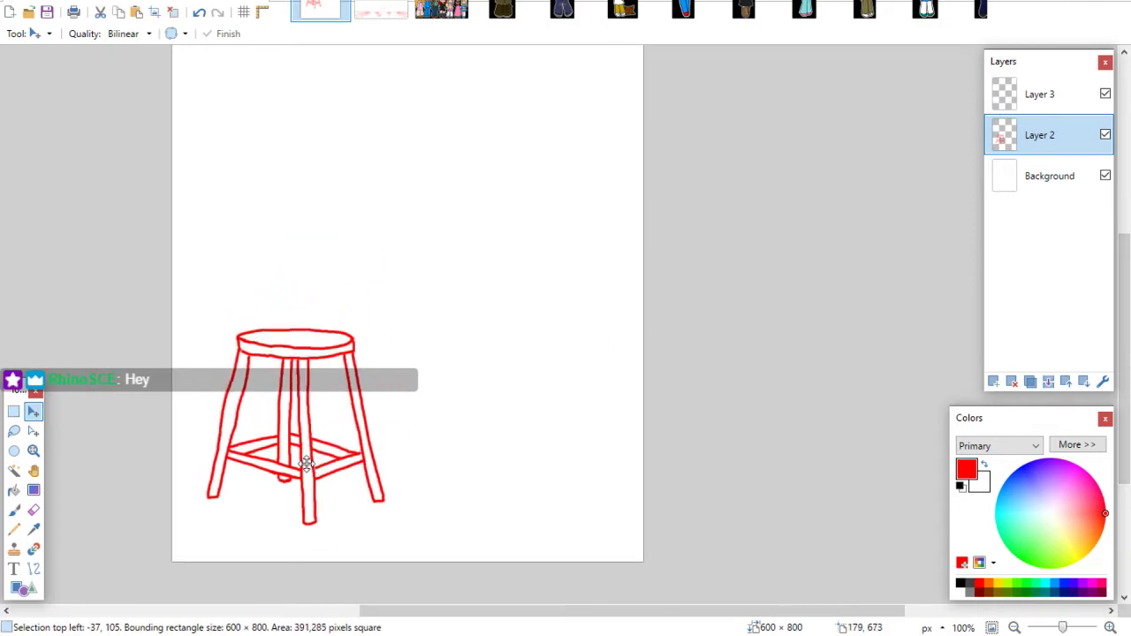
click(15, 412)
key(b)
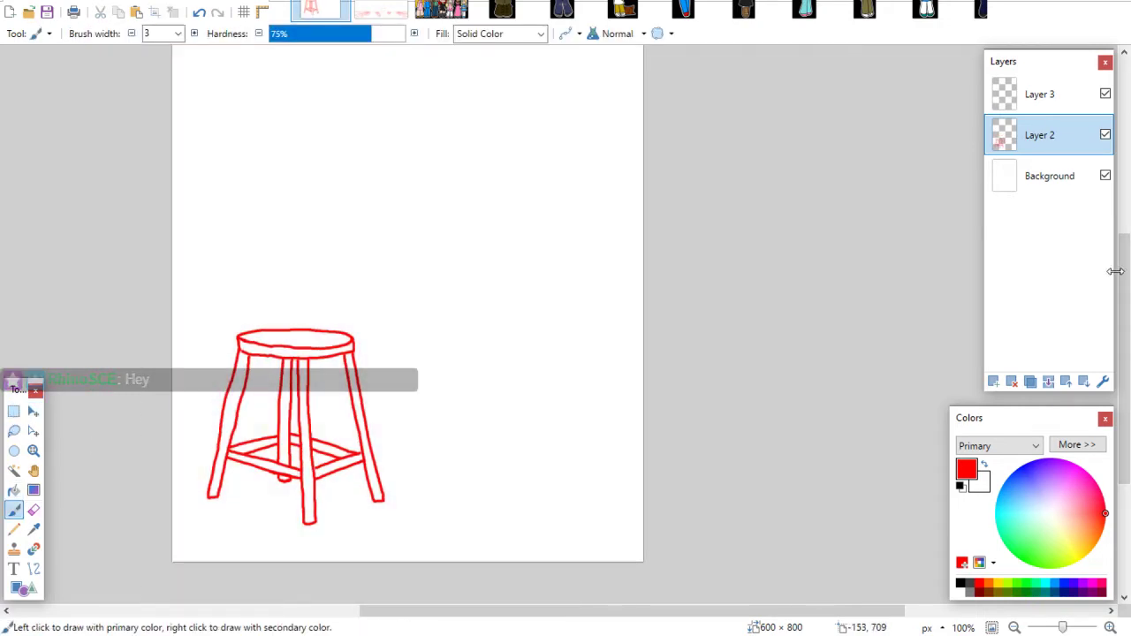
Sketch a red circle on Layer 3 in the upper-right part of the canvas with the width 3 brush
scroll(1124, 267, up, 1)
scroll(1124, 267, up, 1)
click(1014, 108)
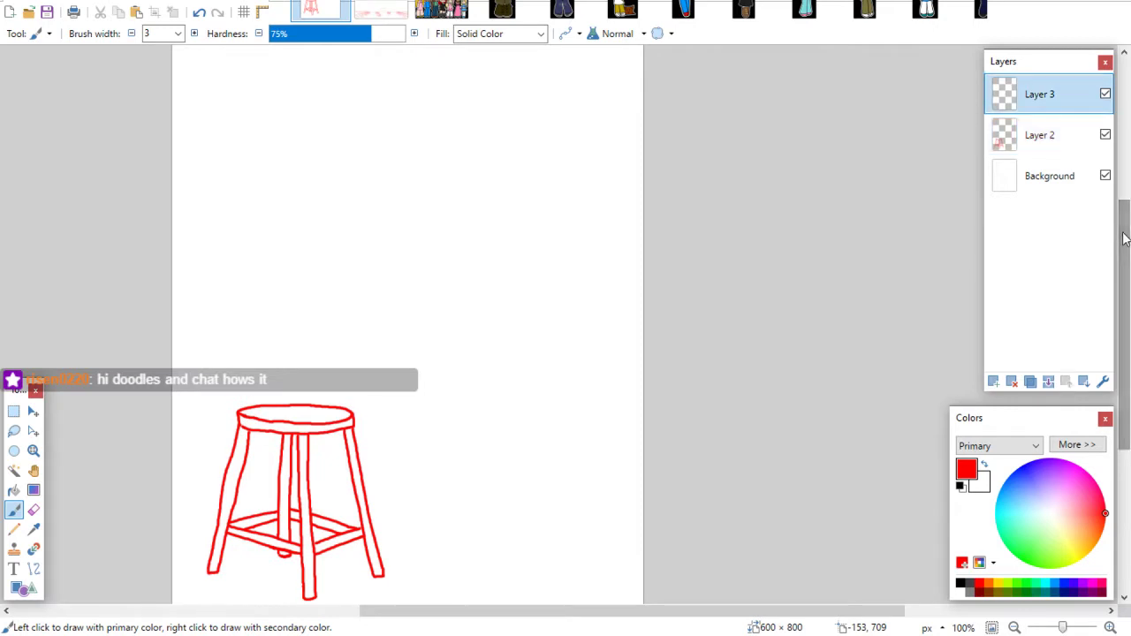
scroll(1124, 231, up, 1)
scroll(1124, 231, up, 1)
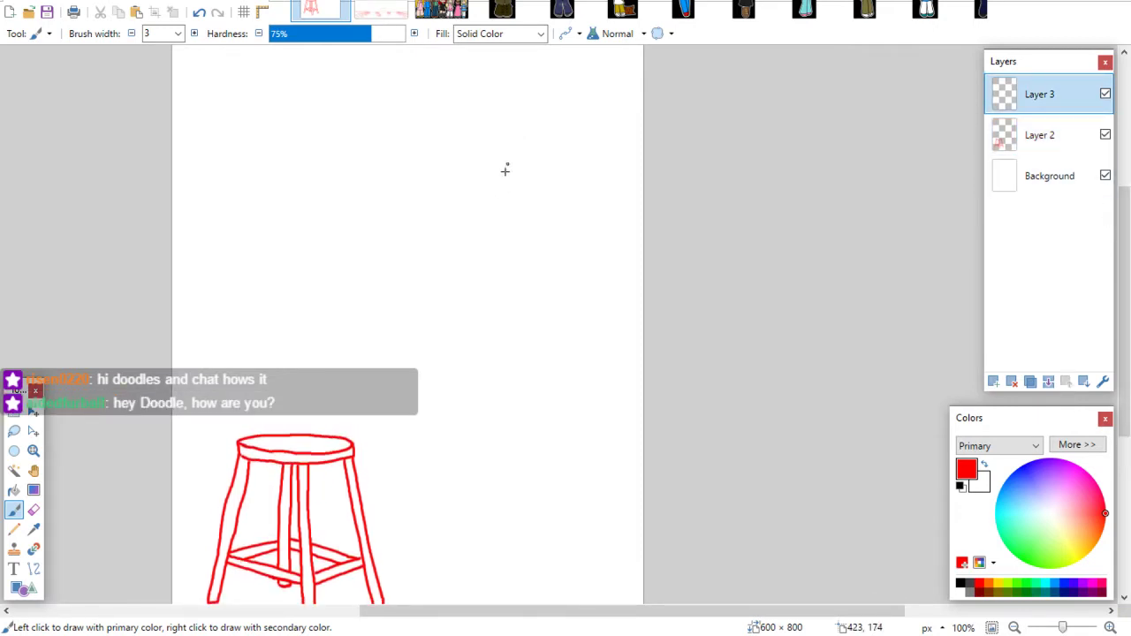
scroll(1100, 243, up, 1)
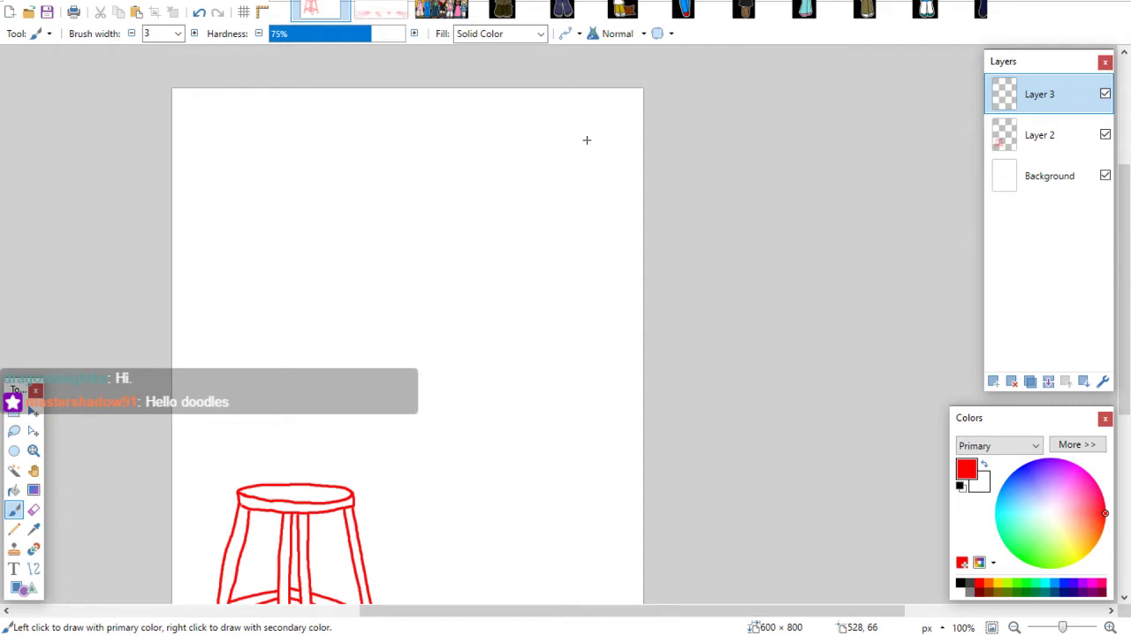
scroll(586, 140, down, 1)
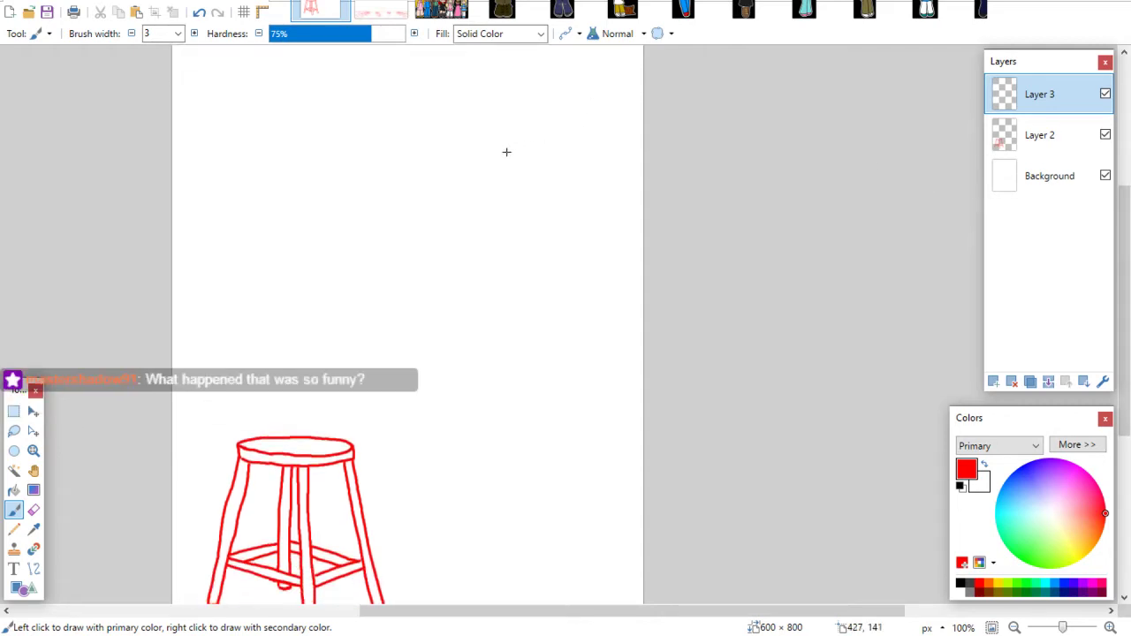
mouse_move(504, 124)
mouse_down()
mouse_move(454, 133)
mouse_move(434, 206)
mouse_move(462, 240)
mouse_move(494, 245)
mouse_up()
mouse_move(462, 133)
mouse_down()
mouse_move(505, 122)
mouse_move(490, 126)
mouse_move(547, 140)
mouse_move(558, 184)
mouse_move(534, 237)
mouse_move(465, 240)
mouse_move(526, 240)
mouse_move(552, 218)
mouse_up()
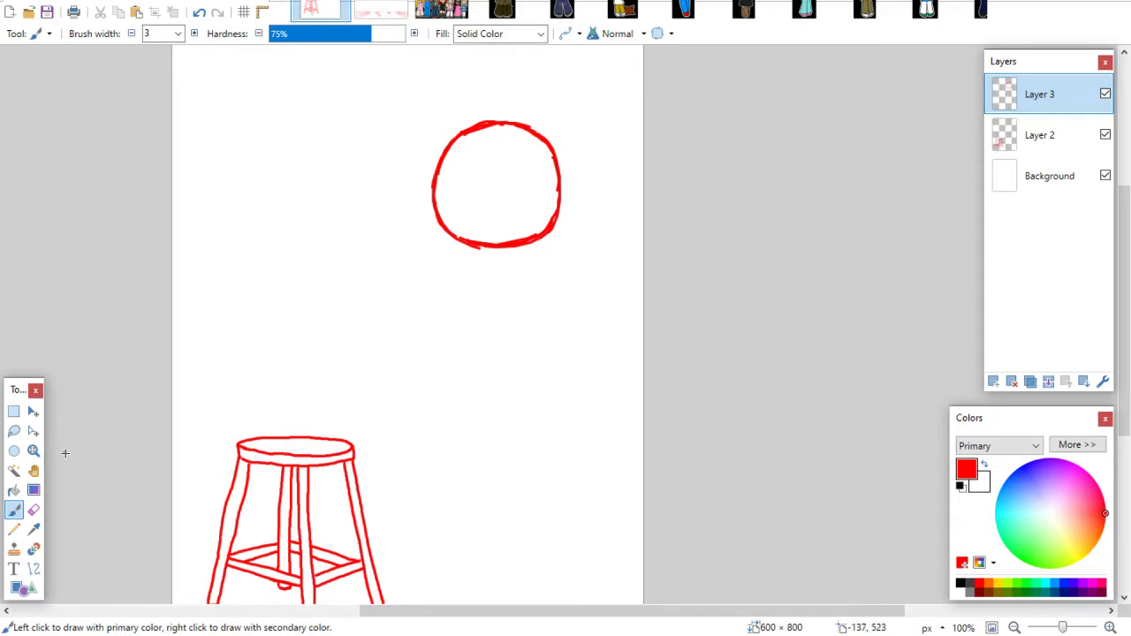
Brush a wider outline around the circle's right side and underside to extend the shape outward
click(33, 449)
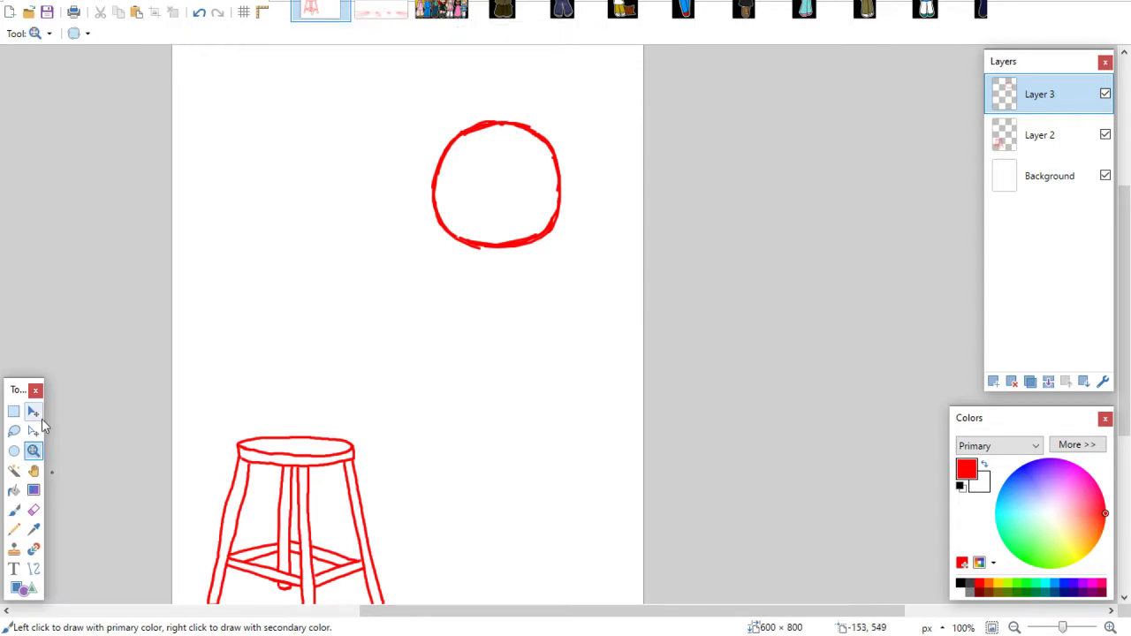
click(544, 174)
click(13, 510)
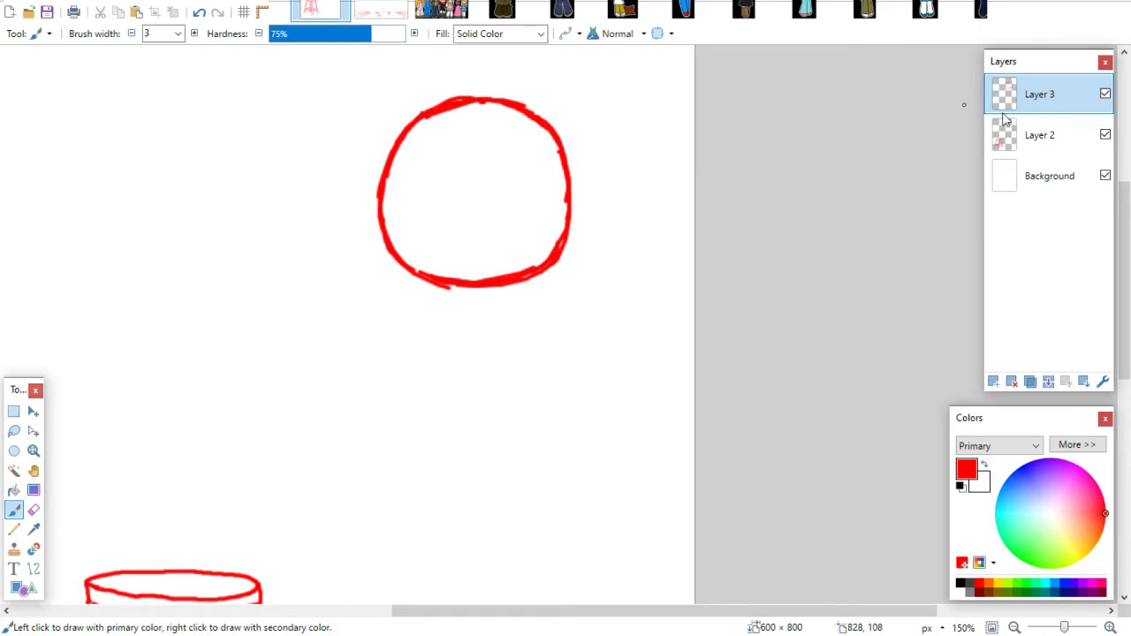
drag(1120, 303, 1120, 269)
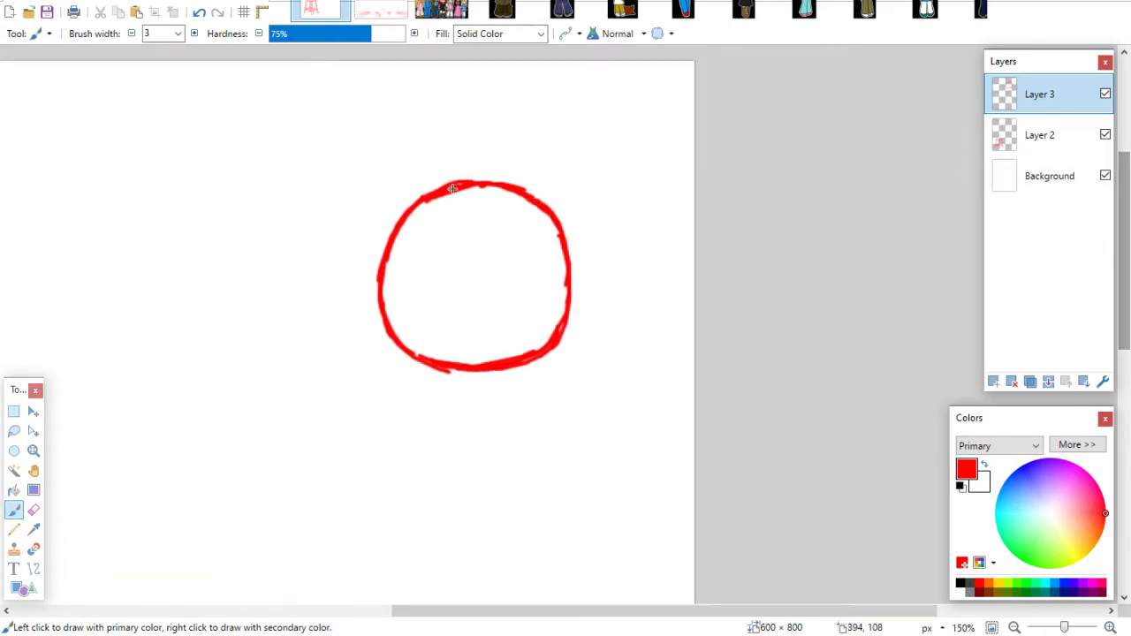
mouse_move(521, 182)
mouse_down()
mouse_move(558, 192)
mouse_move(556, 212)
mouse_move(548, 205)
mouse_move(574, 256)
mouse_move(570, 329)
mouse_up()
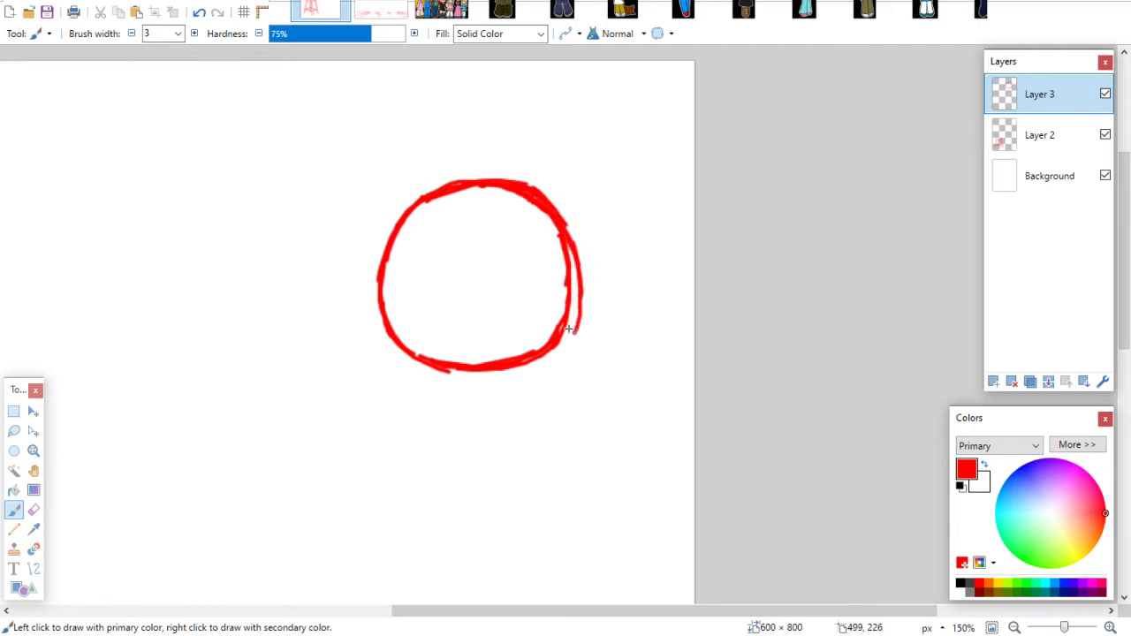
mouse_move(381, 320)
mouse_down()
mouse_move(383, 338)
mouse_move(442, 371)
mouse_move(460, 397)
mouse_move(491, 391)
mouse_up()
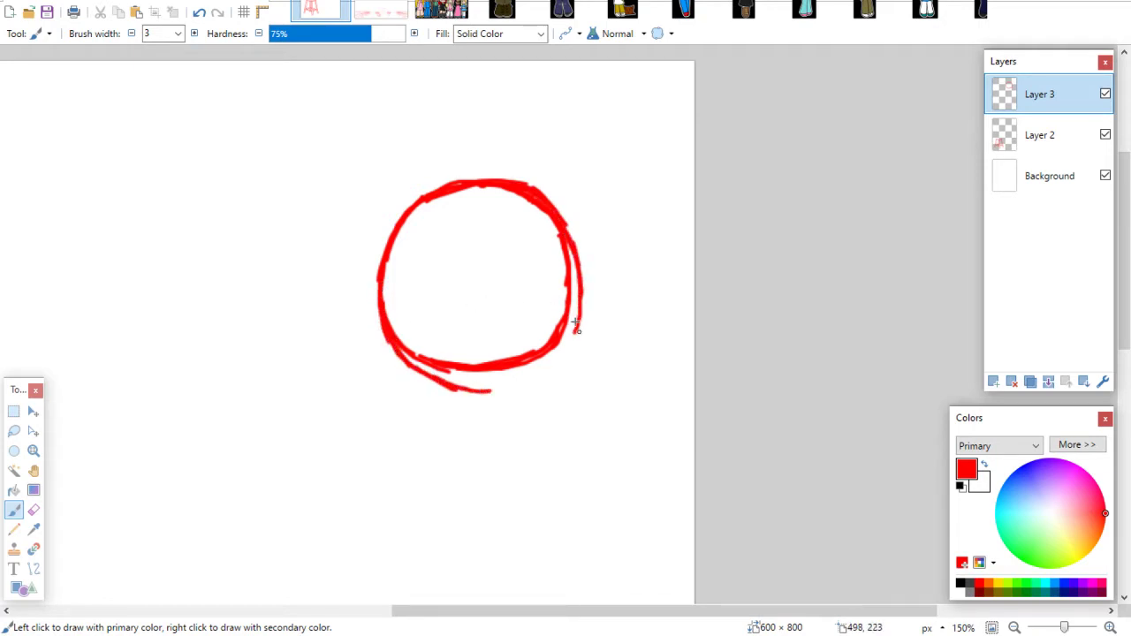
mouse_move(564, 226)
mouse_down()
mouse_move(574, 358)
mouse_move(518, 387)
mouse_move(460, 387)
mouse_move(504, 393)
mouse_up()
mouse_move(560, 214)
mouse_down()
mouse_move(576, 265)
mouse_move(557, 372)
mouse_up()
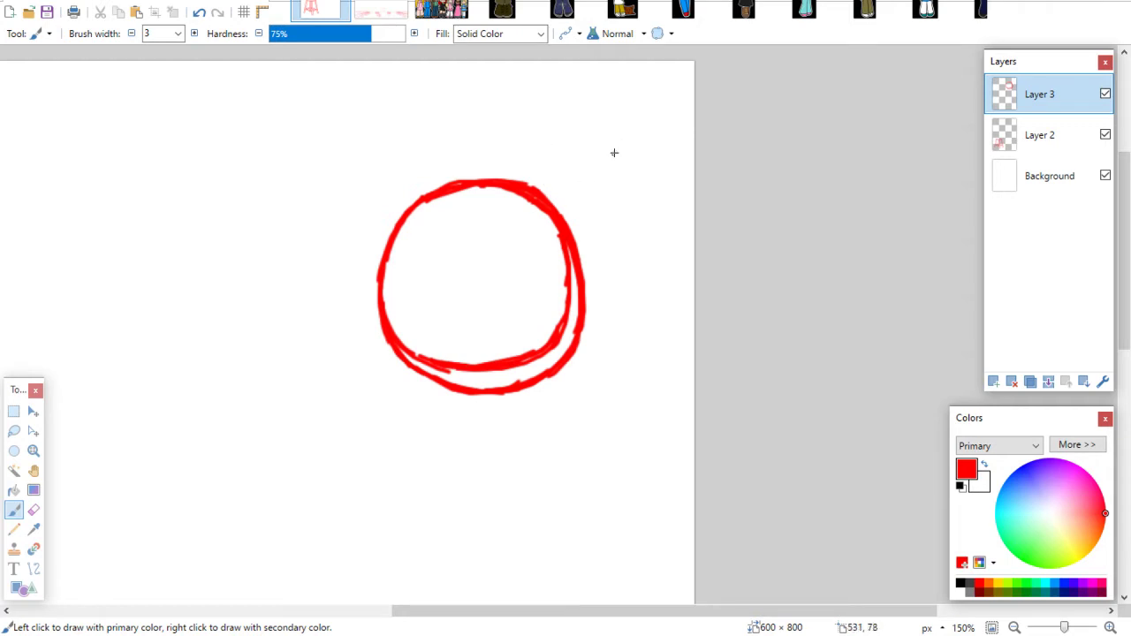
Erase the old inner outline along the circle's right side and bottom, keeping the wider outer line
click(34, 450)
drag(404, 611, 459, 611)
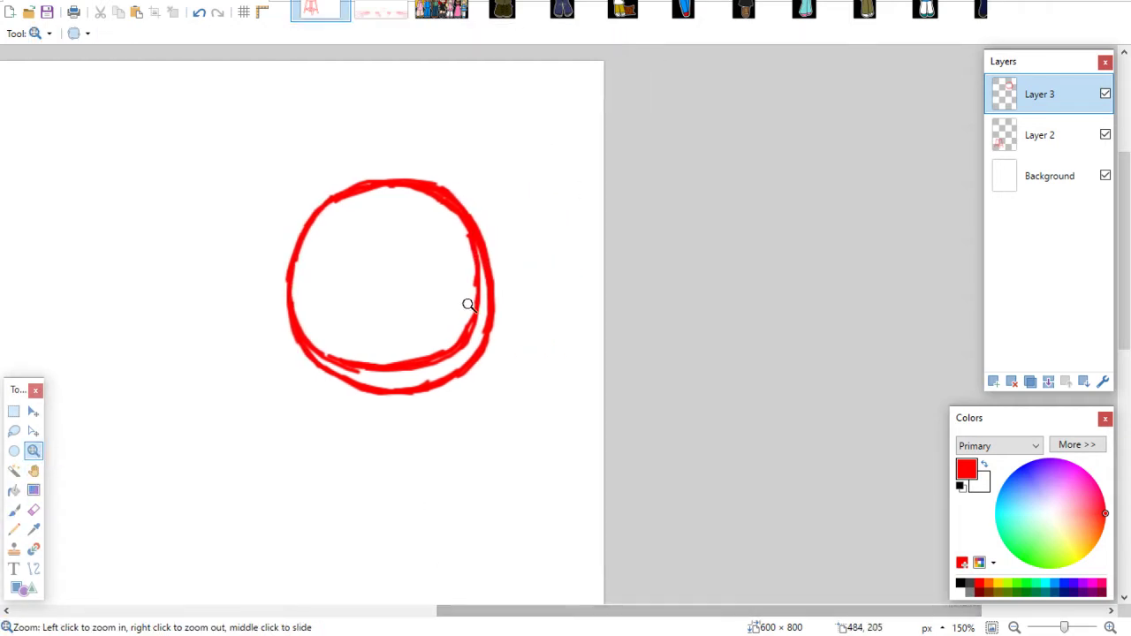
click(33, 510)
drag(481, 252, 470, 227)
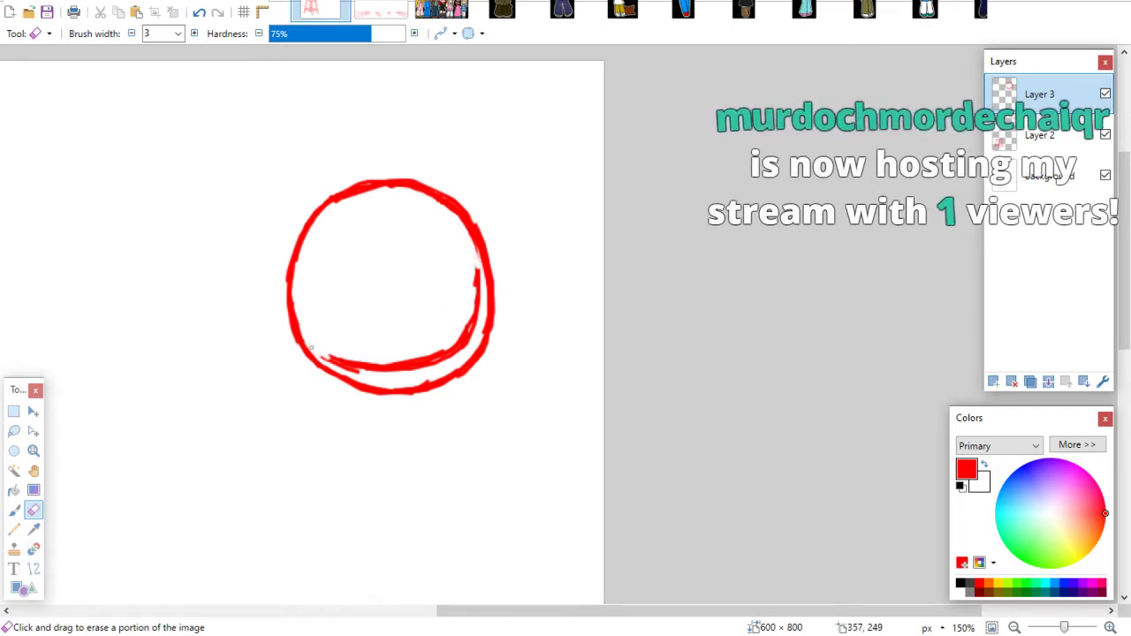
mouse_move(323, 358)
mouse_down()
mouse_move(367, 375)
mouse_move(392, 370)
mouse_move(371, 362)
mouse_move(448, 359)
mouse_move(416, 375)
mouse_move(424, 362)
mouse_move(403, 363)
mouse_move(450, 351)
mouse_move(472, 303)
mouse_move(468, 353)
mouse_move(478, 264)
mouse_move(479, 311)
mouse_move(467, 232)
mouse_move(429, 196)
mouse_move(473, 247)
mouse_up()
mouse_move(455, 183)
mouse_down()
mouse_move(470, 217)
mouse_move(453, 191)
mouse_up()
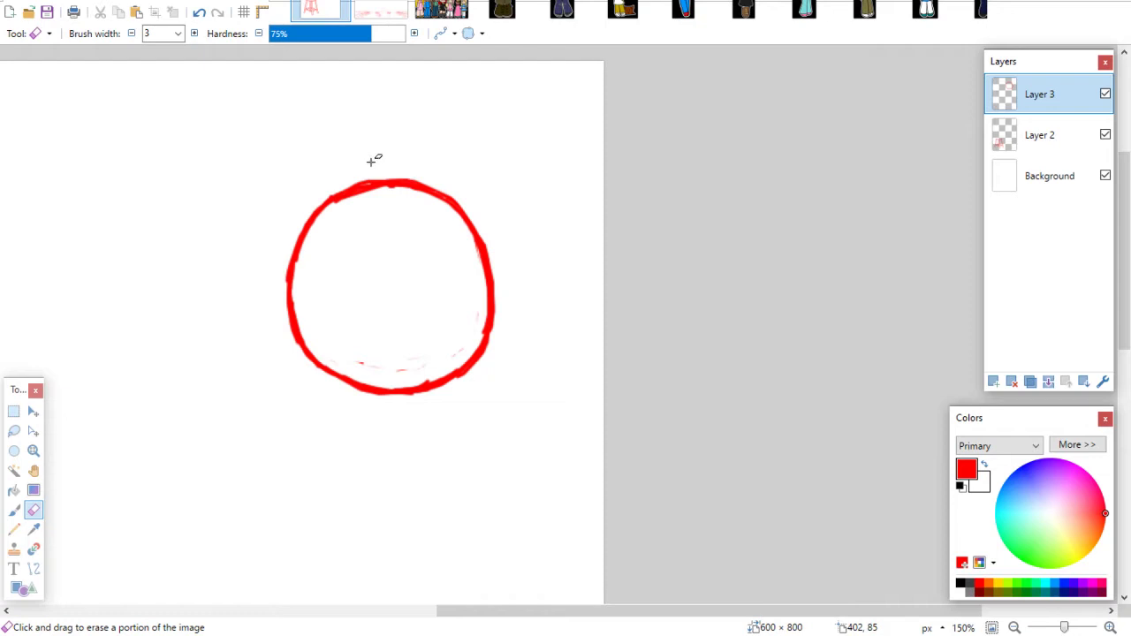
Brush over the circle's top, sides and lower edge to thicken and even out the outline
key(b)
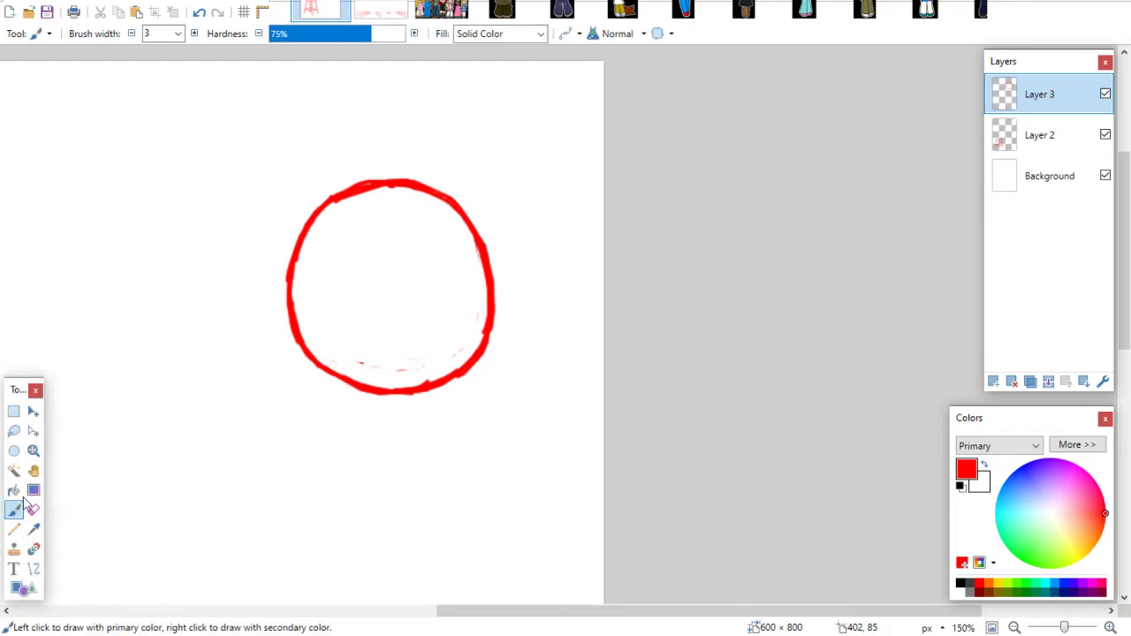
mouse_move(295, 335)
mouse_down()
mouse_move(342, 374)
mouse_move(383, 386)
mouse_move(452, 377)
mouse_move(420, 387)
mouse_move(458, 365)
mouse_move(443, 376)
mouse_move(491, 304)
mouse_move(477, 336)
mouse_move(479, 232)
mouse_move(448, 200)
mouse_up()
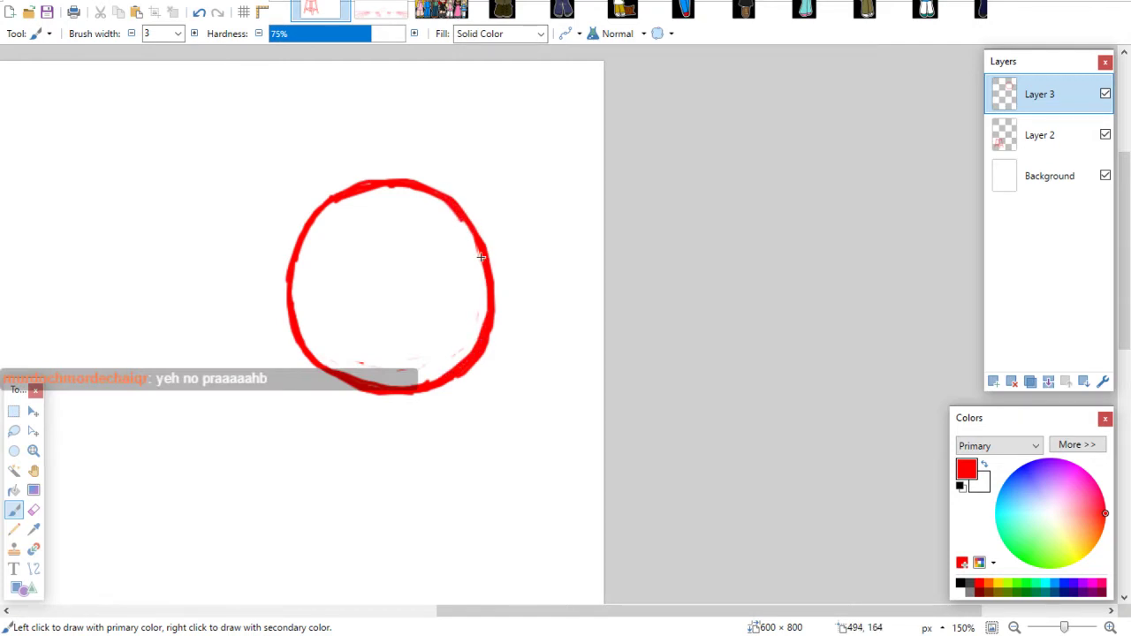
mouse_move(389, 184)
mouse_down()
mouse_move(452, 199)
mouse_move(389, 187)
mouse_move(452, 201)
mouse_move(437, 195)
mouse_move(462, 222)
mouse_up()
mouse_move(397, 185)
mouse_down()
mouse_move(344, 194)
mouse_move(292, 269)
mouse_move(309, 353)
mouse_move(345, 370)
mouse_up()
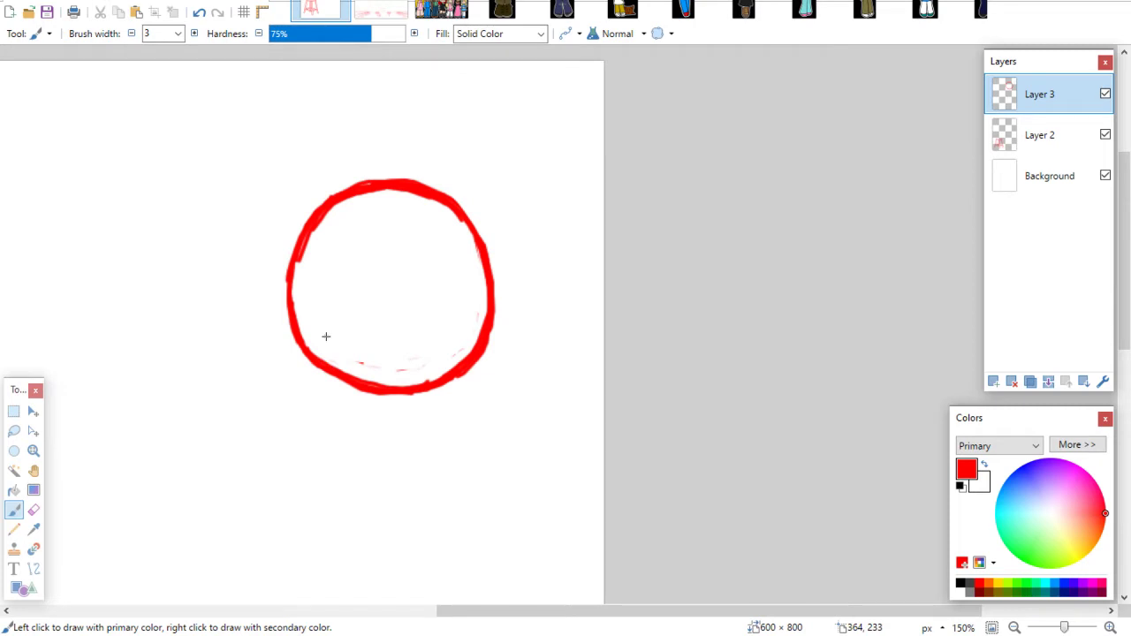
Reinforce the circle's lower-left edge with the brush, and trim the inner side of its bottom line with the eraser
click(34, 510)
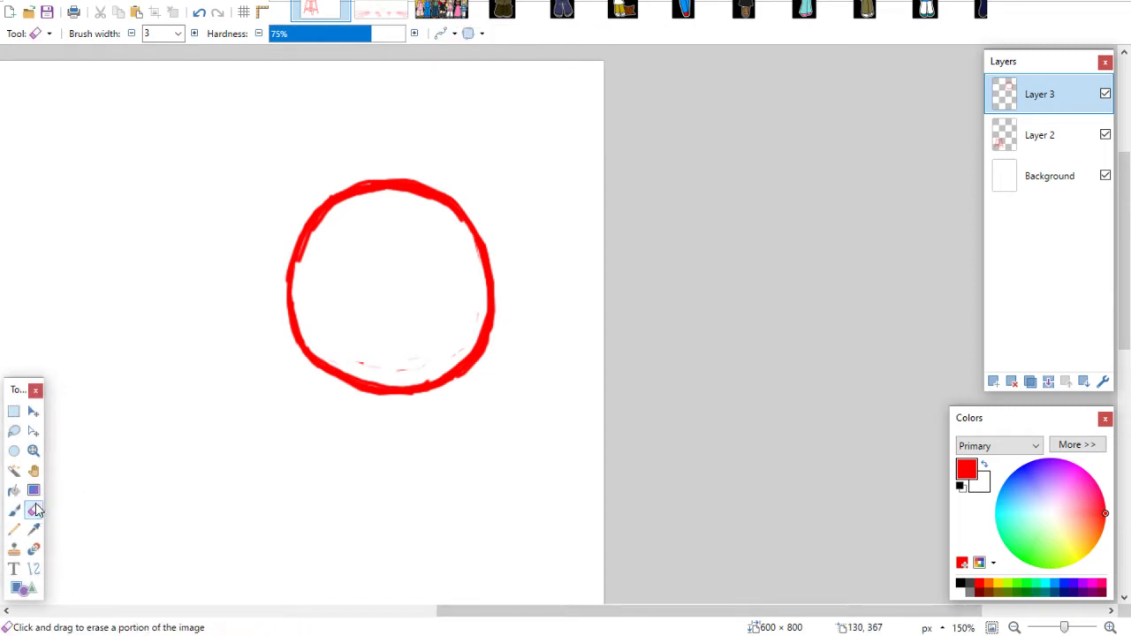
click(14, 510)
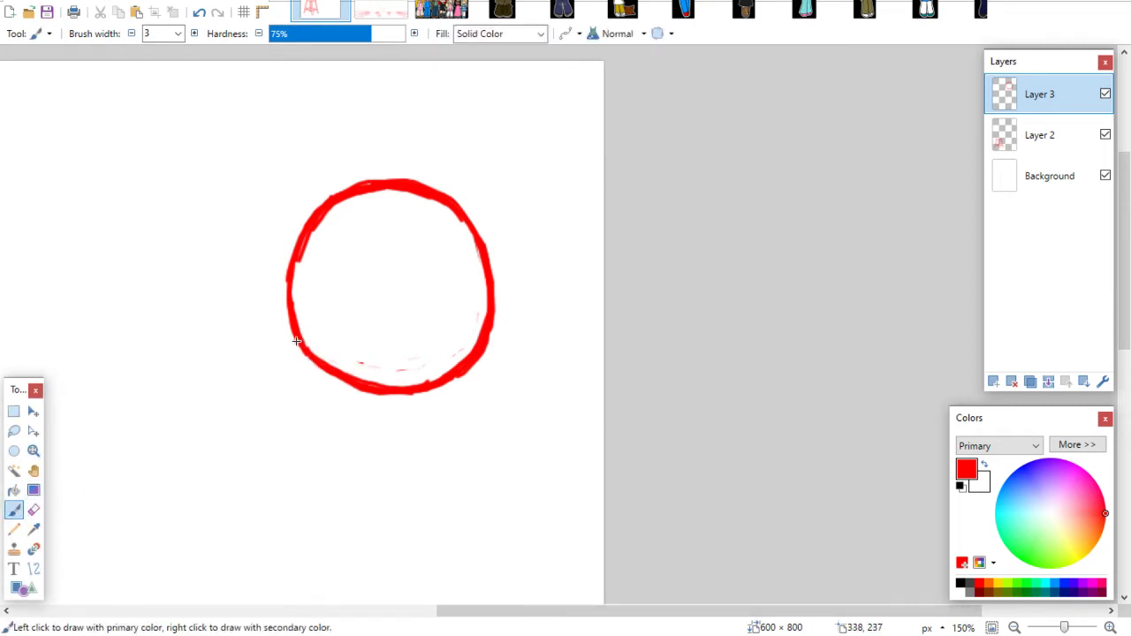
mouse_move(322, 365)
mouse_down()
mouse_move(346, 384)
mouse_move(318, 369)
mouse_move(384, 387)
mouse_move(350, 384)
mouse_up()
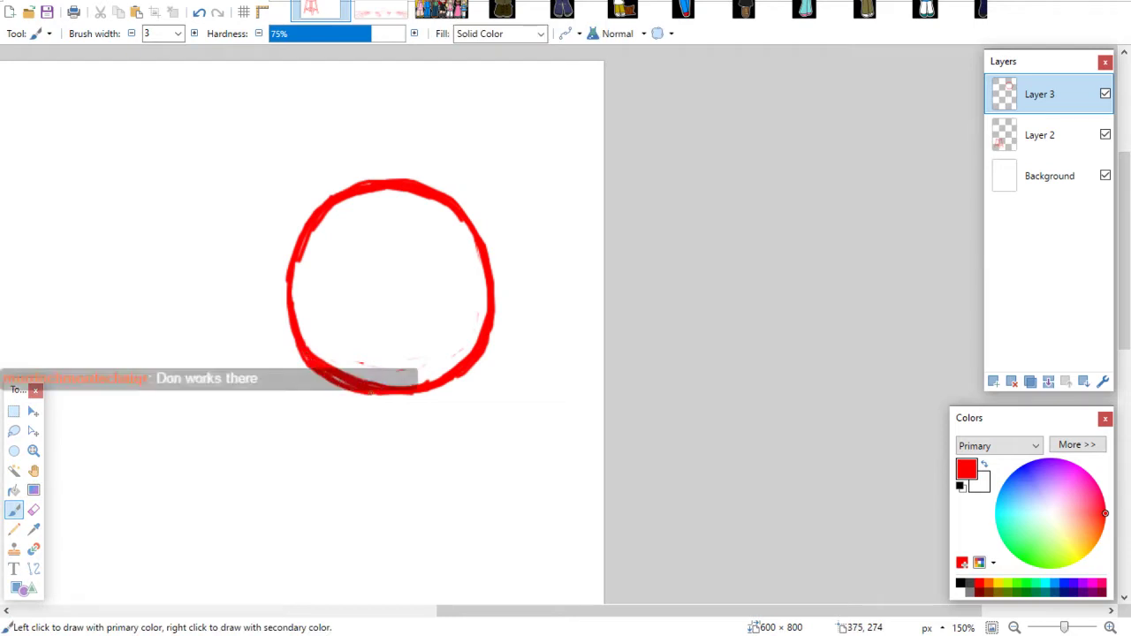
click(34, 510)
mouse_move(310, 348)
mouse_down()
mouse_move(320, 361)
mouse_move(304, 334)
mouse_move(344, 378)
mouse_move(393, 392)
mouse_move(452, 371)
mouse_up()
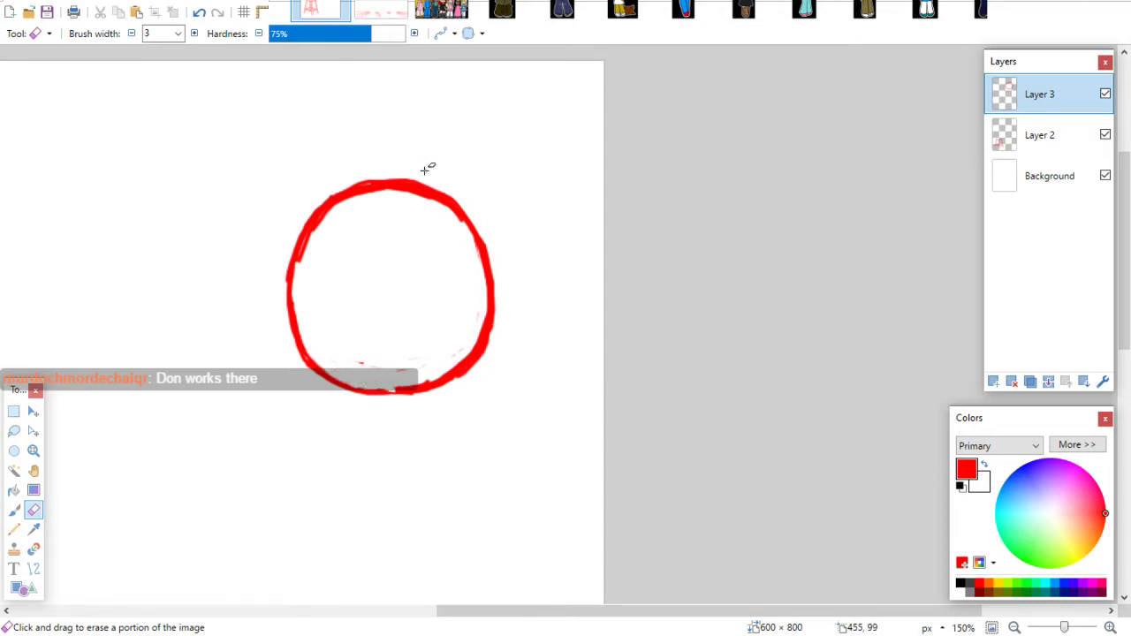
Even out the circle's bottom edge with the brush and trim the outer side of its top line with the eraser
key(b)
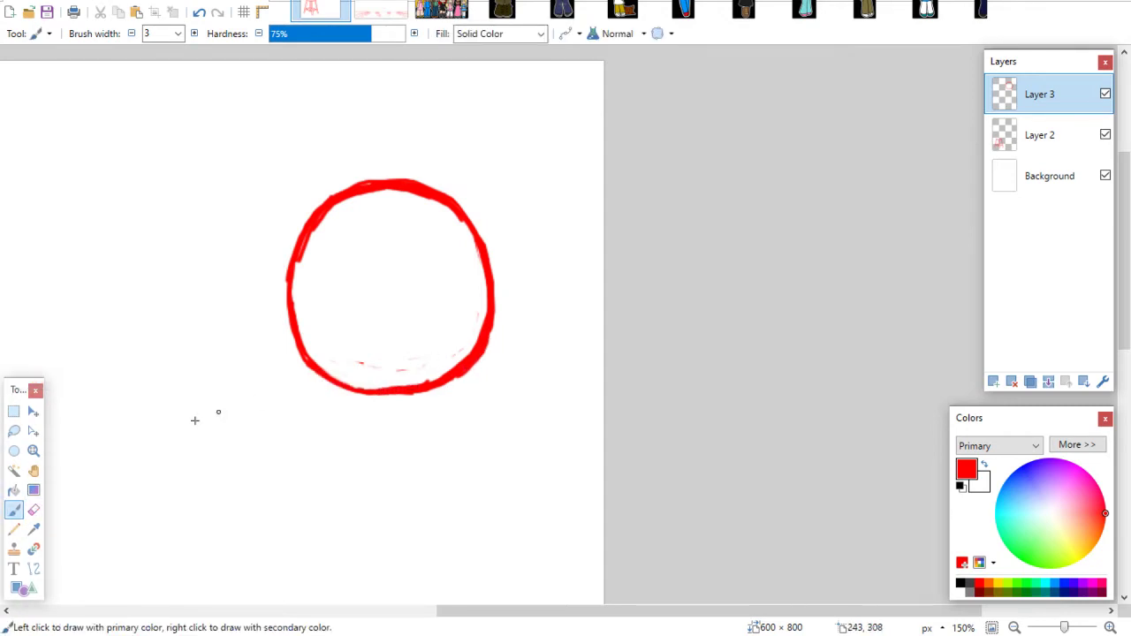
key(e)
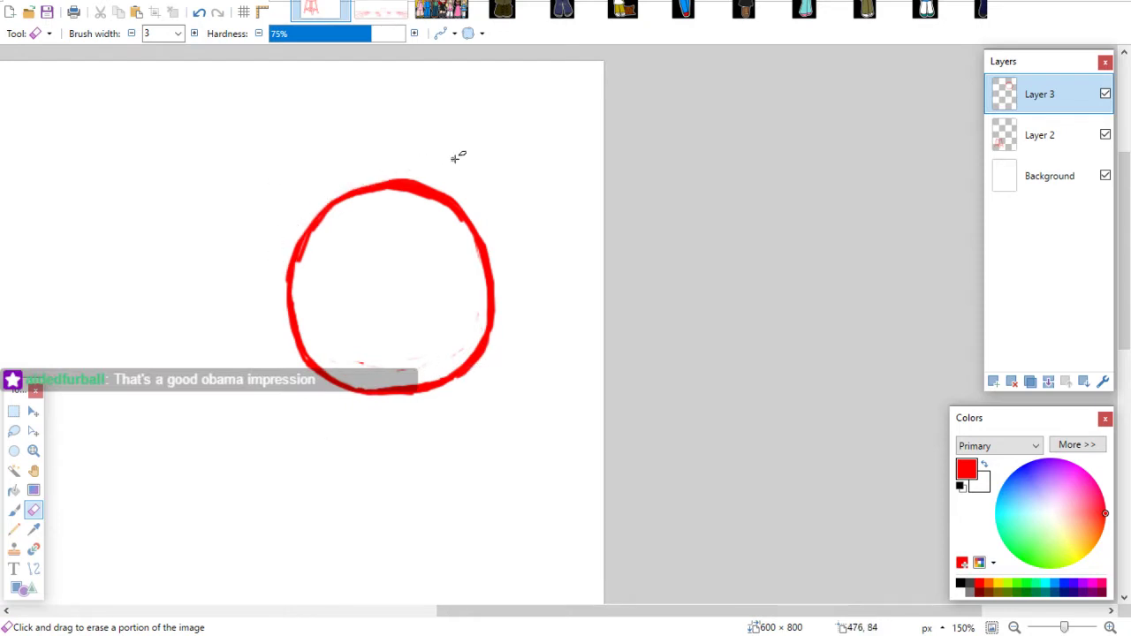
mouse_move(394, 156)
mouse_down()
mouse_move(444, 185)
mouse_move(375, 179)
mouse_move(442, 178)
mouse_move(407, 173)
mouse_up()
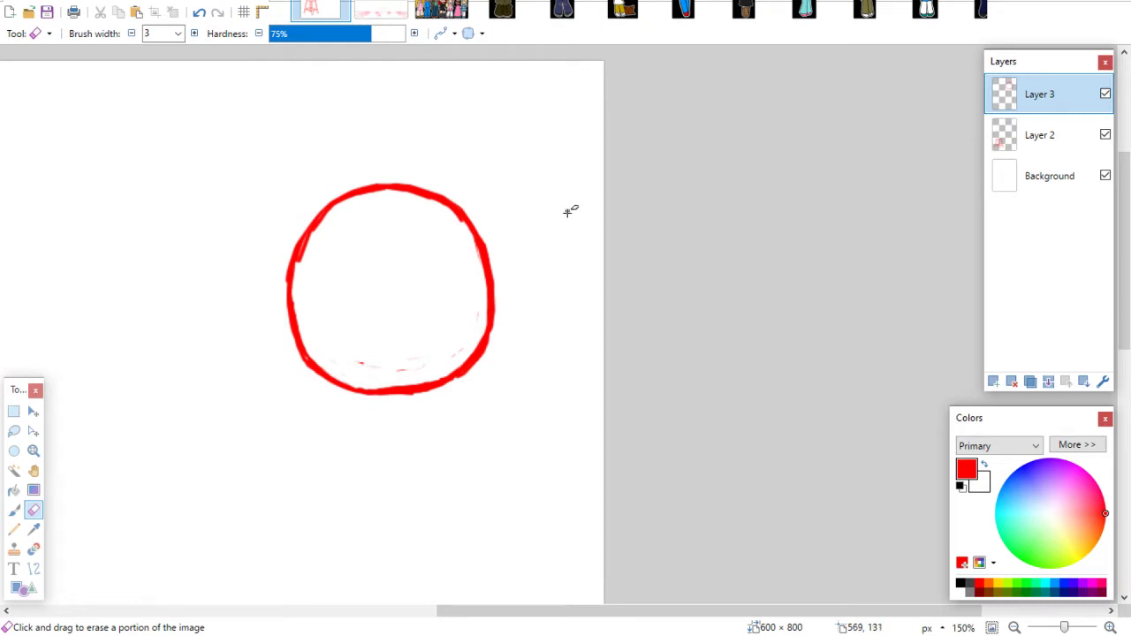
key(b)
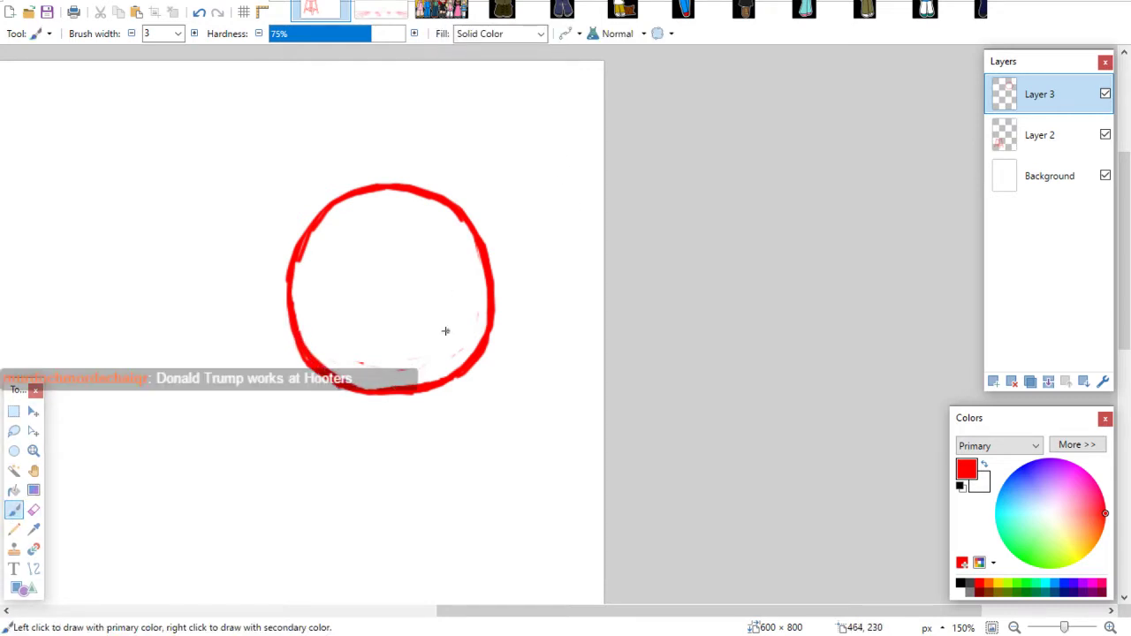
Trim the outside of the circle's lower-left edge with the eraser and brush over that curve to smooth it
key(e)
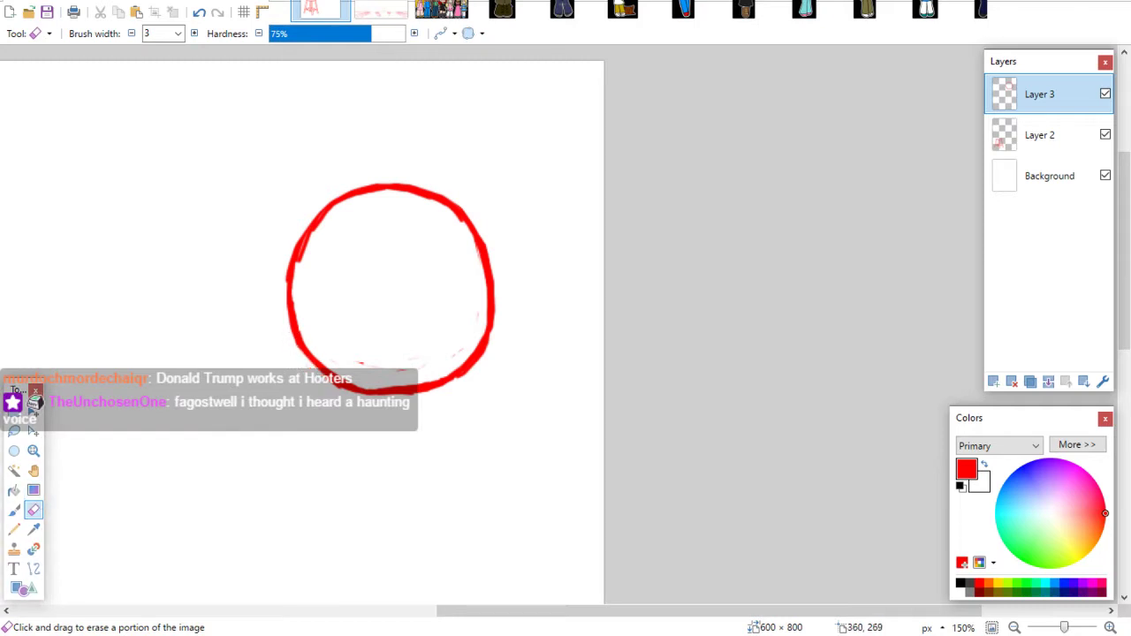
drag(276, 315, 296, 357)
key(b)
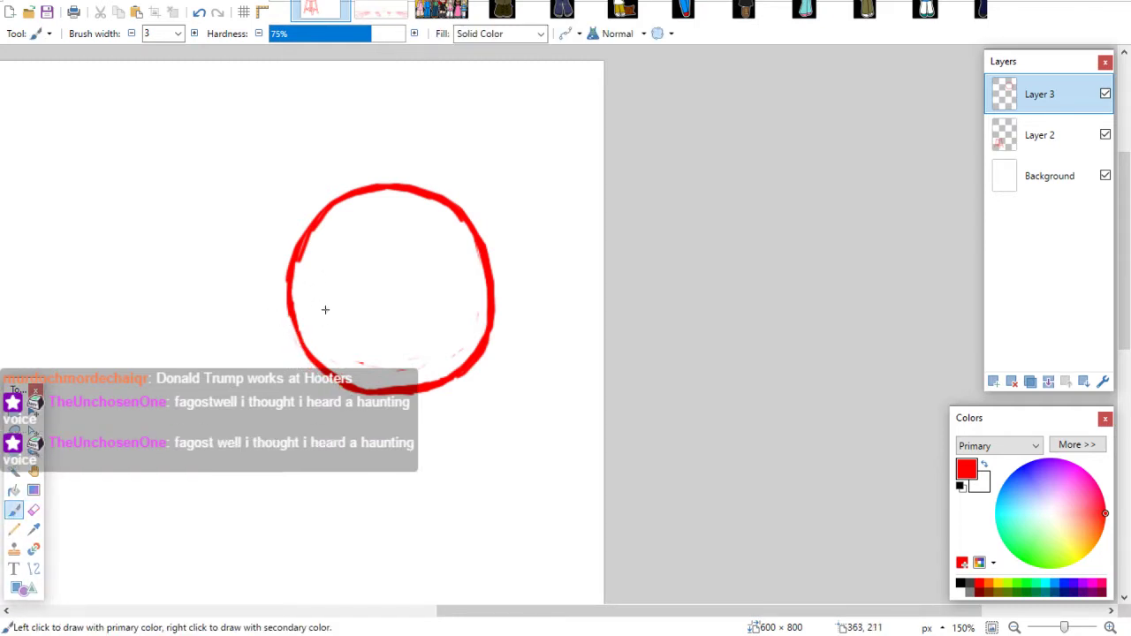
drag(293, 315, 321, 368)
mouse_move(299, 325)
mouse_down()
mouse_move(288, 292)
mouse_move(291, 350)
mouse_move(332, 378)
mouse_up()
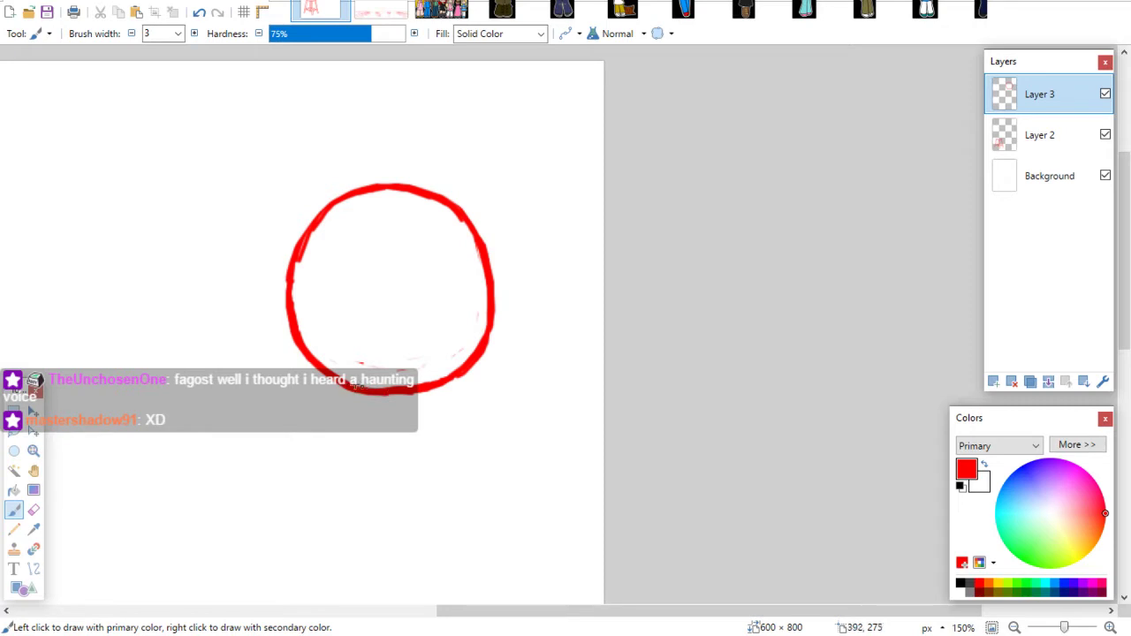
click(33, 509)
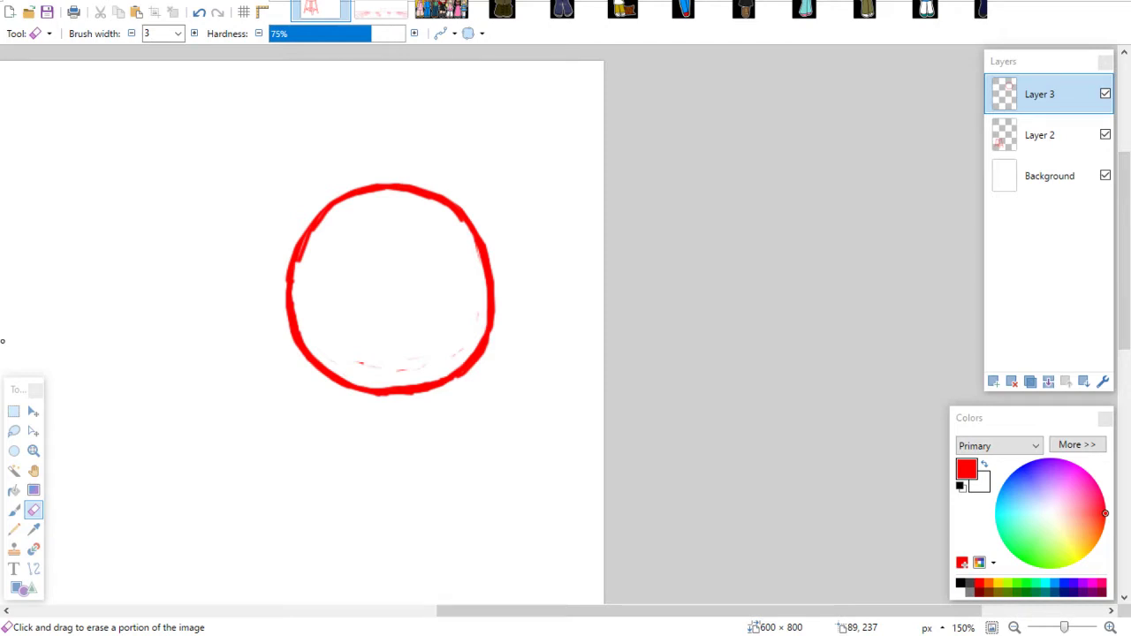
Brush a short neck under the circle and the shoulder line and two sides of a narrow torso below it
click(14, 510)
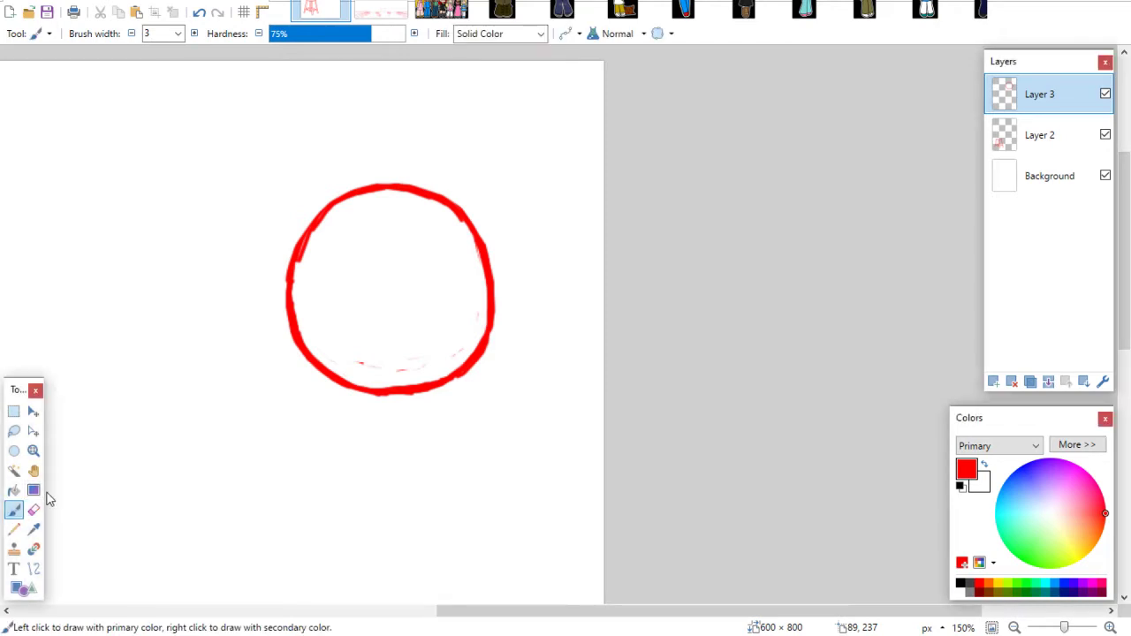
scroll(1126, 243, down, 1)
scroll(1126, 243, down, 2)
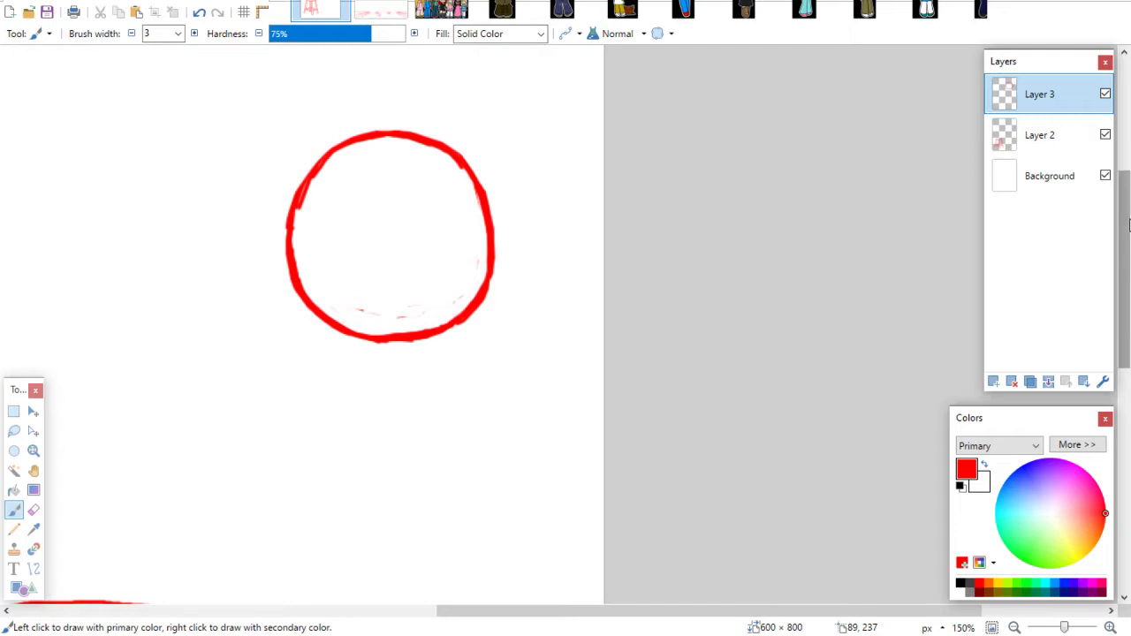
drag(1126, 223, 1122, 252)
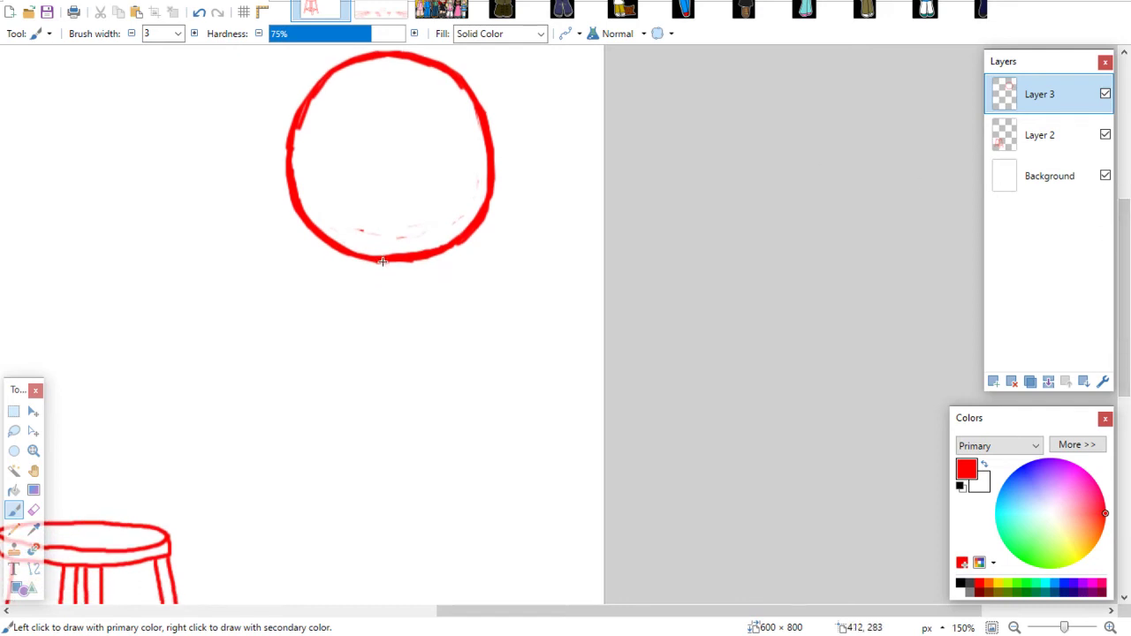
mouse_move(382, 257)
mouse_down()
mouse_move(382, 269)
mouse_move(402, 269)
mouse_up()
mouse_move(369, 280)
mouse_down()
mouse_move(429, 277)
mouse_move(358, 345)
mouse_move(355, 373)
mouse_up()
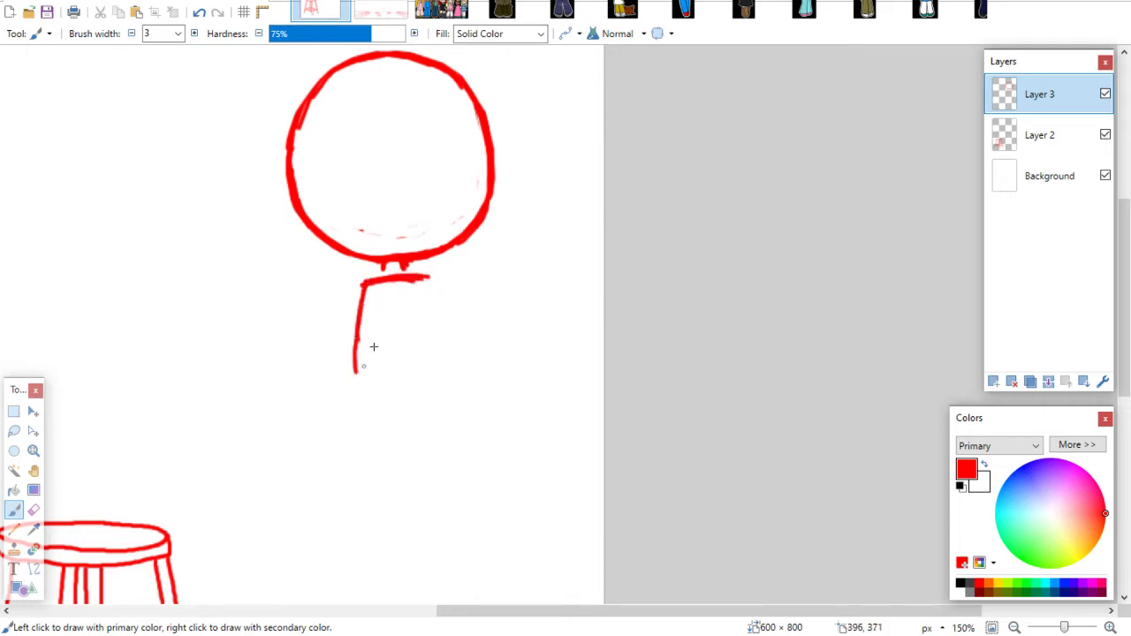
drag(431, 280, 434, 352)
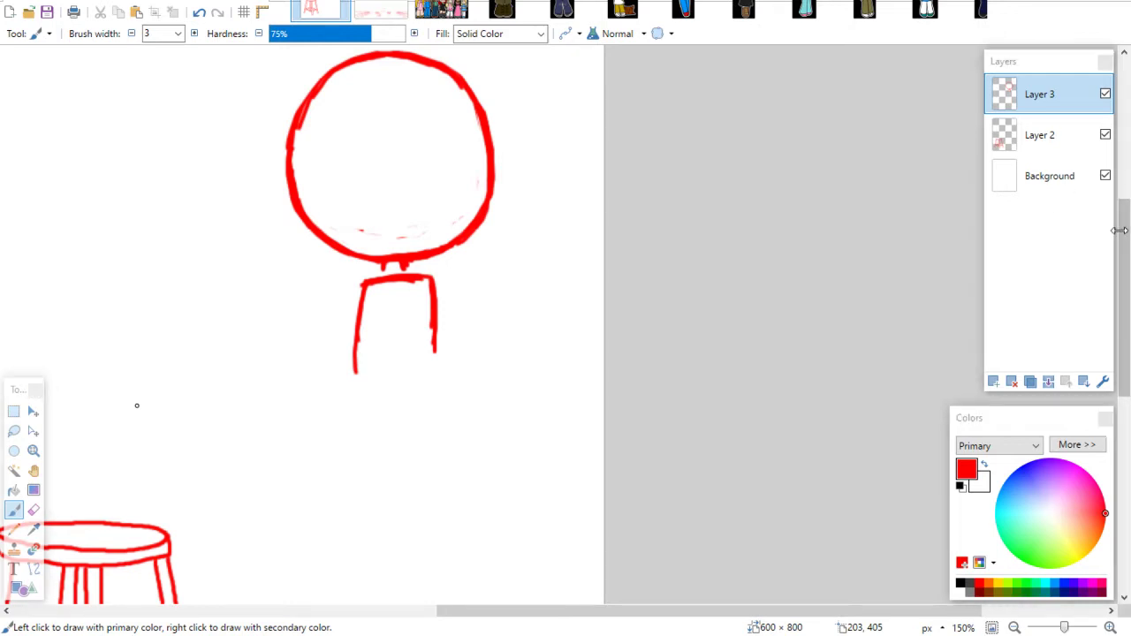
Redraw the torso's right side slightly farther out and erase the old inner line
scroll(1123, 300, down, 2)
mouse_move(420, 209)
mouse_down()
mouse_move(442, 215)
mouse_move(439, 296)
mouse_move(442, 240)
mouse_move(436, 287)
mouse_up()
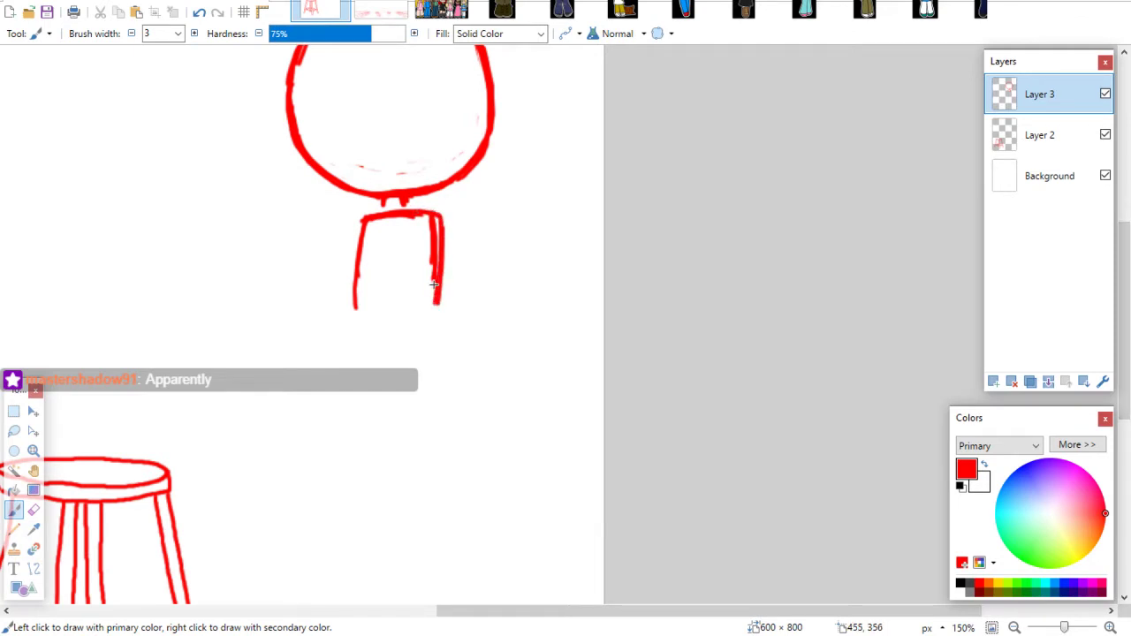
click(33, 510)
mouse_move(430, 226)
mouse_down()
mouse_move(435, 284)
mouse_move(433, 274)
mouse_up()
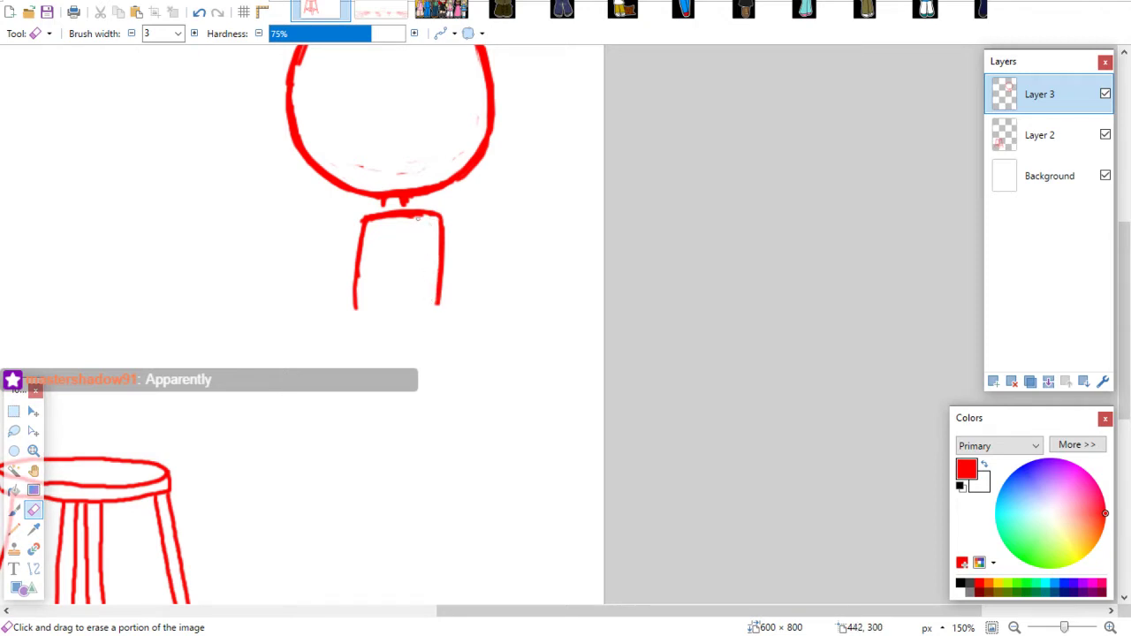
Lasso the torso outline, move it slightly up and to the left toward the circle, and deselect it
click(13, 431)
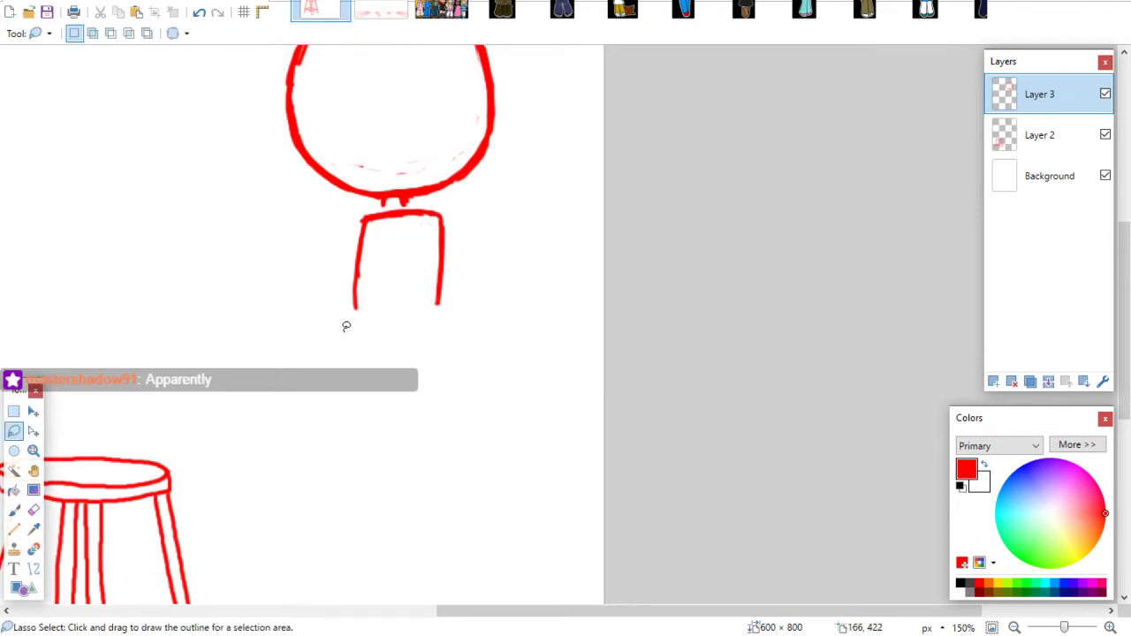
mouse_move(335, 343)
mouse_down()
mouse_move(343, 226)
mouse_move(365, 215)
mouse_move(419, 205)
mouse_move(449, 320)
mouse_up()
click(33, 411)
drag(435, 261, 430, 257)
click(13, 411)
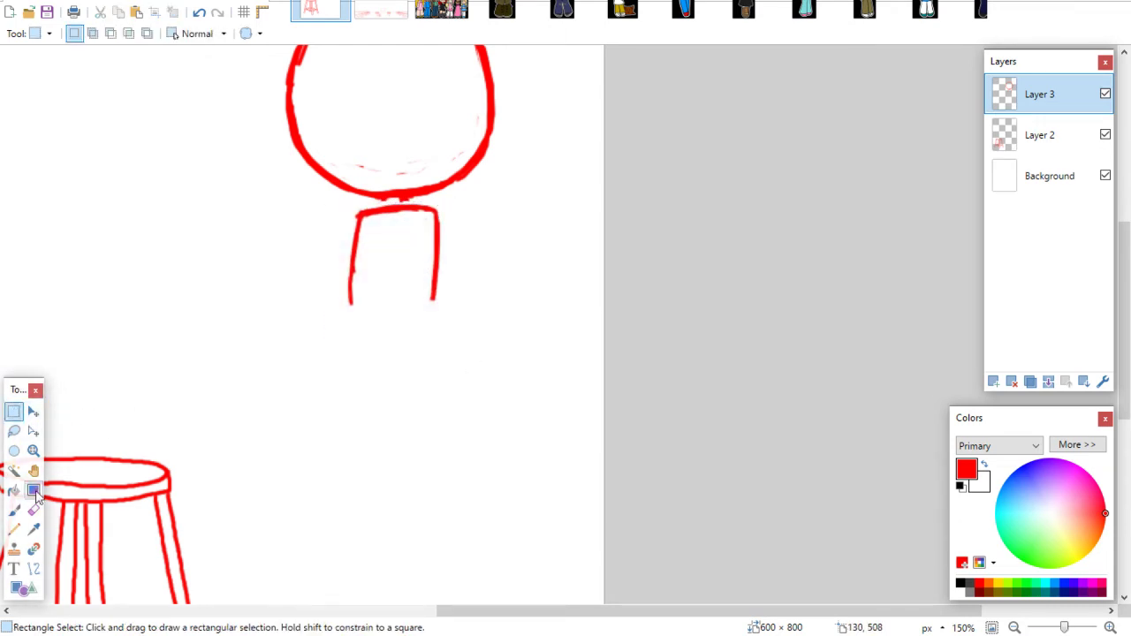
Brush the neck lines onto the torso, lengthen the torso's right side and reinforce its left side
click(13, 510)
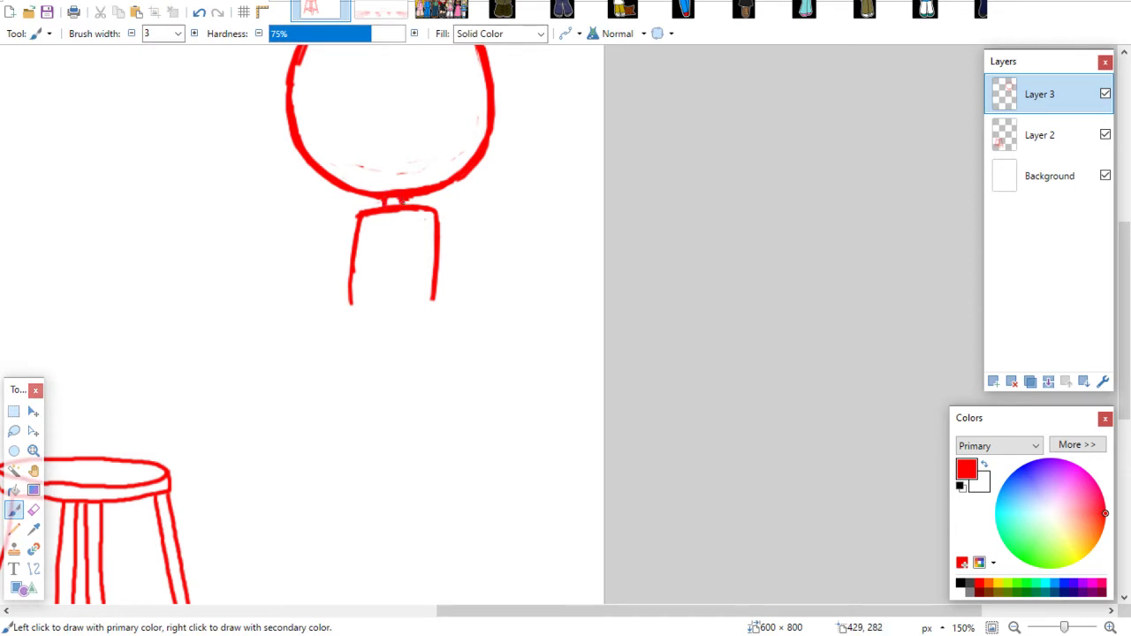
drag(434, 257, 430, 319)
drag(352, 261, 349, 301)
drag(353, 235, 348, 307)
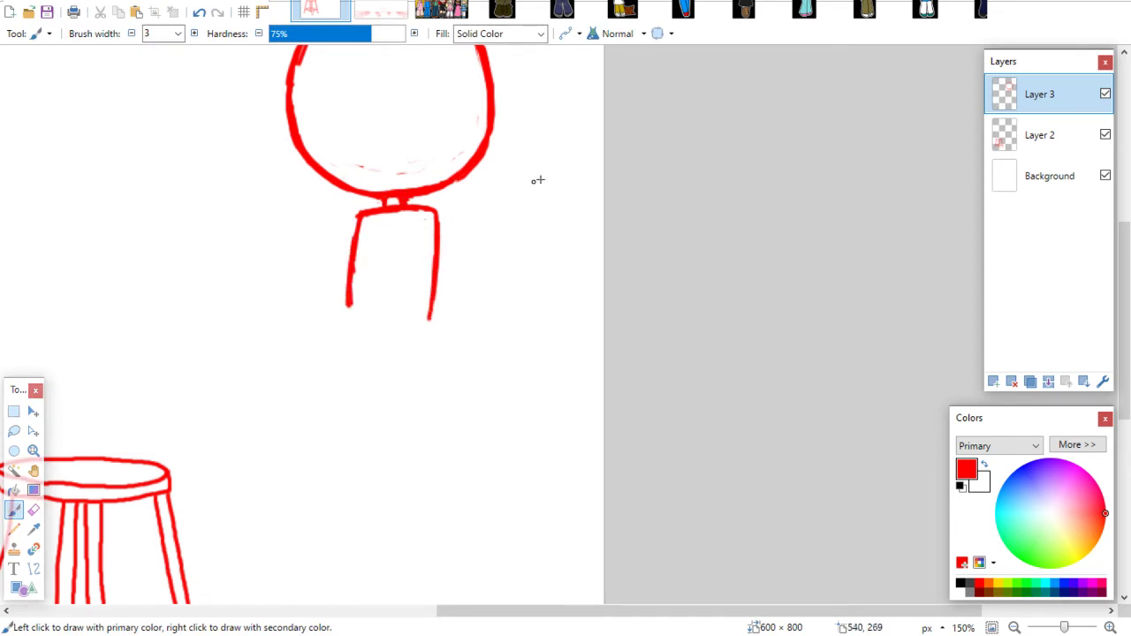
Thicken both sides of the torso with the brush and close its bottom with a curved line
scroll(1124, 251, up, 1)
mouse_move(1124, 251)
mouse_down()
mouse_move(1124, 239)
mouse_move(1124, 265)
mouse_move(1124, 254)
mouse_up()
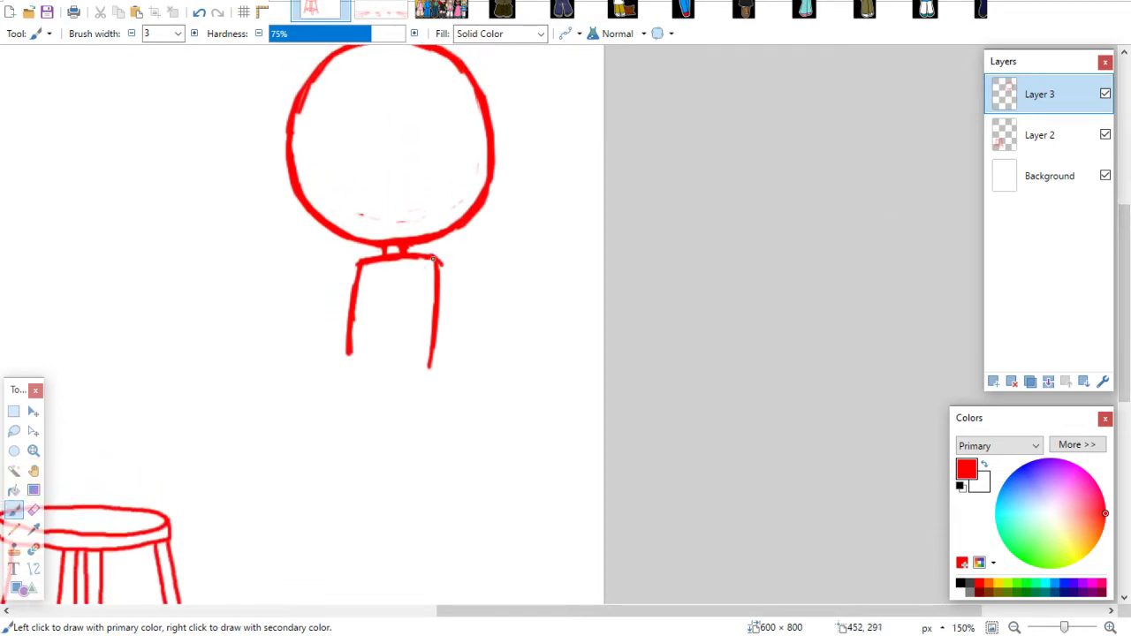
mouse_move(433, 258)
mouse_down()
mouse_move(441, 340)
mouse_move(431, 369)
mouse_up()
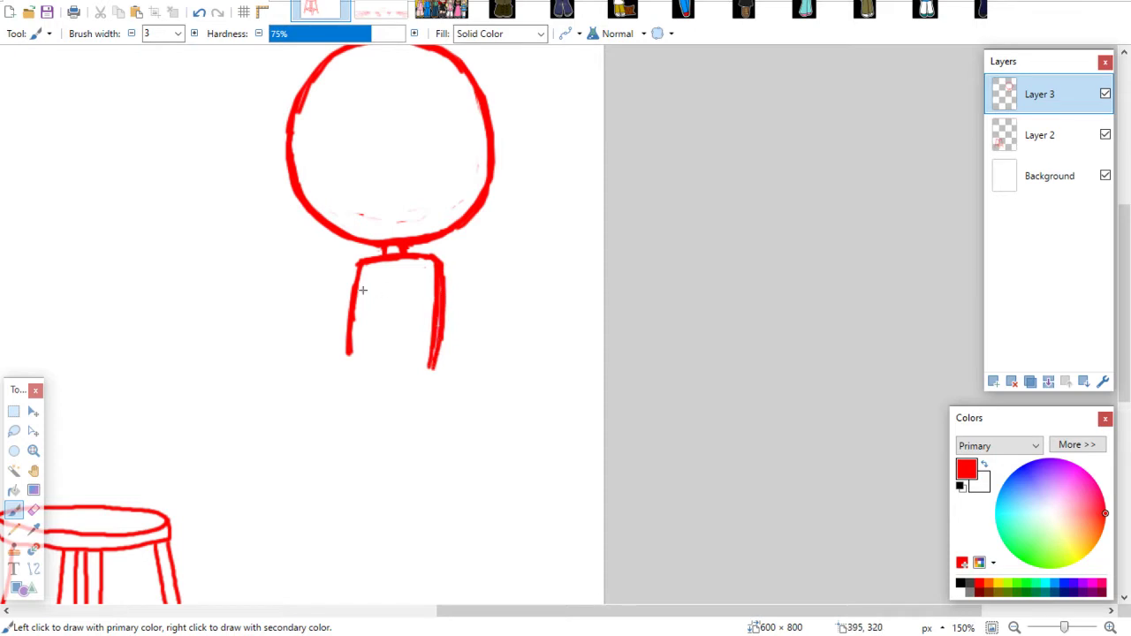
drag(357, 262, 346, 362)
scroll(1115, 256, down, 2)
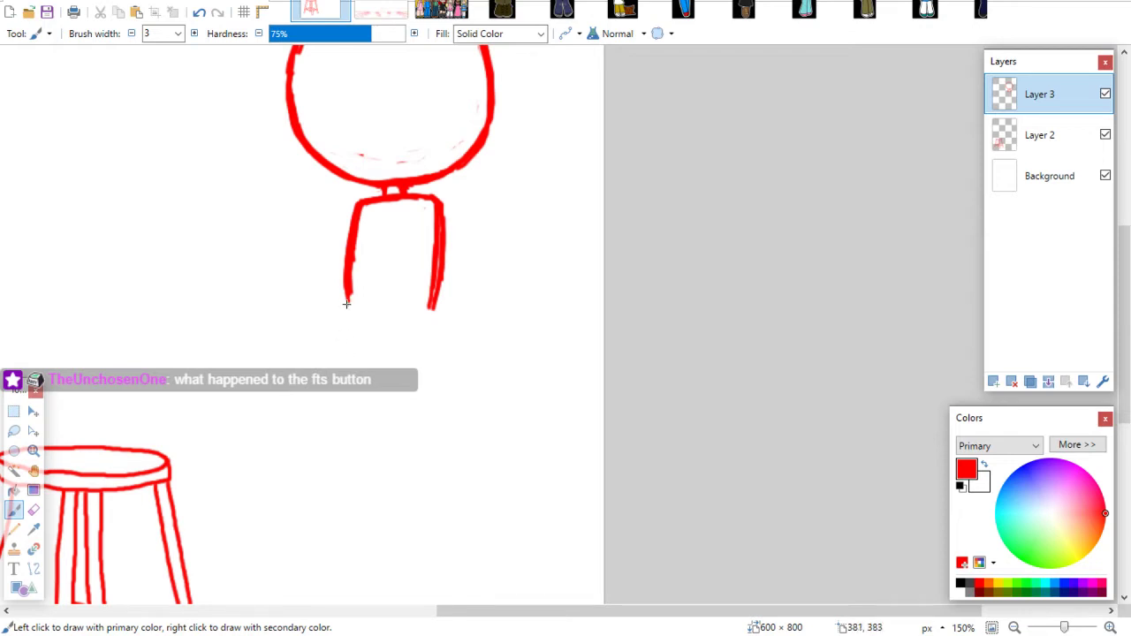
drag(347, 303, 425, 306)
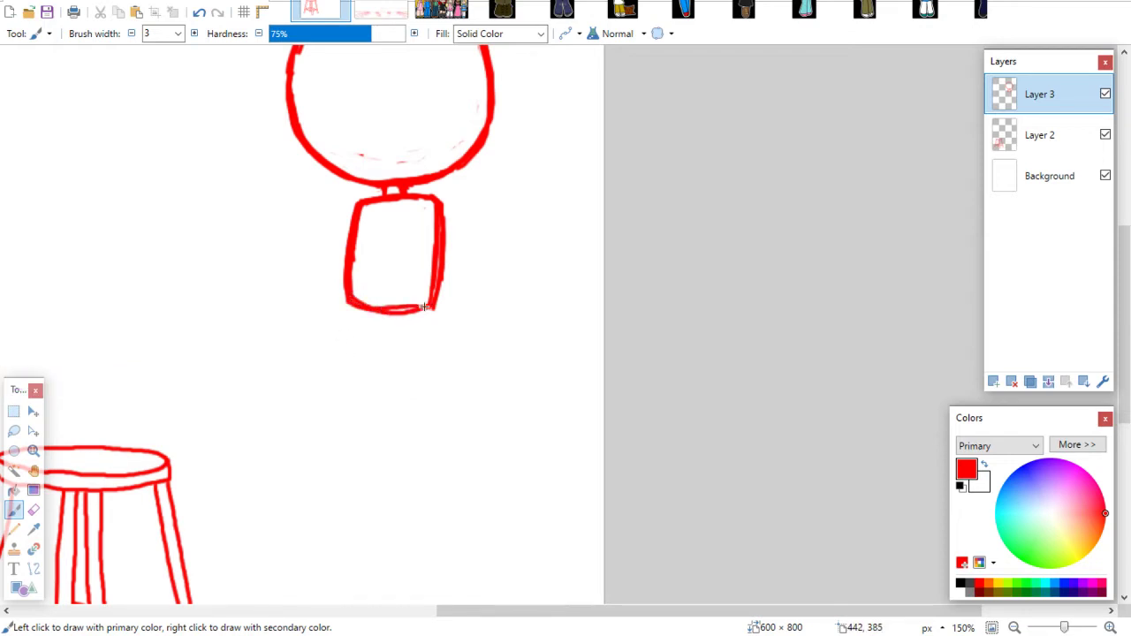
Draw a slightly flared hip section with a curved lower edge directly beneath the torso
scroll(971, 194, down, 2)
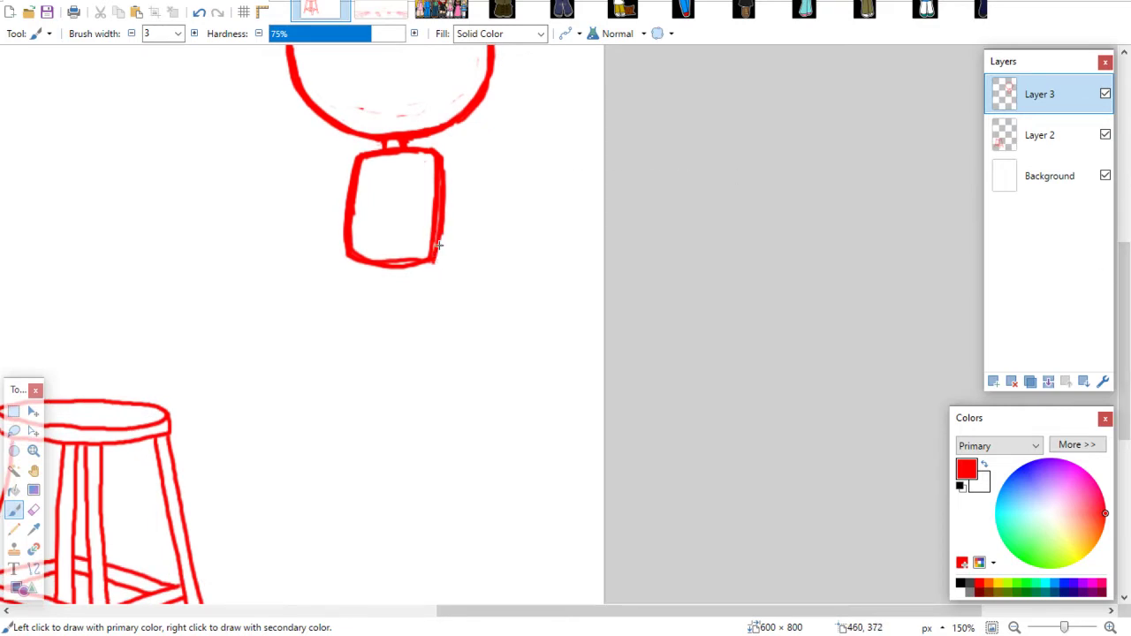
mouse_move(438, 245)
mouse_down()
mouse_move(446, 324)
mouse_move(440, 265)
mouse_move(447, 334)
mouse_up()
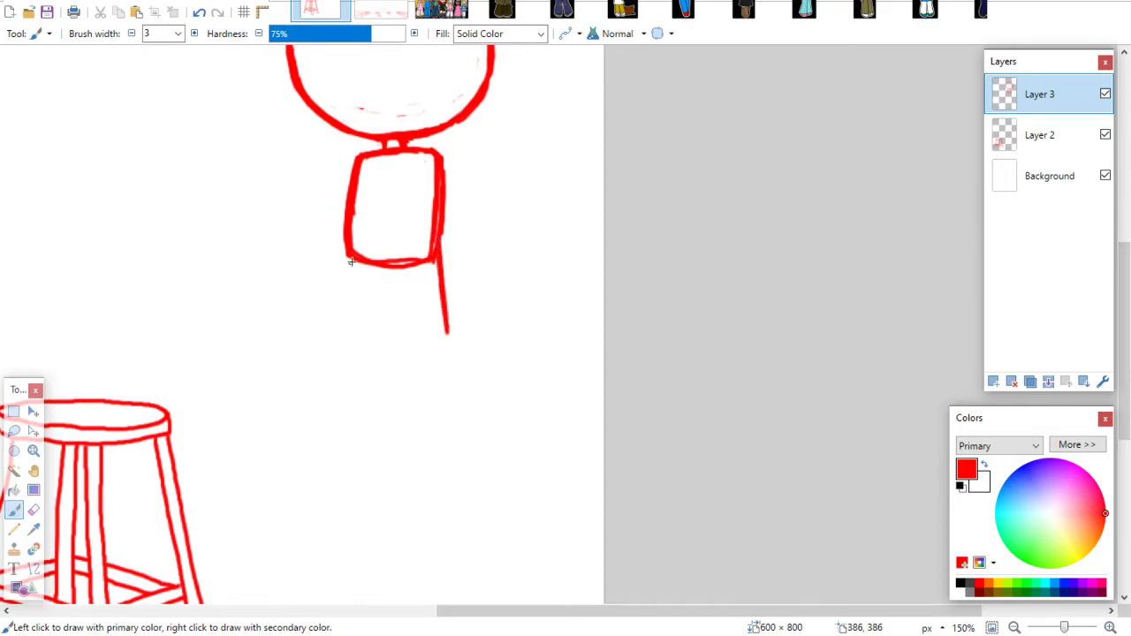
mouse_move(348, 248)
mouse_down()
mouse_move(342, 326)
mouse_move(349, 247)
mouse_move(346, 324)
mouse_move(369, 349)
mouse_move(353, 347)
mouse_move(406, 358)
mouse_move(448, 337)
mouse_move(345, 344)
mouse_move(346, 315)
mouse_move(442, 343)
mouse_up()
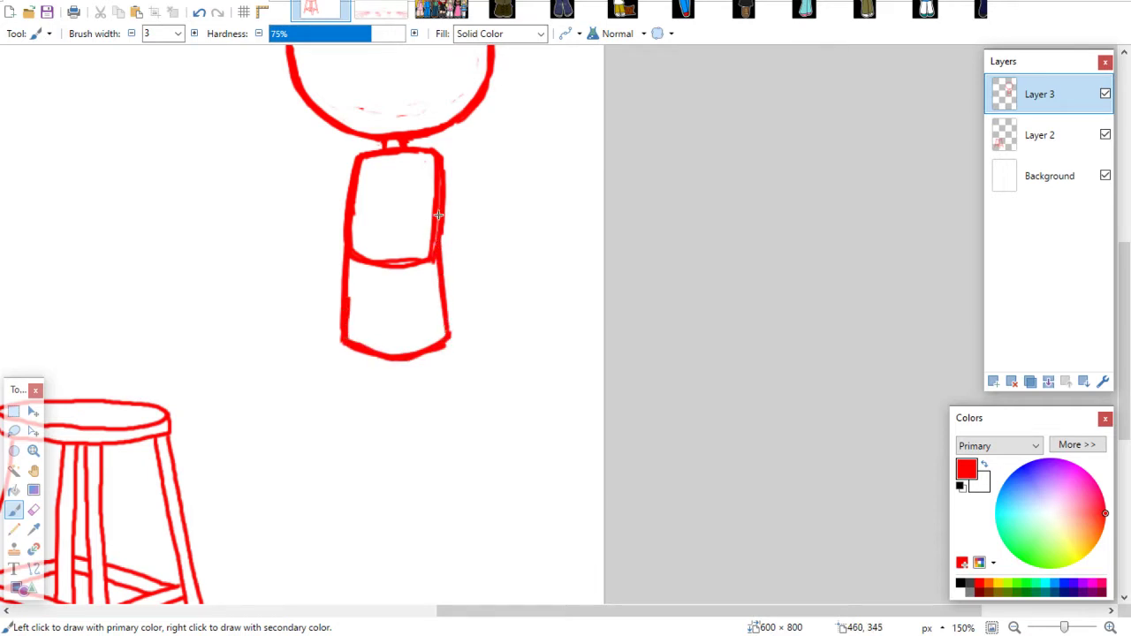
drag(438, 214, 448, 318)
Draw two adjoining legs with rounded ends below the hip section, sharing a line down the middle
scroll(1115, 265, up, 4)
scroll(1105, 292, down, 7)
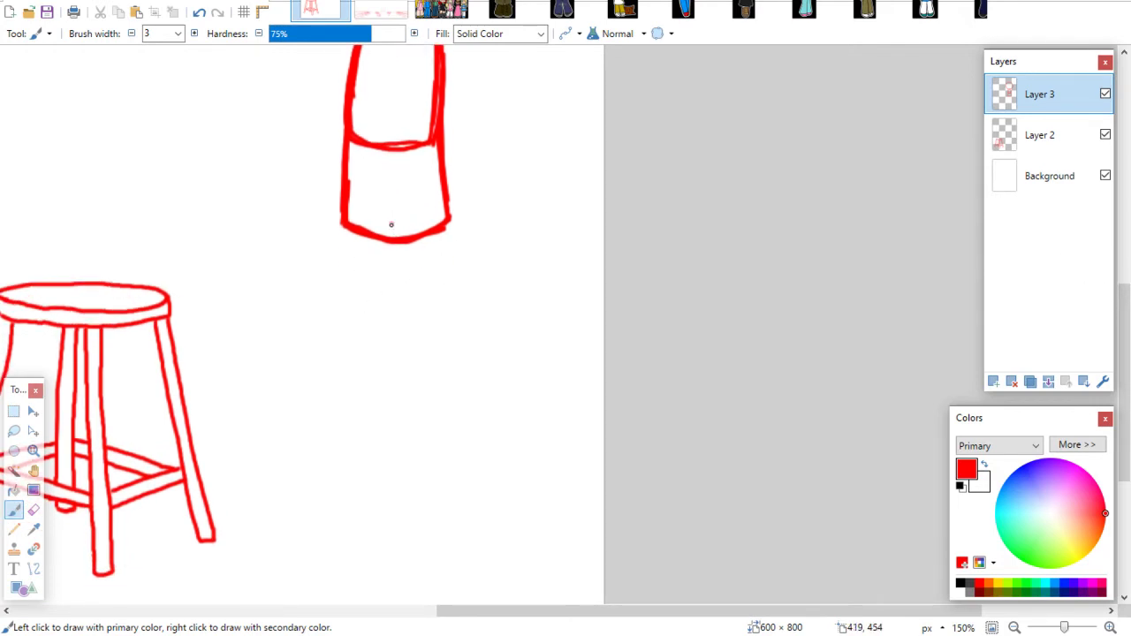
drag(391, 224, 403, 312)
drag(444, 195, 465, 291)
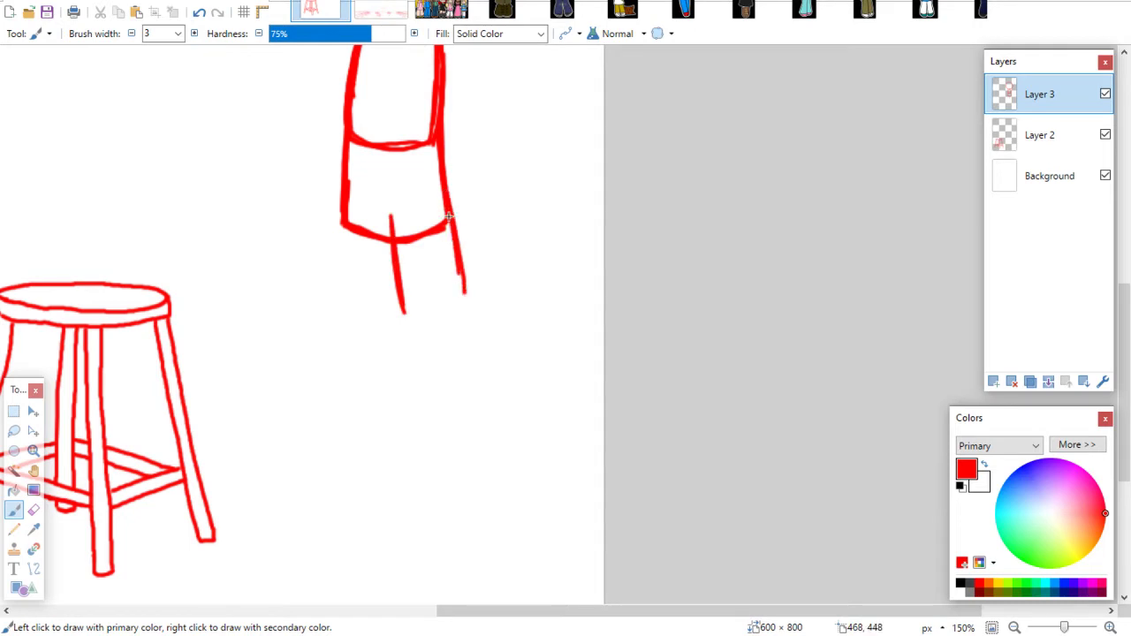
drag(449, 216, 465, 301)
drag(392, 226, 404, 334)
mouse_move(393, 283)
mouse_down()
mouse_move(406, 331)
mouse_move(451, 357)
mouse_up()
mouse_move(462, 280)
mouse_down()
mouse_move(468, 327)
mouse_move(430, 351)
mouse_move(402, 328)
mouse_up()
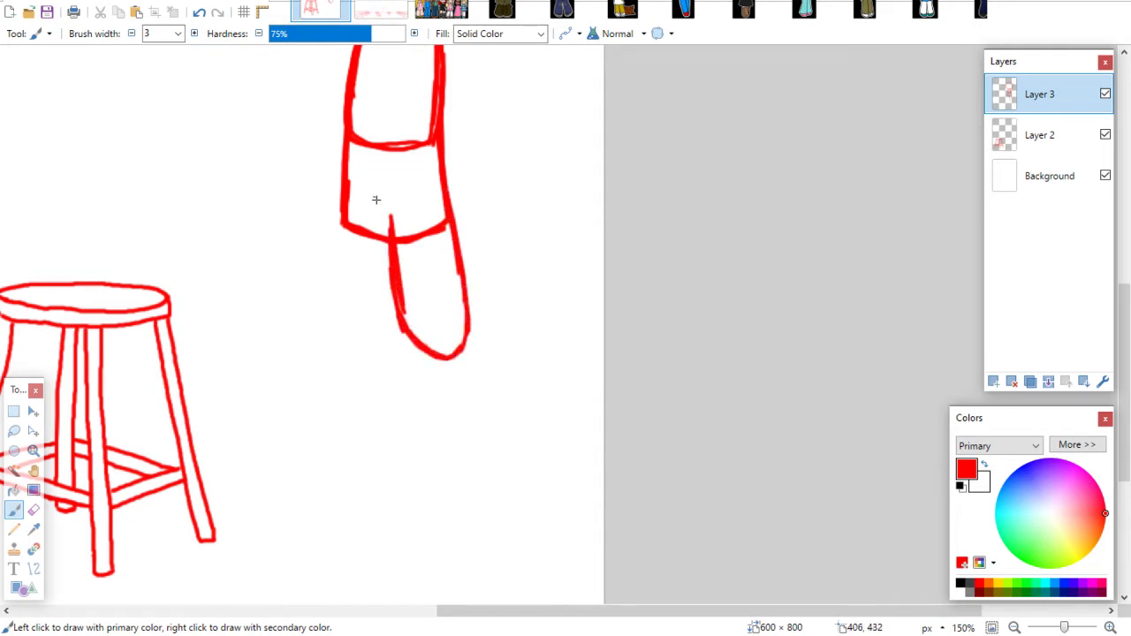
mouse_move(343, 197)
mouse_down()
mouse_move(341, 269)
mouse_move(341, 246)
mouse_move(357, 336)
mouse_move(345, 308)
mouse_move(379, 338)
mouse_move(351, 331)
mouse_move(404, 337)
mouse_up()
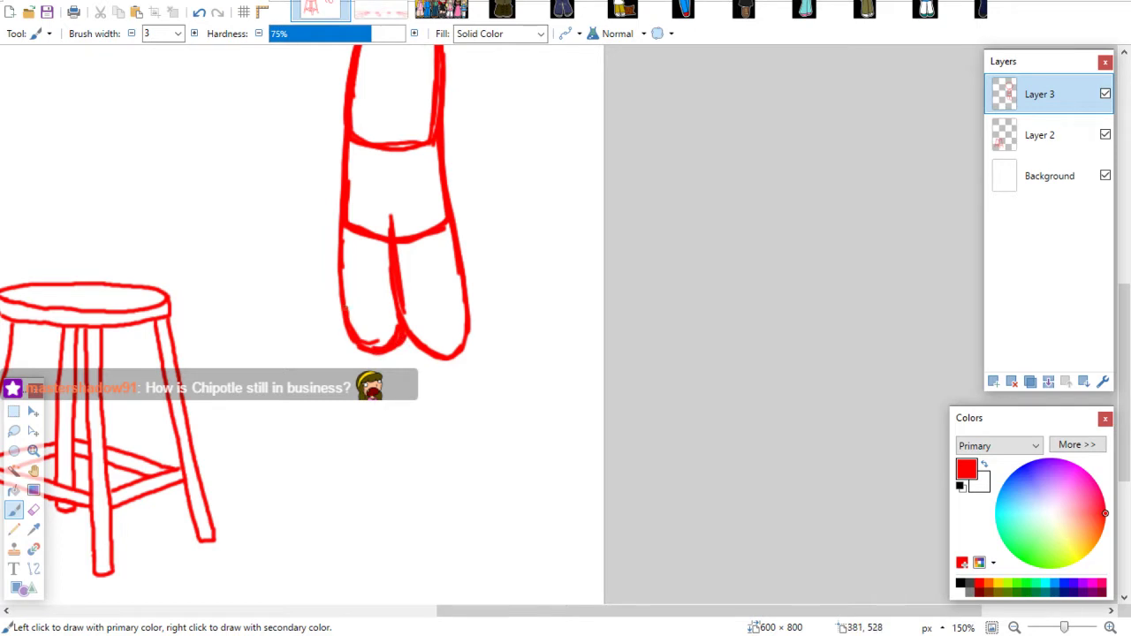
drag(341, 314, 344, 213)
Lasso the body below the shoulders, move it up to shorten the torso, and deselect it
key(ctrl+minus)
key(ctrl+minus)
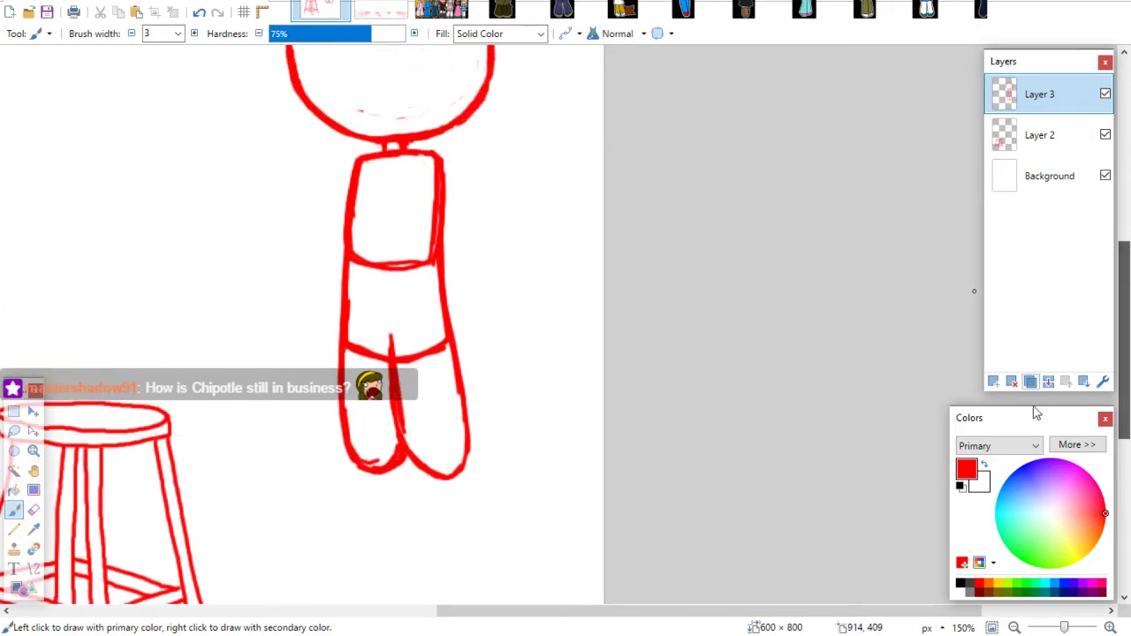
key(s)
key(s)
mouse_move(434, 308)
mouse_down()
mouse_move(335, 474)
mouse_move(302, 315)
mouse_move(304, 242)
mouse_move(410, 242)
mouse_move(386, 293)
mouse_move(390, 273)
mouse_move(439, 335)
mouse_move(390, 293)
mouse_up()
key(m)
click(13, 411)
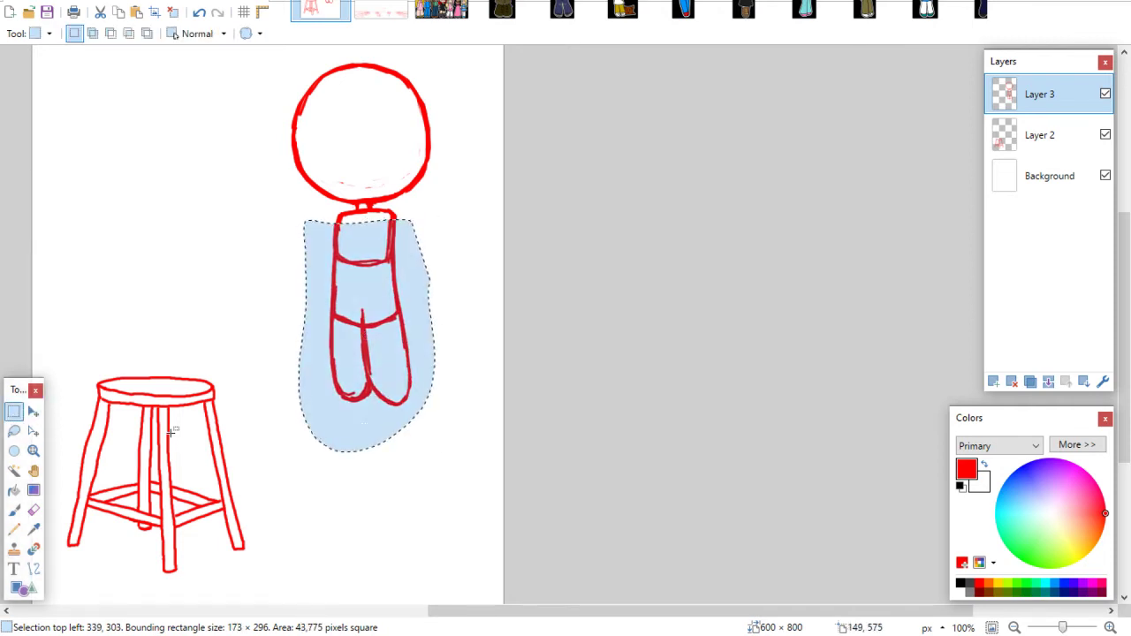
click(380, 472)
Lasso the lower hips and legs and move them up about 22 px to shorten the hip section
click(14, 430)
mouse_move(345, 446)
mouse_down()
mouse_move(305, 320)
mouse_move(321, 289)
mouse_move(414, 284)
mouse_move(433, 389)
mouse_up()
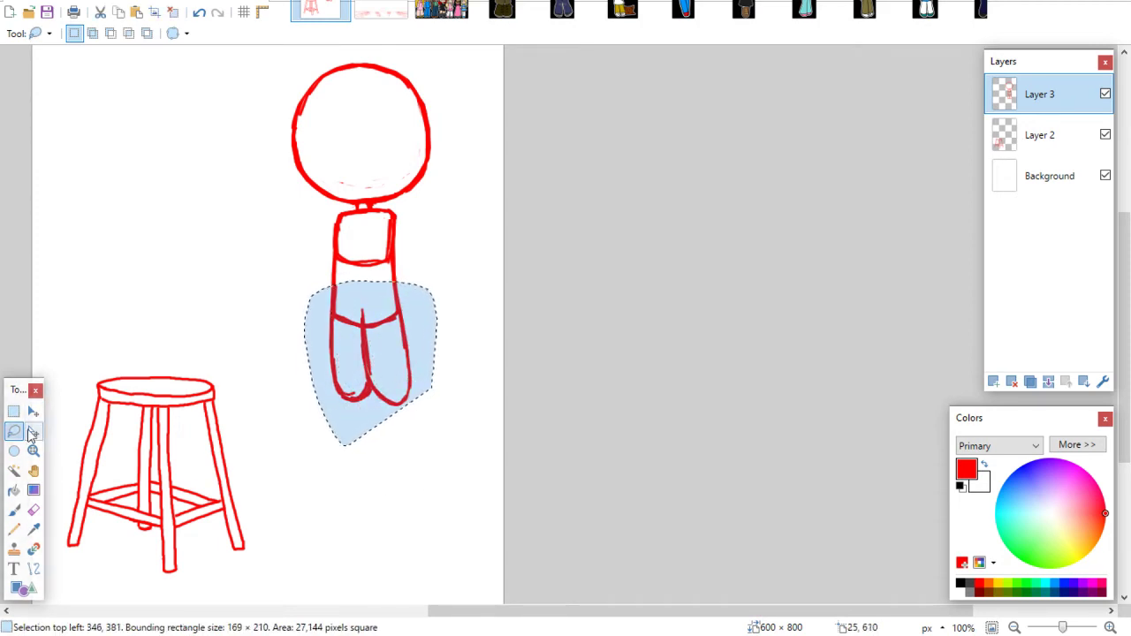
click(33, 411)
drag(386, 316, 386, 297)
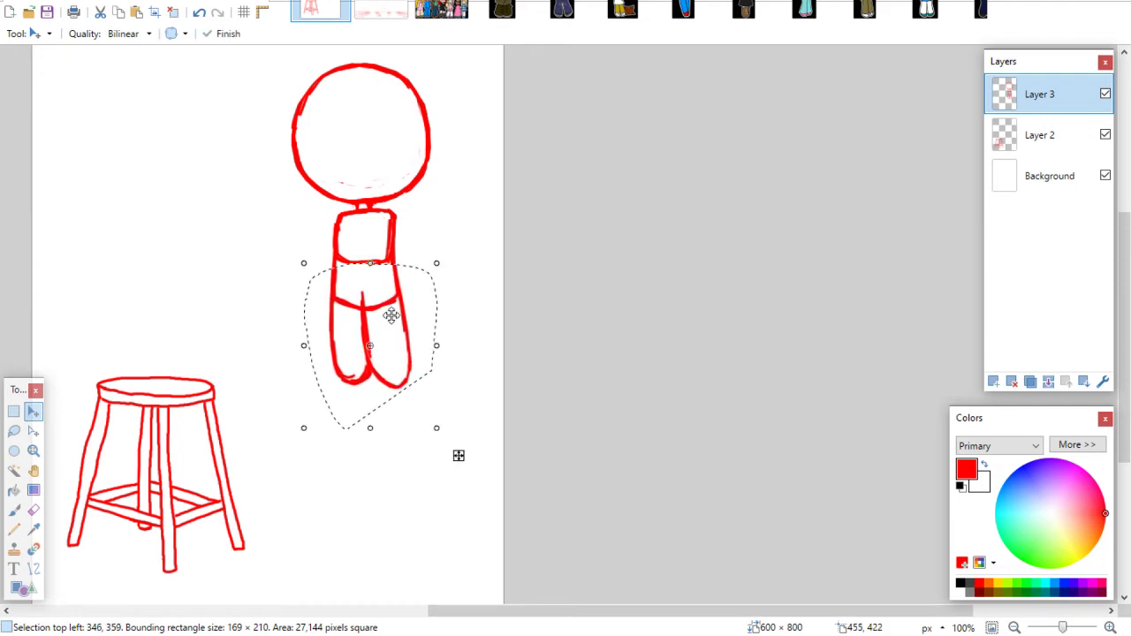
click(13, 411)
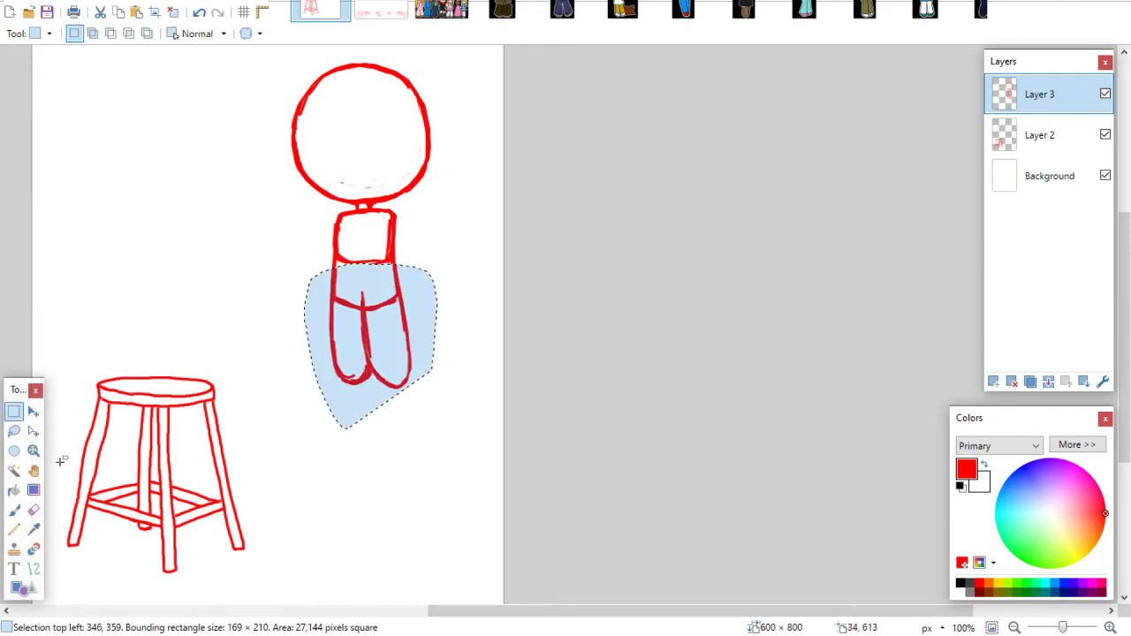
Deselect the moved section, lasso only the rounded leg ends, move them up slightly to shorten the legs, and deselect
click(56, 457)
click(14, 509)
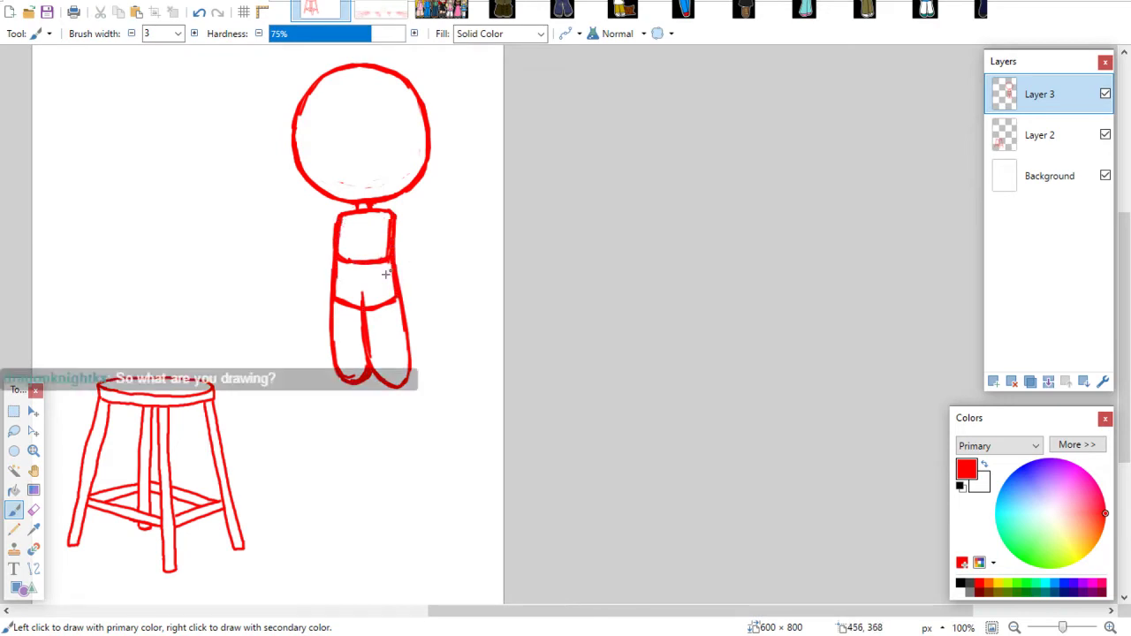
click(34, 451)
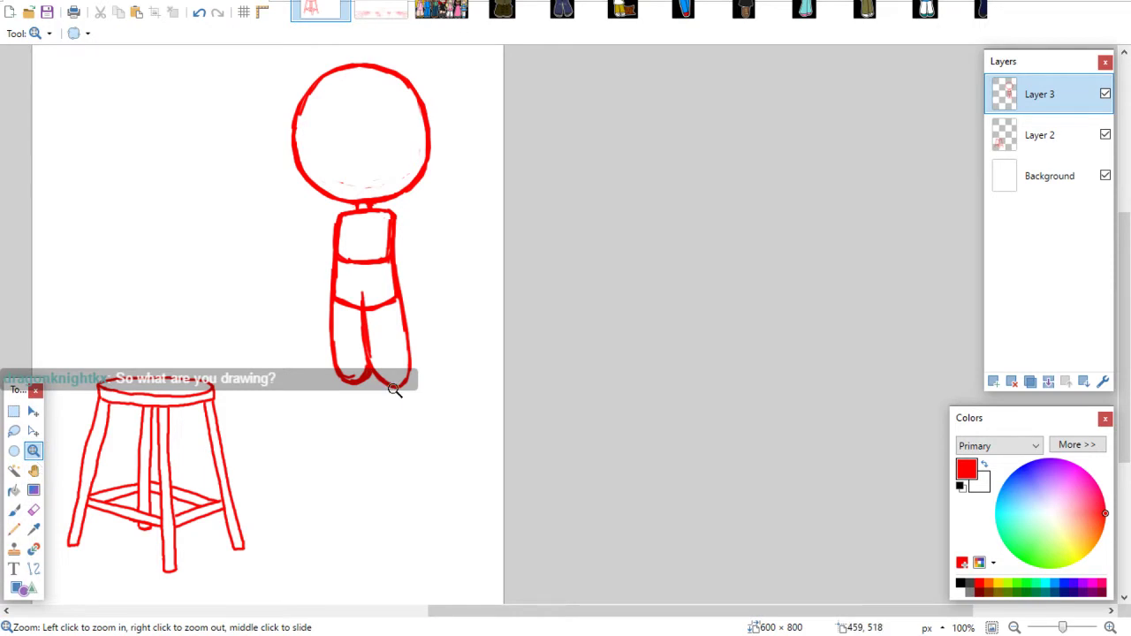
click(391, 389)
click(13, 431)
mouse_move(351, 398)
mouse_down()
mouse_move(438, 333)
mouse_move(389, 415)
mouse_up()
click(33, 411)
drag(495, 434, 495, 416)
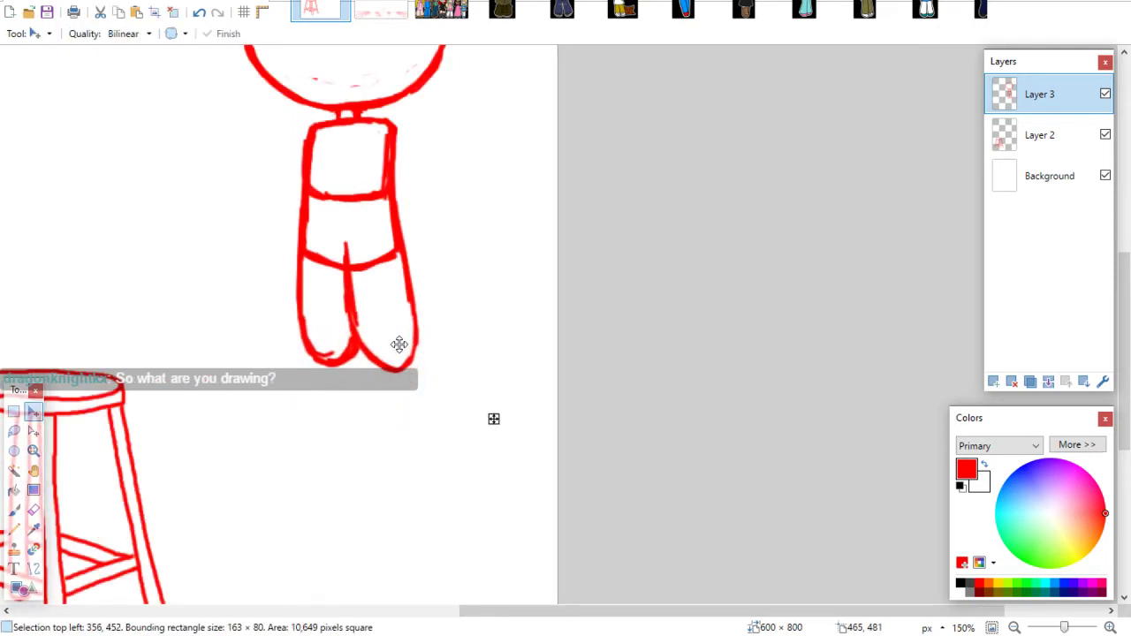
click(13, 411)
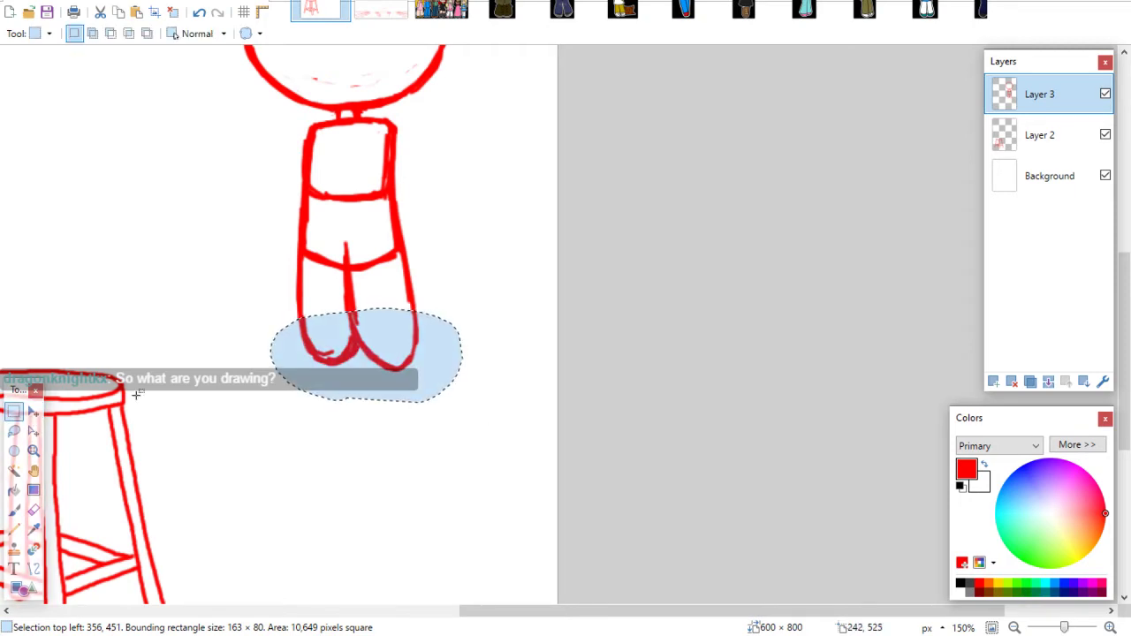
click(87, 398)
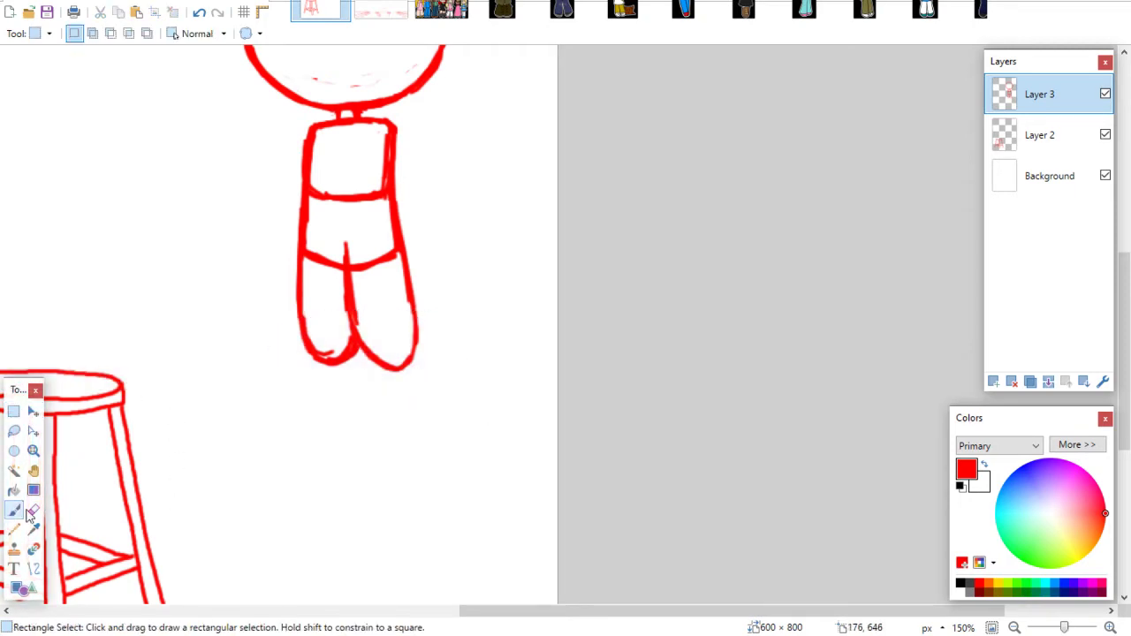
Draw the left lower leg below the left rounded leg end, with two long sides and a rounded bottom
click(15, 511)
scroll(1098, 228, down, 3)
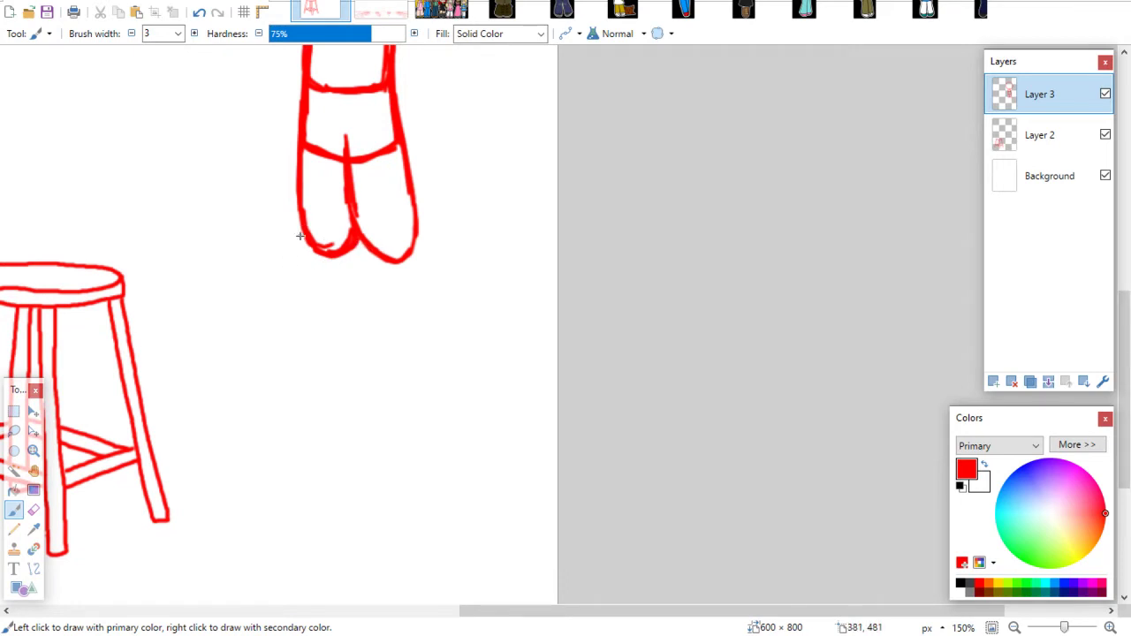
drag(300, 236, 299, 351)
drag(357, 240, 371, 359)
drag(300, 226, 295, 354)
drag(299, 295, 298, 366)
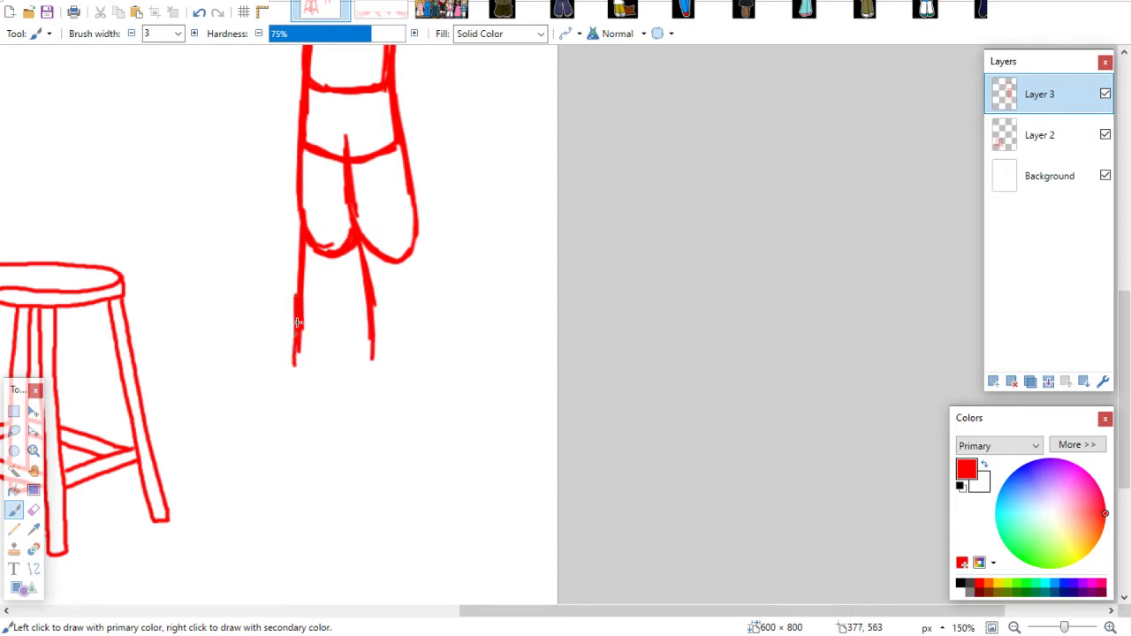
mouse_move(298, 318)
mouse_down()
mouse_move(305, 376)
mouse_move(339, 384)
mouse_up()
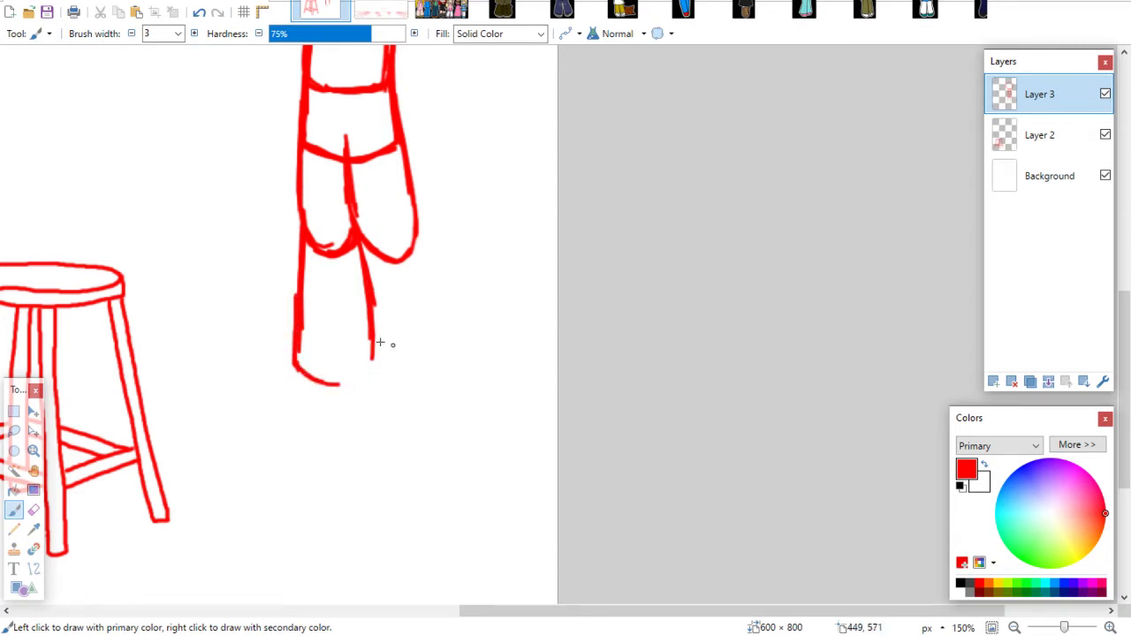
drag(372, 305, 360, 378)
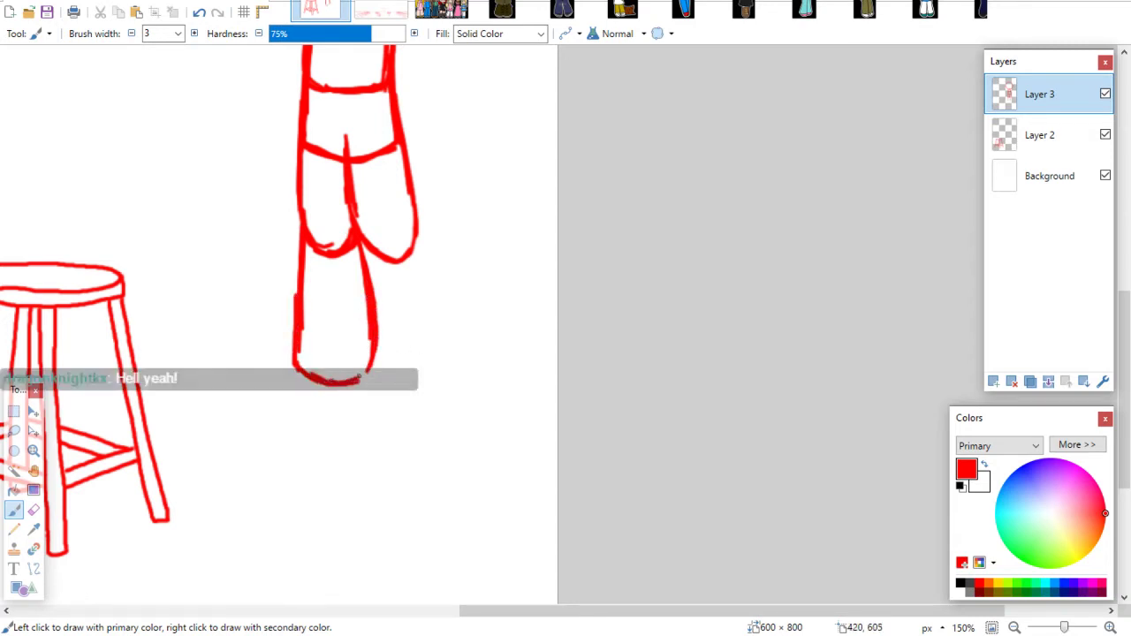
Draw the right lower leg with an outward-slanting side and rounded bottom, redoing stray strokes and thickening the lower-leg outlines
drag(411, 217, 442, 336)
mouse_move(357, 237)
mouse_down()
mouse_move(371, 355)
mouse_move(417, 400)
mouse_move(430, 389)
mouse_up()
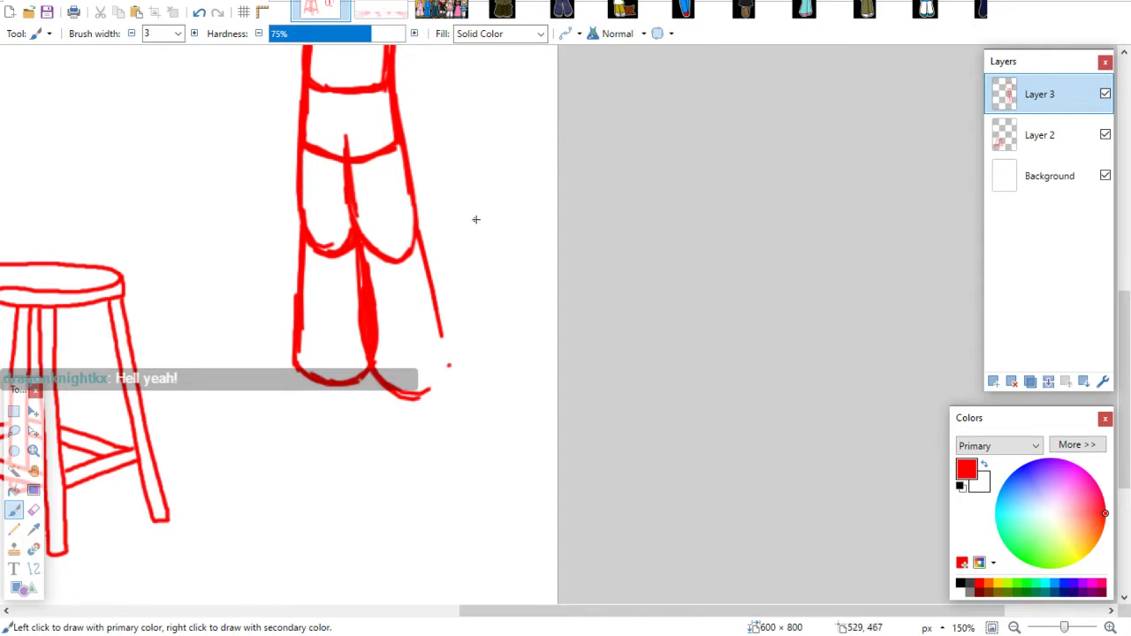
key(ctrl+z)
key(ctrl+z)
key(ctrl+z)
mouse_move(367, 357)
mouse_down()
mouse_move(413, 390)
mouse_move(429, 387)
mouse_up()
drag(431, 283, 445, 346)
drag(415, 209, 447, 355)
drag(433, 291, 449, 383)
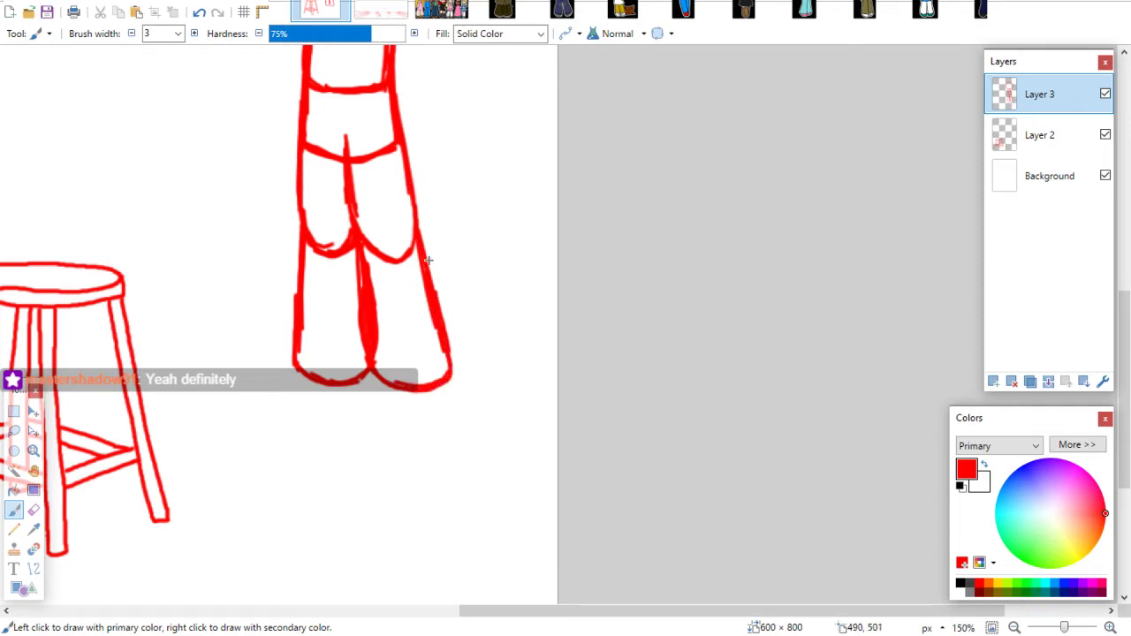
drag(415, 212, 438, 332)
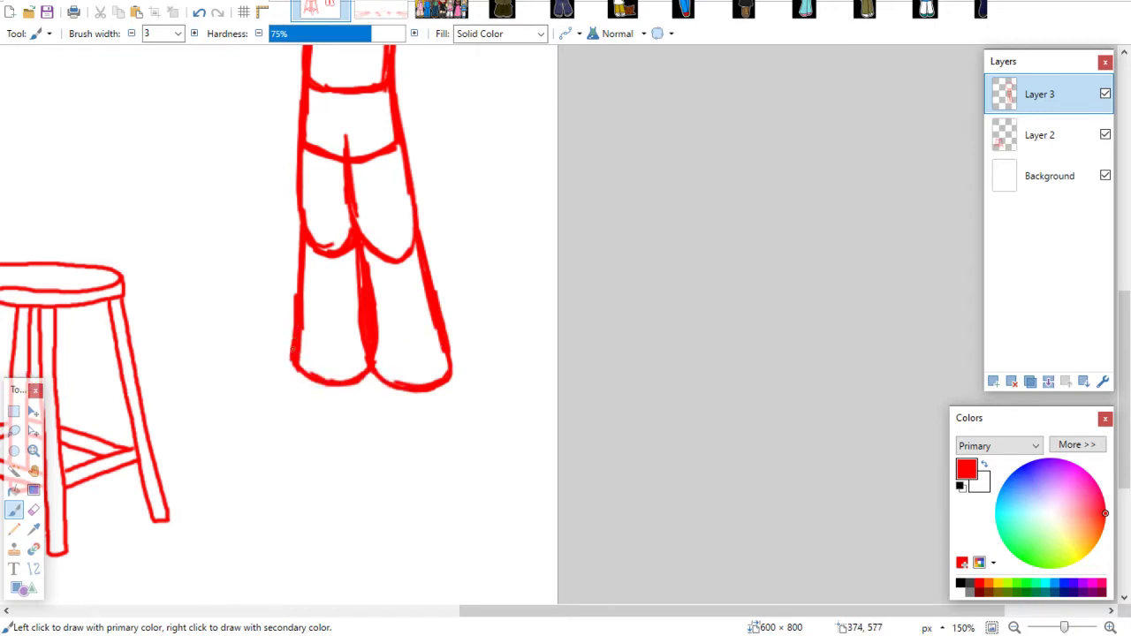
drag(293, 364, 338, 382)
Select the head with an ellipse, scale the selection down to about 223 × 183 px above the neck, and deselect
drag(1123, 344, 1123, 193)
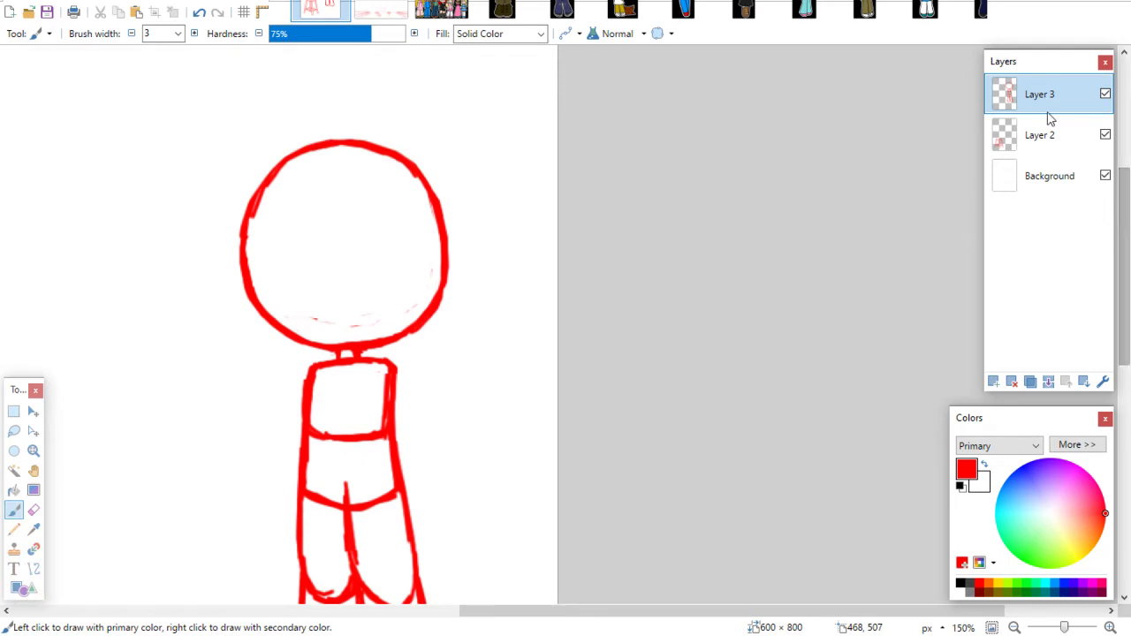
click(13, 449)
drag(226, 96, 491, 348)
click(34, 410)
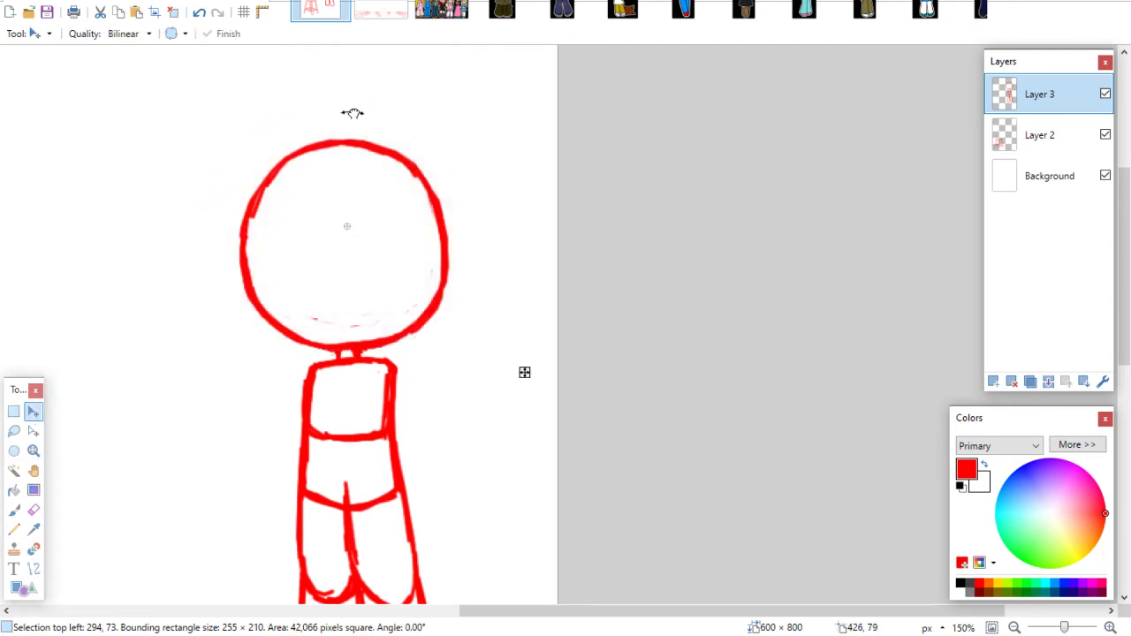
drag(354, 112, 363, 137)
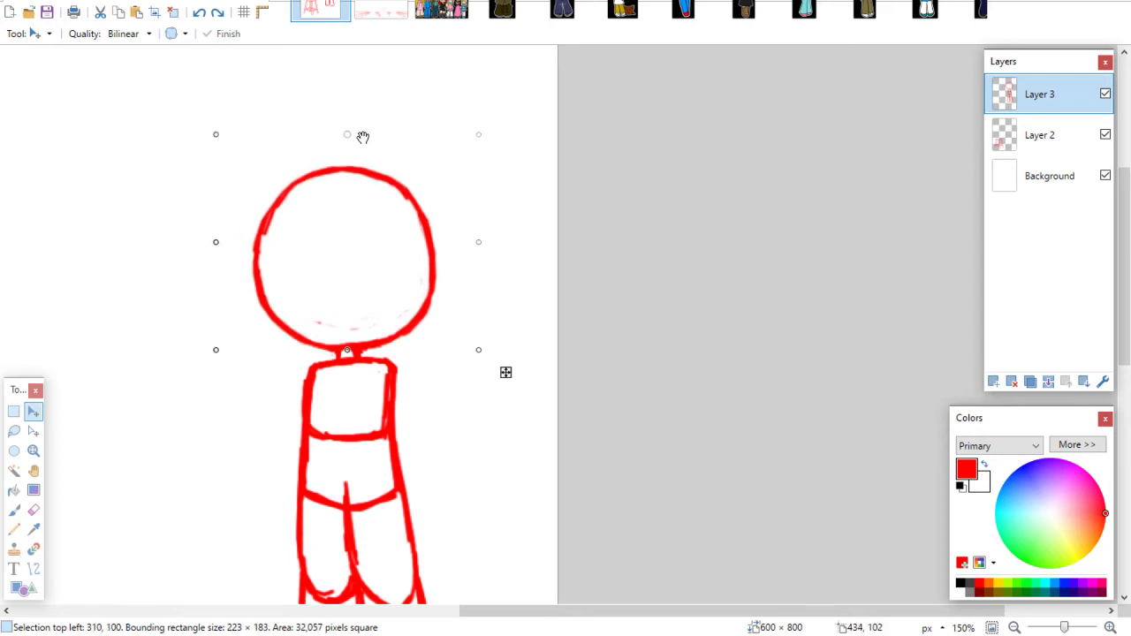
click(13, 411)
click(89, 390)
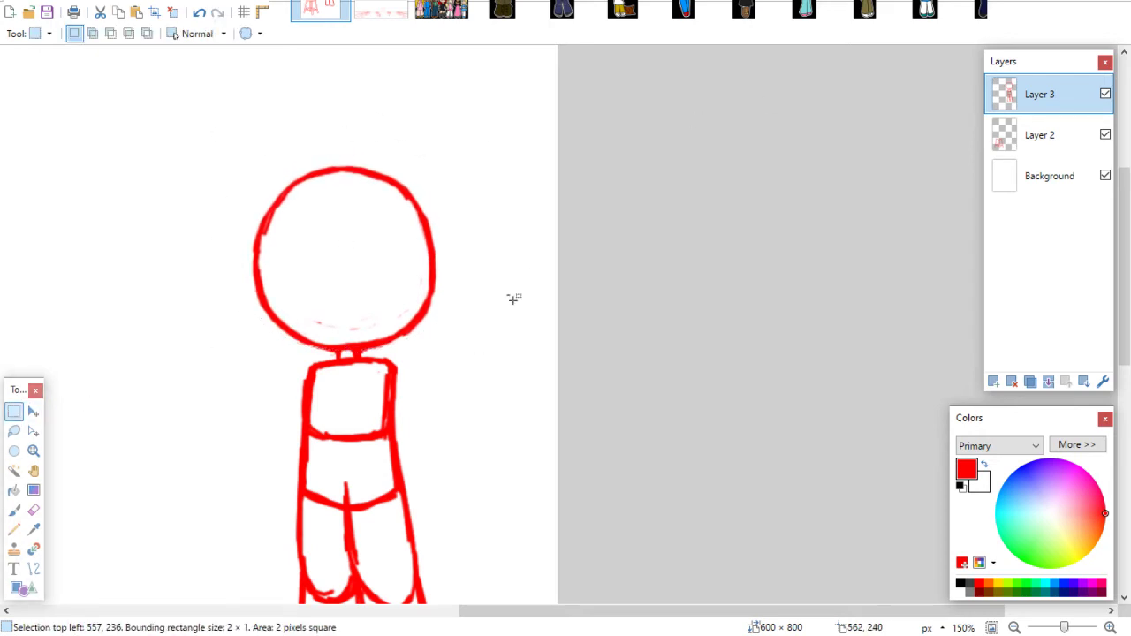
click(523, 428)
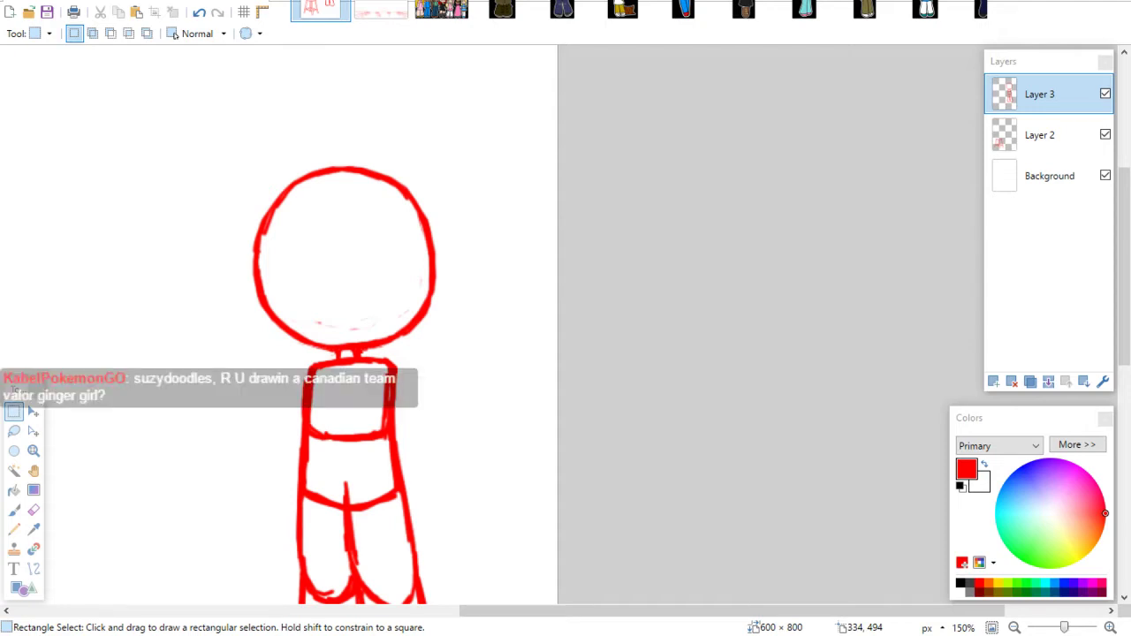
Move the whole character down about 124 px so the feet sit near the stool's base, and deselect it
click(15, 509)
drag(1119, 268, 1117, 386)
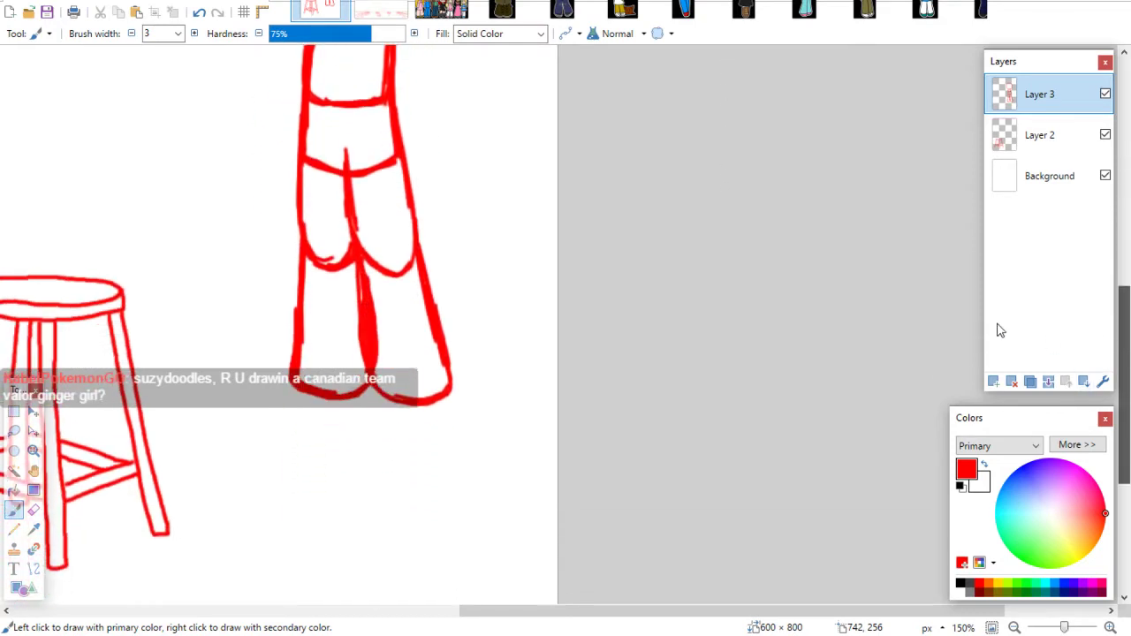
click(34, 414)
mouse_move(427, 349)
mouse_down()
mouse_move(416, 486)
mouse_move(404, 494)
mouse_up()
click(14, 411)
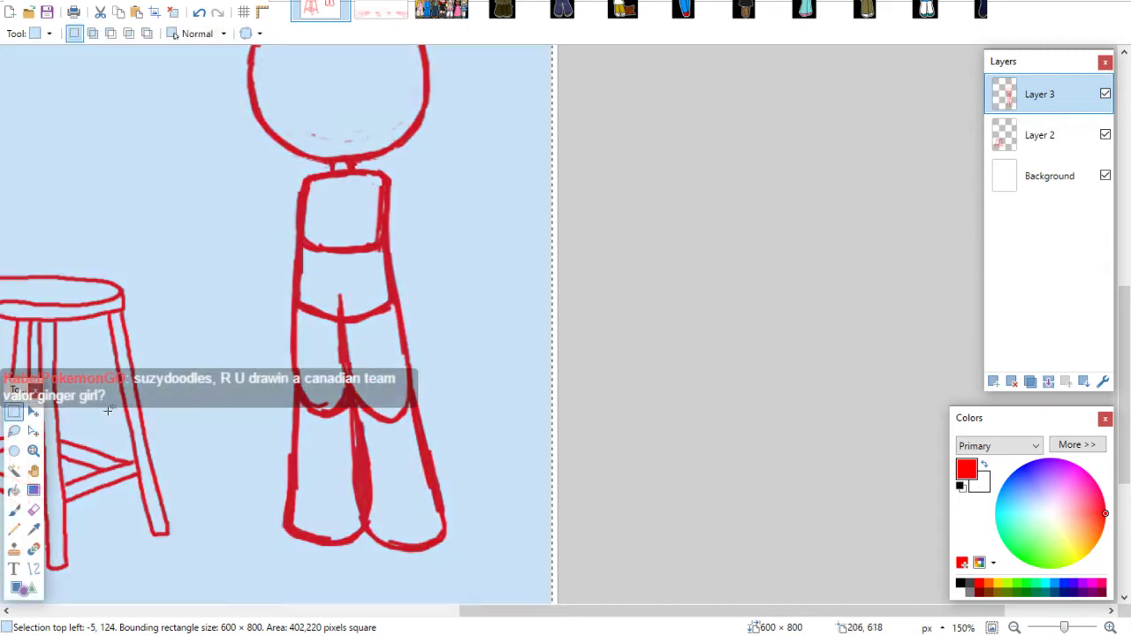
click(150, 410)
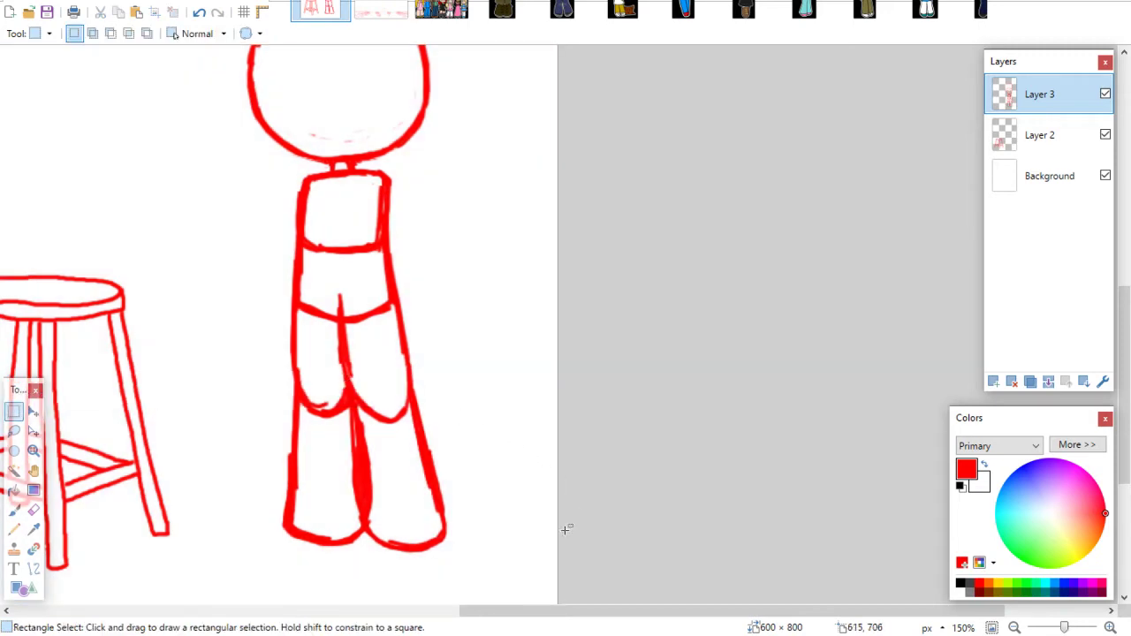
mouse_move(530, 610)
mouse_down()
mouse_move(424, 615)
mouse_move(484, 610)
mouse_up()
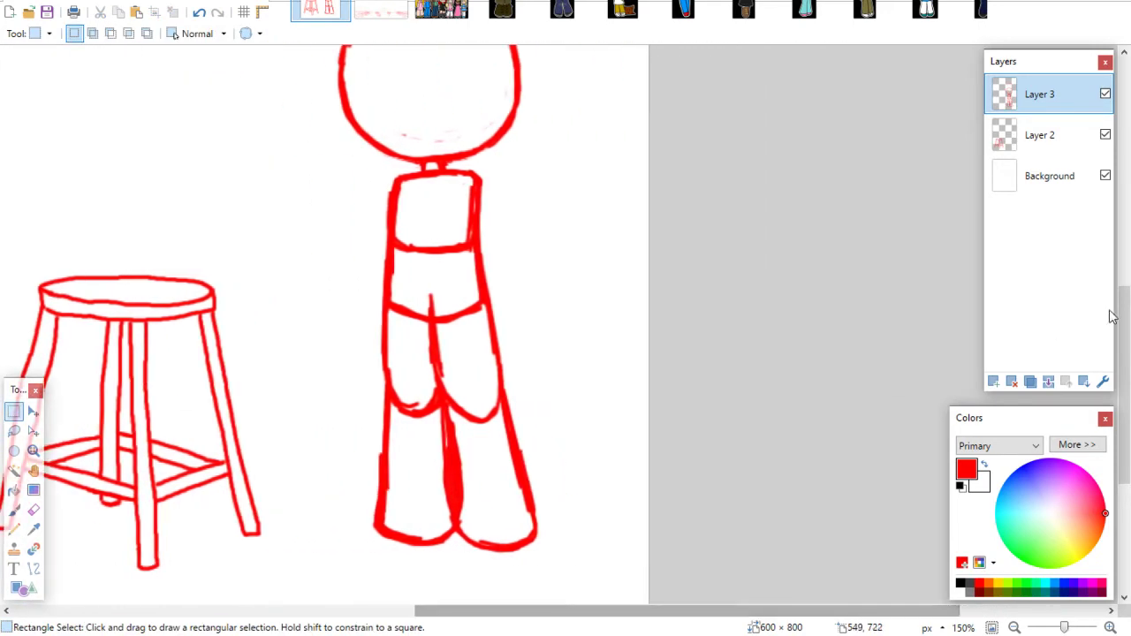
mouse_move(1112, 317)
mouse_down()
mouse_move(1124, 232)
mouse_move(1124, 269)
mouse_up()
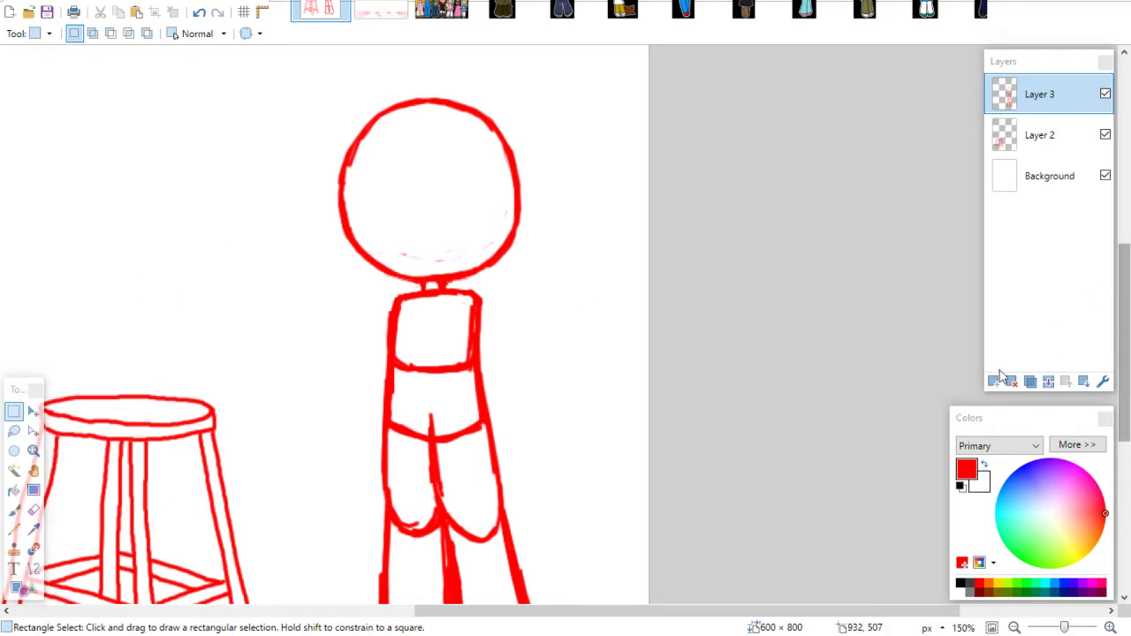
click(33, 450)
right_click(405, 322)
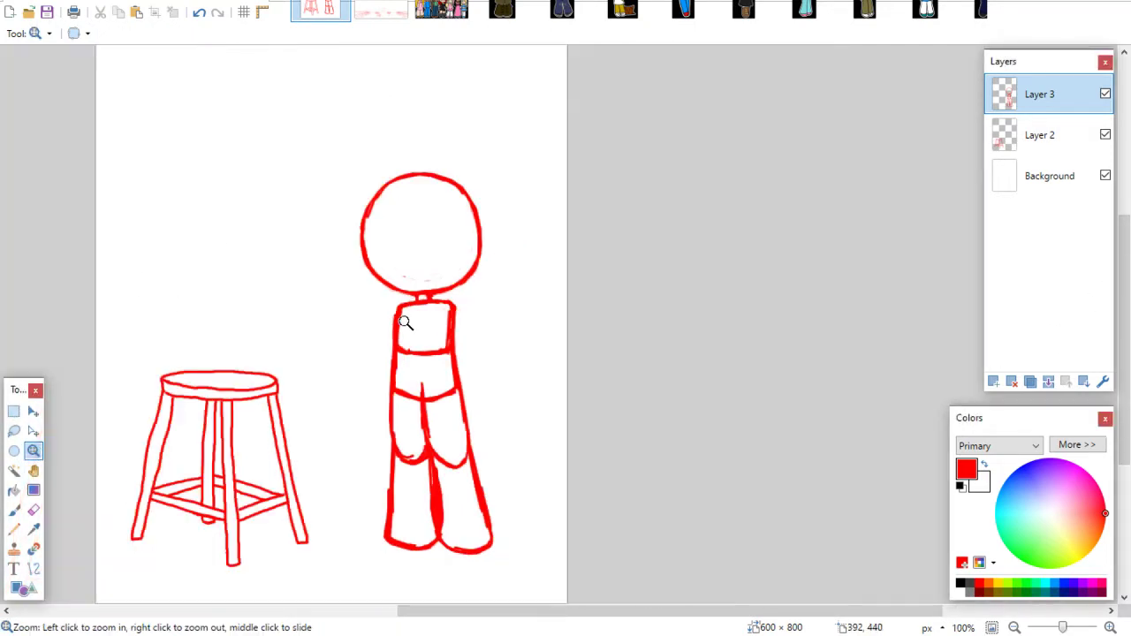
click(13, 411)
drag(332, 148, 528, 568)
click(32, 410)
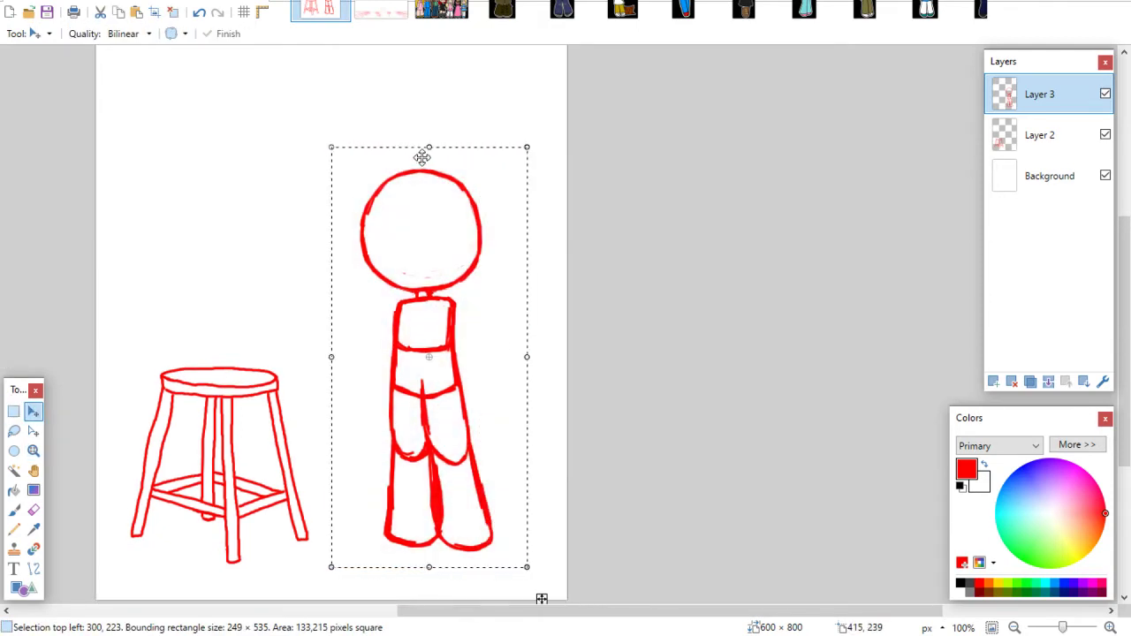
click(13, 411)
click(74, 378)
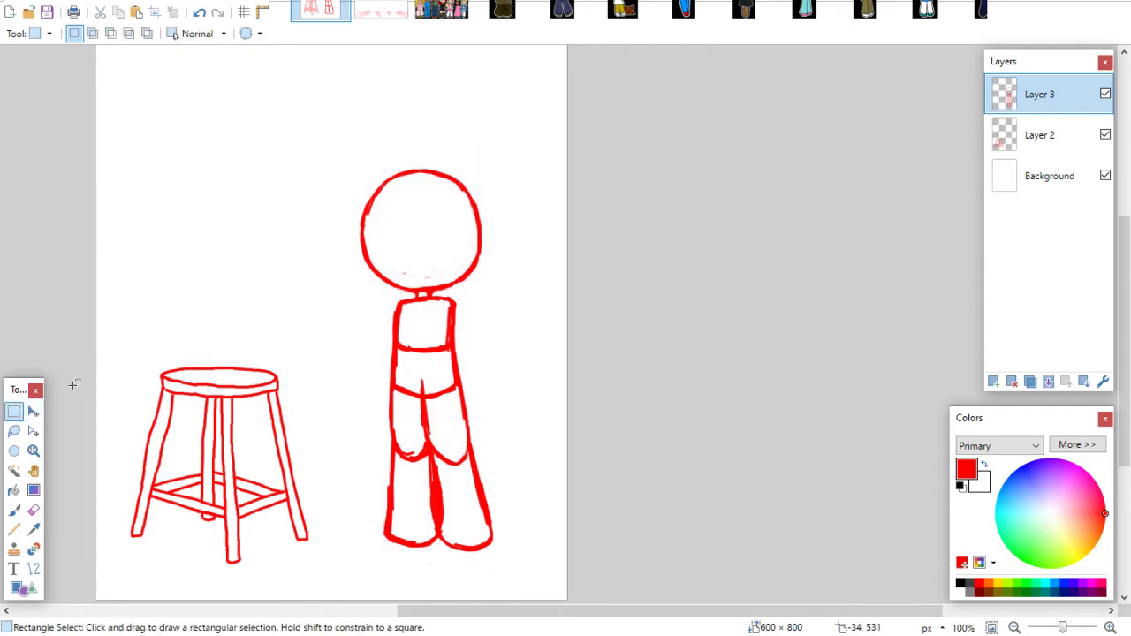
Draw closed arched eyes with small nose and mouth marks on the head, and add a zigzag fringe with a long side strand
click(32, 451)
click(436, 236)
click(437, 236)
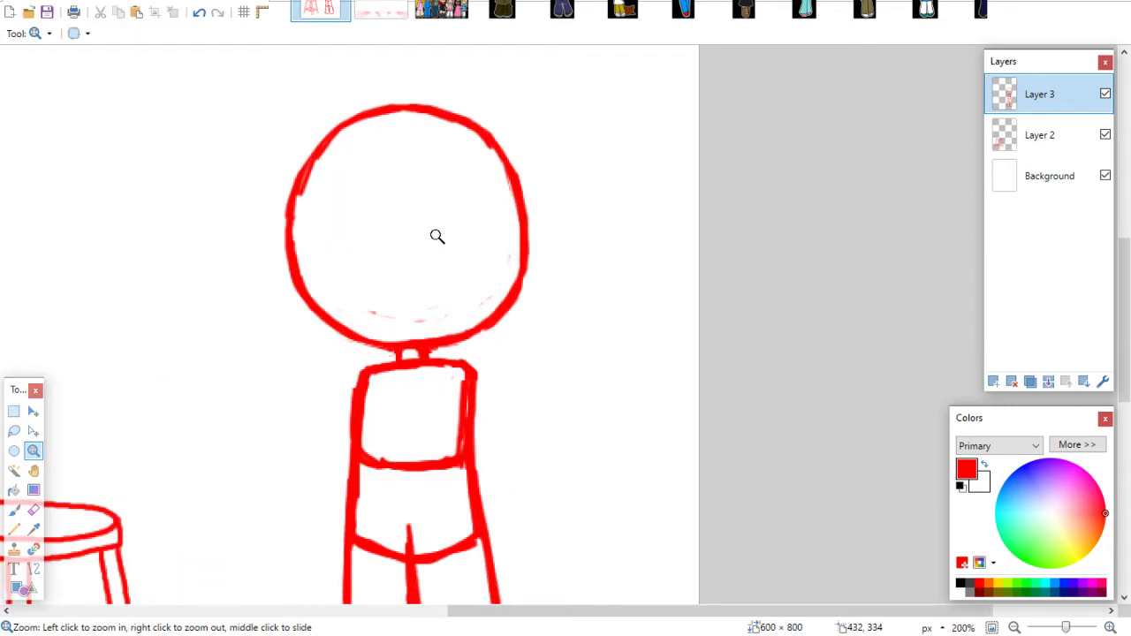
click(13, 510)
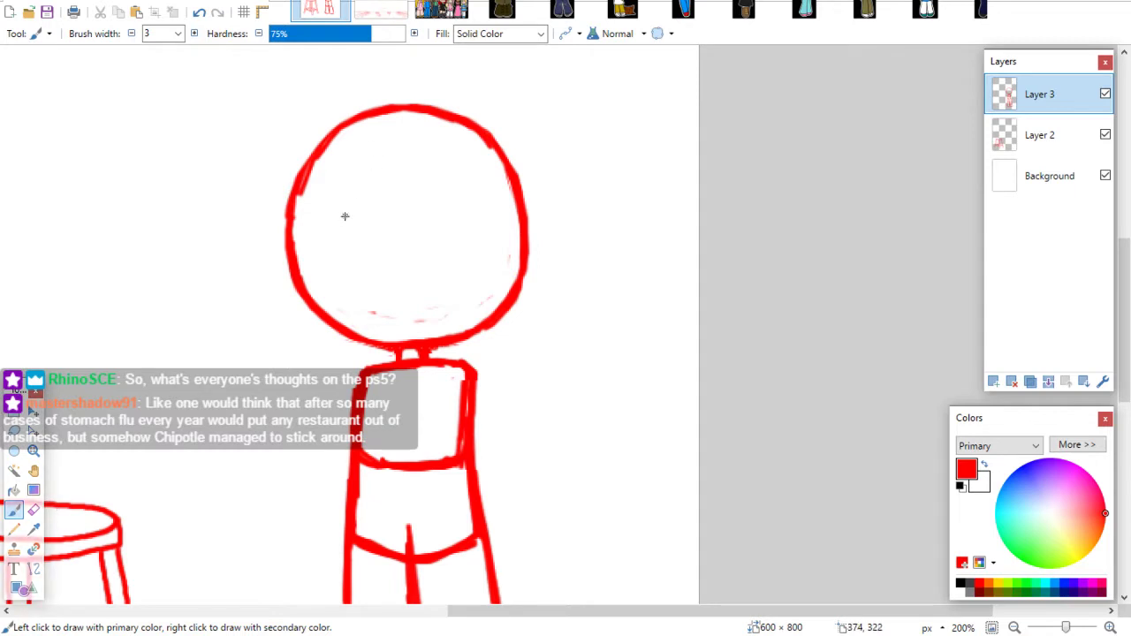
mouse_move(315, 255)
mouse_down()
mouse_move(350, 250)
mouse_move(371, 271)
mouse_up()
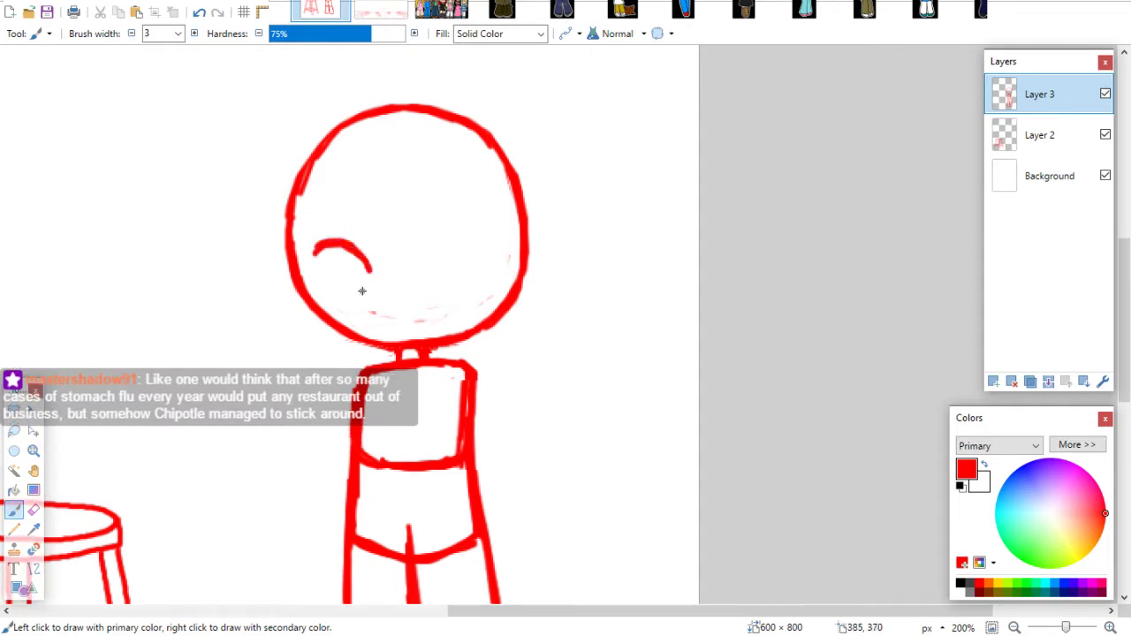
key(ctrl+z)
mouse_move(307, 256)
mouse_down()
mouse_move(349, 247)
mouse_move(362, 264)
mouse_move(461, 271)
mouse_move(395, 272)
mouse_up()
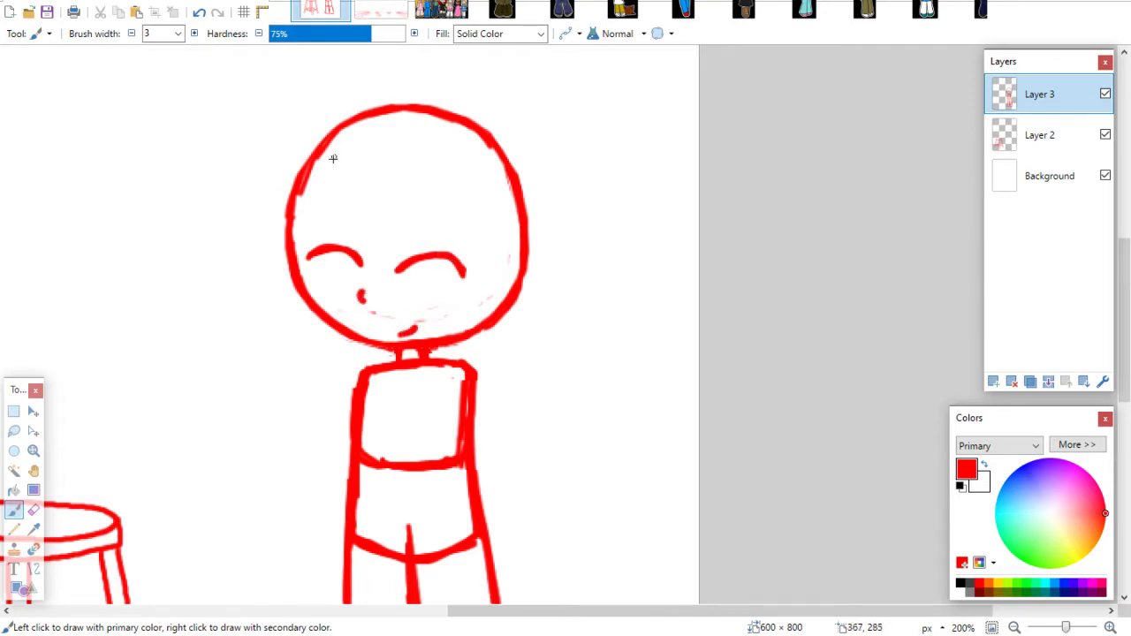
mouse_move(314, 141)
mouse_down()
mouse_move(279, 248)
mouse_move(365, 198)
mouse_move(475, 221)
mouse_move(481, 349)
mouse_up()
Draw curved shoulder and upper-arm outlines sloping down from both top corners of the torso
drag(1122, 240, 1102, 304)
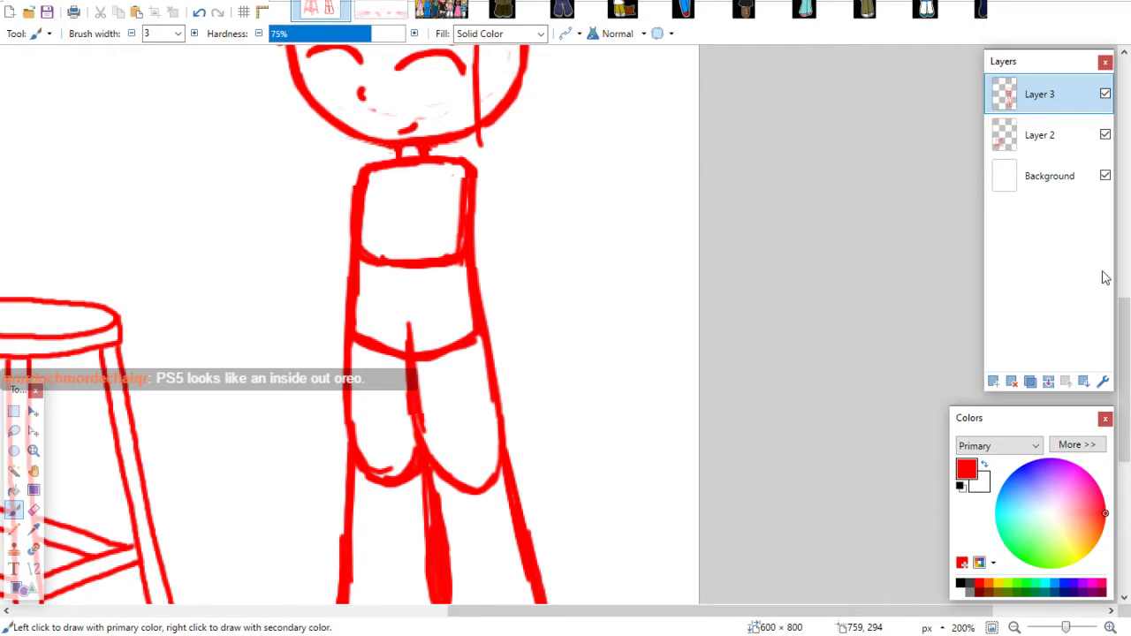
click(1124, 281)
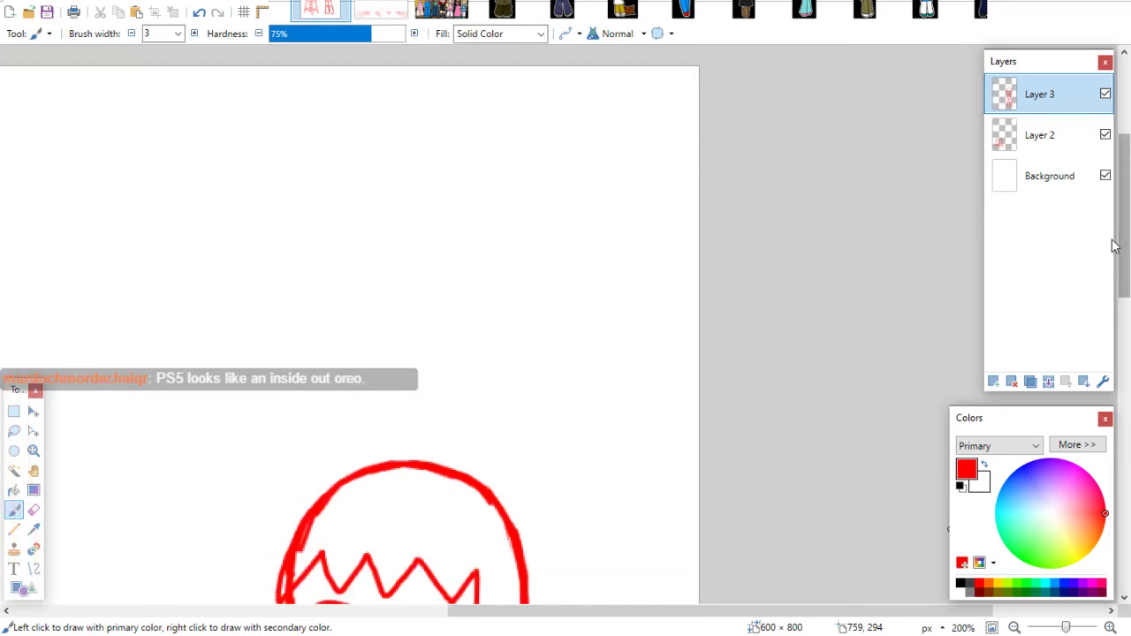
drag(1113, 244, 1095, 387)
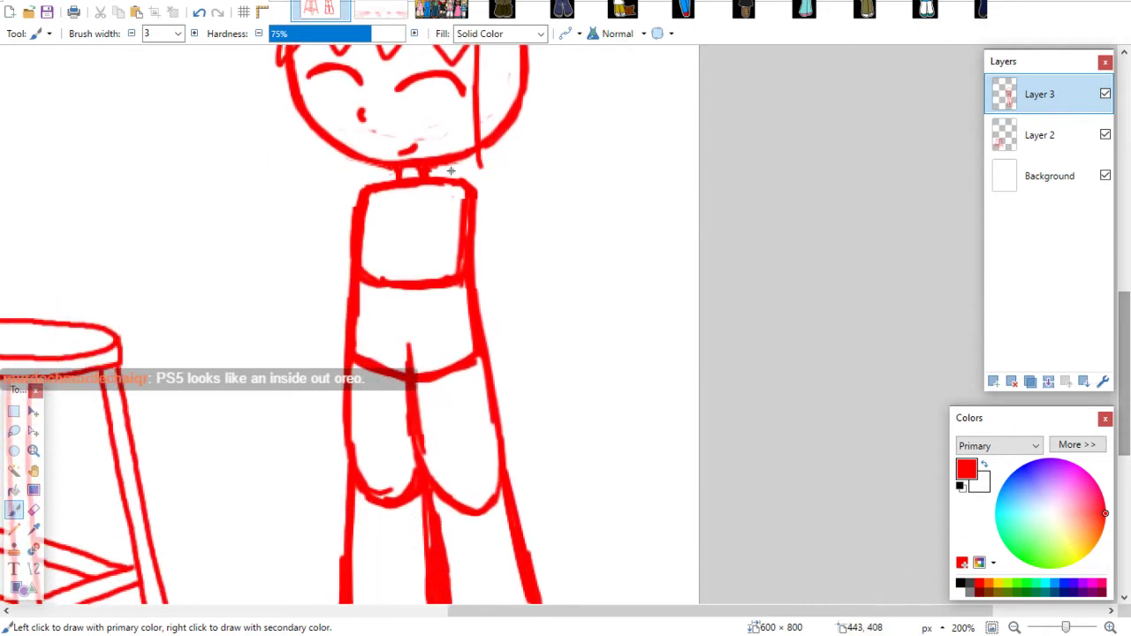
drag(465, 182, 486, 187)
drag(485, 199, 490, 250)
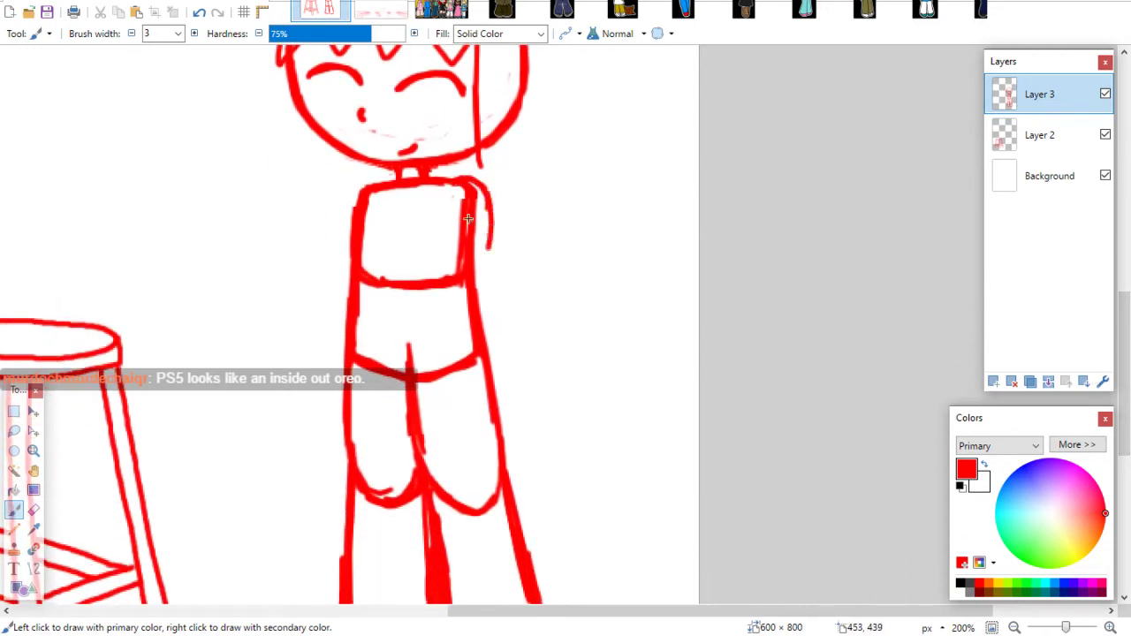
mouse_move(369, 185)
mouse_down()
mouse_move(343, 208)
mouse_move(330, 254)
mouse_up()
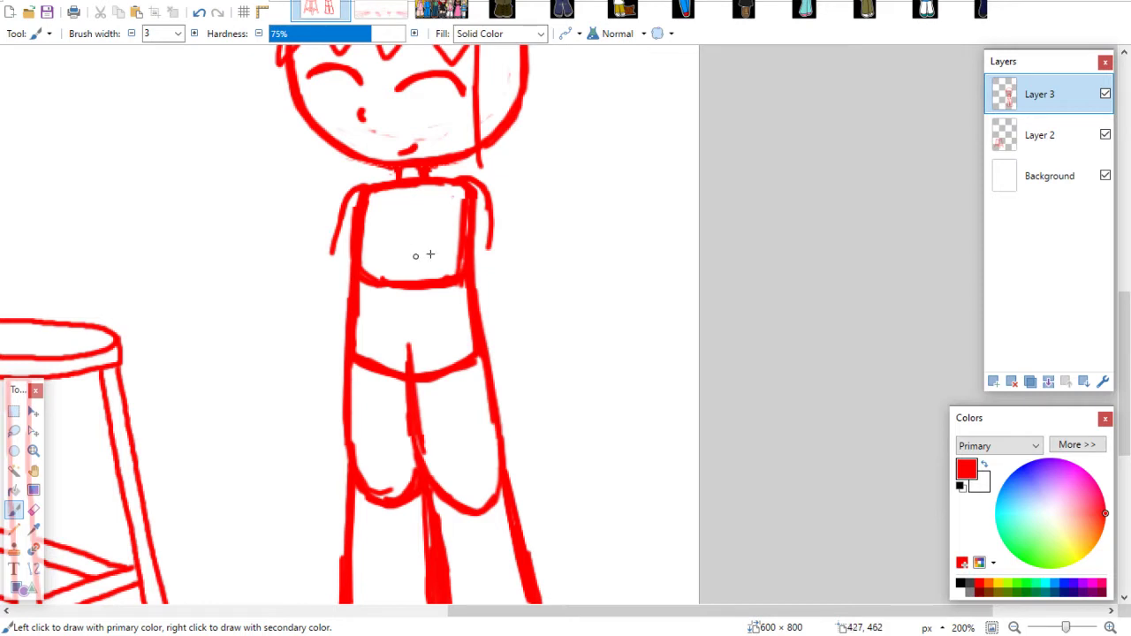
Extend the right arm down to a bent elbow and draw its forearm with a rounded hand across the waist
drag(487, 233, 487, 273)
mouse_move(415, 291)
mouse_down()
mouse_move(400, 318)
mouse_move(423, 328)
mouse_move(414, 334)
mouse_move(472, 319)
mouse_up()
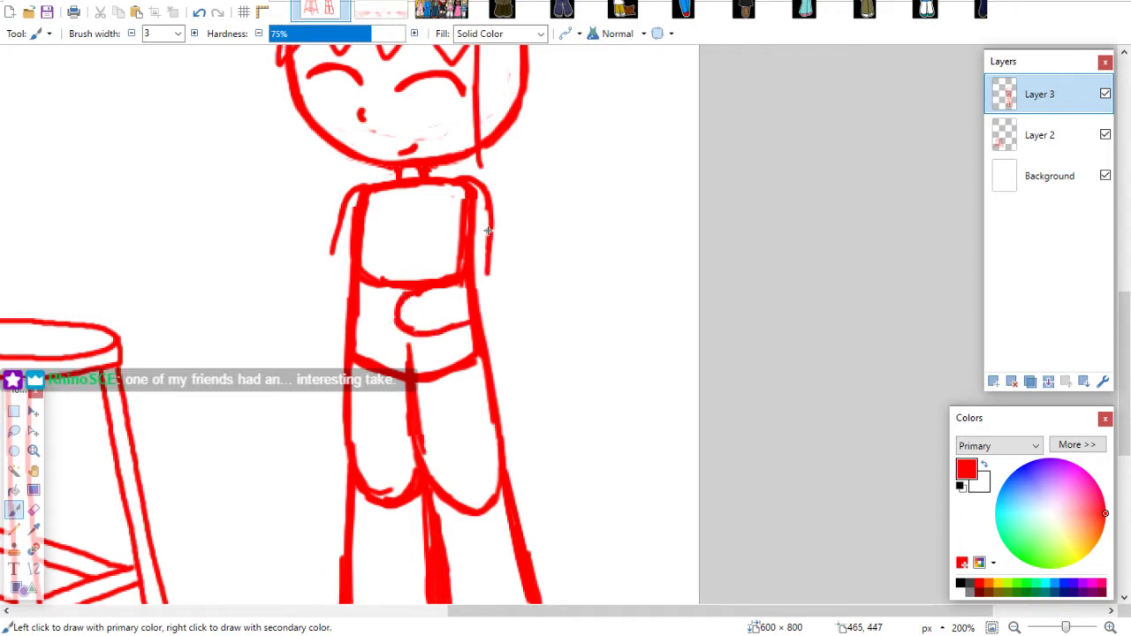
mouse_move(488, 202)
mouse_down()
mouse_move(485, 318)
mouse_move(432, 334)
mouse_move(403, 310)
mouse_move(415, 298)
mouse_up()
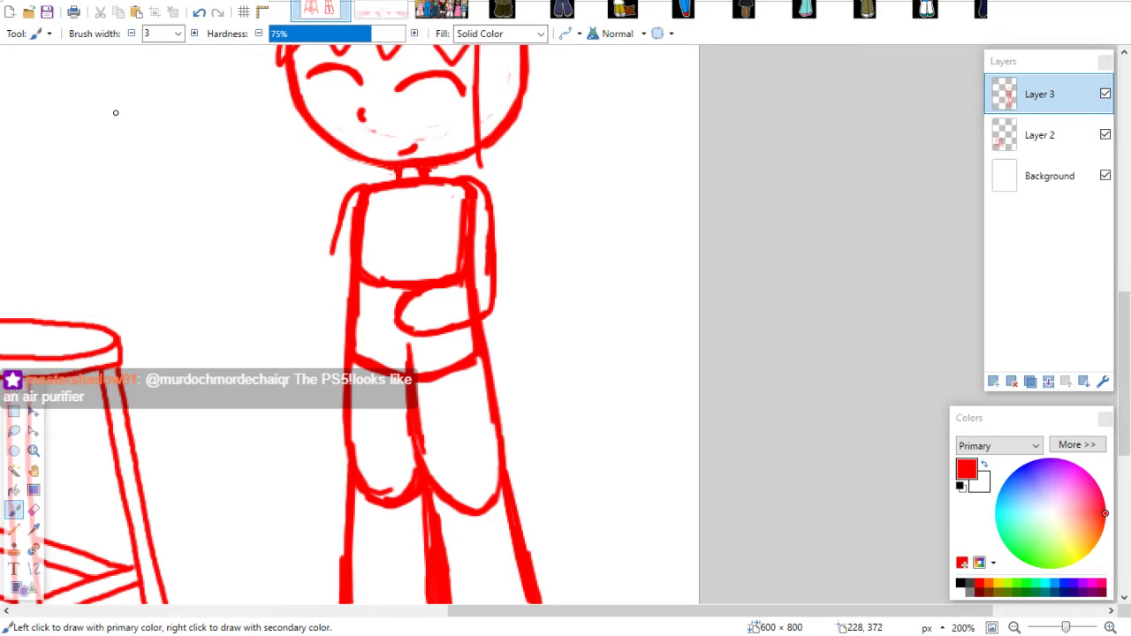
Draw the left arm bent at the elbow with its forearm and hand over the lower chest, and a pointed shape hanging beneath it
scroll(1117, 300, down, 2)
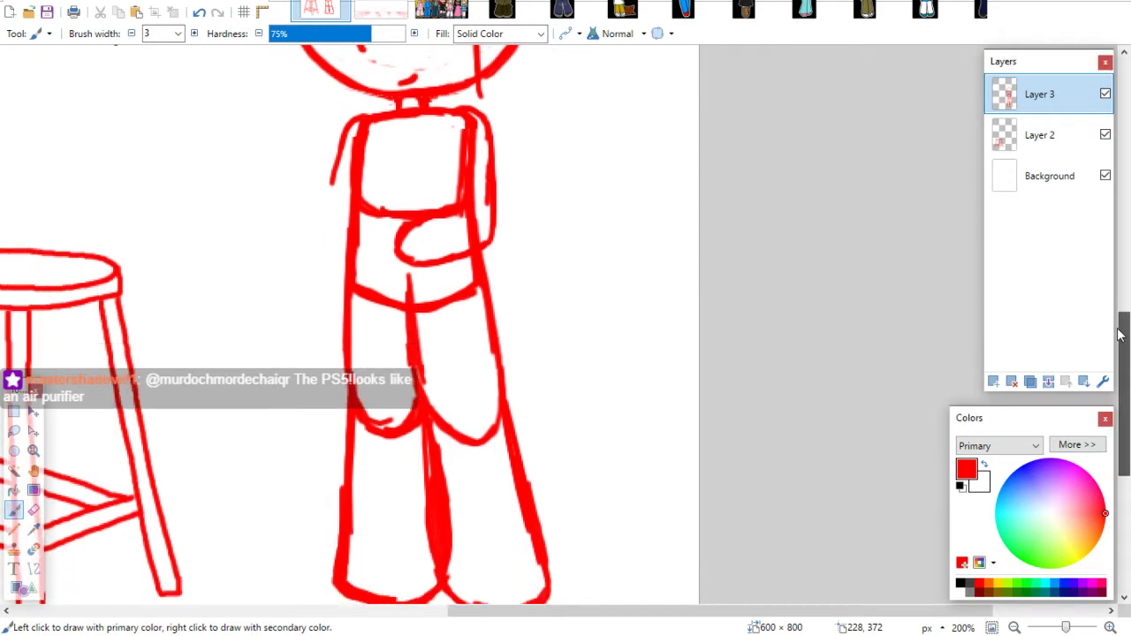
scroll(1125, 338, up, 1)
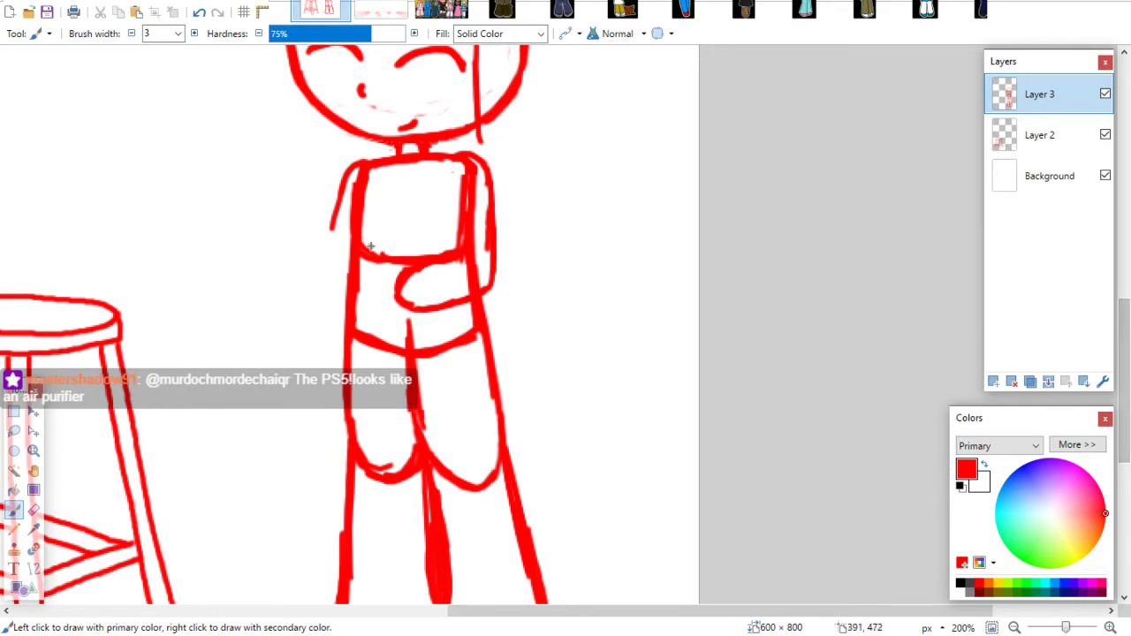
mouse_move(355, 251)
mouse_down()
mouse_move(404, 235)
mouse_move(426, 265)
mouse_move(369, 281)
mouse_move(389, 310)
mouse_up()
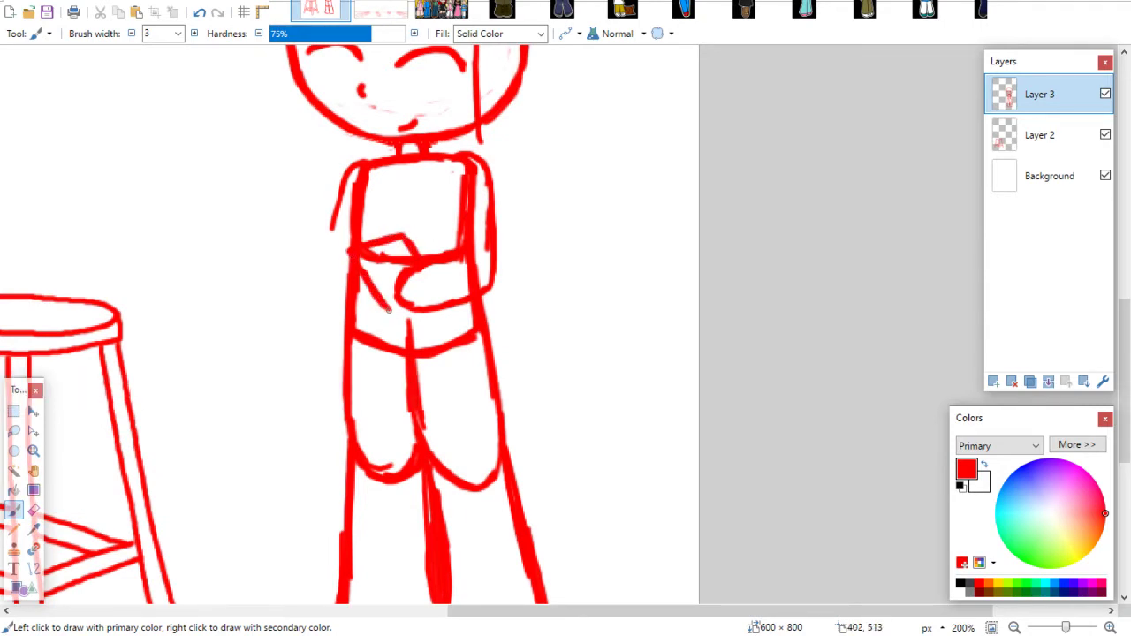
mouse_move(334, 229)
mouse_down()
mouse_move(323, 271)
mouse_move(343, 284)
mouse_up()
mouse_move(343, 237)
mouse_down()
mouse_move(411, 218)
mouse_move(421, 252)
mouse_move(416, 224)
mouse_up()
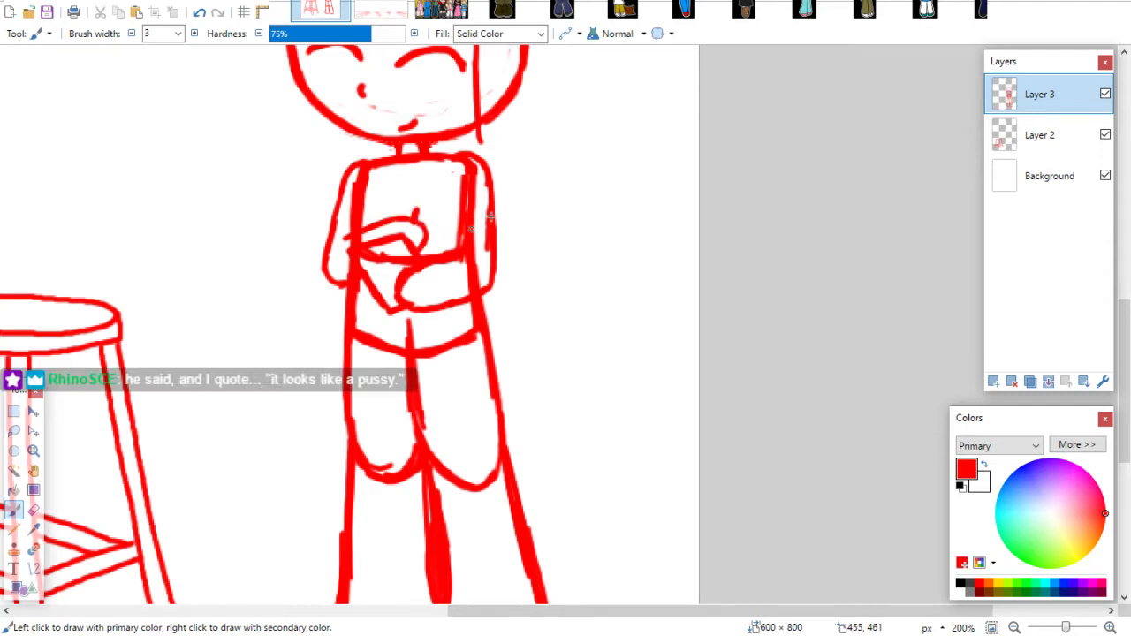
Erase the torso and waist lines that run through both arms and the pointed shape between the hands
scroll(525, 167, up, 2)
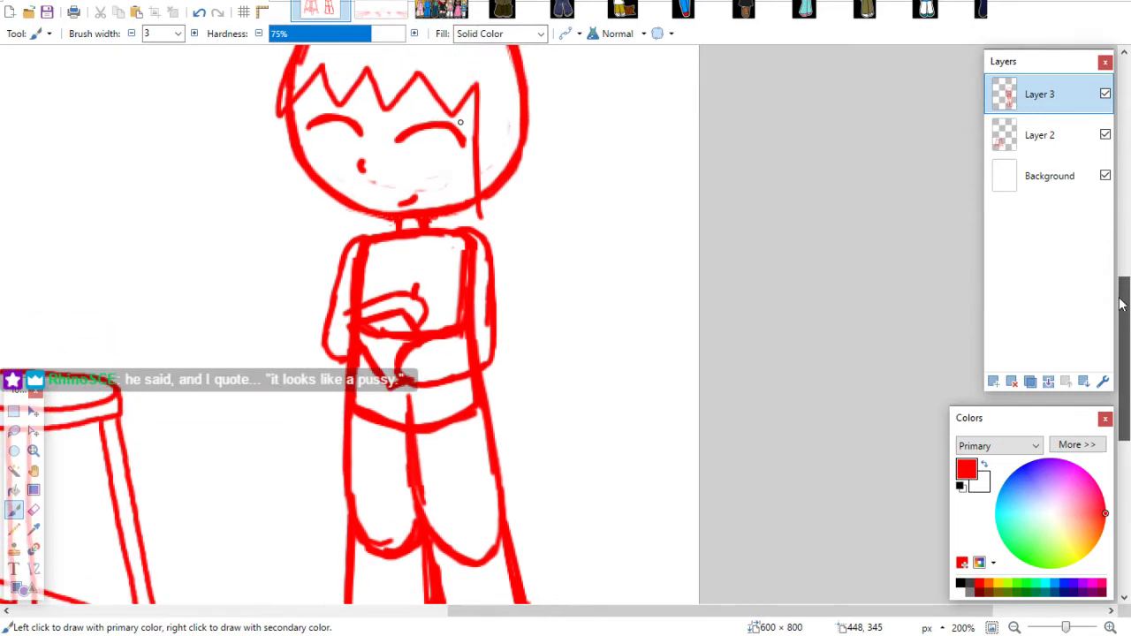
key(e)
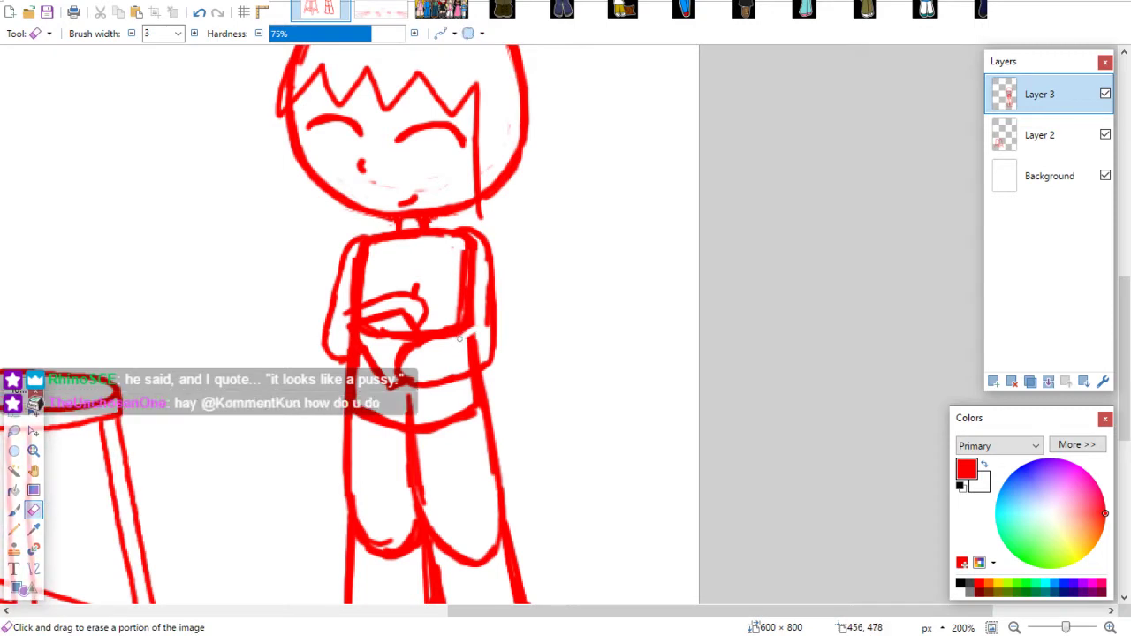
mouse_move(458, 339)
mouse_down()
mouse_move(477, 283)
mouse_move(470, 349)
mouse_move(468, 339)
mouse_up()
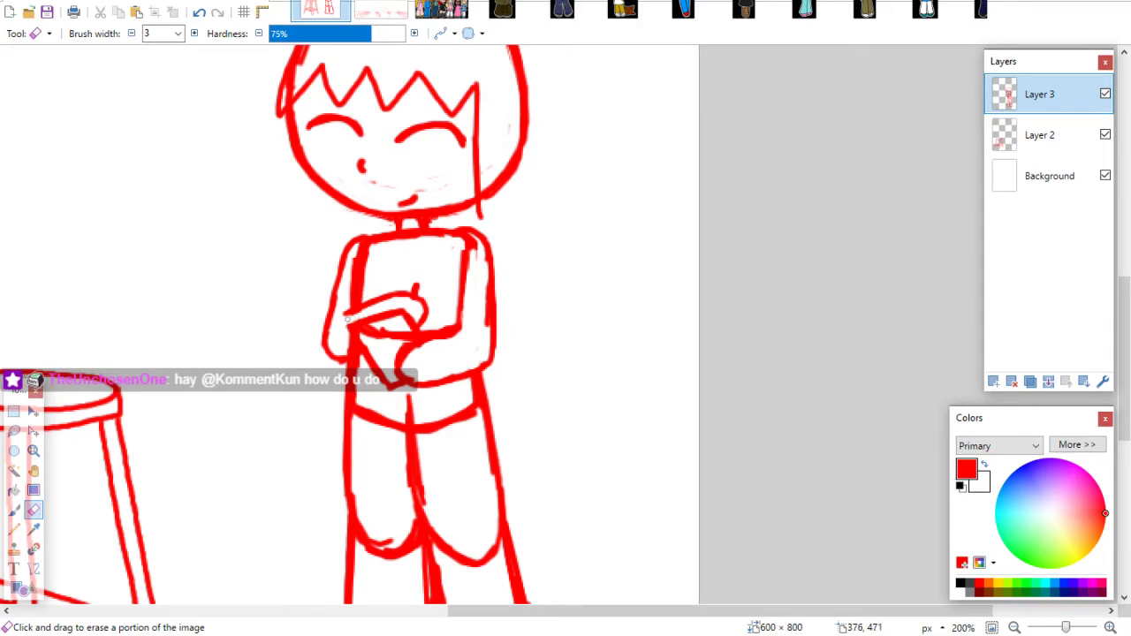
drag(346, 319, 383, 332)
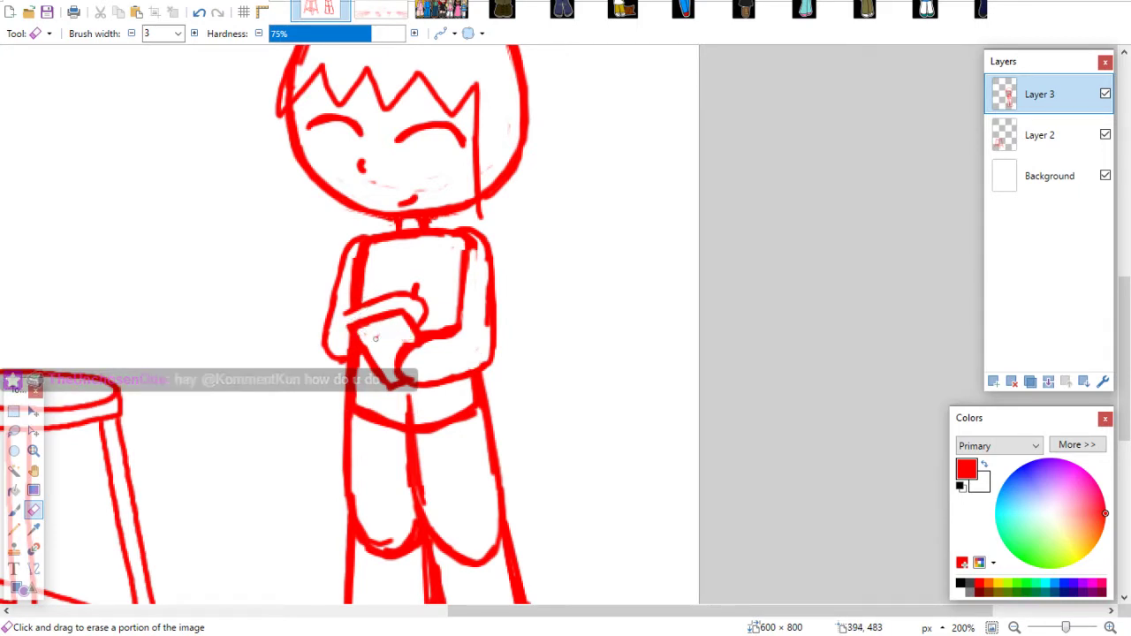
drag(378, 337, 364, 335)
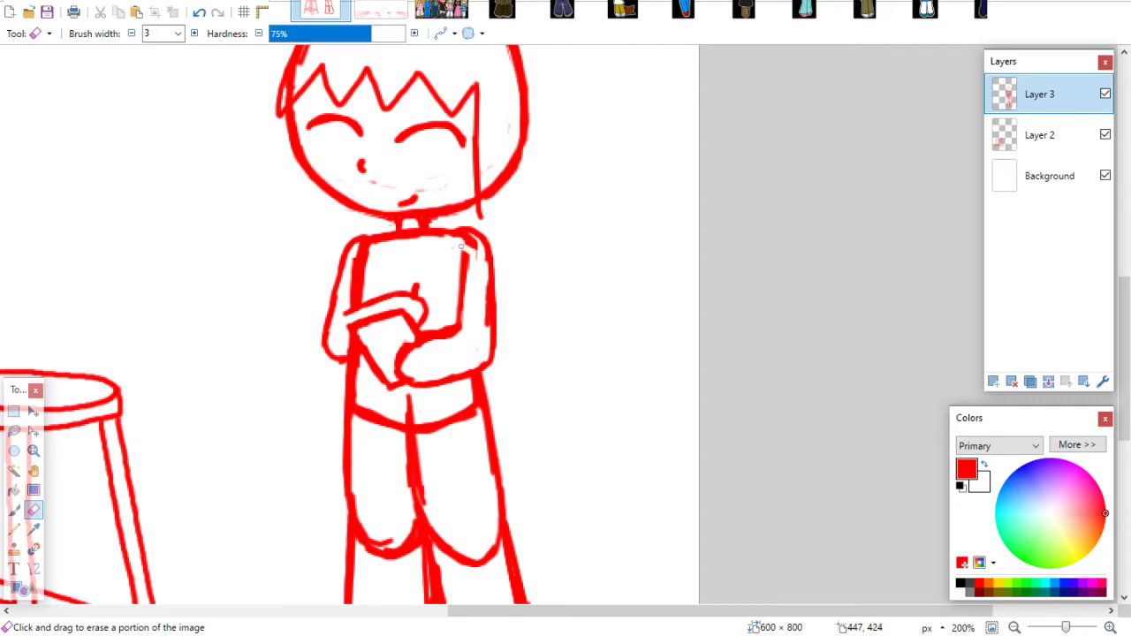
mouse_move(465, 252)
mouse_down()
mouse_move(456, 241)
mouse_move(476, 253)
mouse_up()
key(b)
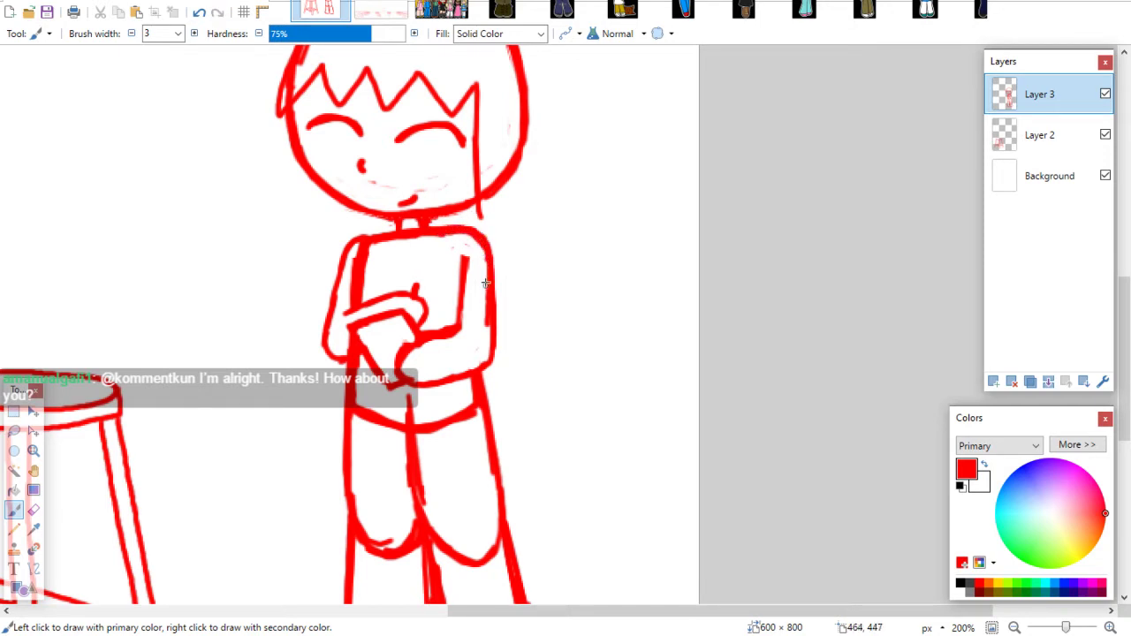
scroll(1094, 314, down, 3)
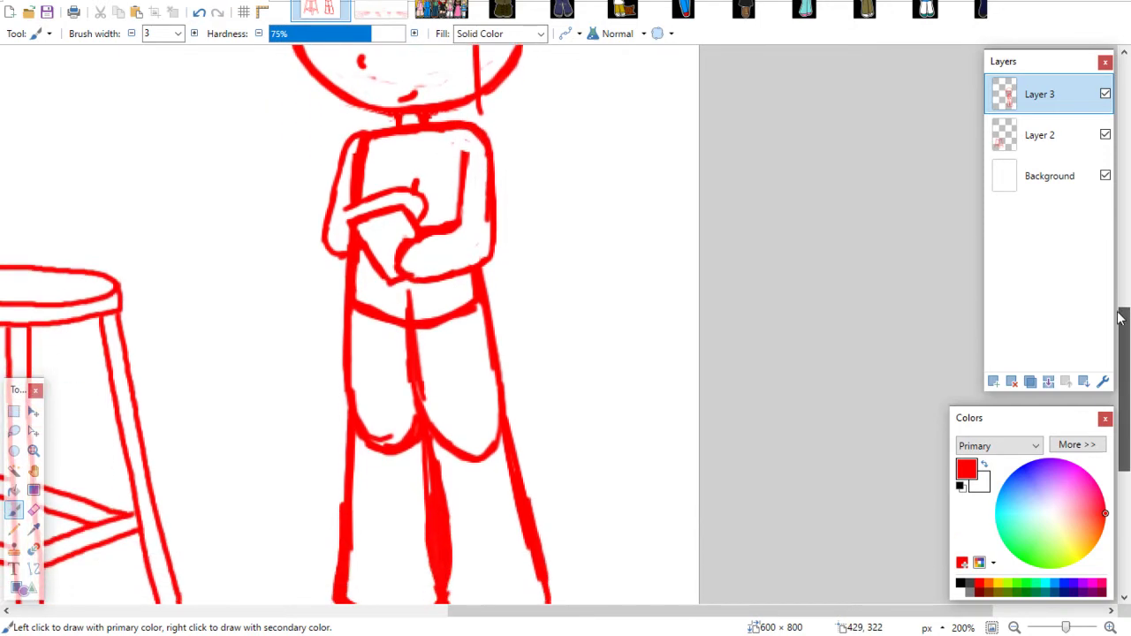
click(33, 509)
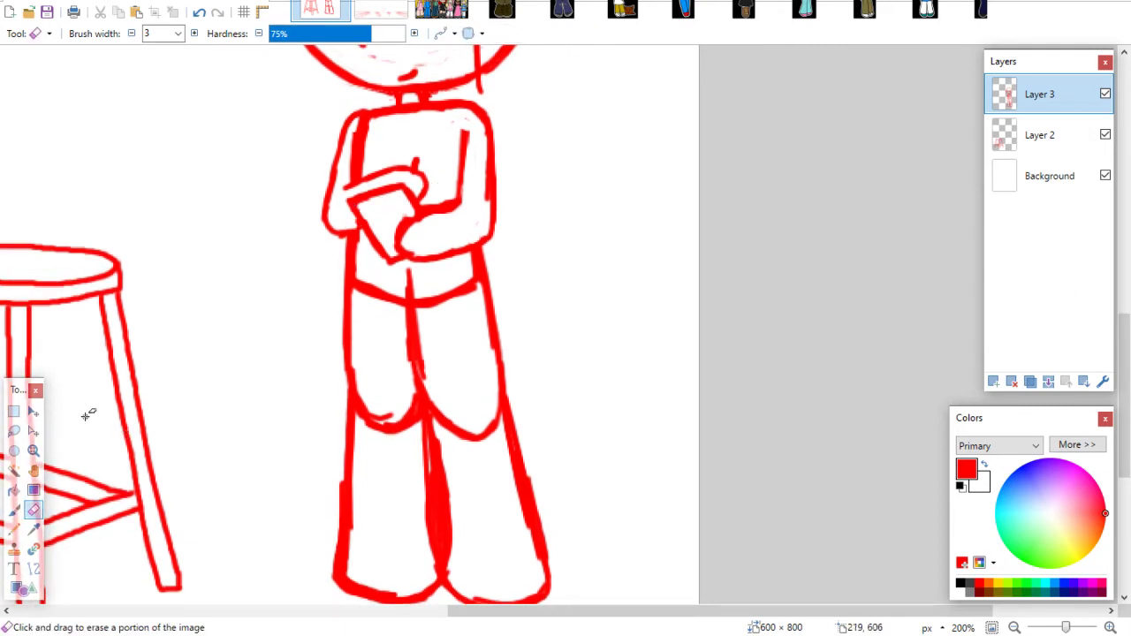
click(14, 510)
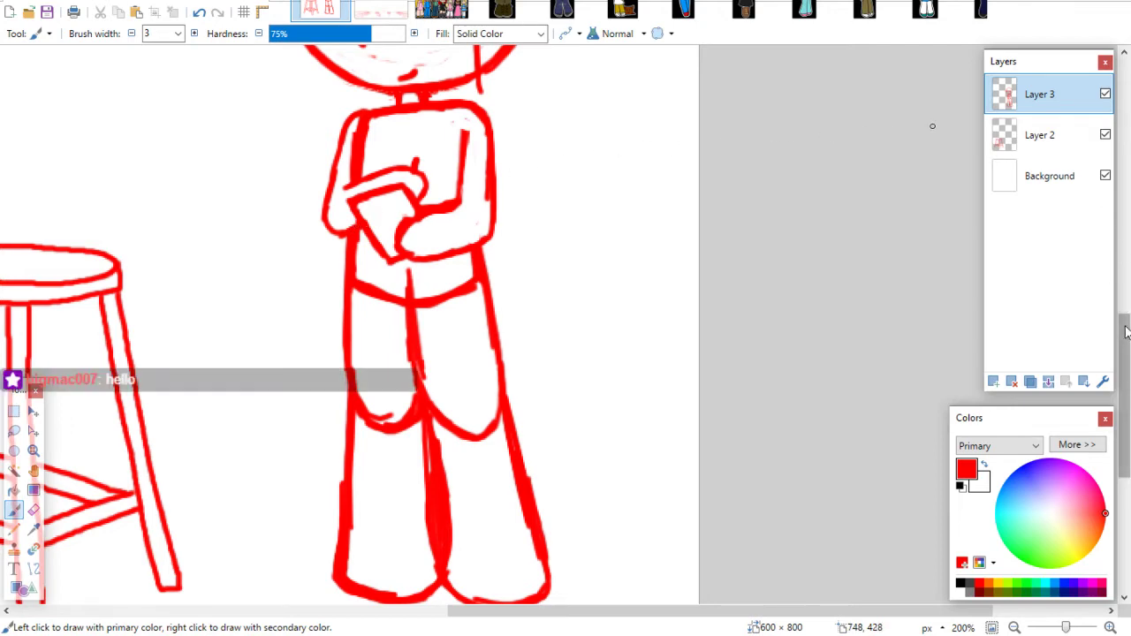
Draw long hair with jagged ends from both sides of the head down to the hips, redoing the right side
drag(1119, 323, 1119, 265)
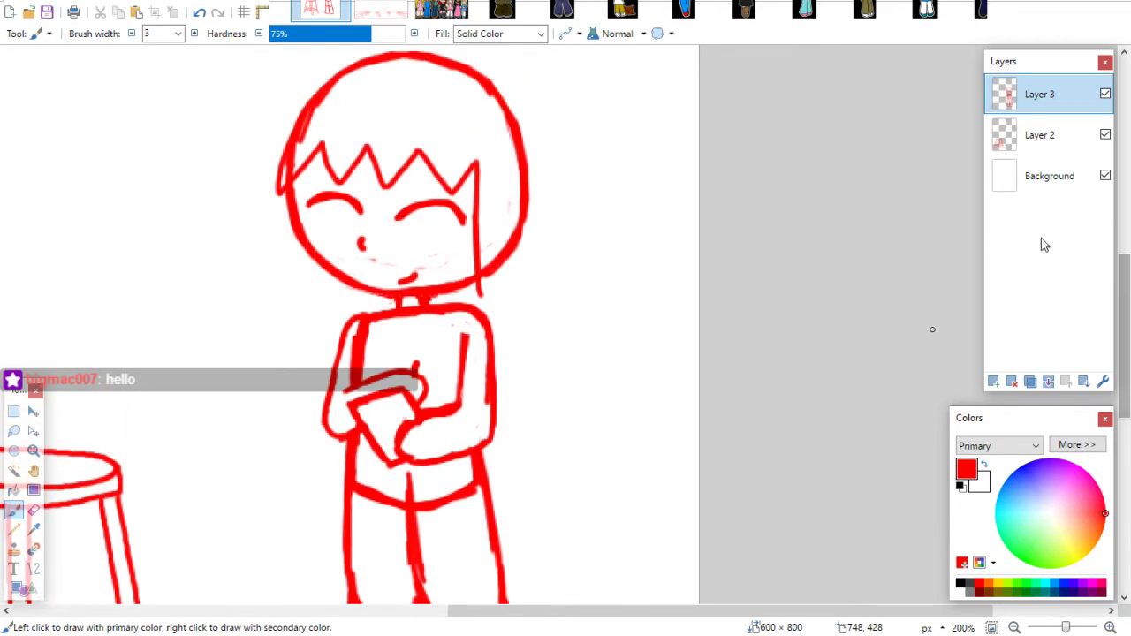
mouse_move(308, 253)
mouse_down()
mouse_move(281, 425)
mouse_move(336, 480)
mouse_up()
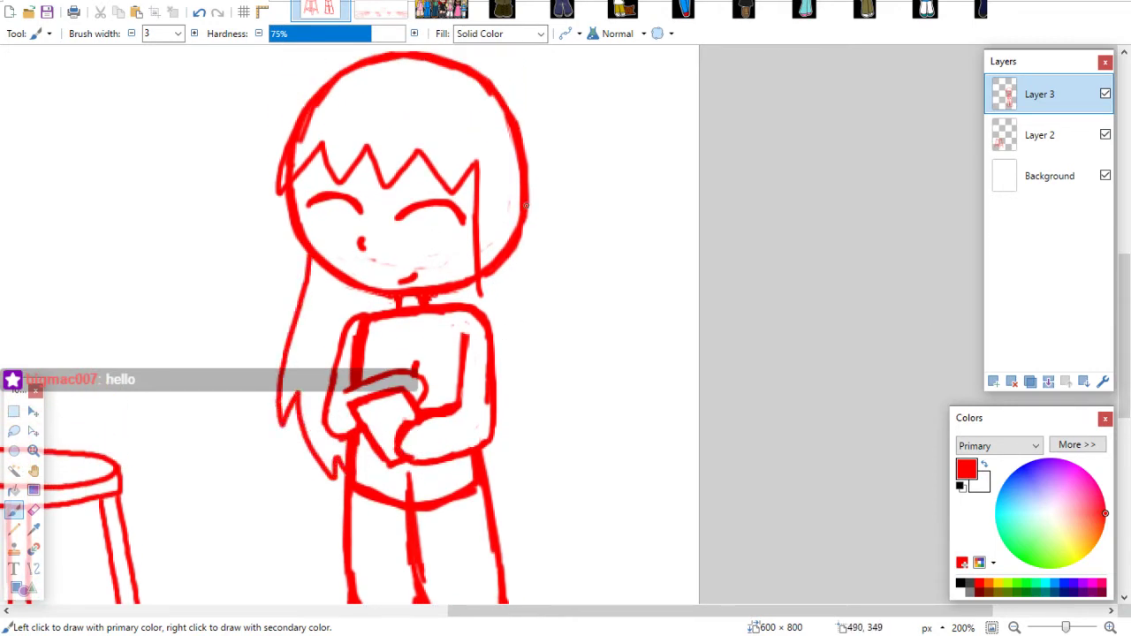
mouse_move(524, 209)
mouse_down()
mouse_move(556, 429)
mouse_move(542, 401)
mouse_move(538, 437)
mouse_move(492, 486)
mouse_up()
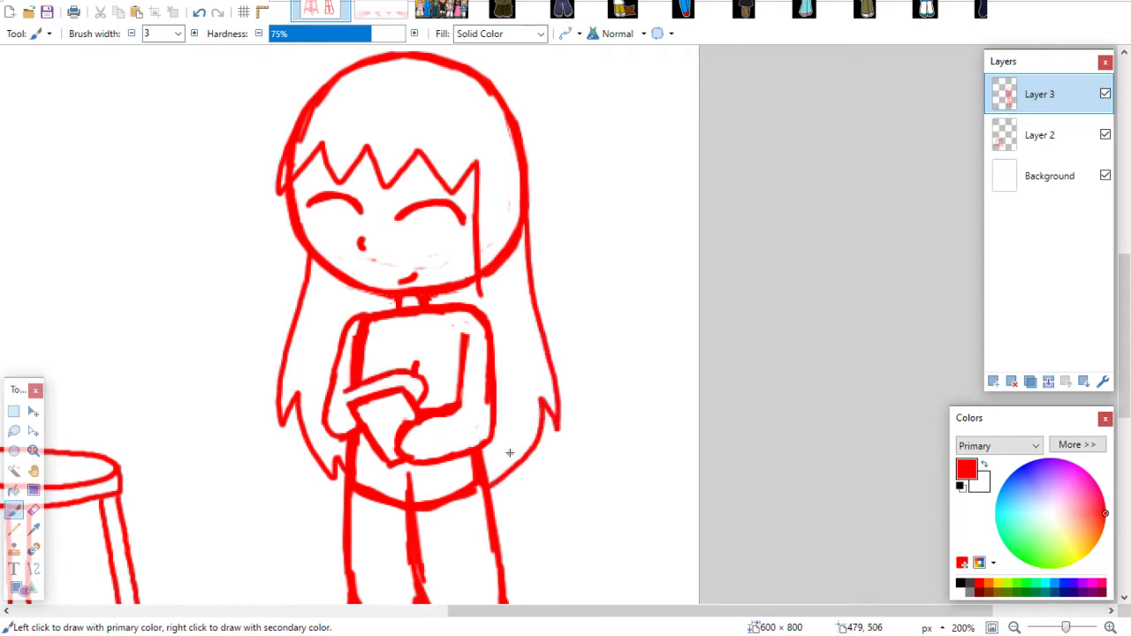
scroll(1123, 297, down, 3)
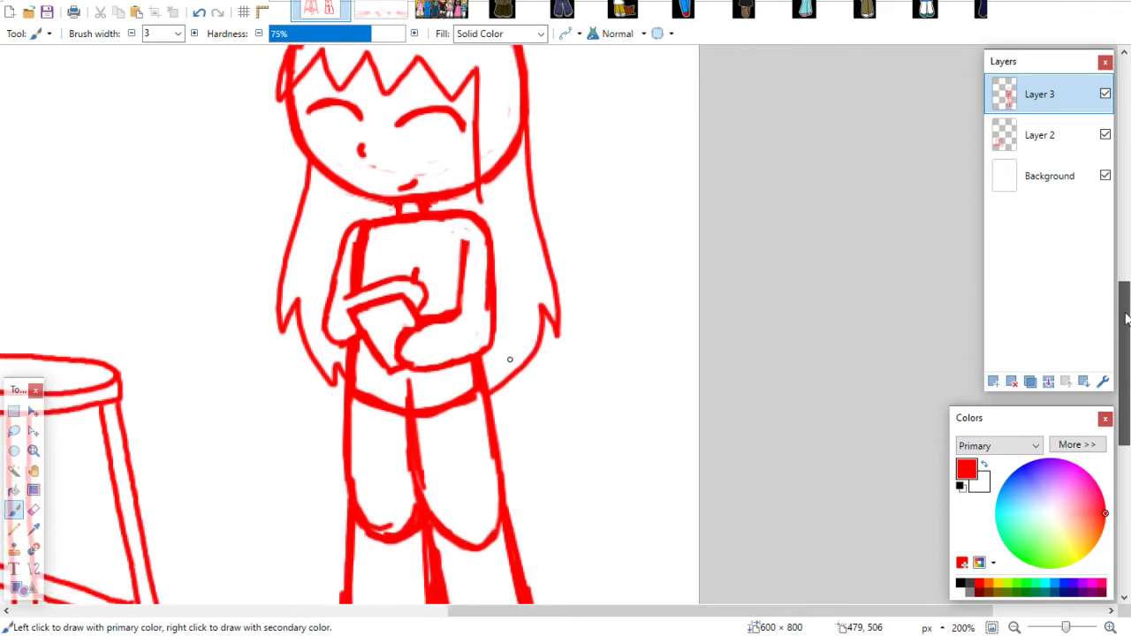
key(ctrl+z)
key(ctrl+z)
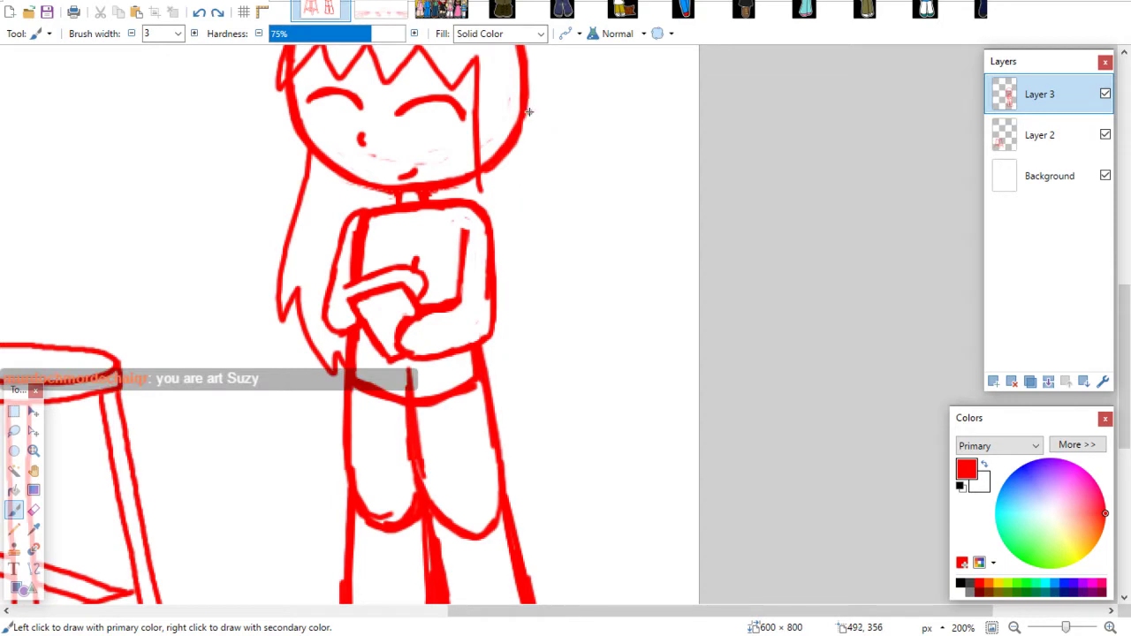
mouse_move(523, 106)
mouse_down()
mouse_move(550, 298)
mouse_move(534, 284)
mouse_move(488, 369)
mouse_up()
Draw a rounded scoop neckline below the neck and thicken the torso line inside the right arm
mouse_move(1122, 328)
mouse_down()
mouse_move(1119, 258)
mouse_move(1118, 318)
mouse_move(1119, 280)
mouse_move(739, 88)
mouse_move(288, 9)
mouse_up()
scroll(287, 8, up, 2)
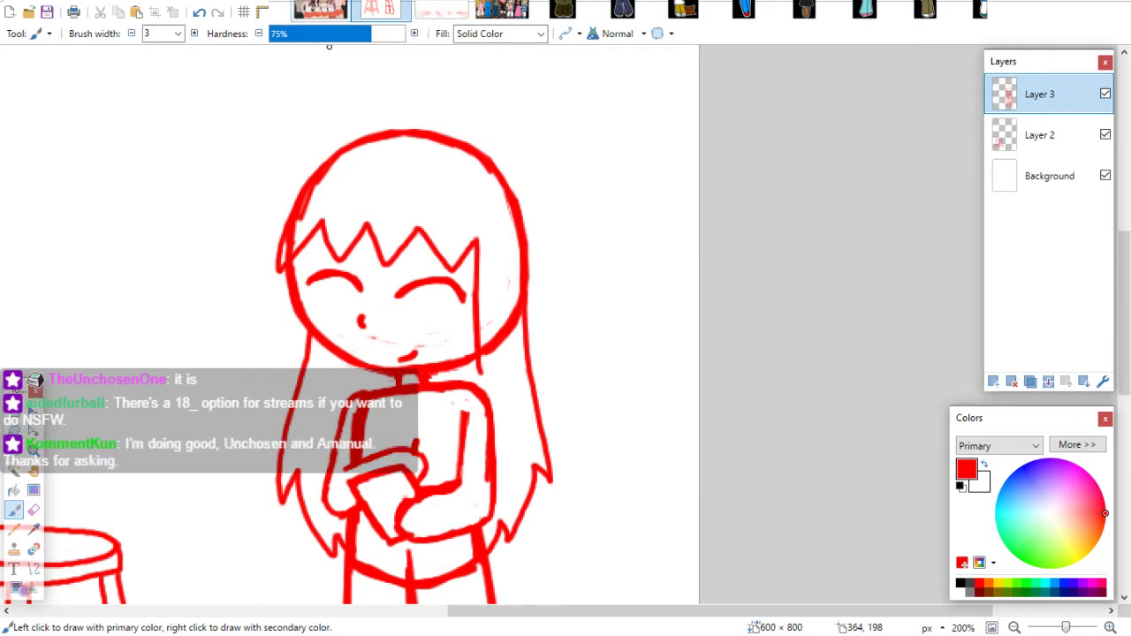
scroll(282, 11, up, 1)
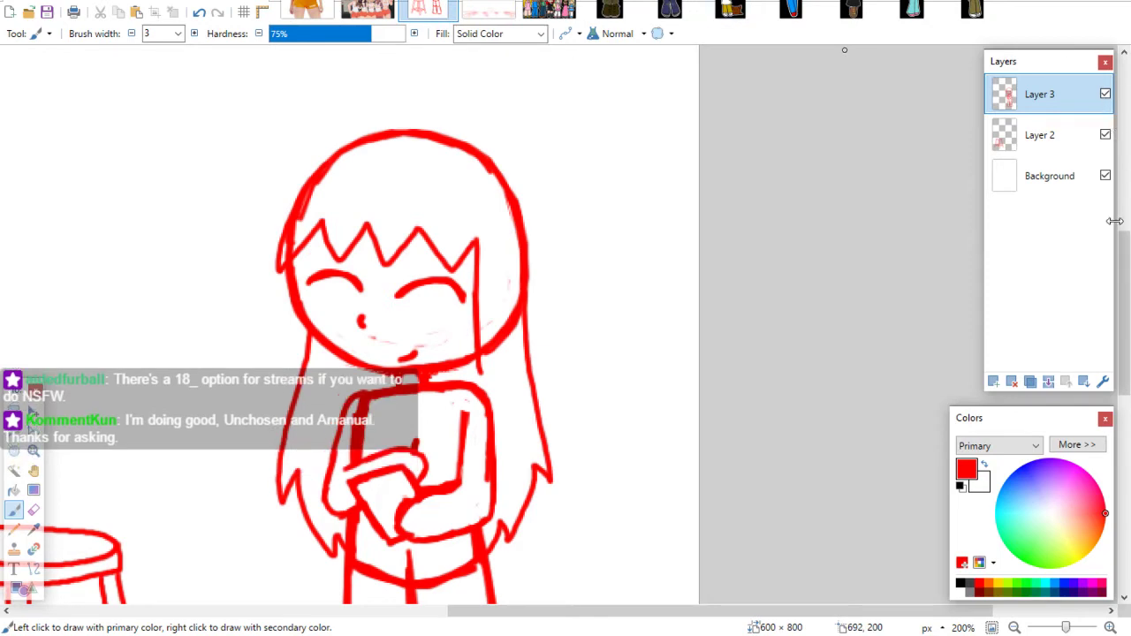
drag(1122, 241, 1122, 292)
mouse_move(380, 262)
mouse_down()
mouse_move(390, 284)
mouse_move(427, 281)
mouse_move(391, 290)
mouse_move(378, 265)
mouse_move(420, 292)
mouse_move(445, 260)
mouse_move(461, 298)
mouse_up()
drag(457, 254, 457, 316)
mouse_move(458, 265)
mouse_down()
mouse_move(453, 363)
mouse_move(418, 357)
mouse_move(461, 354)
mouse_up()
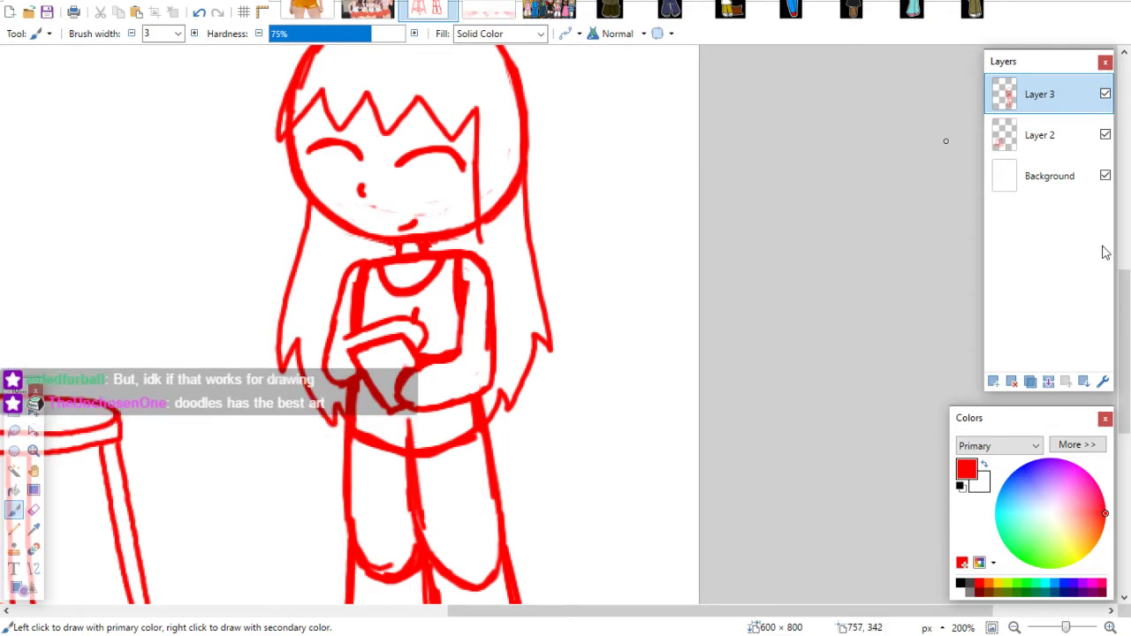
Clean up the top of the line between the legs and add a short curved stroke just above the waist seam
scroll(1117, 280, down, 4)
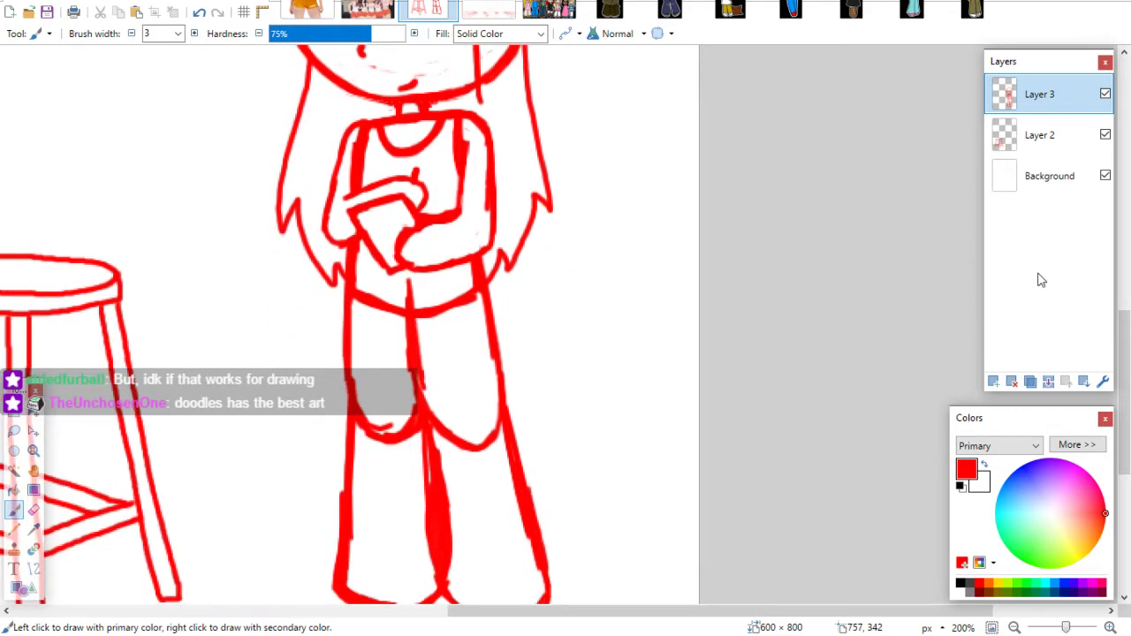
click(33, 510)
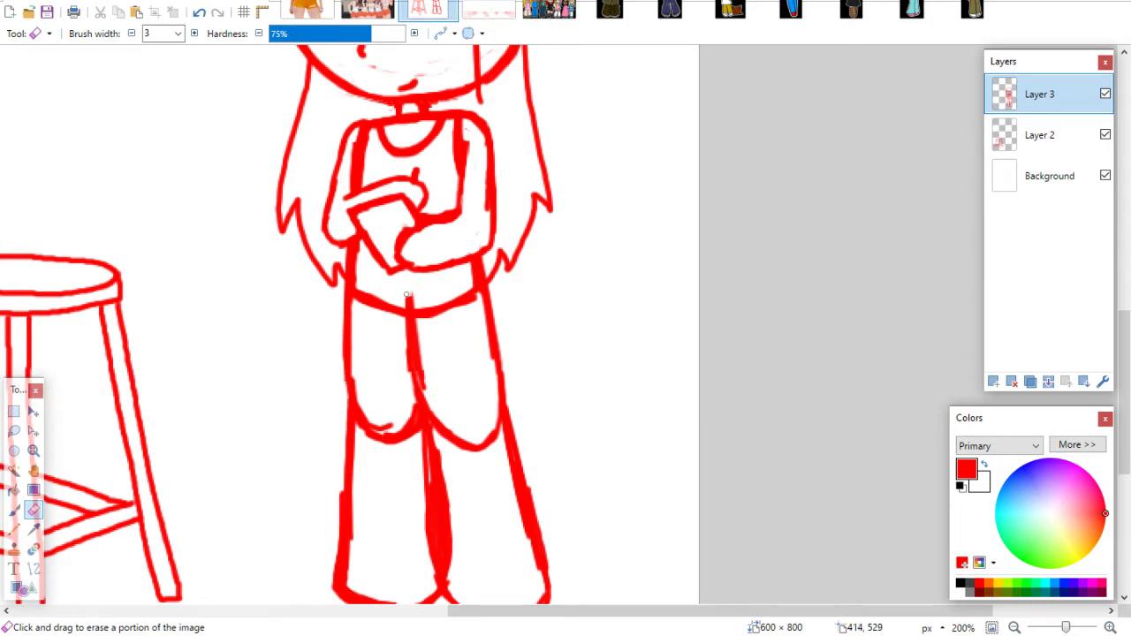
click(13, 509)
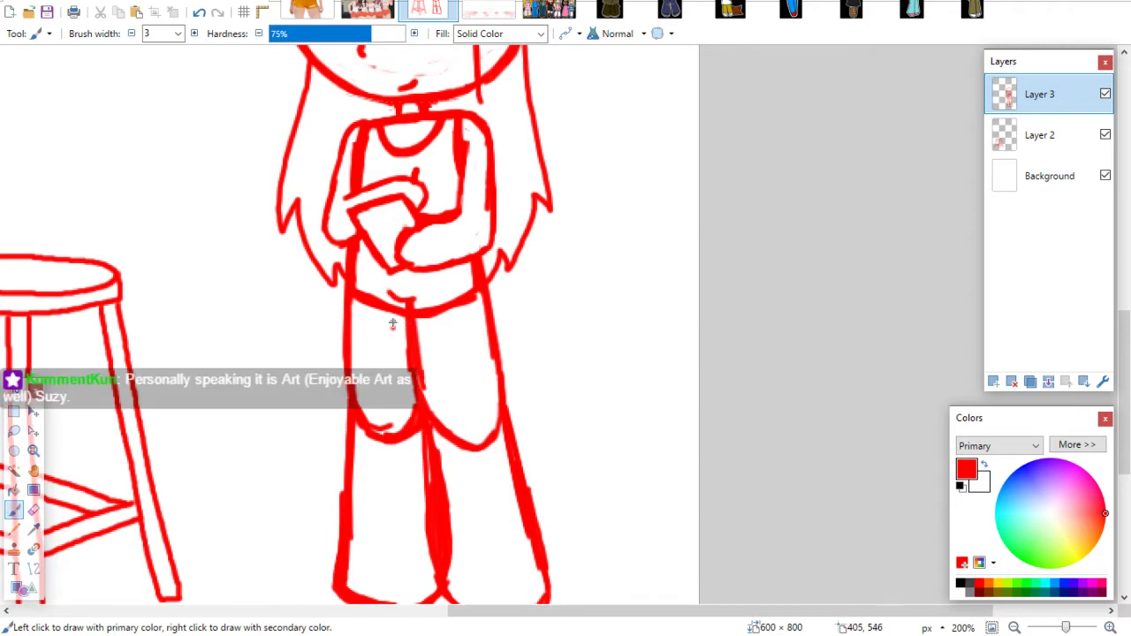
drag(382, 292, 415, 301)
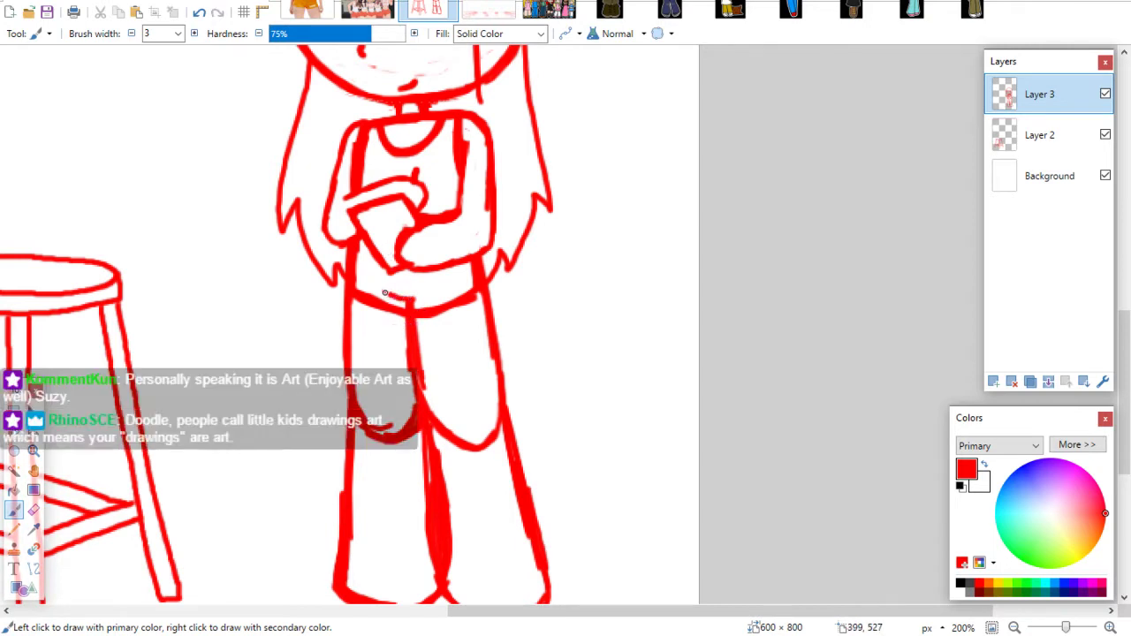
Draw a short flared skirt over the upper legs with slanted sides, a curved hem and a curved waistband line, redoing the hem
mouse_move(344, 291)
mouse_down()
mouse_move(332, 362)
mouse_move(378, 371)
mouse_up()
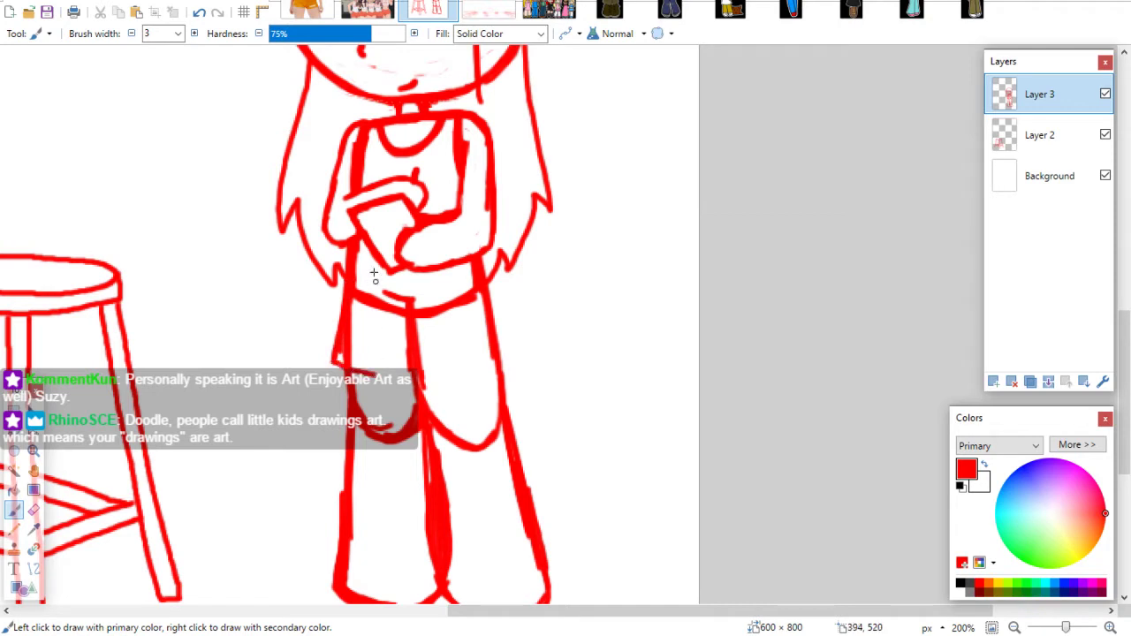
key(ctrl+z)
key(ctrl+z)
key(ctrl+z)
key(ctrl+z)
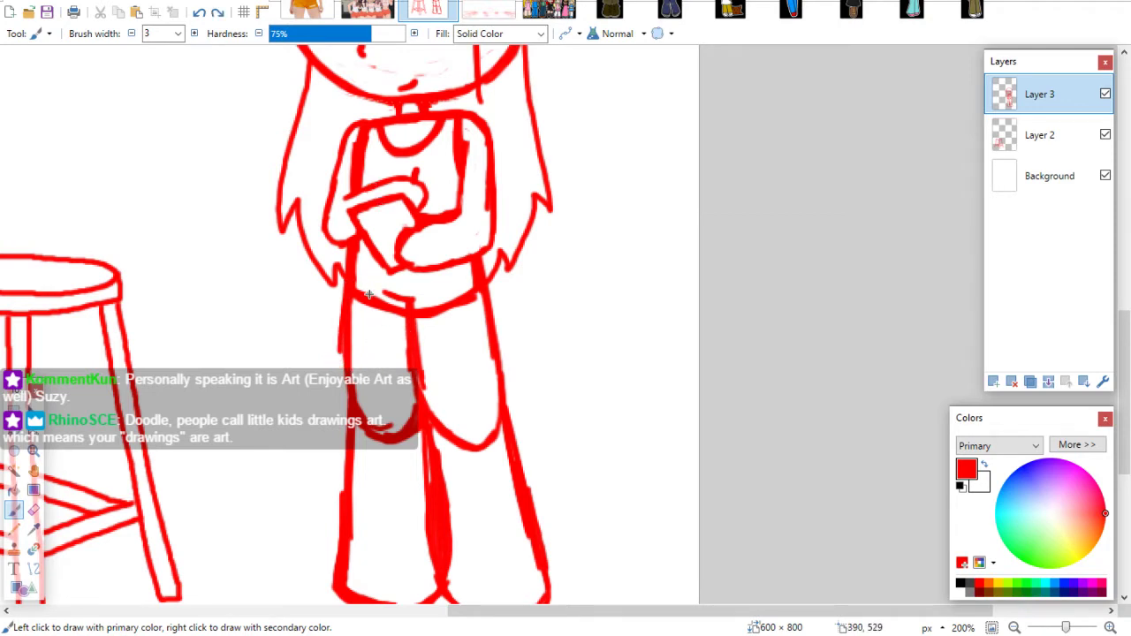
mouse_move(351, 281)
mouse_down()
mouse_move(348, 361)
mouse_move(376, 174)
mouse_move(352, 343)
mouse_move(347, 359)
mouse_move(340, 353)
mouse_move(428, 369)
mouse_move(493, 352)
mouse_up()
key(ctrl+z)
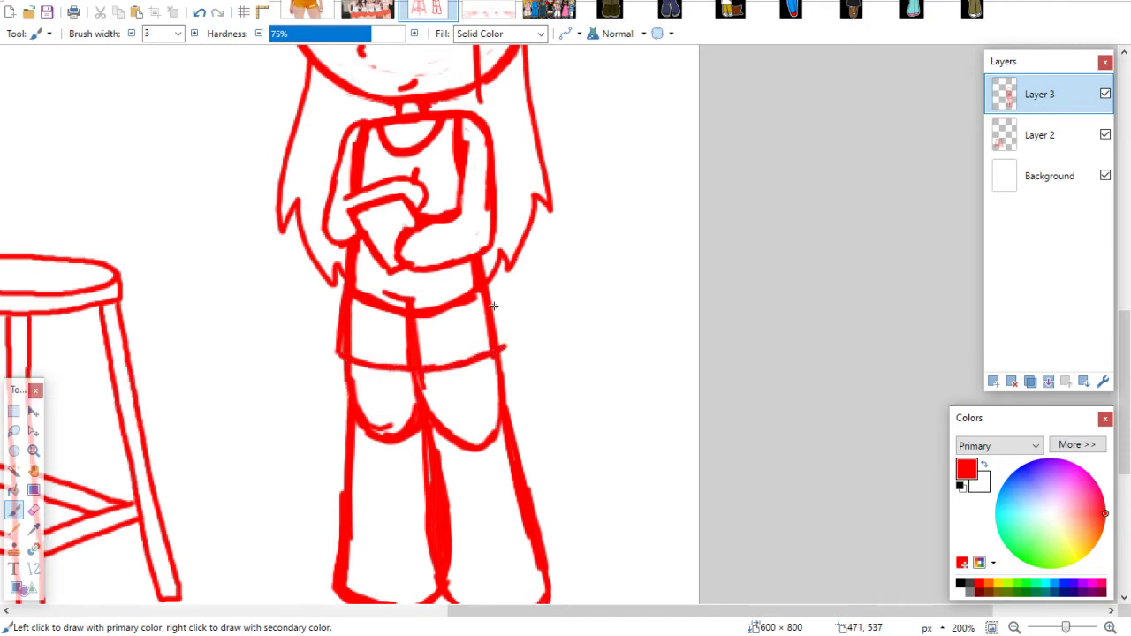
drag(484, 285, 503, 346)
mouse_move(351, 265)
mouse_down()
mouse_move(375, 280)
mouse_move(447, 279)
mouse_move(352, 275)
mouse_up()
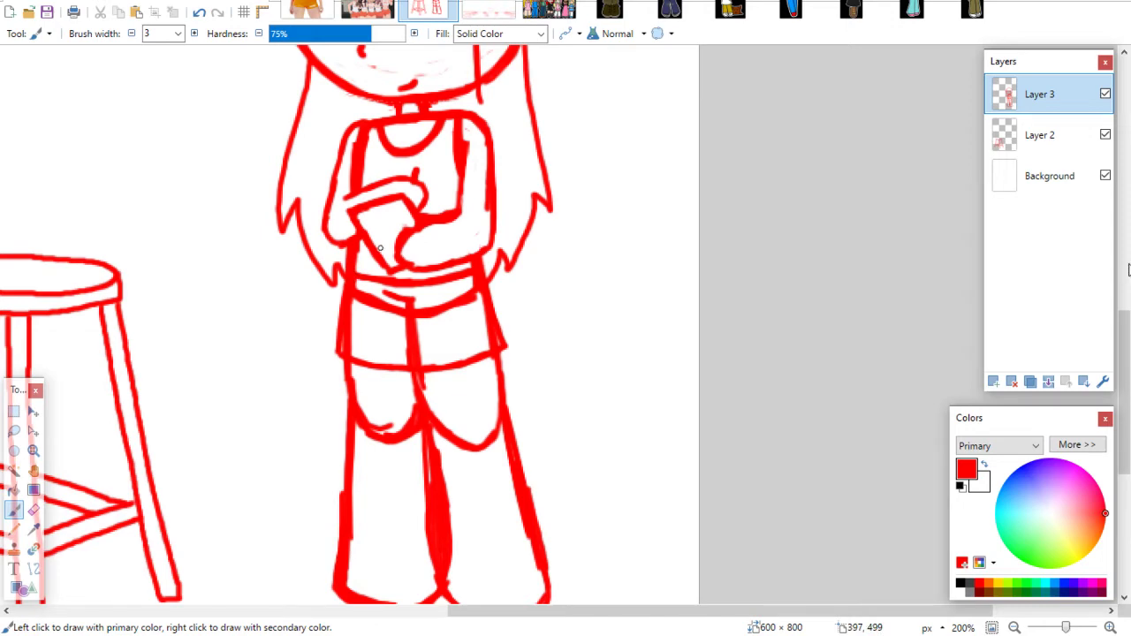
Erase the jaw line crossing the right-hand hair and the extra head outline inside the hair at the upper left
mouse_move(1125, 338)
mouse_down()
mouse_move(1126, 369)
mouse_move(1125, 280)
mouse_move(1125, 334)
mouse_move(1126, 299)
mouse_up()
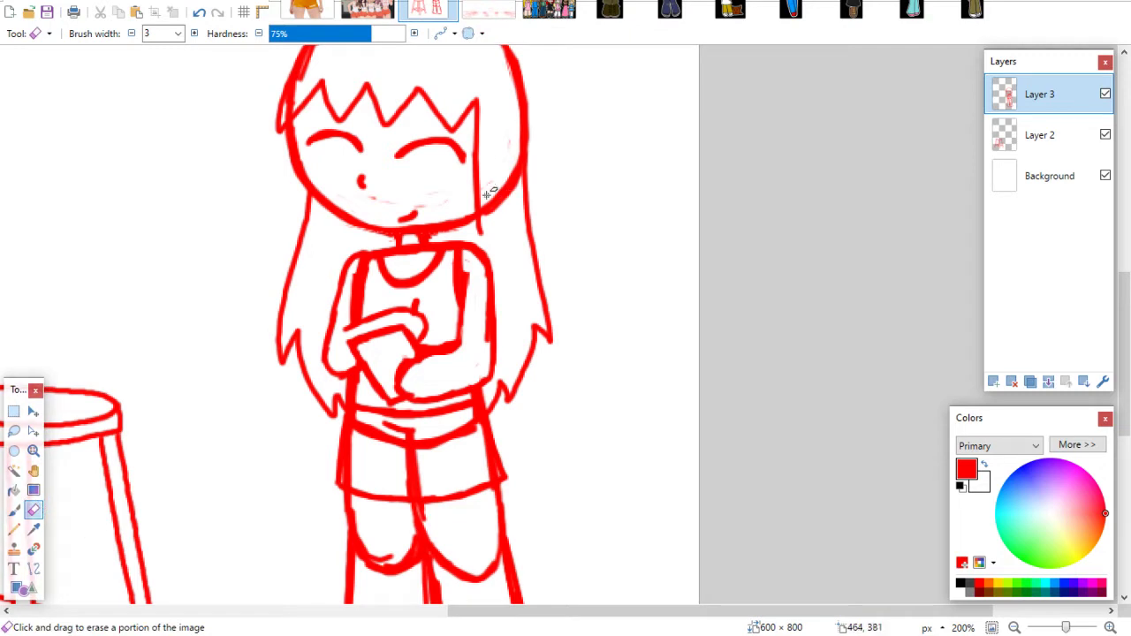
mouse_move(484, 228)
mouse_down()
mouse_move(512, 144)
mouse_move(515, 194)
mouse_move(530, 152)
mouse_up()
scroll(1116, 300, up, 3)
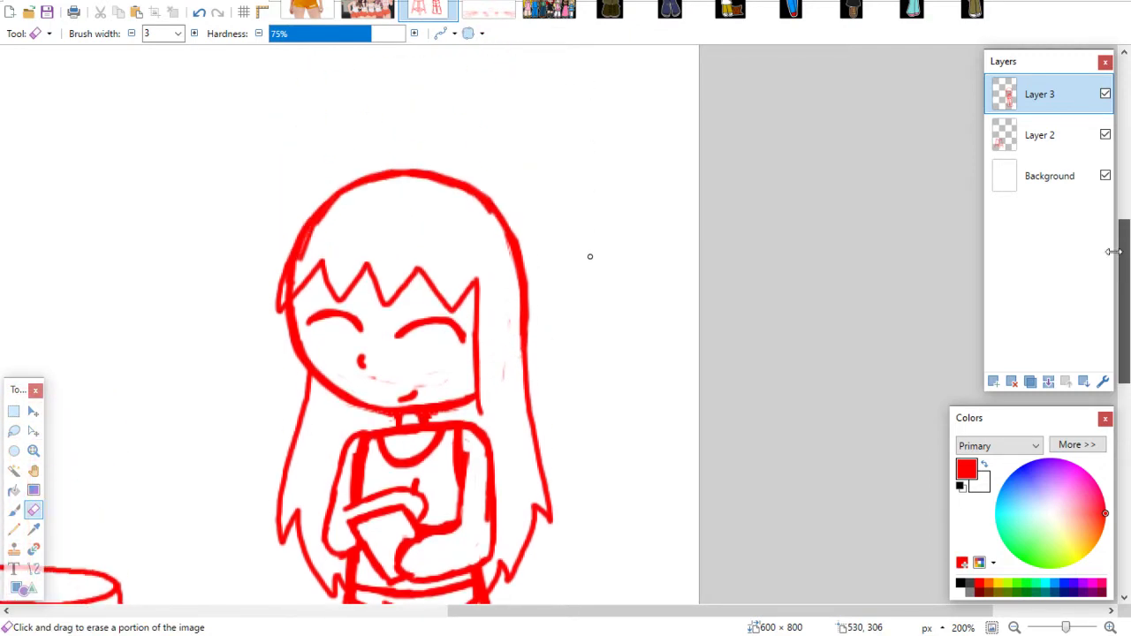
drag(292, 284, 311, 235)
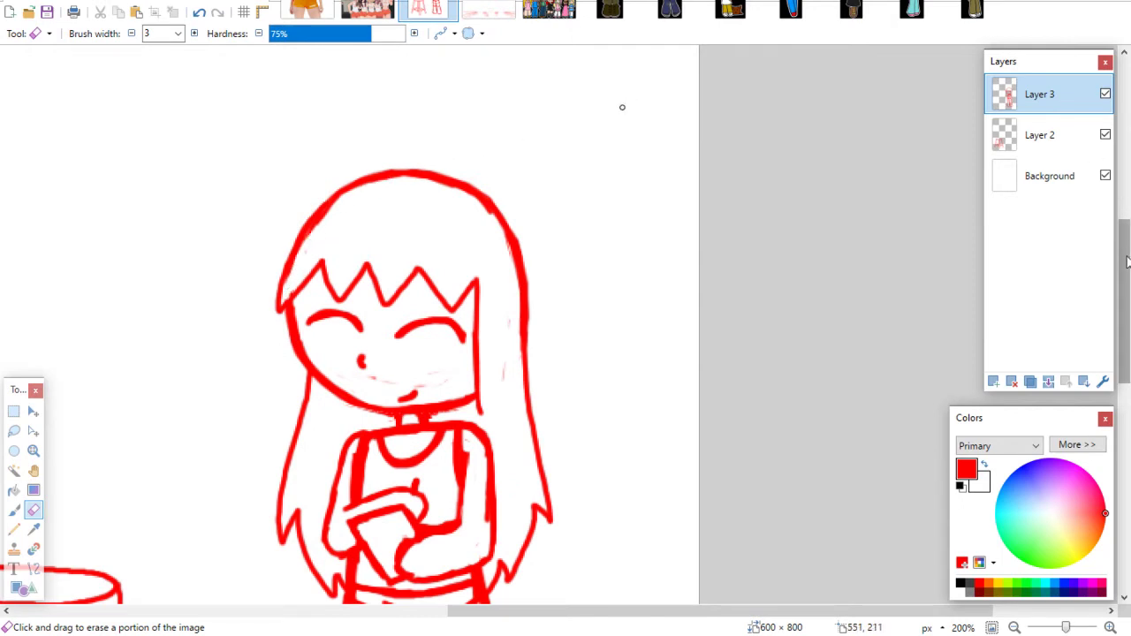
Erase the old curved waist seam, the leg outline and the centre leg line inside the skirt
scroll(1115, 300, down, 3)
mouse_move(349, 358)
mouse_down()
mouse_move(346, 388)
mouse_move(355, 326)
mouse_move(400, 357)
mouse_move(356, 347)
mouse_up()
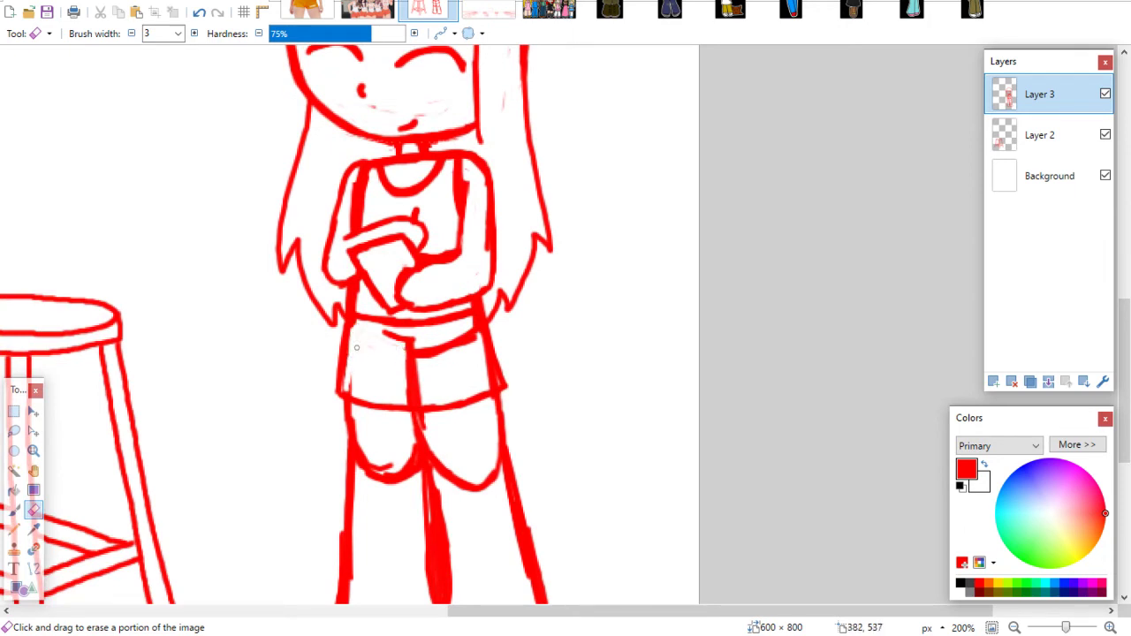
mouse_move(450, 342)
mouse_down()
mouse_move(417, 368)
mouse_move(434, 340)
mouse_move(422, 357)
mouse_move(433, 363)
mouse_move(448, 347)
mouse_move(475, 345)
mouse_move(473, 326)
mouse_move(458, 340)
mouse_move(493, 385)
mouse_move(478, 339)
mouse_move(489, 375)
mouse_up()
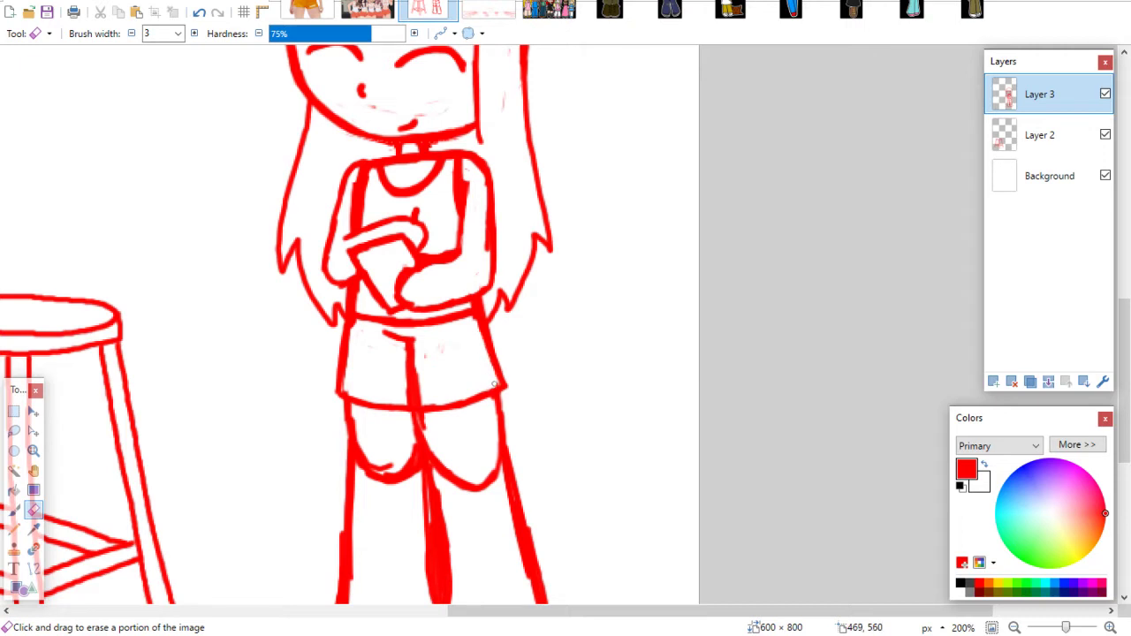
mouse_move(412, 403)
mouse_down()
mouse_move(406, 362)
mouse_move(416, 346)
mouse_move(420, 381)
mouse_up()
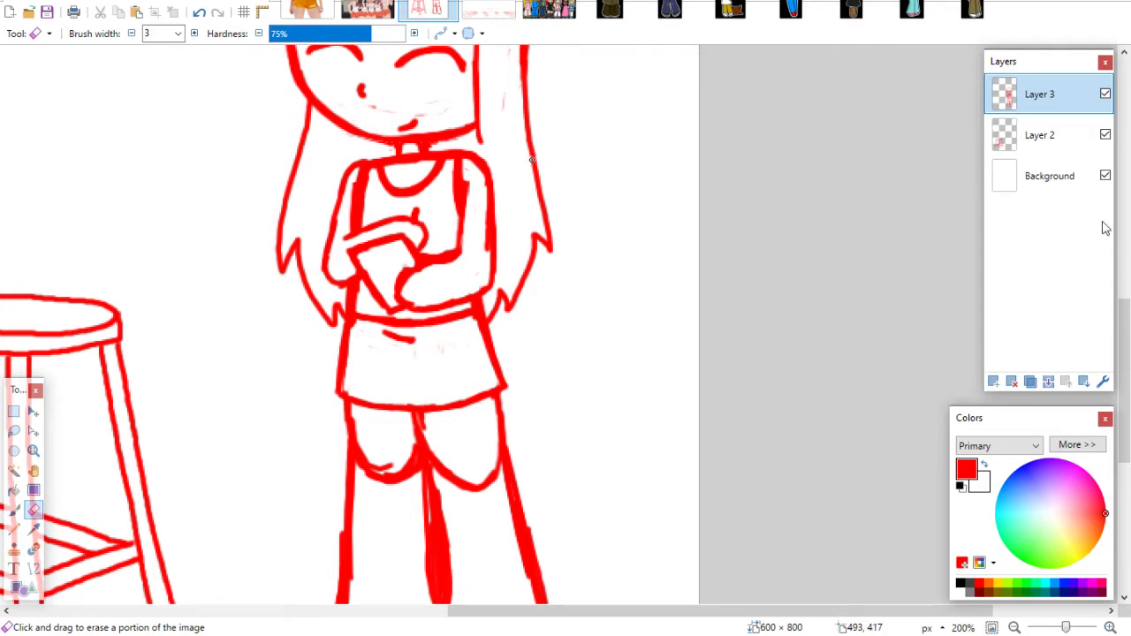
Replace the rounded knee curves with curved lines just above both feet, tidying the line between the legs
drag(1126, 313, 1106, 361)
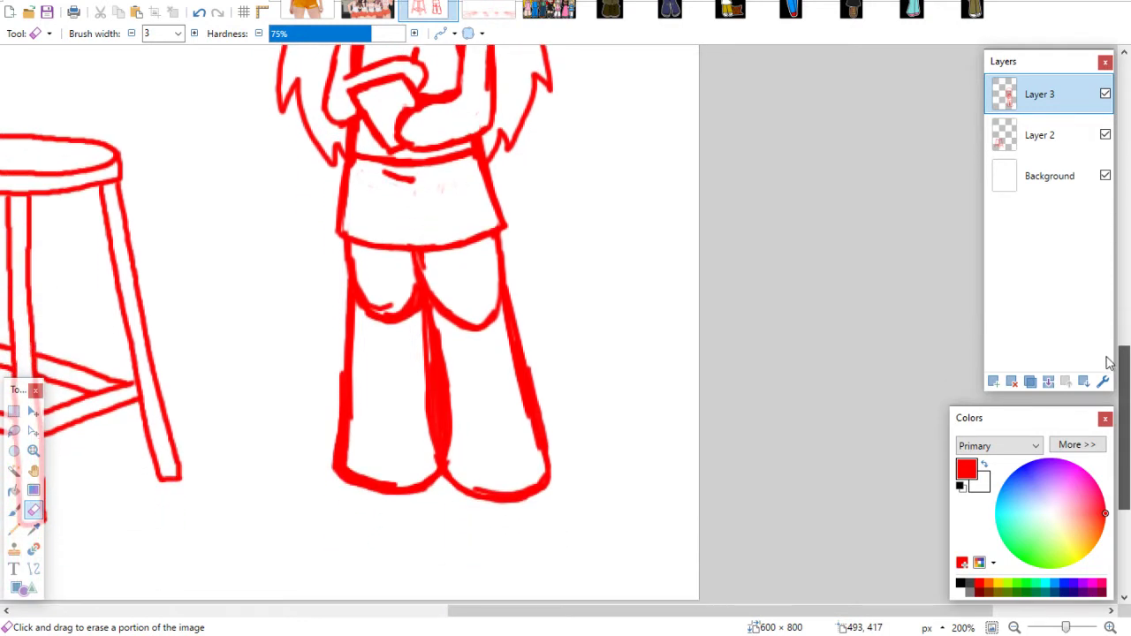
mouse_move(364, 285)
mouse_down()
mouse_move(367, 328)
mouse_move(362, 281)
mouse_move(378, 293)
mouse_move(382, 357)
mouse_move(398, 296)
mouse_move(416, 326)
mouse_move(459, 306)
mouse_move(439, 291)
mouse_move(434, 344)
mouse_move(457, 456)
mouse_move(438, 294)
mouse_move(480, 362)
mouse_move(491, 353)
mouse_move(489, 289)
mouse_move(490, 335)
mouse_move(451, 309)
mouse_move(437, 324)
mouse_move(439, 429)
mouse_up()
click(14, 509)
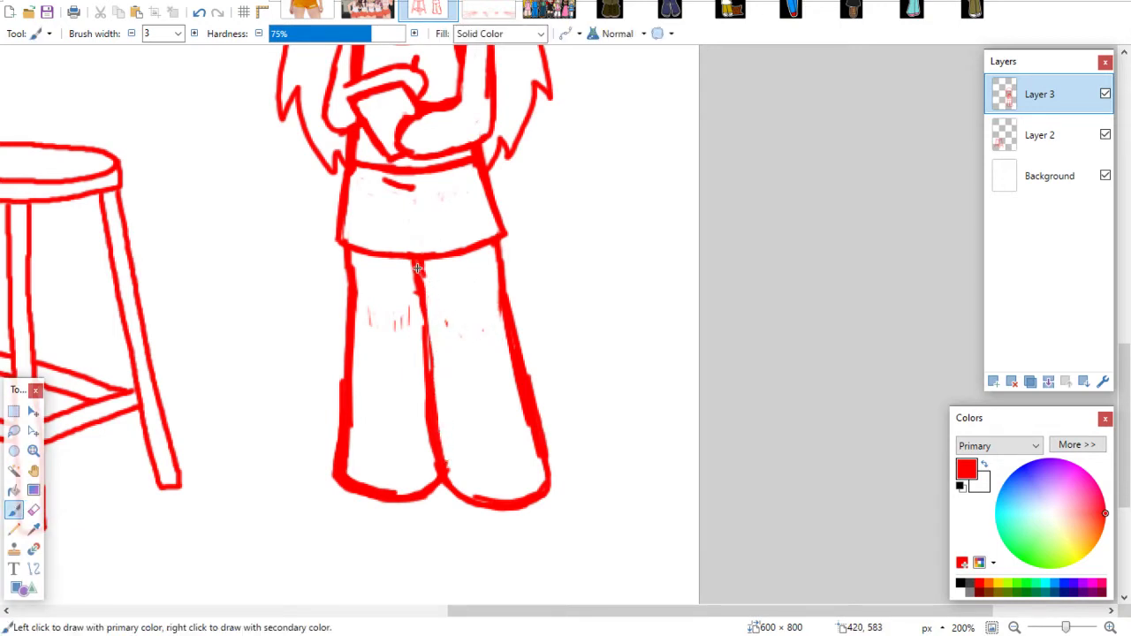
drag(416, 258, 429, 378)
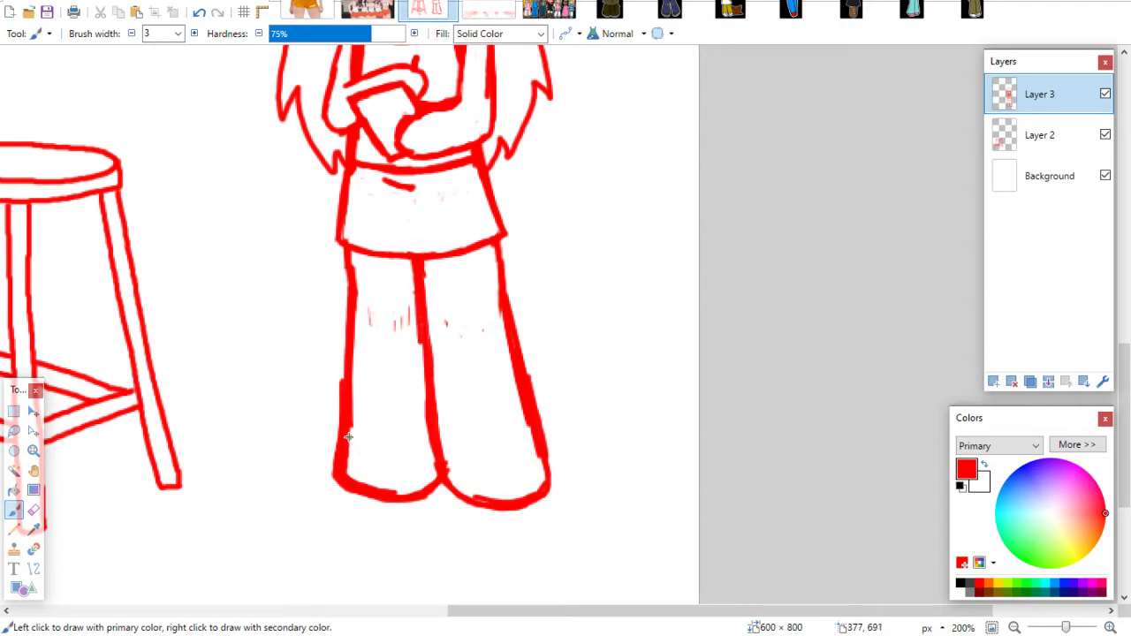
mouse_move(348, 432)
mouse_down()
mouse_move(419, 452)
mouse_move(521, 447)
mouse_move(530, 433)
mouse_up()
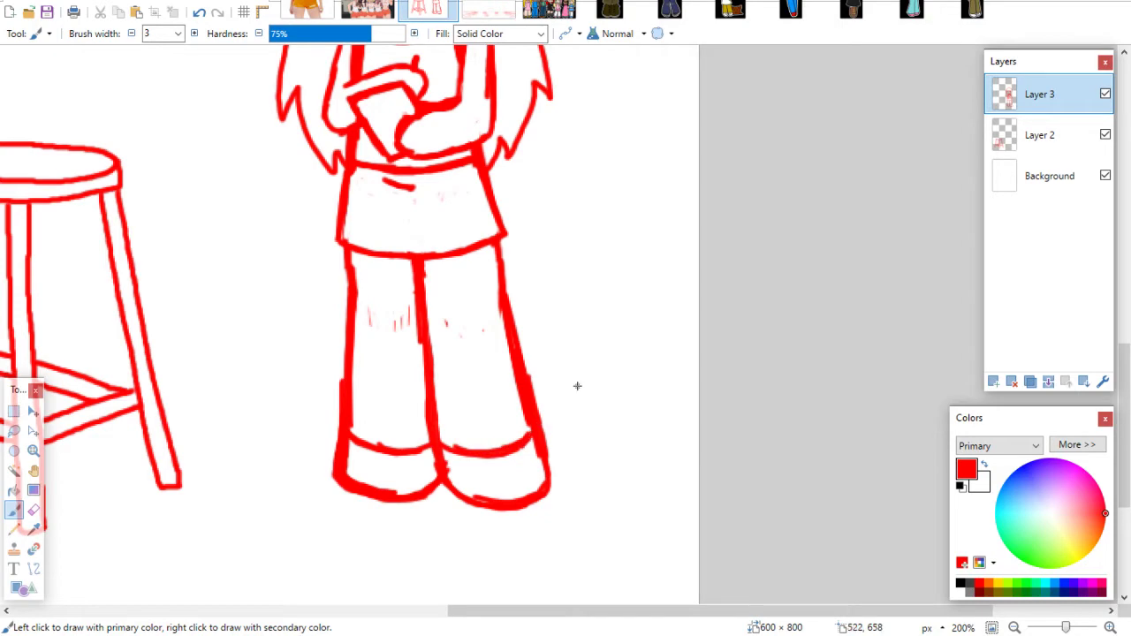
Select the whole character, enlarge it to about 263 × 590 px and cut it from the stool image
drag(1116, 360, 1114, 244)
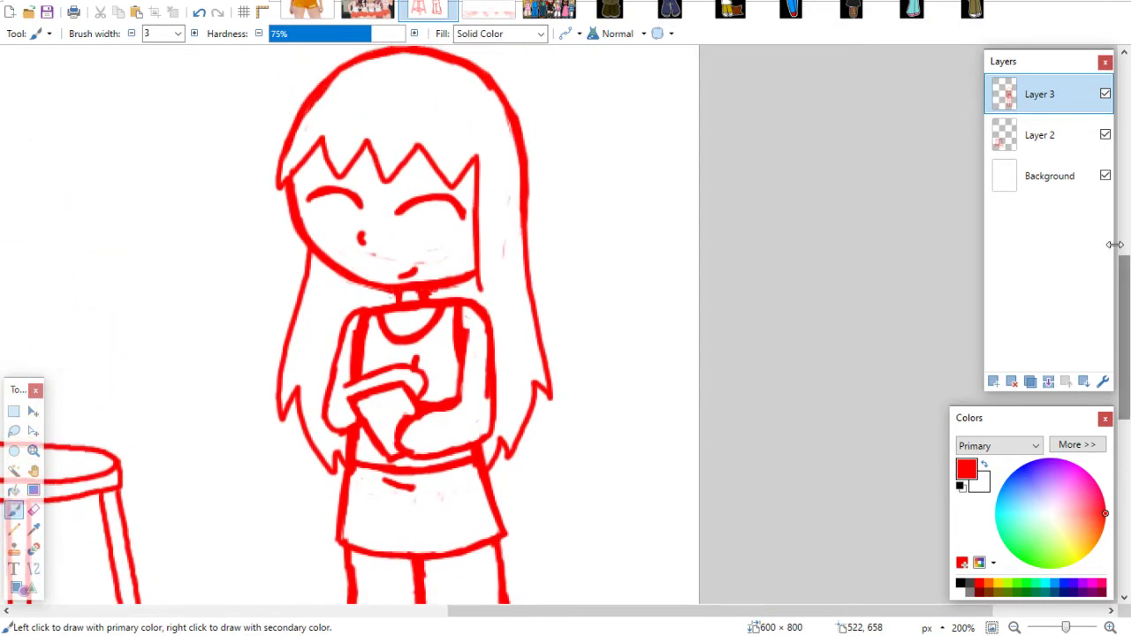
click(1014, 627)
click(1014, 628)
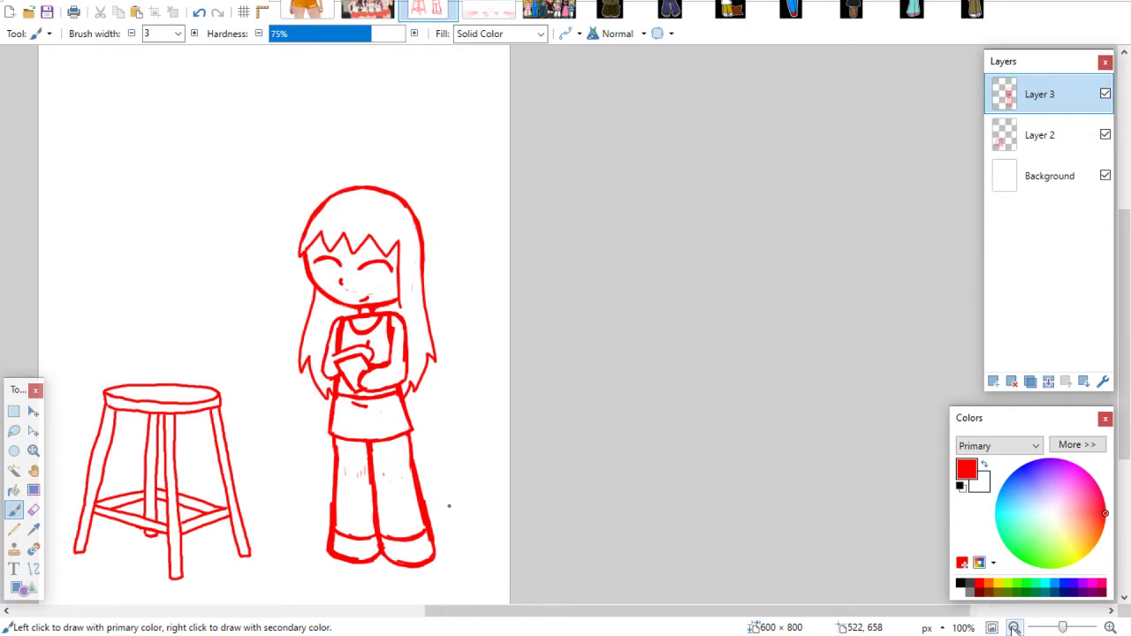
click(13, 411)
drag(273, 159, 462, 578)
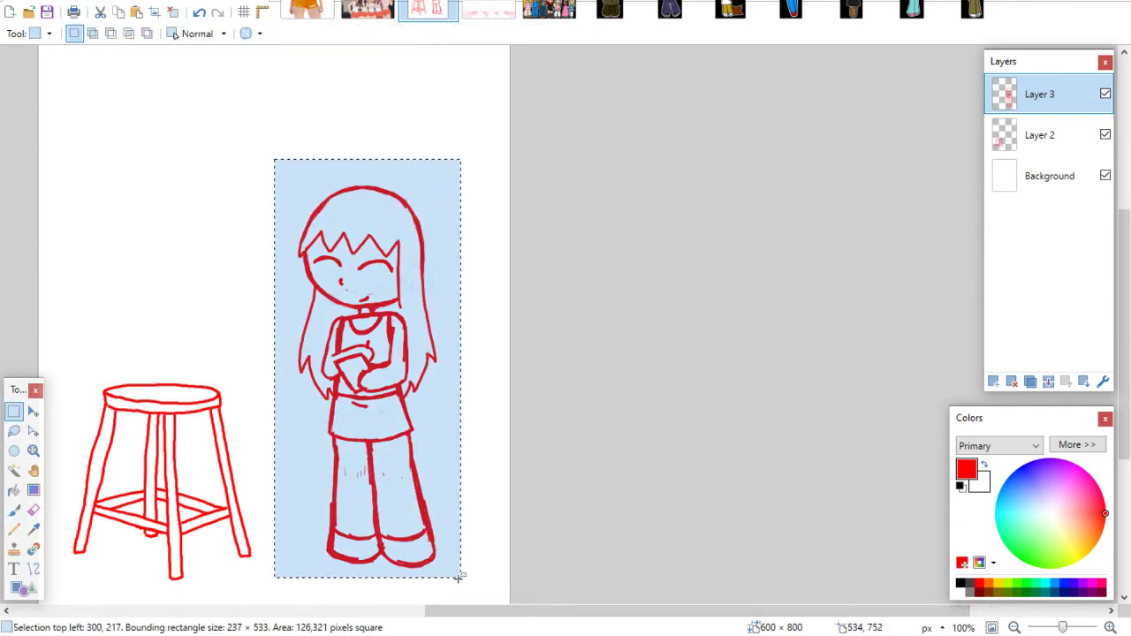
click(33, 411)
drag(366, 159, 366, 114)
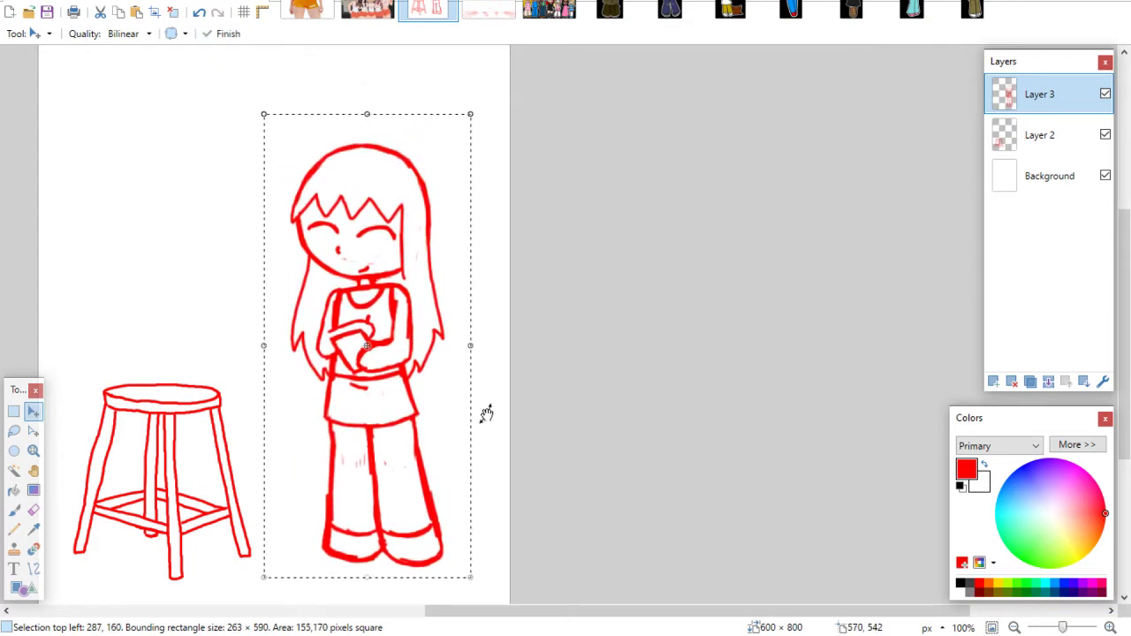
key(ctrl+x)
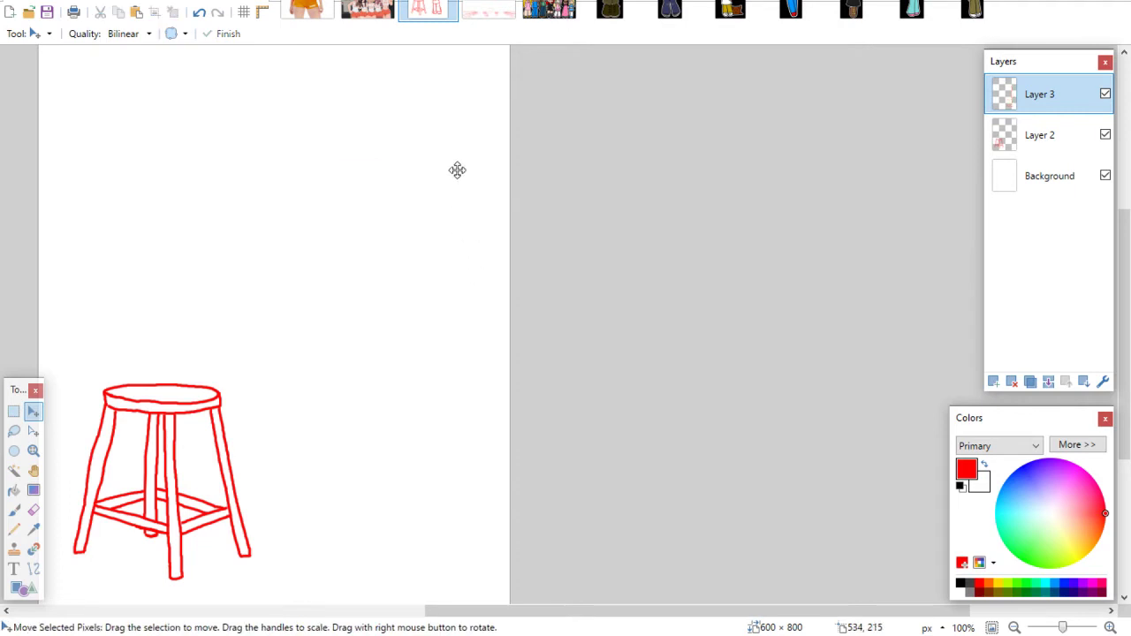
In the wide scene image with tables and booths, add a layer above the stool layer and give it the character's name
click(489, 10)
click(34, 450)
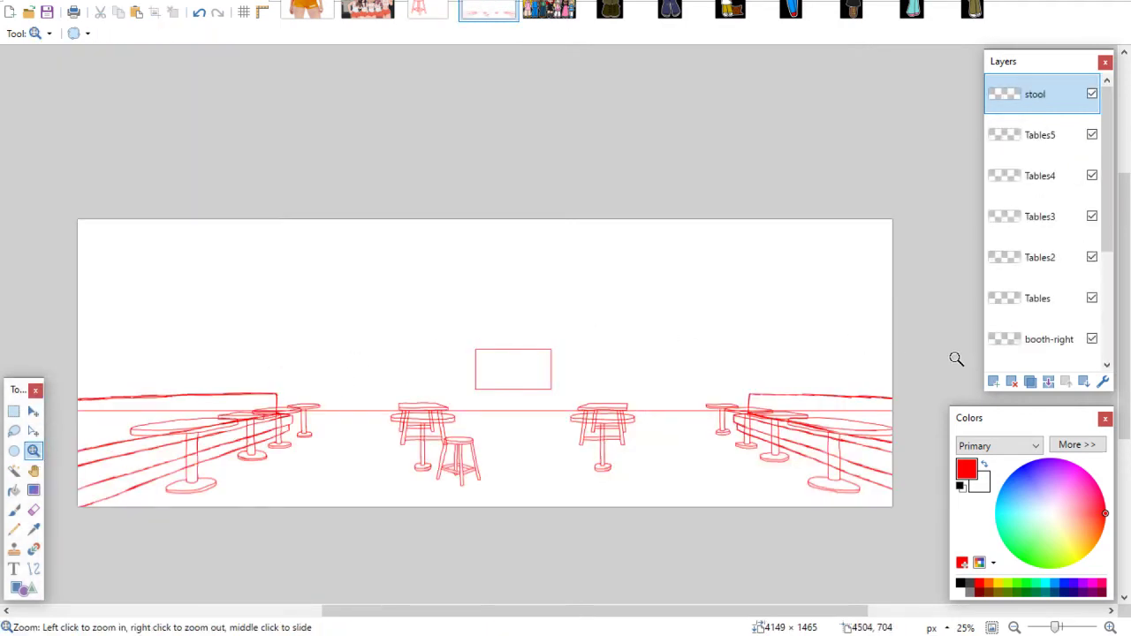
click(993, 381)
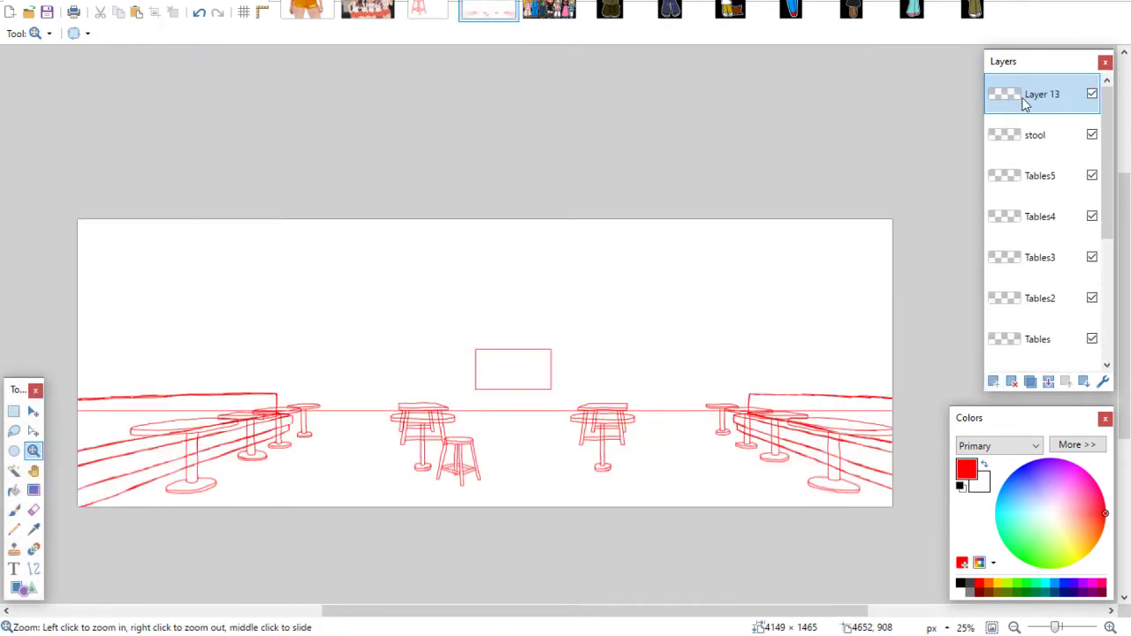
key(F4)
text(Tyler)
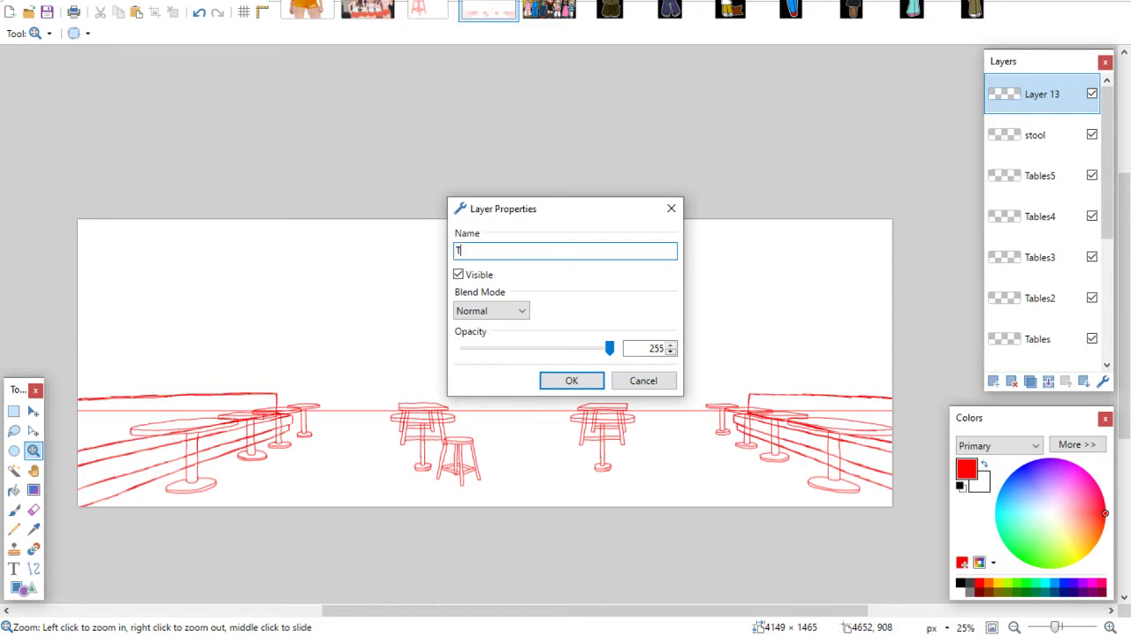
click(572, 381)
Paste the character onto the new layer, place it above the right-hand centre table and deselect it
key(ctrl+v)
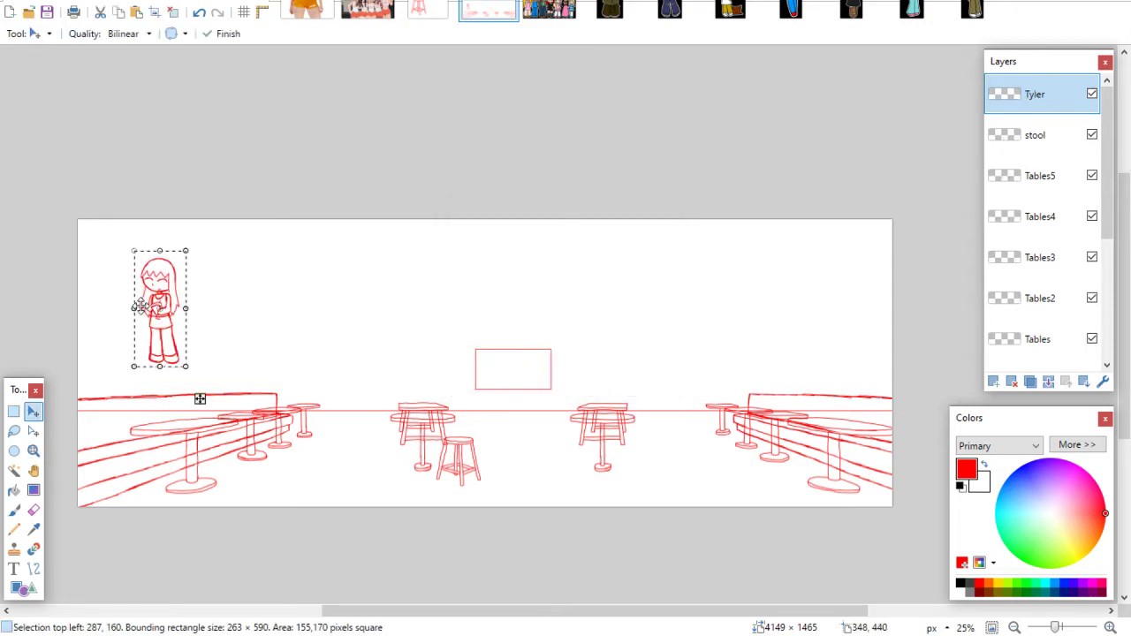
drag(200, 399, 718, 514)
drag(671, 404, 629, 273)
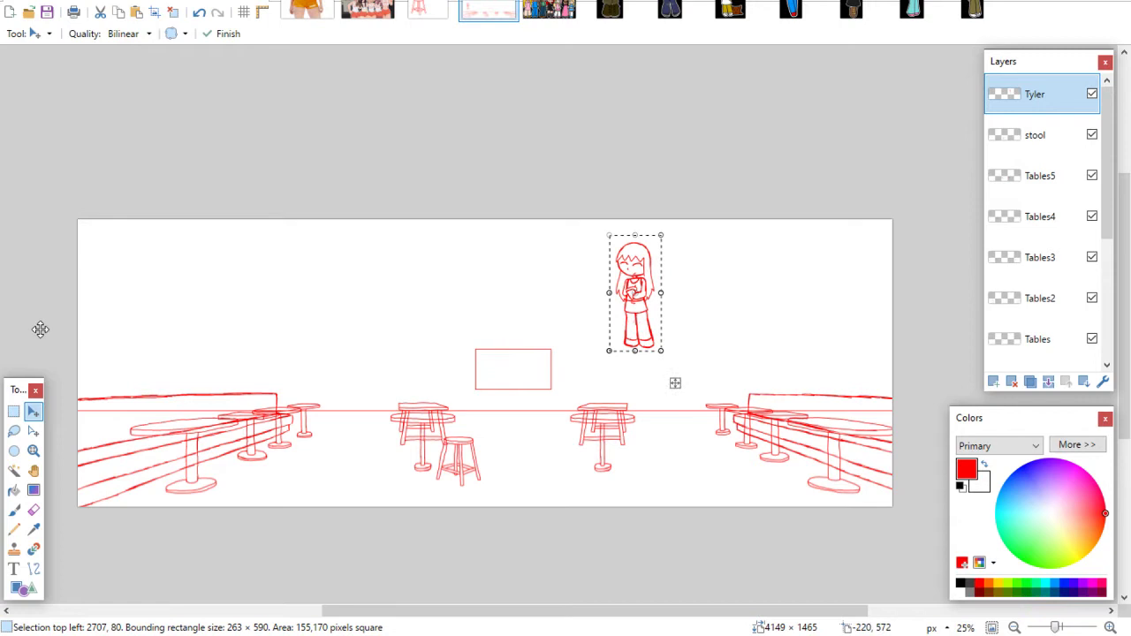
click(14, 410)
click(221, 335)
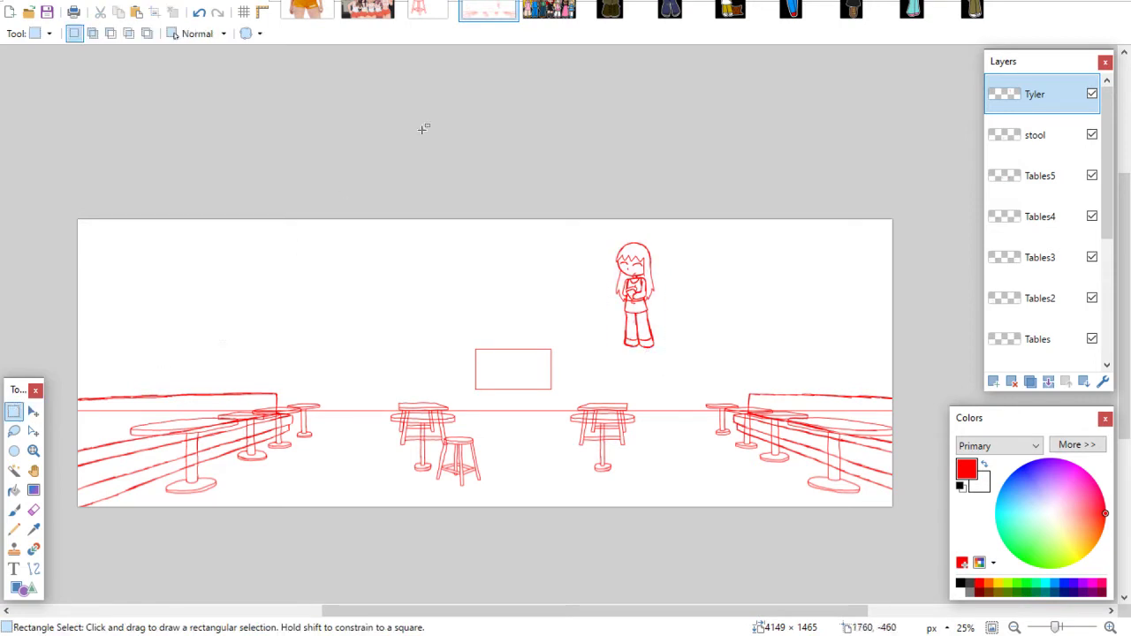
Return to the stool image and brush the left side, top and upper right of a round head in the empty area above the stool
click(426, 12)
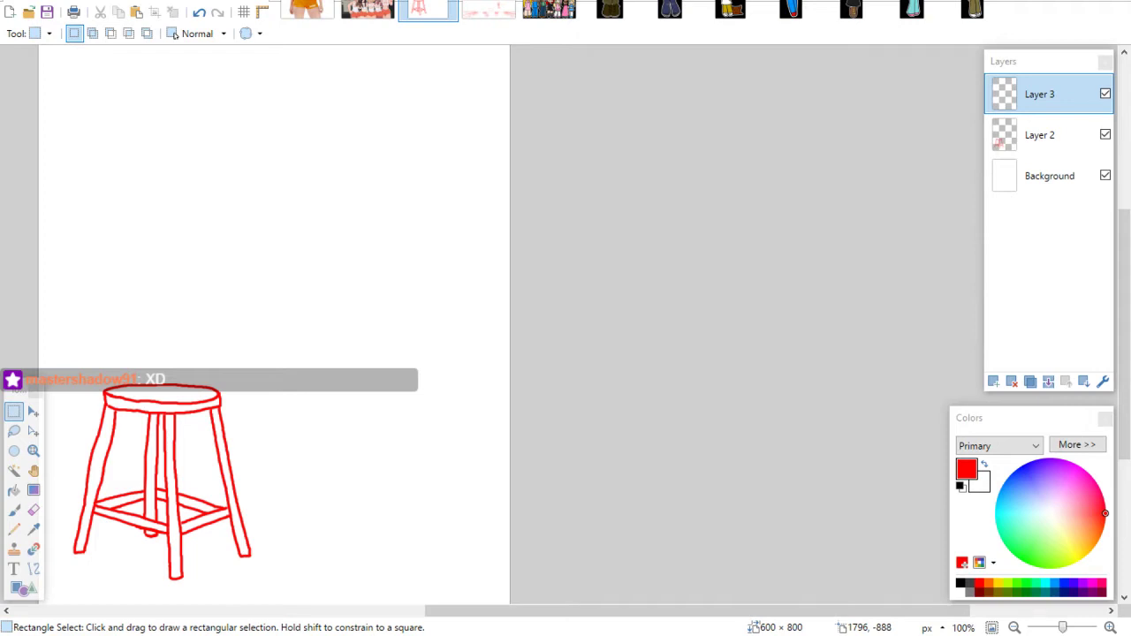
click(33, 451)
click(387, 205)
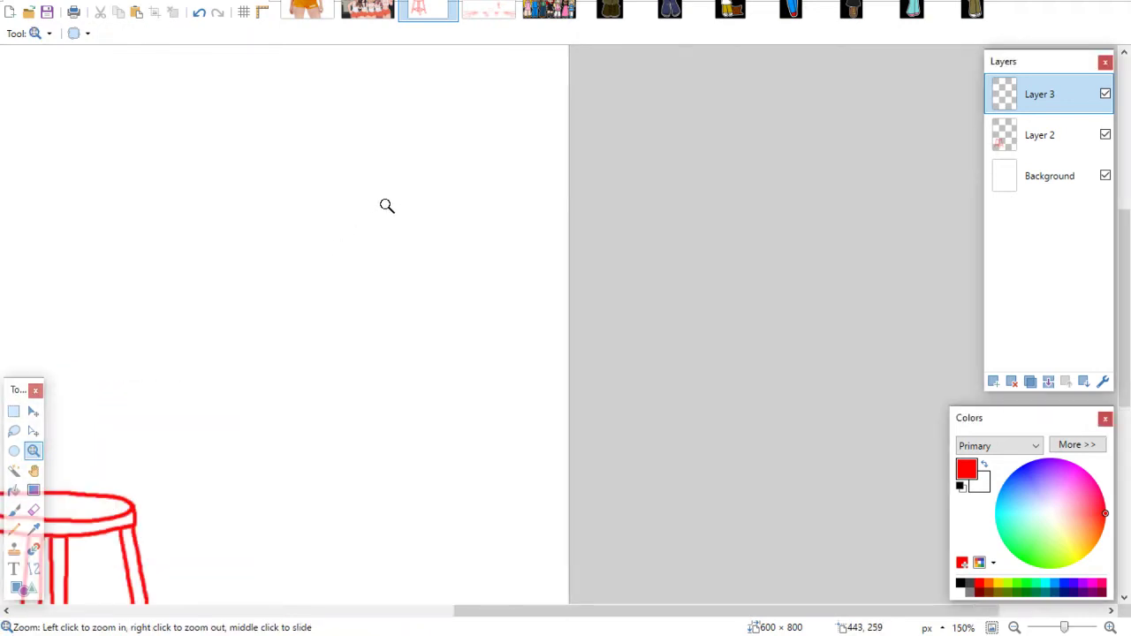
click(14, 492)
click(15, 511)
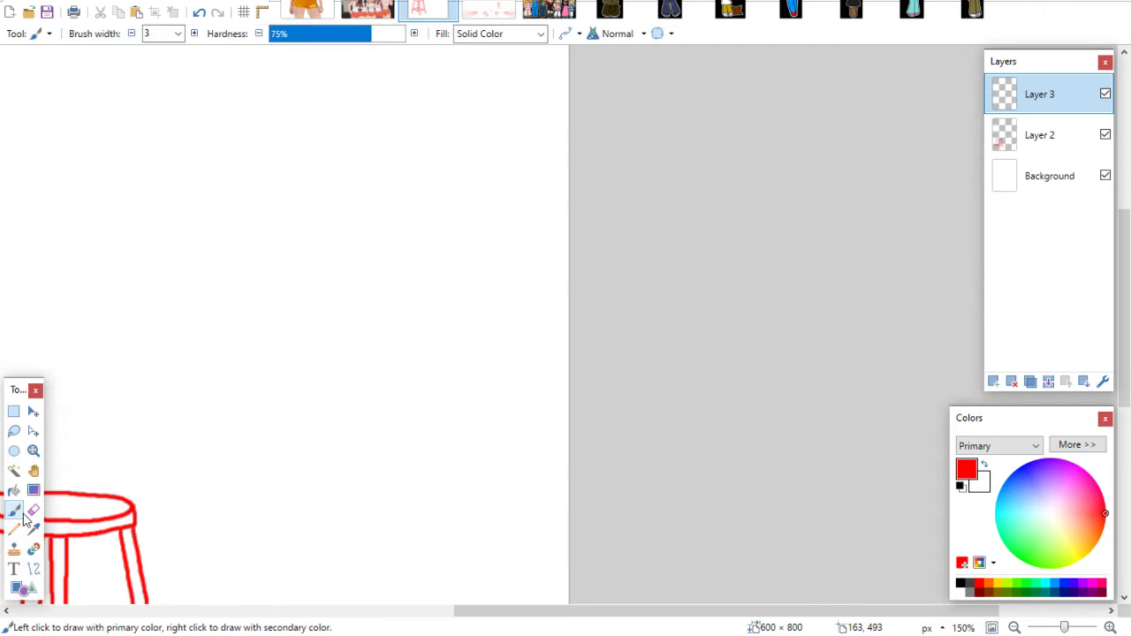
drag(1124, 265, 1124, 242)
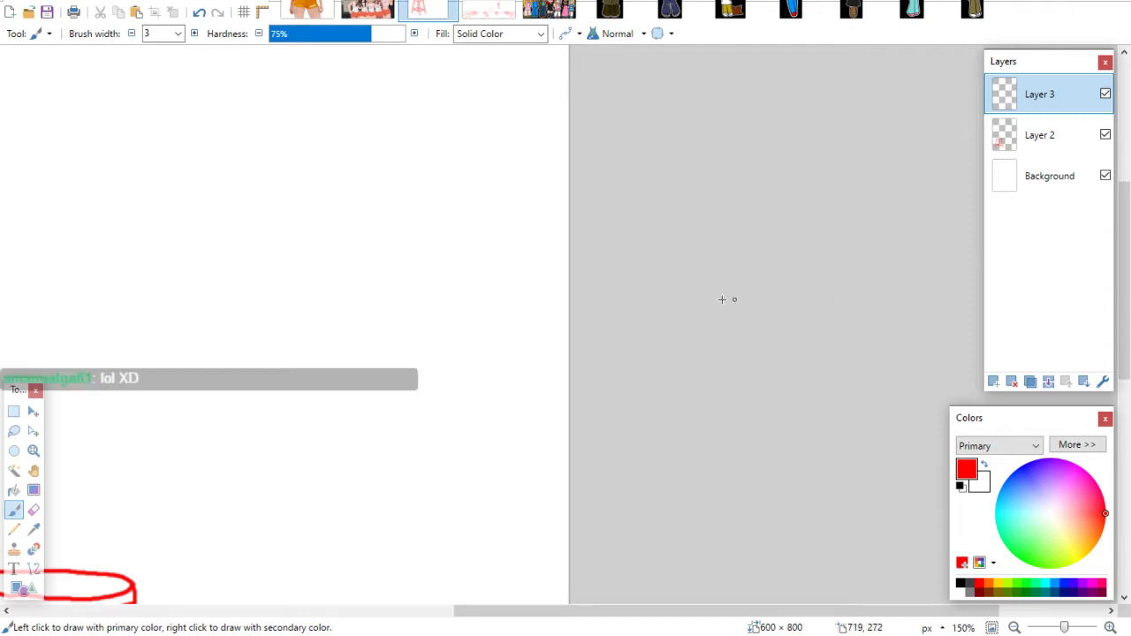
drag(637, 181, 785, 182)
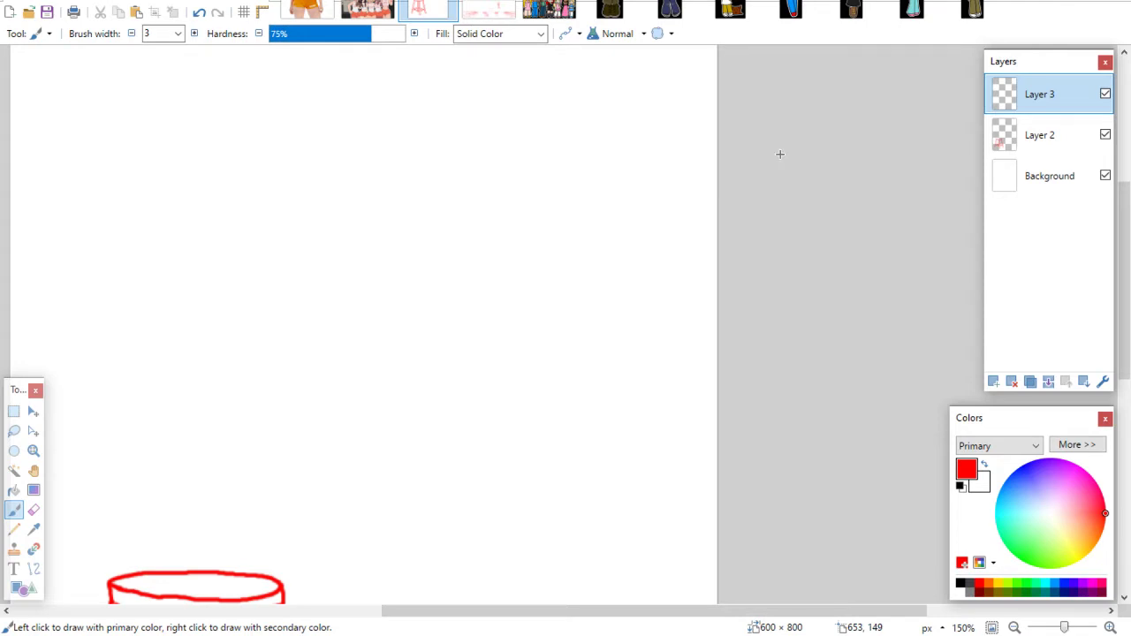
drag(1115, 281, 1120, 248)
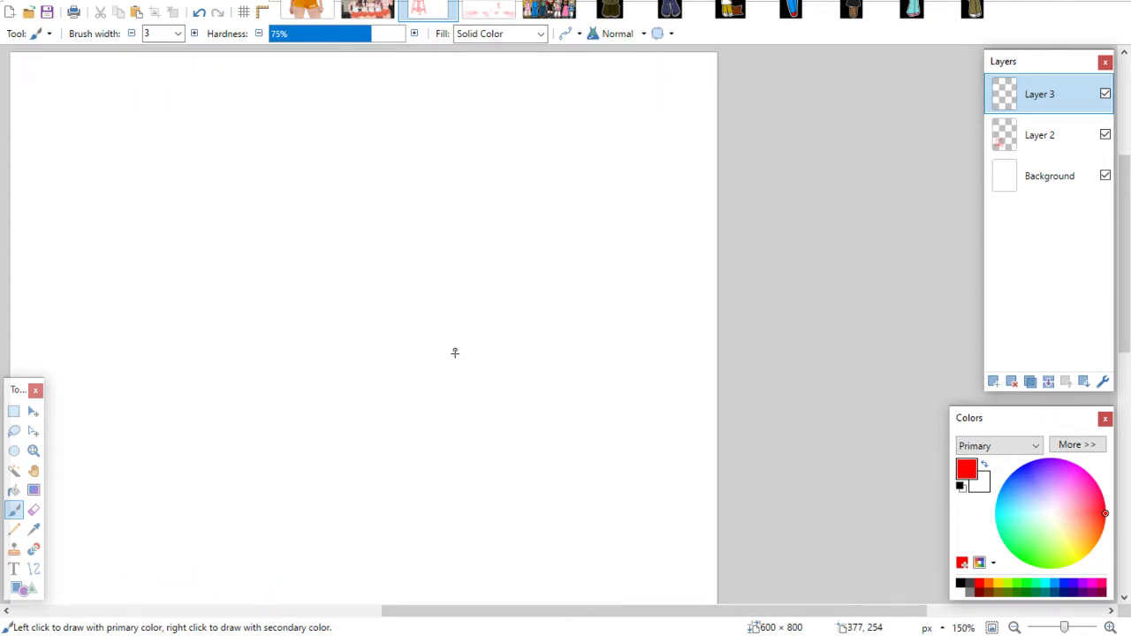
mouse_move(475, 197)
mouse_down()
mouse_move(426, 224)
mouse_move(433, 213)
mouse_move(415, 276)
mouse_move(434, 329)
mouse_move(488, 345)
mouse_up()
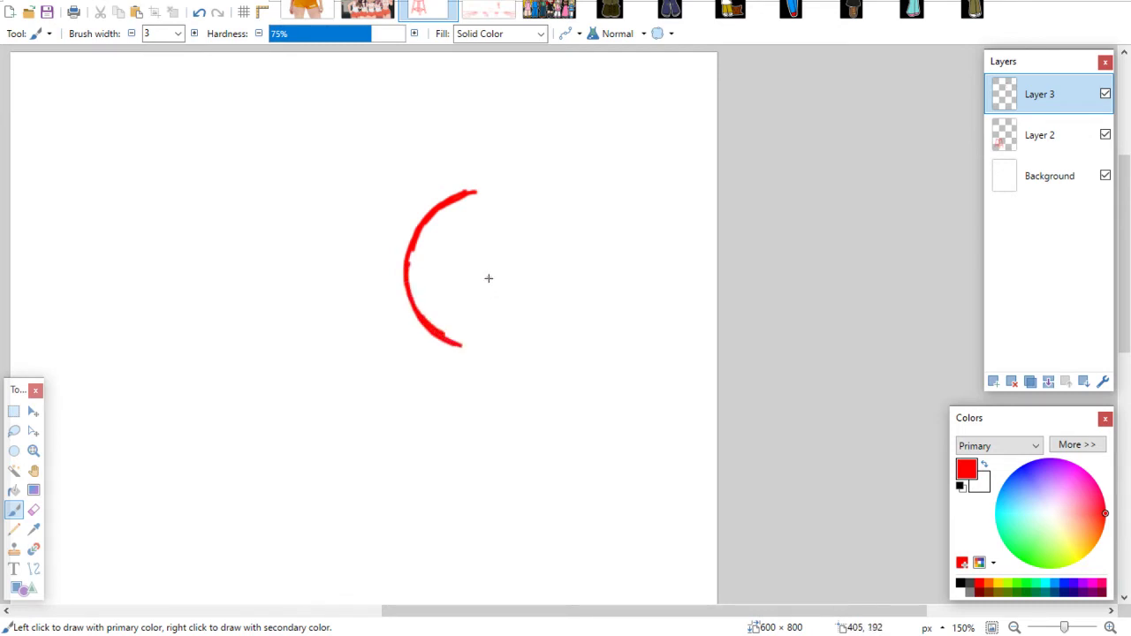
mouse_move(468, 193)
mouse_down()
mouse_move(540, 189)
mouse_move(574, 262)
mouse_move(575, 291)
mouse_up()
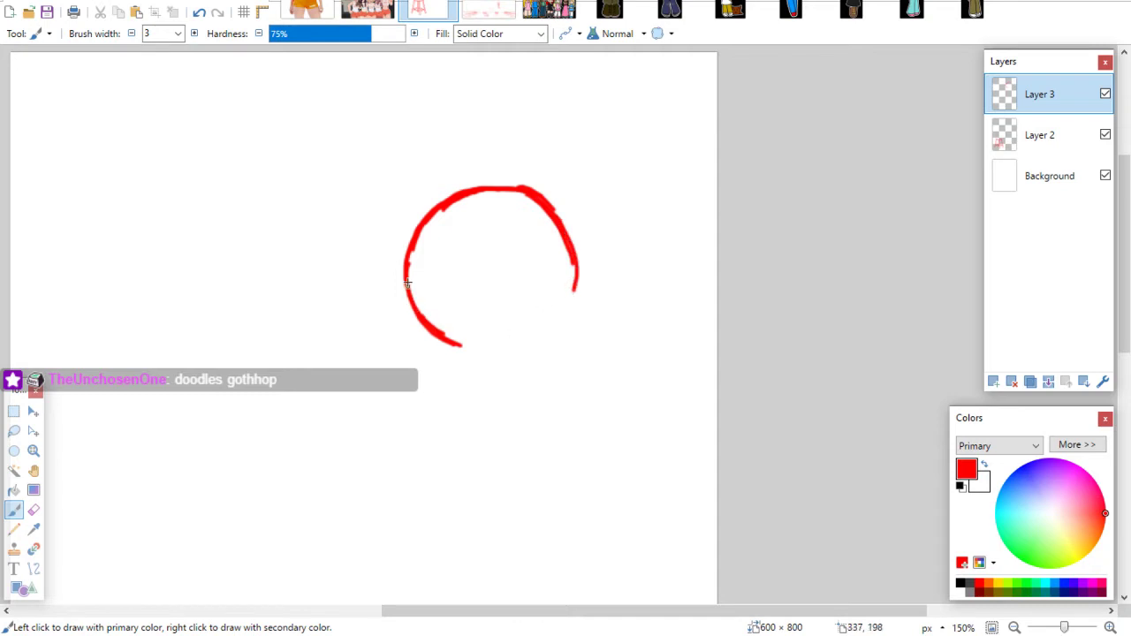
Thicken the lower left of the head outline and close the circle along the bottom and lower right
drag(407, 265, 433, 340)
mouse_move(413, 297)
mouse_down()
mouse_move(475, 354)
mouse_move(444, 342)
mouse_move(509, 361)
mouse_up()
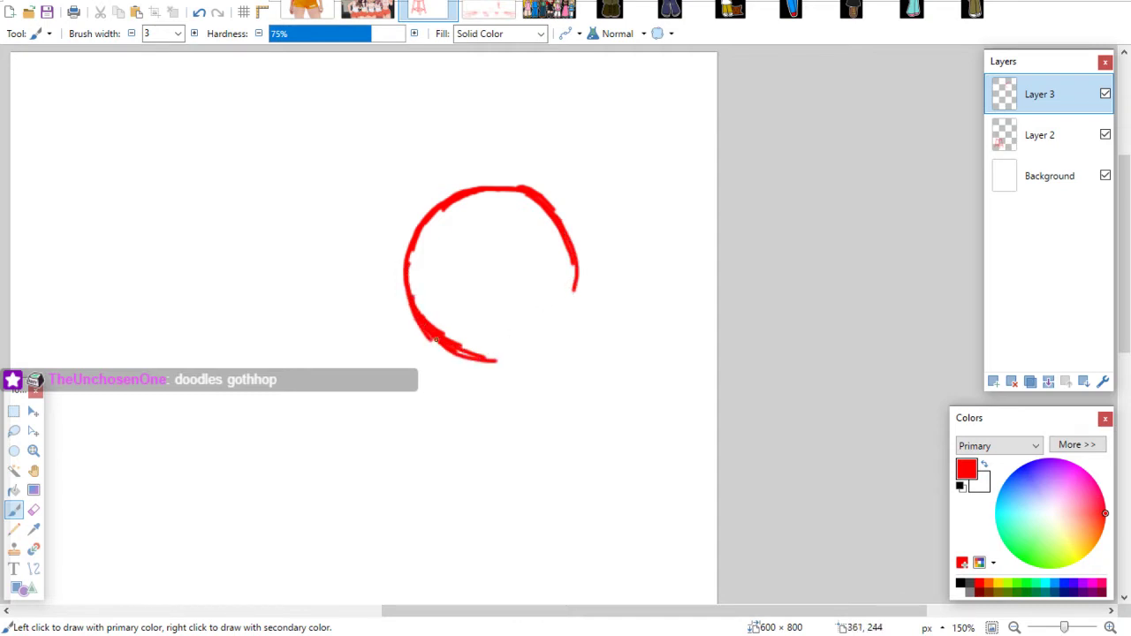
drag(433, 340, 519, 360)
mouse_move(573, 267)
mouse_down()
mouse_move(563, 322)
mouse_move(569, 286)
mouse_move(539, 350)
mouse_move(560, 324)
mouse_move(504, 360)
mouse_up()
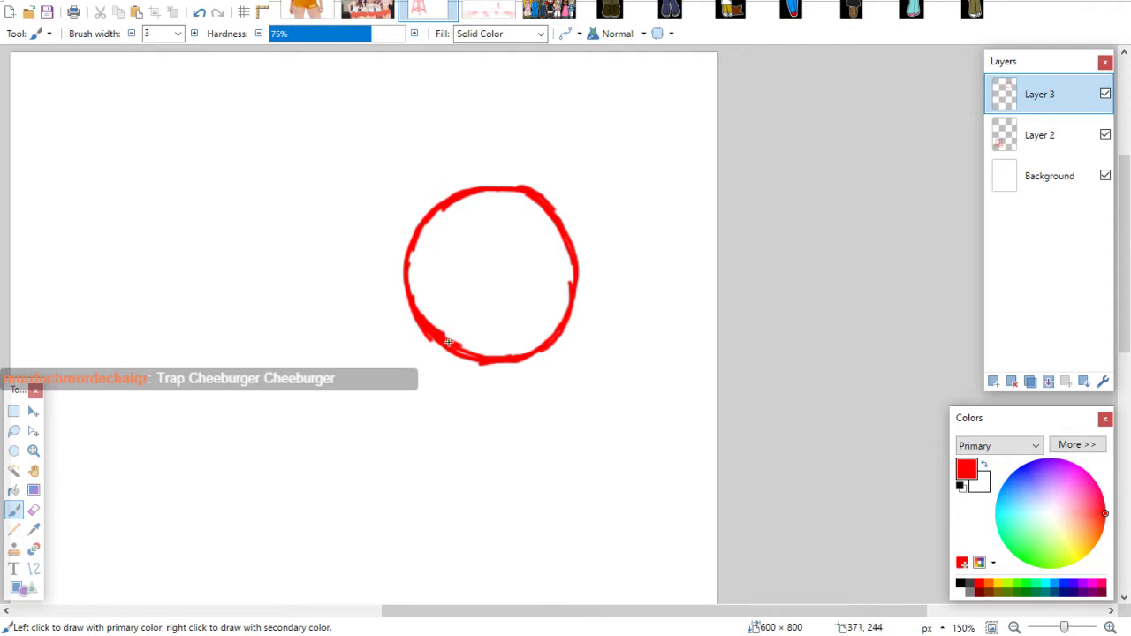
Brush over the lower left, right edge and top of the head outline, and erase the bump at its upper right
drag(430, 334, 475, 361)
drag(580, 291, 575, 274)
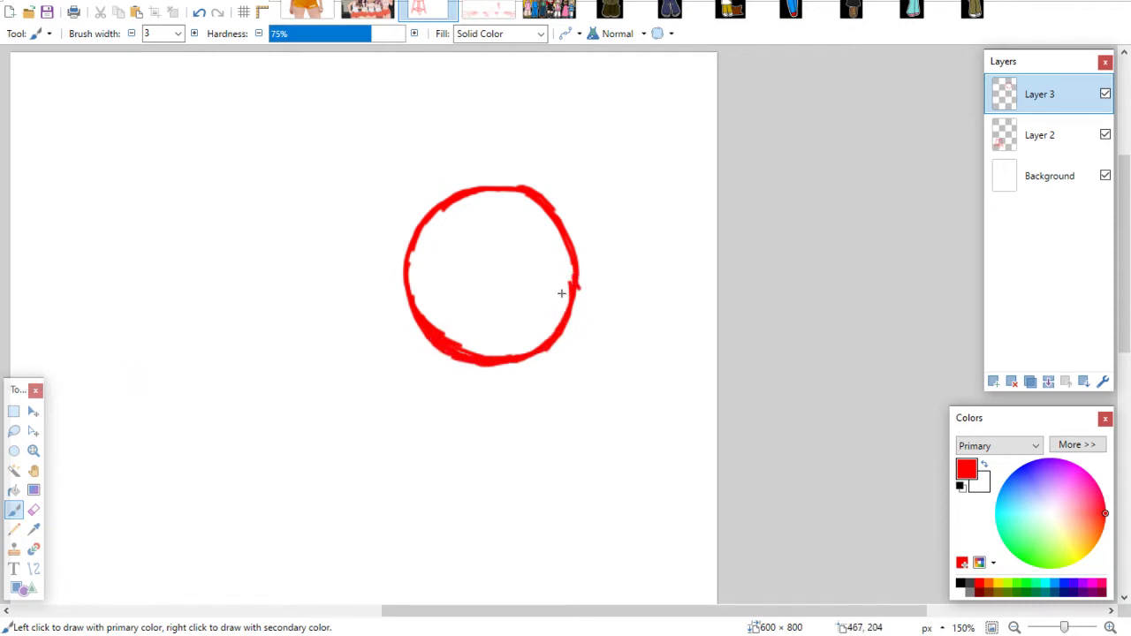
drag(531, 198, 542, 188)
drag(470, 196, 496, 194)
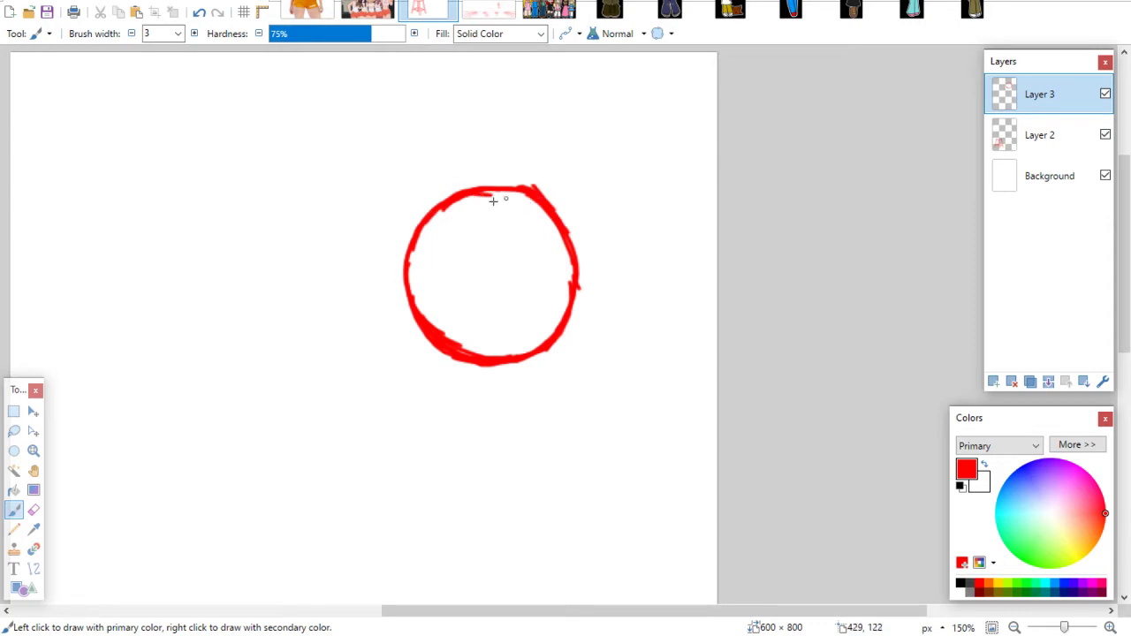
click(34, 510)
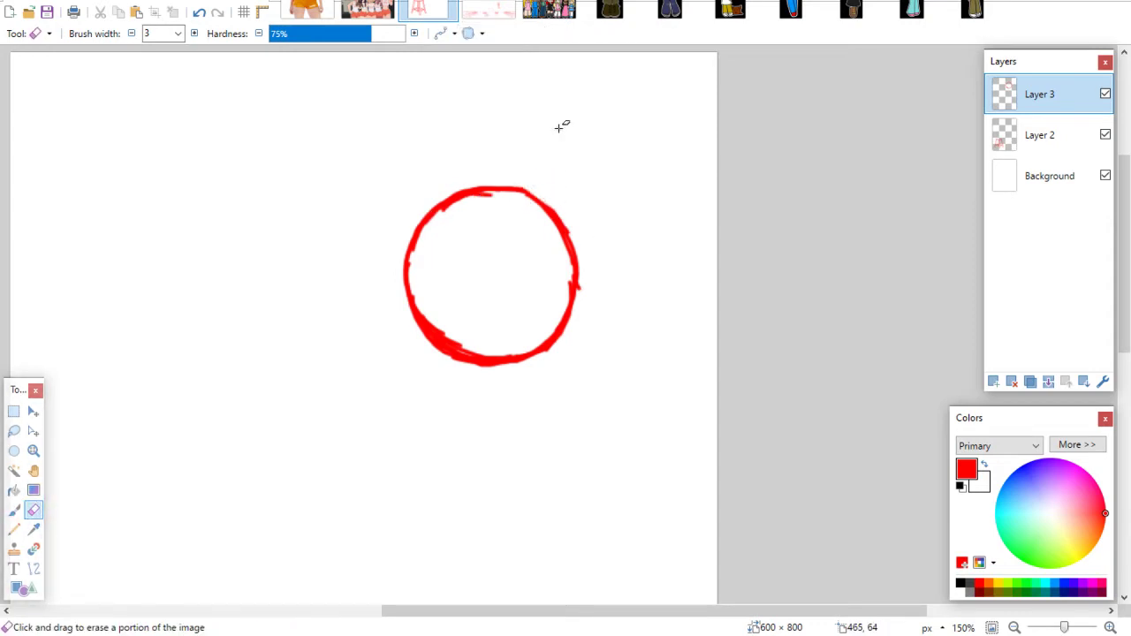
Select the round head, enlarge it towards the lower left and deselect it
click(14, 411)
drag(396, 149, 598, 392)
click(33, 411)
drag(397, 393, 330, 458)
click(13, 412)
Erase the excess thickness from the lower left, bottom, lower right and right edge of the head outline
click(32, 510)
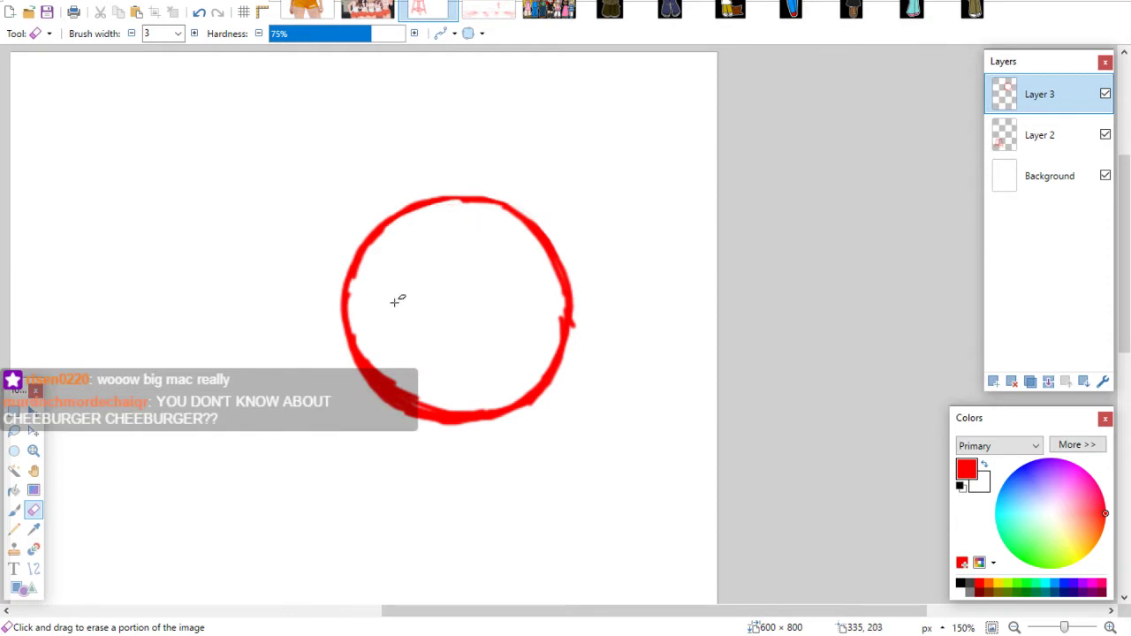
drag(393, 385, 350, 376)
mouse_move(359, 327)
mouse_down()
mouse_move(398, 389)
mouse_move(440, 405)
mouse_up()
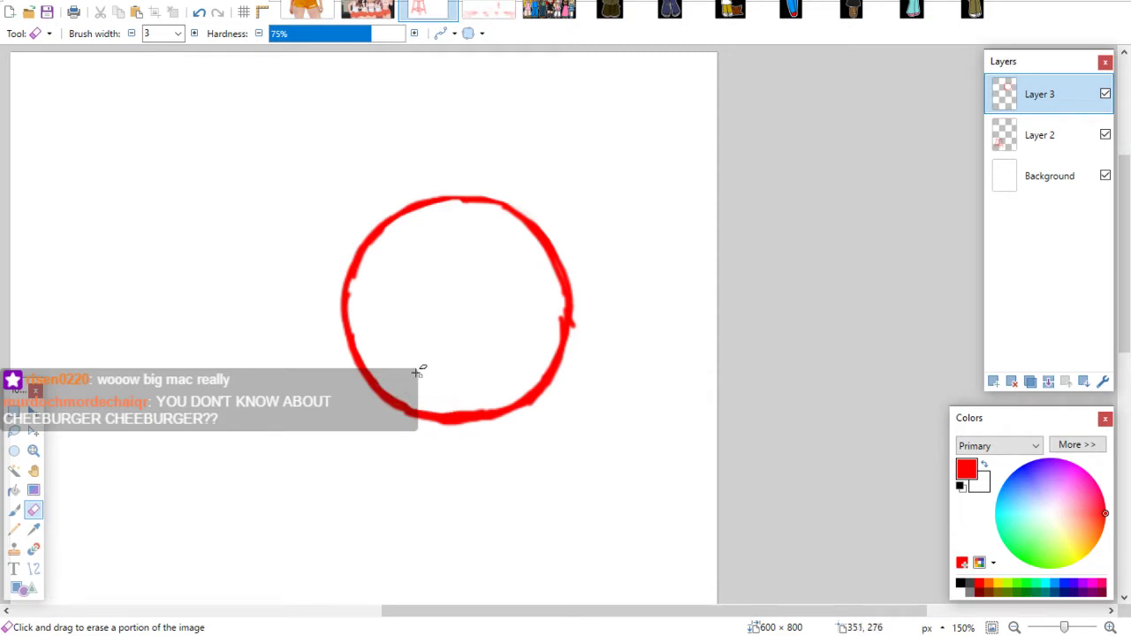
mouse_move(453, 409)
mouse_down()
mouse_move(500, 427)
mouse_move(424, 420)
mouse_up()
drag(580, 312, 566, 348)
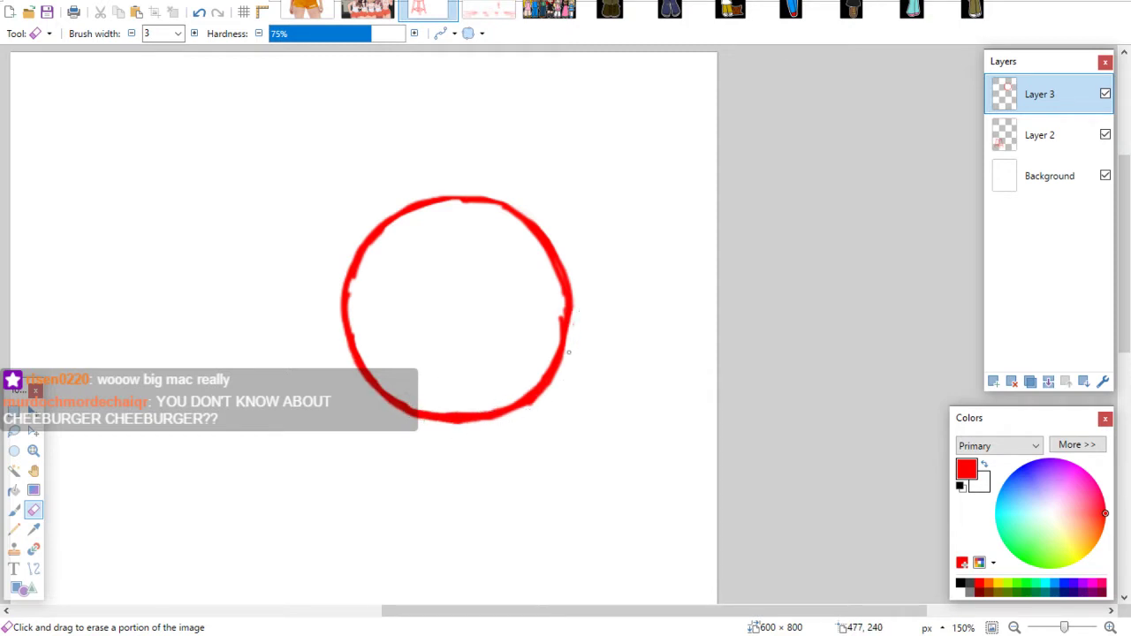
drag(533, 402, 563, 358)
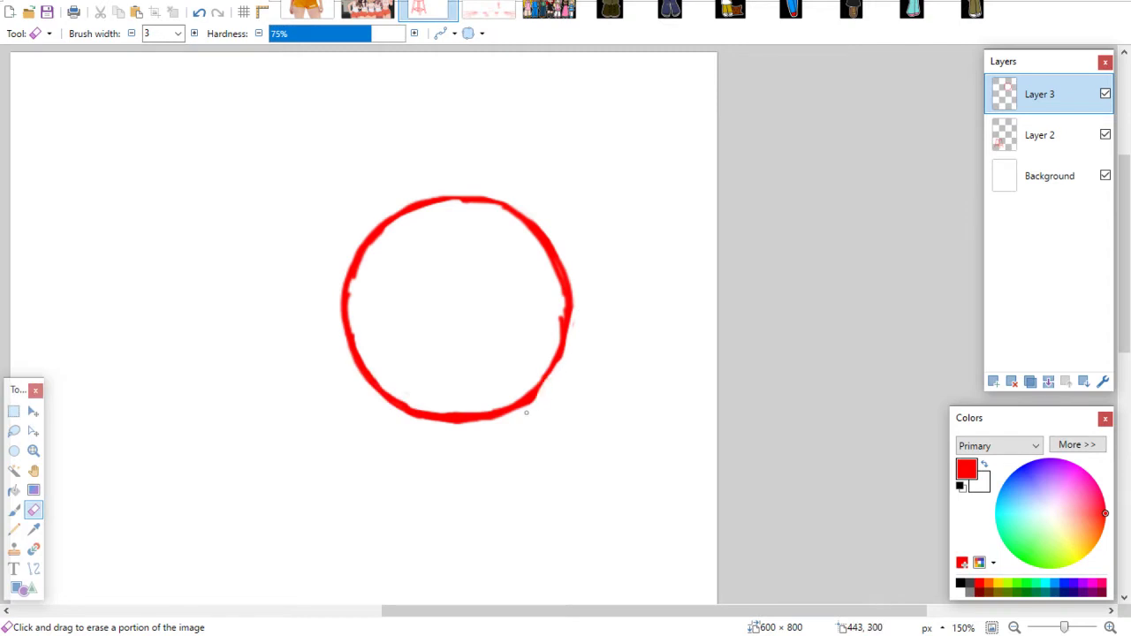
drag(563, 304, 560, 330)
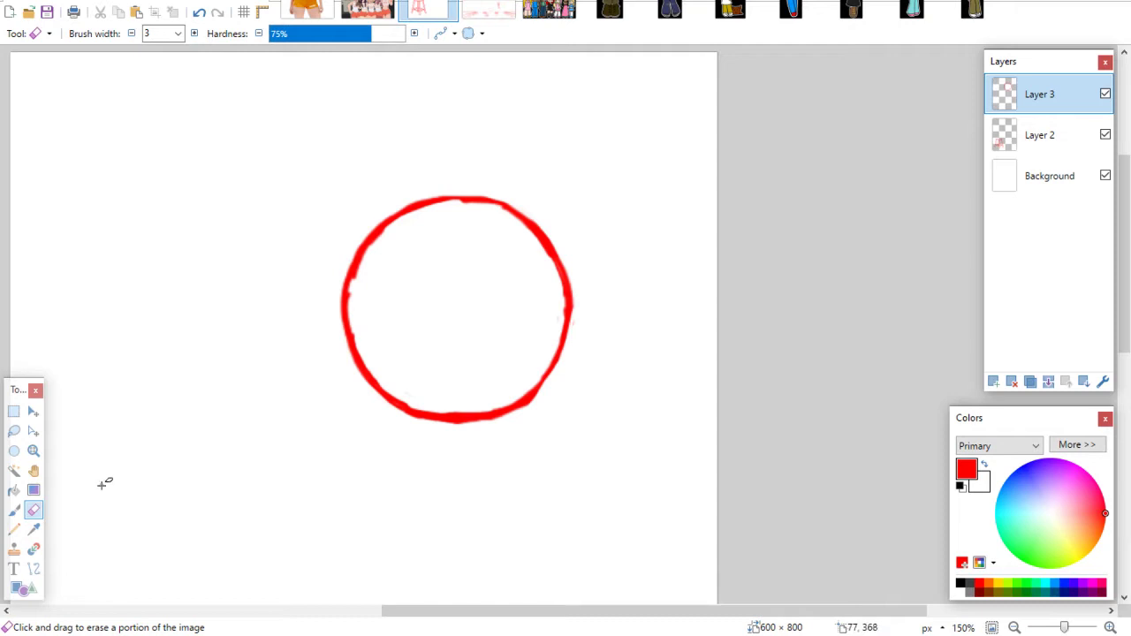
Brush over the thin spots at the top and along the right and lower right of the head outline
click(14, 510)
drag(468, 201, 528, 214)
mouse_move(566, 290)
mouse_down()
mouse_move(558, 355)
mouse_move(534, 392)
mouse_move(552, 380)
mouse_up()
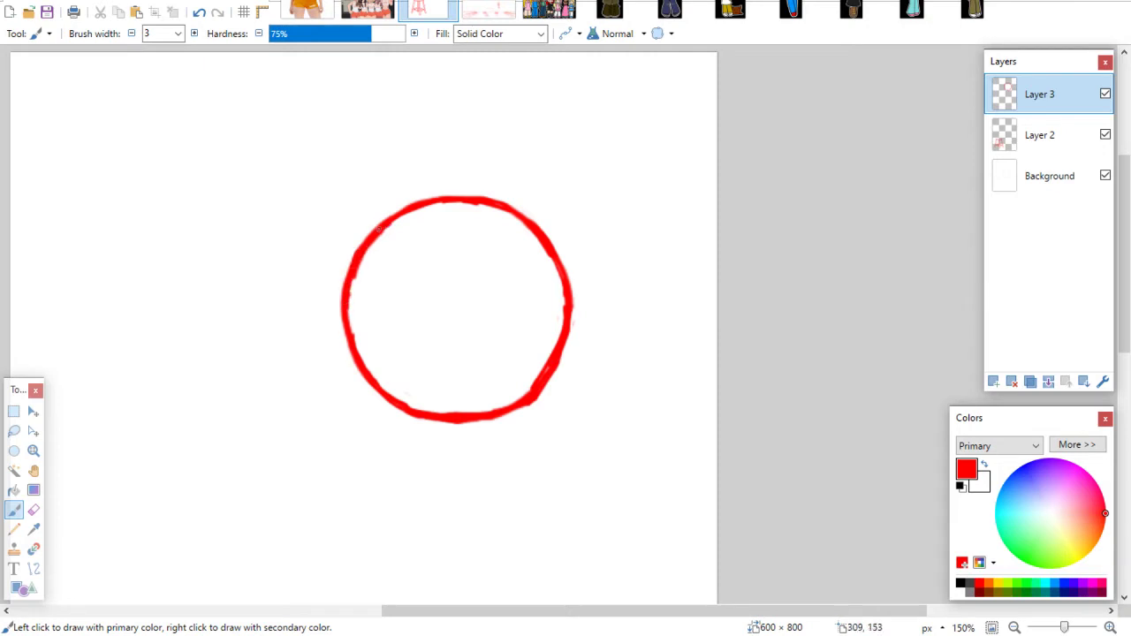
Select the head, scale its selection down to about 195 × 193 pixels and deselect it
mouse_move(1121, 234)
mouse_down()
mouse_move(1120, 352)
mouse_move(1120, 252)
mouse_move(1120, 333)
mouse_move(1120, 283)
mouse_up()
click(13, 411)
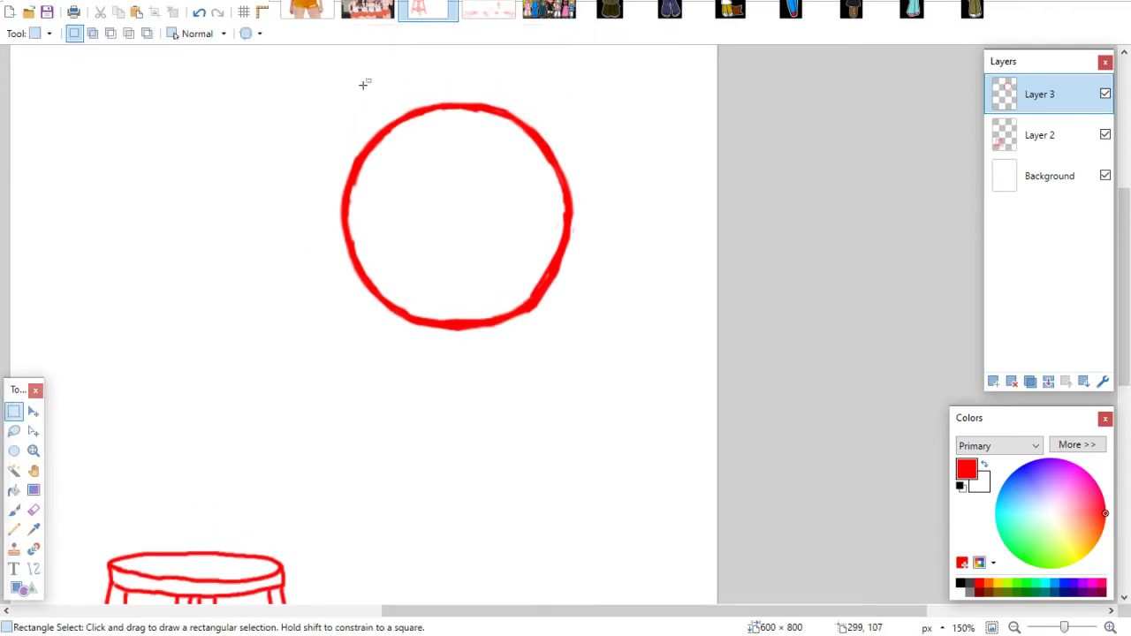
mouse_move(336, 101)
mouse_down()
mouse_move(472, 330)
mouse_move(603, 362)
mouse_move(320, 103)
mouse_up()
key(m)
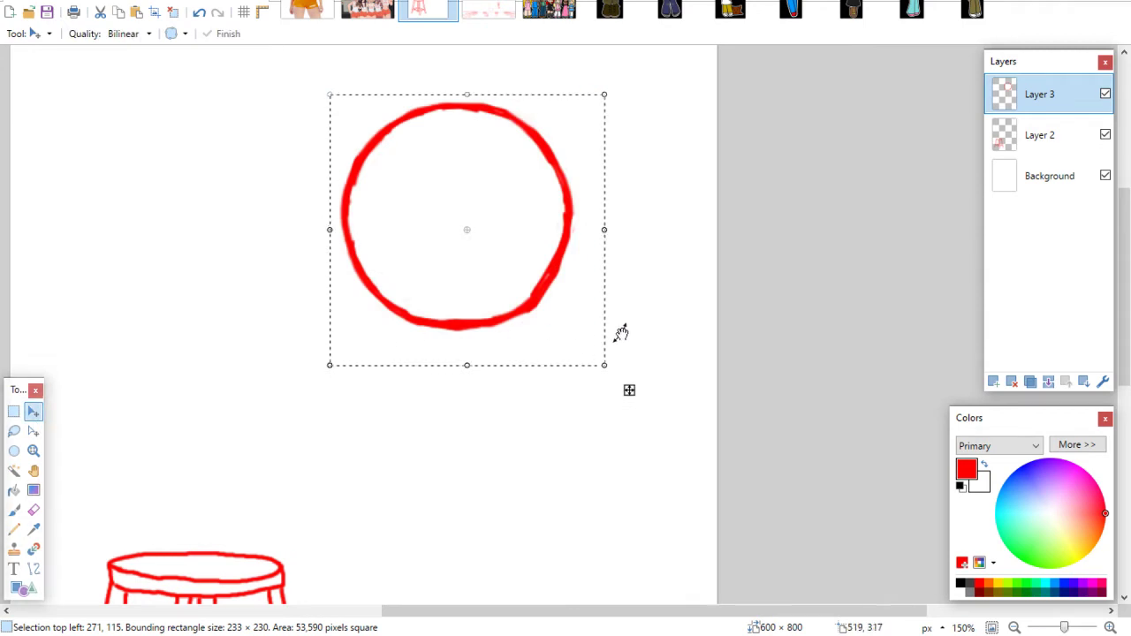
drag(608, 364, 574, 314)
drag(499, 277, 528, 267)
drag(604, 345, 580, 336)
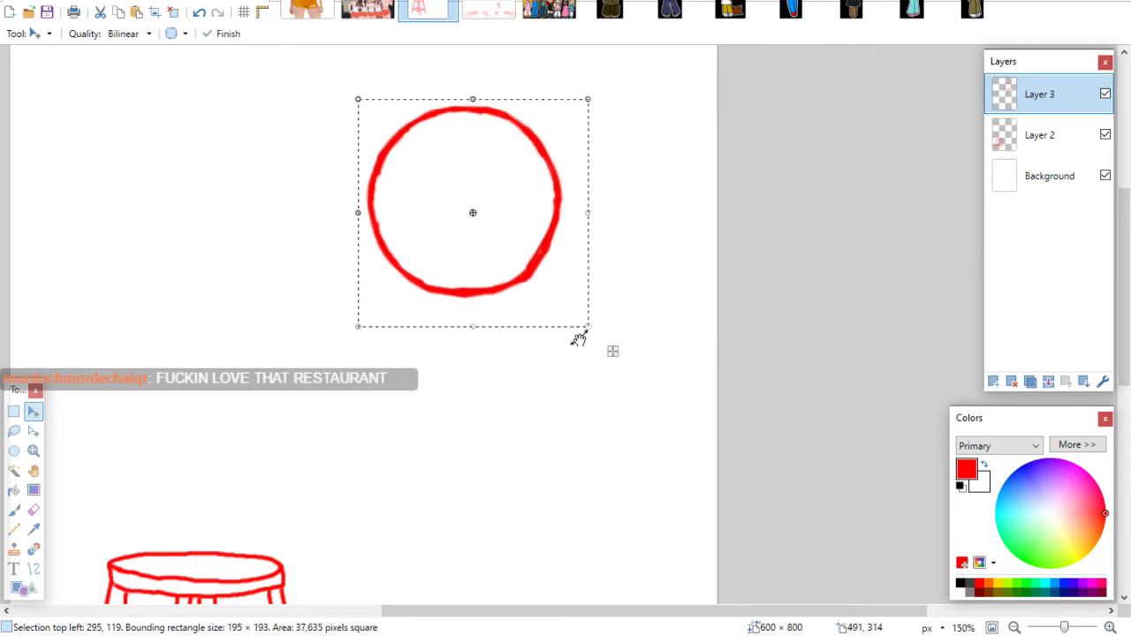
click(13, 412)
click(114, 452)
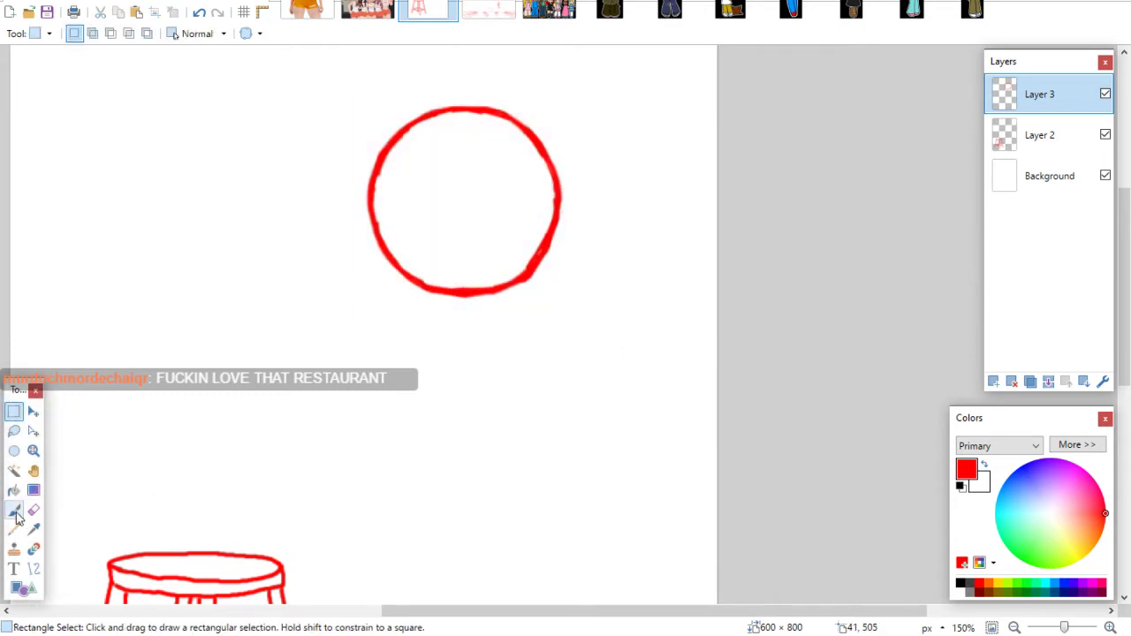
Brush two short vertical neck lines under the middle of the head, undoing and redrawing them to adjust their position
click(13, 510)
scroll(1116, 215, down, 3)
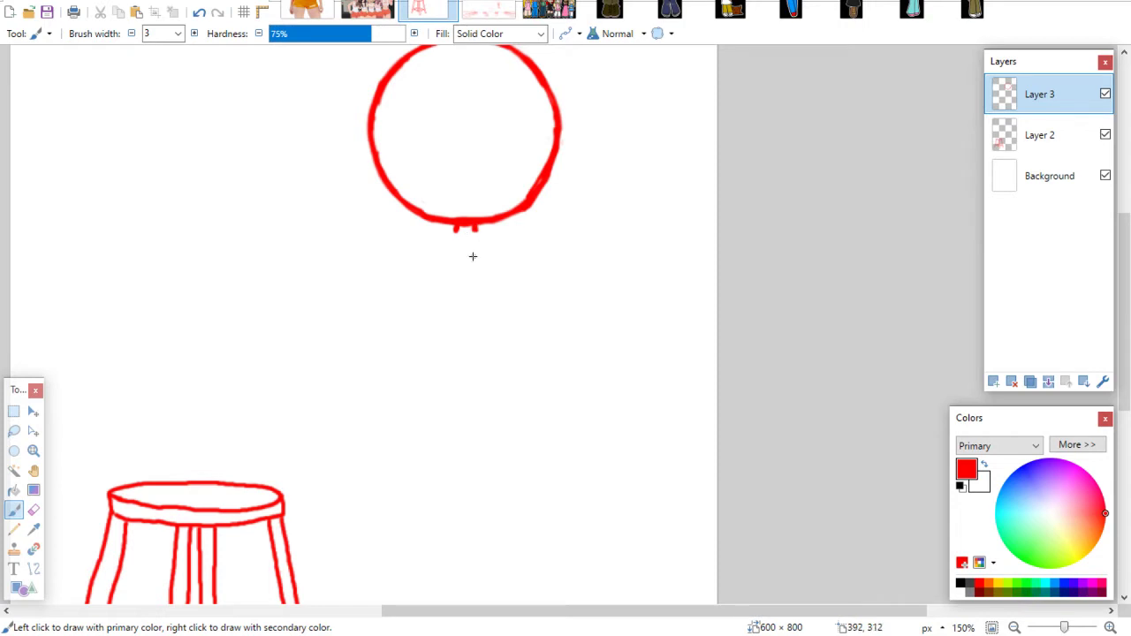
key(ctrl+z)
drag(477, 225, 480, 232)
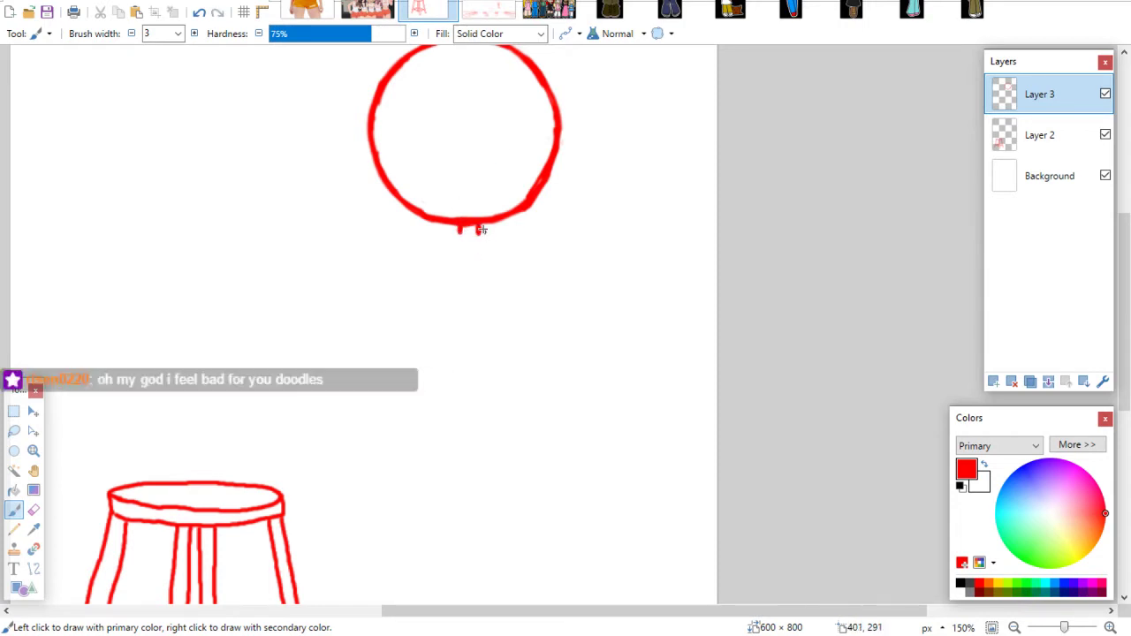
key(ctrl+z)
mouse_move(1117, 241)
mouse_down()
mouse_move(1118, 251)
mouse_move(1117, 219)
mouse_up()
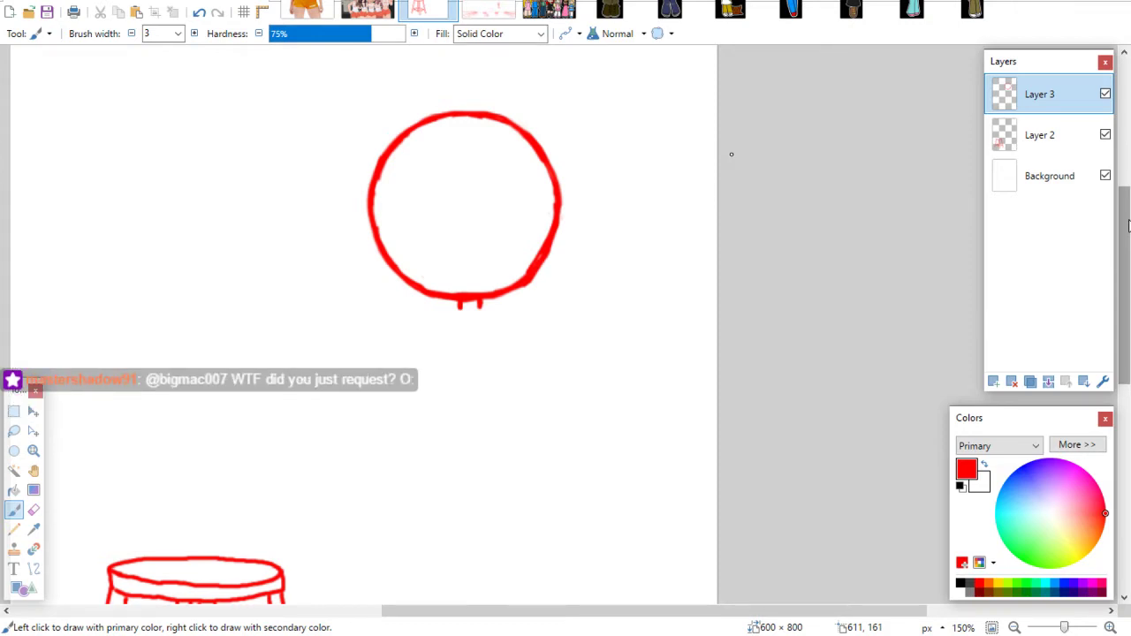
drag(1123, 231, 1124, 265)
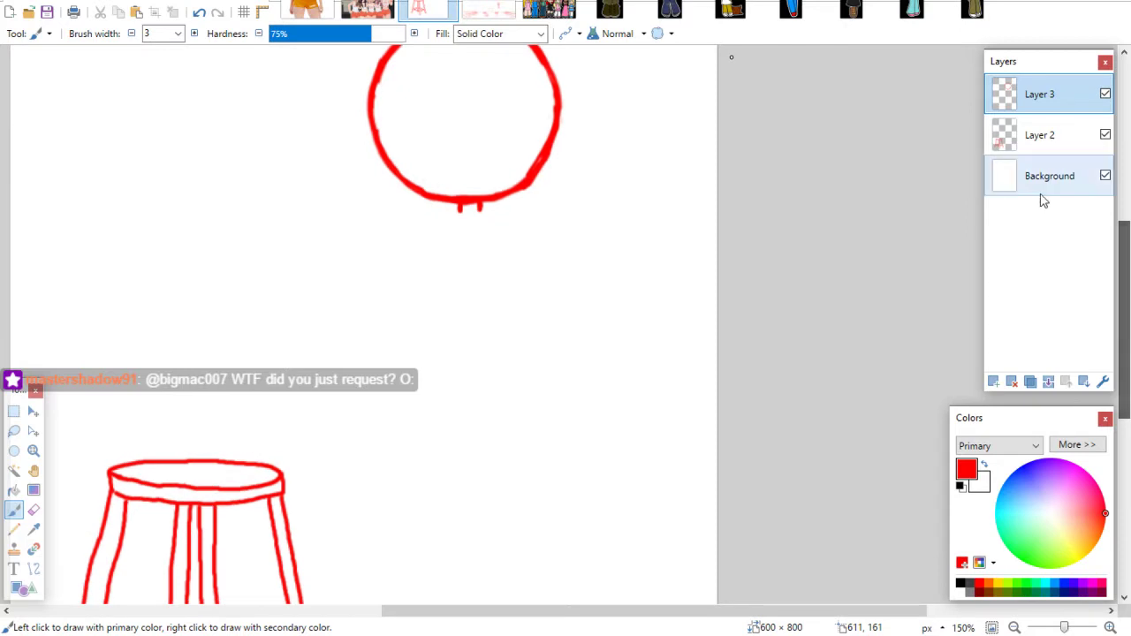
drag(432, 230, 499, 221)
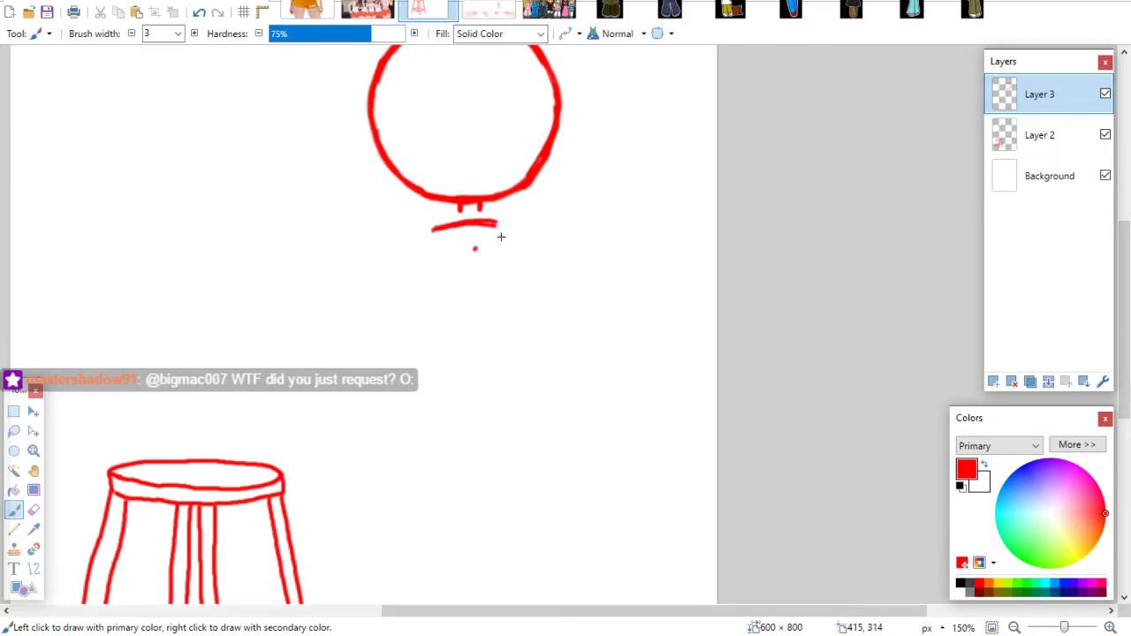
key(ctrl+z)
key(ctrl+z)
drag(438, 212, 501, 209)
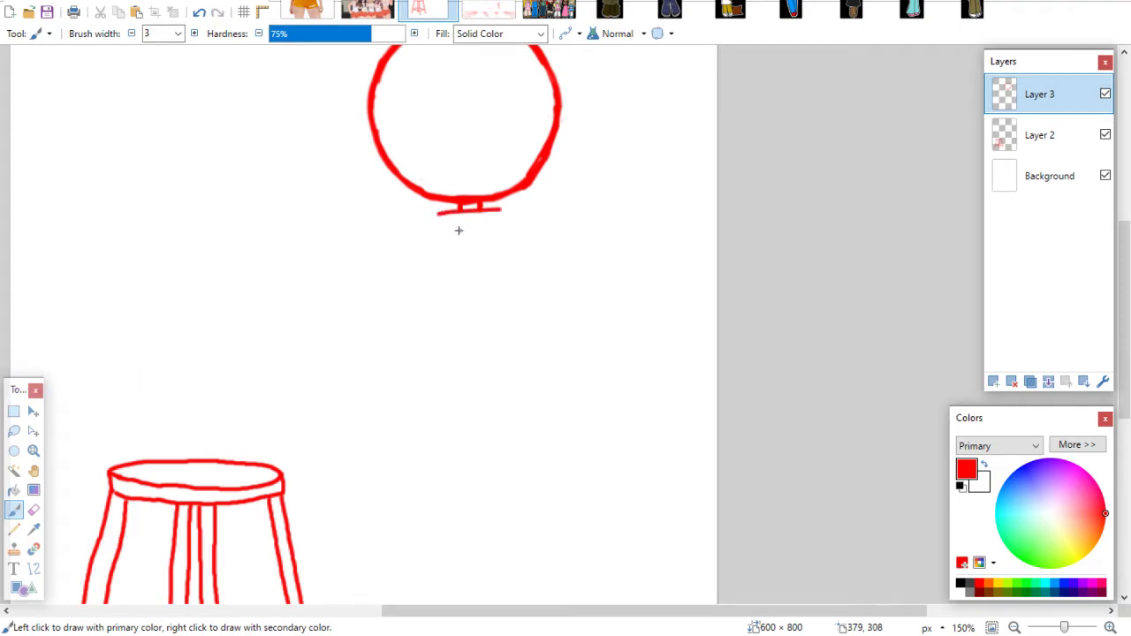
key(z)
key(ctrl+z)
Brush a long left and a shorter right vertical line below the neck for the sides of the torso
key(b)
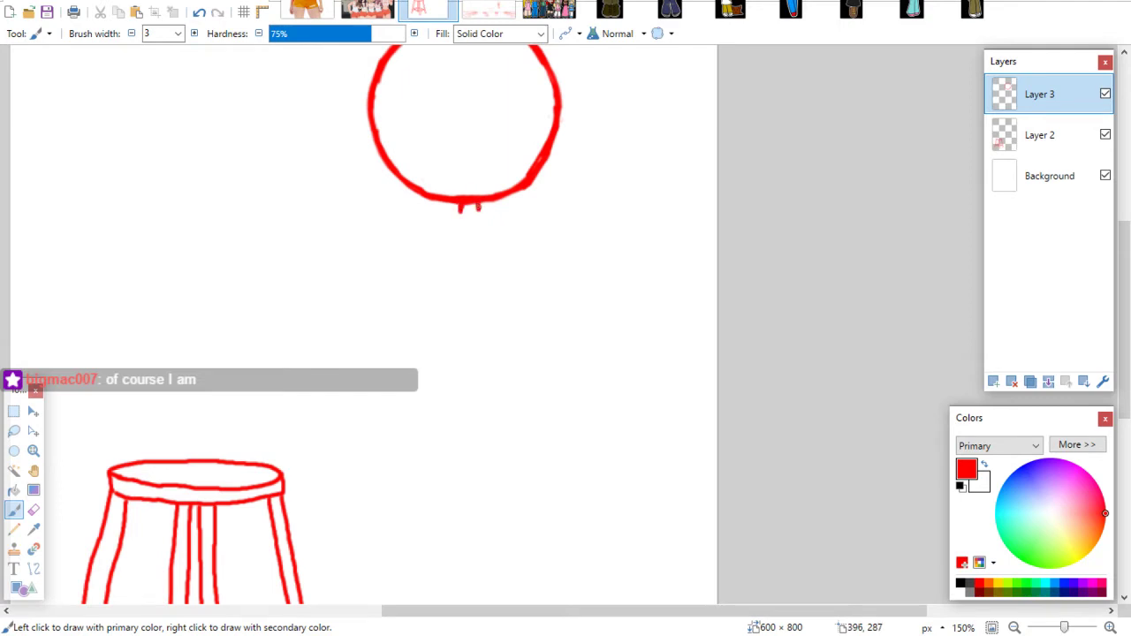
drag(444, 228, 441, 325)
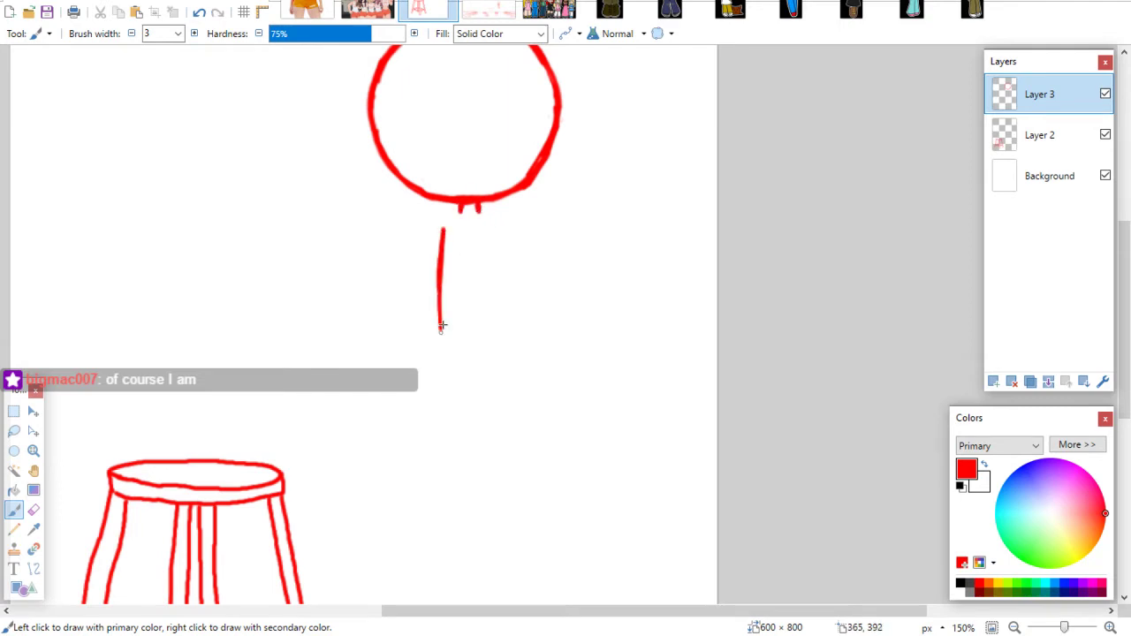
drag(510, 232, 511, 287)
Select both torso side lines, shift them slightly left under the neck and deselect them
key(s)
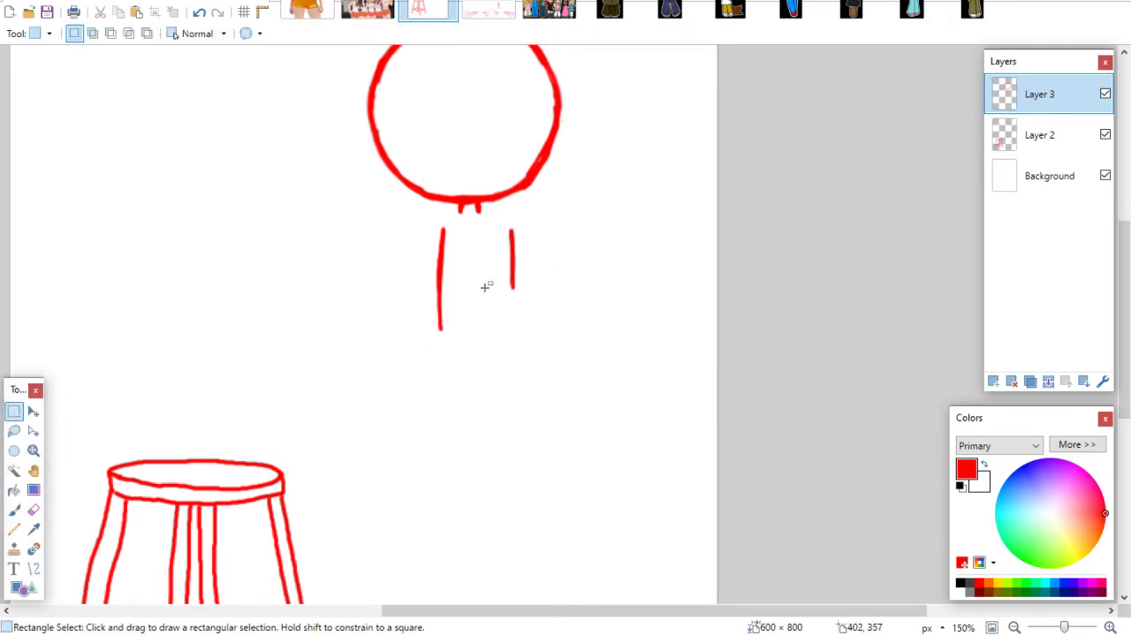
mouse_move(420, 231)
mouse_down()
mouse_move(527, 359)
mouse_move(568, 381)
mouse_move(424, 226)
mouse_up()
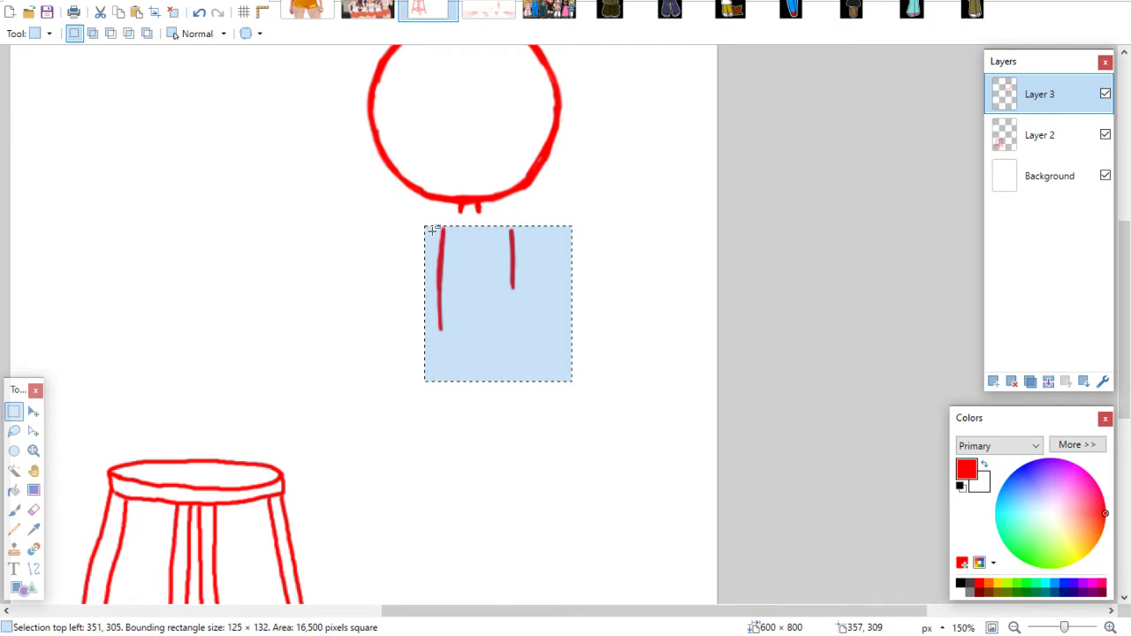
click(32, 411)
drag(533, 264, 522, 263)
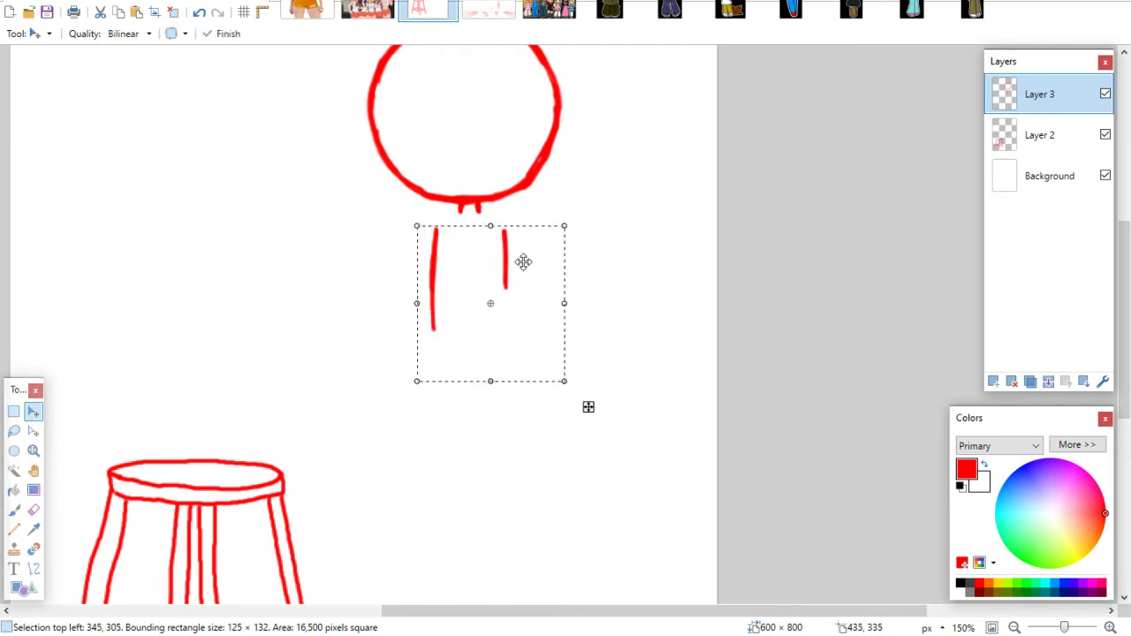
click(13, 411)
click(72, 448)
Extend both torso sides downward with a slight flare and close them with a V-shaped bottom edge
click(13, 510)
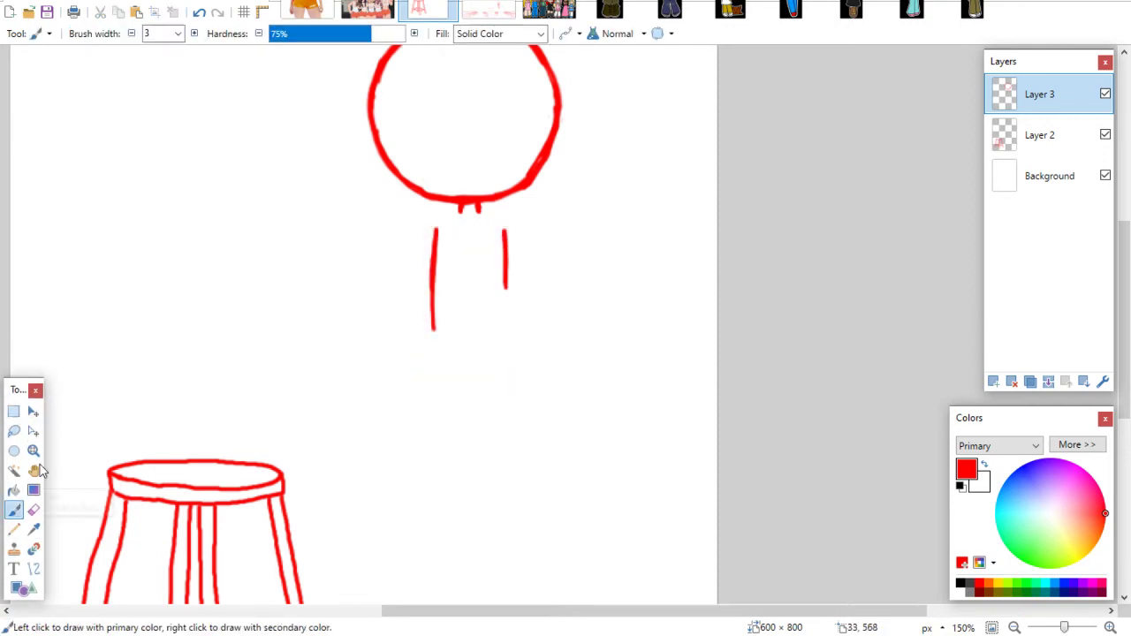
drag(1128, 260, 1129, 281)
drag(506, 212, 509, 269)
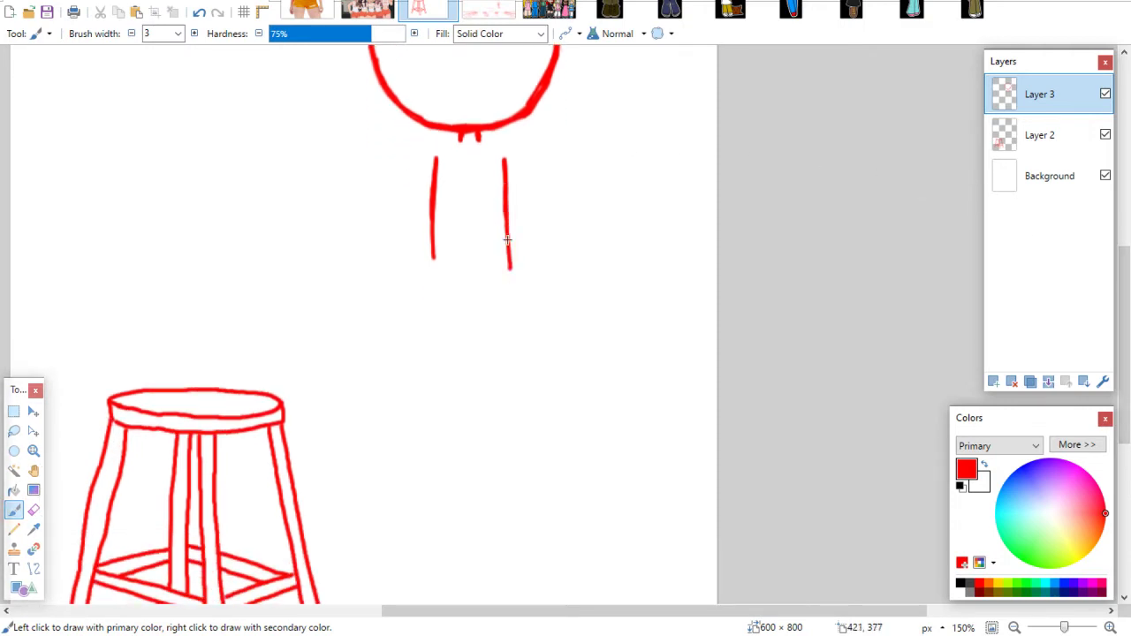
drag(506, 172, 509, 270)
drag(433, 183, 425, 282)
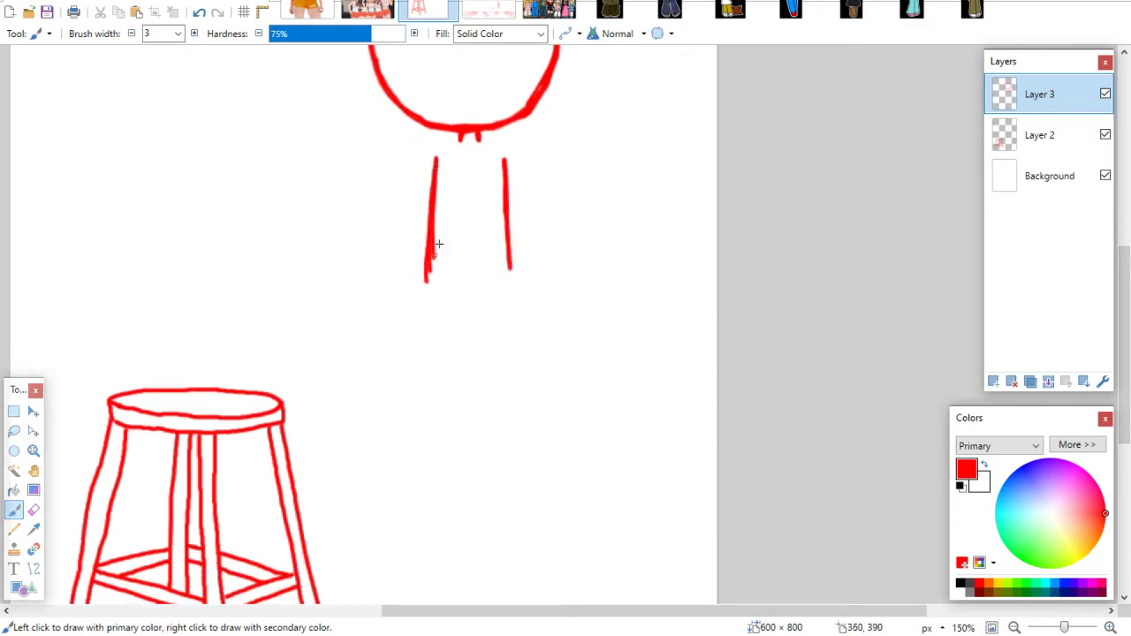
drag(506, 218, 515, 283)
mouse_move(431, 283)
mouse_down()
mouse_move(490, 306)
mouse_move(476, 304)
mouse_move(506, 285)
mouse_move(472, 301)
mouse_up()
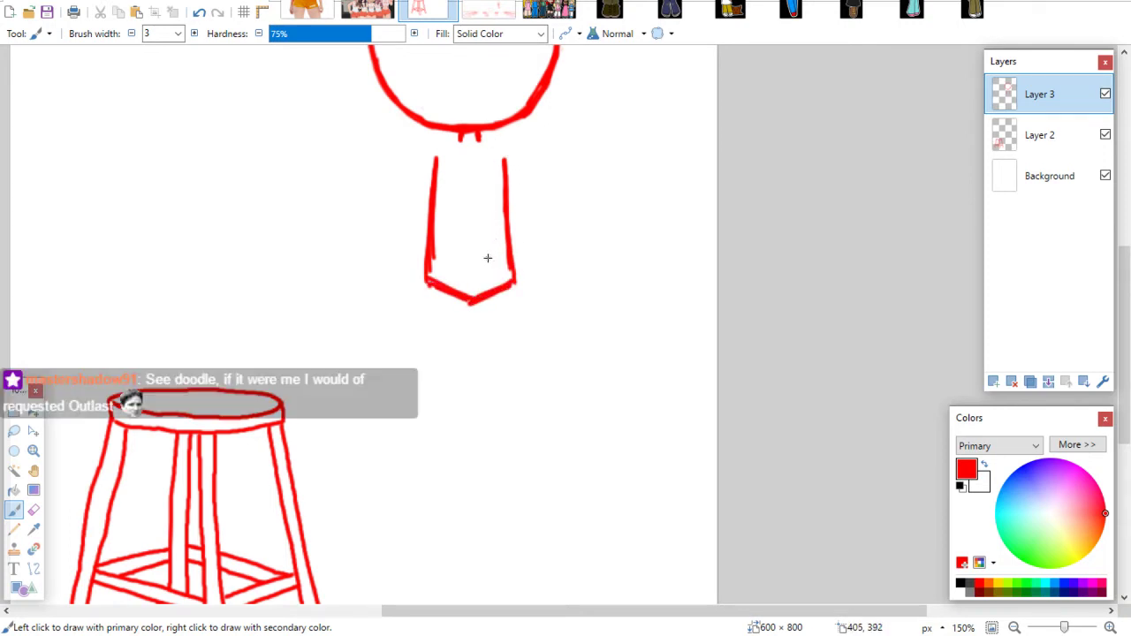
Select the lower part of the torso, move it up slightly to shorten the body and deselect it
click(14, 412)
mouse_move(382, 332)
mouse_down()
mouse_move(483, 265)
mouse_move(556, 253)
mouse_up()
click(34, 411)
drag(487, 280, 495, 263)
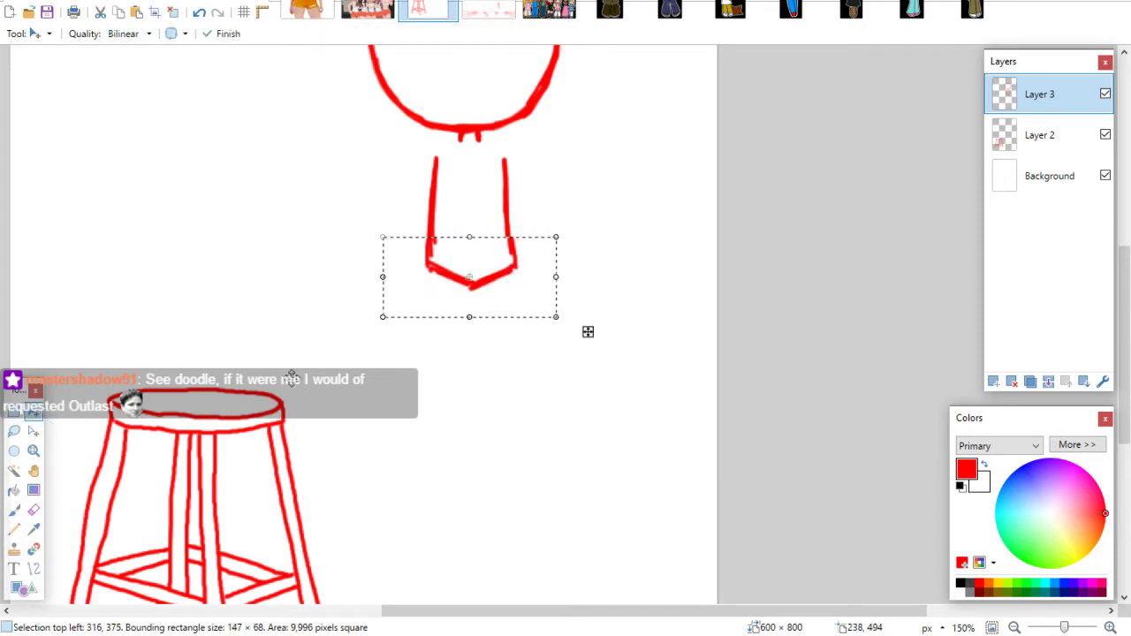
click(14, 412)
click(81, 415)
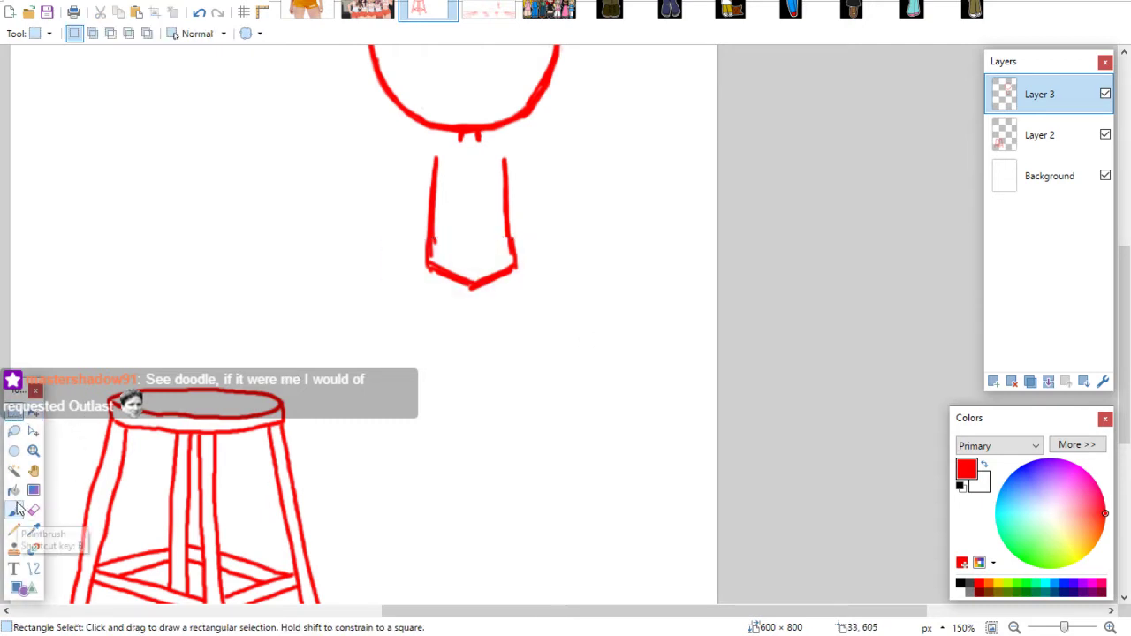
Touch up the join on the right side of the torso with the Paintbrush
drag(505, 213, 514, 250)
click(473, 285)
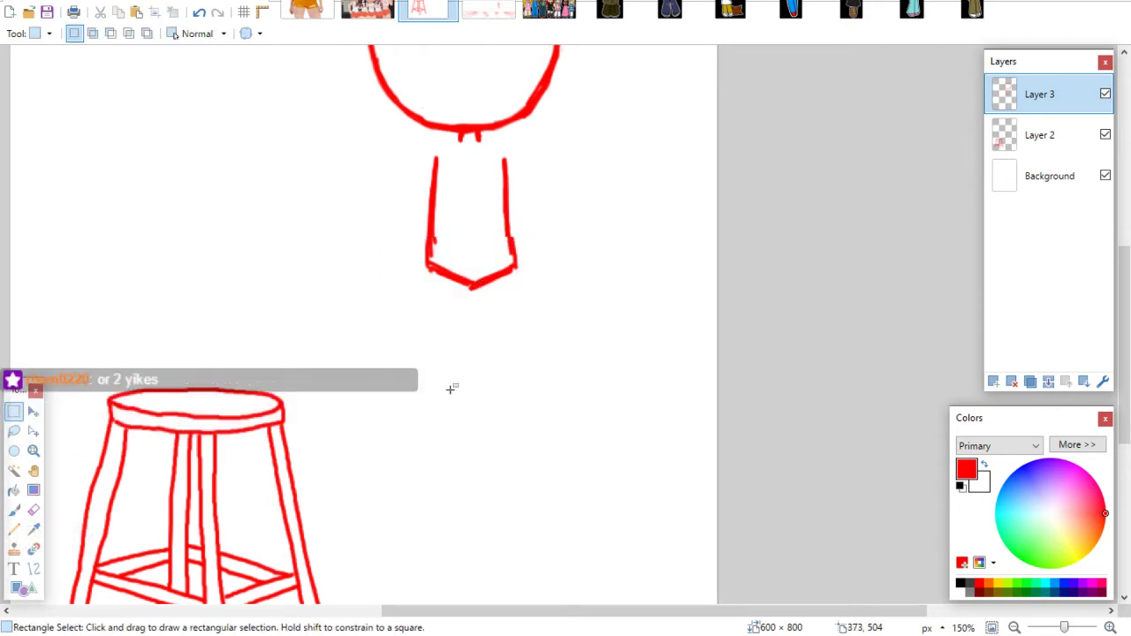
click(14, 510)
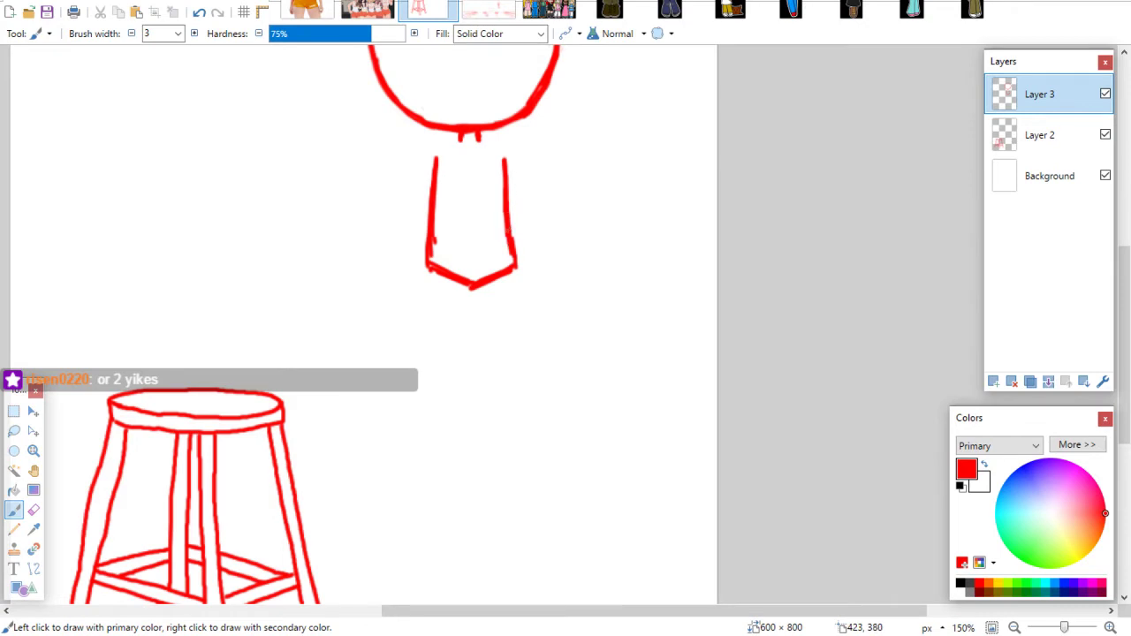
scroll(1106, 247, up, 3)
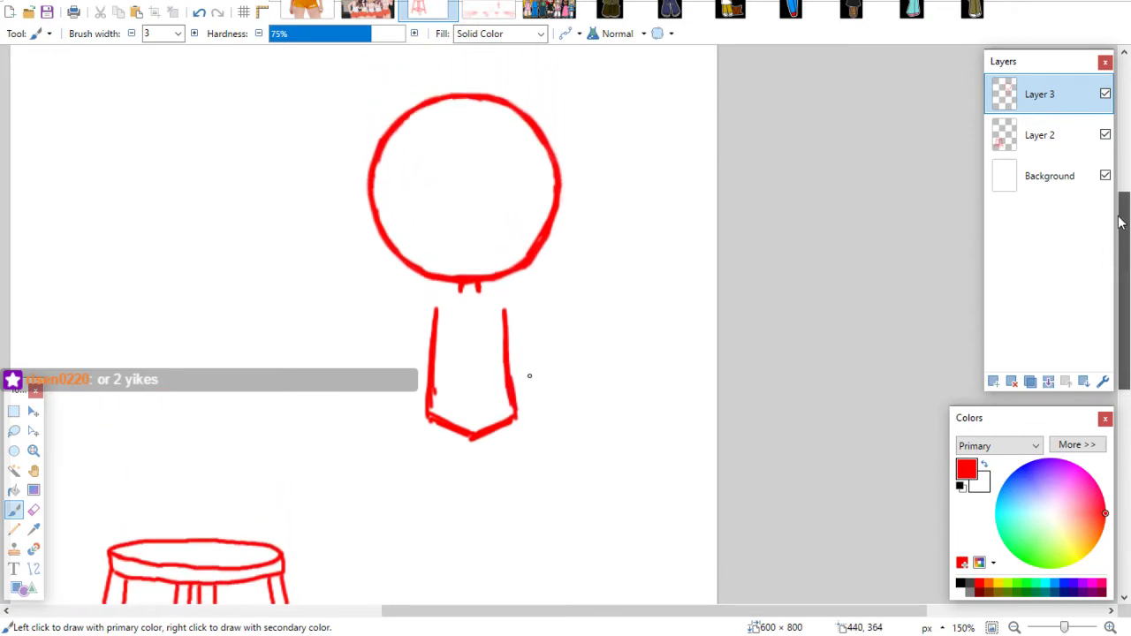
scroll(1105, 262, down, 4)
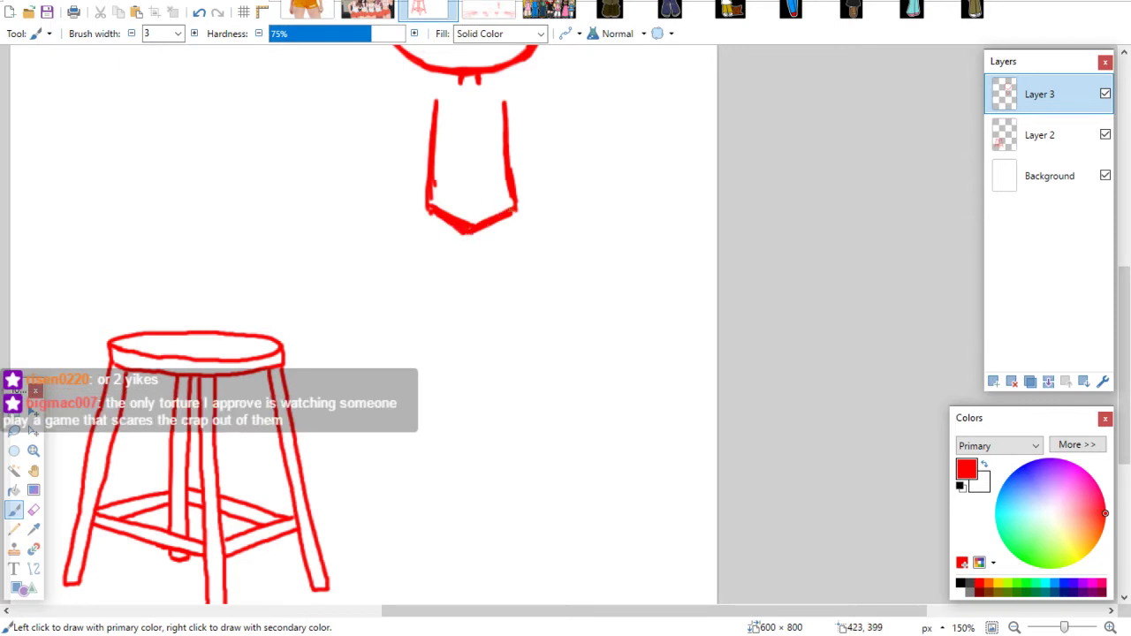
drag(466, 233, 483, 333)
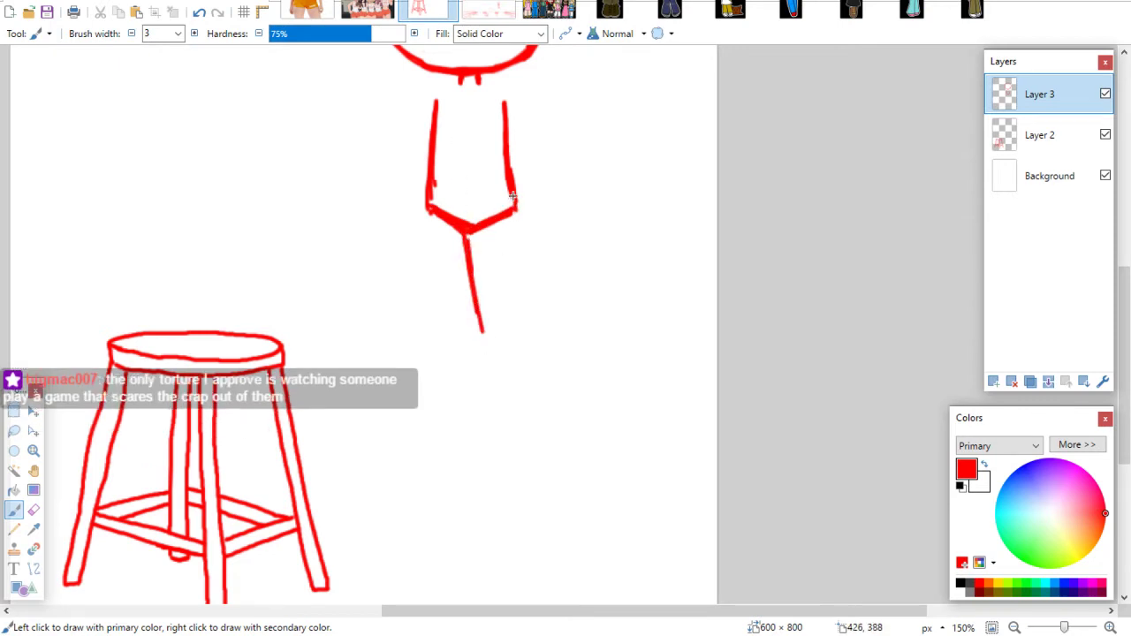
drag(512, 198, 539, 303)
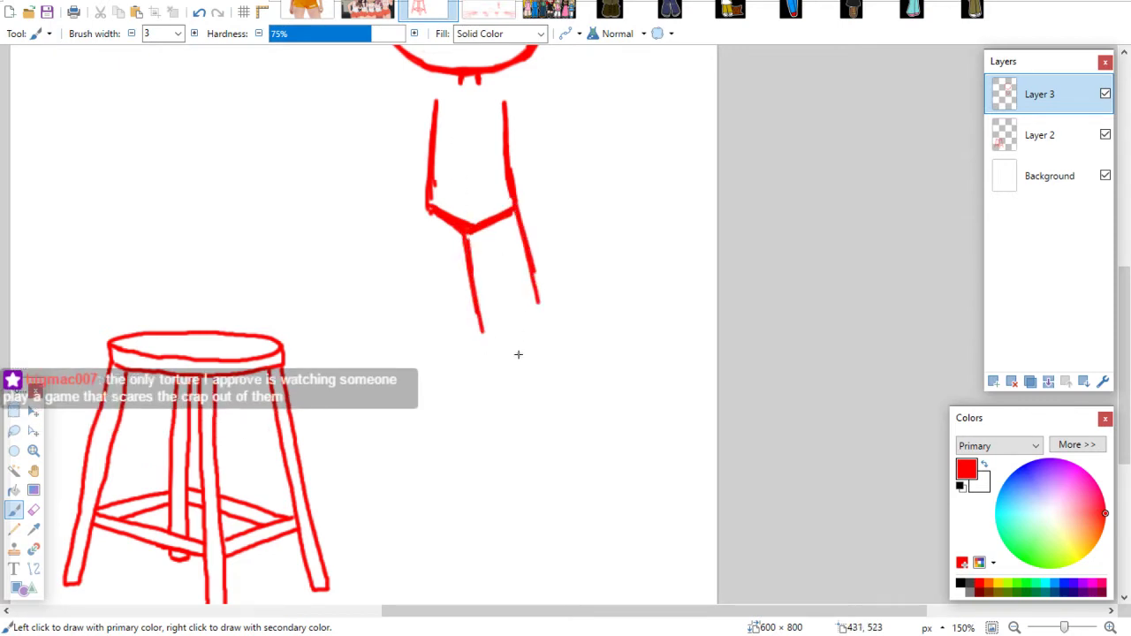
key(ctrl+z)
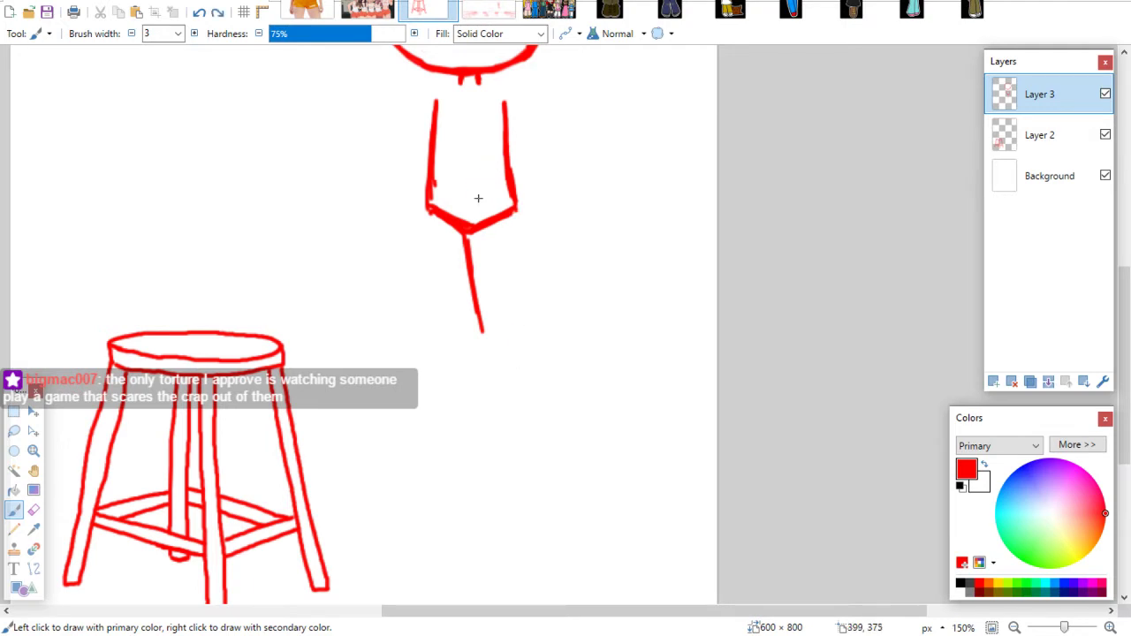
key(ctrl+z)
key(ctrl+z)
key(ctrl+y)
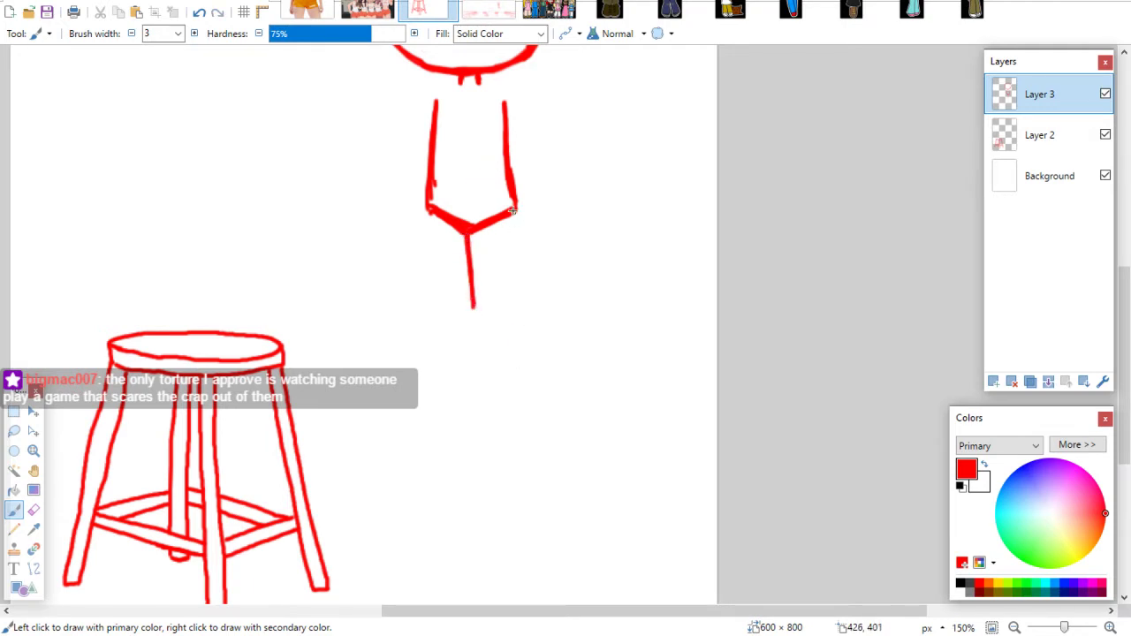
Draw the outer thigh lines down from both hips and lengthen both sides of the straight leg on the right
drag(512, 201, 535, 298)
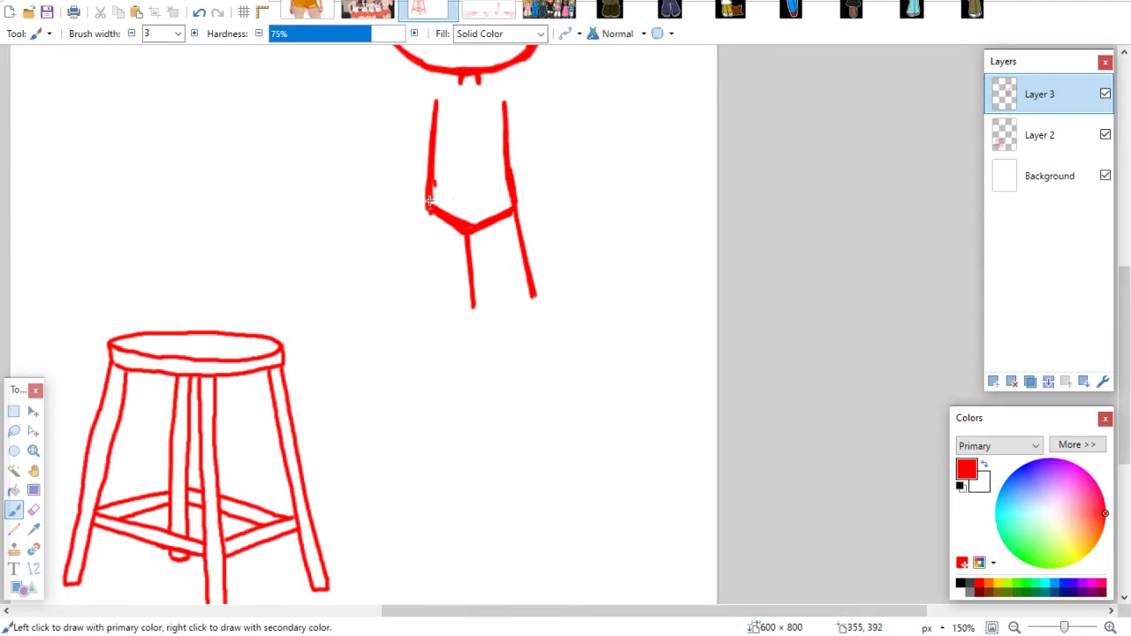
drag(428, 202, 421, 304)
drag(471, 259, 476, 385)
drag(530, 283, 544, 360)
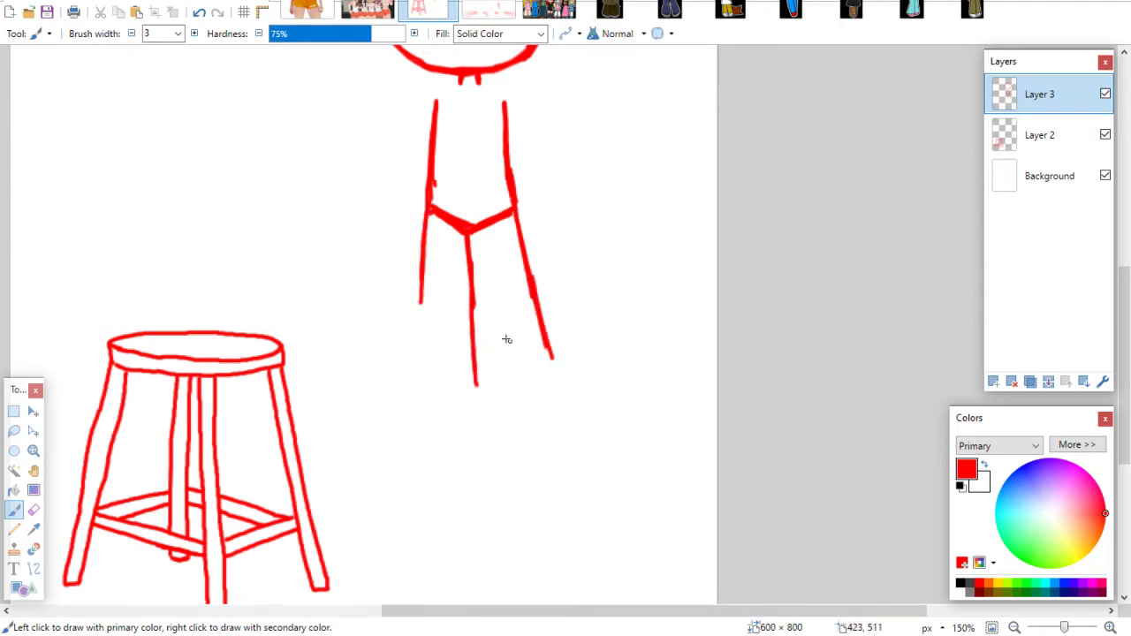
Extend the straight right-hand leg downward and close it with a rounded bottom end
drag(538, 320, 554, 380)
drag(473, 367, 476, 391)
drag(554, 378, 535, 405)
key(ctrl+z)
key(ctrl+z)
mouse_move(547, 355)
mouse_down()
mouse_move(555, 387)
mouse_move(523, 414)
mouse_up()
mouse_move(473, 370)
mouse_down()
mouse_move(482, 409)
mouse_move(527, 413)
mouse_up()
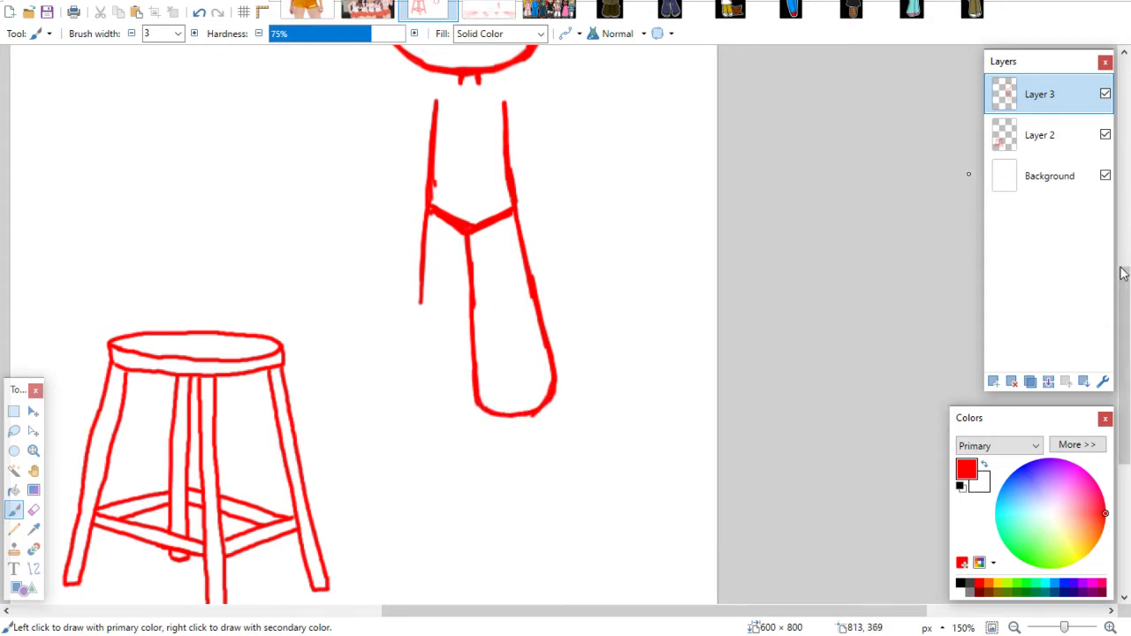
Close the bent left-hand leg with a diagonal line running from the knee to the straight leg, and trim the overshoot at the knee
drag(1113, 279, 1095, 247)
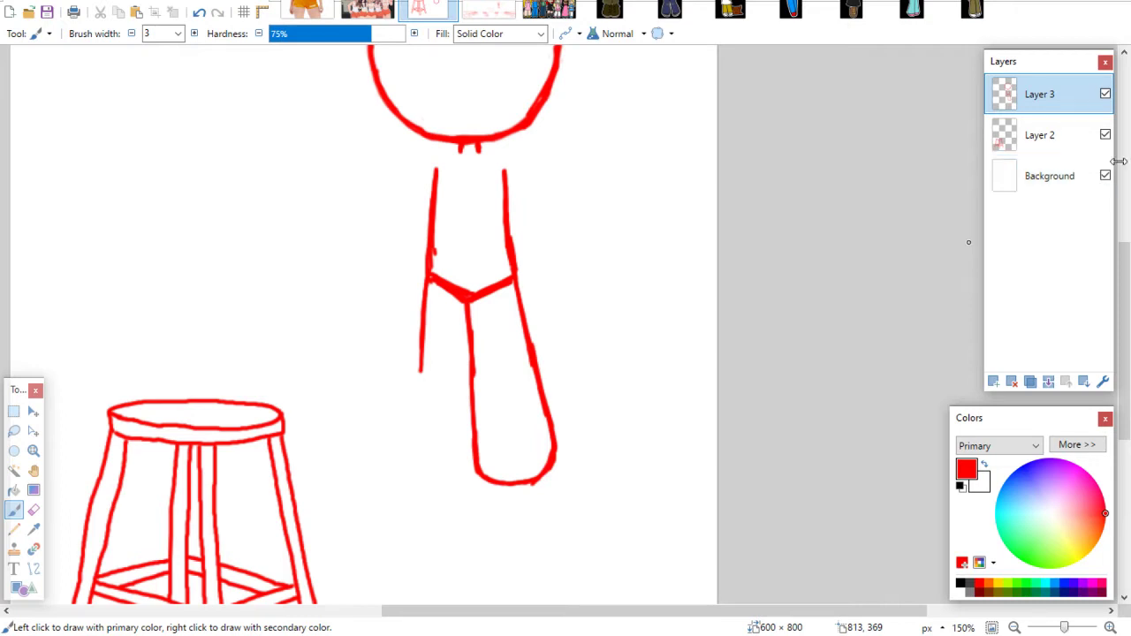
scroll(966, 239, down, 3)
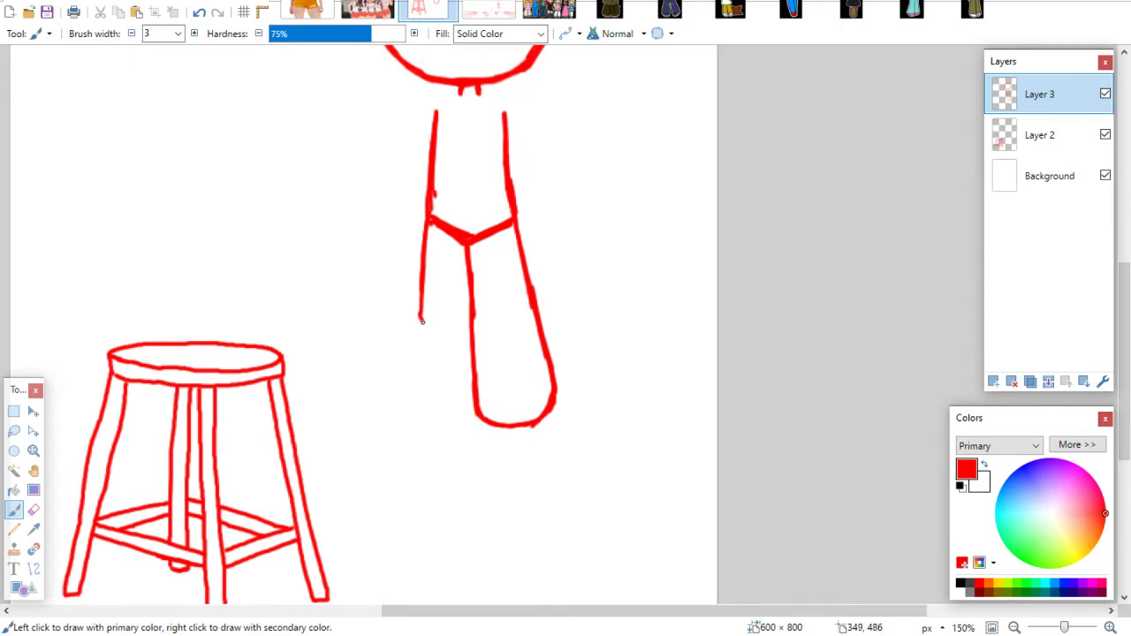
drag(418, 314, 442, 362)
key(ctrl+z)
drag(421, 306, 465, 354)
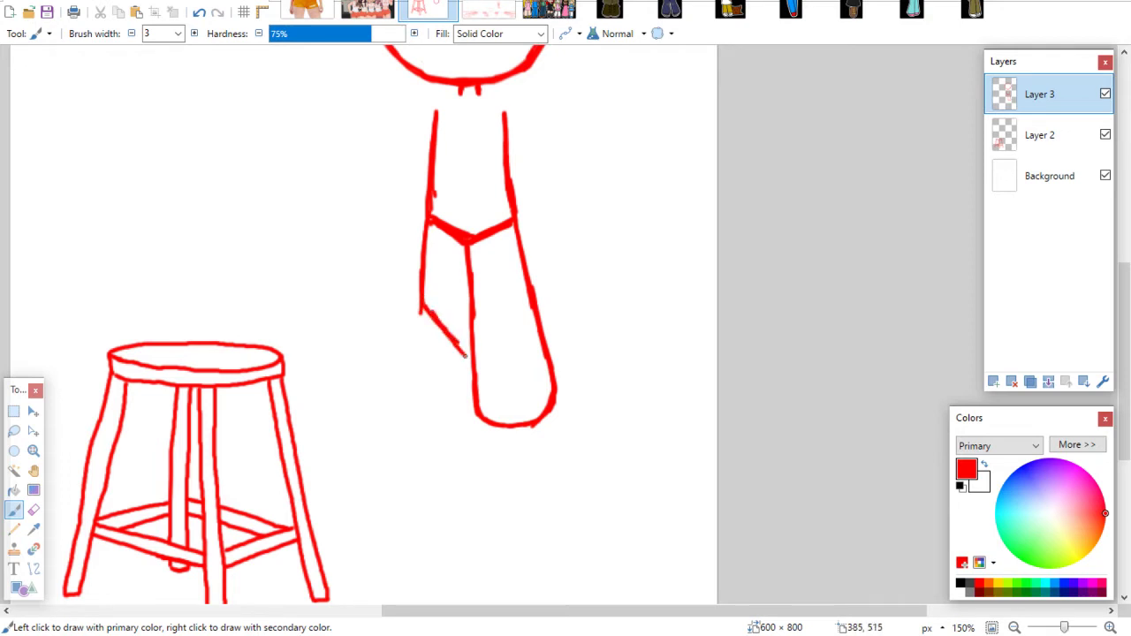
key(ctrl+z)
drag(422, 306, 469, 357)
click(34, 510)
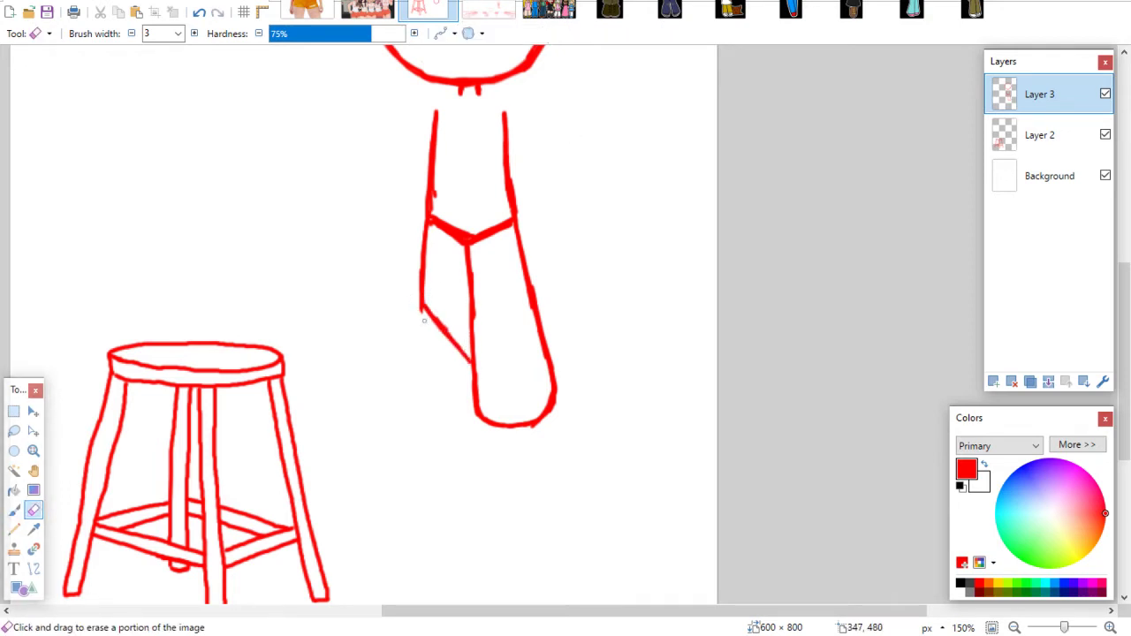
Draw both shoulders with short upper arms bent at the elbows and the inner lines of the forearms rising outward
click(14, 510)
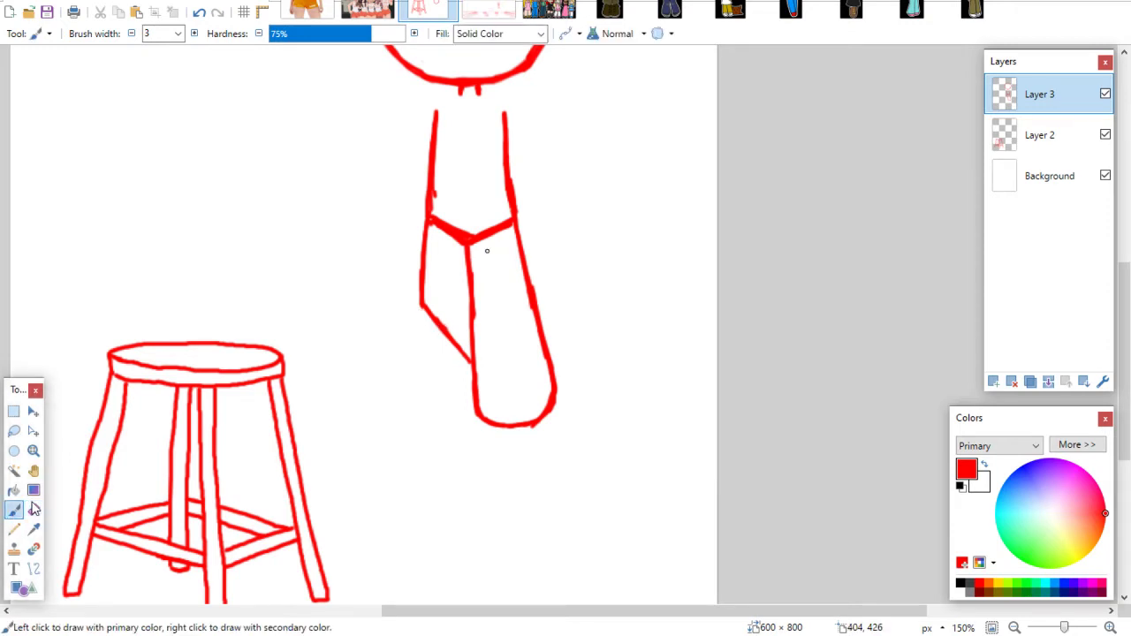
drag(1126, 300, 1126, 234)
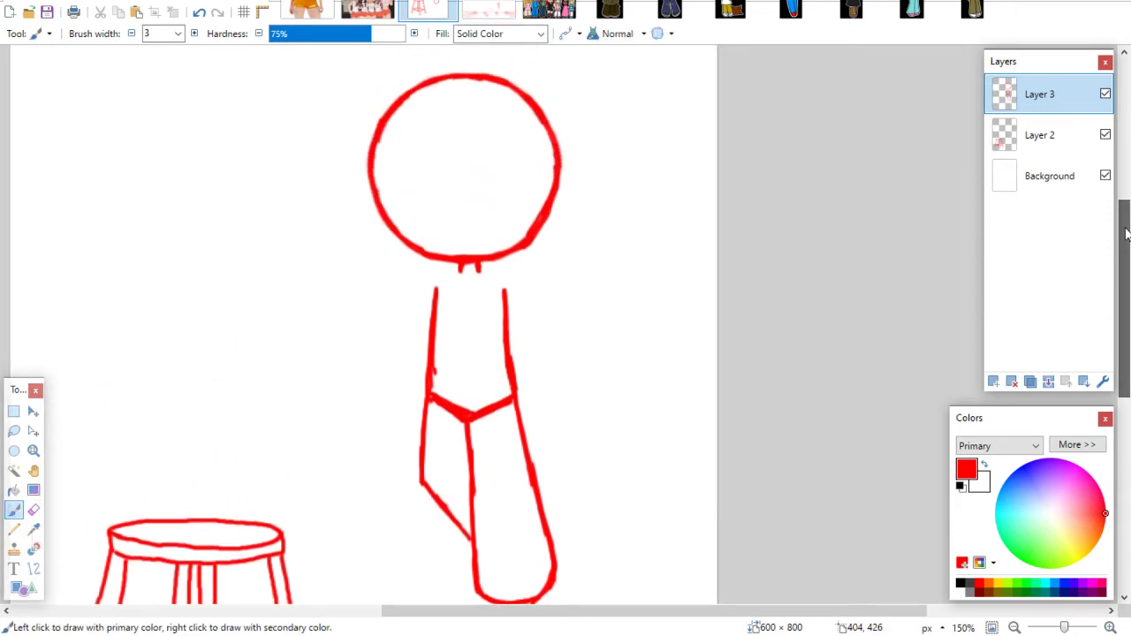
mouse_move(481, 270)
mouse_down()
mouse_move(521, 283)
mouse_move(532, 320)
mouse_up()
mouse_move(457, 271)
mouse_down()
mouse_move(439, 275)
mouse_move(414, 327)
mouse_up()
drag(528, 326, 561, 292)
drag(419, 332, 379, 286)
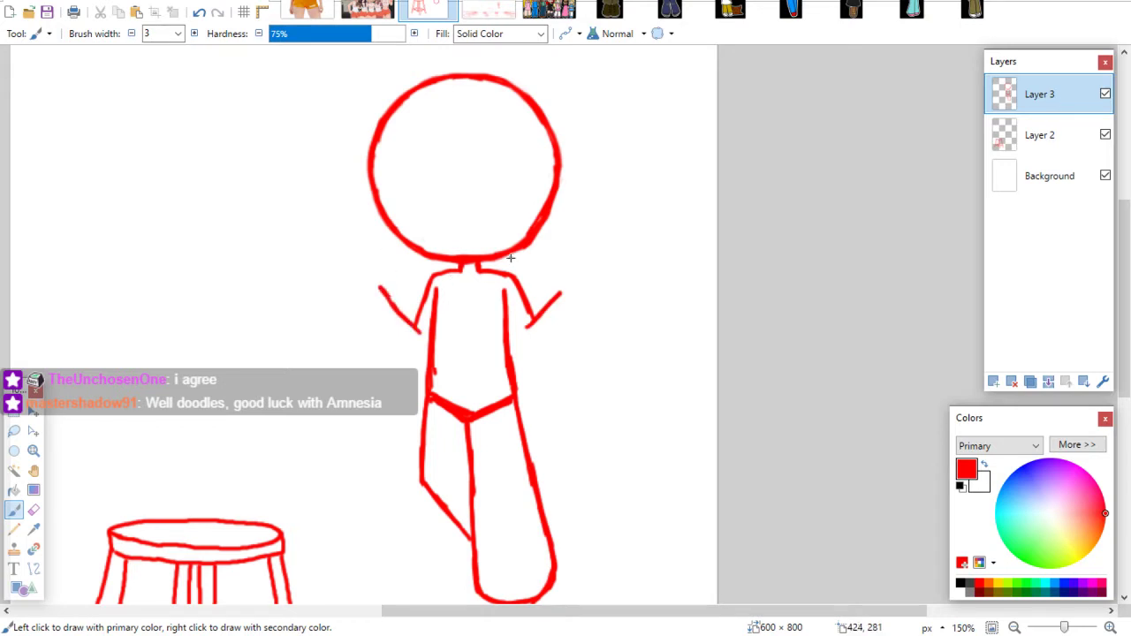
key(ctrl+z)
drag(417, 331, 378, 284)
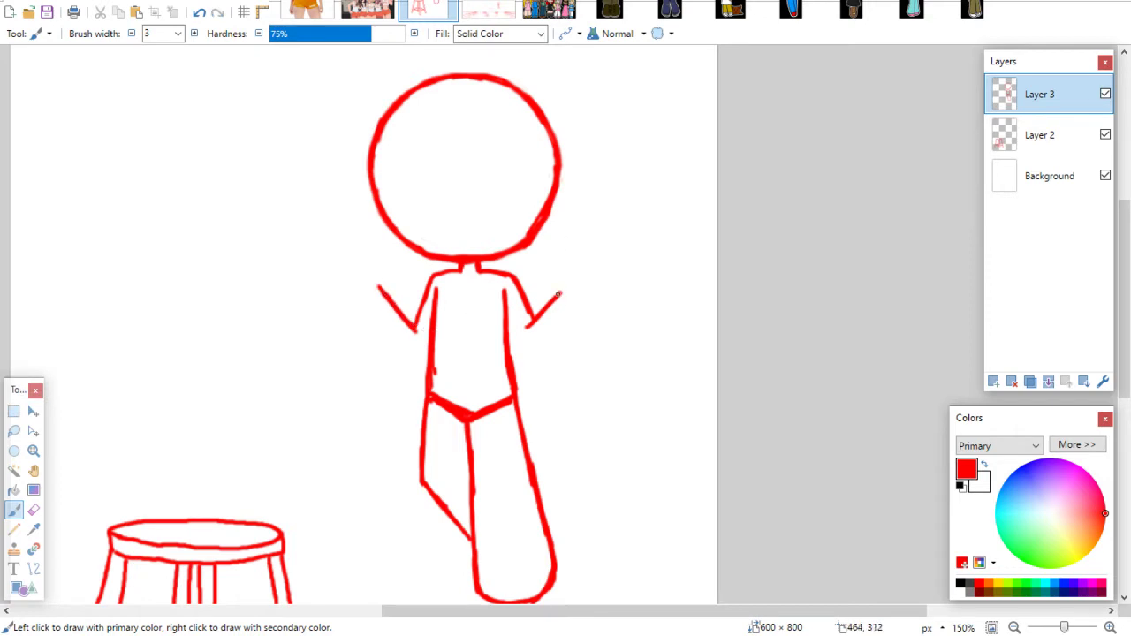
drag(556, 296, 566, 284)
Add a rounded, upturned hand to the right arm and draw the forearm's underside back to the torso
mouse_move(1117, 257)
mouse_down()
mouse_move(1117, 276)
mouse_move(1128, 255)
mouse_up()
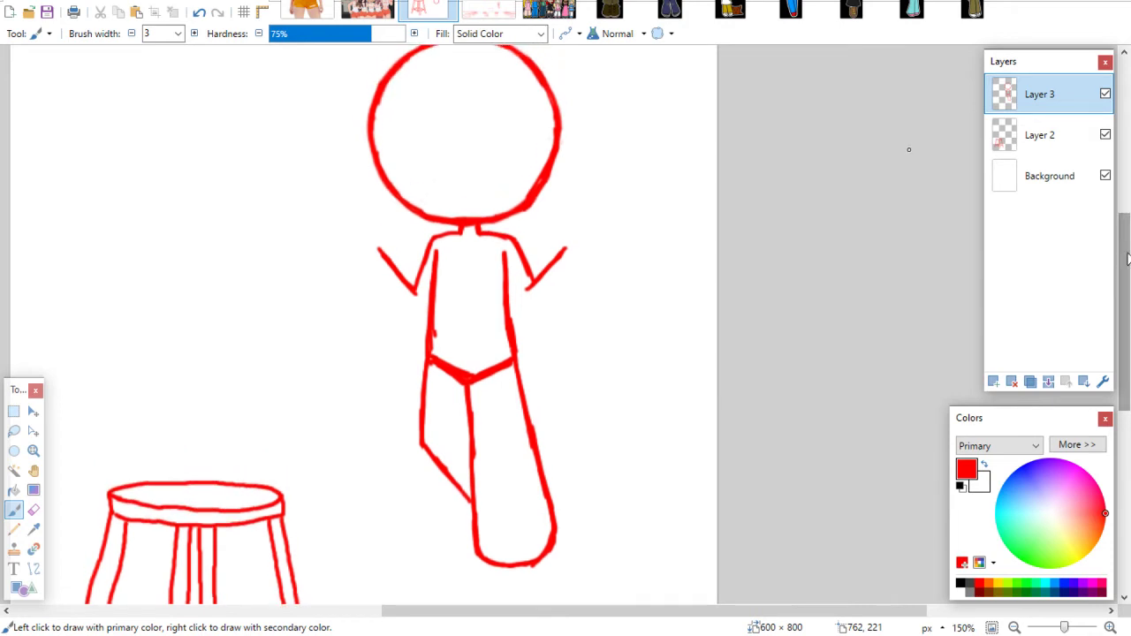
mouse_move(566, 249)
mouse_down()
mouse_move(610, 239)
mouse_move(612, 258)
mouse_move(590, 274)
mouse_up()
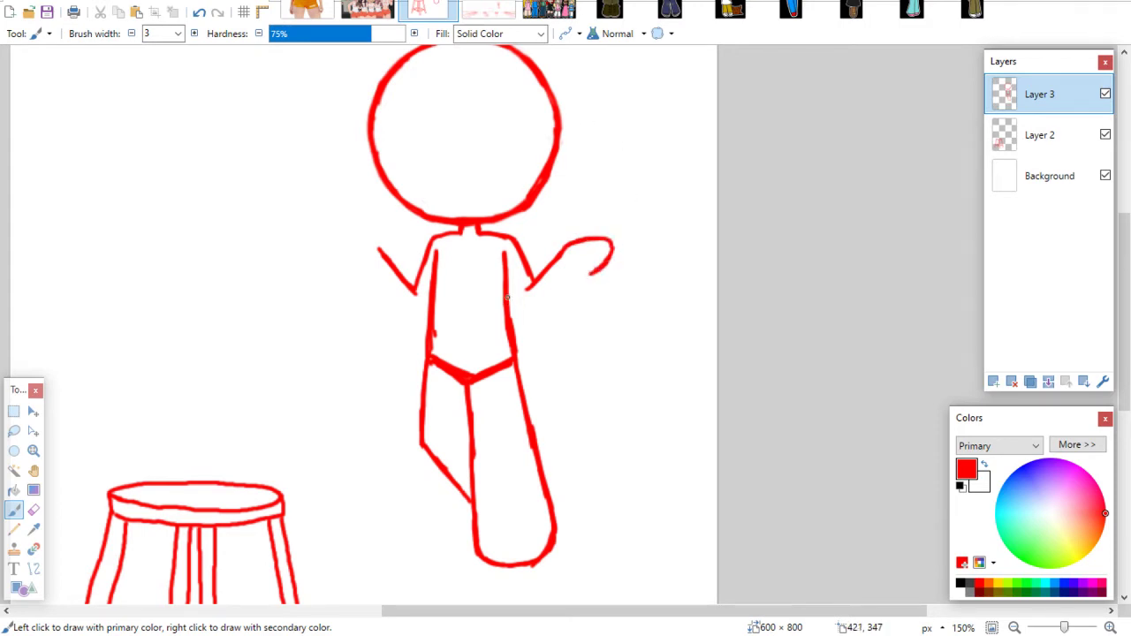
mouse_move(506, 297)
mouse_down()
mouse_move(536, 323)
mouse_move(523, 321)
mouse_move(553, 315)
mouse_move(541, 323)
mouse_move(578, 287)
mouse_up()
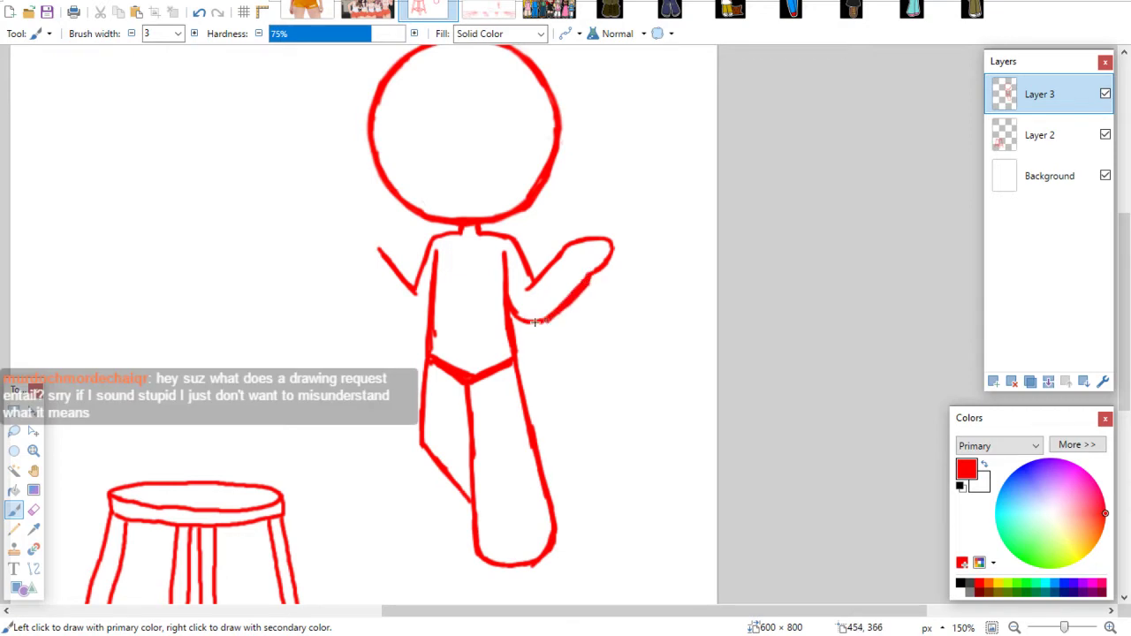
Lasso the right hand, move it slightly inward and down to shorten the forearm, and deselect it
click(33, 509)
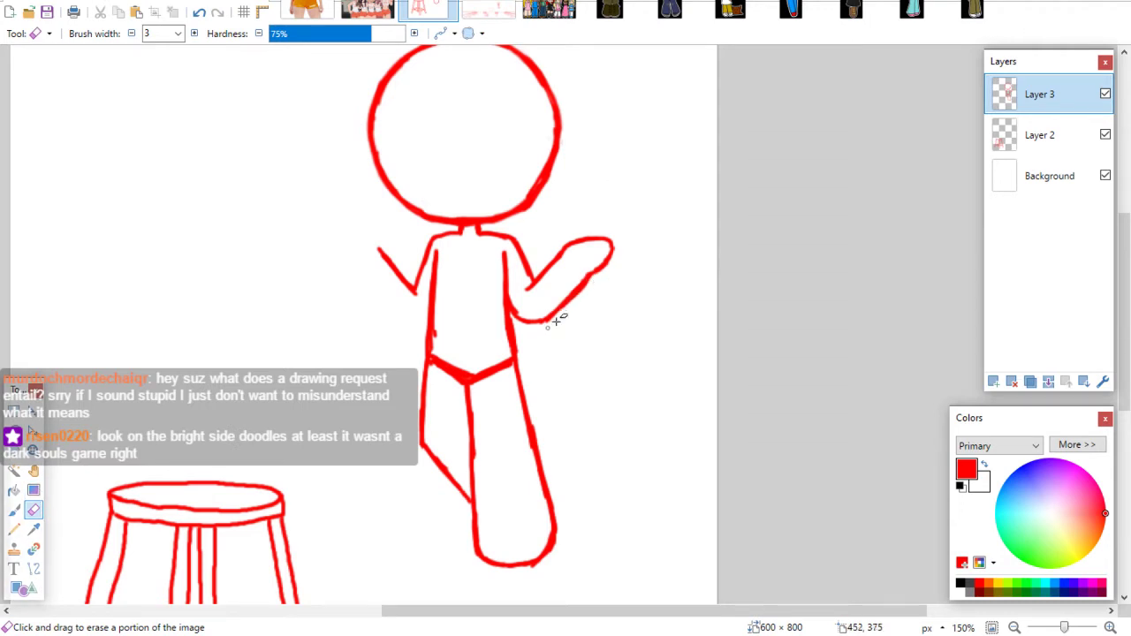
key(s)
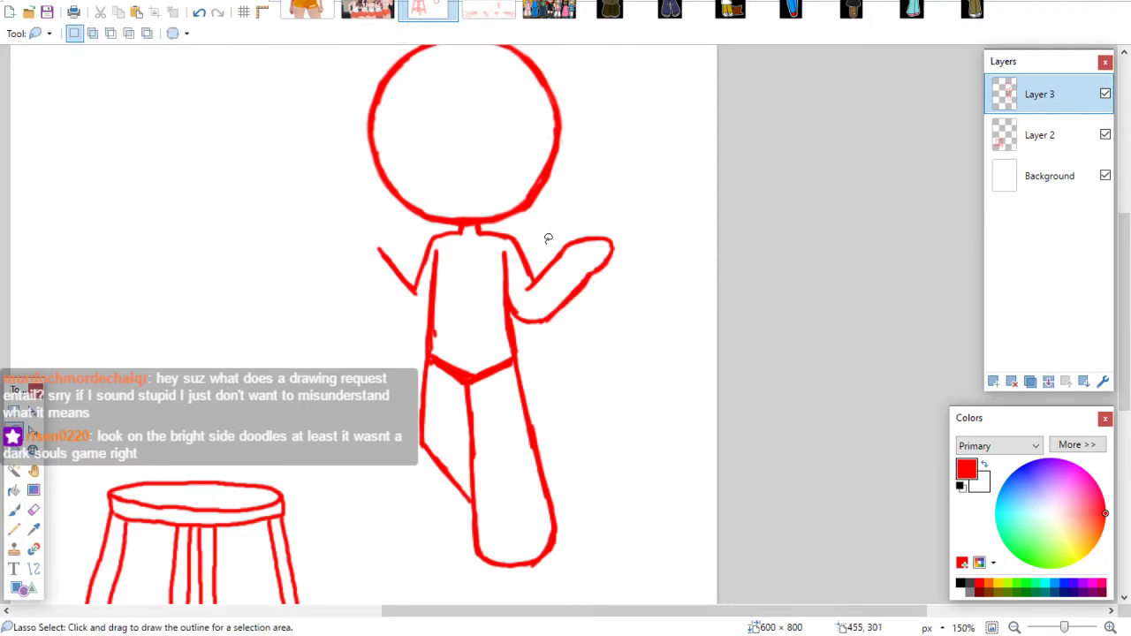
mouse_move(548, 239)
mouse_down()
mouse_move(581, 296)
mouse_move(594, 260)
mouse_up()
click(34, 410)
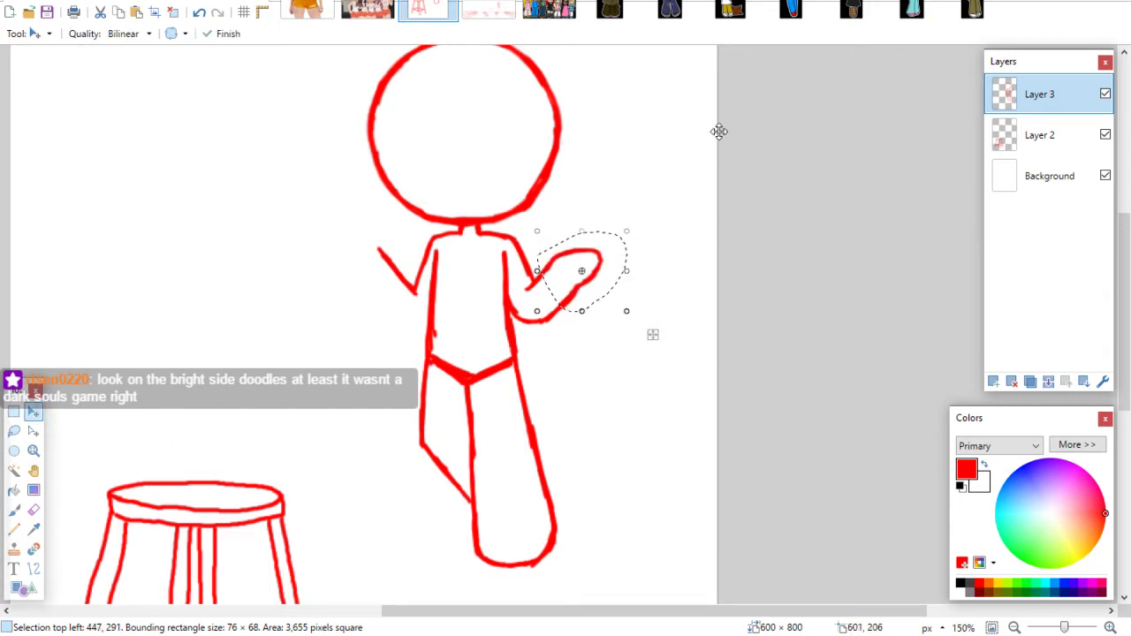
click(13, 411)
Draw the matching rounded hand on the left arm and close the forearm's underside to the torso with the Paintbrush
click(14, 510)
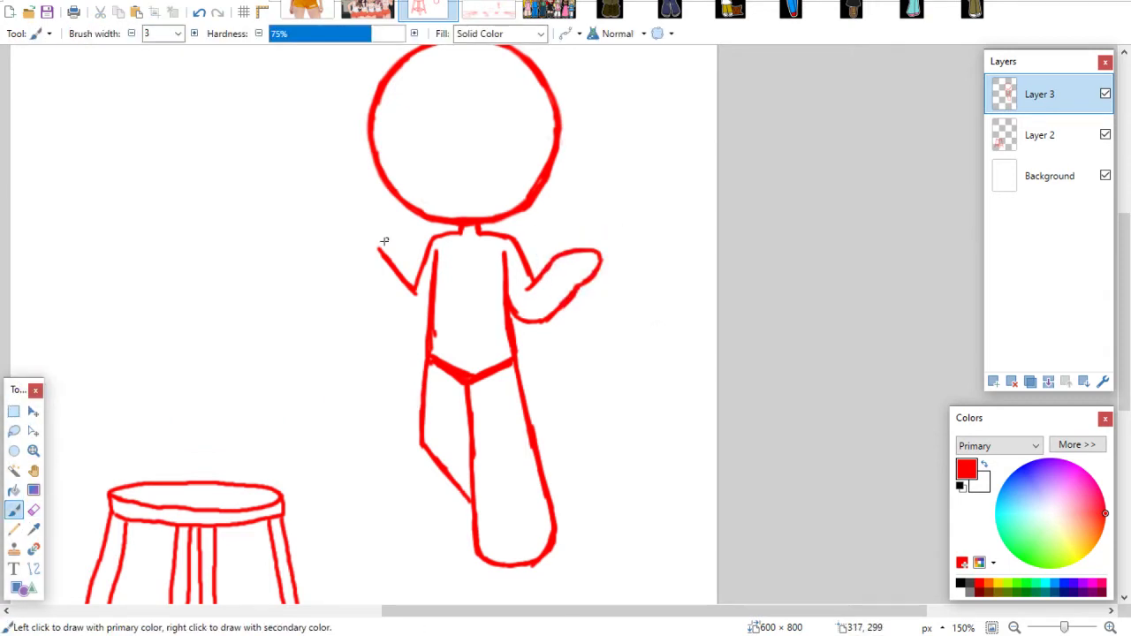
drag(378, 249, 350, 252)
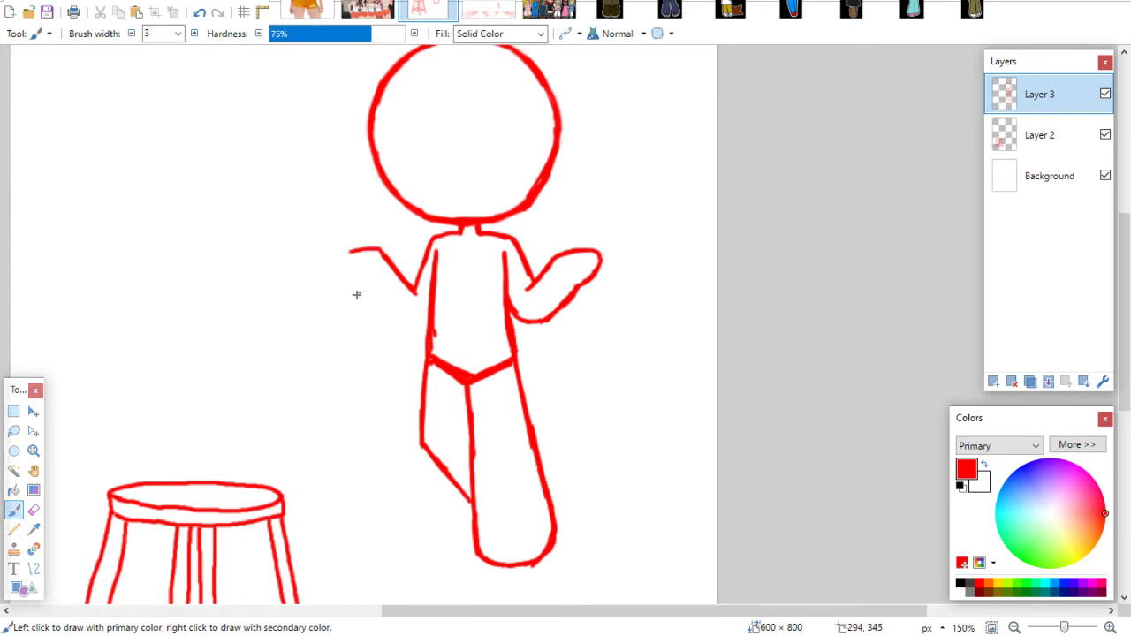
key(ctrl+z)
mouse_move(381, 251)
mouse_down()
mouse_move(346, 244)
mouse_move(377, 244)
mouse_move(334, 246)
mouse_move(382, 306)
mouse_move(431, 316)
mouse_up()
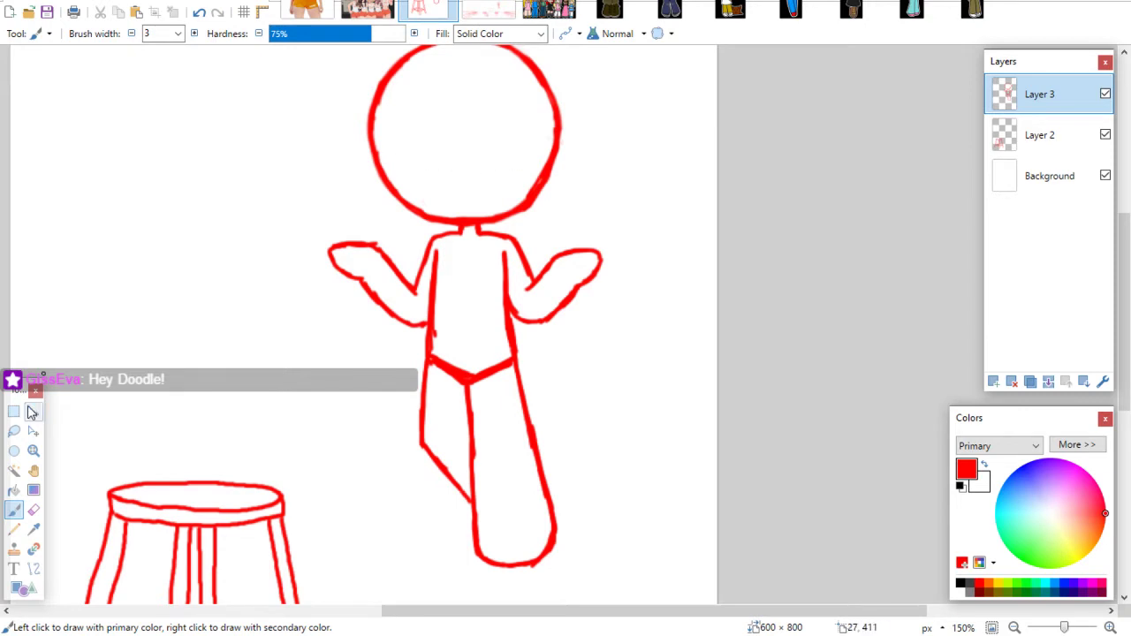
Lasso the left hand, shift it slightly right and down toward the elbow, deselect it and return to the Paintbrush
click(14, 411)
click(15, 430)
mouse_move(352, 299)
mouse_down()
mouse_move(389, 274)
mouse_move(336, 313)
mouse_up()
key(m)
drag(378, 261, 389, 268)
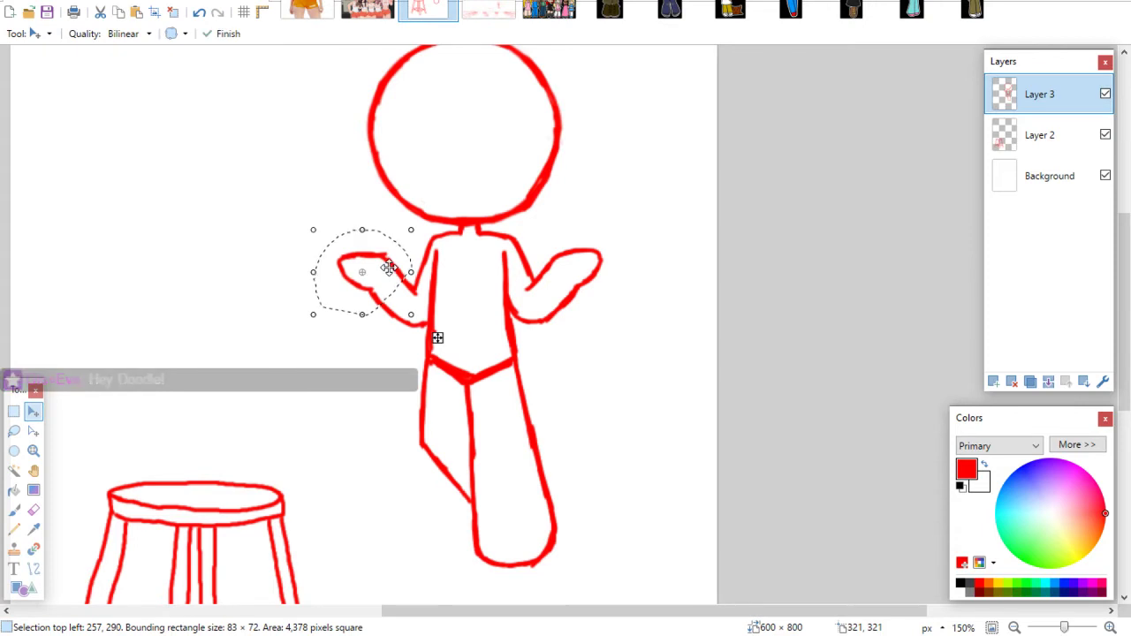
click(14, 411)
click(96, 434)
click(14, 509)
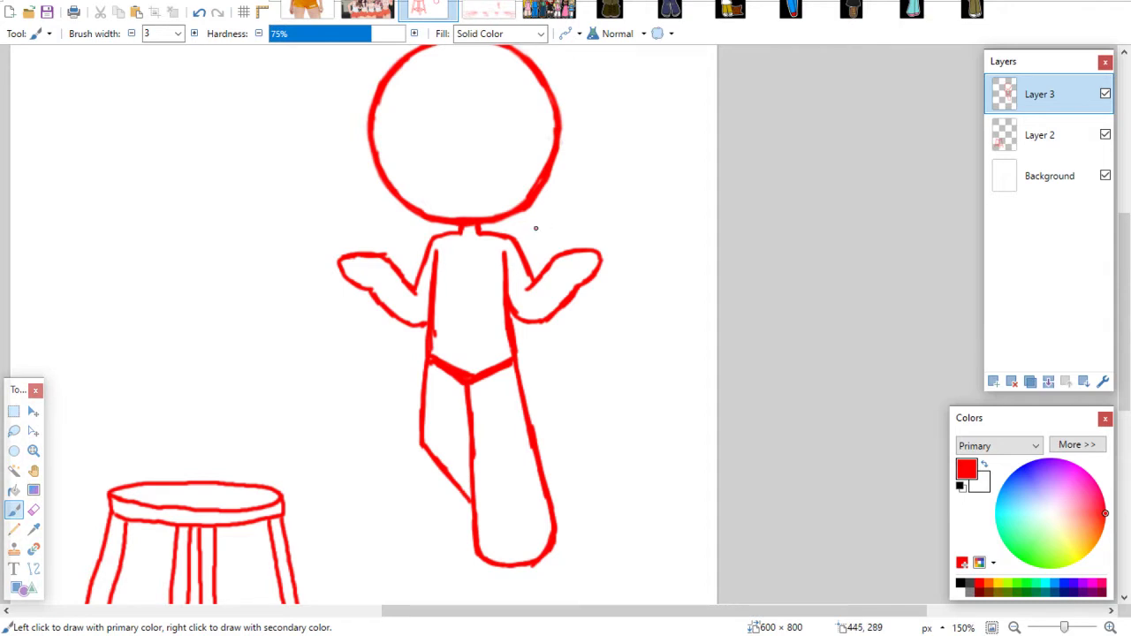
mouse_move(534, 228)
mouse_down()
mouse_move(617, 223)
mouse_move(652, 250)
mouse_move(588, 263)
mouse_move(507, 253)
mouse_move(519, 234)
mouse_move(630, 238)
mouse_up()
key(ctrl+z)
mouse_move(533, 229)
mouse_down()
mouse_move(645, 236)
mouse_move(514, 261)
mouse_move(540, 228)
mouse_move(631, 223)
mouse_move(610, 235)
mouse_up()
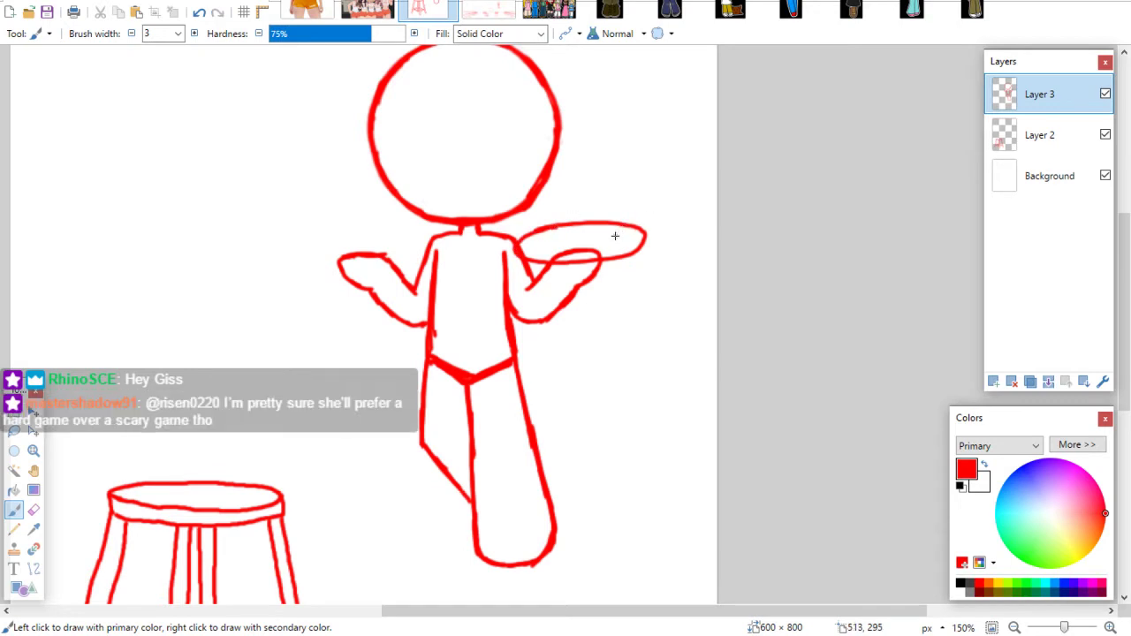
key(ctrl+z)
Add a new layer, draw a flat oval tray on it over the right hand, and shift the tray slightly right and down
click(994, 380)
mouse_move(525, 229)
mouse_down()
mouse_move(593, 221)
mouse_move(647, 242)
mouse_move(547, 252)
mouse_move(602, 227)
mouse_move(624, 241)
mouse_move(561, 256)
mouse_move(526, 228)
mouse_up()
key(ctrl+z)
key(m)
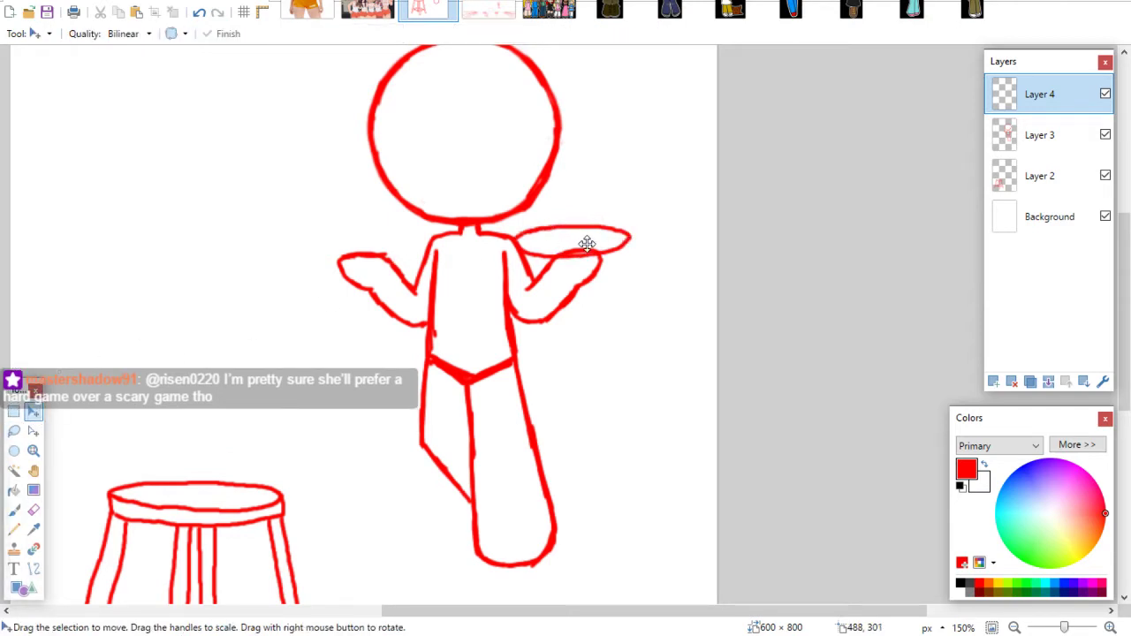
drag(590, 248, 606, 257)
key(s)
key(ctrl+d)
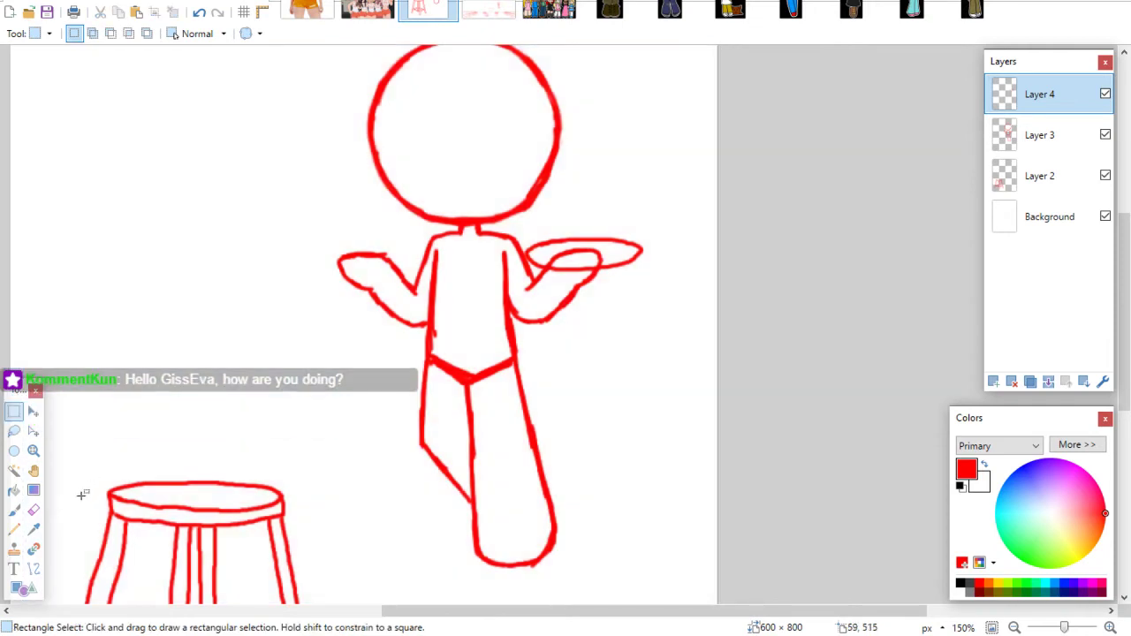
click(14, 510)
mouse_move(323, 245)
mouse_down()
mouse_move(365, 236)
mouse_move(413, 252)
mouse_up()
mouse_move(333, 267)
mouse_down()
mouse_move(392, 276)
mouse_move(293, 276)
mouse_up()
key(ctrl+z)
key(ctrl+z)
key(ctrl+z)
Copy the oval tray, paste it onto the same layer, place the copy over the left hand and deselect it
key(s)
drag(510, 290, 659, 219)
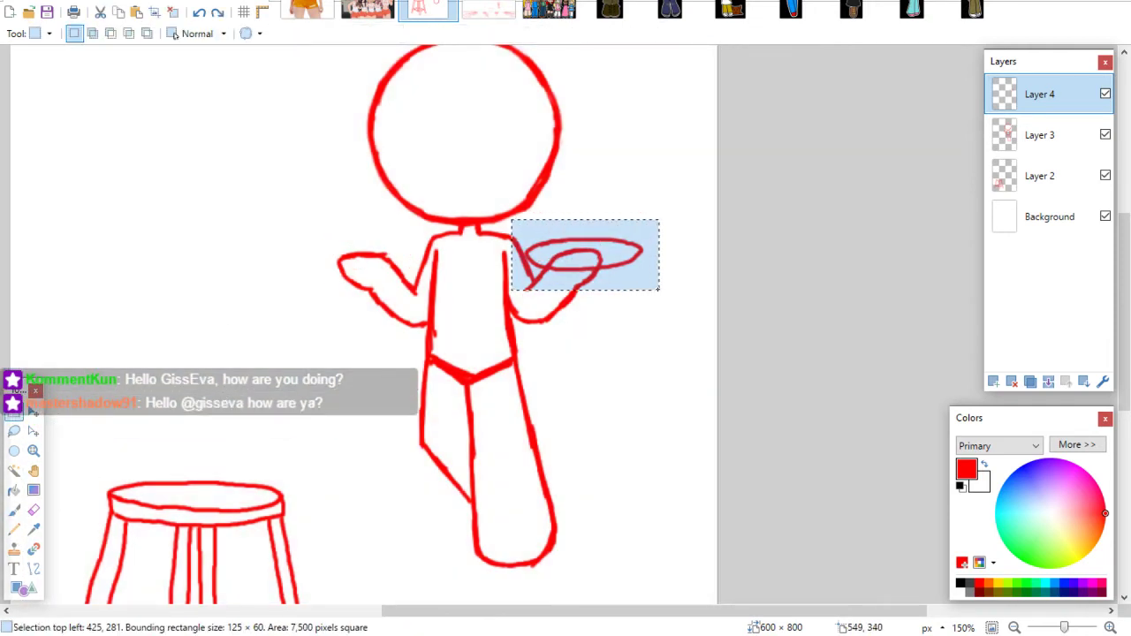
key(ctrl+c)
key(ctrl+v)
drag(621, 253, 397, 266)
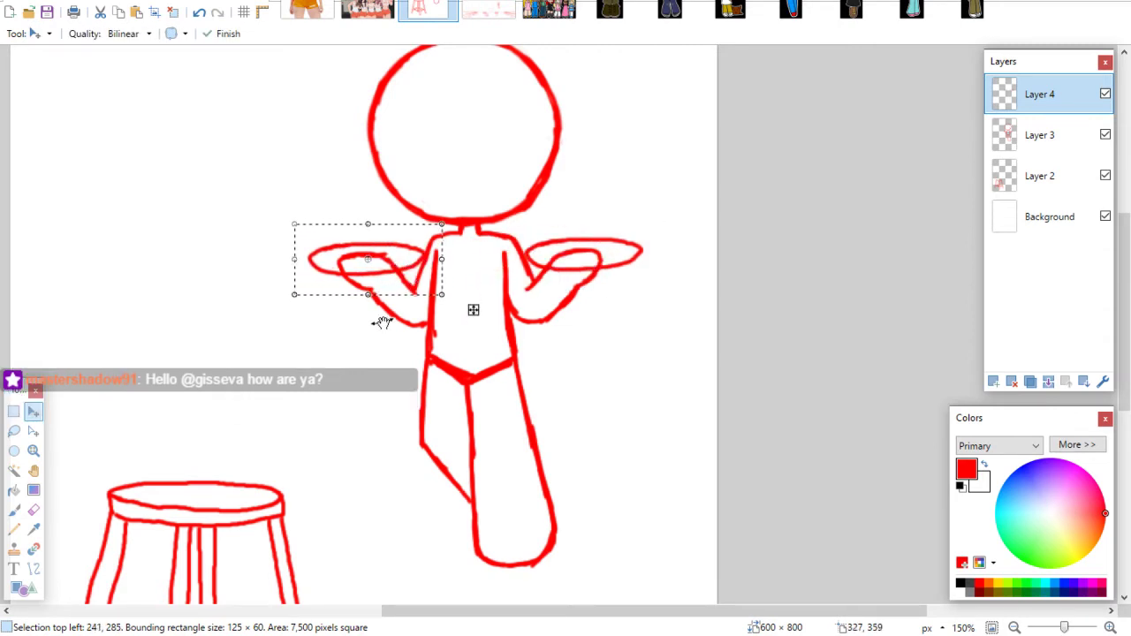
click(15, 410)
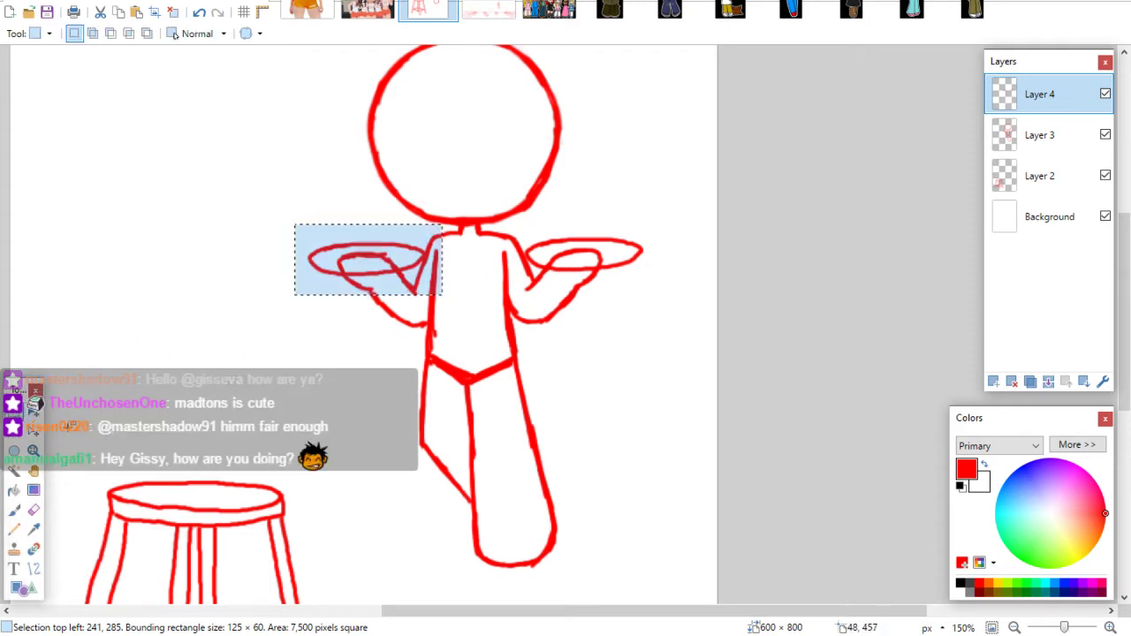
click(66, 448)
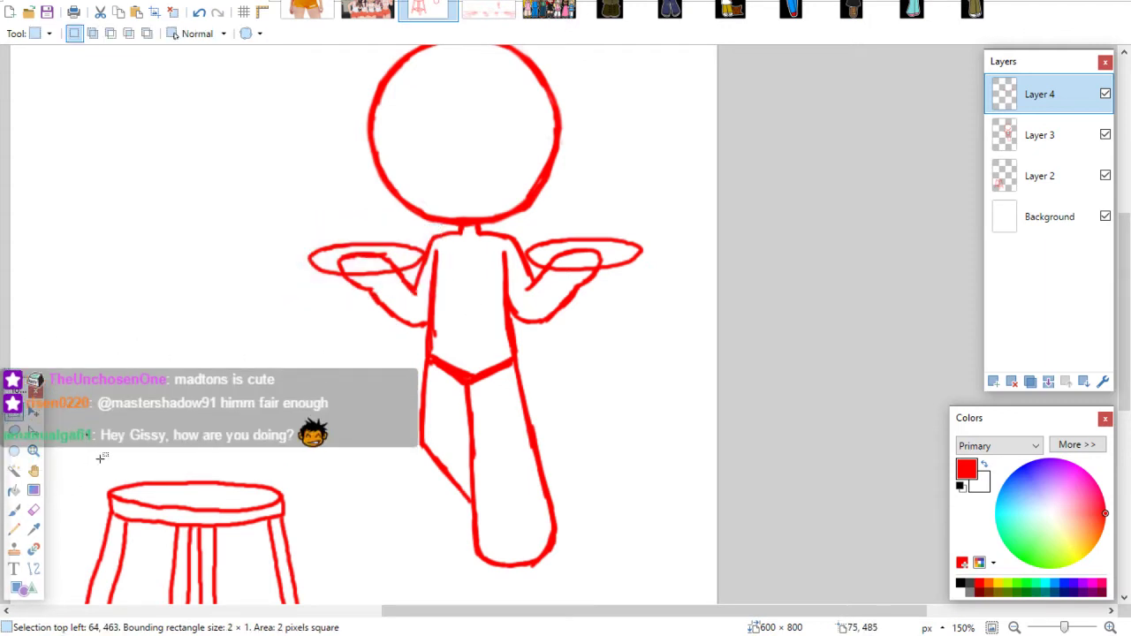
Erase the hand outlines showing through both trays on Layer 3, and merge the tray layer down into it
click(33, 510)
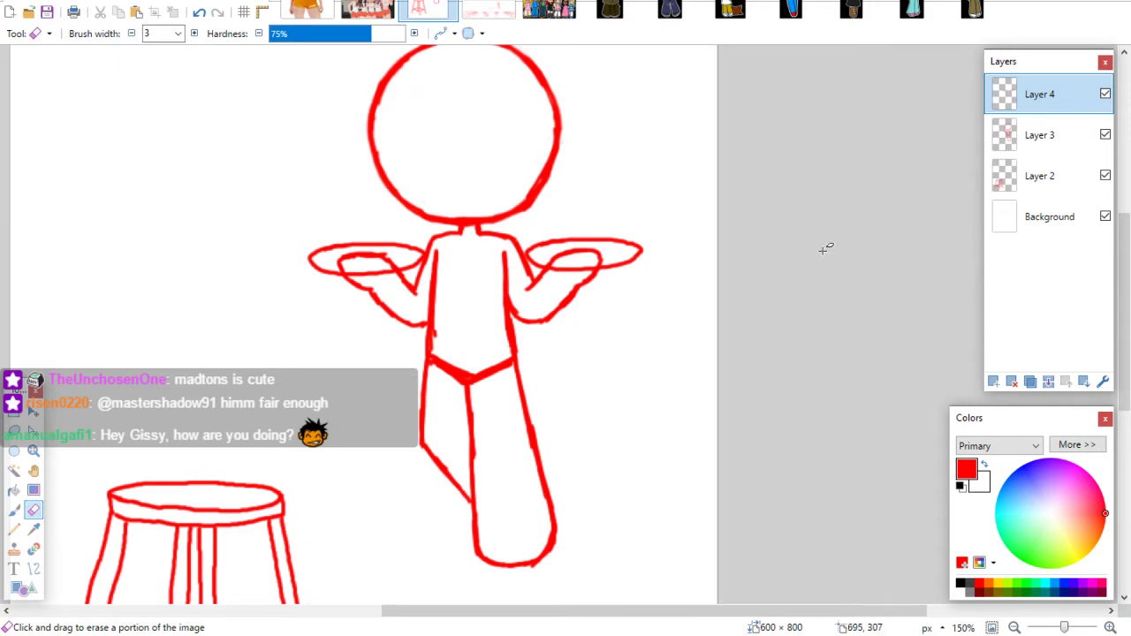
click(1009, 146)
drag(530, 258, 599, 262)
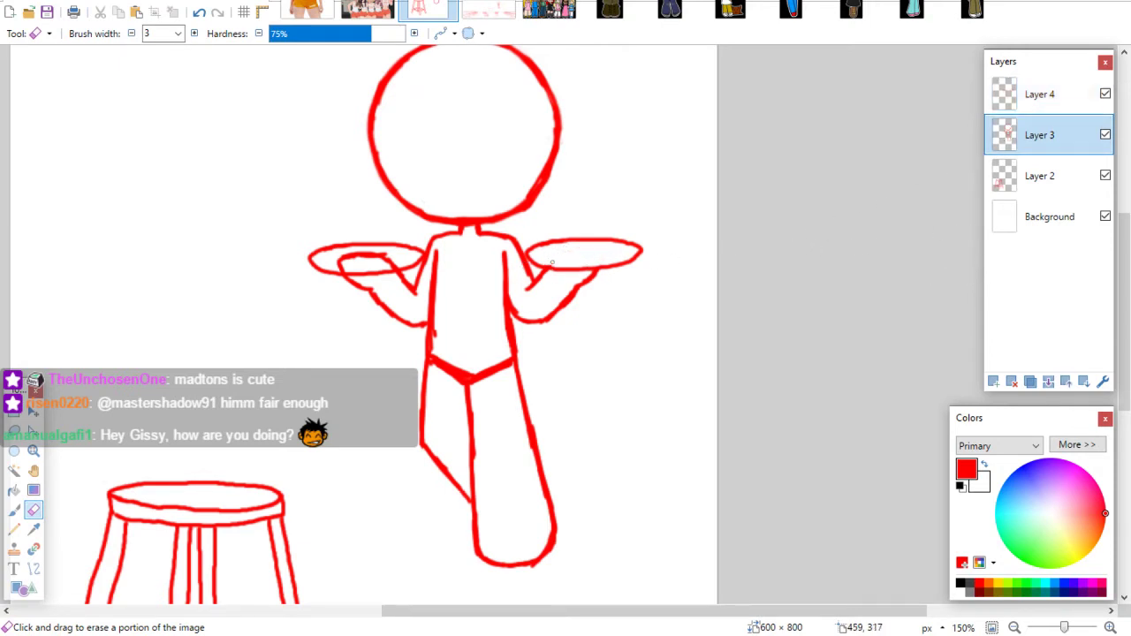
mouse_move(341, 261)
mouse_down()
mouse_move(411, 258)
mouse_move(380, 254)
mouse_move(389, 261)
mouse_up()
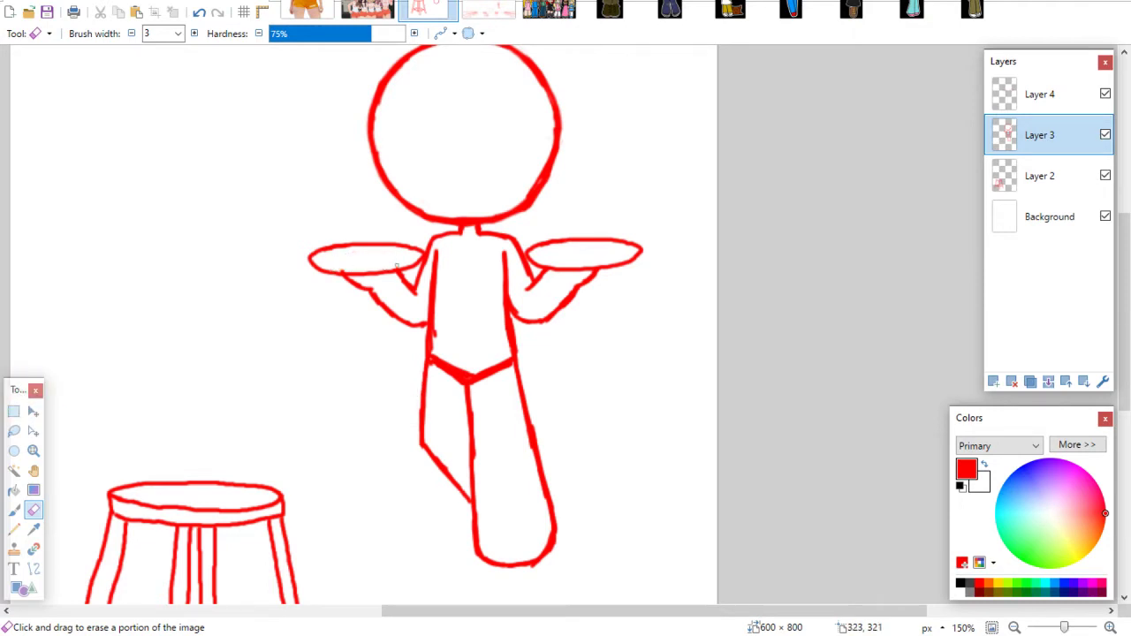
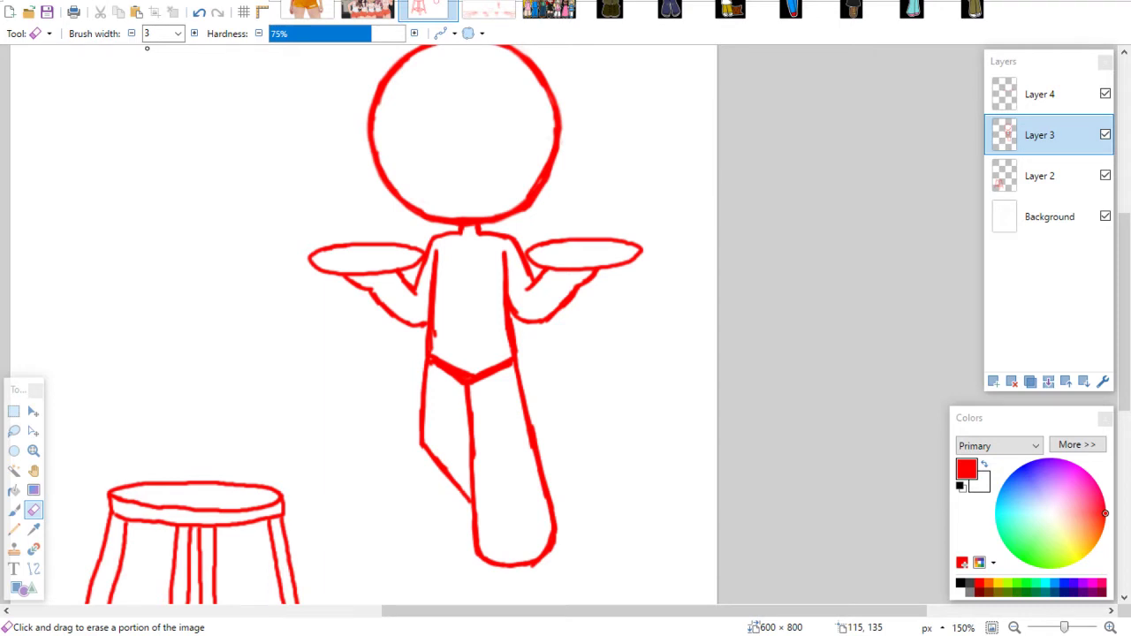
click(1030, 97)
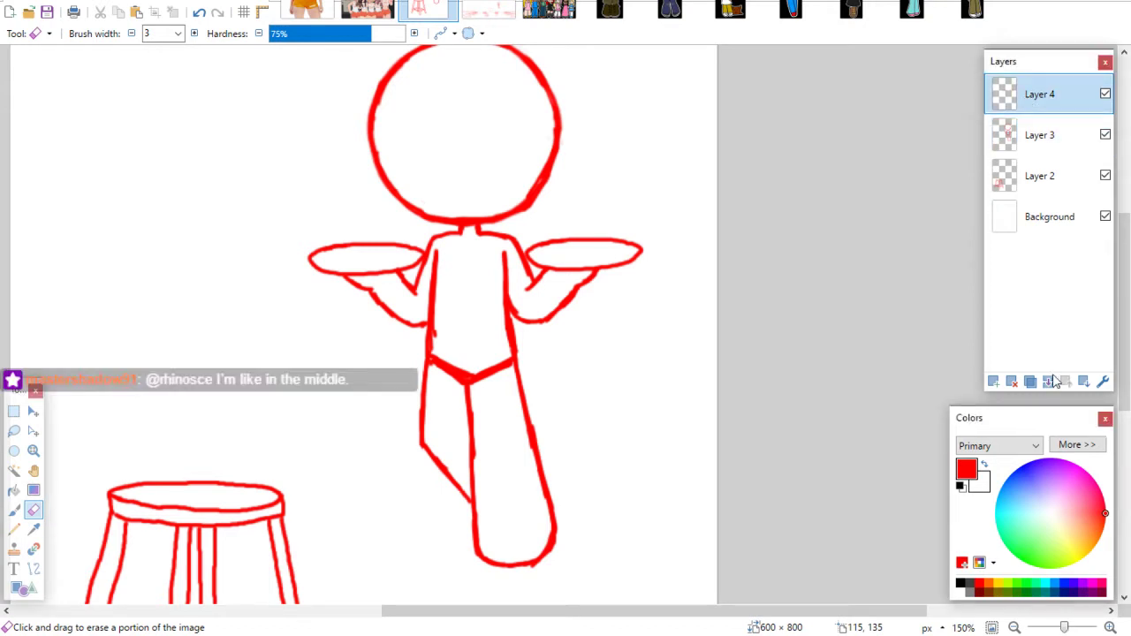
click(1048, 381)
Add a new layer and draw three overlapping rounded food pieces in red on the left tray with the Paintbrush
click(33, 451)
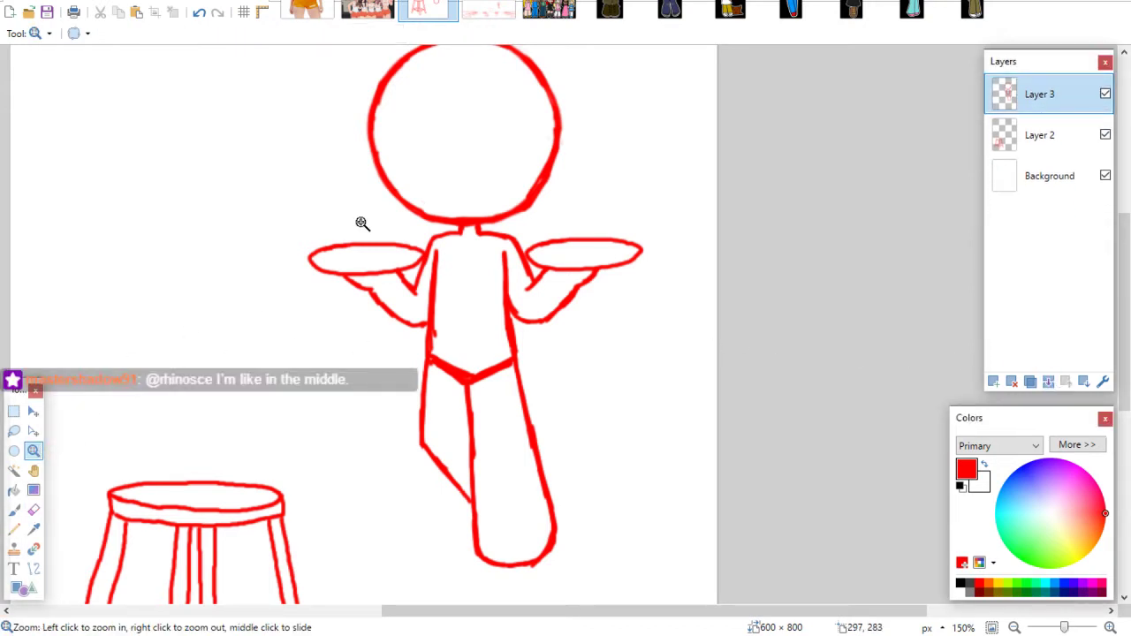
click(364, 221)
click(15, 509)
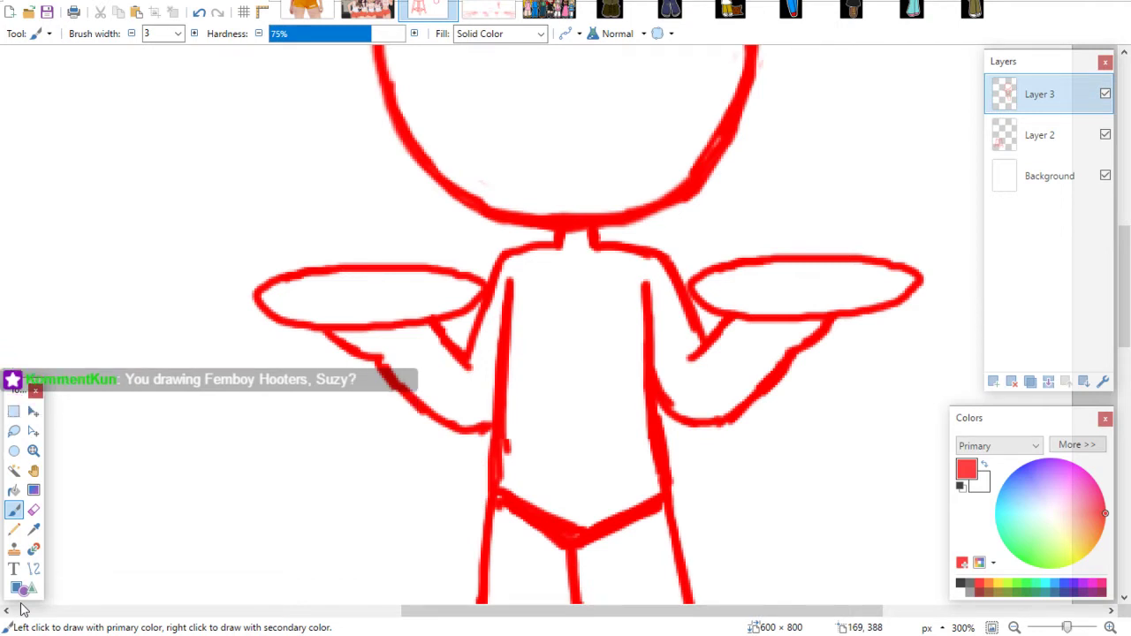
click(994, 381)
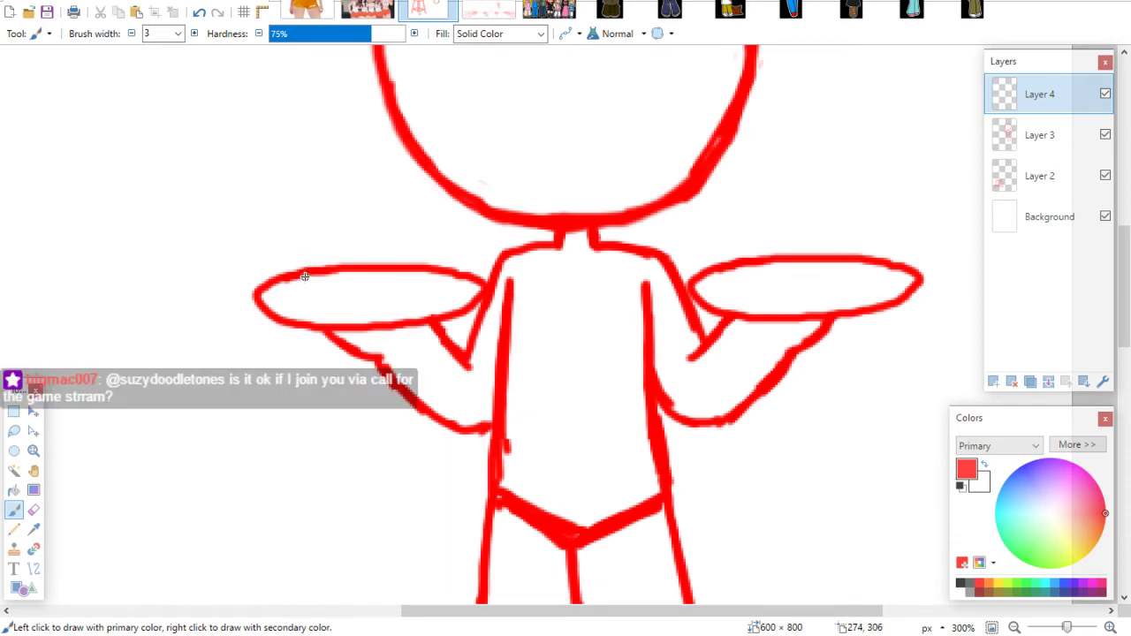
mouse_move(314, 255)
mouse_down()
mouse_move(285, 276)
mouse_move(329, 298)
mouse_up()
mouse_move(313, 255)
mouse_down()
mouse_move(359, 284)
mouse_move(325, 300)
mouse_up()
mouse_move(340, 262)
mouse_down()
mouse_move(376, 250)
mouse_move(389, 284)
mouse_move(360, 291)
mouse_up()
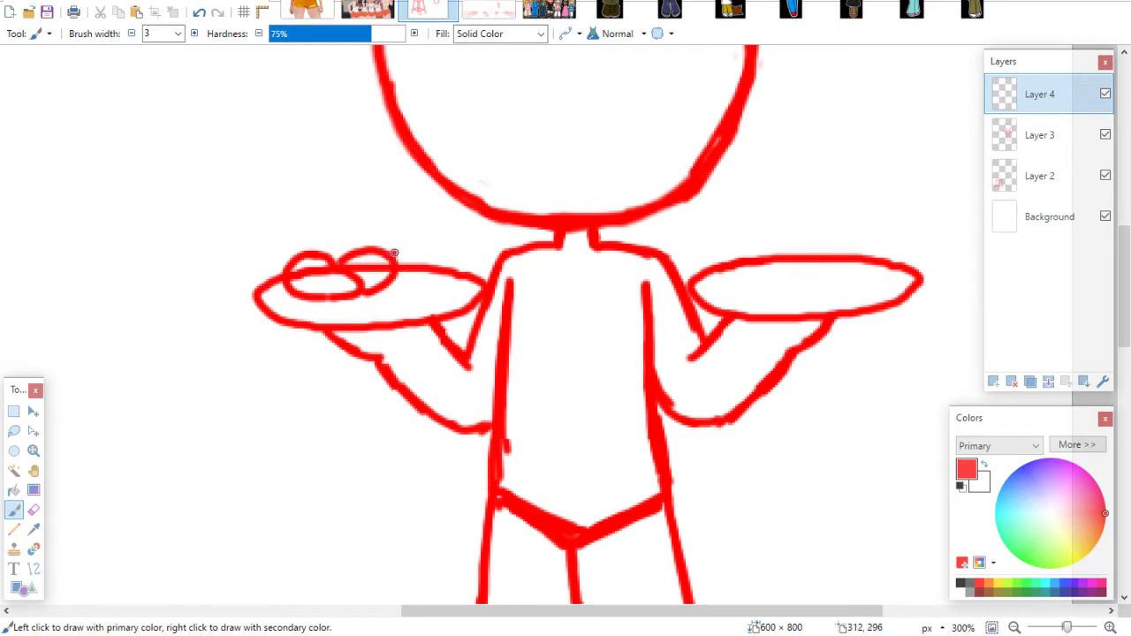
mouse_move(394, 252)
mouse_down()
mouse_move(436, 265)
mouse_move(444, 276)
mouse_move(434, 287)
mouse_move(402, 290)
mouse_move(382, 236)
mouse_move(419, 244)
mouse_up()
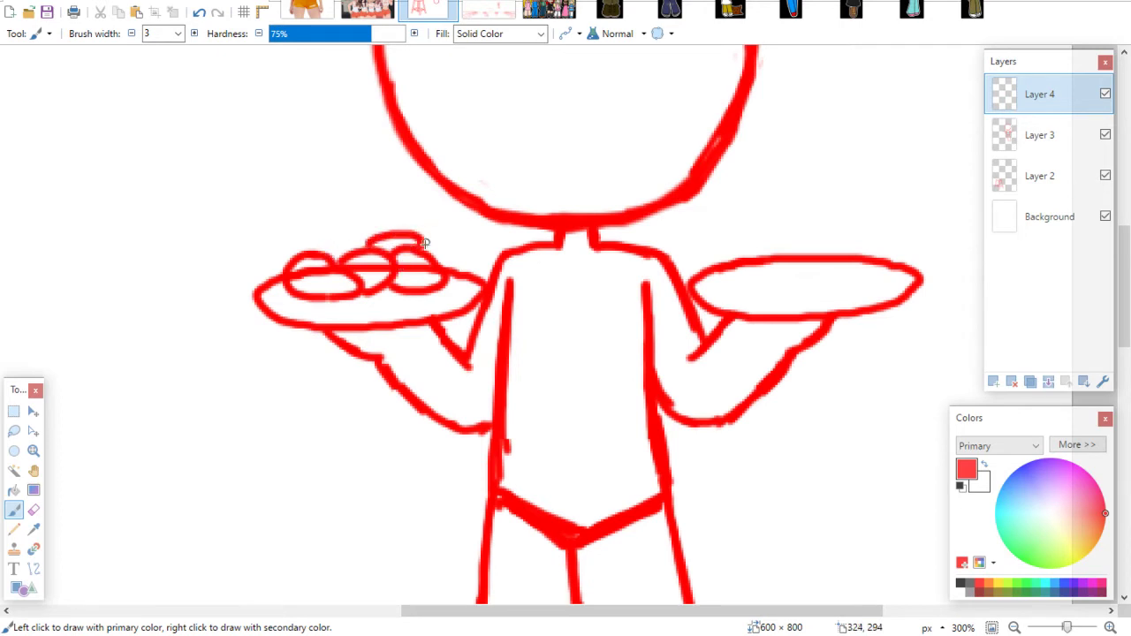
key(ctrl+z)
key(ctrl+z)
Erase the part of the left tray's rim that crosses the three food pieces on Layer 3
click(34, 510)
click(1056, 137)
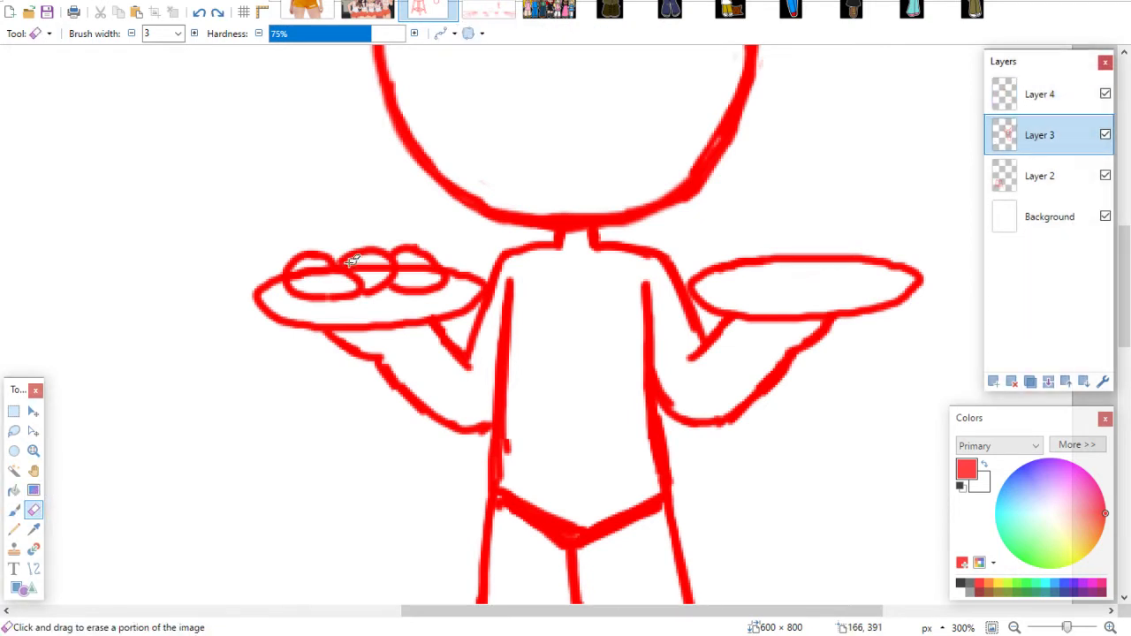
drag(298, 272, 435, 271)
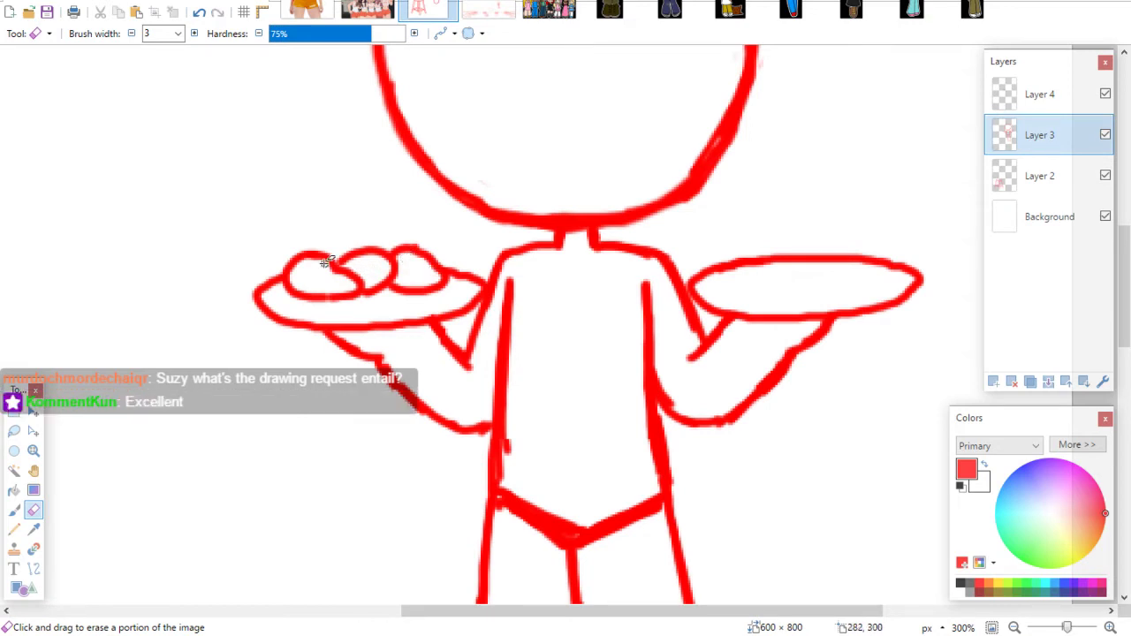
Draw a dome-topped burger shape with a flat base on the right tray and erase the tray rim crossing it
click(14, 509)
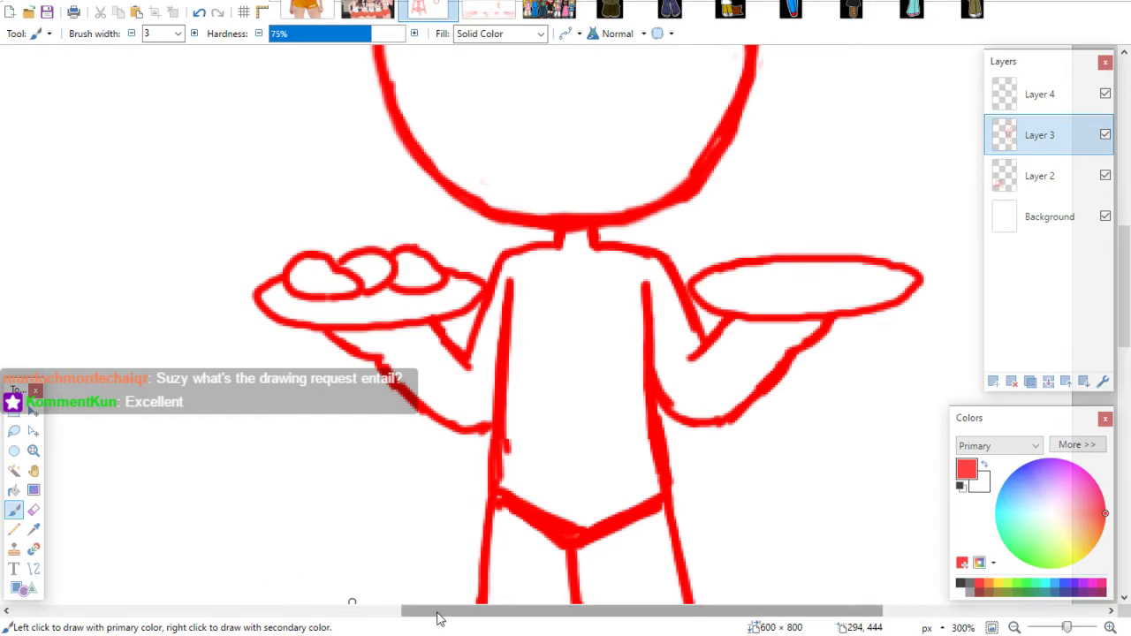
drag(437, 611, 606, 626)
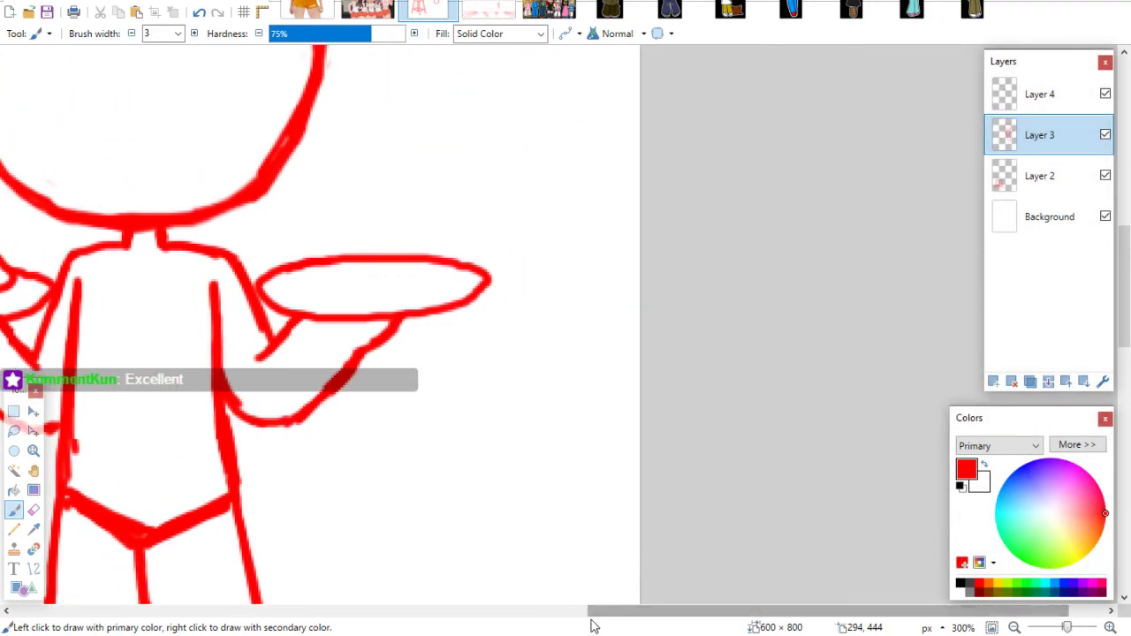
mouse_move(301, 246)
mouse_down()
mouse_move(348, 218)
mouse_move(374, 253)
mouse_up()
mouse_move(299, 249)
mouse_down()
mouse_move(298, 285)
mouse_move(316, 297)
mouse_move(366, 292)
mouse_up()
drag(369, 249, 371, 292)
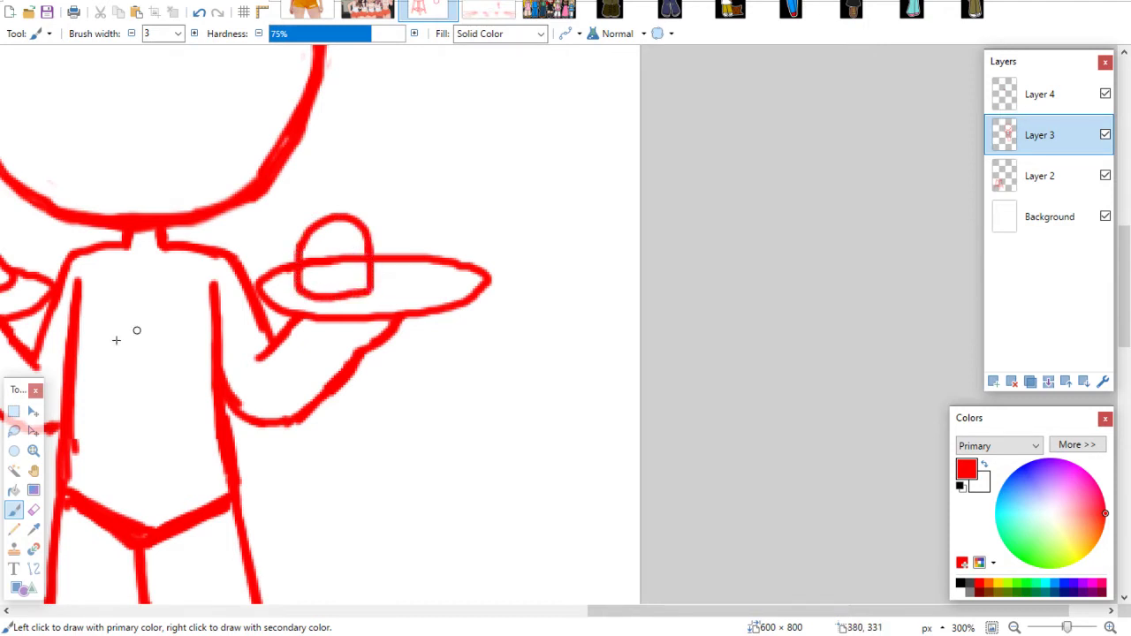
click(33, 509)
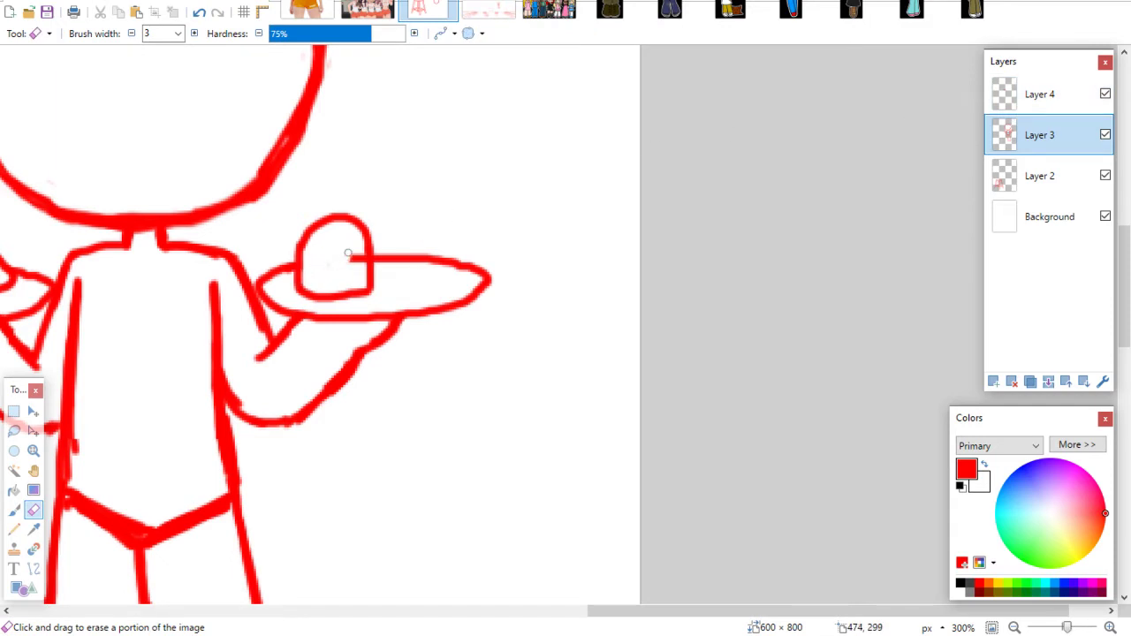
Draw curved filling lines across the burger and scatter short dashes on the tray beside it
click(14, 510)
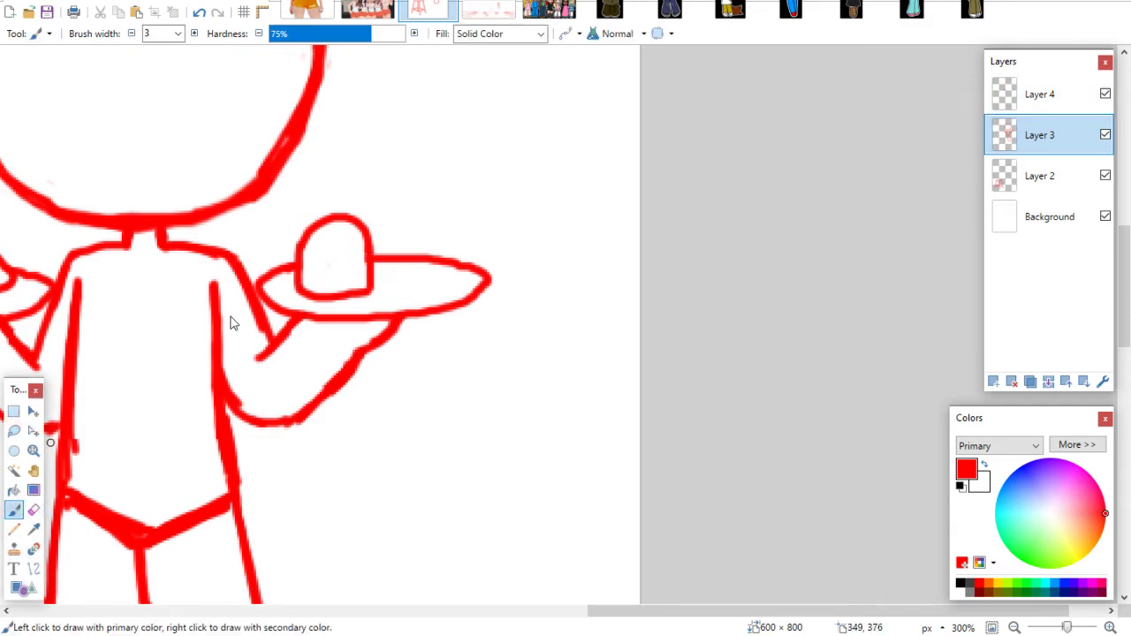
mouse_move(300, 255)
mouse_down()
mouse_move(366, 255)
mouse_move(320, 285)
mouse_move(381, 278)
mouse_move(400, 265)
mouse_move(406, 282)
mouse_move(415, 270)
mouse_move(440, 281)
mouse_move(419, 298)
mouse_up()
drag(432, 295, 442, 299)
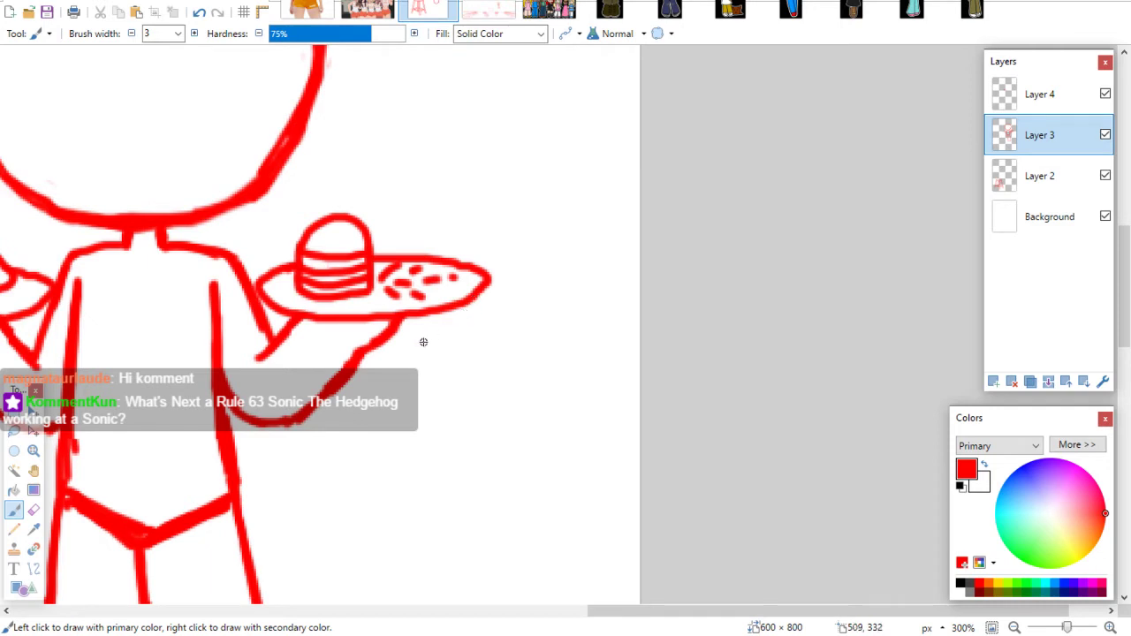
Draw a scooped neckline below the neck and extend both torso side lines up to the shoulders
drag(592, 611, 500, 628)
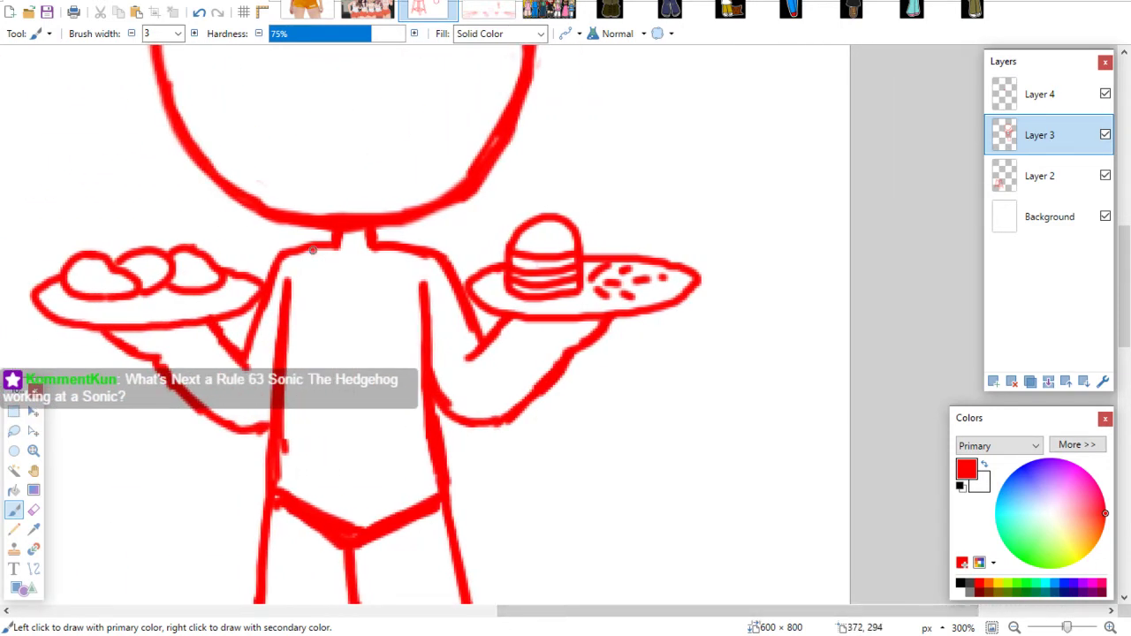
mouse_move(312, 251)
mouse_down()
mouse_move(336, 284)
mouse_move(397, 246)
mouse_move(284, 292)
mouse_up()
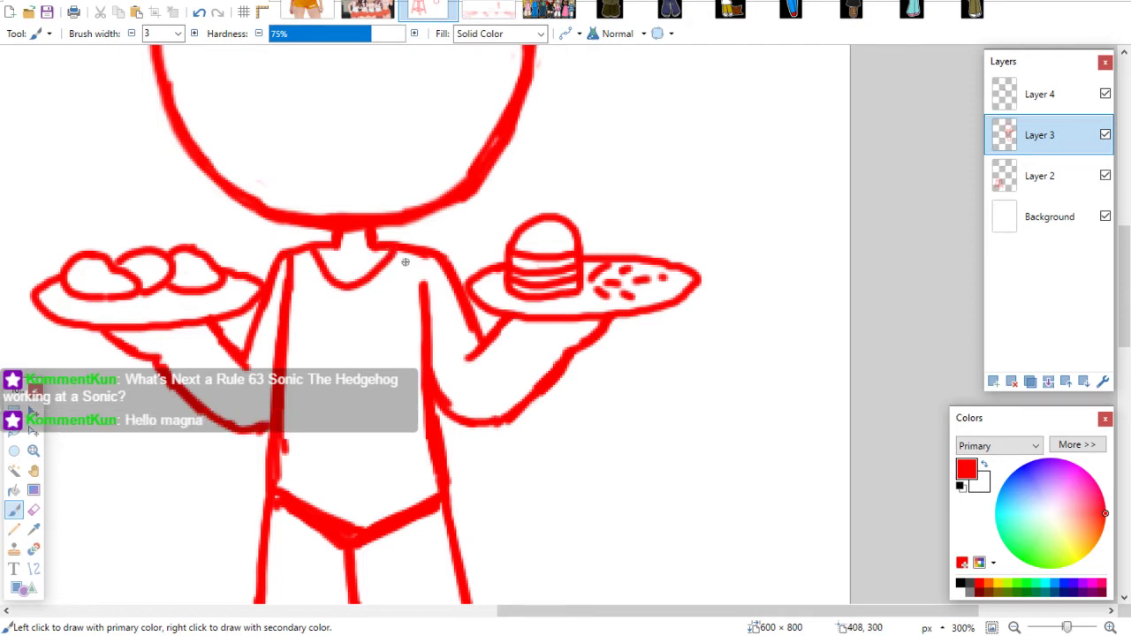
drag(427, 253, 422, 287)
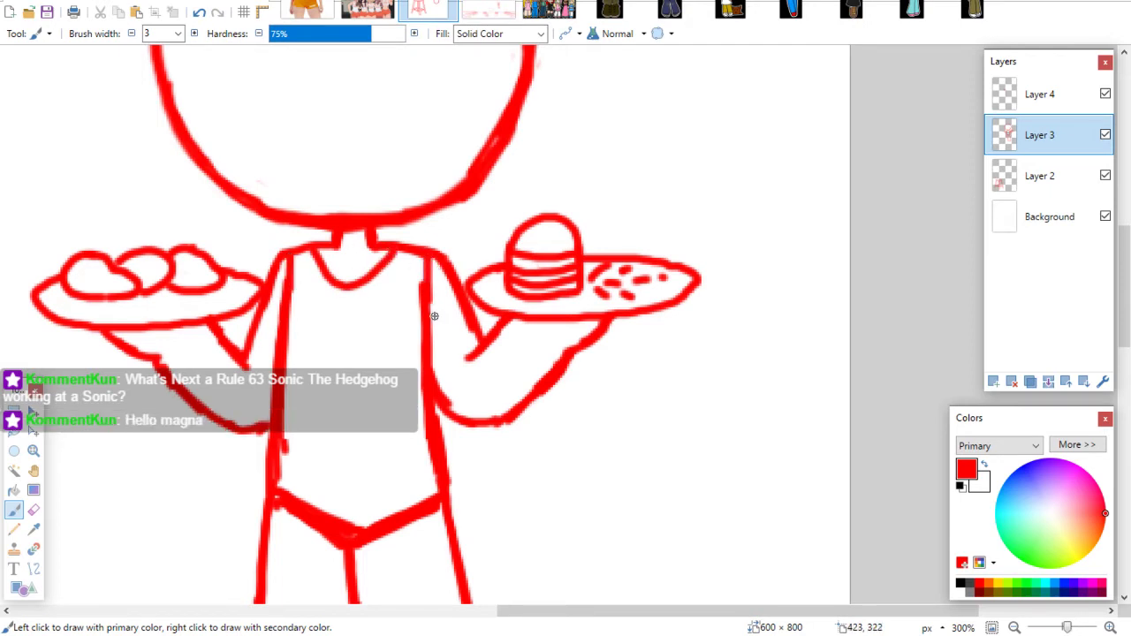
Erase the V-shaped line across the hips and the stray marks inside the lower torso
click(34, 510)
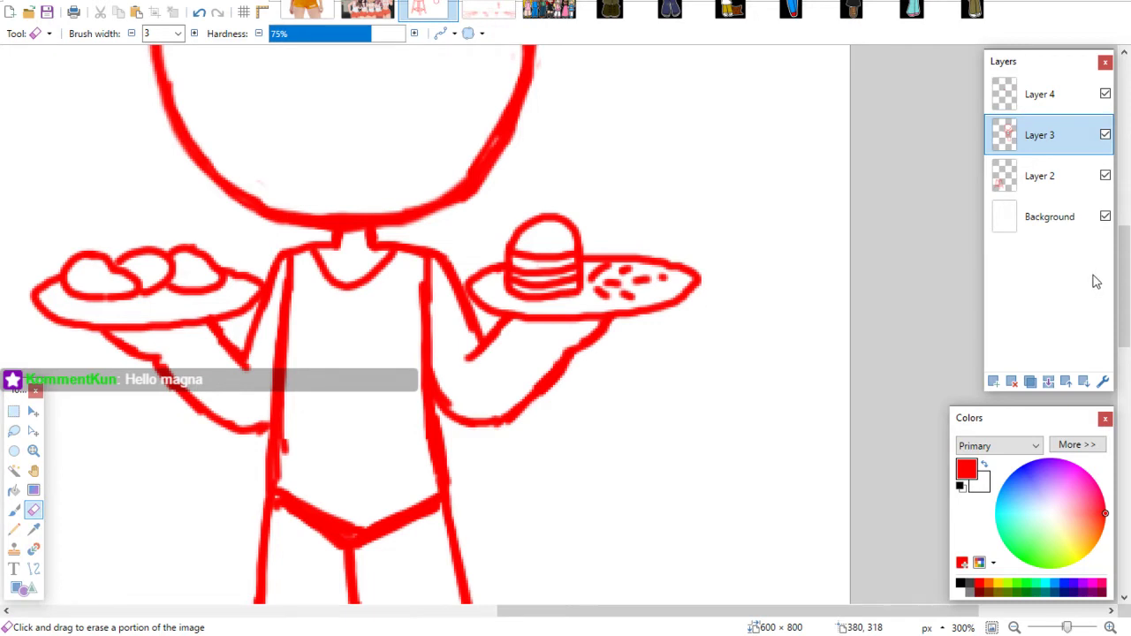
scroll(1124, 283, down, 3)
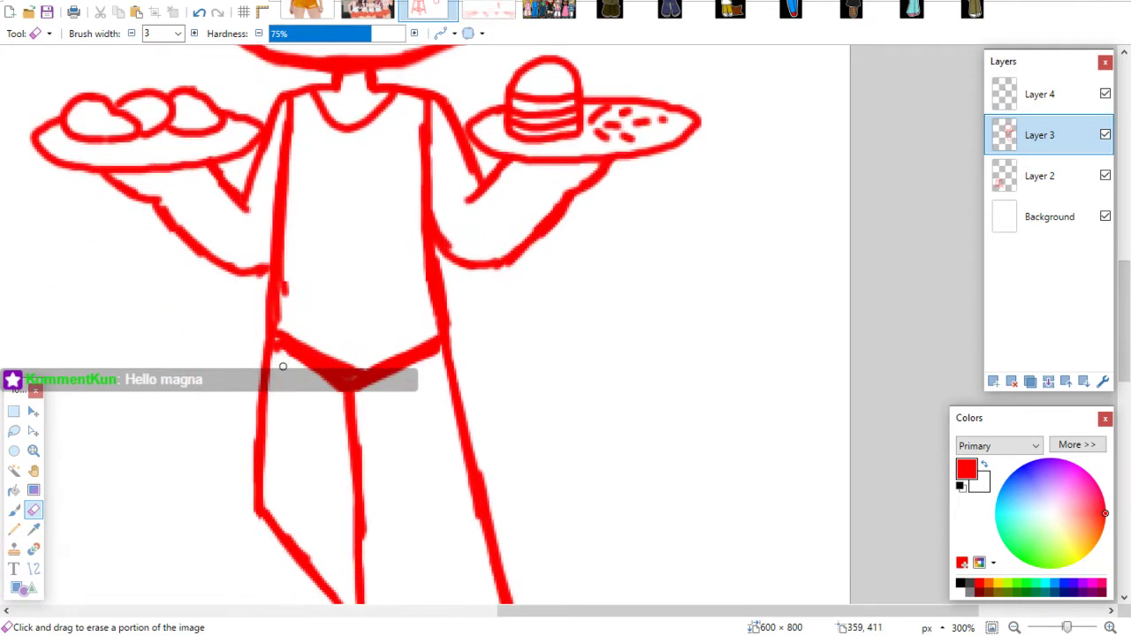
mouse_move(282, 366)
mouse_down()
mouse_move(302, 379)
mouse_move(302, 347)
mouse_move(323, 335)
mouse_move(337, 392)
mouse_move(307, 333)
mouse_move(313, 367)
mouse_move(358, 356)
mouse_move(353, 345)
mouse_move(381, 404)
mouse_move(383, 376)
mouse_move(401, 391)
mouse_move(393, 330)
mouse_move(389, 356)
mouse_move(417, 404)
mouse_move(432, 350)
mouse_move(422, 283)
mouse_move(421, 311)
mouse_up()
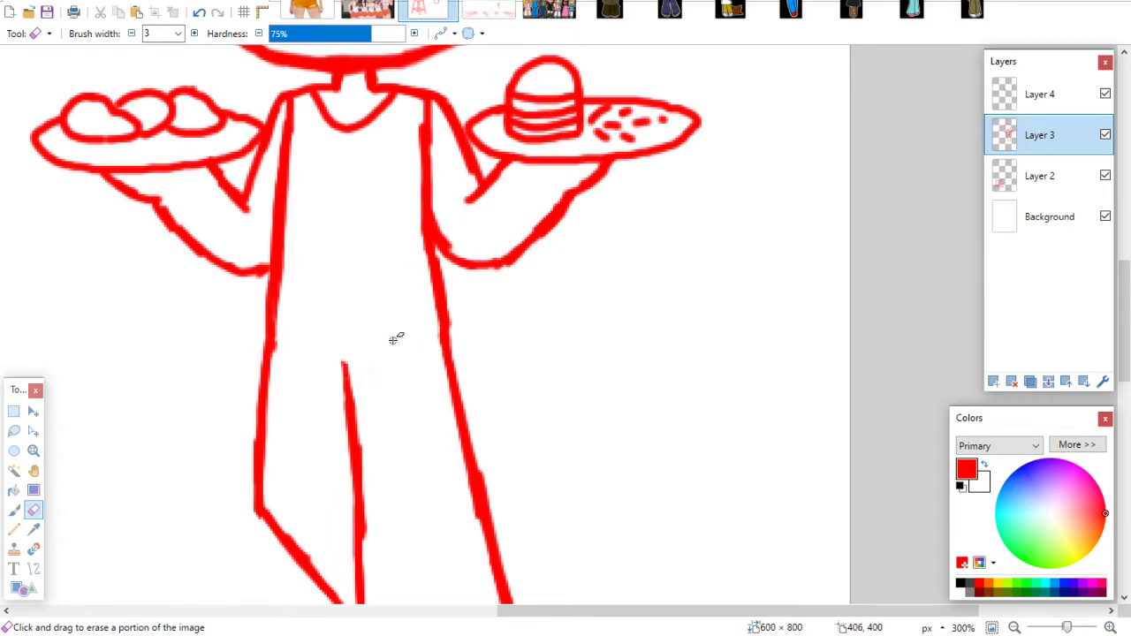
Draw a short crotch fold extending left from the top of the line between the legs
click(14, 510)
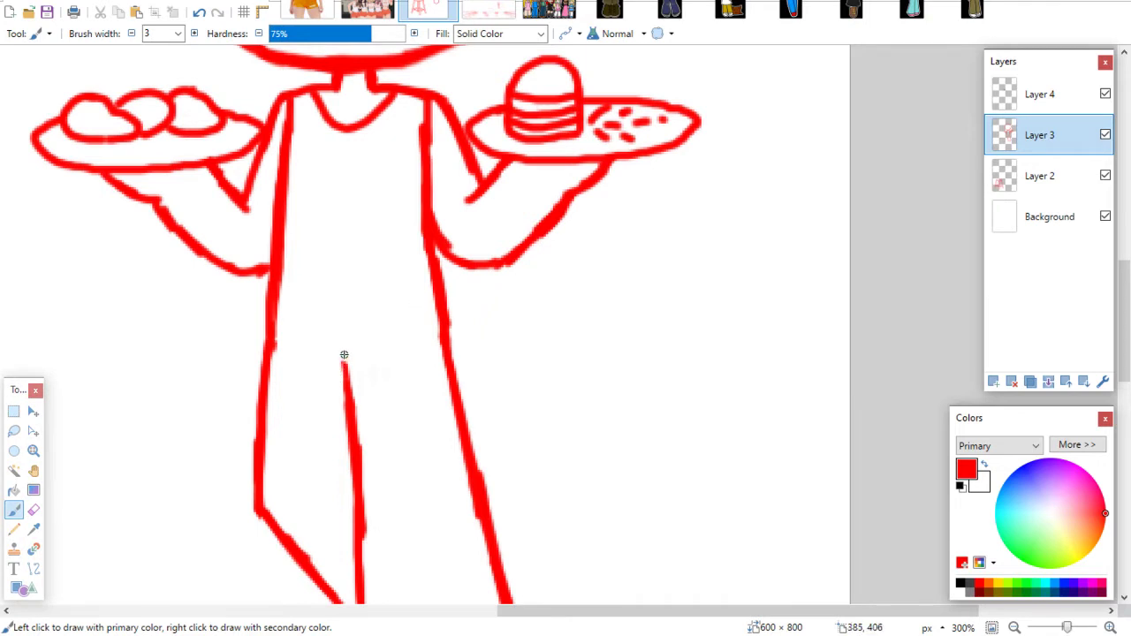
mouse_move(343, 354)
mouse_down()
mouse_move(342, 368)
mouse_move(346, 352)
mouse_up()
key(ctrl+z)
key(ctrl+z)
key(ctrl+z)
mouse_move(323, 359)
mouse_down()
mouse_move(346, 361)
mouse_move(356, 450)
mouse_up()
key(ctrl+z)
Draw a curved crop-top hem below the chest and a curved waistband across the hips, with a small navel between them
mouse_move(286, 219)
mouse_down()
mouse_move(330, 231)
mouse_move(424, 213)
mouse_up()
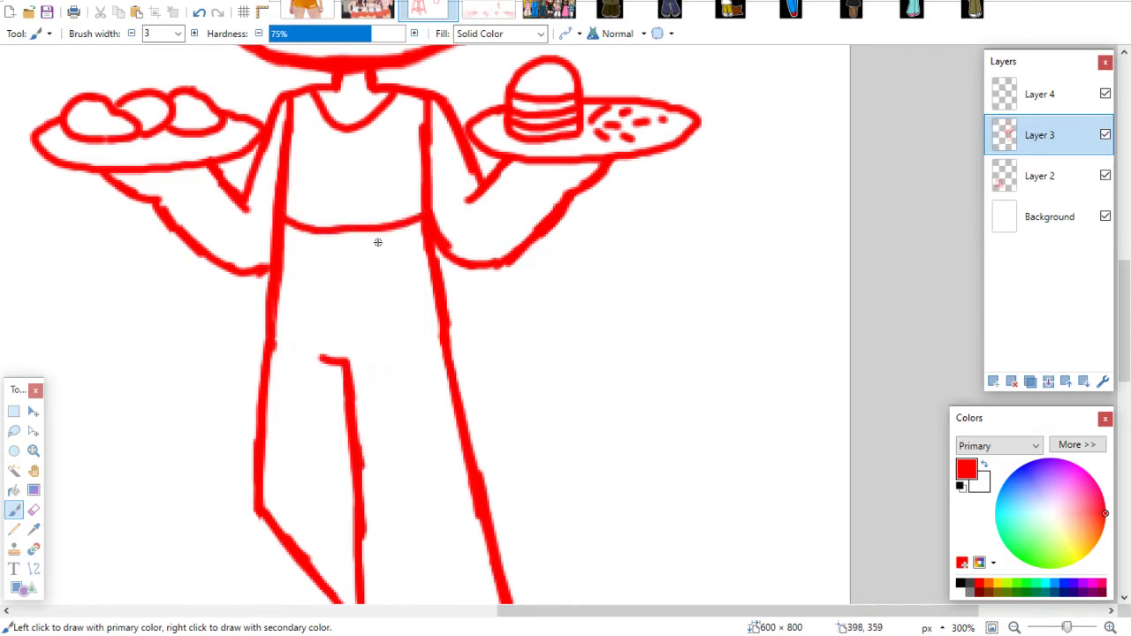
mouse_move(277, 312)
mouse_down()
mouse_move(347, 319)
mouse_move(431, 294)
mouse_up()
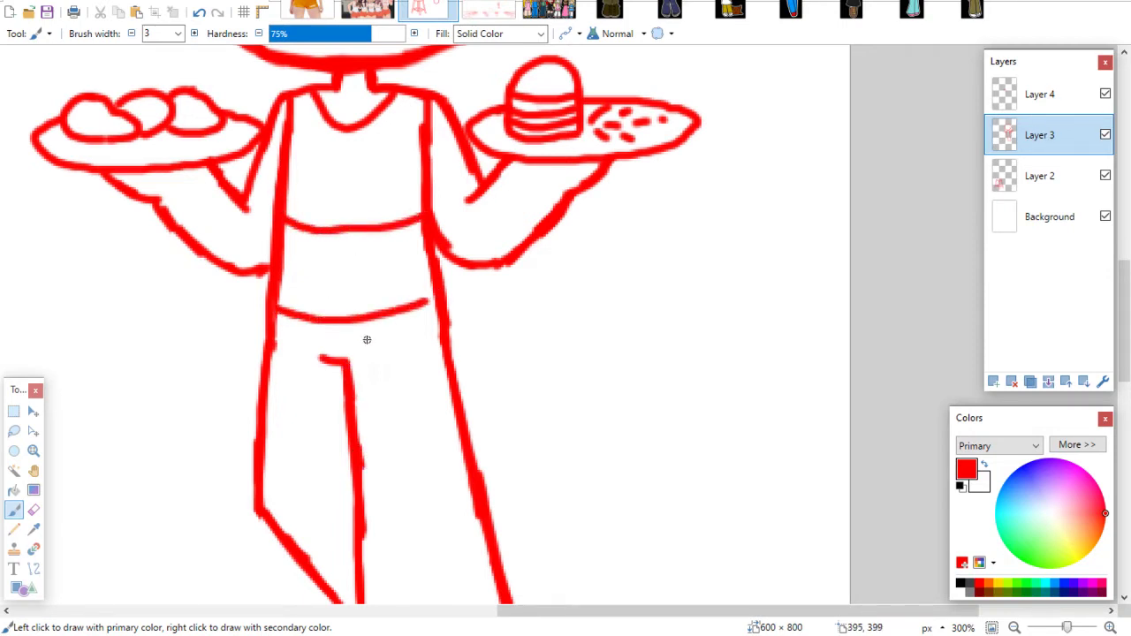
key(ctrl+z)
key(ctrl+z)
mouse_move(277, 320)
mouse_down()
mouse_move(357, 332)
mouse_move(437, 309)
mouse_up()
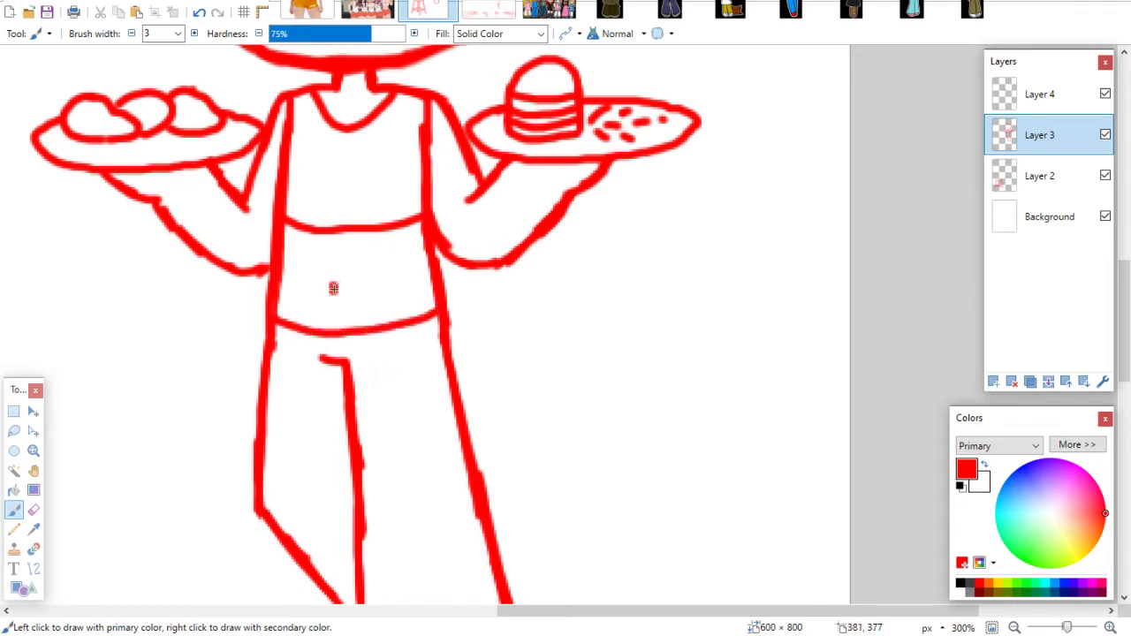
After checking the character lineup image, redraw the right side of the waist curving inward and erase the old side line
mouse_move(1118, 273)
mouse_down()
mouse_move(1119, 258)
mouse_move(1117, 285)
mouse_up()
click(547, 11)
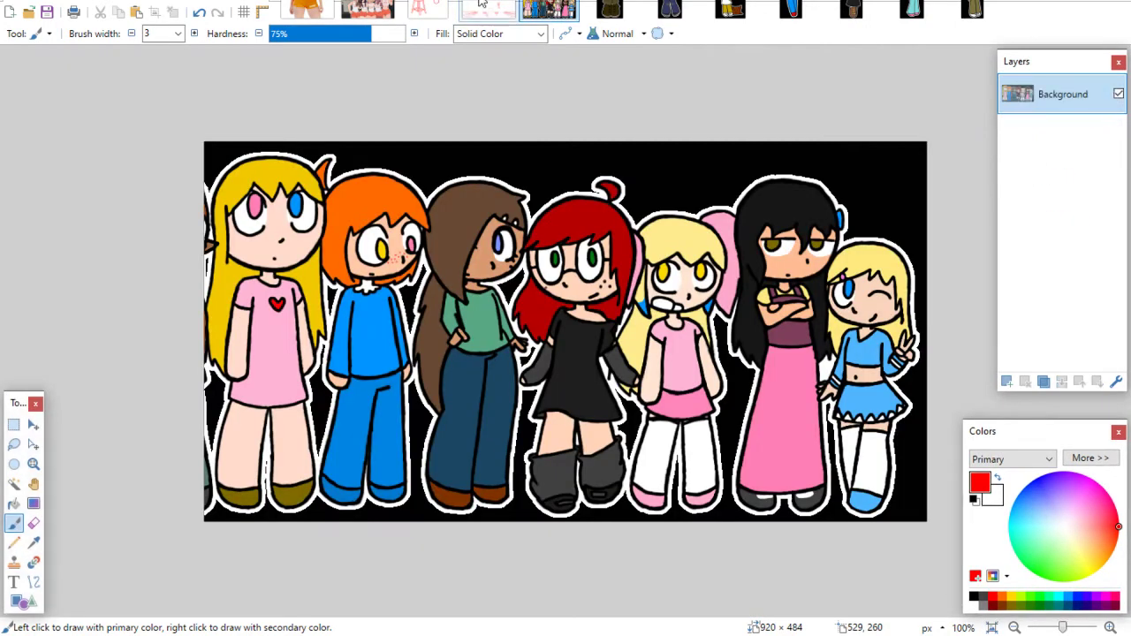
click(414, 12)
mouse_move(424, 257)
mouse_down()
mouse_move(419, 303)
mouse_move(423, 264)
mouse_move(426, 325)
mouse_move(420, 311)
mouse_move(439, 360)
mouse_up()
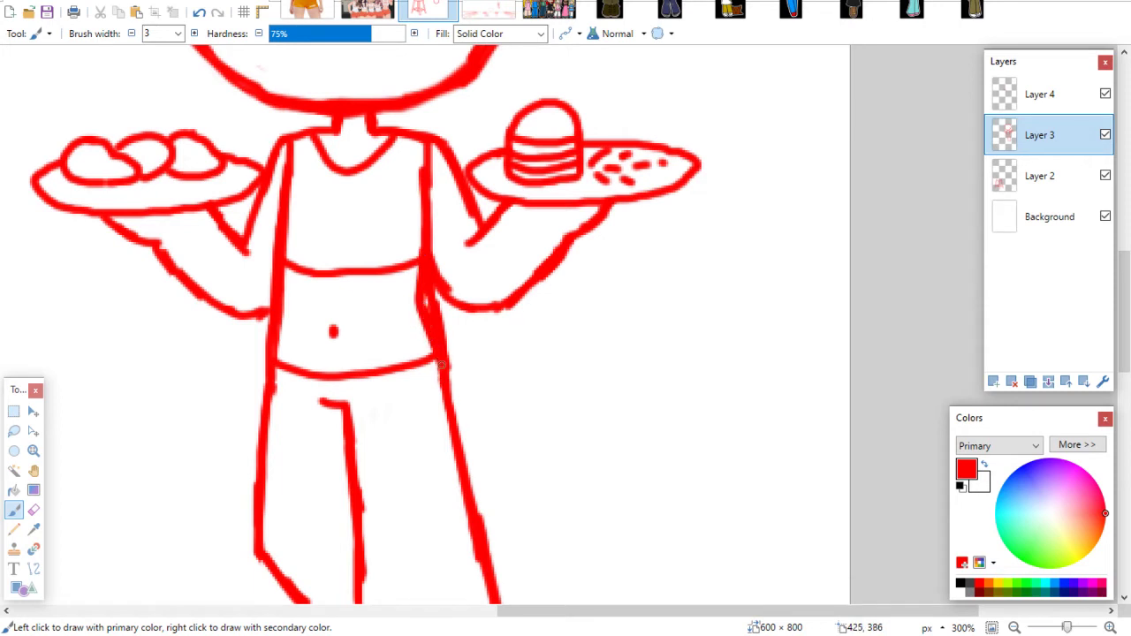
key(e)
mouse_move(424, 298)
mouse_down()
mouse_move(448, 334)
mouse_move(432, 286)
mouse_move(451, 370)
mouse_up()
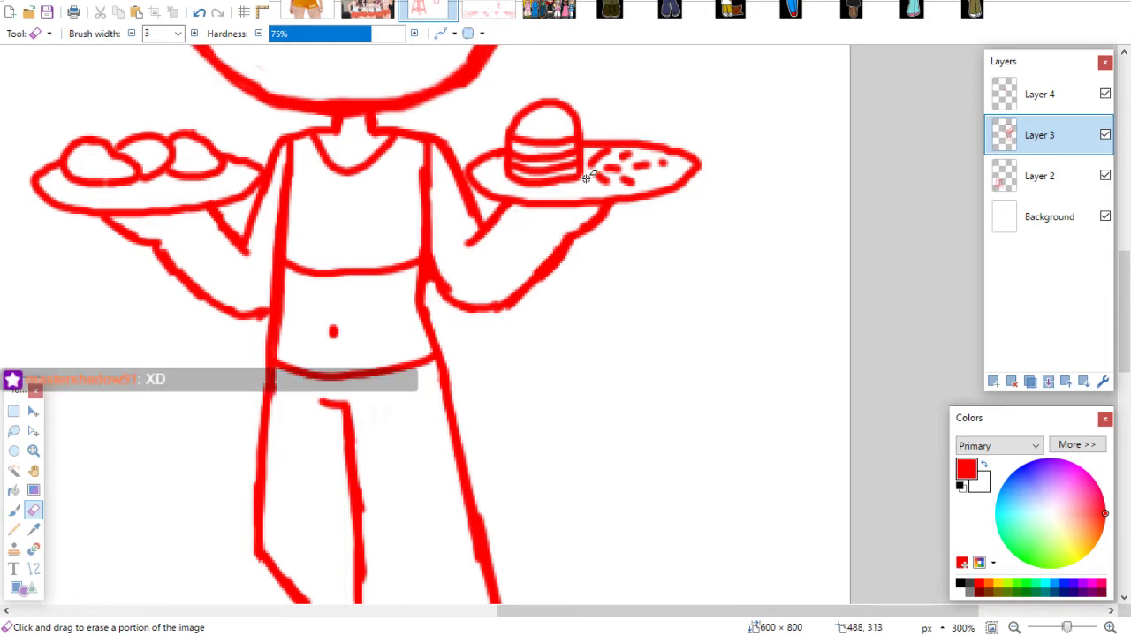
Draw a short flared skirt with slanted sides running down from the waistband and a curved hem across the upper thighs
drag(1124, 304, 1124, 334)
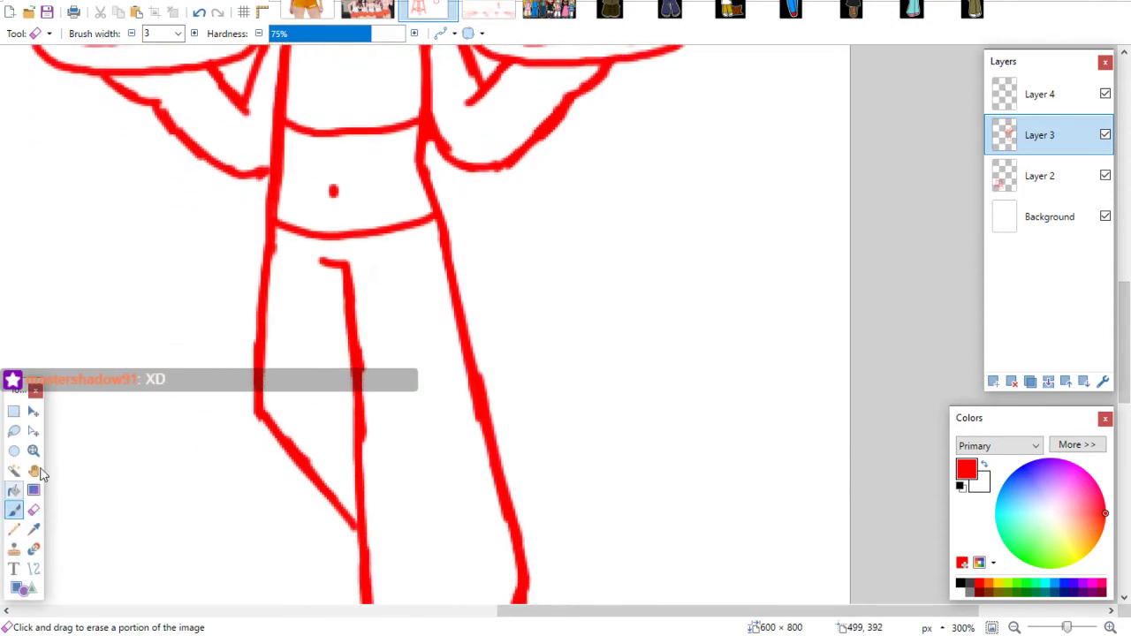
click(14, 510)
drag(269, 221, 254, 264)
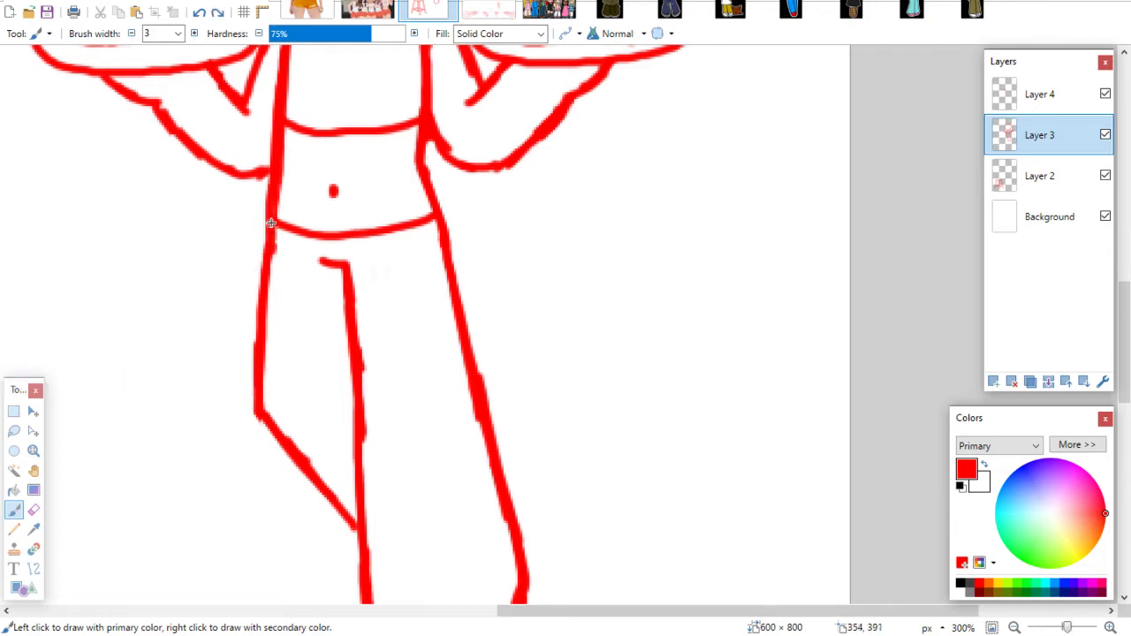
drag(271, 225, 250, 304)
mouse_move(263, 253)
mouse_down()
mouse_move(273, 337)
mouse_move(347, 349)
mouse_move(474, 317)
mouse_up()
drag(440, 214, 463, 277)
drag(447, 235, 473, 314)
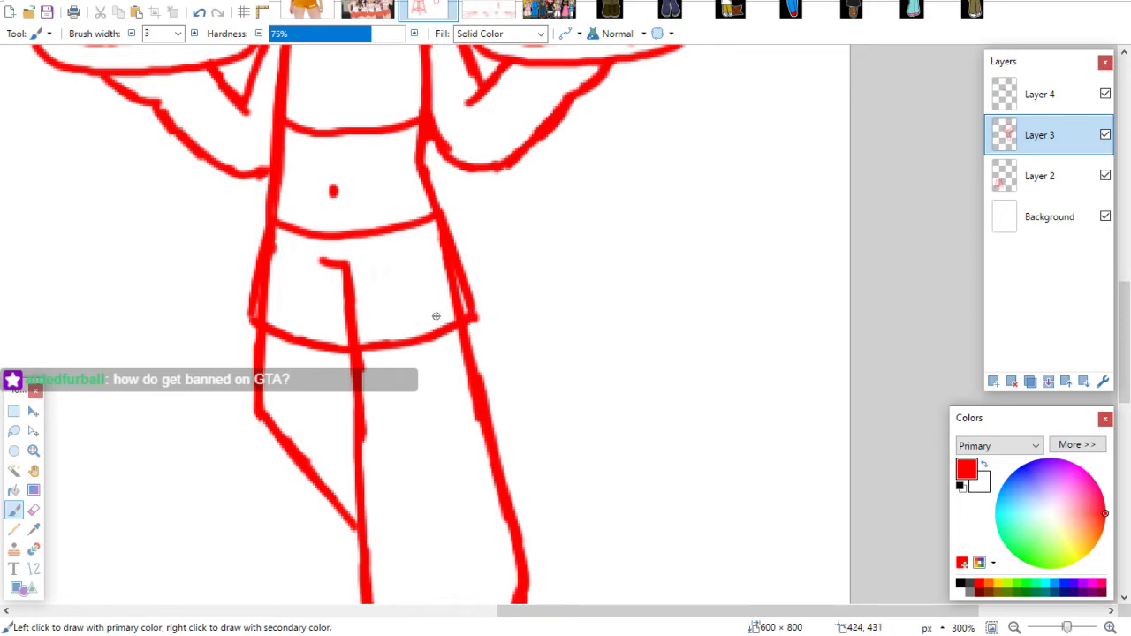
Erase the hip and leg lines showing through the skirt and clean up the skirt's lower corners
key(e)
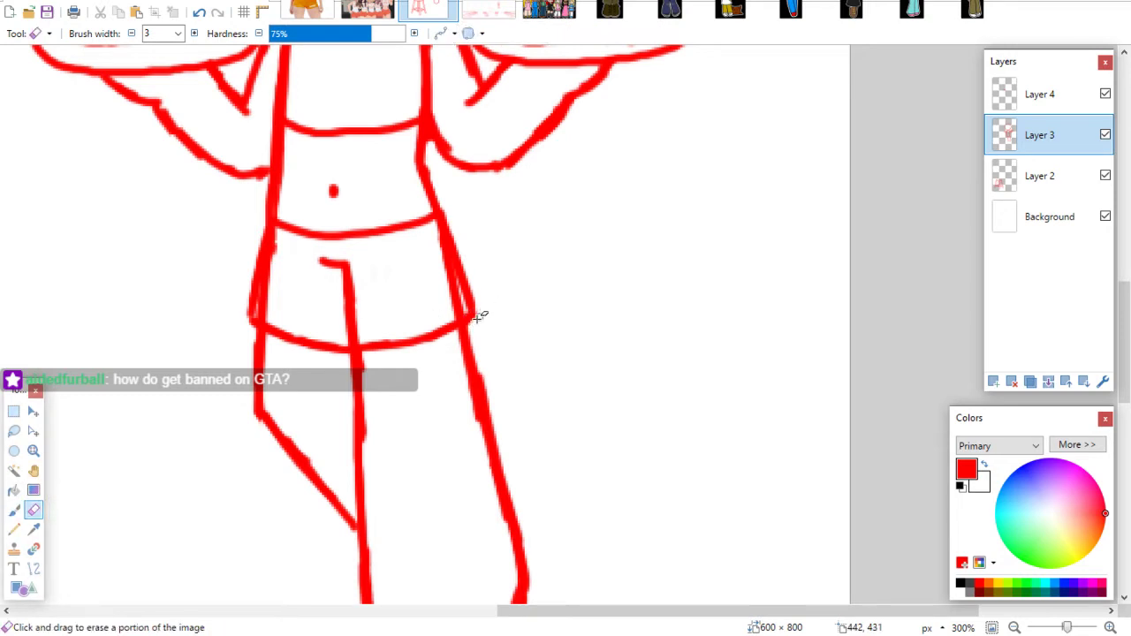
key(b)
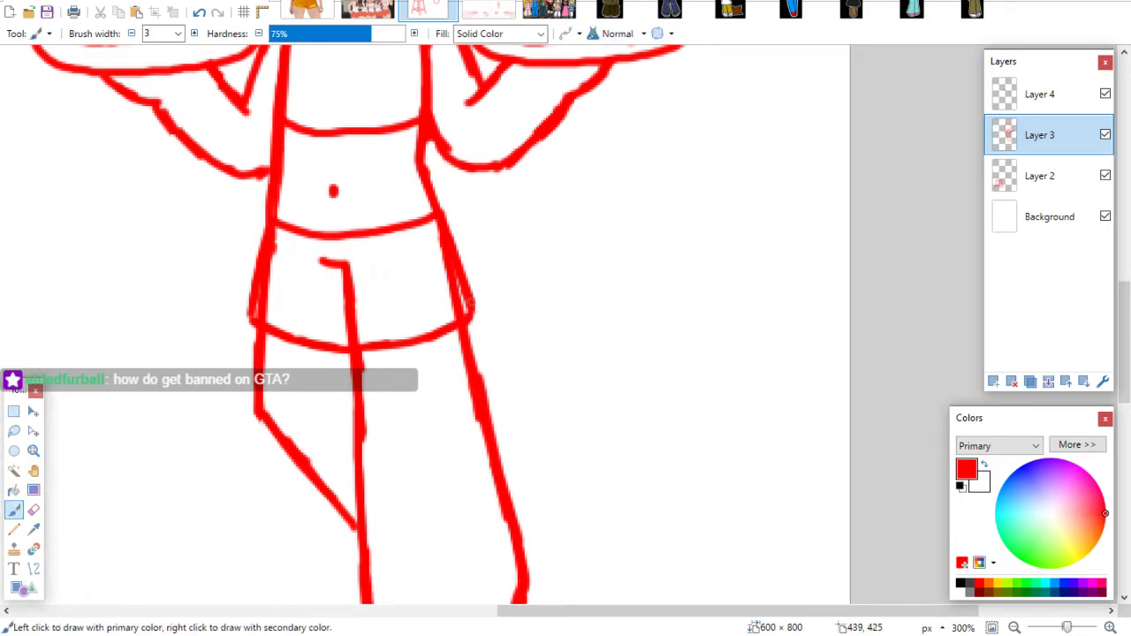
key(e)
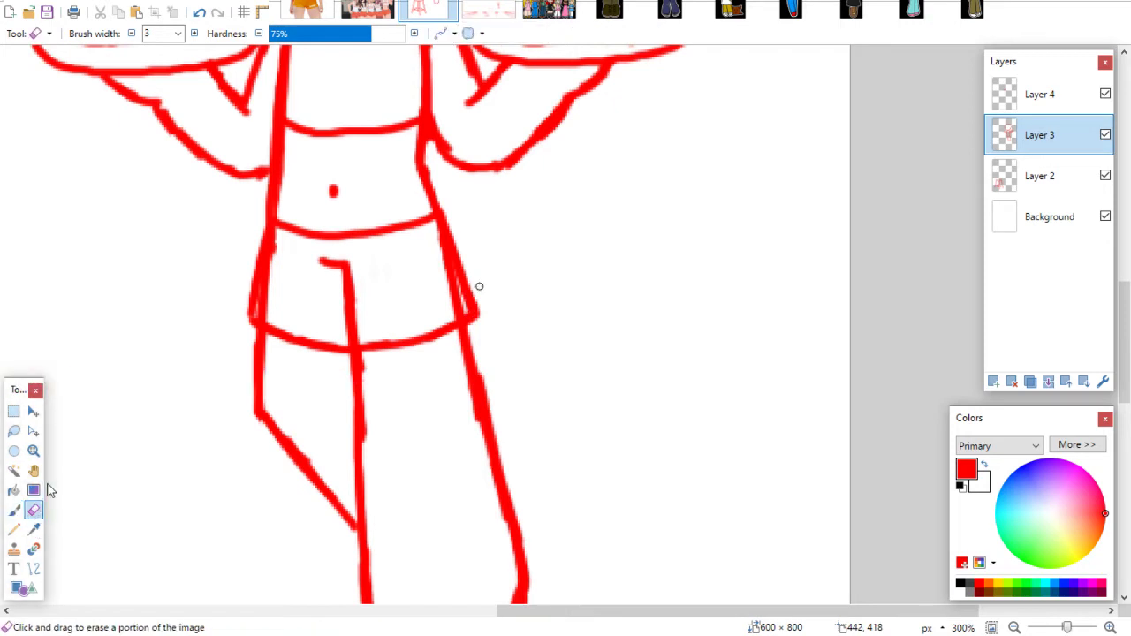
mouse_move(260, 306)
mouse_down()
mouse_move(275, 238)
mouse_move(268, 276)
mouse_up()
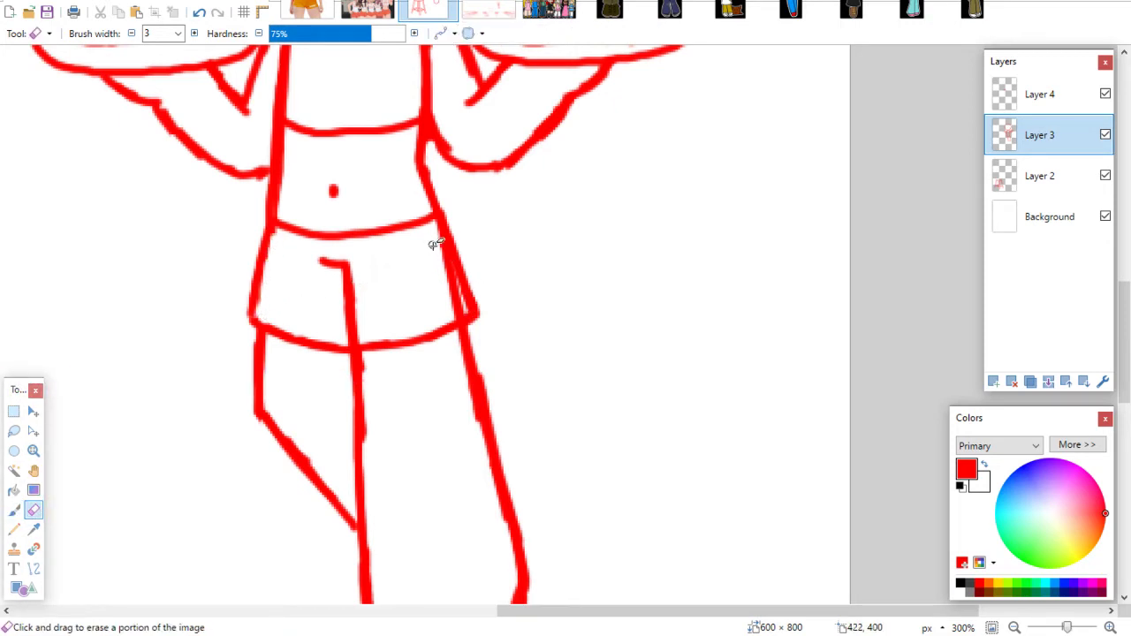
drag(437, 242, 451, 287)
mouse_move(329, 287)
mouse_down()
mouse_move(357, 268)
mouse_move(346, 291)
mouse_move(351, 328)
mouse_up()
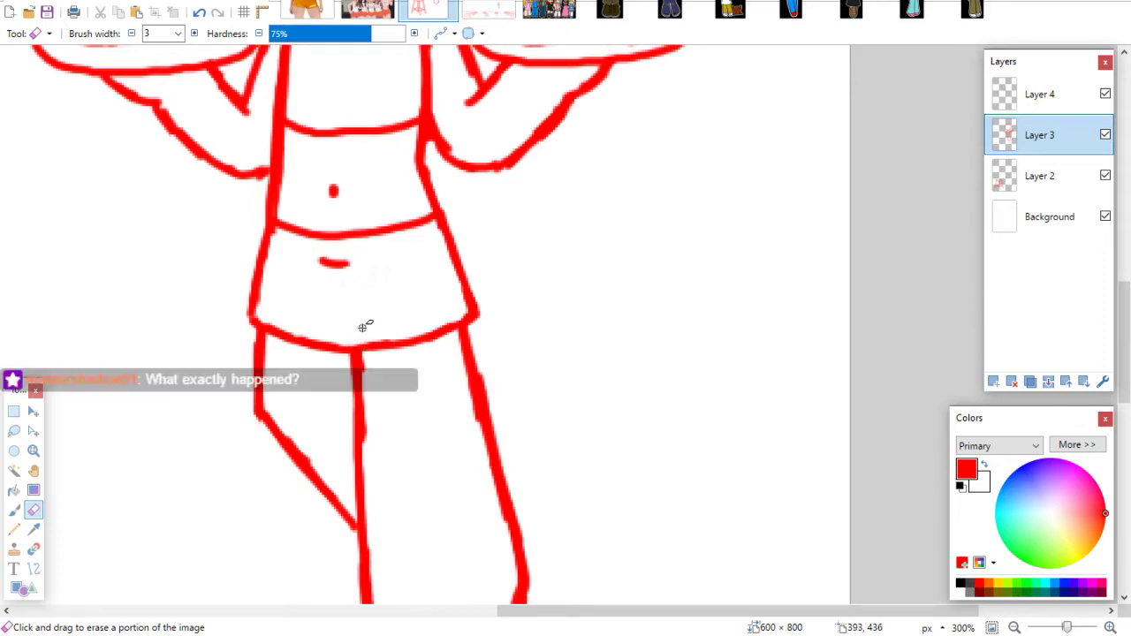
key(b)
drag(257, 319, 251, 285)
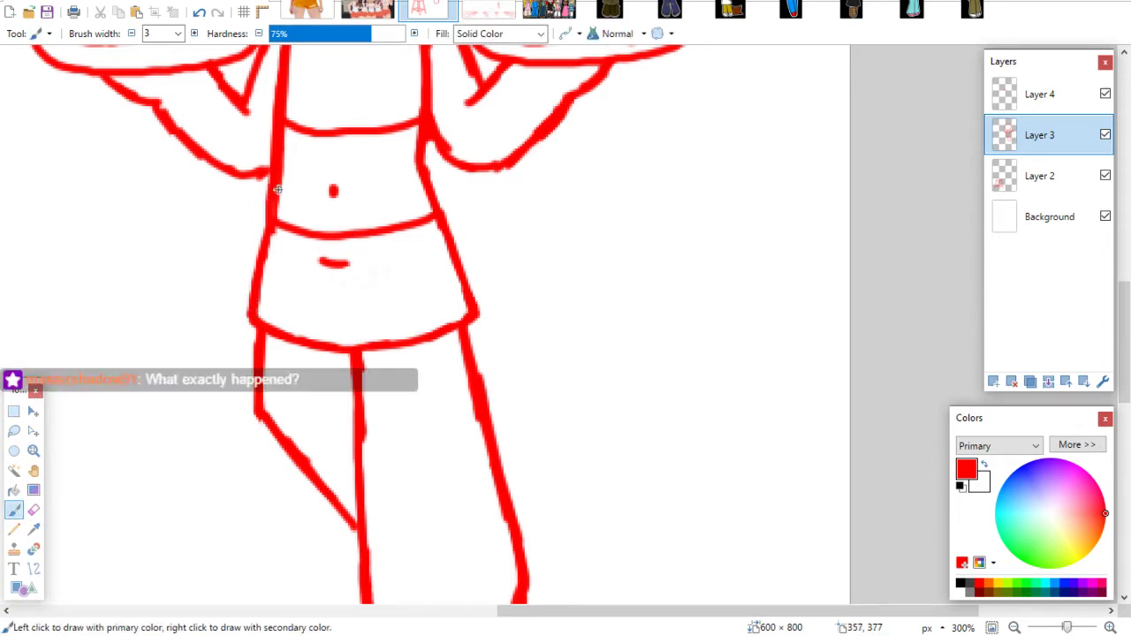
Select the round head with an elliptical selection, shrink the selection to 202 × 181 pixels, and lower it onto the neck
mouse_move(1122, 314)
mouse_down()
mouse_move(1120, 210)
mouse_move(1103, 318)
mouse_move(1105, 285)
mouse_move(1108, 352)
mouse_up()
mouse_move(372, 384)
mouse_down()
mouse_move(465, 392)
mouse_move(516, 352)
mouse_move(424, 399)
mouse_move(370, 379)
mouse_move(410, 391)
mouse_up()
drag(1115, 353, 1110, 201)
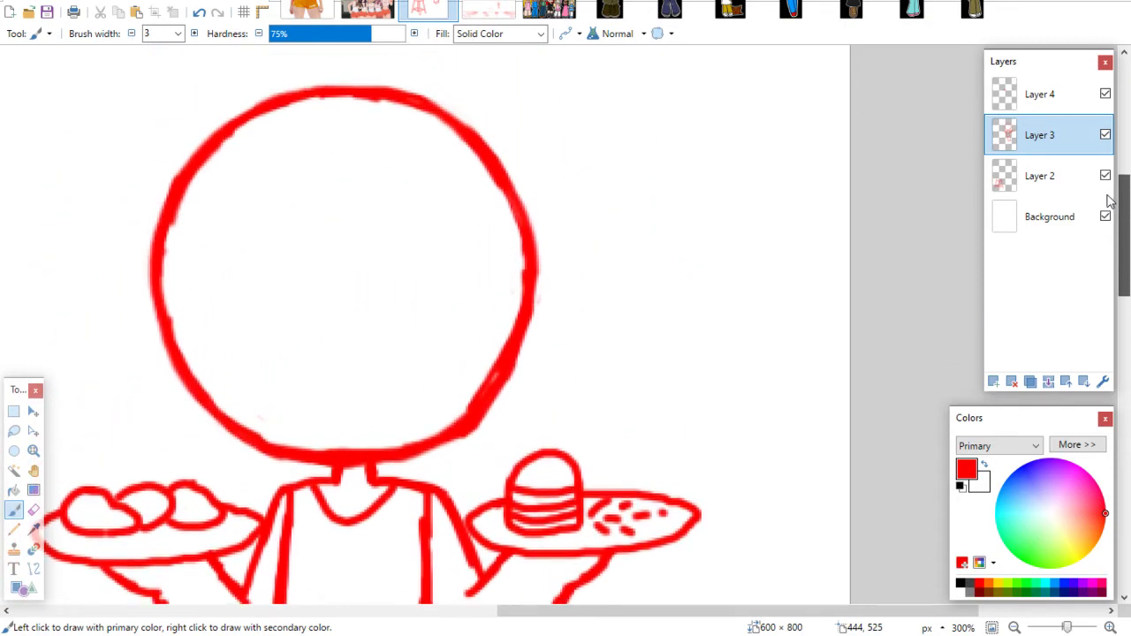
mouse_move(1121, 249)
mouse_down()
mouse_move(1120, 237)
mouse_move(1121, 267)
mouse_move(1120, 252)
mouse_up()
click(33, 510)
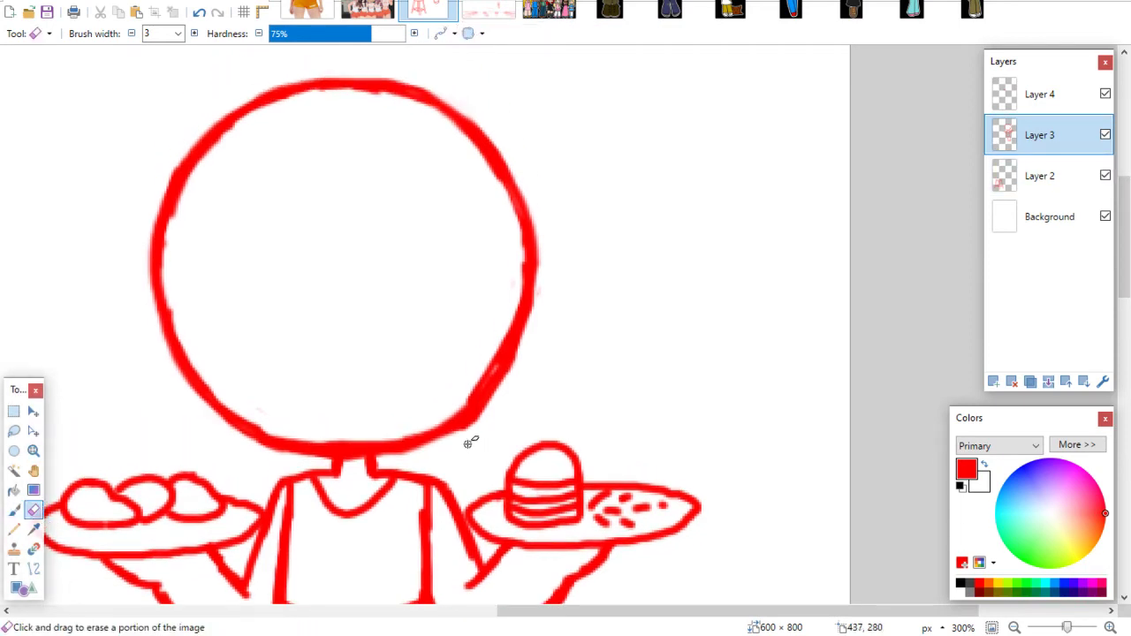
key(ctrl+0)
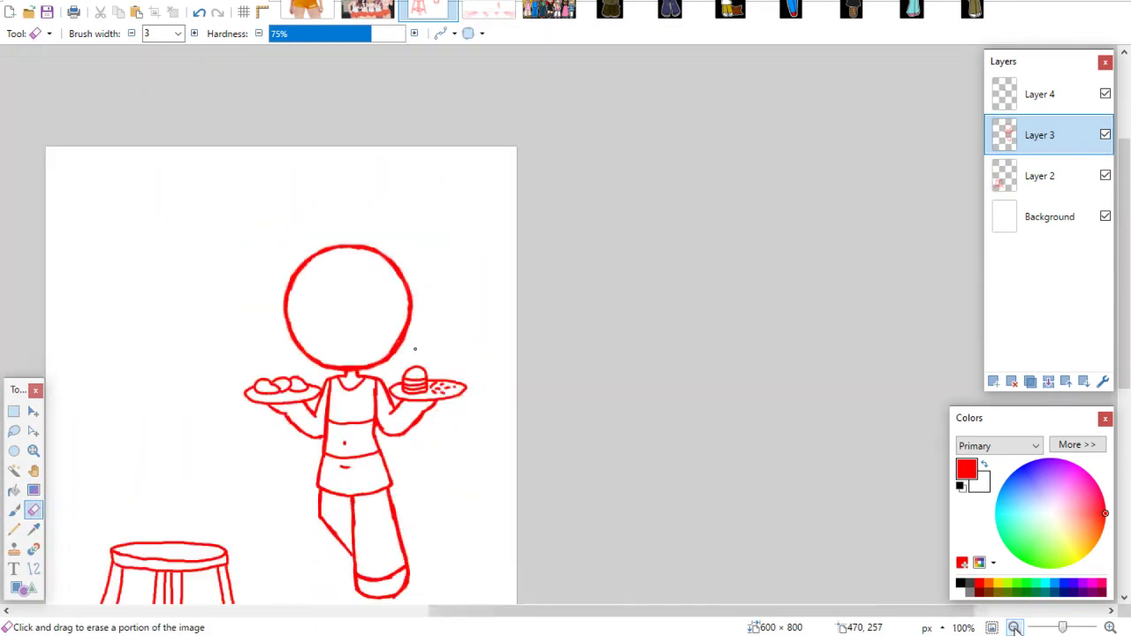
click(14, 451)
drag(256, 210, 439, 371)
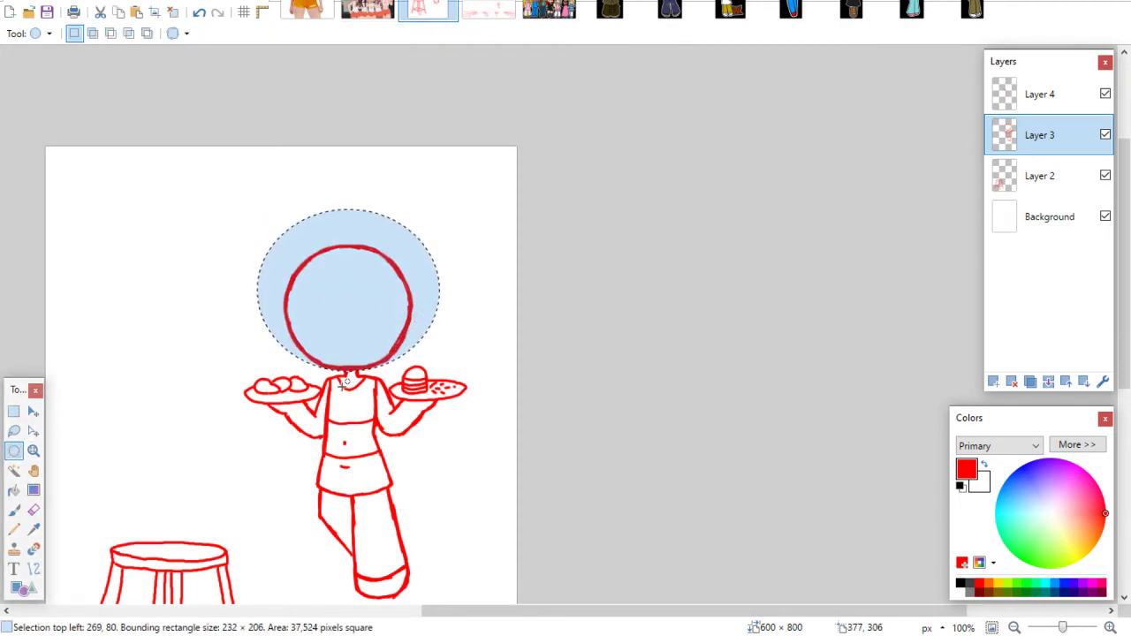
click(34, 411)
drag(356, 225, 358, 230)
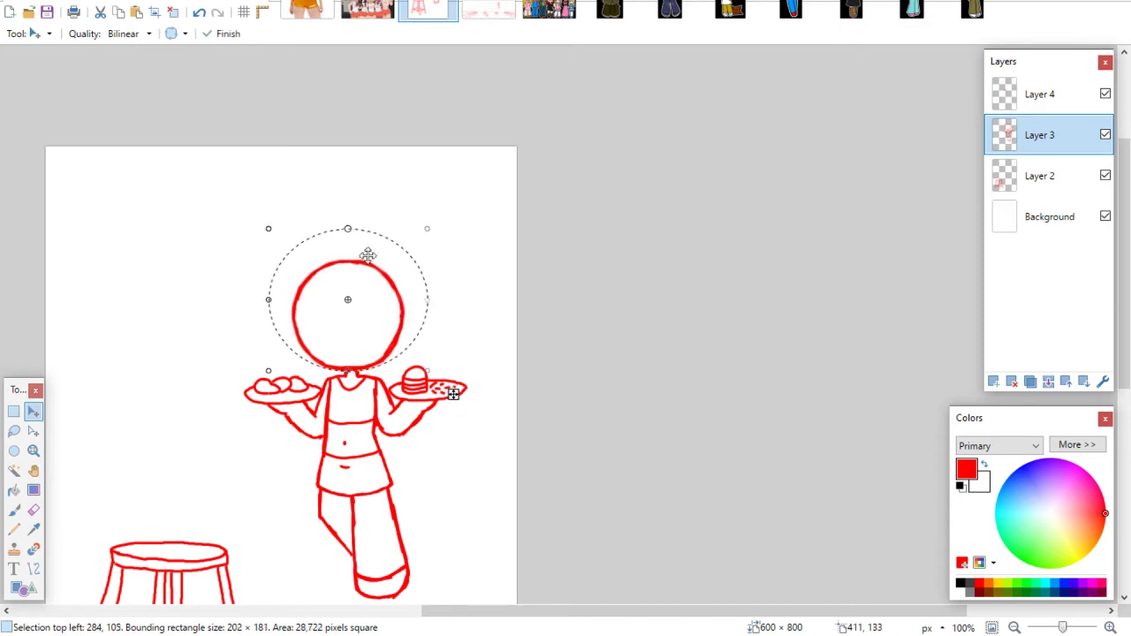
drag(369, 292, 371, 297)
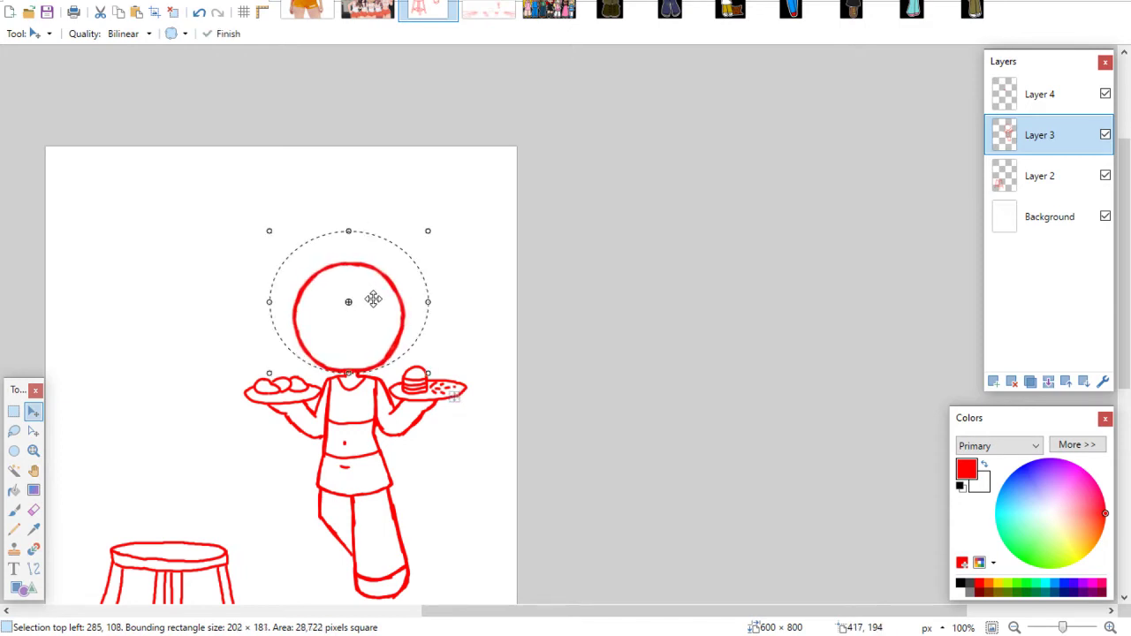
click(13, 411)
click(145, 398)
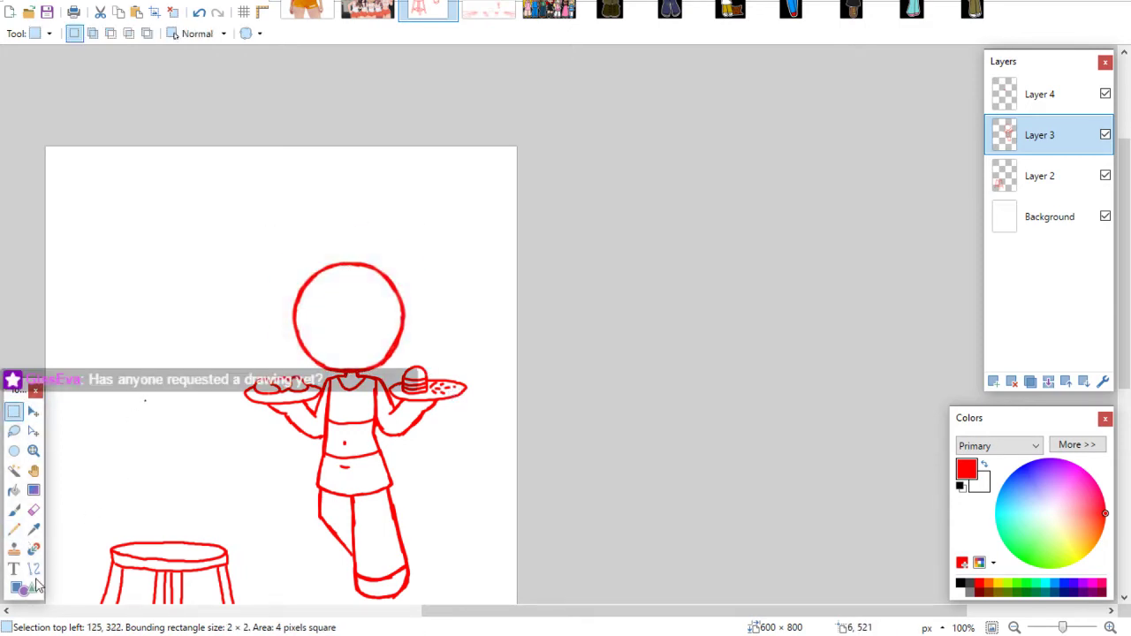
Redraw the lower right edge of the head as a rounder curve and trim the excess outline
click(33, 451)
click(359, 321)
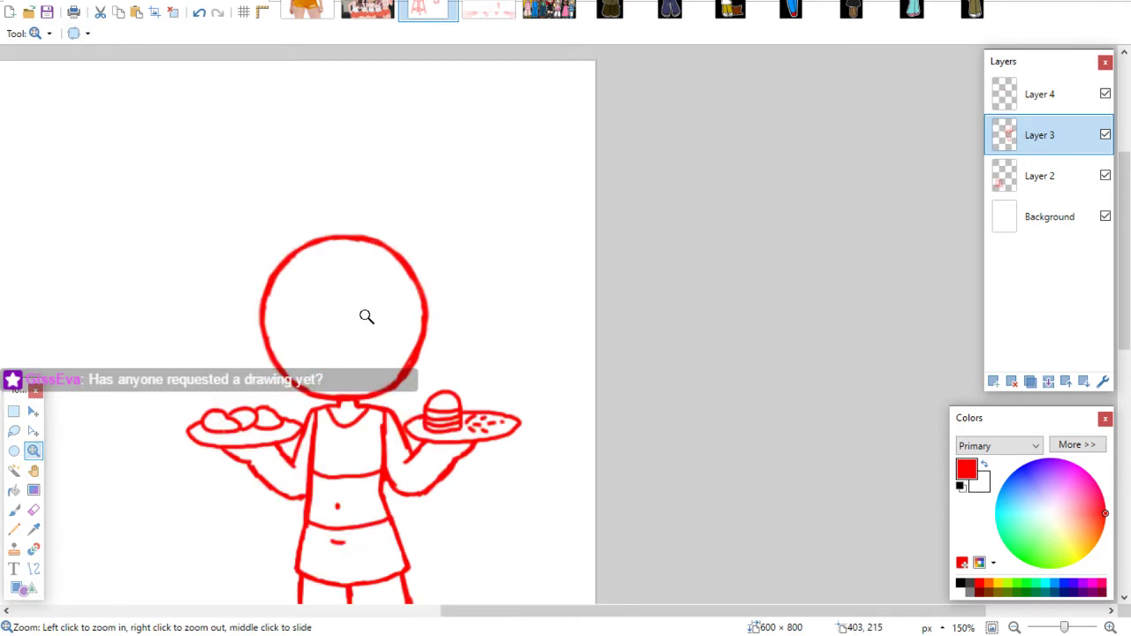
click(366, 315)
click(14, 411)
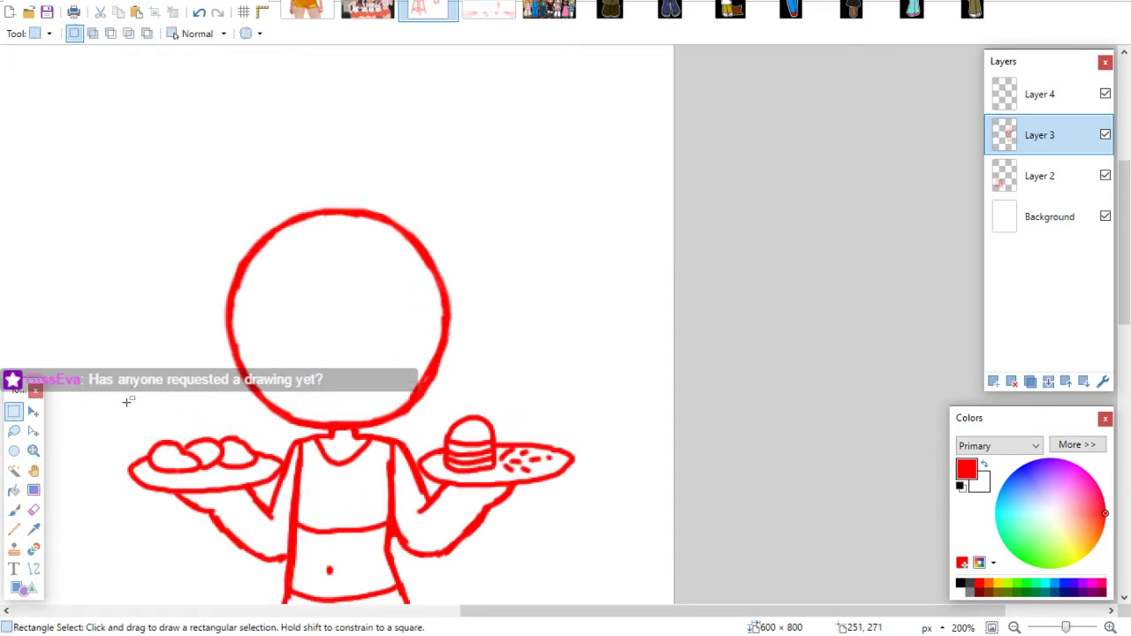
click(17, 509)
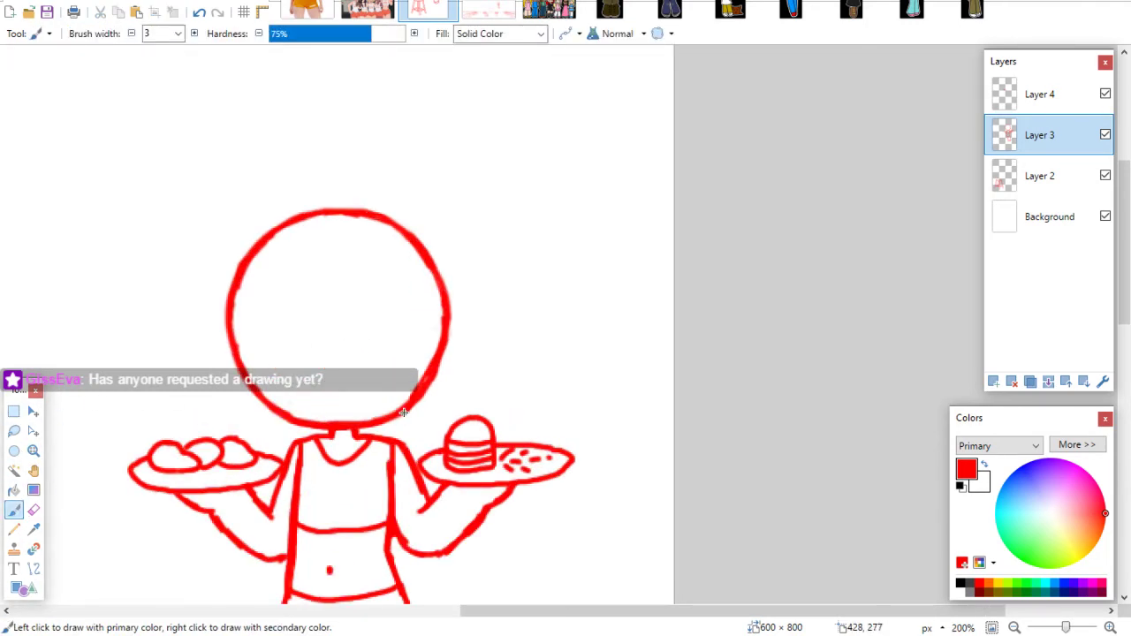
mouse_move(405, 412)
mouse_down()
mouse_move(433, 381)
mouse_move(448, 326)
mouse_move(417, 388)
mouse_up()
click(34, 509)
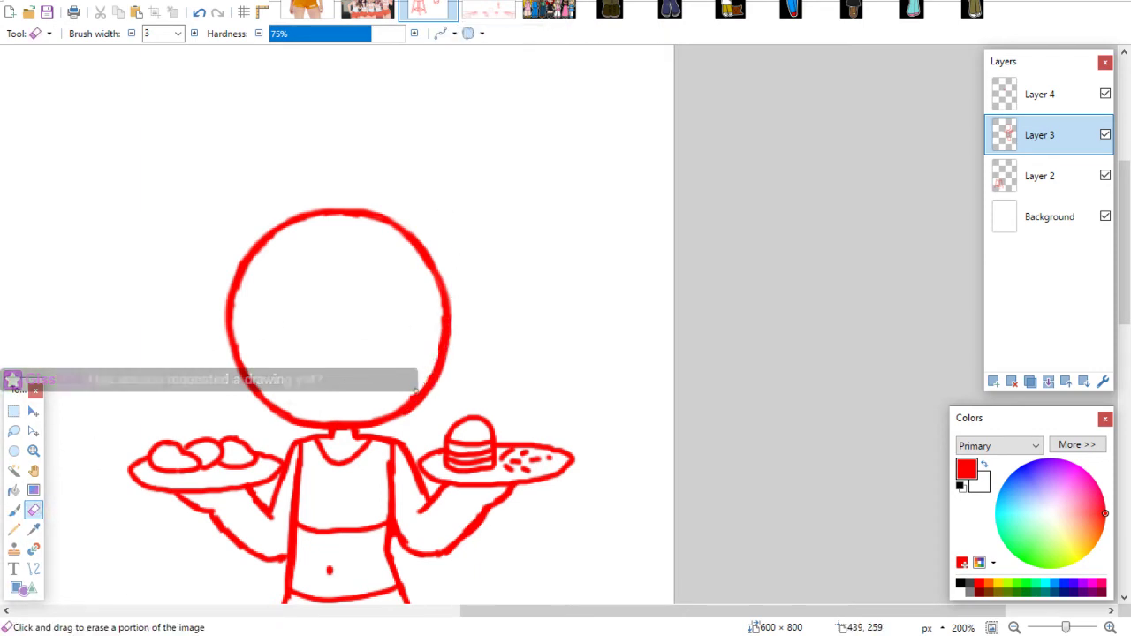
click(14, 510)
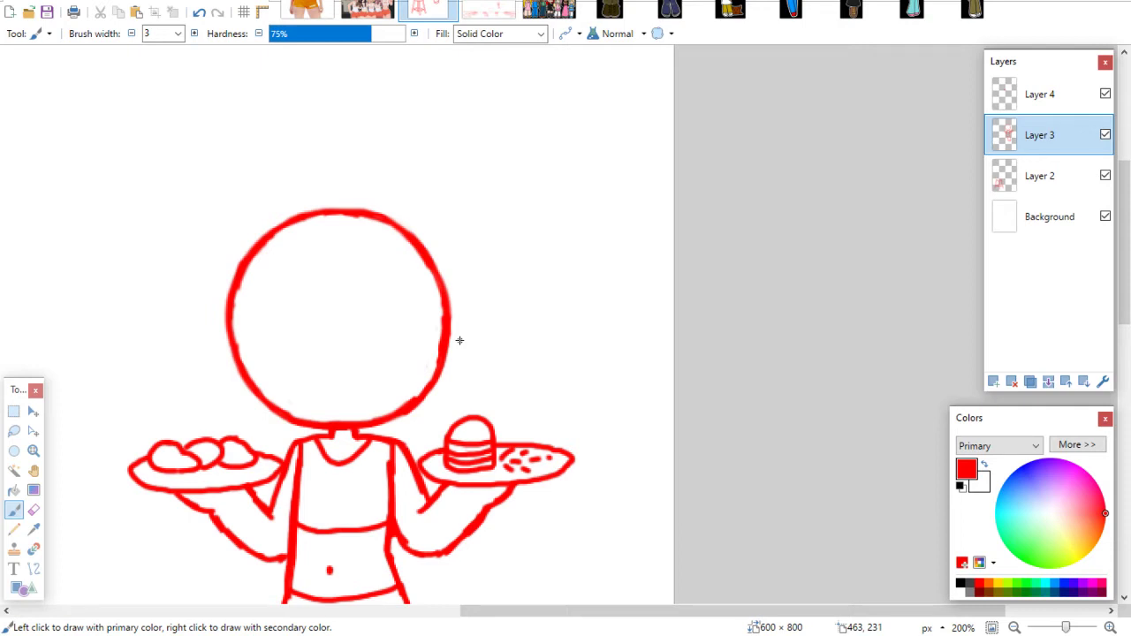
Draw a higher curved waistband just below the navel and new skirt sides flaring wider down to the hem
drag(1125, 321, 1128, 376)
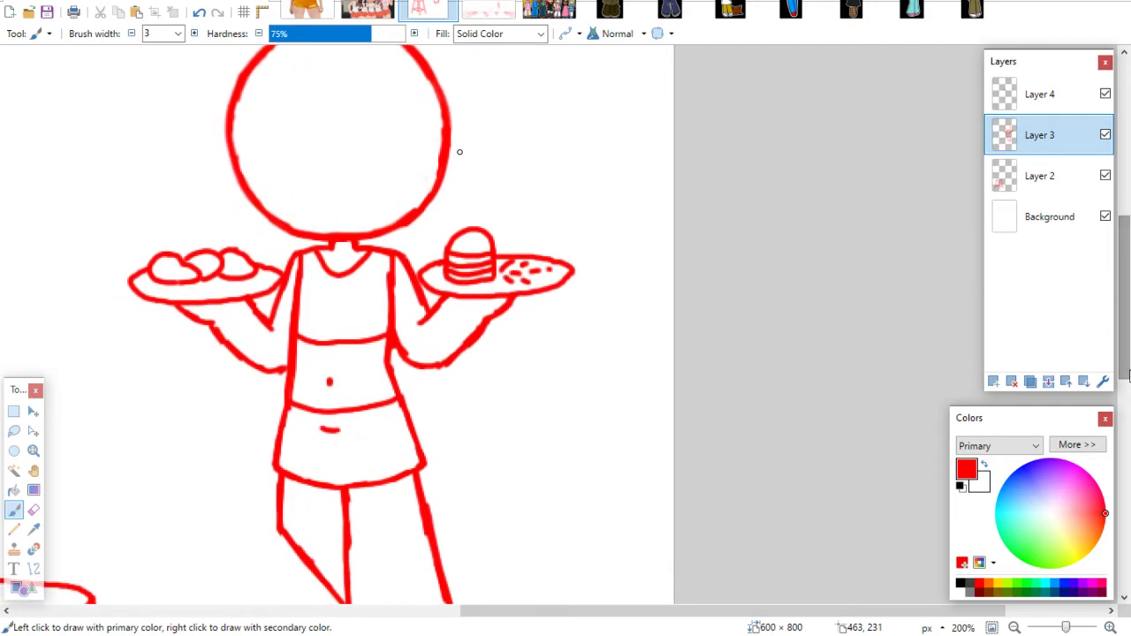
drag(1115, 289, 1123, 256)
click(34, 451)
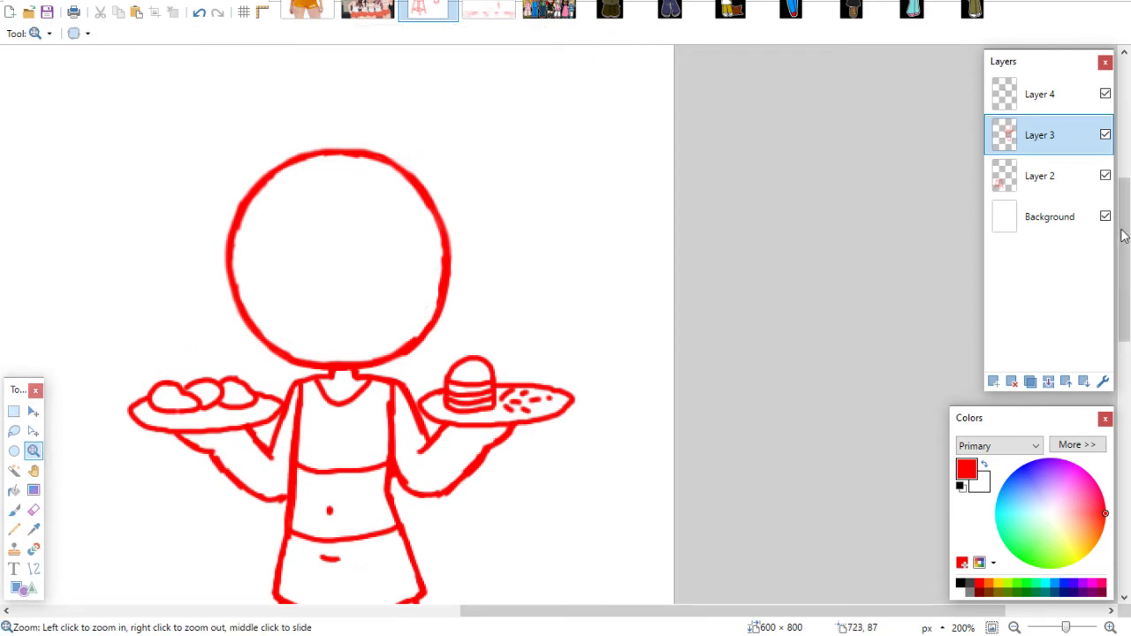
drag(1124, 234, 1108, 251)
click(344, 493)
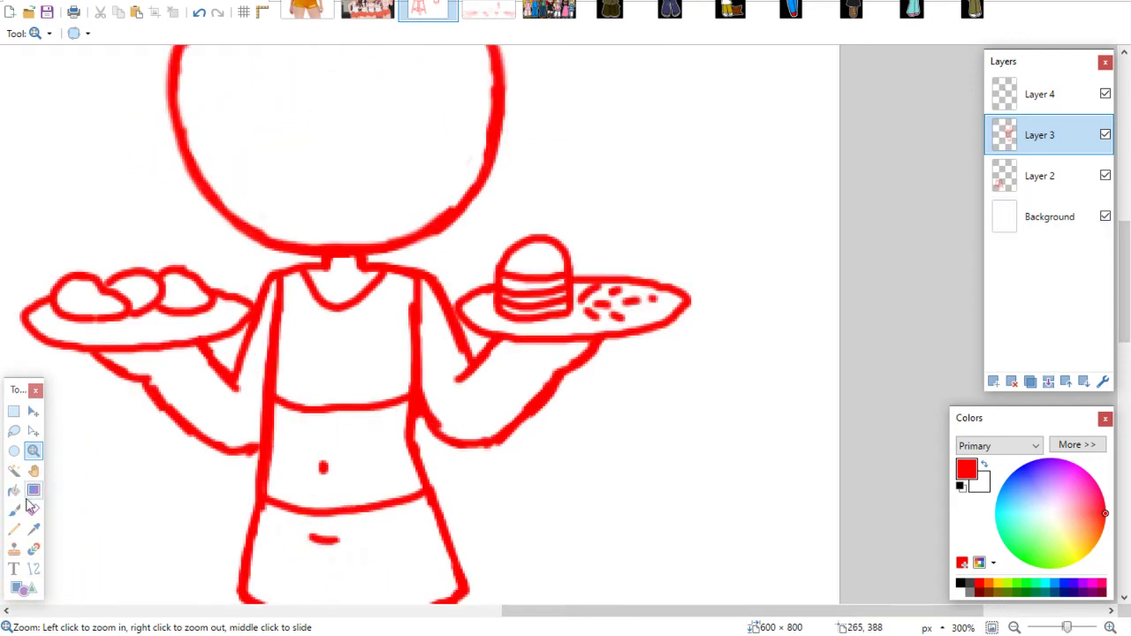
click(14, 510)
drag(1123, 281, 1048, 305)
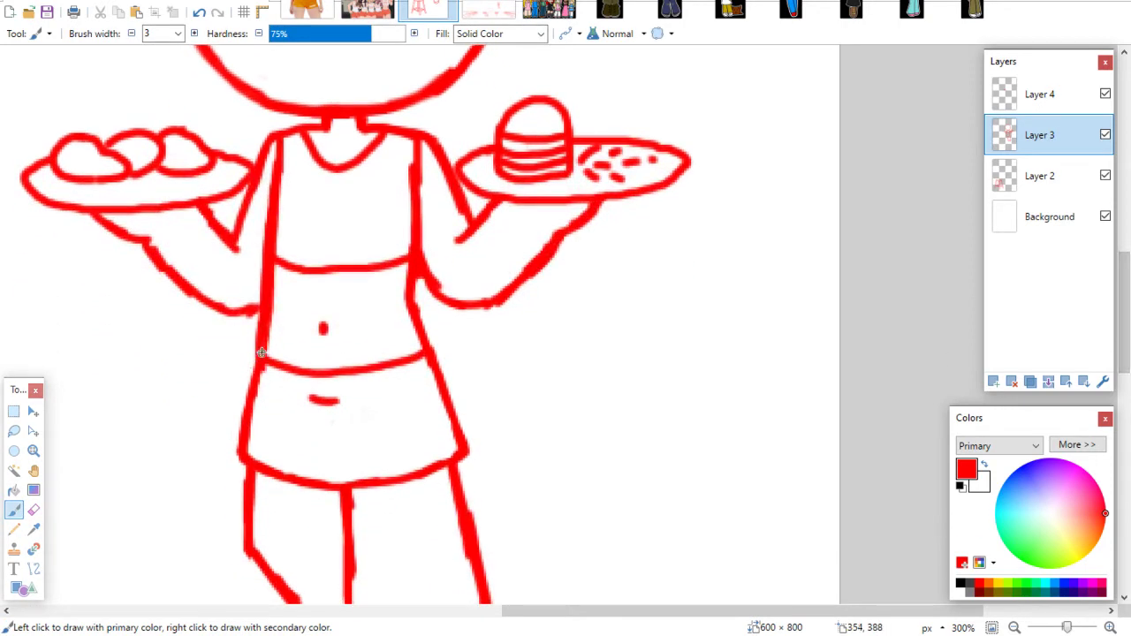
mouse_move(272, 351)
mouse_down()
mouse_move(400, 346)
mouse_move(471, 435)
mouse_move(455, 403)
mouse_move(463, 454)
mouse_up()
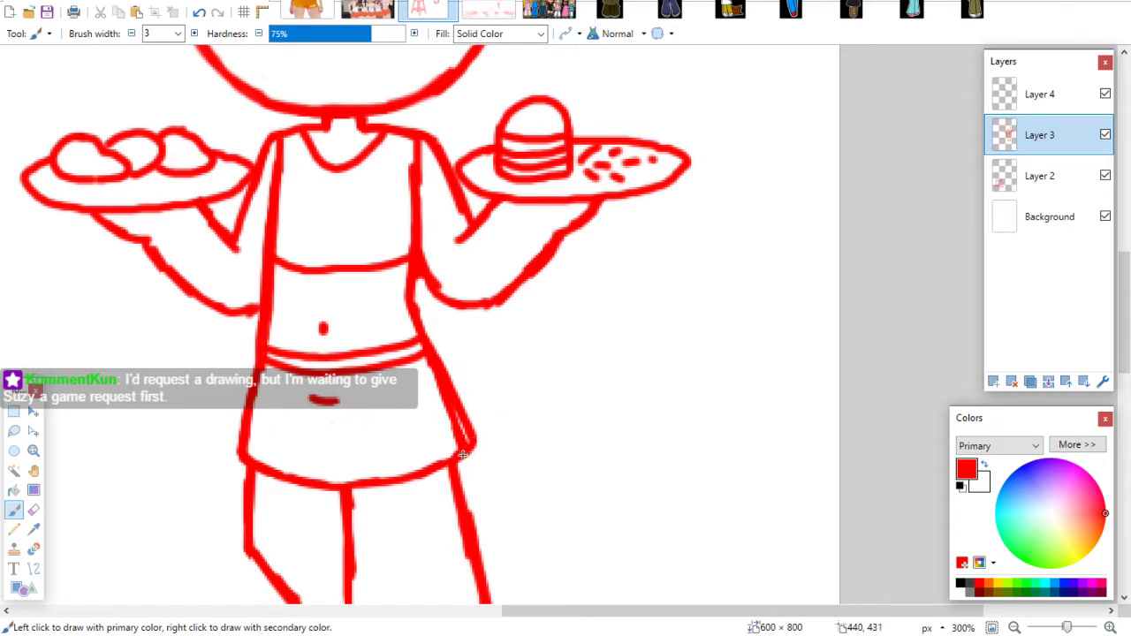
mouse_move(261, 347)
mouse_down()
mouse_move(230, 452)
mouse_move(252, 462)
mouse_up()
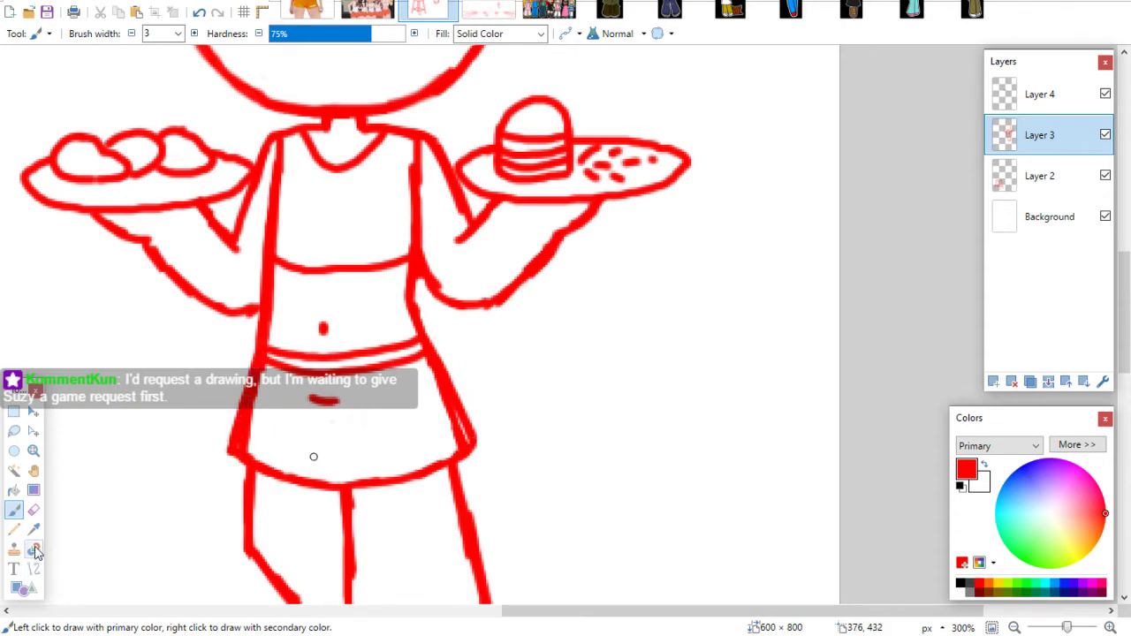
Erase the old waistband and the old side lines inside the widened skirt
click(32, 510)
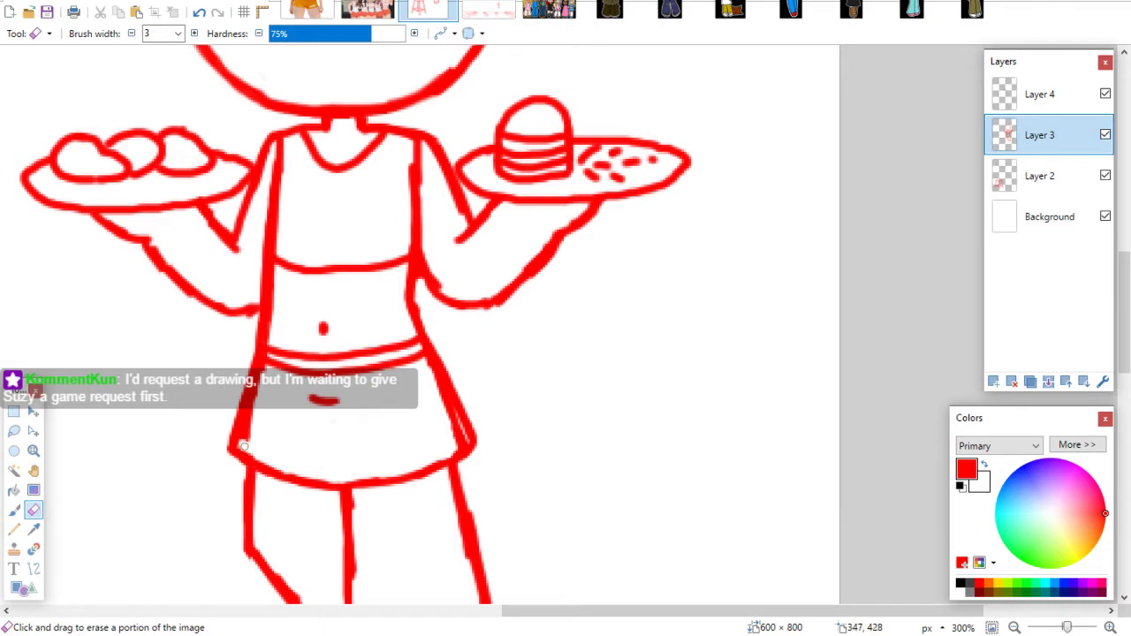
mouse_move(243, 446)
mouse_down()
mouse_move(266, 360)
mouse_move(312, 345)
mouse_move(294, 368)
mouse_move(321, 371)
mouse_move(299, 375)
mouse_move(418, 355)
mouse_move(447, 369)
mouse_move(415, 356)
mouse_move(454, 427)
mouse_up()
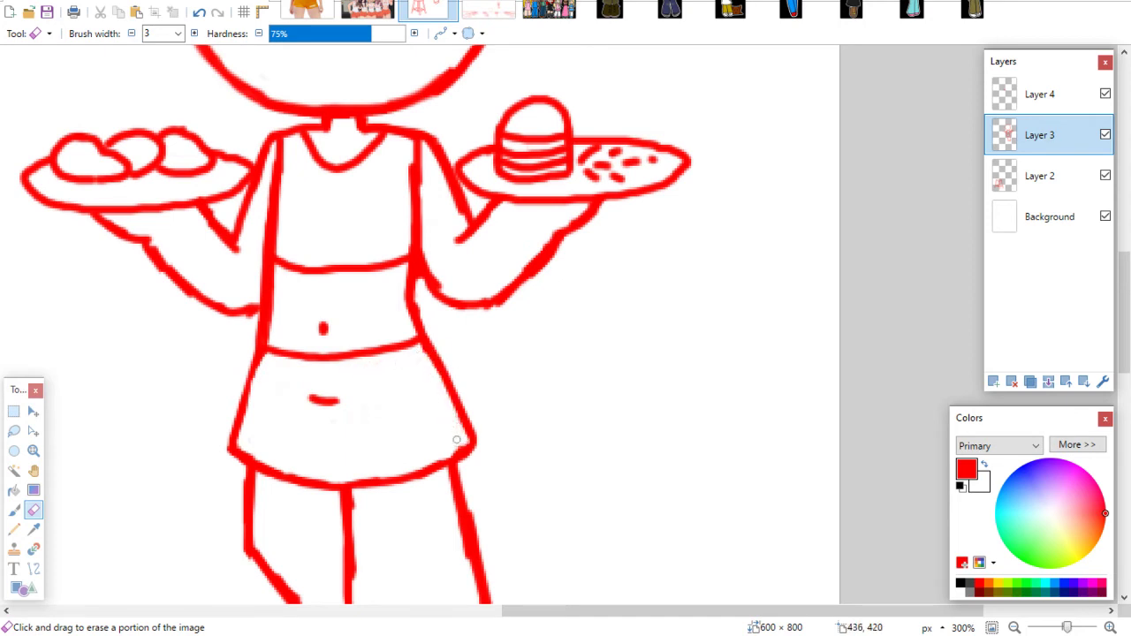
click(14, 510)
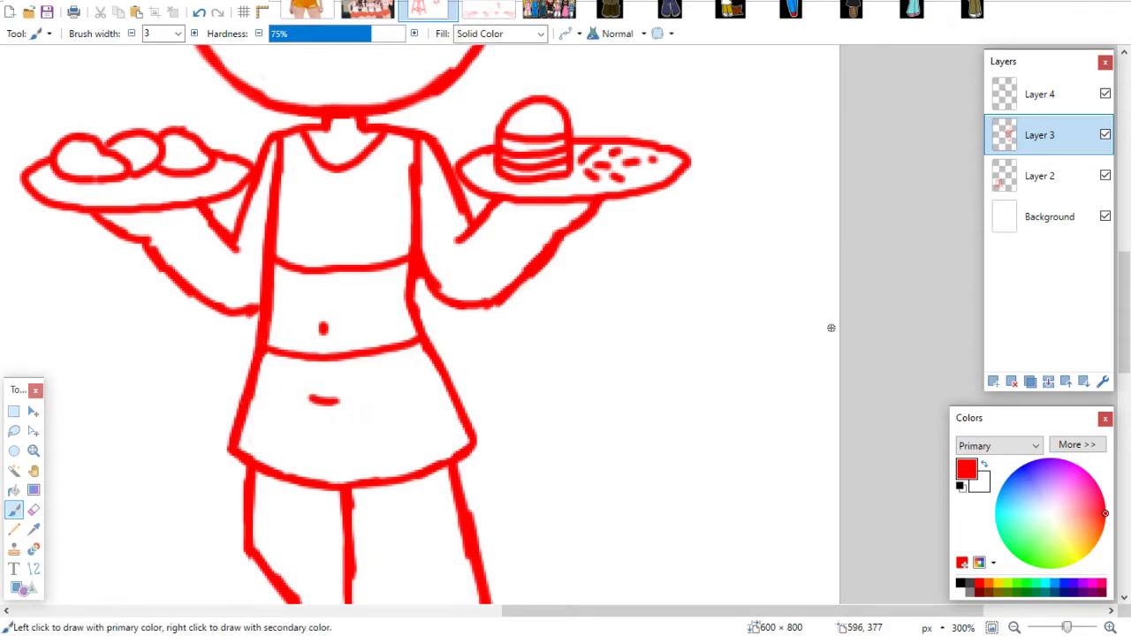
Draw two upright oval eyes on the left half of the face, with a small nose mark and a dot near the chin
drag(1124, 363, 1128, 265)
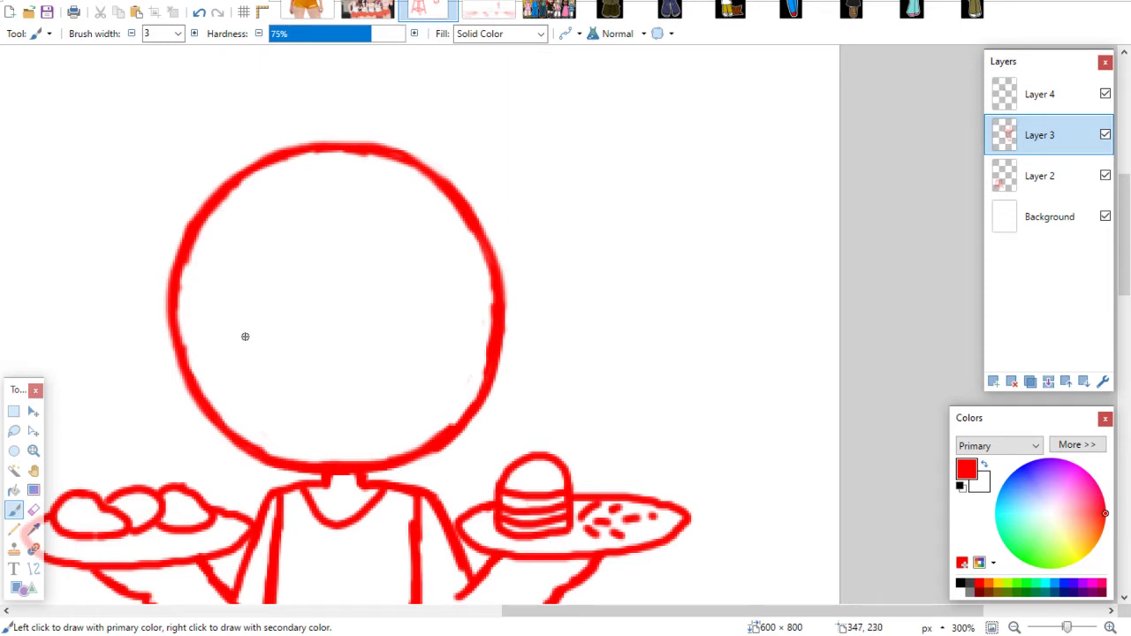
drag(1122, 238, 1104, 222)
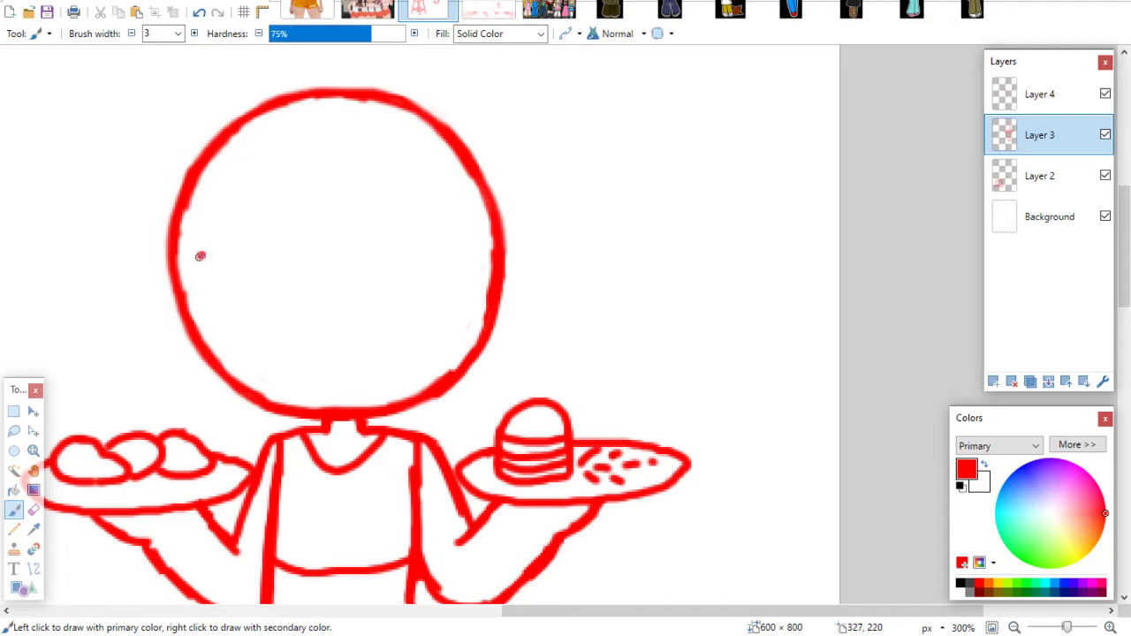
drag(200, 256, 203, 254)
mouse_move(315, 262)
mouse_down()
mouse_move(305, 320)
mouse_move(313, 275)
mouse_up()
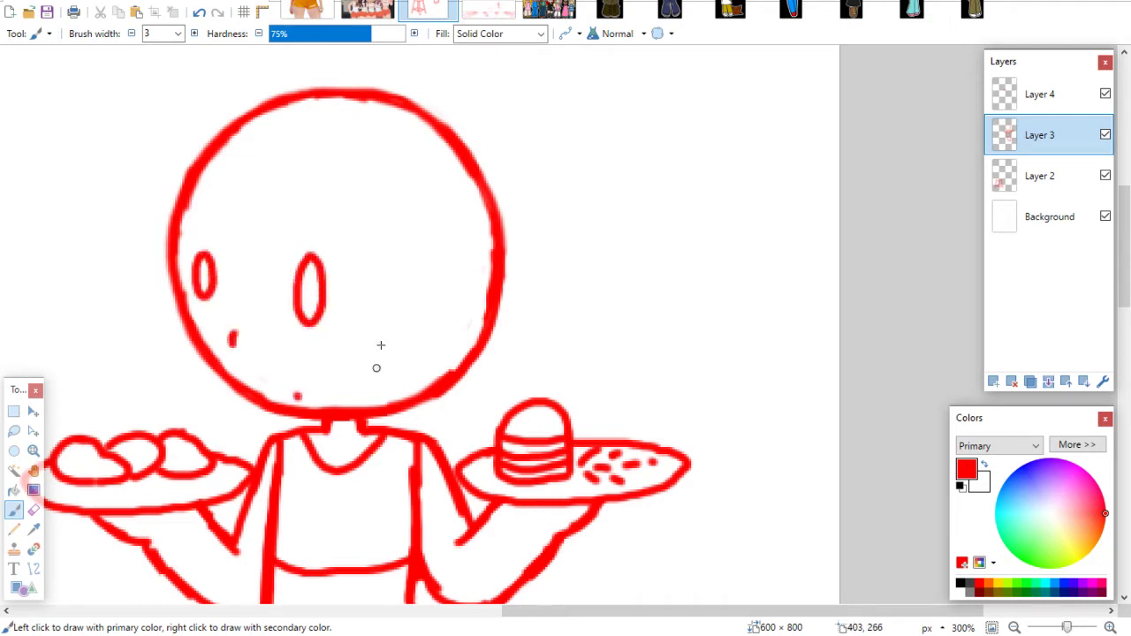
Draw a jagged fringe across the forehead, with a lock outside the head's left edge and spikes descending to the lower right jaw
mouse_move(203, 143)
mouse_down()
mouse_move(158, 233)
mouse_move(156, 263)
mouse_move(208, 212)
mouse_move(205, 225)
mouse_move(252, 256)
mouse_move(320, 225)
mouse_move(353, 294)
mouse_move(376, 291)
mouse_move(392, 369)
mouse_move(403, 351)
mouse_move(428, 397)
mouse_up()
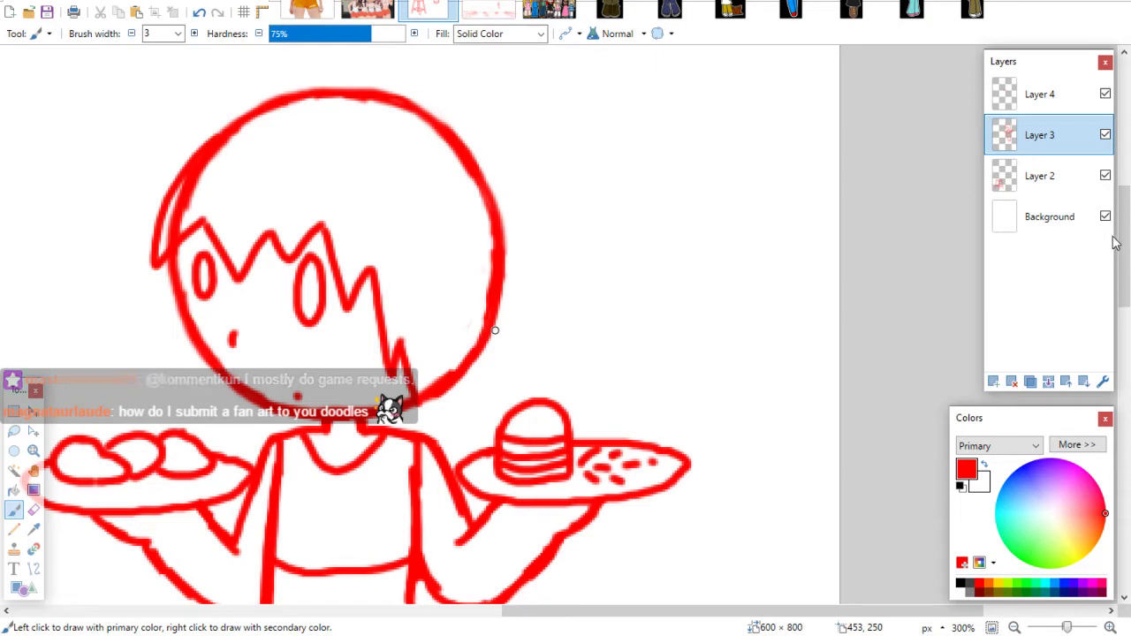
mouse_move(1122, 229)
mouse_down()
mouse_move(1122, 278)
mouse_move(1122, 252)
mouse_up()
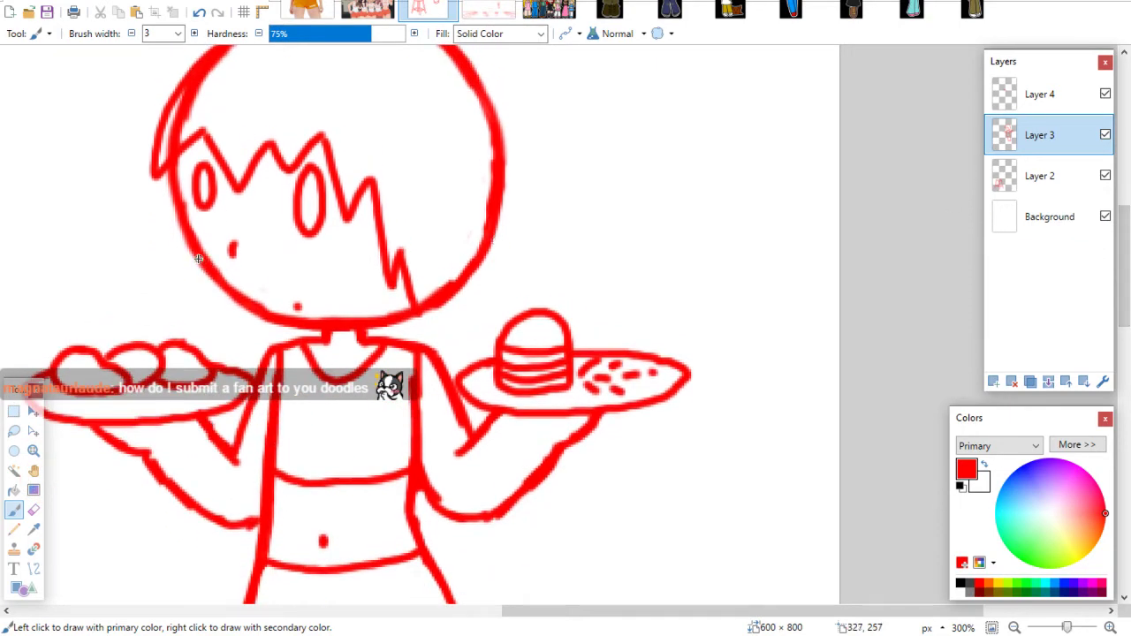
Draw jagged hair ends below both sides of the head and erase the old head outline inside the hair
mouse_move(196, 256)
mouse_down()
mouse_move(205, 309)
mouse_move(213, 295)
mouse_move(251, 327)
mouse_up()
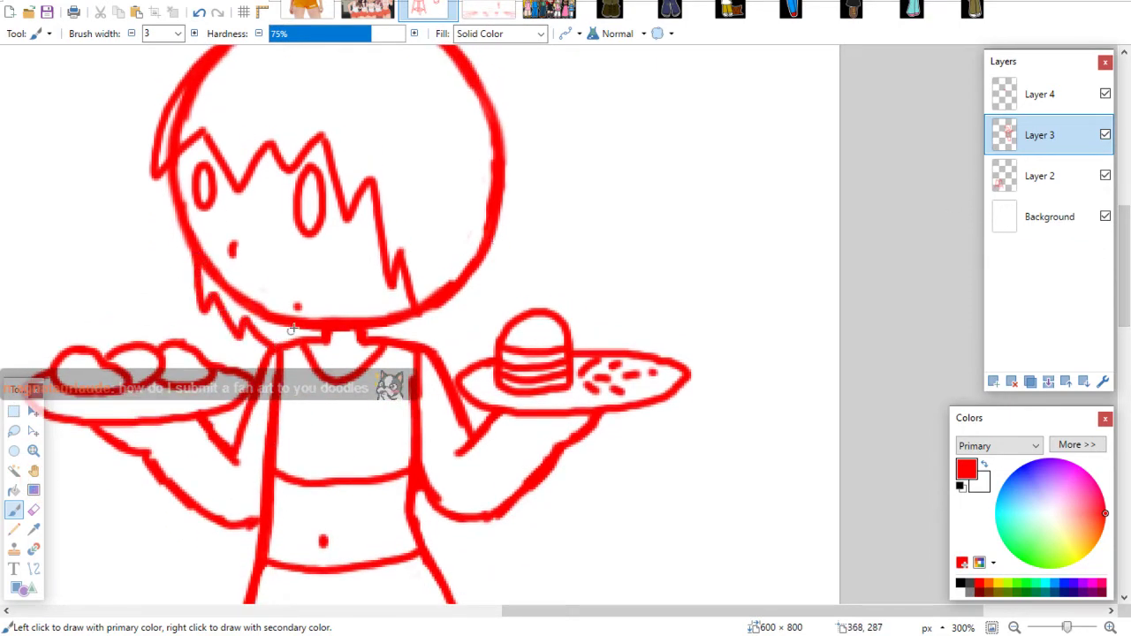
mouse_move(501, 158)
mouse_down()
mouse_move(504, 259)
mouse_move(462, 322)
mouse_move(457, 312)
mouse_move(425, 338)
mouse_move(424, 299)
mouse_move(441, 302)
mouse_move(471, 231)
mouse_move(478, 263)
mouse_move(489, 243)
mouse_move(486, 256)
mouse_move(489, 145)
mouse_move(492, 214)
mouse_up()
click(33, 510)
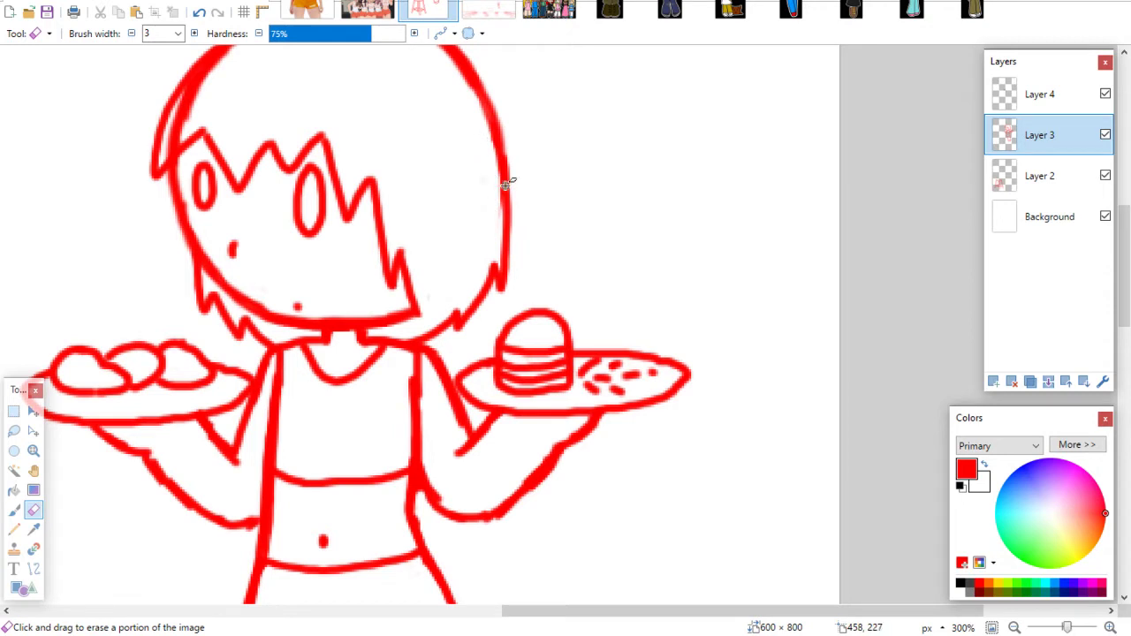
scroll(508, 183, up, 3)
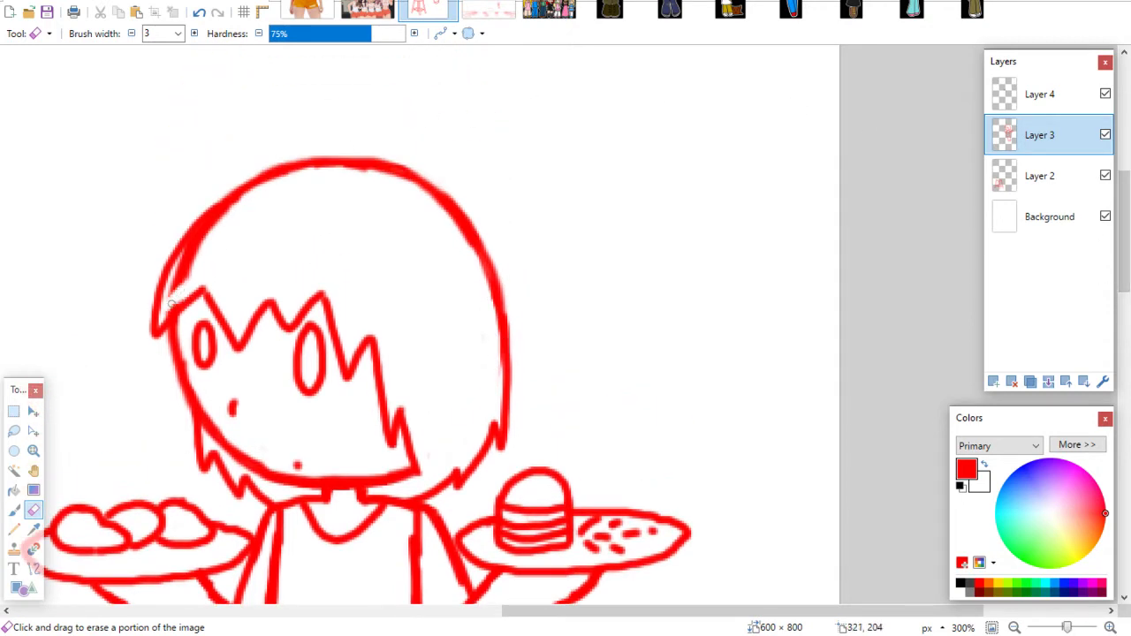
mouse_move(165, 315)
mouse_down()
mouse_move(186, 257)
mouse_move(178, 271)
mouse_move(241, 204)
mouse_up()
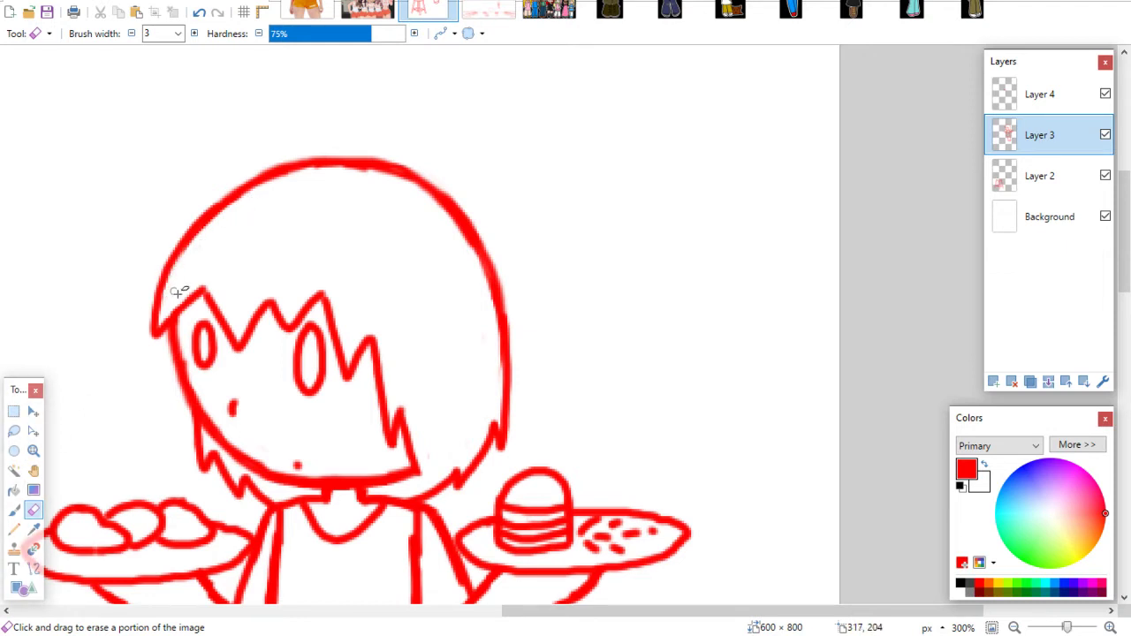
Draw a small curled tuft of hair on top of the head, undoing the strokes that turn out wrong
click(15, 510)
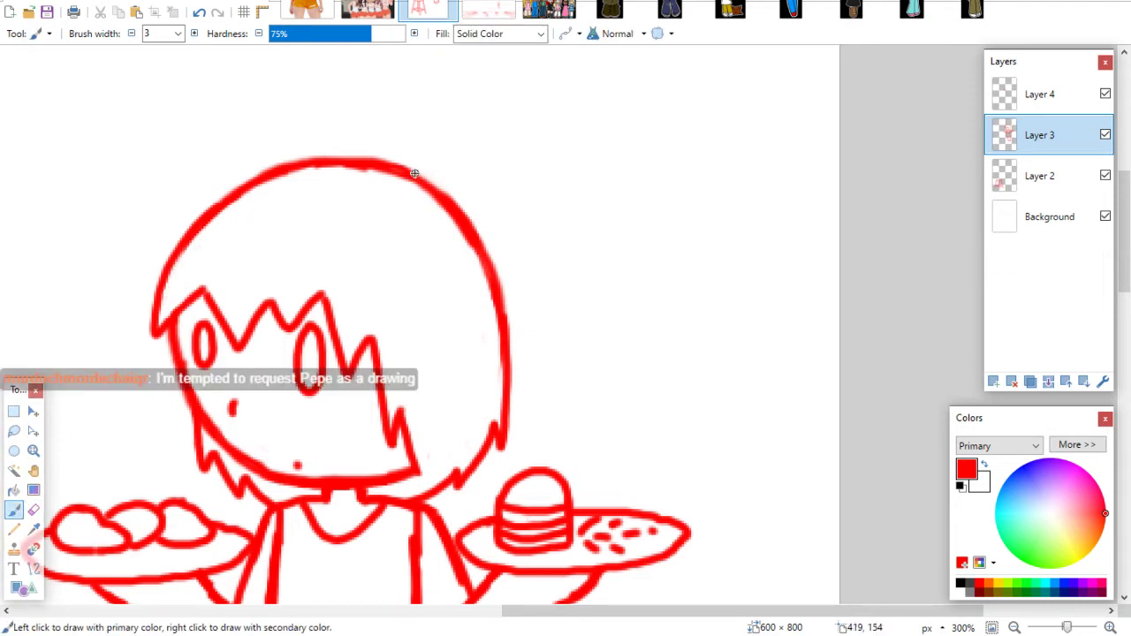
mouse_move(414, 174)
mouse_down()
mouse_move(421, 125)
mouse_move(406, 113)
mouse_move(452, 165)
mouse_up()
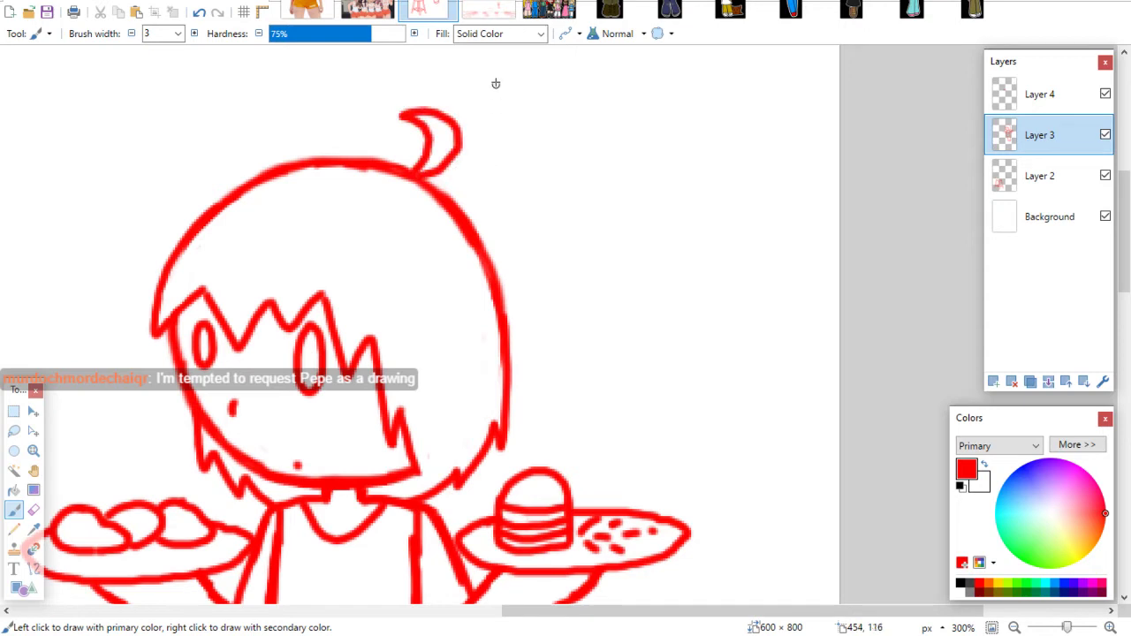
key(ctrl+z)
mouse_move(422, 176)
mouse_down()
mouse_move(405, 139)
mouse_move(438, 133)
mouse_move(434, 166)
mouse_move(392, 134)
mouse_move(429, 116)
mouse_move(442, 144)
mouse_move(416, 167)
mouse_move(391, 136)
mouse_move(427, 128)
mouse_move(437, 155)
mouse_up()
key(ctrl+z)
key(ctrl+z)
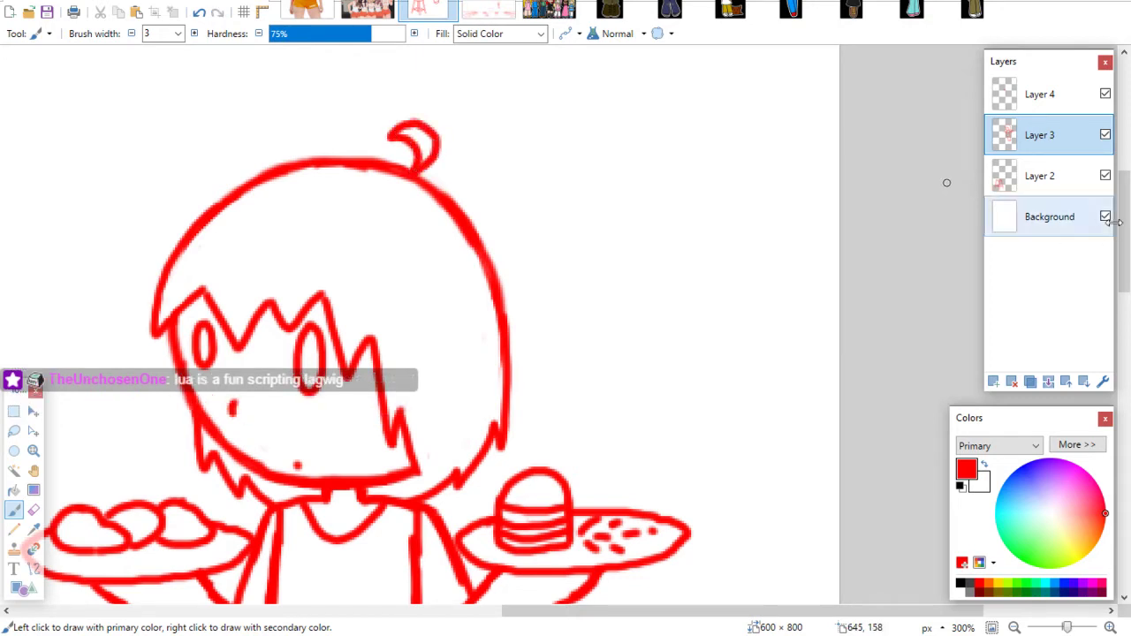
Select the whole waitress with a rectangular selection and merge Layer 4 down into Layer 3
drag(1118, 223, 1118, 246)
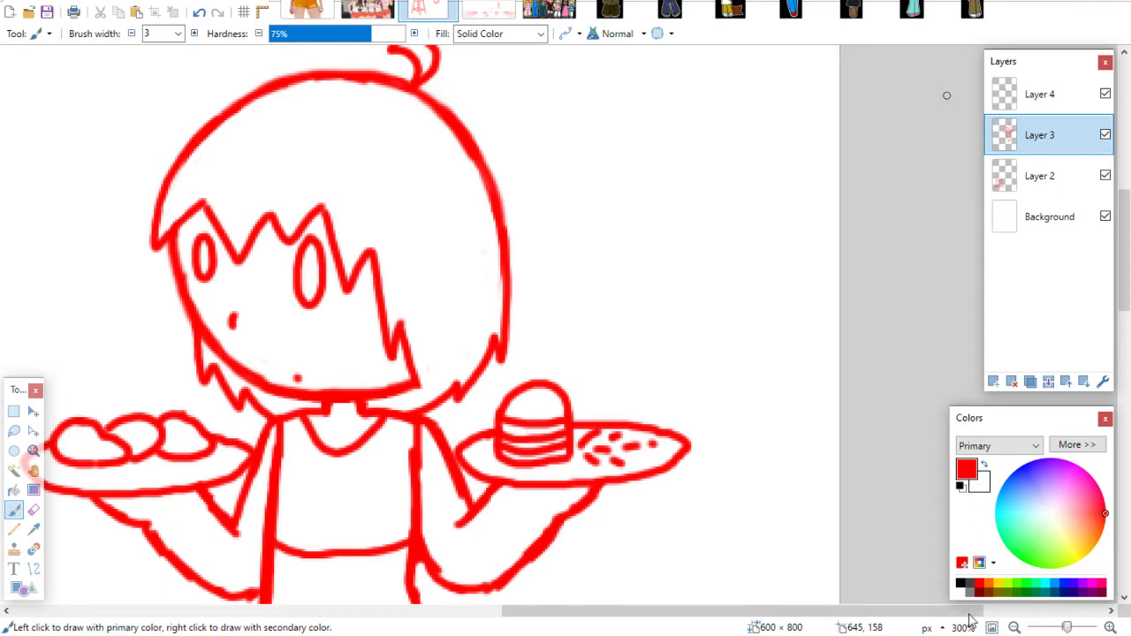
click(1013, 627)
click(1013, 627)
click(1014, 627)
click(1013, 628)
click(1013, 628)
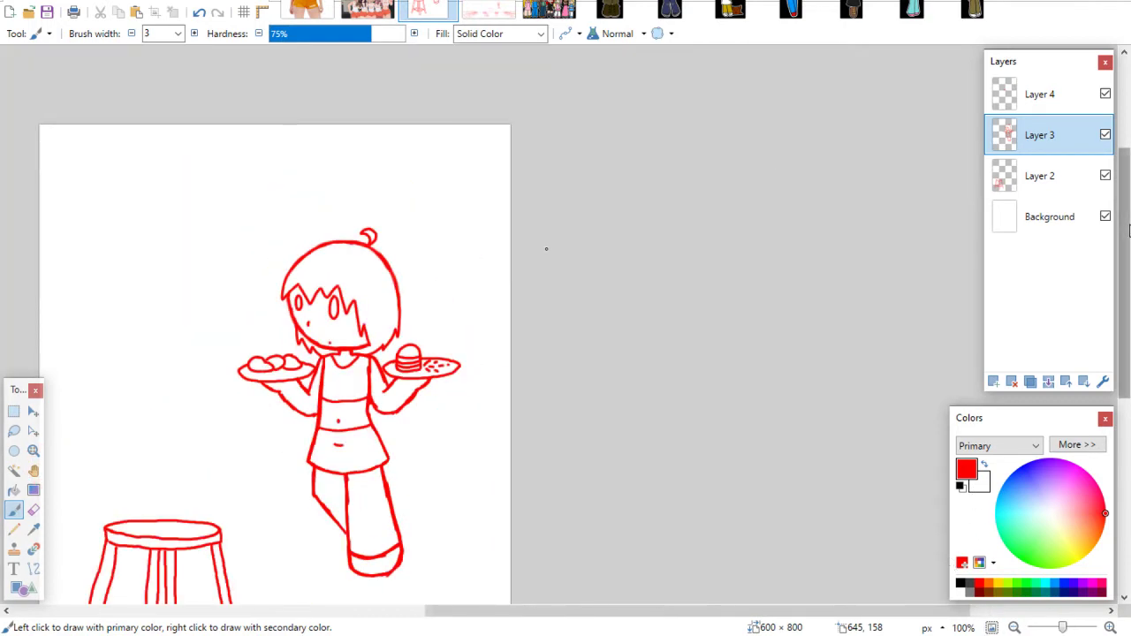
drag(1128, 230, 1127, 259)
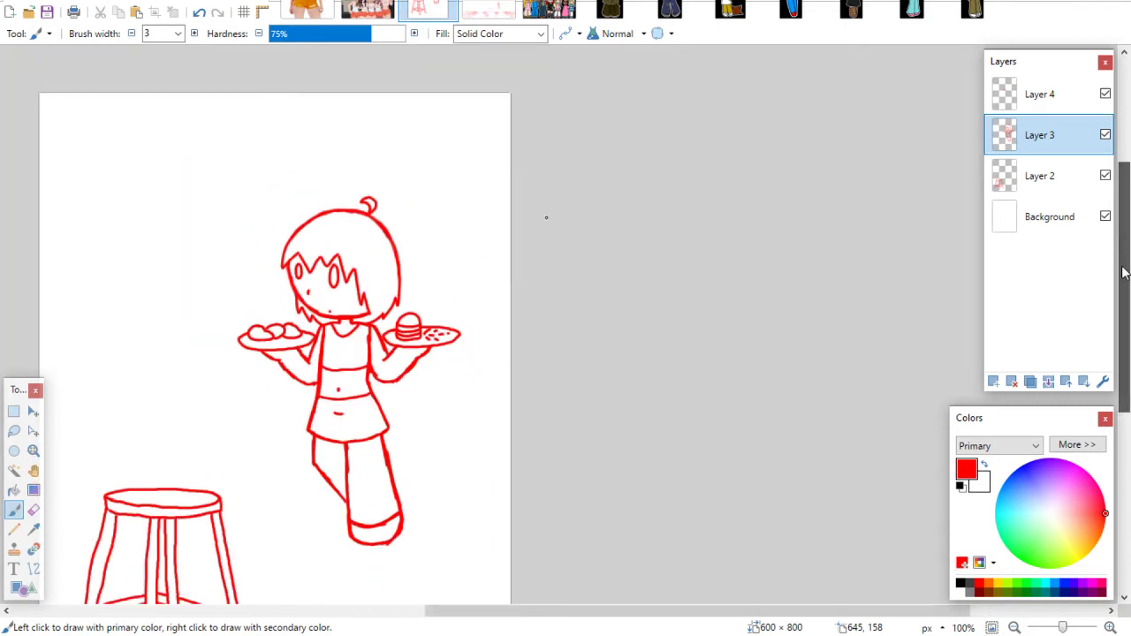
click(14, 411)
drag(239, 144, 470, 527)
click(1021, 100)
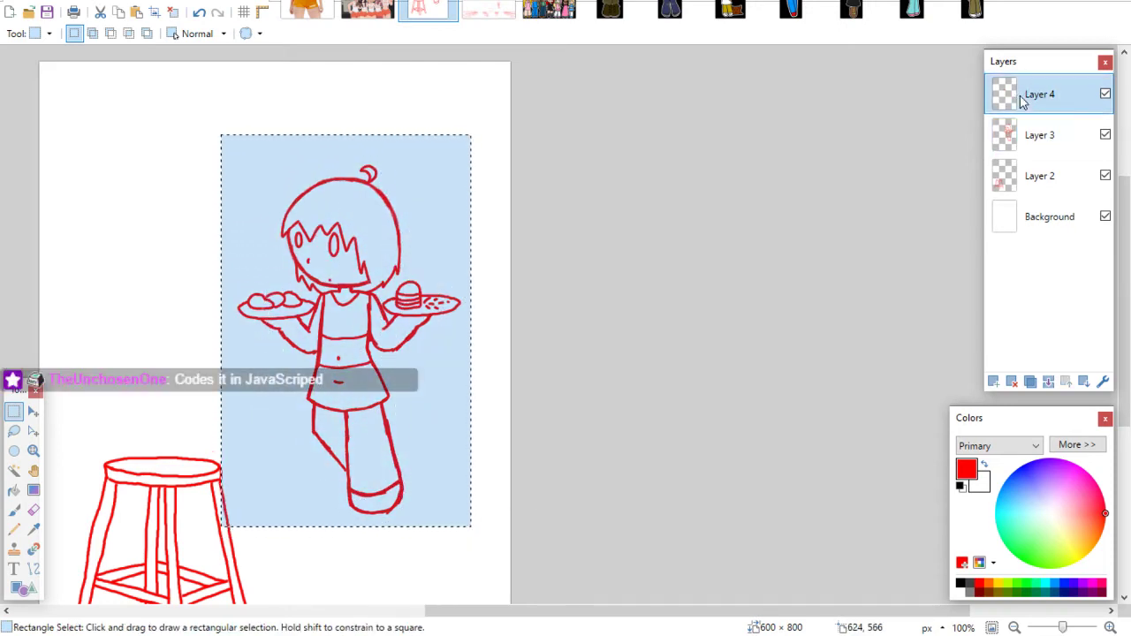
click(1048, 382)
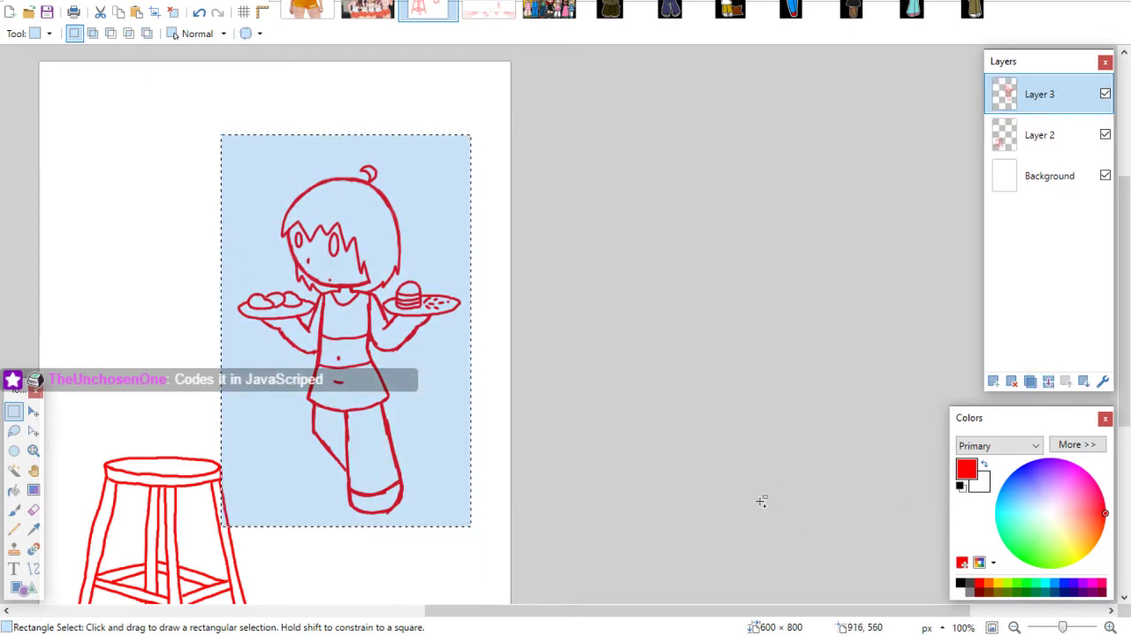
Cut the selected waitress and paste her onto a new layer in the wide restaurant drawing
key(ctrl+x)
click(488, 10)
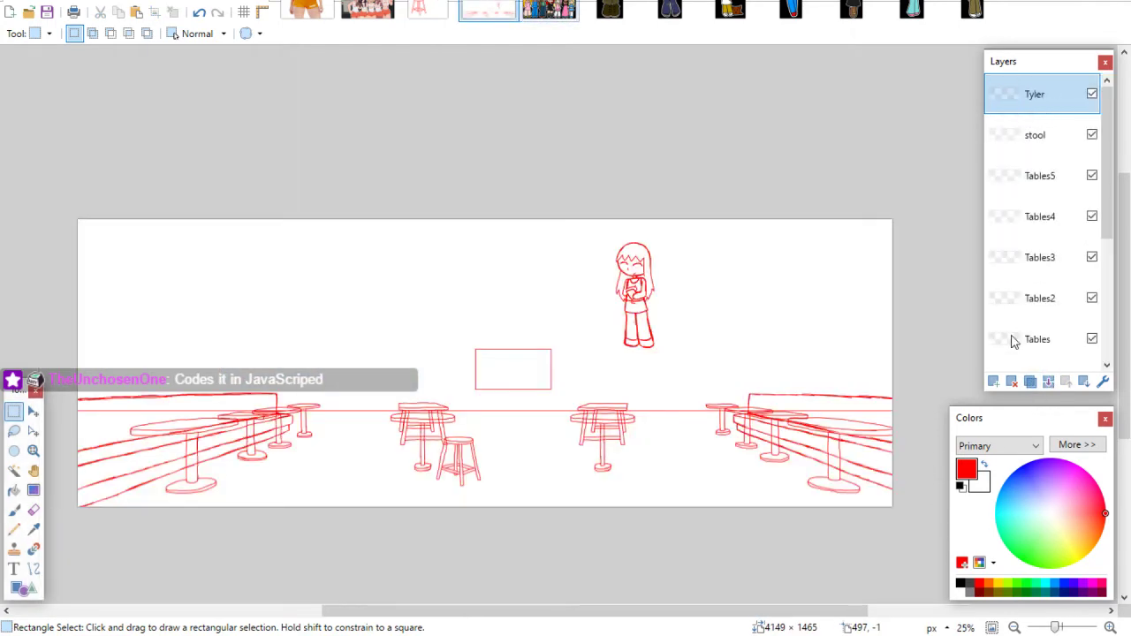
click(993, 382)
key(ctrl+v)
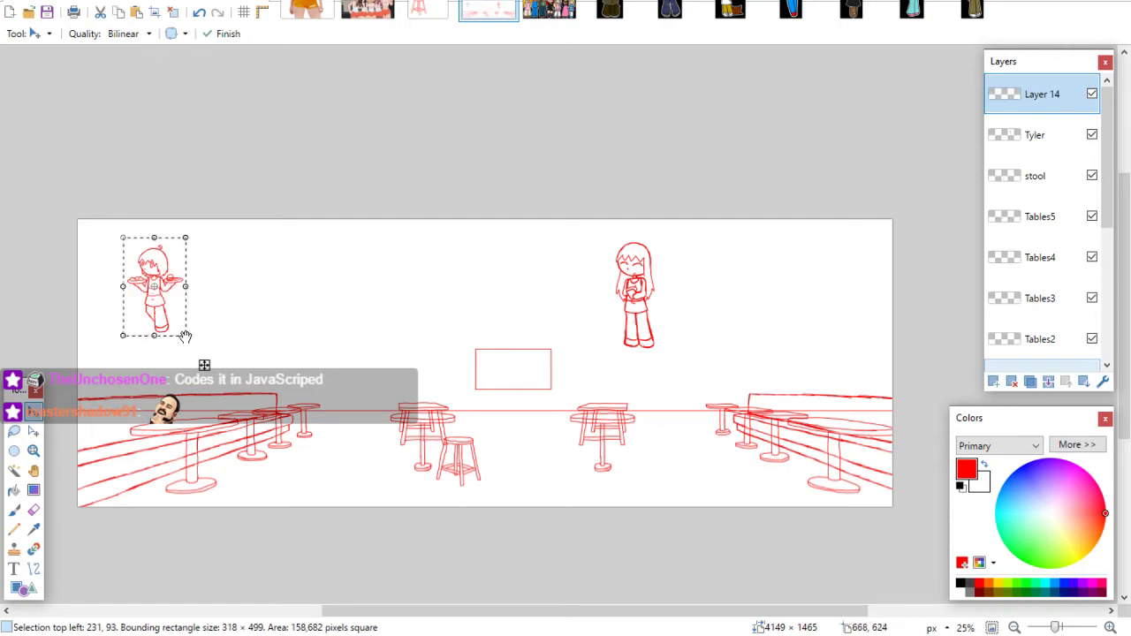
Move the pasted waitress to the right of the long-haired character, enlarge her to about 368 × 579 pixels, and deselect
drag(205, 365, 729, 378)
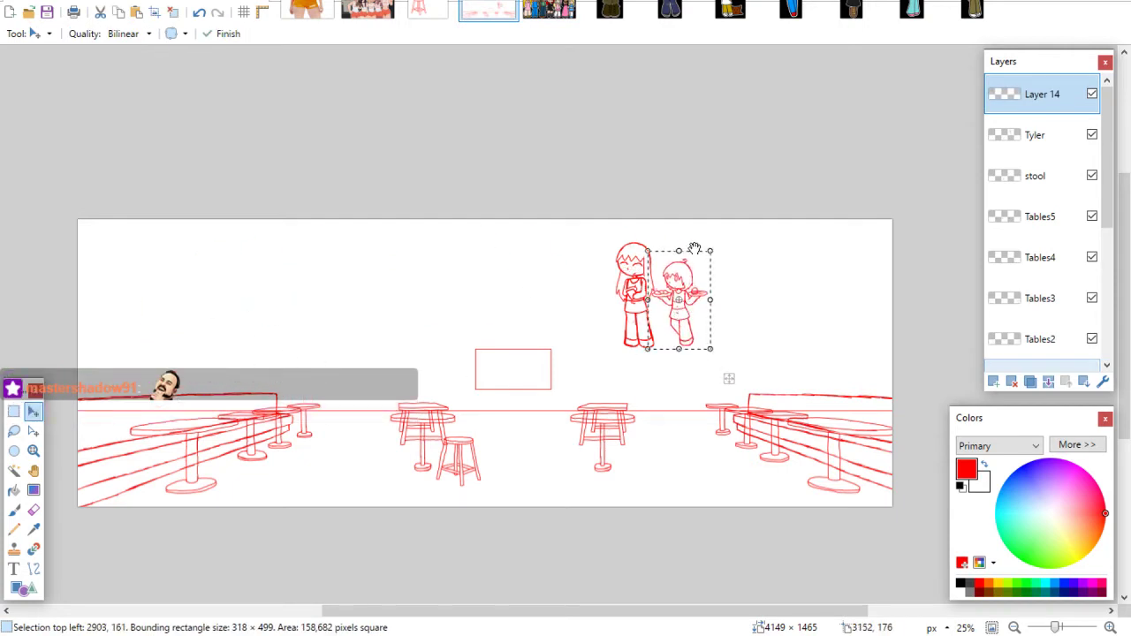
drag(695, 249, 676, 266)
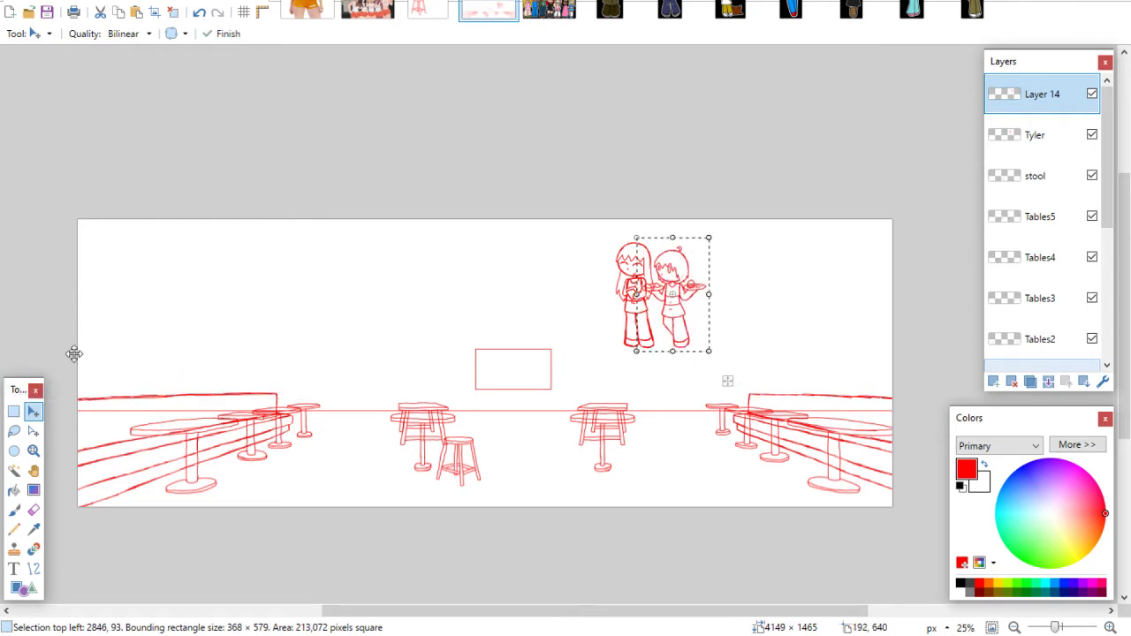
click(13, 411)
click(173, 347)
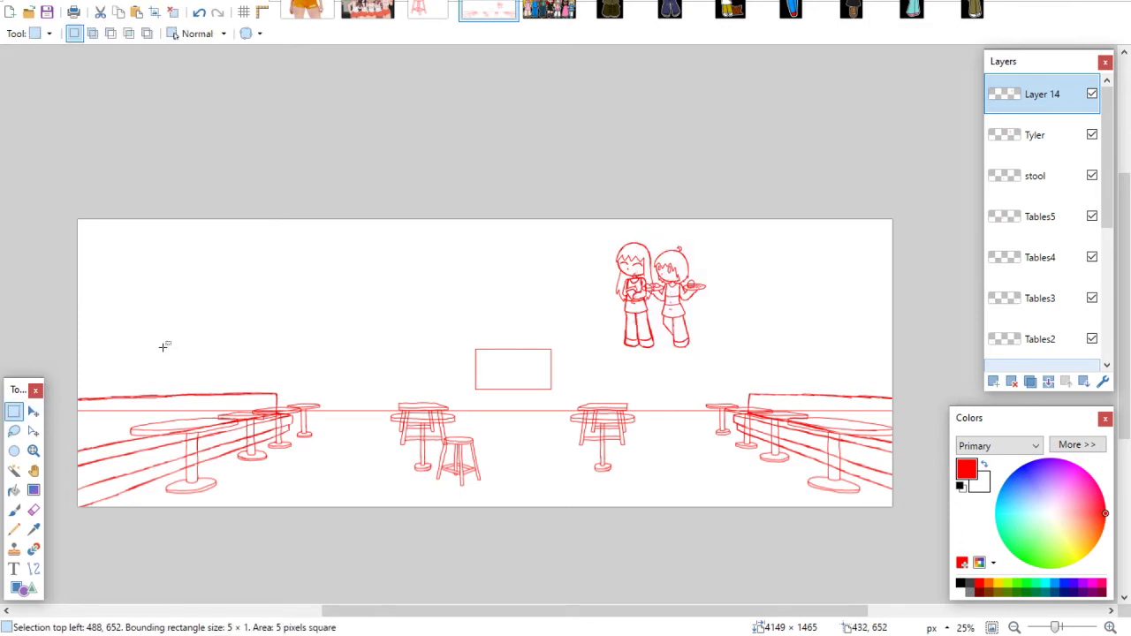
click(426, 364)
click(586, 372)
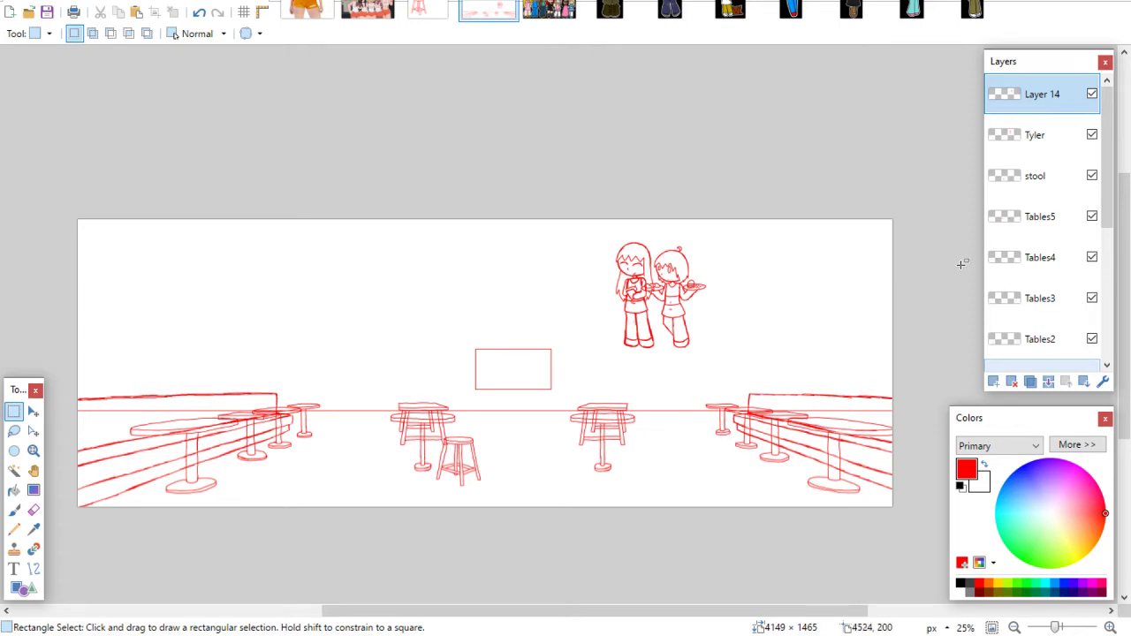
Rename the waitress's new layer as Berry
double_click(1047, 96)
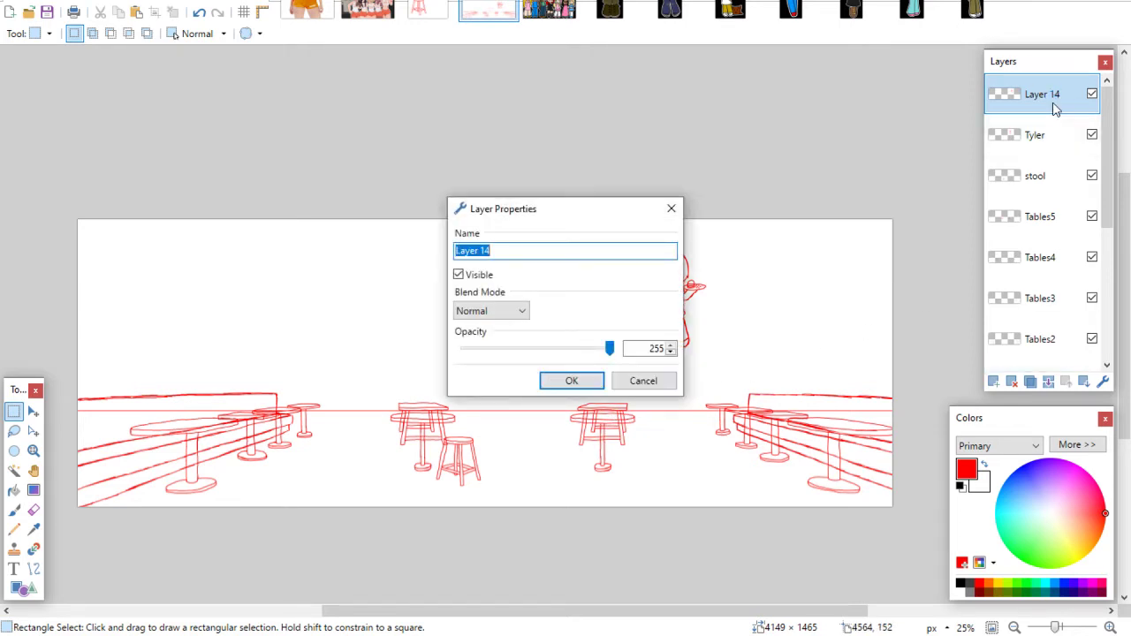
text(Berry)
click(576, 381)
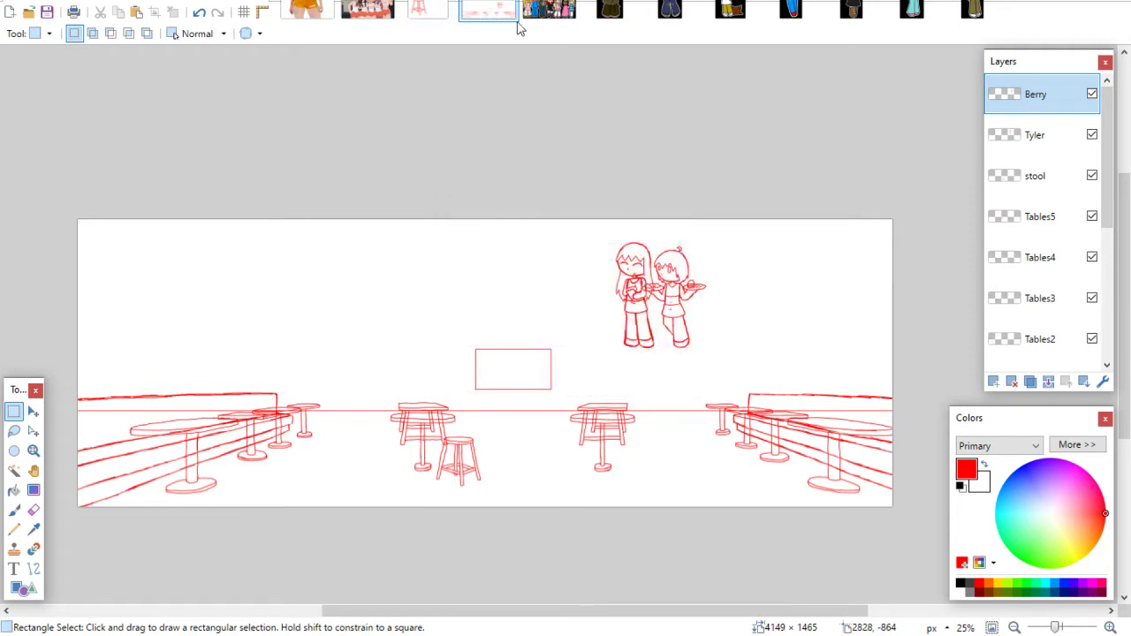
Return to the stool drawing and sketch most of a round red head outline above and to the right of the stool
click(431, 10)
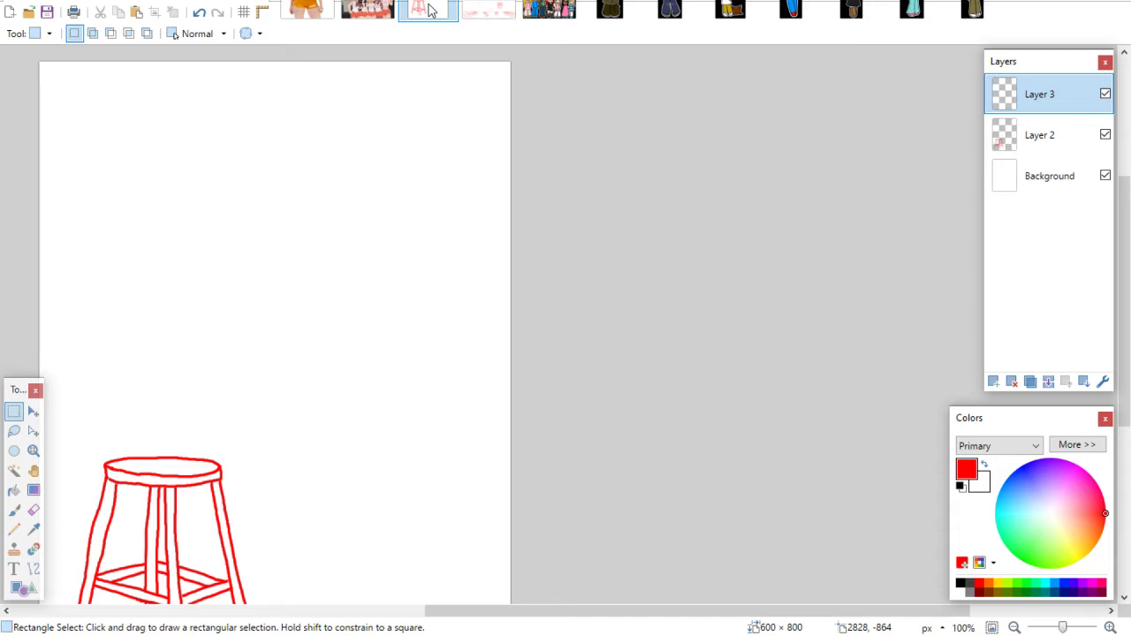
click(14, 509)
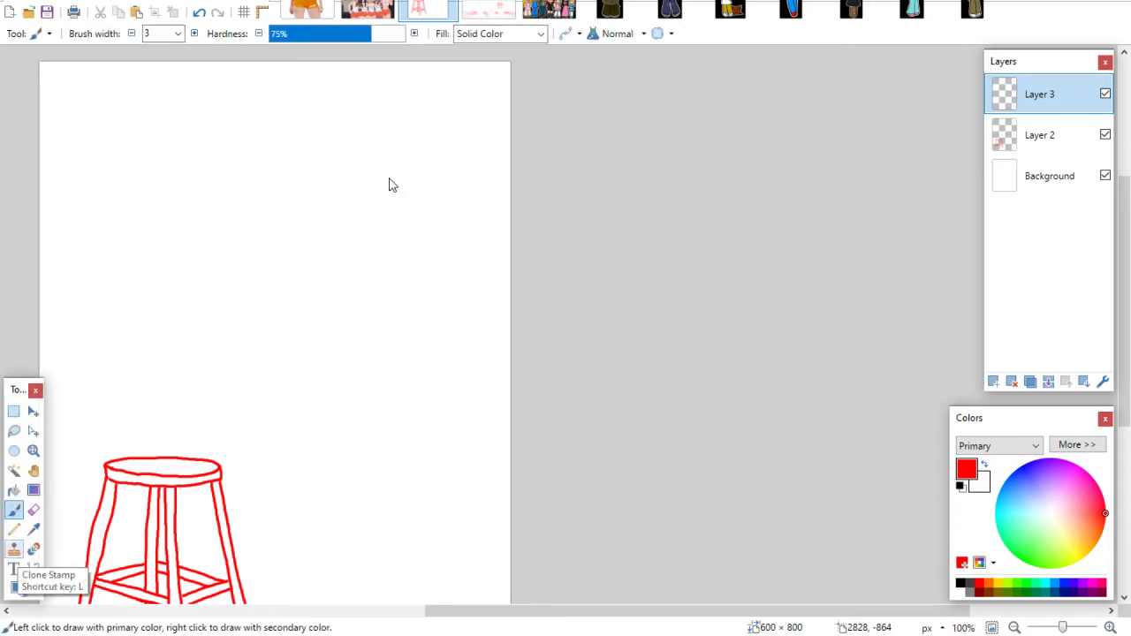
drag(1129, 263, 1127, 266)
drag(475, 620, 456, 613)
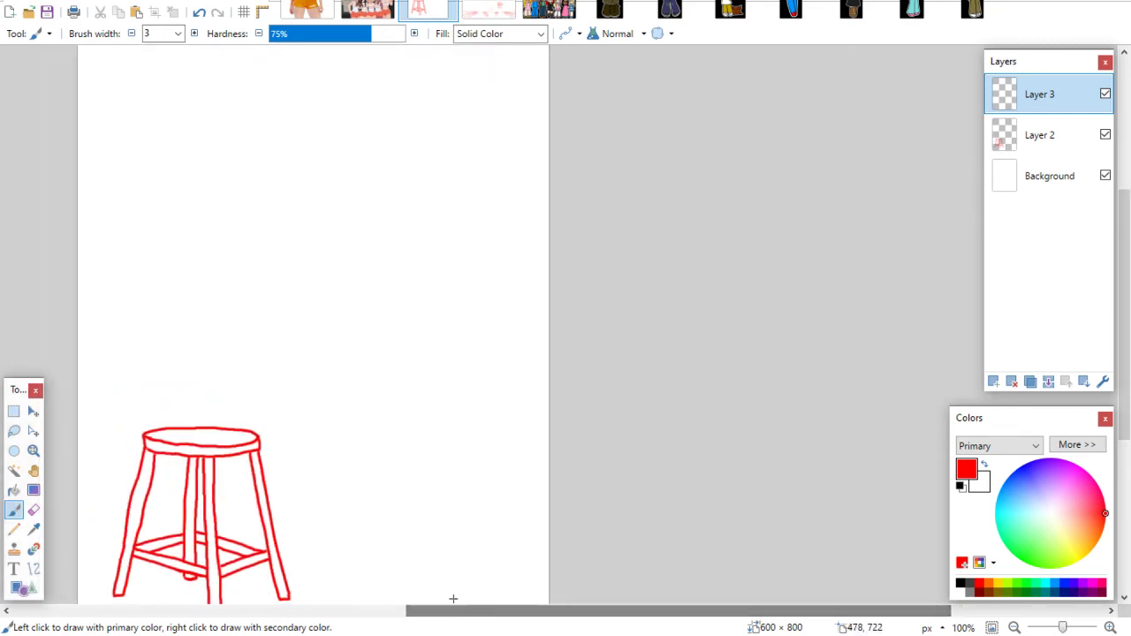
drag(1128, 280, 1128, 267)
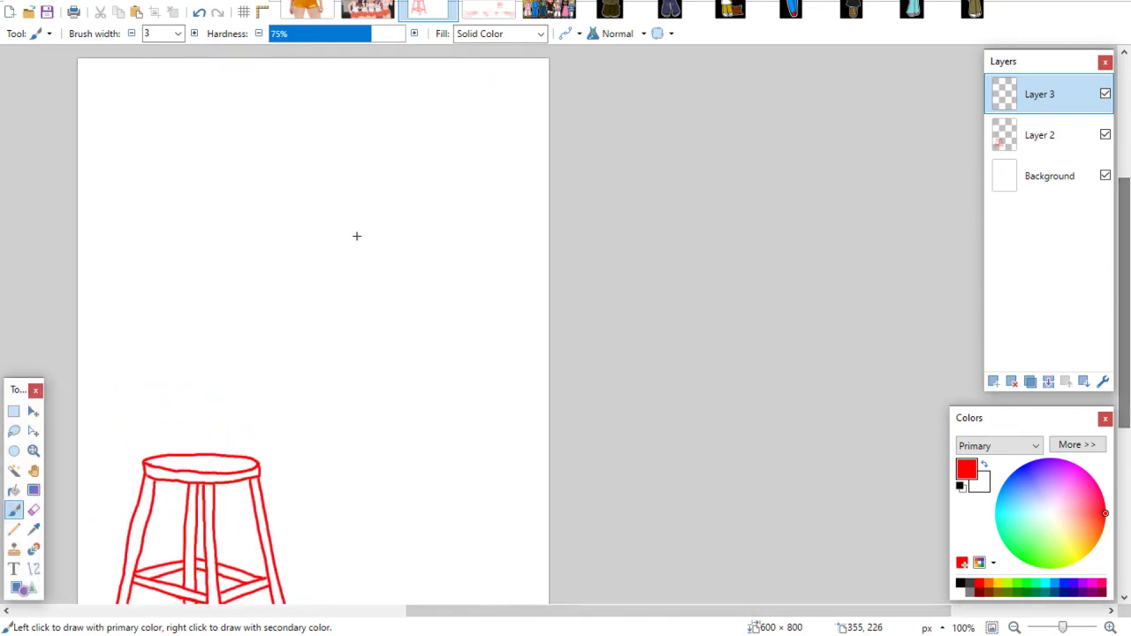
mouse_move(354, 218)
mouse_down()
mouse_move(307, 273)
mouse_move(325, 232)
mouse_move(308, 284)
mouse_move(317, 308)
mouse_move(306, 268)
mouse_move(341, 336)
mouse_up()
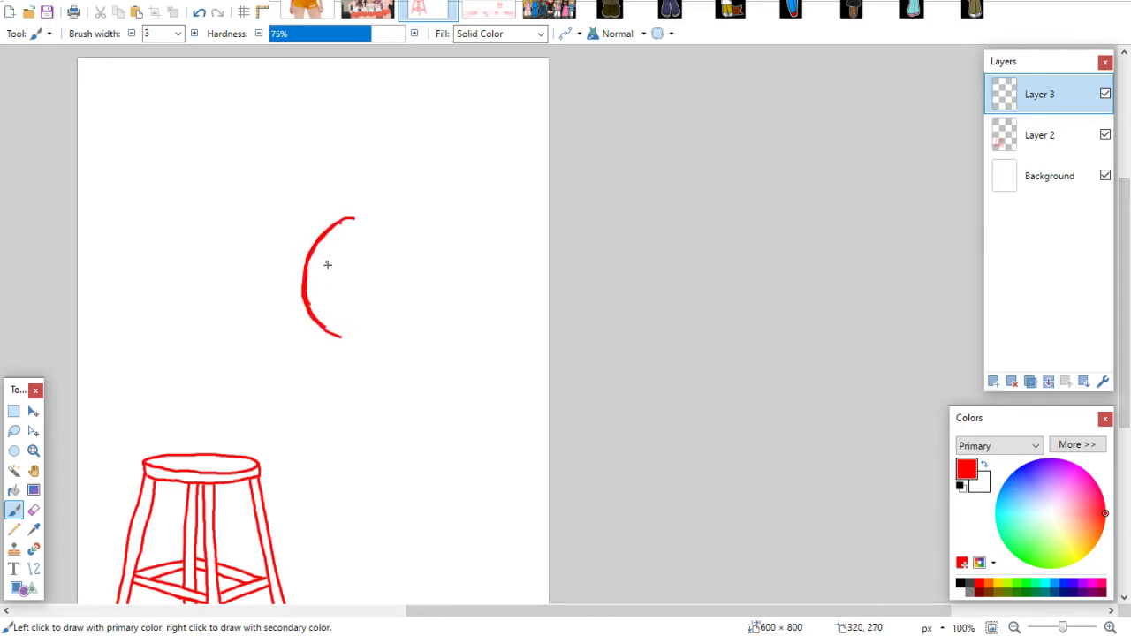
mouse_move(336, 223)
mouse_down()
mouse_move(396, 220)
mouse_move(385, 217)
mouse_move(427, 231)
mouse_move(403, 226)
mouse_move(438, 265)
mouse_move(432, 323)
mouse_up()
mouse_move(310, 309)
mouse_down()
mouse_move(351, 345)
mouse_move(400, 347)
mouse_up()
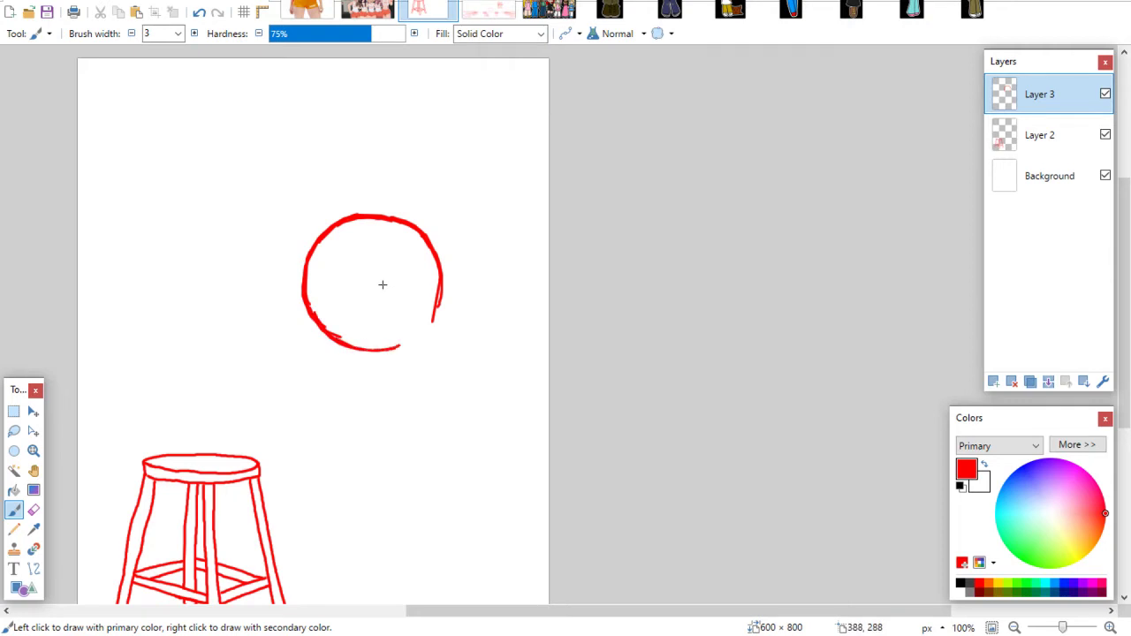
Close the gap at the head circle's lower right and erase the stray strokes inside its lower edge
click(33, 451)
click(355, 320)
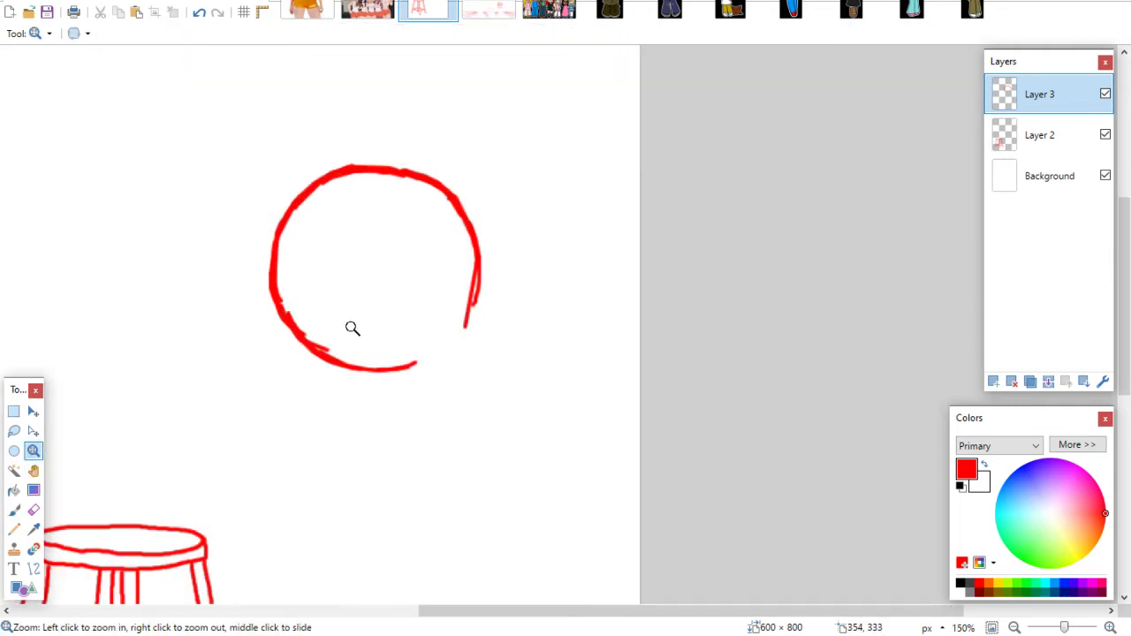
click(14, 510)
scroll(353, 265, down, 3)
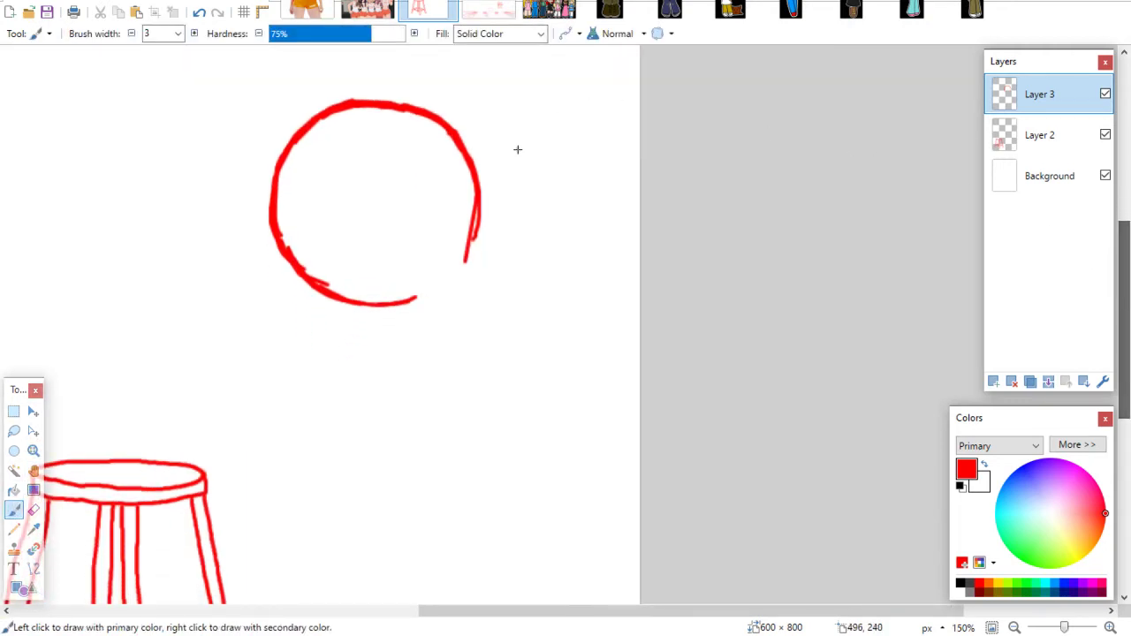
mouse_move(476, 226)
mouse_down()
mouse_move(446, 281)
mouse_move(455, 271)
mouse_move(409, 298)
mouse_move(320, 286)
mouse_move(410, 292)
mouse_up()
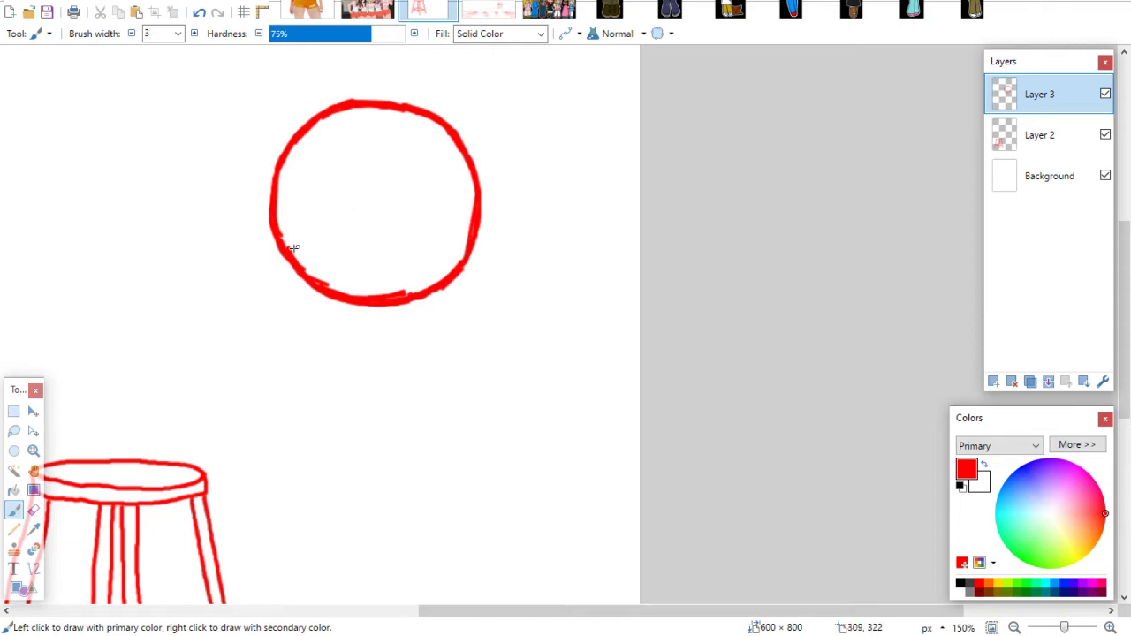
click(33, 510)
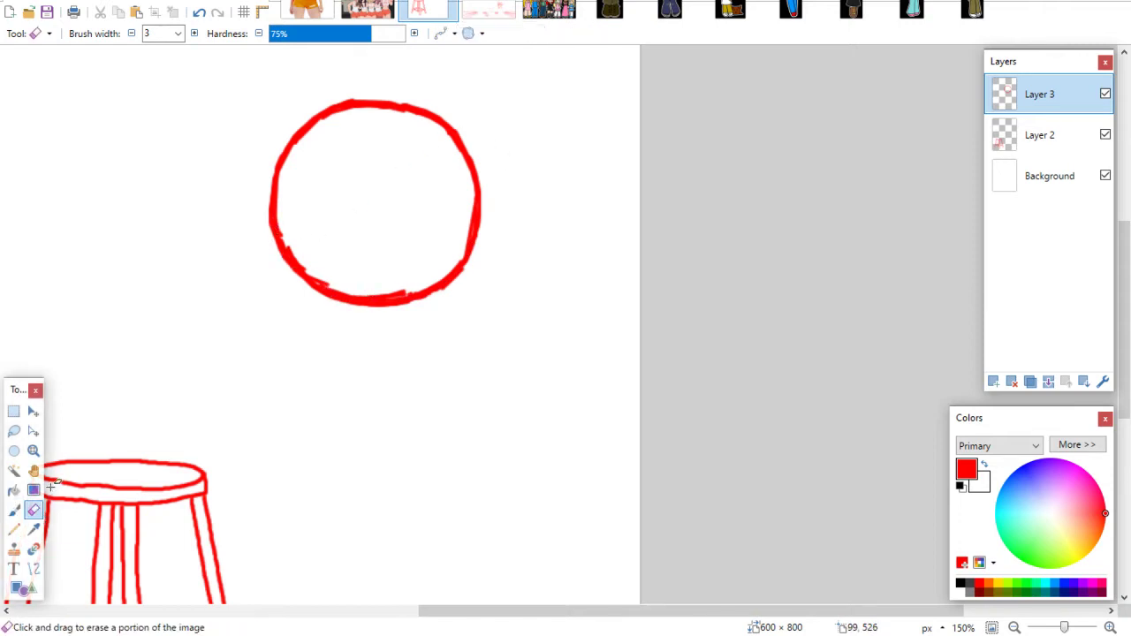
mouse_move(400, 298)
mouse_down()
mouse_move(313, 281)
mouse_move(290, 246)
mouse_up()
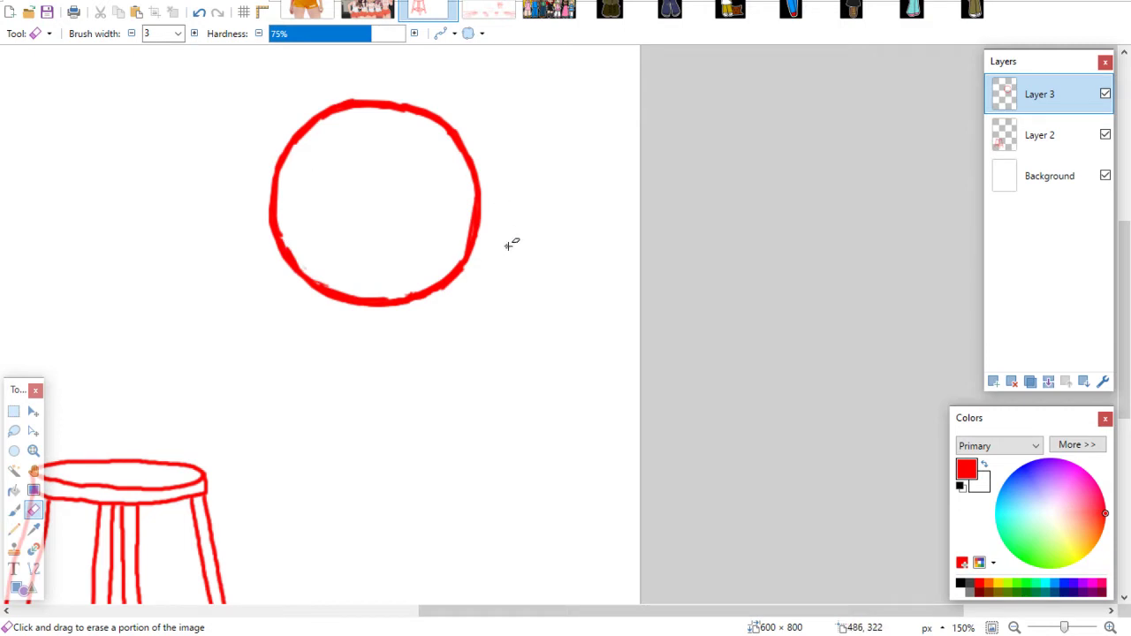
Select the head circle, narrow it slightly so the selection is 199 × 244 pixels, and deselect it
click(13, 411)
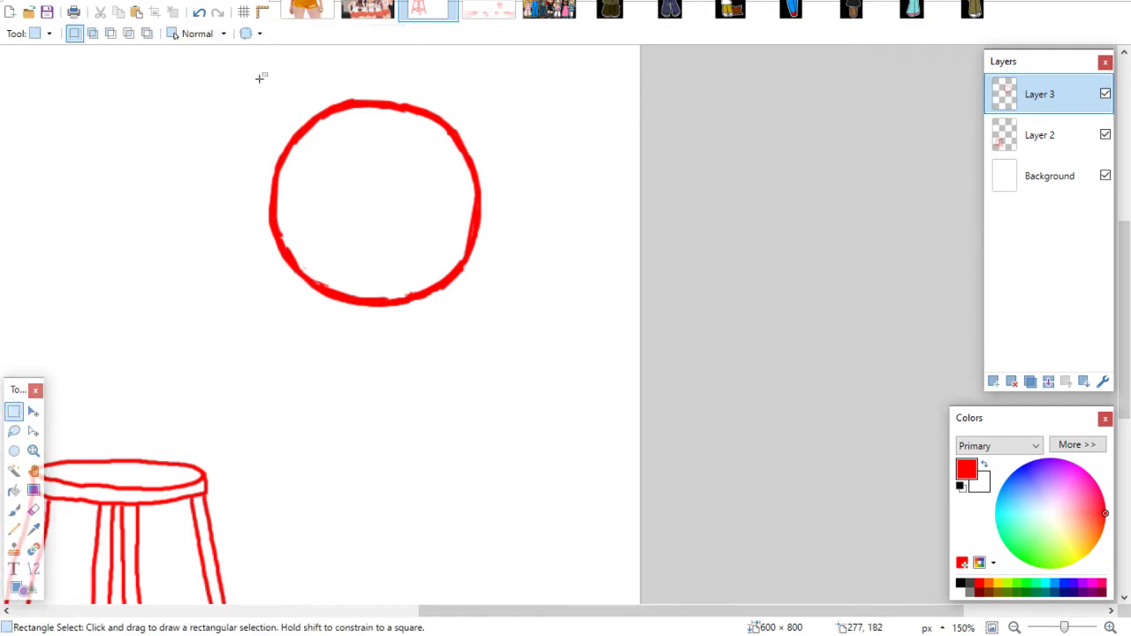
drag(260, 65, 500, 352)
click(33, 410)
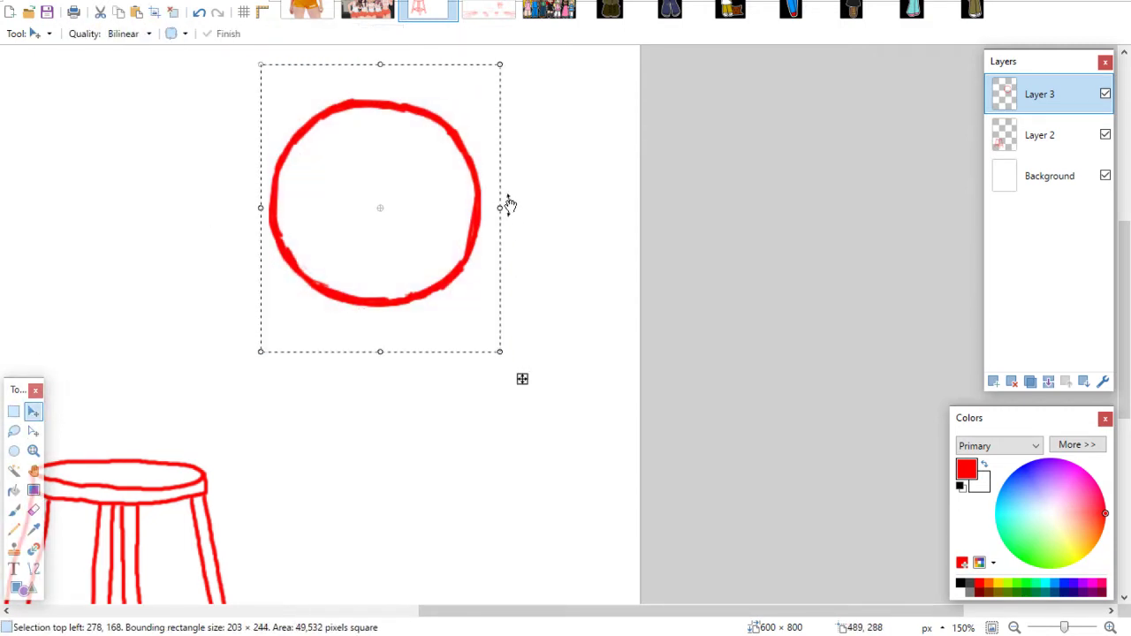
drag(500, 208, 495, 207)
click(13, 411)
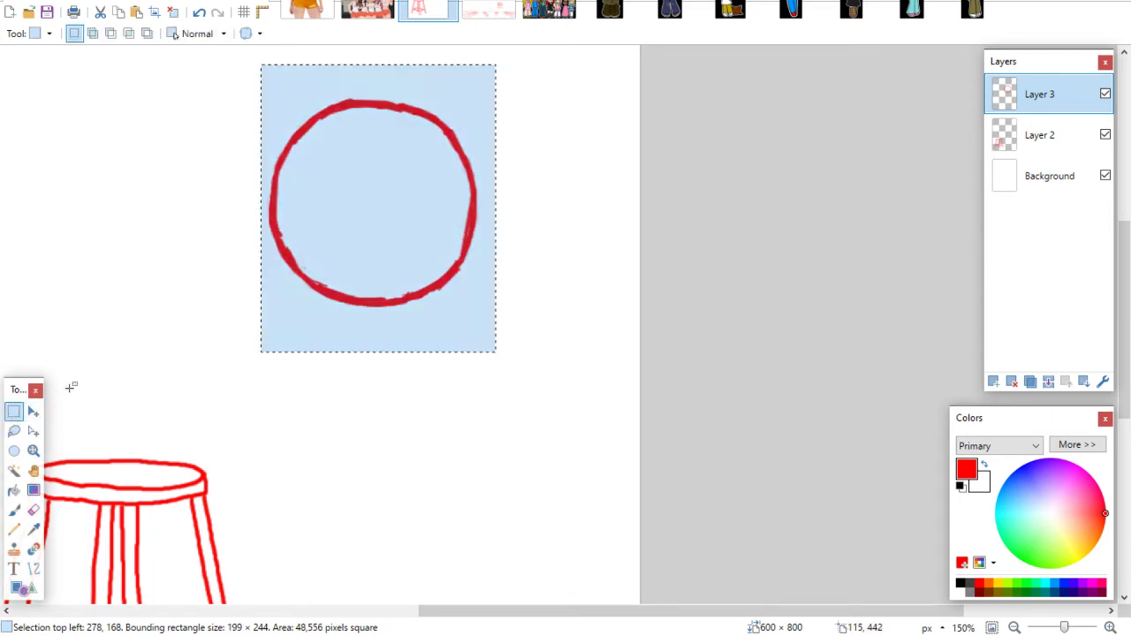
key(ctrl+d)
click(14, 507)
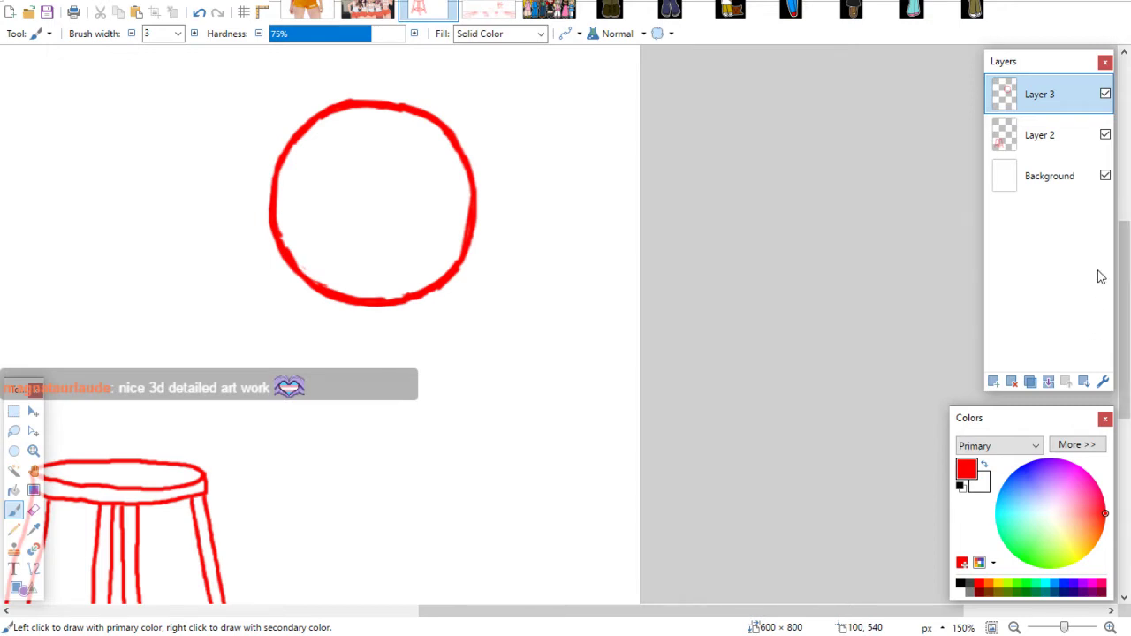
Move the head circle straight up by 92 pixels and deselect it
drag(1122, 276, 1042, 144)
key(m)
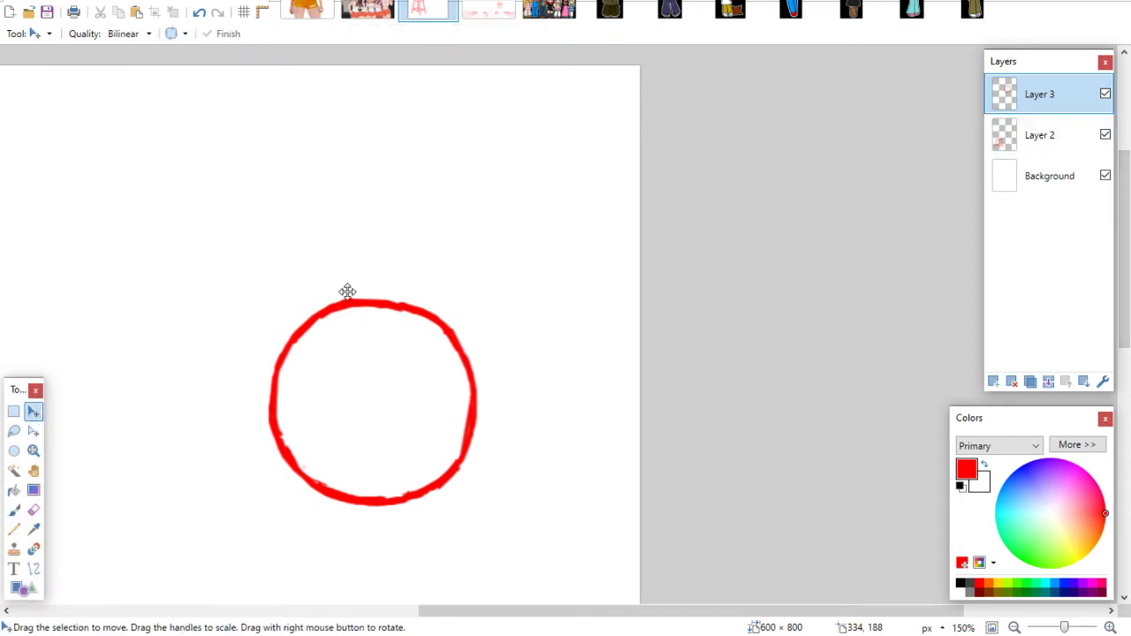
drag(404, 347, 404, 232)
click(13, 411)
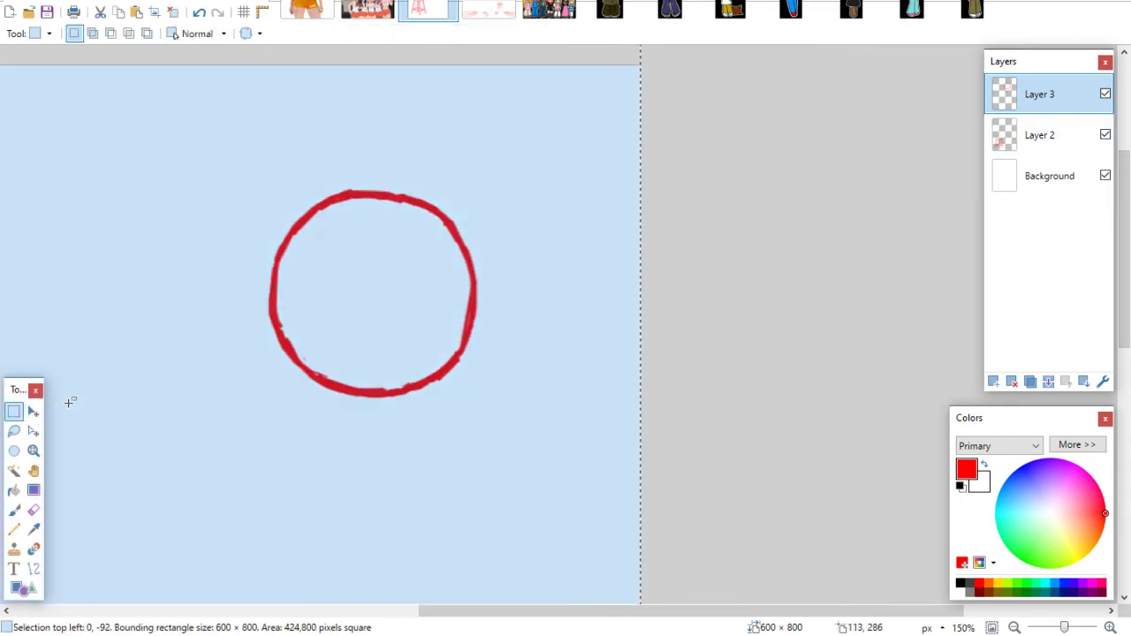
click(81, 409)
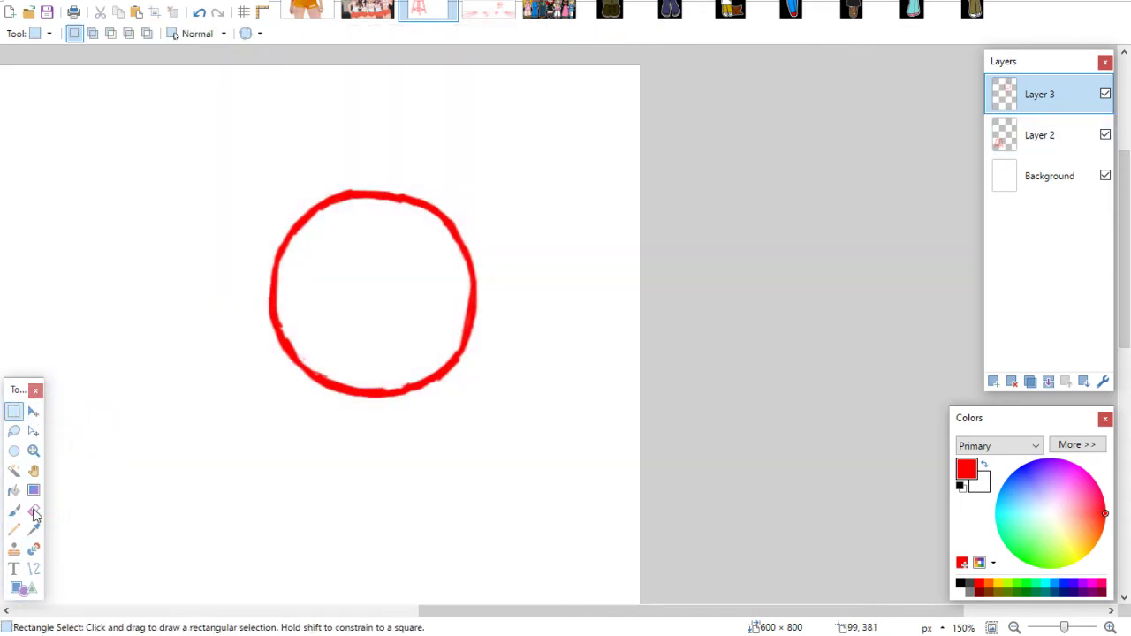
Smooth the rough side and lower edges of the head circle with the brush and eraser at width 3
key(b)
drag(1122, 266, 1124, 296)
click(32, 510)
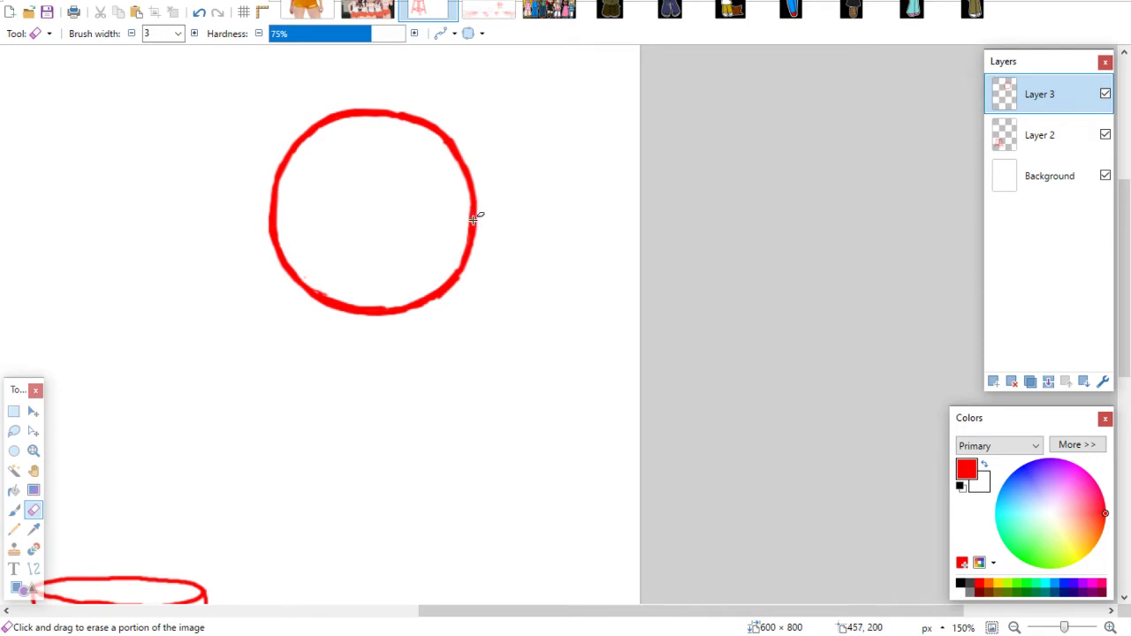
click(14, 510)
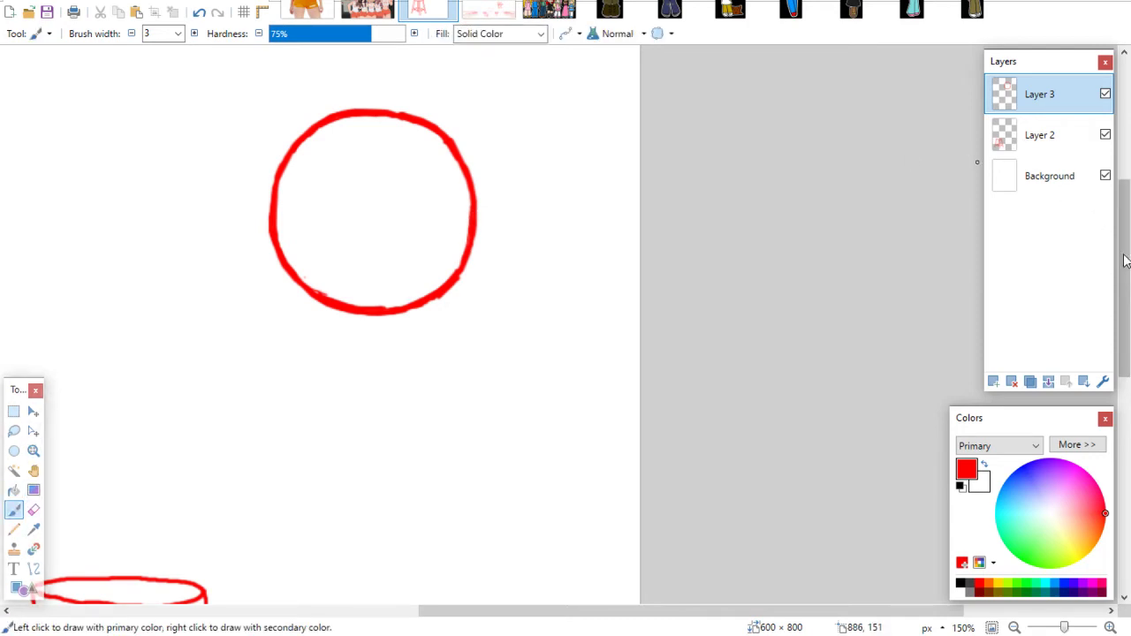
mouse_move(1120, 259)
mouse_down()
mouse_move(1115, 227)
mouse_move(1115, 245)
mouse_up()
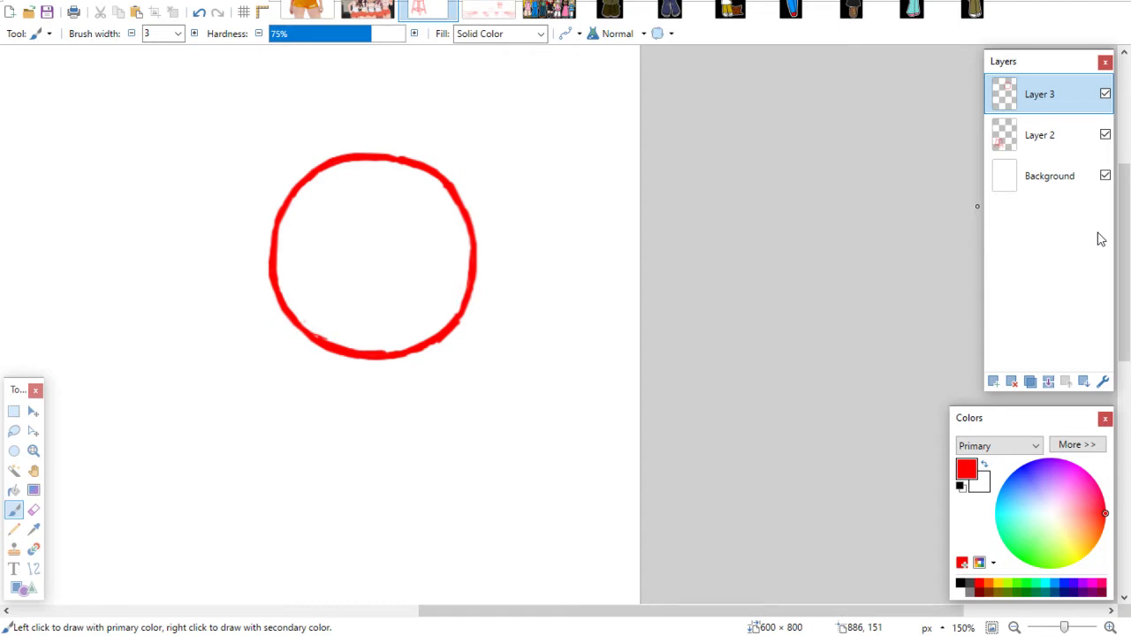
mouse_move(1119, 245)
mouse_down()
mouse_move(1129, 280)
mouse_move(1119, 255)
mouse_up()
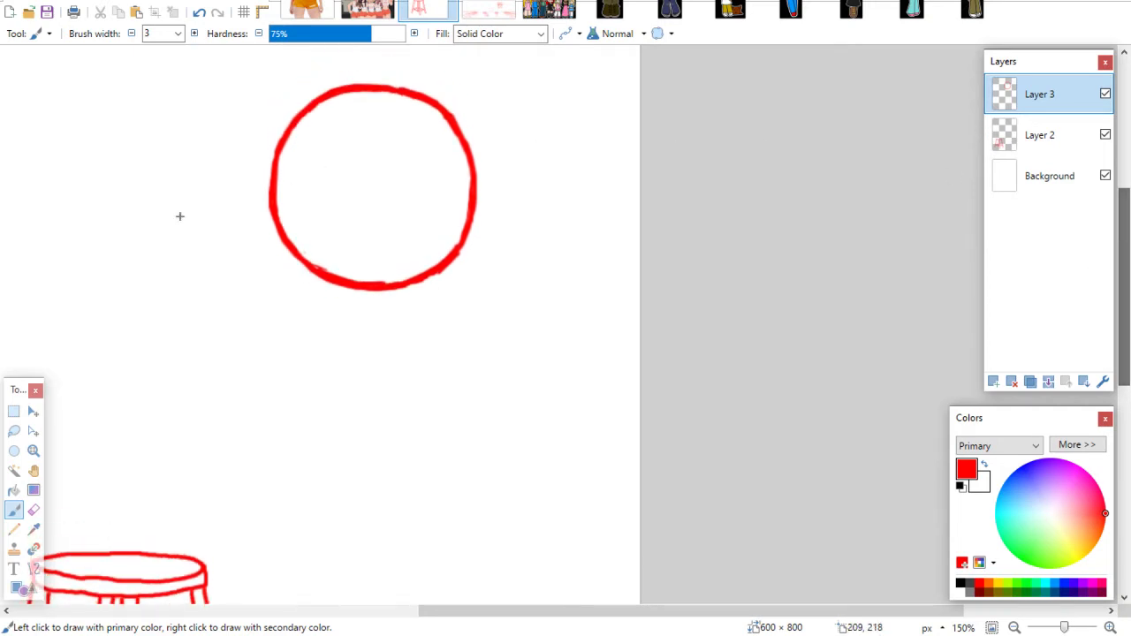
Draw two short parallel neck lines extending down from the middle of the head circle's lower edge
click(33, 451)
click(414, 298)
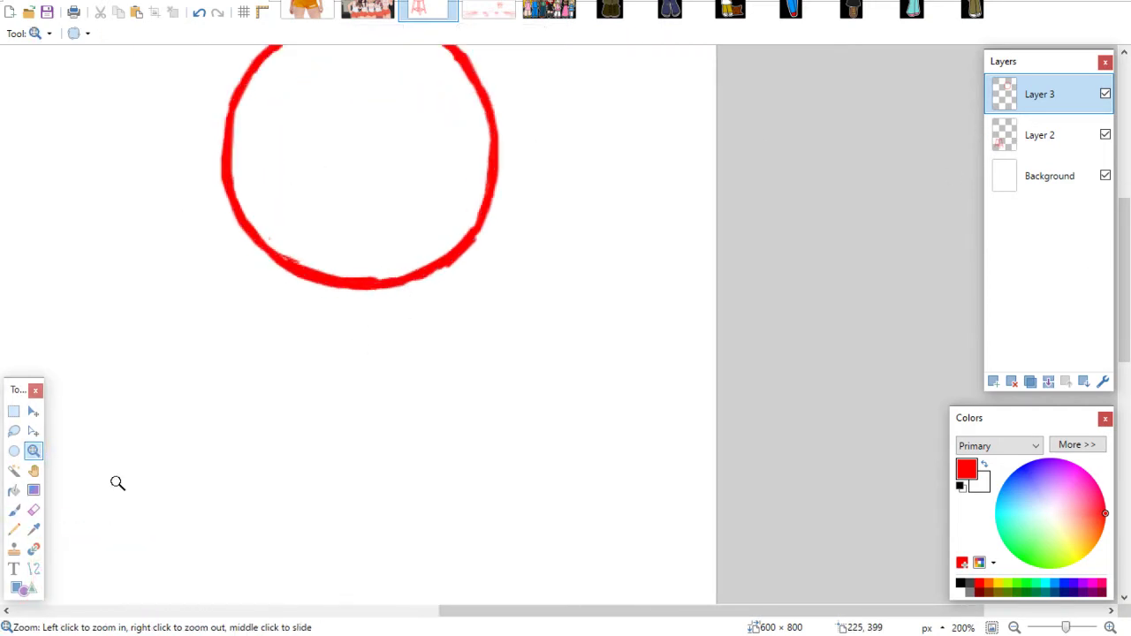
click(13, 510)
mouse_move(1125, 252)
mouse_down()
mouse_move(1125, 262)
mouse_move(1125, 237)
mouse_move(1124, 248)
mouse_move(1108, 239)
mouse_up()
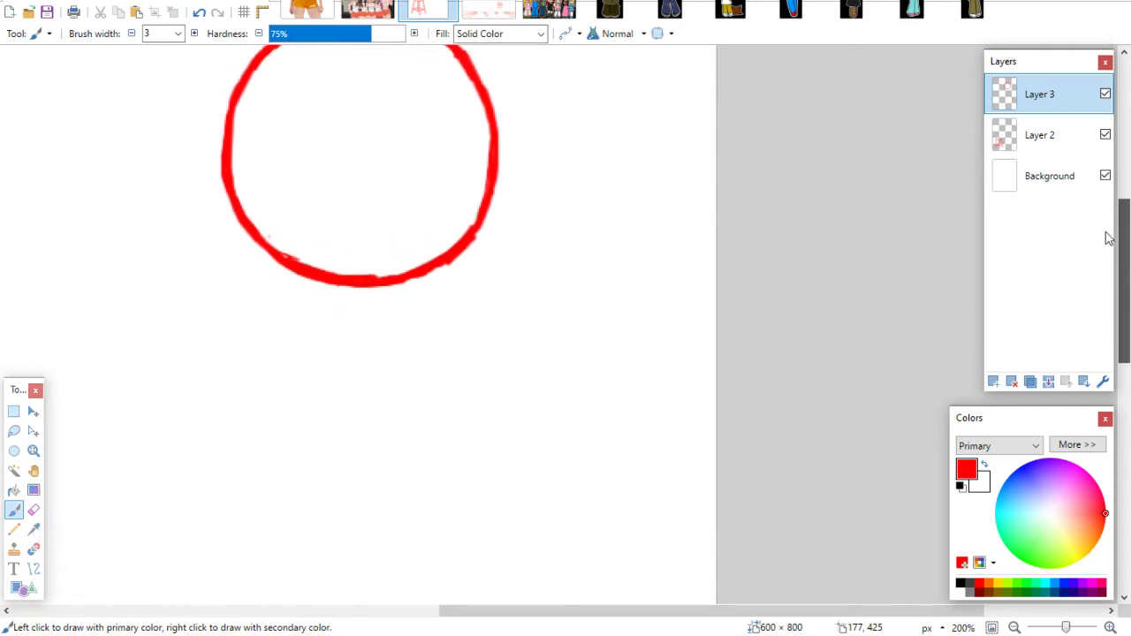
drag(351, 295, 366, 281)
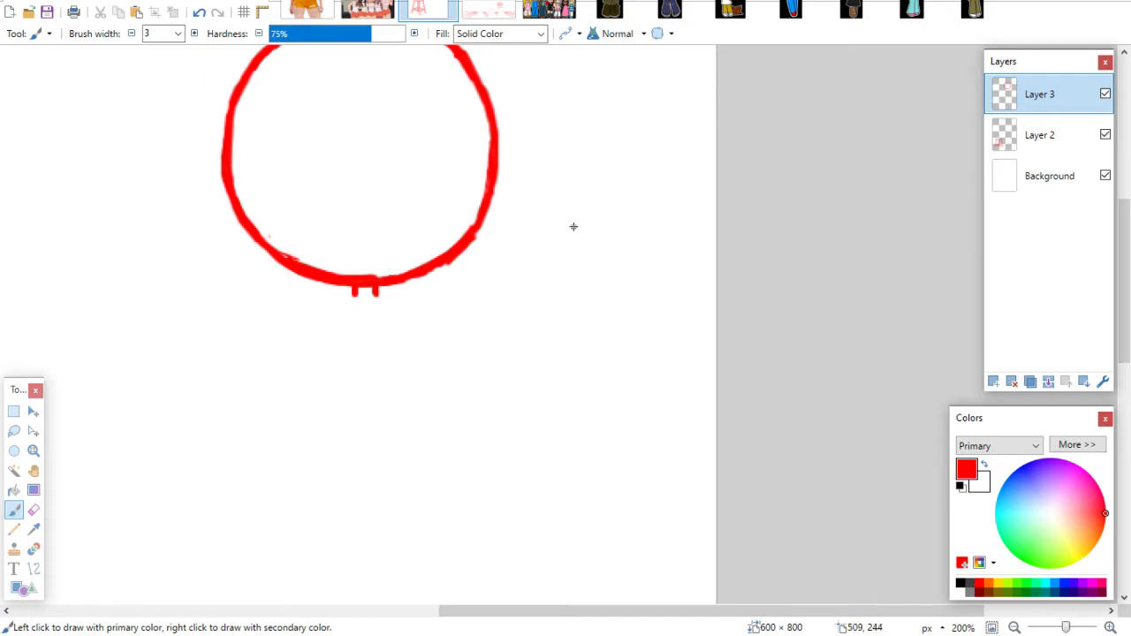
Draw a short arched shoulder line directly beneath the neck, undoing and redrawing strokes until the curve is even
mouse_move(326, 307)
mouse_down()
mouse_move(404, 298)
mouse_move(406, 309)
mouse_up()
key(ctrl+z)
key(ctrl+z)
key(ctrl+z)
key(ctrl+z)
mouse_move(345, 302)
mouse_down()
mouse_move(375, 302)
mouse_move(339, 305)
mouse_move(426, 306)
mouse_move(323, 310)
mouse_up()
key(ctrl+z)
key(ctrl+z)
key(ctrl+z)
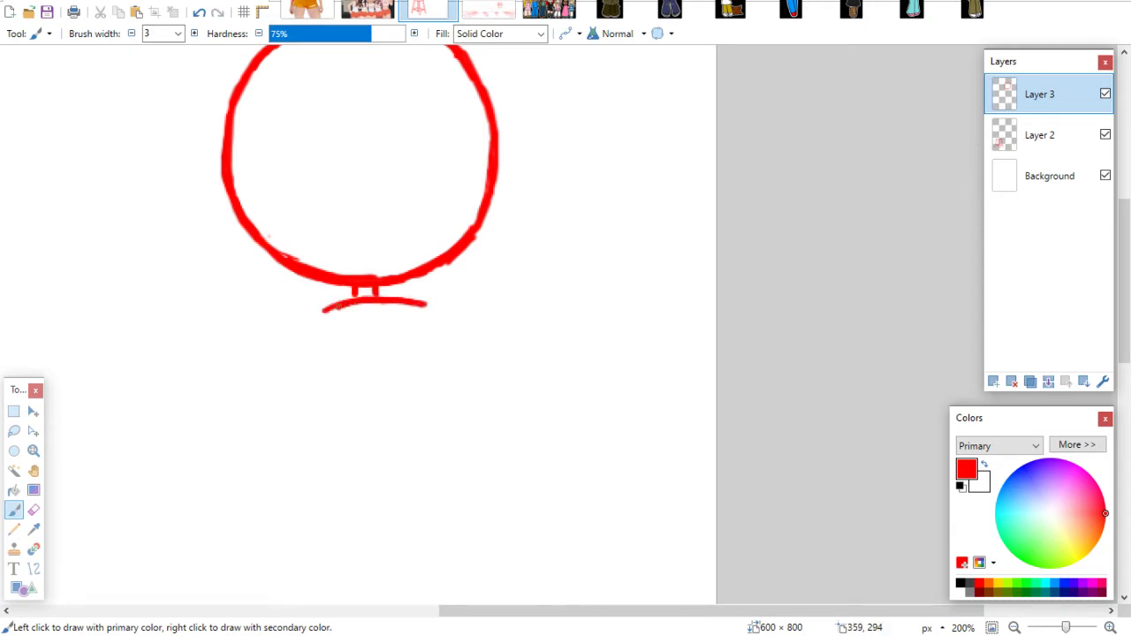
Enclose the head in an elliptical selection and scale it down proportionally toward the neck, making the selection 213 × 186 pixels
mouse_move(1121, 296)
mouse_down()
mouse_move(1120, 238)
mouse_move(1117, 289)
mouse_move(1118, 259)
mouse_up()
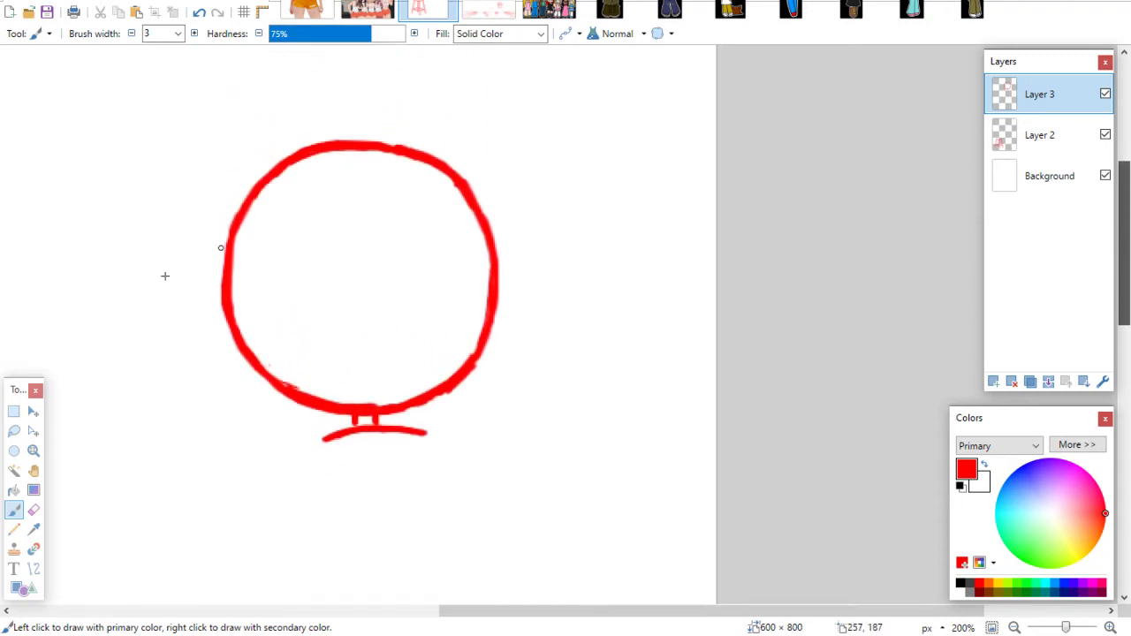
key(s)
key(s)
key(s)
drag(186, 99, 544, 412)
key(m)
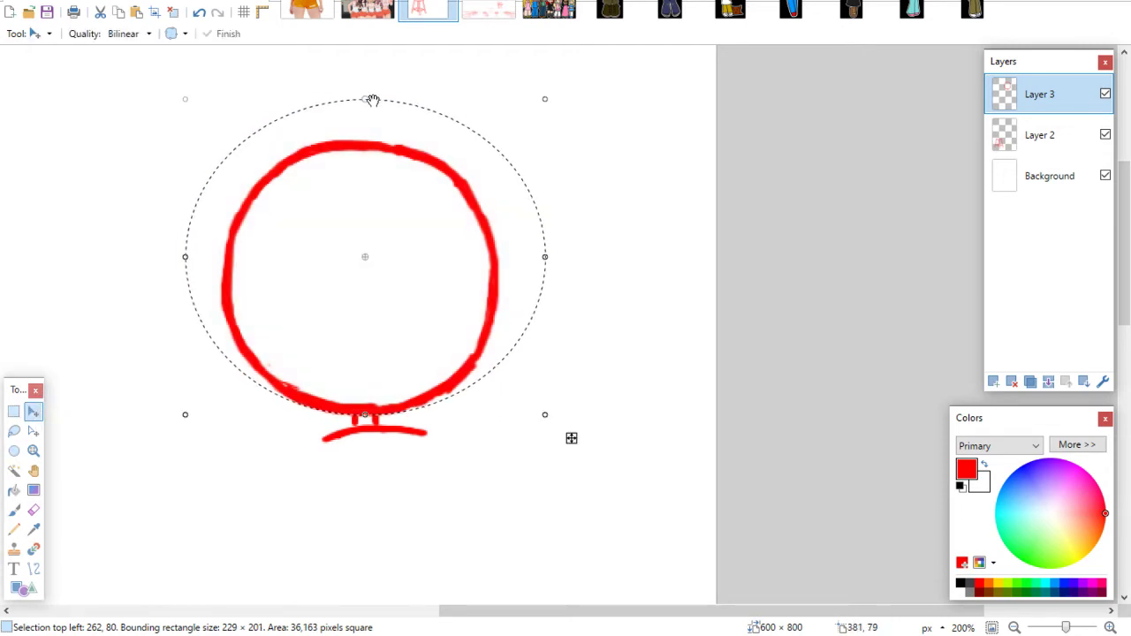
drag(371, 99, 378, 132)
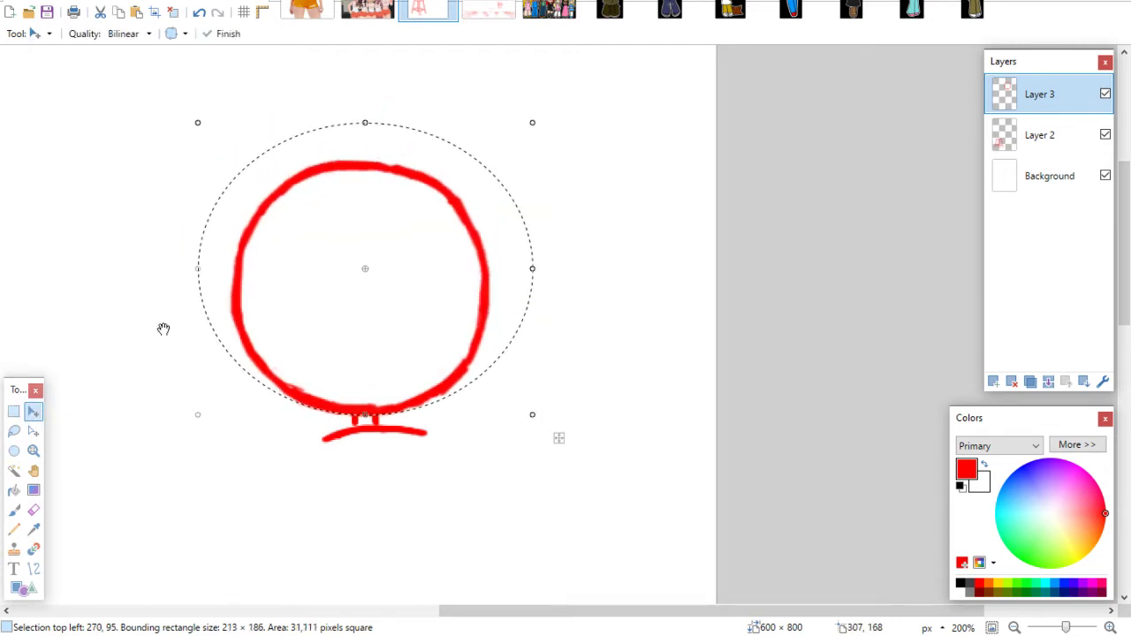
Deselect the head and erase the right tip of the shoulder line under the neck
click(14, 410)
click(14, 510)
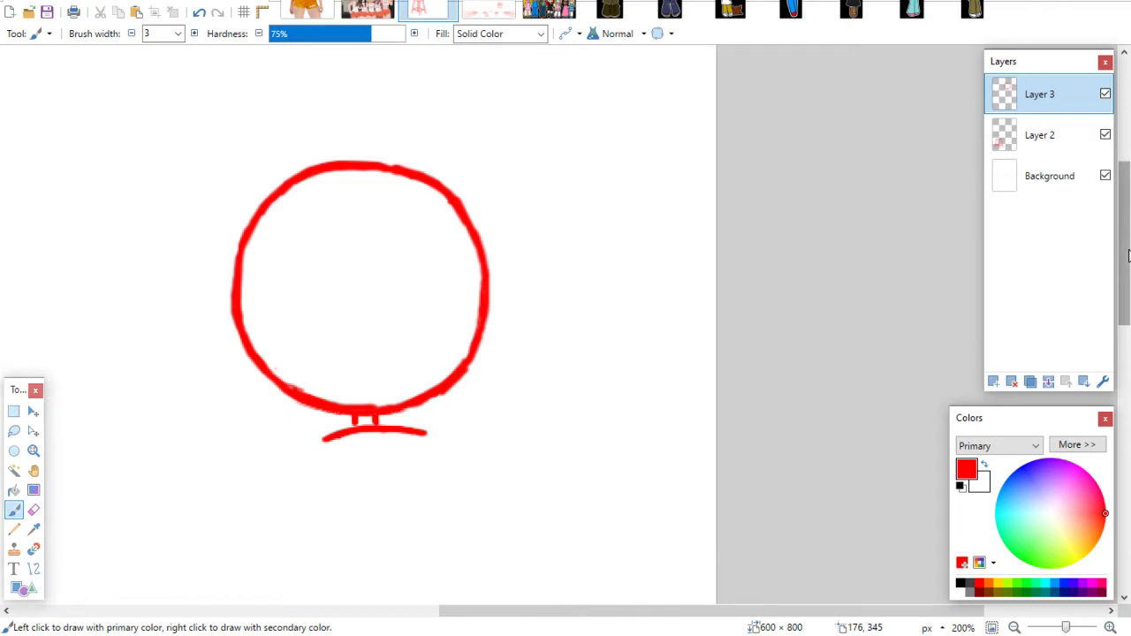
drag(1124, 273, 1124, 320)
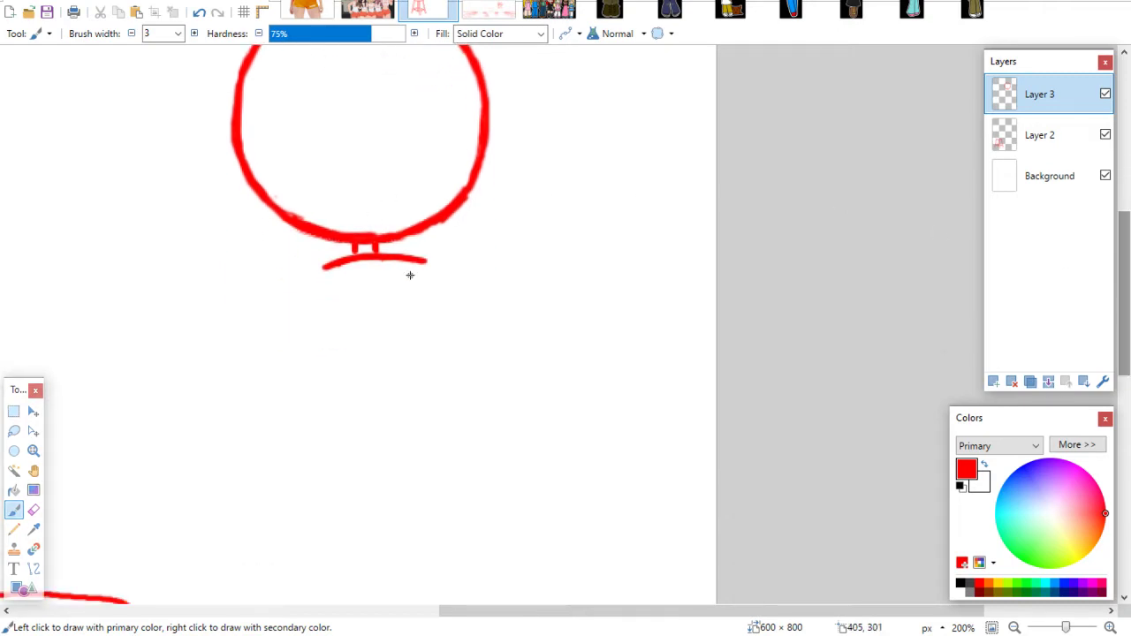
click(33, 511)
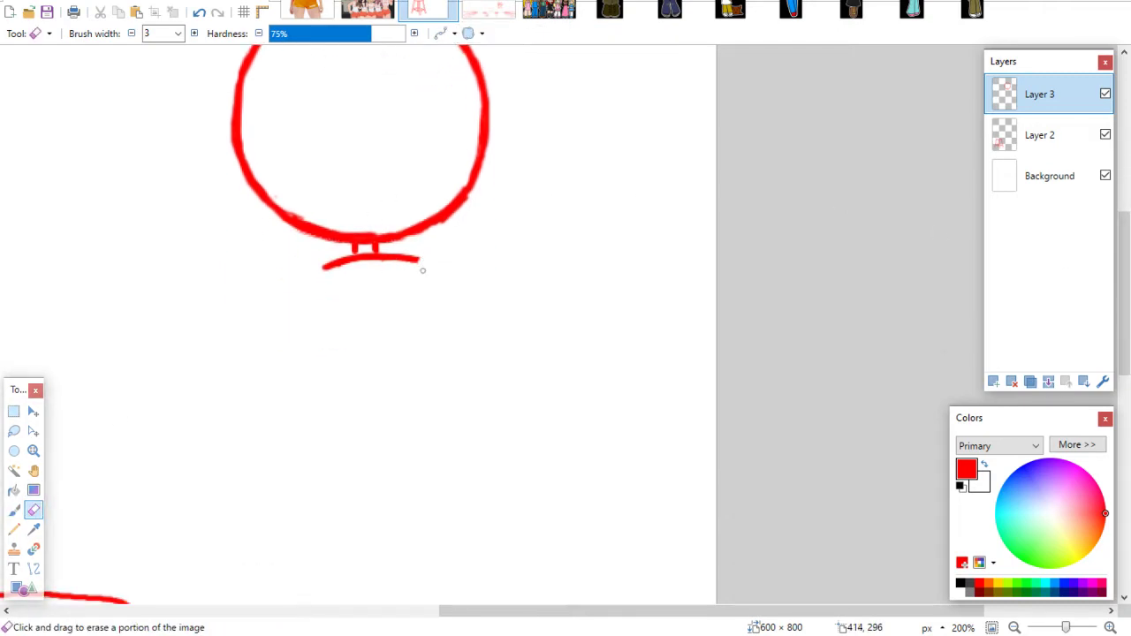
Paint both torso sides down from the shoulder line, with an inward waist bend on the left side
click(14, 510)
drag(412, 258, 432, 357)
drag(332, 267, 350, 329)
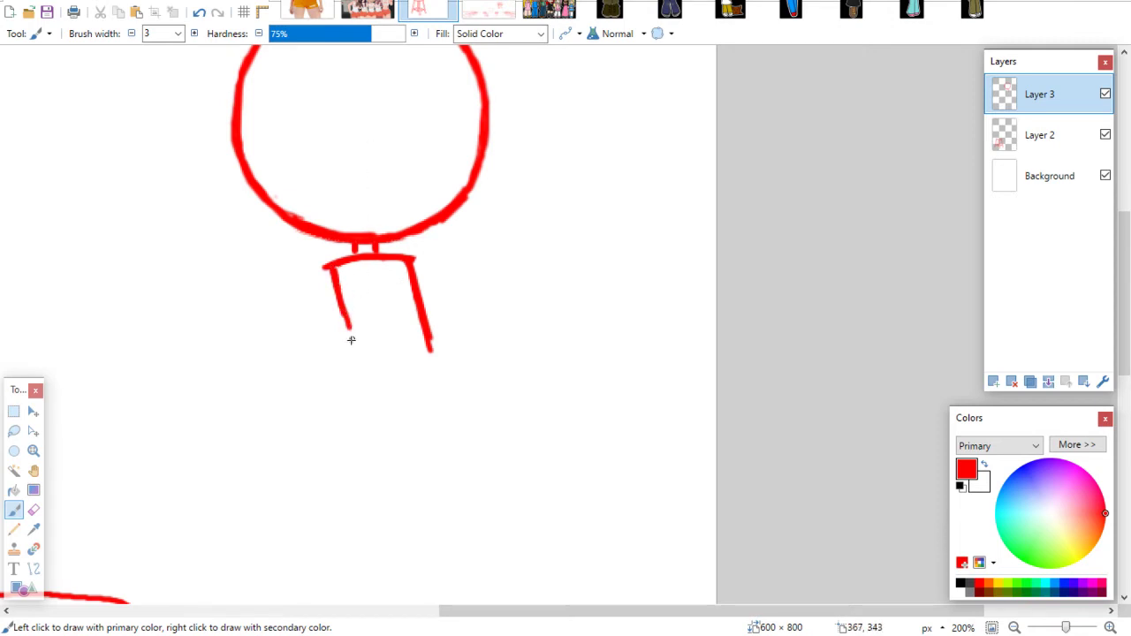
drag(348, 327, 333, 393)
drag(418, 303, 436, 387)
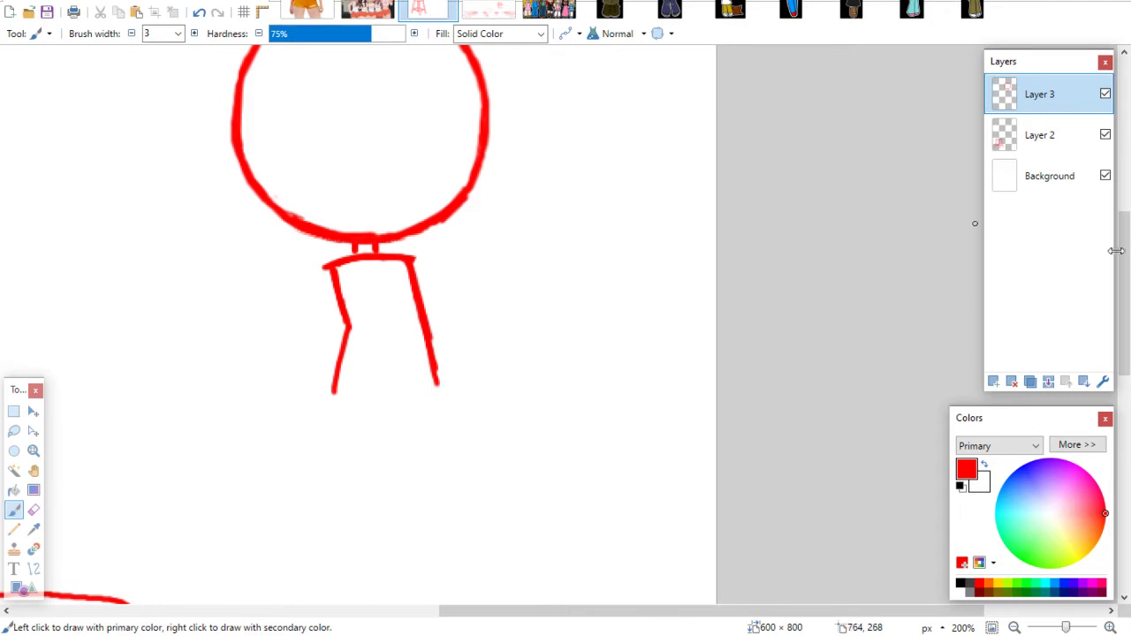
Clean up the torso outline by touching up the lower right side and erasing the overshooting shoulder ends
mouse_move(1118, 250)
mouse_down()
mouse_move(1123, 276)
mouse_move(1124, 212)
mouse_move(1124, 285)
mouse_up()
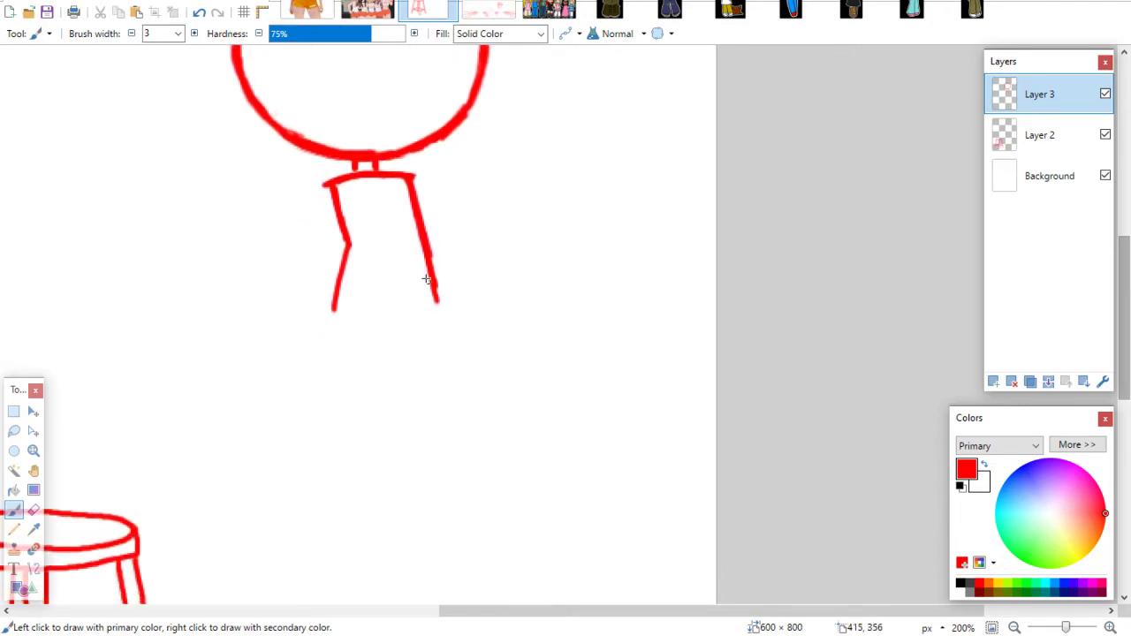
drag(427, 246, 436, 299)
key(e)
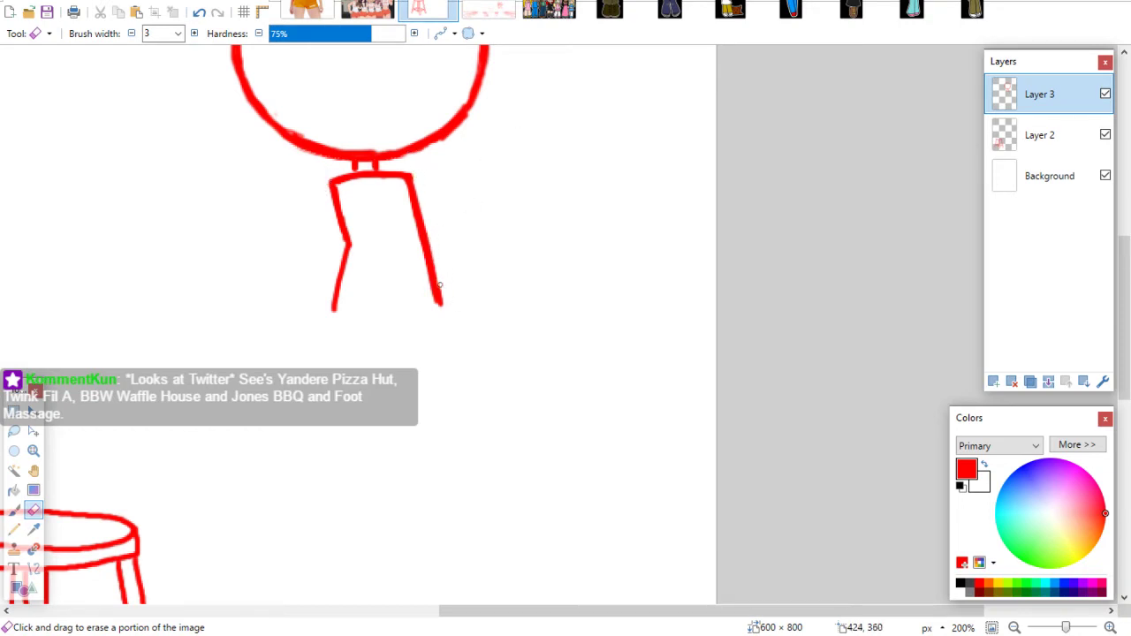
drag(440, 285, 453, 323)
click(13, 509)
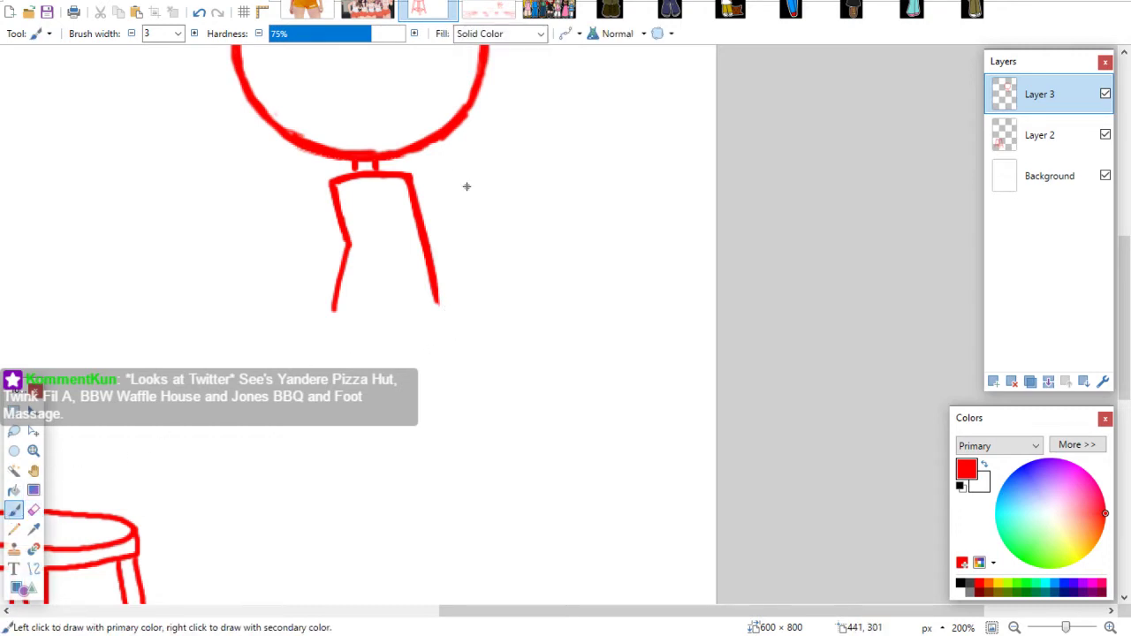
mouse_move(428, 265)
mouse_down()
mouse_move(438, 300)
mouse_move(431, 270)
mouse_move(441, 292)
mouse_up()
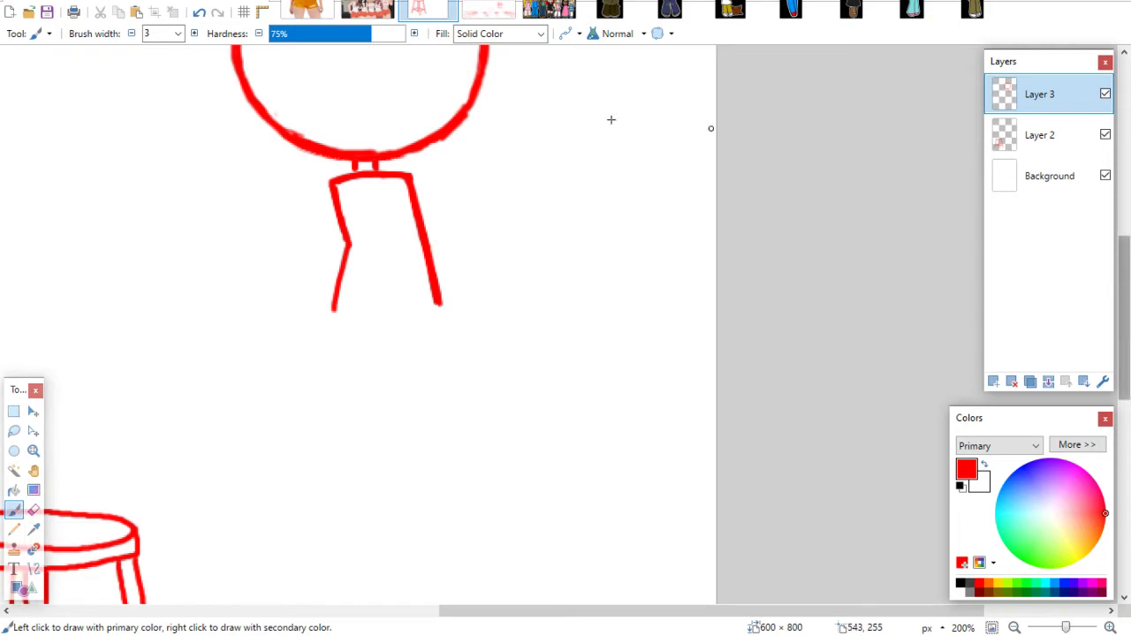
click(33, 510)
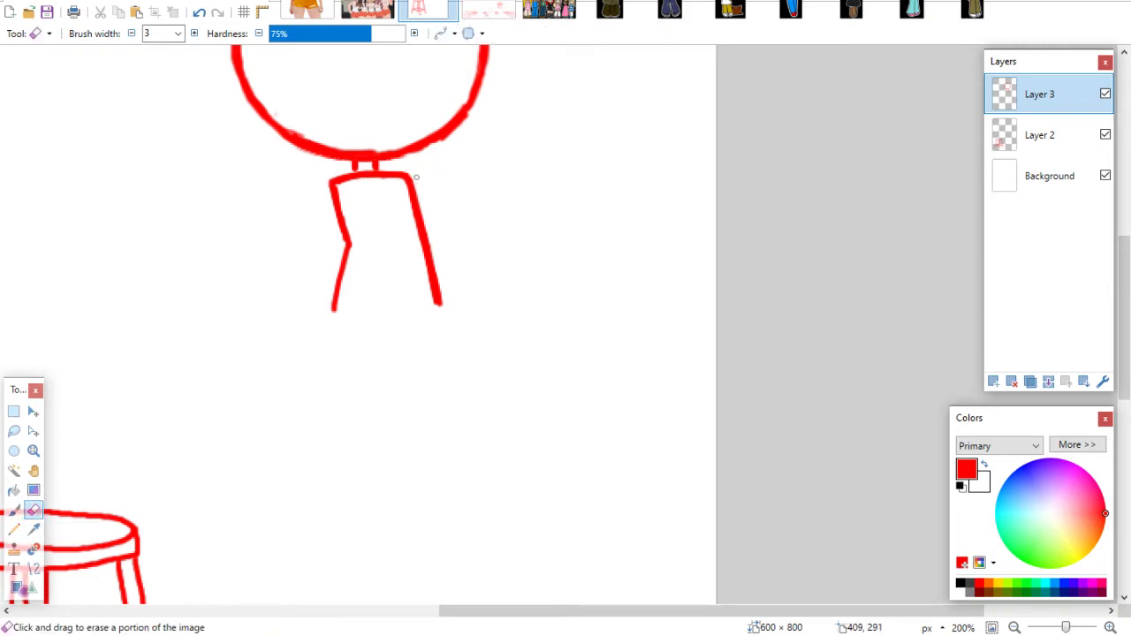
click(14, 509)
Lasso the torso, enlarge it slightly to a selection of about 113 × 131 px, and deselect it
mouse_move(1121, 256)
mouse_down()
mouse_move(1126, 202)
mouse_move(1126, 260)
mouse_up()
click(19, 430)
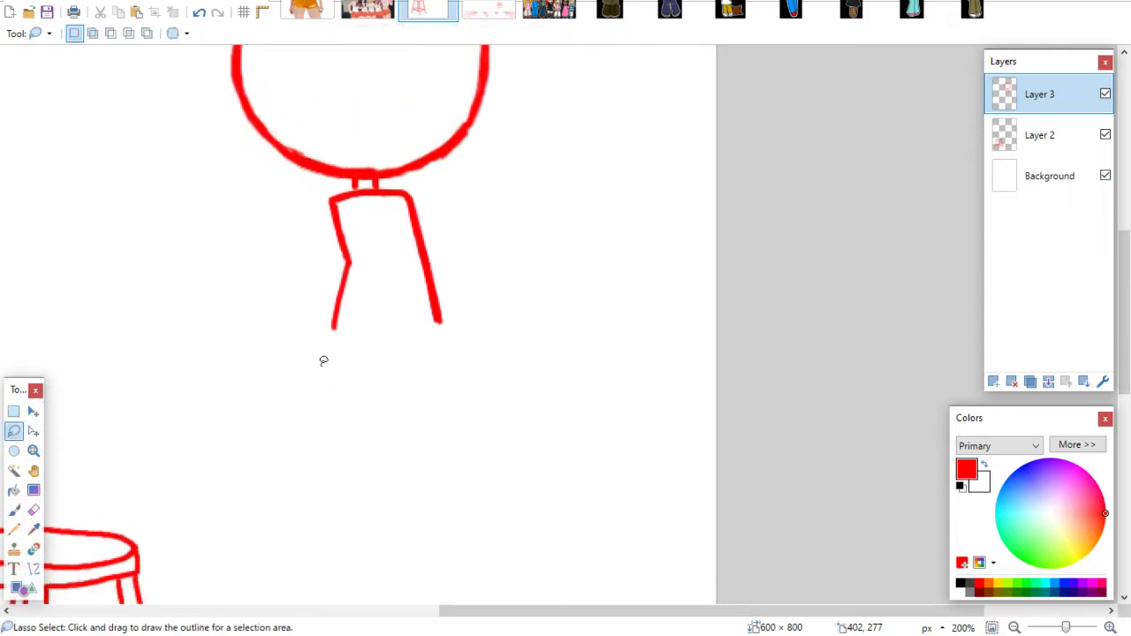
mouse_move(324, 375)
mouse_down()
mouse_move(303, 209)
mouse_move(349, 187)
mouse_move(442, 209)
mouse_move(414, 334)
mouse_up()
click(32, 412)
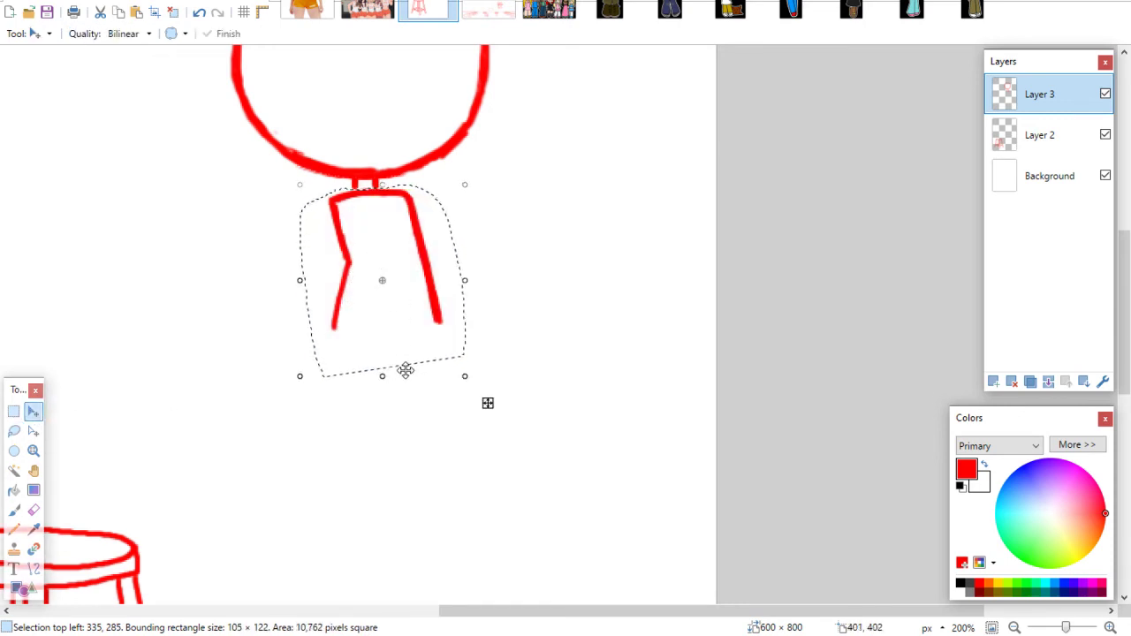
drag(381, 375, 391, 391)
drag(432, 302, 432, 302)
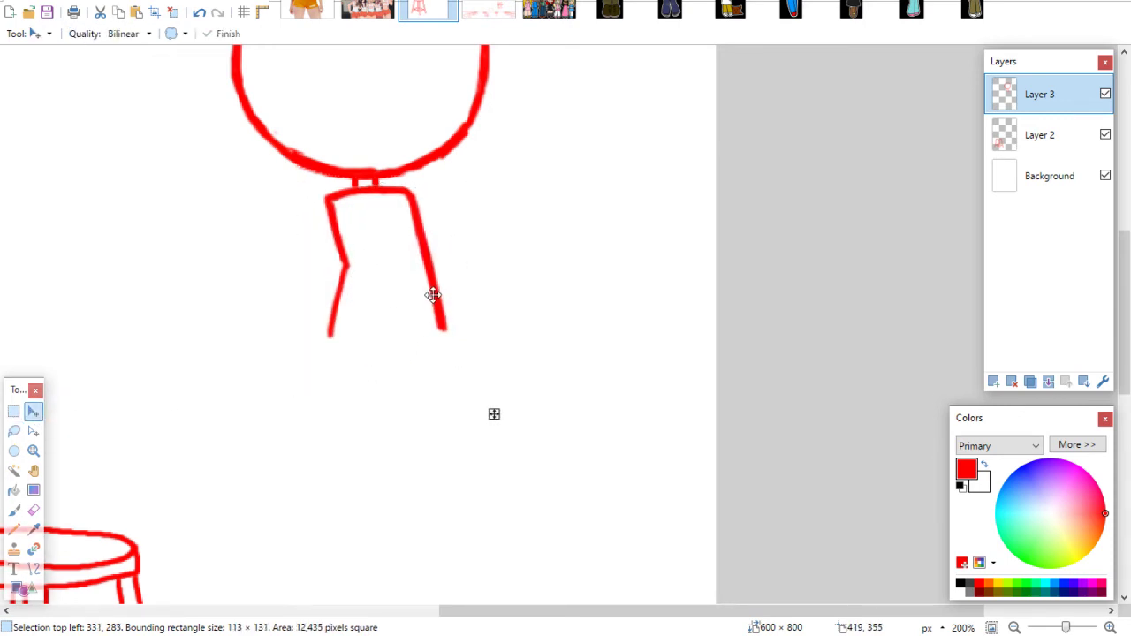
click(13, 411)
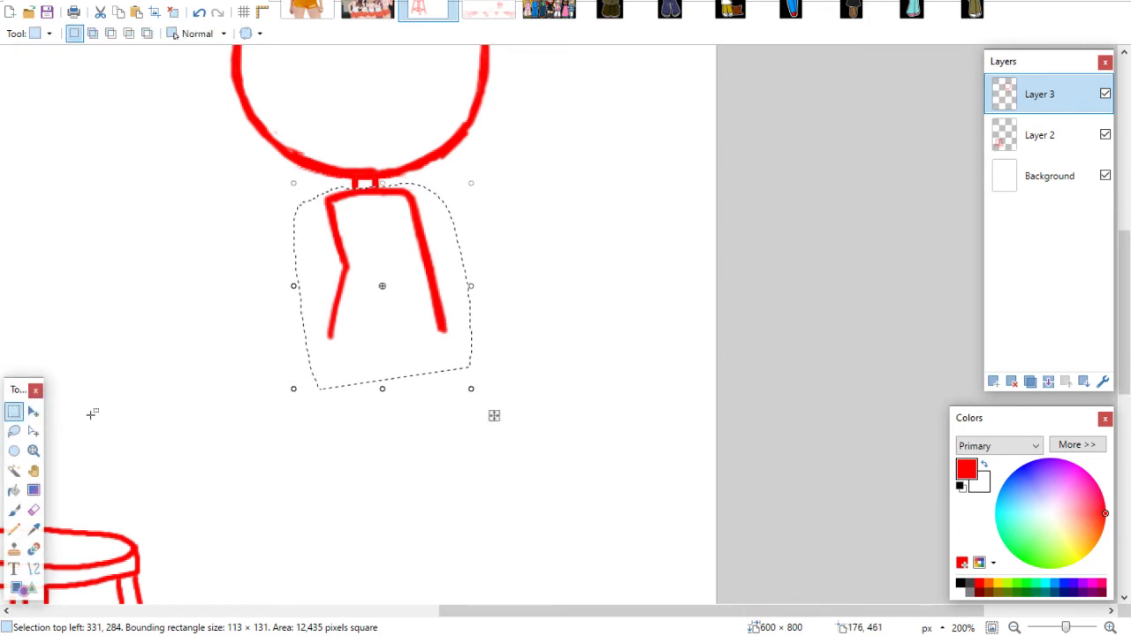
click(91, 412)
Extend both torso sides at the hips and close the bottom with a downward-pointing V-shaped line
click(14, 510)
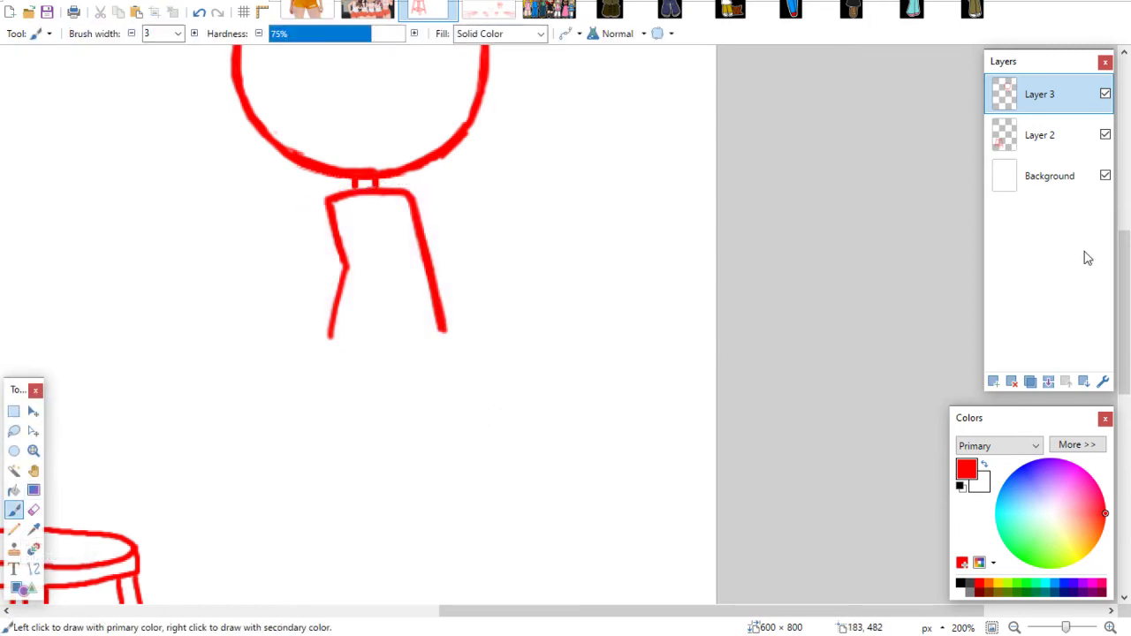
mouse_move(1122, 247)
mouse_down()
mouse_move(1124, 313)
mouse_move(1112, 225)
mouse_move(1104, 252)
mouse_up()
drag(346, 253, 332, 321)
drag(433, 270, 446, 329)
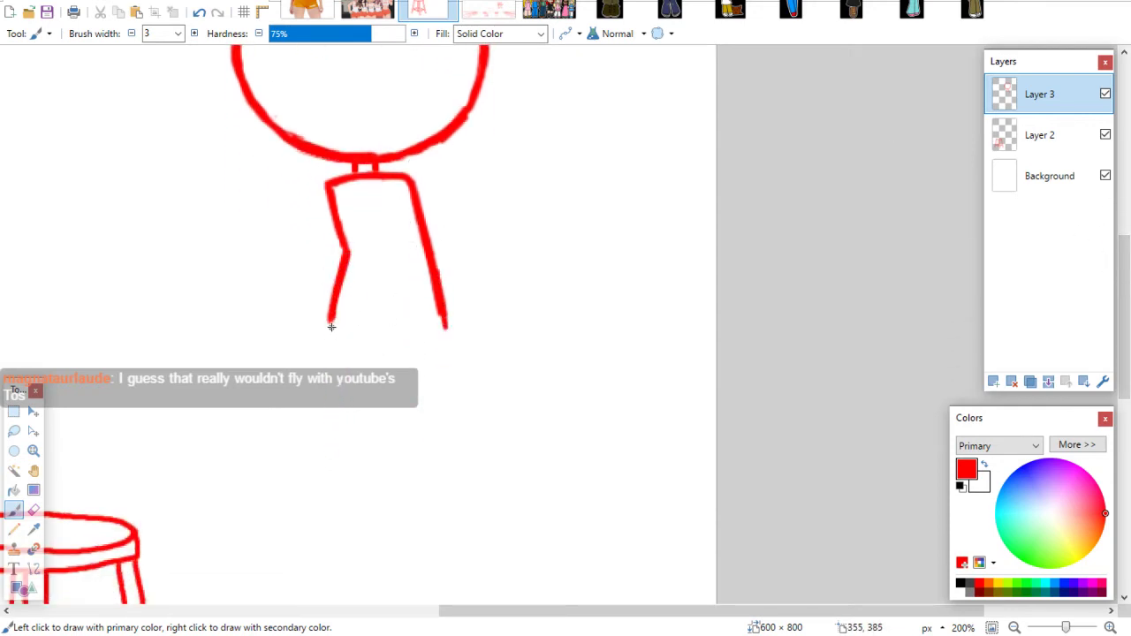
mouse_move(330, 324)
mouse_down()
mouse_move(408, 361)
mouse_move(445, 329)
mouse_up()
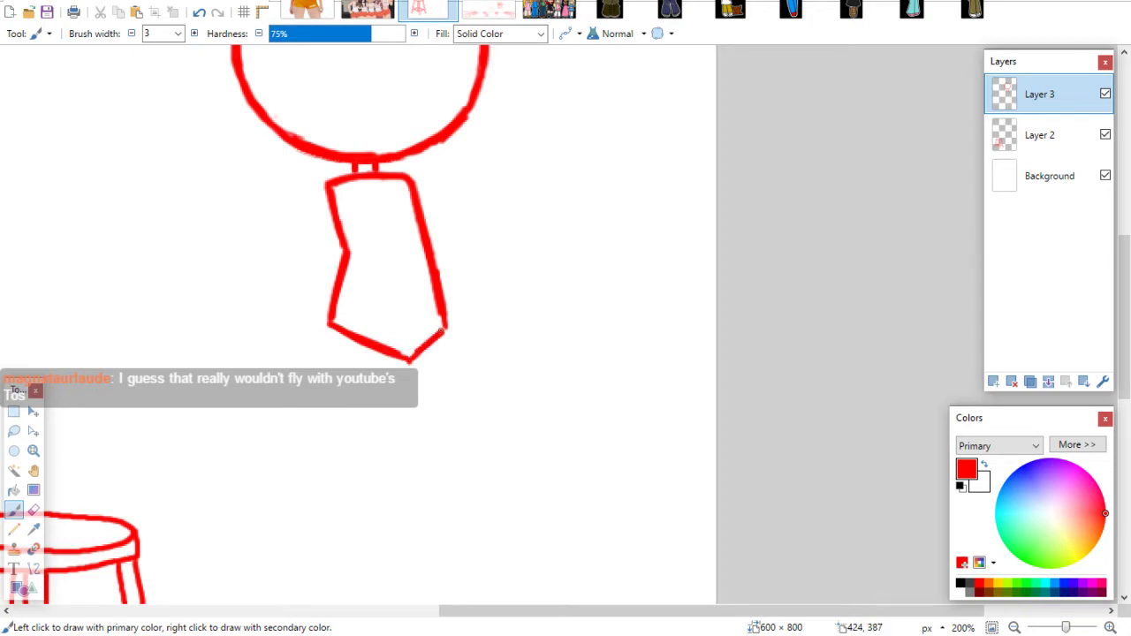
Paint three lines down from the hips and crotch point to form the sides of the two thighs
mouse_move(1124, 293)
mouse_down()
mouse_move(1125, 331)
mouse_move(1124, 301)
mouse_move(1122, 314)
mouse_up()
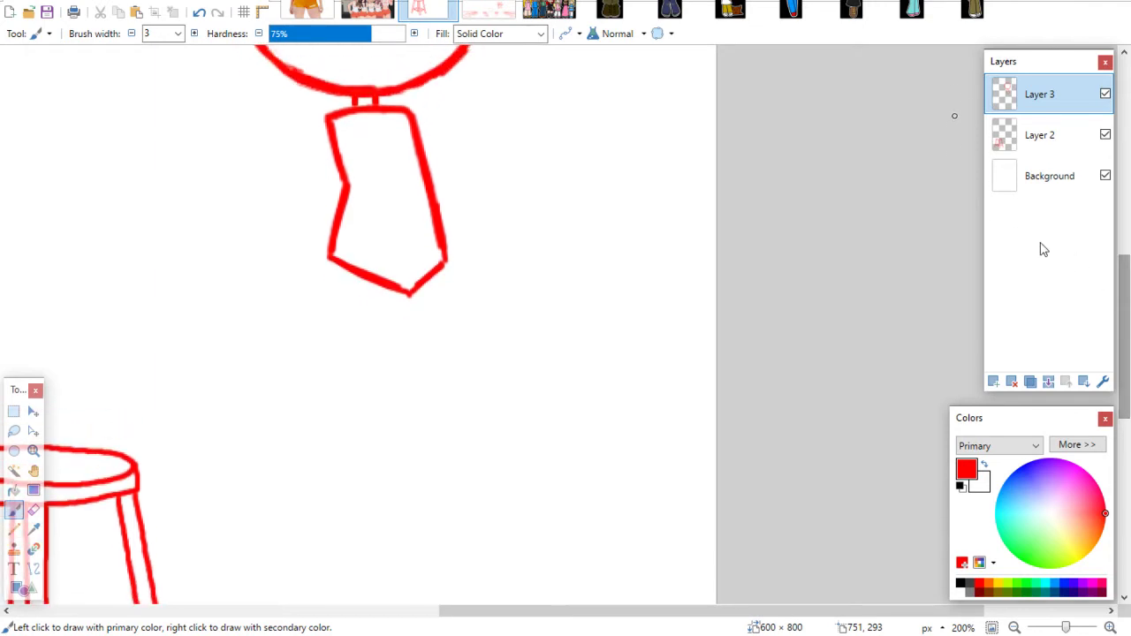
drag(411, 268, 399, 375)
drag(333, 249, 325, 355)
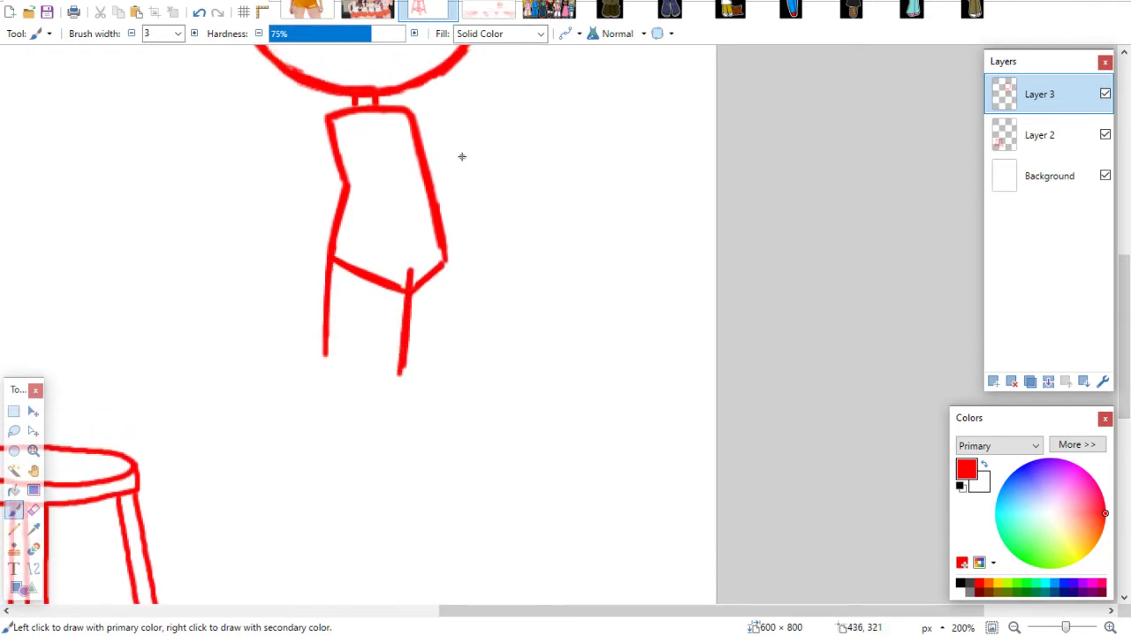
drag(442, 243, 454, 340)
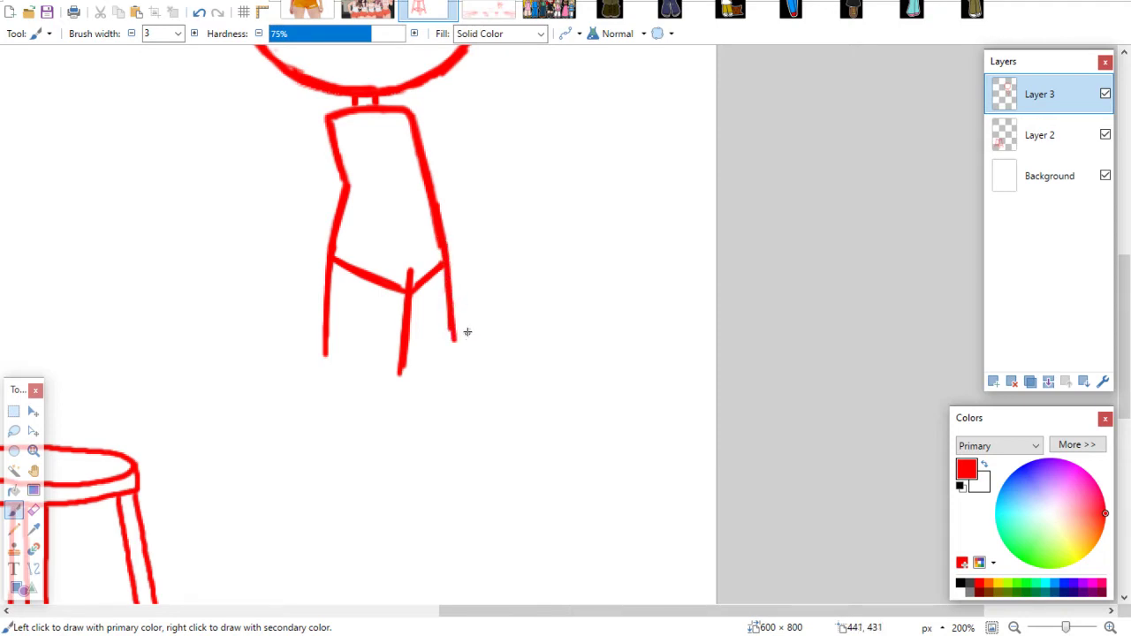
Lengthen the inner thigh line and close the left thigh with a rounded knee curve
mouse_move(1123, 314)
mouse_down()
mouse_move(1123, 238)
mouse_move(1123, 334)
mouse_up()
mouse_move(395, 349)
mouse_down()
mouse_move(402, 275)
mouse_move(395, 370)
mouse_up()
mouse_move(324, 316)
mouse_down()
mouse_move(324, 294)
mouse_move(344, 315)
mouse_move(384, 323)
mouse_up()
key(ctrl+z)
key(ctrl+z)
key(ctrl+z)
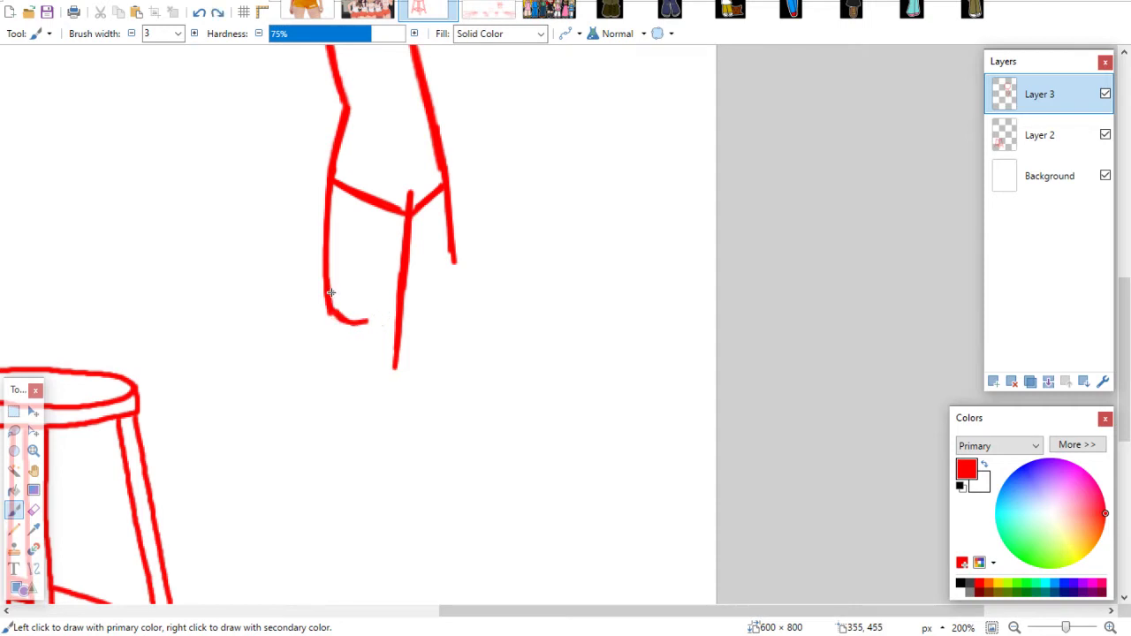
key(ctrl+z)
mouse_move(328, 298)
mouse_down()
mouse_move(358, 320)
mouse_move(345, 323)
mouse_move(396, 301)
mouse_up()
Extend the right thigh's outer line and close it with a rounded knee curve meeting the inner thigh line
mouse_move(452, 250)
mouse_down()
mouse_move(459, 296)
mouse_move(415, 318)
mouse_move(405, 294)
mouse_up()
key(ctrl+z)
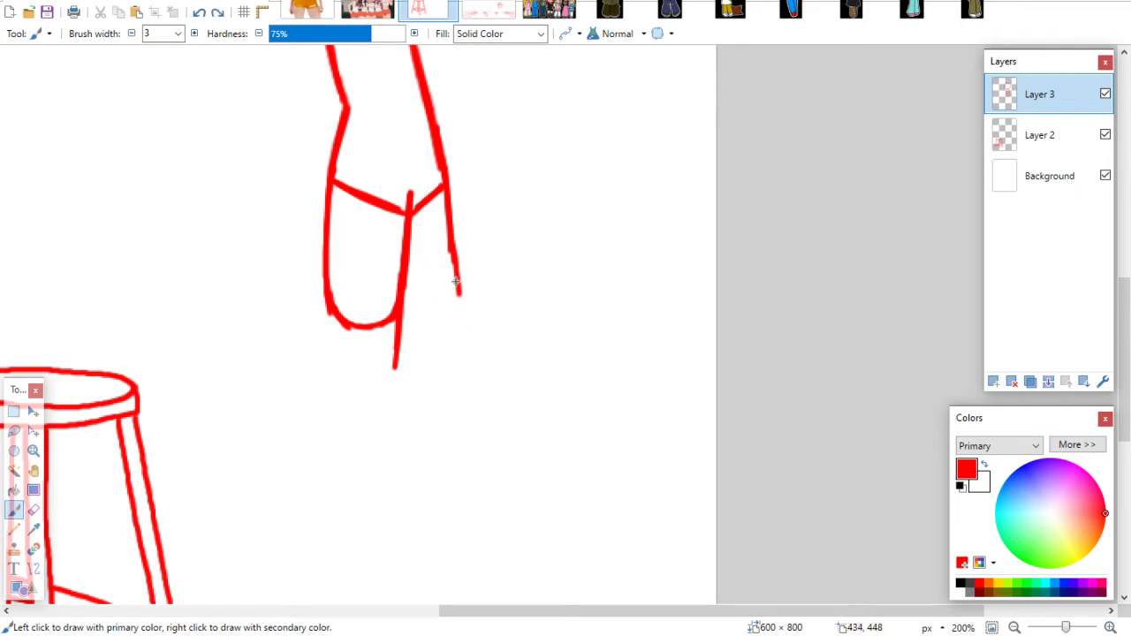
mouse_move(451, 257)
mouse_down()
mouse_move(444, 303)
mouse_move(415, 311)
mouse_move(401, 300)
mouse_up()
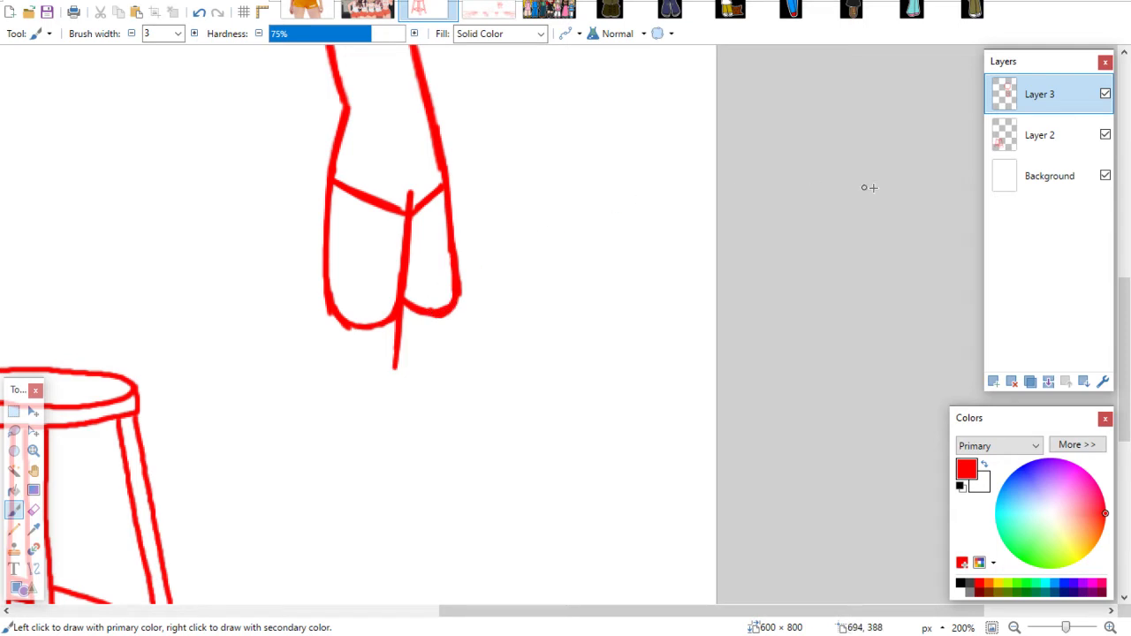
drag(1123, 323, 1109, 340)
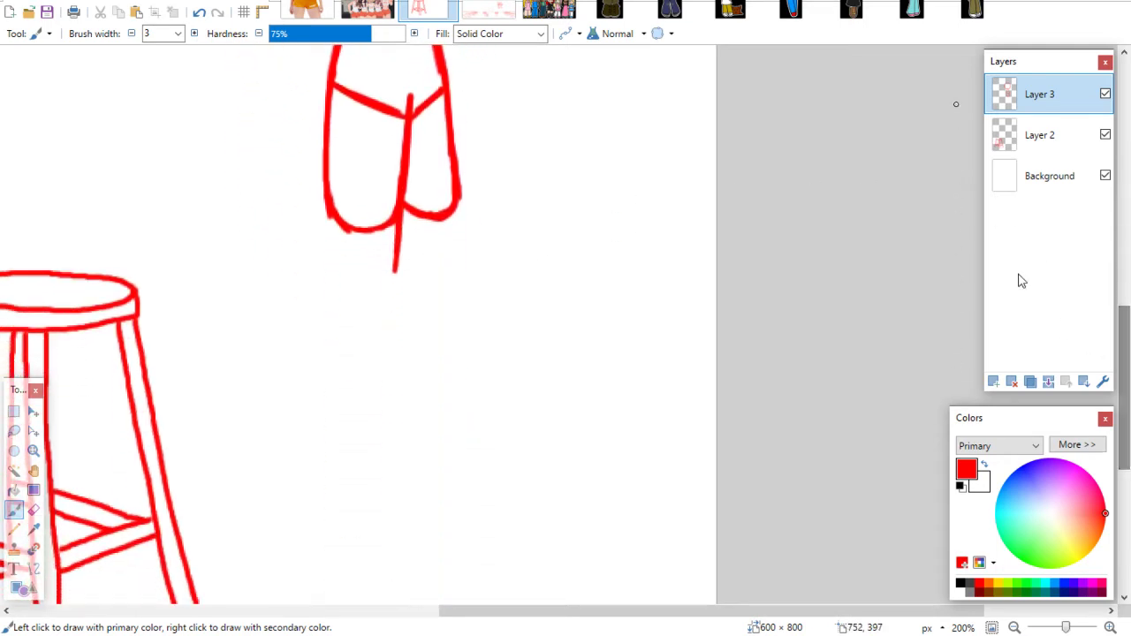
drag(327, 209, 315, 307)
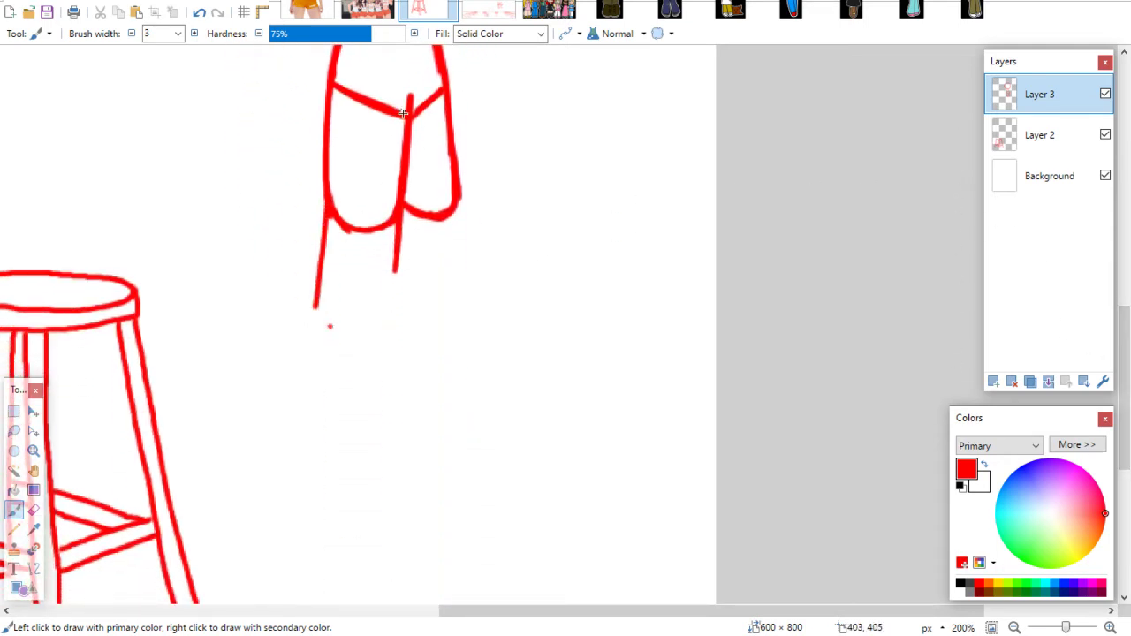
key(ctrl+z)
key(ctrl+z)
drag(329, 204, 311, 285)
key(ctrl+z)
mouse_move(327, 221)
mouse_down()
mouse_move(303, 301)
mouse_move(310, 318)
mouse_up()
key(ctrl+z)
drag(316, 258, 297, 365)
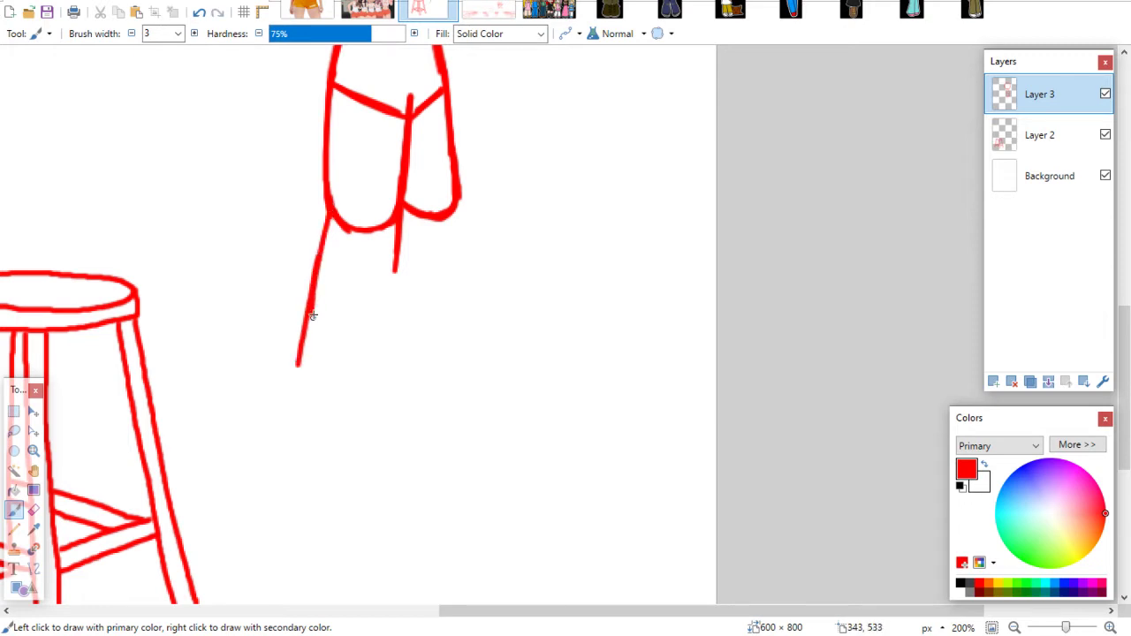
key(ctrl+z)
key(ctrl+z)
Paint the left lower leg as a flared shape from knee to ankle with a rounded bottom edge
drag(328, 212, 305, 324)
mouse_move(318, 240)
mouse_down()
mouse_move(302, 350)
mouse_move(327, 398)
mouse_move(305, 373)
mouse_move(340, 412)
mouse_up()
drag(397, 236, 404, 387)
drag(323, 399, 374, 419)
key(ctrl+z)
mouse_move(400, 353)
mouse_down()
mouse_move(411, 397)
mouse_move(385, 419)
mouse_up()
key(ctrl+z)
mouse_move(405, 378)
mouse_down()
mouse_move(412, 398)
mouse_move(374, 420)
mouse_up()
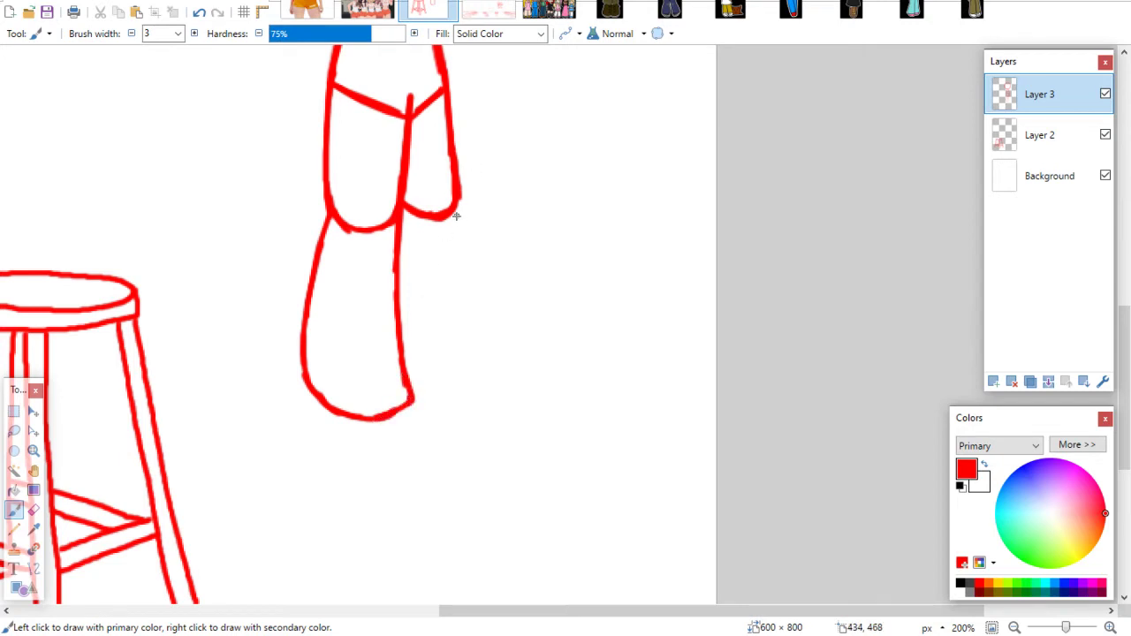
drag(460, 192, 468, 228)
key(ctrl+z)
drag(459, 193, 478, 323)
key(ctrl+z)
key(ctrl+z)
key(ctrl+z)
key(ctrl+z)
drag(459, 195, 460, 270)
key(ctrl+z)
drag(458, 196, 467, 281)
key(ctrl+z)
Paint the right lower leg's outer line from the knee and close it with a rounded bottom edge
drag(457, 200, 471, 347)
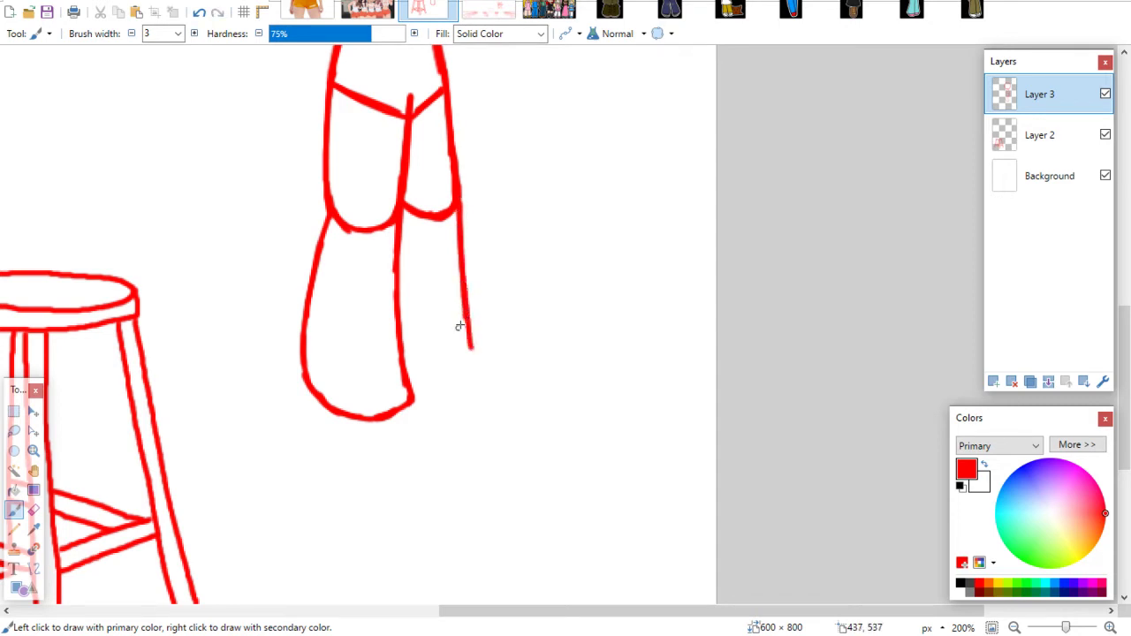
mouse_move(403, 363)
mouse_down()
mouse_move(447, 377)
mouse_move(474, 366)
mouse_up()
key(ctrl+z)
key(ctrl+z)
drag(466, 303, 476, 355)
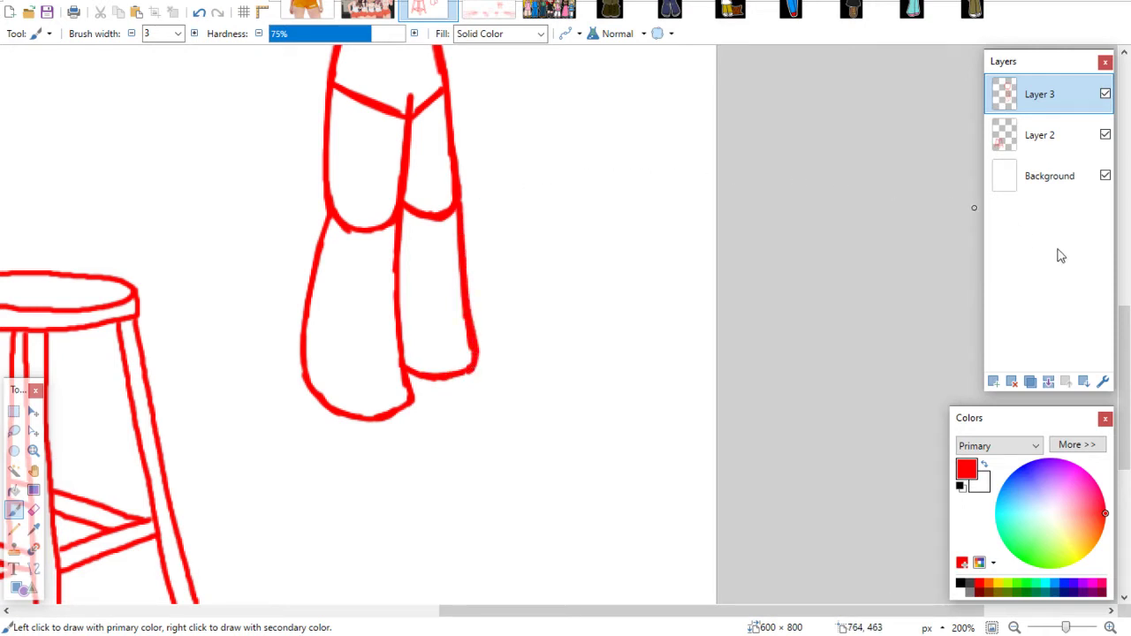
Lasso the whole body below the neck, shorten it slightly in height, and deselect it
drag(1118, 315, 1117, 219)
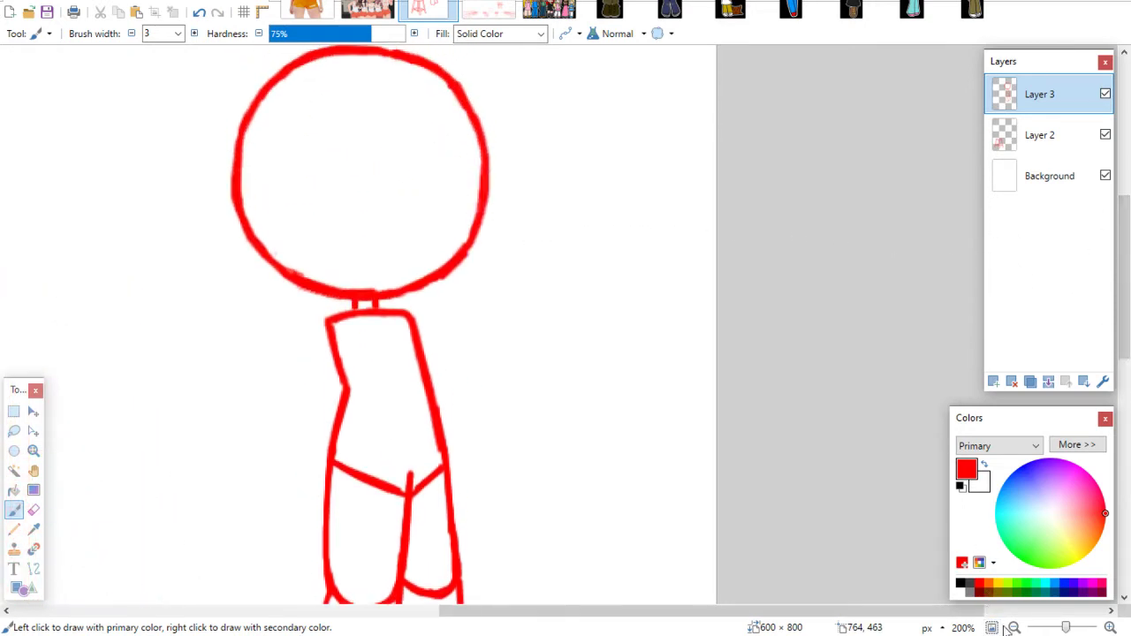
scroll(651, 454, down, 2)
scroll(648, 424, down, 1)
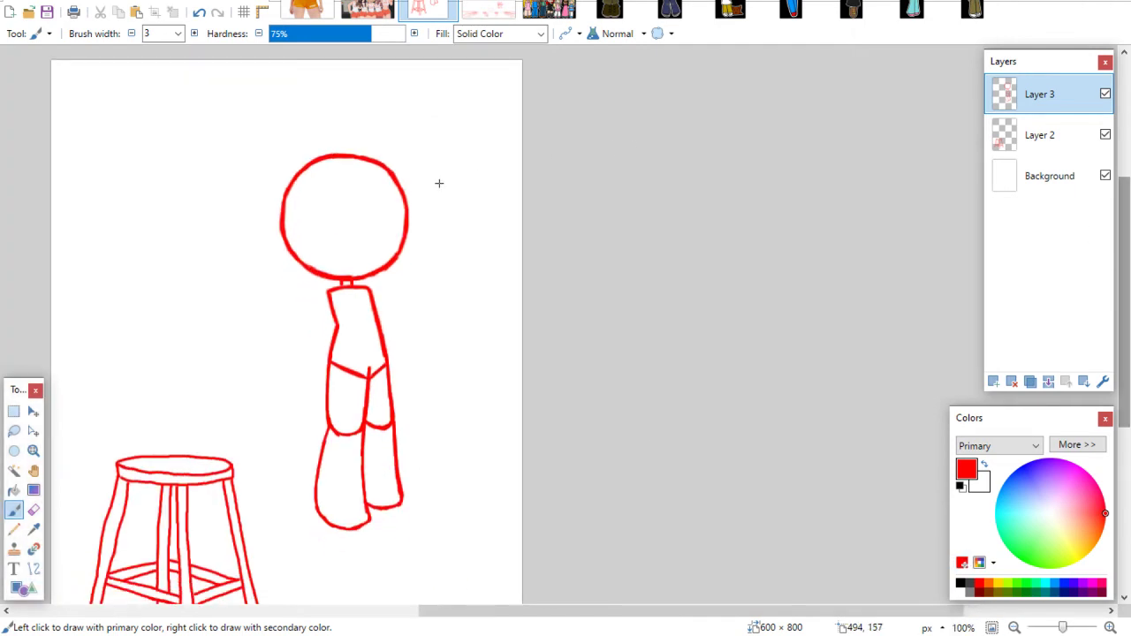
click(13, 430)
mouse_move(379, 551)
mouse_down()
mouse_move(288, 376)
mouse_move(303, 305)
mouse_move(350, 283)
mouse_move(379, 287)
mouse_move(408, 333)
mouse_move(421, 510)
mouse_move(356, 527)
mouse_up()
click(33, 411)
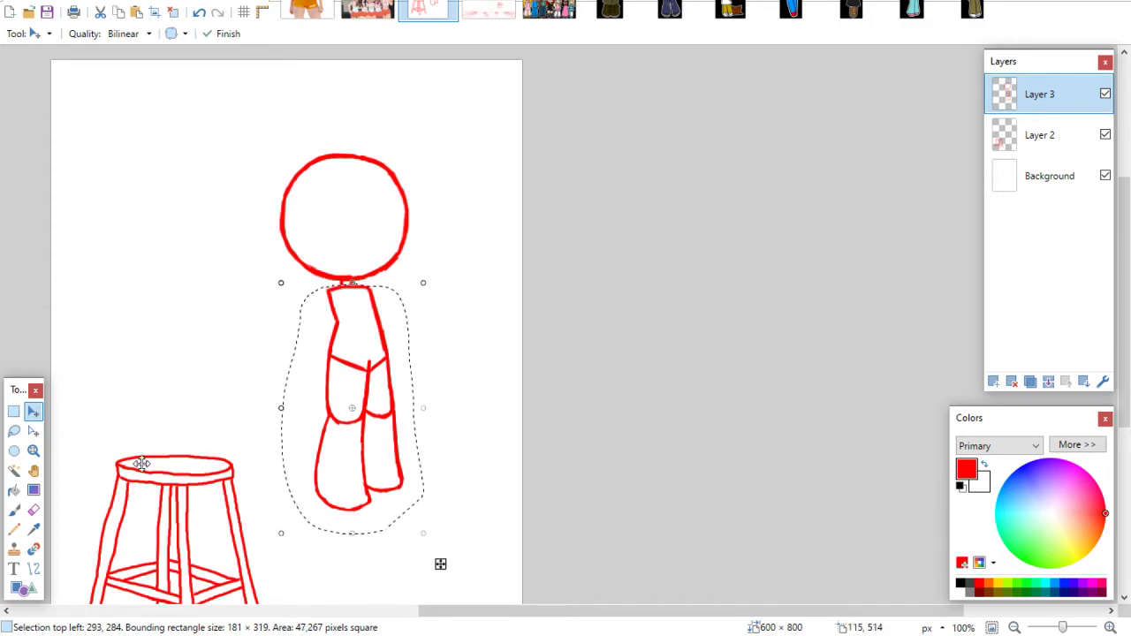
click(14, 410)
click(89, 407)
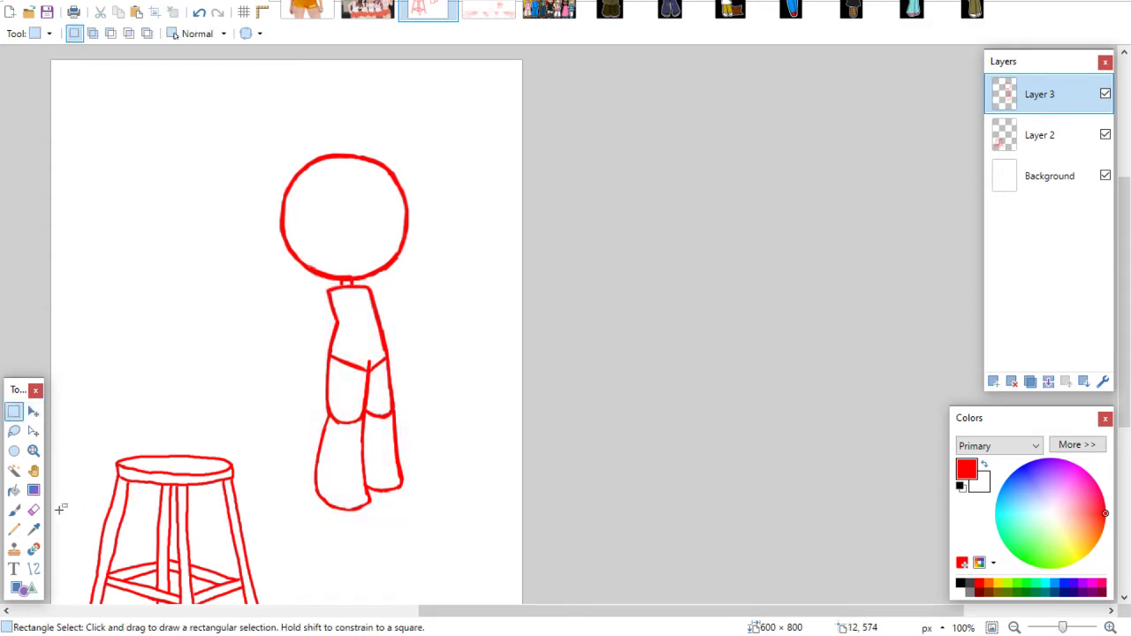
Paint rounded shoulder curves on both sides of the upper torso with the Paintbrush
click(33, 451)
click(394, 358)
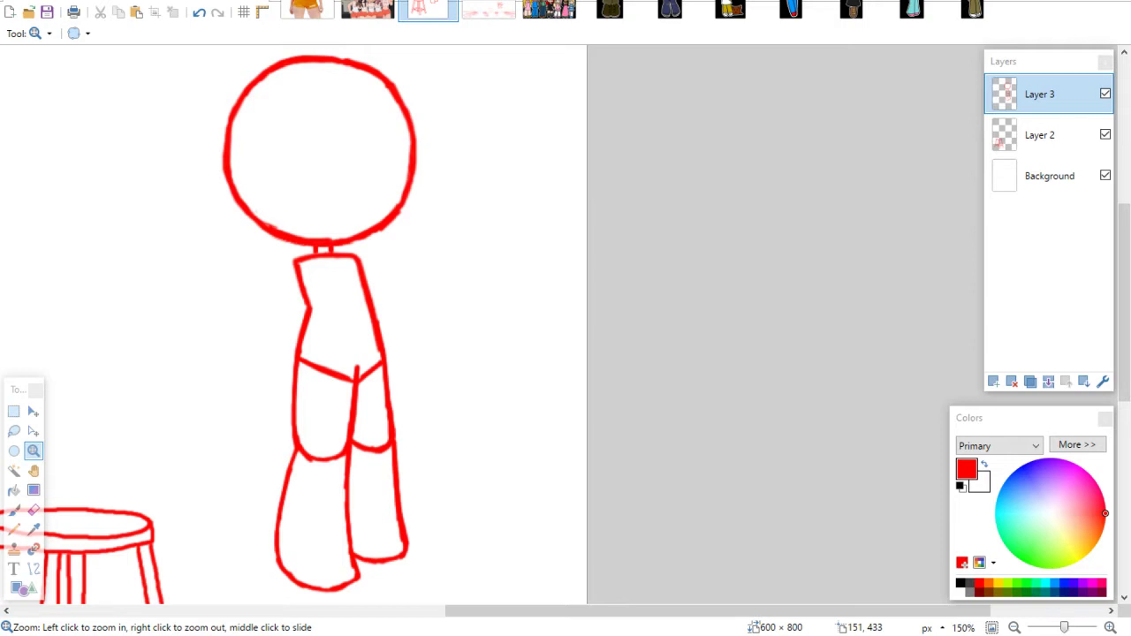
click(13, 509)
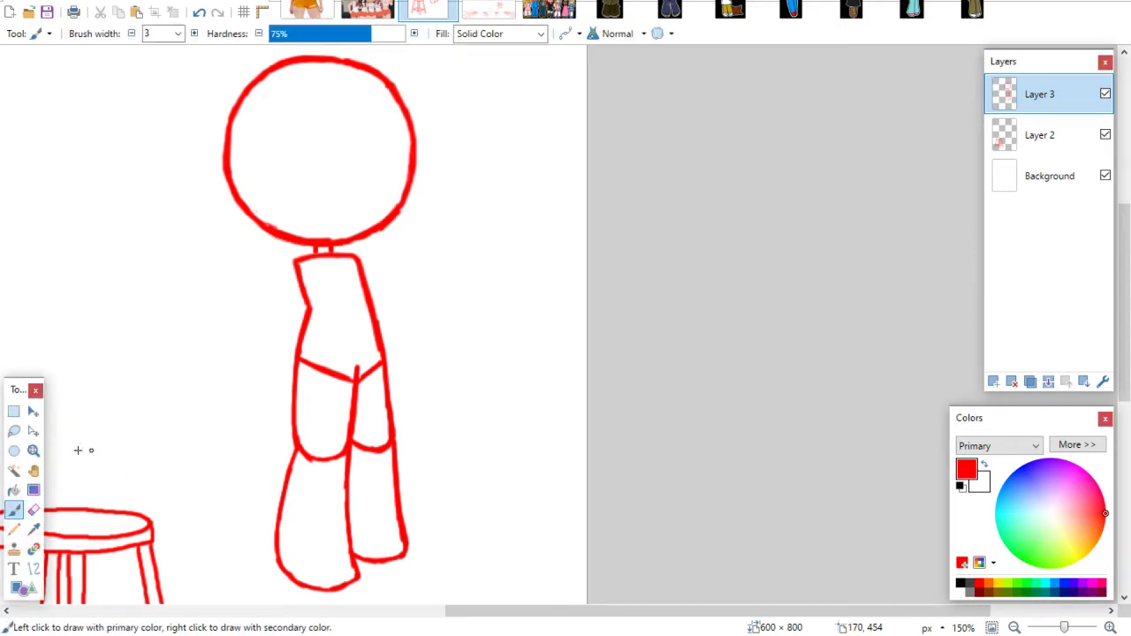
click(32, 451)
click(351, 307)
click(14, 508)
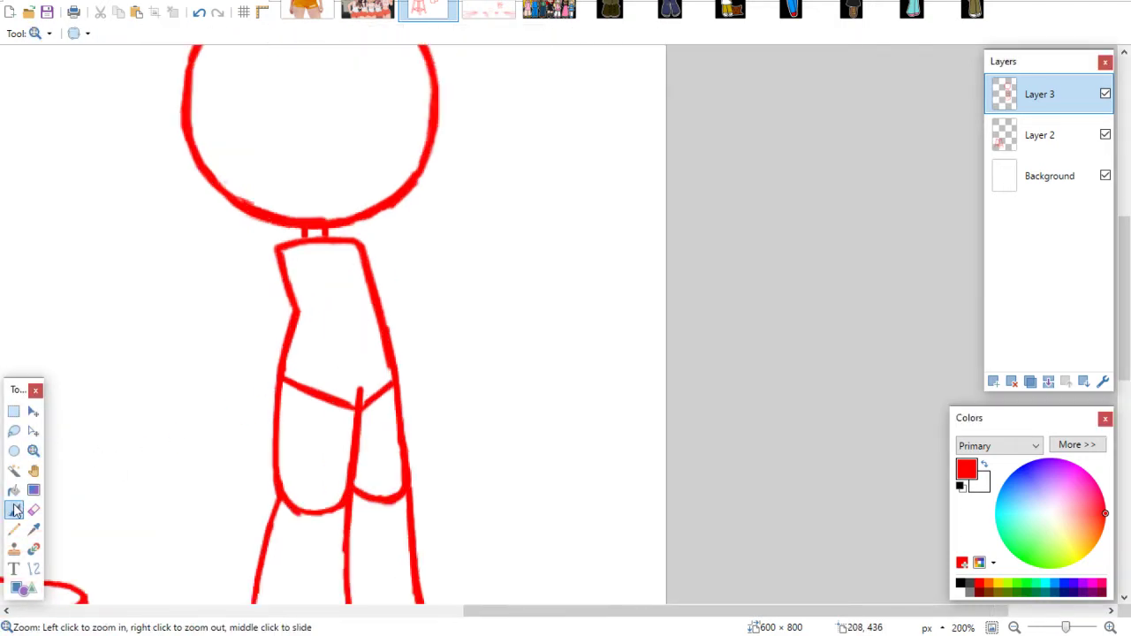
drag(1125, 268, 1110, 201)
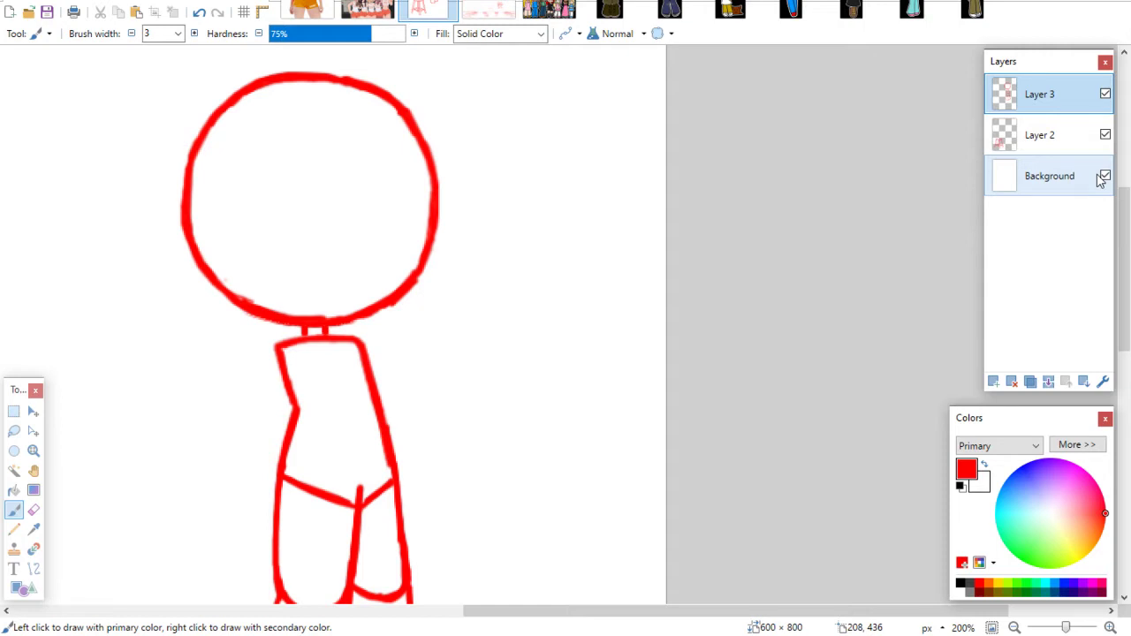
mouse_move(1127, 265)
mouse_down()
mouse_move(1128, 294)
mouse_move(1122, 265)
mouse_up()
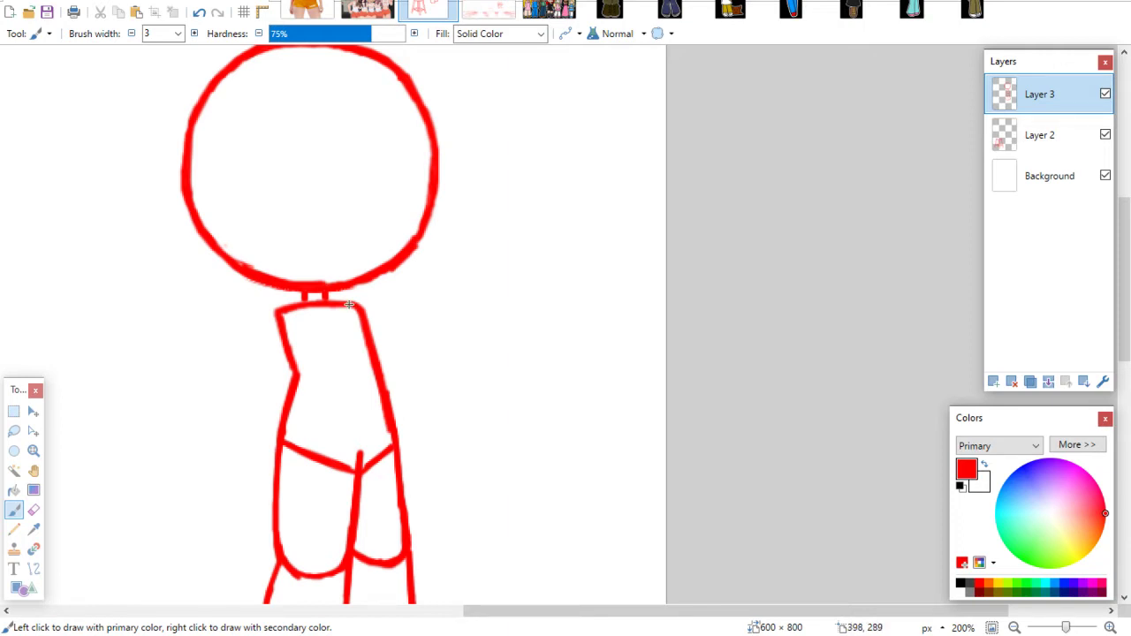
mouse_move(350, 303)
mouse_down()
mouse_move(386, 316)
mouse_move(378, 341)
mouse_up()
mouse_move(278, 313)
mouse_down()
mouse_move(263, 350)
mouse_move(292, 359)
mouse_up()
drag(385, 328, 425, 375)
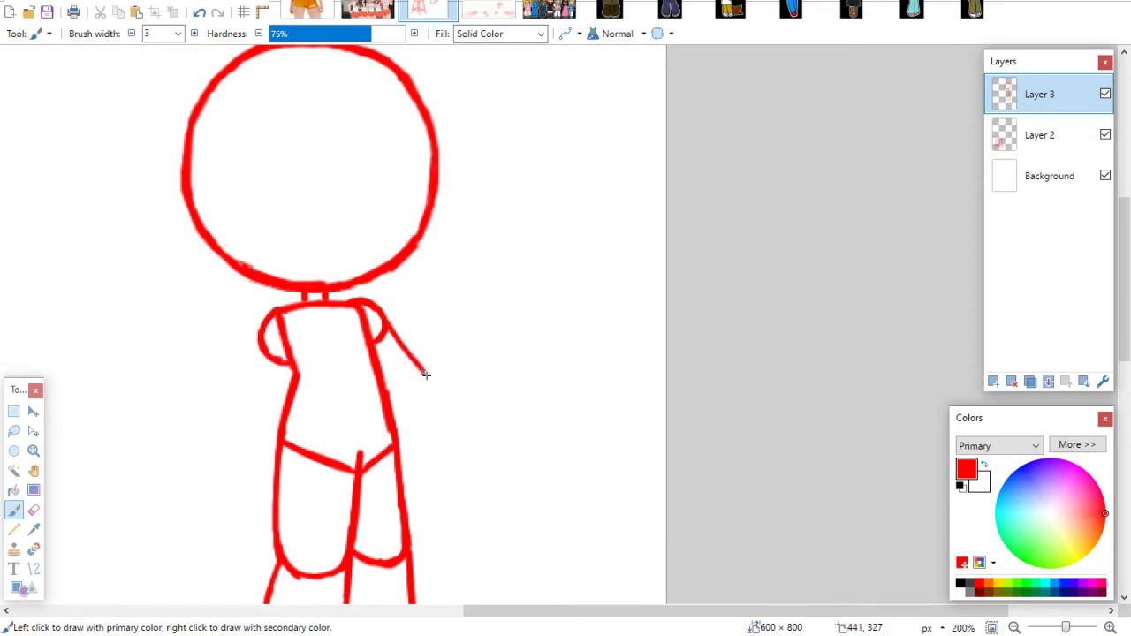
drag(391, 332, 432, 378)
key(ctrl+z)
key(ctrl+z)
mouse_move(385, 323)
mouse_down()
mouse_move(417, 364)
mouse_move(455, 378)
mouse_up()
scroll(981, 230, down, 2)
key(ctrl+z)
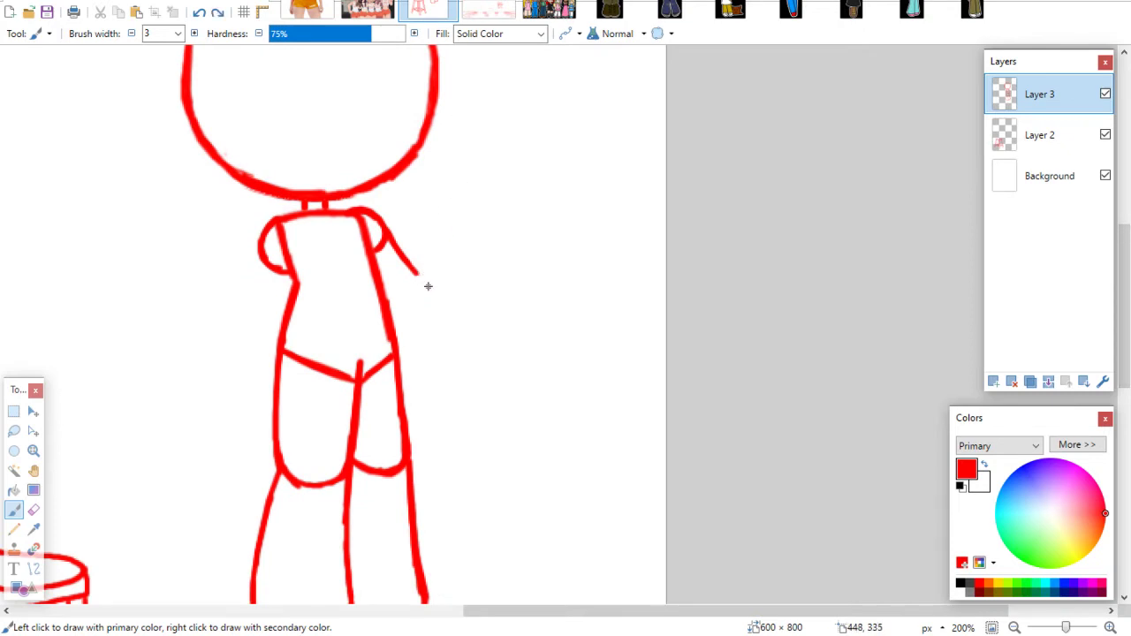
click(432, 340)
key(ctrl+z)
key(ctrl+z)
key(ctrl+z)
Select everything below the chest, including the waist and both legs, delete it along with the leftover line fragments, and deselect
key(s)
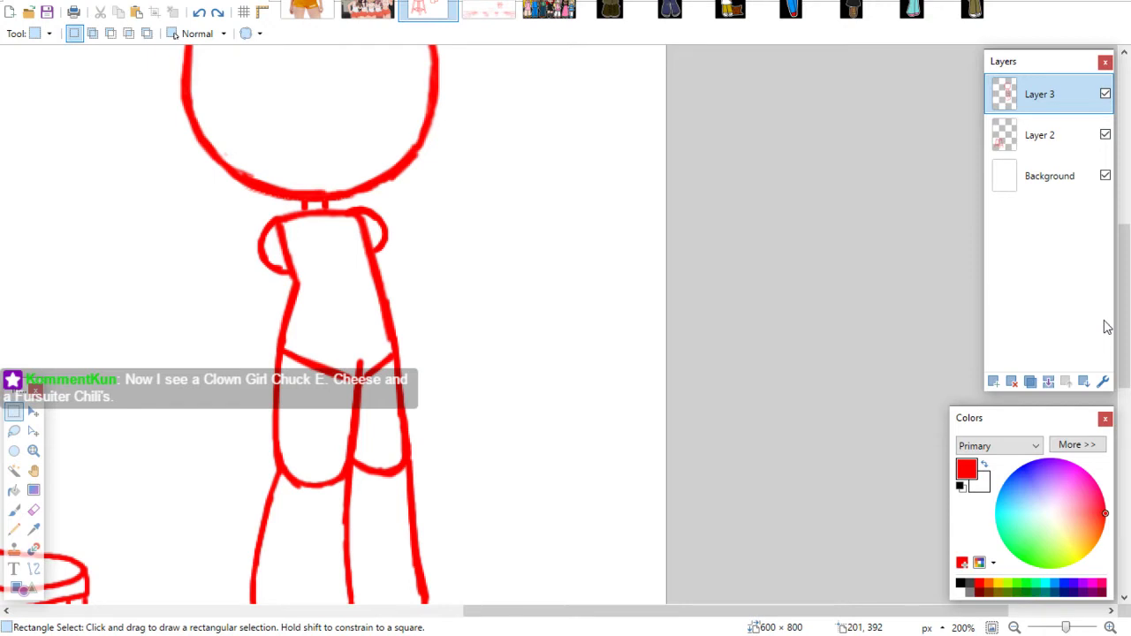
scroll(1111, 325, down, 3)
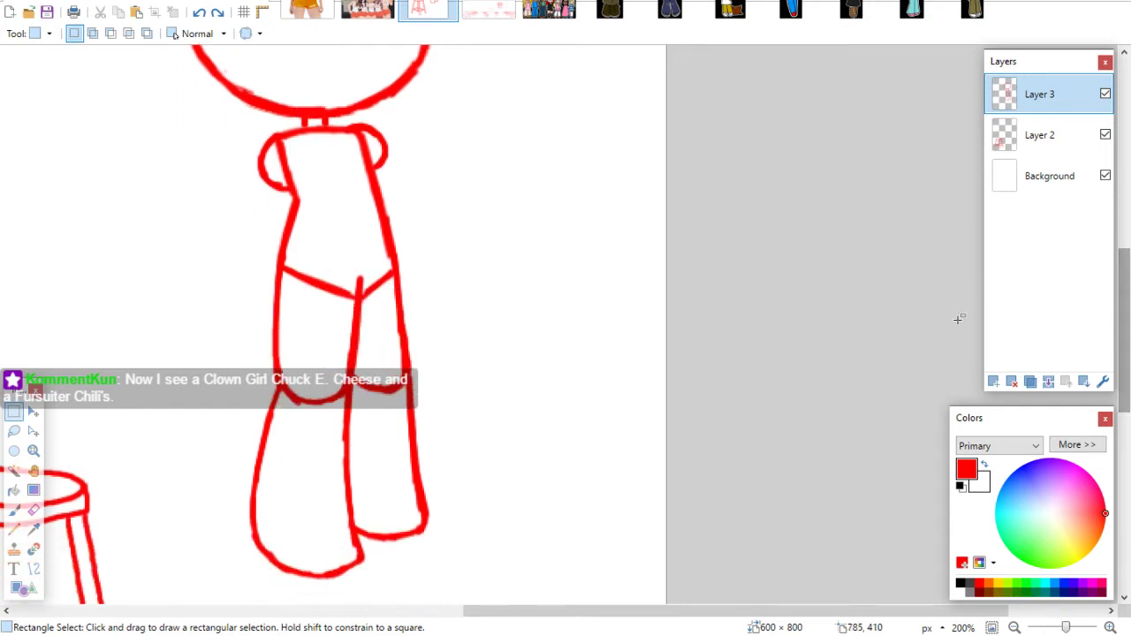
drag(479, 574, 214, 391)
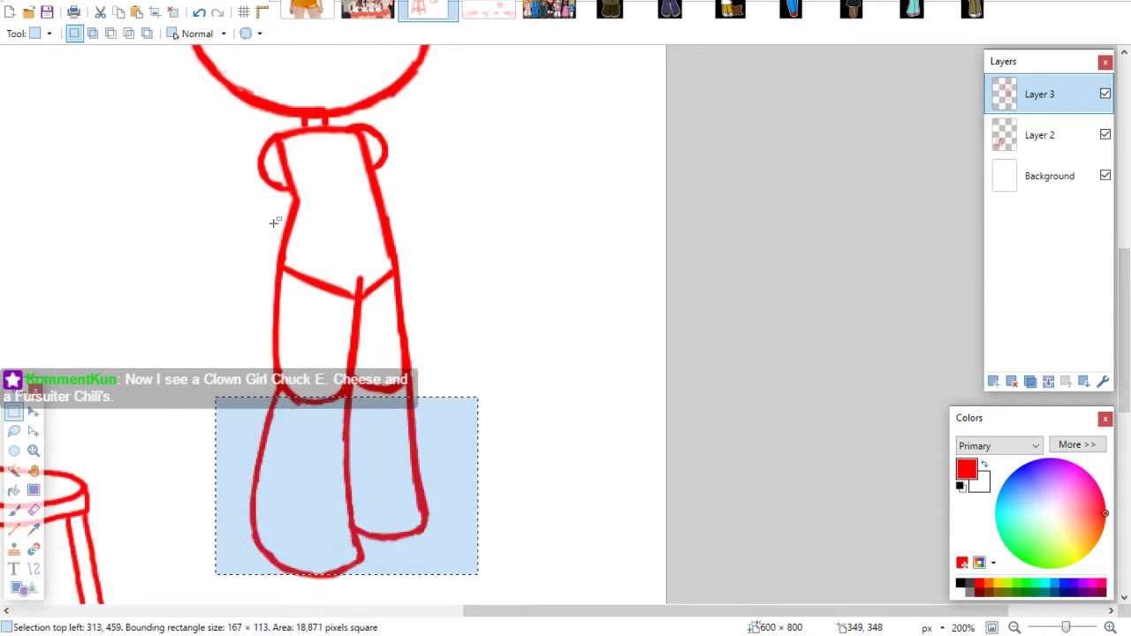
mouse_move(262, 200)
mouse_down()
mouse_move(286, 418)
mouse_move(386, 543)
mouse_move(474, 575)
mouse_up()
key(Delete)
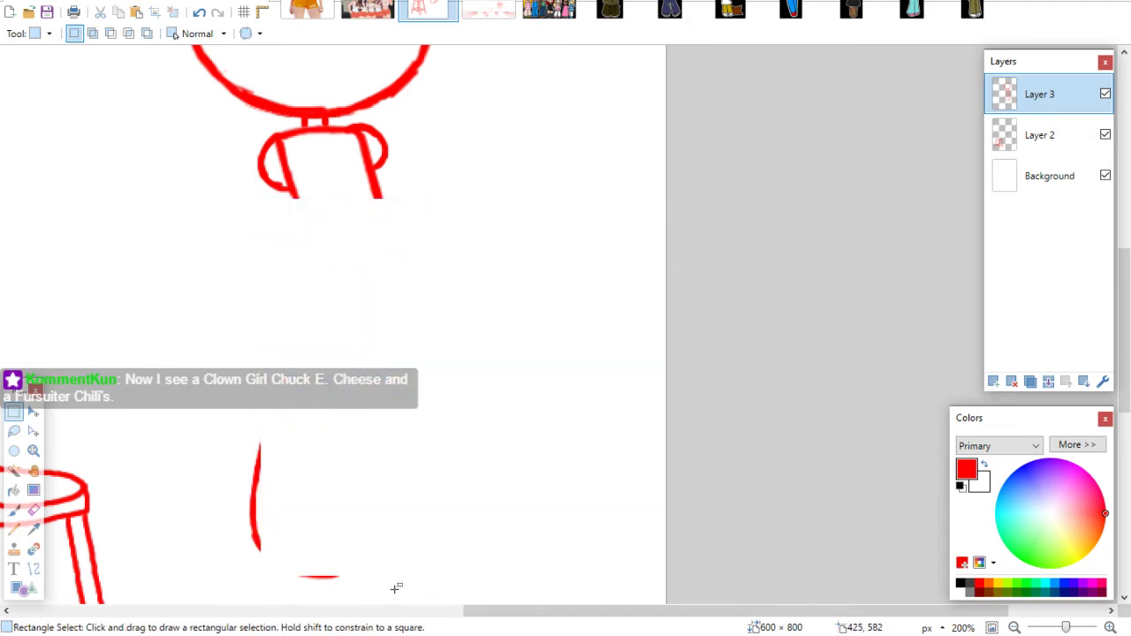
mouse_move(370, 590)
mouse_down()
mouse_move(287, 574)
mouse_move(221, 396)
mouse_up()
key(Delete)
key(ctrl+d)
Paint a curved line between the torso's two side lines to close the chest's lower edge
key(b)
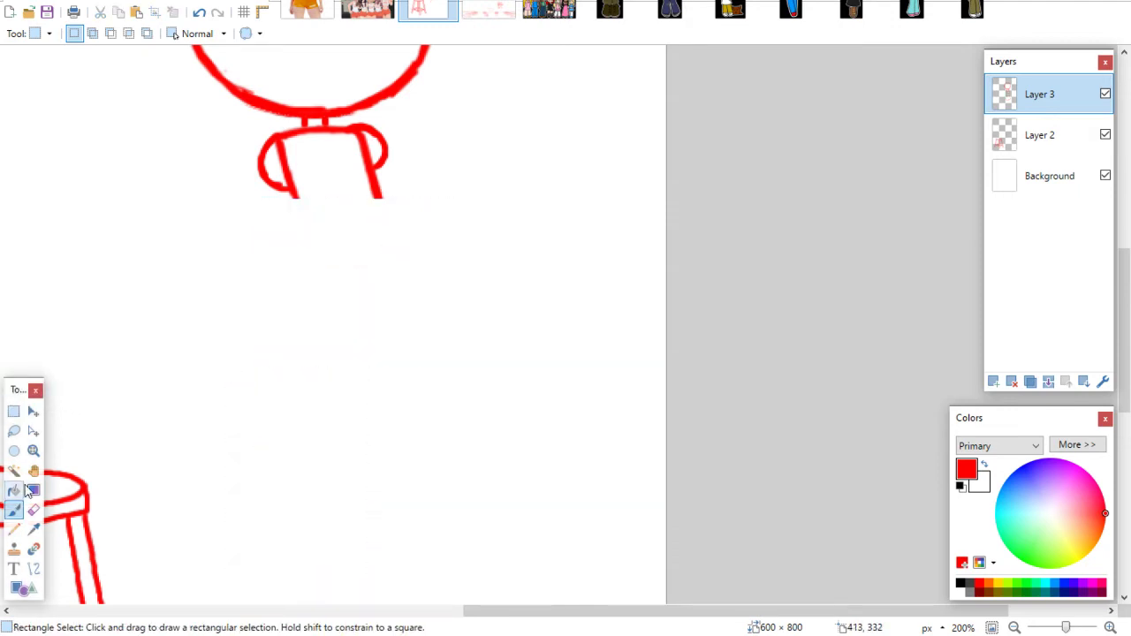
scroll(1095, 254, up, 3)
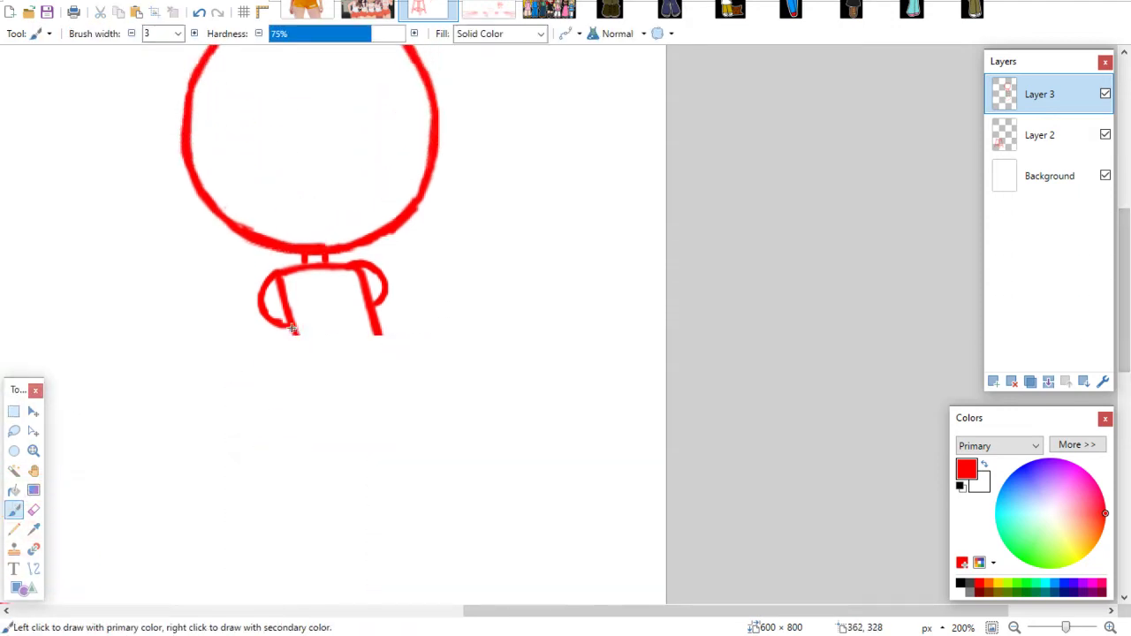
mouse_move(297, 350)
mouse_down()
mouse_move(370, 335)
mouse_move(345, 346)
mouse_up()
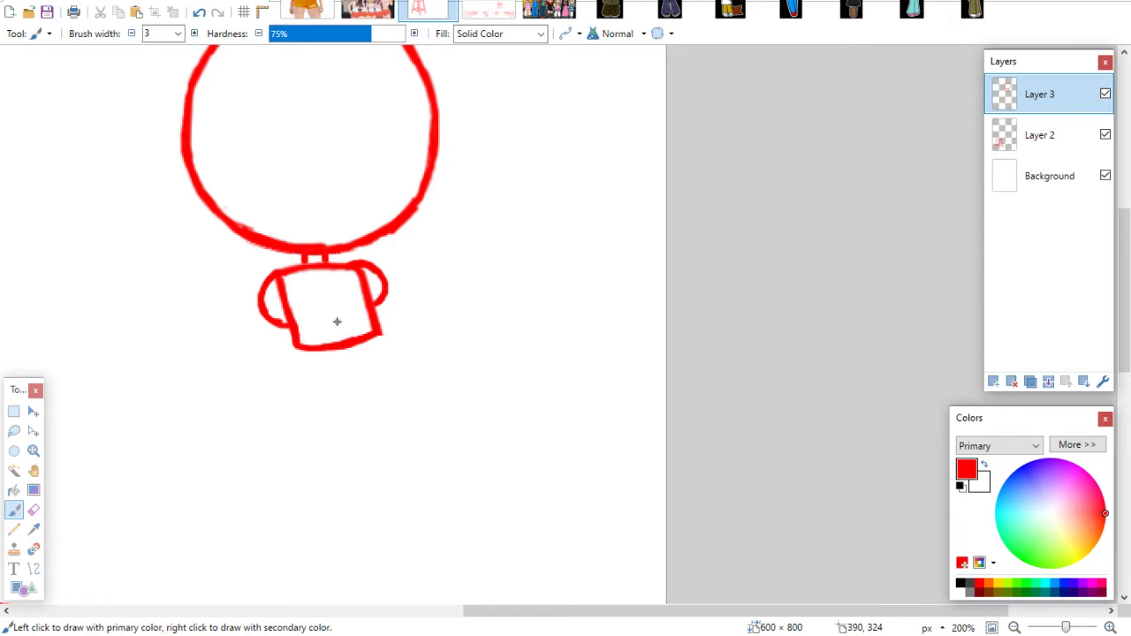
mouse_move(337, 321)
mouse_down()
mouse_move(336, 206)
mouse_move(338, 273)
mouse_move(382, 305)
mouse_move(387, 344)
mouse_up()
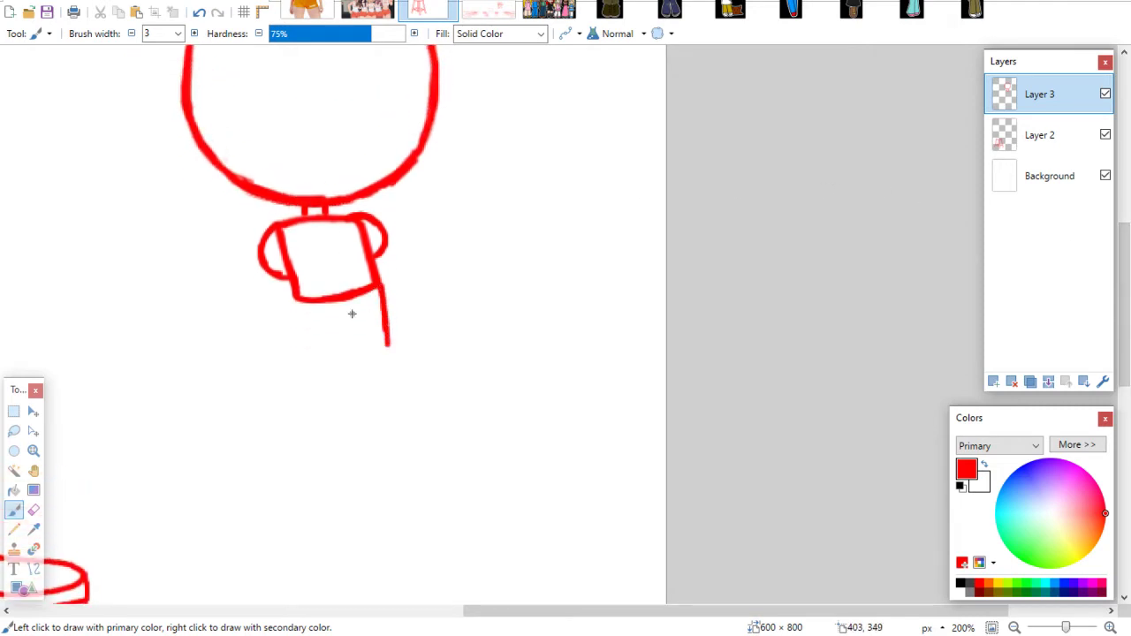
click(403, 321)
key(ctrl+z)
key(ctrl+z)
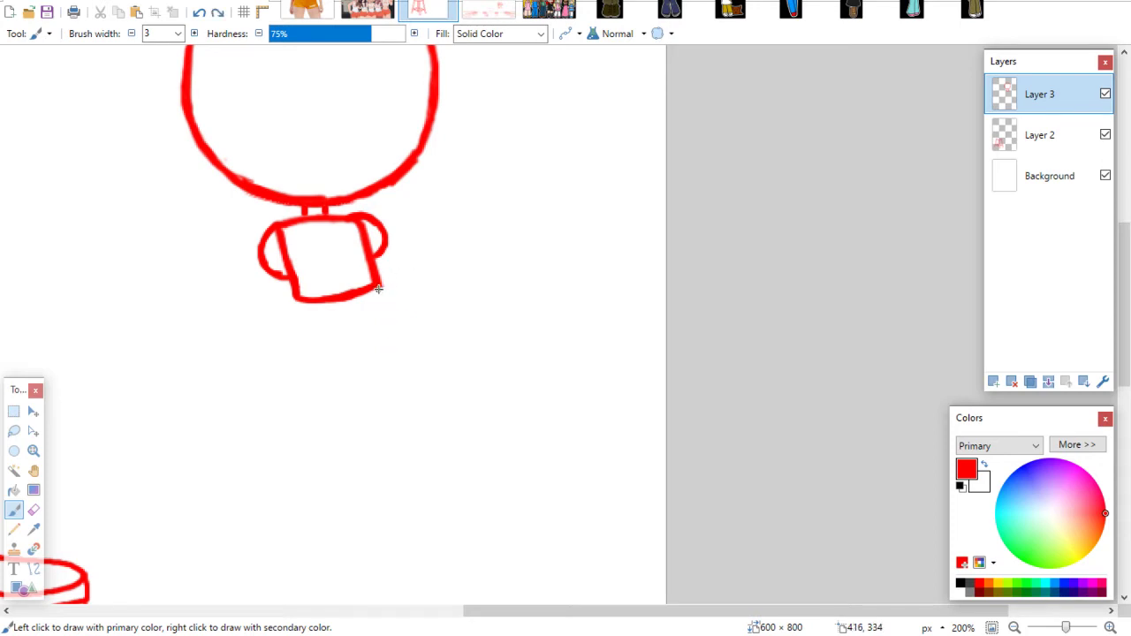
drag(378, 281, 391, 341)
key(ctrl+z)
Paint the abdomen's left and right side lines downward from the chest's lower corners
drag(378, 281, 387, 345)
key(ctrl+z)
key(ctrl+z)
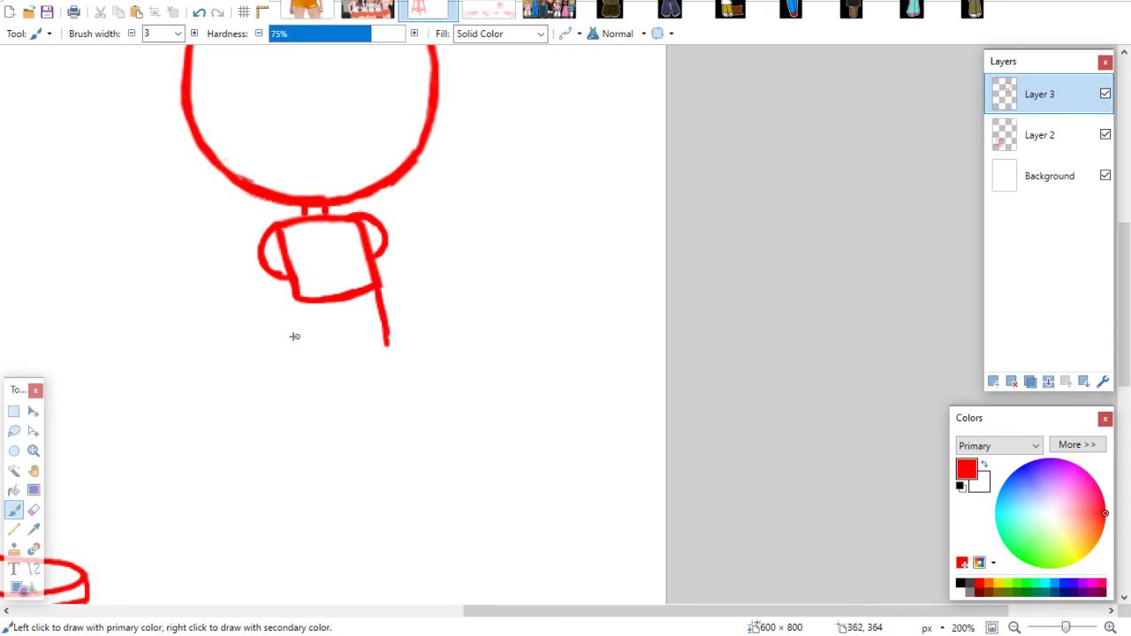
drag(296, 314, 297, 364)
key(ctrl+z)
drag(299, 301, 298, 350)
drag(298, 298, 298, 349)
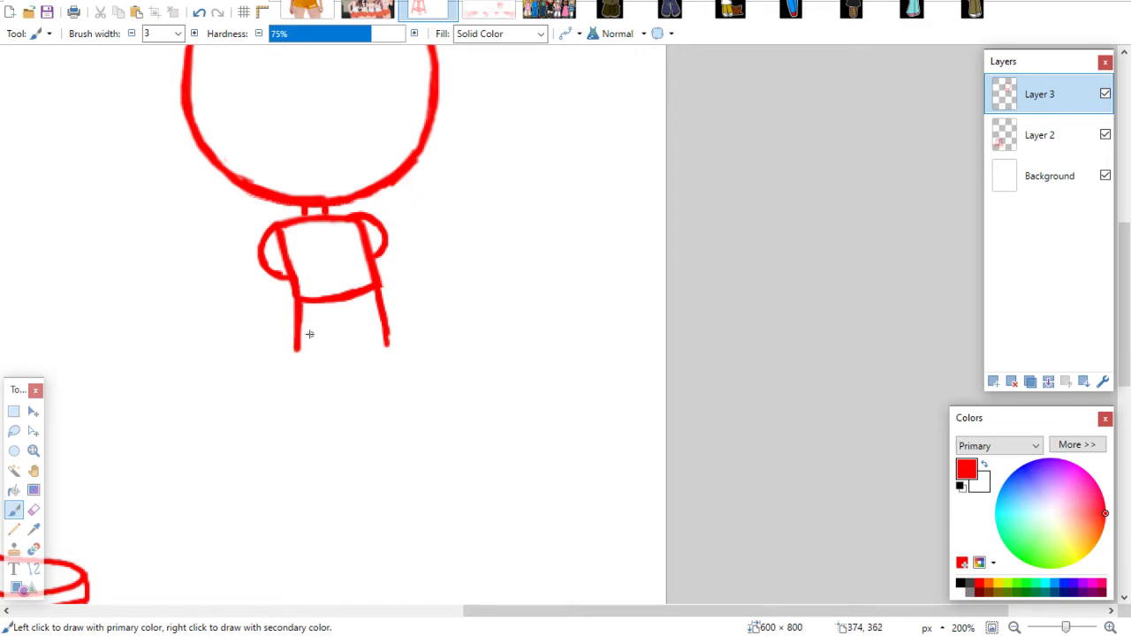
Clean up the chest's lower right corner, retrace the abdomen's right side, and close the abdomen with a rounded bottom edge
click(34, 510)
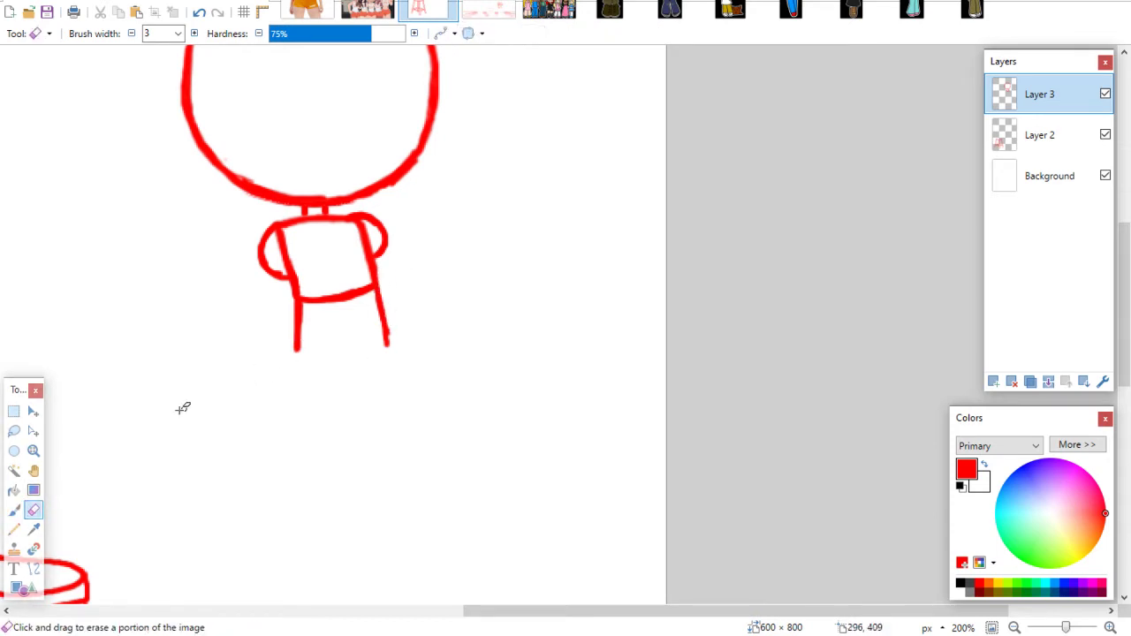
click(14, 509)
drag(373, 279, 388, 348)
mouse_move(295, 336)
mouse_down()
mouse_move(297, 357)
mouse_move(370, 368)
mouse_move(342, 372)
mouse_up()
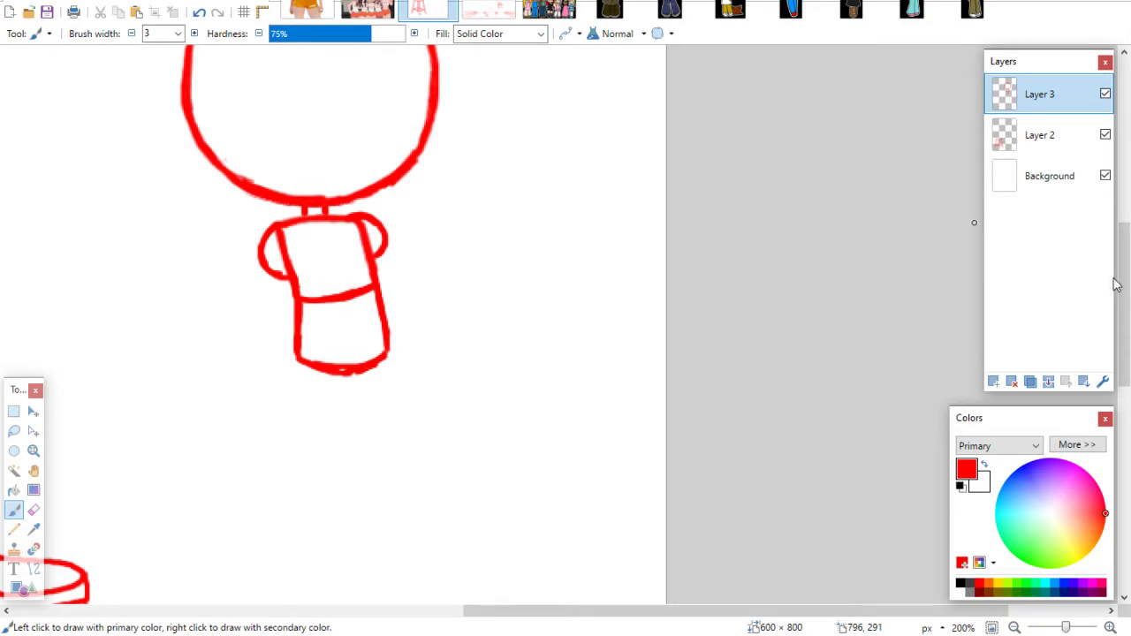
Lasso the abdomen section, stretch it taller, rotate it by about -3.42°, and deselect it
mouse_move(1117, 283)
mouse_down()
mouse_move(1117, 187)
mouse_move(1087, 307)
mouse_move(1092, 273)
mouse_move(1078, 252)
mouse_up()
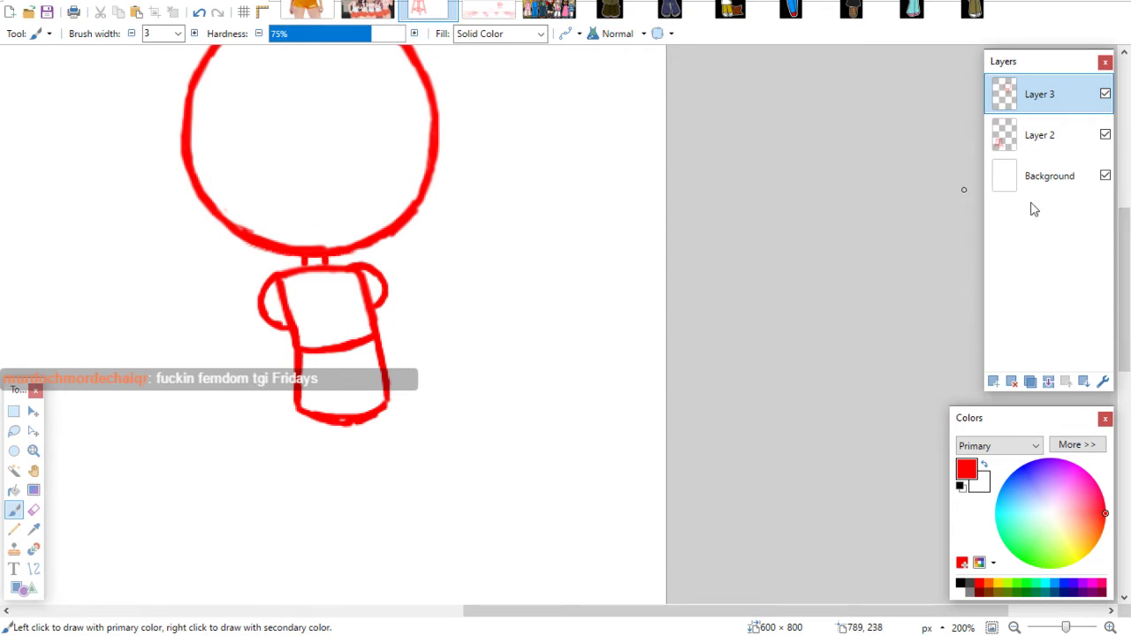
drag(1123, 221, 1080, 245)
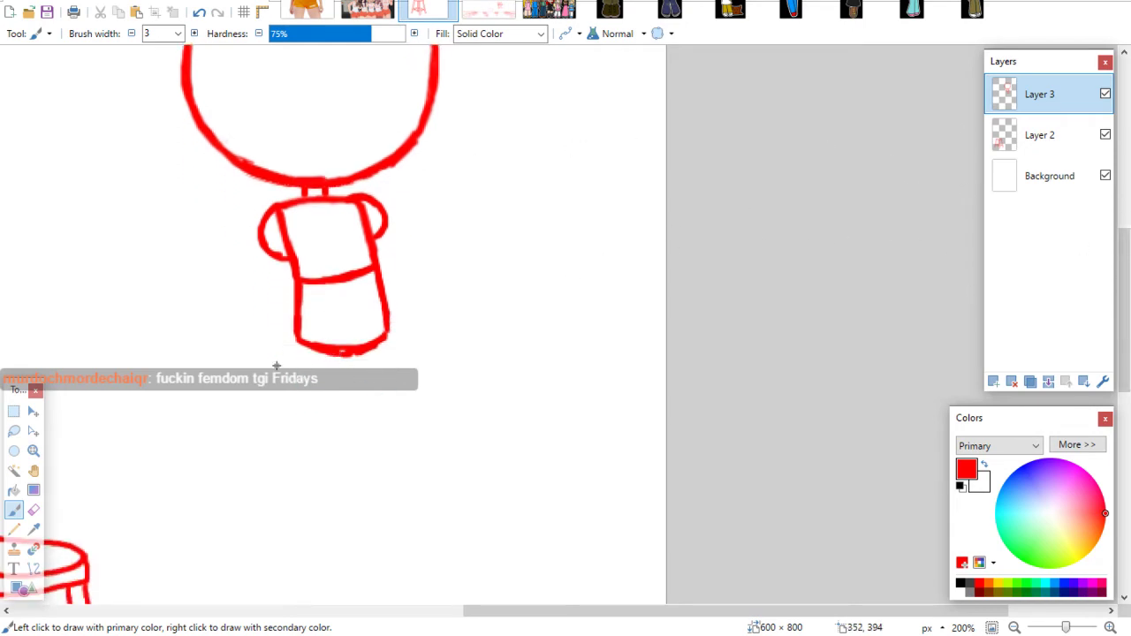
click(13, 431)
mouse_move(314, 375)
mouse_down()
mouse_move(277, 312)
mouse_move(281, 278)
mouse_move(395, 267)
mouse_move(397, 358)
mouse_up()
click(33, 411)
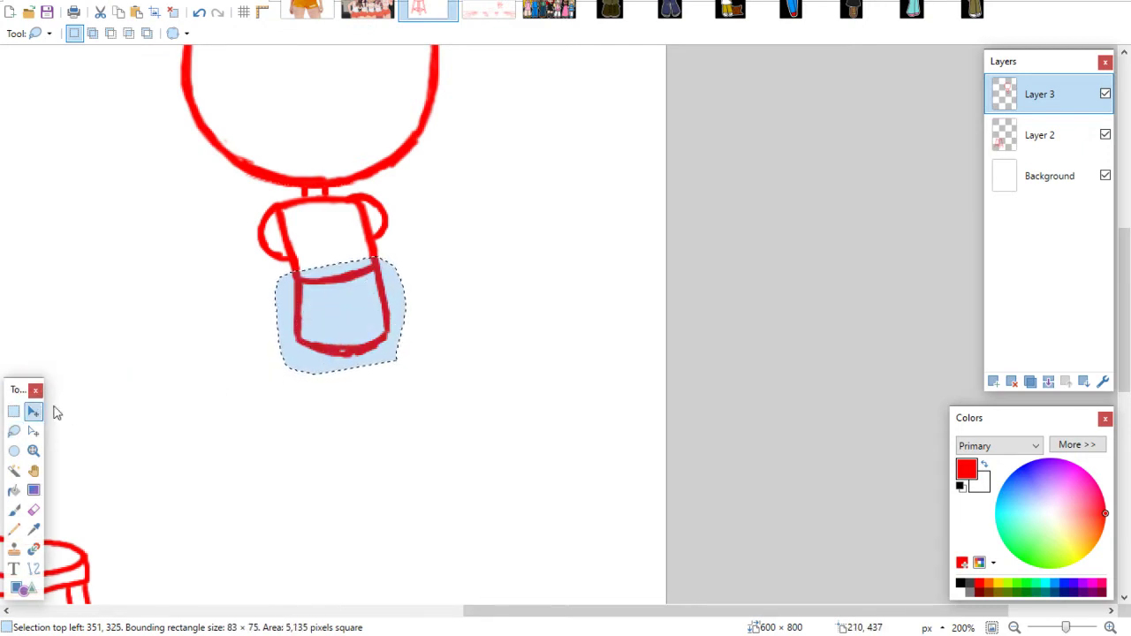
drag(277, 374, 366, 346)
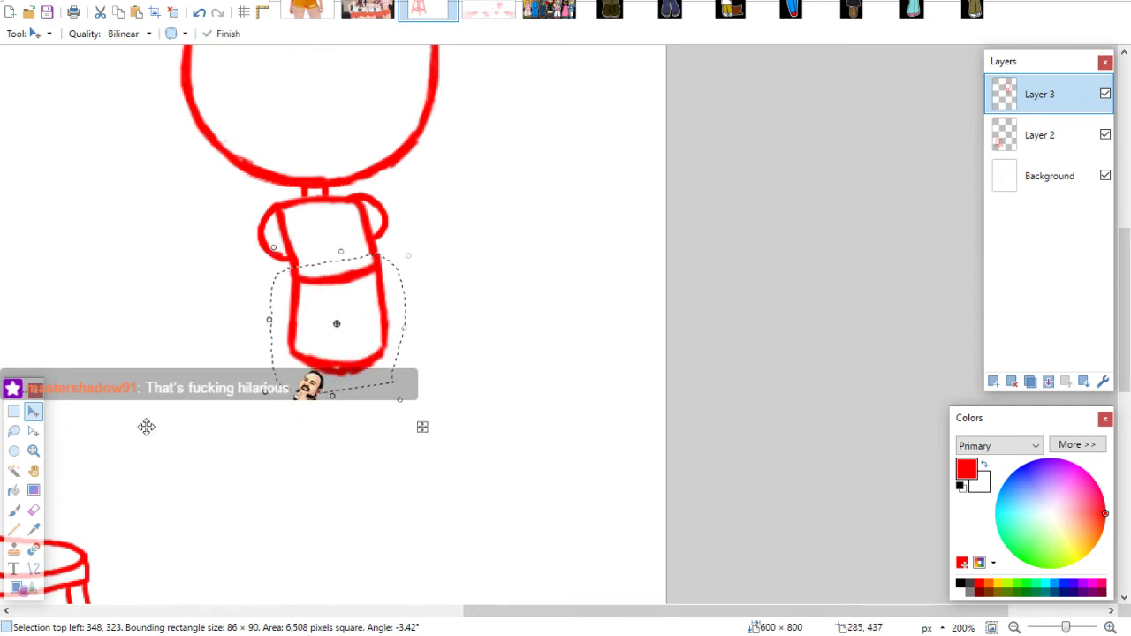
click(14, 411)
click(114, 417)
Paint the inner thigh line slanting down from the abdomen's bottom edge and thin the thick stroke with the Eraser
click(14, 510)
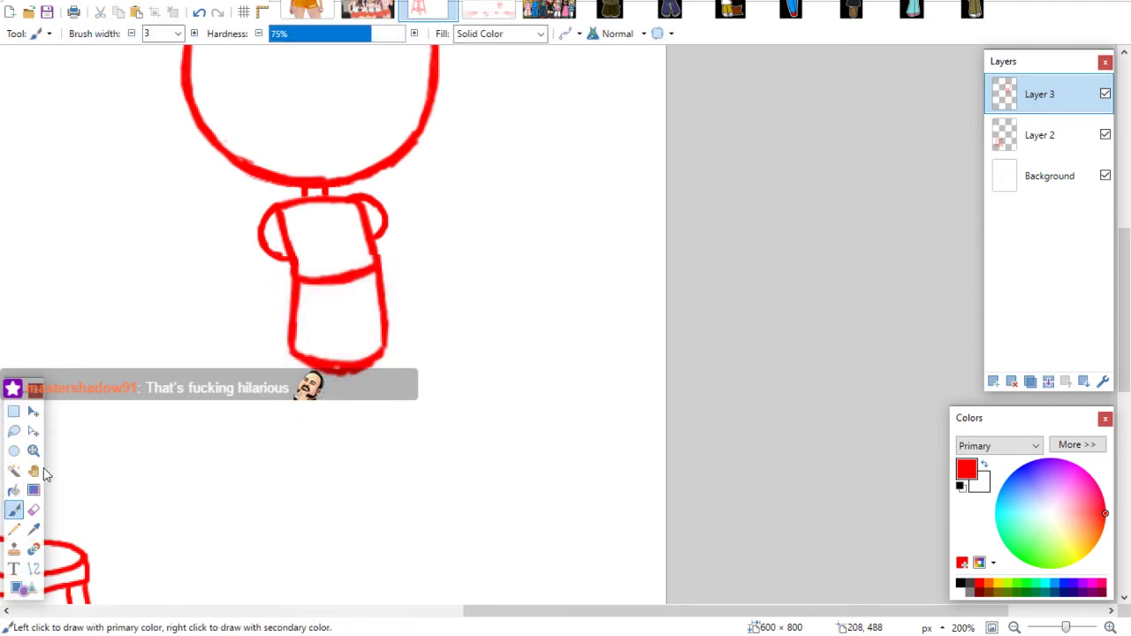
scroll(1093, 263, down, 3)
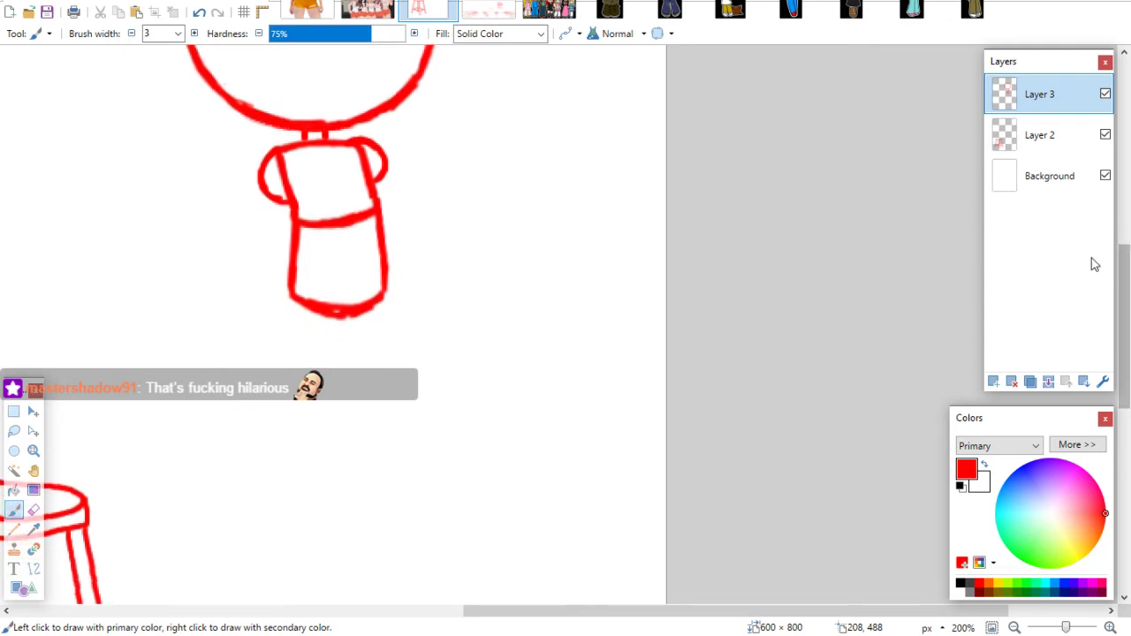
click(33, 510)
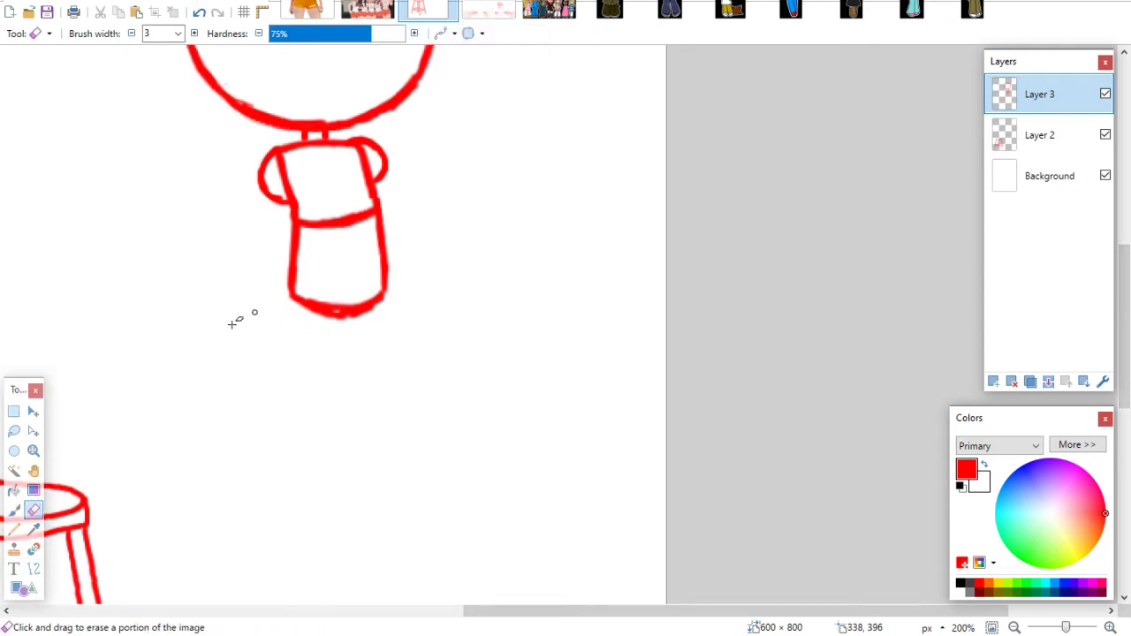
key(b)
scroll(977, 205, down, 5)
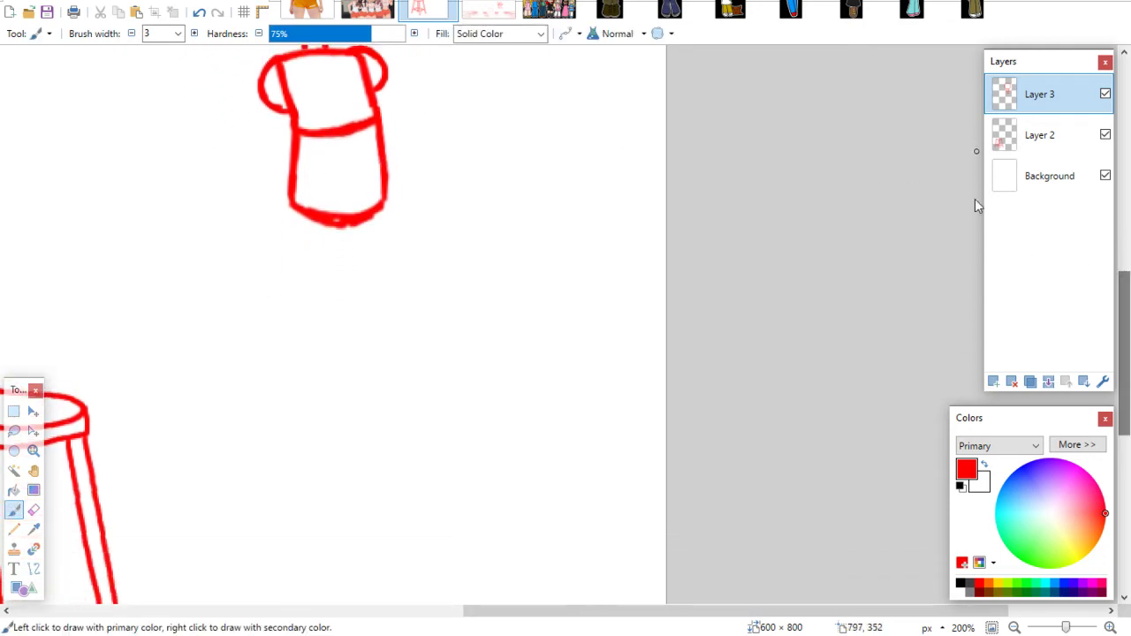
drag(349, 207, 339, 302)
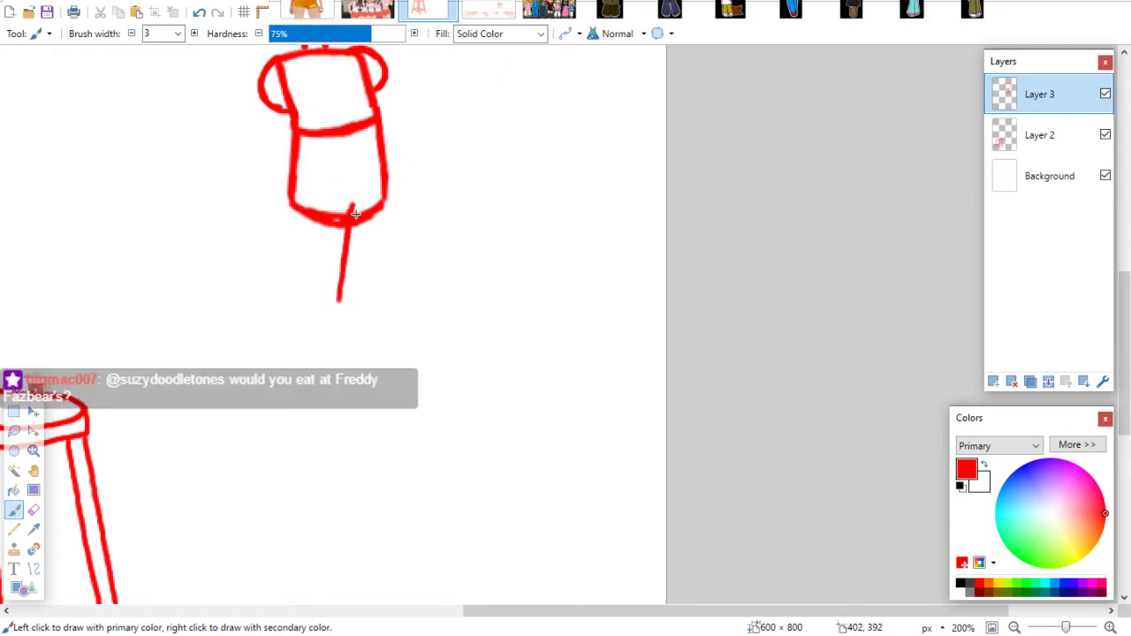
drag(355, 214, 340, 305)
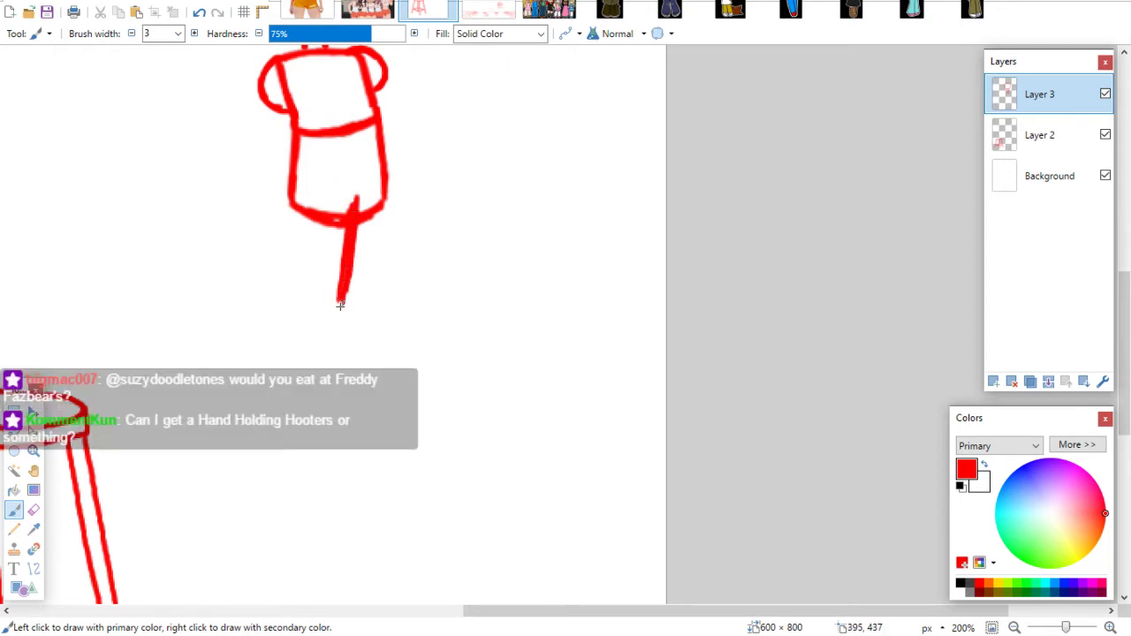
click(34, 510)
mouse_move(353, 200)
mouse_down()
mouse_move(337, 274)
mouse_move(349, 271)
mouse_move(348, 293)
mouse_up()
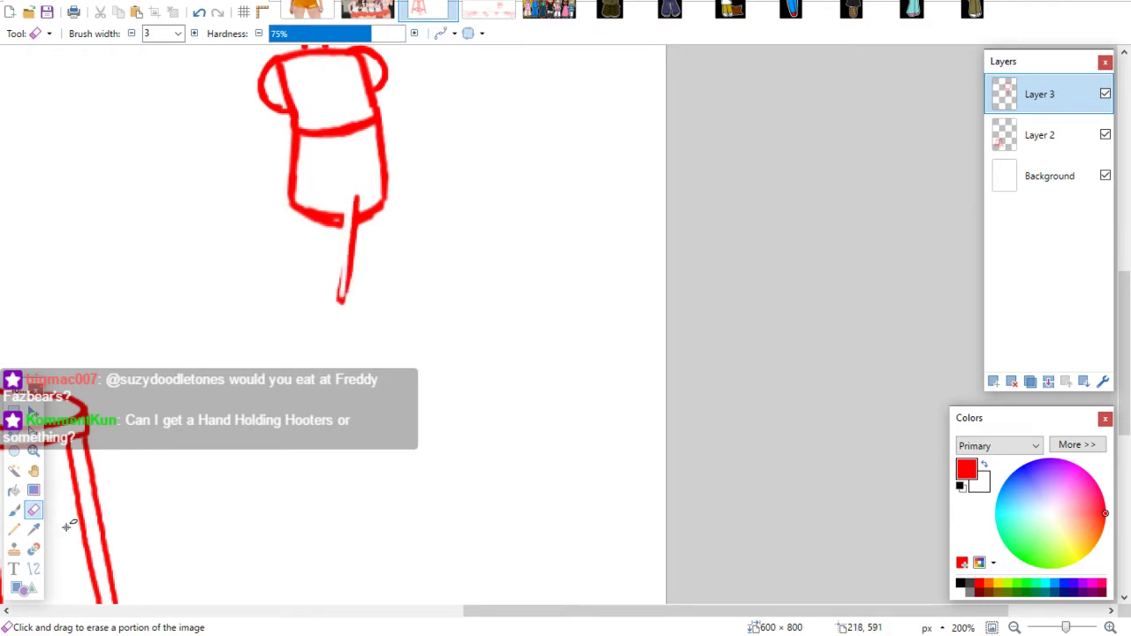
Paint the left thigh's outer line and close it with a rounded knee curve meeting the inner thigh line
click(14, 510)
drag(292, 198, 280, 281)
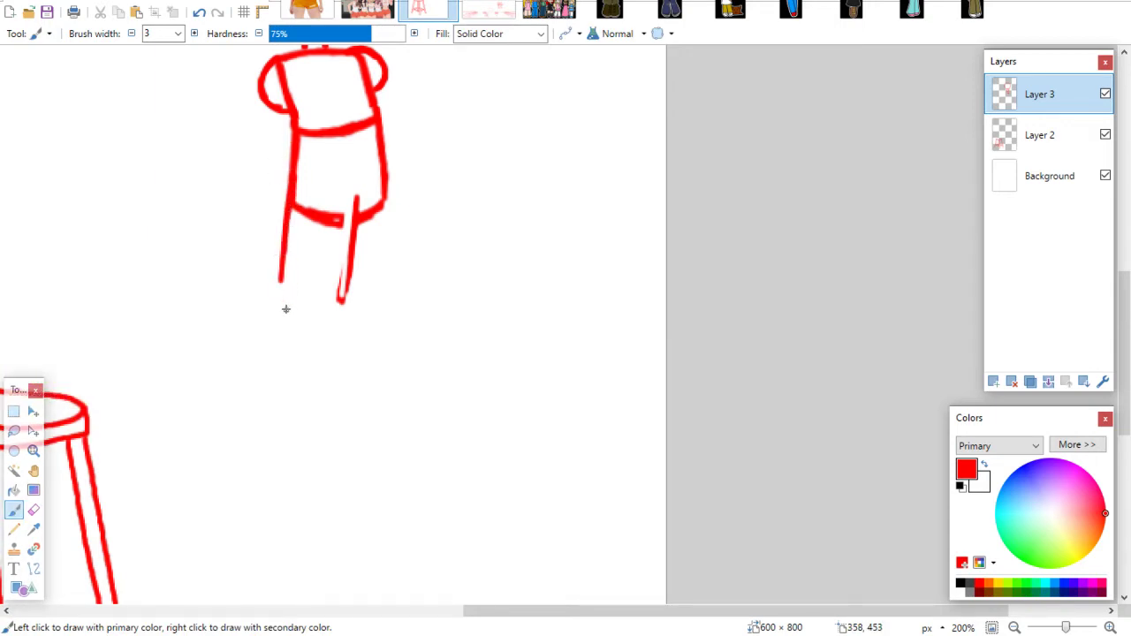
mouse_move(281, 284)
mouse_down()
mouse_move(283, 304)
mouse_move(311, 320)
mouse_move(341, 302)
mouse_move(355, 204)
mouse_move(389, 253)
mouse_move(391, 284)
mouse_up()
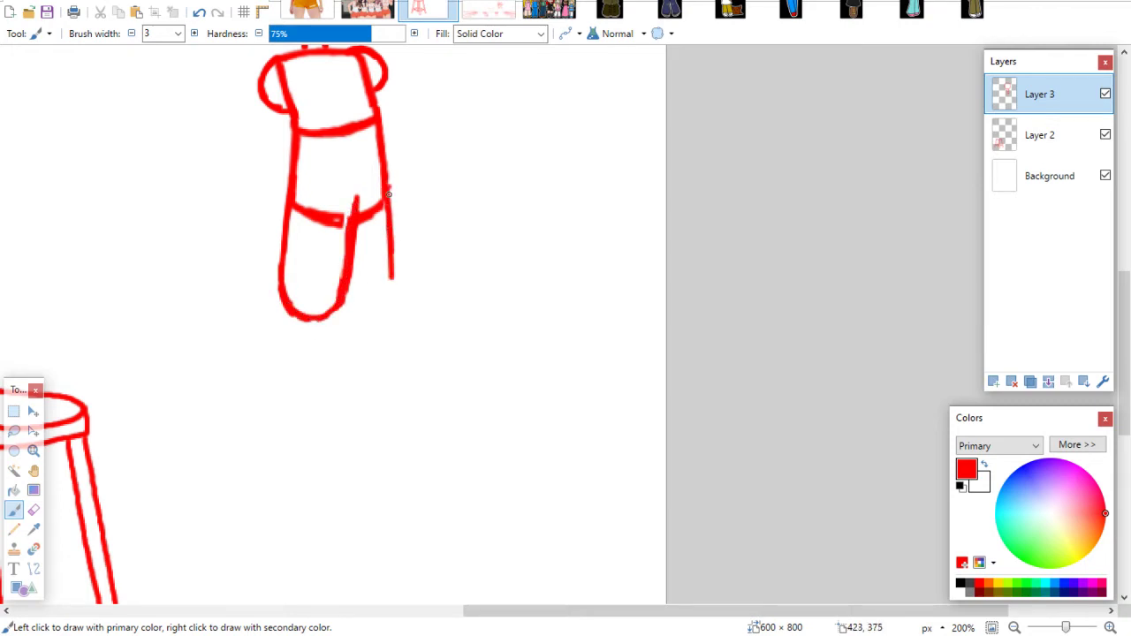
Paint the right thigh's outer line from the hip and round off its knee edge, redoing the strokes that miss
mouse_move(388, 193)
mouse_down()
mouse_move(393, 283)
mouse_move(356, 303)
mouse_move(393, 305)
mouse_move(373, 307)
mouse_move(395, 292)
mouse_up()
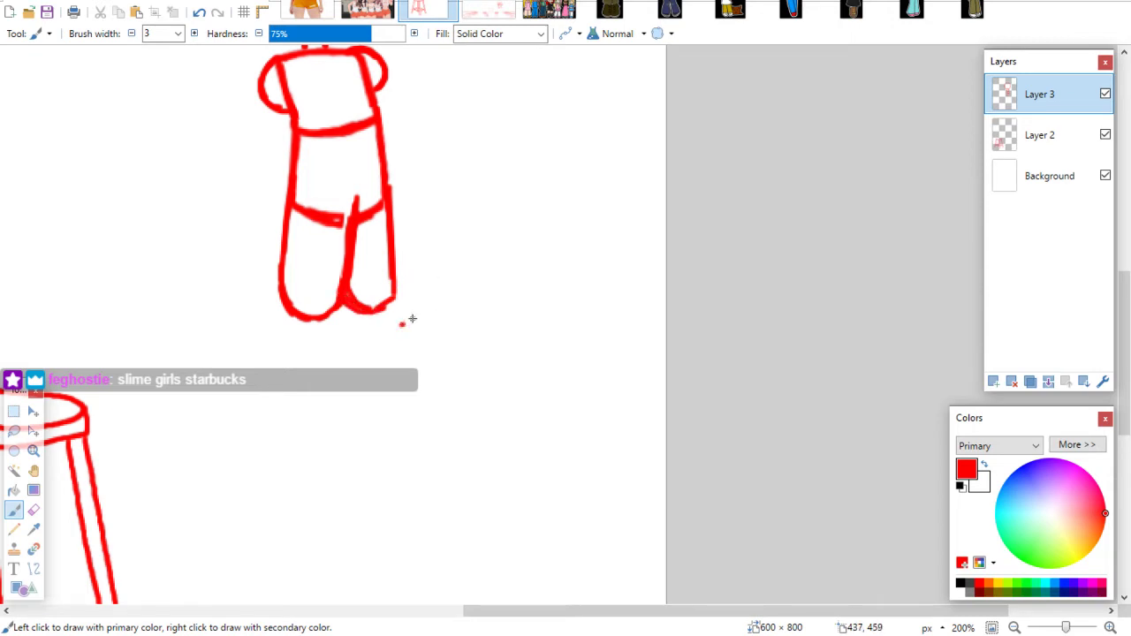
key(ctrl+z)
key(ctrl+z)
key(ctrl+z)
key(ctrl+z)
mouse_move(394, 285)
mouse_down()
mouse_move(360, 287)
mouse_move(360, 310)
mouse_move(344, 295)
mouse_move(376, 294)
mouse_move(351, 296)
mouse_move(371, 302)
mouse_move(395, 275)
mouse_up()
drag(386, 172, 396, 257)
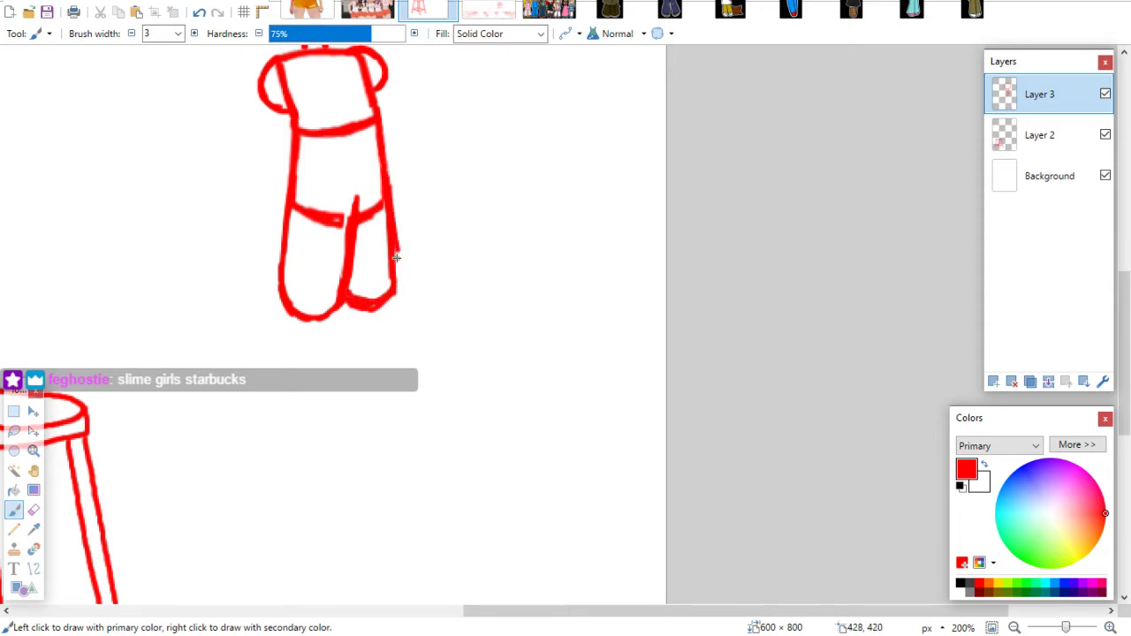
Paint the left lower leg's inner and outer lines below the knee and join them with a rounded bottom curve, redoing strokes that miss
scroll(396, 257, up, 4)
scroll(1102, 321, down, 6)
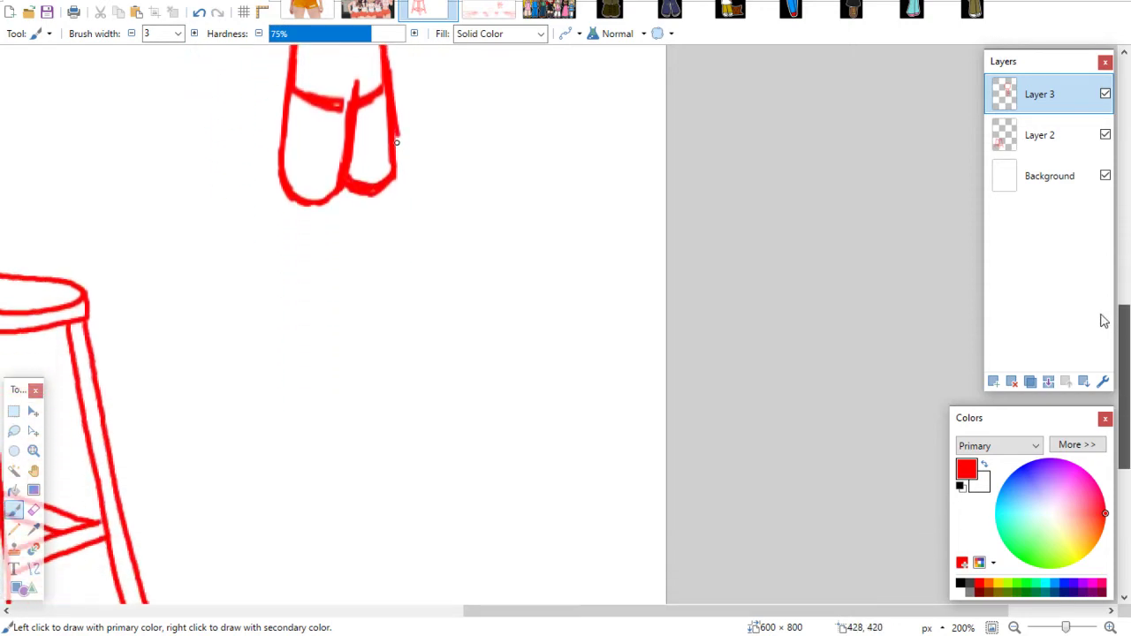
drag(344, 185, 327, 263)
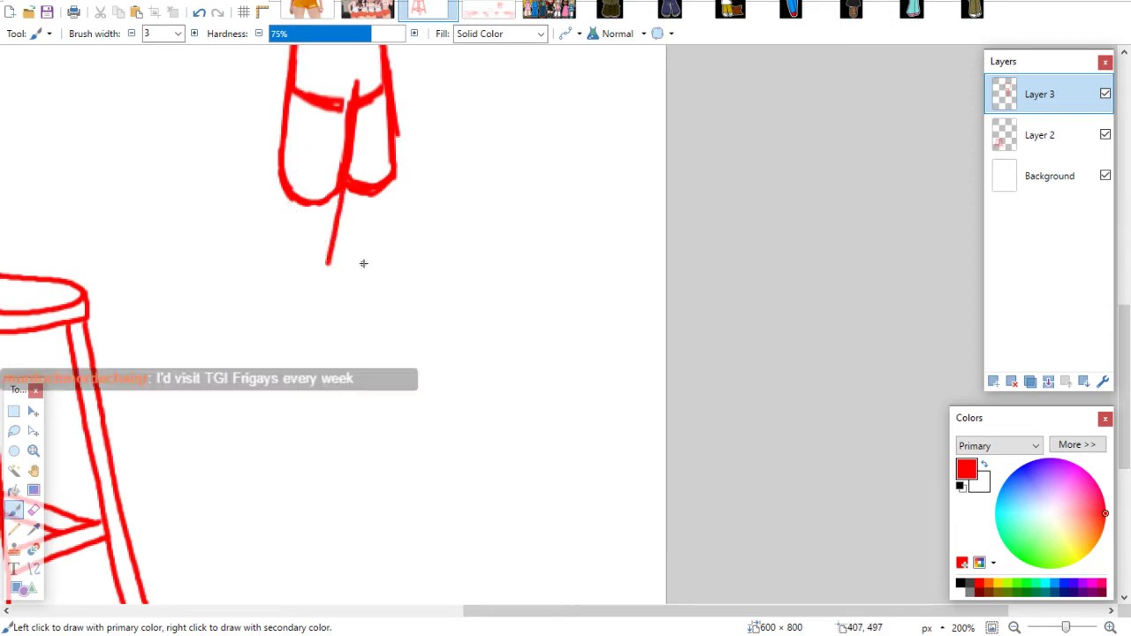
key(ctrl+z)
key(ctrl+z)
drag(344, 187, 333, 311)
mouse_move(279, 173)
mouse_down()
mouse_move(250, 322)
mouse_move(249, 302)
mouse_move(263, 361)
mouse_move(249, 336)
mouse_move(286, 370)
mouse_move(261, 355)
mouse_move(299, 374)
mouse_up()
key(ctrl+z)
key(ctrl+z)
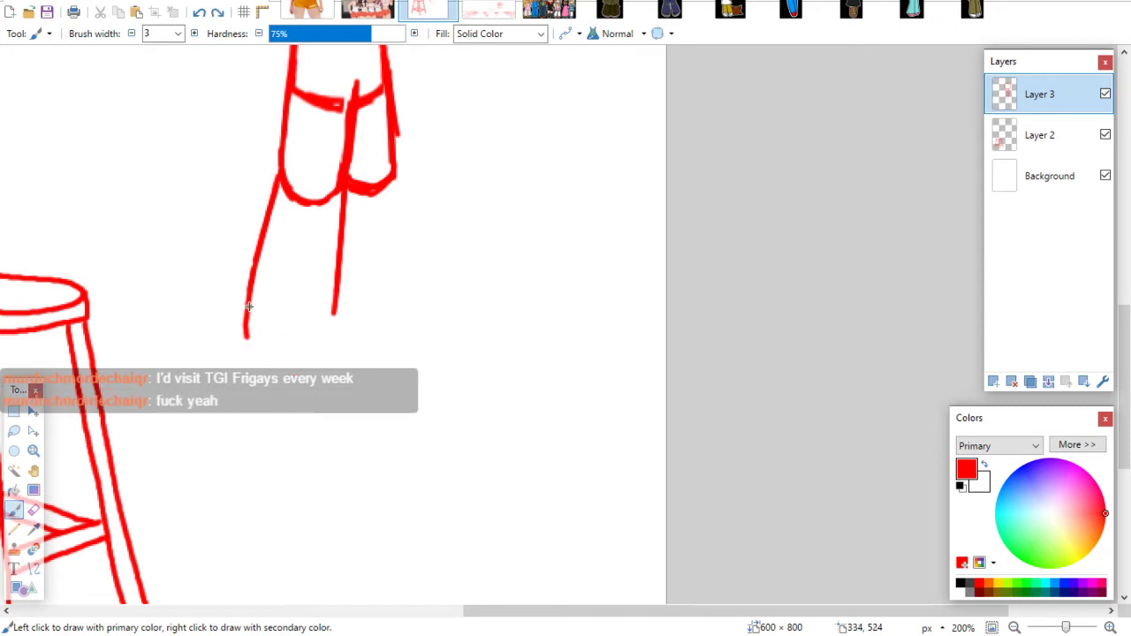
mouse_move(255, 339)
mouse_down()
mouse_move(281, 368)
mouse_move(305, 372)
mouse_up()
mouse_move(334, 314)
mouse_down()
mouse_move(335, 354)
mouse_move(305, 372)
mouse_up()
Paint the right lower leg's outer line down from the knee and close its bottom edge, redoing the first stroke
drag(394, 166, 403, 246)
key(ctrl+z)
key(ctrl+z)
drag(392, 122, 396, 320)
mouse_move(336, 343)
mouse_down()
mouse_move(376, 345)
mouse_move(397, 327)
mouse_move(396, 349)
mouse_up()
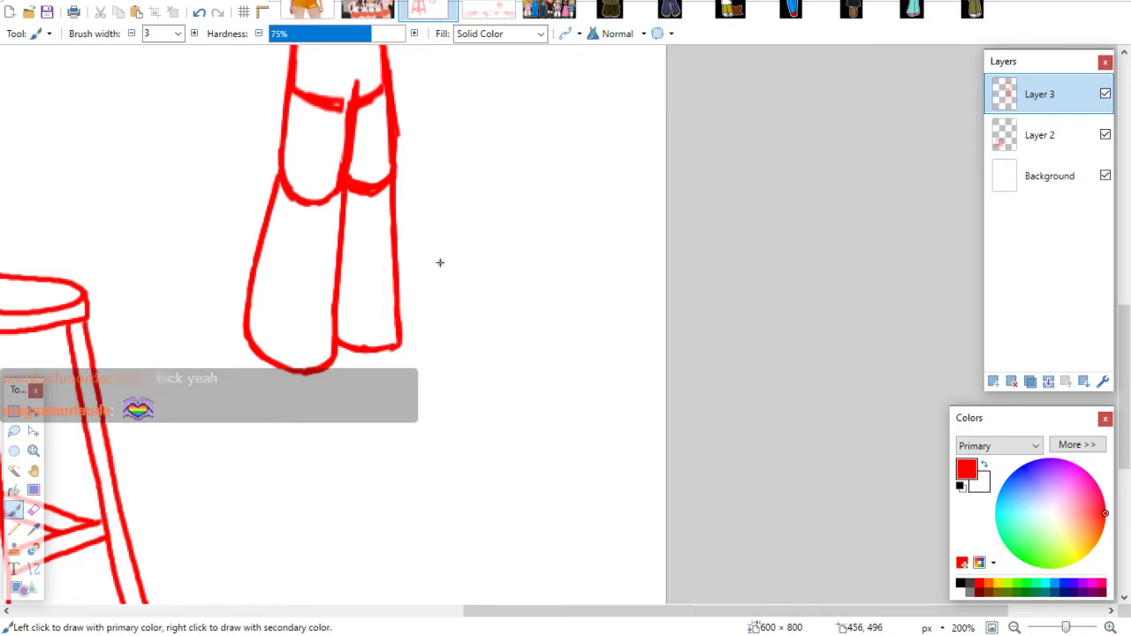
Erase the round shoulder outlines on both sides of the chest
drag(1114, 317, 1128, 225)
mouse_move(270, 285)
mouse_down()
mouse_move(265, 332)
mouse_move(260, 309)
mouse_move(278, 332)
mouse_up()
key(e)
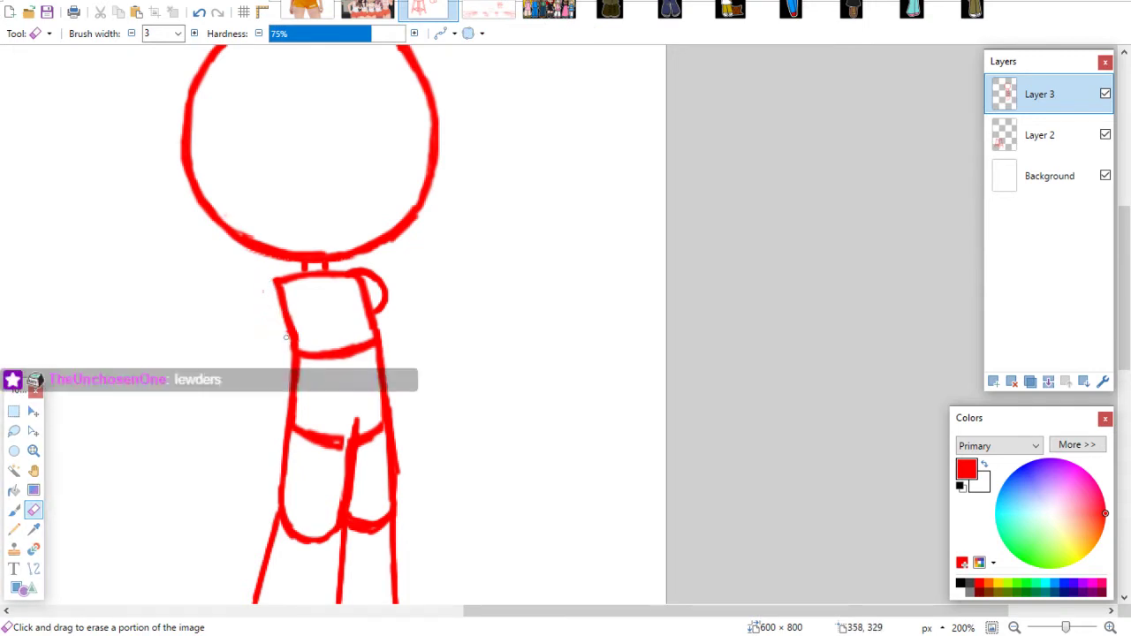
mouse_move(386, 285)
mouse_down()
mouse_move(351, 264)
mouse_move(372, 285)
mouse_move(353, 264)
mouse_move(381, 283)
mouse_up()
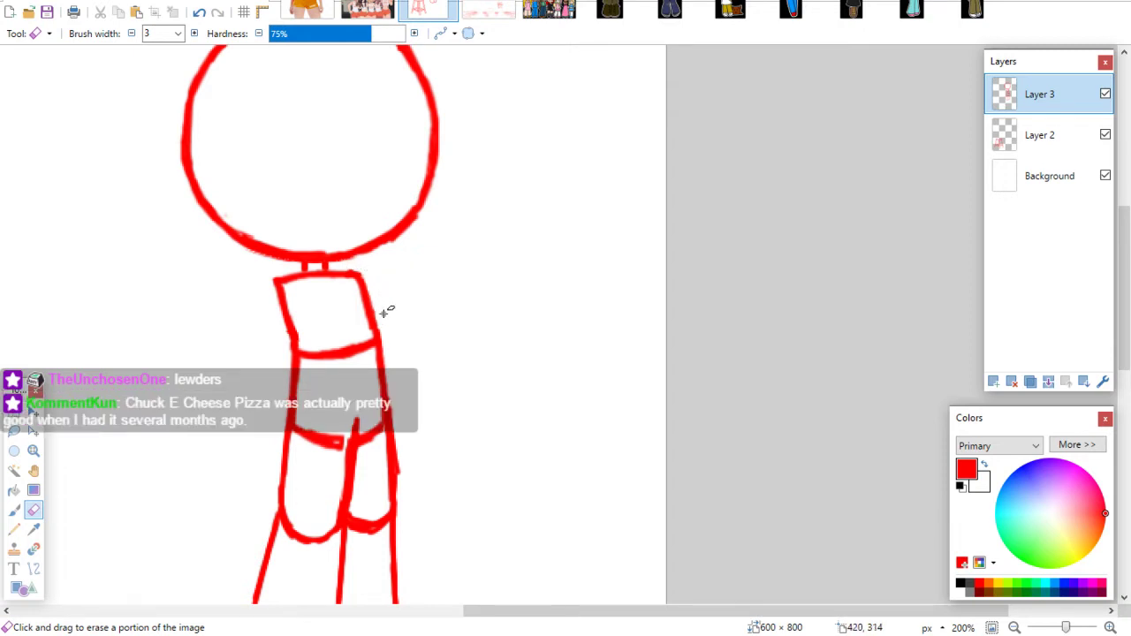
Paint the outer arm lines sloping down from both top corners of the chest
key(b)
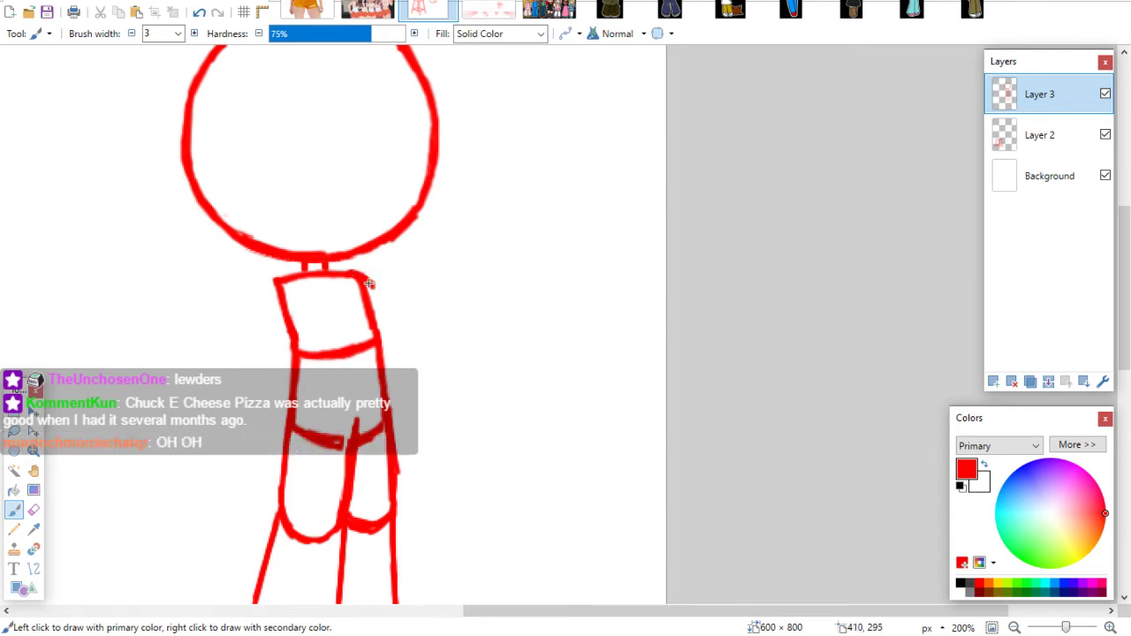
drag(369, 283, 412, 371)
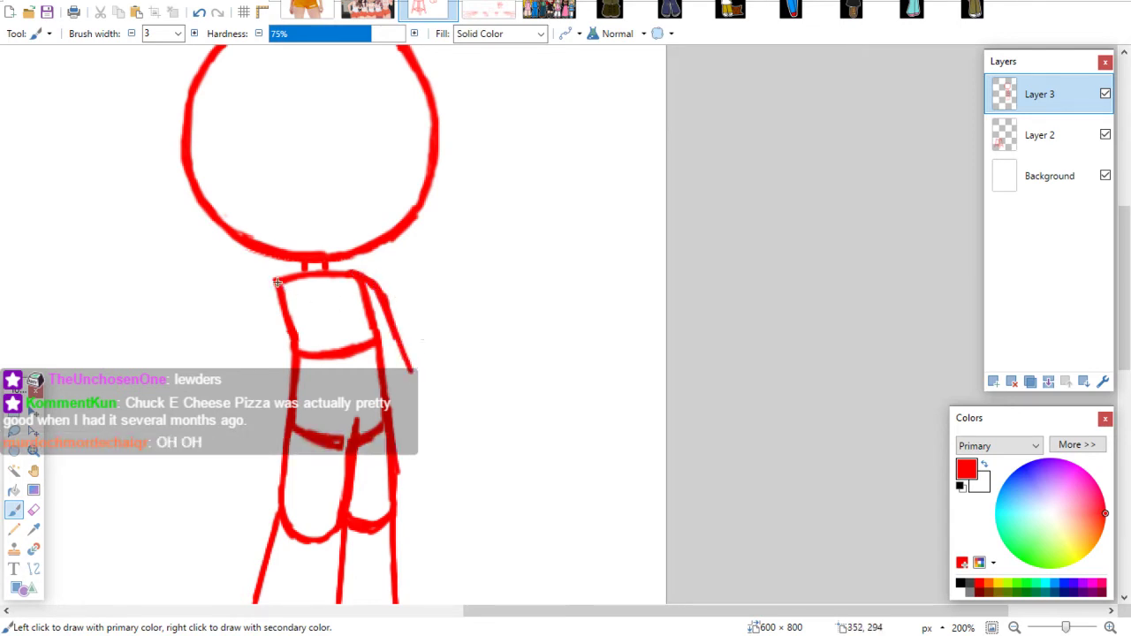
drag(276, 282, 251, 402)
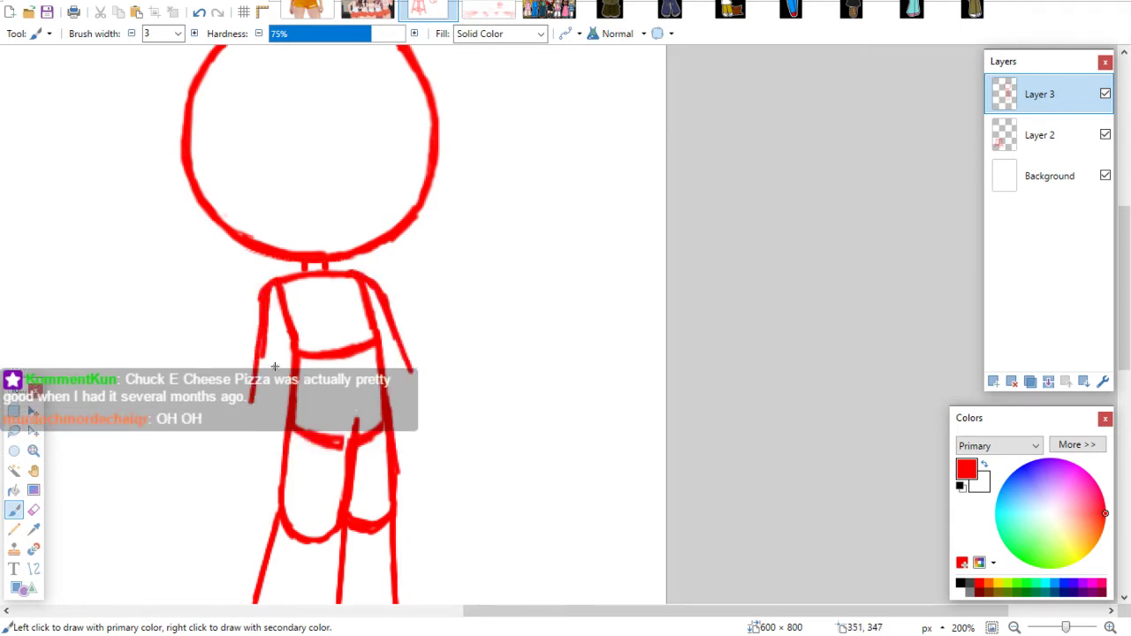
Extend both outer arm lines down to hip level and rough in a pointed hand on the right arm
scroll(897, 146, down, 3)
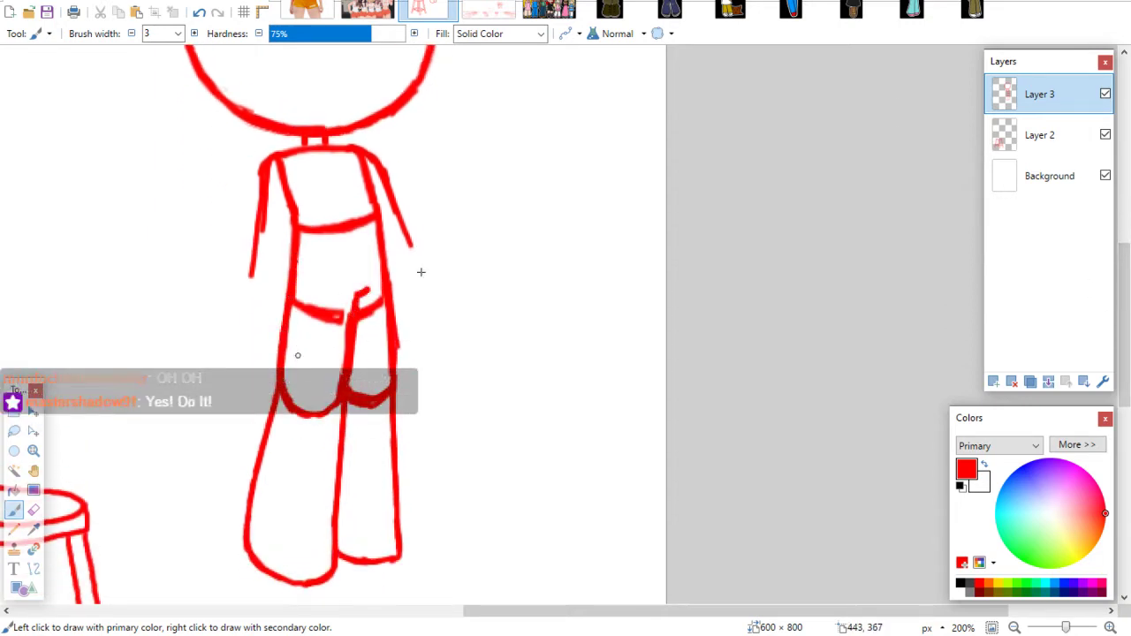
drag(411, 247, 433, 292)
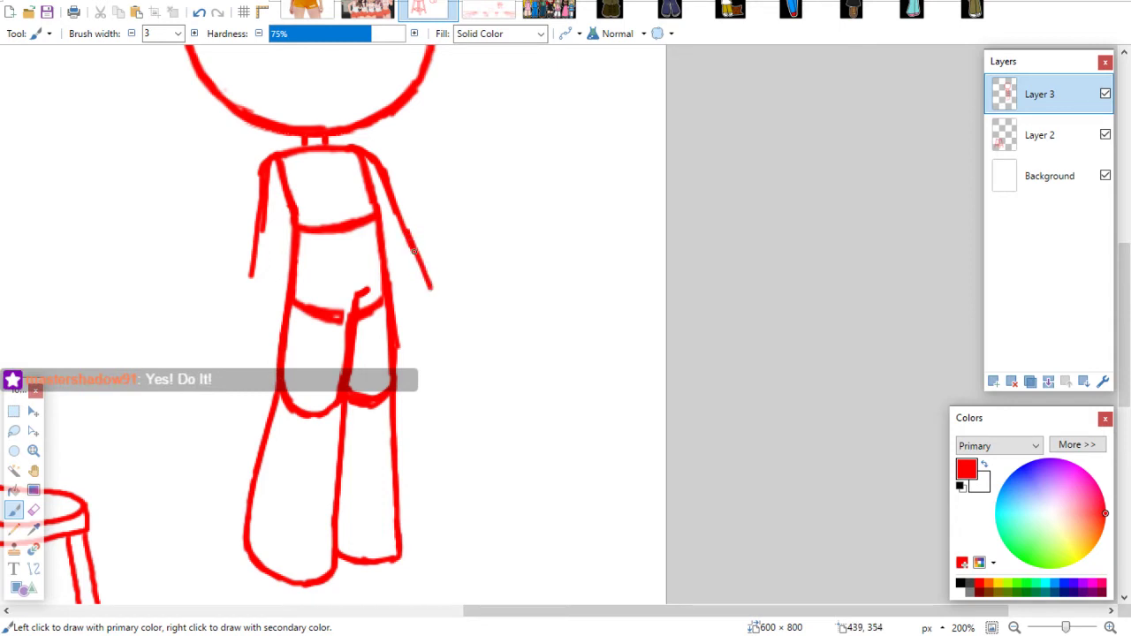
mouse_move(411, 249)
mouse_down()
mouse_move(437, 300)
mouse_move(411, 288)
mouse_up()
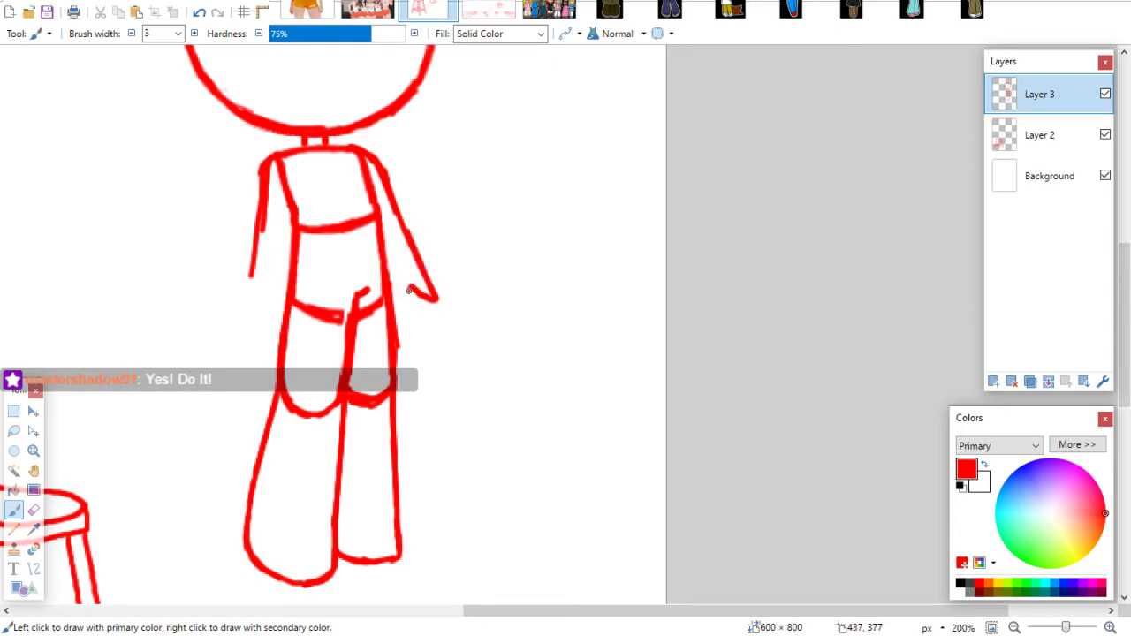
drag(391, 281, 384, 256)
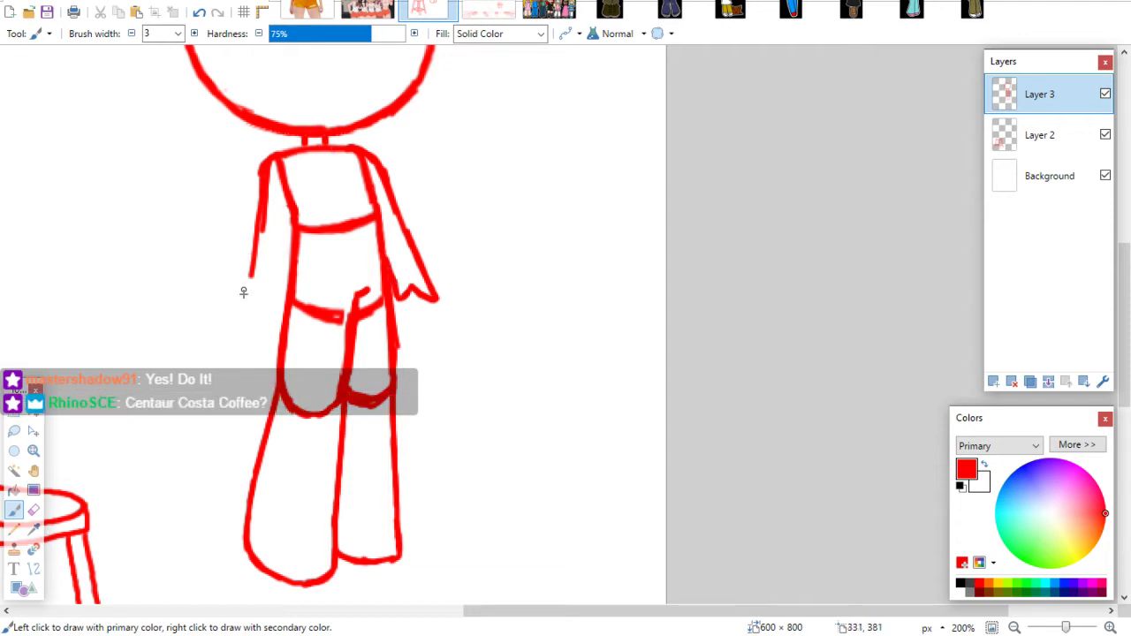
drag(251, 269, 247, 285)
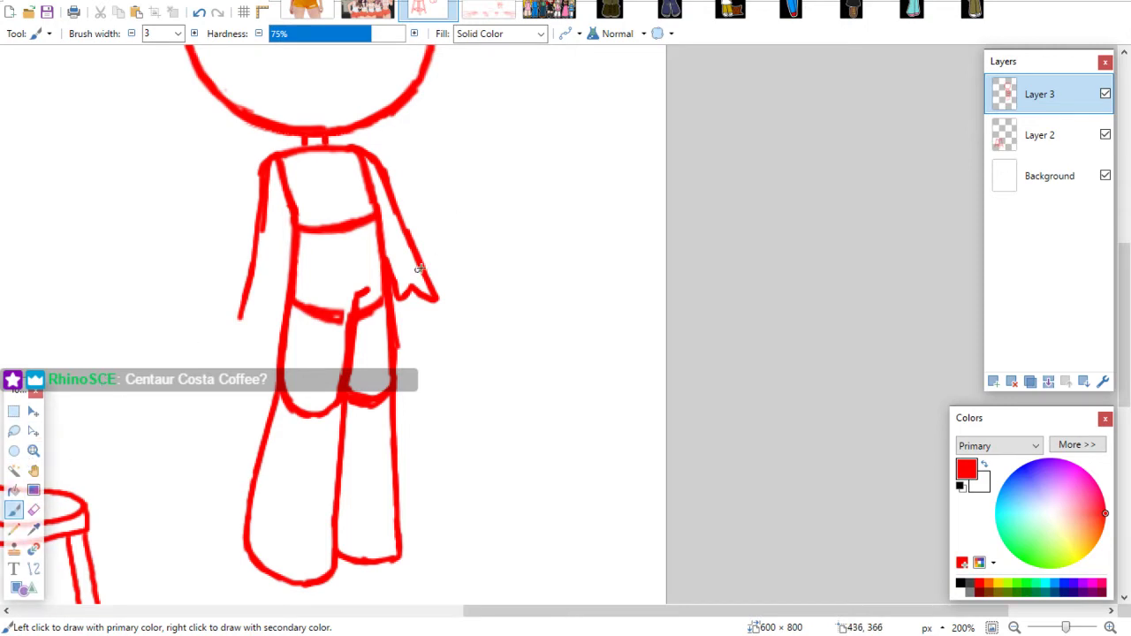
Erase the pointed right hand and repaint it as a rounded hand with separate fingers meeting the hip
click(34, 509)
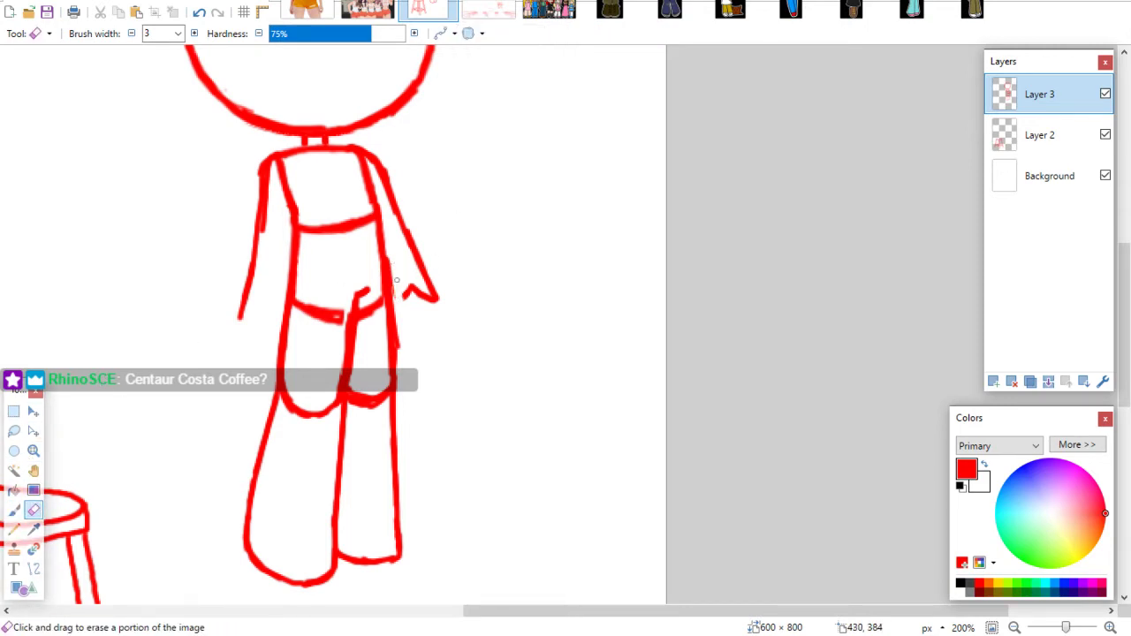
mouse_move(403, 294)
mouse_down()
mouse_move(433, 310)
mouse_move(436, 300)
mouse_up()
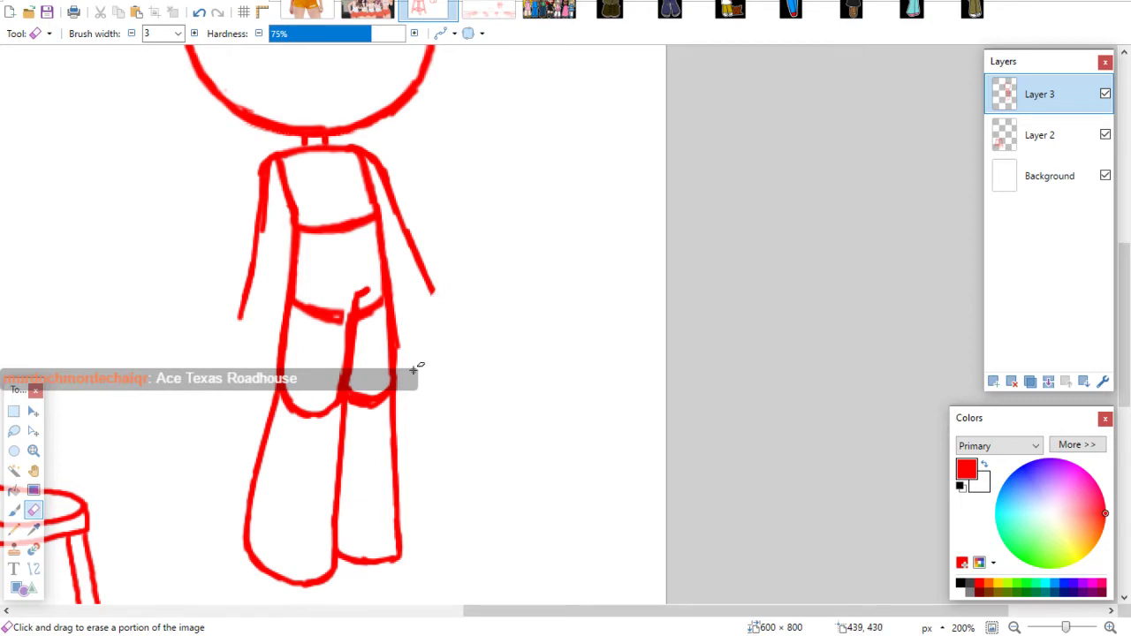
click(14, 510)
drag(435, 293, 440, 309)
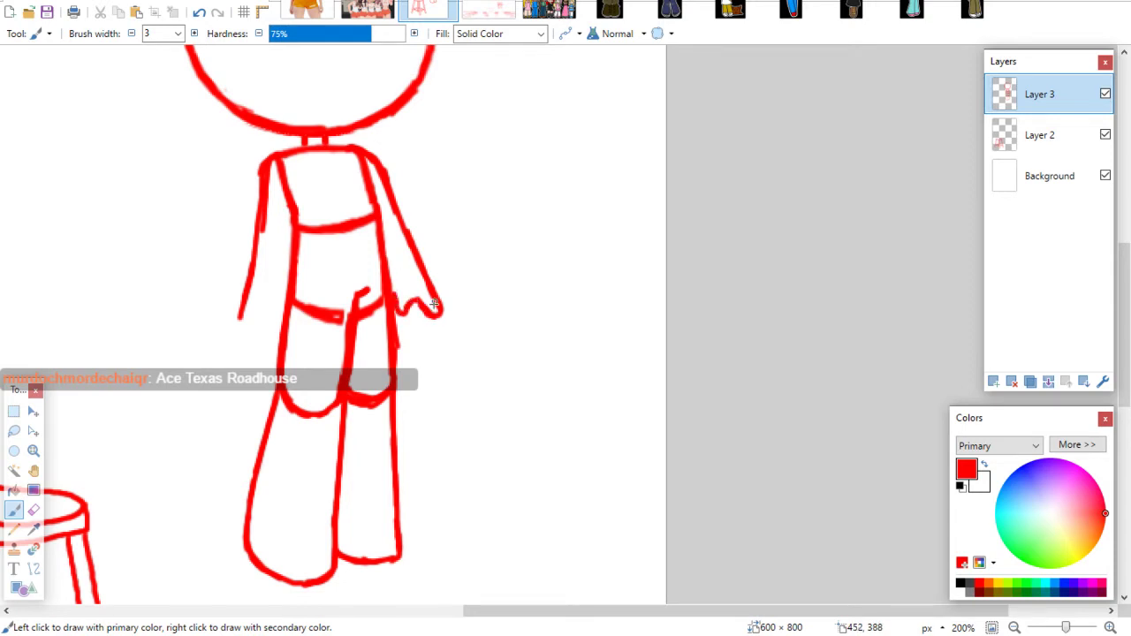
drag(427, 311, 433, 312)
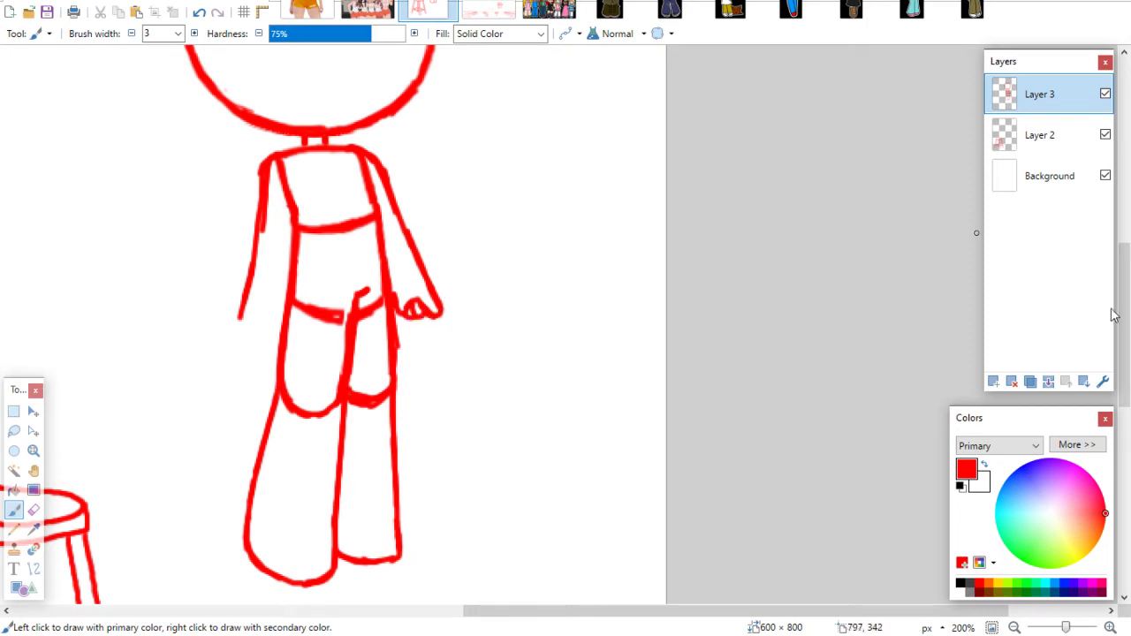
Lasso the hooked top of the inner thigh line, shift it slightly downward, and deselect it
scroll(1108, 305, up, 1)
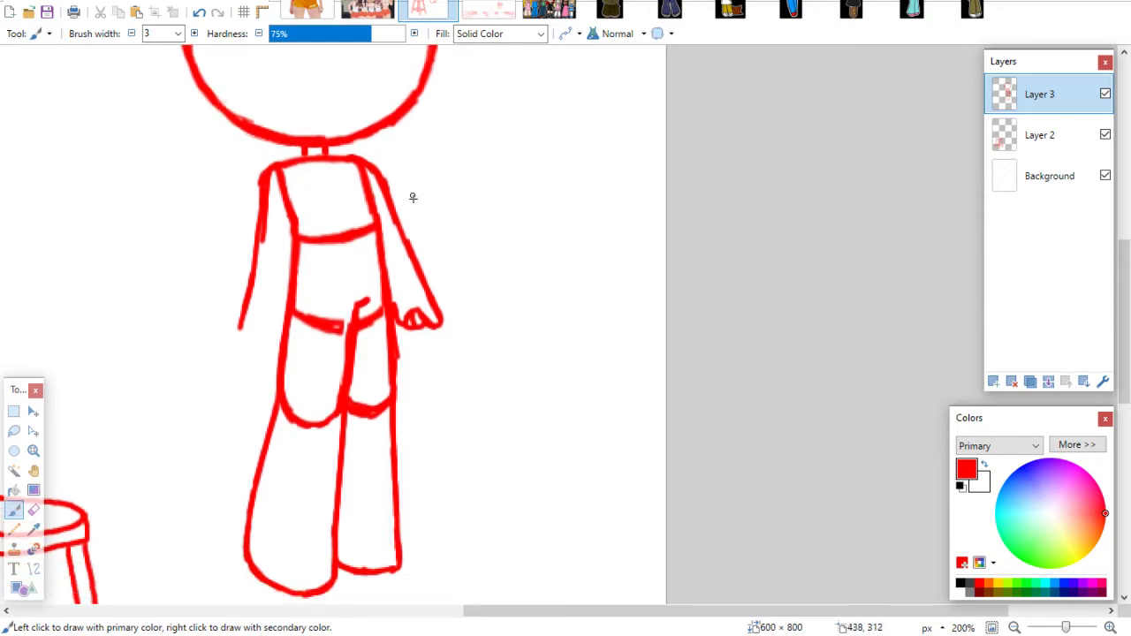
click(34, 510)
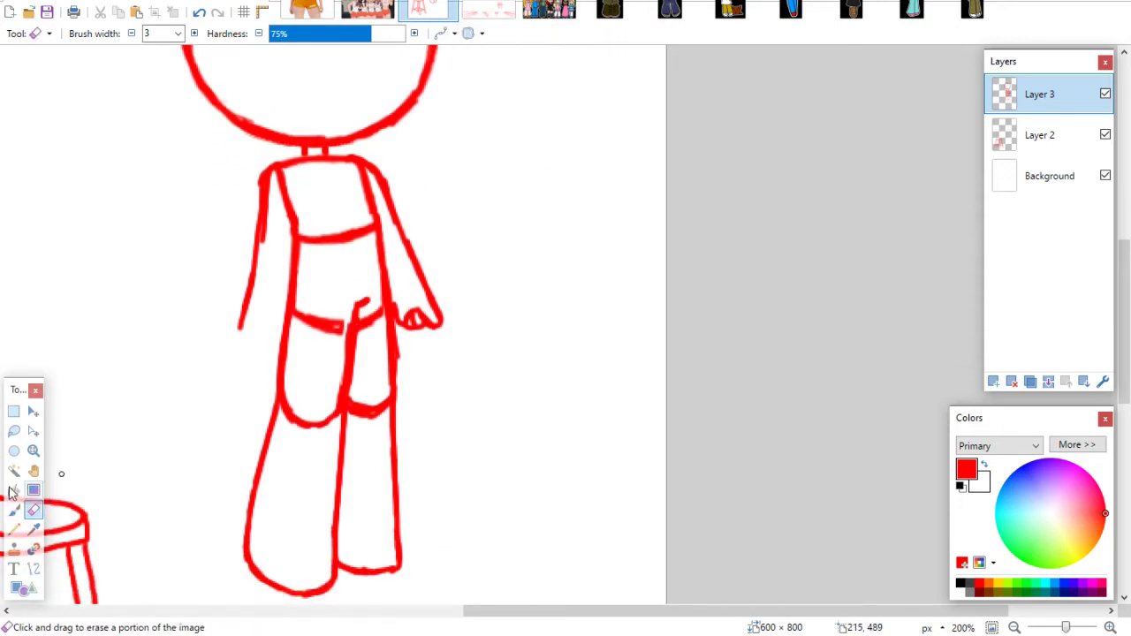
click(13, 430)
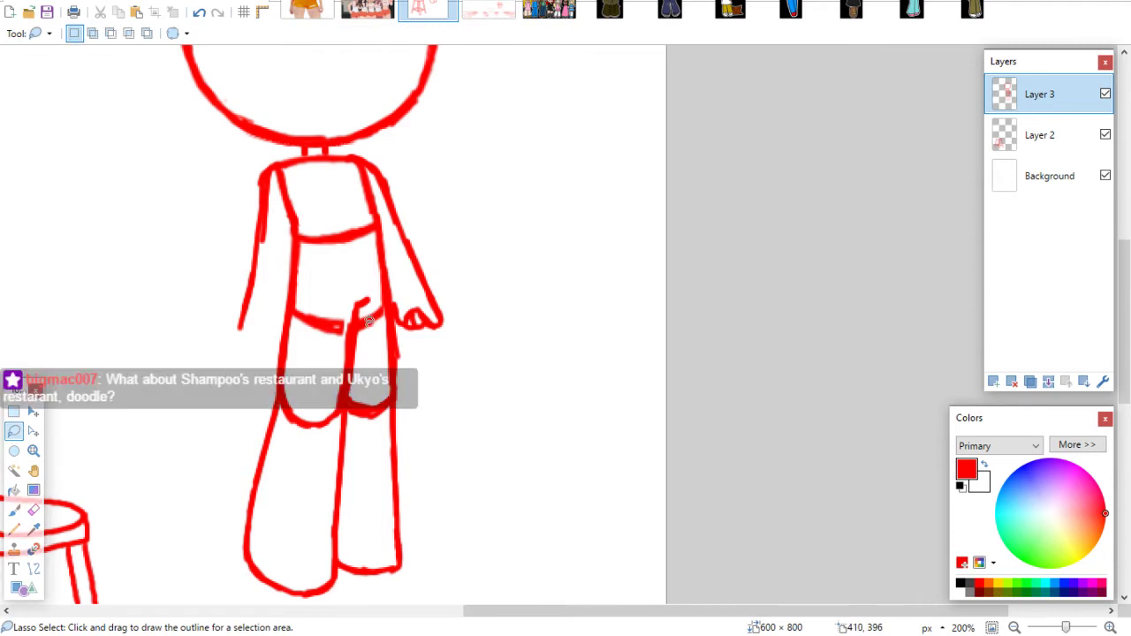
mouse_move(362, 318)
mouse_down()
mouse_move(346, 295)
mouse_move(373, 296)
mouse_move(374, 314)
mouse_move(363, 307)
mouse_move(335, 338)
mouse_move(375, 321)
mouse_up()
key(m)
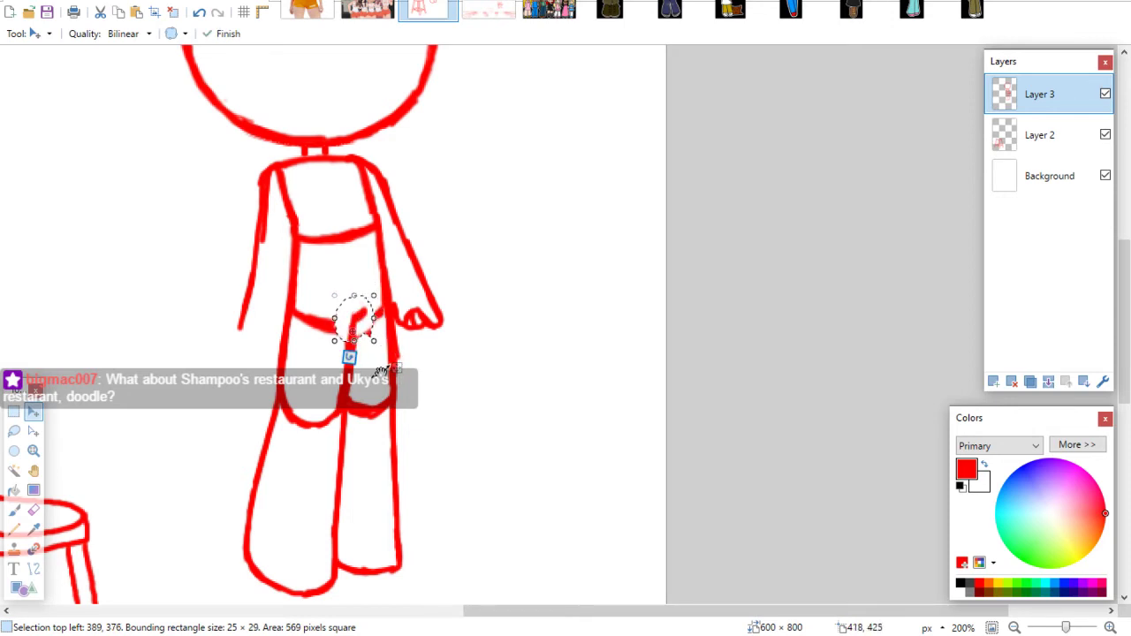
click(13, 410)
click(71, 433)
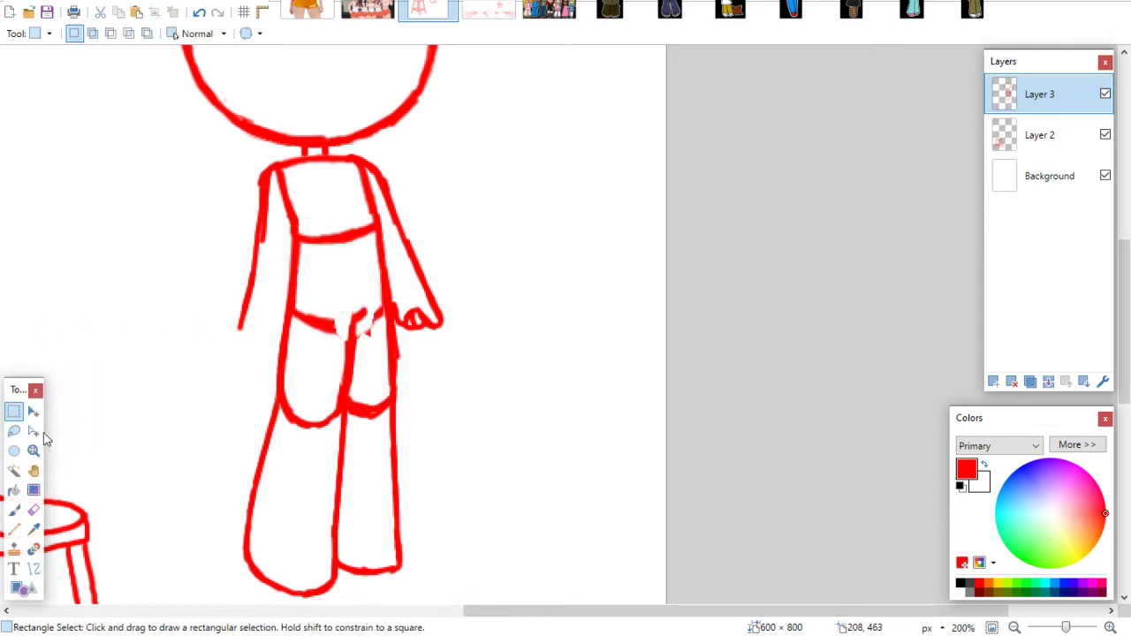
Erase the curved line across the abdomen's bottom and thicken the right arm's outer line
click(14, 510)
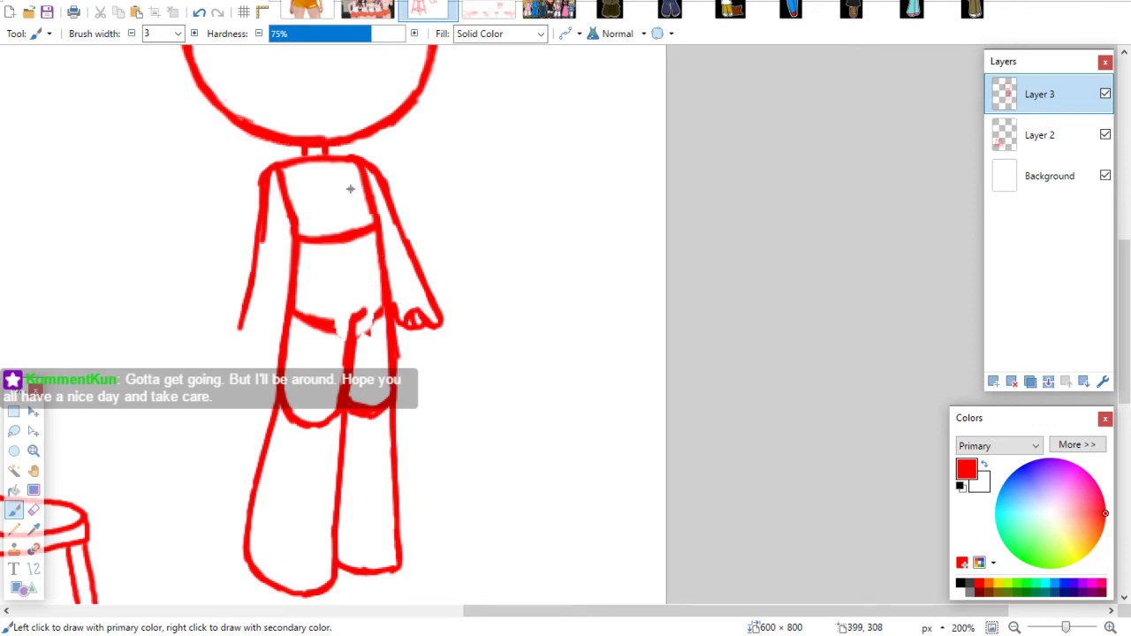
click(34, 510)
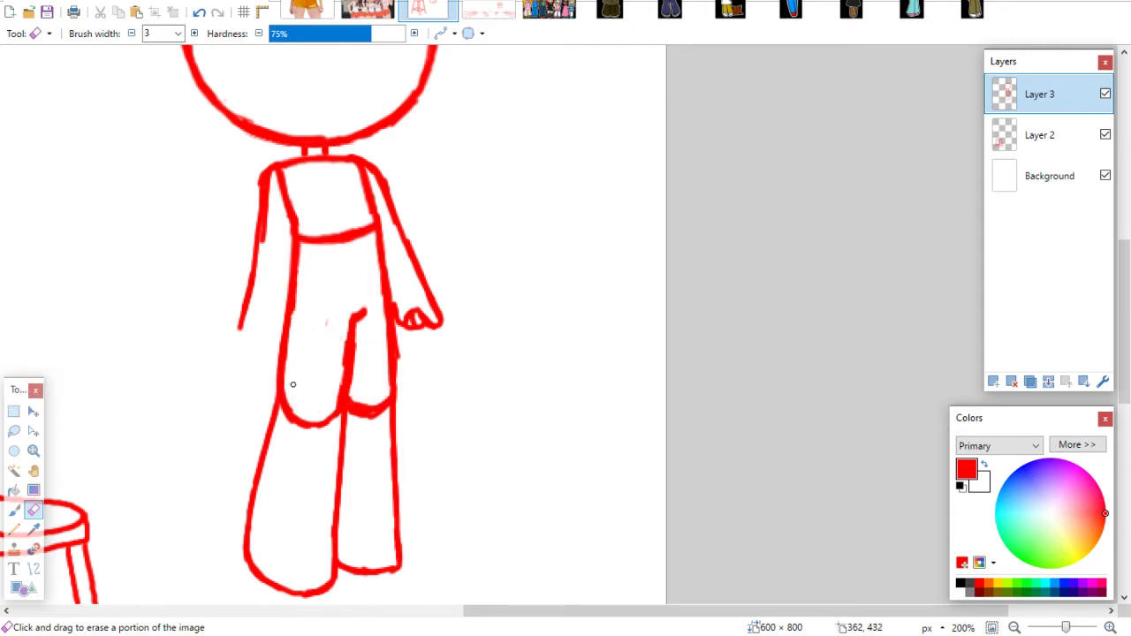
key(b)
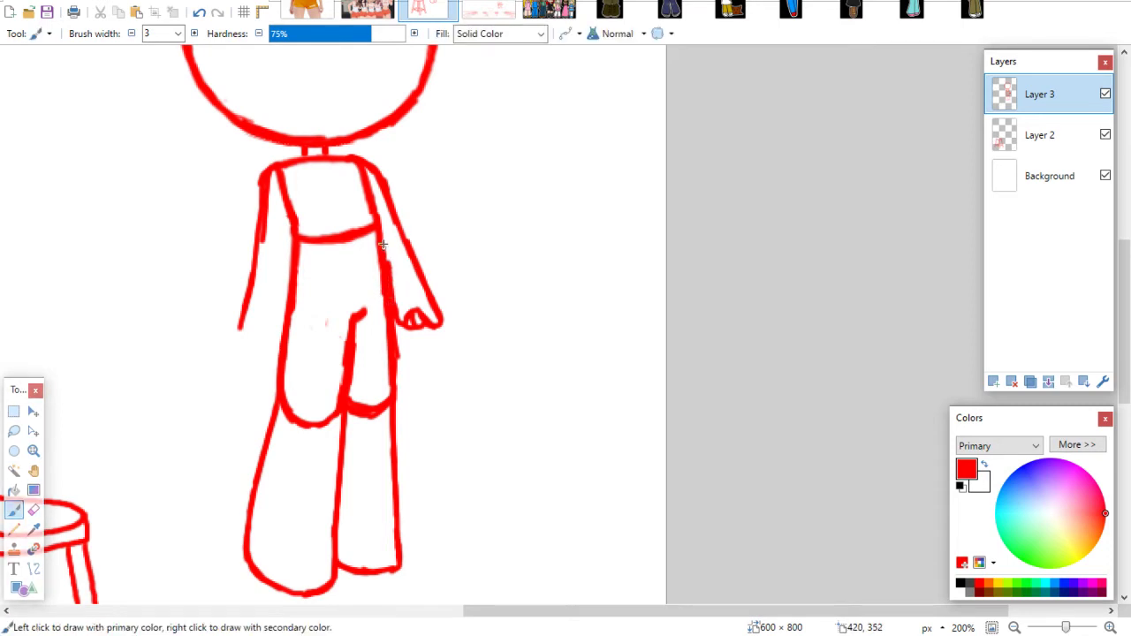
drag(389, 209, 420, 272)
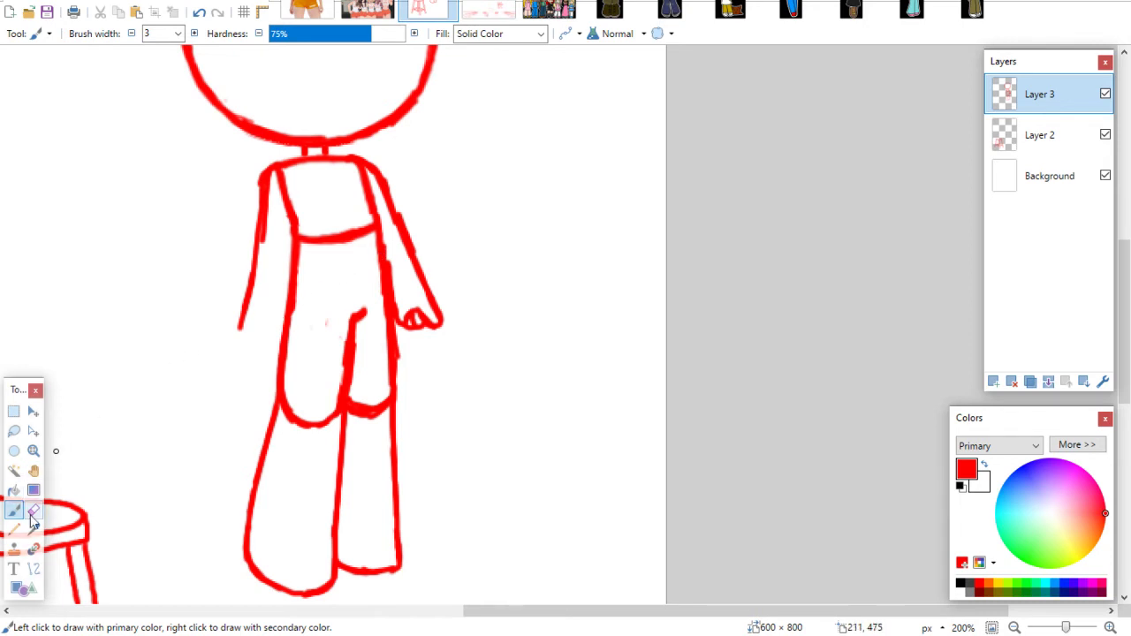
Erase the tip of the left arm line and paint a left hand with fingers and a thumb against the hip
key(e)
drag(244, 310, 238, 337)
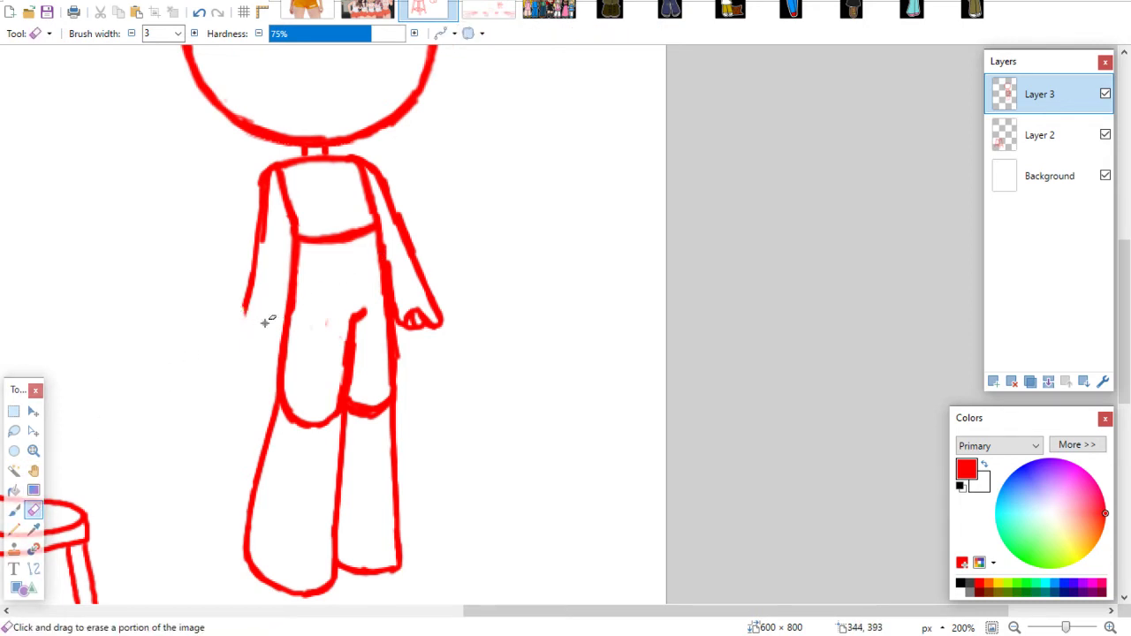
key(b)
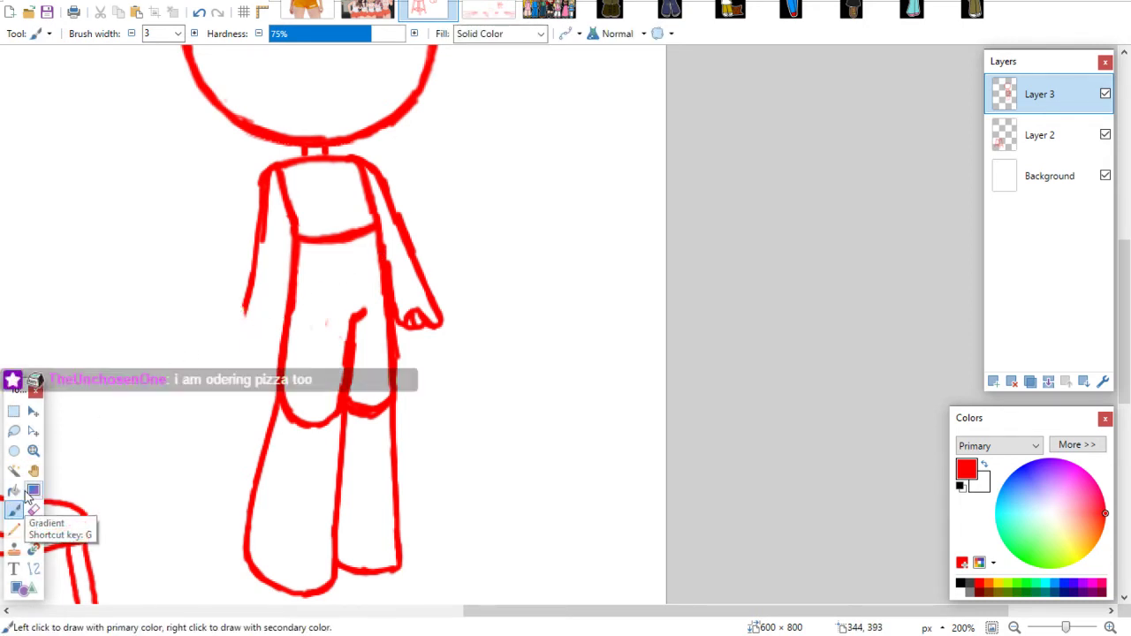
mouse_move(244, 304)
mouse_down()
mouse_move(262, 358)
mouse_move(273, 328)
mouse_up()
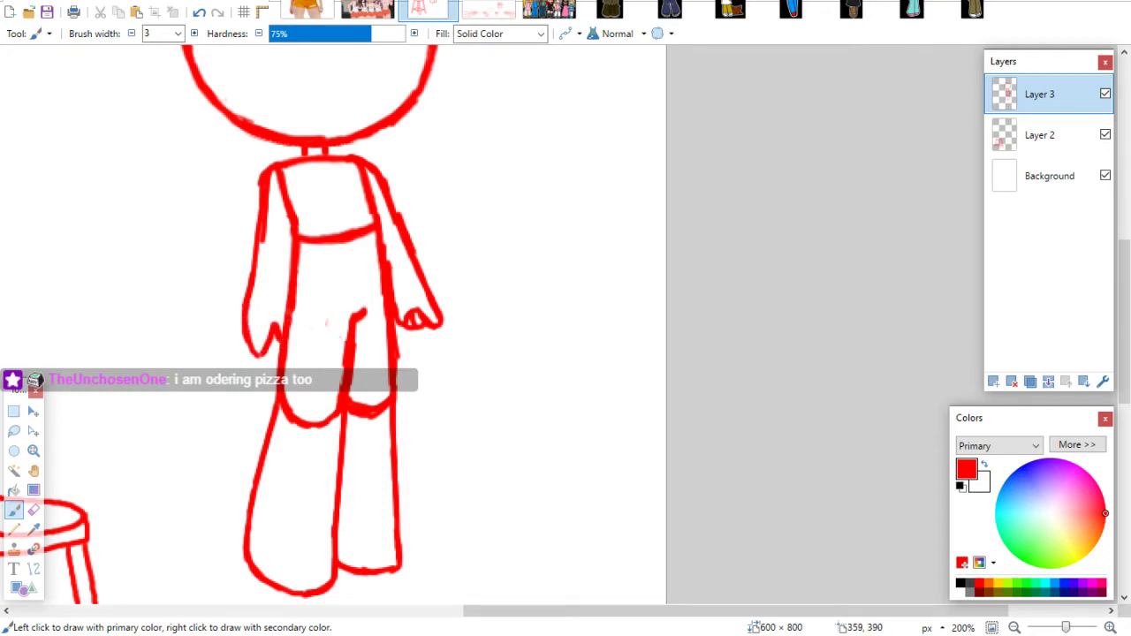
click(33, 509)
drag(281, 318, 284, 329)
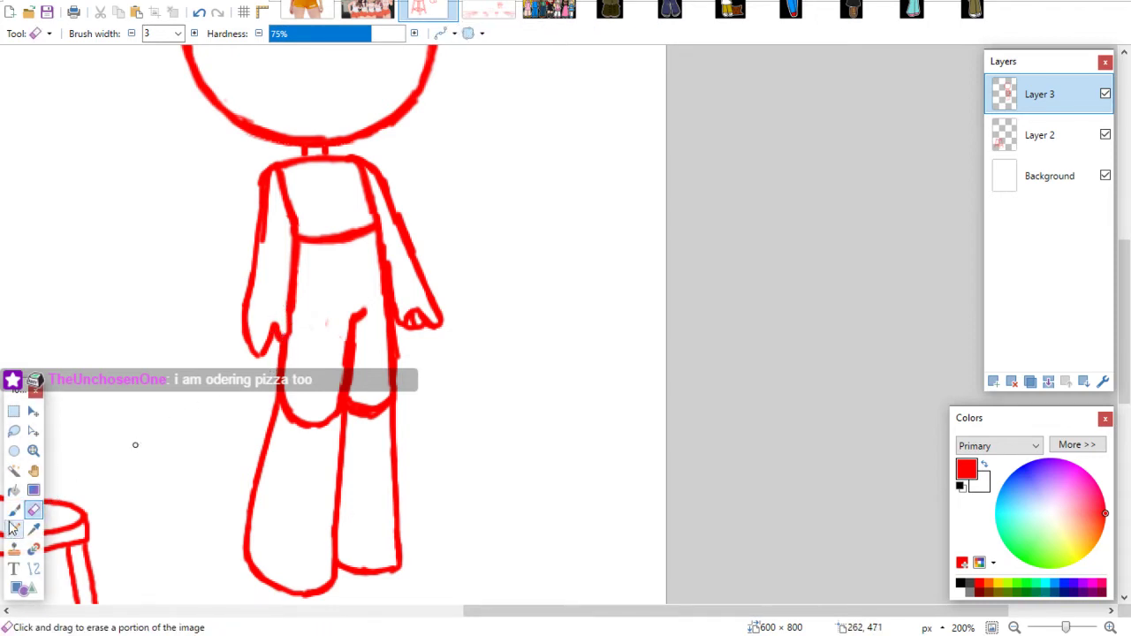
key(b)
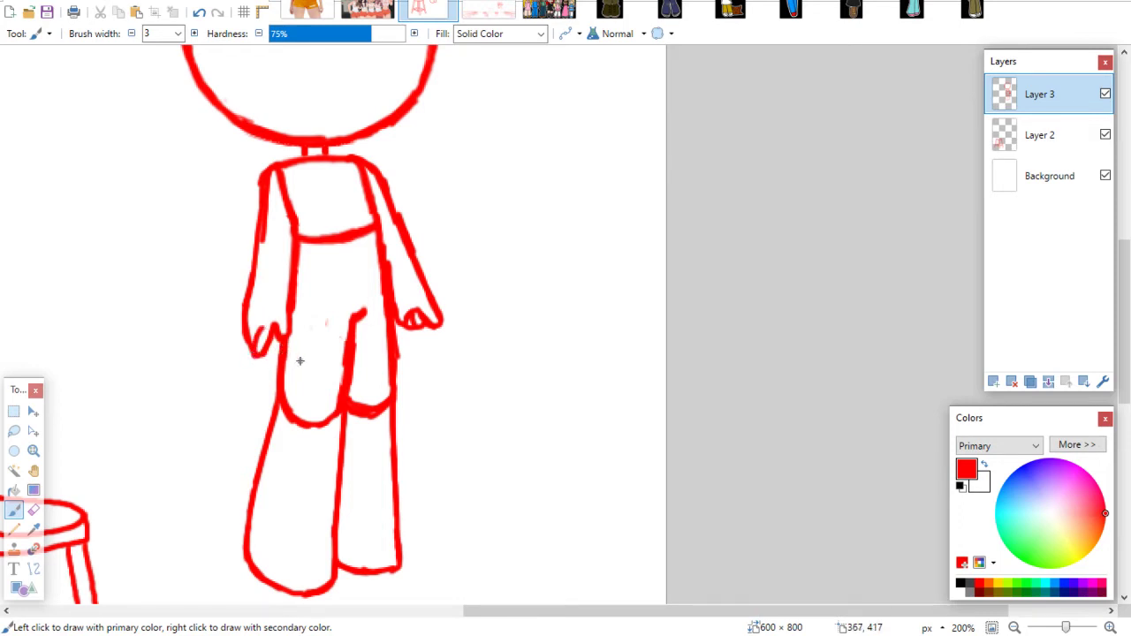
Thicken the torso's left side line and smooth the left shoulder's outer edge with the Eraser and Paintbrush
drag(289, 218, 289, 232)
key(e)
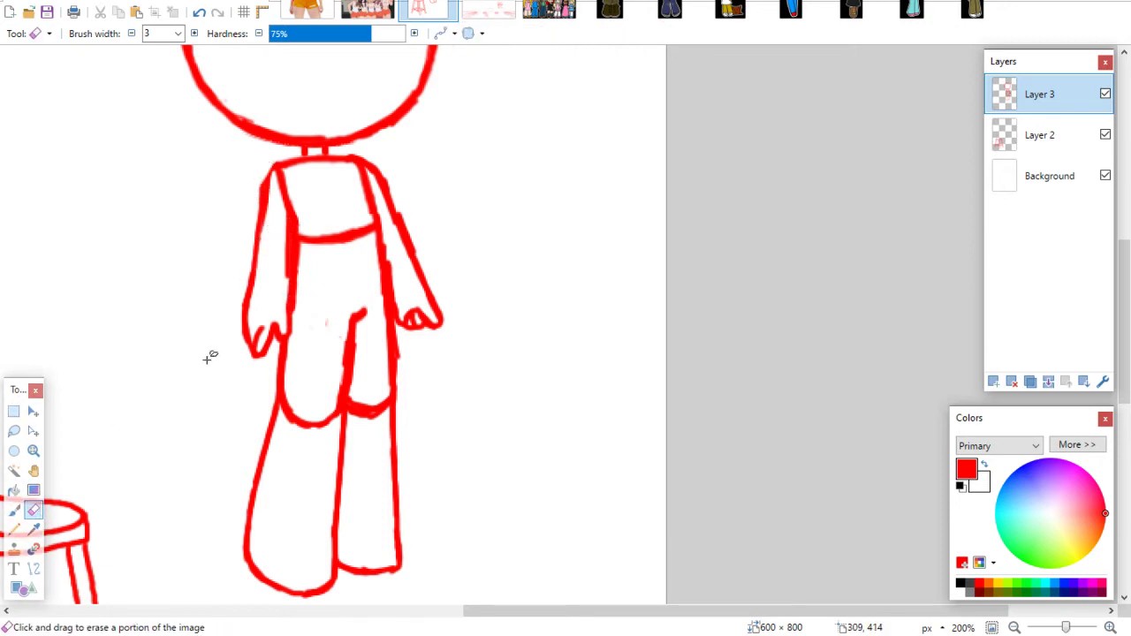
click(14, 510)
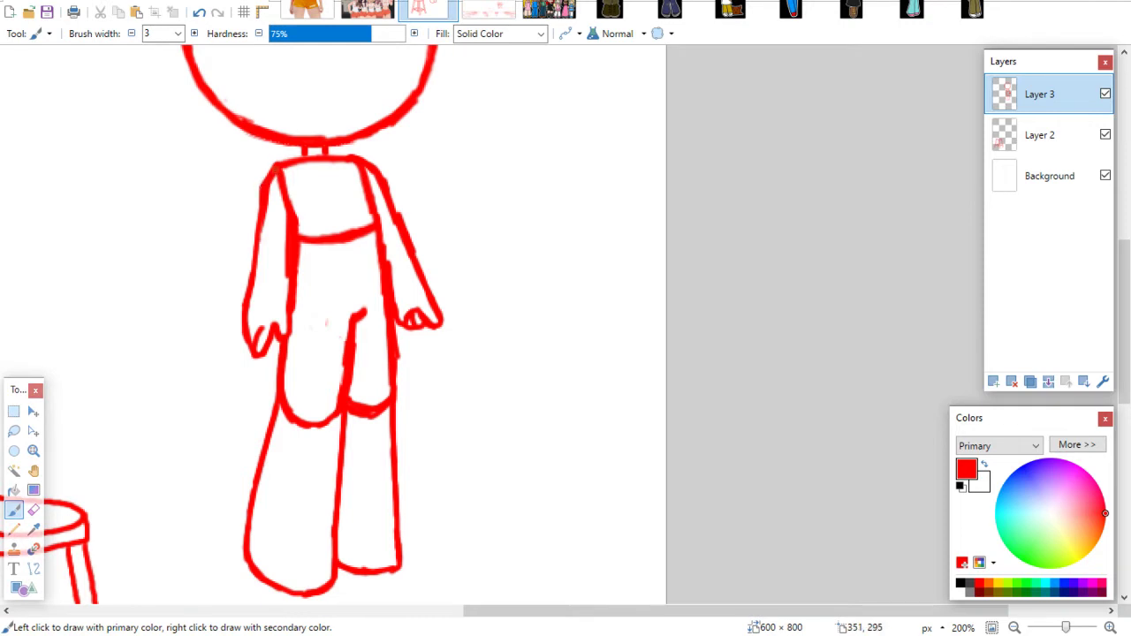
click(33, 510)
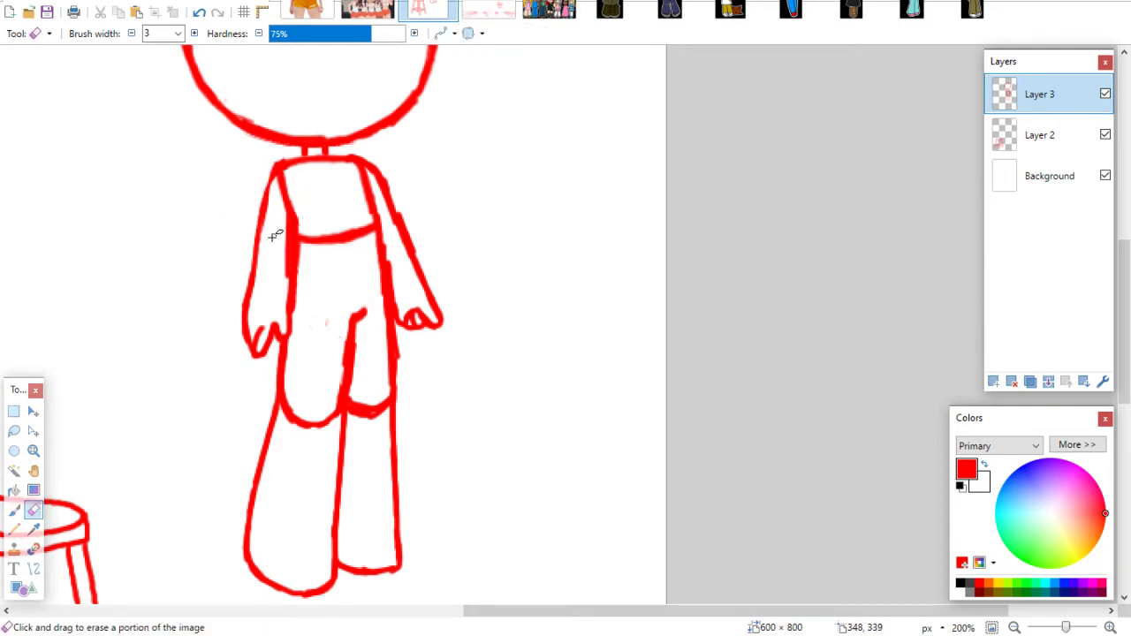
click(14, 510)
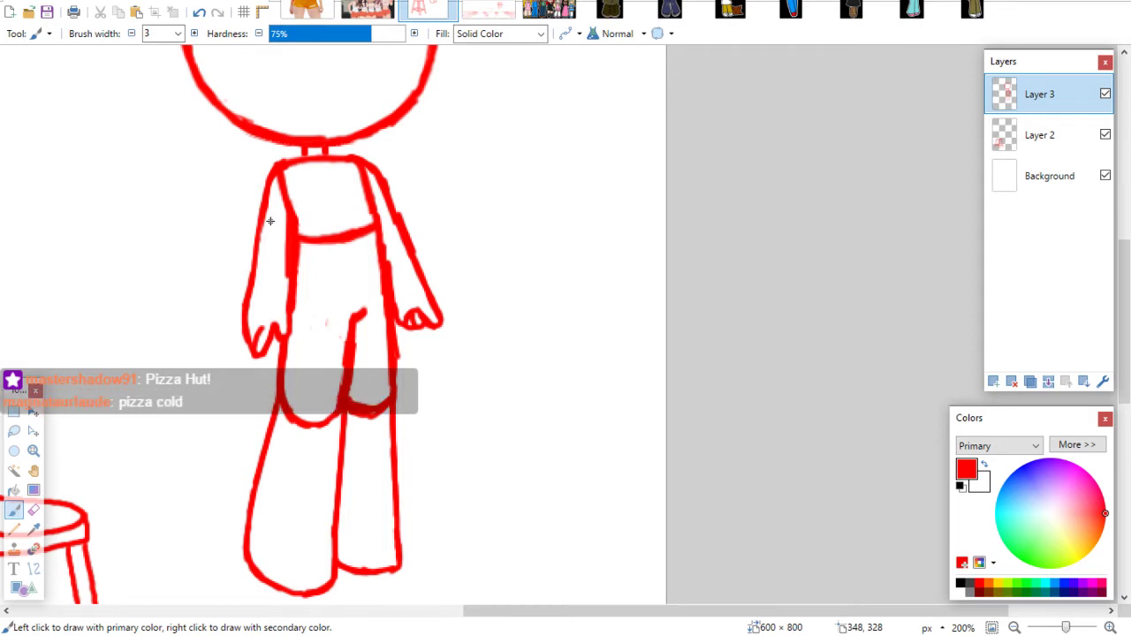
scroll(1115, 300, up, 3)
scroll(1118, 336, down, 2)
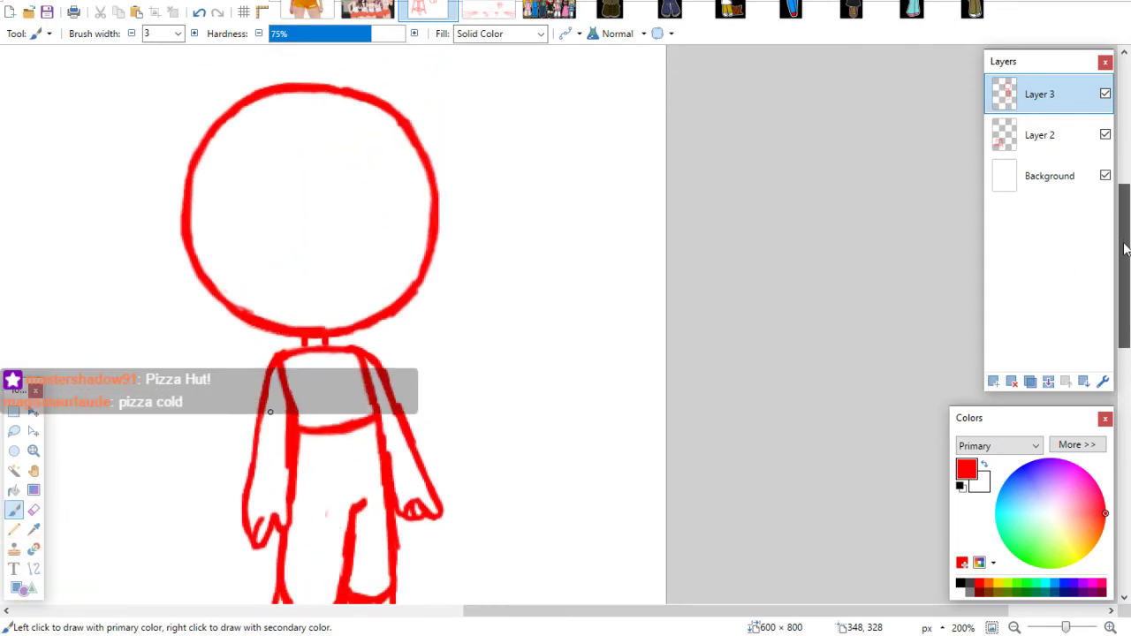
scroll(1119, 318, up, 3)
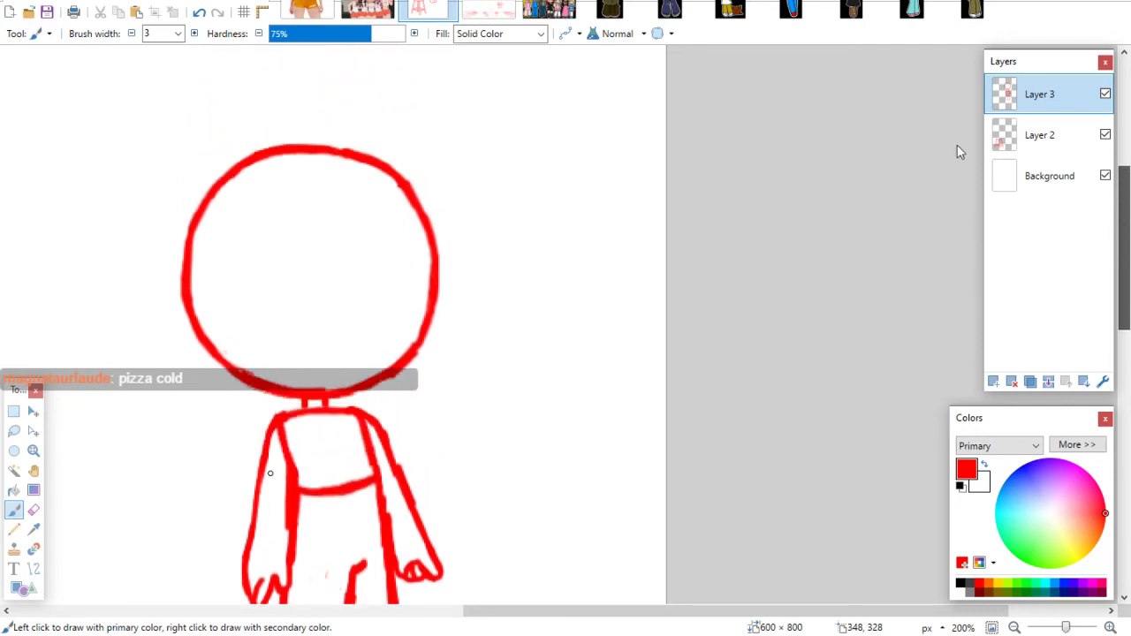
click(15, 450)
scroll(1120, 309, down, 3)
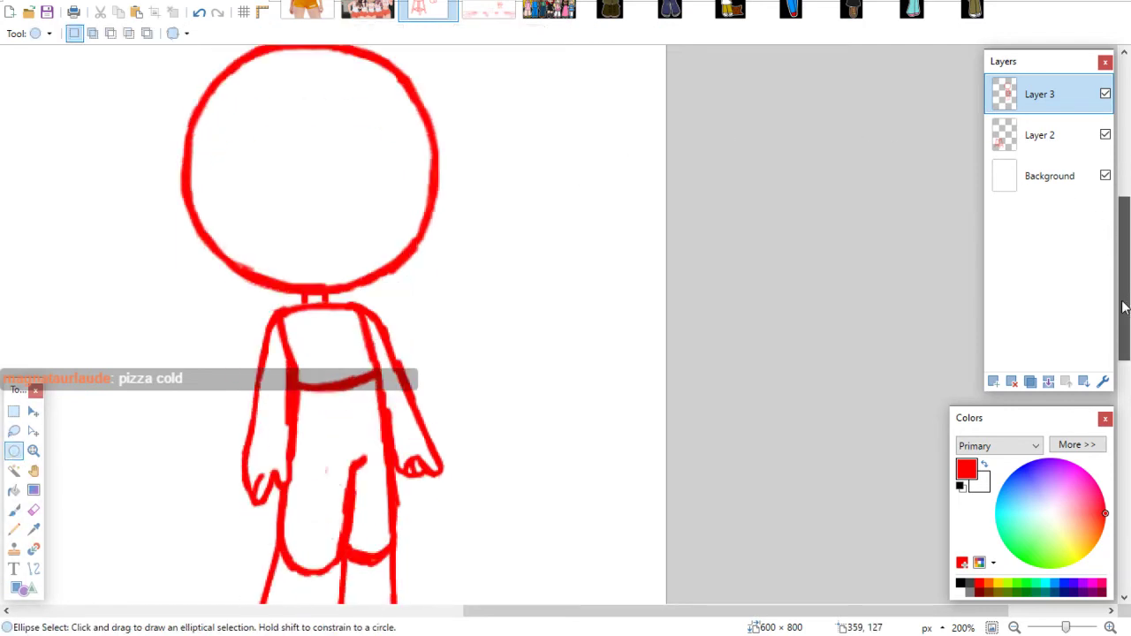
Lasso the whole body below the head and shift it slightly upward toward the head
click(1015, 627)
scroll(424, 290, down, 2)
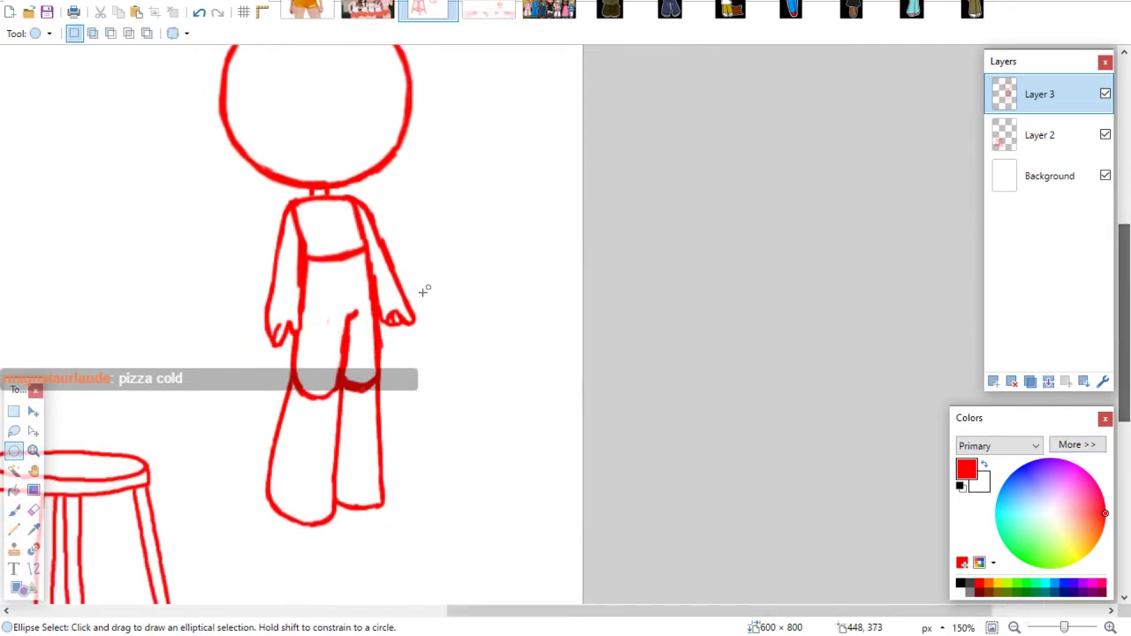
click(15, 432)
mouse_move(312, 551)
mouse_down()
mouse_move(243, 290)
mouse_move(257, 218)
mouse_move(285, 196)
mouse_move(379, 190)
mouse_move(437, 353)
mouse_move(409, 505)
mouse_move(345, 563)
mouse_move(348, 585)
mouse_move(348, 549)
mouse_up()
click(32, 411)
key(ctrl+z)
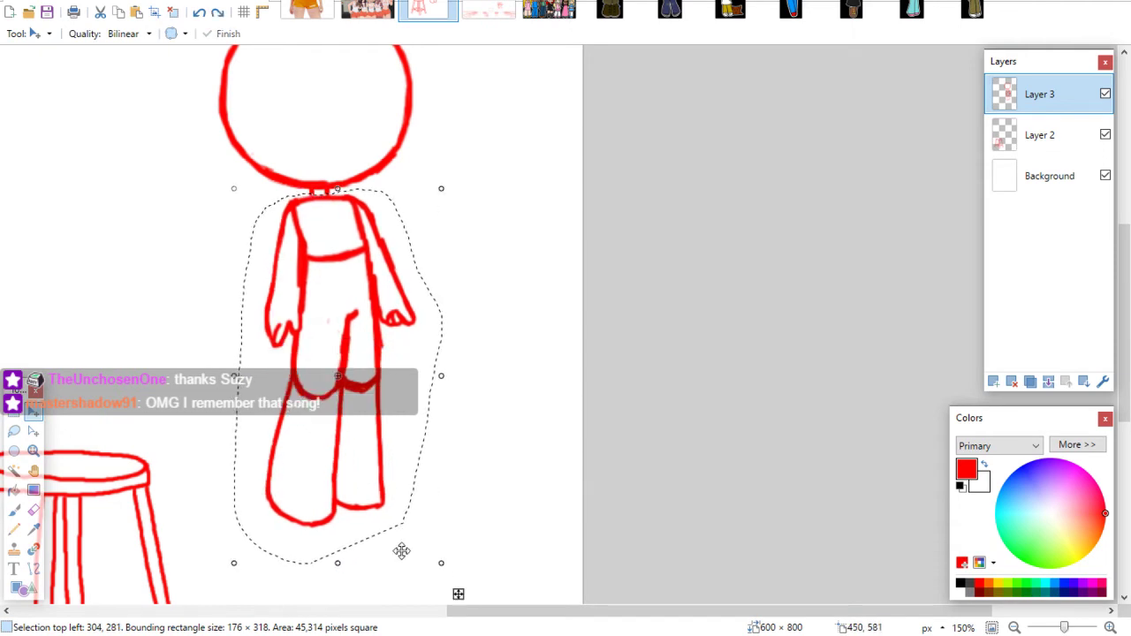
drag(440, 576, 424, 339)
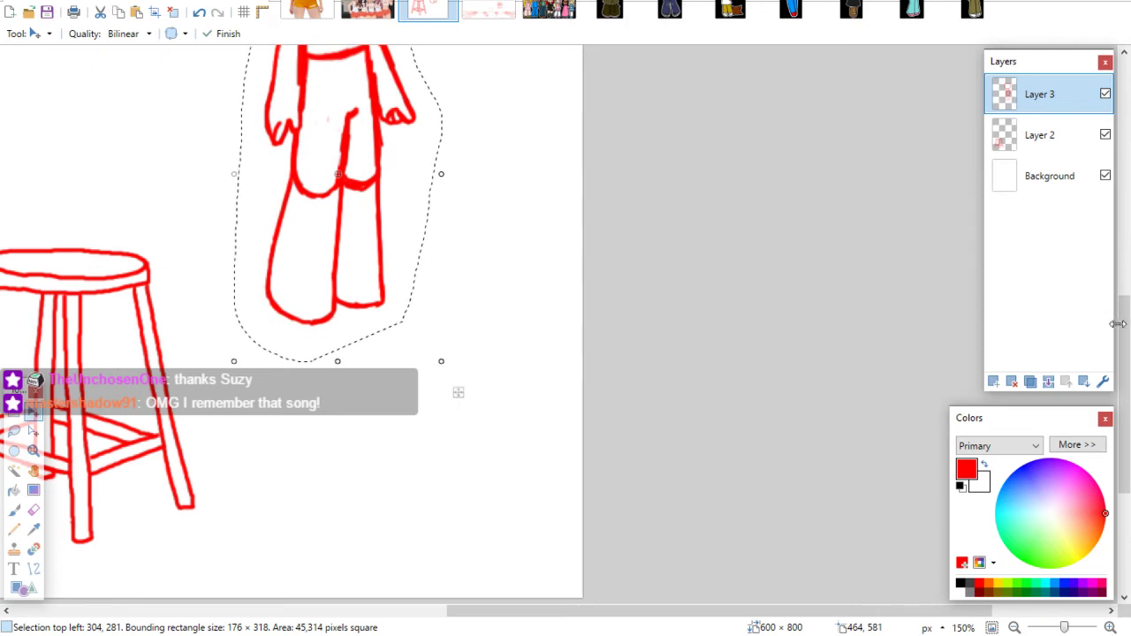
drag(1118, 321, 1118, 258)
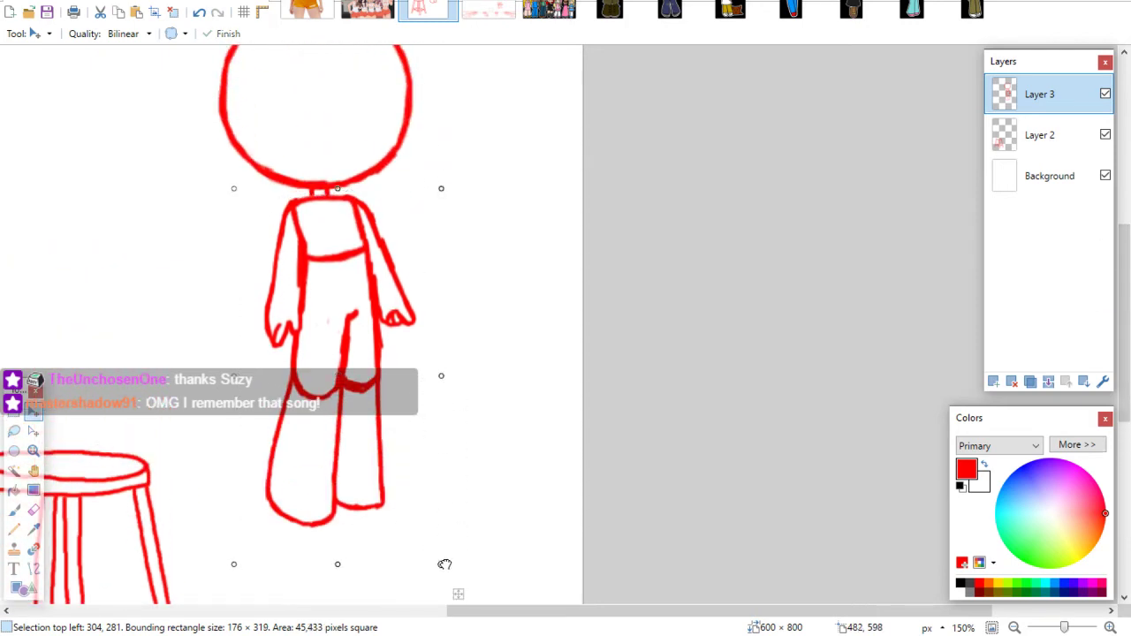
drag(444, 562, 444, 564)
drag(356, 427, 361, 419)
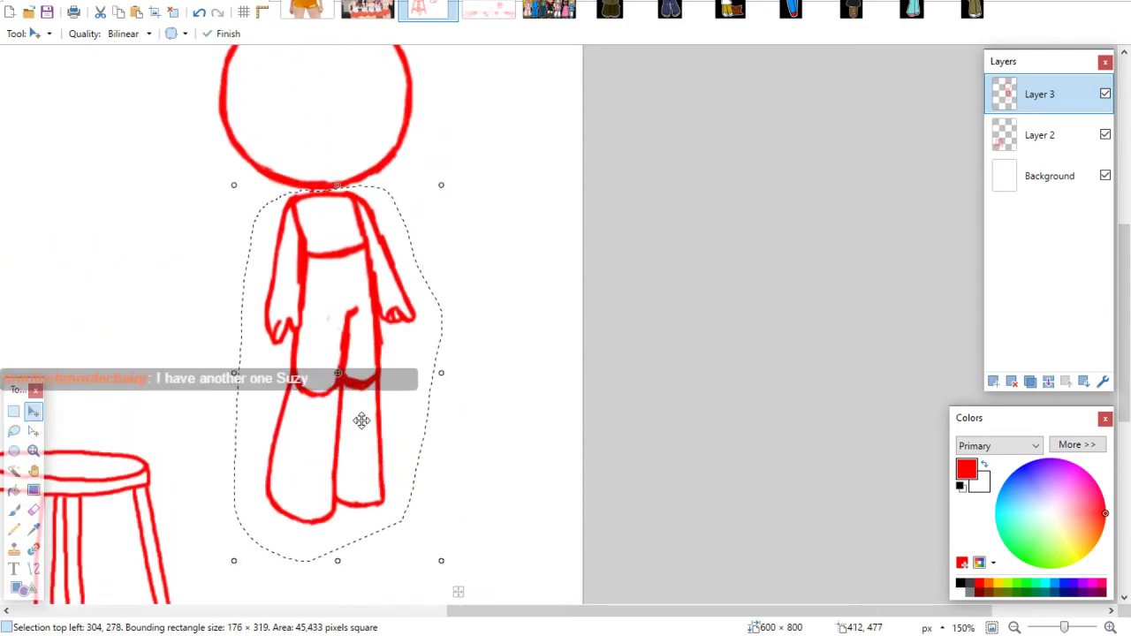
key(ctrl+d)
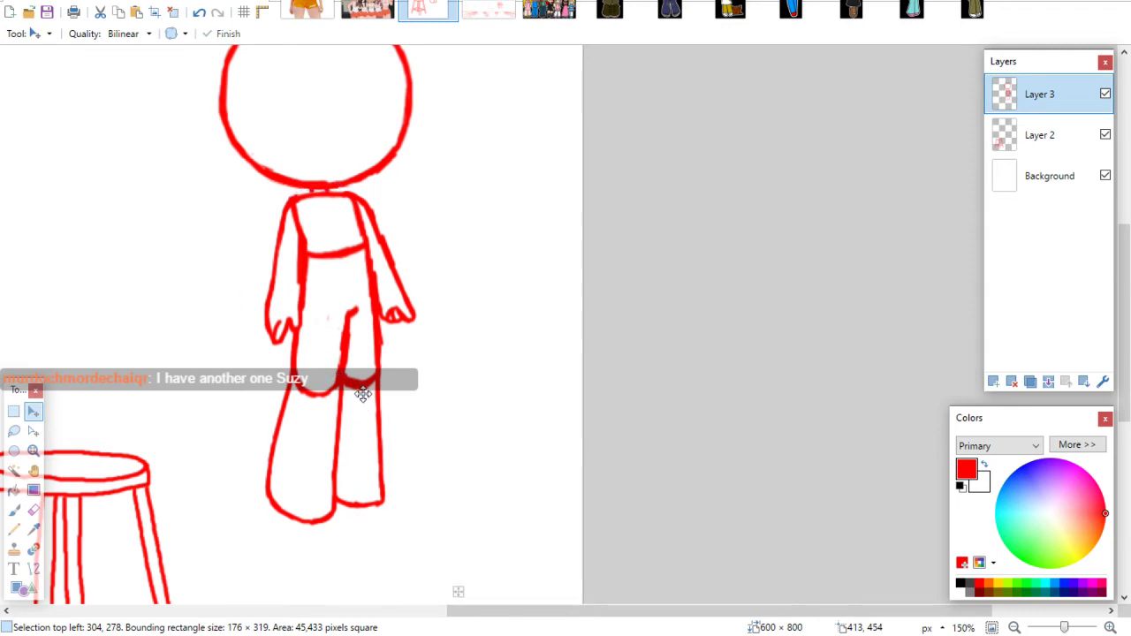
key(ctrl+z)
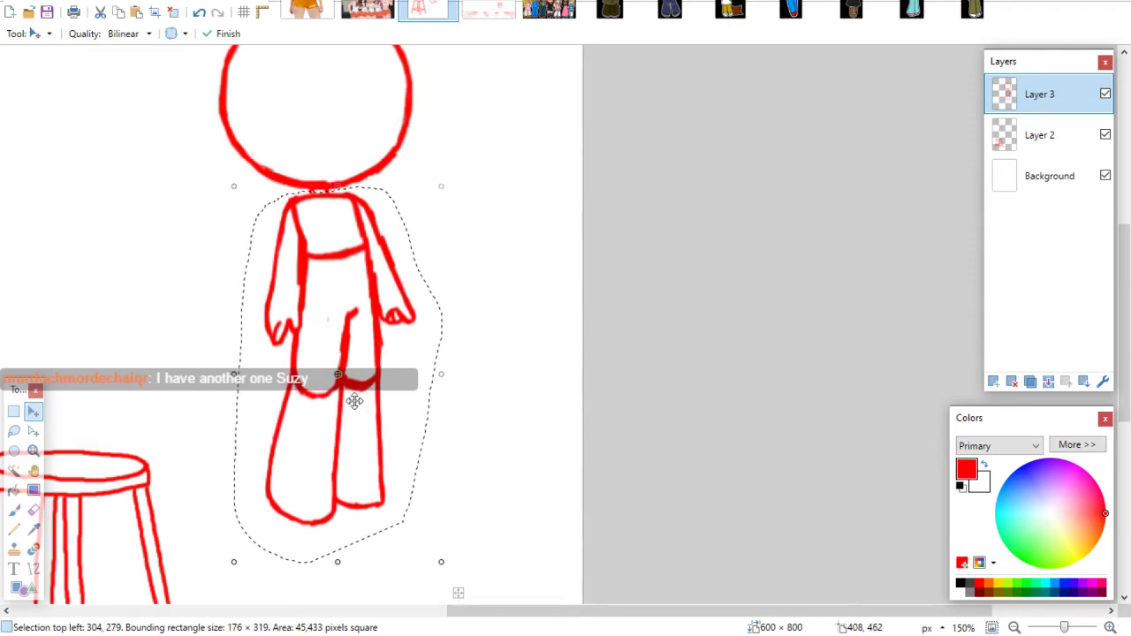
Rotate the selected body by about -2.08° so the legs swing outward toward the stool, and deselect it
drag(424, 353, 373, 349)
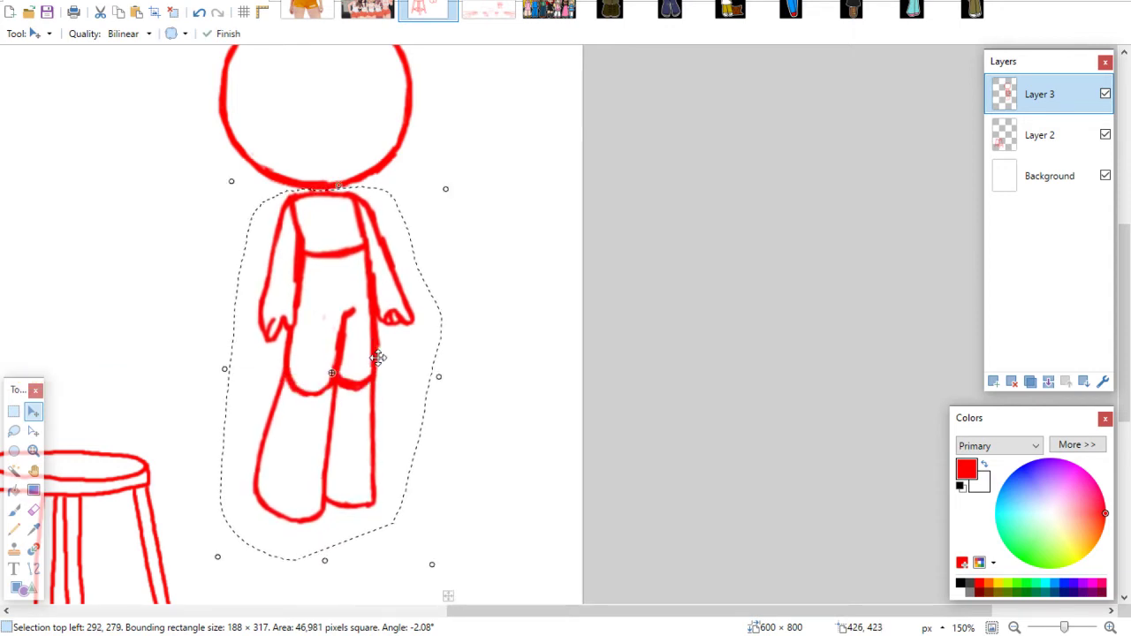
click(14, 411)
click(74, 497)
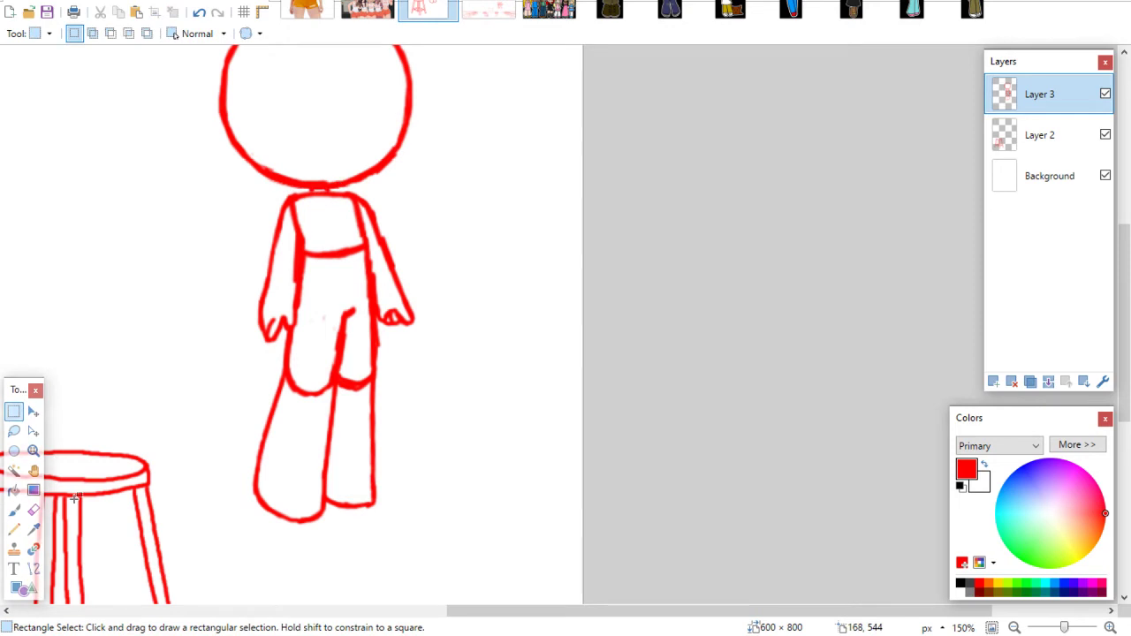
Move the entire figure about 73 px right and 24 px down, away from the stool, and clear the selection
click(1013, 627)
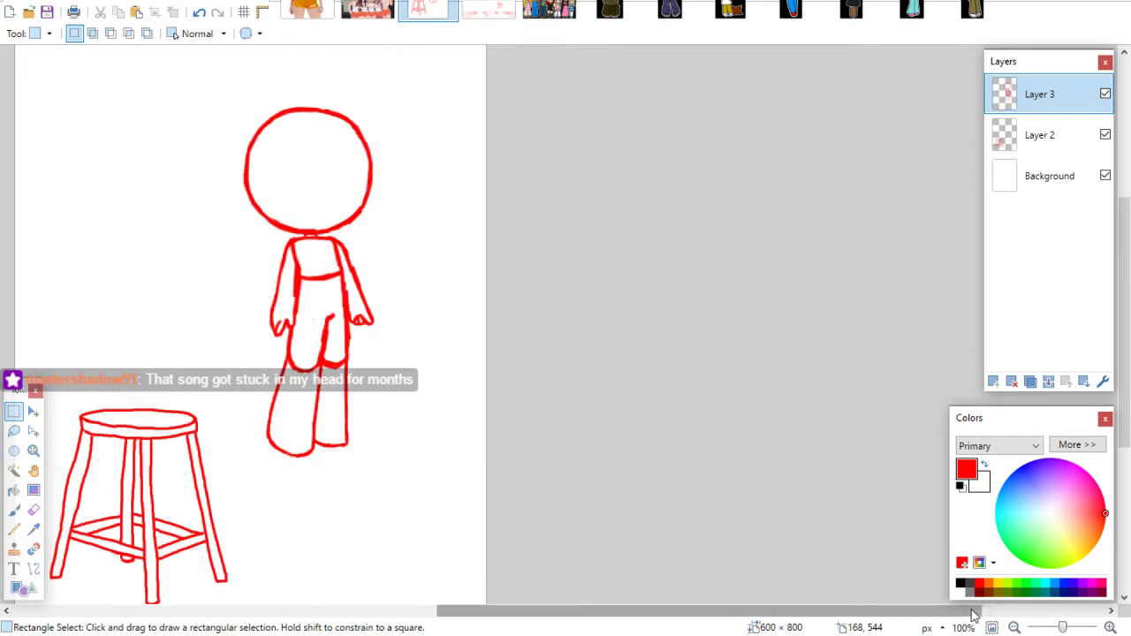
click(33, 411)
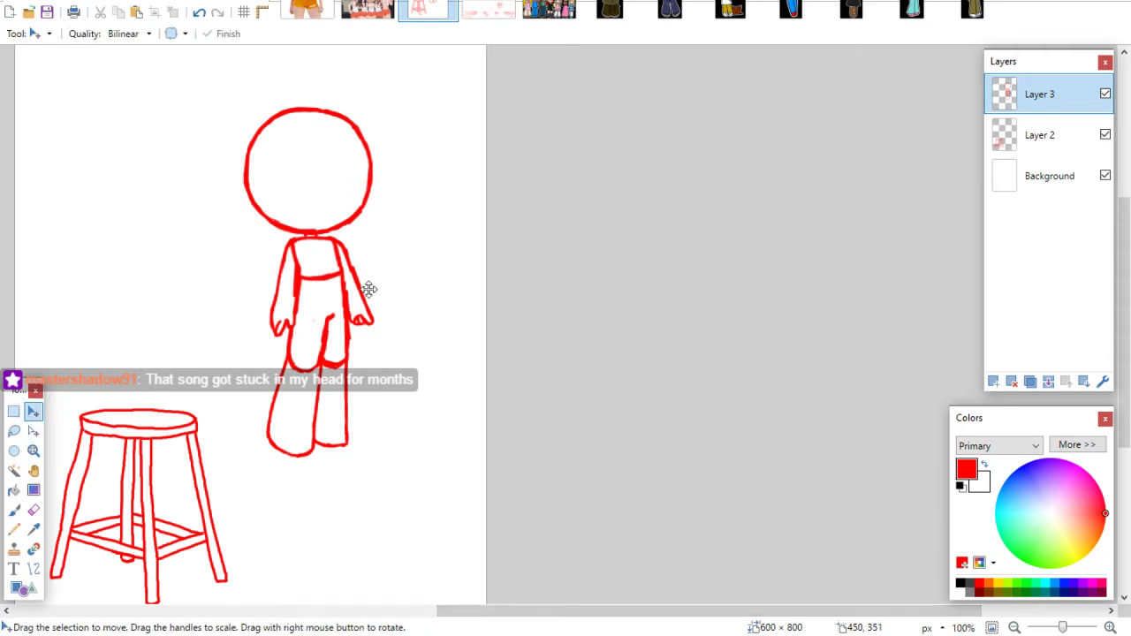
drag(355, 305, 411, 324)
click(13, 411)
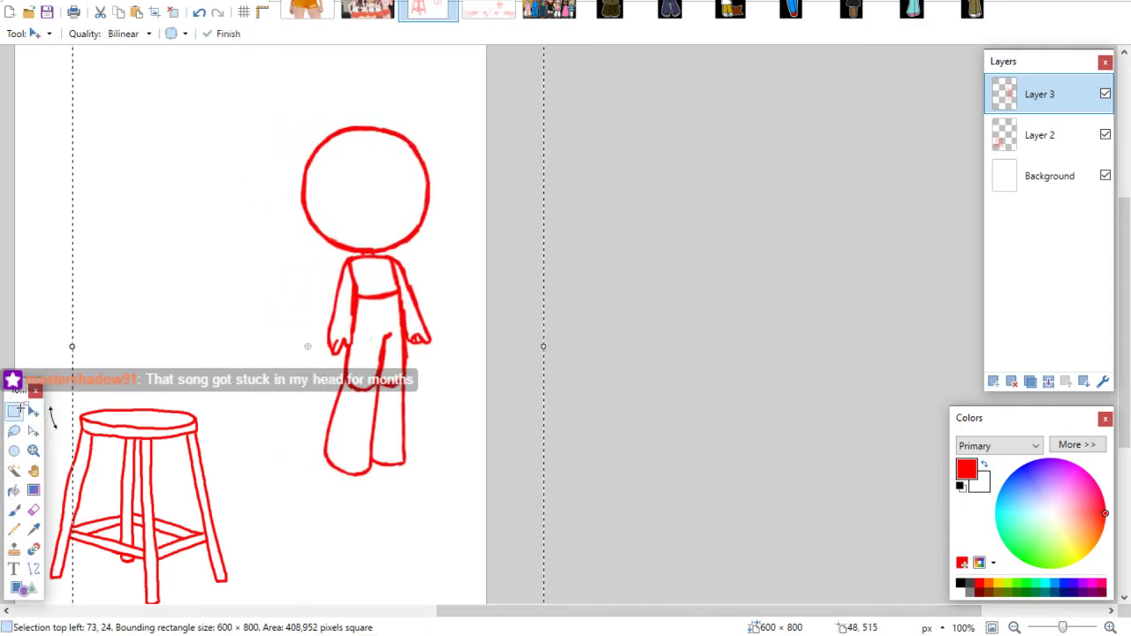
drag(49, 326, 52, 329)
click(86, 375)
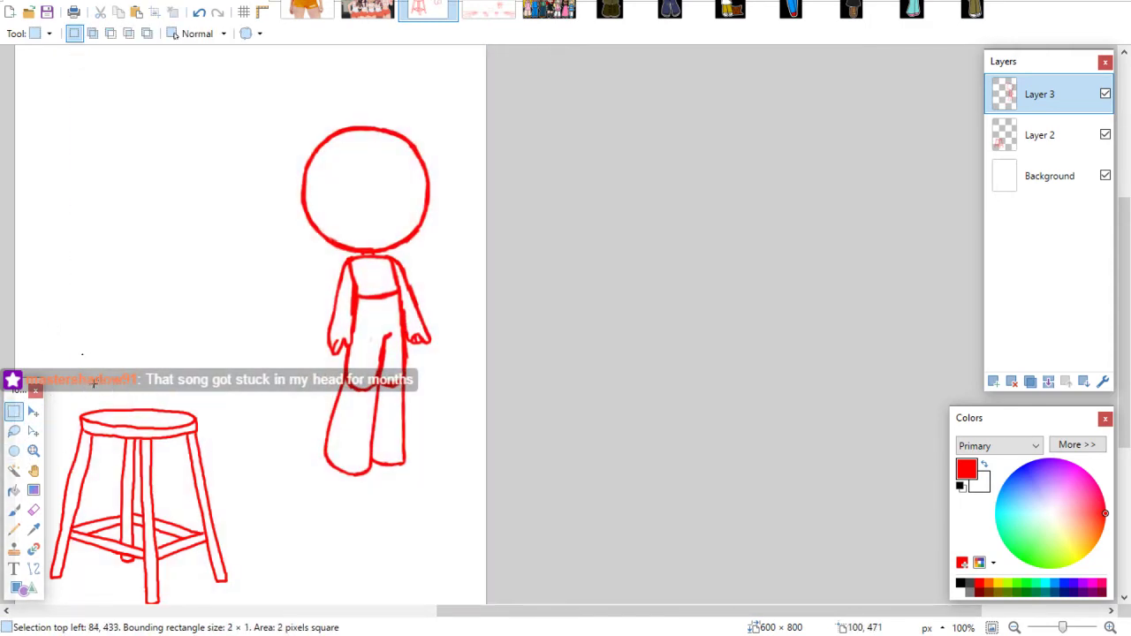
Select the head with an ellipse, scale the selection down proportionally to about 203 × 169 px above the neck, and deselect it
click(14, 451)
drag(283, 81, 460, 245)
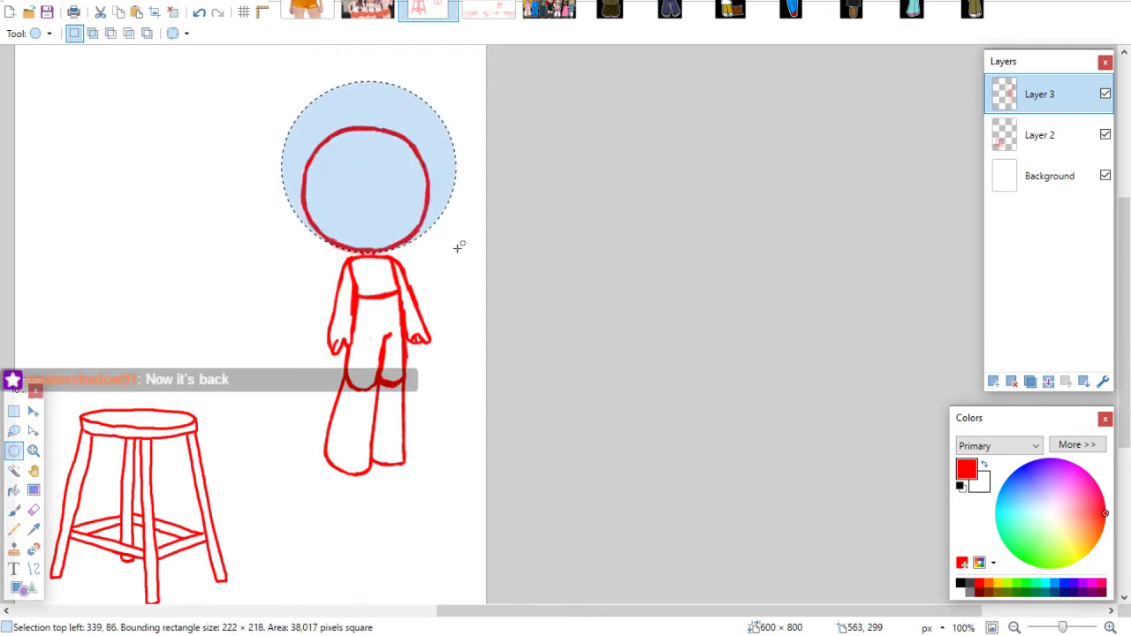
click(298, 142)
drag(276, 95, 460, 252)
click(297, 134)
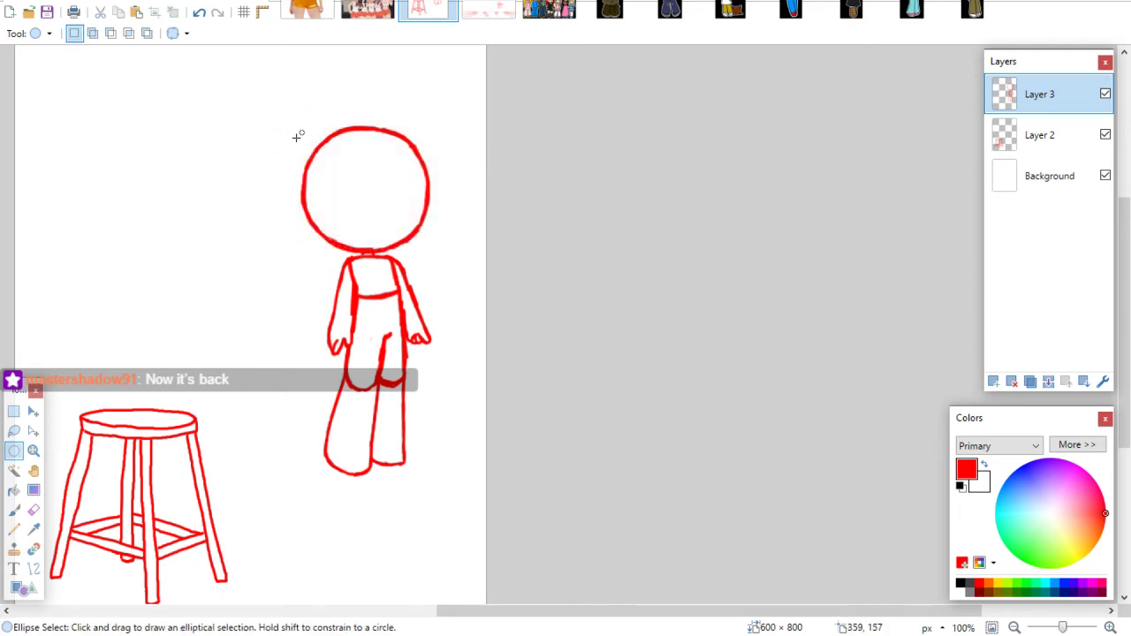
drag(274, 93, 463, 253)
key(m)
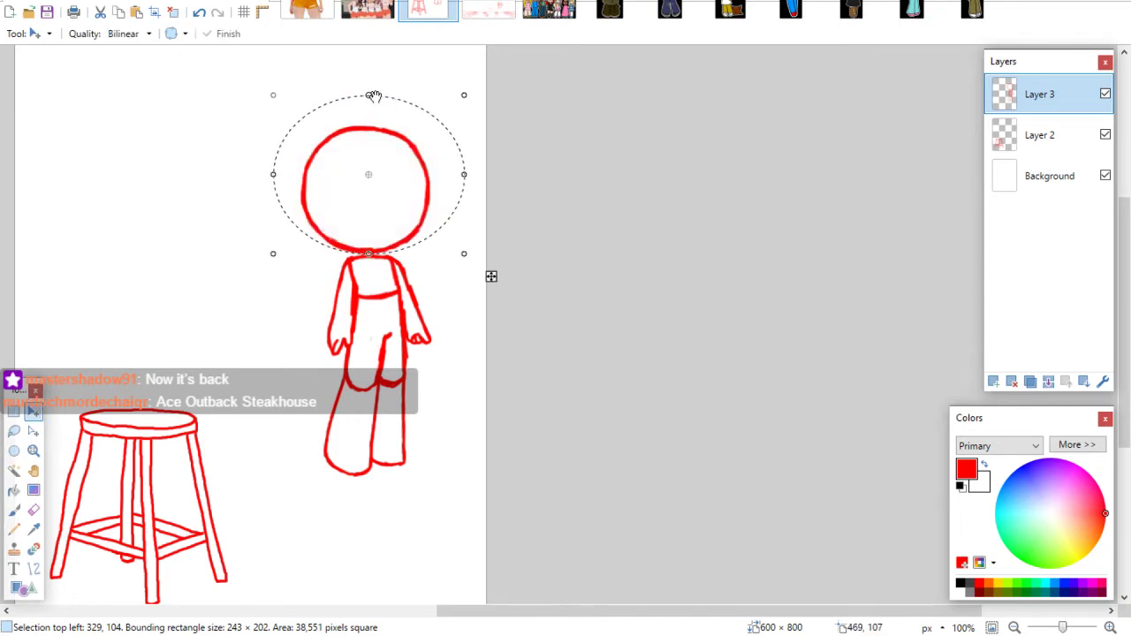
drag(370, 94, 369, 121)
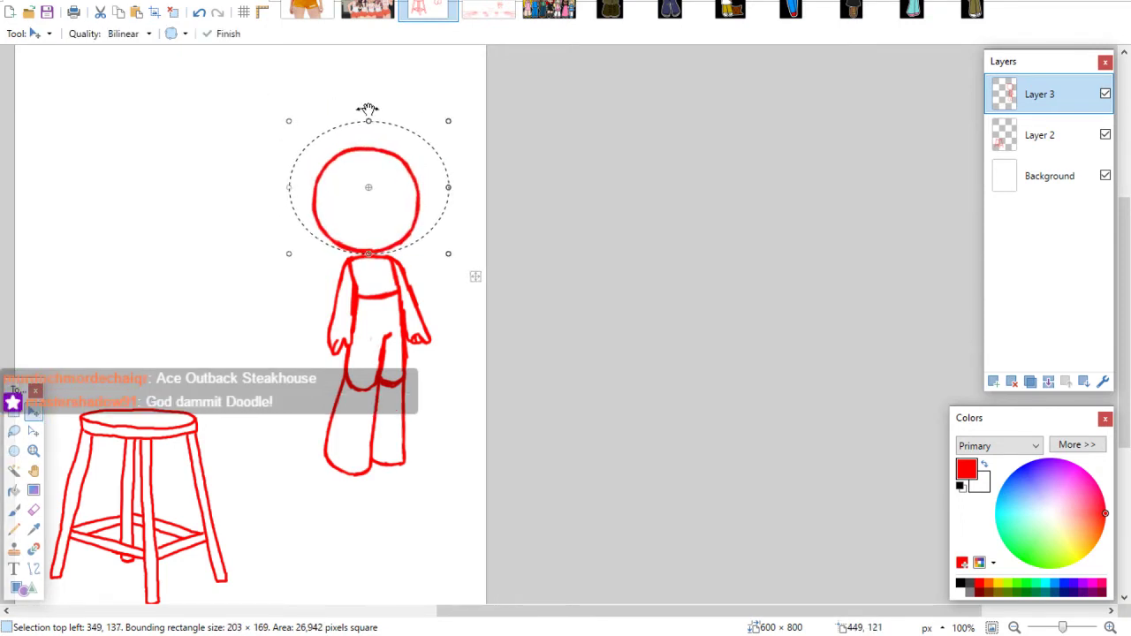
click(13, 413)
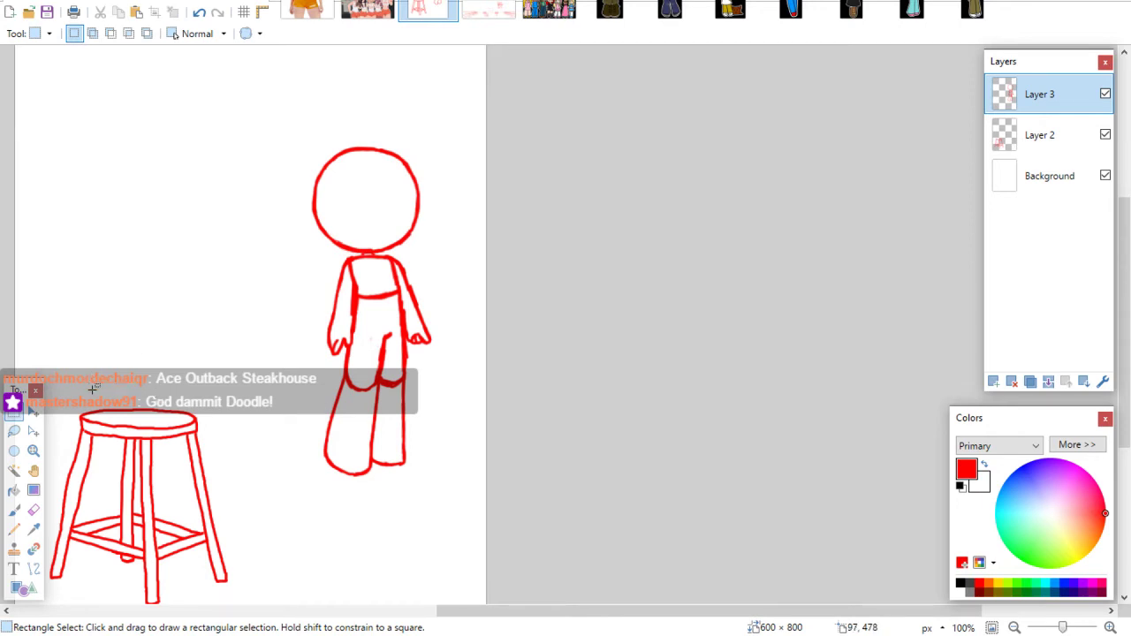
Copy the head circle with an elliptical selection and paste it onto a new layer
click(33, 451)
click(376, 203)
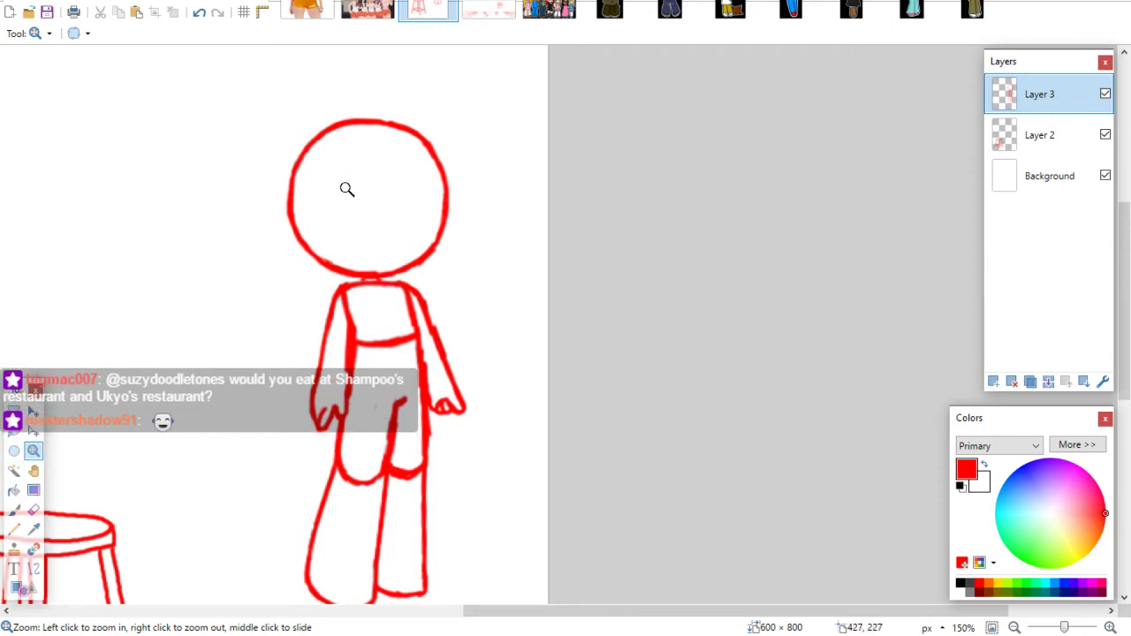
click(377, 310)
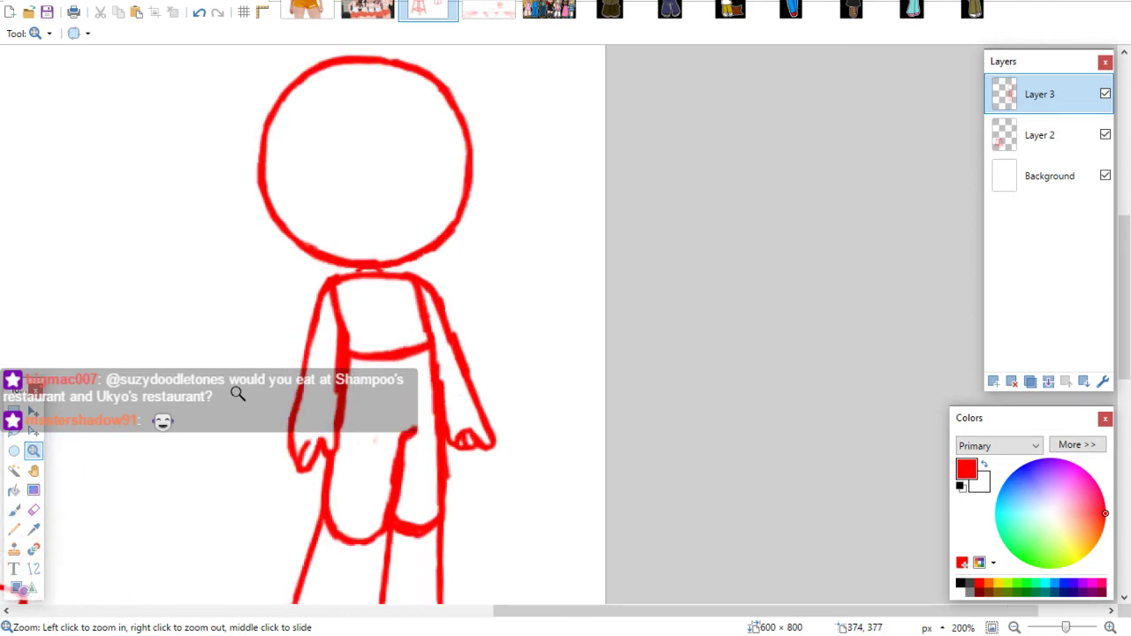
click(15, 510)
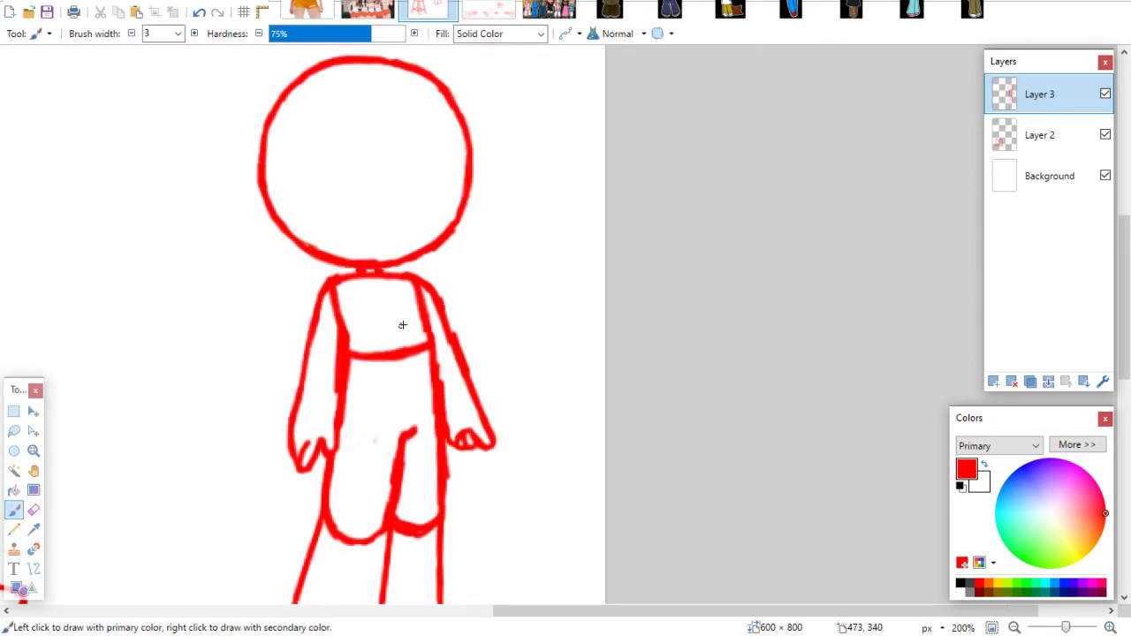
mouse_move(1122, 276)
mouse_down()
mouse_move(1124, 345)
mouse_move(1124, 268)
mouse_up()
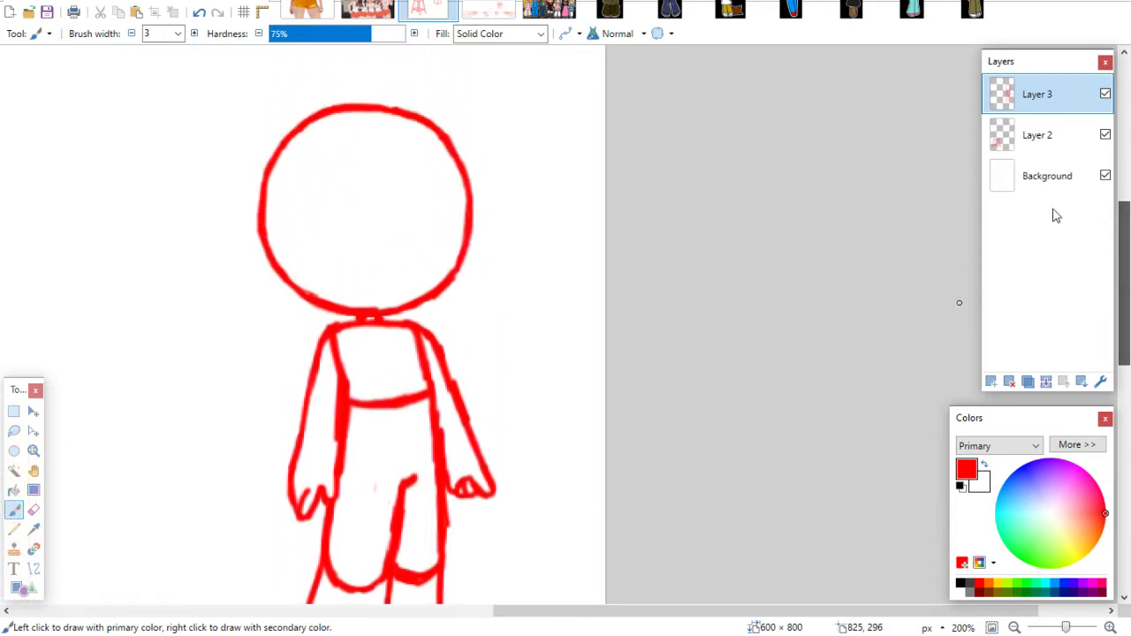
click(14, 450)
drag(242, 80, 507, 313)
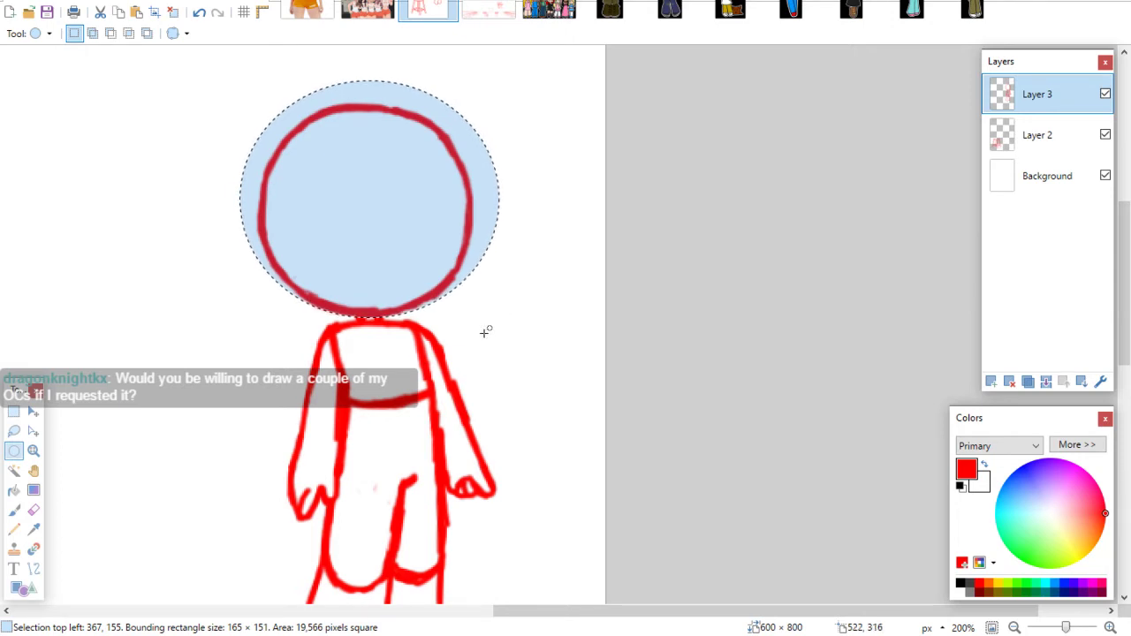
mouse_move(497, 622)
mouse_down()
mouse_move(516, 619)
mouse_move(407, 618)
mouse_up()
click(990, 381)
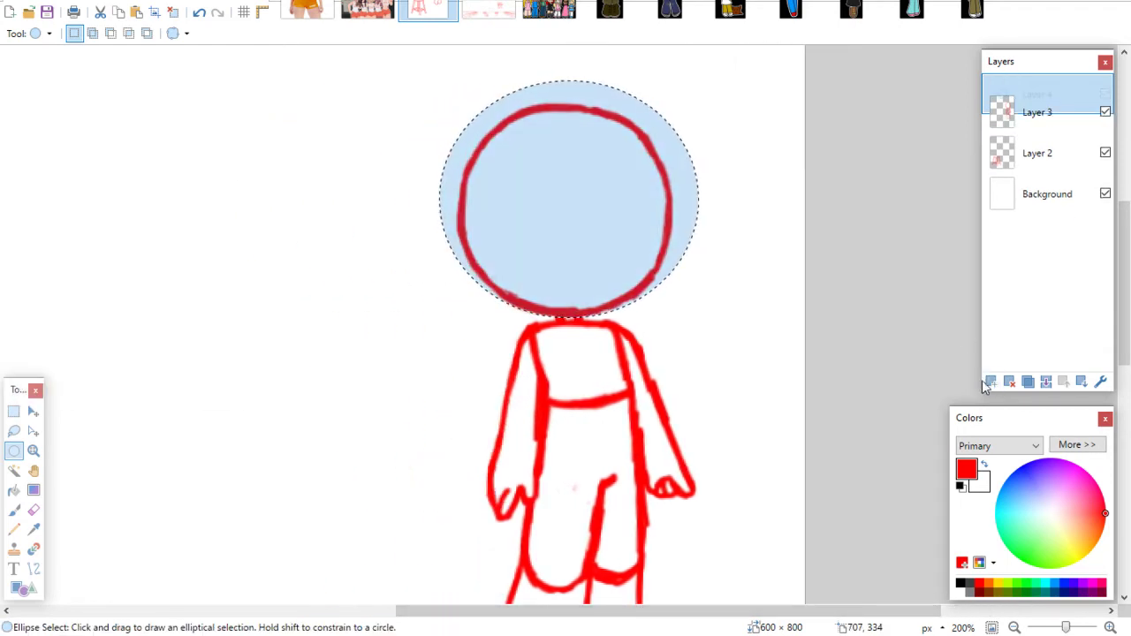
key(ctrl+v)
Move the pasted head circle left and slightly lower so it overlaps the original head's edge, and deselect it
drag(539, 256, 379, 318)
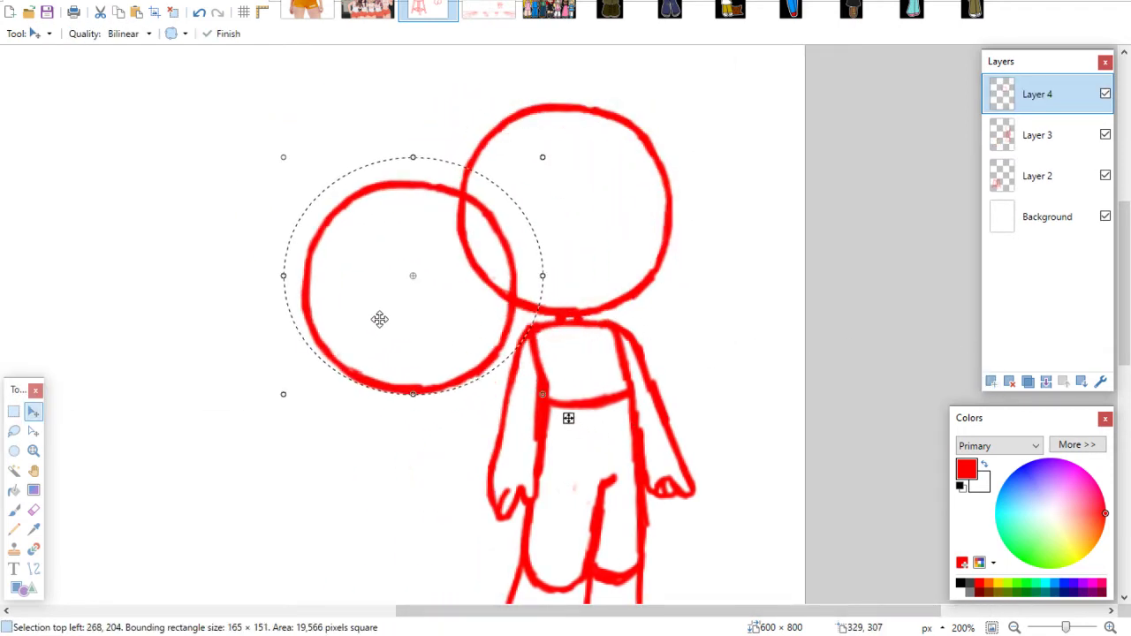
drag(495, 296, 536, 275)
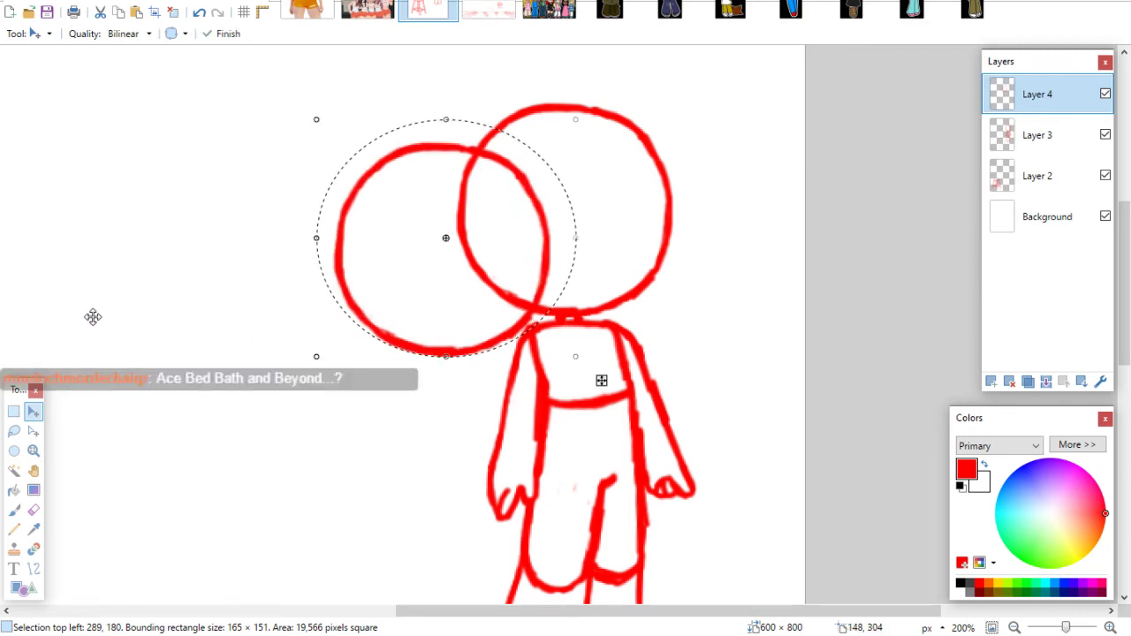
click(13, 411)
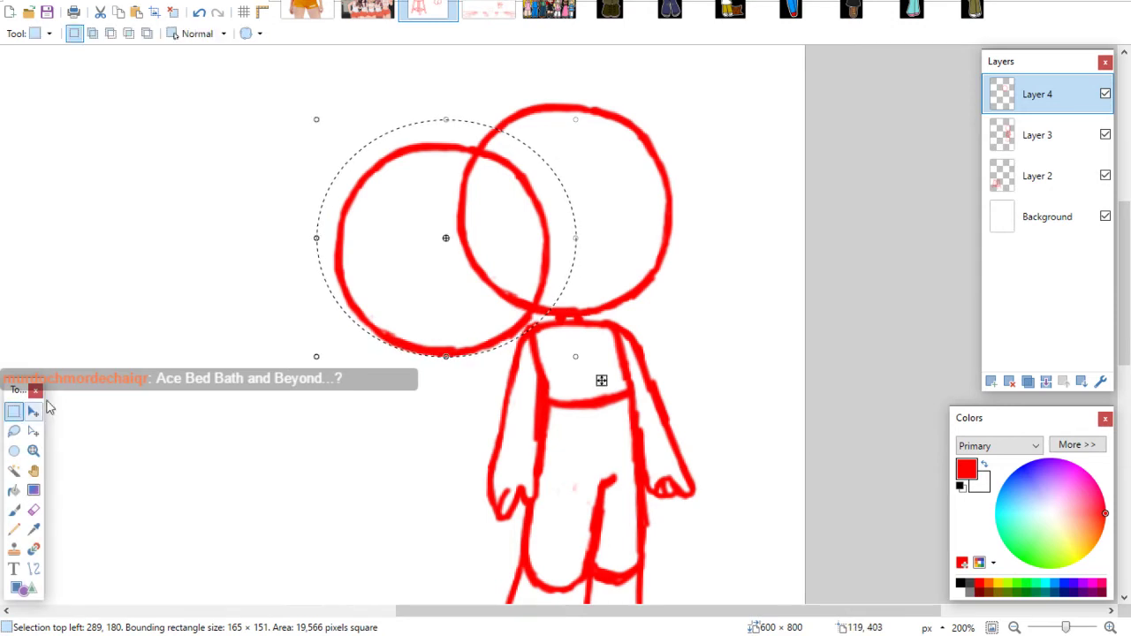
click(113, 364)
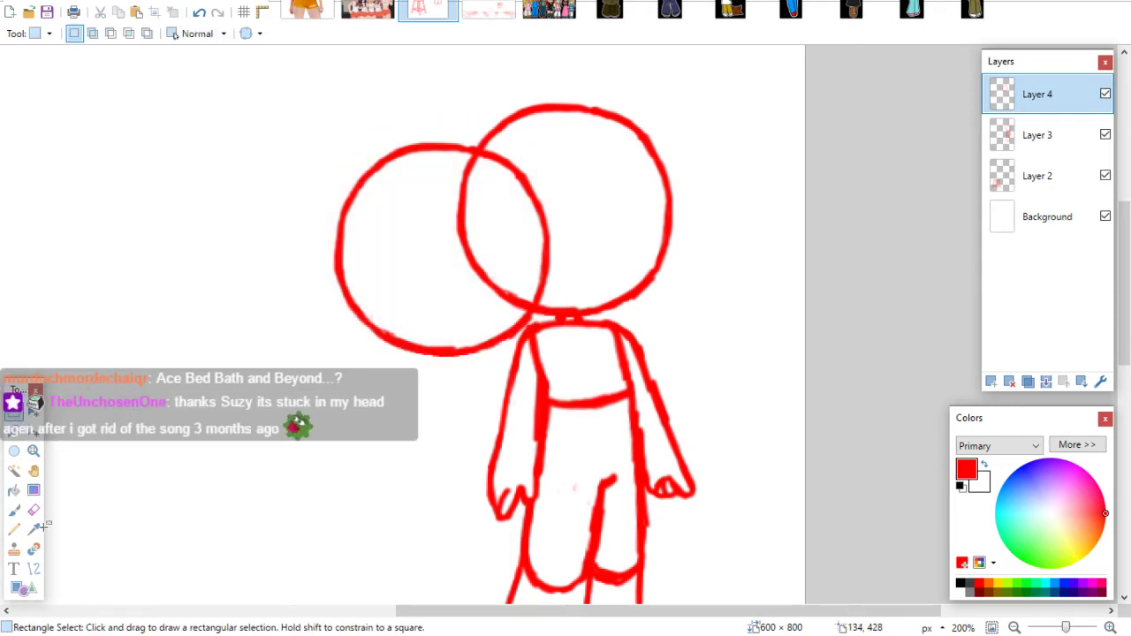
Paint small red ovals over both of the figure's shoulders on the new layer with the Paintbrush
click(14, 510)
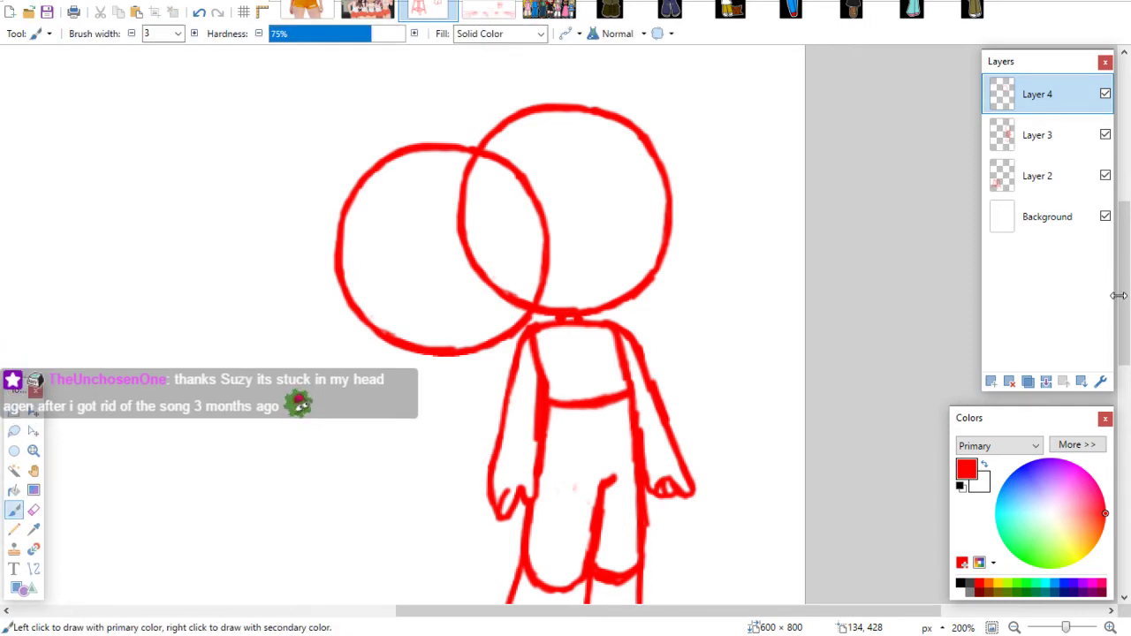
scroll(1096, 291, down, 2)
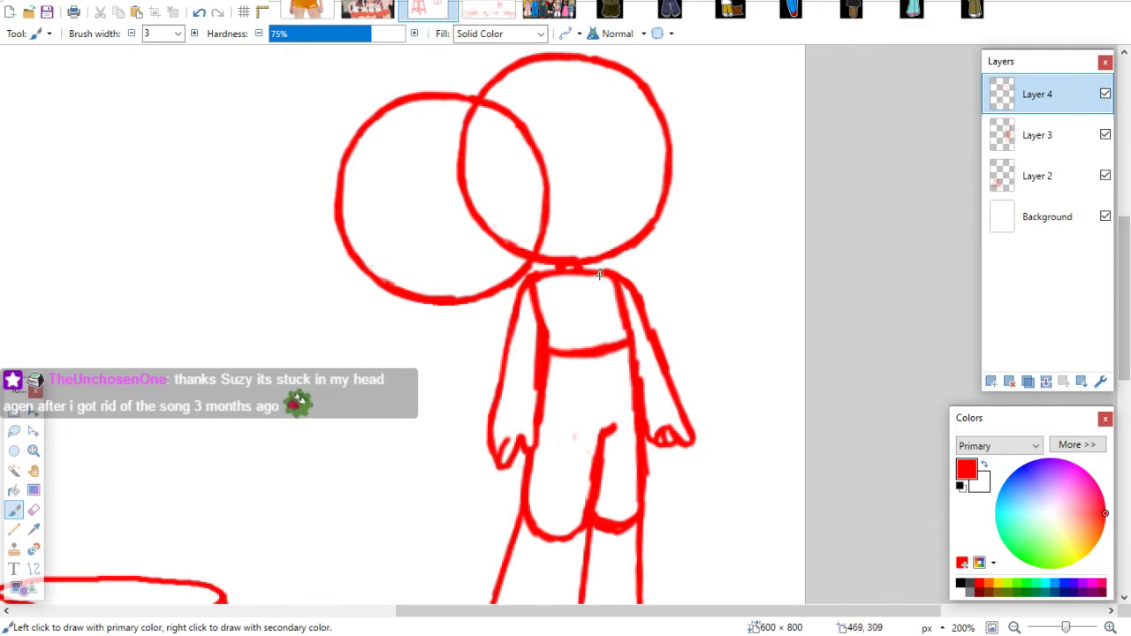
mouse_move(590, 265)
mouse_down()
mouse_move(638, 281)
mouse_move(634, 270)
mouse_move(602, 283)
mouse_move(627, 278)
mouse_up()
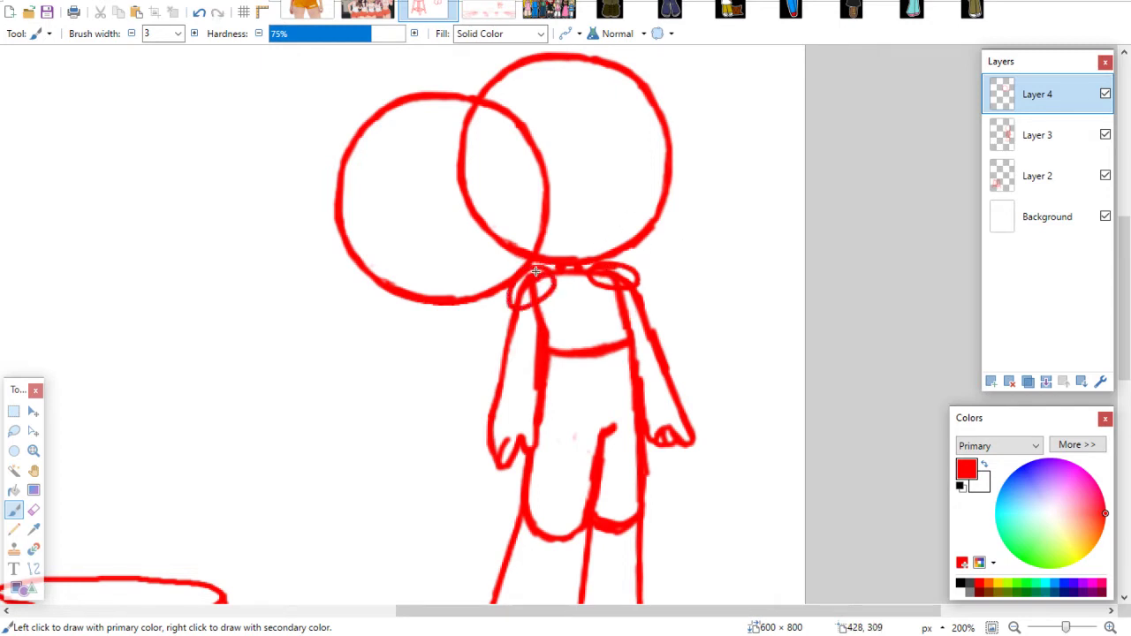
mouse_move(527, 267)
mouse_down()
mouse_move(525, 308)
mouse_move(539, 300)
mouse_move(482, 307)
mouse_move(506, 287)
mouse_move(466, 318)
mouse_up()
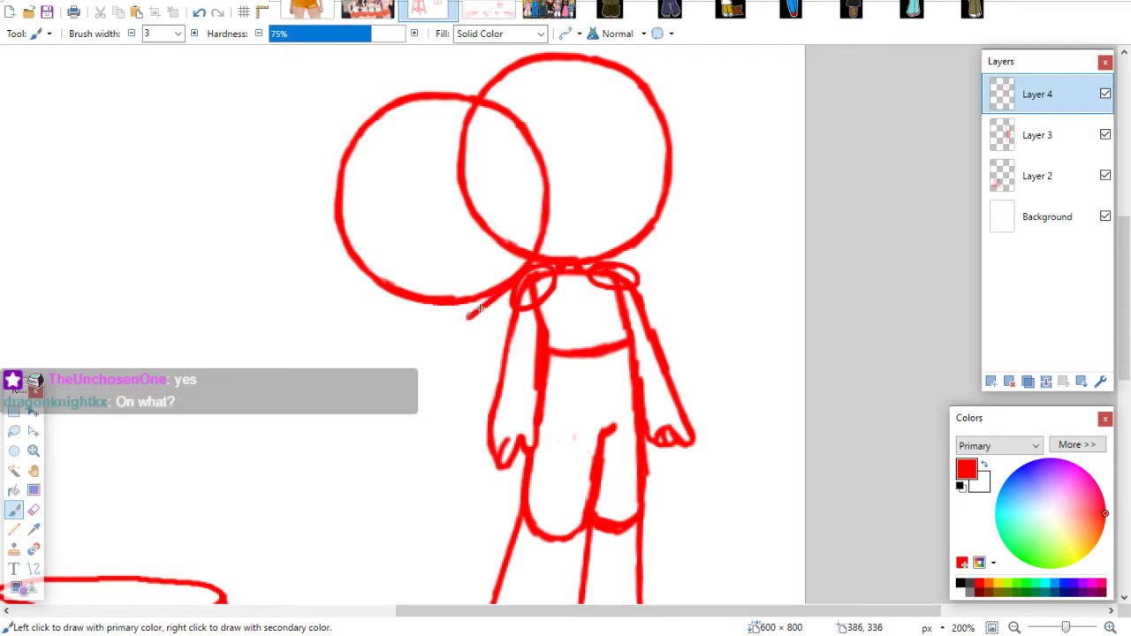
key(ctrl+z)
key(ctrl+z)
drag(509, 305, 471, 337)
drag(377, 334, 475, 334)
key(ctrl+z)
key(ctrl+z)
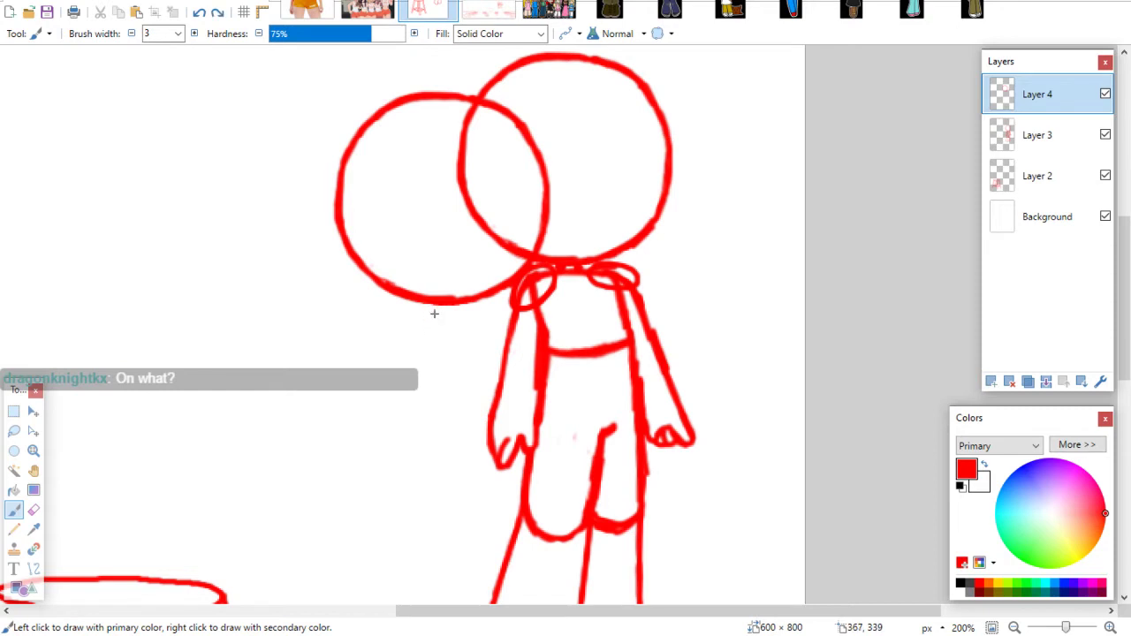
mouse_move(429, 302)
mouse_down()
mouse_move(505, 321)
mouse_move(473, 333)
mouse_move(457, 316)
mouse_move(456, 354)
mouse_up()
key(ctrl+z)
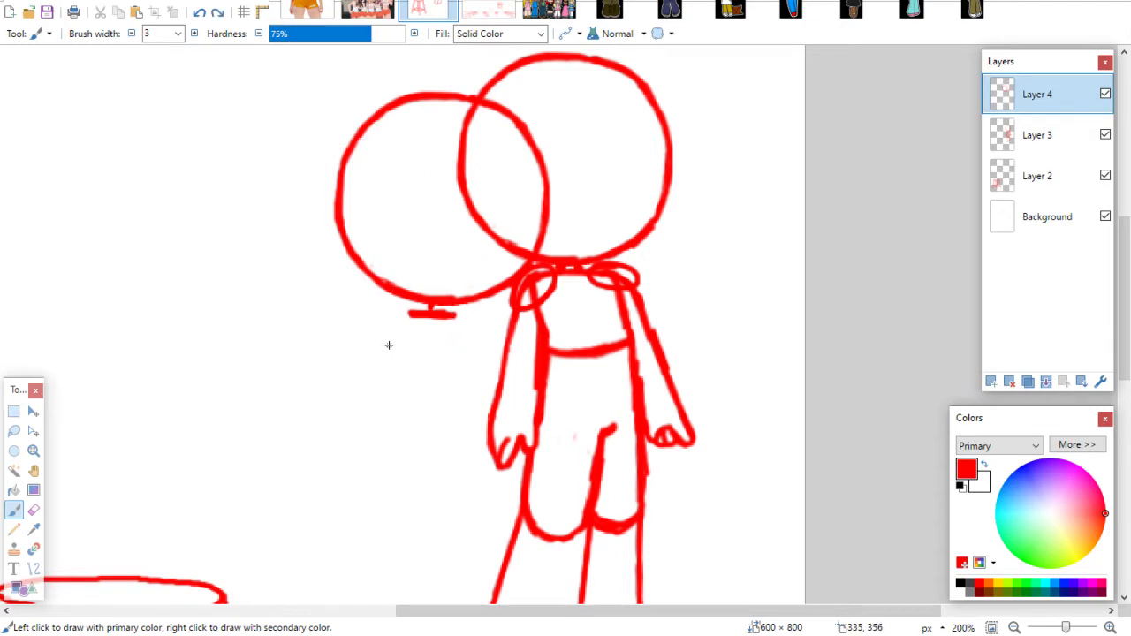
click(429, 334)
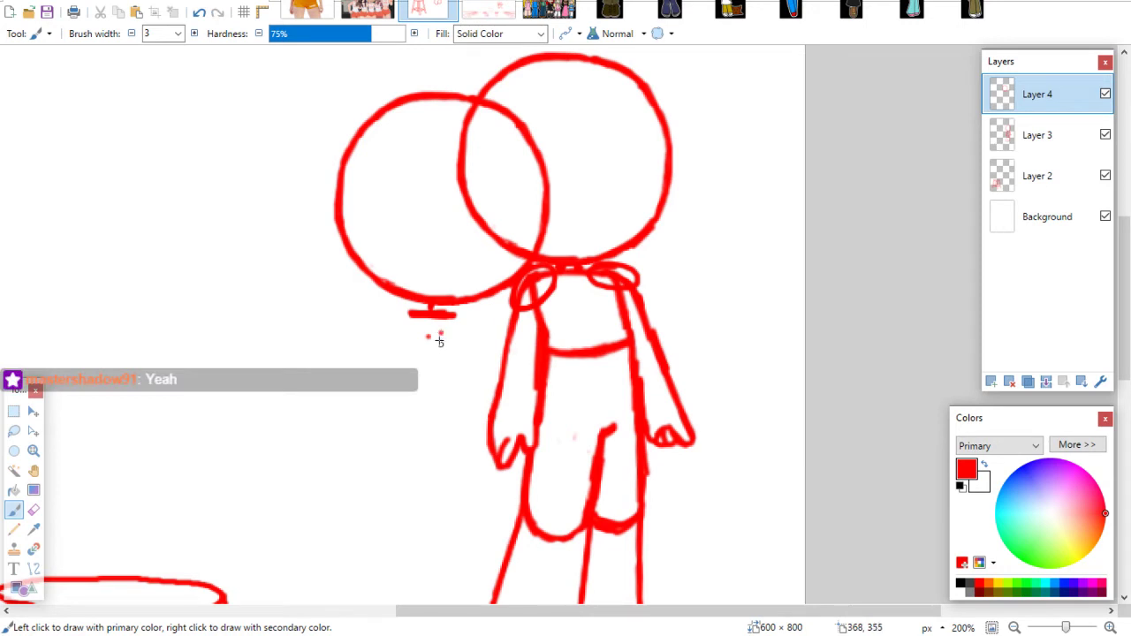
key(ctrl+z)
key(ctrl+z)
key(ctrl+z)
Paint a short neck, a shoulder line and the torso's upper left side beneath the second figure's head
mouse_move(398, 308)
mouse_down()
mouse_move(467, 318)
mouse_move(466, 369)
mouse_up()
key(ctrl+z)
key(ctrl+z)
key(ctrl+z)
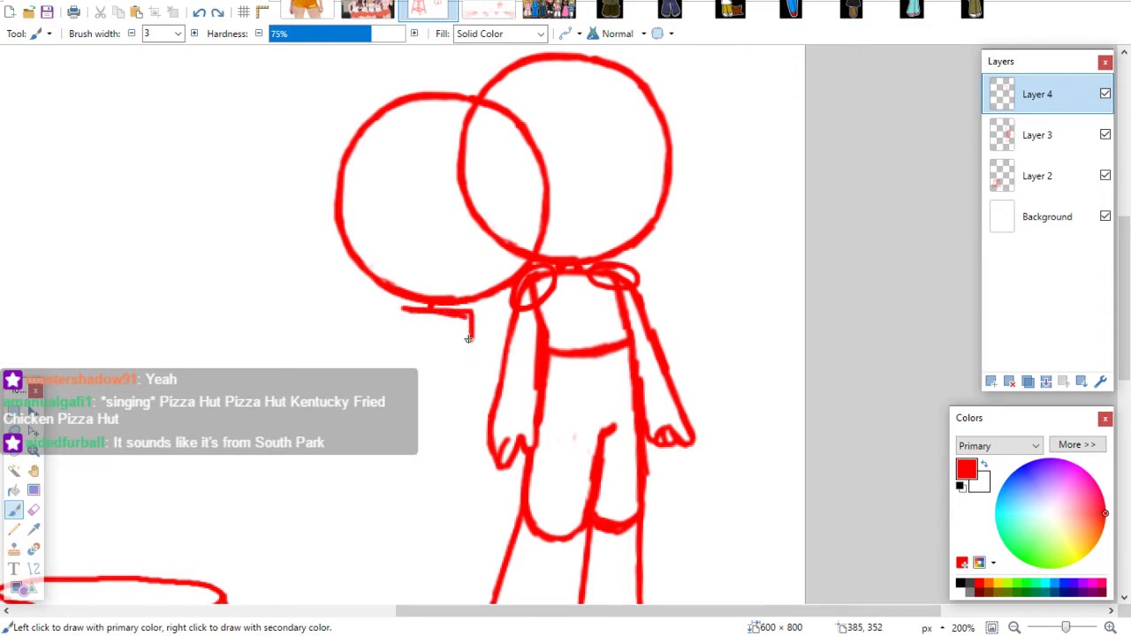
key(ctrl+z)
drag(447, 311, 474, 319)
drag(403, 307, 391, 349)
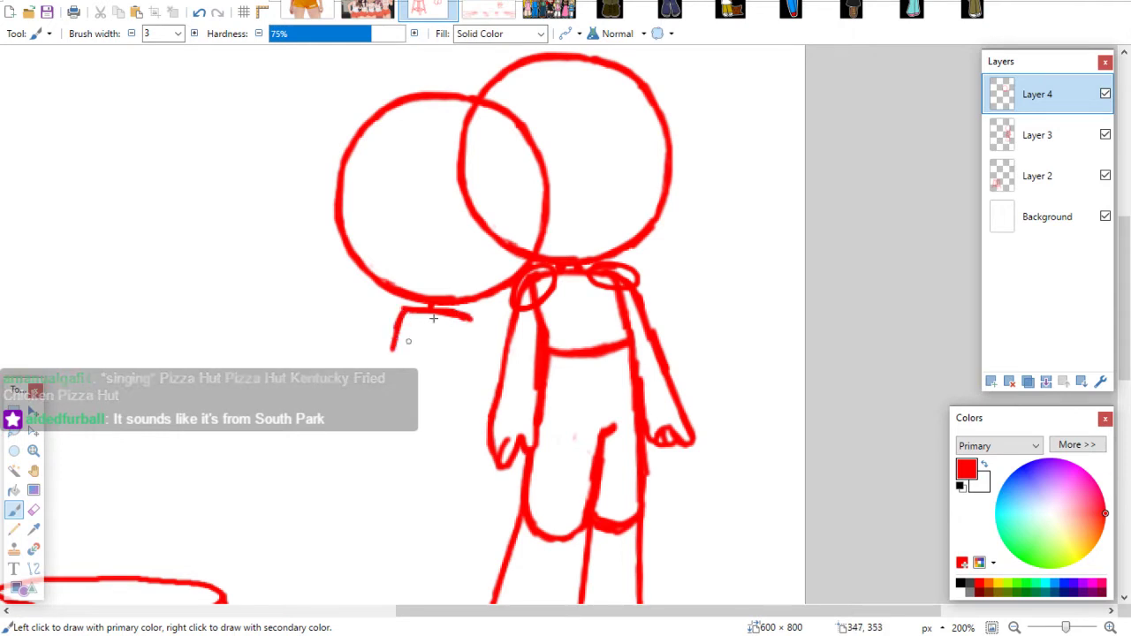
Paint the second figure's right torso side and close the chest with a slightly curved waist line
drag(470, 318, 463, 375)
key(ctrl+z)
key(ctrl+z)
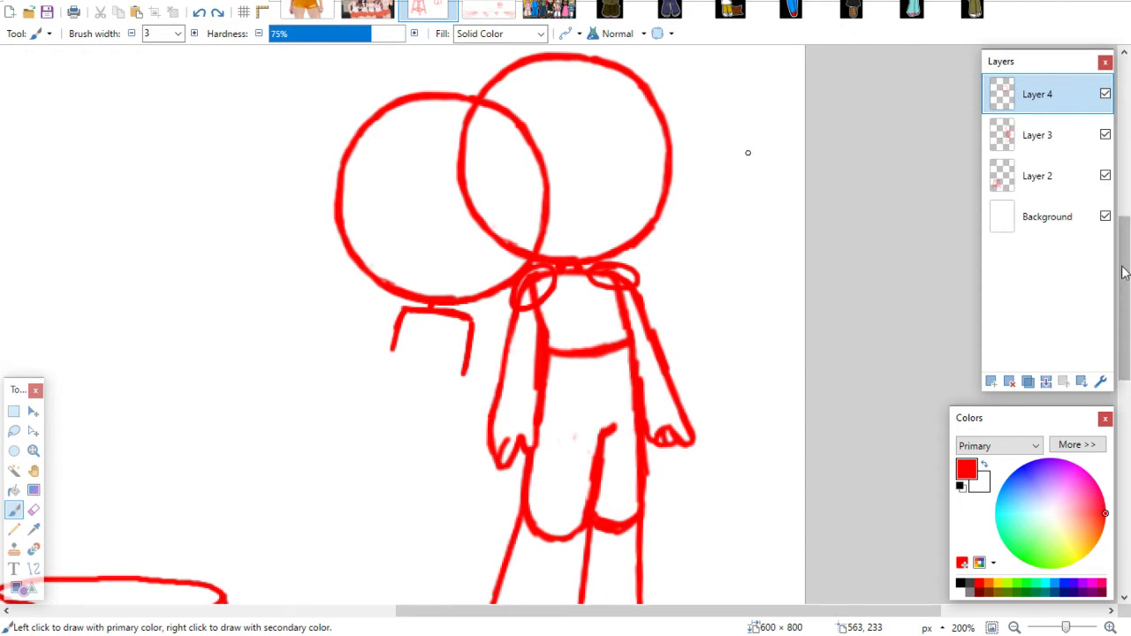
scroll(1123, 273, down, 2)
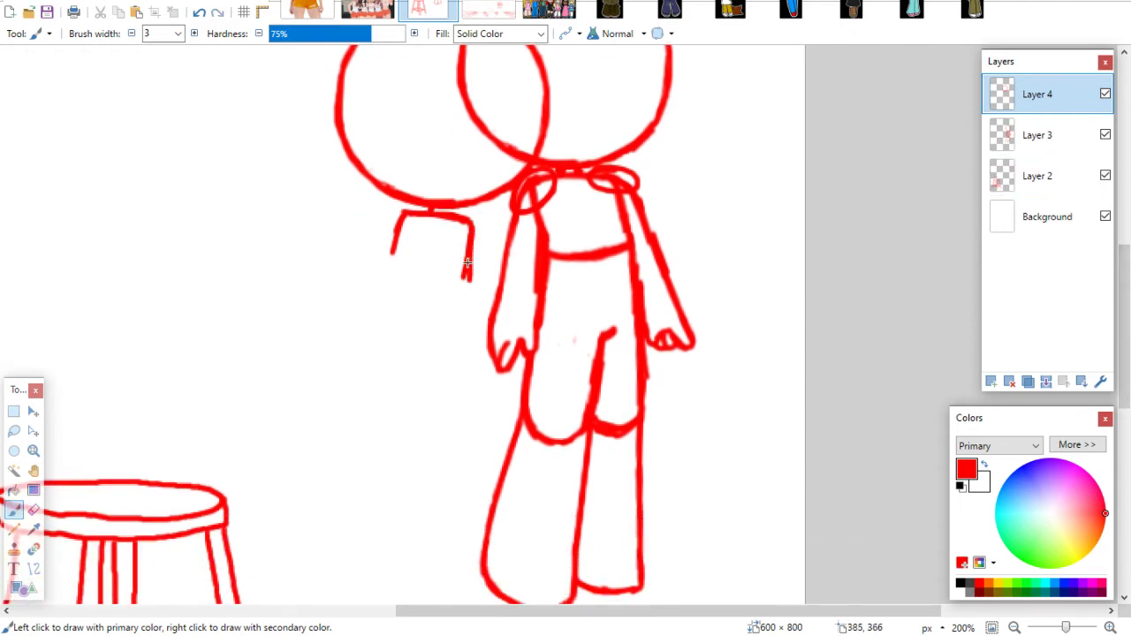
drag(468, 260, 461, 313)
mouse_move(401, 214)
mouse_down()
mouse_move(387, 275)
mouse_move(463, 291)
mouse_up()
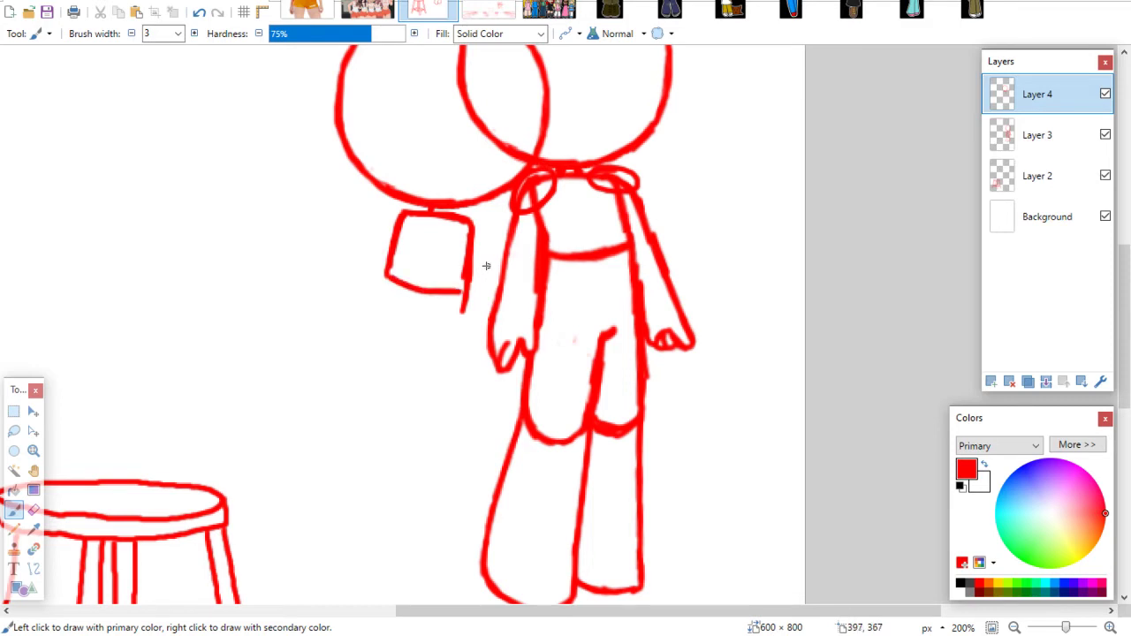
Paint the second figure's hip sides flaring out below the waist, plus a short stroke along the lower left edge
drag(386, 274, 360, 336)
drag(383, 281, 357, 349)
drag(466, 290, 458, 338)
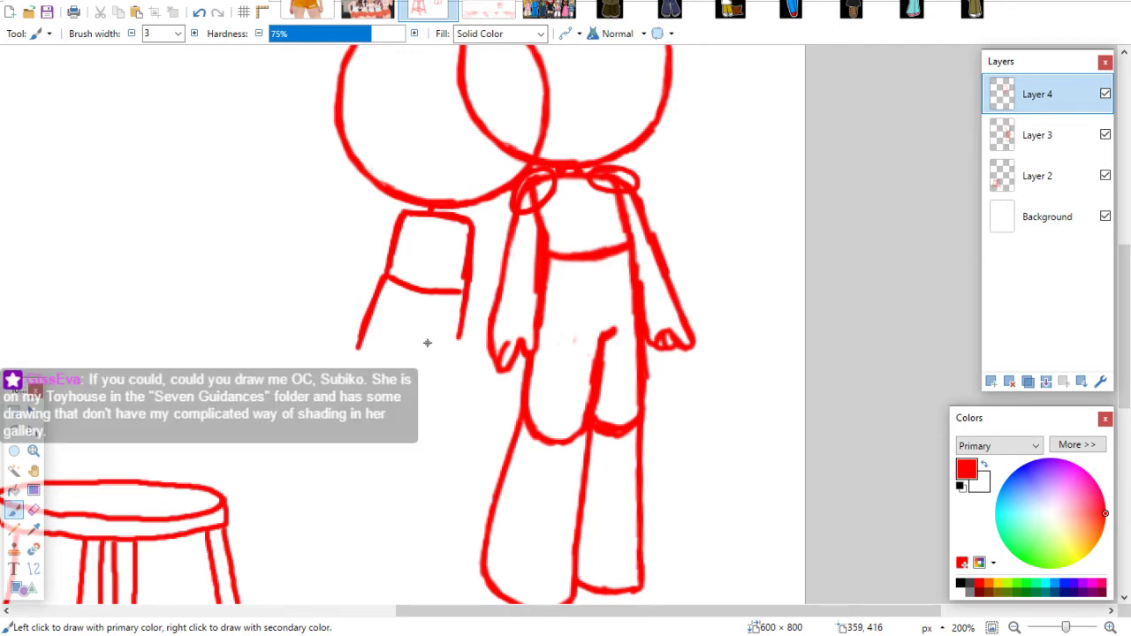
drag(357, 349, 403, 359)
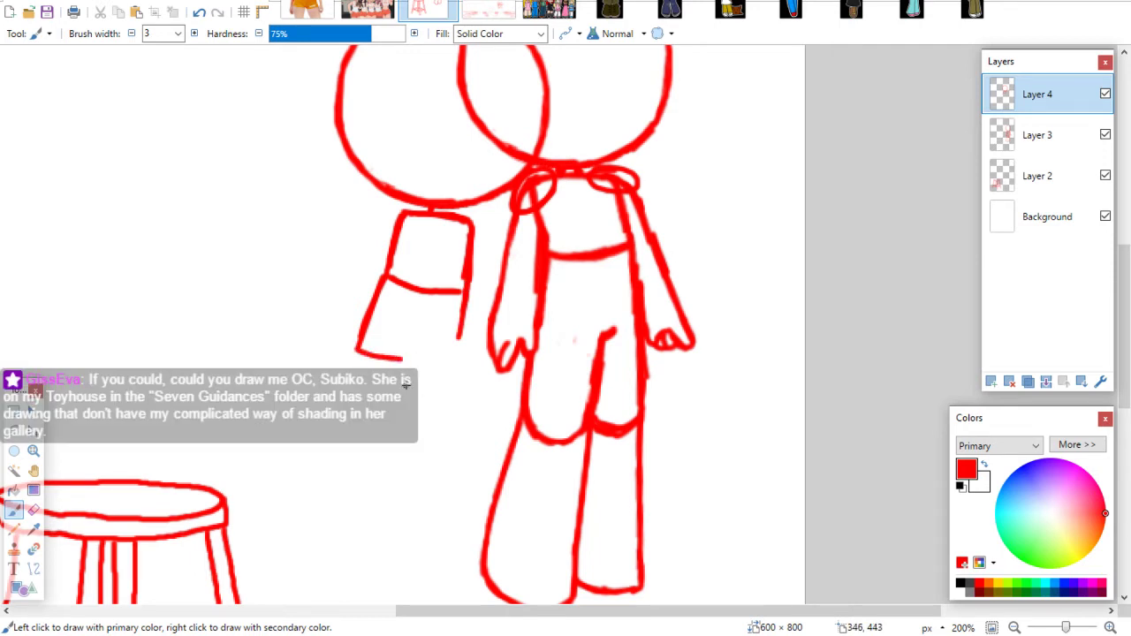
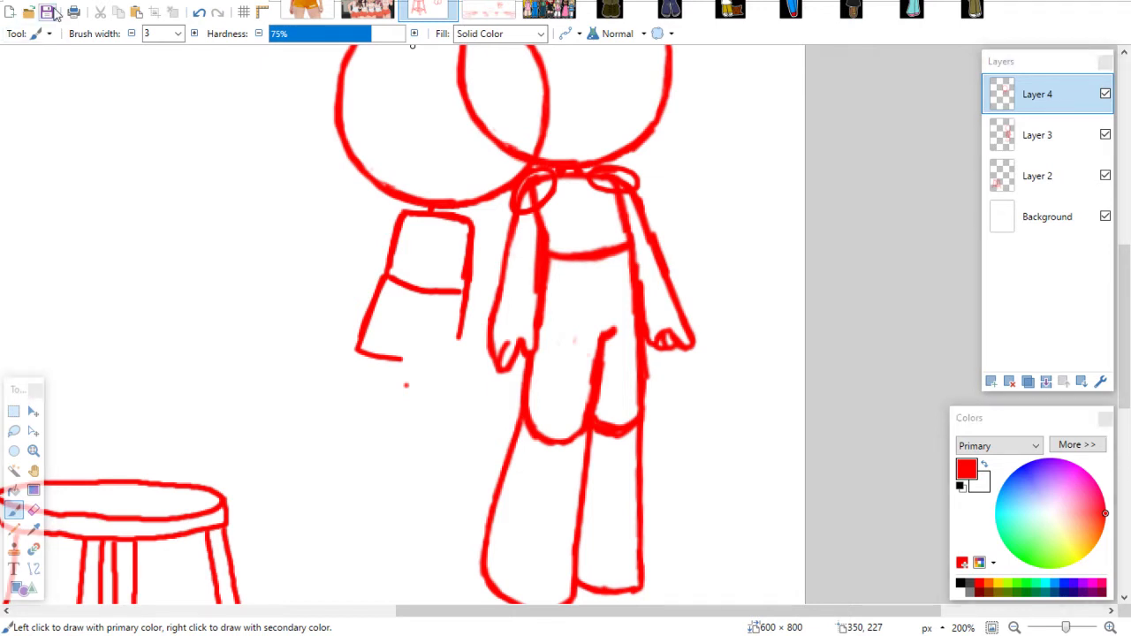
Create a new blank 800 × 600 px image and rotate it 90° clockwise to portrait orientation
click(22, 1)
click(28, 14)
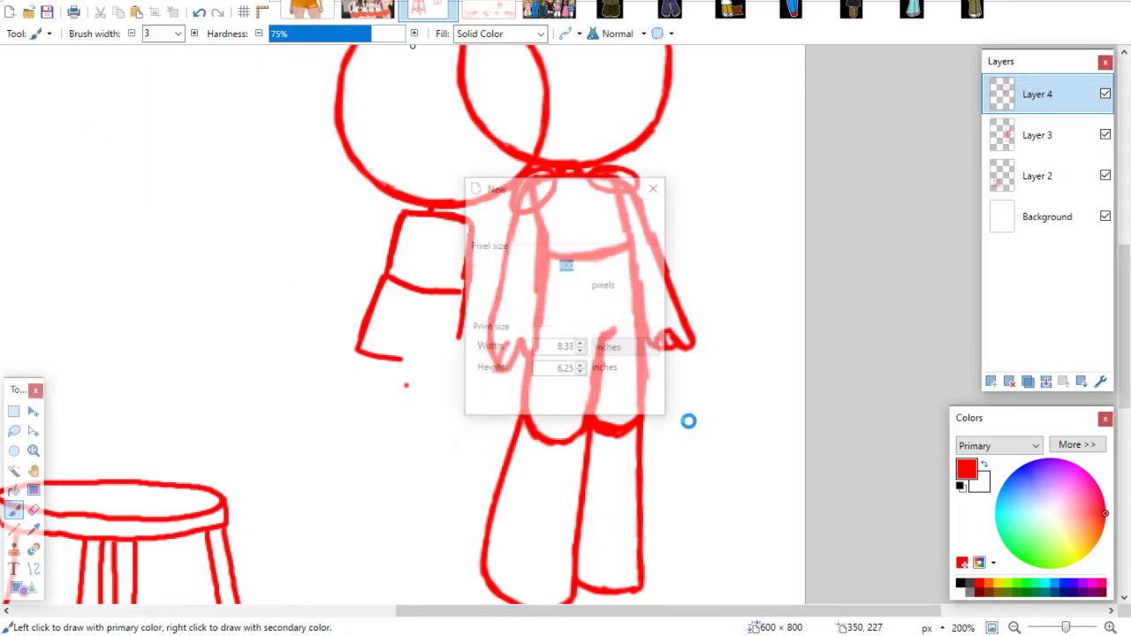
click(551, 400)
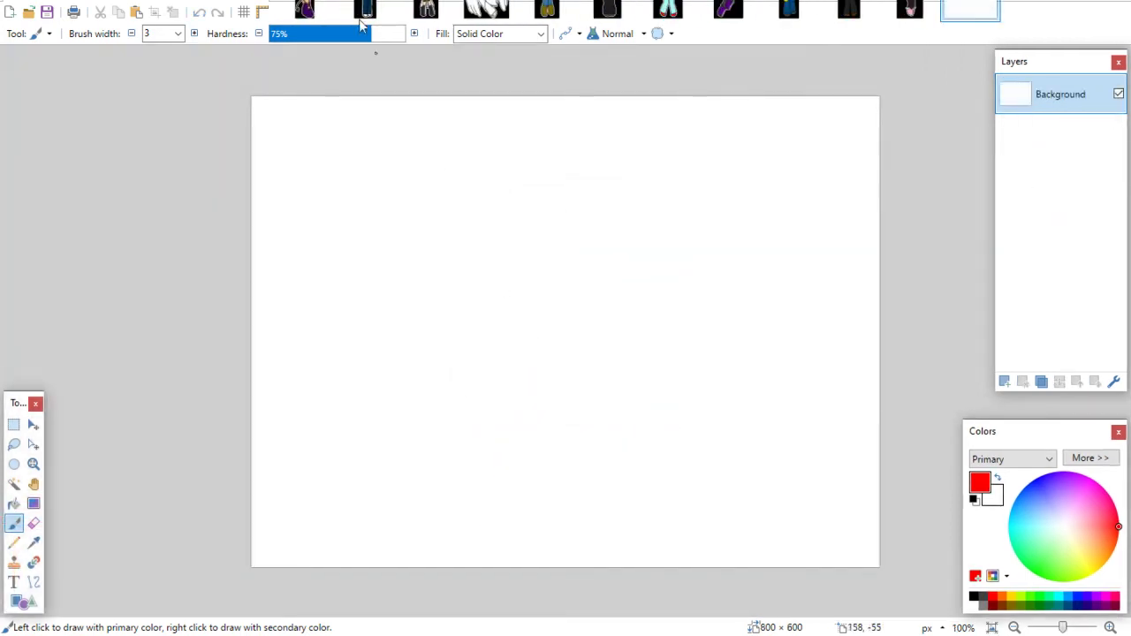
click(127, 2)
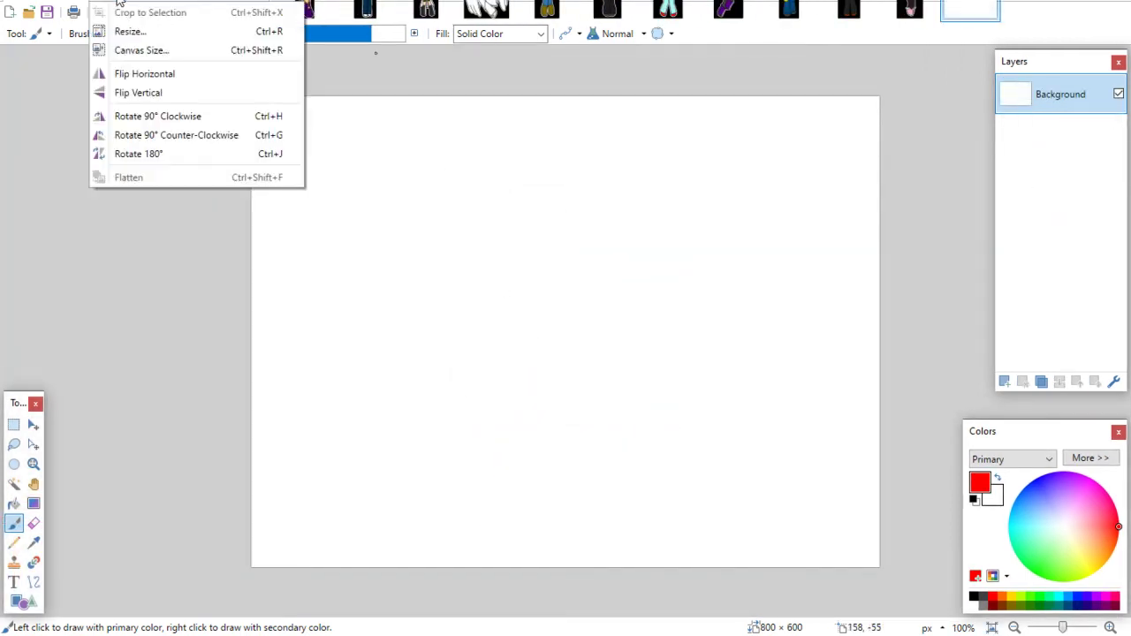
click(139, 115)
Add a new layer above the blank background of the portrait image
click(39, 466)
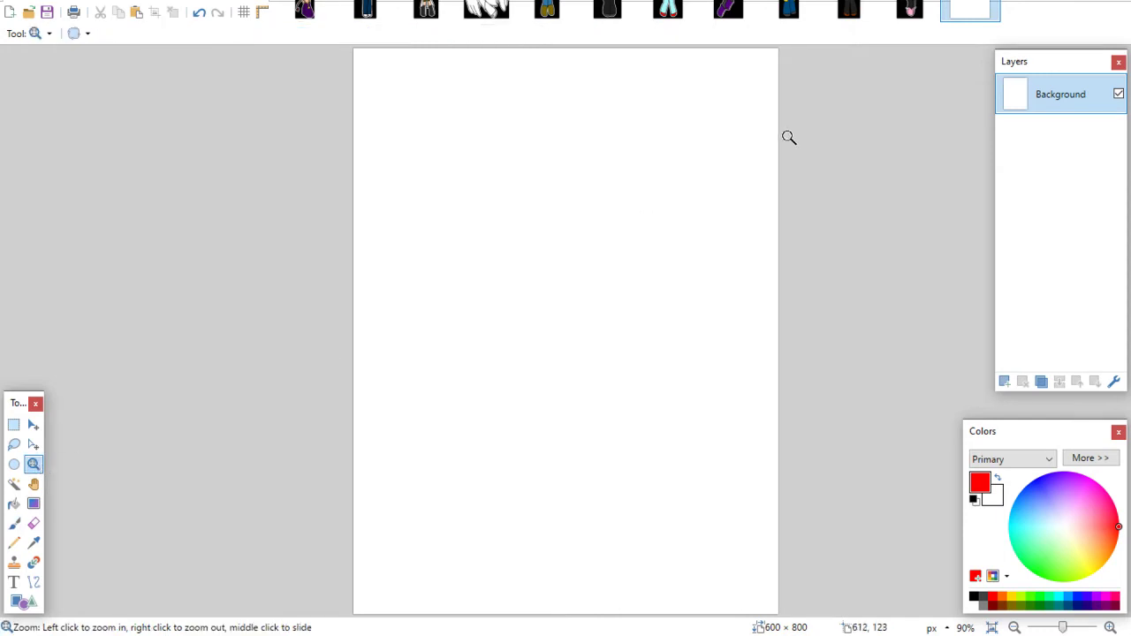
click(1004, 382)
click(708, 207)
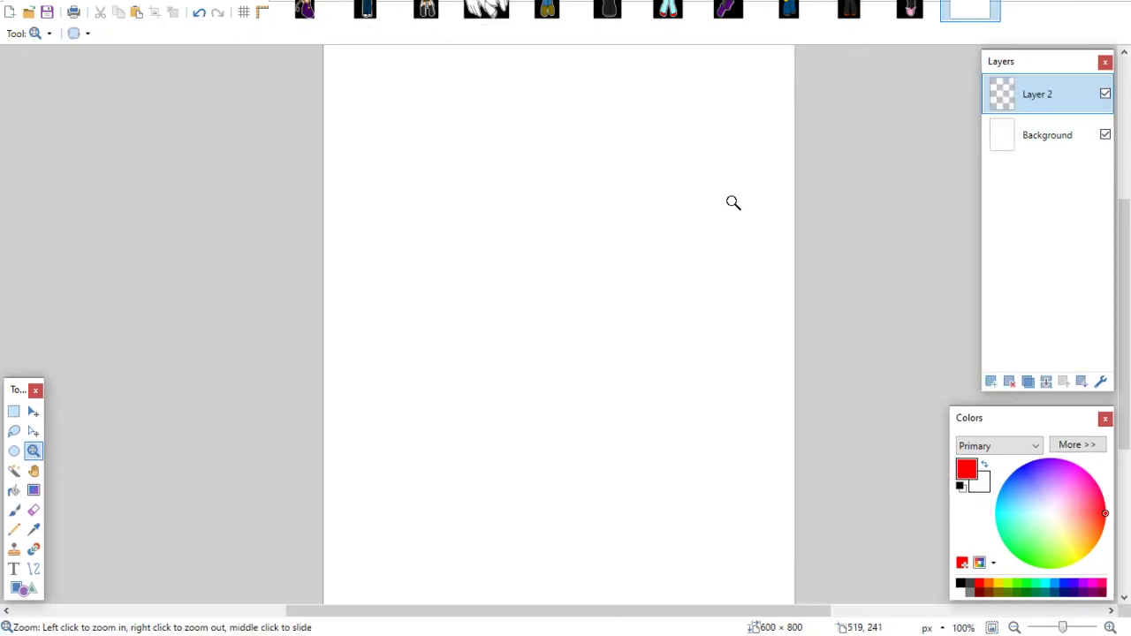
click(732, 202)
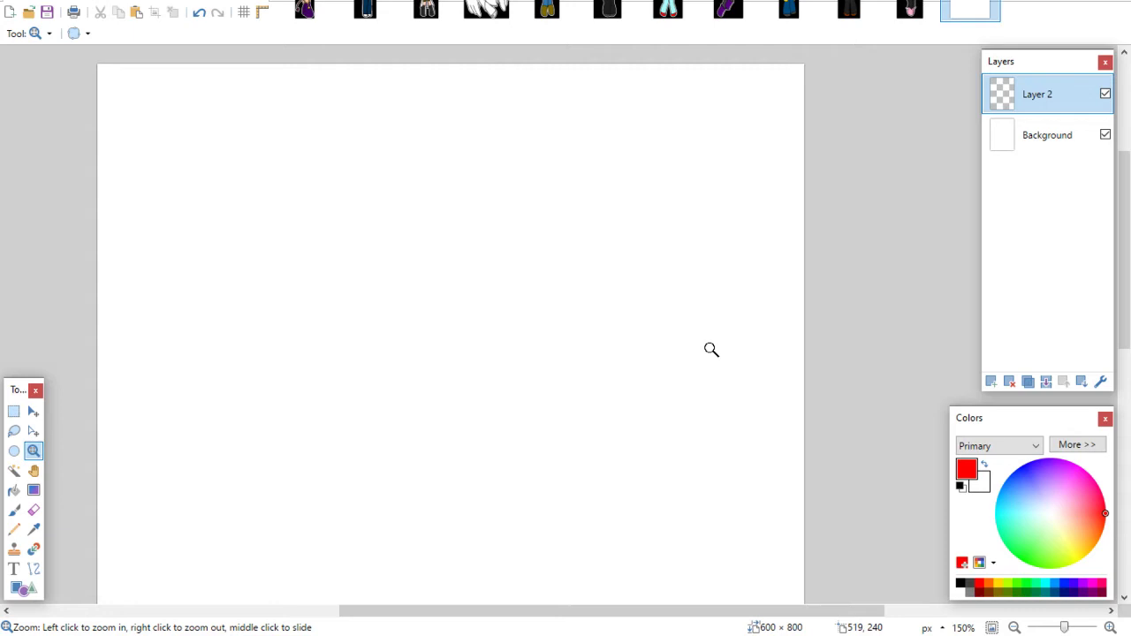
Paint a red head circle in the canvas's upper middle with the Paintbrush and erase the stray lines along its right edge
click(14, 510)
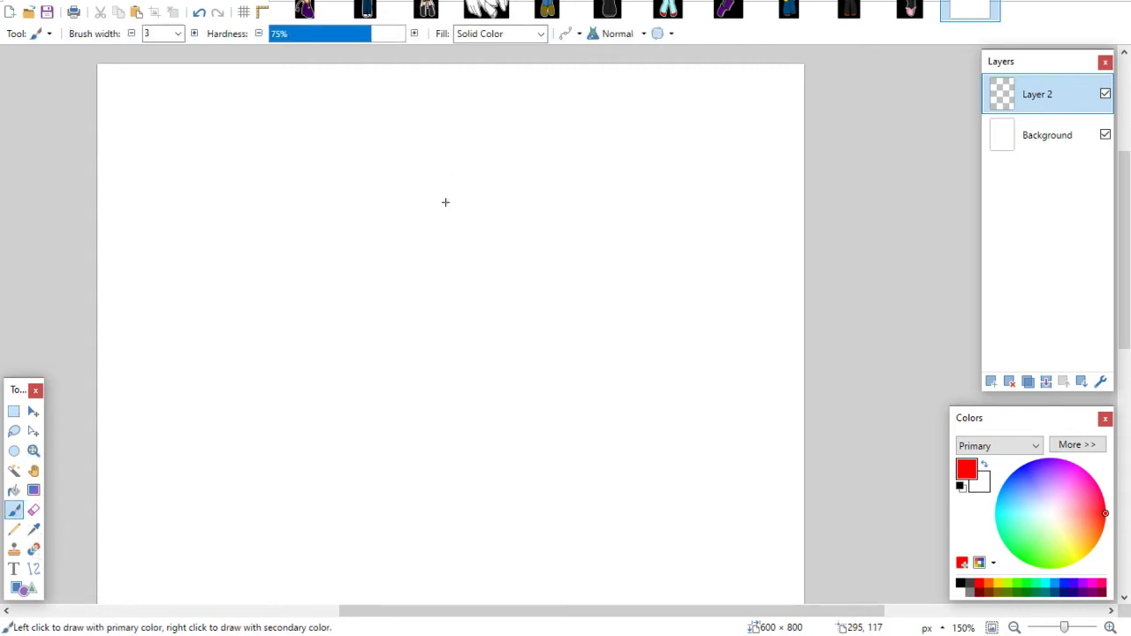
mouse_move(433, 178)
mouse_down()
mouse_move(357, 236)
mouse_move(370, 218)
mouse_move(354, 295)
mouse_move(357, 263)
mouse_move(378, 329)
mouse_move(359, 293)
mouse_move(391, 336)
mouse_move(360, 306)
mouse_move(422, 347)
mouse_up()
drag(396, 189, 474, 178)
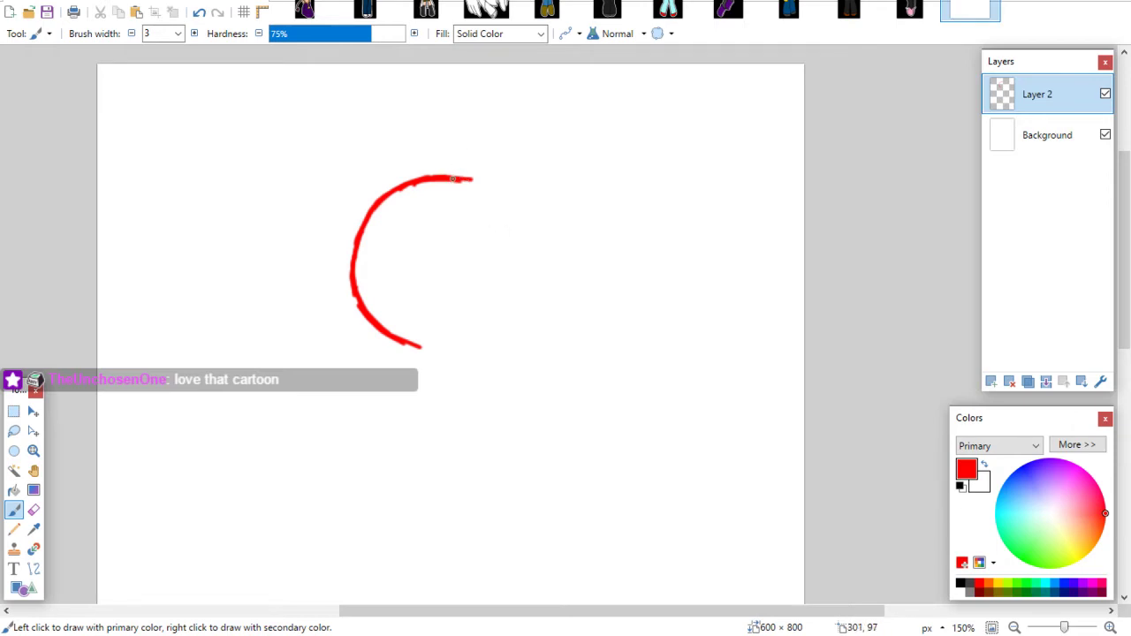
mouse_move(452, 178)
mouse_down()
mouse_move(490, 182)
mouse_move(496, 195)
mouse_move(503, 178)
mouse_move(501, 194)
mouse_move(490, 188)
mouse_move(512, 213)
mouse_up()
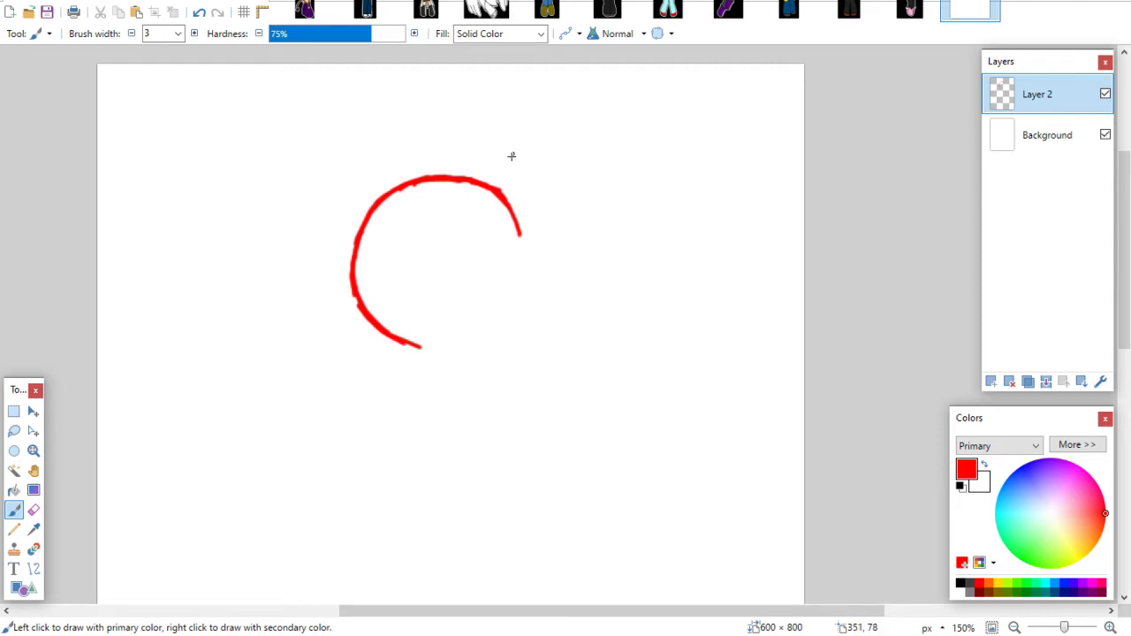
mouse_move(502, 194)
mouse_down()
mouse_move(521, 240)
mouse_move(518, 282)
mouse_up()
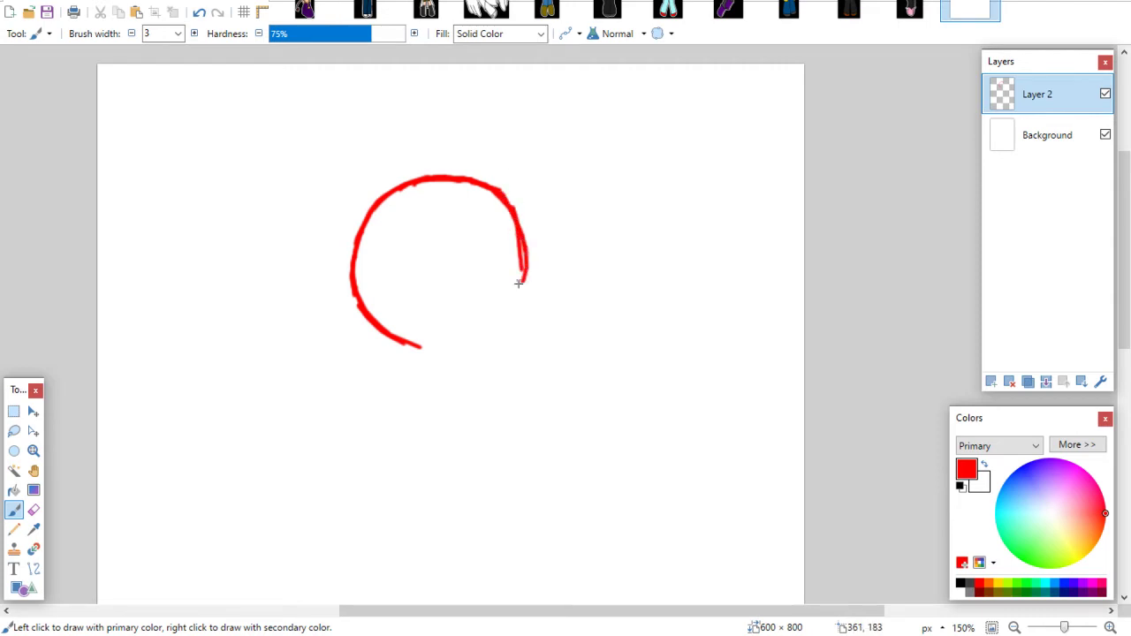
mouse_move(394, 341)
mouse_down()
mouse_move(442, 350)
mouse_move(491, 337)
mouse_up()
drag(519, 224, 530, 281)
mouse_move(502, 195)
mouse_down()
mouse_move(523, 254)
mouse_move(515, 213)
mouse_move(522, 231)
mouse_move(512, 318)
mouse_move(444, 348)
mouse_move(488, 341)
mouse_move(523, 314)
mouse_move(531, 258)
mouse_move(523, 307)
mouse_up()
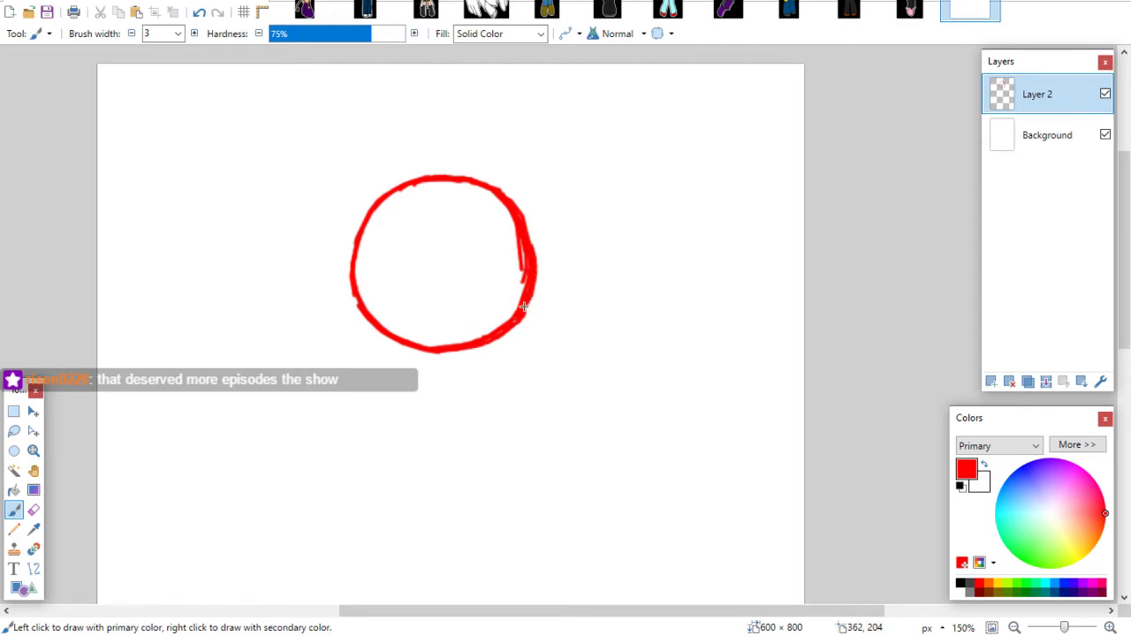
click(34, 510)
mouse_move(513, 236)
mouse_down()
mouse_move(518, 283)
mouse_move(510, 217)
mouse_move(521, 265)
mouse_move(516, 229)
mouse_move(536, 252)
mouse_move(535, 299)
mouse_up()
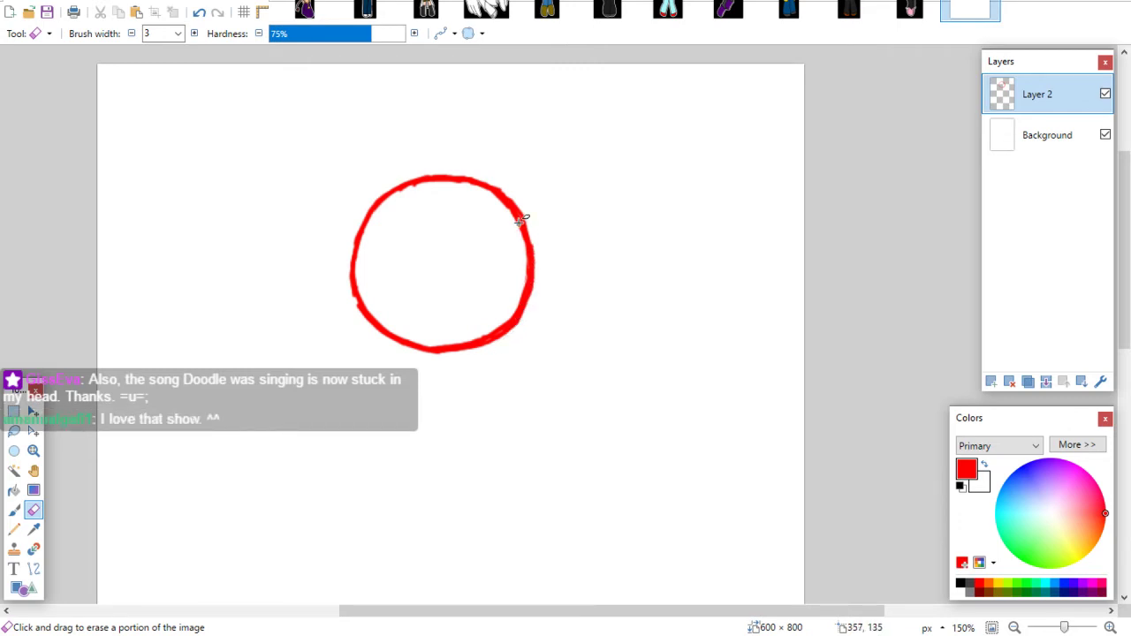
Select the head circle with an ellipse, enlarge the selection proportionally to about 207 × 224 px, and deselect it
key(s)
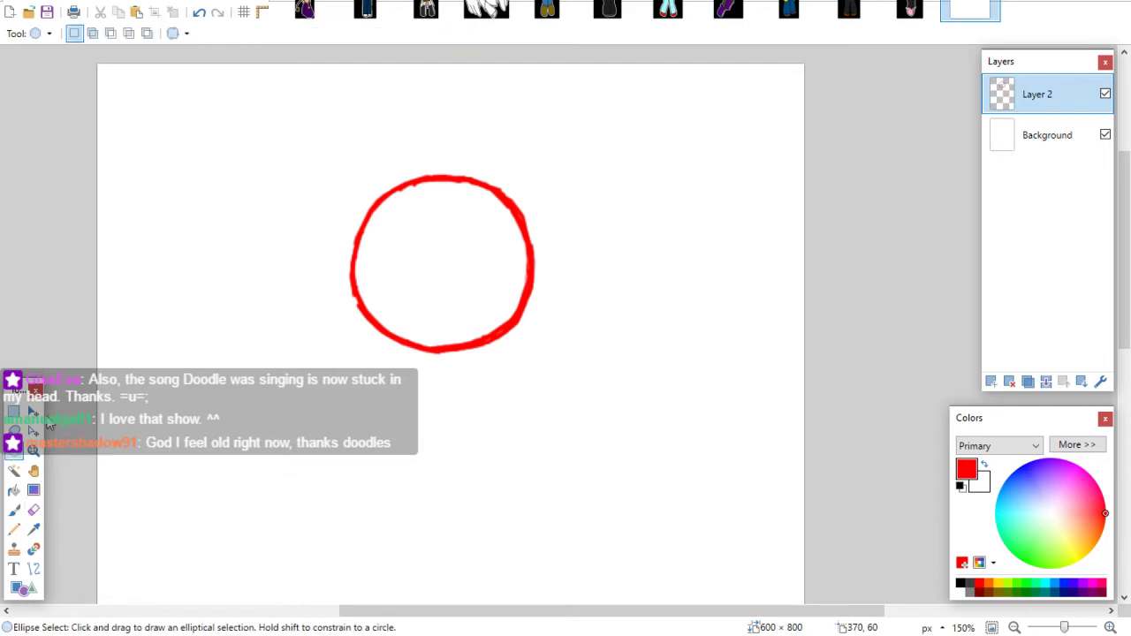
mouse_move(337, 154)
mouse_down()
mouse_move(369, 313)
mouse_move(555, 389)
mouse_up()
key(m)
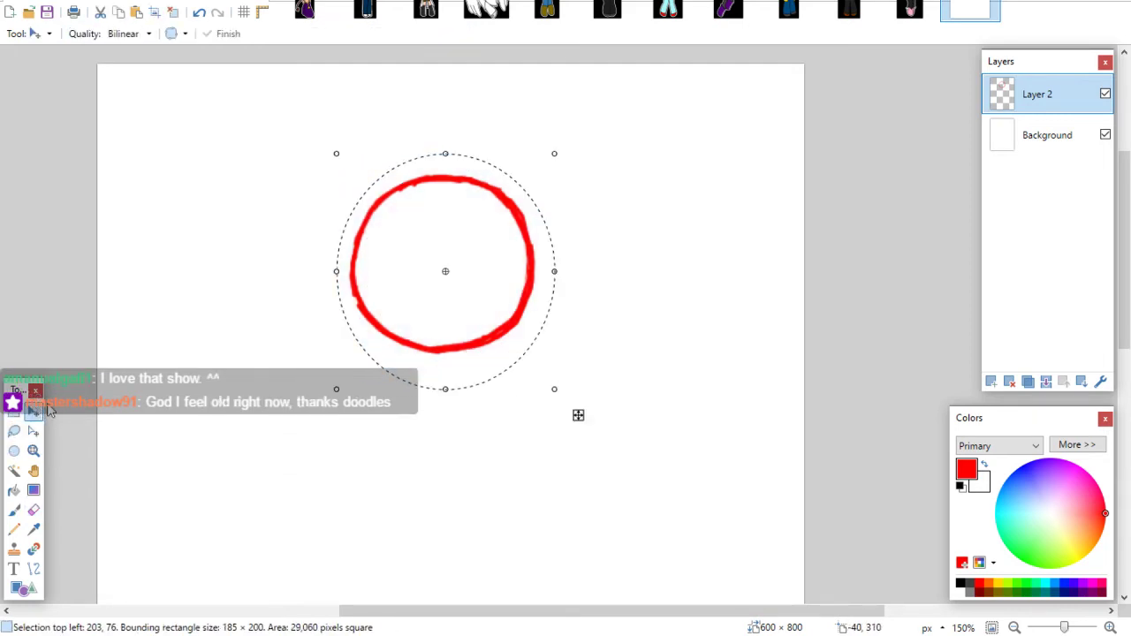
drag(445, 391, 448, 429)
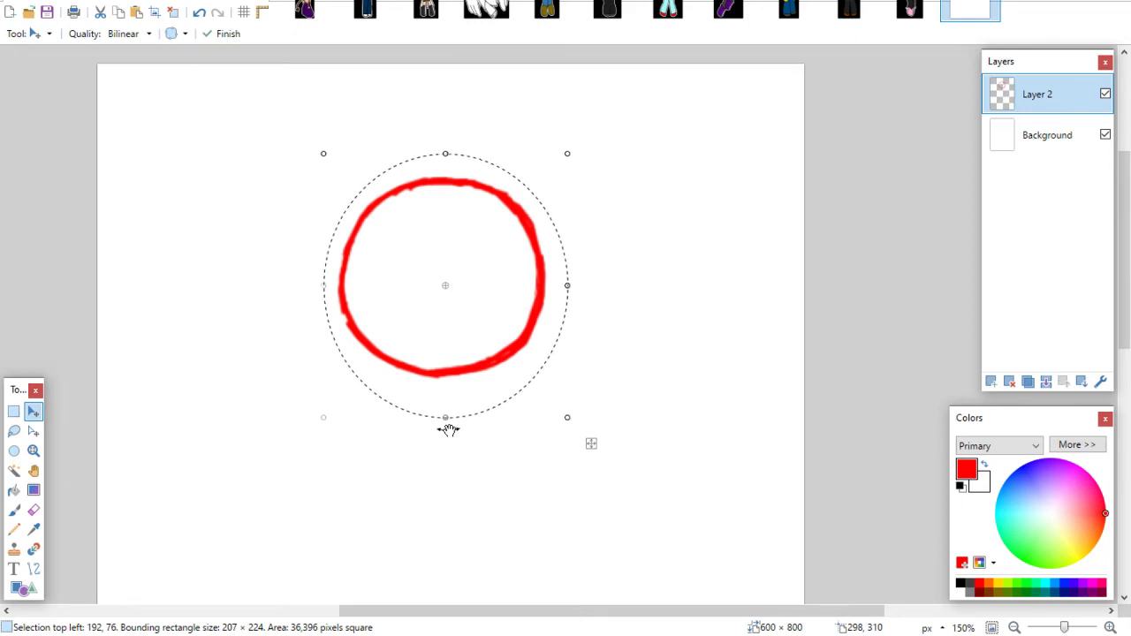
click(13, 411)
click(126, 388)
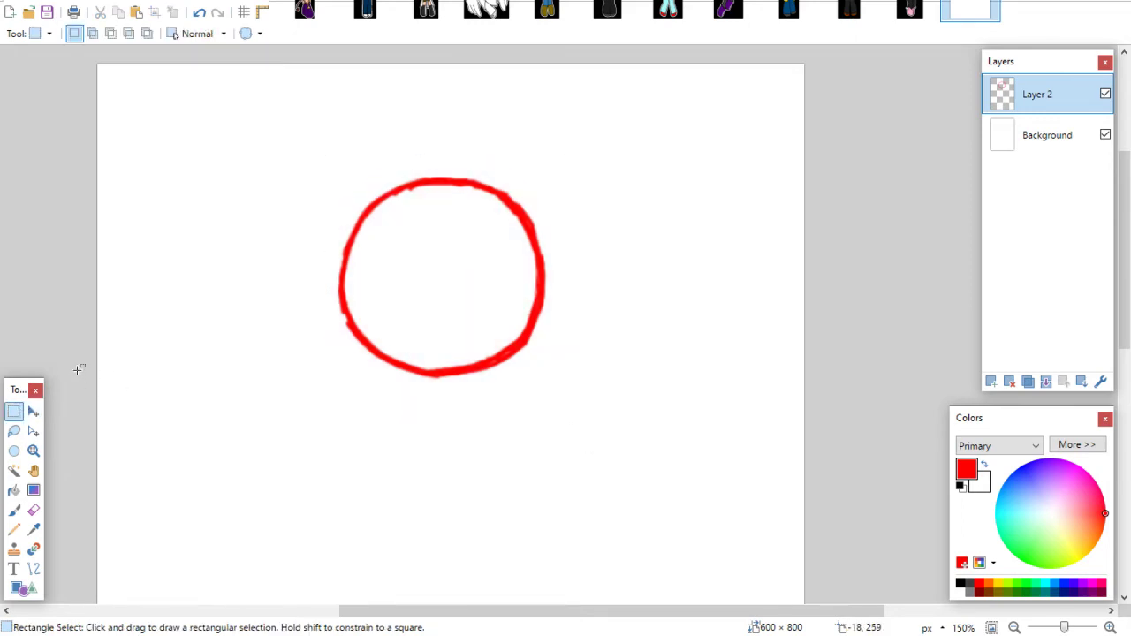
Paint two short red neck lines under the head circle, slightly right of its lowest point
click(14, 510)
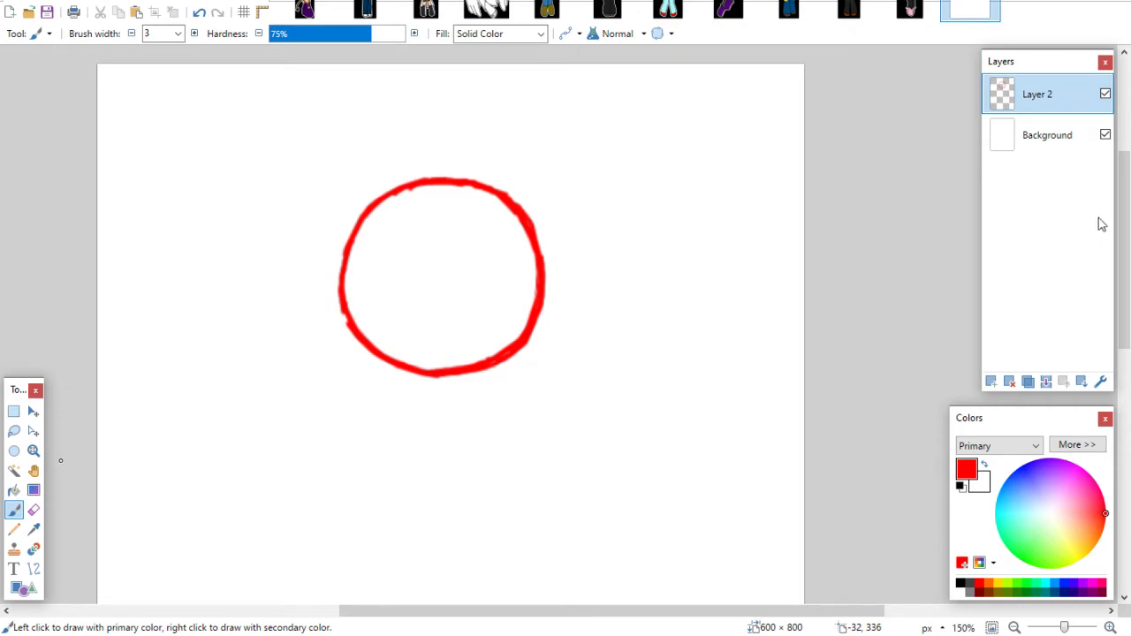
scroll(1125, 225, down, 1)
scroll(1125, 225, down, 2)
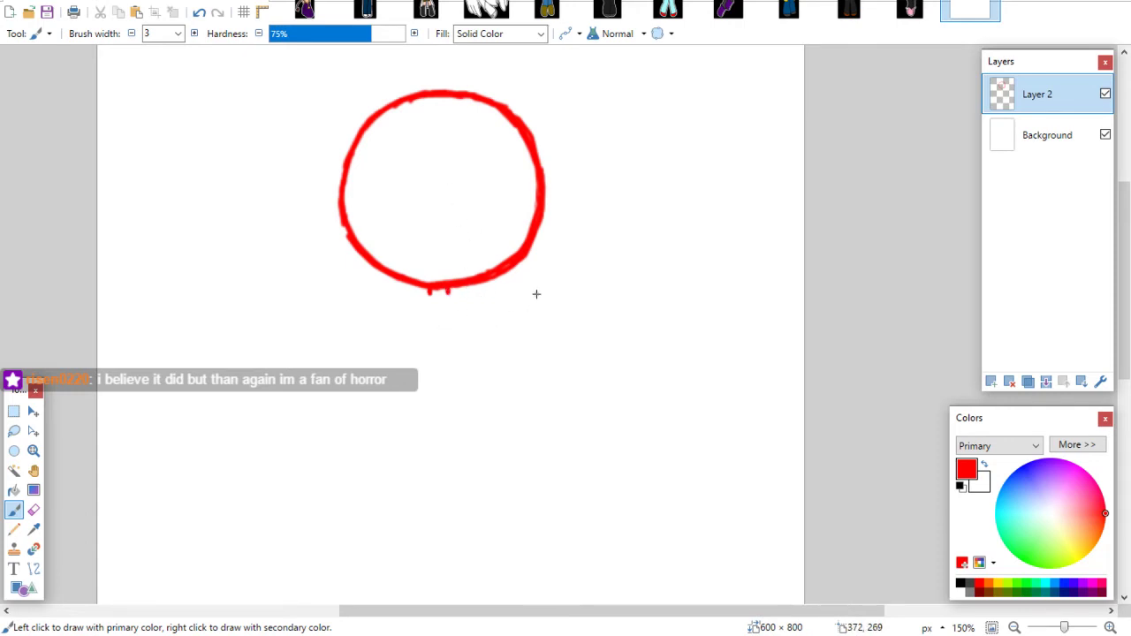
key(ctrl+z)
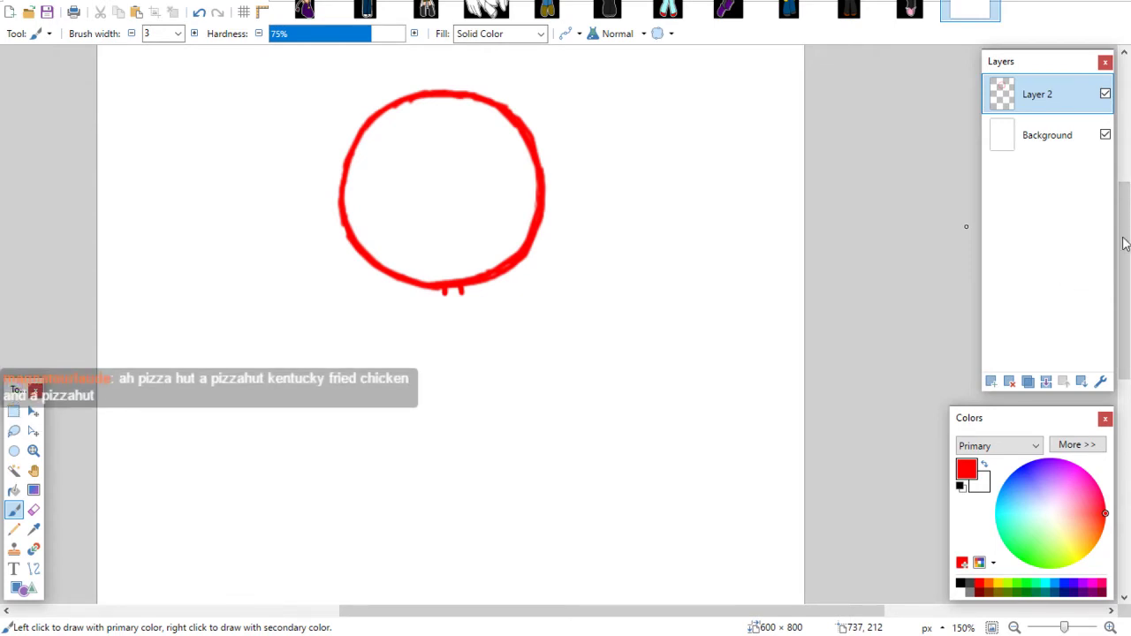
scroll(1125, 244, down, 2)
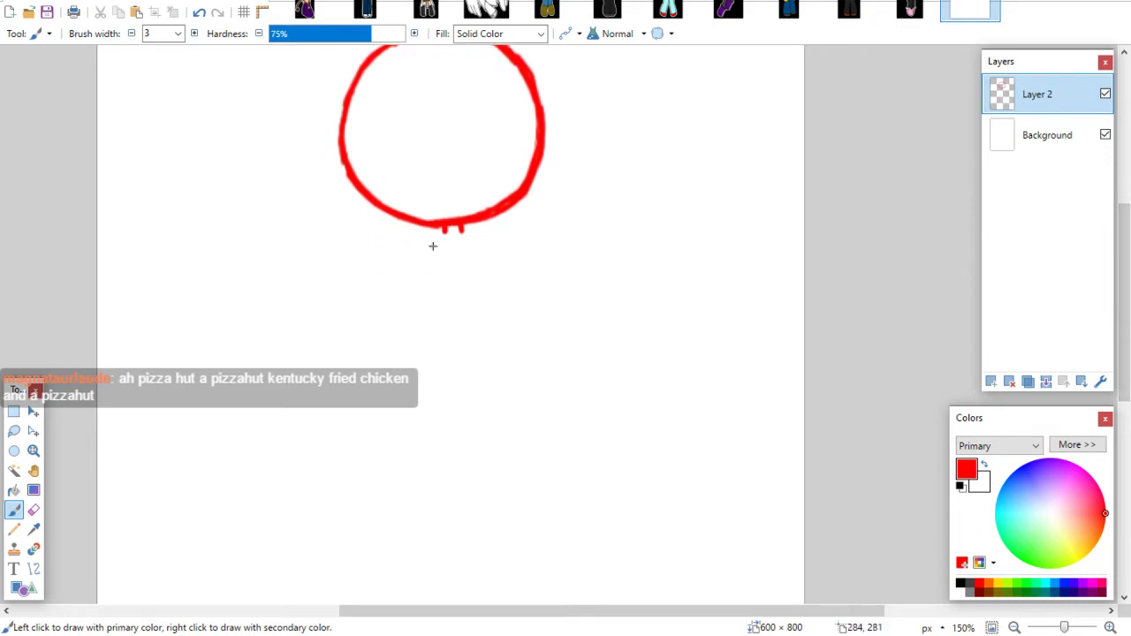
Paint a slanted shoulder line below the neck, trim its right end, and close it into a small rounded chest shape
mouse_move(432, 245)
mouse_down()
mouse_move(491, 236)
mouse_move(428, 248)
mouse_up()
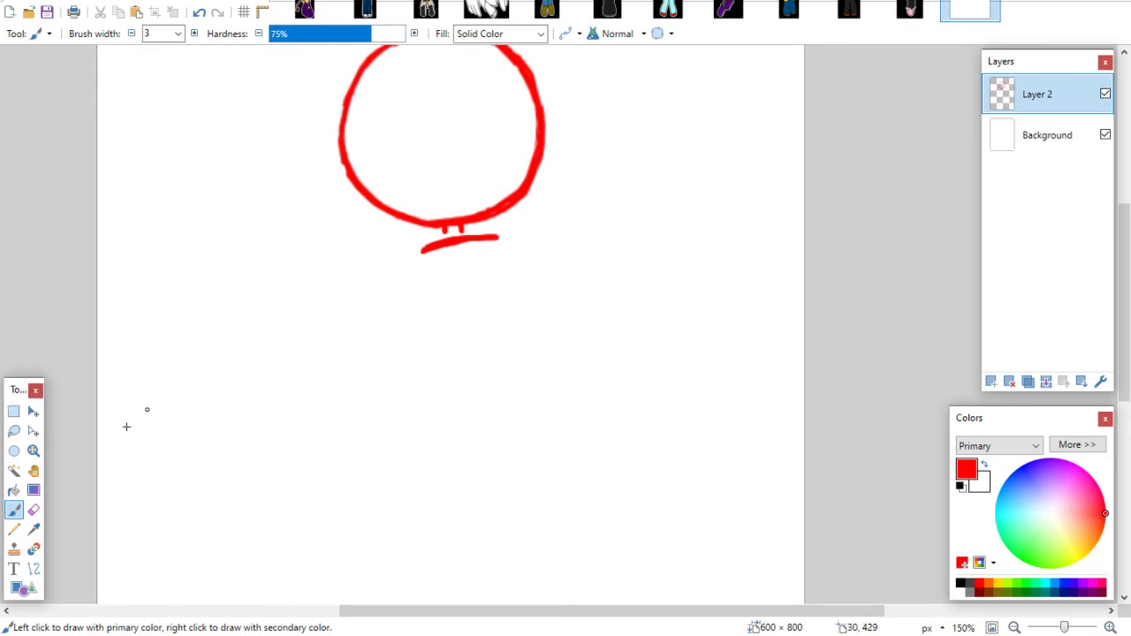
click(34, 510)
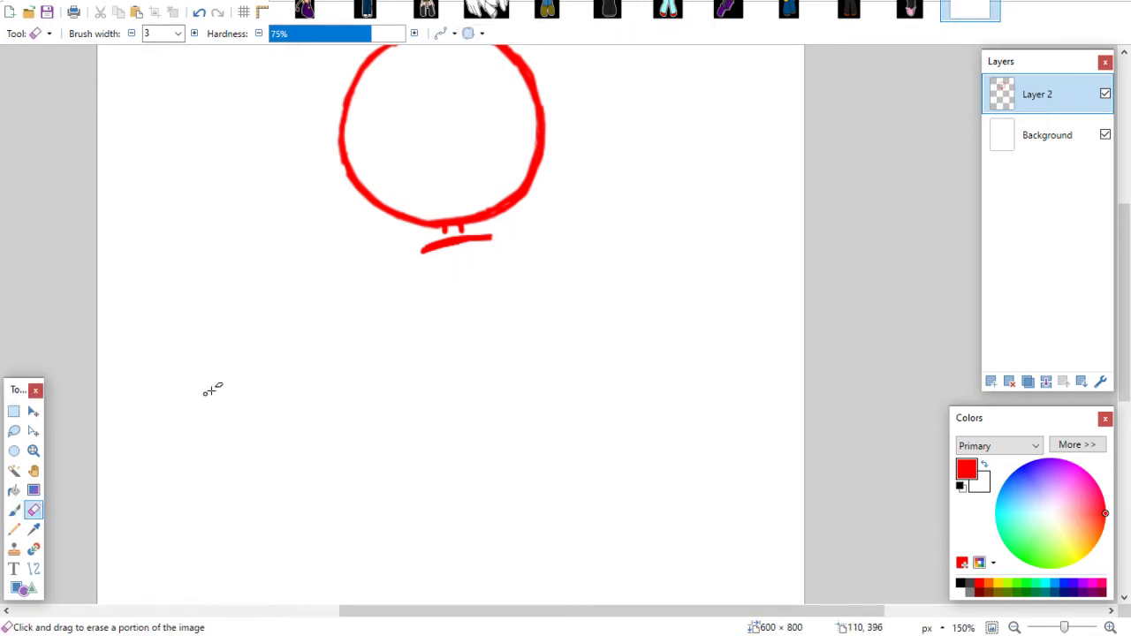
click(14, 510)
mouse_move(489, 237)
mouse_down()
mouse_move(506, 258)
mouse_move(500, 273)
mouse_up()
mouse_move(422, 252)
mouse_down()
mouse_move(445, 290)
mouse_move(429, 284)
mouse_move(455, 287)
mouse_move(433, 287)
mouse_move(497, 278)
mouse_up()
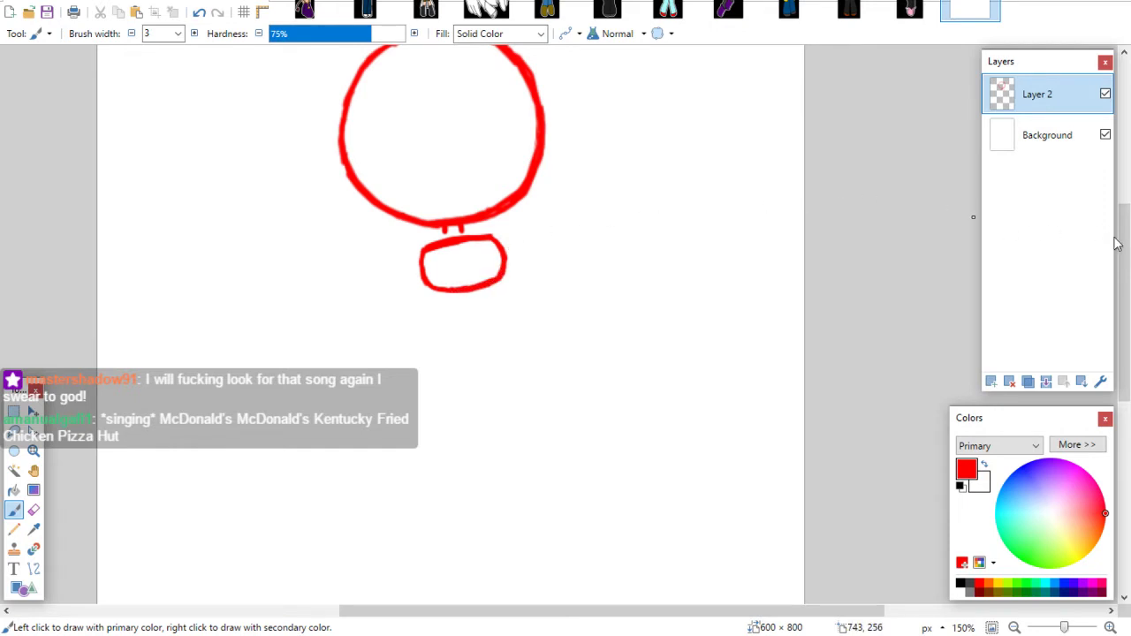
Lasso the chest shape, widen and rotate it slightly to about 105 × 77 px at -1.67°, and deselect it
mouse_move(1116, 240)
mouse_down()
mouse_move(1116, 184)
mouse_move(1116, 219)
mouse_up()
click(14, 433)
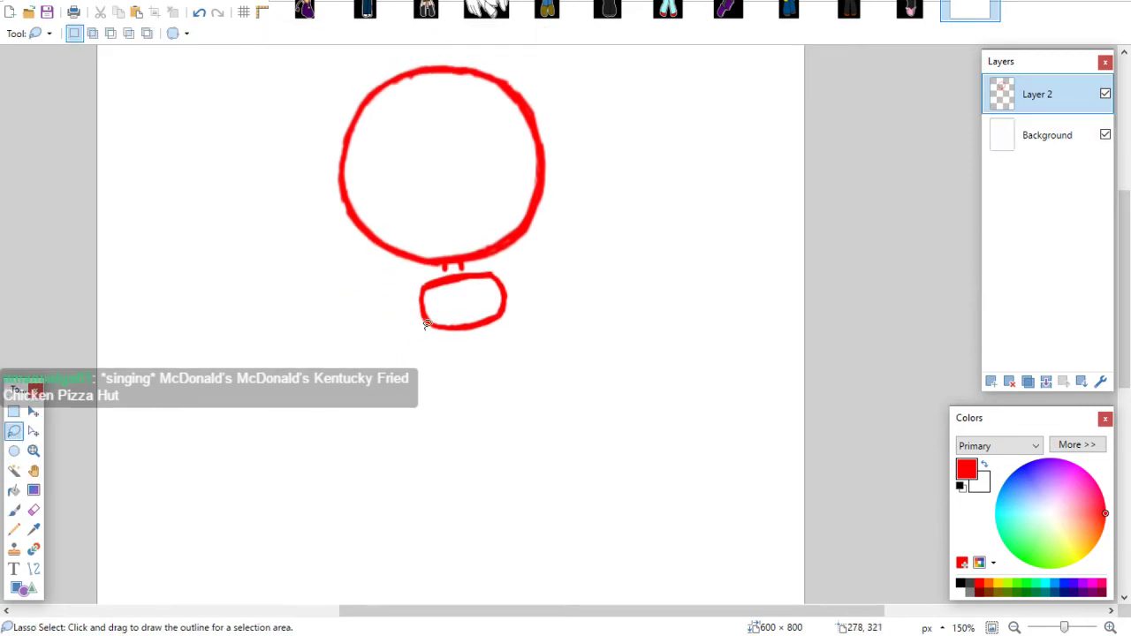
mouse_move(434, 279)
mouse_down()
mouse_move(414, 350)
mouse_move(476, 273)
mouse_move(521, 305)
mouse_move(442, 352)
mouse_move(469, 377)
mouse_move(534, 360)
mouse_move(523, 362)
mouse_up()
click(33, 410)
drag(488, 319, 504, 321)
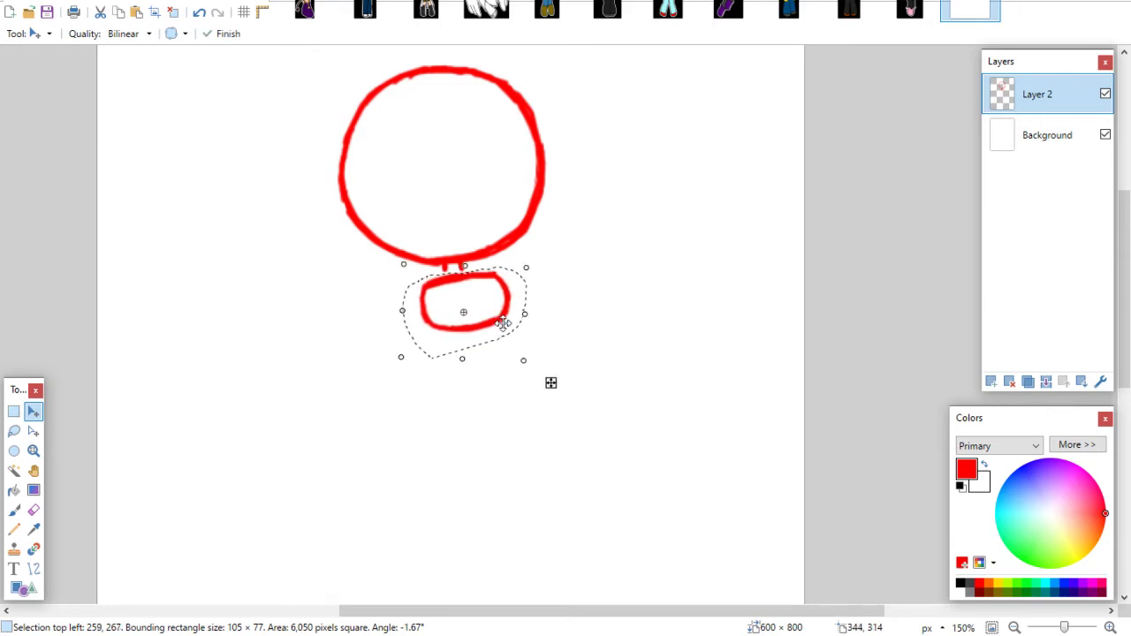
click(13, 411)
click(81, 487)
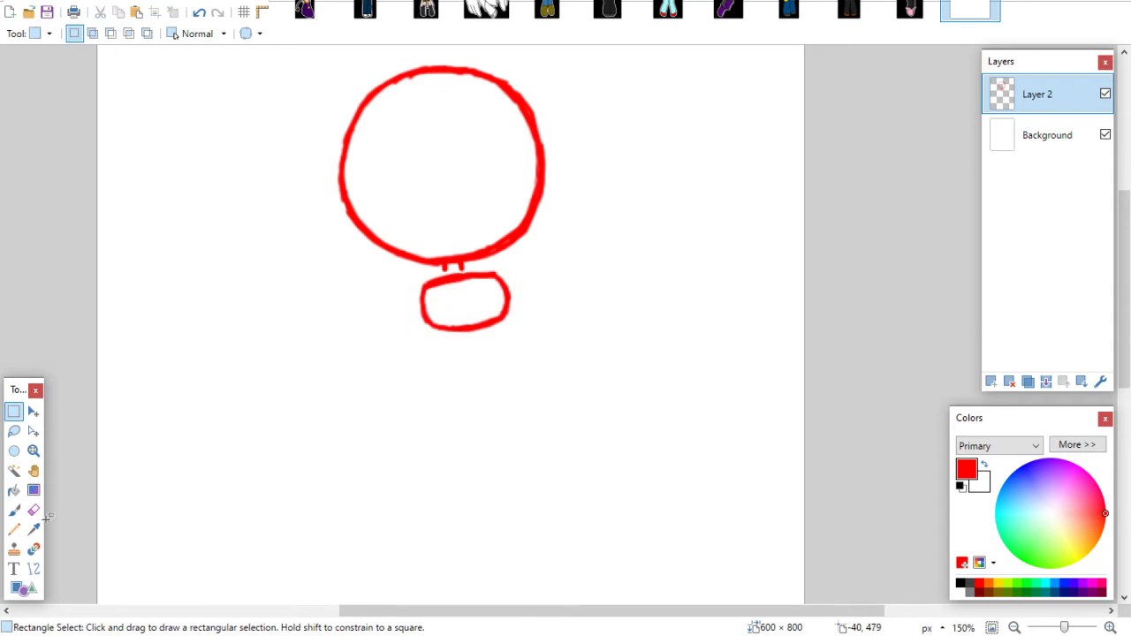
Paint a nearly horizontal red waist line below the chest, adjust its lassoed selection to about 129 × 40 px, and deselect it
key(b)
scroll(1128, 232, down, 2)
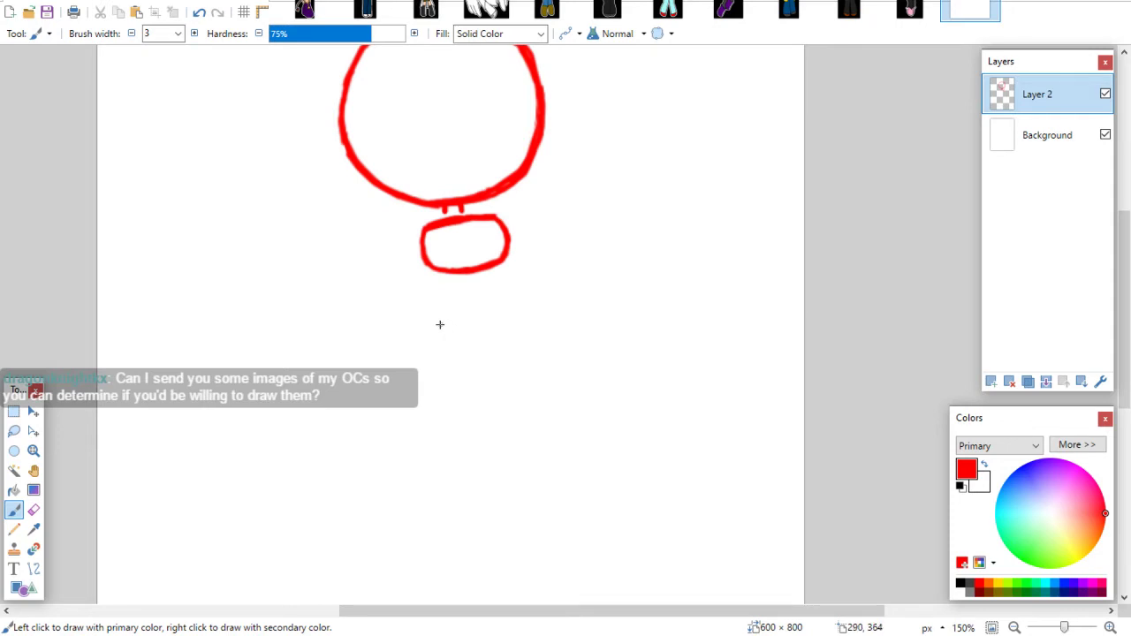
drag(450, 320, 514, 318)
click(14, 430)
mouse_move(421, 343)
mouse_down()
mouse_move(534, 336)
mouse_move(433, 346)
mouse_up()
click(33, 411)
drag(575, 356, 587, 350)
drag(521, 312, 522, 314)
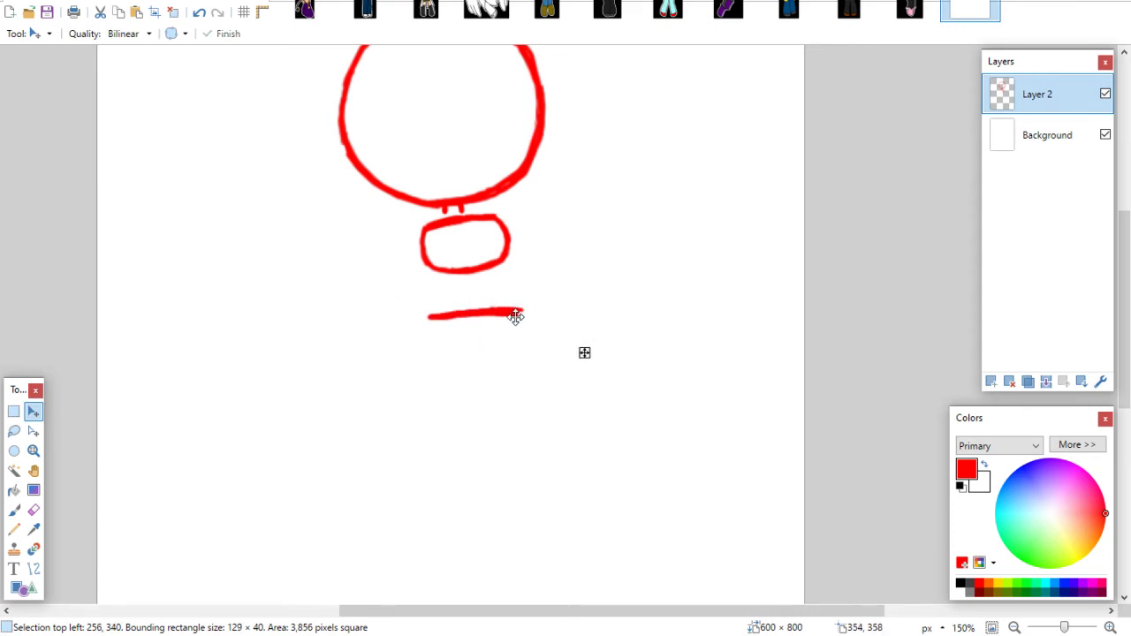
click(13, 411)
key(ctrl+d)
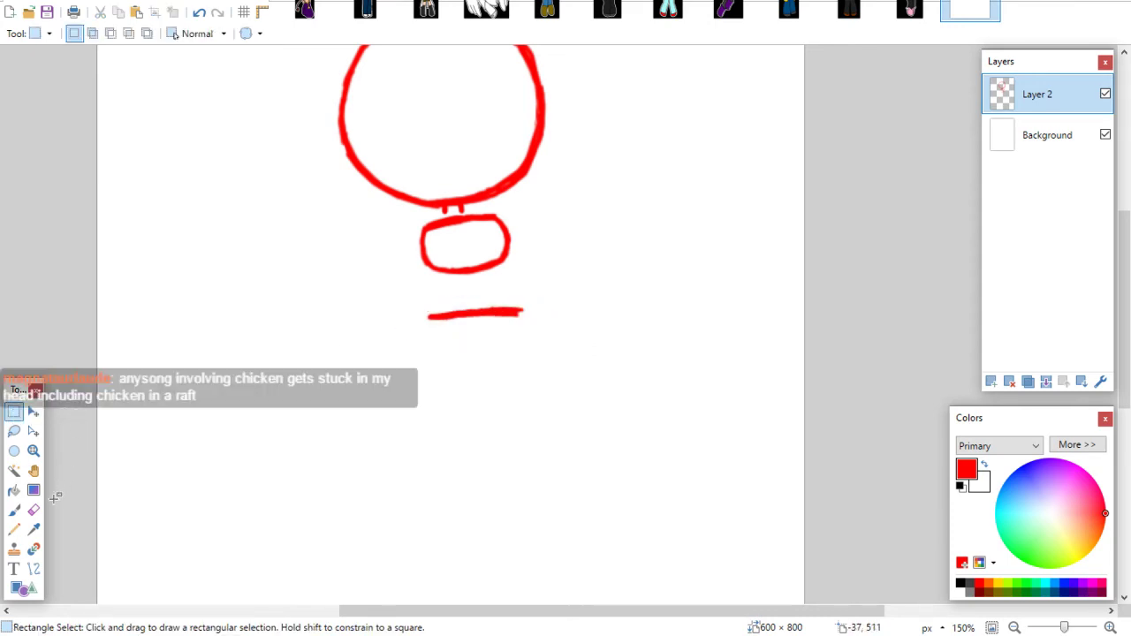
Paint two flared sides and a V-shaped bottom under the waist line to close the pelvis, erasing the excess on its left side
click(14, 511)
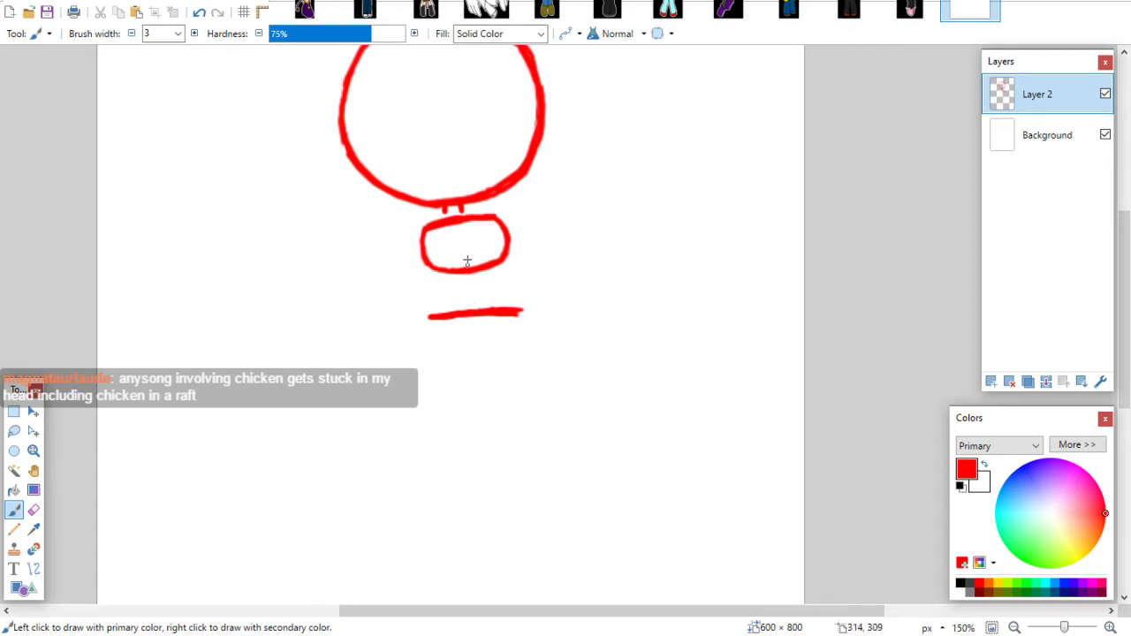
mouse_move(428, 325)
mouse_down()
mouse_move(417, 362)
mouse_move(438, 354)
mouse_up()
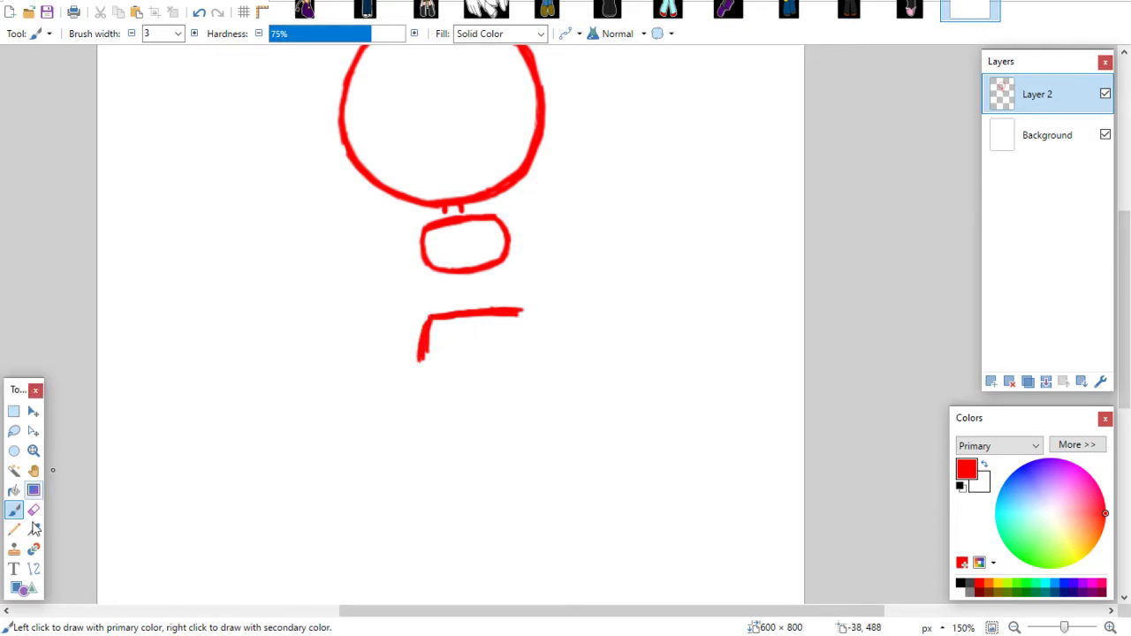
key(e)
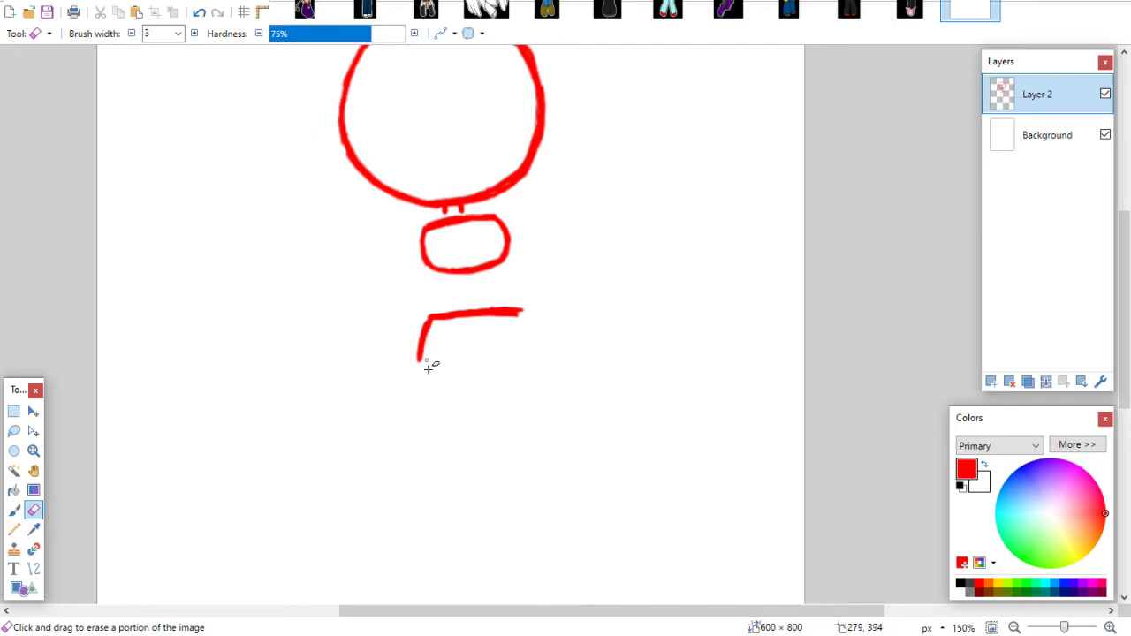
key(b)
drag(522, 320, 532, 355)
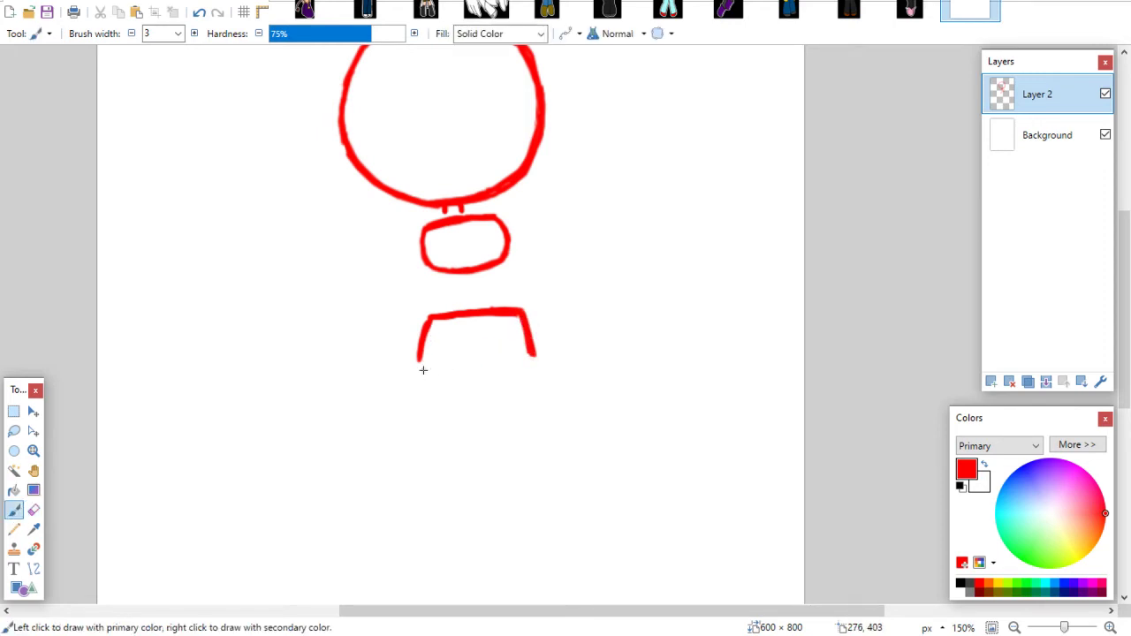
mouse_move(419, 363)
mouse_down()
mouse_move(485, 387)
mouse_move(428, 368)
mouse_move(482, 387)
mouse_move(528, 363)
mouse_move(504, 371)
mouse_up()
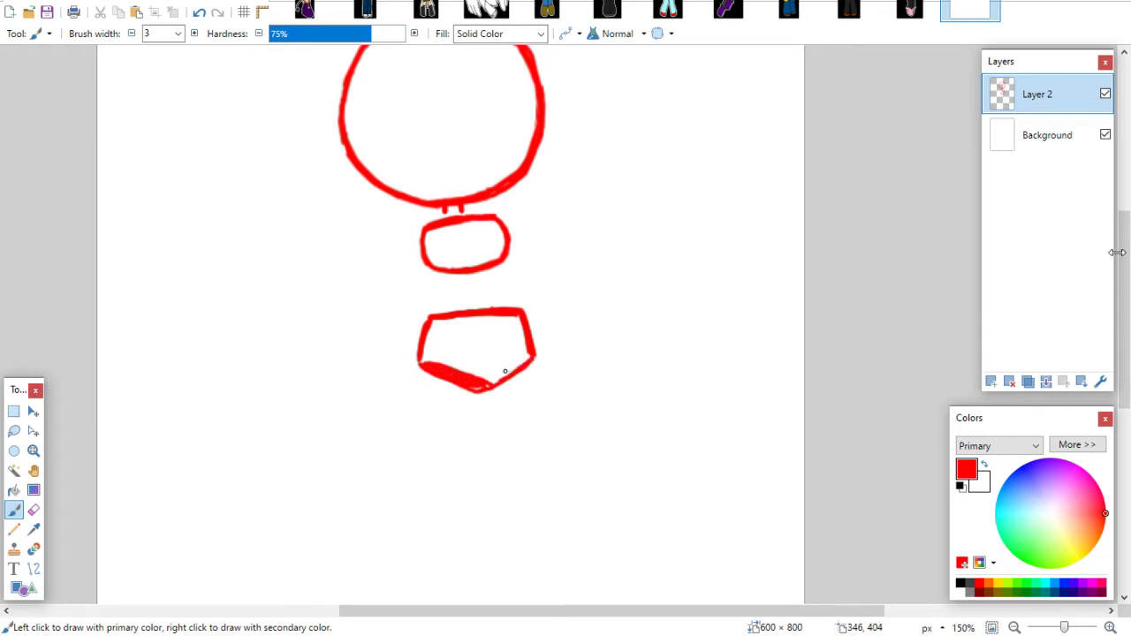
Paint rounded shoulders on both sides of the chest and connect them to the neck with sloping lines
scroll(1117, 252, up, 2)
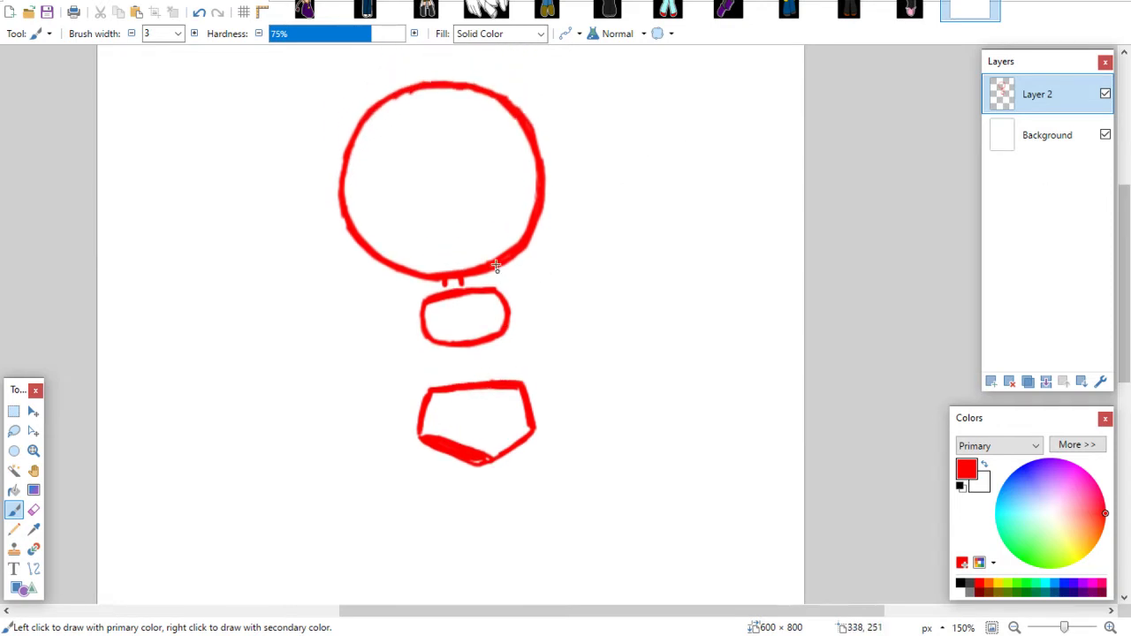
mouse_move(477, 288)
mouse_down()
mouse_move(501, 283)
mouse_move(510, 300)
mouse_up()
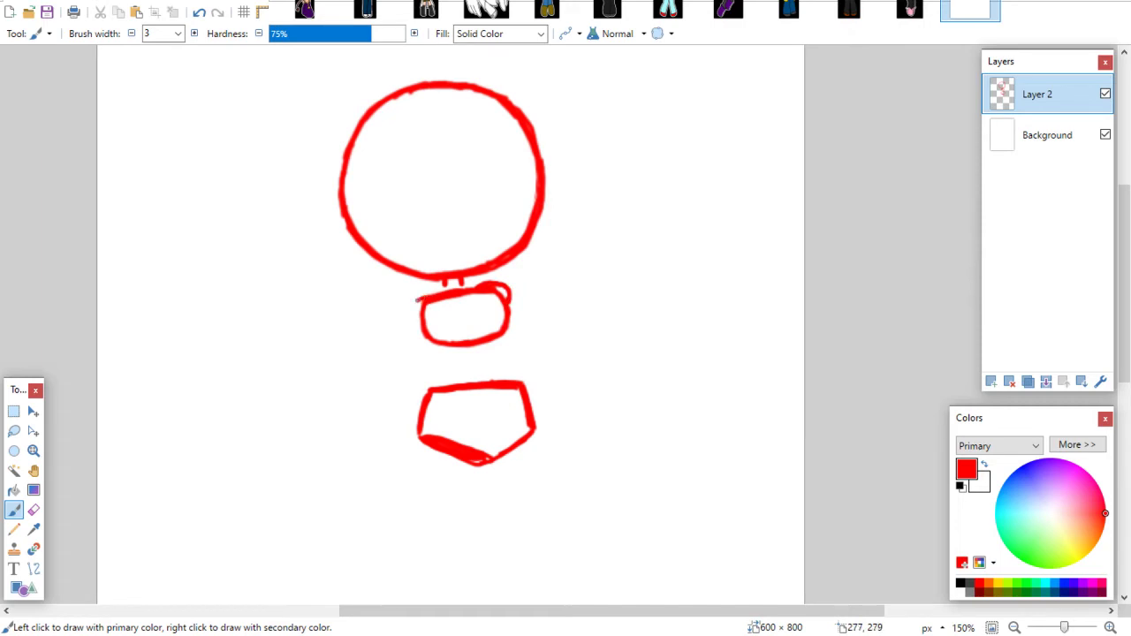
mouse_move(417, 300)
mouse_down()
mouse_move(406, 311)
mouse_move(409, 327)
mouse_move(422, 327)
mouse_up()
mouse_move(510, 284)
mouse_down()
mouse_move(515, 309)
mouse_move(508, 283)
mouse_up()
drag(474, 287, 446, 294)
Paint a bent arm from the chest's right shoulder: slanted upper arm, small elbow circle, and upright forearm with a rounded end beside the head
drag(490, 287, 546, 263)
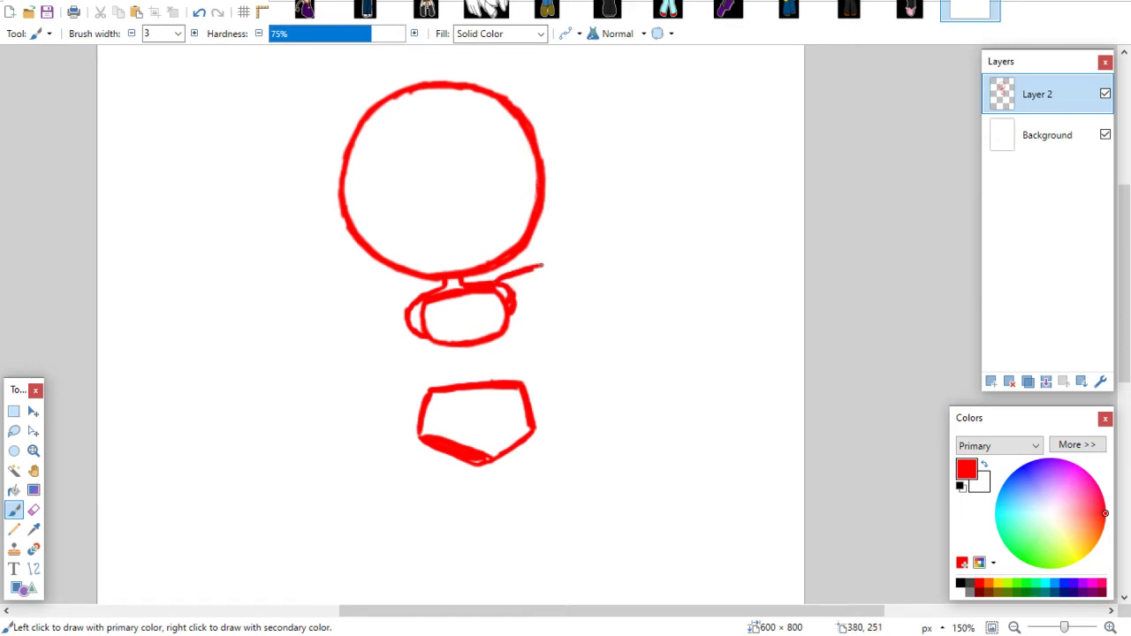
mouse_move(511, 313)
mouse_down()
mouse_move(556, 277)
mouse_move(559, 255)
mouse_move(554, 279)
mouse_move(564, 267)
mouse_up()
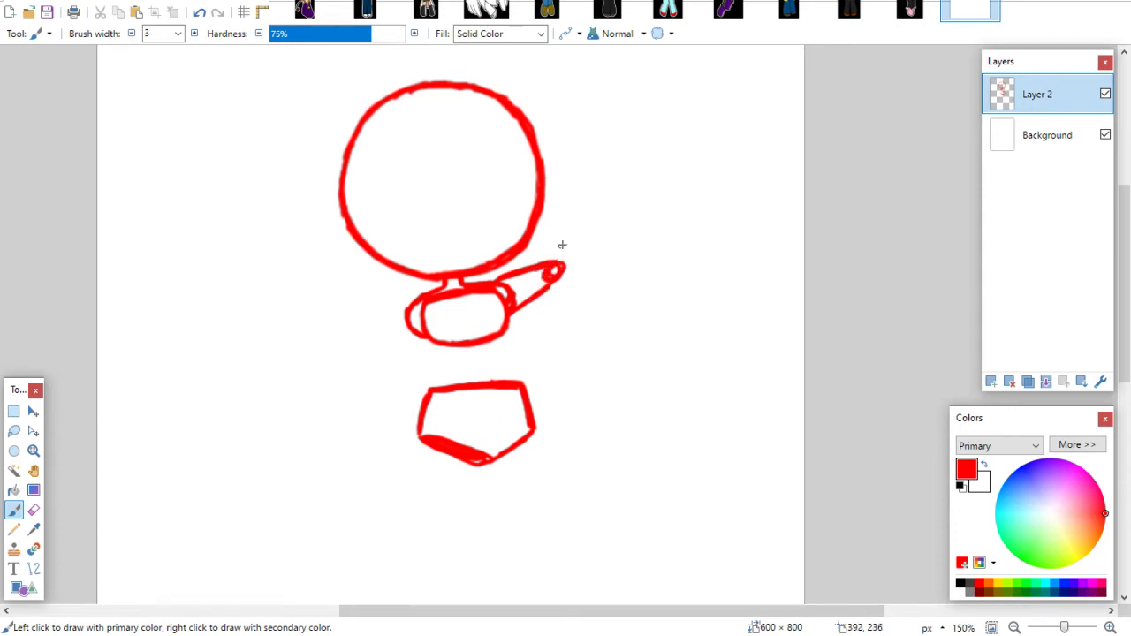
mouse_move(514, 310)
mouse_down()
mouse_move(554, 284)
mouse_move(564, 257)
mouse_move(537, 232)
mouse_move(545, 241)
mouse_up()
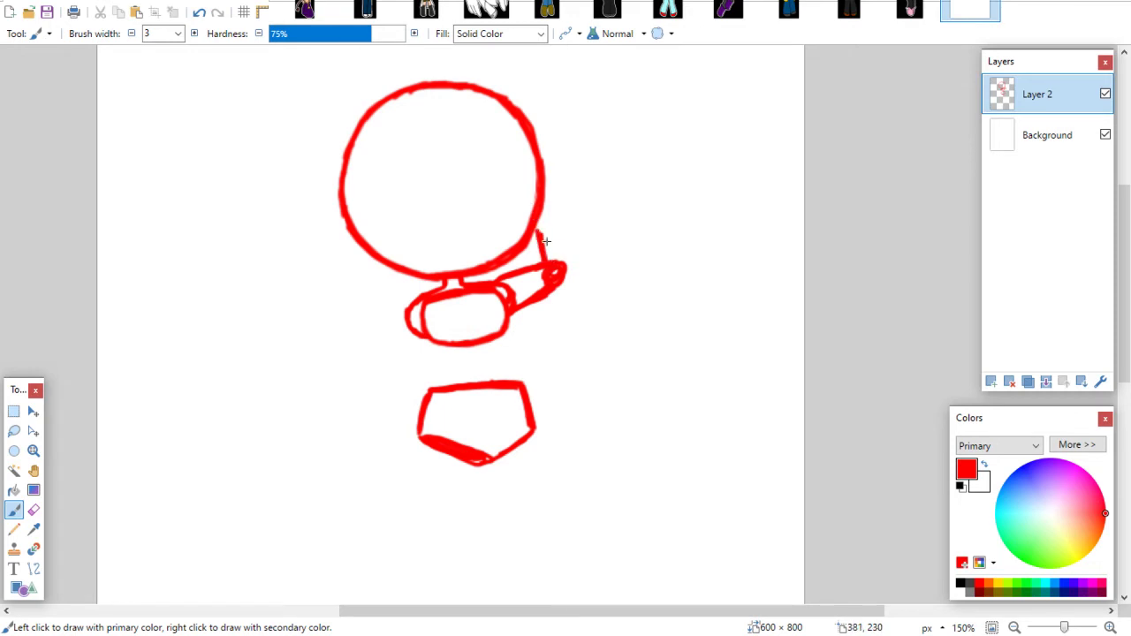
drag(554, 223, 566, 279)
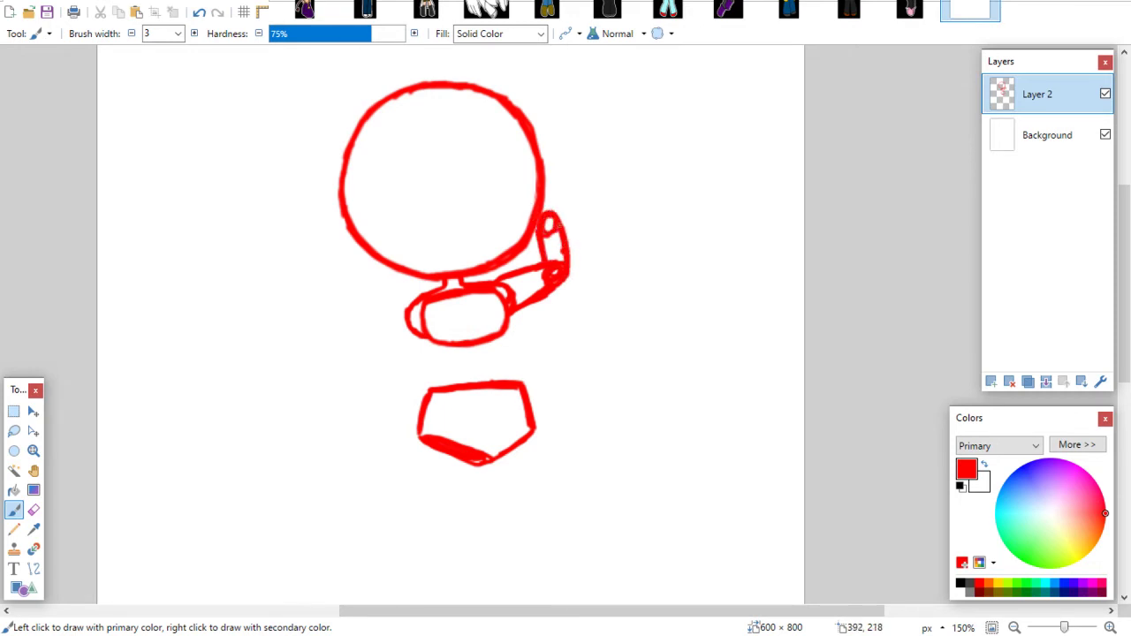
drag(559, 209, 565, 231)
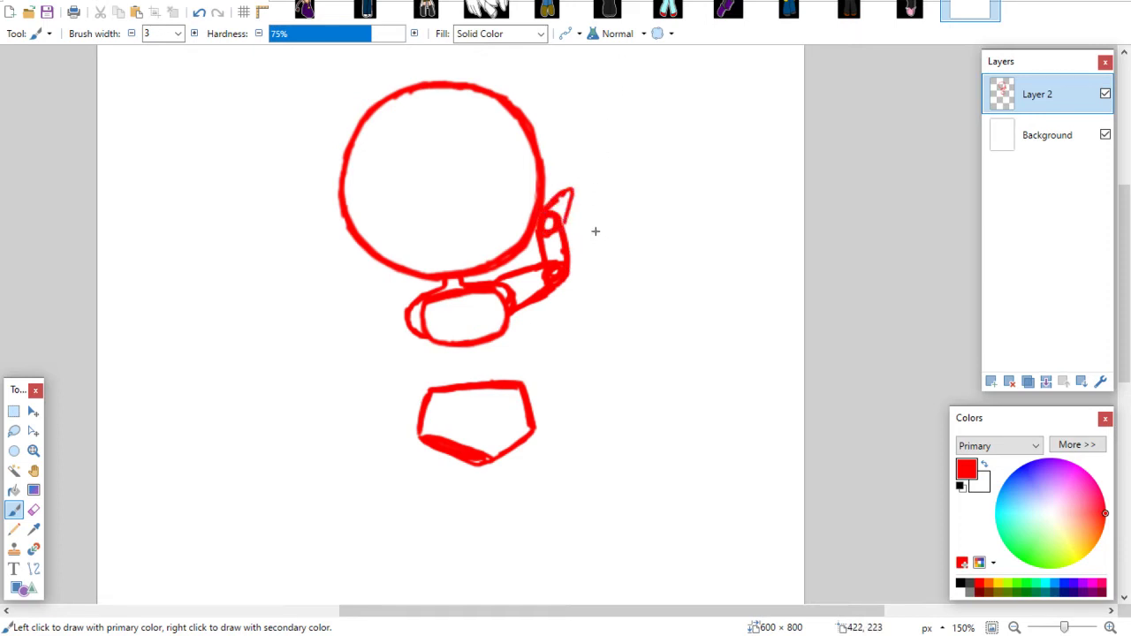
key(ctrl+z)
key(ctrl+z)
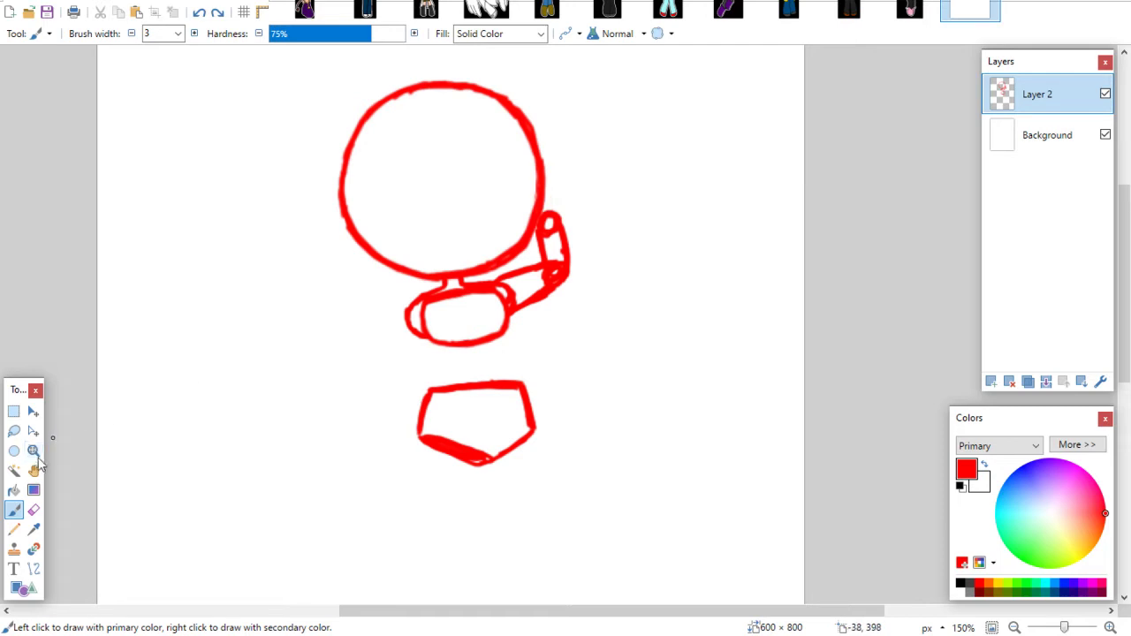
Widen the raised forearm's outline around its upper end and erase the inside of that end to form an open oval palm
click(33, 450)
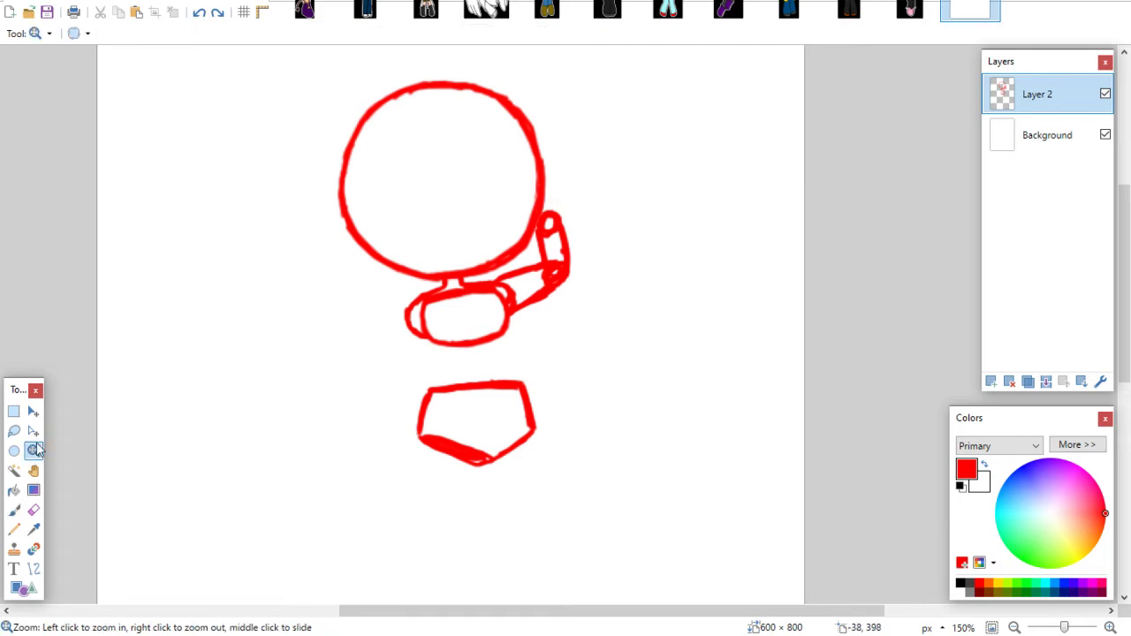
click(583, 202)
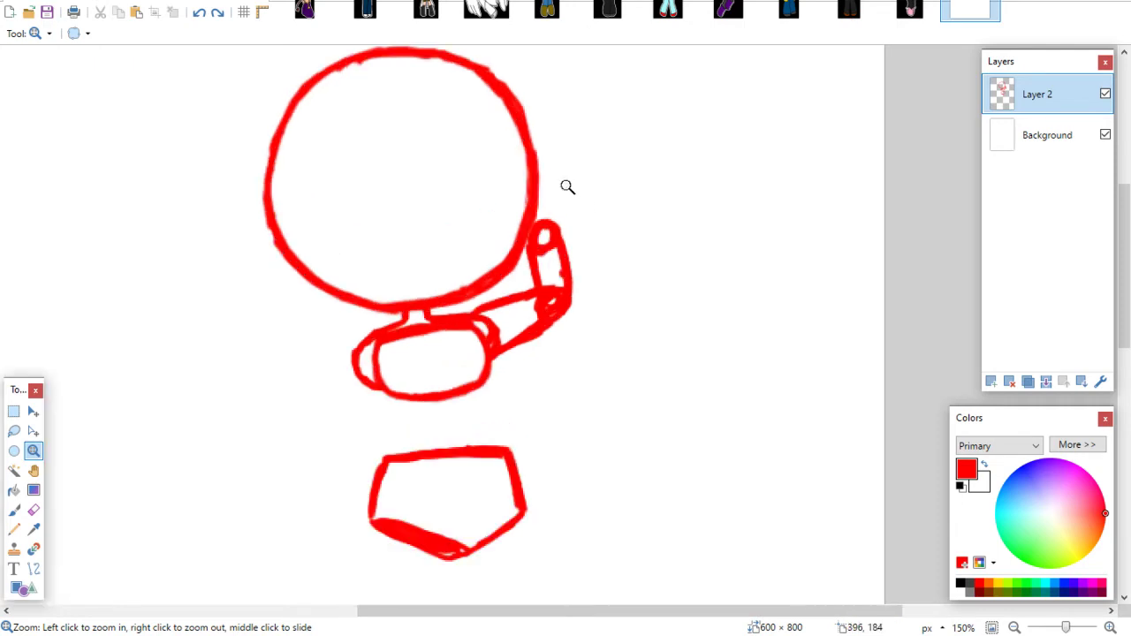
click(570, 185)
click(583, 177)
key(b)
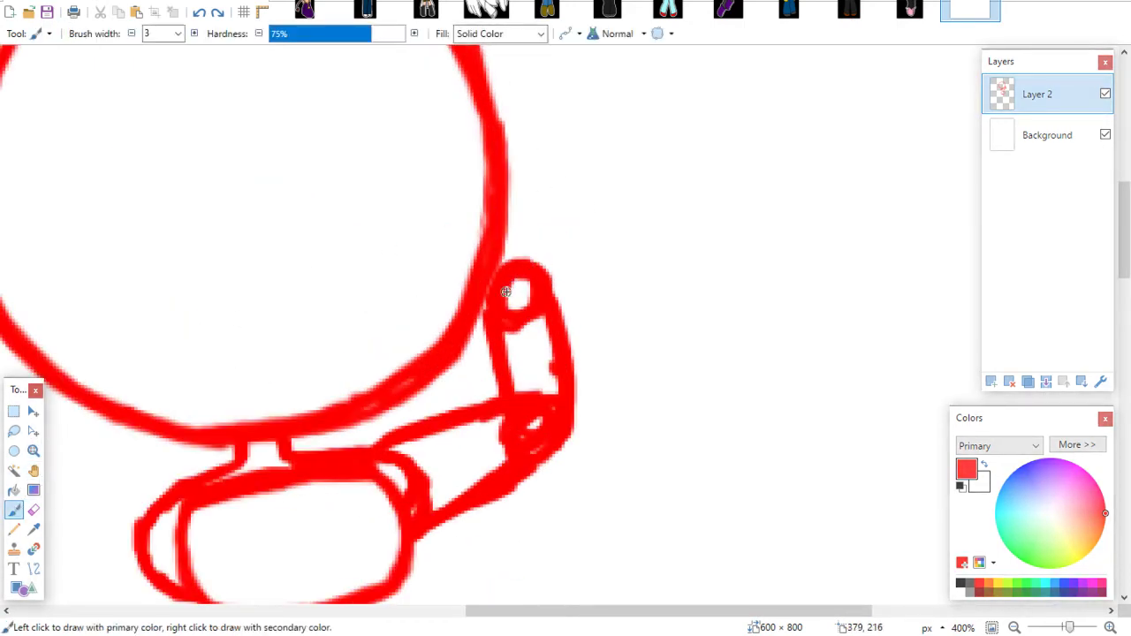
mouse_move(503, 323)
mouse_down()
mouse_move(484, 275)
mouse_move(553, 284)
mouse_move(558, 265)
mouse_move(565, 278)
mouse_move(542, 321)
mouse_move(481, 310)
mouse_move(508, 354)
mouse_move(476, 302)
mouse_move(502, 397)
mouse_up()
drag(564, 279, 567, 387)
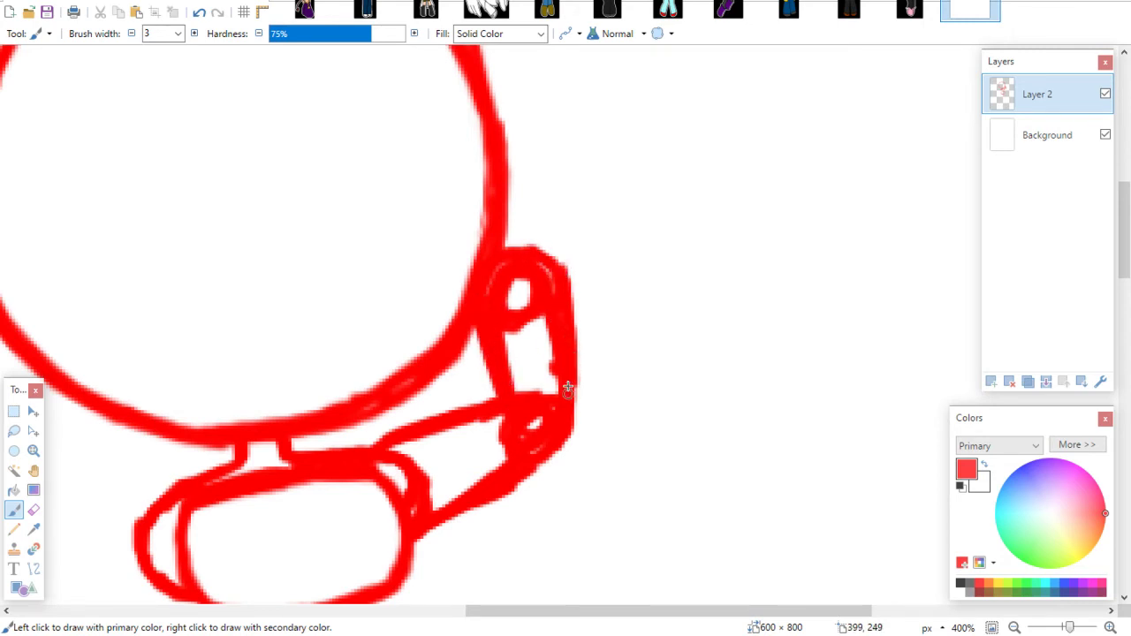
click(33, 510)
mouse_move(509, 288)
mouse_down()
mouse_move(521, 282)
mouse_move(492, 293)
mouse_move(542, 280)
mouse_up()
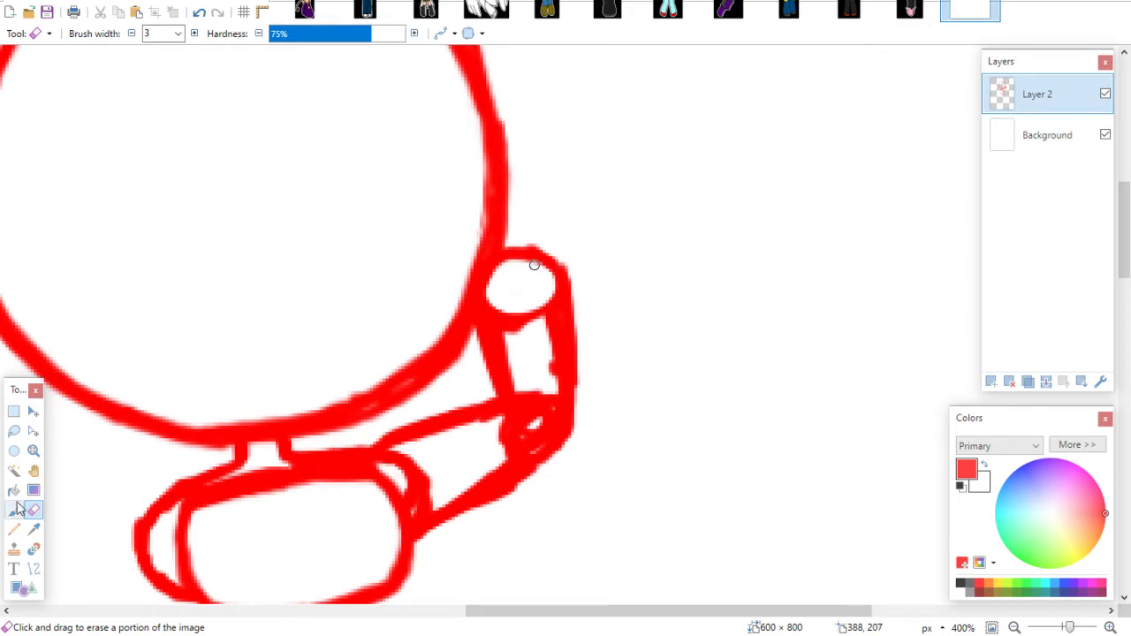
Paint two raised pointed fingers in a V above the palm and small rounded curled fingers across it
key(b)
mouse_move(477, 274)
mouse_down()
mouse_move(505, 198)
mouse_move(523, 238)
mouse_move(527, 212)
mouse_move(562, 204)
mouse_up()
mouse_move(530, 246)
mouse_down()
mouse_move(580, 198)
mouse_move(566, 258)
mouse_up()
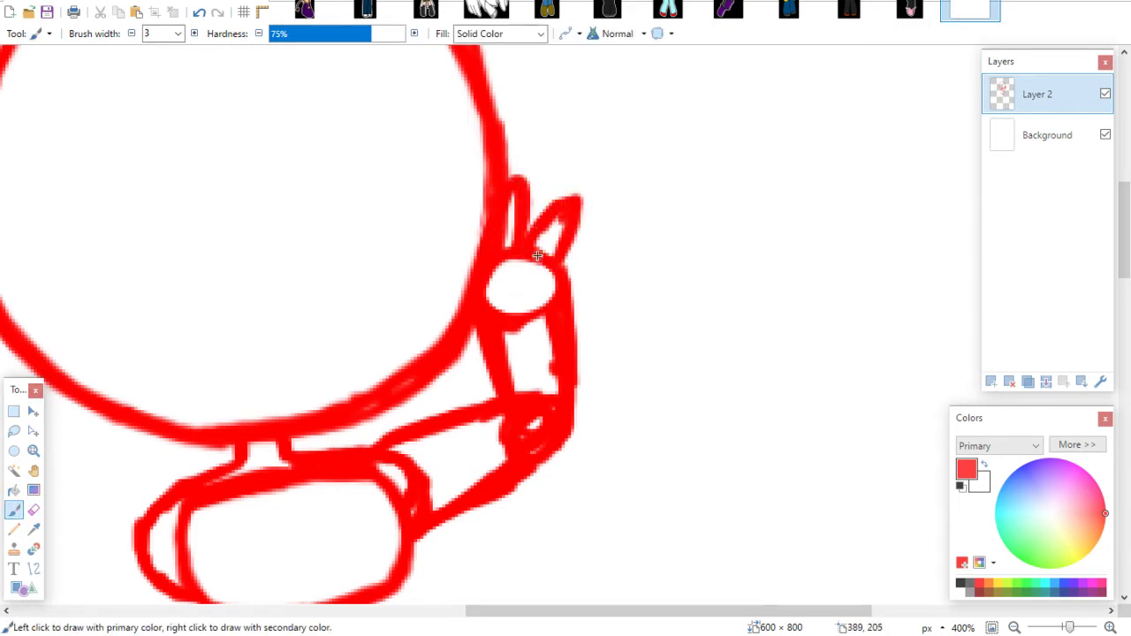
mouse_move(499, 279)
mouse_down()
mouse_move(493, 305)
mouse_move(538, 296)
mouse_move(535, 275)
mouse_move(539, 298)
mouse_move(577, 273)
mouse_move(581, 285)
mouse_move(568, 308)
mouse_up()
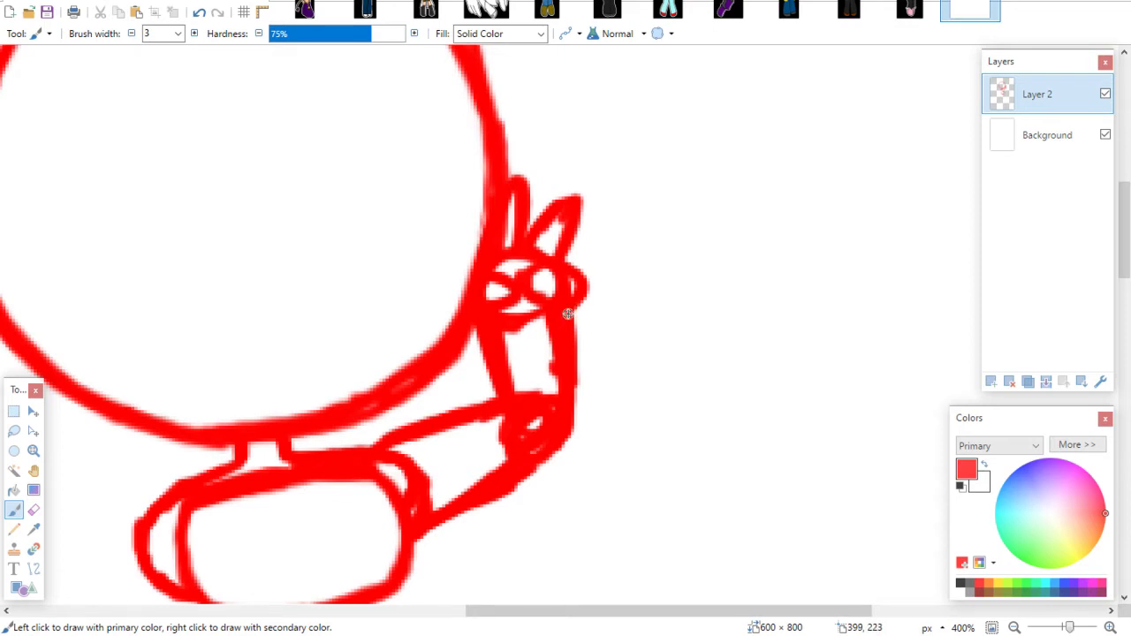
Erase the overlapping lines in the raised hand and wrist, and slim the forearm by repainting its inner edges and erasing its outer ones
click(34, 510)
mouse_move(512, 321)
mouse_down()
mouse_move(505, 346)
mouse_move(504, 333)
mouse_move(515, 373)
mouse_move(520, 321)
mouse_move(522, 338)
mouse_move(540, 323)
mouse_move(550, 369)
mouse_up()
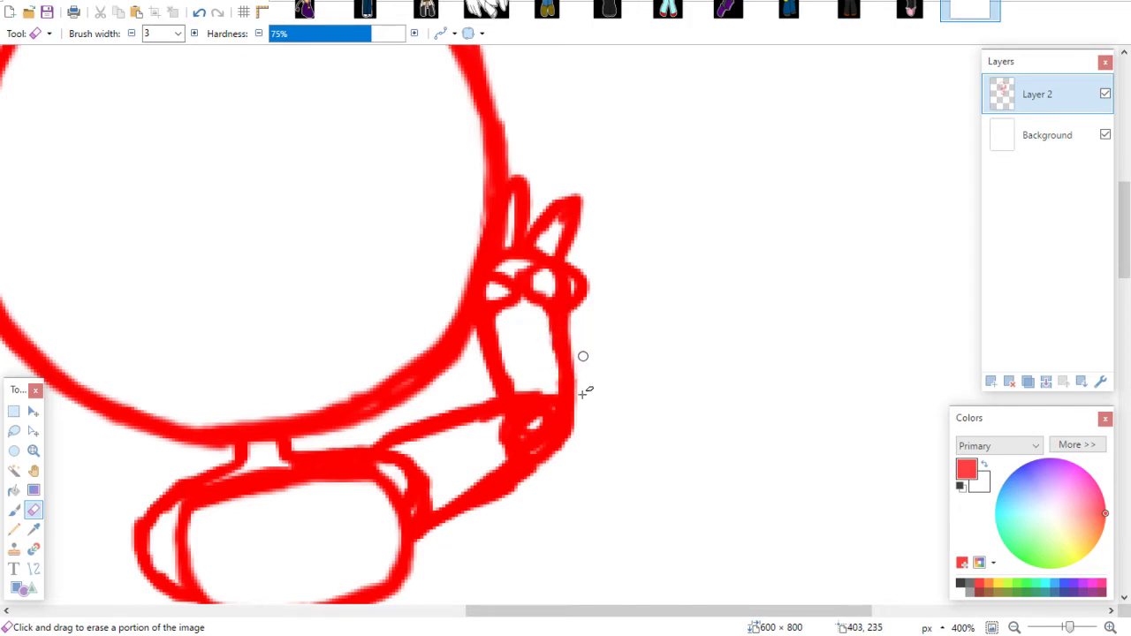
mouse_move(561, 284)
mouse_down()
mouse_move(538, 223)
mouse_move(505, 250)
mouse_move(507, 263)
mouse_move(540, 168)
mouse_move(539, 256)
mouse_up()
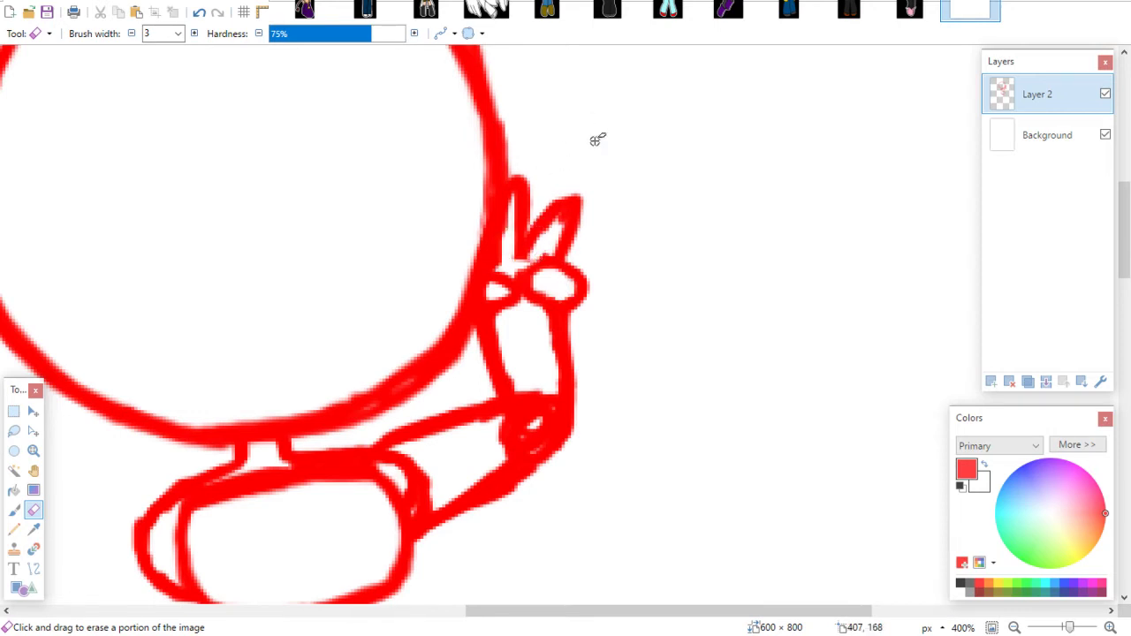
click(15, 510)
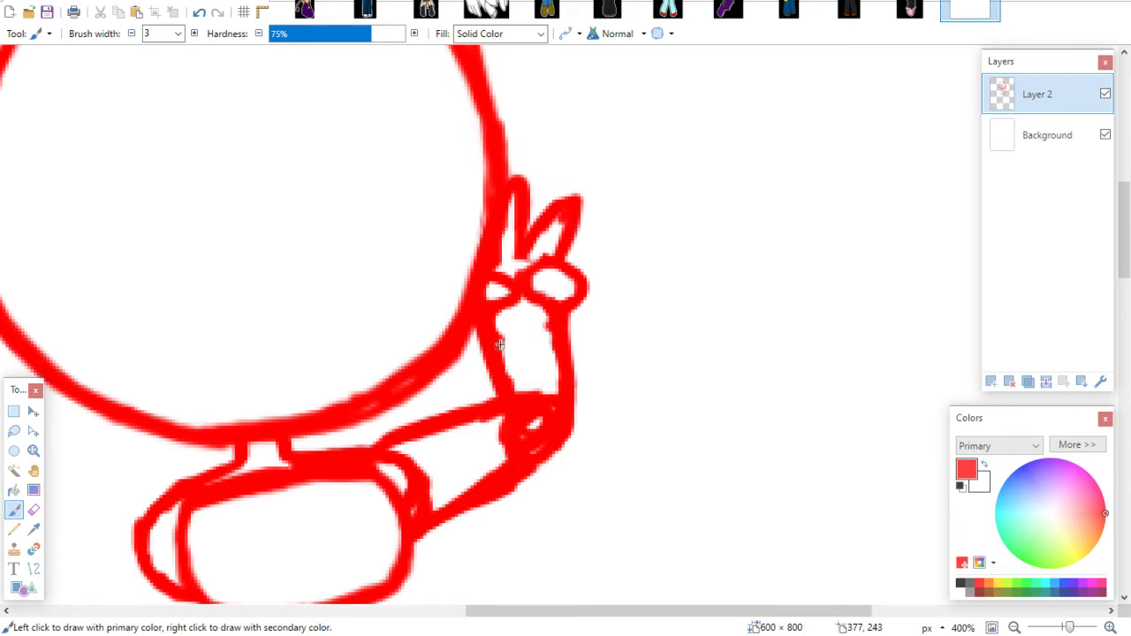
drag(550, 325, 561, 396)
click(34, 509)
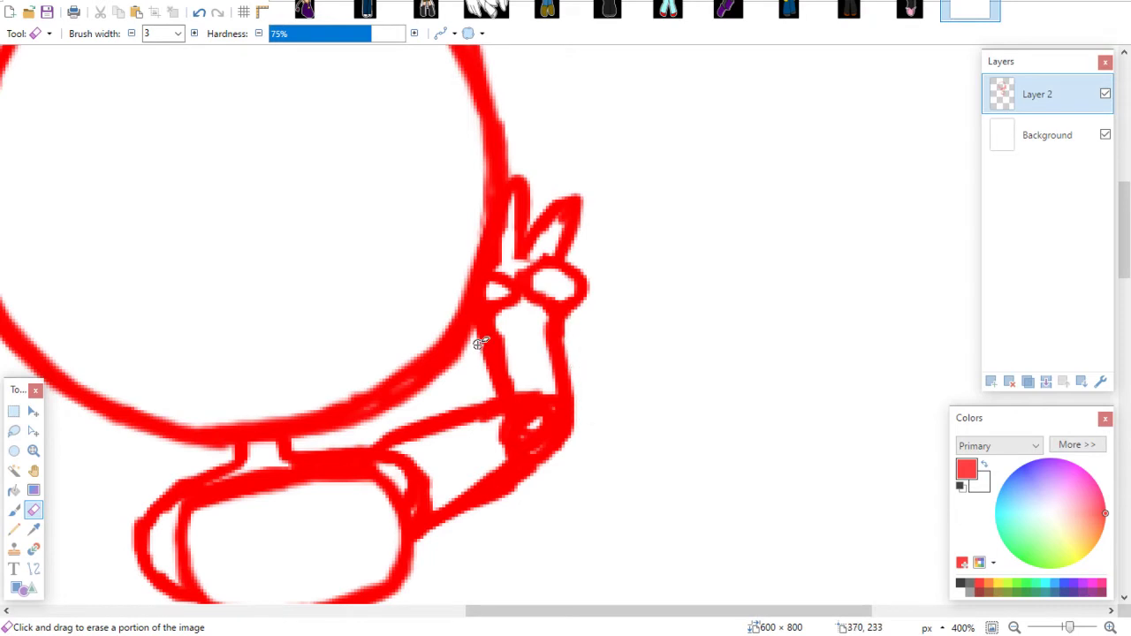
mouse_move(478, 344)
mouse_down()
mouse_move(489, 389)
mouse_move(498, 374)
mouse_up()
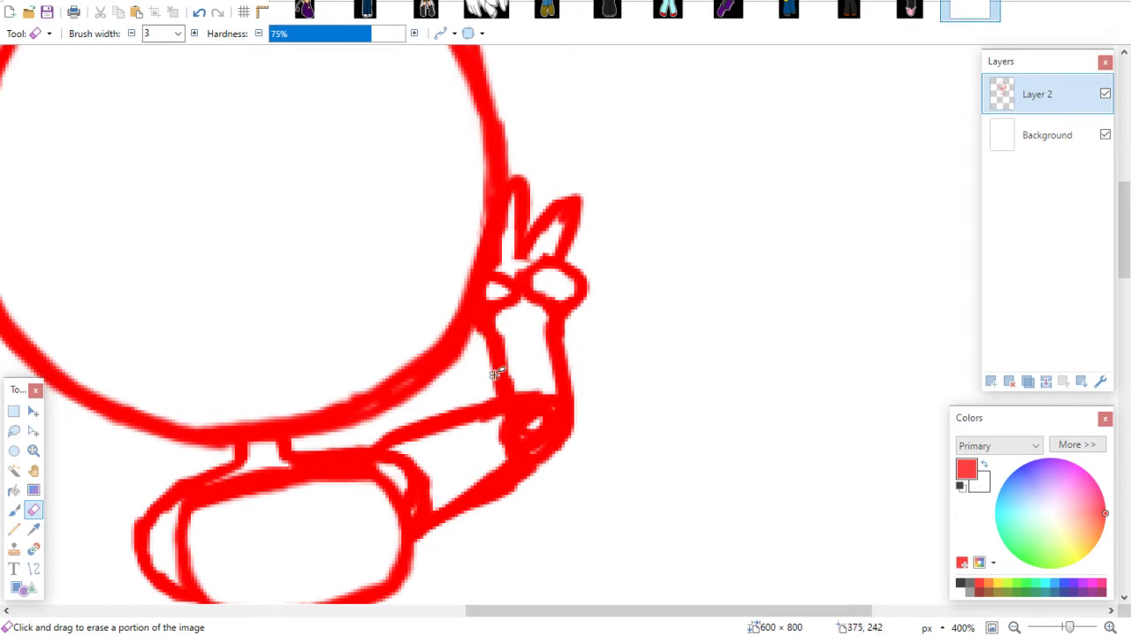
Repaint the raised forearm's inner edge down to the upper arm and erase the old edge, the elbow circle and the overlapping lines inside the arm
click(14, 510)
click(33, 510)
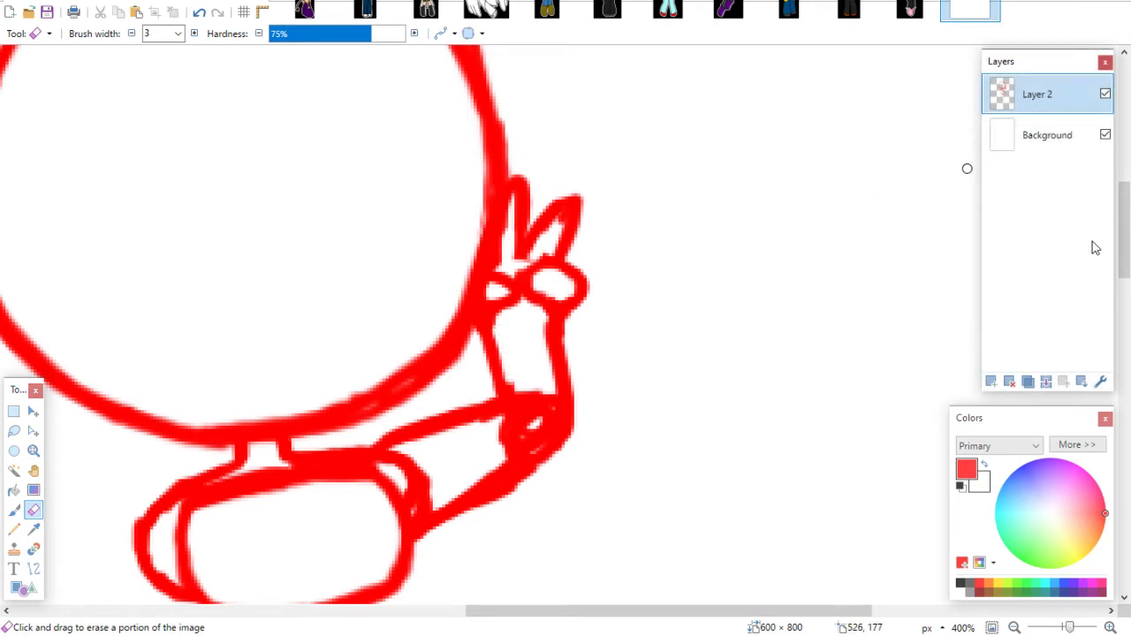
click(13, 510)
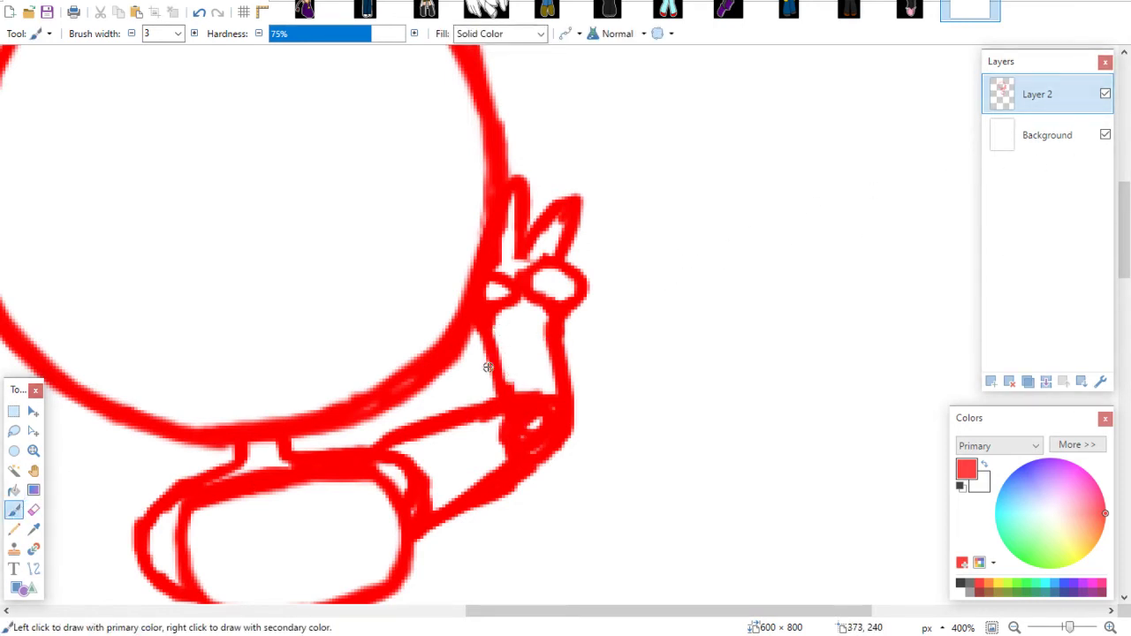
mouse_move(485, 337)
mouse_down()
mouse_move(466, 414)
mouse_move(440, 419)
mouse_move(484, 395)
mouse_up()
click(32, 510)
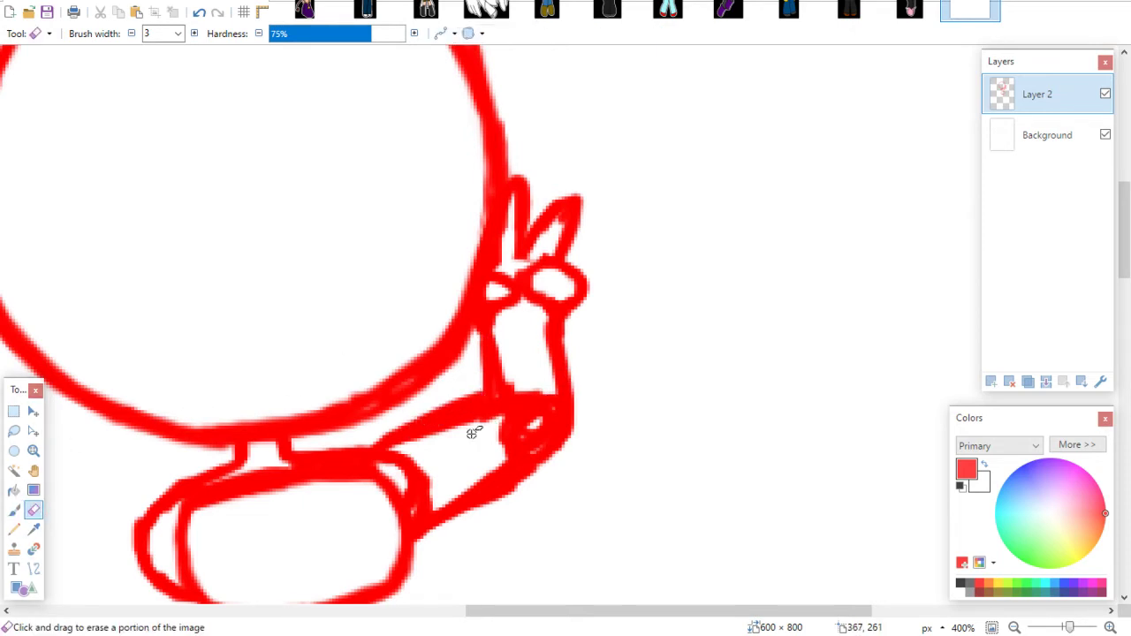
mouse_move(415, 442)
mouse_down()
mouse_move(454, 420)
mouse_move(409, 446)
mouse_move(500, 412)
mouse_up()
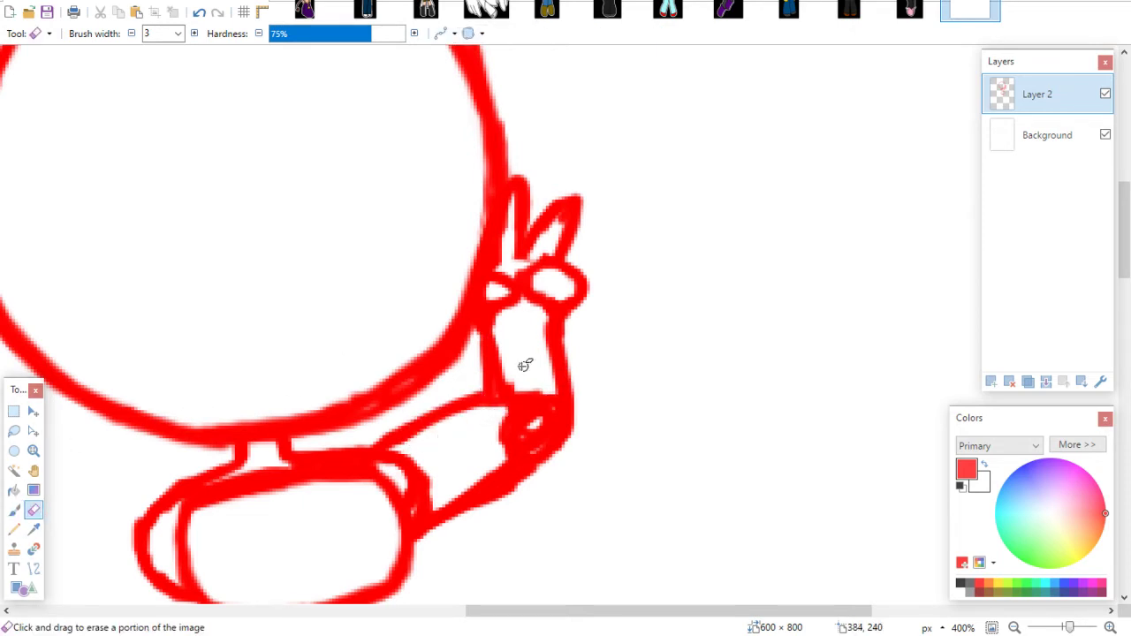
mouse_move(500, 335)
mouse_down()
mouse_move(512, 411)
mouse_move(521, 400)
mouse_move(501, 446)
mouse_move(517, 443)
mouse_move(545, 387)
mouse_move(548, 413)
mouse_move(507, 445)
mouse_up()
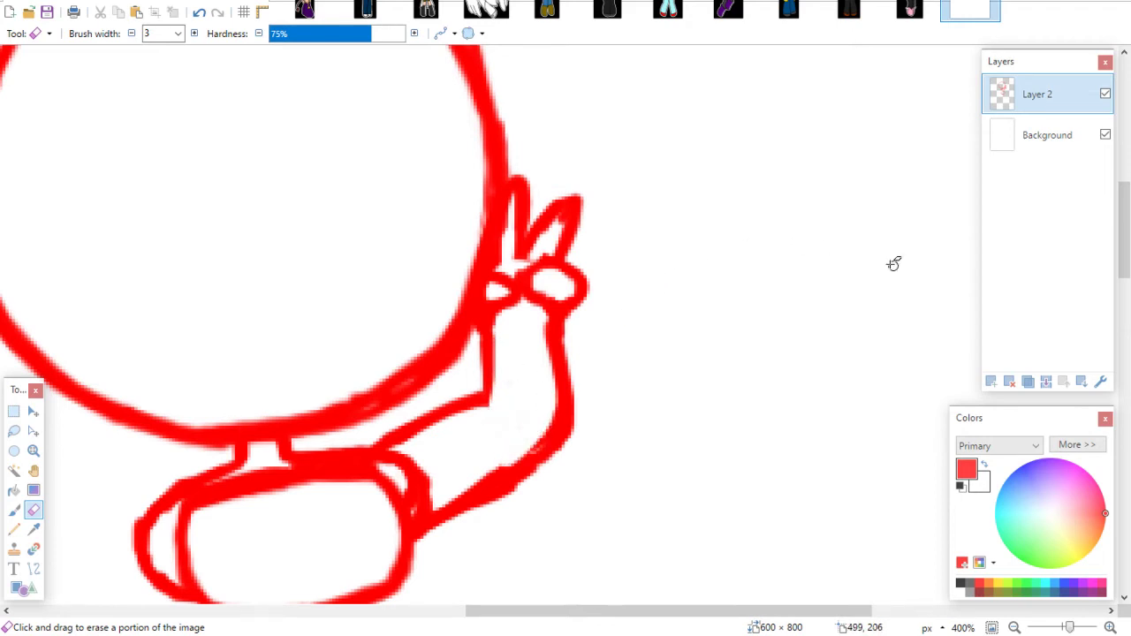
scroll(931, 387, down, 2)
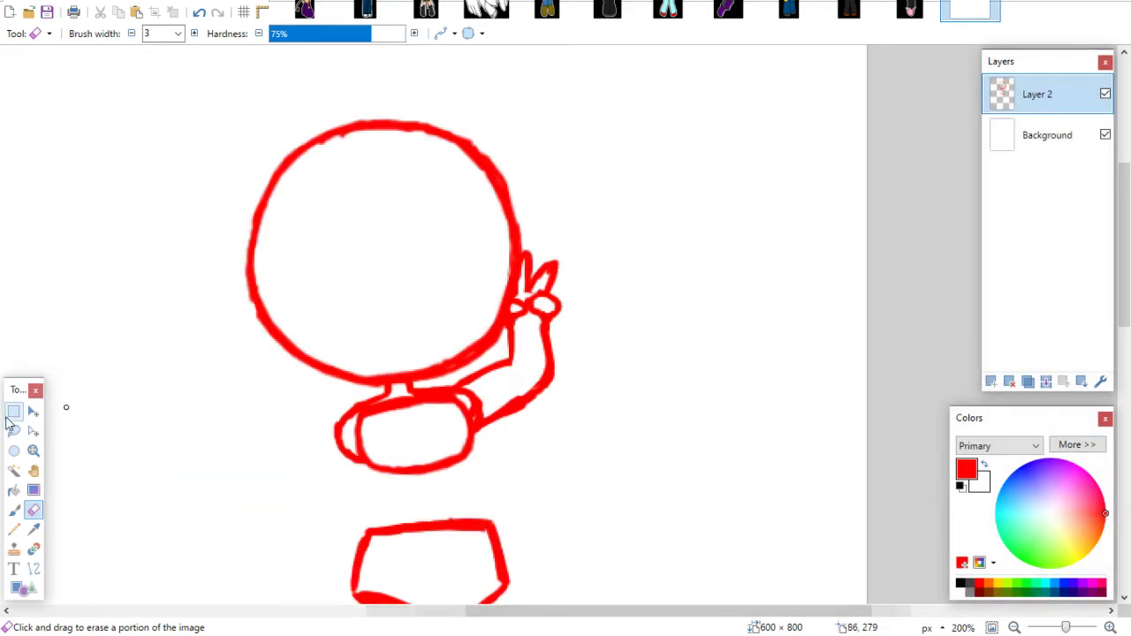
Undo the strokes of the raised hand, forearm, elbow and upper arm back to the bare shoulder
click(13, 411)
key(ctrl+z)
key(ctrl+y)
key(ctrl+y)
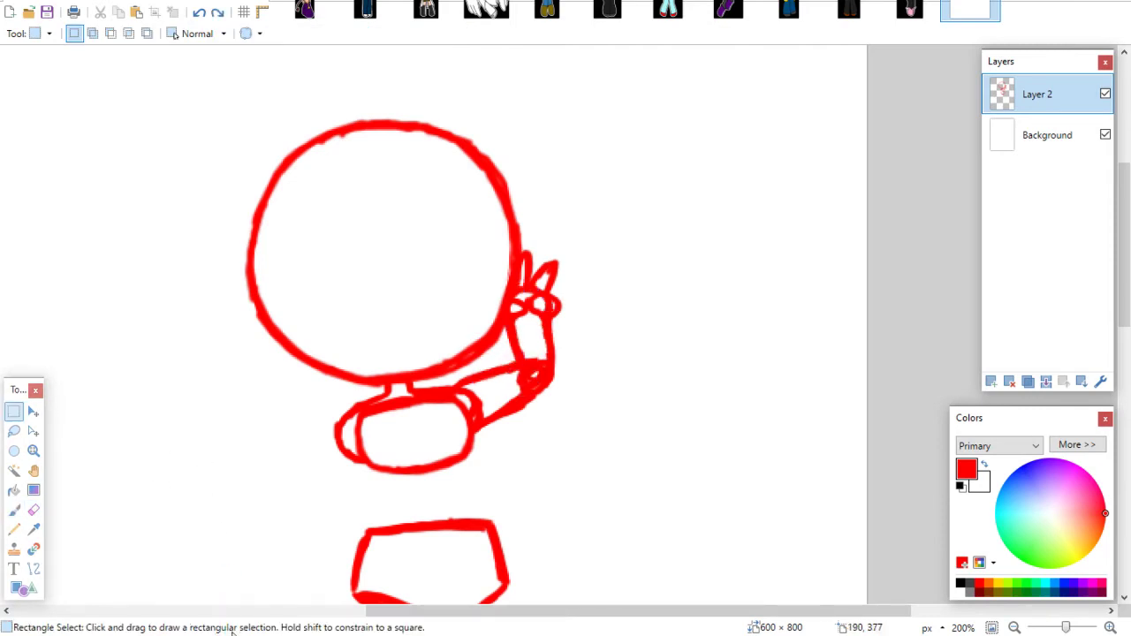
key(ctrl+z)
key(ctrl+z)
key(ctrl+z)
key(ctrl+z)
key(ctrl+z)
key(ctrl+z)
key(ctrl+z)
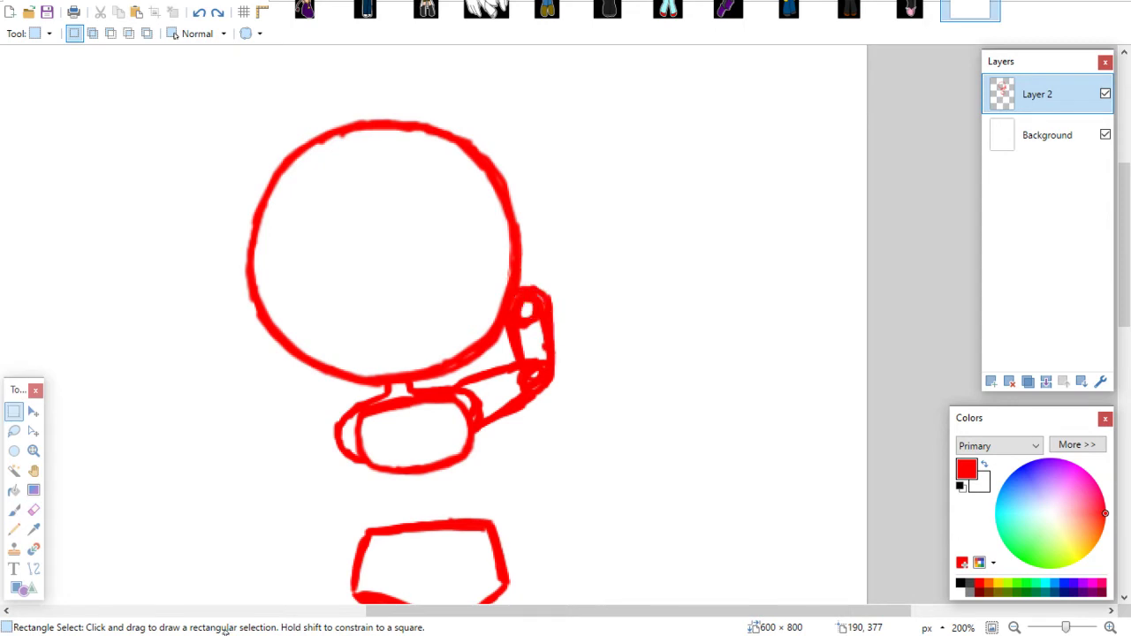
key(ctrl+z)
key(ctrl+z)
key(ctrl+z)
key(ctrl+z)
key(ctrl+z)
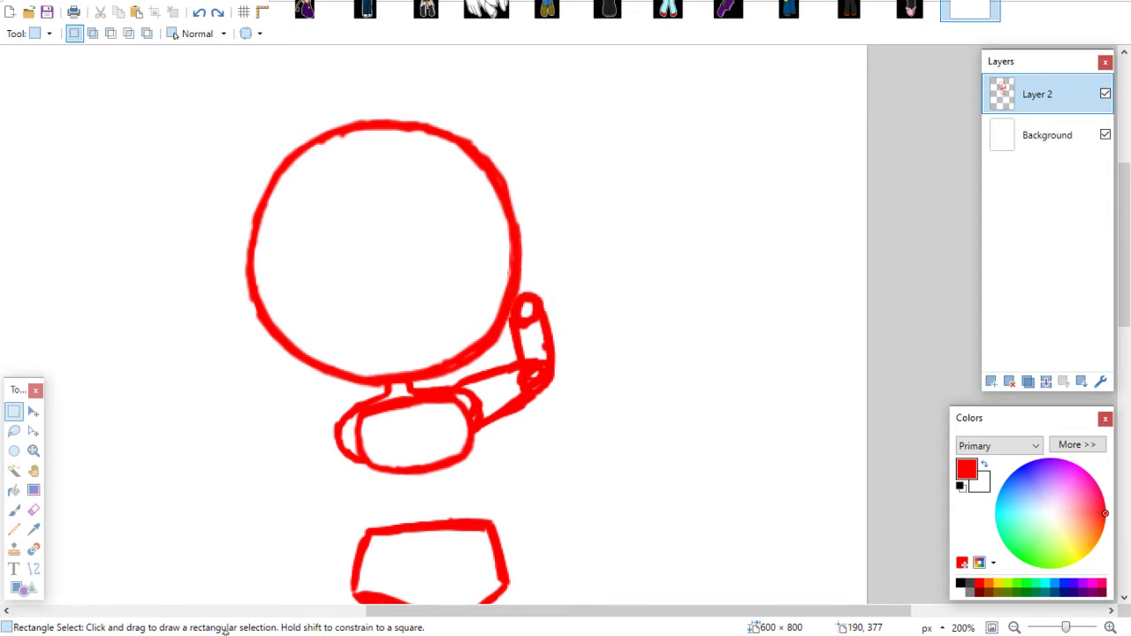
key(ctrl+z)
key(ctrl+z)
key(ctrl+z)
key(ctrl+z)
key(ctrl+z)
key(ctrl+z)
key(ctrl+z)
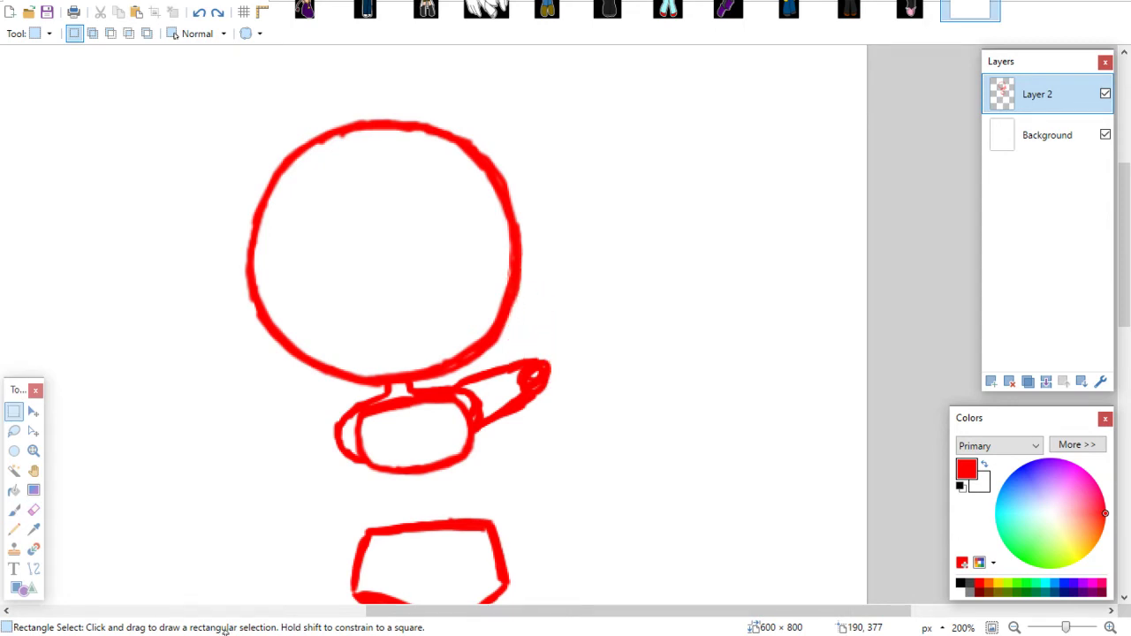
key(ctrl+z)
key(ctrl+z)
key(ctrl+z)
key(ctrl+z)
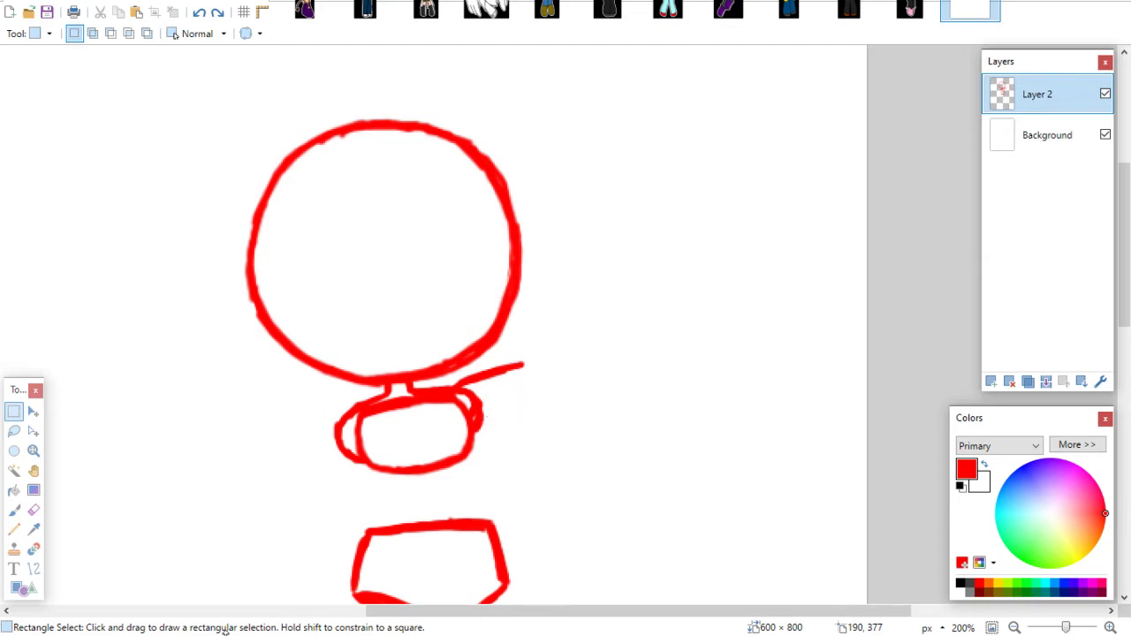
Paint a new slanted upper arm with upper and lower edges from the chest's right shoulder to below the head's right side
click(14, 510)
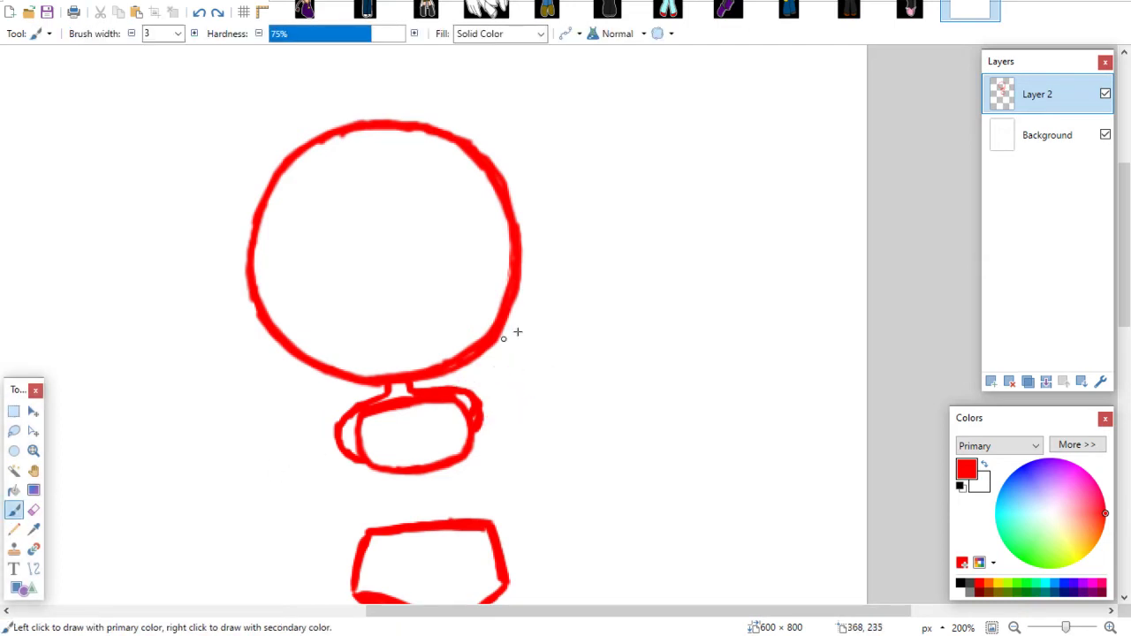
mouse_move(456, 390)
mouse_down()
mouse_move(528, 357)
mouse_move(514, 401)
mouse_move(484, 409)
mouse_move(548, 362)
mouse_up()
mouse_move(472, 432)
mouse_down()
mouse_move(553, 376)
mouse_move(502, 416)
mouse_up()
drag(473, 378, 550, 361)
mouse_move(513, 318)
mouse_down()
mouse_move(559, 381)
mouse_move(525, 294)
mouse_move(527, 364)
mouse_move(550, 401)
mouse_move(527, 299)
mouse_up()
key(ctrl+z)
key(ctrl+z)
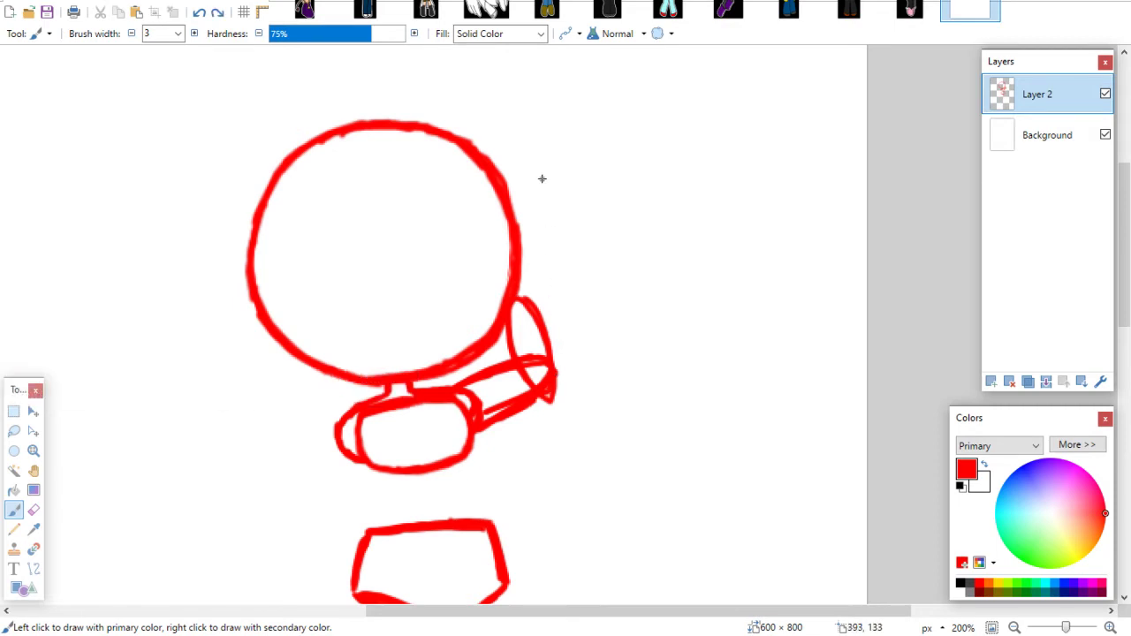
key(ctrl+z)
Paint a narrow upright oval forearm beside the head and a small circle for the elbow where it meets the upper arm
mouse_move(515, 291)
mouse_down()
mouse_move(548, 304)
mouse_move(543, 381)
mouse_up()
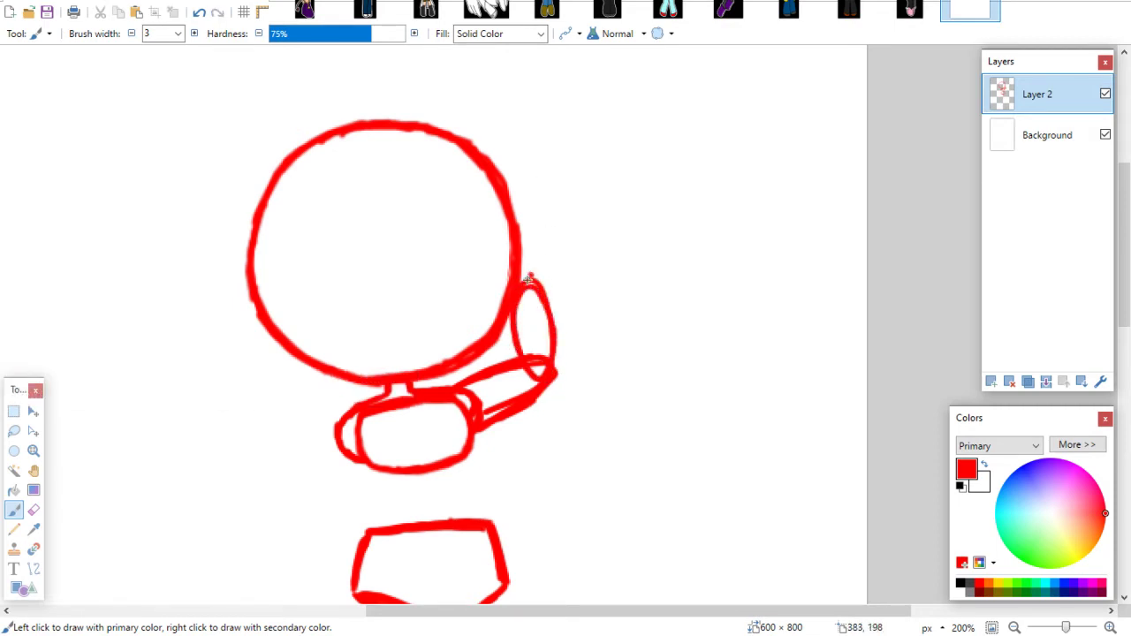
mouse_move(522, 288)
mouse_down()
mouse_move(534, 319)
mouse_move(546, 298)
mouse_move(511, 300)
mouse_move(541, 274)
mouse_move(556, 309)
mouse_up()
key(ctrl+z)
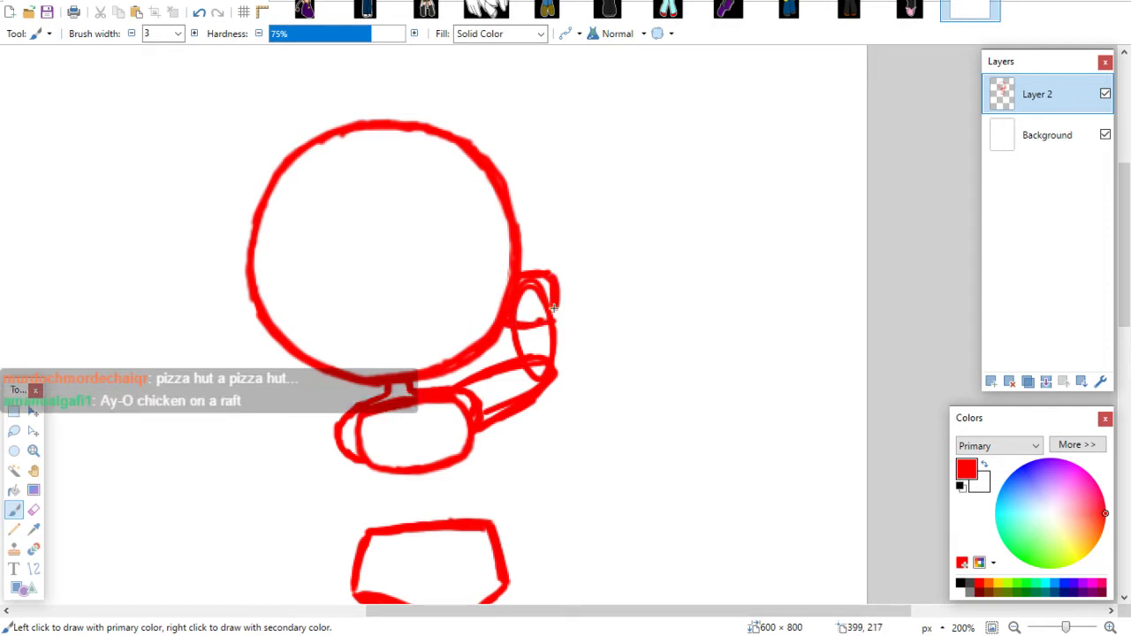
key(ctrl+z)
key(ctrl+z)
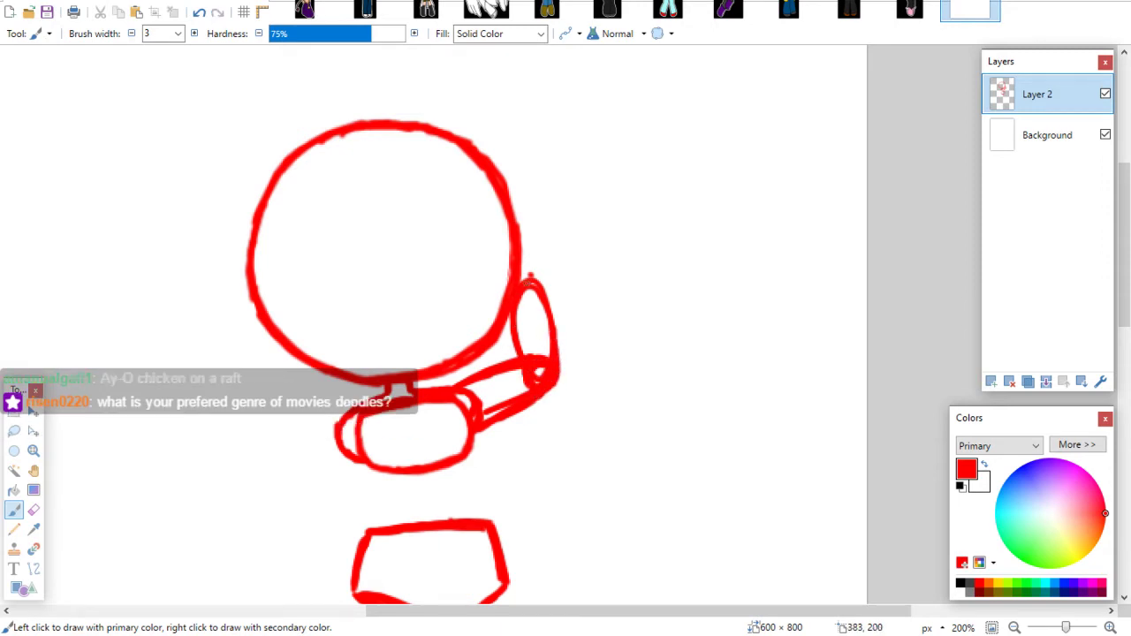
Lasso the forearm and elbow, move them onto a new layer, shift them about 7 px left and 3 px down, and deselect
click(14, 430)
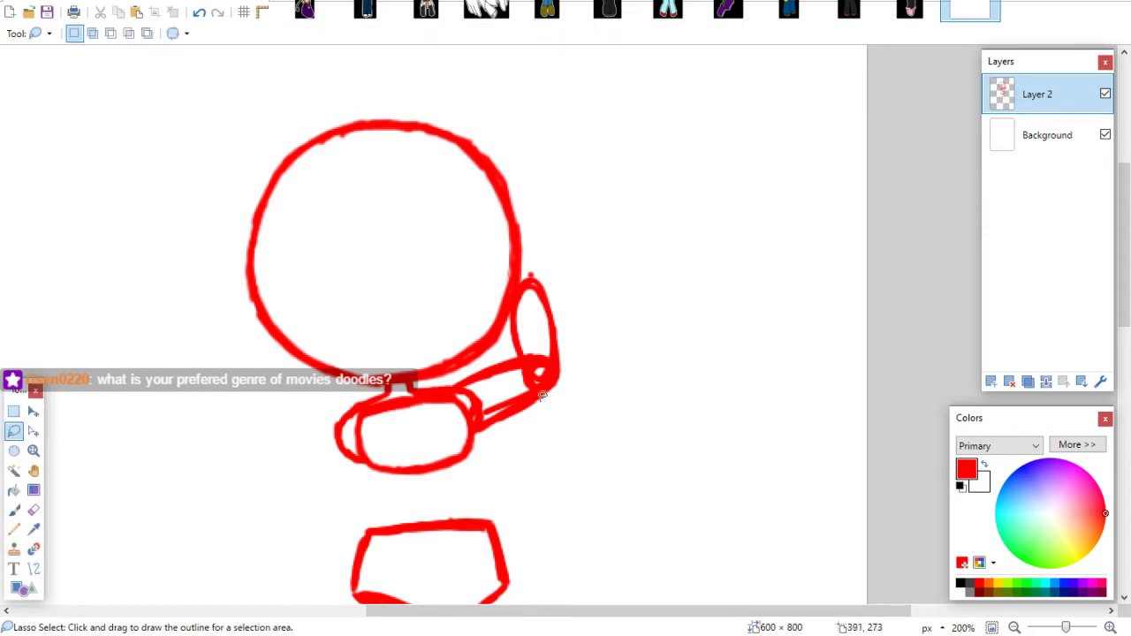
mouse_move(509, 345)
mouse_down()
mouse_move(519, 292)
mouse_move(548, 268)
mouse_move(568, 350)
mouse_move(543, 422)
mouse_move(506, 408)
mouse_move(508, 323)
mouse_up()
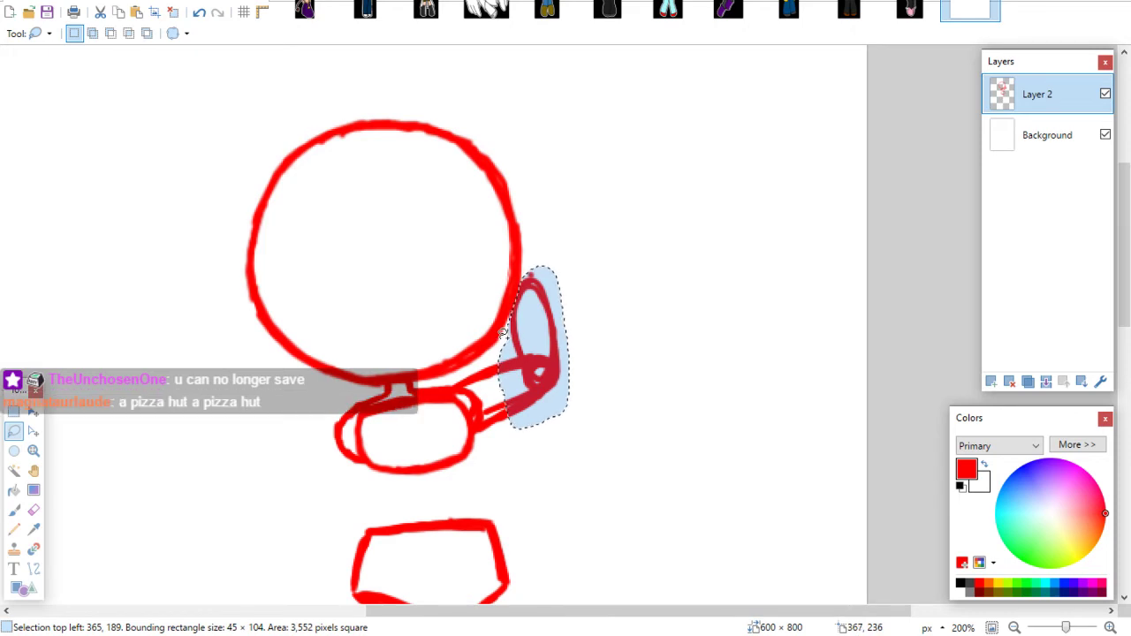
key(Delete)
click(991, 381)
key(ctrl+v)
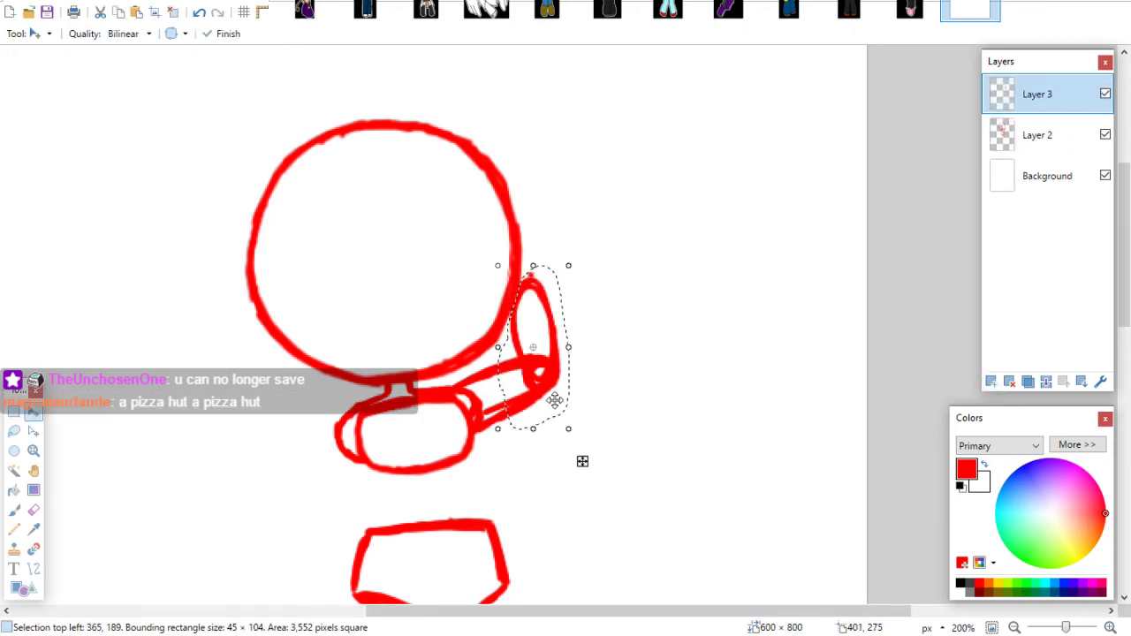
drag(534, 398, 534, 396)
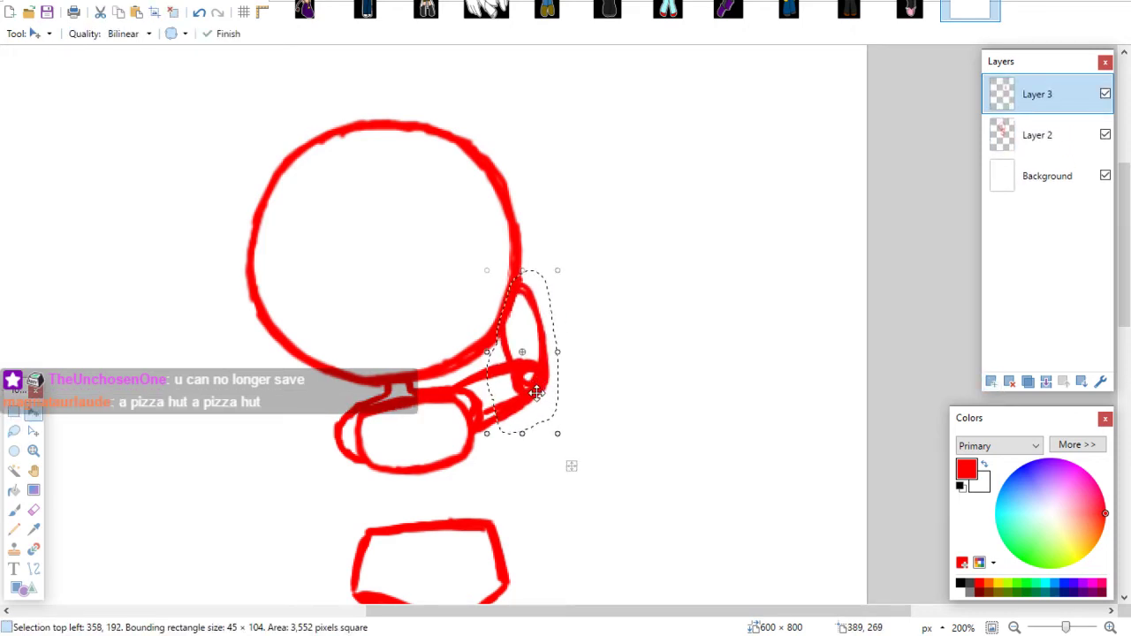
click(14, 412)
key(ctrl+d)
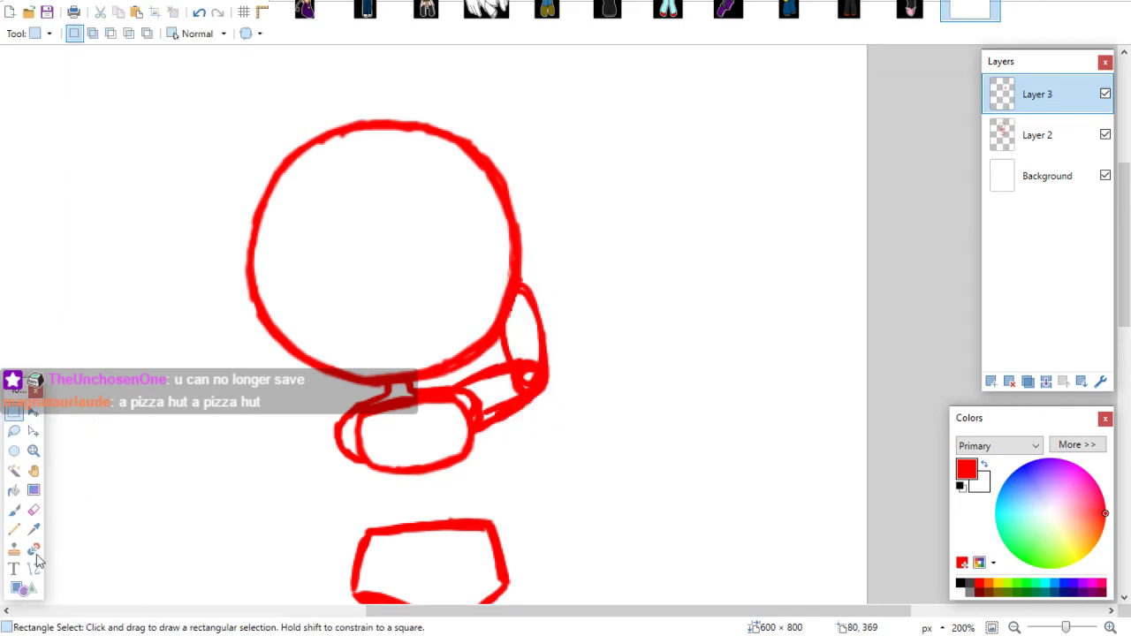
Paint a small rounded hand above the forearm beside the head, and two waist lines joining the chest to the pelvis
click(14, 510)
mouse_move(1122, 242)
mouse_down()
mouse_move(1122, 310)
mouse_move(1120, 267)
mouse_move(1119, 292)
mouse_move(1099, 271)
mouse_up()
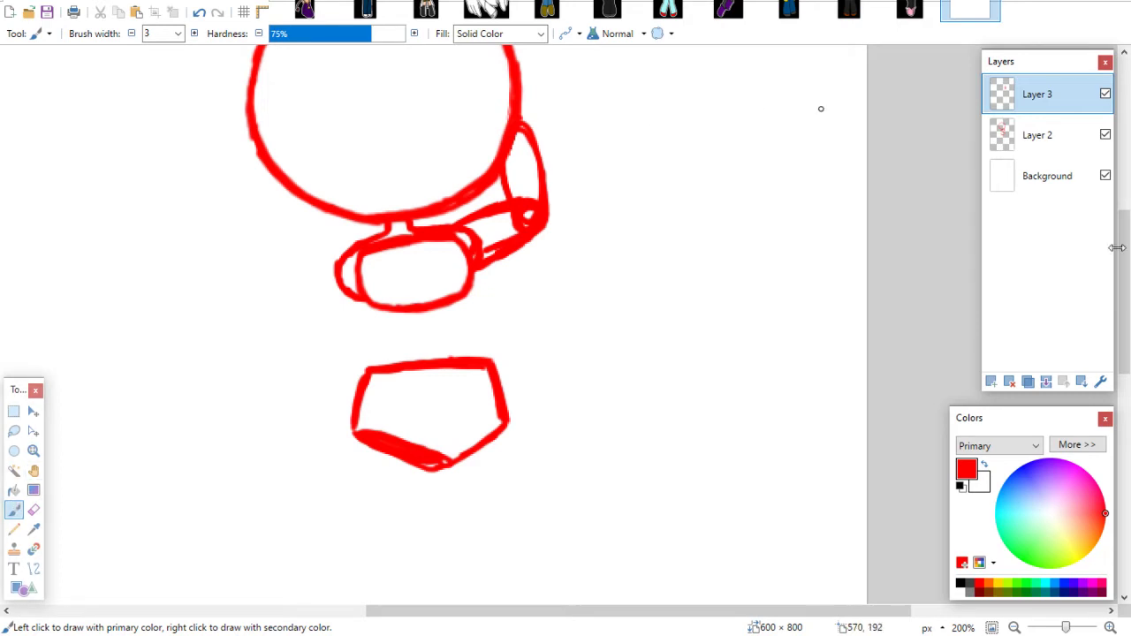
mouse_move(1124, 268)
mouse_down()
mouse_move(1124, 249)
mouse_move(1124, 265)
mouse_up()
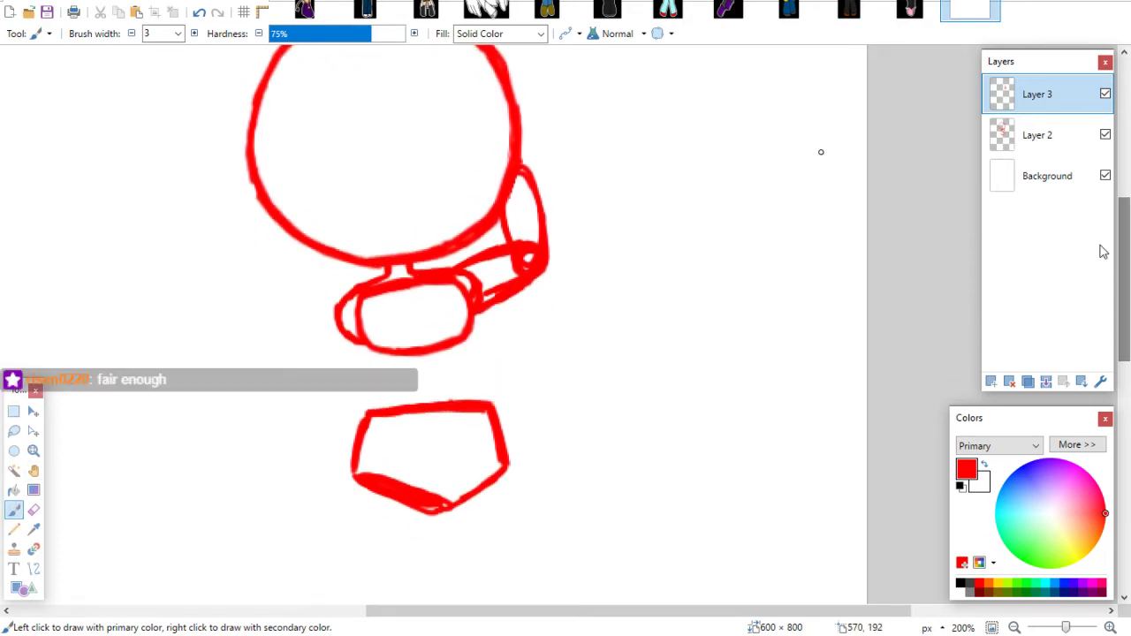
mouse_move(520, 134)
mouse_down()
mouse_move(540, 190)
mouse_move(507, 200)
mouse_move(538, 188)
mouse_up()
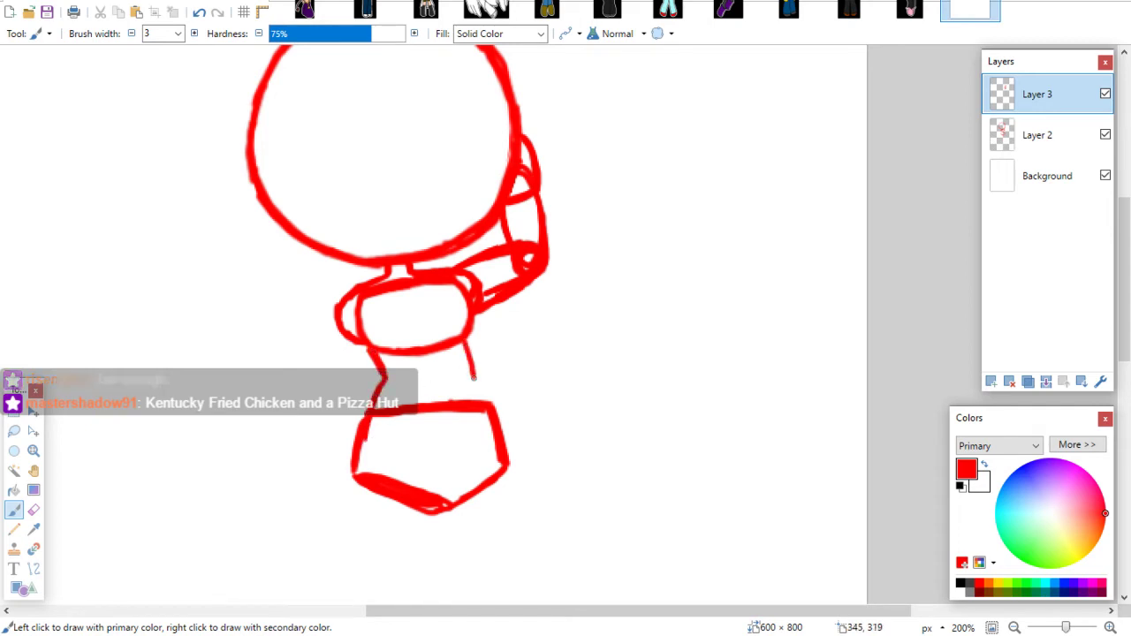
drag(465, 337, 476, 379)
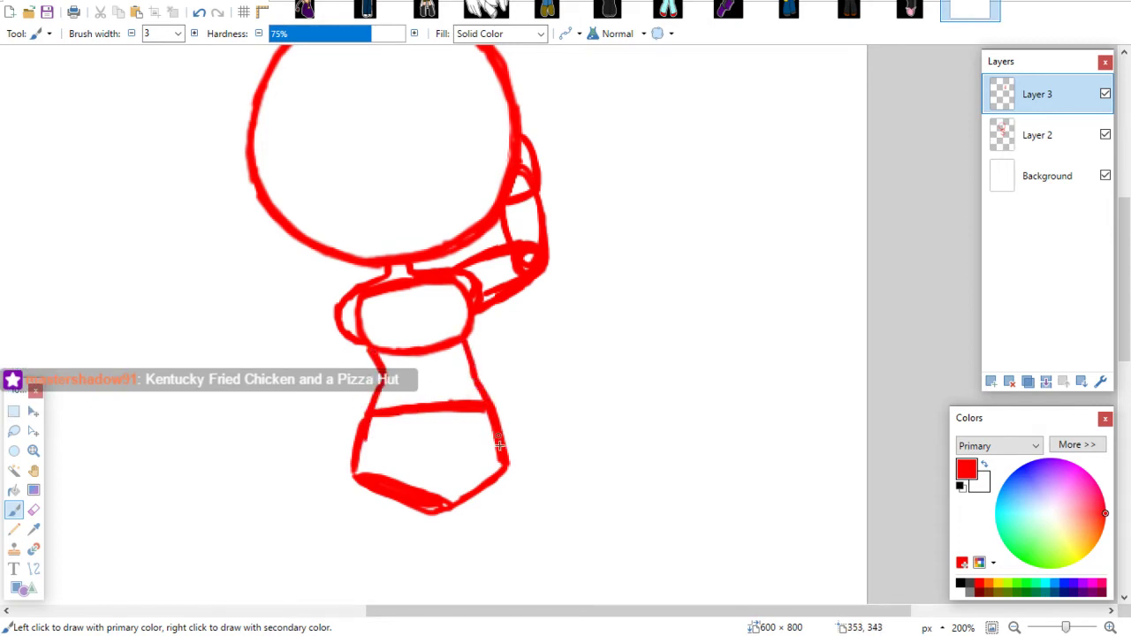
Paint two thighs with rounded lower ends hanging from the pelvis, the left one slightly longer than the right
mouse_move(1117, 274)
mouse_down()
mouse_move(1119, 308)
mouse_move(1118, 298)
mouse_up()
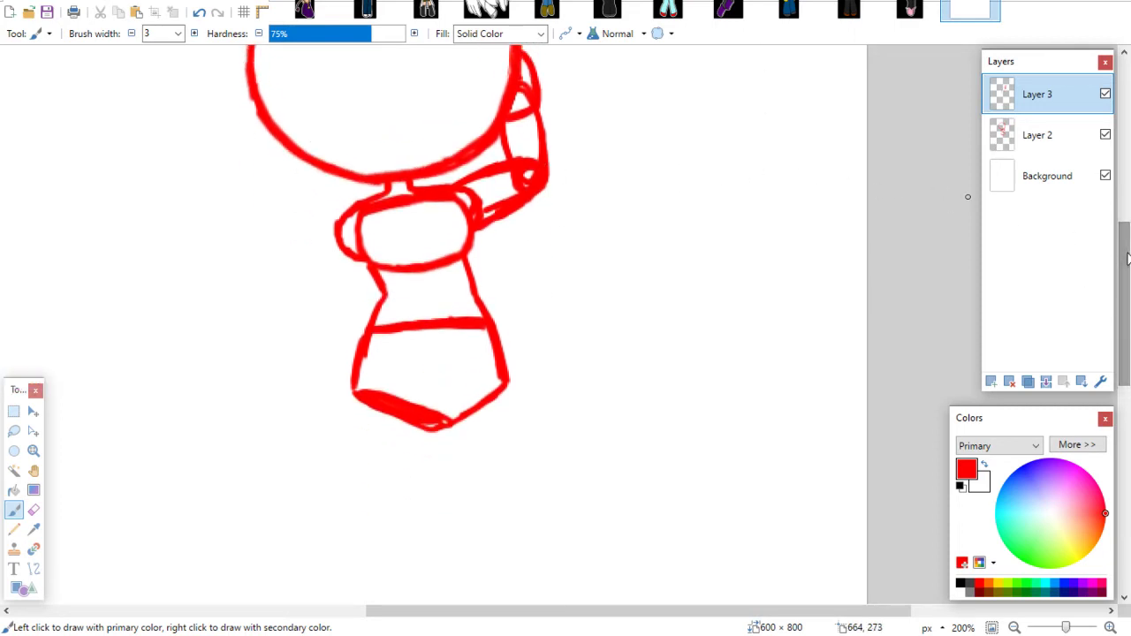
scroll(561, 221, down, 5)
drag(448, 240, 432, 340)
mouse_move(356, 214)
mouse_down()
mouse_move(348, 268)
mouse_move(354, 208)
mouse_move(347, 359)
mouse_move(402, 386)
mouse_up()
mouse_move(433, 338)
mouse_down()
mouse_move(424, 375)
mouse_move(389, 390)
mouse_move(415, 380)
mouse_up()
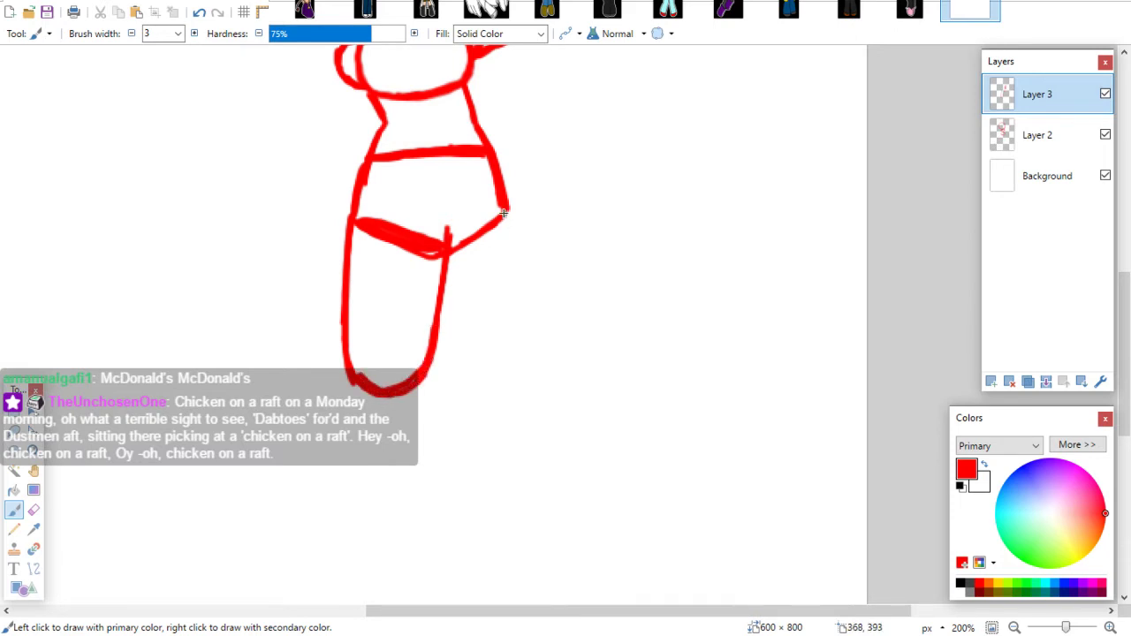
mouse_move(502, 213)
mouse_down()
mouse_move(501, 331)
mouse_move(453, 345)
mouse_move(458, 371)
mouse_move(443, 357)
mouse_move(500, 350)
mouse_move(505, 301)
mouse_move(503, 335)
mouse_up()
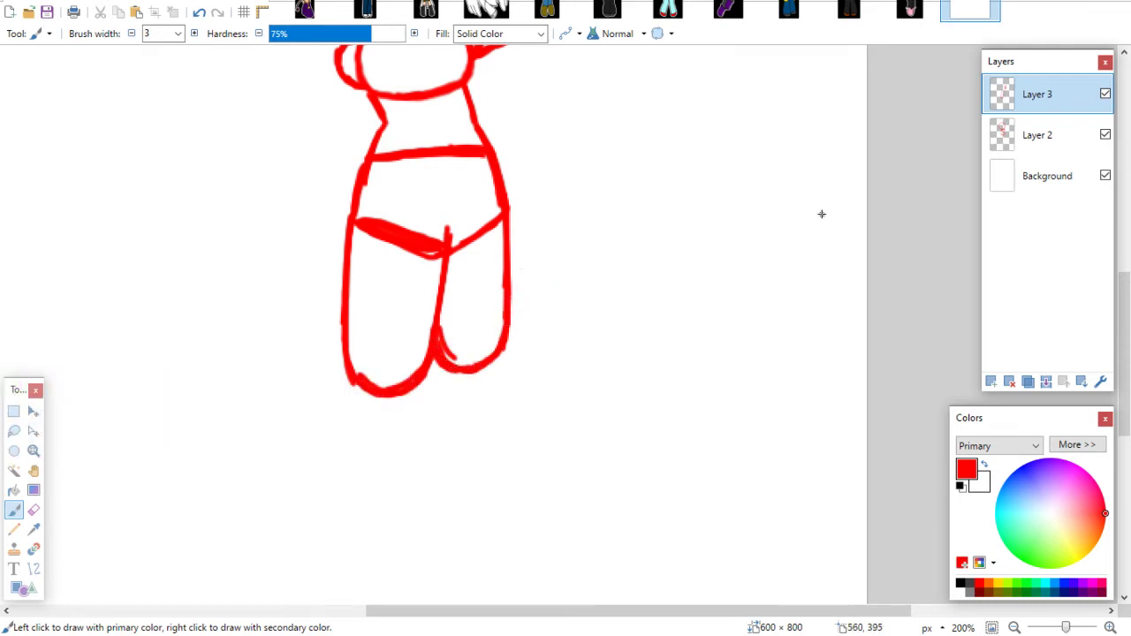
Paint the left arm bent at the elbow from the chest's left shoulder, with the forearm ending behind the waist
drag(1115, 281, 1115, 217)
mouse_move(339, 213)
mouse_down()
mouse_move(318, 279)
mouse_move(347, 312)
mouse_up()
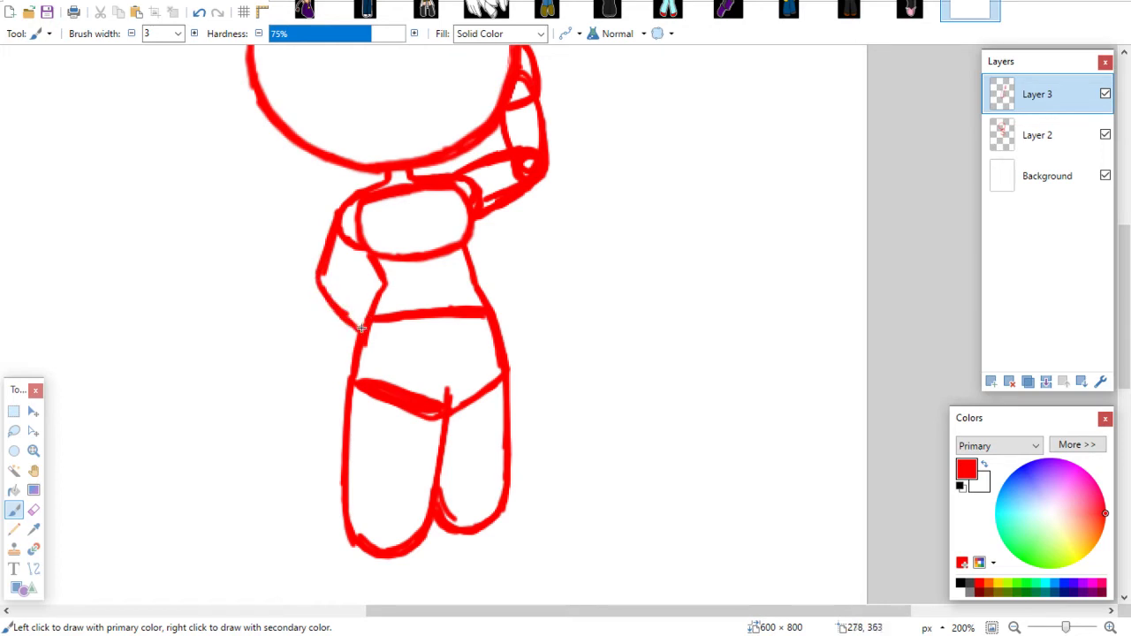
mouse_move(364, 257)
mouse_down()
mouse_move(361, 273)
mouse_move(380, 291)
mouse_up()
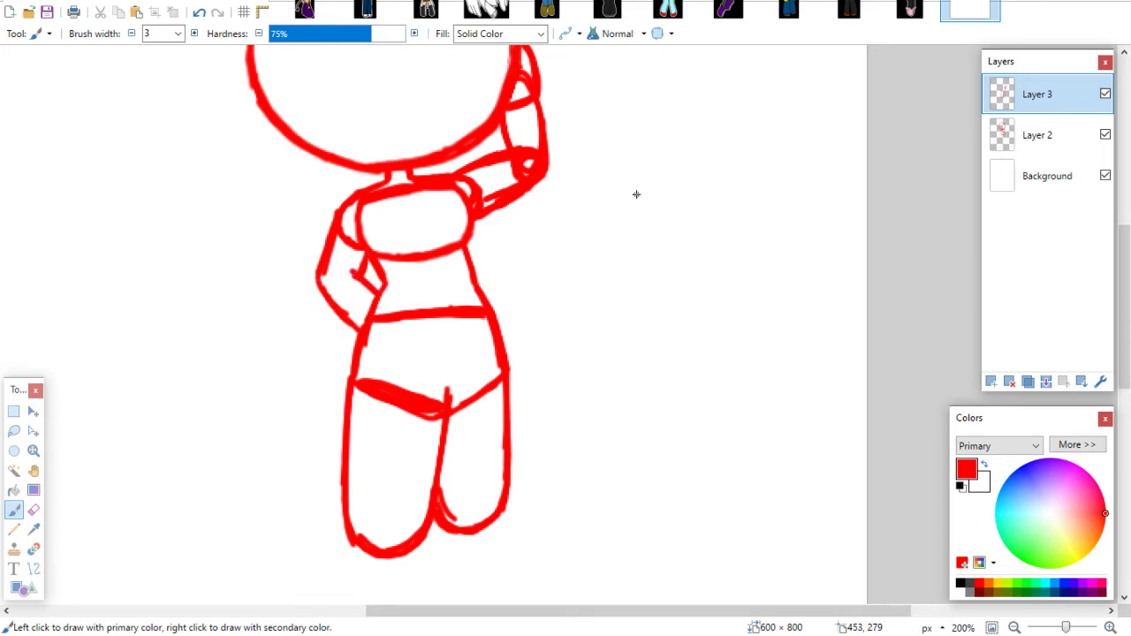
Paint the left lower leg below its thigh, flaring outward to a wide rounded end
drag(1122, 231, 1115, 345)
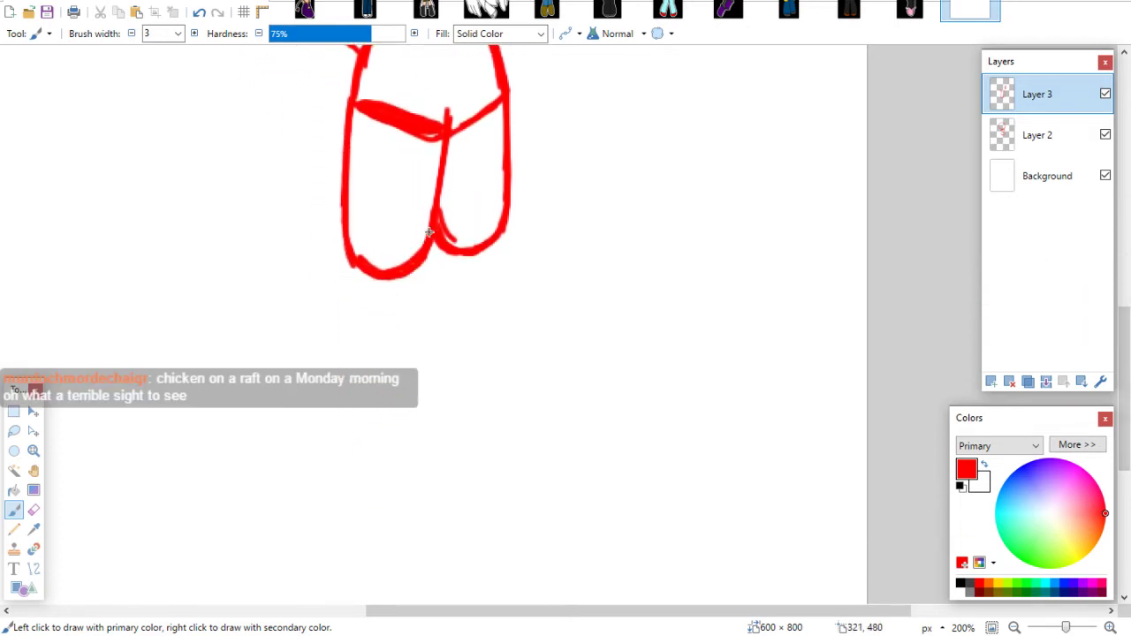
drag(430, 234, 417, 371)
mouse_move(347, 258)
mouse_down()
mouse_move(321, 391)
mouse_move(333, 336)
mouse_move(326, 413)
mouse_move(324, 391)
mouse_move(365, 449)
mouse_up()
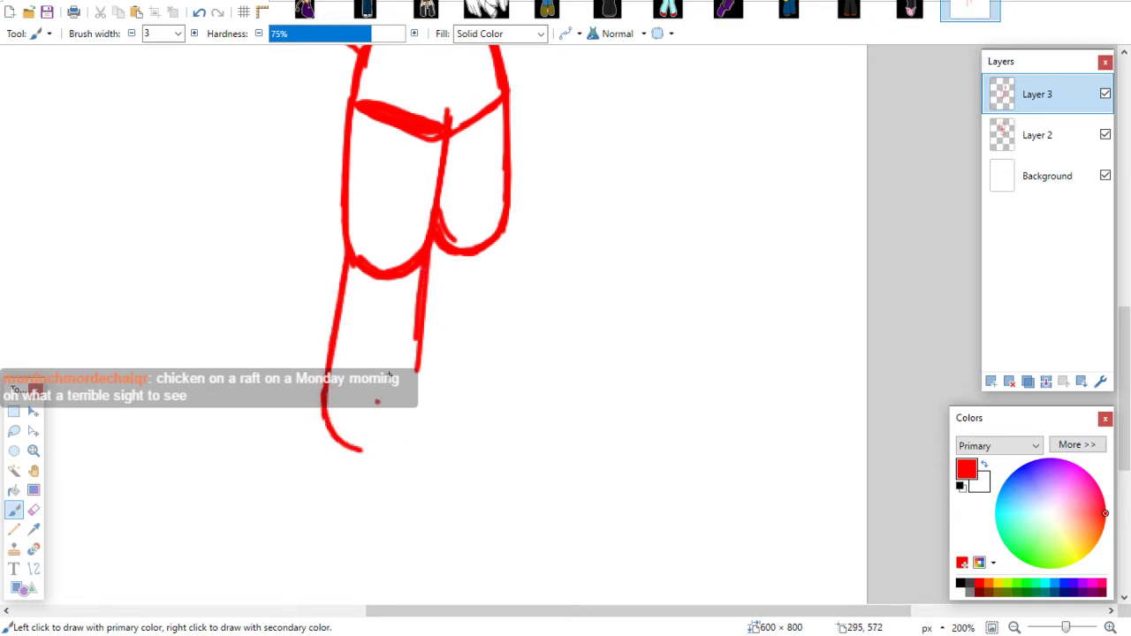
key(ctrl+z)
key(ctrl+z)
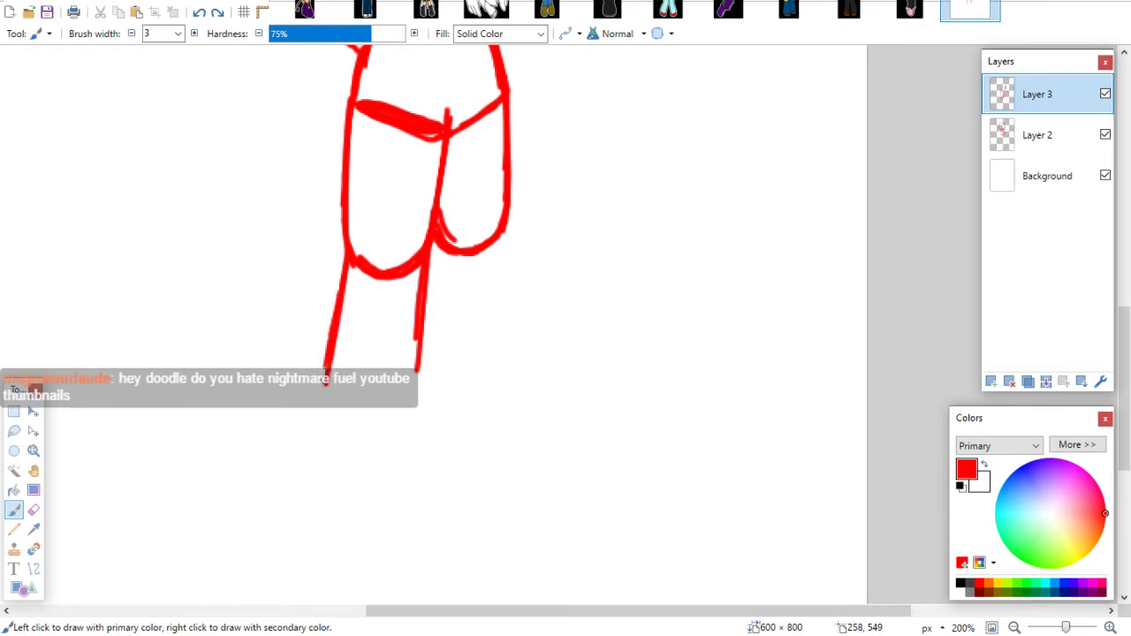
drag(346, 255, 317, 396)
mouse_move(328, 345)
mouse_down()
mouse_move(311, 435)
mouse_move(374, 475)
mouse_up()
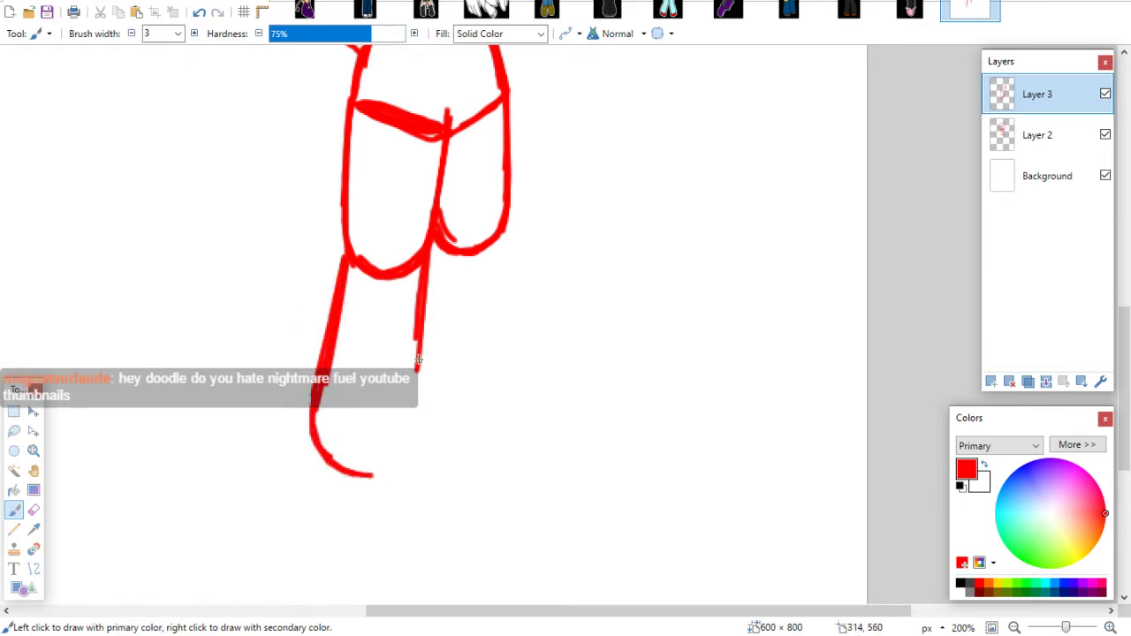
drag(420, 336, 419, 459)
mouse_move(415, 405)
mouse_down()
mouse_move(415, 460)
mouse_move(373, 475)
mouse_up()
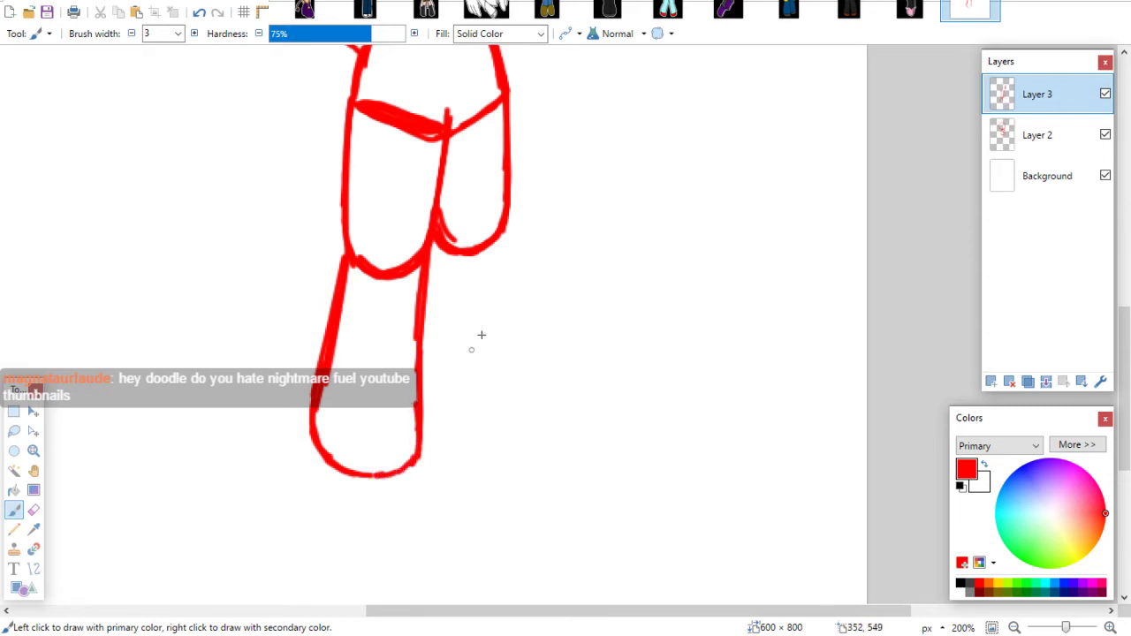
drag(505, 226, 509, 342)
drag(505, 256, 506, 380)
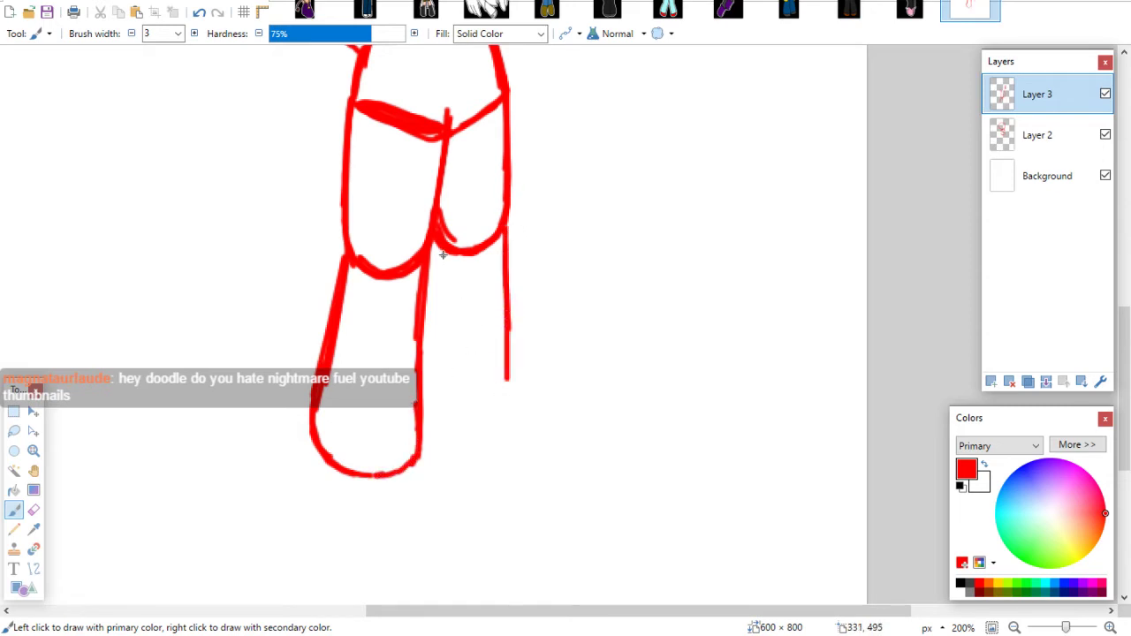
drag(437, 237, 429, 398)
drag(433, 315, 427, 417)
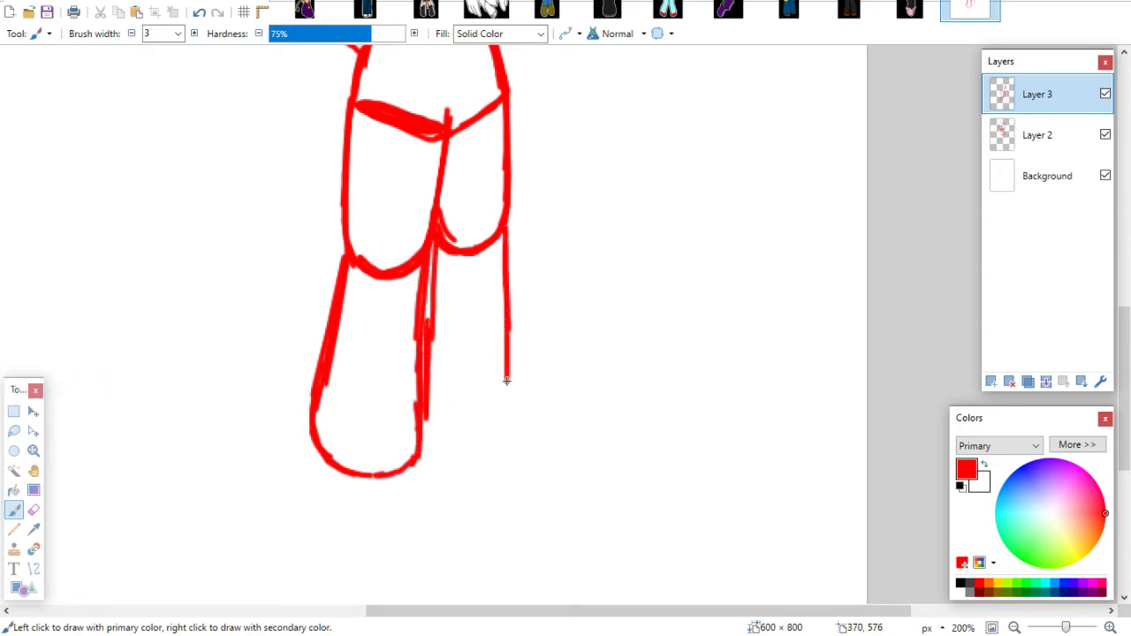
key(ctrl+z)
key(ctrl+z)
key(ctrl+z)
key(ctrl+z)
Undo the left lower leg's strokes back to its first short inner line
key(ctrl+z)
key(ctrl+z)
key(ctrl+z)
key(ctrl+z)
key(ctrl+z)
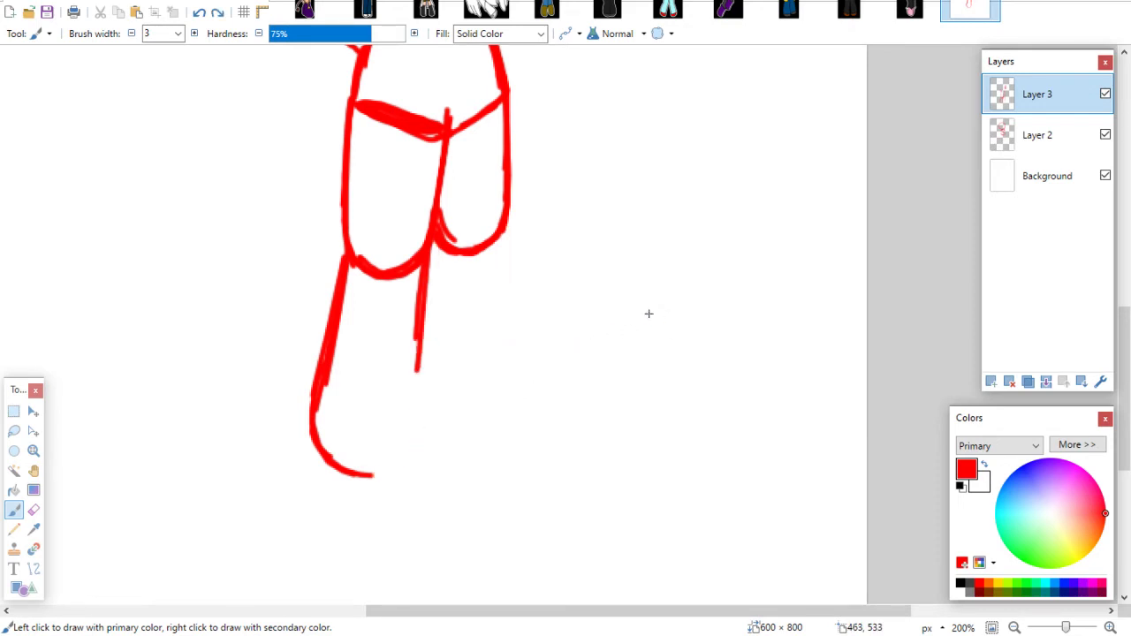
key(ctrl+z)
key(ctrl+z)
key(ctrl+z)
key(ctrl+z)
key(ctrl+z)
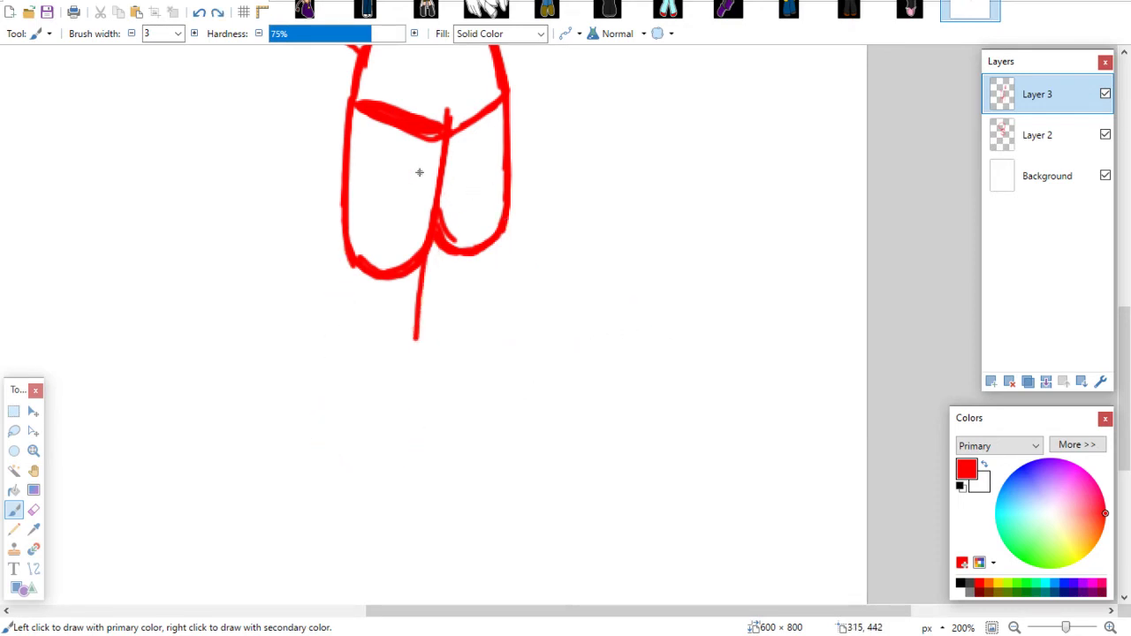
Lasso both thighs together with the leftover lower-leg line and delete them
click(14, 430)
mouse_move(340, 367)
mouse_down()
mouse_move(293, 157)
mouse_move(343, 122)
mouse_move(579, 206)
mouse_move(369, 395)
mouse_up()
key(Delete)
Paint two new thighs with rounded lower ends hanging from the pelvis, the left one slightly longer than the right
mouse_move(1121, 392)
mouse_down()
mouse_move(1121, 351)
mouse_move(1120, 387)
mouse_up()
click(1014, 627)
click(1109, 627)
click(14, 510)
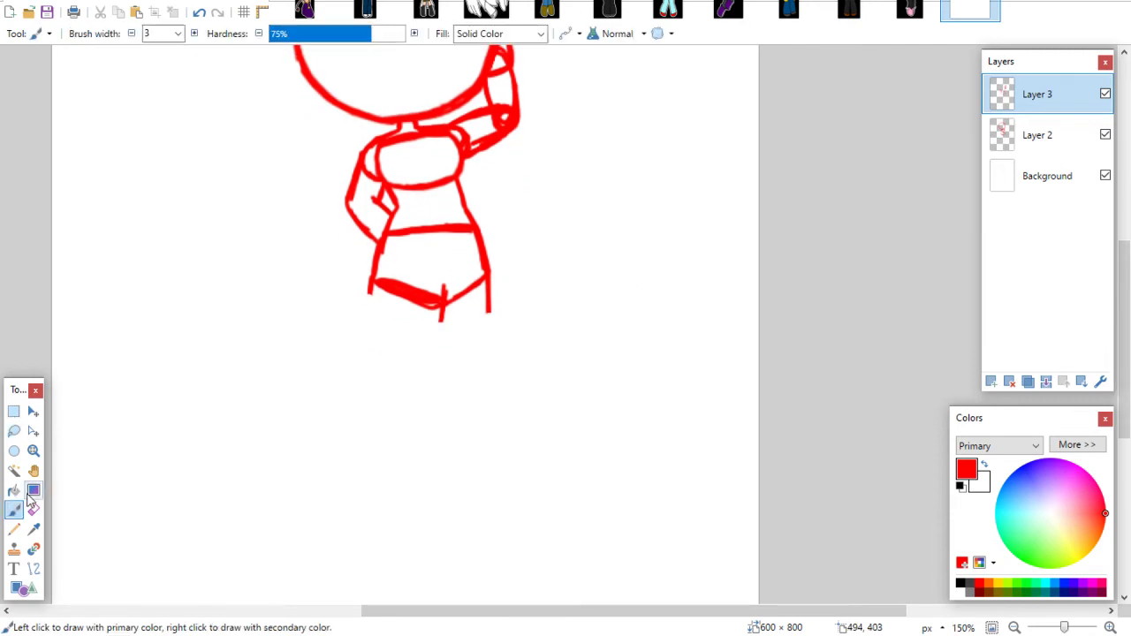
drag(370, 289, 375, 402)
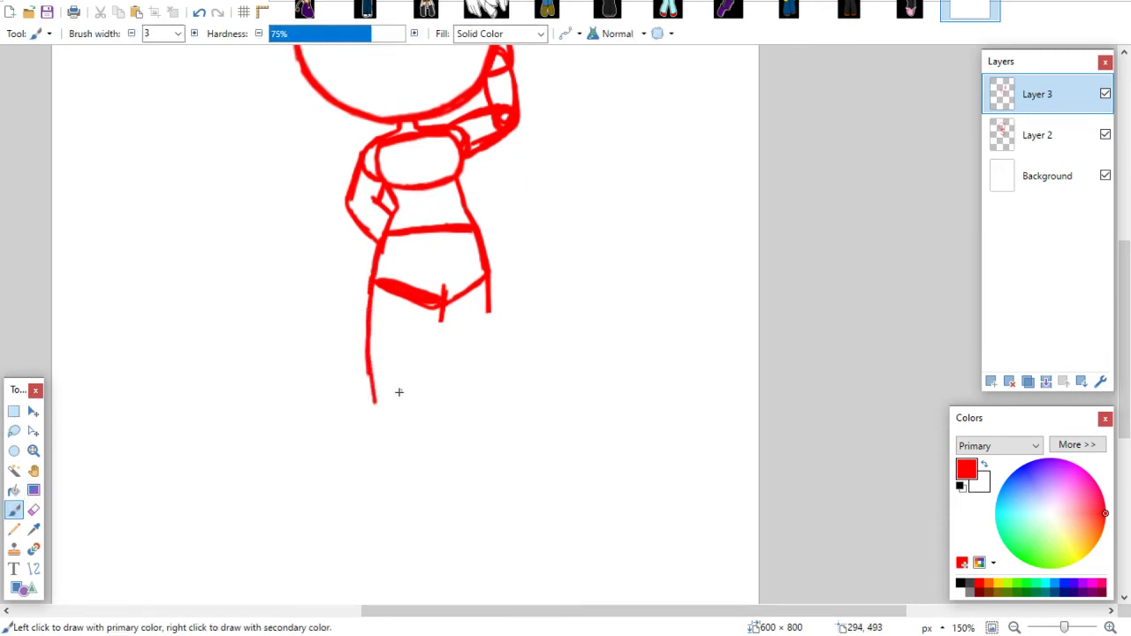
drag(444, 294, 425, 394)
mouse_move(370, 284)
mouse_down()
mouse_move(372, 417)
mouse_move(371, 400)
mouse_move(385, 424)
mouse_move(371, 413)
mouse_move(416, 405)
mouse_move(439, 345)
mouse_up()
mouse_move(486, 274)
mouse_down()
mouse_move(489, 340)
mouse_move(438, 393)
mouse_move(455, 408)
mouse_move(444, 400)
mouse_move(481, 393)
mouse_up()
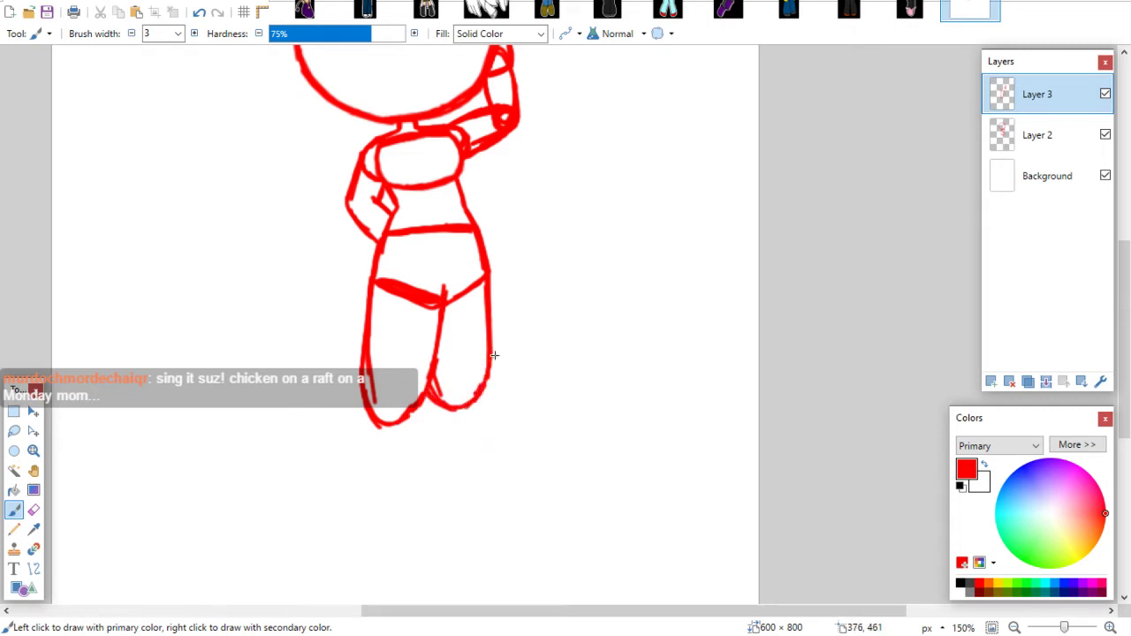
Reinforce the thighs' rounded lower ends and erase the uneven edge along the left thigh's outer outline
drag(488, 330, 482, 399)
drag(424, 407, 417, 411)
mouse_move(363, 362)
mouse_down()
mouse_move(379, 409)
mouse_move(415, 423)
mouse_up()
key(e)
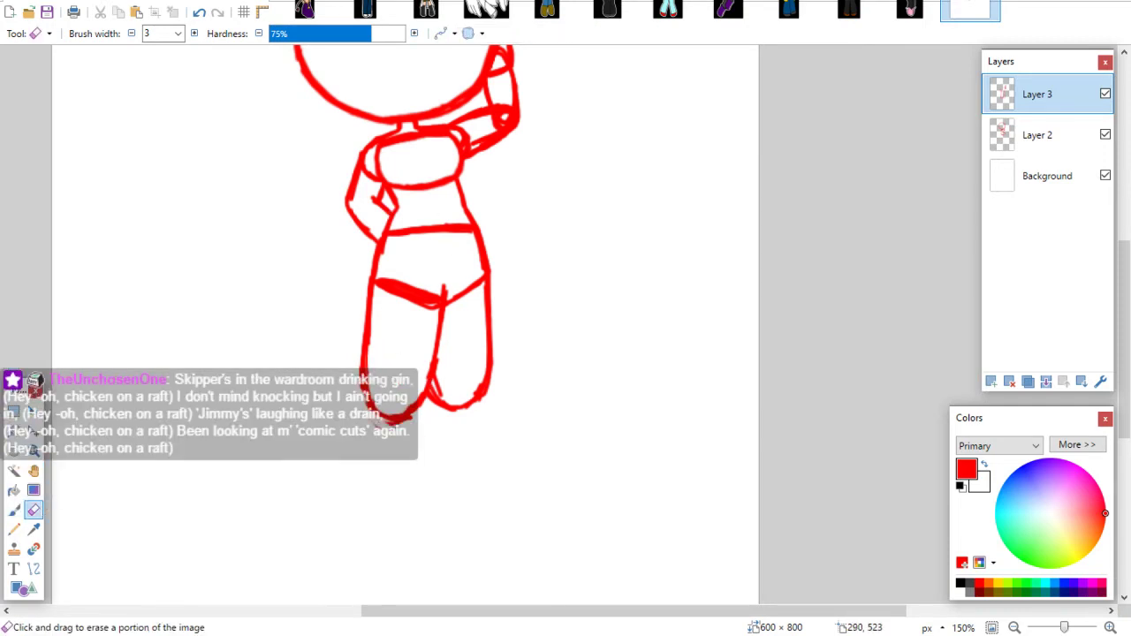
drag(362, 358, 368, 408)
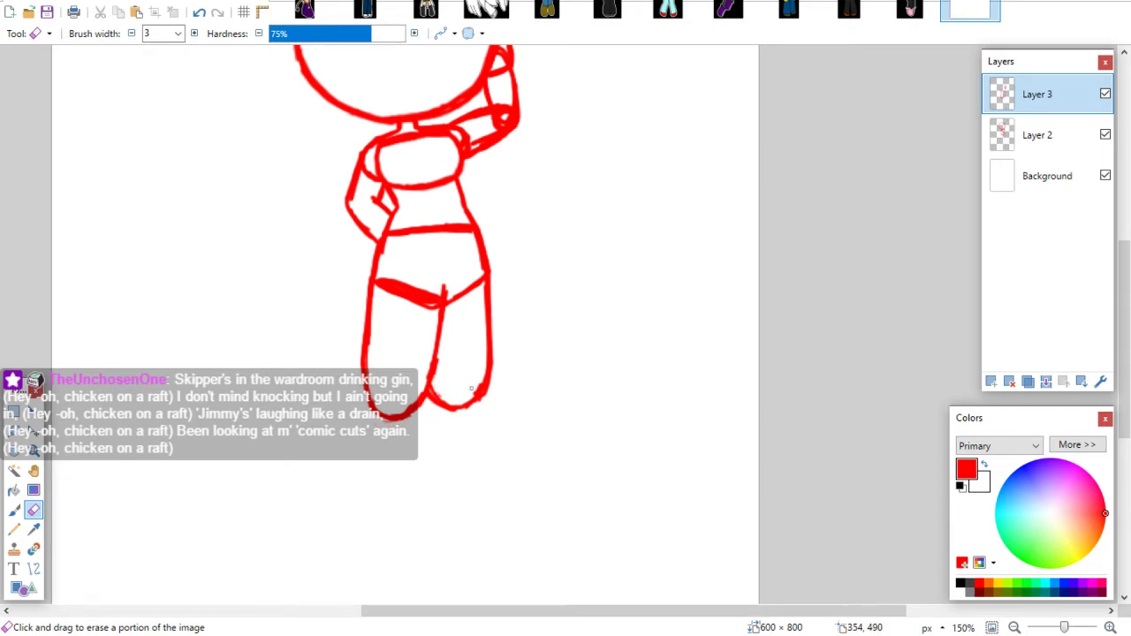
Paint the right lower leg's outer side as a straight line down from the right thigh
click(14, 510)
mouse_move(1125, 318)
mouse_down()
mouse_move(1123, 226)
mouse_move(1096, 345)
mouse_up()
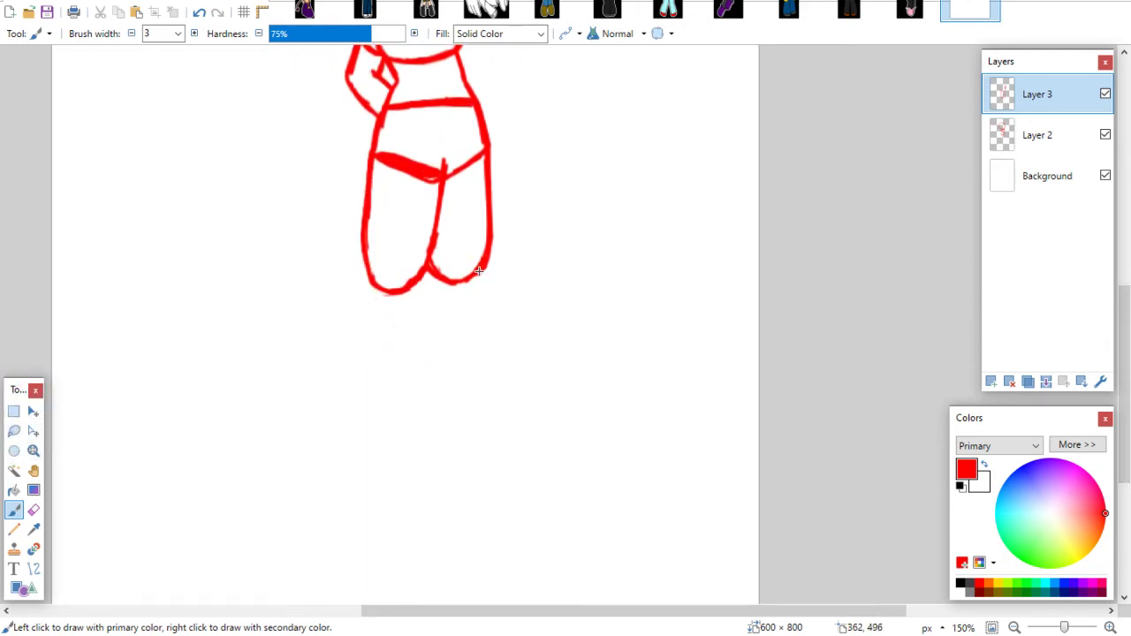
drag(488, 255, 488, 357)
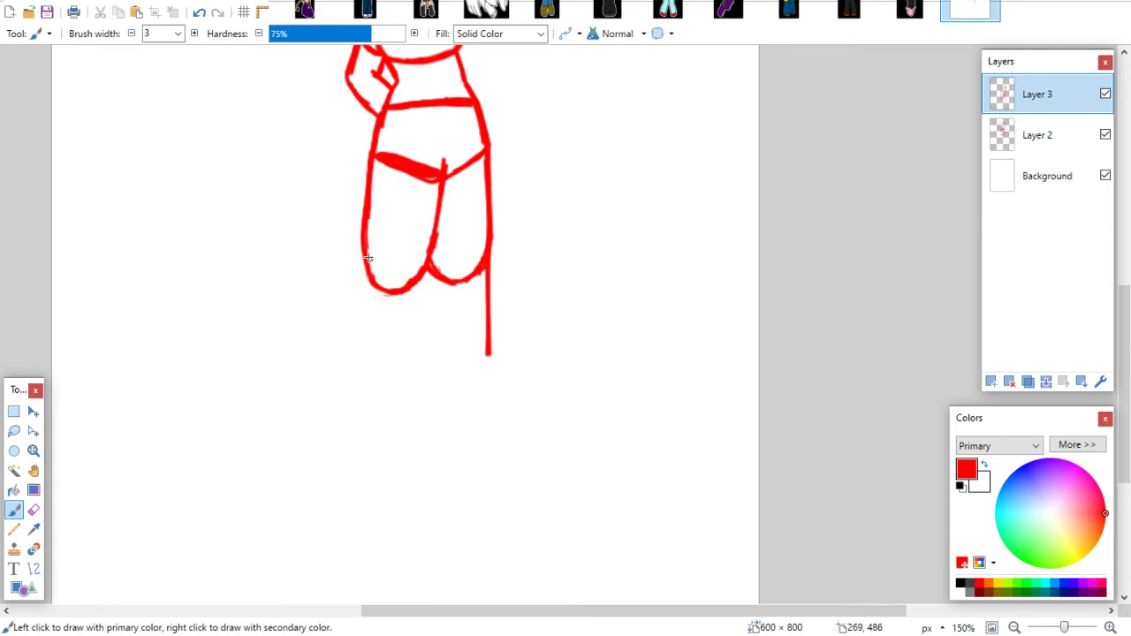
Reshape the left thigh's rounded lower end with a thicker stroke and erase the excess along its underside
drag(367, 257, 386, 286)
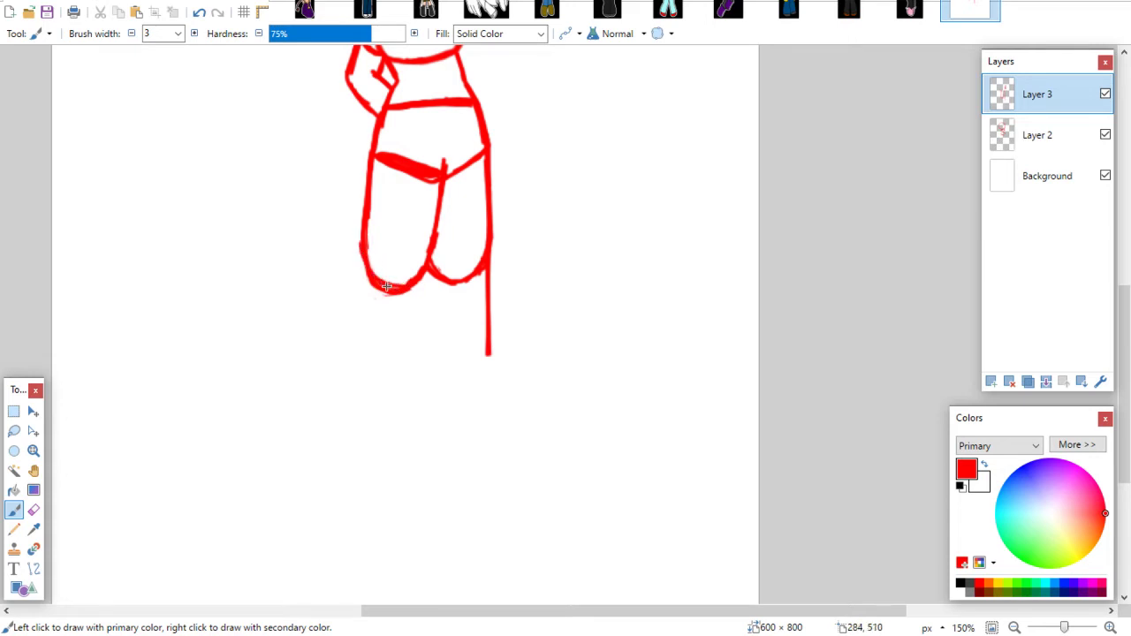
click(34, 509)
drag(380, 289, 397, 295)
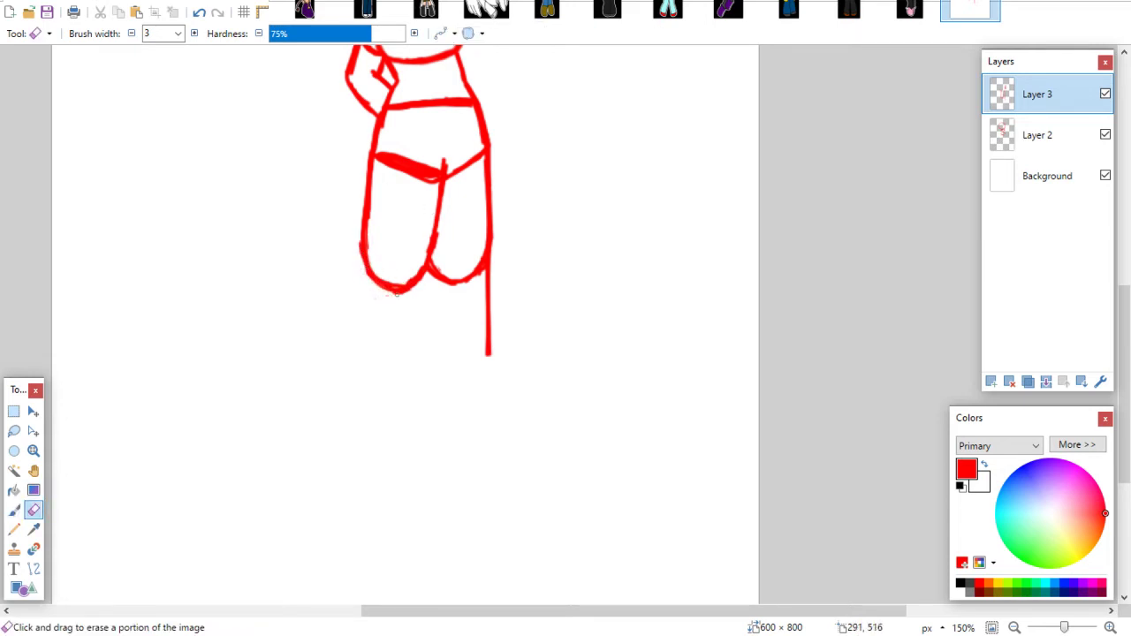
Paint the line between the lower legs and the left lower leg's outer side flaring outward
click(14, 510)
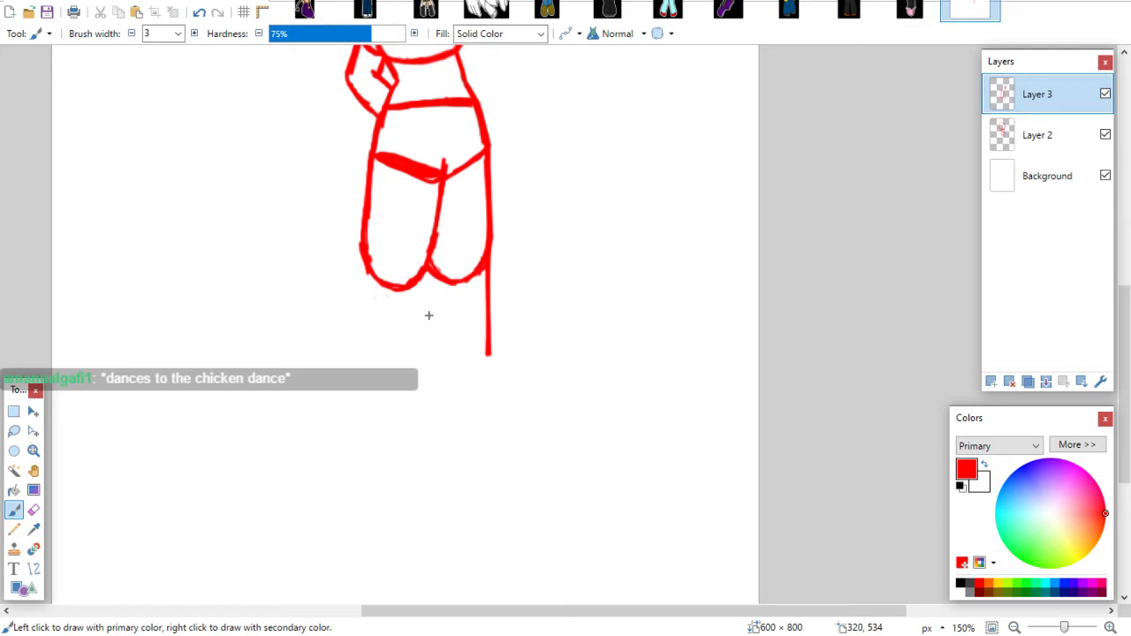
drag(428, 265, 417, 381)
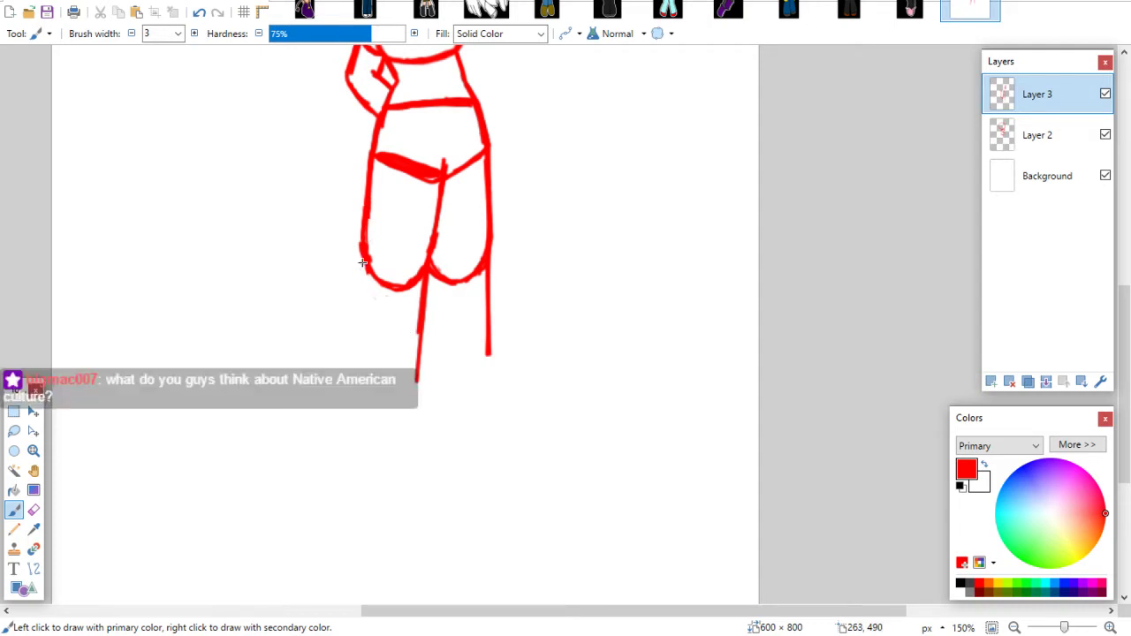
drag(363, 259, 336, 355)
Lasso the lower thighs with the lower-leg lines, move them slightly upward to shorten the thighs, and deselect
click(13, 430)
mouse_move(408, 421)
mouse_down()
mouse_move(311, 287)
mouse_move(537, 293)
mouse_move(468, 398)
mouse_up()
click(33, 410)
drag(469, 288, 478, 268)
mouse_move(535, 302)
mouse_down()
mouse_move(485, 290)
mouse_move(489, 315)
mouse_up()
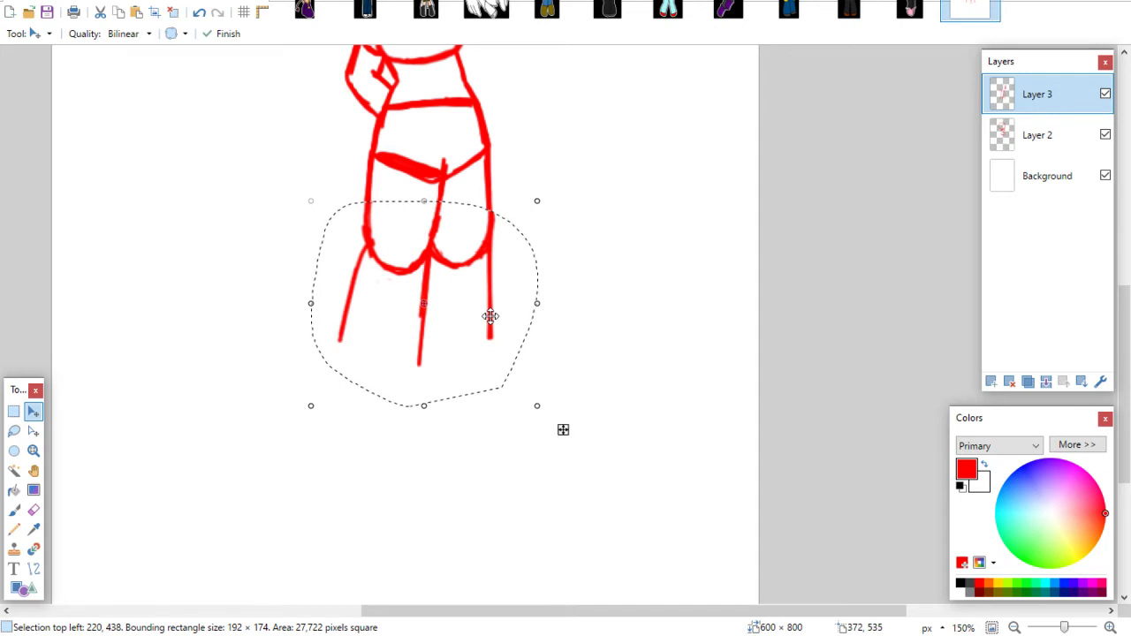
click(14, 411)
click(76, 429)
Extend both sides of the left lower leg downward, curving the outer side inward at its end
click(13, 510)
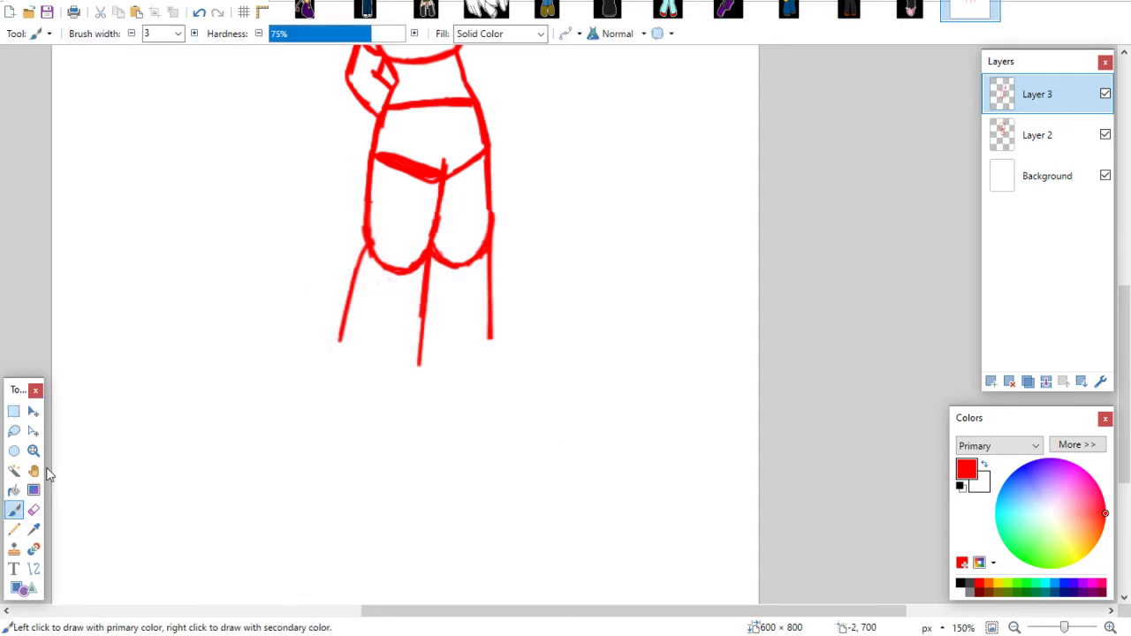
mouse_move(342, 331)
mouse_down()
mouse_move(340, 374)
mouse_move(364, 397)
mouse_up()
drag(420, 338, 422, 390)
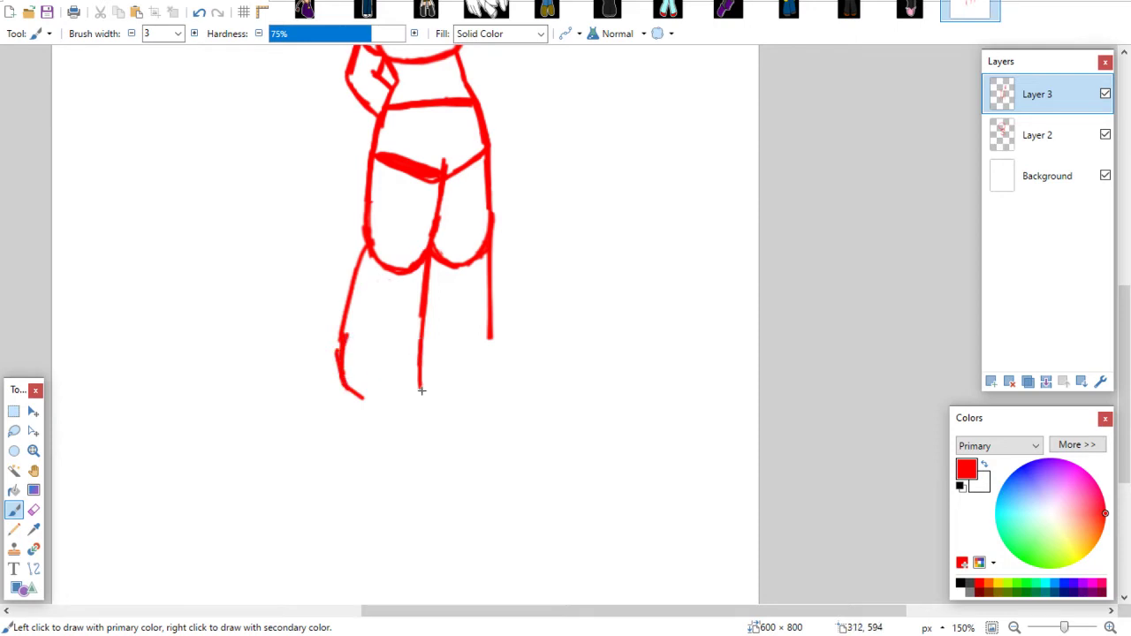
mouse_move(349, 387)
mouse_down()
mouse_move(383, 413)
mouse_move(367, 404)
mouse_move(412, 393)
mouse_up()
drag(490, 336, 490, 363)
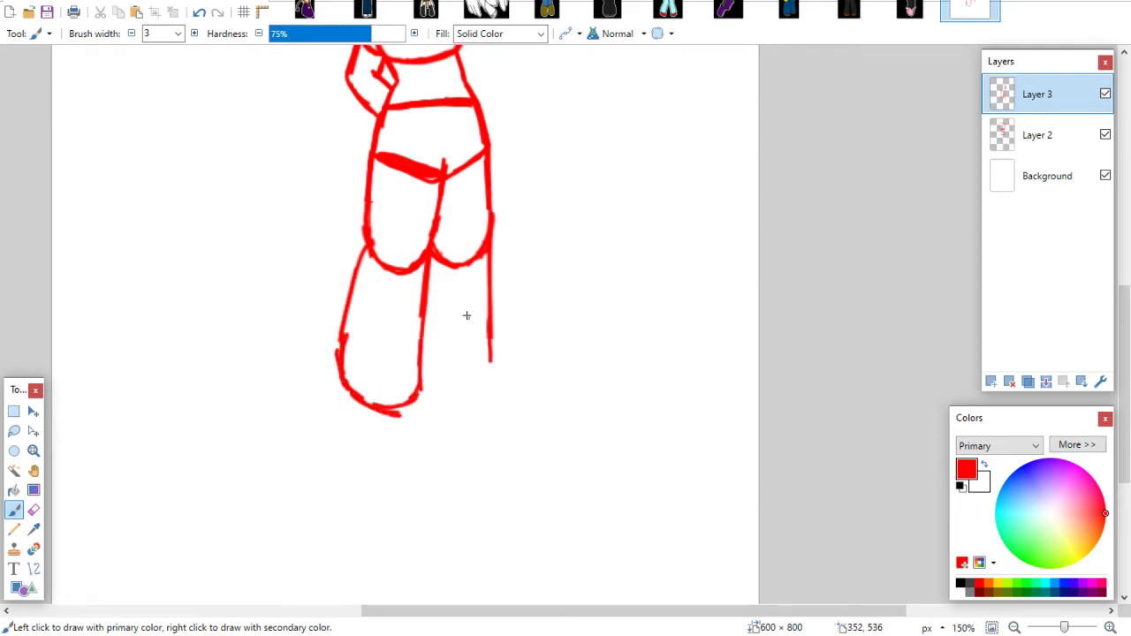
drag(422, 302, 426, 389)
key(ctrl+z)
key(ctrl+z)
key(ctrl+z)
key(ctrl+z)
key(ctrl+z)
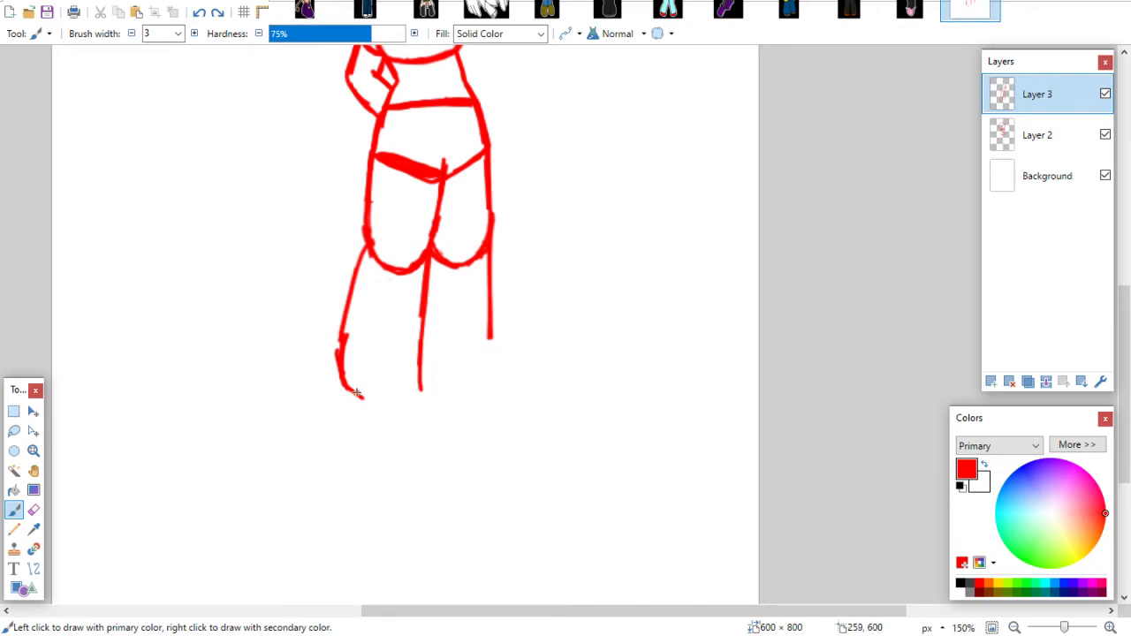
mouse_move(357, 393)
mouse_down()
mouse_move(342, 341)
mouse_move(362, 402)
mouse_up()
key(ctrl+z)
Close the left lower leg with a wide, shallow rounded bottom
mouse_move(341, 353)
mouse_down()
mouse_move(354, 391)
mouse_move(407, 404)
mouse_up()
key(ctrl+z)
key(ctrl+z)
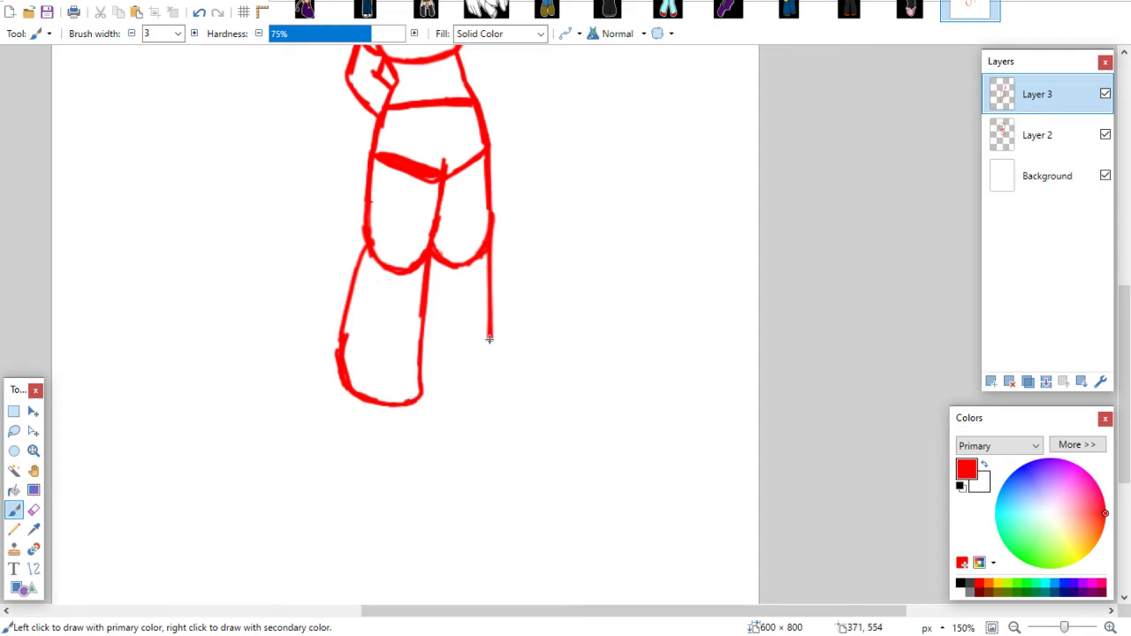
Extend the right lower leg's outer side downward and close the leg with a rounded bottom
drag(489, 339, 492, 374)
key(ctrl+z)
drag(489, 321, 492, 368)
key(ctrl+z)
mouse_move(489, 320)
mouse_down()
mouse_move(477, 380)
mouse_move(441, 403)
mouse_move(486, 382)
mouse_move(489, 353)
mouse_up()
drag(488, 302, 487, 337)
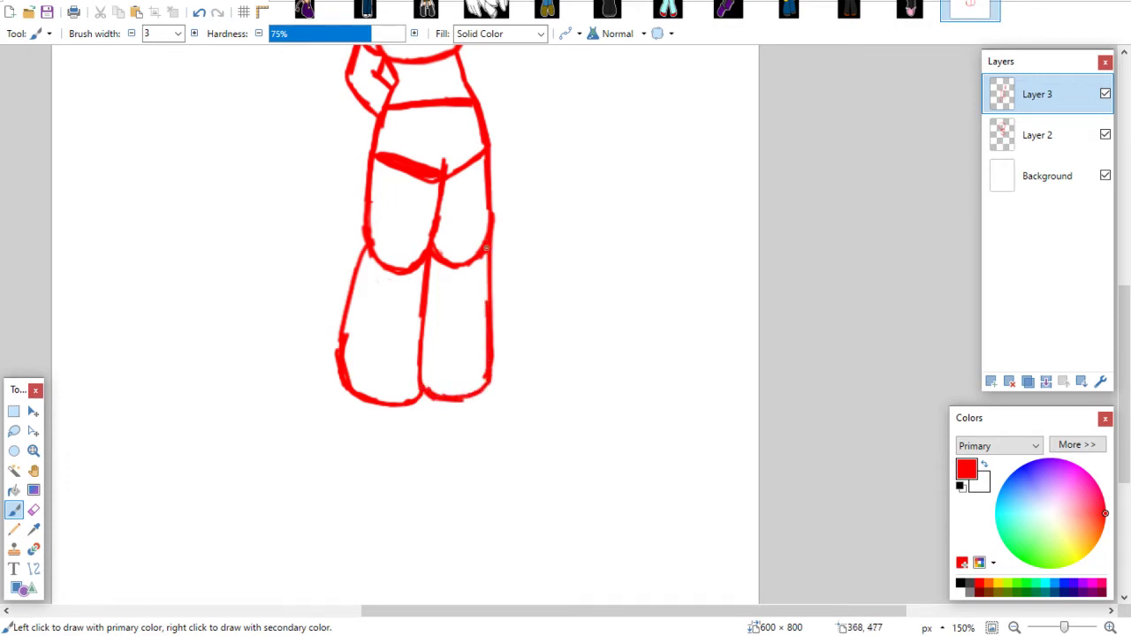
Thicken the right lower leg's outer and inner sides, and trim the bump on the left lower leg's outer outline
mouse_move(486, 249)
mouse_down()
mouse_move(488, 325)
mouse_move(490, 307)
mouse_up()
drag(488, 374, 464, 385)
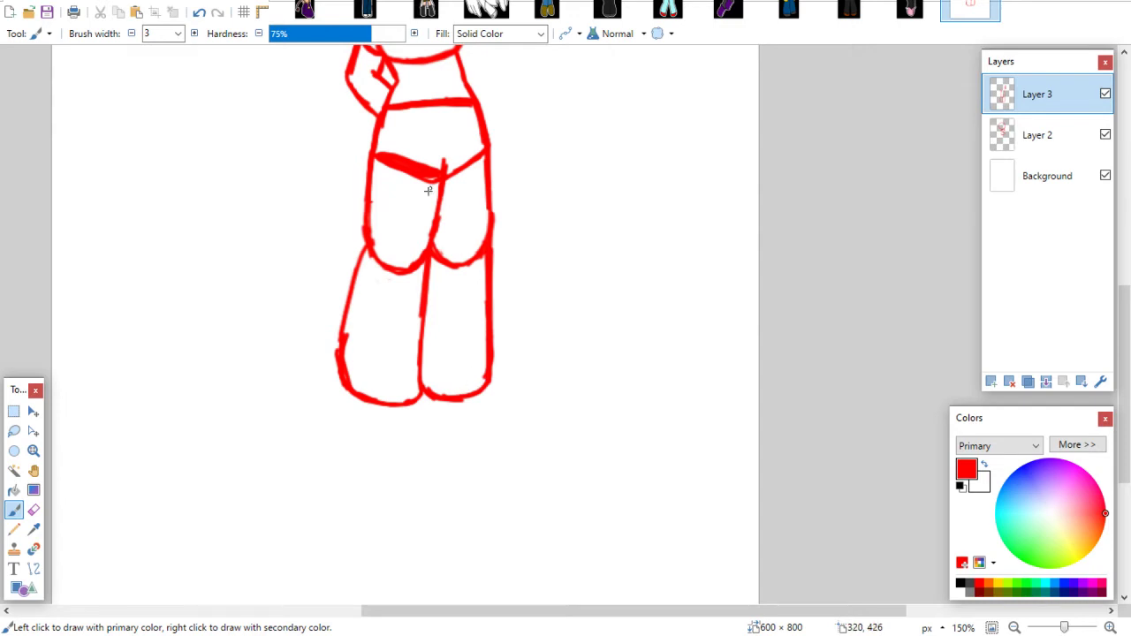
drag(423, 301, 419, 374)
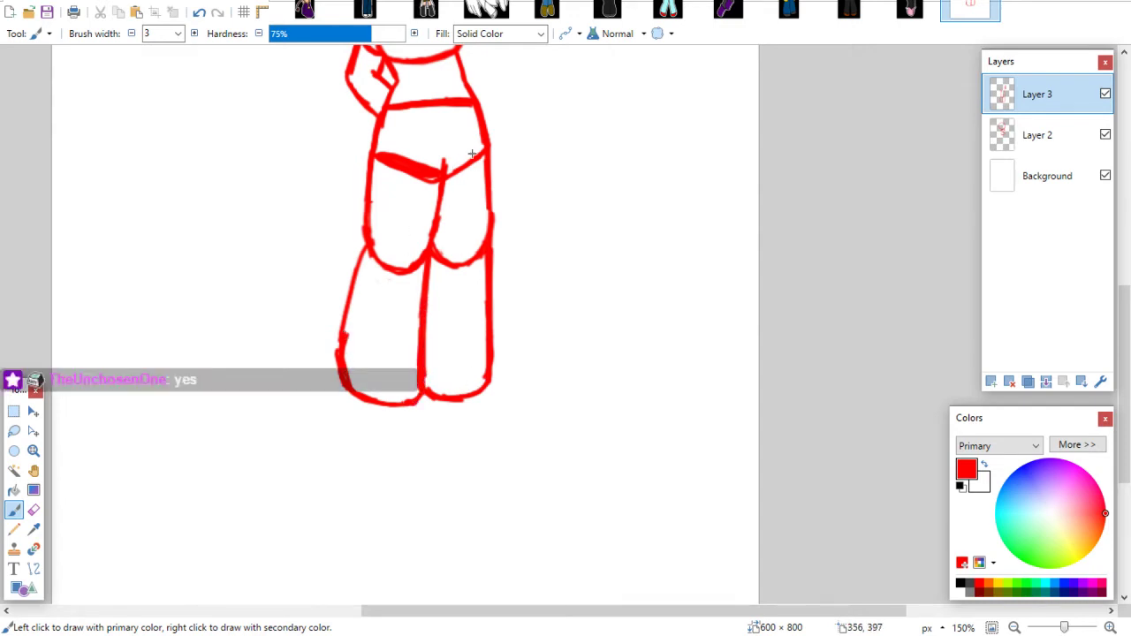
click(34, 510)
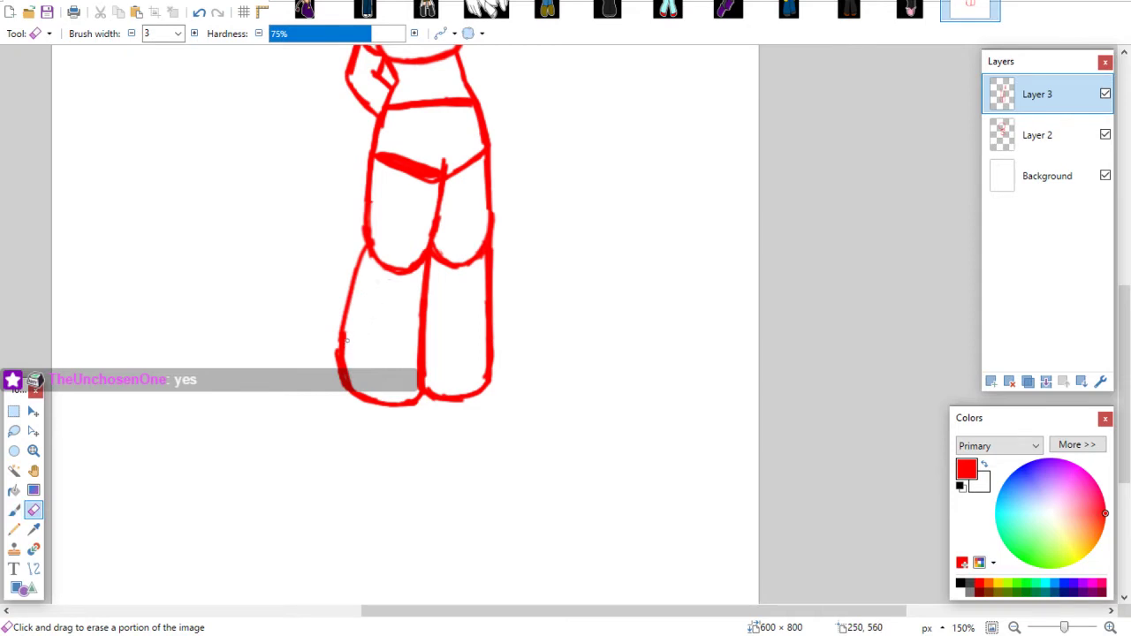
Lasso the pelvis and legs, stretch them slightly downward to a 212 × 287 pixel selection, and deselect
mouse_move(1118, 347)
mouse_down()
mouse_move(1106, 222)
mouse_move(1117, 305)
mouse_move(1104, 289)
mouse_up()
click(14, 430)
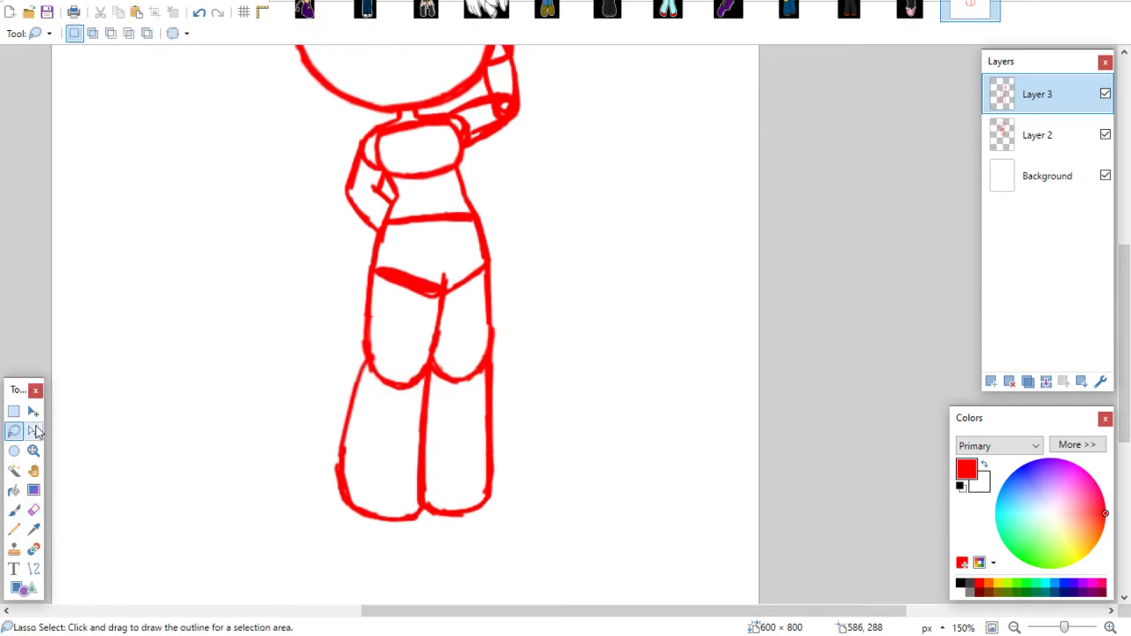
mouse_move(532, 489)
mouse_down()
mouse_move(299, 383)
mouse_move(373, 250)
mouse_move(518, 235)
mouse_move(534, 484)
mouse_up()
click(33, 411)
drag(427, 522, 413, 574)
drag(483, 471, 480, 460)
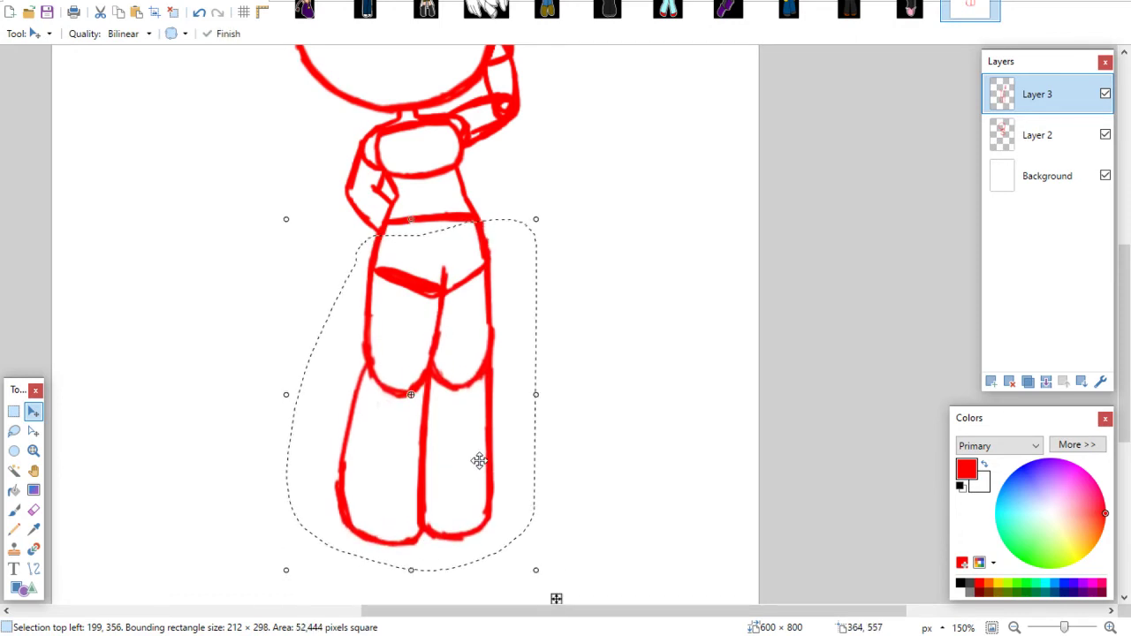
drag(412, 571, 412, 554)
click(14, 410)
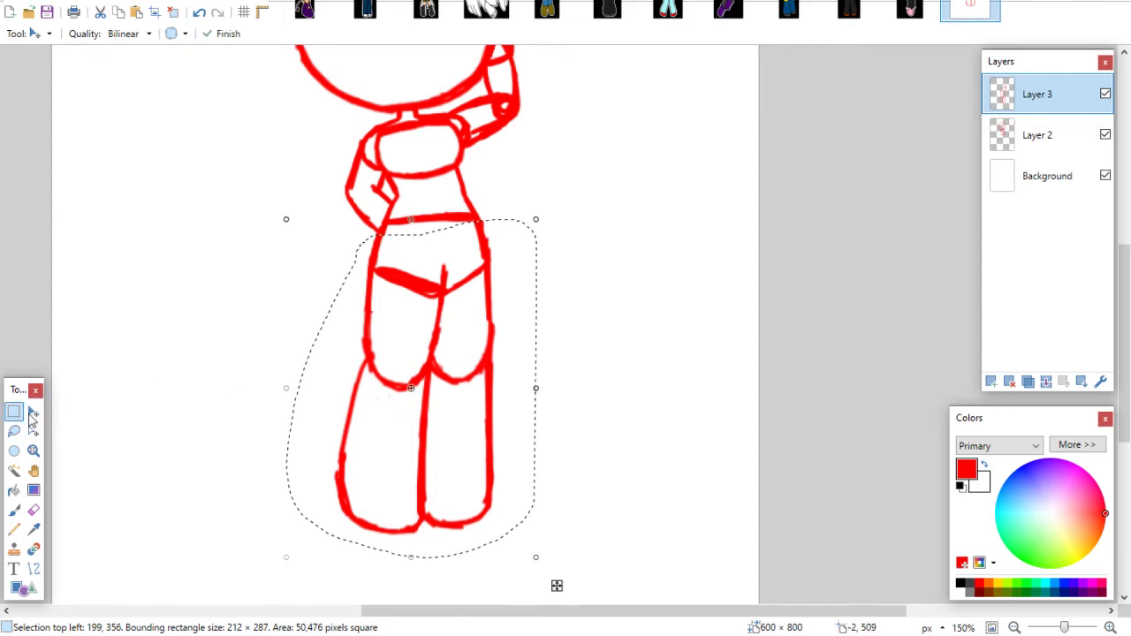
click(120, 424)
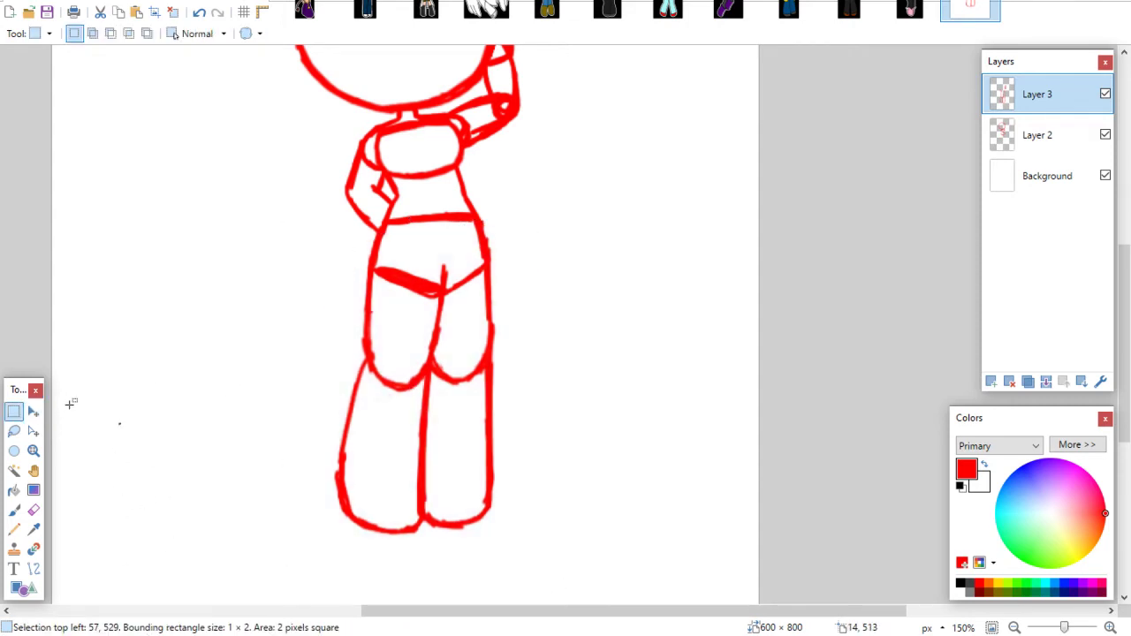
Paint a short thick hook at the upper end of the centre line between the thighs
click(14, 510)
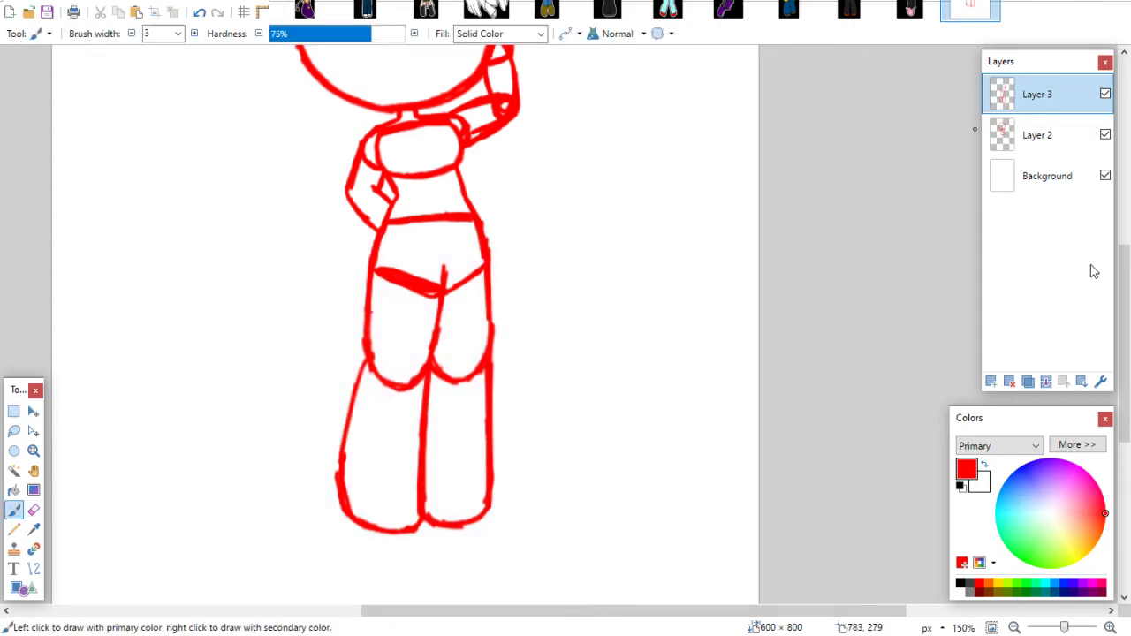
mouse_move(1117, 304)
mouse_down()
mouse_move(1118, 274)
mouse_move(1118, 309)
mouse_up()
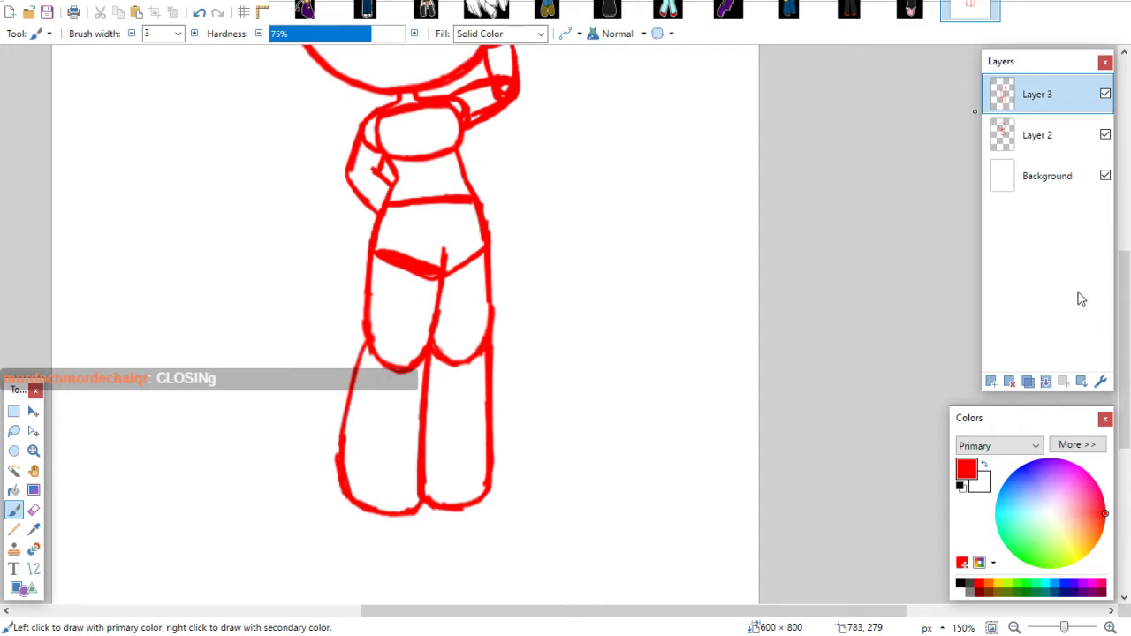
drag(1121, 281, 1127, 241)
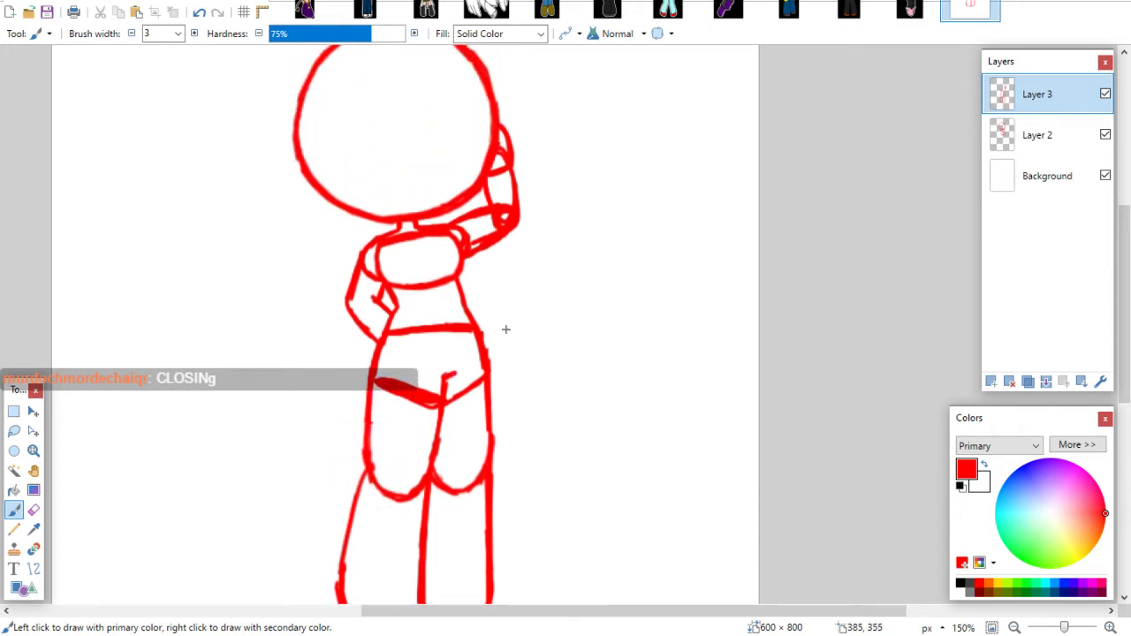
drag(443, 380, 454, 367)
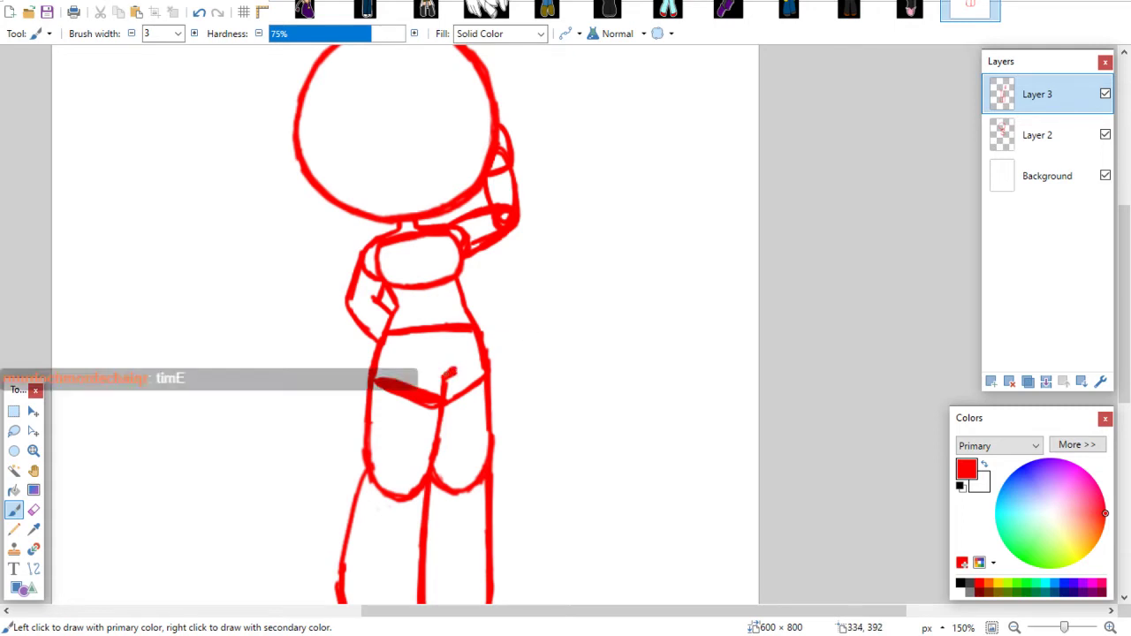
Merge Layer 3 down into Layer 2 and activate the Zoom tool
mouse_move(1123, 282)
mouse_down()
mouse_move(1116, 327)
mouse_move(1099, 270)
mouse_move(1122, 266)
mouse_move(1126, 277)
mouse_move(1128, 263)
mouse_up()
click(1046, 381)
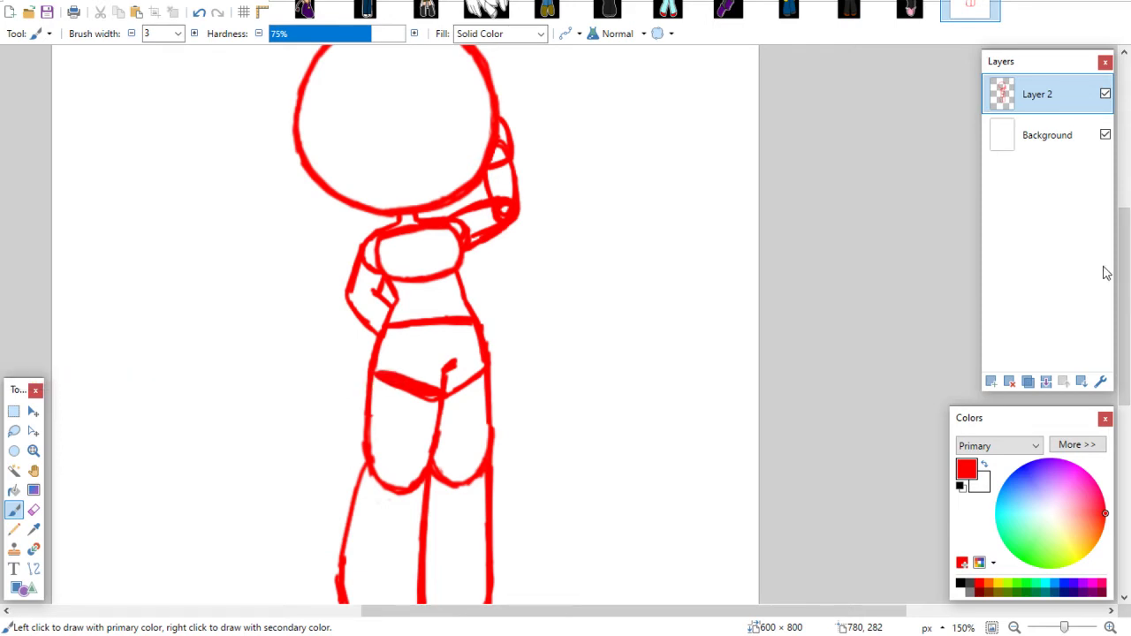
click(33, 451)
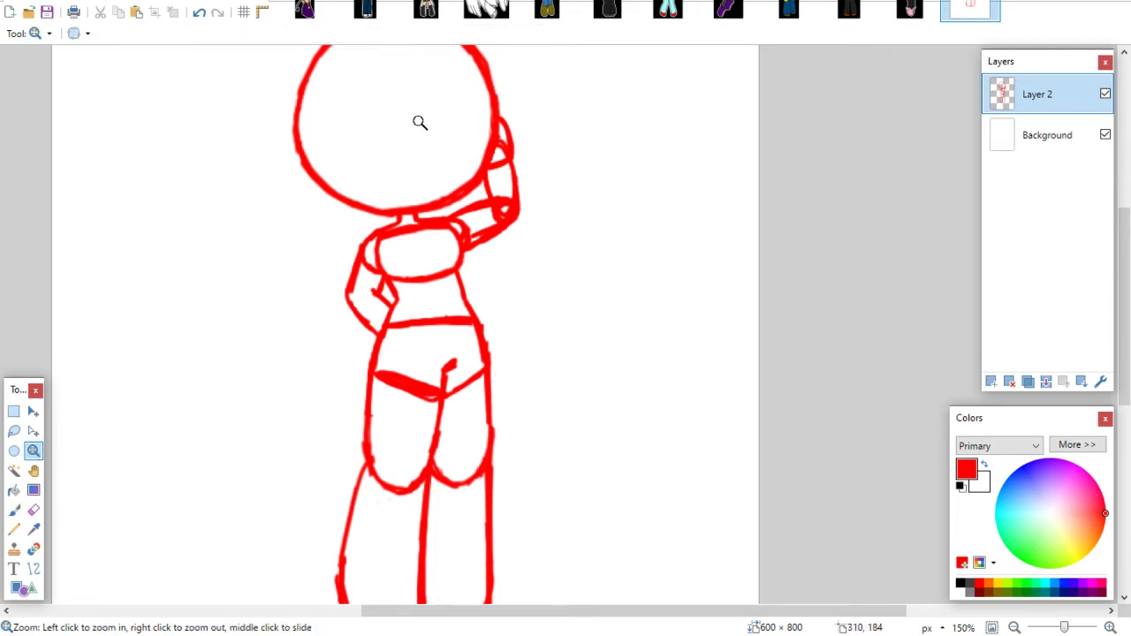
Try outlining a large, open, rounded eye on the left side of the face with the 3-pixel red brush
click(419, 121)
drag(1122, 219, 1125, 212)
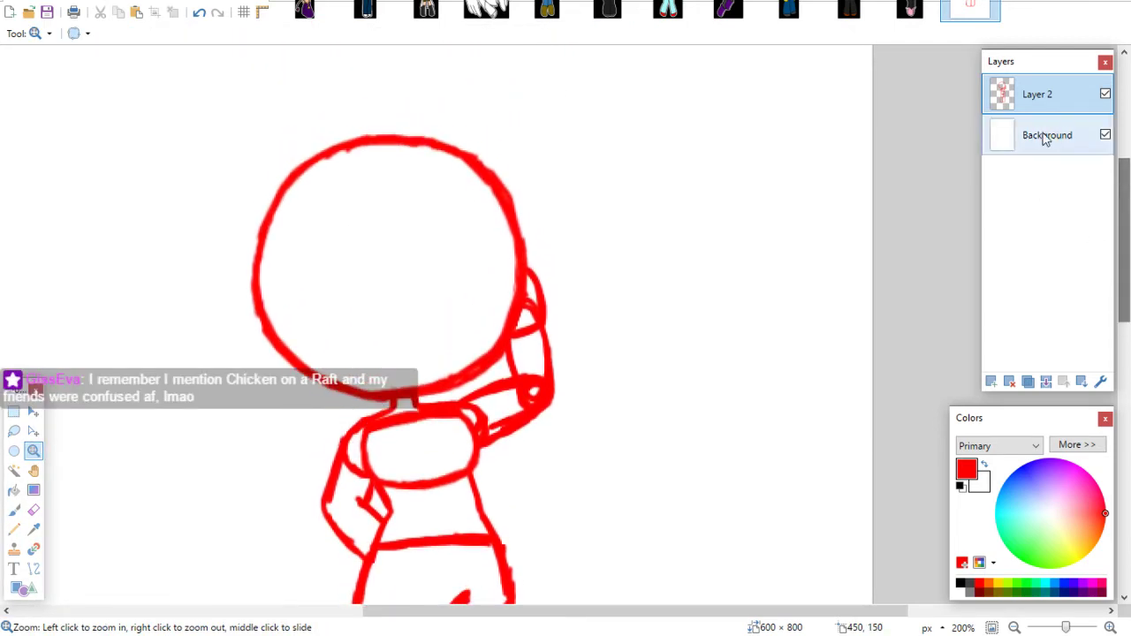
click(14, 510)
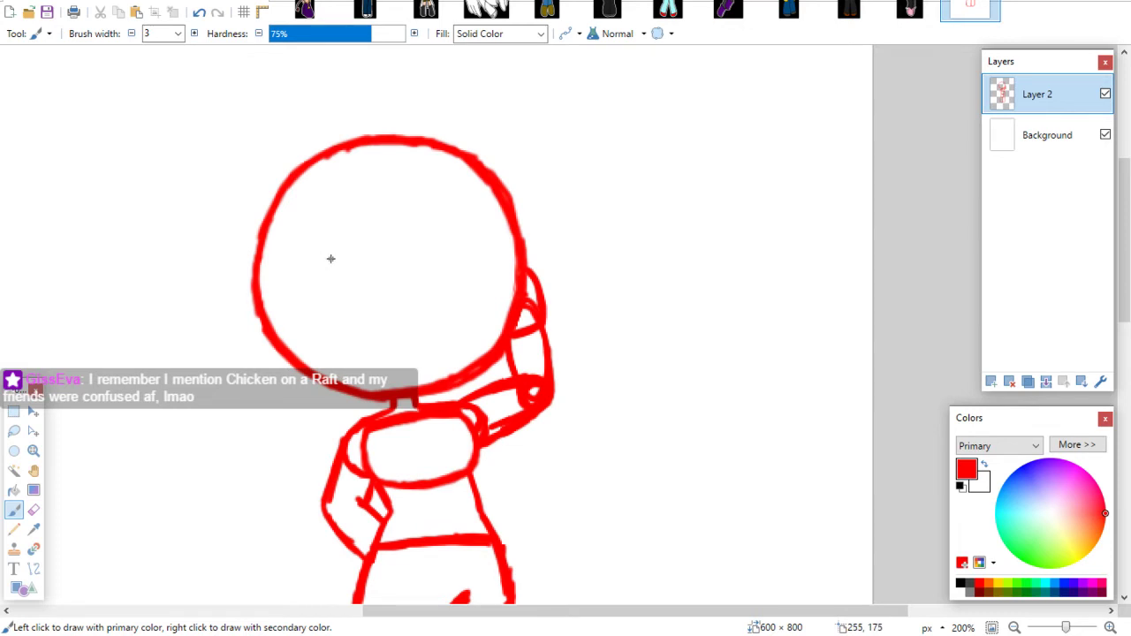
mouse_move(333, 257)
mouse_down()
mouse_move(315, 238)
mouse_move(278, 269)
mouse_move(291, 321)
mouse_up()
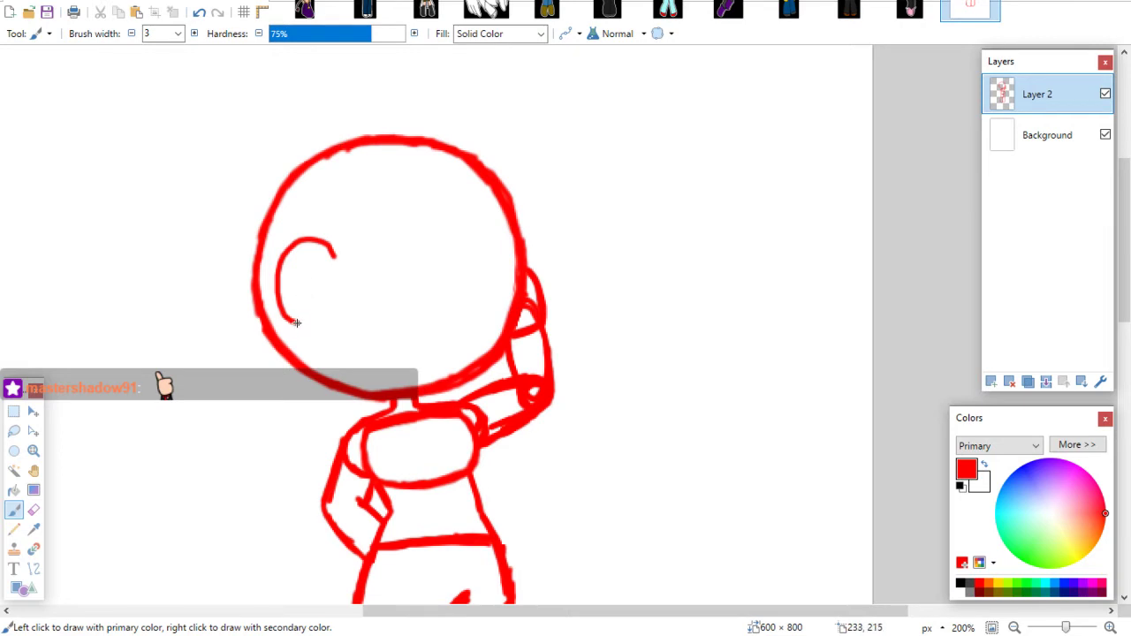
drag(296, 322, 332, 319)
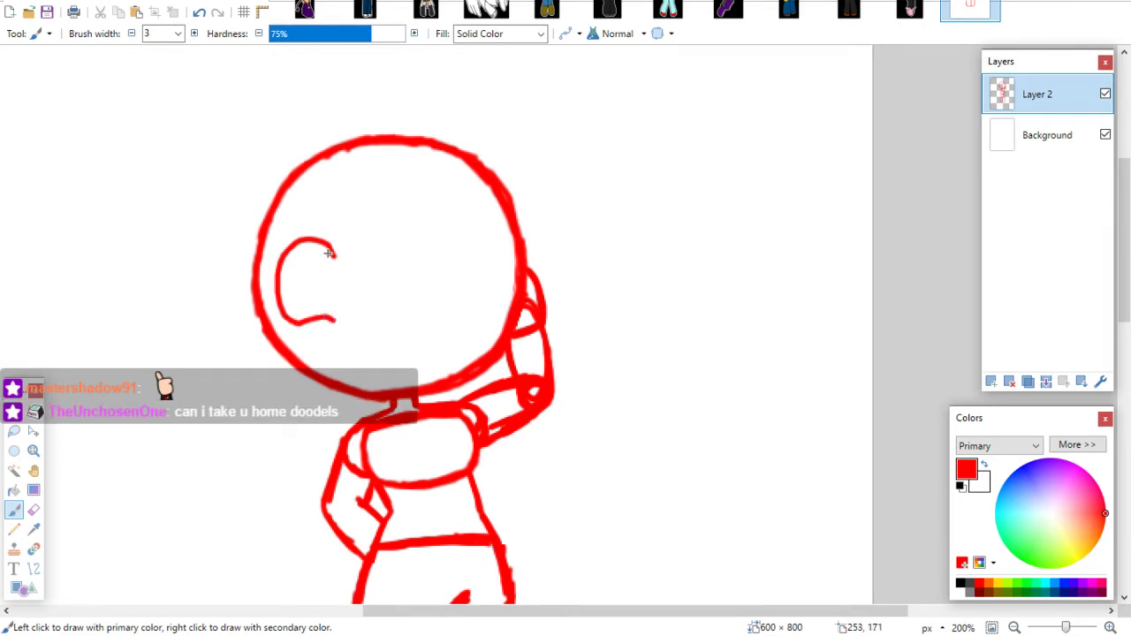
key(ctrl+z)
key(ctrl+z)
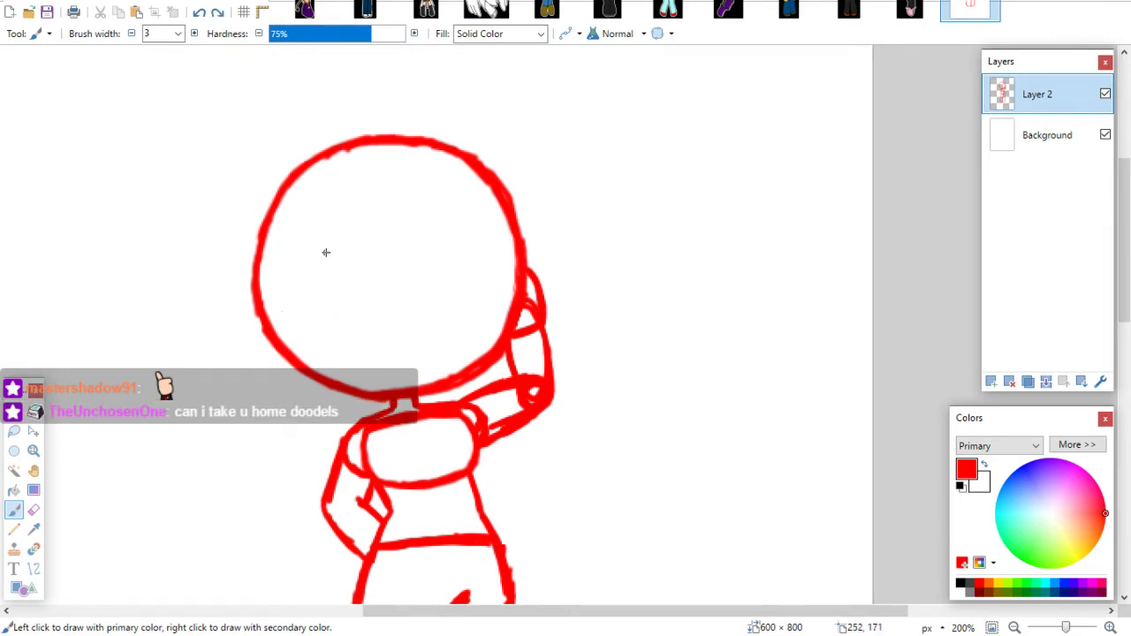
mouse_move(333, 255)
mouse_down()
mouse_move(285, 271)
mouse_move(290, 325)
mouse_up()
key(ctrl+z)
mouse_move(315, 249)
mouse_down()
mouse_move(288, 235)
mouse_move(273, 296)
mouse_move(312, 309)
mouse_up()
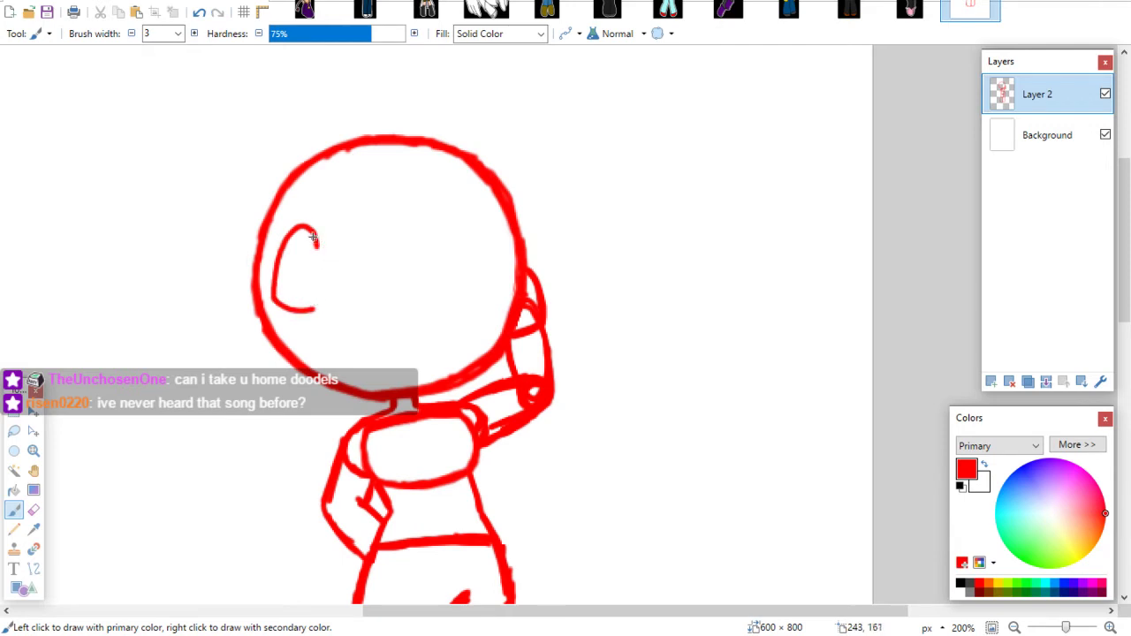
mouse_move(324, 256)
mouse_down()
mouse_move(316, 232)
mouse_move(274, 265)
mouse_move(274, 305)
mouse_move(320, 312)
mouse_up()
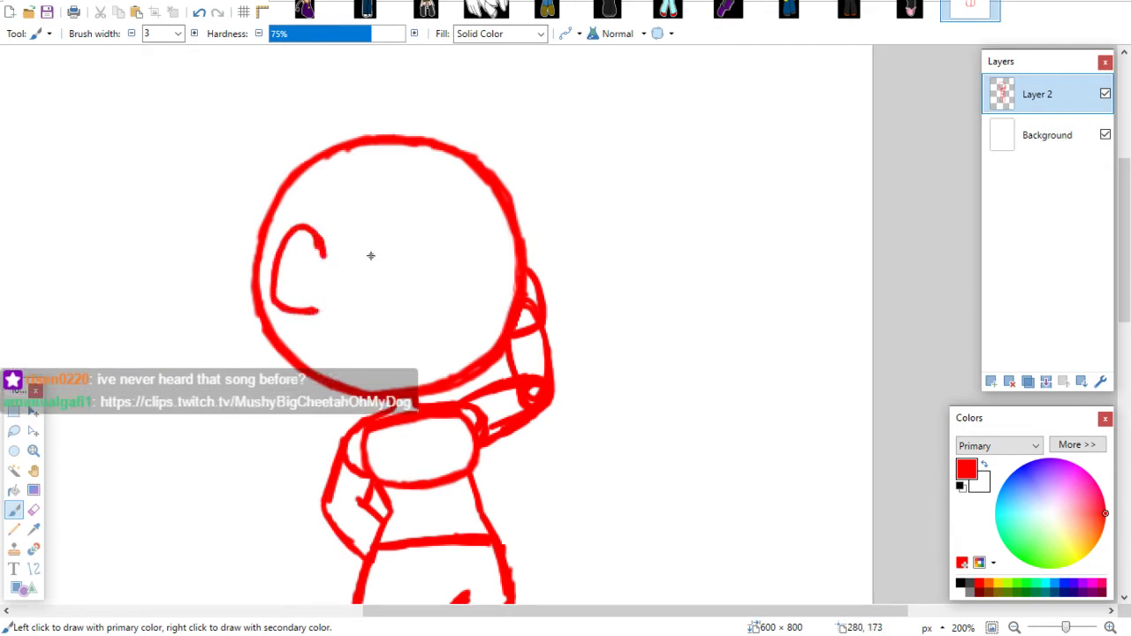
Try outlining a matching open eye on the right side of the face and a small oval inside the left eye
mouse_move(371, 256)
mouse_down()
mouse_move(385, 236)
mouse_move(417, 255)
mouse_move(385, 234)
mouse_move(425, 292)
mouse_move(422, 322)
mouse_move(422, 263)
mouse_up()
key(ctrl+z)
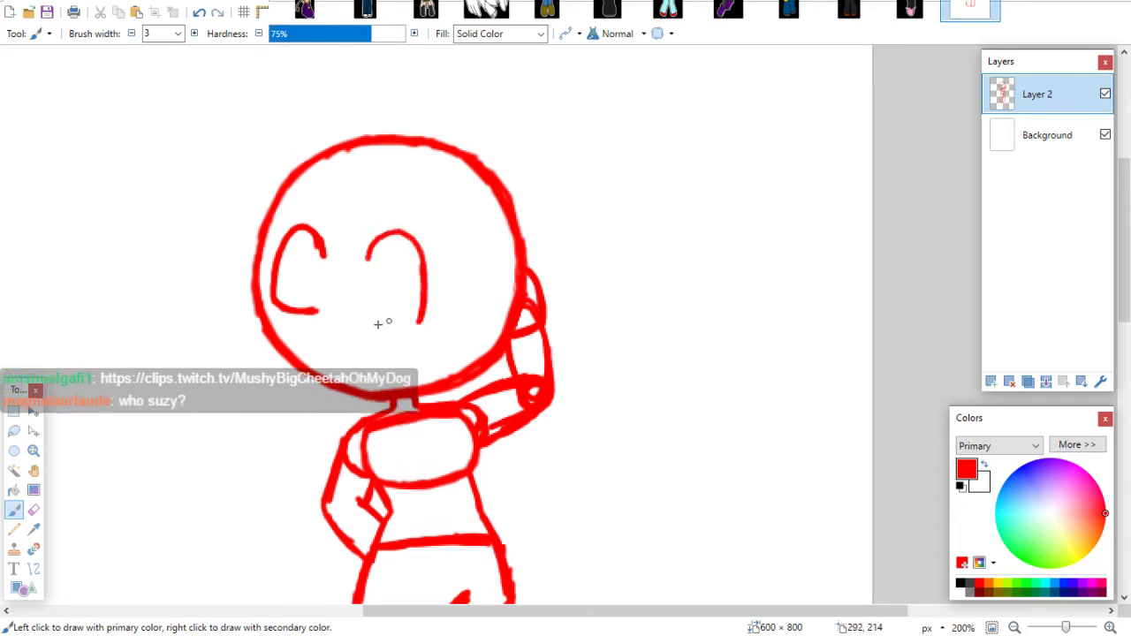
mouse_move(378, 324)
mouse_down()
mouse_move(363, 318)
mouse_move(420, 323)
mouse_move(362, 312)
mouse_up()
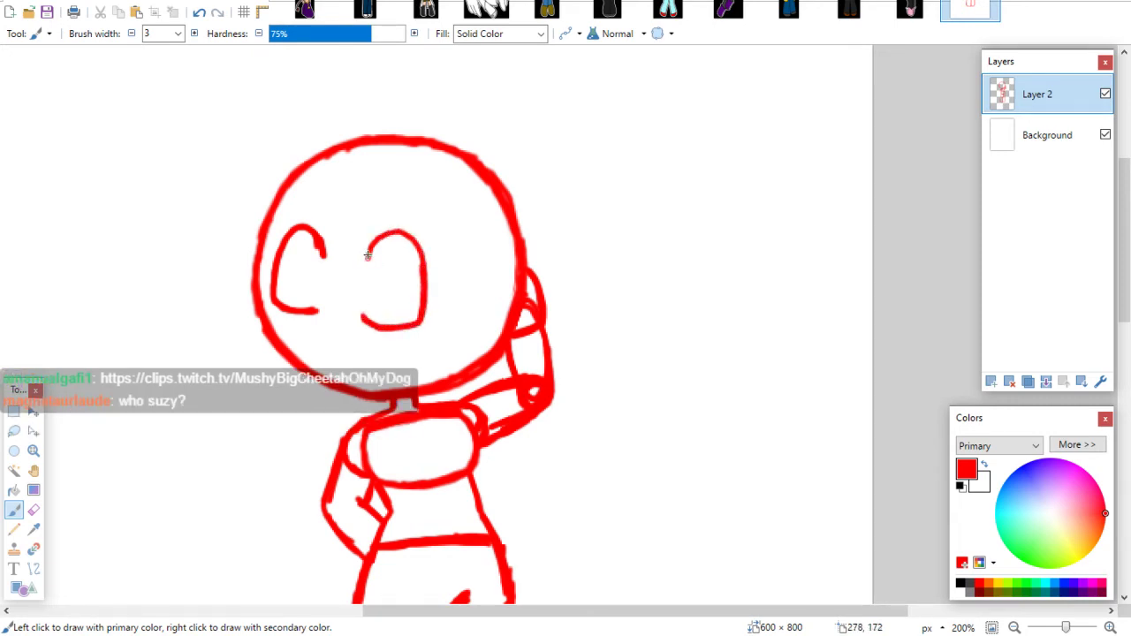
mouse_move(367, 255)
mouse_down()
mouse_move(398, 230)
mouse_move(417, 272)
mouse_up()
click(34, 510)
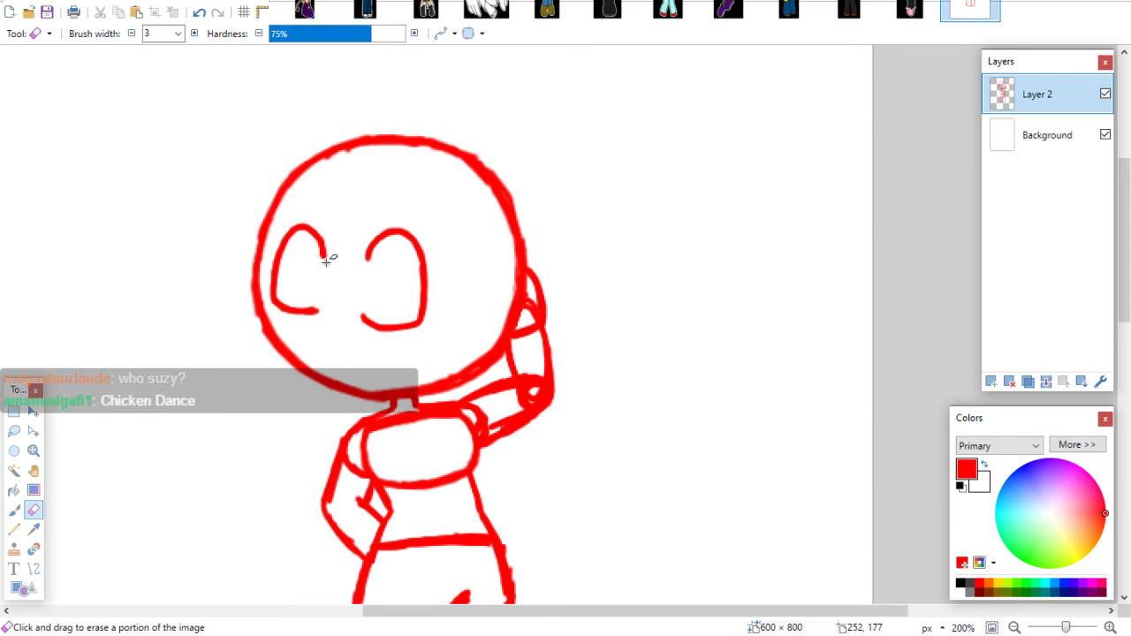
click(13, 510)
mouse_move(289, 236)
mouse_down()
mouse_move(287, 256)
mouse_move(307, 229)
mouse_up()
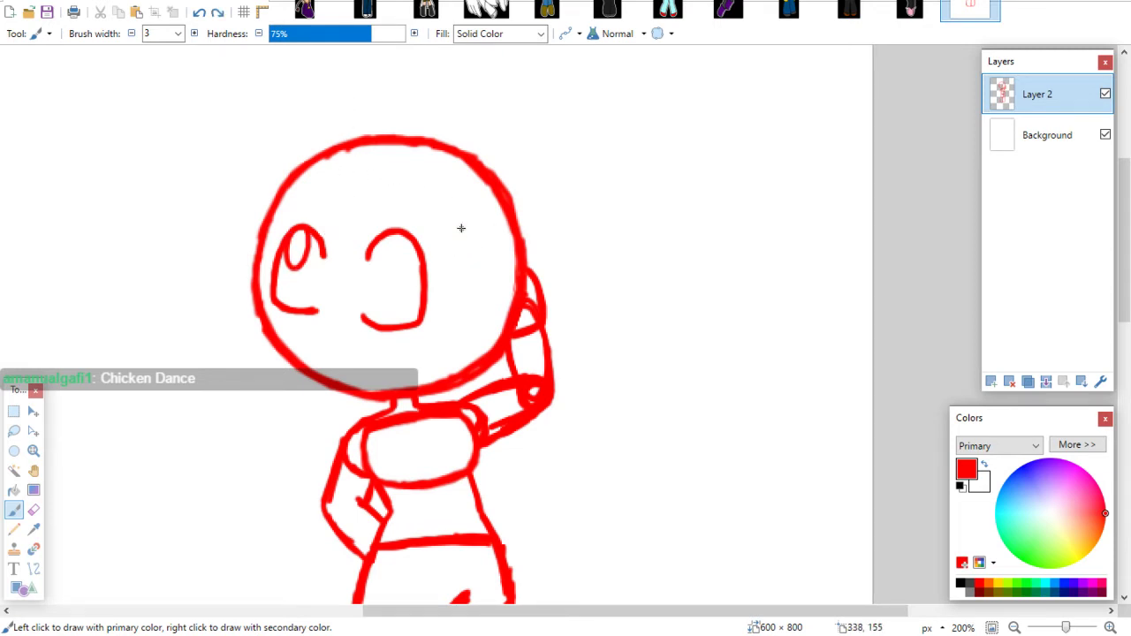
Undo all the open-eye strokes inside the head circle
key(ctrl+z)
key(ctrl+z)
key(ctrl+z)
key(ctrl+z)
key(ctrl+z)
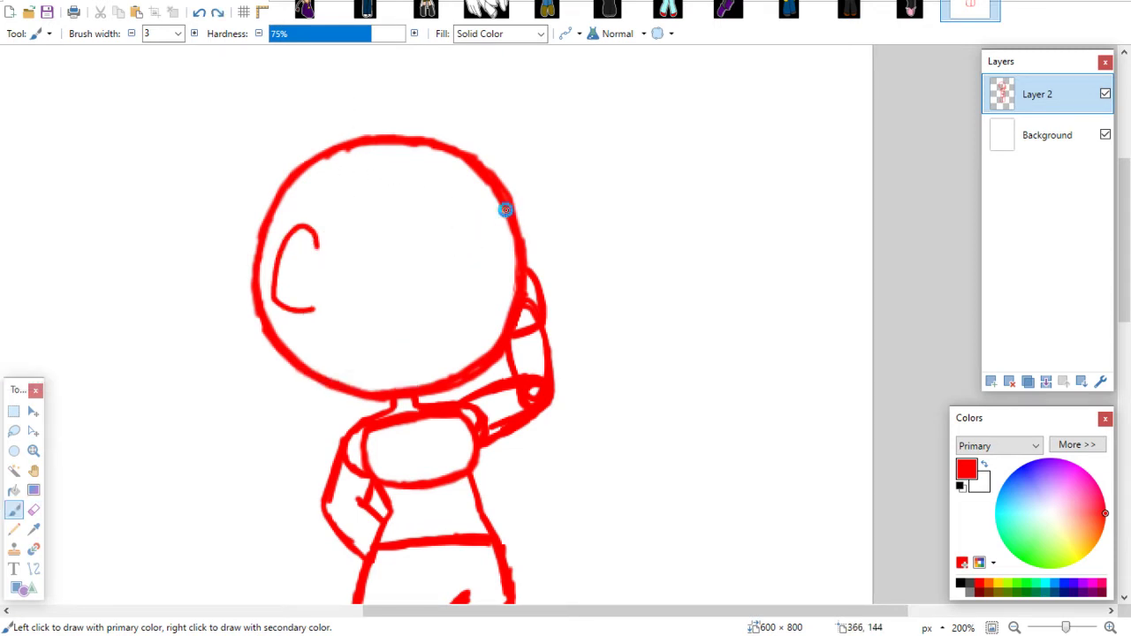
key(ctrl+z)
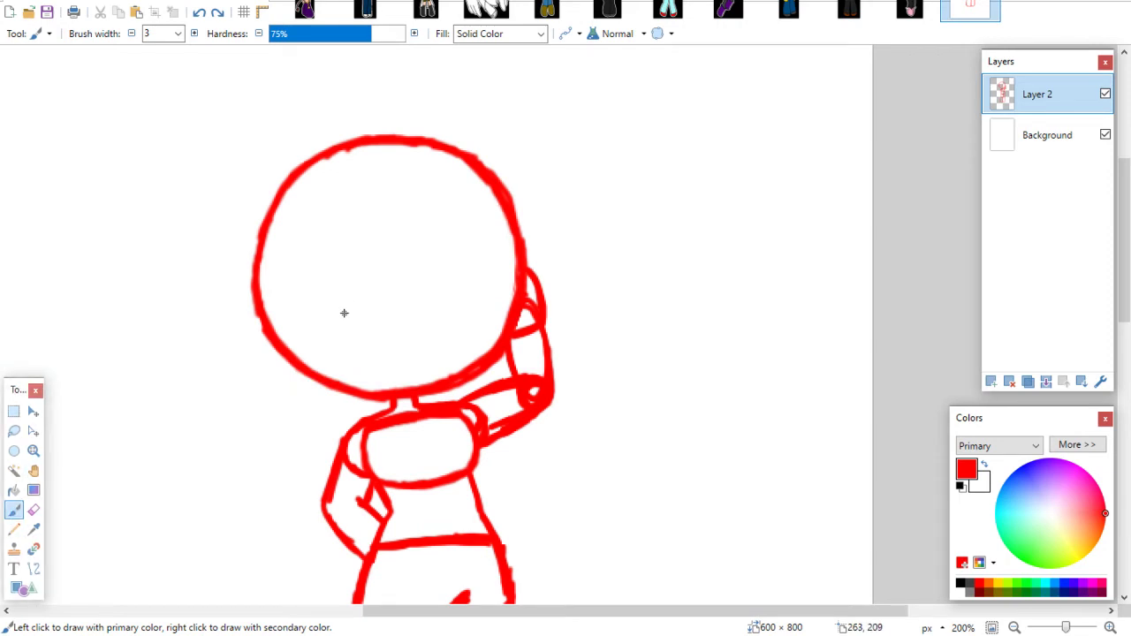
Draw a tilted smiling face with two arched closed eyes, a small nose mark and a short curved mouth
mouse_move(344, 312)
mouse_down()
mouse_move(406, 283)
mouse_move(345, 304)
mouse_up()
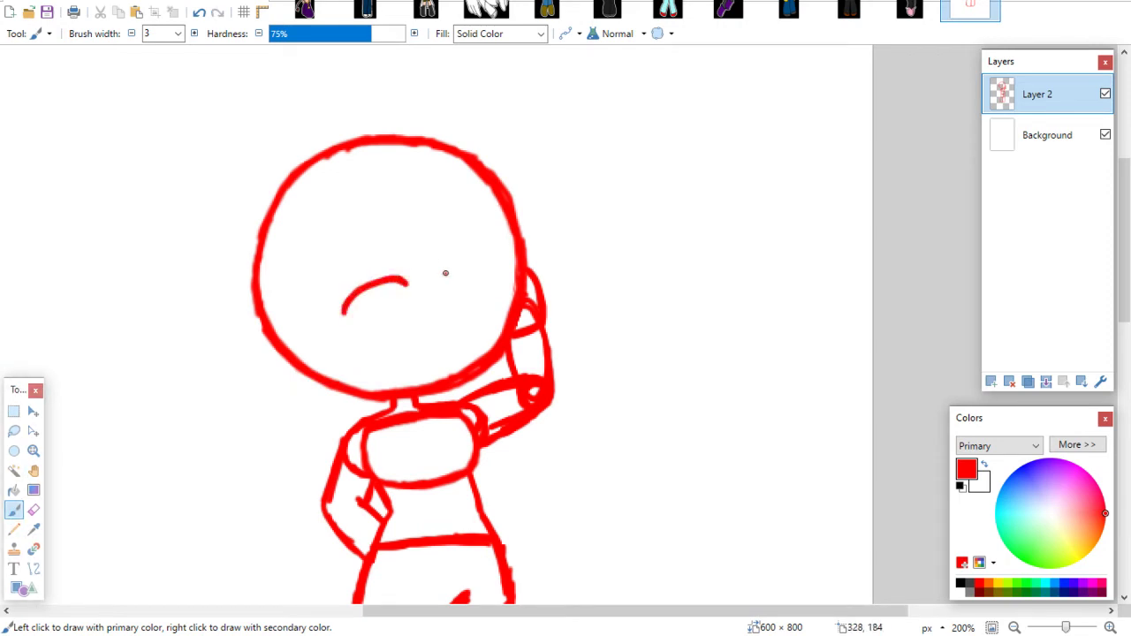
mouse_move(445, 273)
mouse_down()
mouse_move(510, 253)
mouse_move(450, 267)
mouse_up()
key(ctrl+z)
key(ctrl+z)
key(ctrl+z)
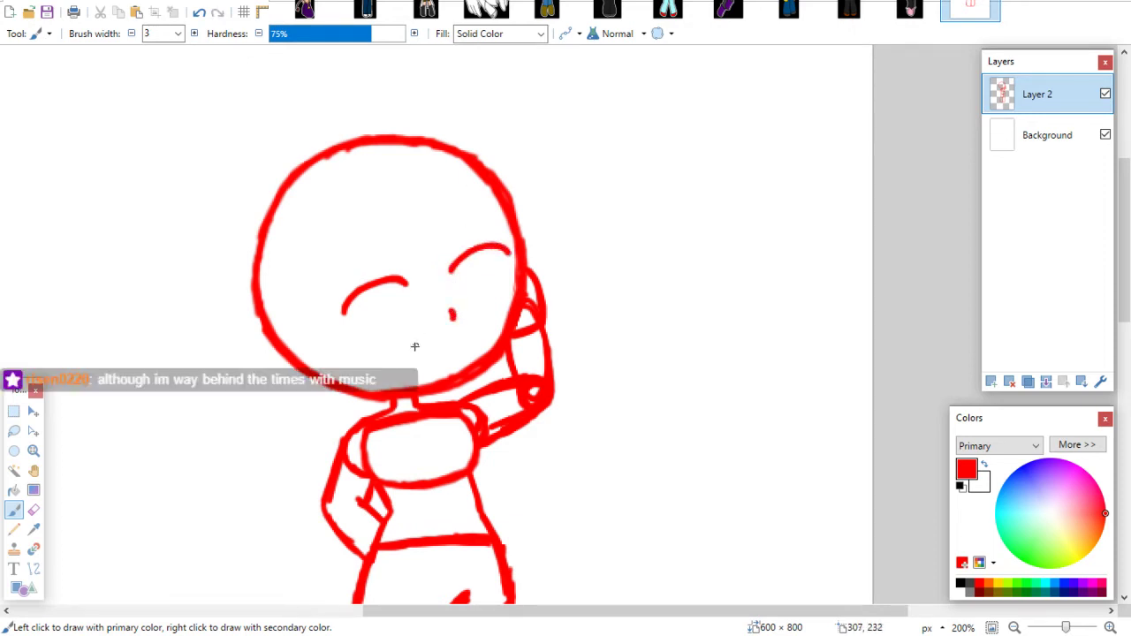
mouse_move(386, 374)
mouse_down()
mouse_move(410, 375)
mouse_move(386, 375)
mouse_up()
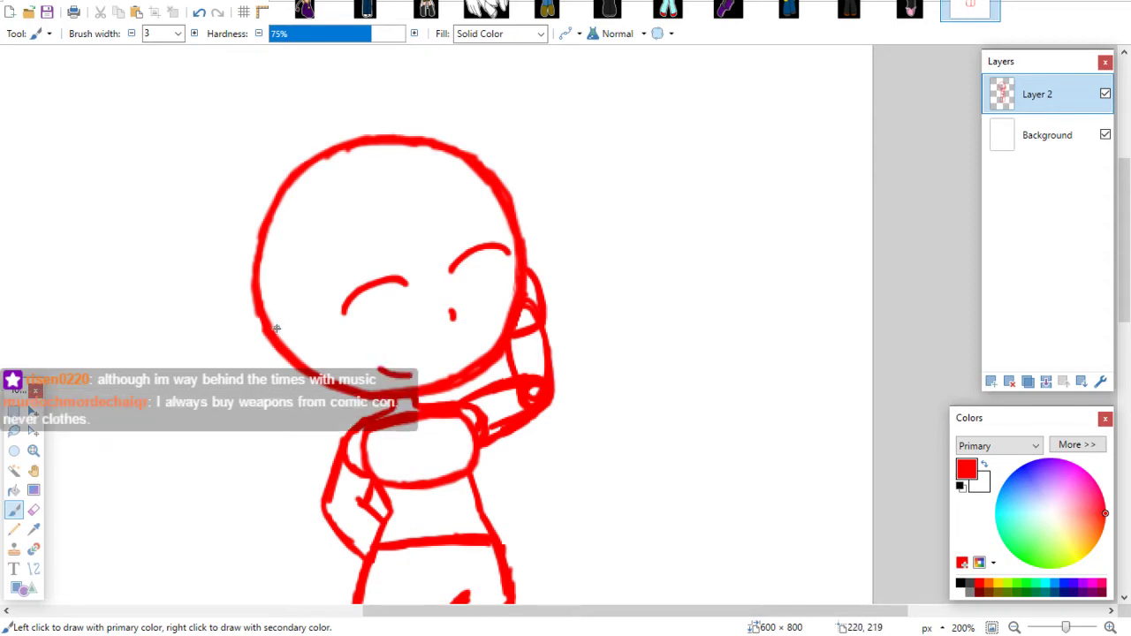
Draw the cap's curved lower edge across the forehead and its outer left side just outside the head circle
mouse_move(274, 330)
mouse_down()
mouse_move(369, 255)
mouse_move(506, 216)
mouse_up()
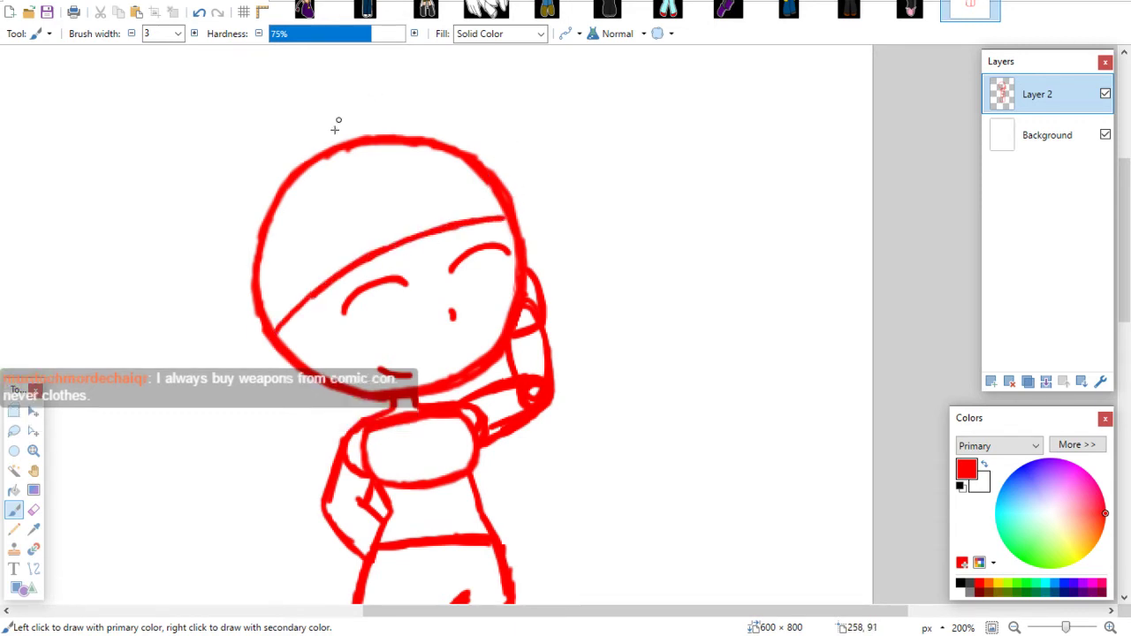
mouse_move(320, 150)
mouse_down()
mouse_move(278, 182)
mouse_move(252, 232)
mouse_move(250, 307)
mouse_move(268, 343)
mouse_up()
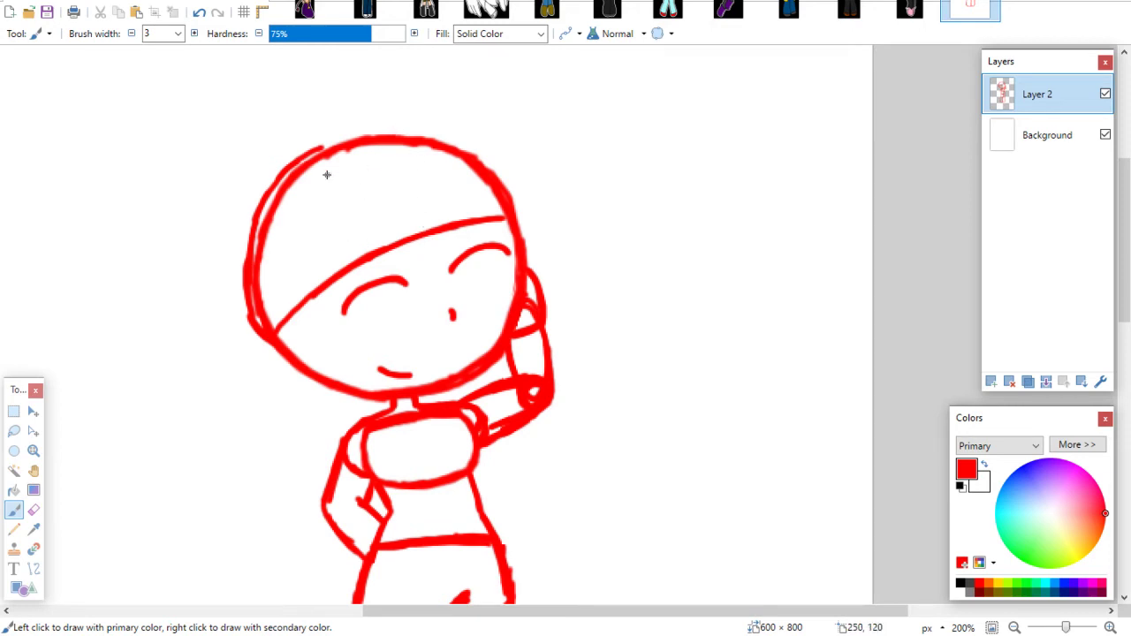
drag(322, 148, 389, 133)
key(z)
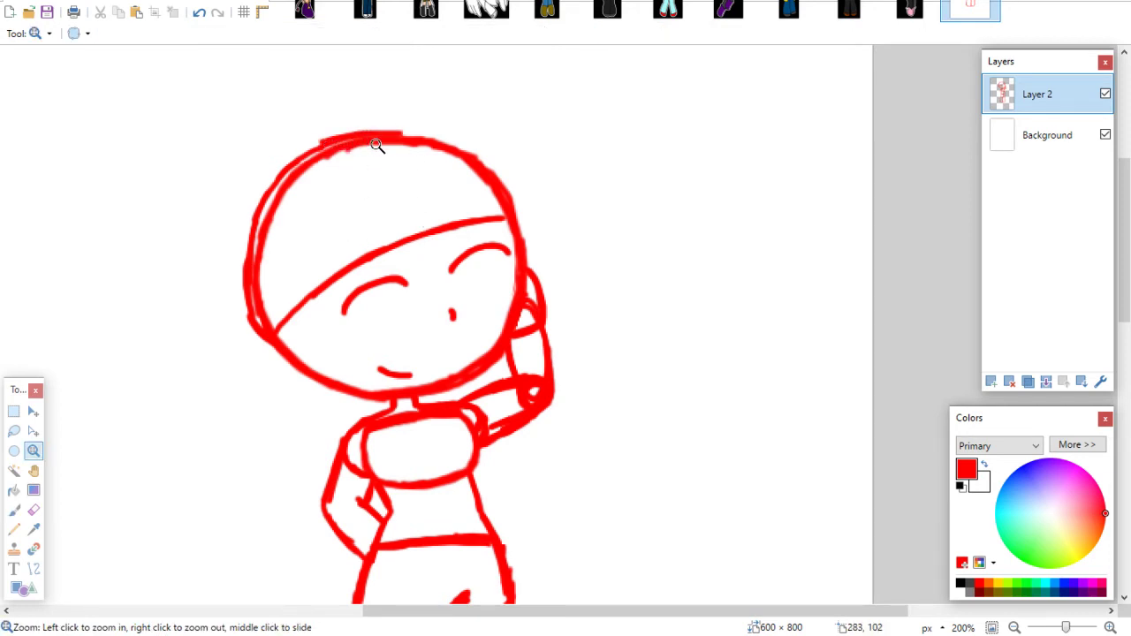
click(13, 410)
click(14, 509)
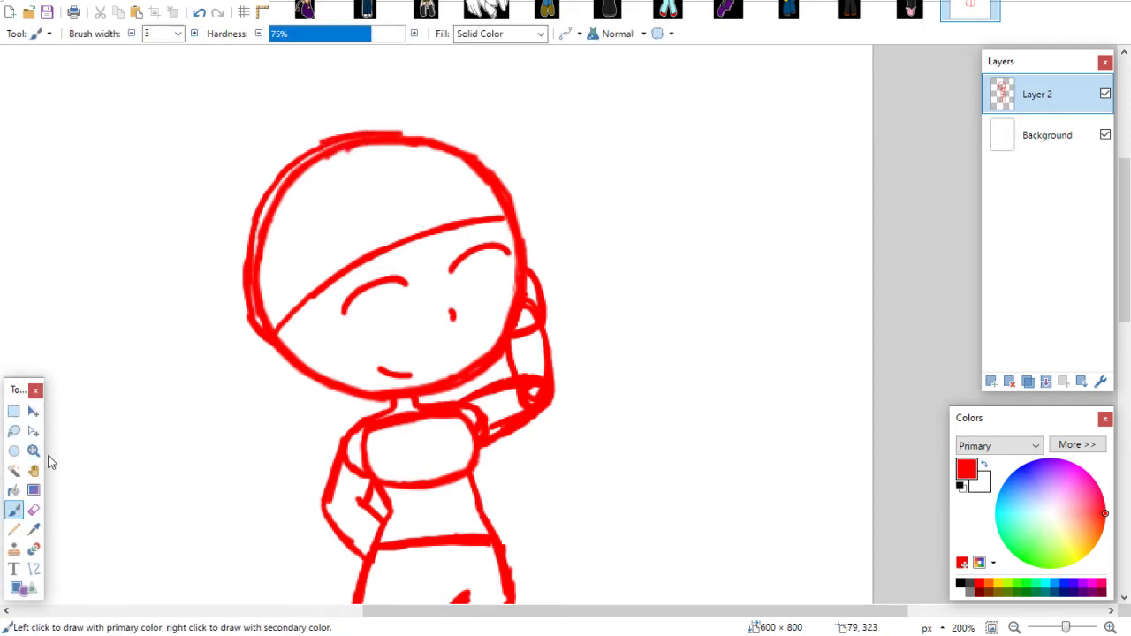
key(ctrl+z)
key(ctrl+z)
Carry the cap's crown outline over the head to the right side and draw a narrow pointed brim above its lower edge
mouse_move(305, 156)
mouse_down()
mouse_move(398, 124)
mouse_move(474, 156)
mouse_move(437, 132)
mouse_move(501, 176)
mouse_move(521, 215)
mouse_up()
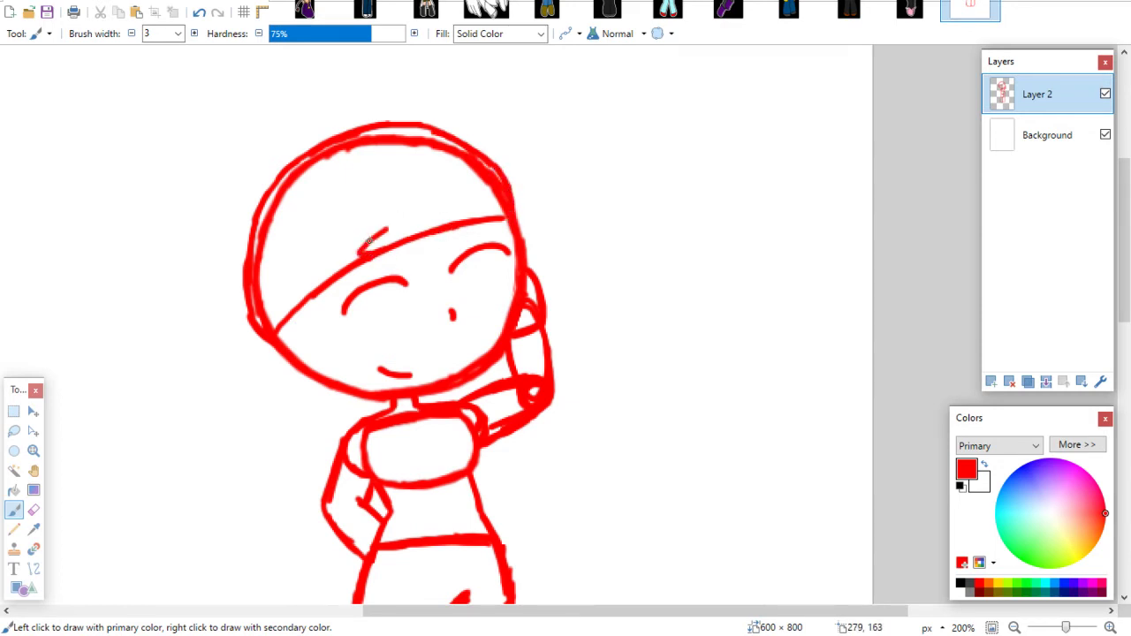
mouse_move(357, 254)
mouse_down()
mouse_move(461, 202)
mouse_move(497, 193)
mouse_move(521, 207)
mouse_up()
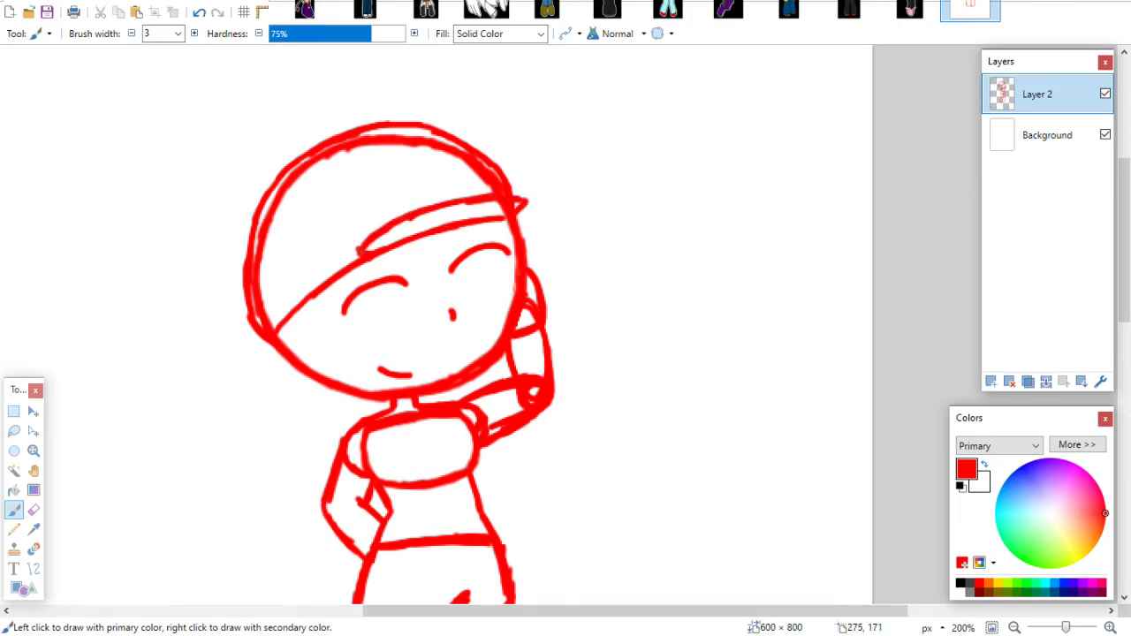
mouse_move(350, 260)
mouse_down()
mouse_move(374, 231)
mouse_move(439, 205)
mouse_up()
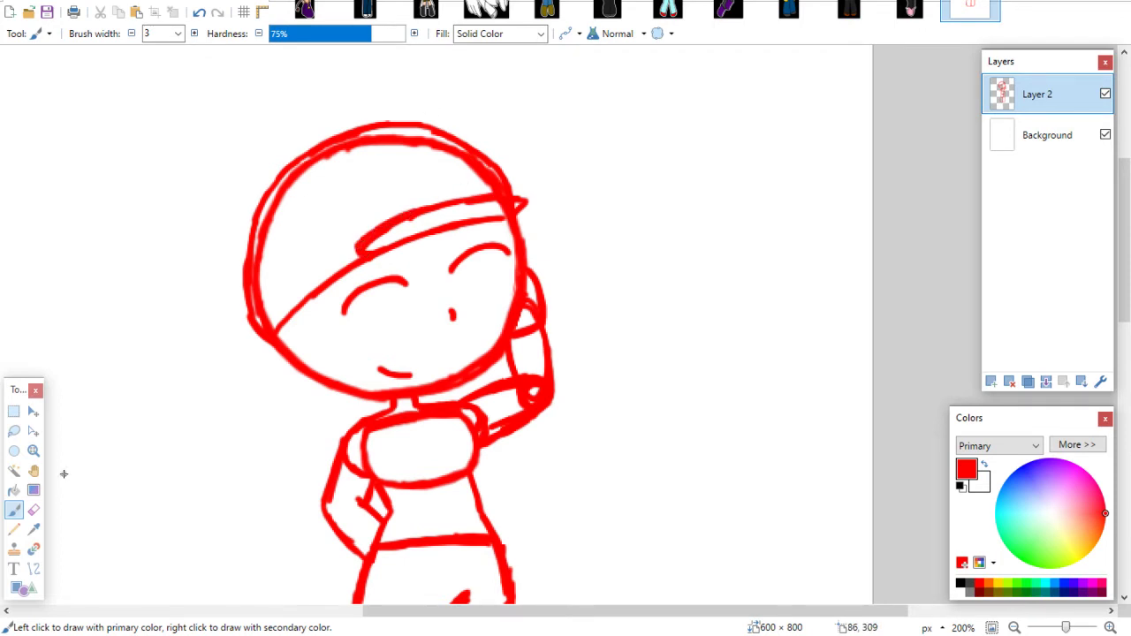
Erase the original head circle line inside the cap's crown
click(34, 510)
mouse_move(300, 201)
mouse_down()
mouse_move(288, 187)
mouse_move(388, 140)
mouse_move(265, 232)
mouse_move(260, 317)
mouse_move(268, 326)
mouse_move(282, 310)
mouse_up()
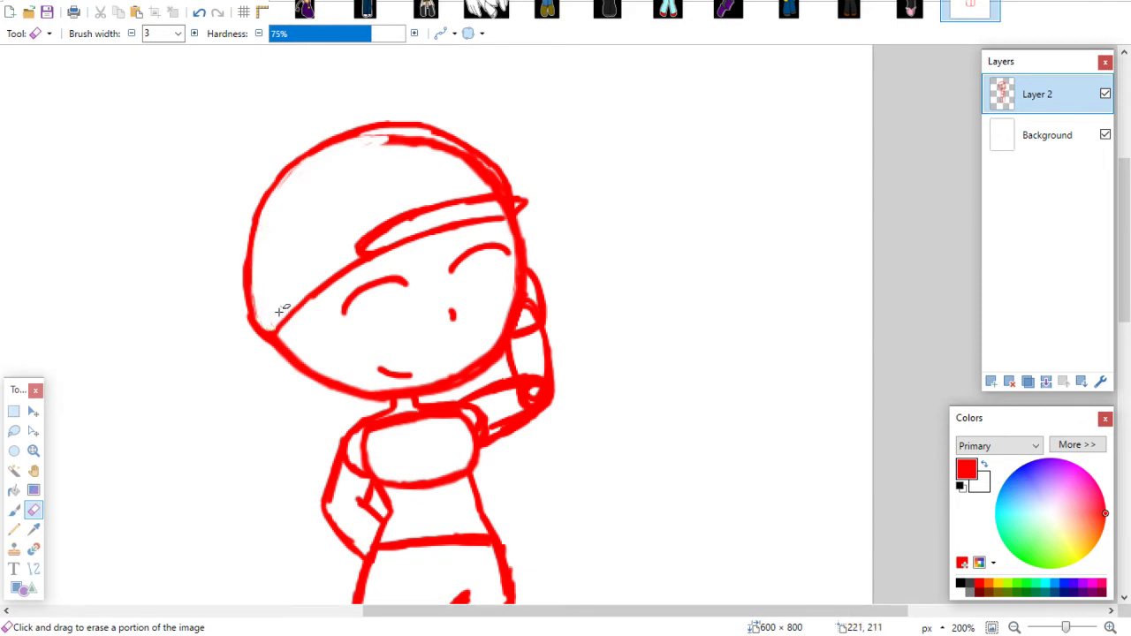
mouse_move(366, 144)
mouse_down()
mouse_move(461, 142)
mouse_move(451, 155)
mouse_move(464, 157)
mouse_move(448, 144)
mouse_move(499, 188)
mouse_move(499, 177)
mouse_move(510, 210)
mouse_up()
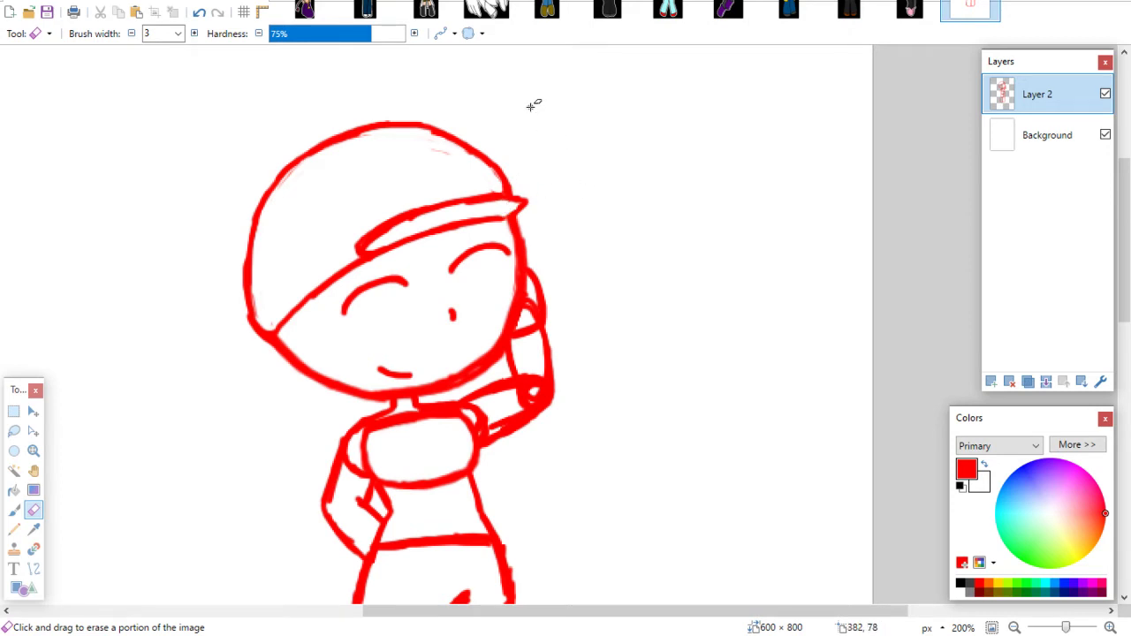
Draw a jagged tuft of fringe hanging from the cap's edge between the closed eyes
click(16, 511)
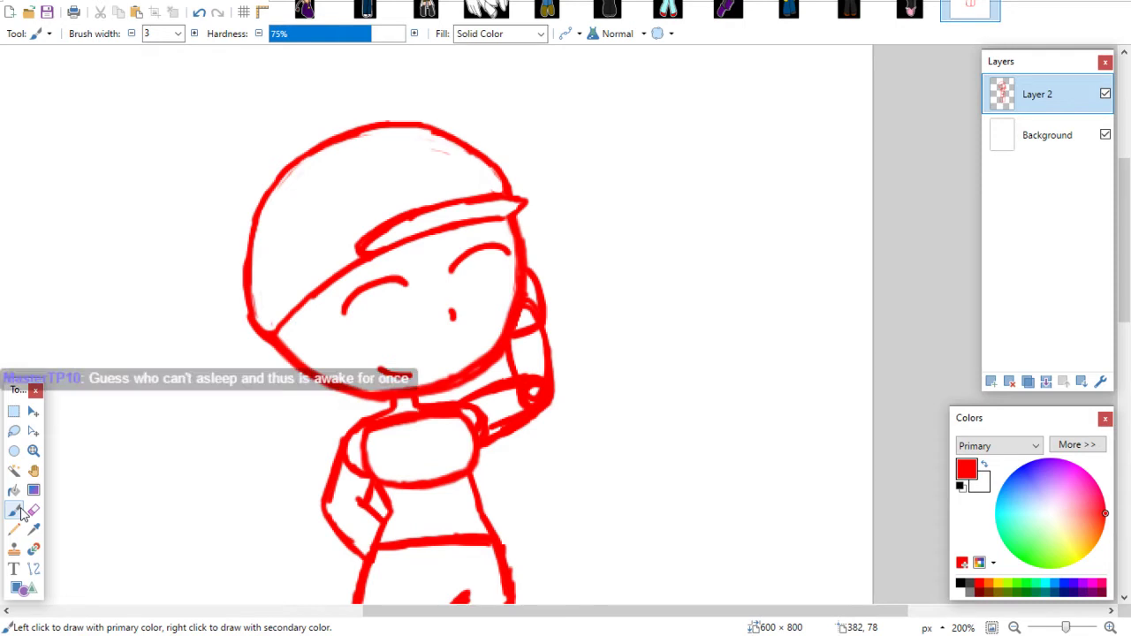
drag(1118, 254, 1117, 253)
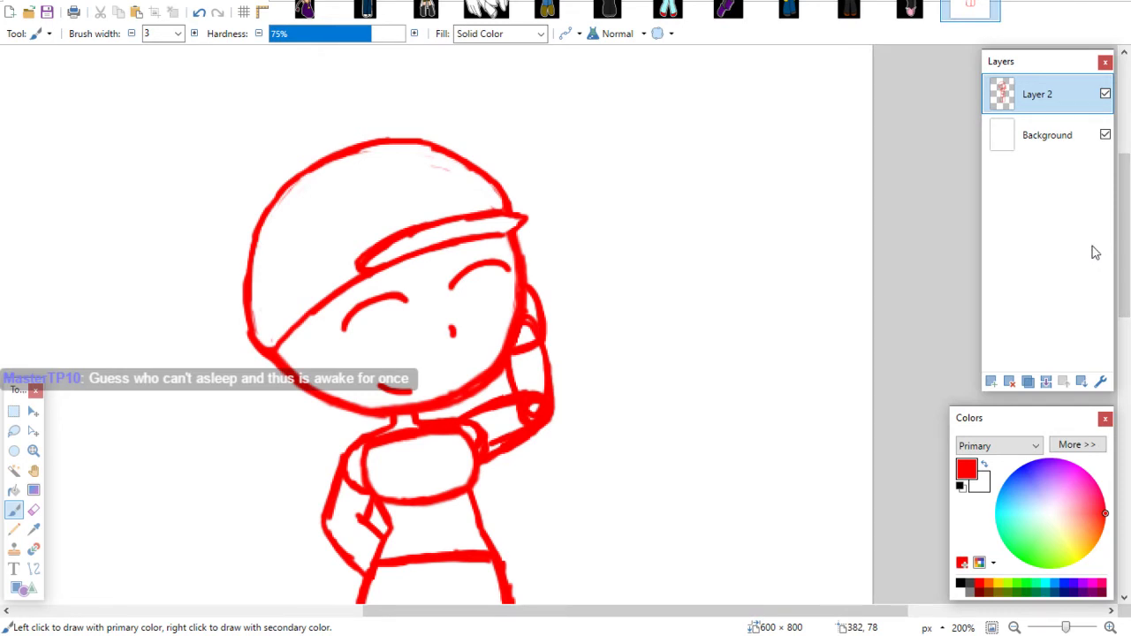
drag(1117, 249, 1114, 256)
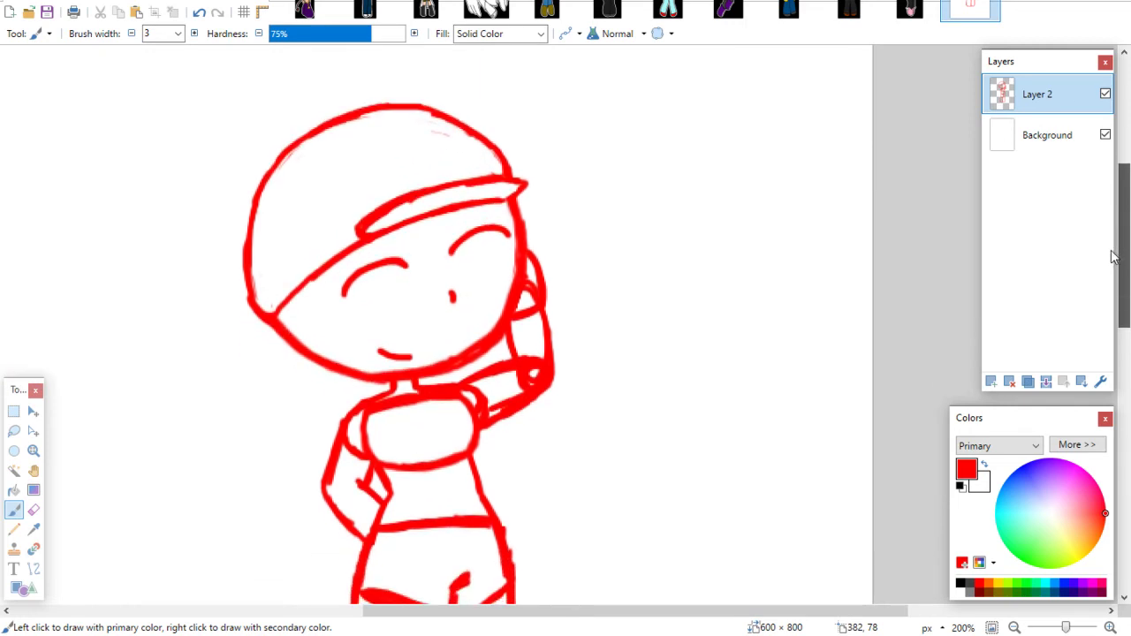
mouse_move(401, 236)
mouse_down()
mouse_move(436, 247)
mouse_move(458, 212)
mouse_up()
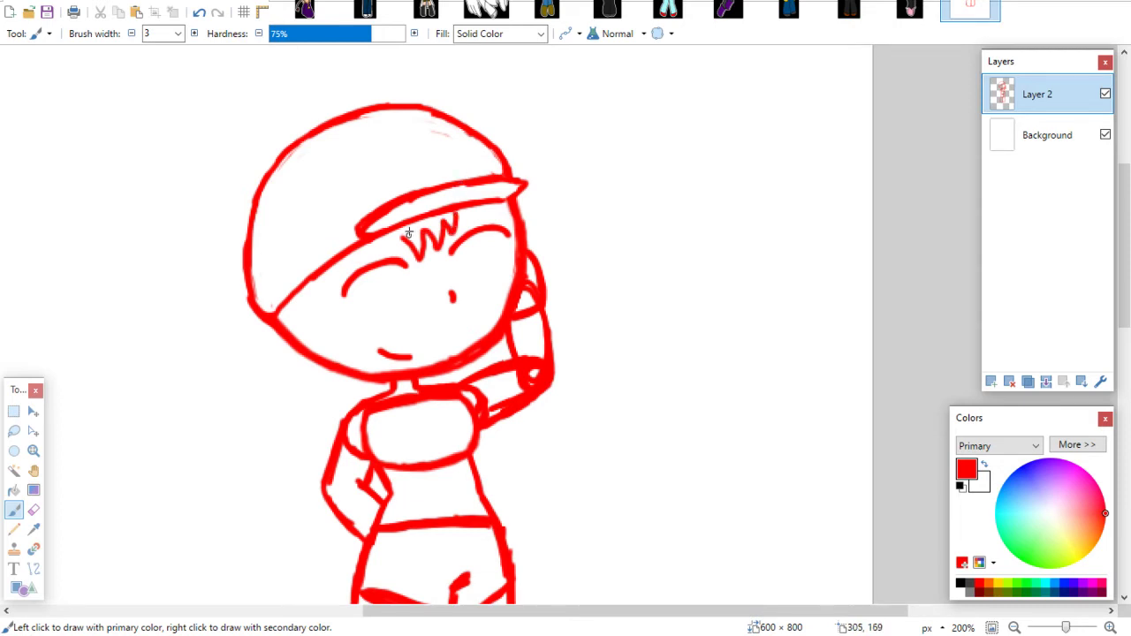
key(ctrl+z)
key(ctrl+z)
key(ctrl+z)
key(ctrl+z)
mouse_move(390, 230)
mouse_down()
mouse_move(422, 262)
mouse_move(419, 237)
mouse_move(453, 232)
mouse_move(464, 206)
mouse_up()
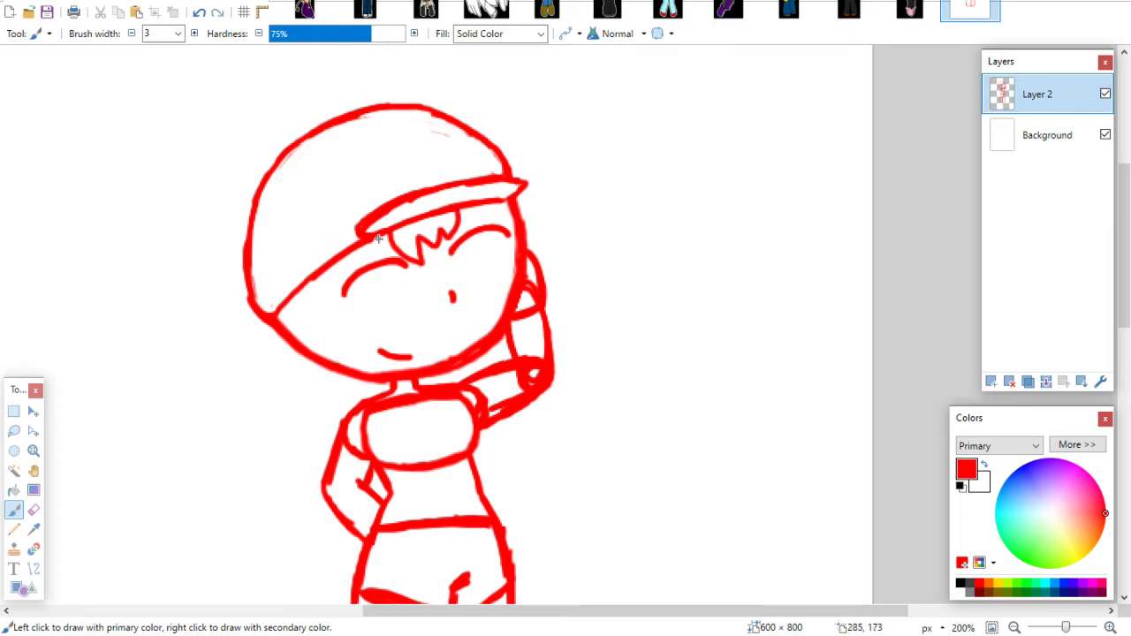
Add small angular hair tufts along the cap's edge on the left and right of the central fringe
mouse_move(389, 231)
mouse_down()
mouse_move(355, 265)
mouse_move(393, 249)
mouse_move(385, 234)
mouse_move(391, 252)
mouse_move(323, 296)
mouse_up()
key(ctrl+z)
key(ctrl+z)
mouse_move(388, 233)
mouse_down()
mouse_move(384, 255)
mouse_move(366, 242)
mouse_move(341, 279)
mouse_move(339, 265)
mouse_move(321, 300)
mouse_move(318, 277)
mouse_up()
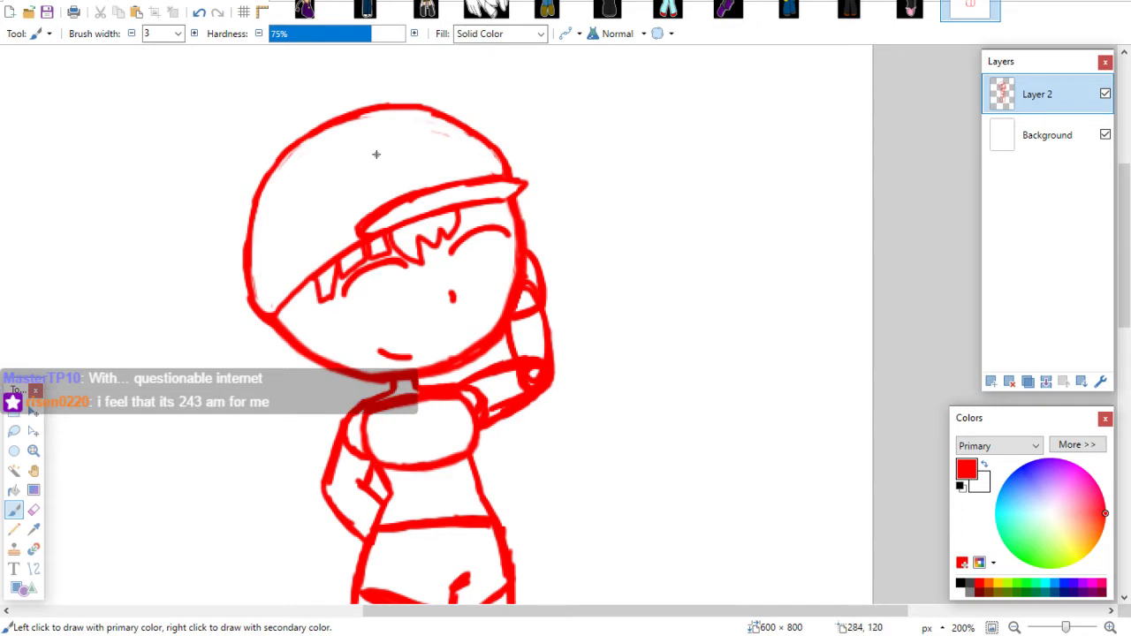
mouse_move(459, 209)
mouse_down()
mouse_move(502, 217)
mouse_move(510, 201)
mouse_up()
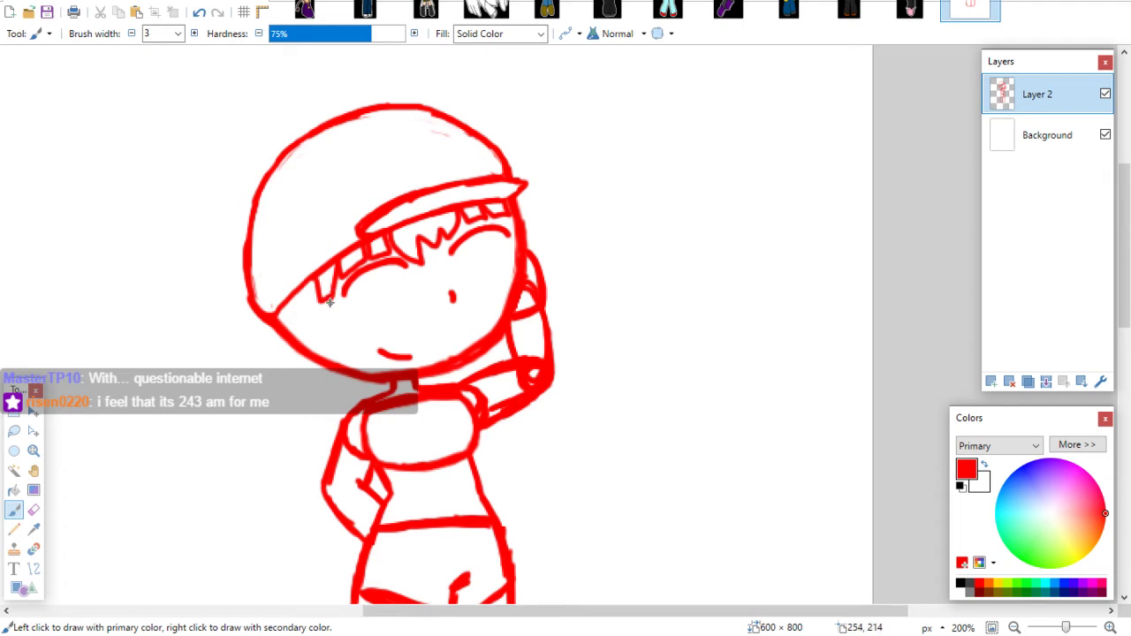
Draw a side lock of hair curving from the cap's edge down the left cheek, ending in jagged tips at the jaw
mouse_move(330, 299)
mouse_down()
mouse_move(331, 334)
mouse_move(355, 337)
mouse_move(355, 356)
mouse_move(353, 378)
mouse_up()
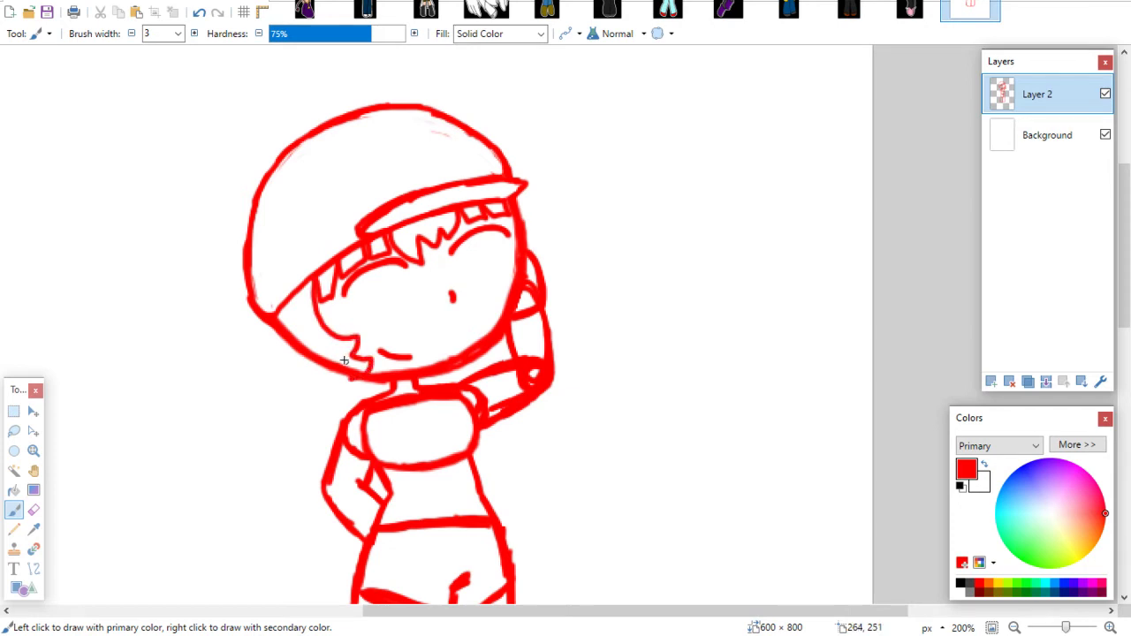
drag(314, 276, 353, 350)
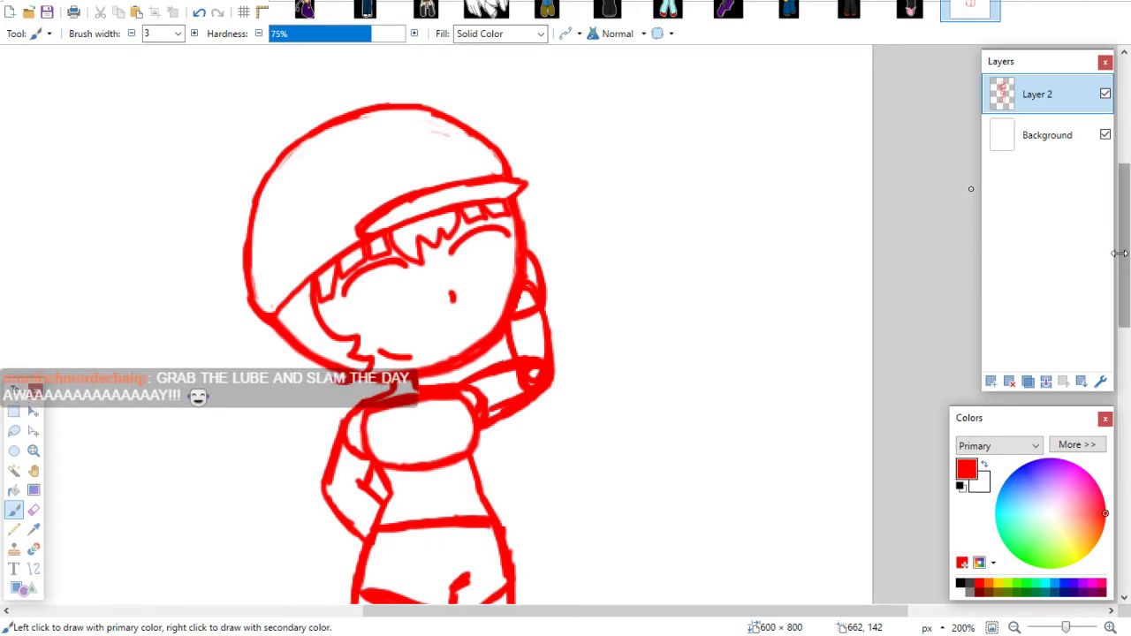
drag(1120, 258, 1120, 301)
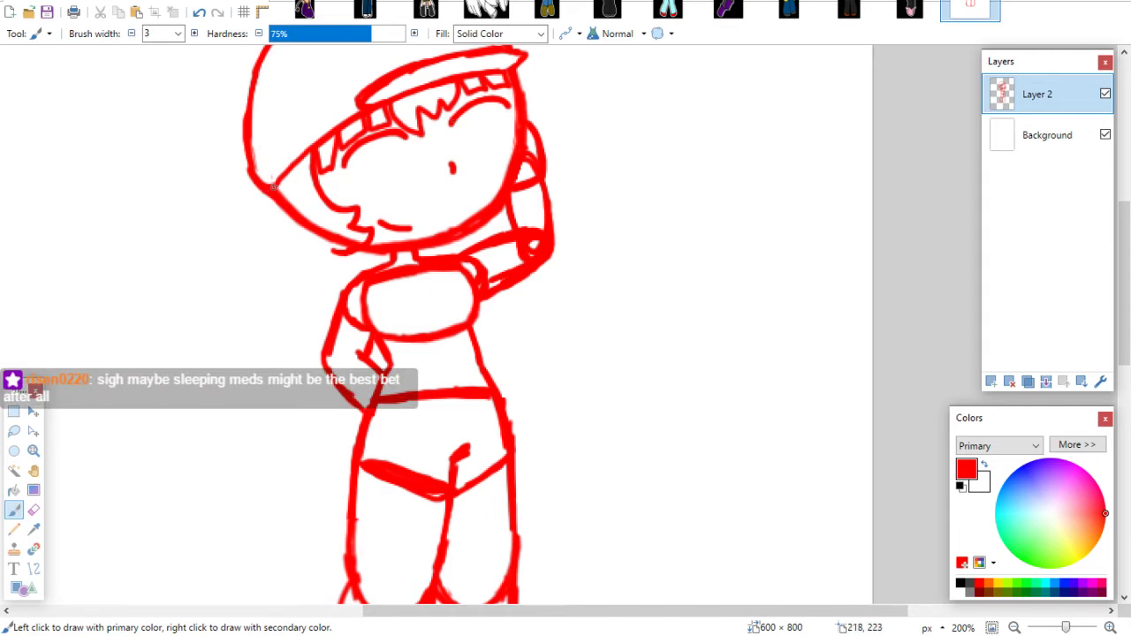
Draw the back hair curving from the cap's lower corner under the jaw to the neck, with a jagged-ended lock falling behind the bent arm
drag(273, 186, 279, 242)
key(ctrl+z)
drag(271, 187, 301, 259)
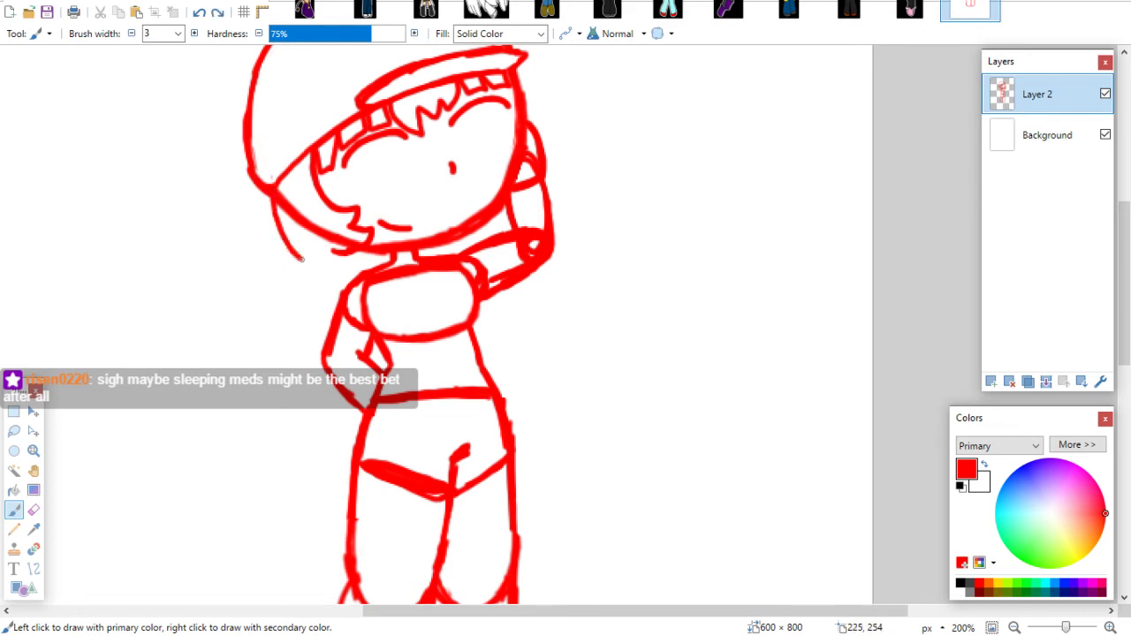
key(ctrl+z)
mouse_move(271, 188)
mouse_down()
mouse_move(289, 232)
mouse_move(337, 263)
mouse_up()
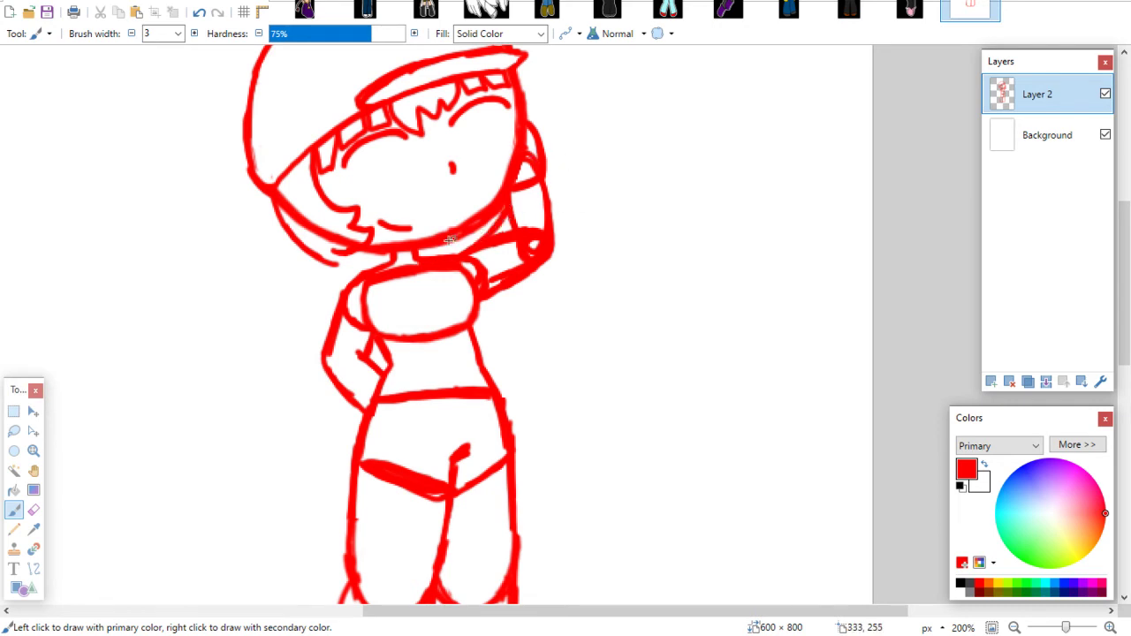
drag(343, 267, 368, 270)
mouse_move(353, 270)
mouse_down()
mouse_move(378, 271)
mouse_move(307, 337)
mouse_move(305, 411)
mouse_move(314, 408)
mouse_move(341, 458)
mouse_move(353, 456)
mouse_up()
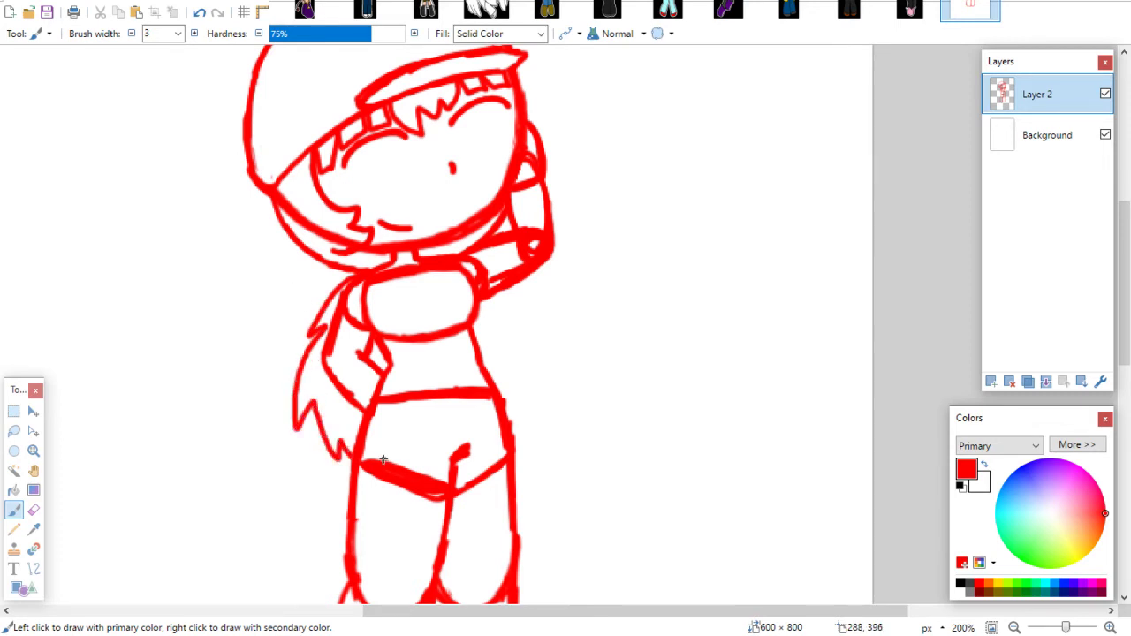
Thicken both closed-eye arcs and add a short lash at each outer corner
drag(1118, 271, 1116, 231)
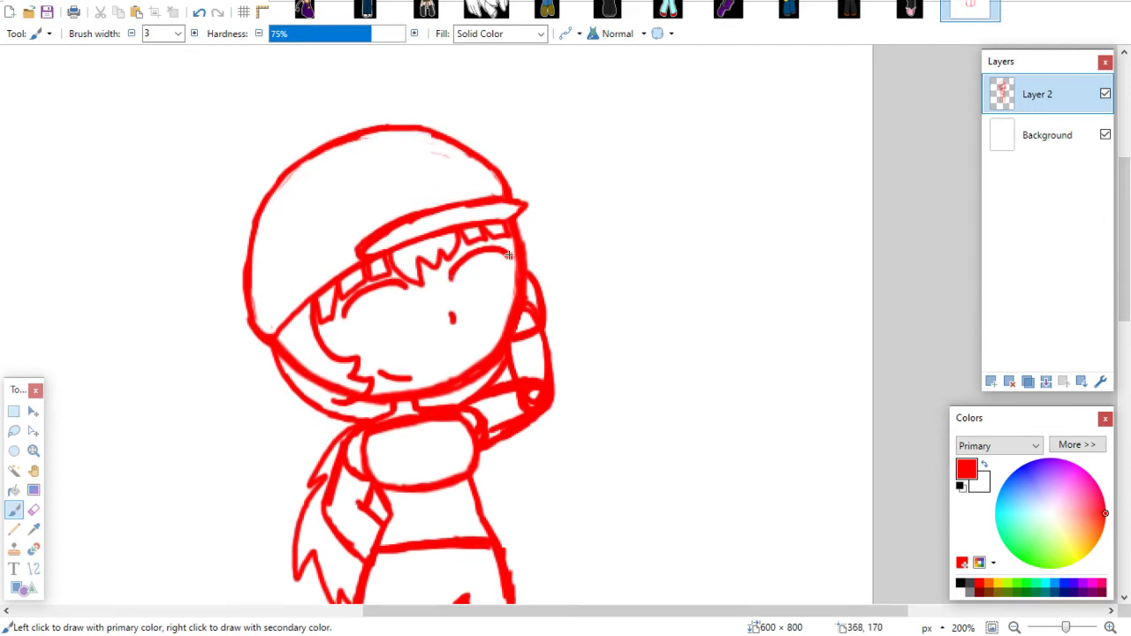
drag(509, 255, 504, 255)
mouse_move(346, 321)
mouse_down()
mouse_move(355, 300)
mouse_move(409, 286)
mouse_up()
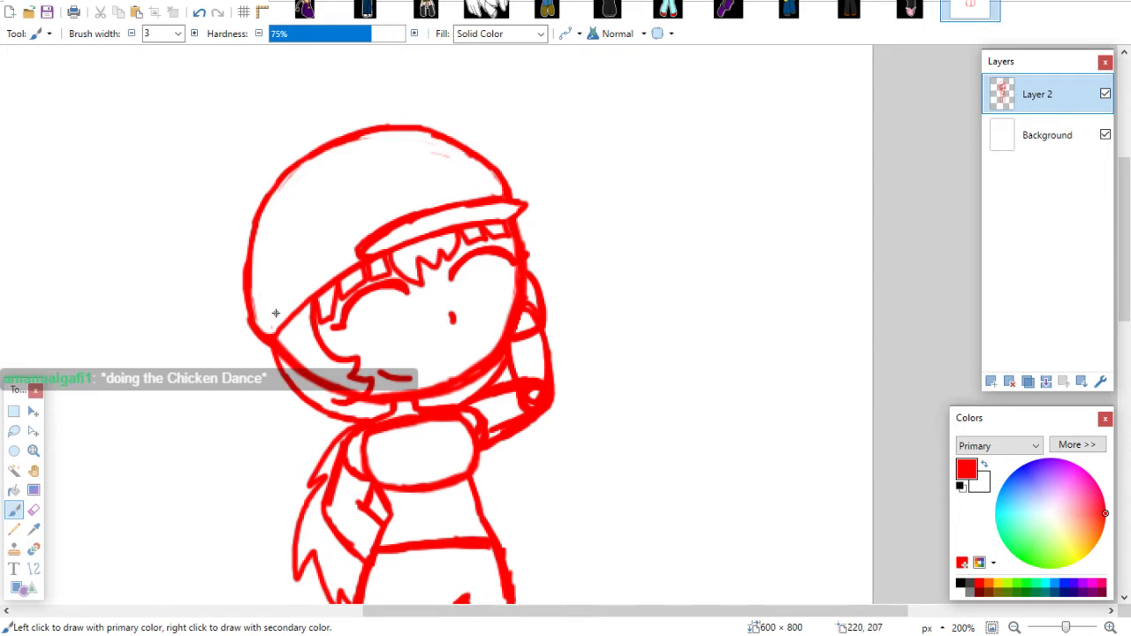
mouse_move(274, 313)
mouse_down()
mouse_move(296, 275)
mouse_move(304, 312)
mouse_move(290, 300)
mouse_move(251, 320)
mouse_move(284, 333)
mouse_up()
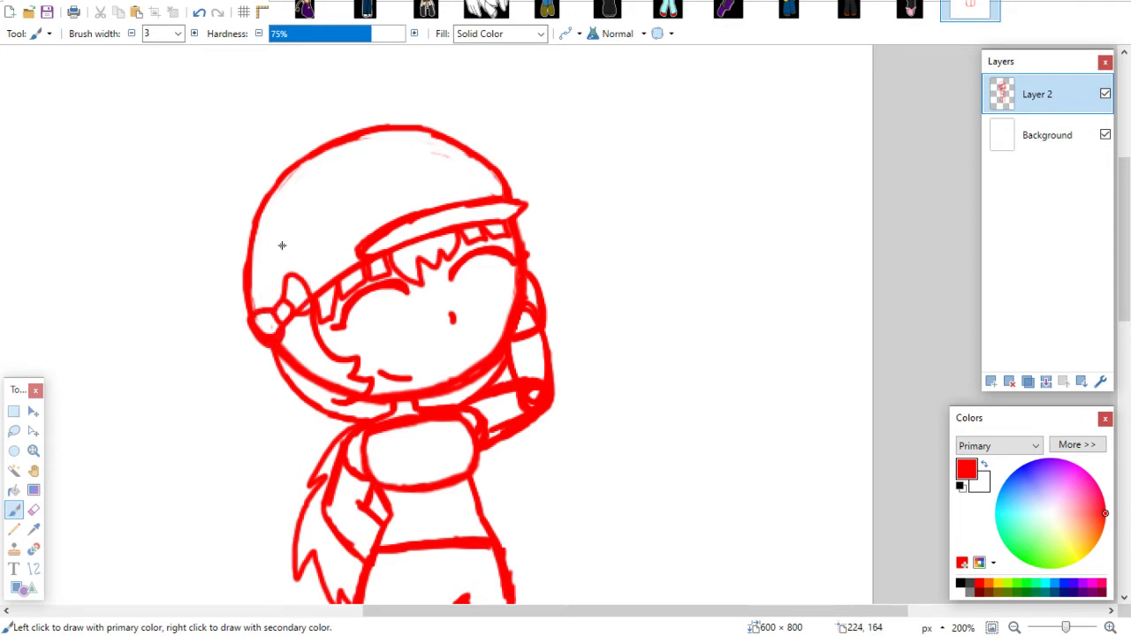
click(34, 509)
drag(266, 334, 298, 304)
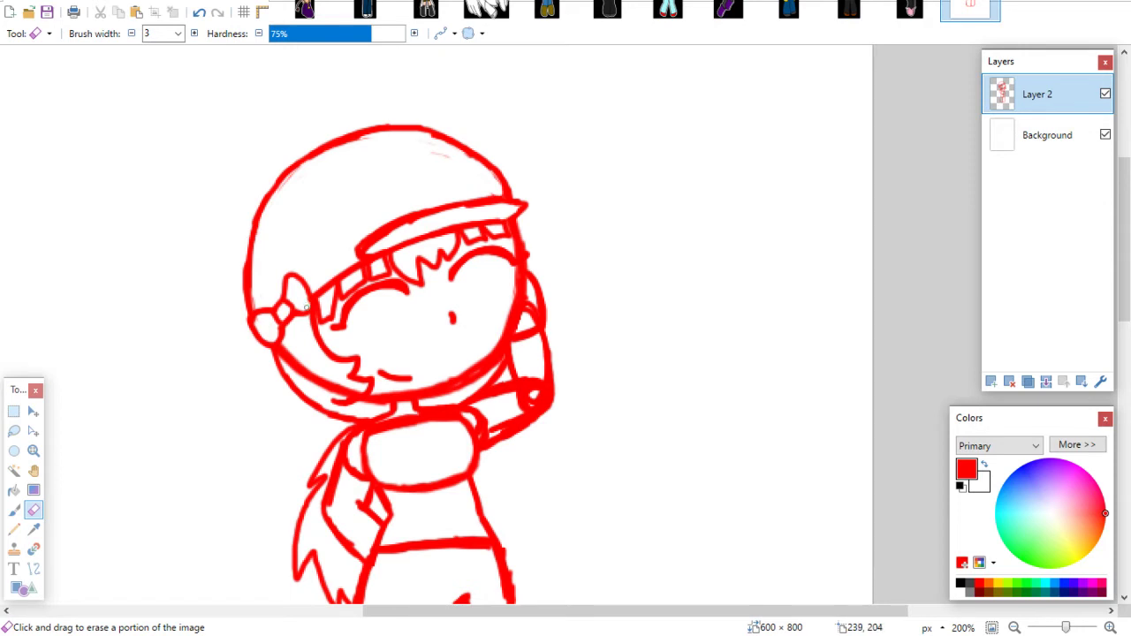
click(14, 510)
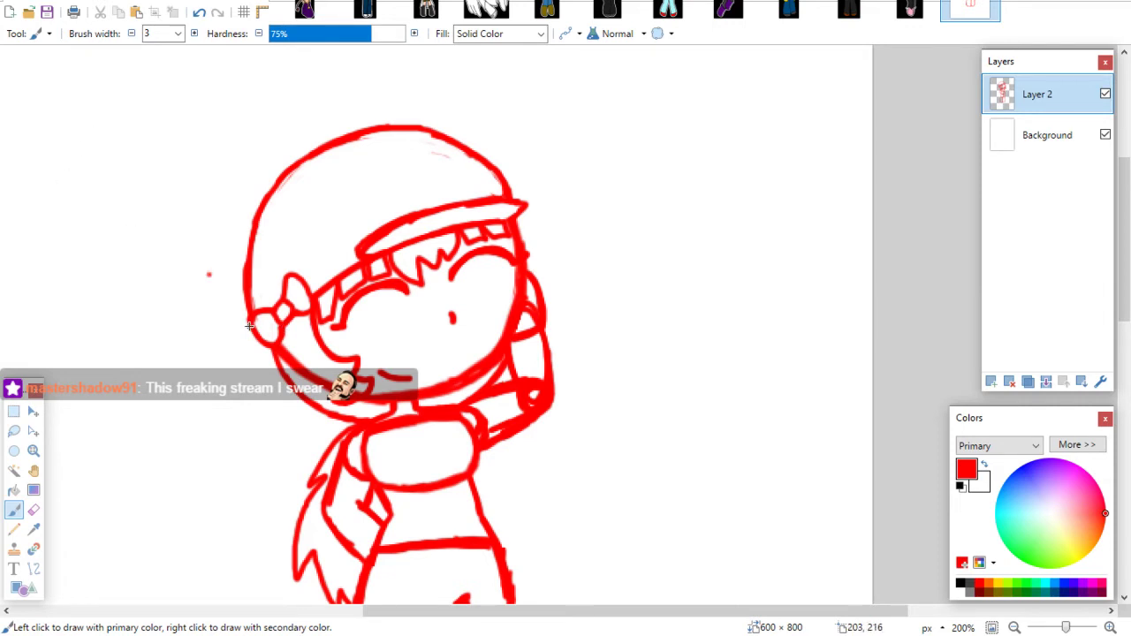
key(ctrl+z)
key(ctrl+z)
key(ctrl+z)
key(ctrl+z)
key(ctrl+z)
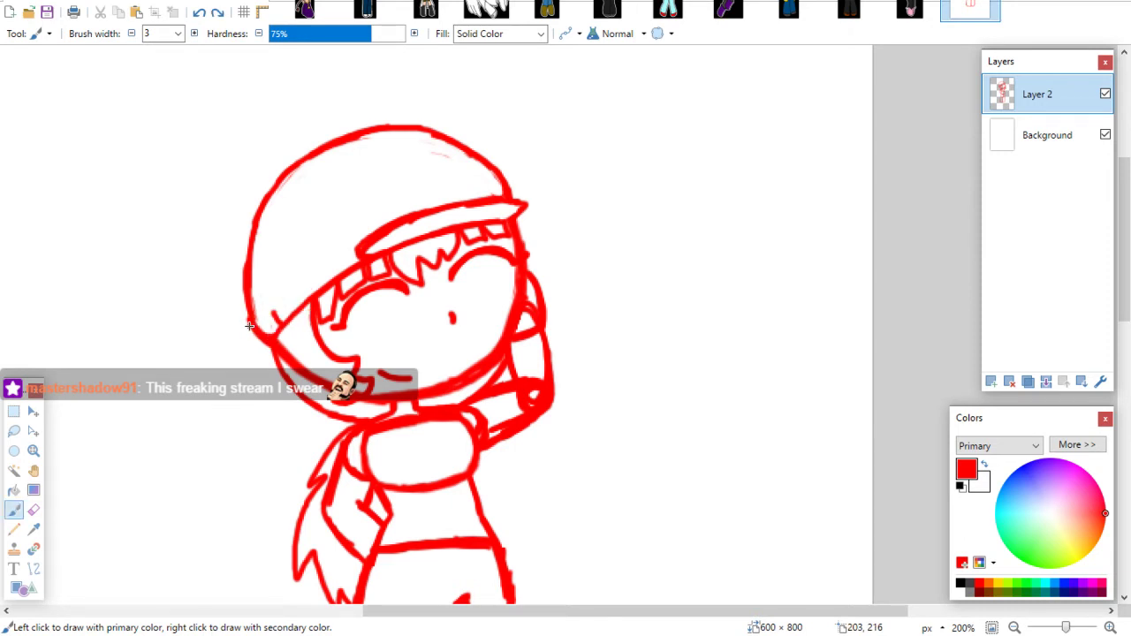
key(ctrl+z)
key(ctrl+z)
Draw a small circle ornament at the cap's lower left corner and erase the old head outline inside the back hair
mouse_move(276, 310)
mouse_down()
mouse_move(267, 321)
mouse_move(285, 320)
mouse_move(277, 308)
mouse_move(282, 335)
mouse_up()
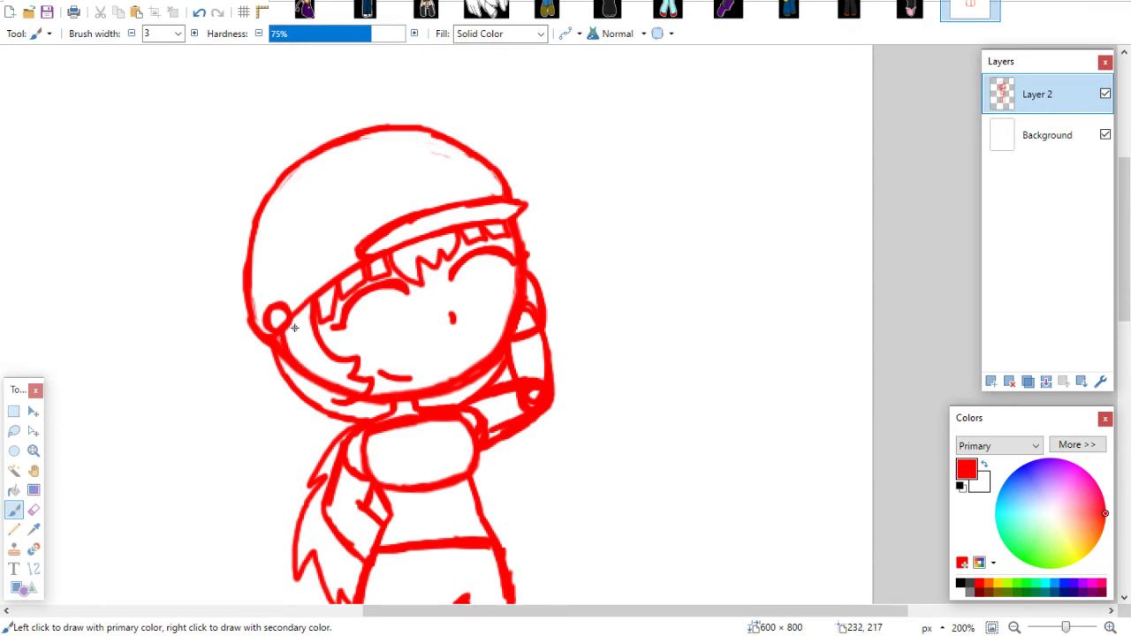
key(e)
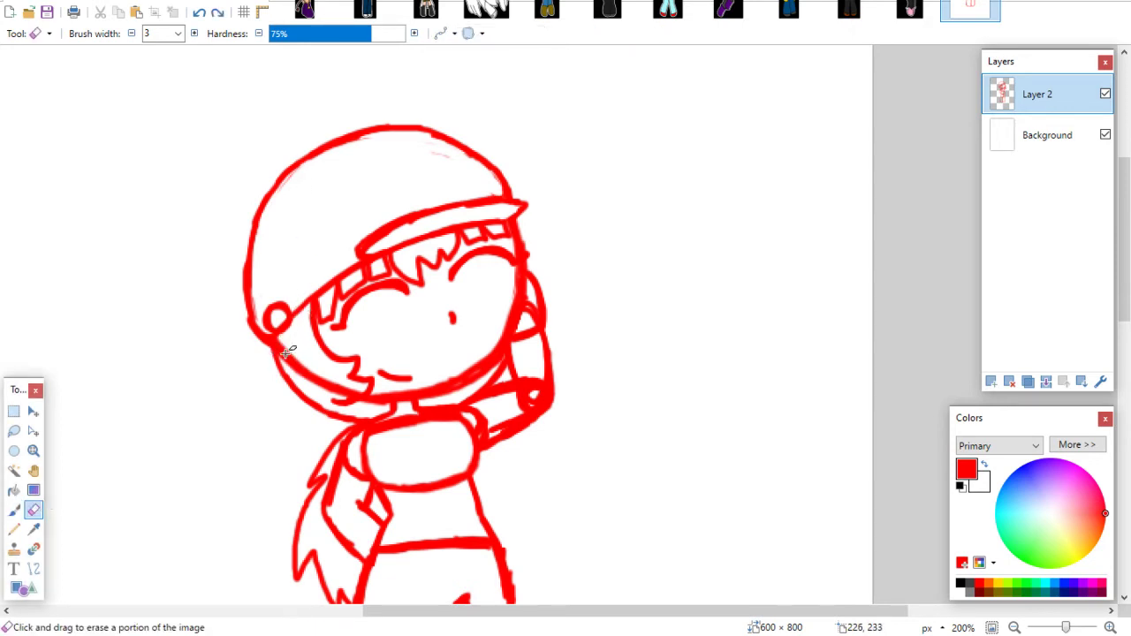
mouse_move(288, 350)
mouse_down()
mouse_move(279, 346)
mouse_move(316, 386)
mouse_move(360, 390)
mouse_up()
Draw two short ribbon tails hanging from the circle ornament on the cap
key(b)
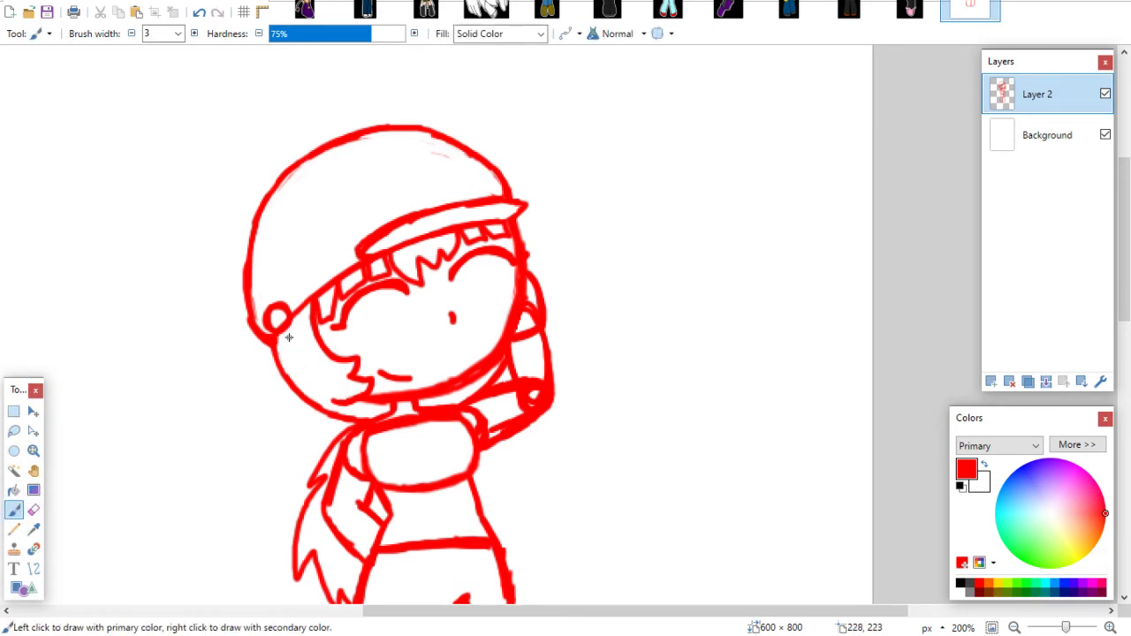
mouse_move(284, 329)
mouse_down()
mouse_move(297, 361)
mouse_move(316, 336)
mouse_move(311, 345)
mouse_up()
key(ctrl+z)
key(ctrl+z)
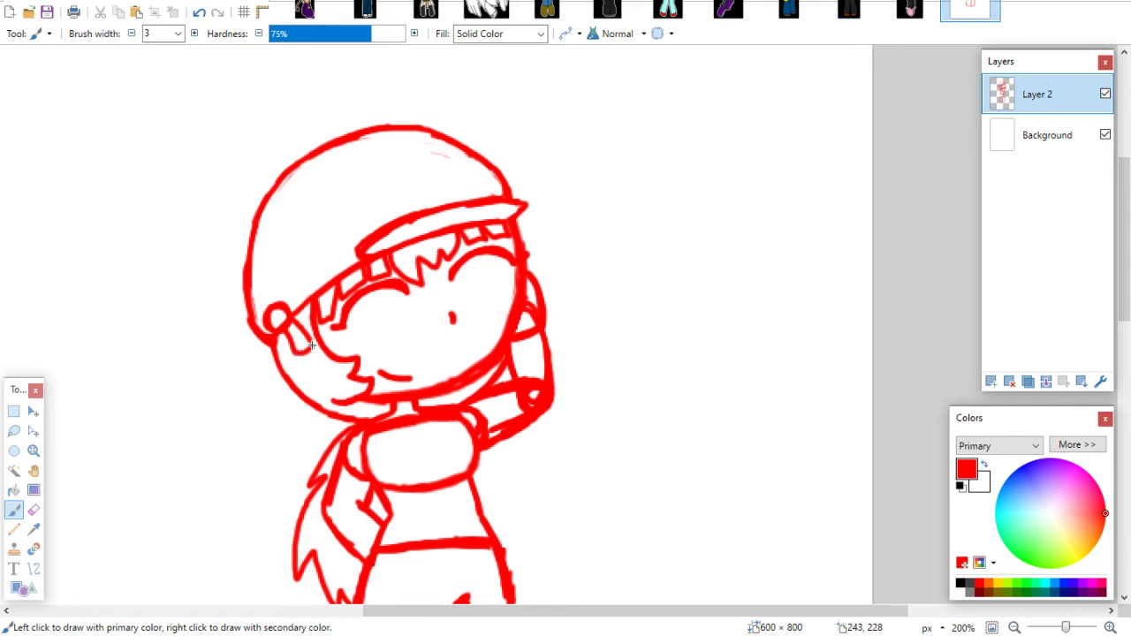
mouse_move(281, 342)
mouse_down()
mouse_move(270, 358)
mouse_move(291, 355)
mouse_move(276, 339)
mouse_move(289, 319)
mouse_move(280, 324)
mouse_up()
key(ctrl+z)
Erase the elbow joint and overlapping guide lines inside the raised arm and clean up its inner edge
key(e)
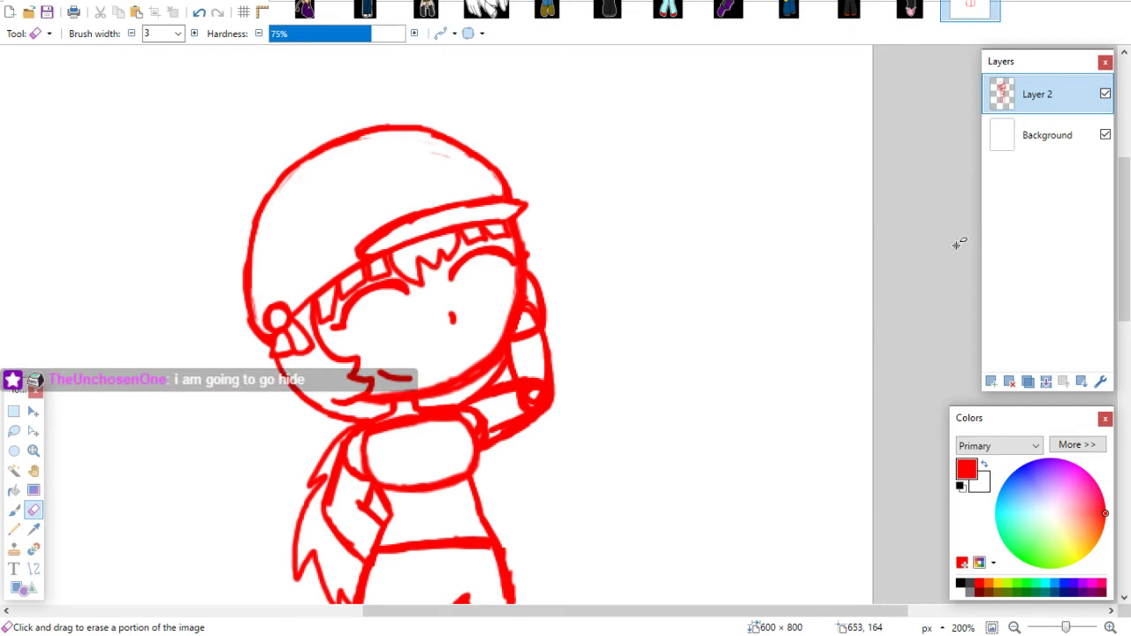
mouse_move(1128, 278)
mouse_down()
mouse_move(1105, 239)
mouse_move(1099, 339)
mouse_move(1071, 254)
mouse_up()
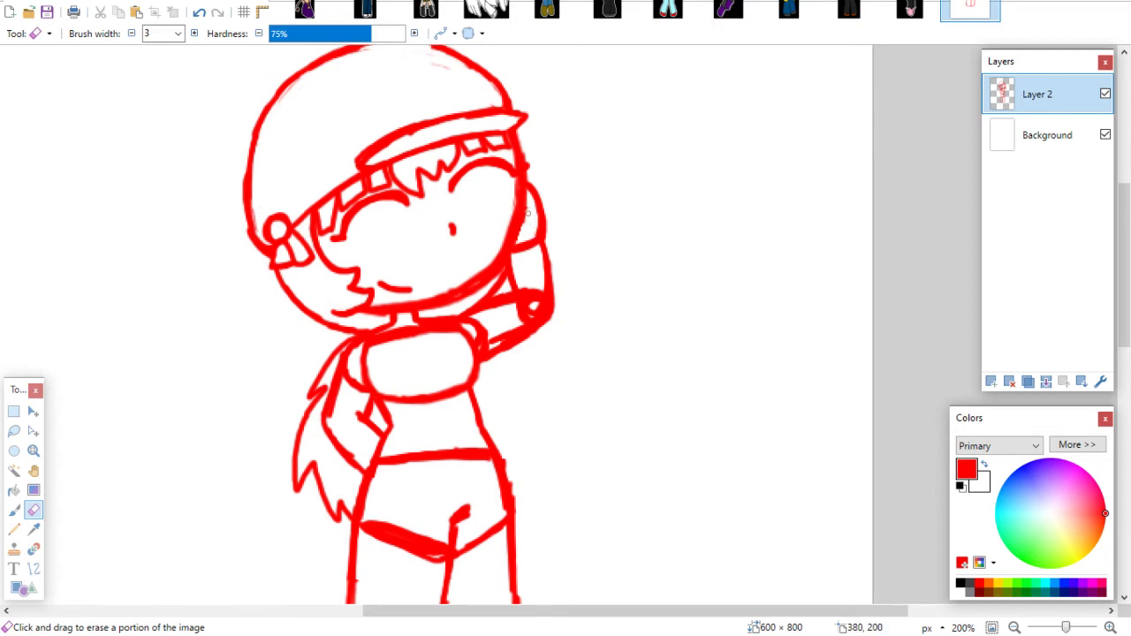
mouse_move(534, 305)
mouse_down()
mouse_move(525, 293)
mouse_move(536, 299)
mouse_move(519, 309)
mouse_move(521, 335)
mouse_move(492, 345)
mouse_move(540, 313)
mouse_move(473, 325)
mouse_move(487, 327)
mouse_up()
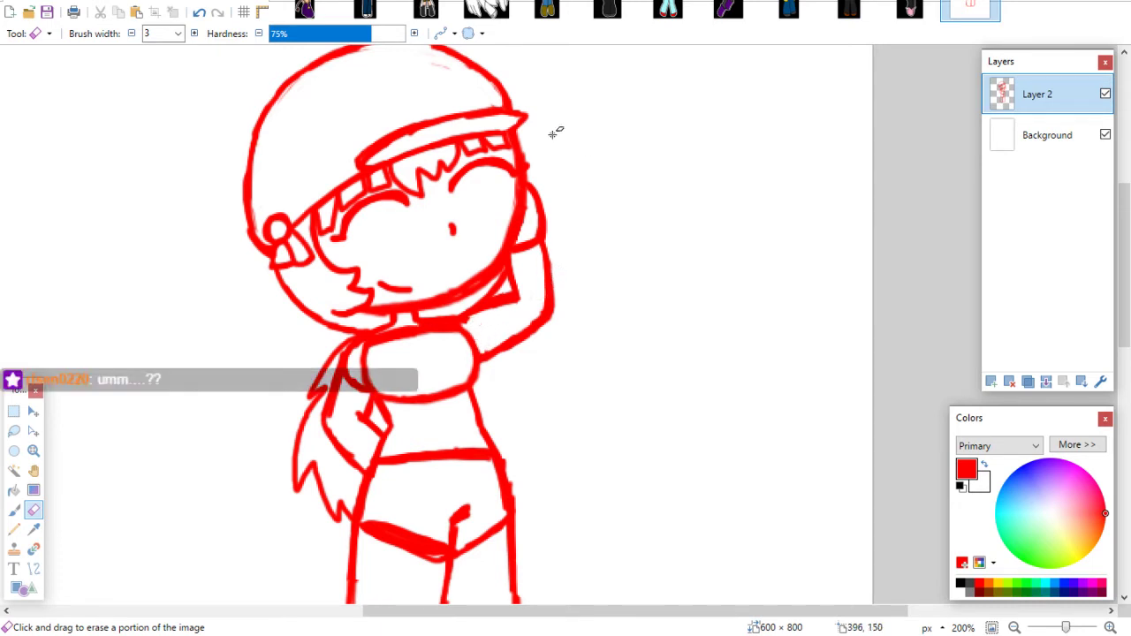
key(b)
drag(516, 227, 512, 305)
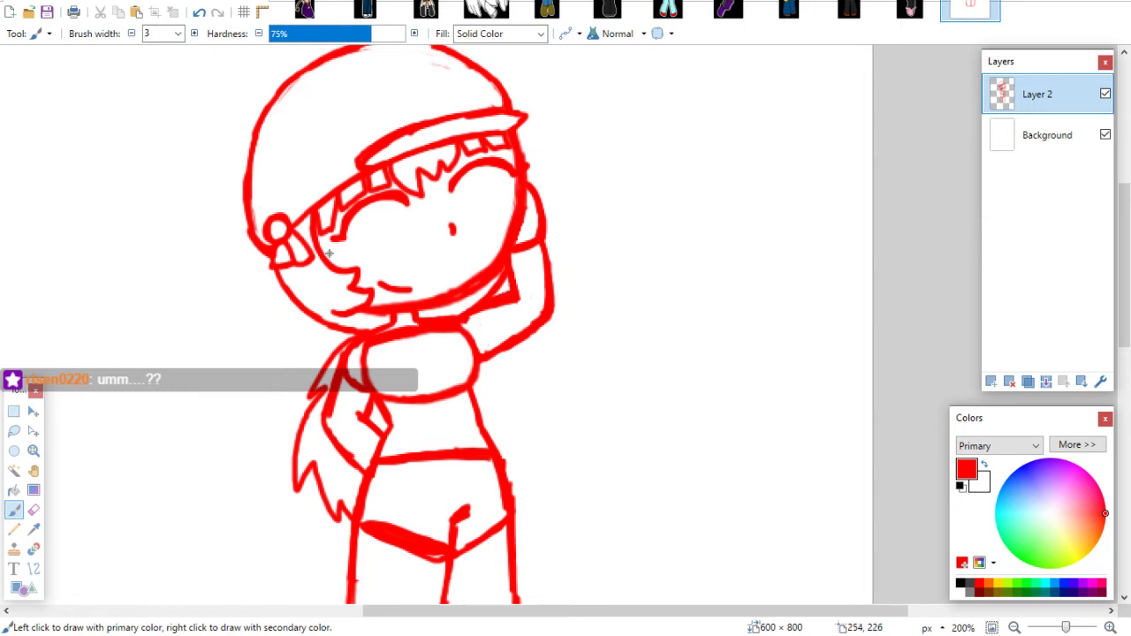
key(e)
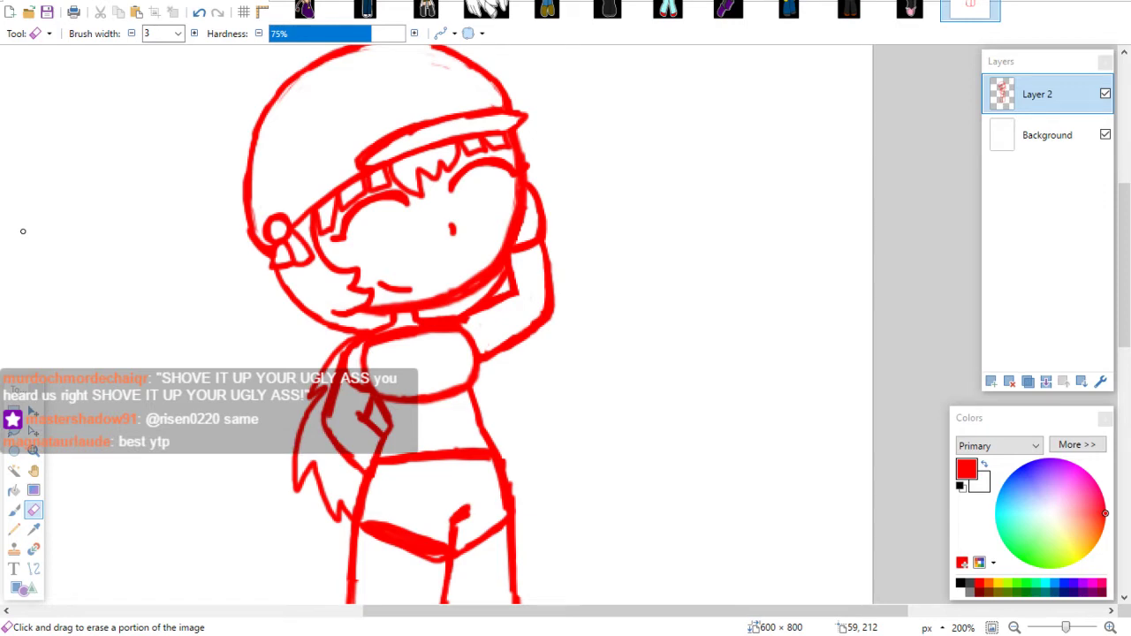
Switch to the browser and play the open YouTube video from the beginning with the sound on
key(alt+Tab)
click(335, 230)
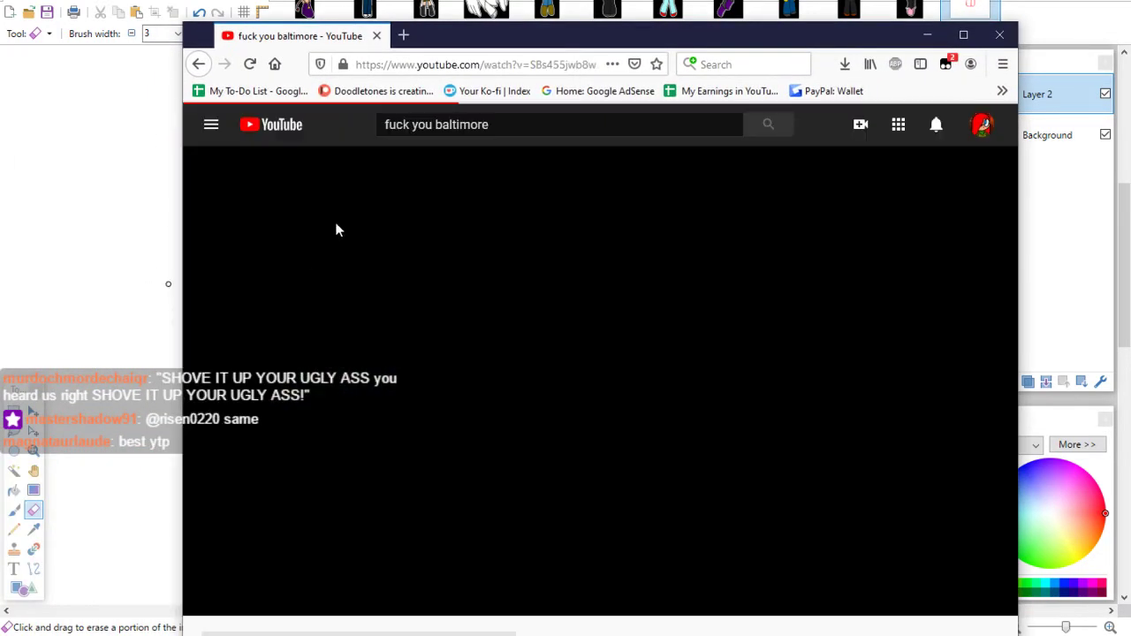
mouse_move(611, 43)
mouse_down()
mouse_move(722, 48)
mouse_move(680, 21)
mouse_up()
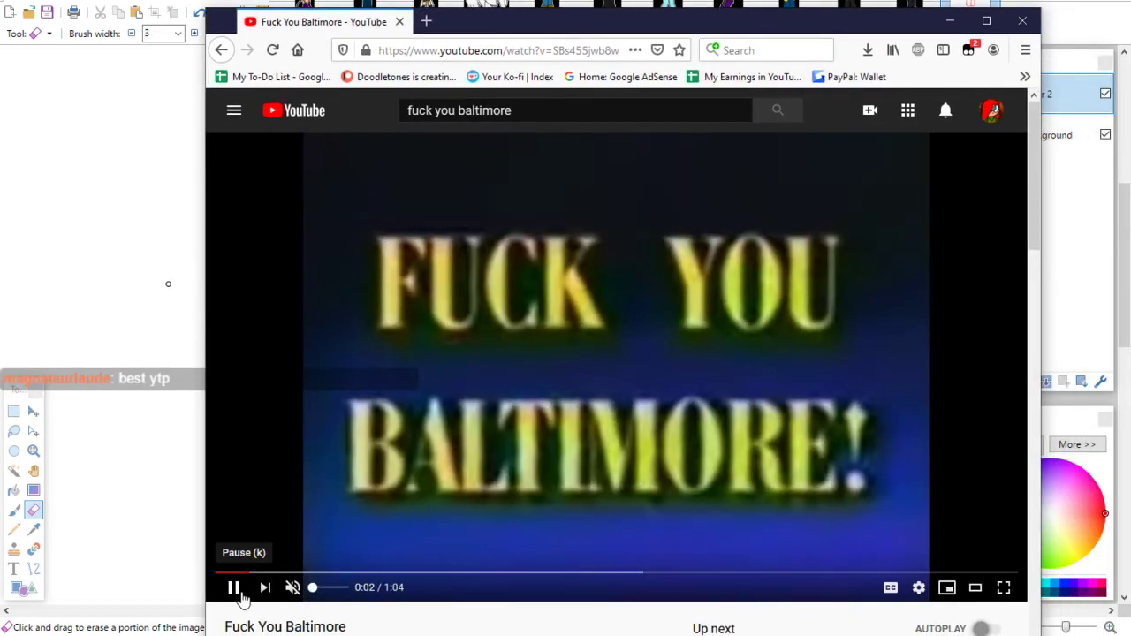
click(215, 573)
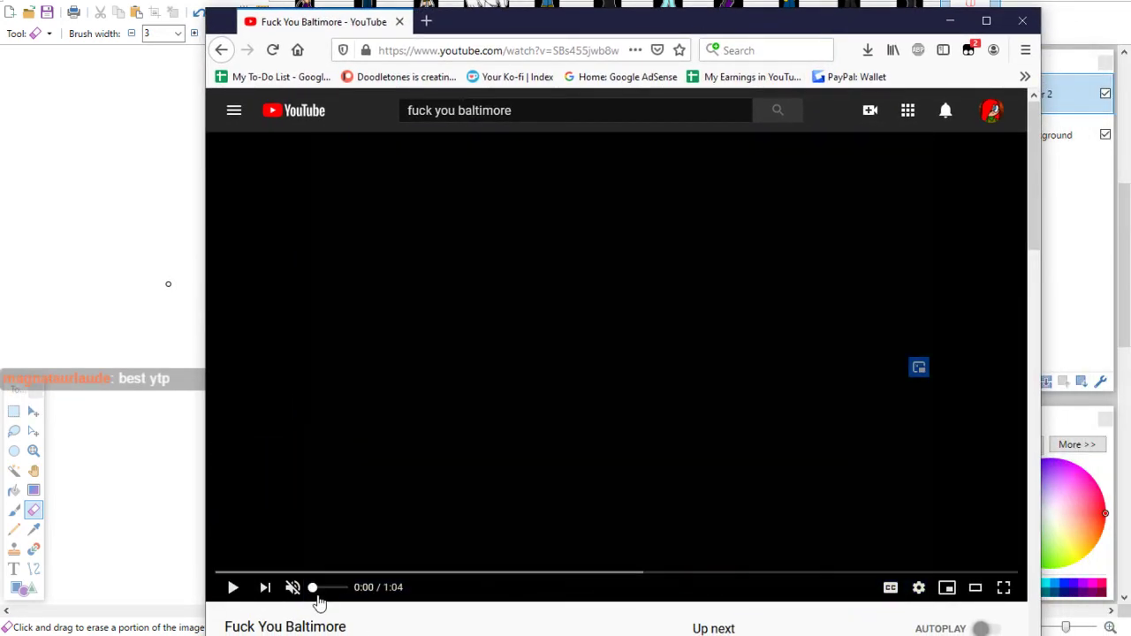
click(293, 586)
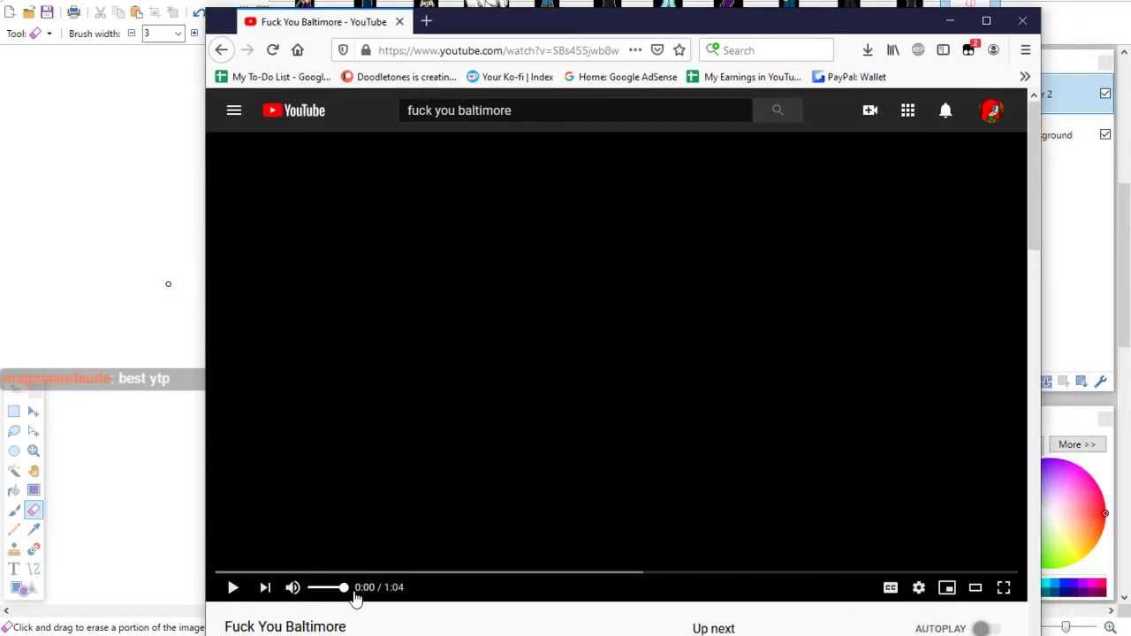
click(238, 597)
Reposition and narrow the browser window while the video plays, and switch back to paint.net
drag(559, 22, 516, 13)
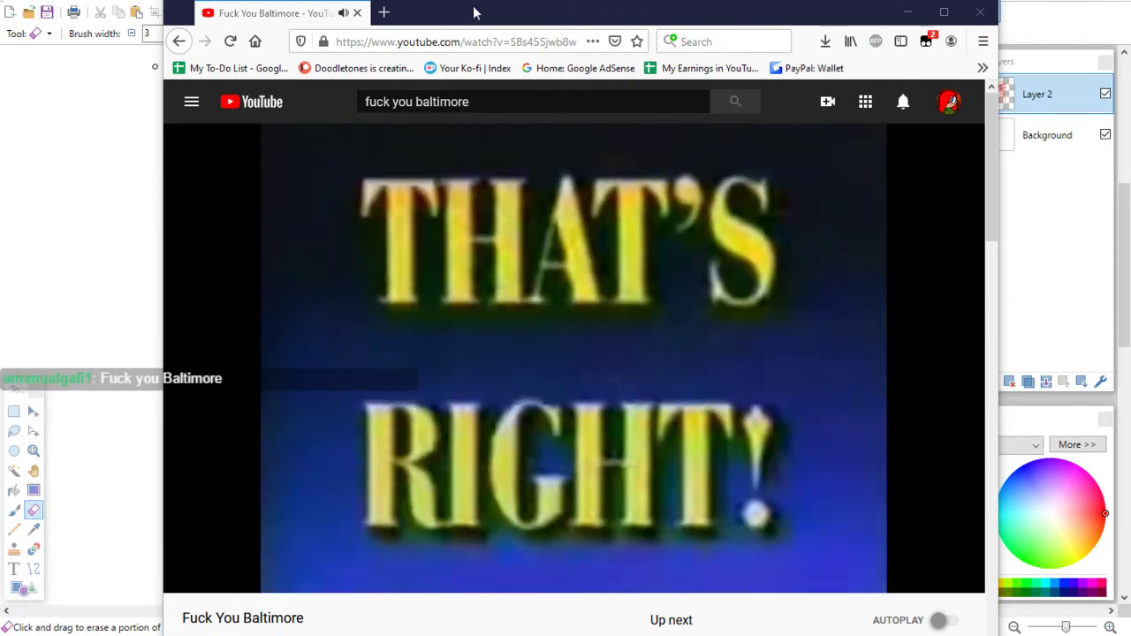
drag(463, 15, 315, 51)
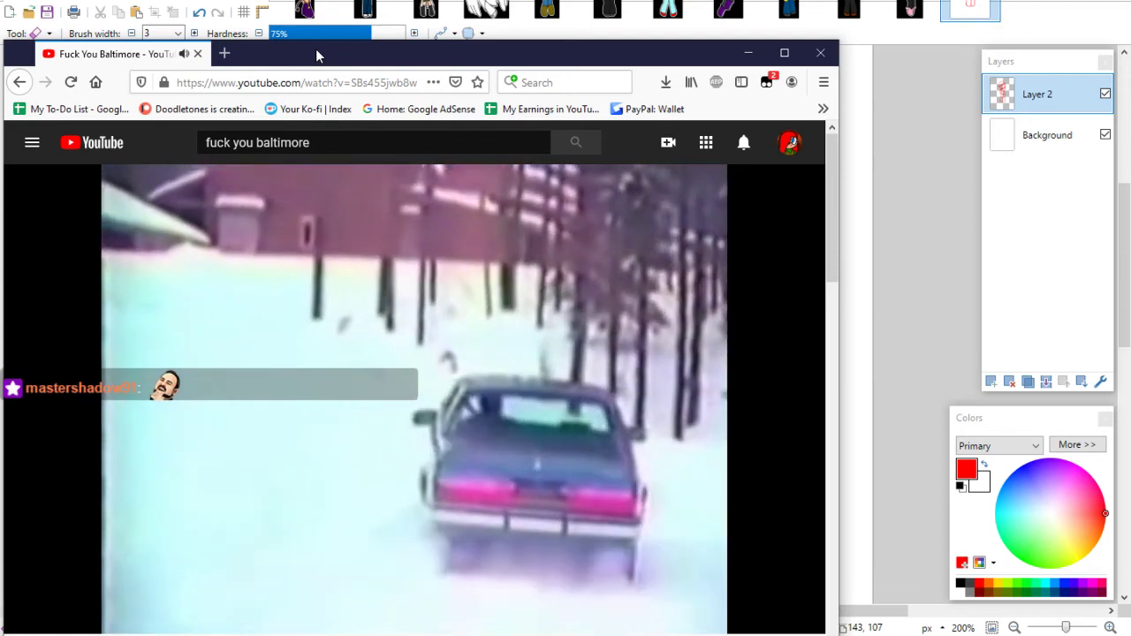
drag(316, 48, 311, 54)
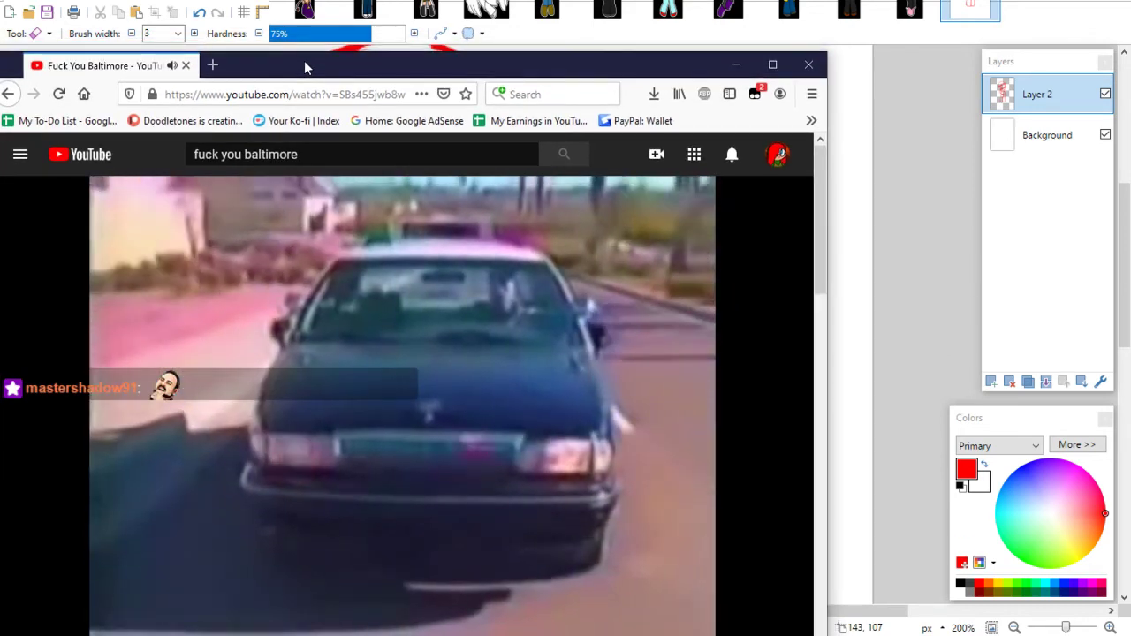
drag(305, 62, 303, 48)
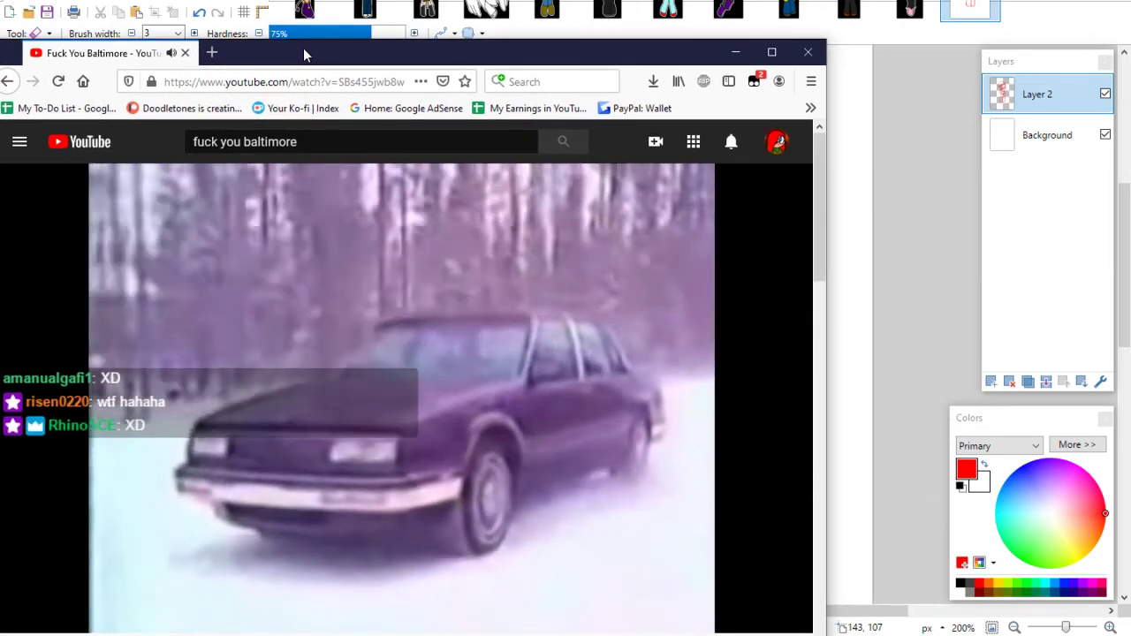
drag(303, 49, 308, 45)
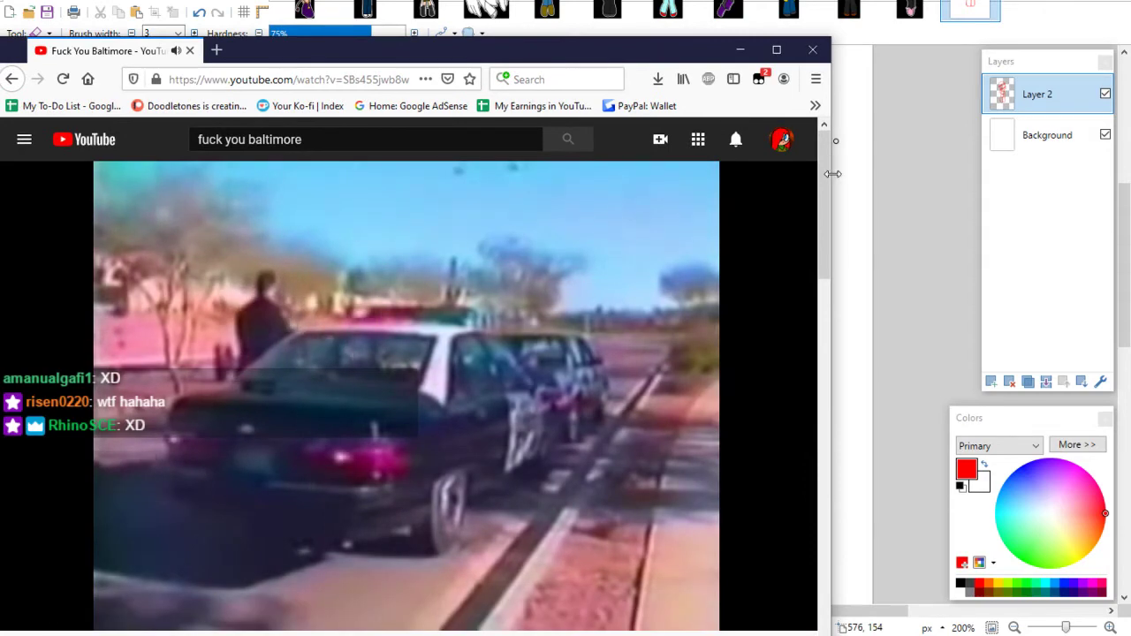
drag(831, 179, 531, 179)
mouse_move(283, 52)
mouse_down()
mouse_move(296, 53)
mouse_move(285, 50)
mouse_move(287, 67)
mouse_up()
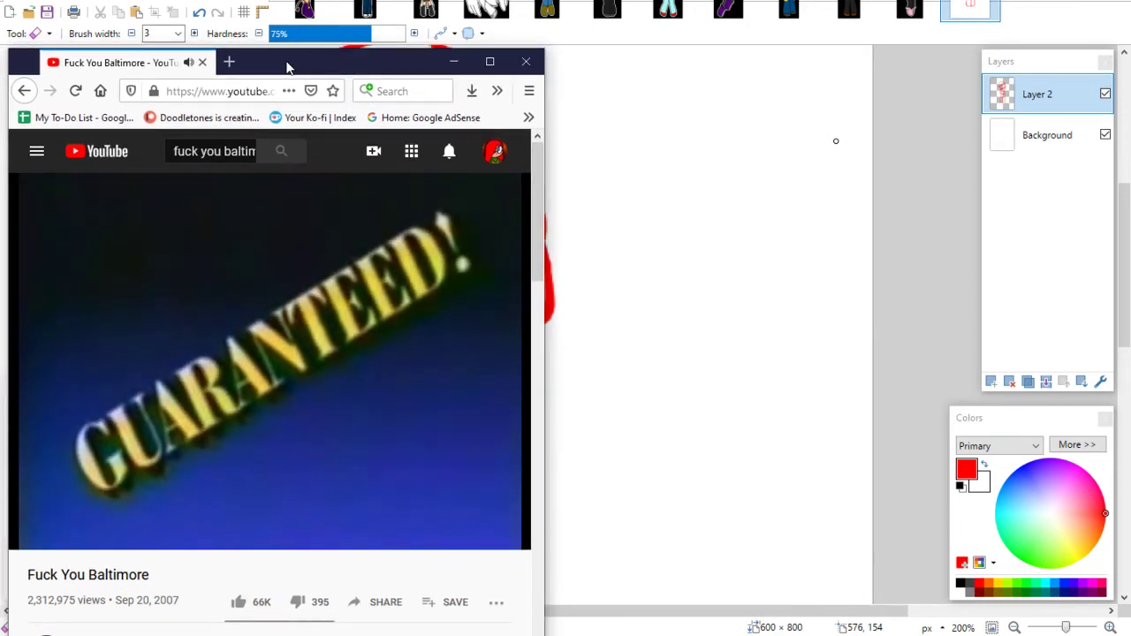
key(alt+Tab)
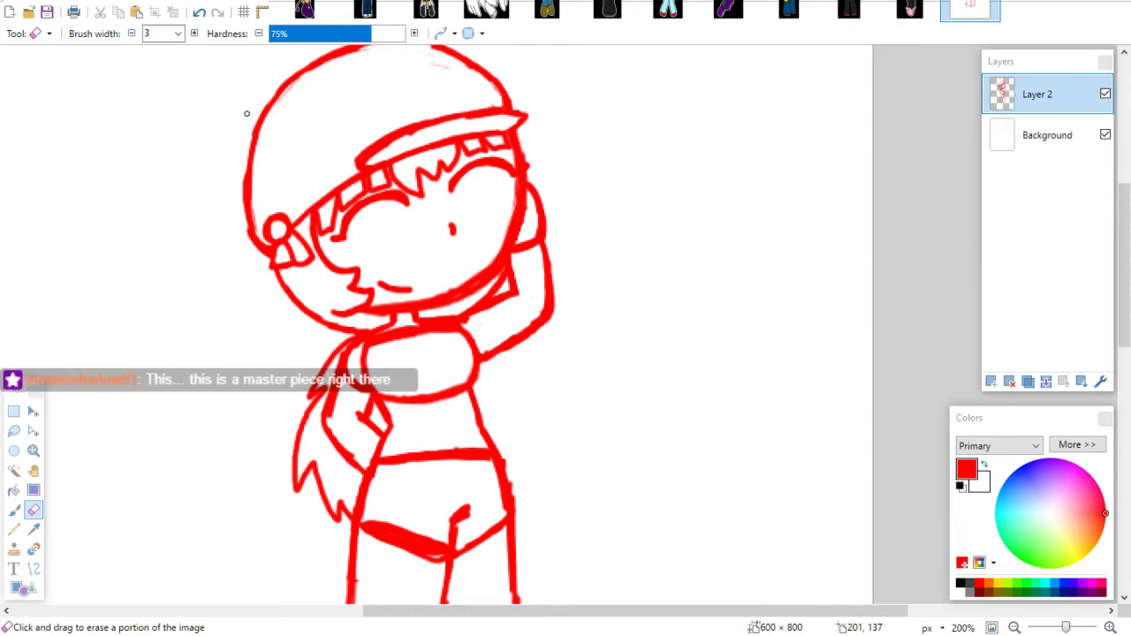
Open the pink character picture as a separate image and return to the red sketch
drag(247, 113, 609, 324)
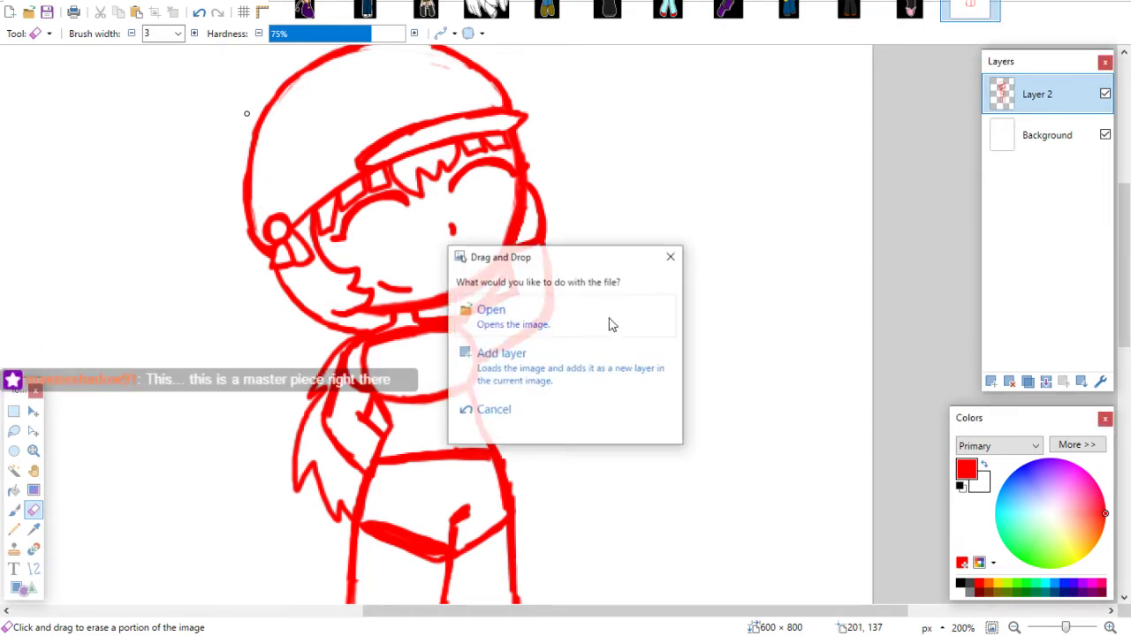
click(584, 315)
key(ctrl+shift+Tab)
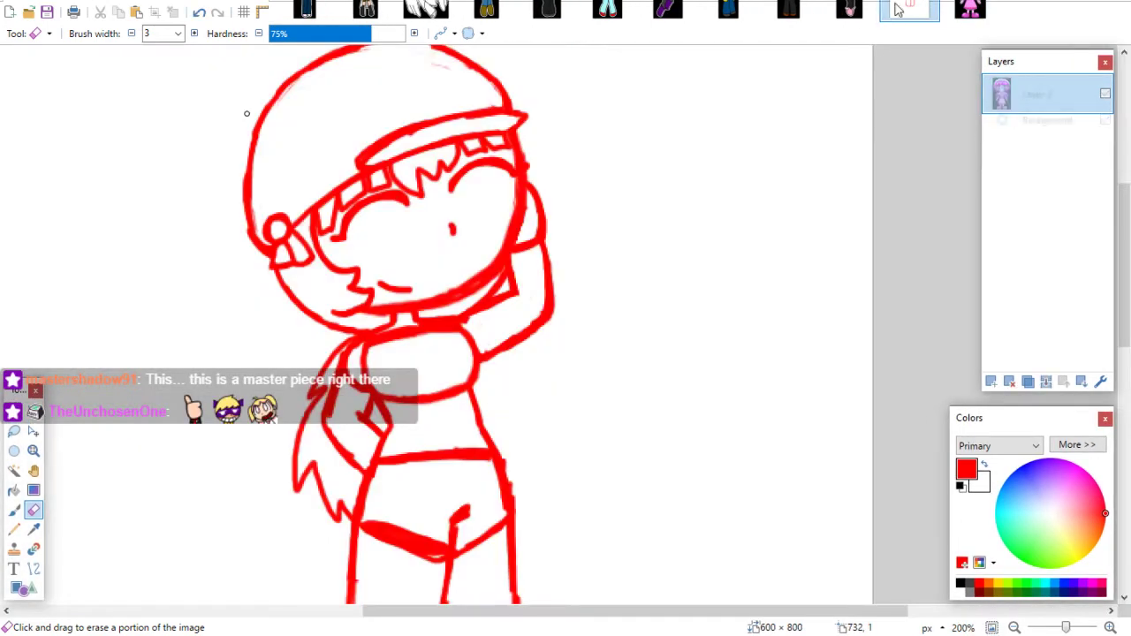
Redraw the cap's crown outline slightly wider, bulging past the old line at the lower left and near the brim's right end
click(14, 430)
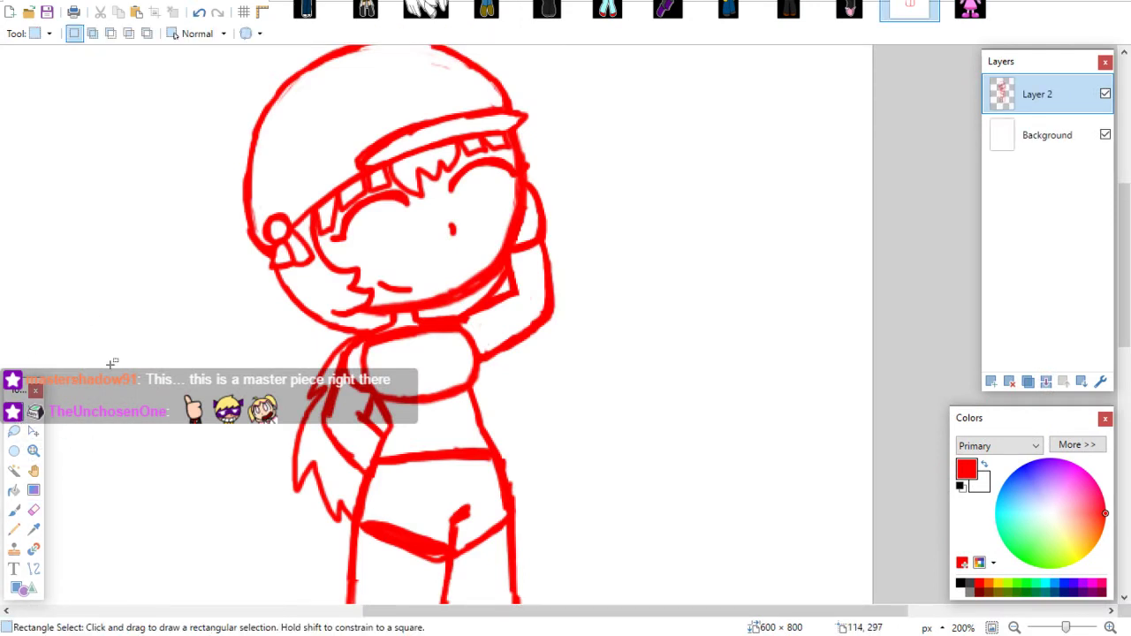
click(14, 510)
mouse_move(1120, 232)
mouse_down()
mouse_move(1120, 250)
mouse_move(1115, 205)
mouse_move(1128, 208)
mouse_up()
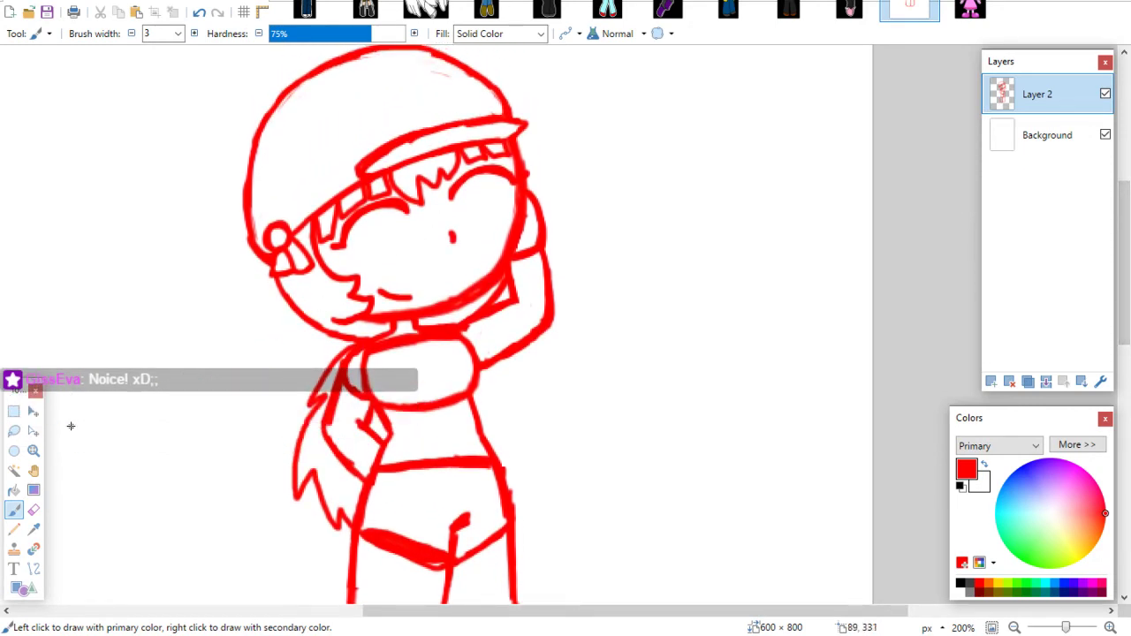
drag(1122, 252, 1122, 229)
mouse_move(253, 334)
mouse_down()
mouse_move(242, 295)
mouse_move(244, 313)
mouse_move(256, 221)
mouse_up()
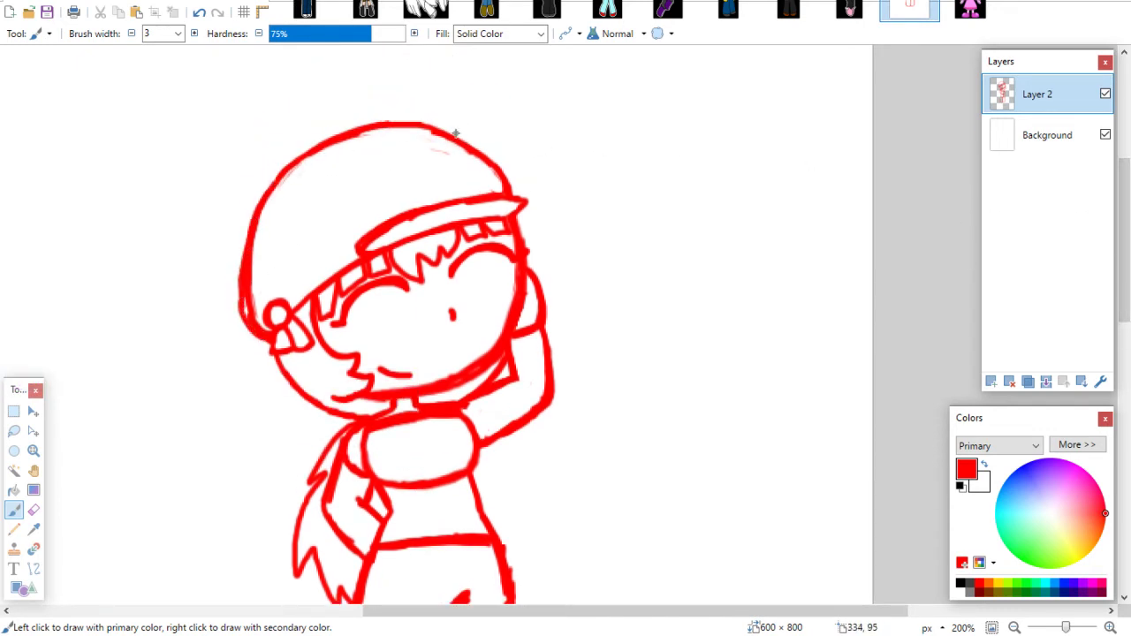
mouse_move(415, 125)
mouse_down()
mouse_move(500, 161)
mouse_move(517, 188)
mouse_up()
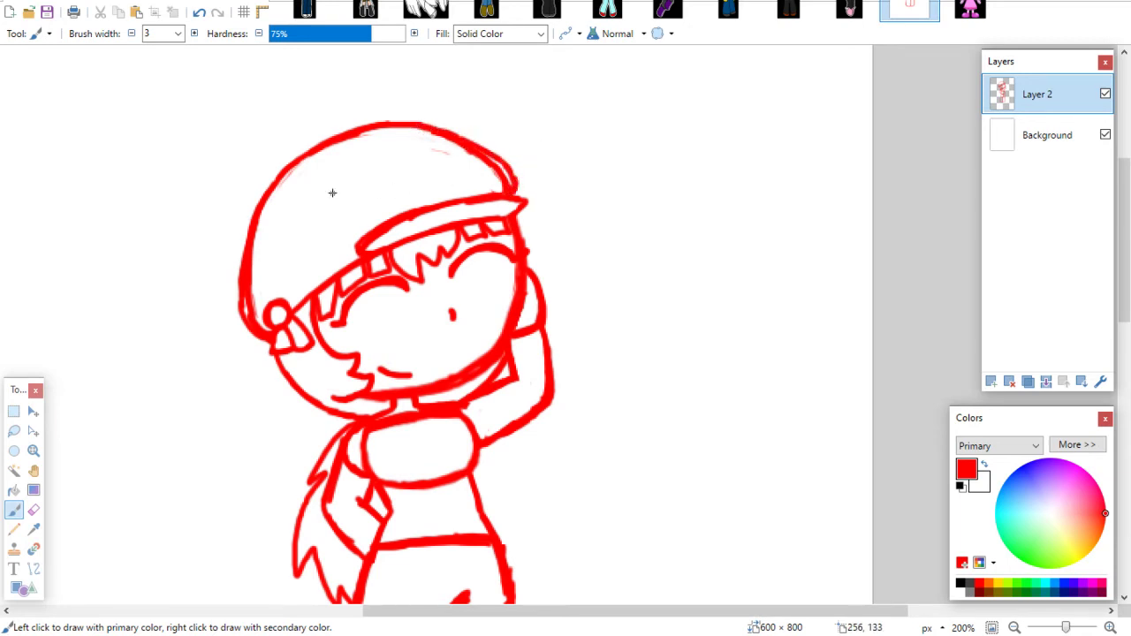
Erase the old crown outline inside the cap's new, wider edge on both sides
click(34, 510)
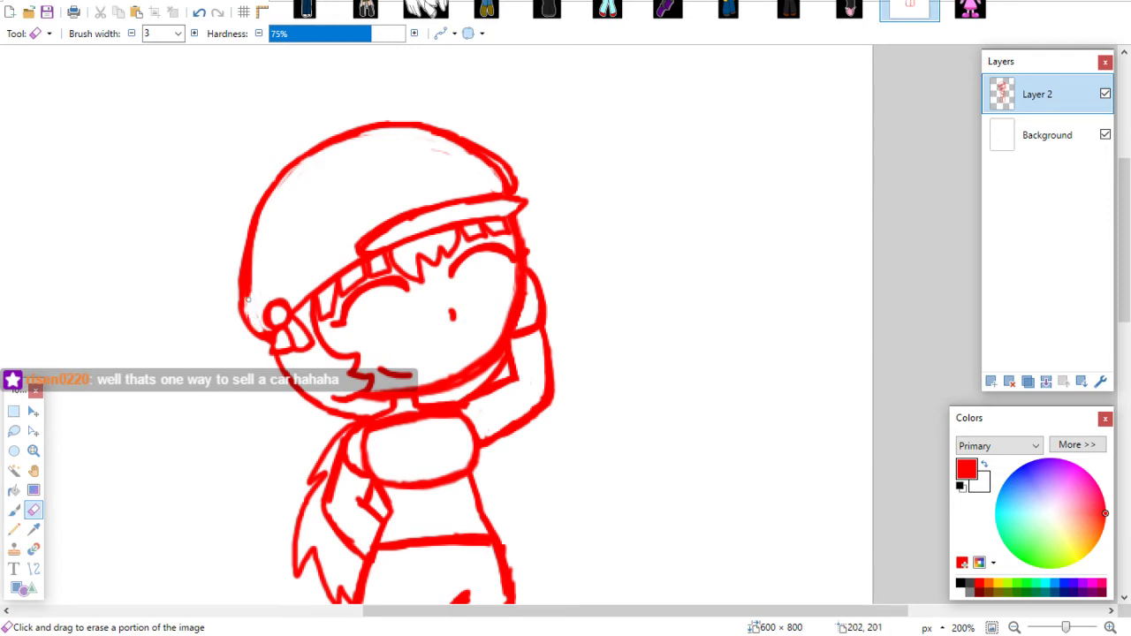
drag(247, 298, 253, 260)
mouse_move(452, 156)
mouse_down()
mouse_move(486, 163)
mouse_move(503, 186)
mouse_move(454, 143)
mouse_move(470, 152)
mouse_up()
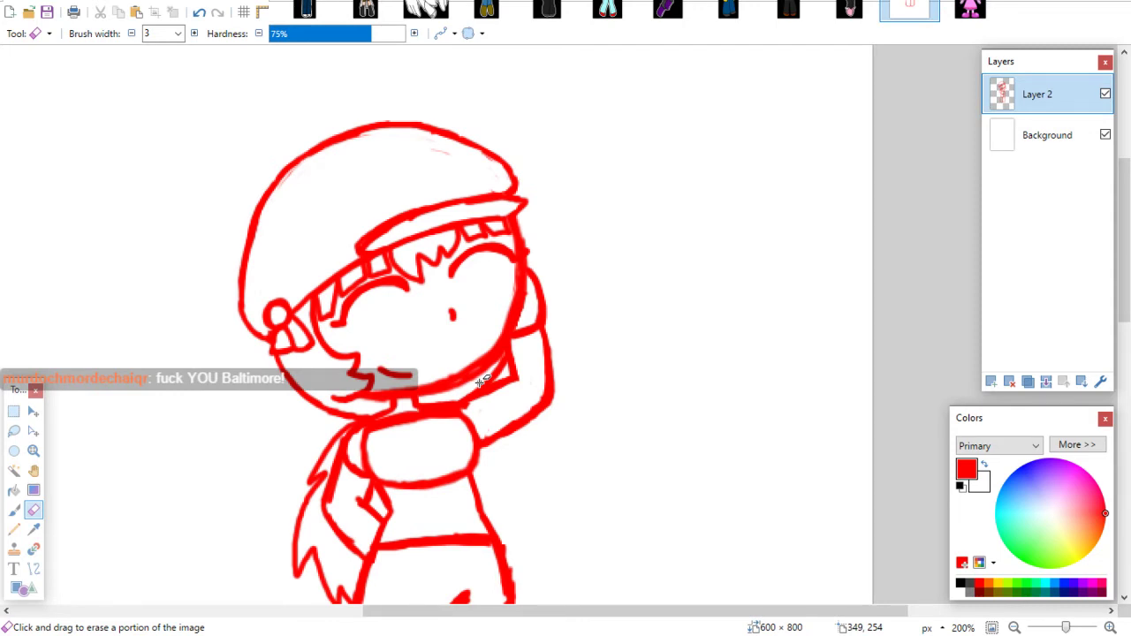
Erase the torso guide's upper edge just below the neck
click(14, 510)
scroll(1115, 258, down, 5)
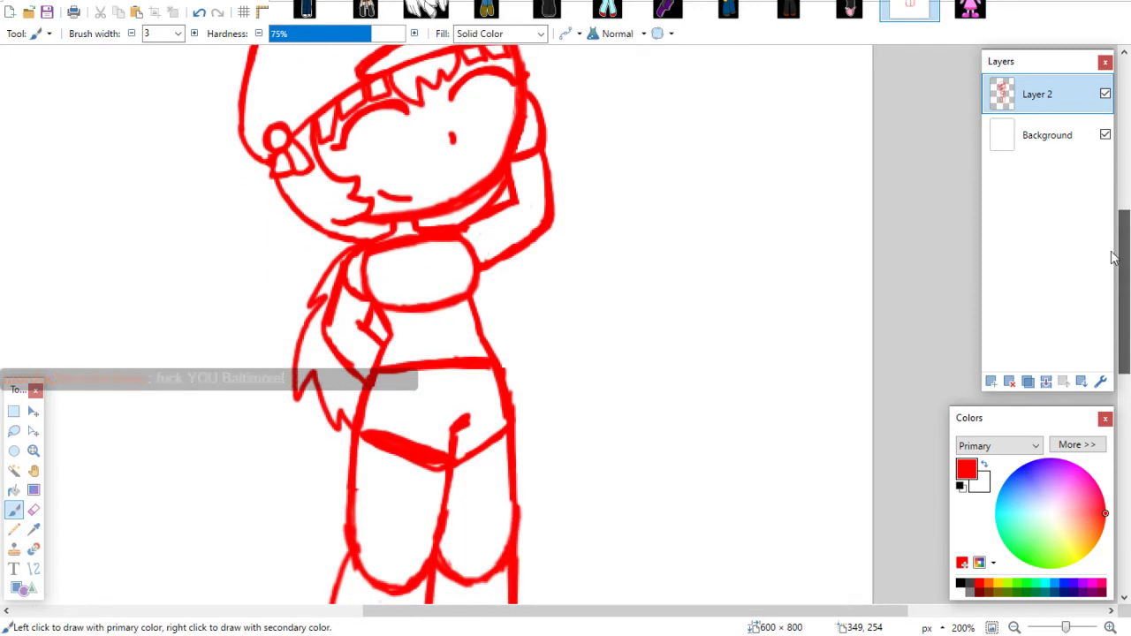
click(38, 510)
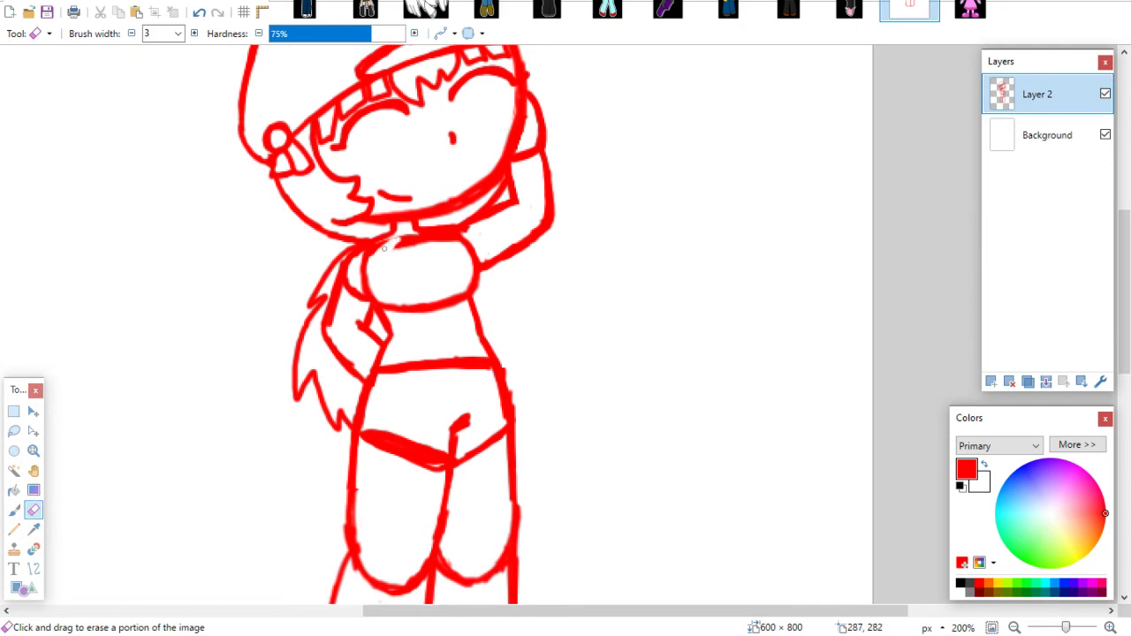
Erase the rounded chest guideline across the upper torso
mouse_move(373, 253)
mouse_down()
mouse_move(460, 239)
mouse_move(401, 235)
mouse_move(399, 255)
mouse_move(364, 251)
mouse_up()
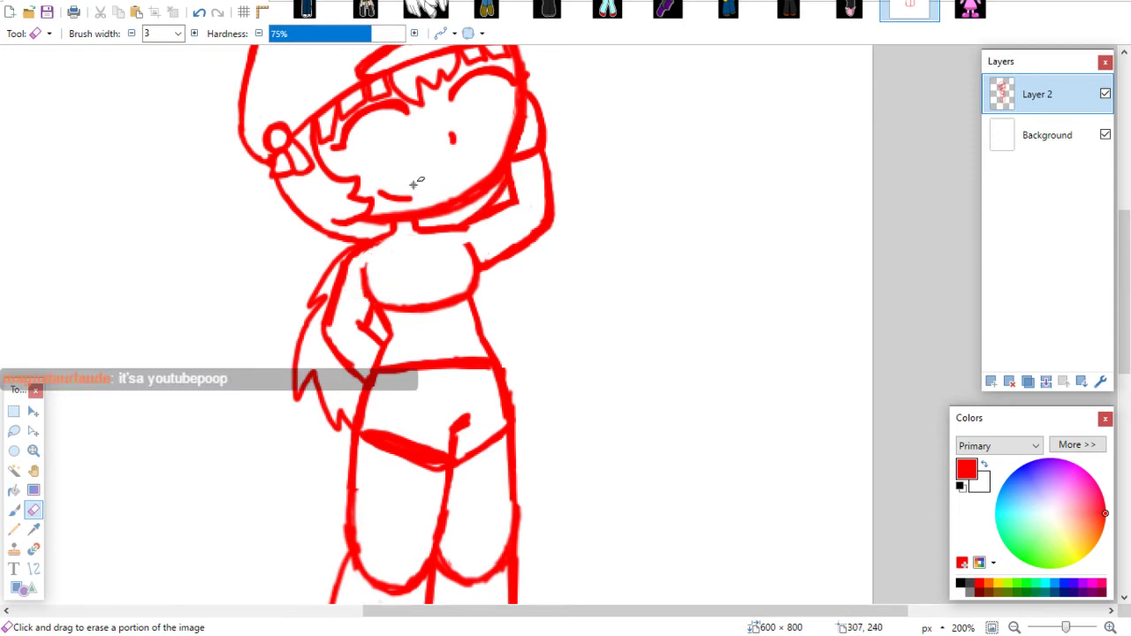
mouse_move(380, 294)
mouse_down()
mouse_move(431, 337)
mouse_move(418, 295)
mouse_up()
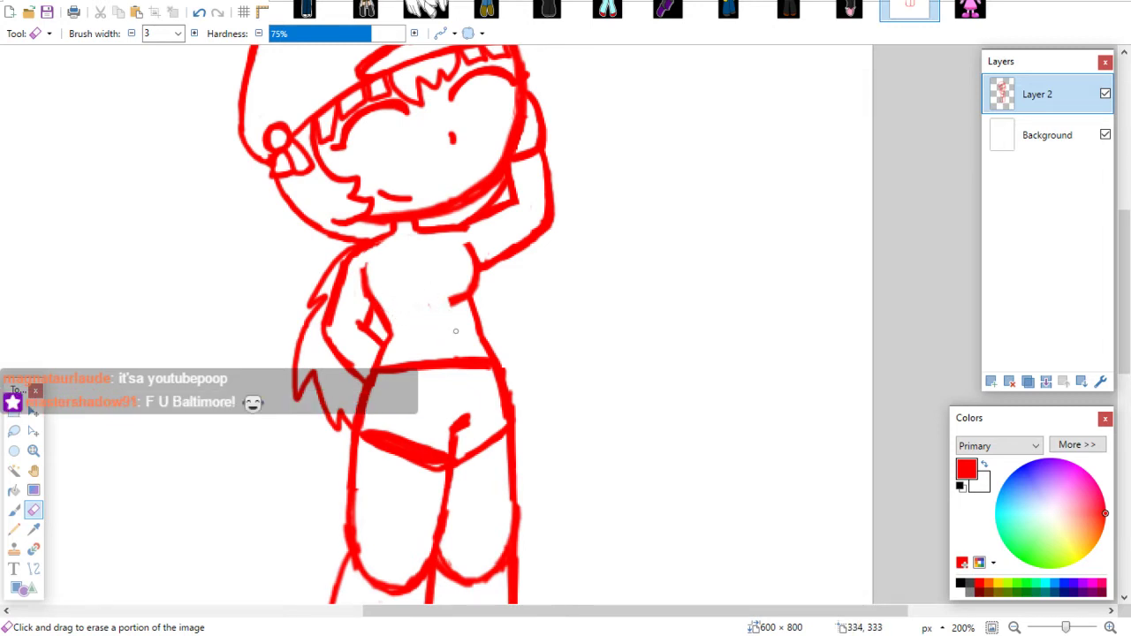
mouse_move(456, 330)
mouse_down()
mouse_move(452, 278)
mouse_move(476, 325)
mouse_up()
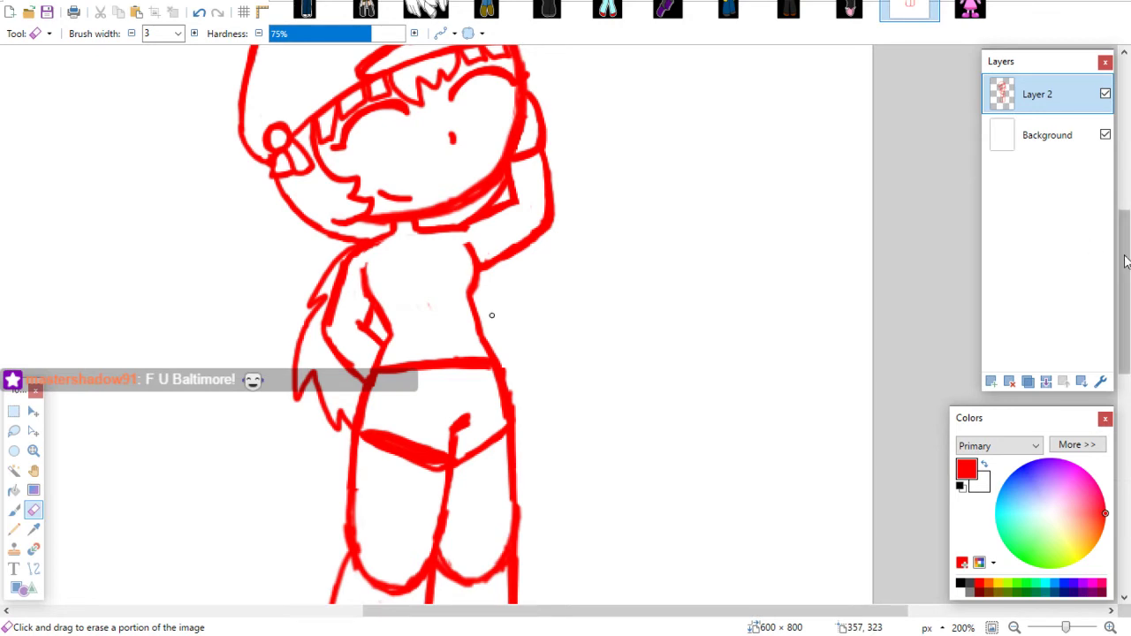
Erase the bulging torso side line below the raised arm and redraw it as a smoother curve with the Paintbrush
scroll(1127, 261, down, 1)
click(14, 510)
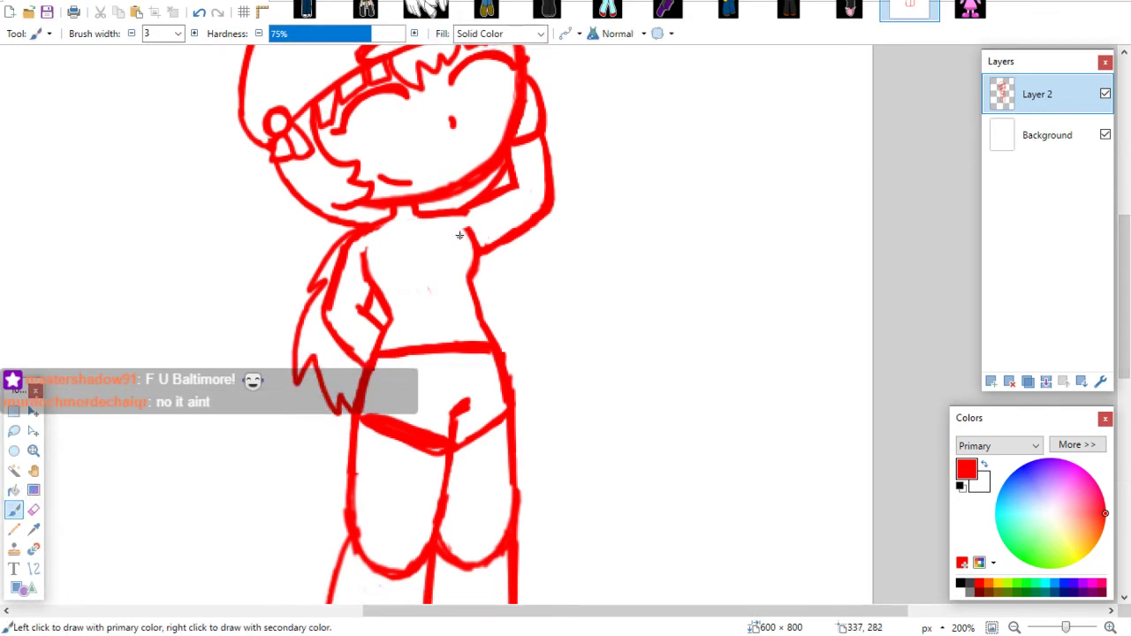
mouse_move(459, 235)
mouse_down()
mouse_move(468, 249)
mouse_move(461, 237)
mouse_up()
click(32, 510)
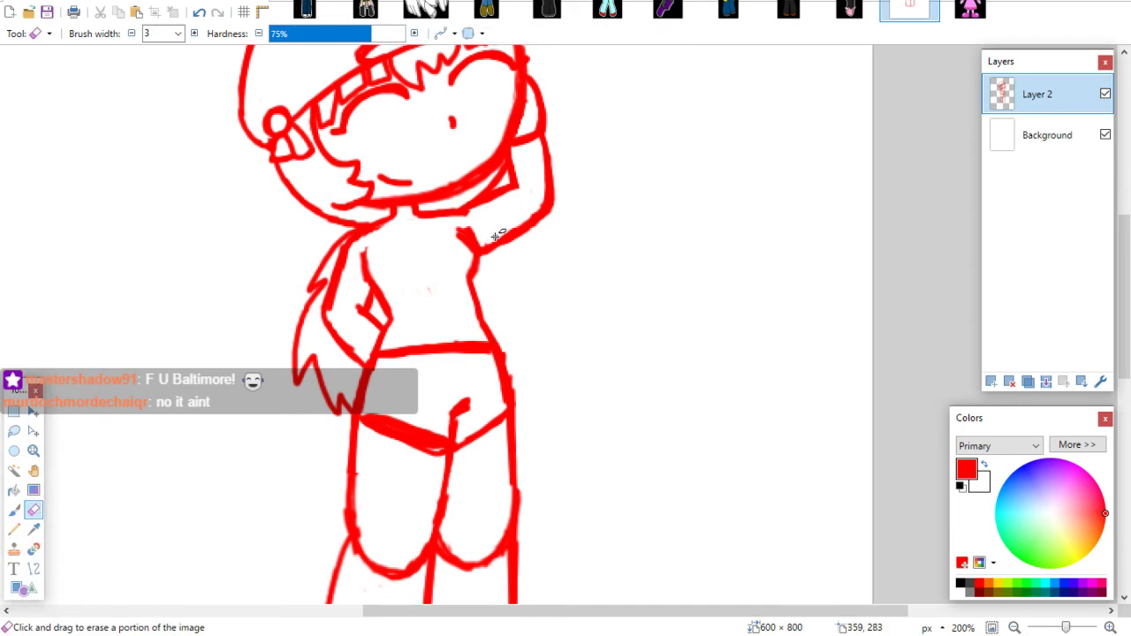
mouse_move(465, 226)
mouse_down()
mouse_move(452, 240)
mouse_move(475, 261)
mouse_up()
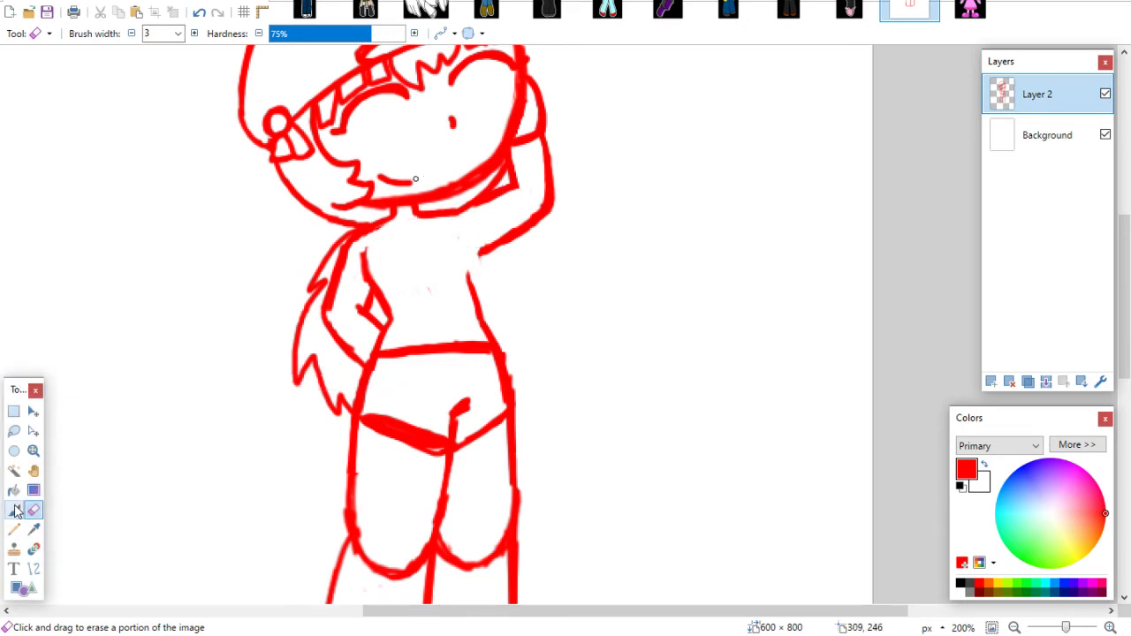
key(b)
drag(452, 237, 474, 290)
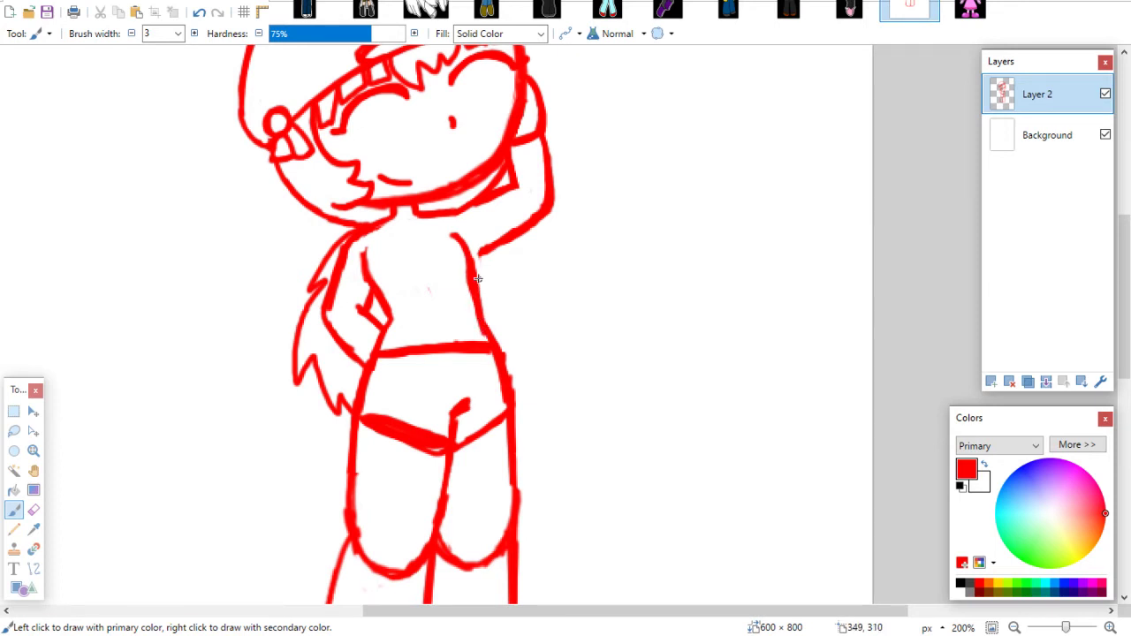
Touch up the torso line beside the bent arm and extend the raised arm's underside to meet the body
drag(371, 286, 369, 279)
click(34, 510)
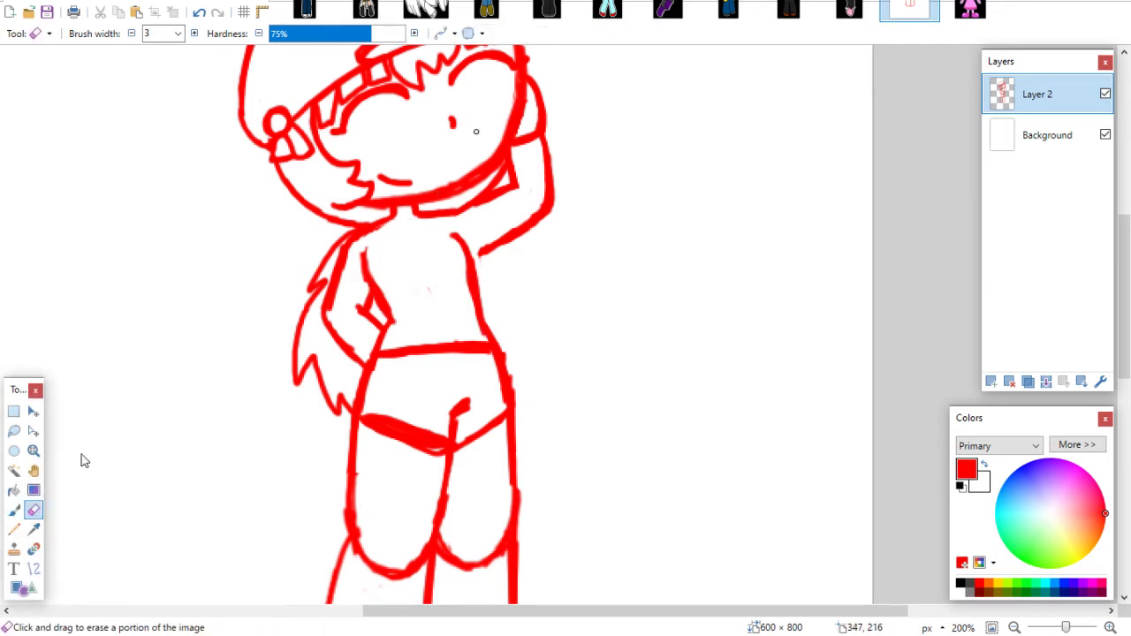
click(14, 510)
drag(365, 251, 369, 276)
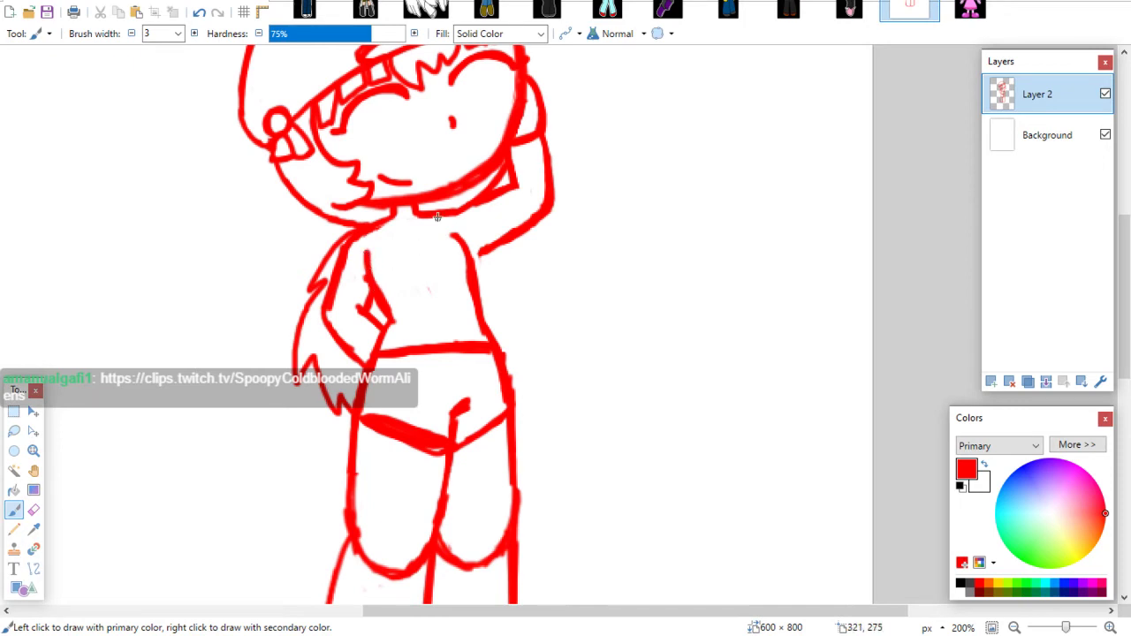
click(33, 510)
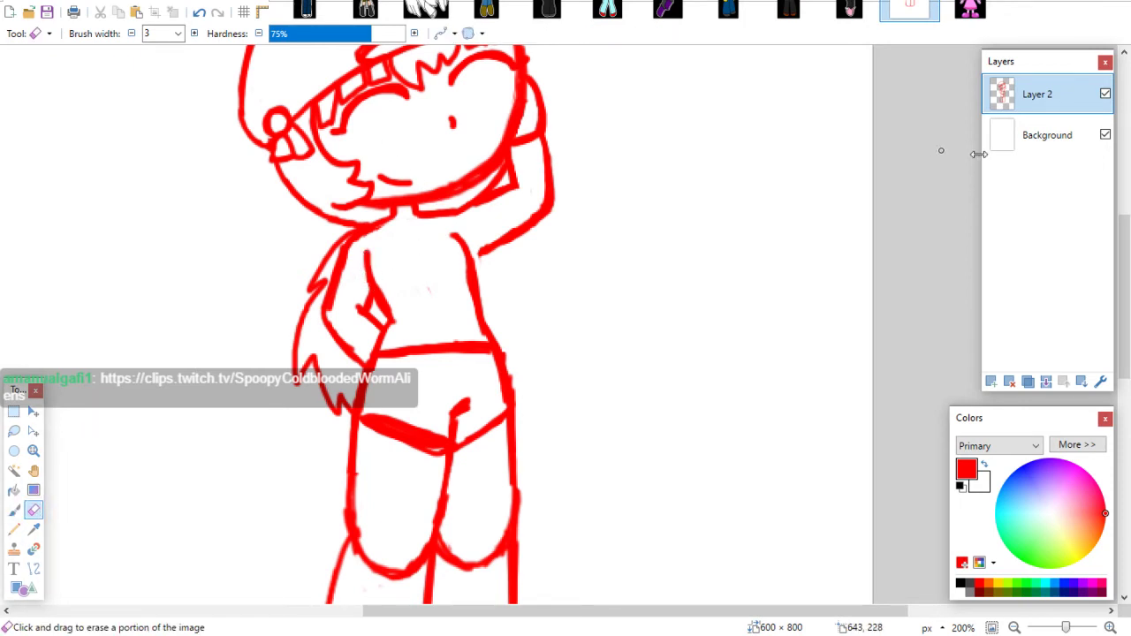
key(b)
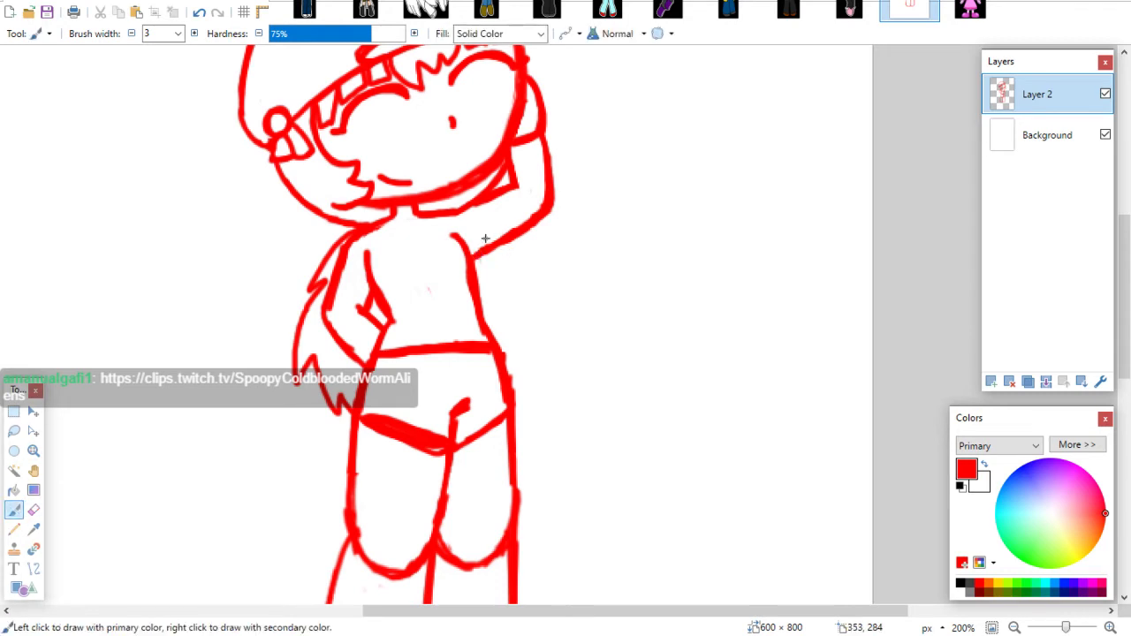
Erase the waist line and the hip guidelines that cross the lower torso
drag(1118, 270, 1115, 312)
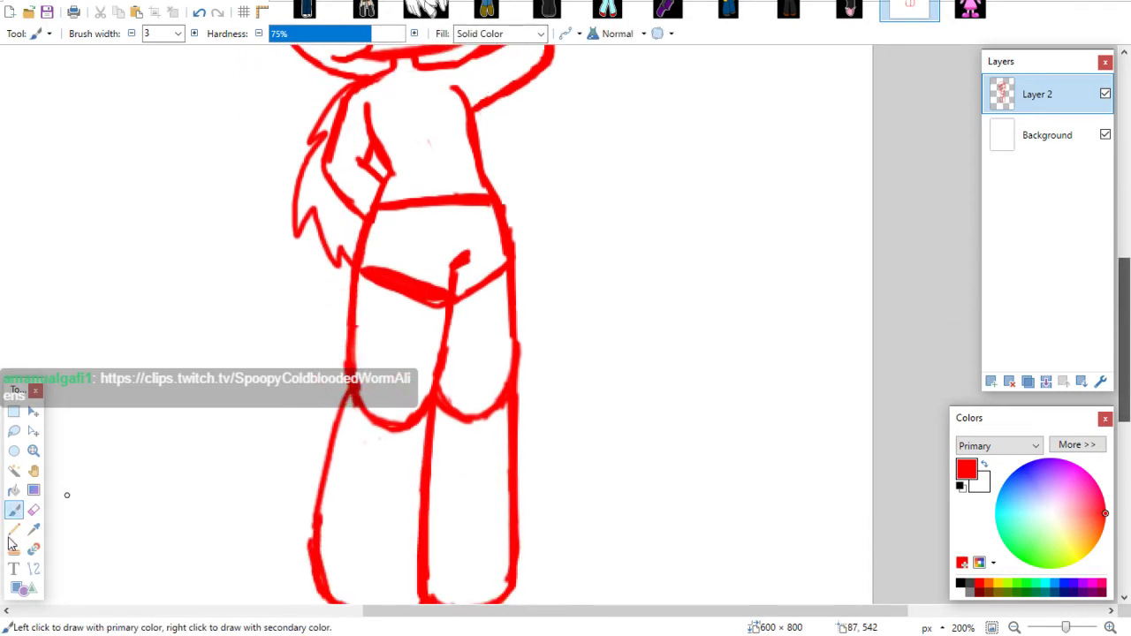
click(34, 510)
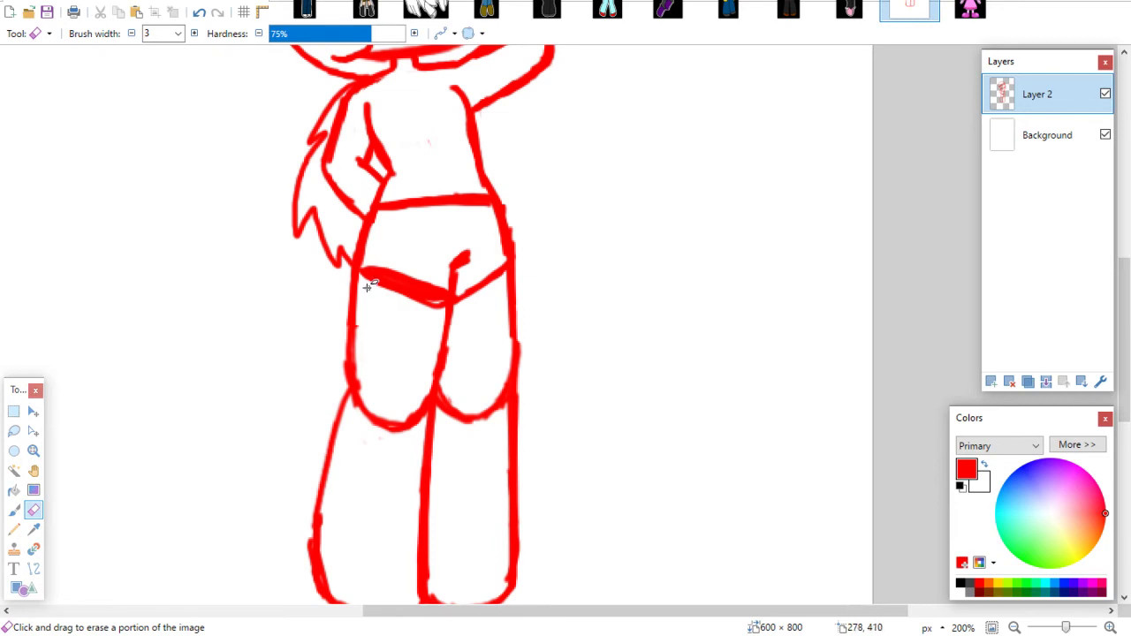
mouse_move(367, 286)
mouse_down()
mouse_move(389, 198)
mouse_move(380, 211)
mouse_move(396, 197)
mouse_move(377, 297)
mouse_move(426, 191)
mouse_move(415, 201)
mouse_move(410, 294)
mouse_up()
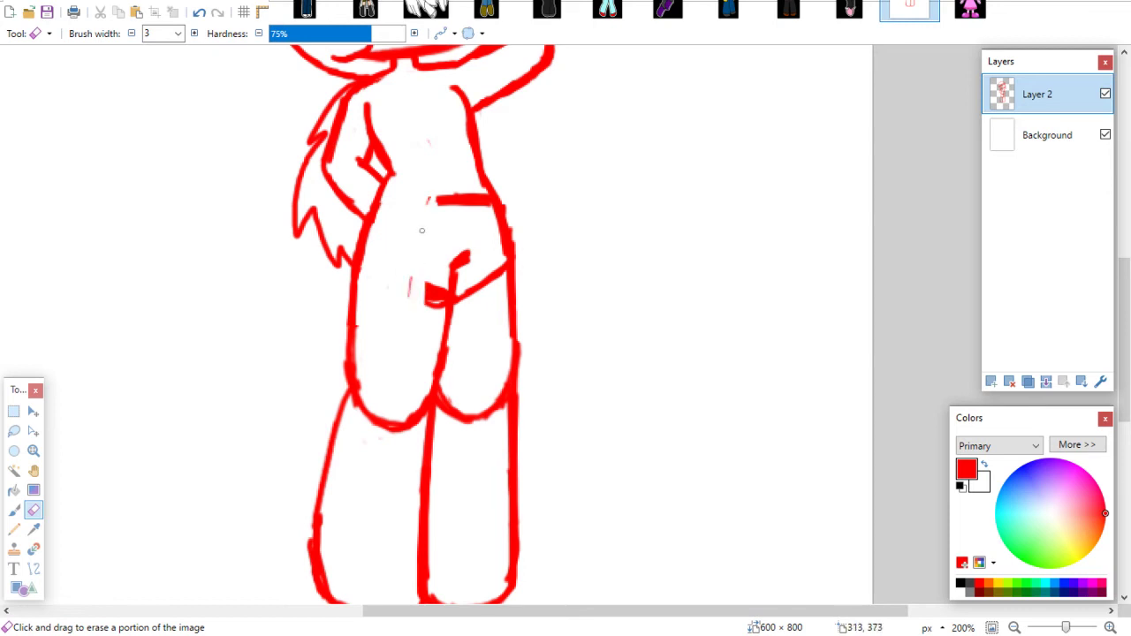
mouse_move(422, 231)
mouse_down()
mouse_move(433, 301)
mouse_move(445, 309)
mouse_move(424, 320)
mouse_up()
mouse_move(434, 217)
mouse_down()
mouse_move(481, 195)
mouse_move(492, 214)
mouse_move(500, 296)
mouse_move(462, 303)
mouse_up()
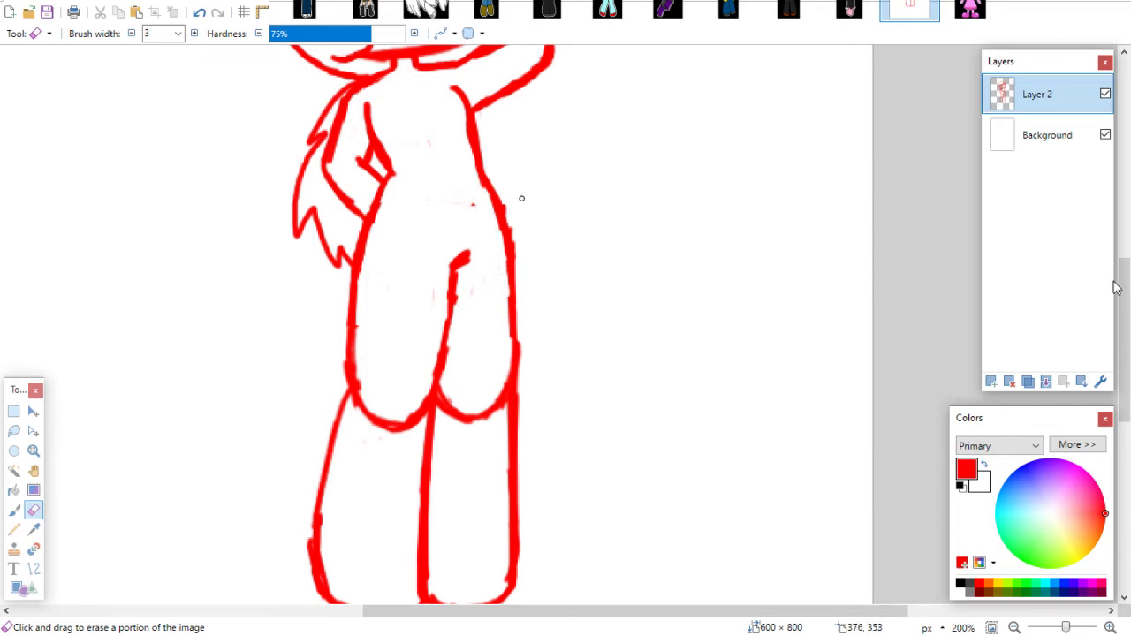
Erase the rounded knee guidelines across both legs
scroll(521, 196, down, 3)
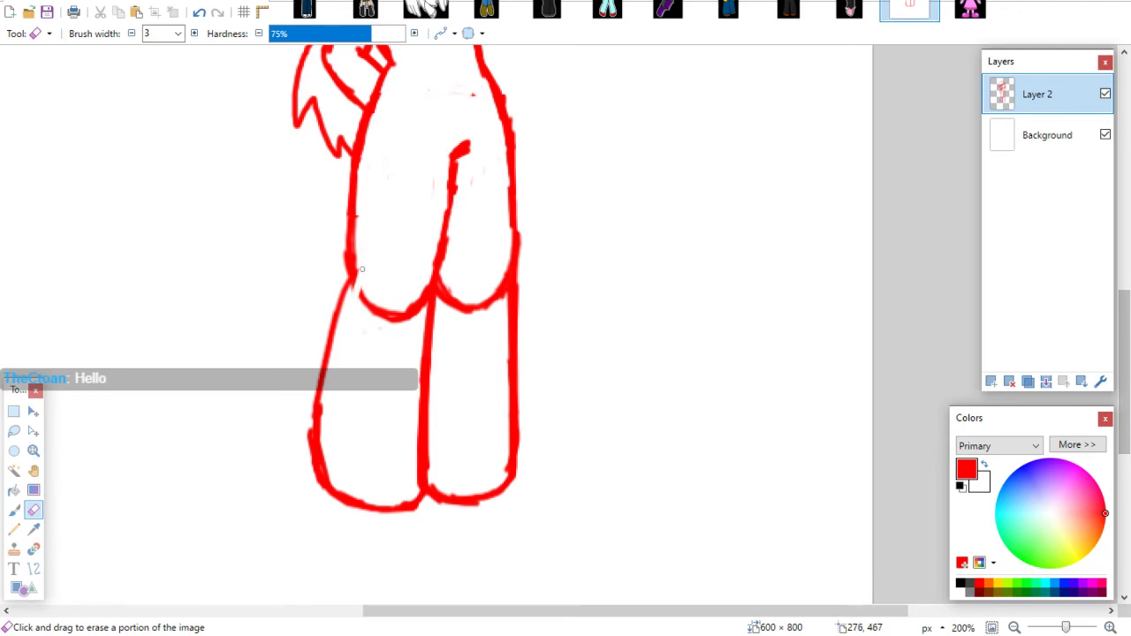
drag(367, 308, 382, 337)
mouse_move(363, 293)
mouse_down()
mouse_move(400, 337)
mouse_move(411, 269)
mouse_move(422, 310)
mouse_move(426, 290)
mouse_move(409, 306)
mouse_move(456, 283)
mouse_move(445, 264)
mouse_move(449, 231)
mouse_up()
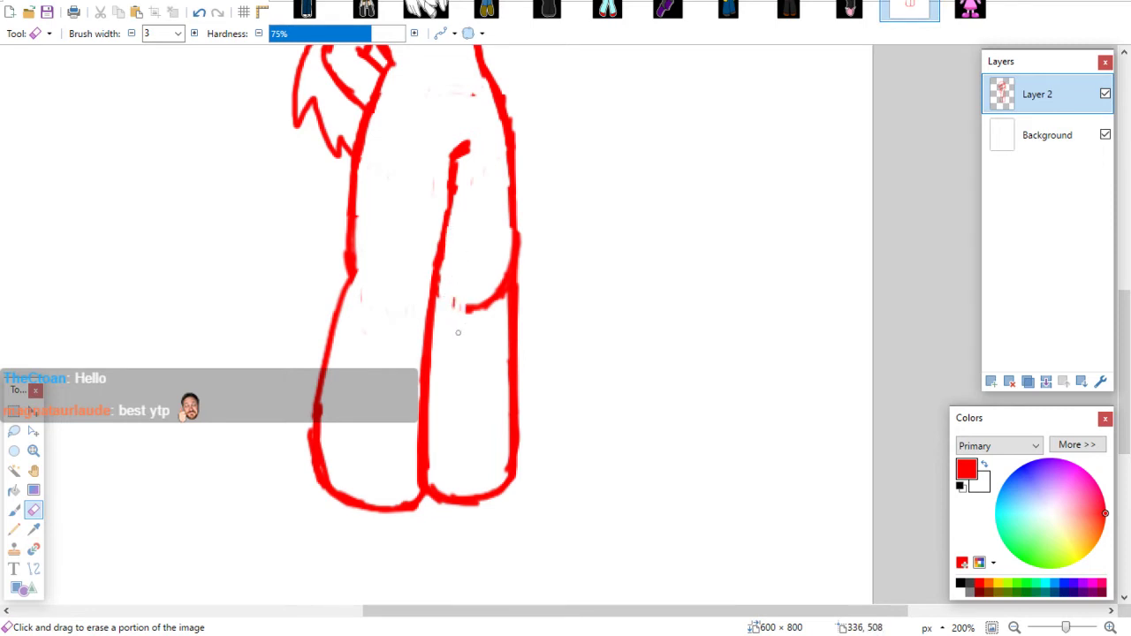
mouse_move(465, 311)
mouse_down()
mouse_move(492, 250)
mouse_move(496, 311)
mouse_up()
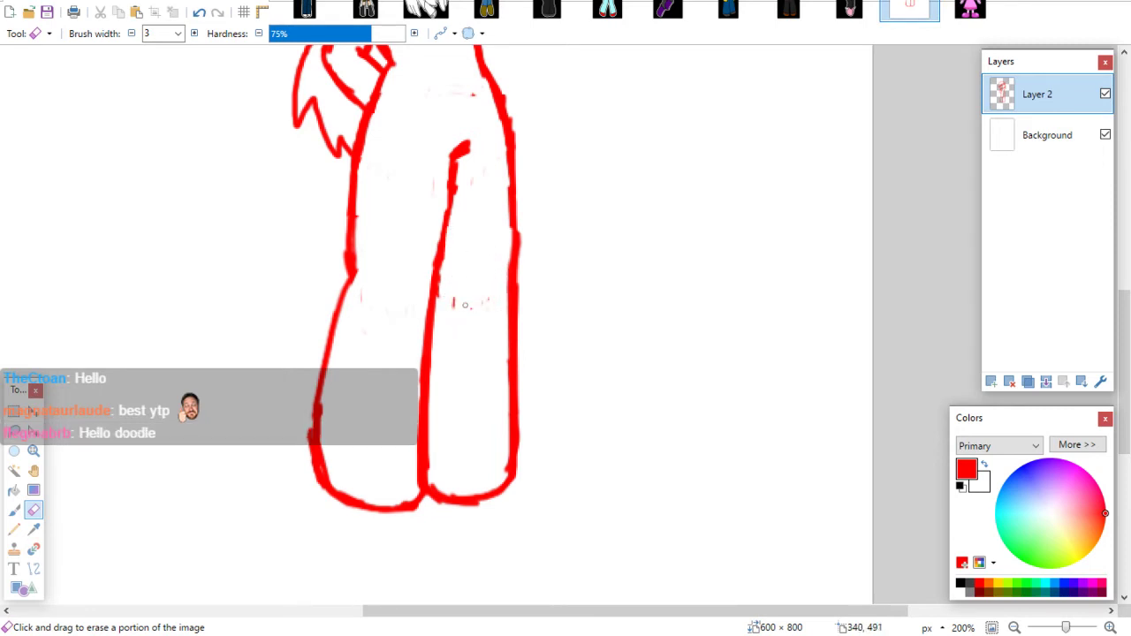
Redraw the inner line between the legs as a smooth continuous red stroke from hip to shin
click(14, 510)
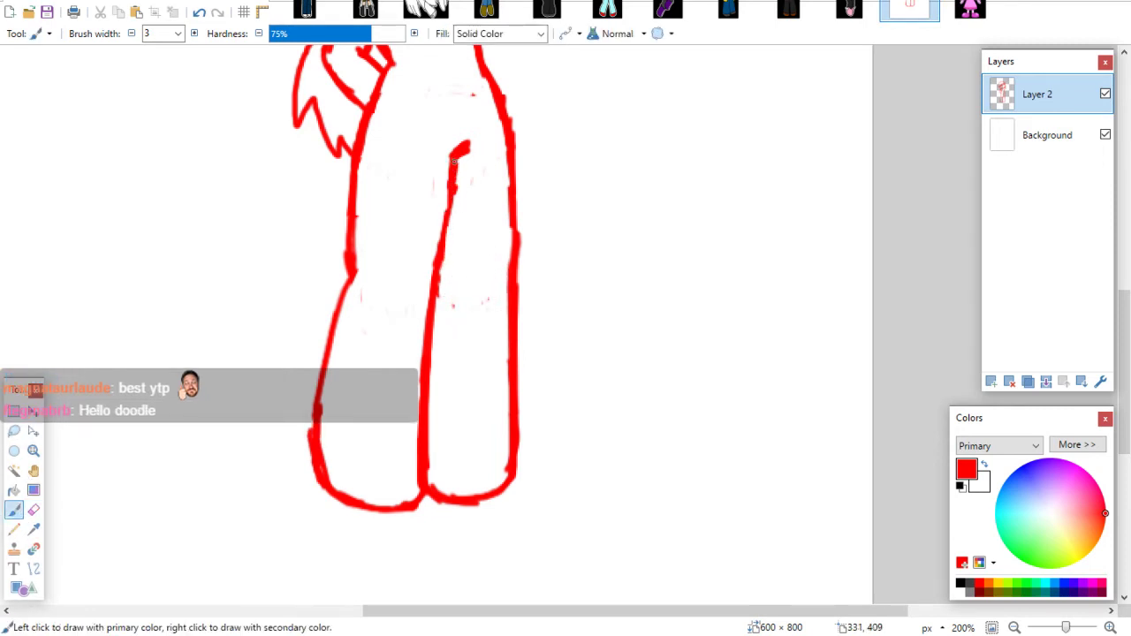
drag(450, 186, 432, 321)
click(33, 509)
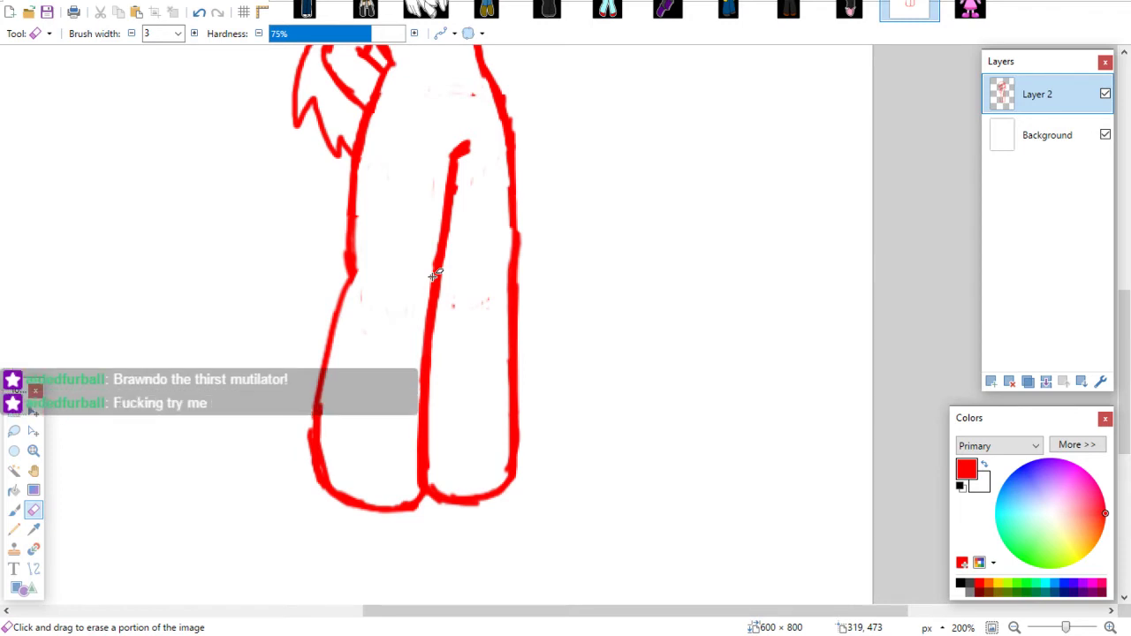
click(16, 511)
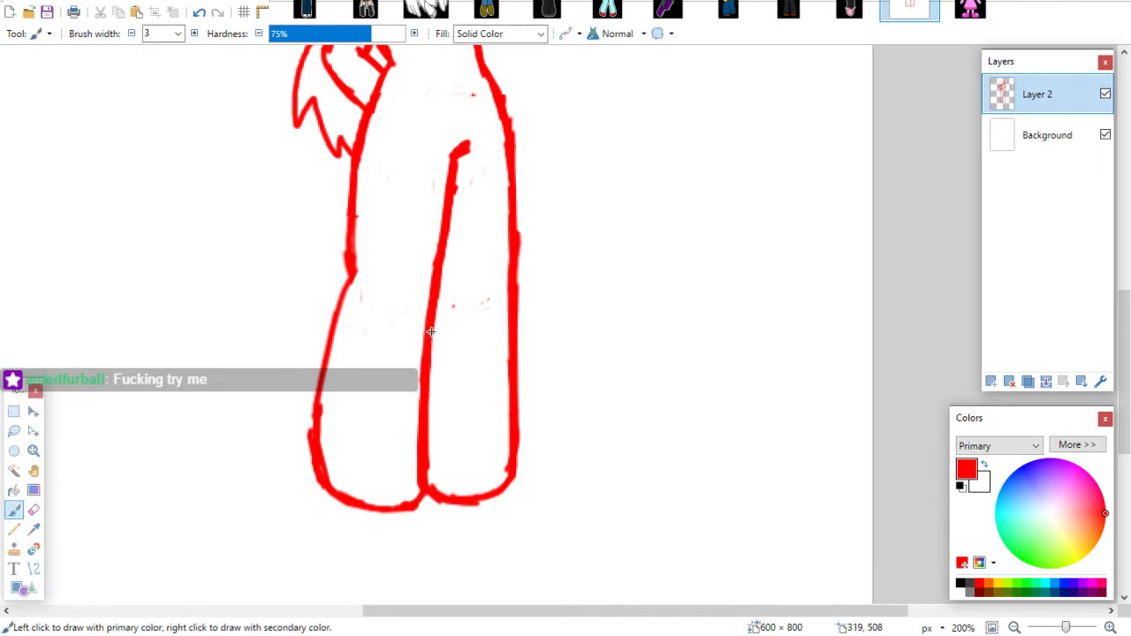
click(33, 509)
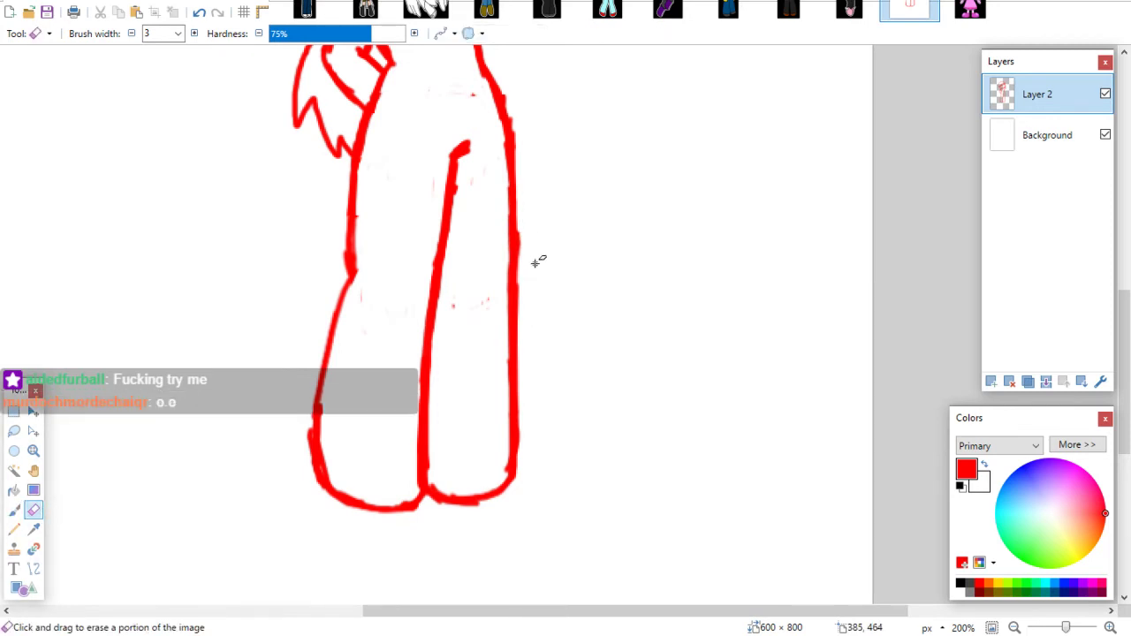
Draw a loose cropped top with a curved neckline, a hem across the chest and a draped edge under the raised arm
scroll(535, 270, up, 3)
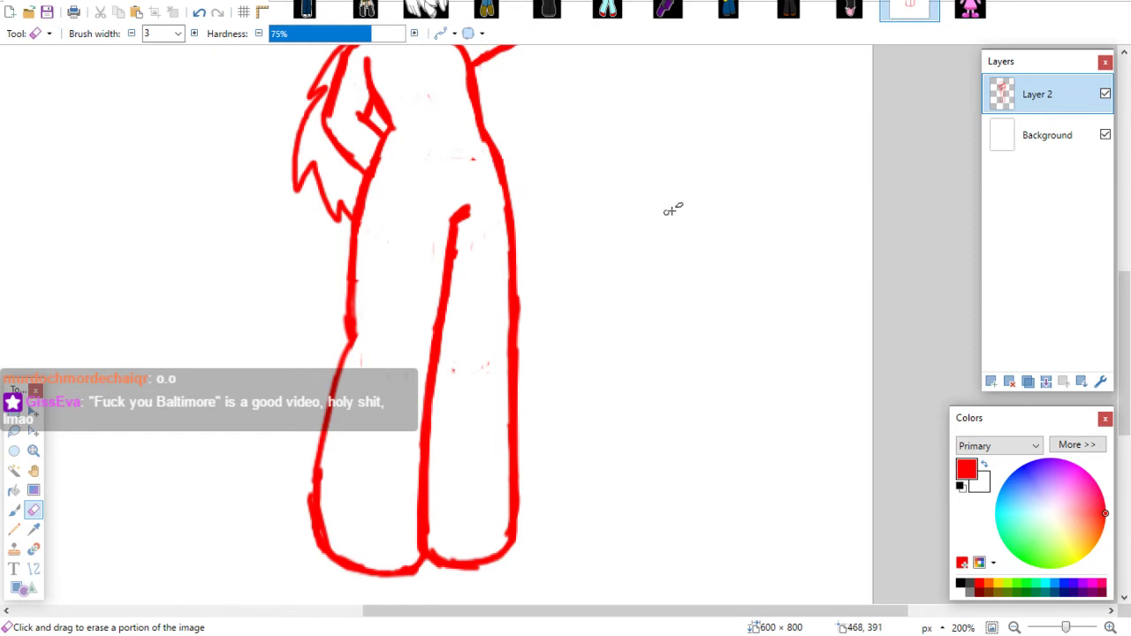
click(14, 510)
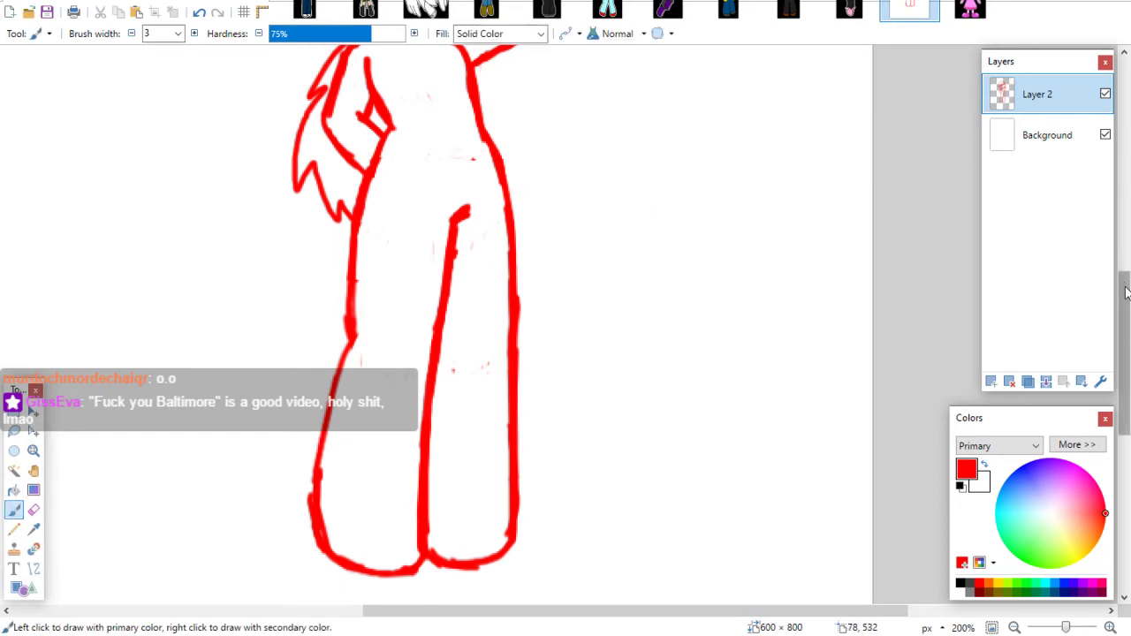
drag(1121, 280, 1118, 187)
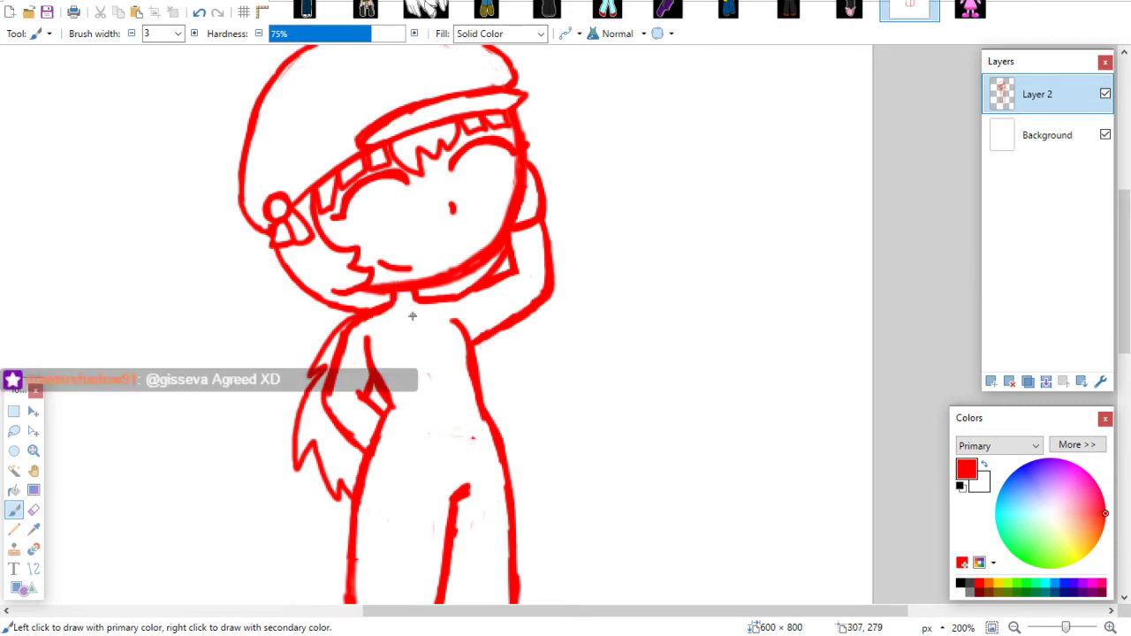
drag(389, 313, 429, 318)
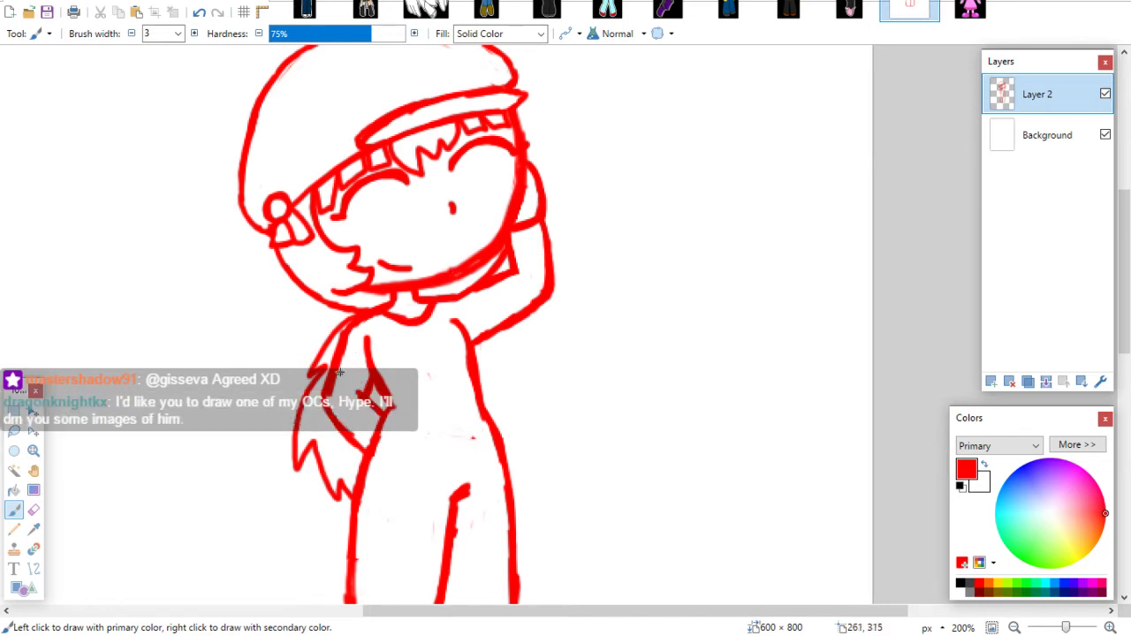
mouse_move(337, 373)
mouse_down()
mouse_move(390, 393)
mouse_move(443, 390)
mouse_move(498, 334)
mouse_up()
drag(498, 281, 471, 368)
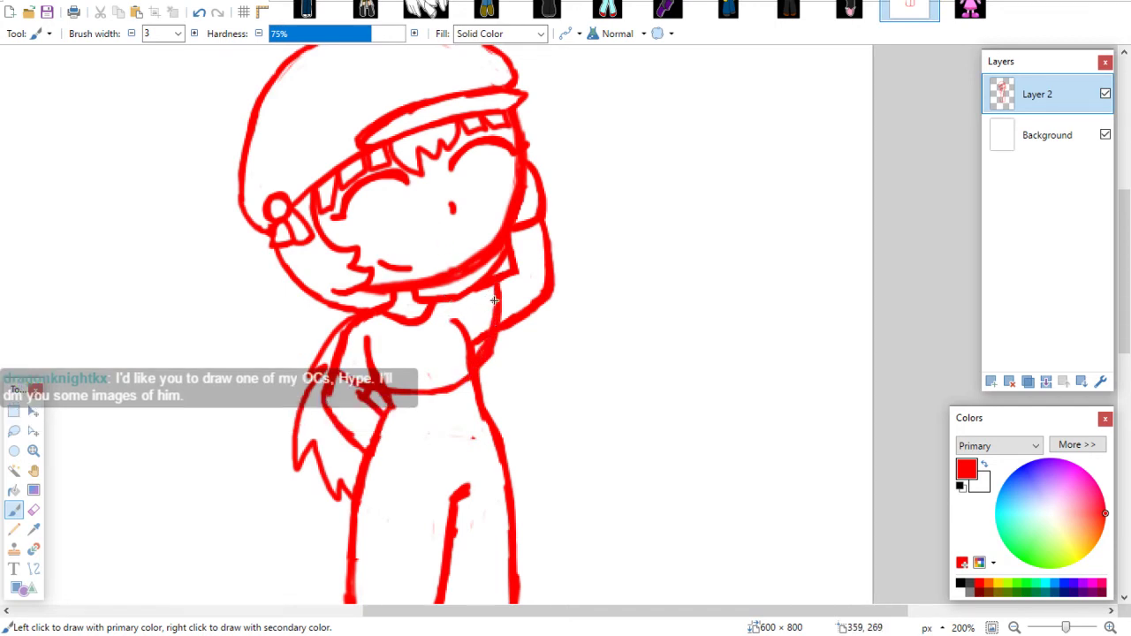
drag(496, 280, 481, 360)
Erase the arm and torso lines overlapping the top's edges, and draw a scalloped trim along its side and hem
click(34, 510)
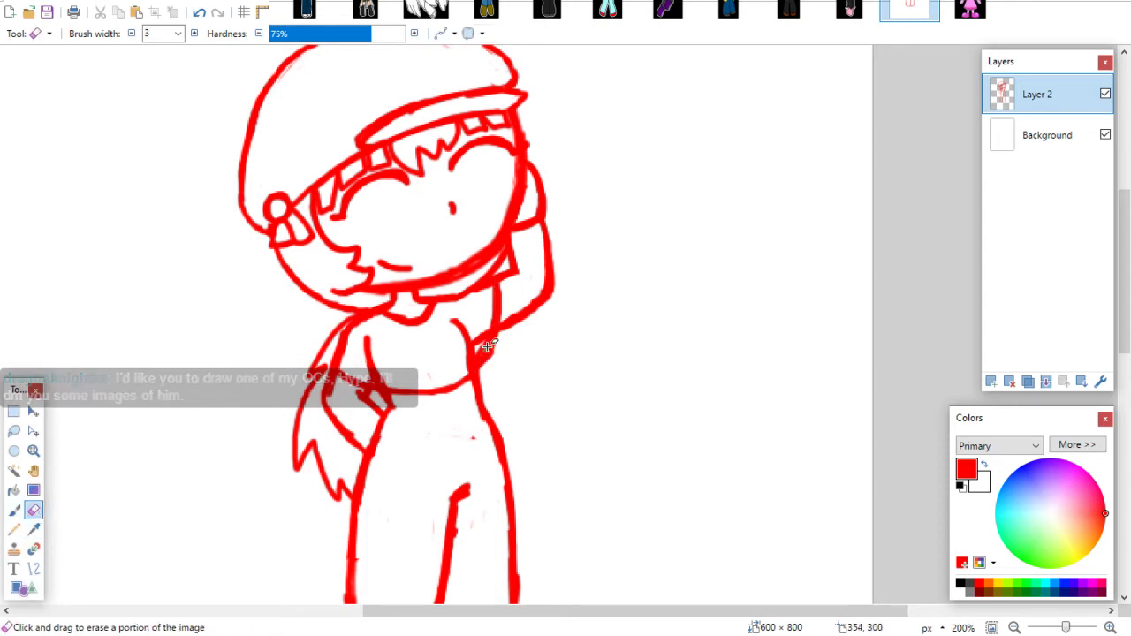
drag(465, 373, 486, 326)
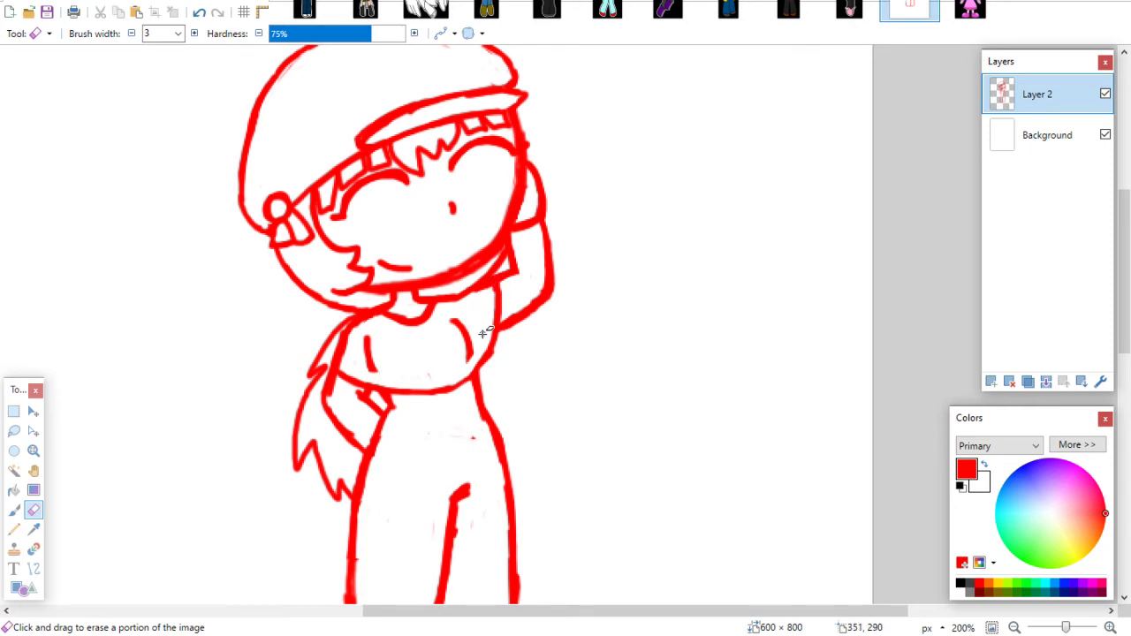
click(15, 510)
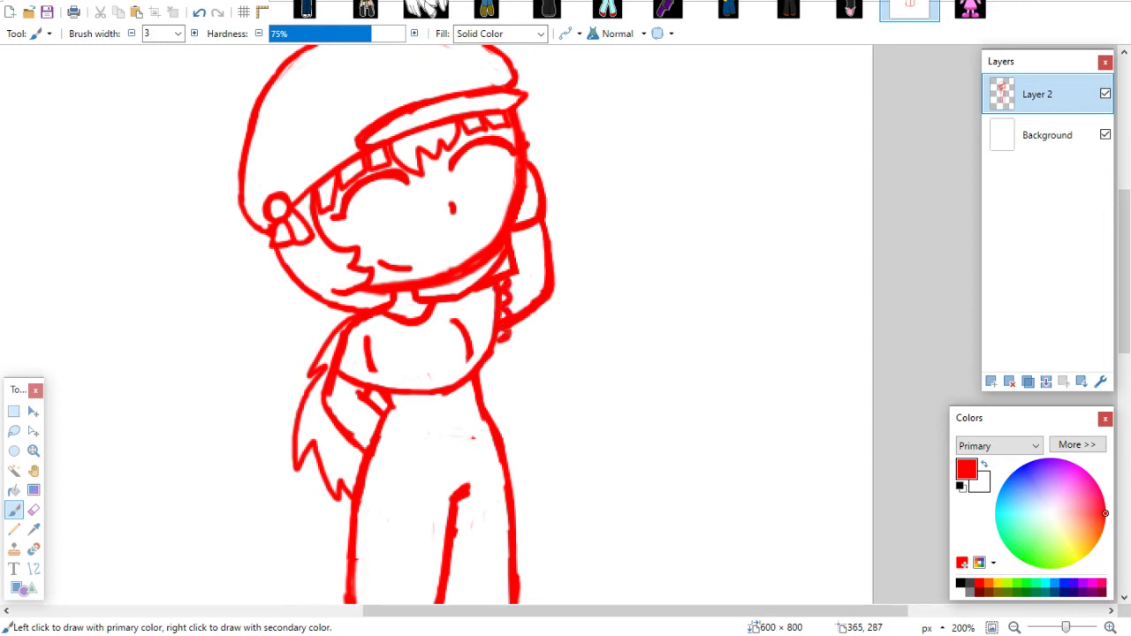
drag(500, 339, 489, 363)
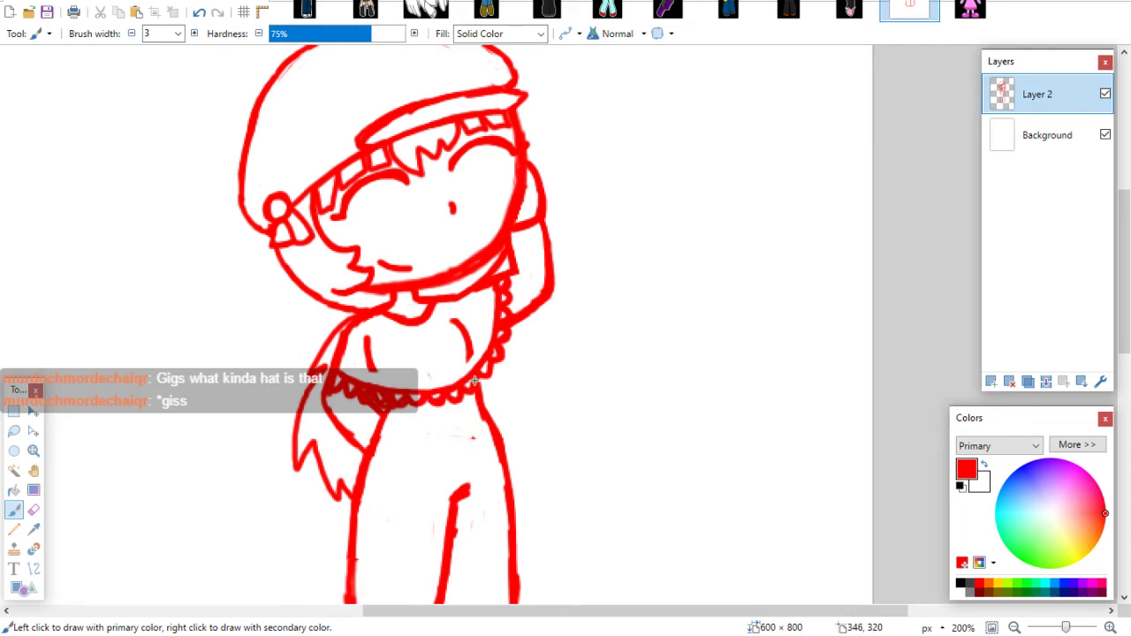
Erase the two curved chest guidelines inside the cropped top
click(34, 450)
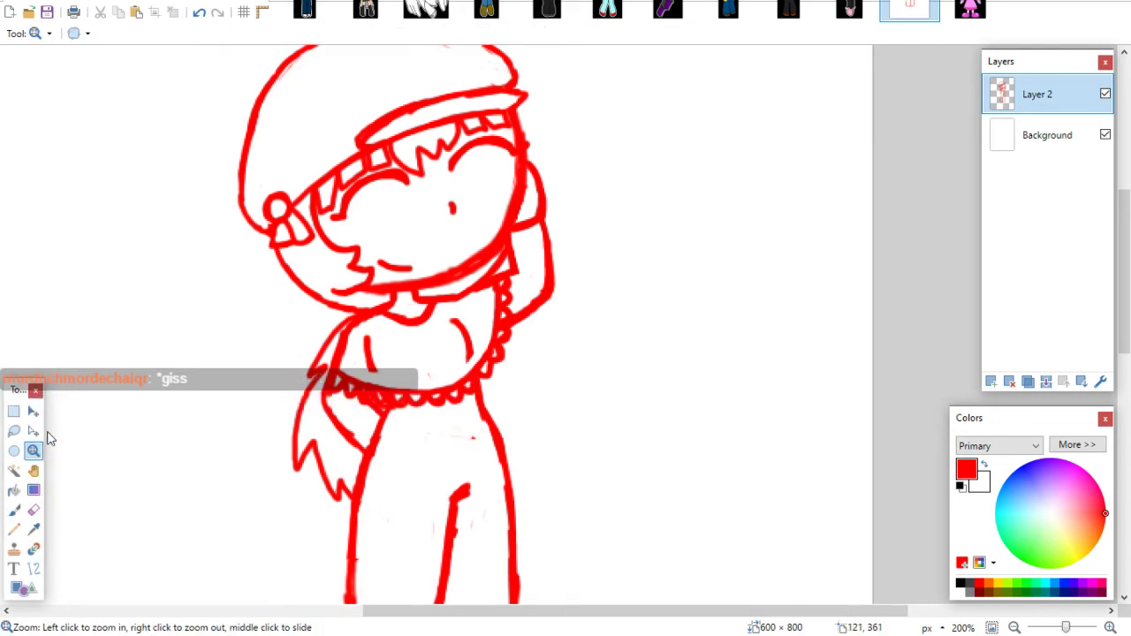
click(415, 354)
click(265, 517)
click(36, 510)
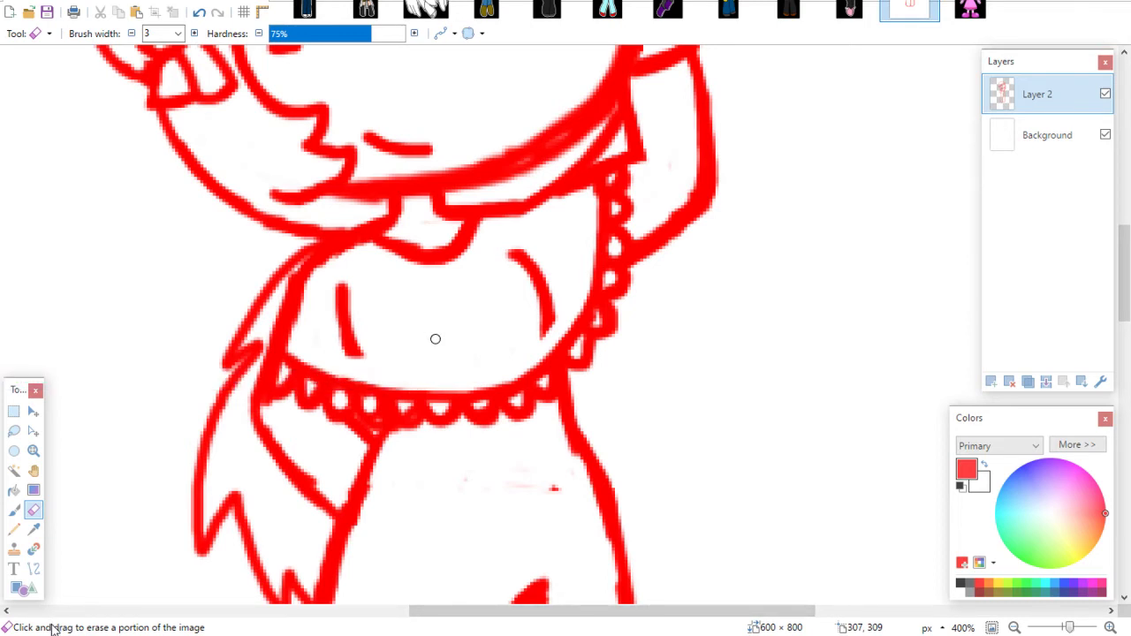
click(13, 510)
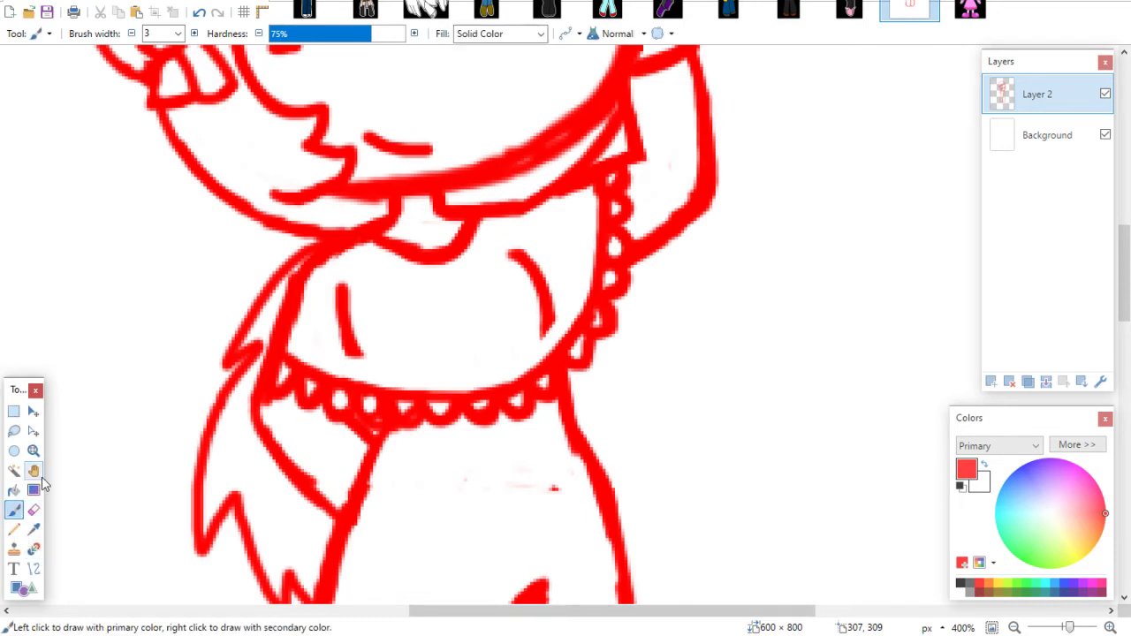
drag(1124, 253, 1124, 226)
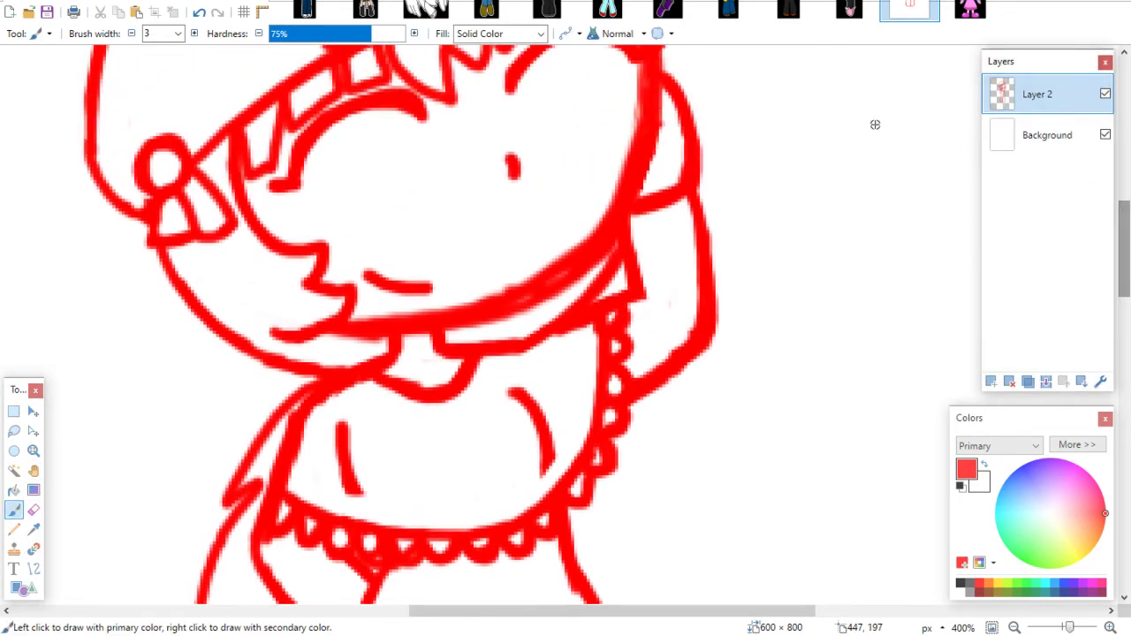
click(34, 510)
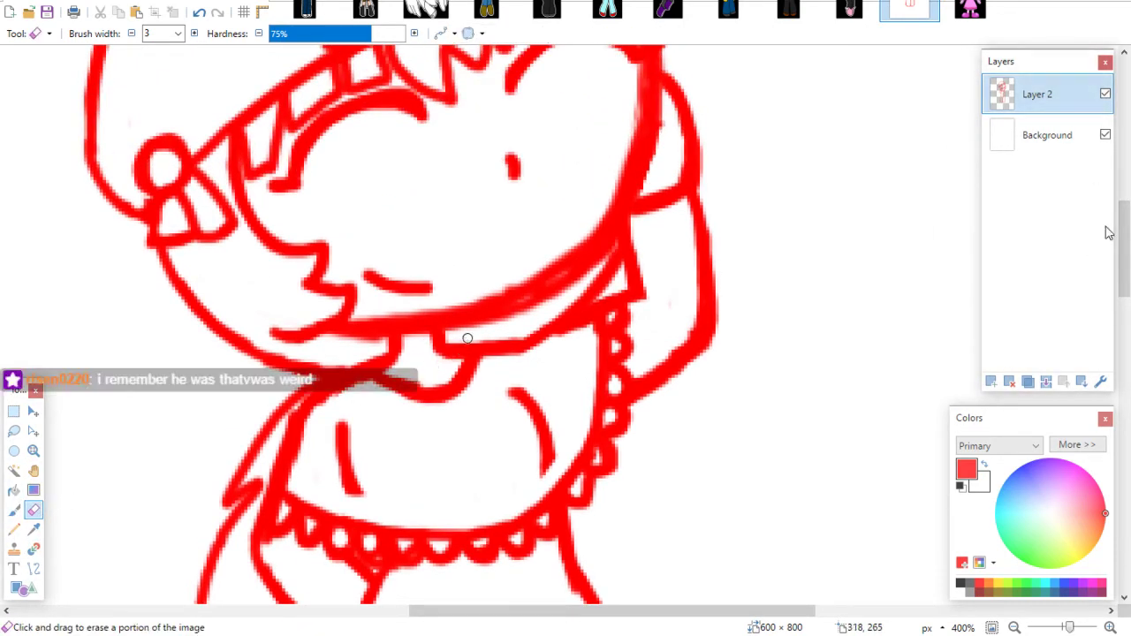
scroll(575, 178, down, 2)
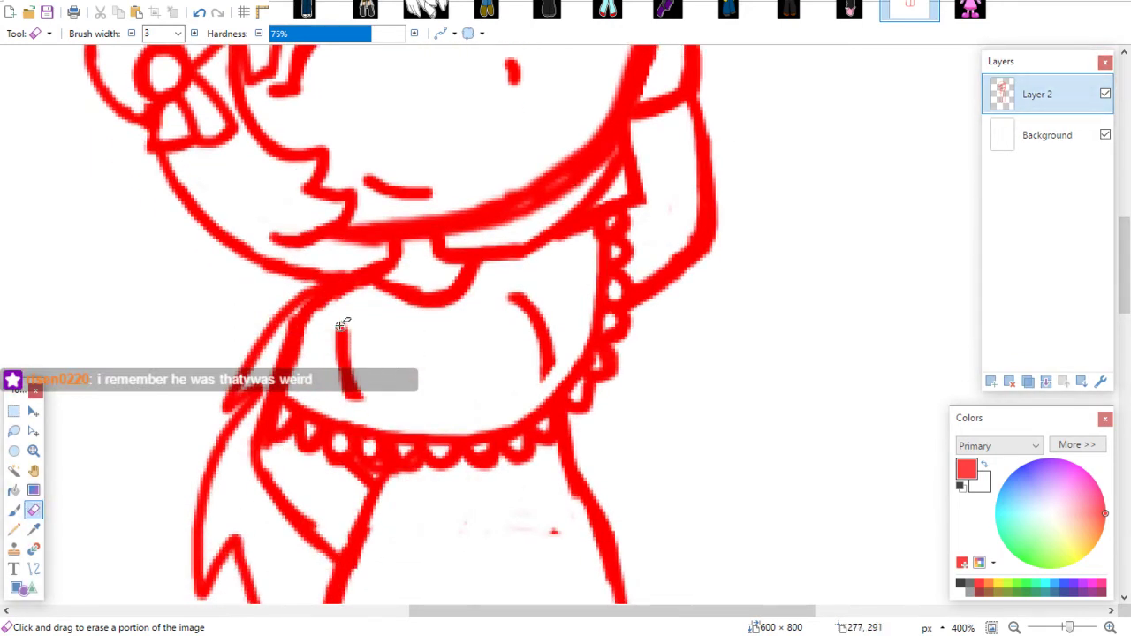
drag(341, 324, 350, 339)
mouse_move(513, 295)
mouse_down()
mouse_move(542, 373)
mouse_move(539, 357)
mouse_up()
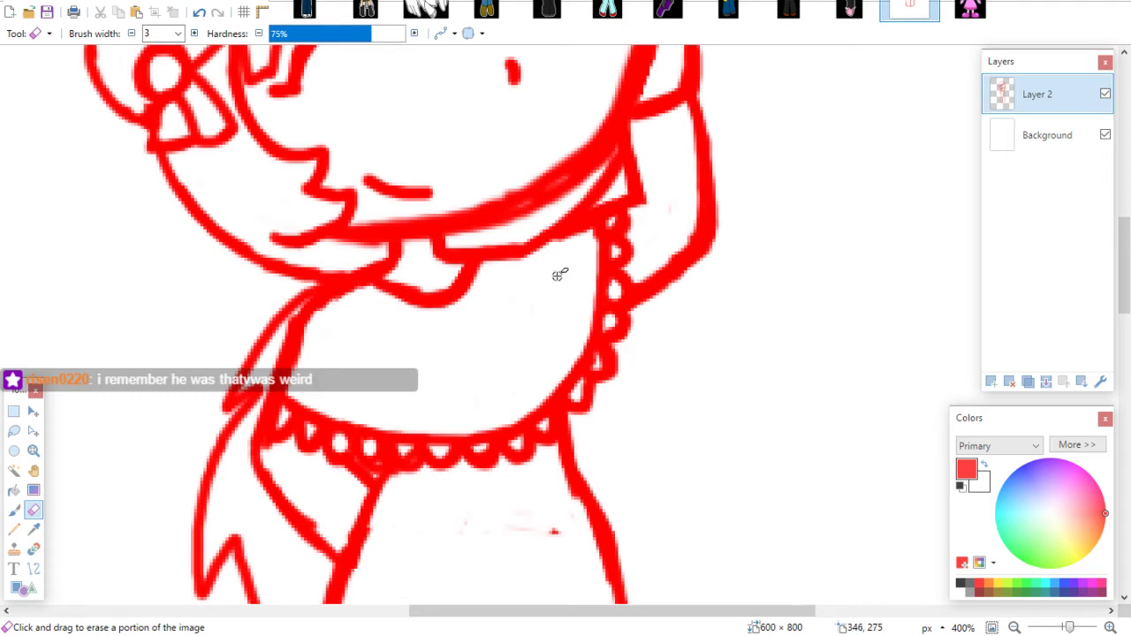
Draw a ribbon bow with a small centre knot, two loops and short tails on the front of the cropped top
click(15, 509)
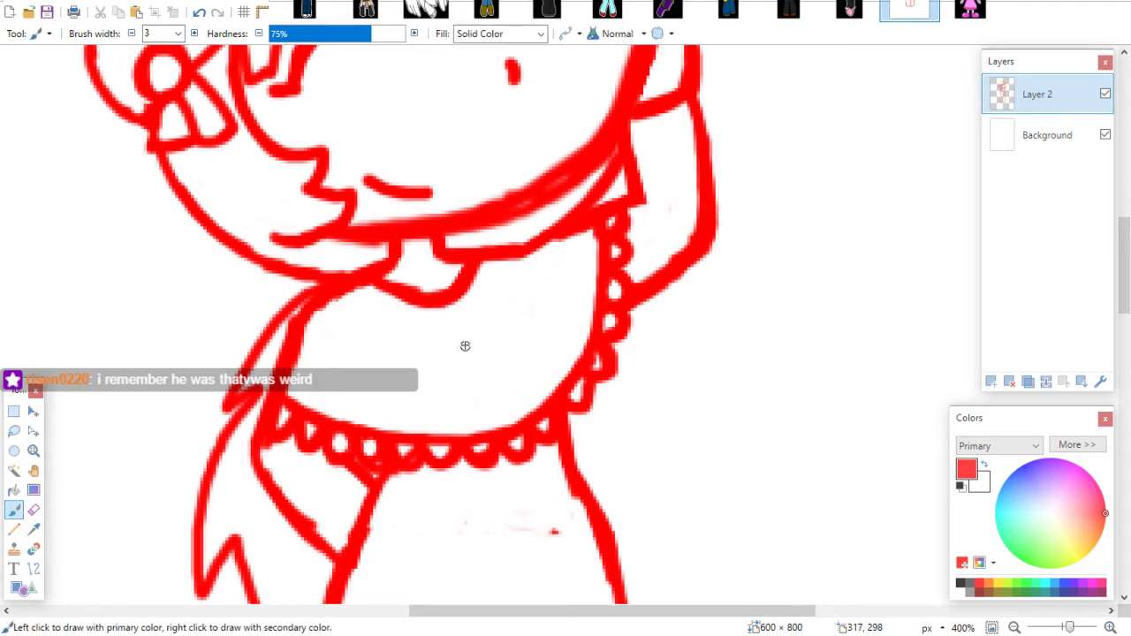
mouse_move(465, 336)
mouse_down()
mouse_move(477, 353)
mouse_move(470, 329)
mouse_move(484, 293)
mouse_move(530, 325)
mouse_move(502, 360)
mouse_move(478, 338)
mouse_move(392, 311)
mouse_move(380, 352)
mouse_move(484, 326)
mouse_up()
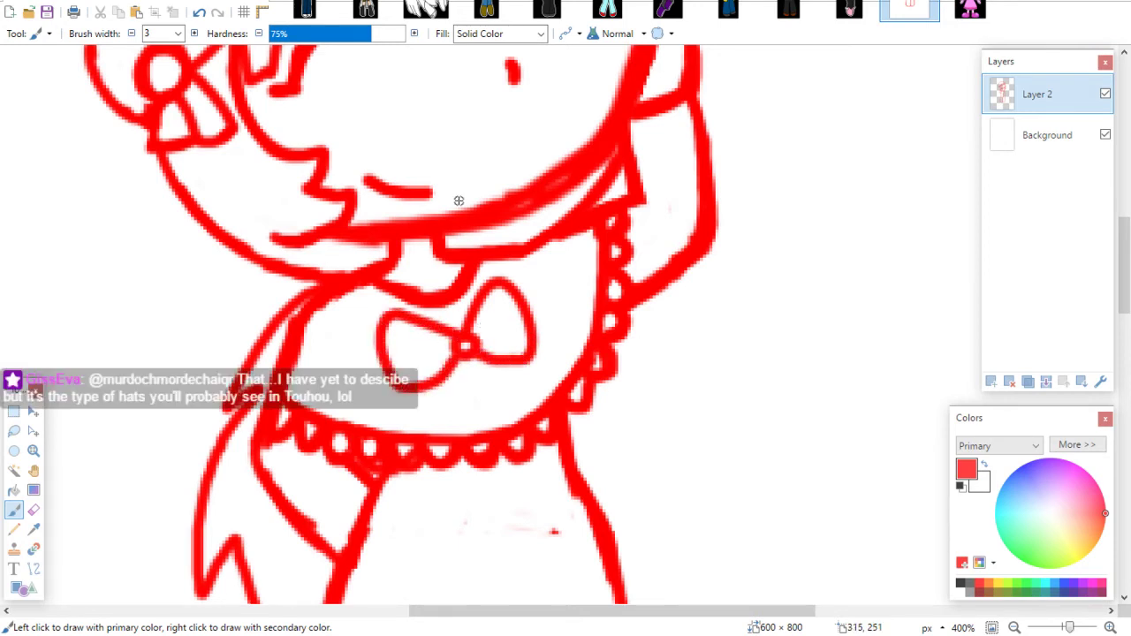
mouse_move(470, 367)
mouse_down()
mouse_move(454, 397)
mouse_move(482, 371)
mouse_move(492, 390)
mouse_move(529, 341)
mouse_up()
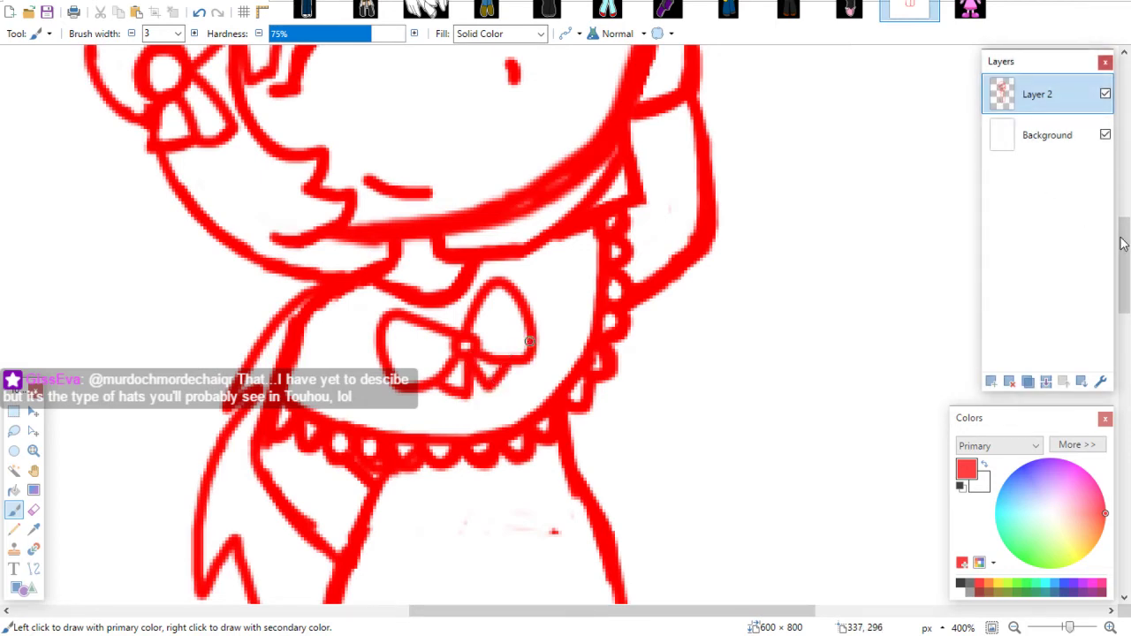
Draw a rounded cuff band around the wrist of the raised arm and erase the arm outline crossing it
drag(1120, 245, 1055, 189)
mouse_move(680, 212)
mouse_down()
mouse_move(706, 232)
mouse_move(687, 252)
mouse_move(617, 258)
mouse_up()
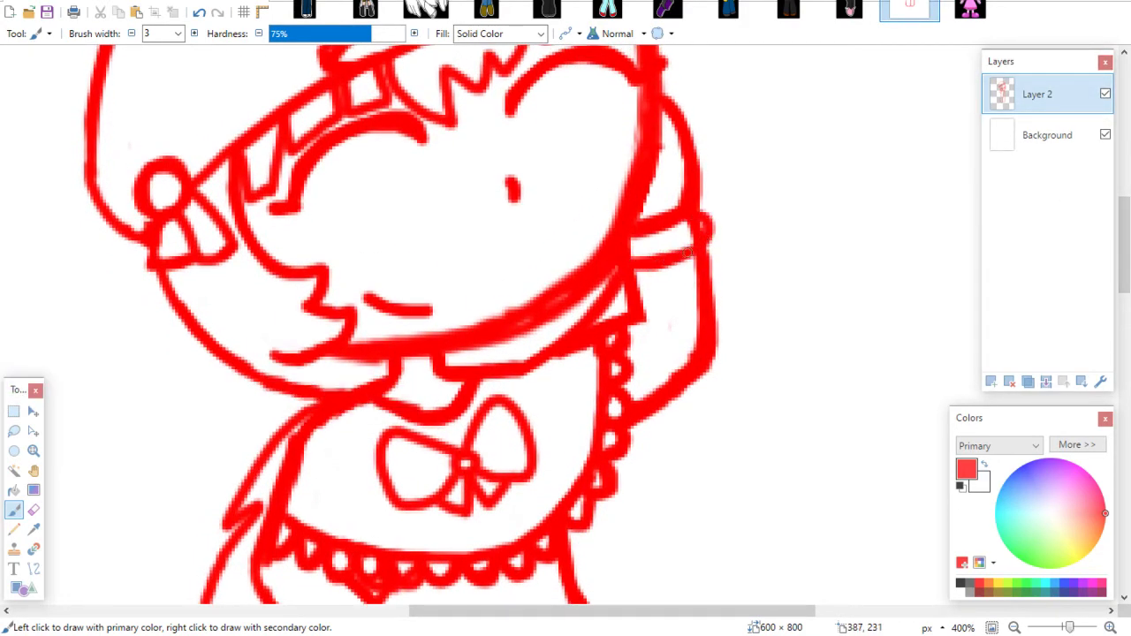
click(34, 510)
mouse_move(705, 228)
mouse_down()
mouse_move(631, 252)
mouse_move(651, 229)
mouse_up()
Draw a skirt's slanted side flaring from the hip beside the hair, with a curved hem across both thighs
mouse_move(1125, 243)
mouse_down()
mouse_move(1126, 299)
mouse_move(1115, 212)
mouse_move(1101, 309)
mouse_up()
click(1013, 627)
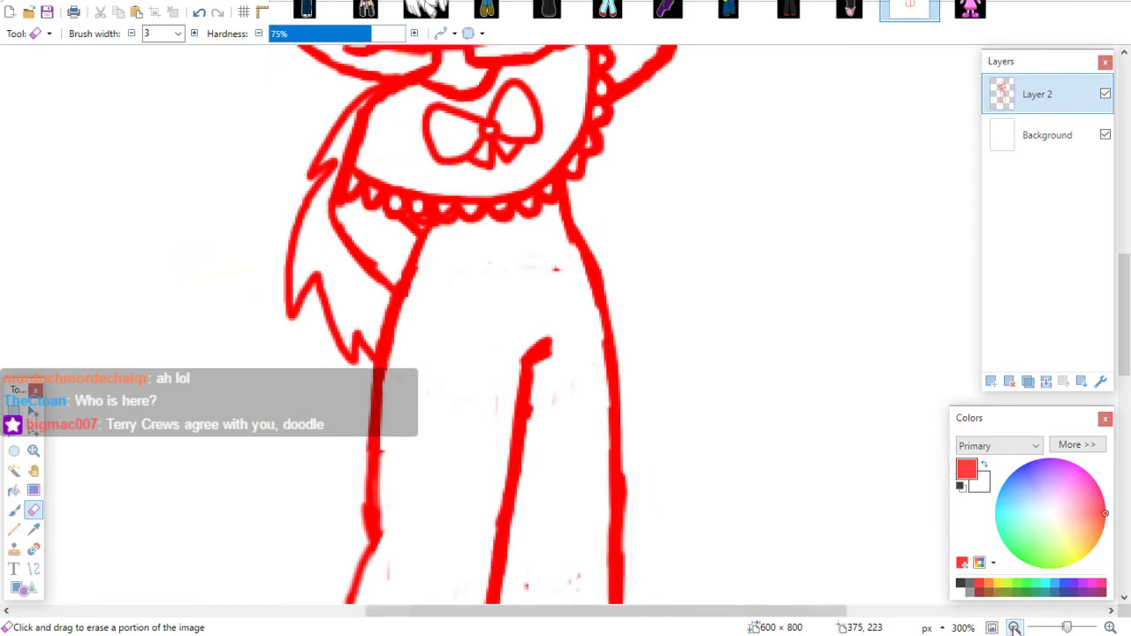
click(1013, 627)
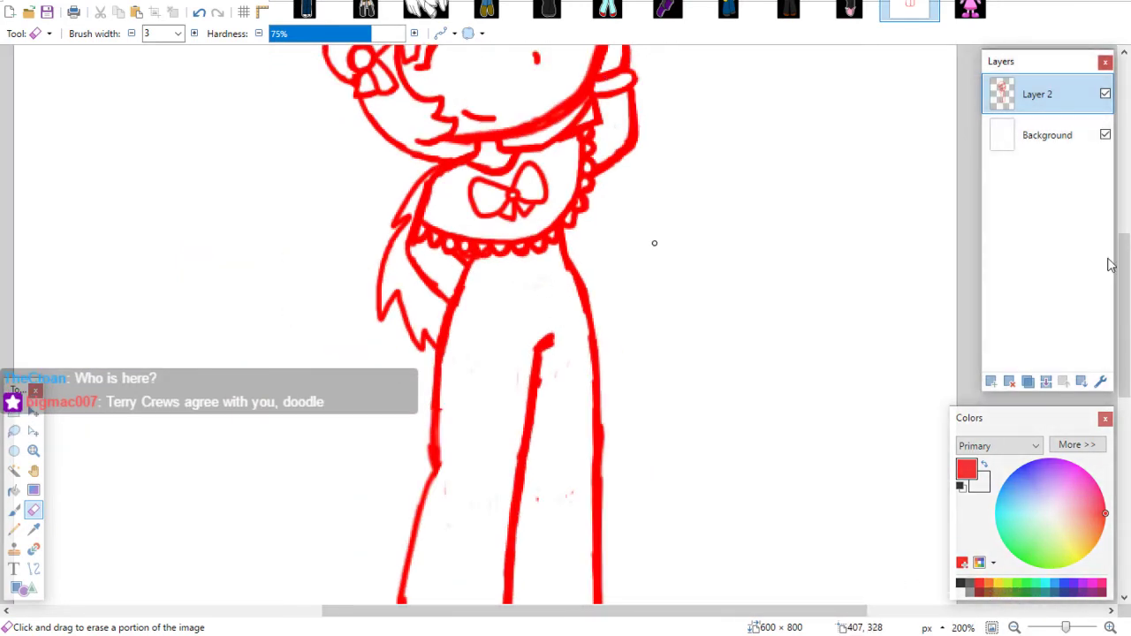
drag(1110, 265, 1121, 294)
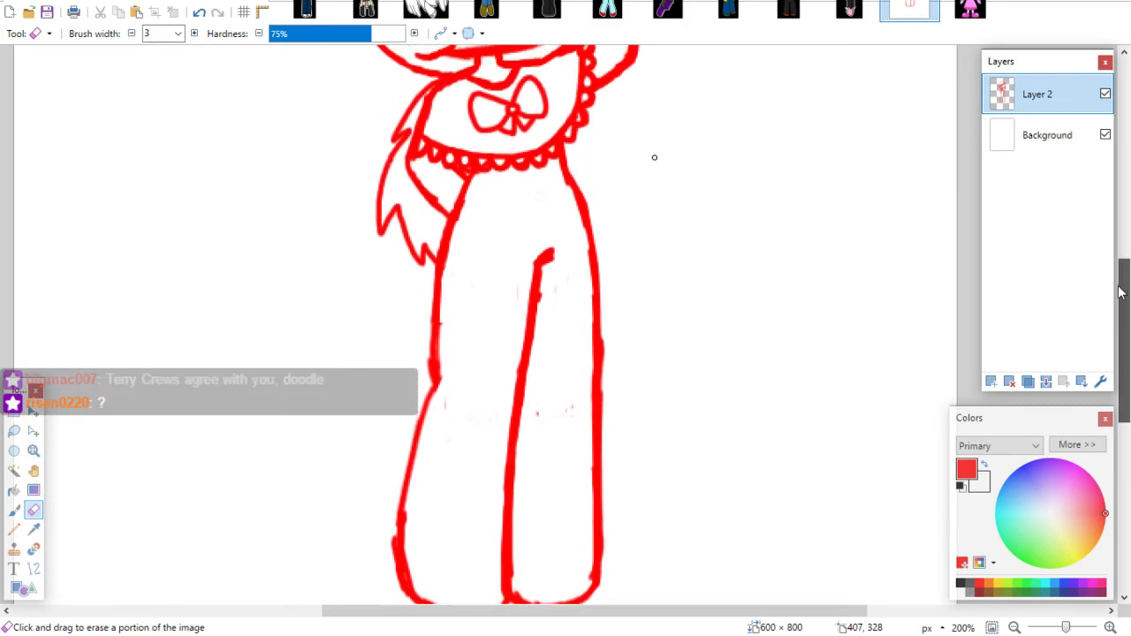
click(14, 511)
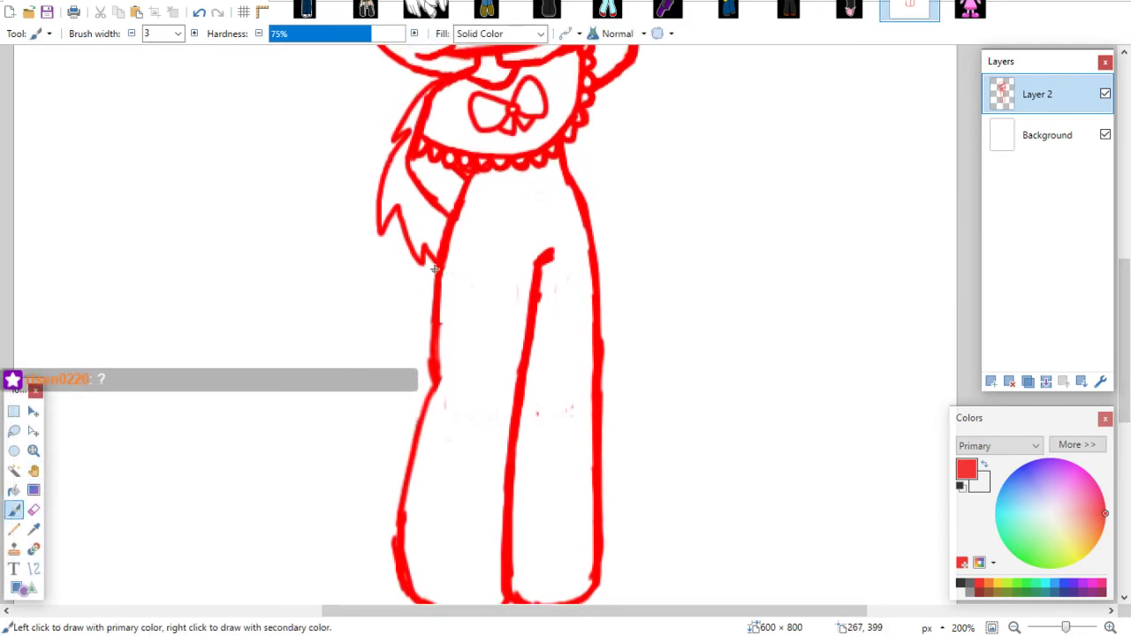
drag(439, 258, 391, 387)
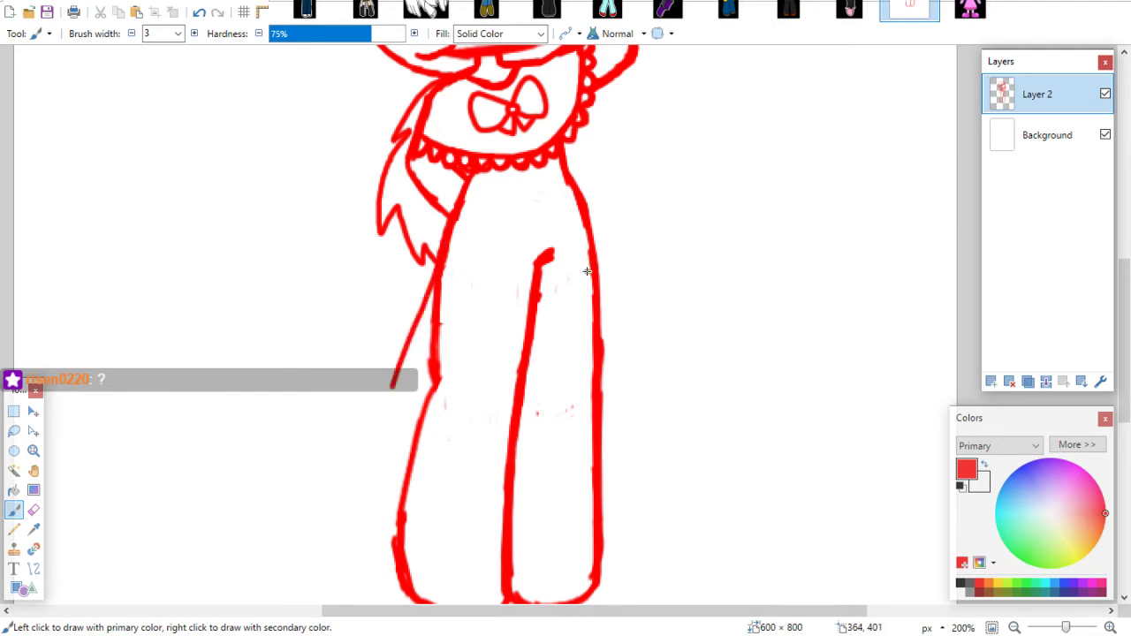
key(ctrl+z)
drag(409, 373, 430, 299)
key(ctrl+z)
mouse_move(441, 258)
mouse_down()
mouse_move(397, 374)
mouse_move(469, 399)
mouse_up()
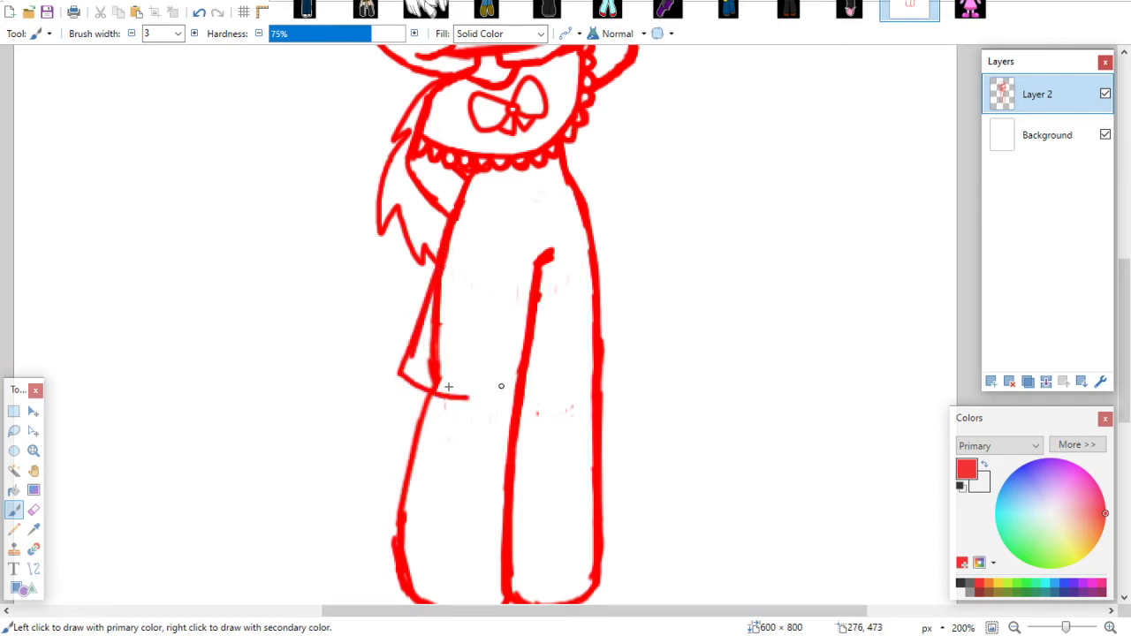
mouse_move(405, 374)
mouse_down()
mouse_move(494, 402)
mouse_move(565, 406)
mouse_move(630, 385)
mouse_up()
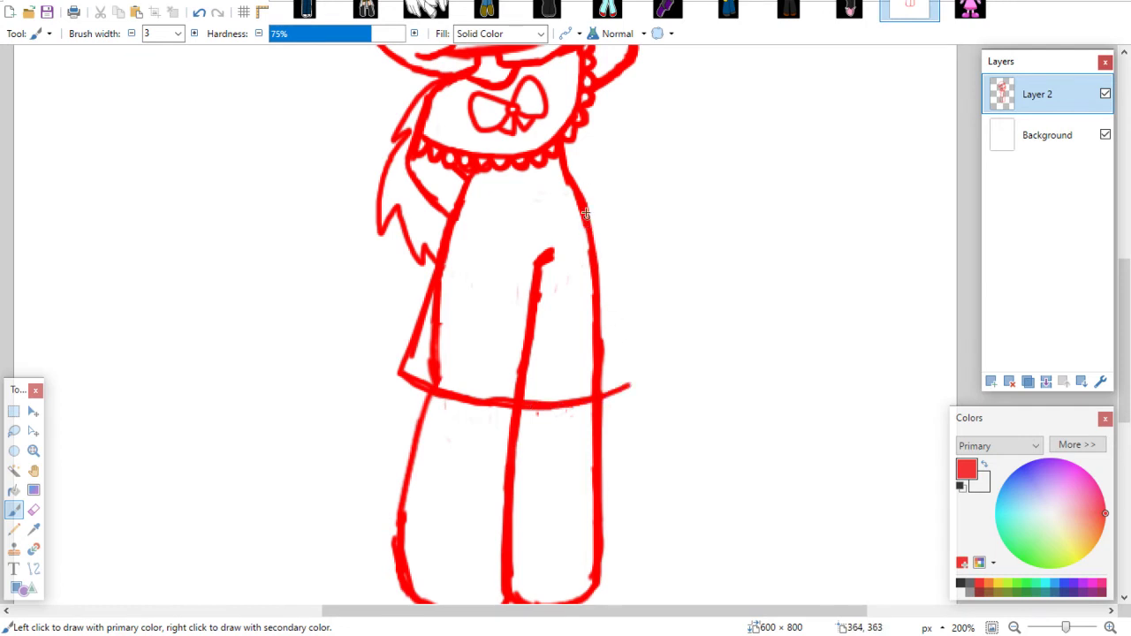
Draw the skirt's opposite flared side from hip to hem and erase the hem line overshooting the corner
drag(585, 213, 622, 373)
drag(605, 306, 628, 386)
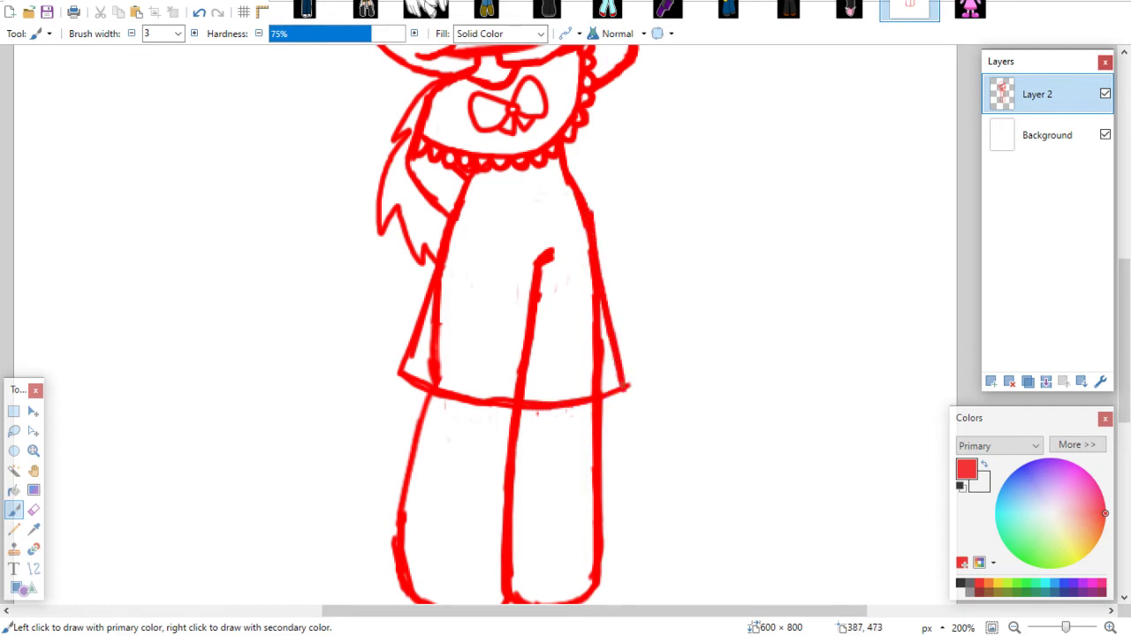
drag(587, 227, 615, 353)
click(33, 510)
drag(636, 374, 626, 390)
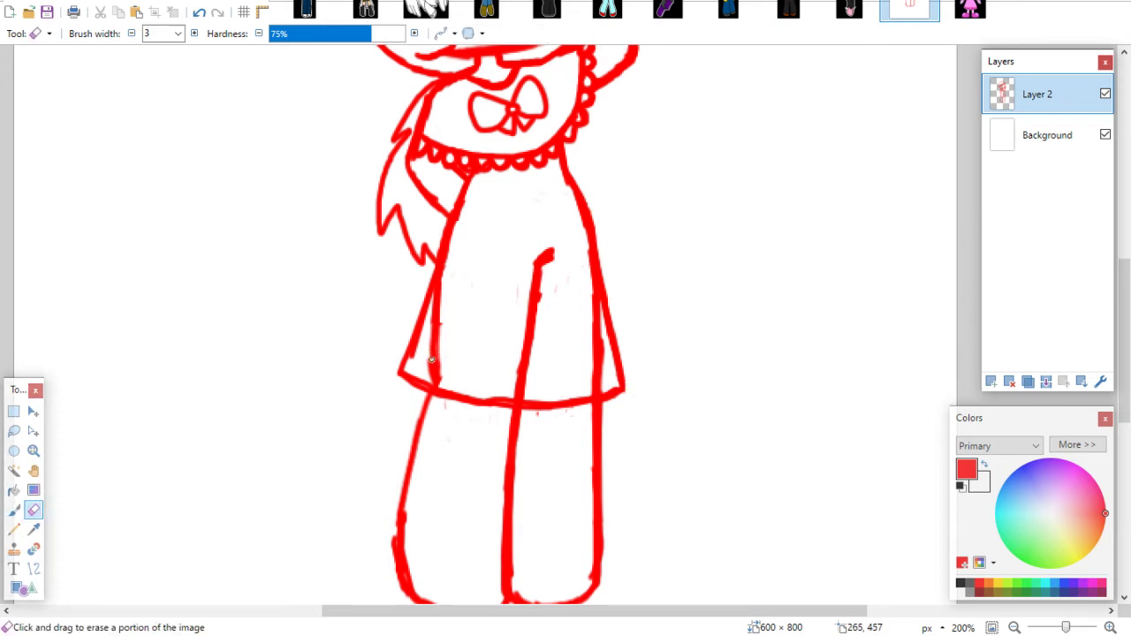
Erase the outer leg outlines and the inner leg line inside the skirt
drag(432, 361, 455, 246)
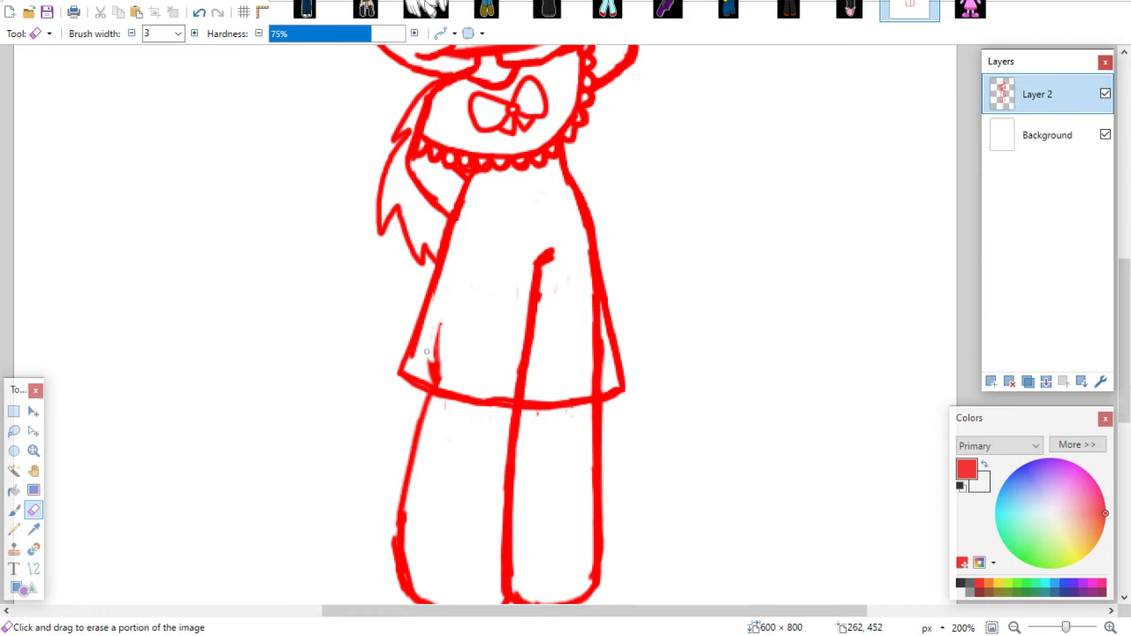
mouse_move(426, 351)
mouse_down()
mouse_move(443, 315)
mouse_move(444, 387)
mouse_up()
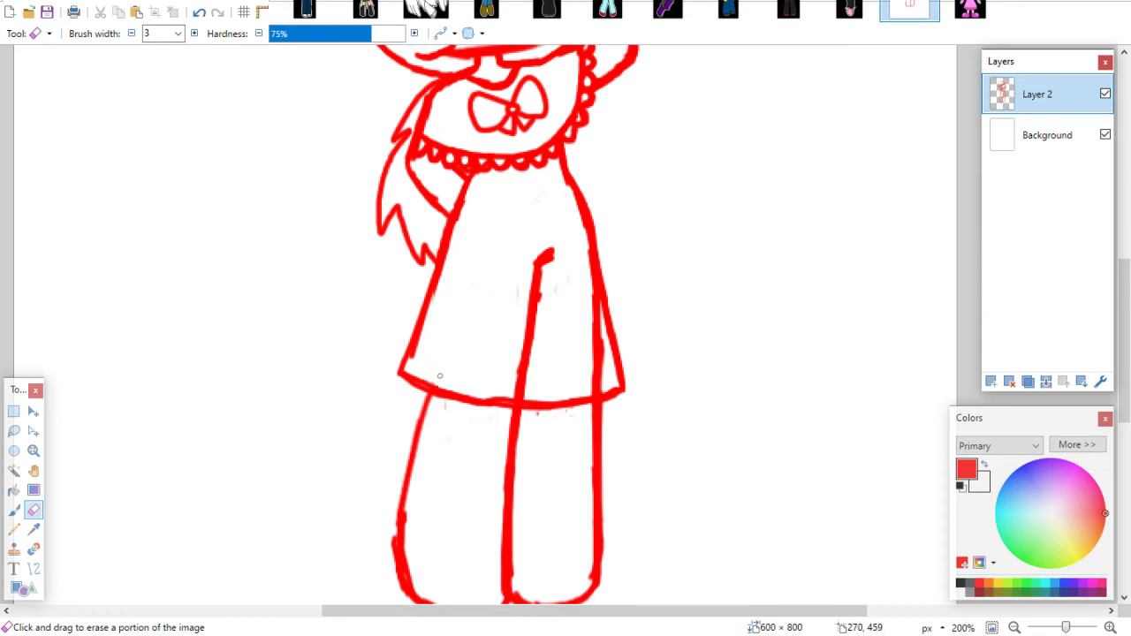
mouse_move(587, 287)
mouse_down()
mouse_move(589, 261)
mouse_move(599, 373)
mouse_move(590, 393)
mouse_up()
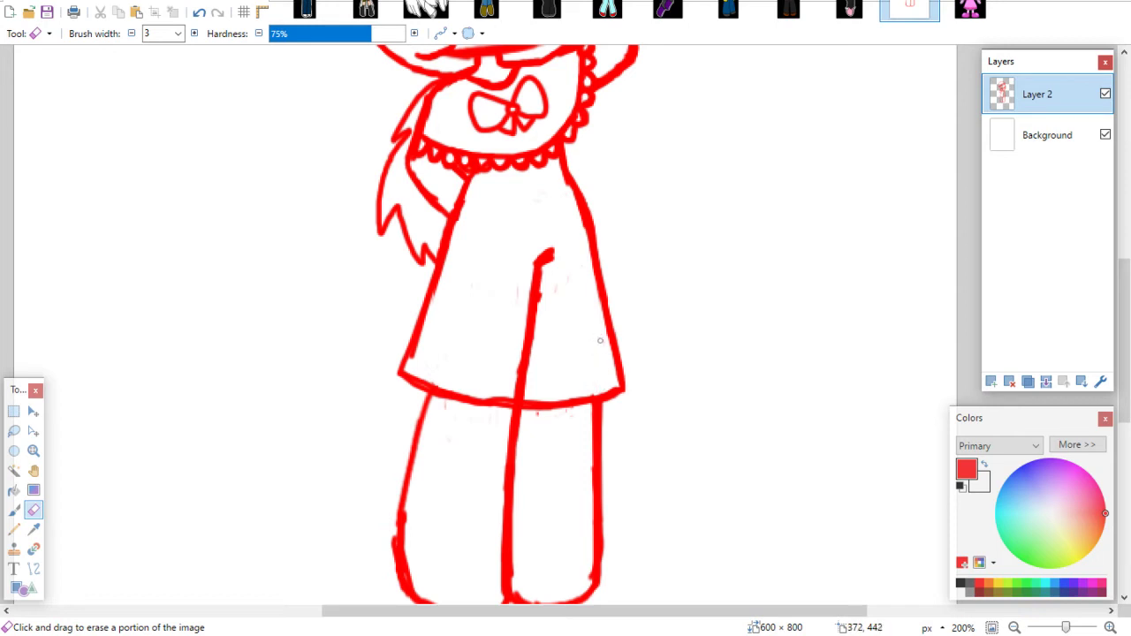
mouse_move(535, 274)
mouse_down()
mouse_move(530, 366)
mouse_move(533, 265)
mouse_move(529, 336)
mouse_move(535, 302)
mouse_move(523, 309)
mouse_move(540, 263)
mouse_move(550, 265)
mouse_move(524, 329)
mouse_up()
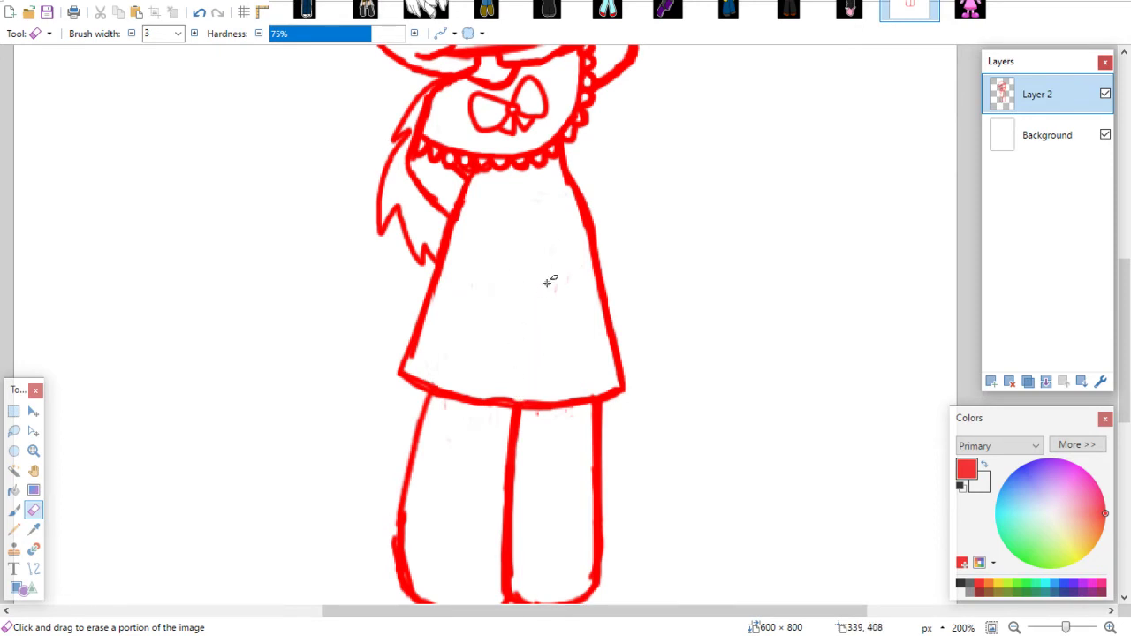
Draw a second ribbon bow with loops and tails at the waist, just under the top's scalloped hem
key(z)
click(553, 205)
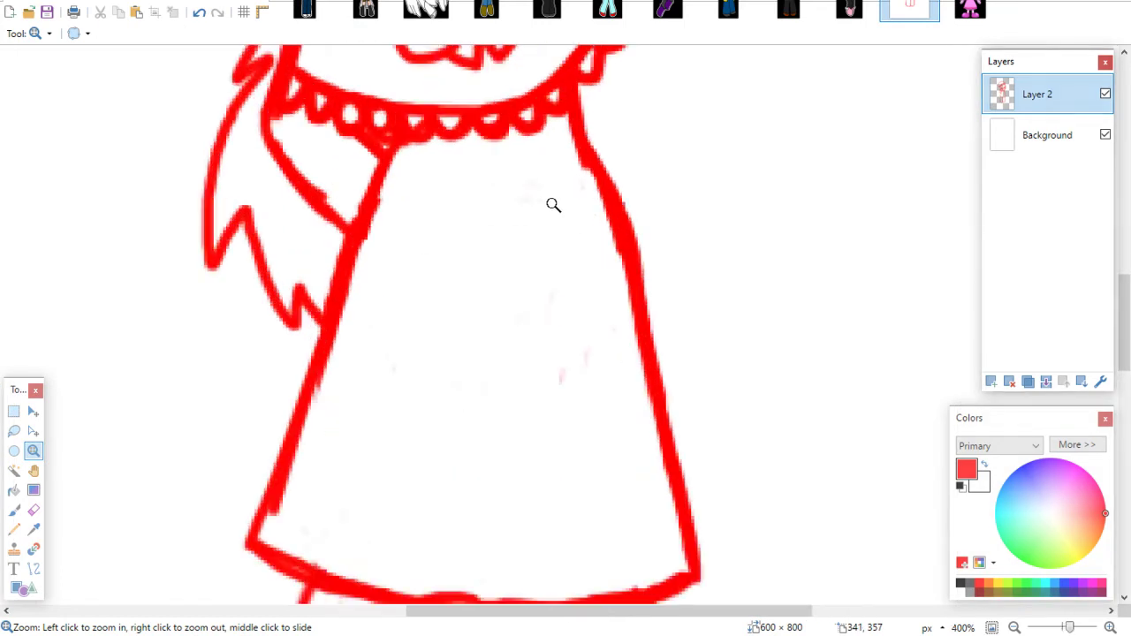
scroll(854, 136, up, 5)
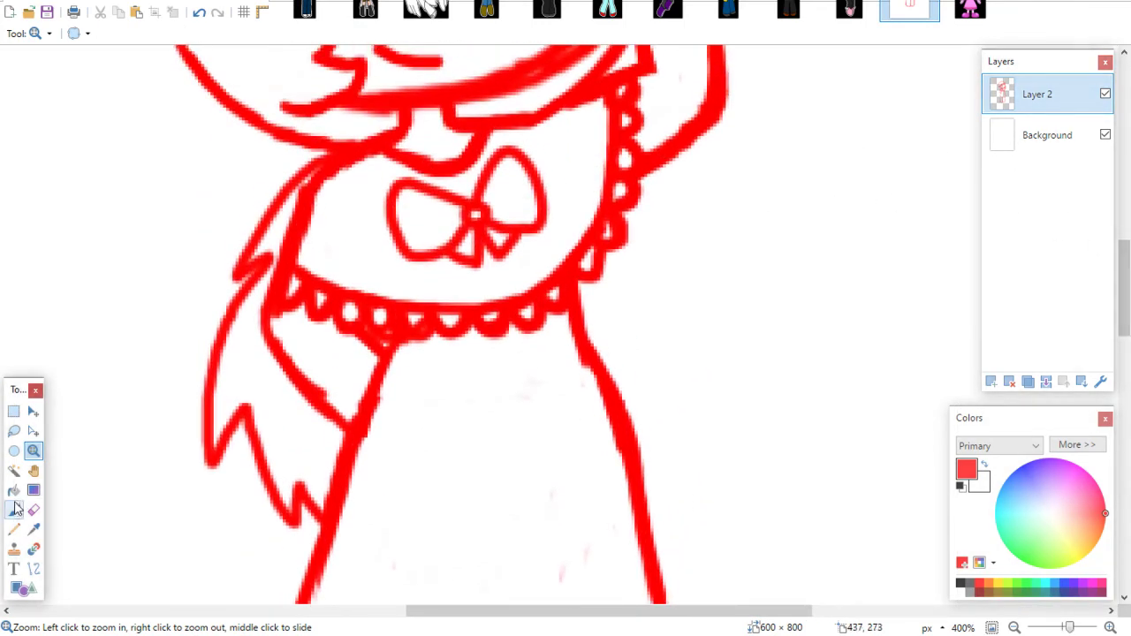
click(15, 510)
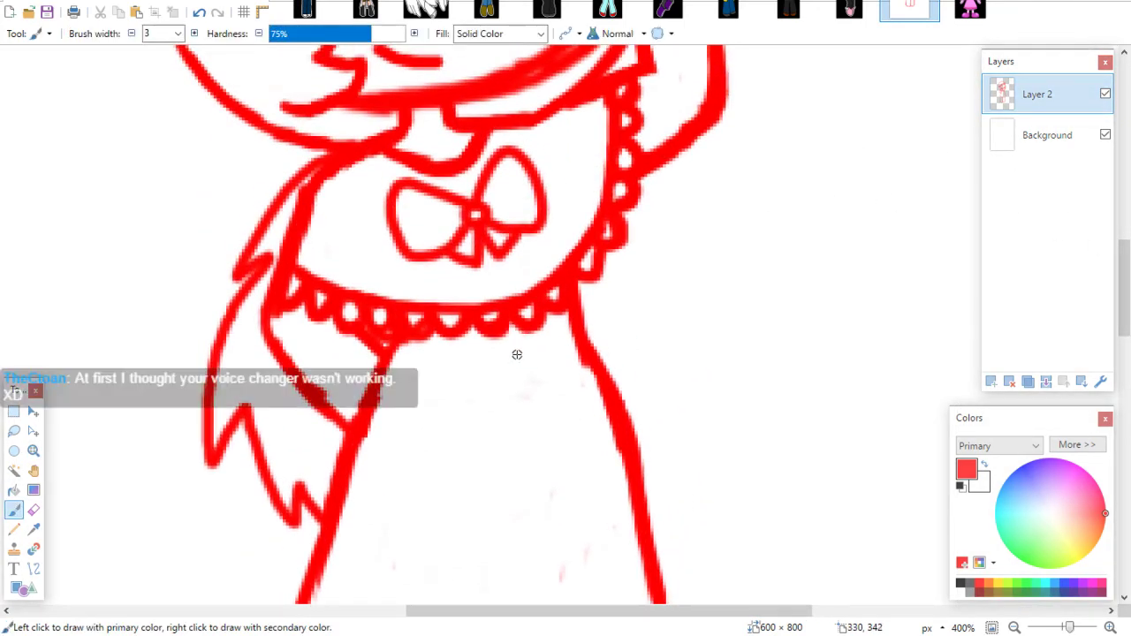
mouse_move(518, 351)
mouse_down()
mouse_move(512, 378)
mouse_move(521, 345)
mouse_move(459, 334)
mouse_move(465, 402)
mouse_move(511, 391)
mouse_move(540, 326)
mouse_move(589, 362)
mouse_move(534, 368)
mouse_move(584, 384)
mouse_move(558, 394)
mouse_move(532, 378)
mouse_move(512, 421)
mouse_move(493, 415)
mouse_move(541, 412)
mouse_move(570, 389)
mouse_up()
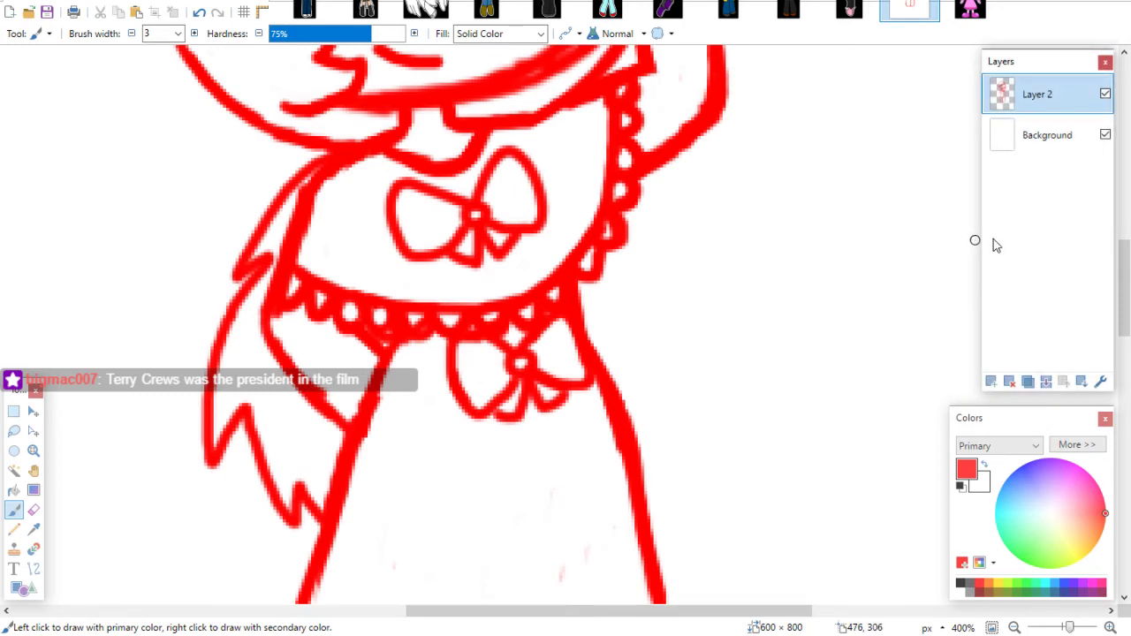
Draw a scalloped trim along the full length of the skirt's hem
drag(1125, 258, 1107, 319)
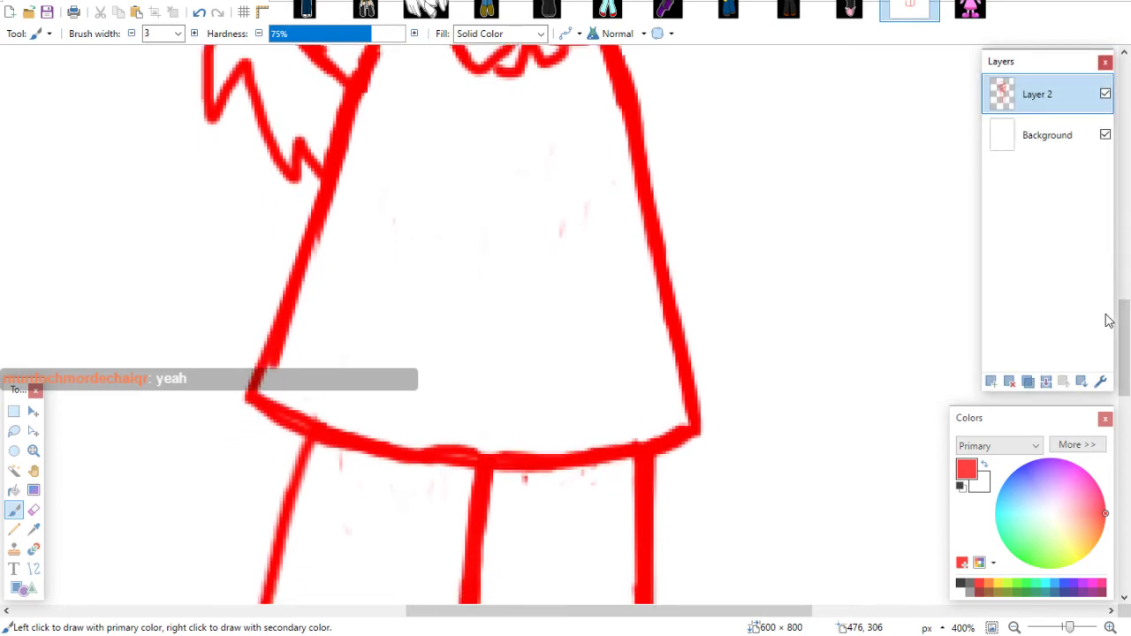
mouse_move(252, 395)
mouse_down()
mouse_move(283, 426)
mouse_move(265, 418)
mouse_move(279, 436)
mouse_move(284, 423)
mouse_move(380, 473)
mouse_move(381, 453)
mouse_move(408, 478)
mouse_move(445, 460)
mouse_move(434, 465)
mouse_move(449, 484)
mouse_move(460, 458)
mouse_up()
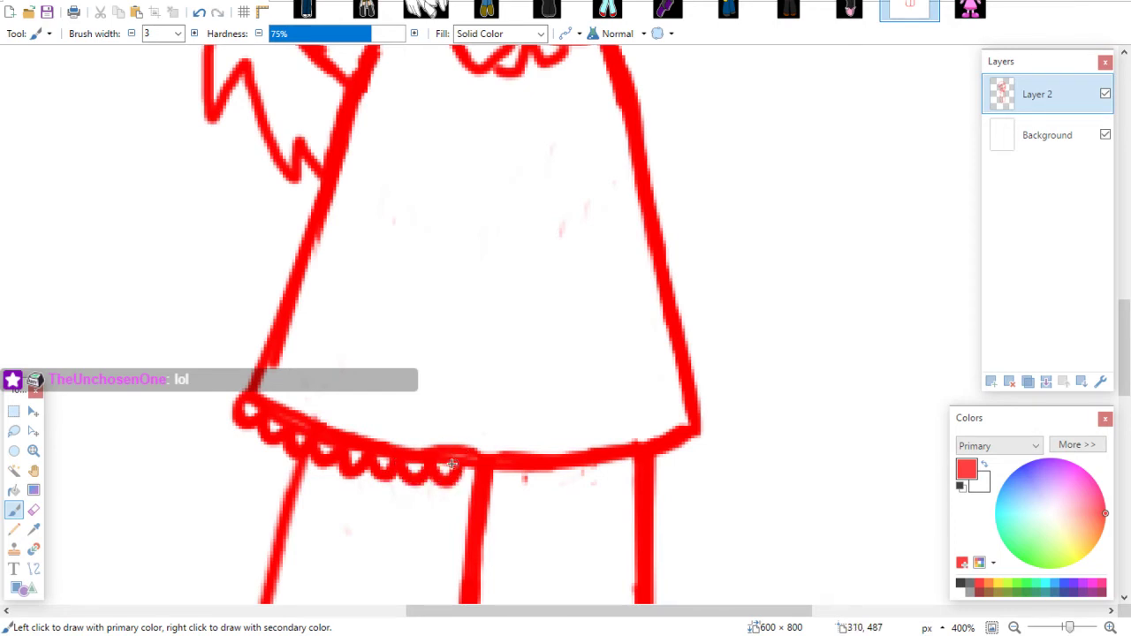
mouse_move(452, 463)
mouse_down()
mouse_move(480, 469)
mouse_move(467, 472)
mouse_move(518, 472)
mouse_move(491, 471)
mouse_move(506, 484)
mouse_move(516, 476)
mouse_move(494, 478)
mouse_move(542, 470)
mouse_move(534, 484)
mouse_move(567, 468)
mouse_move(542, 469)
mouse_move(566, 481)
mouse_move(587, 457)
mouse_move(574, 470)
mouse_move(584, 481)
mouse_move(598, 466)
mouse_move(577, 469)
mouse_move(630, 460)
mouse_move(636, 471)
mouse_move(659, 455)
mouse_move(654, 471)
mouse_move(662, 454)
mouse_move(688, 458)
mouse_move(686, 442)
mouse_move(712, 440)
mouse_move(697, 431)
mouse_move(645, 463)
mouse_up()
click(33, 510)
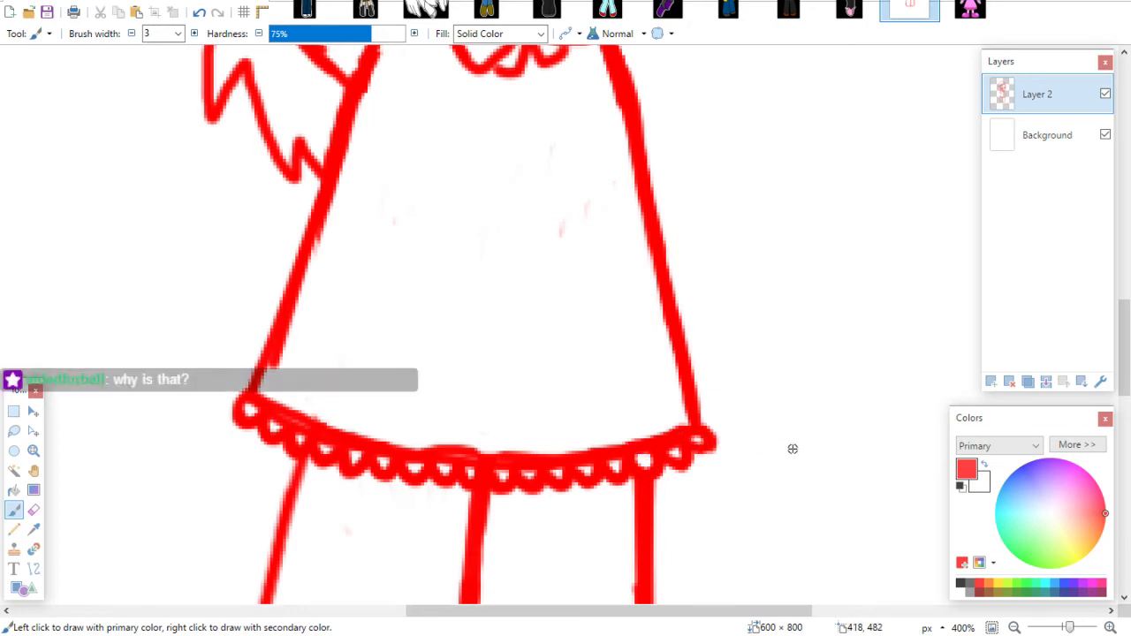
Draw a curved shoe line across each lower leg and erase the rough, thick edges of the foot outlines
mouse_move(1124, 321)
mouse_down()
mouse_move(1123, 262)
mouse_move(1124, 371)
mouse_up()
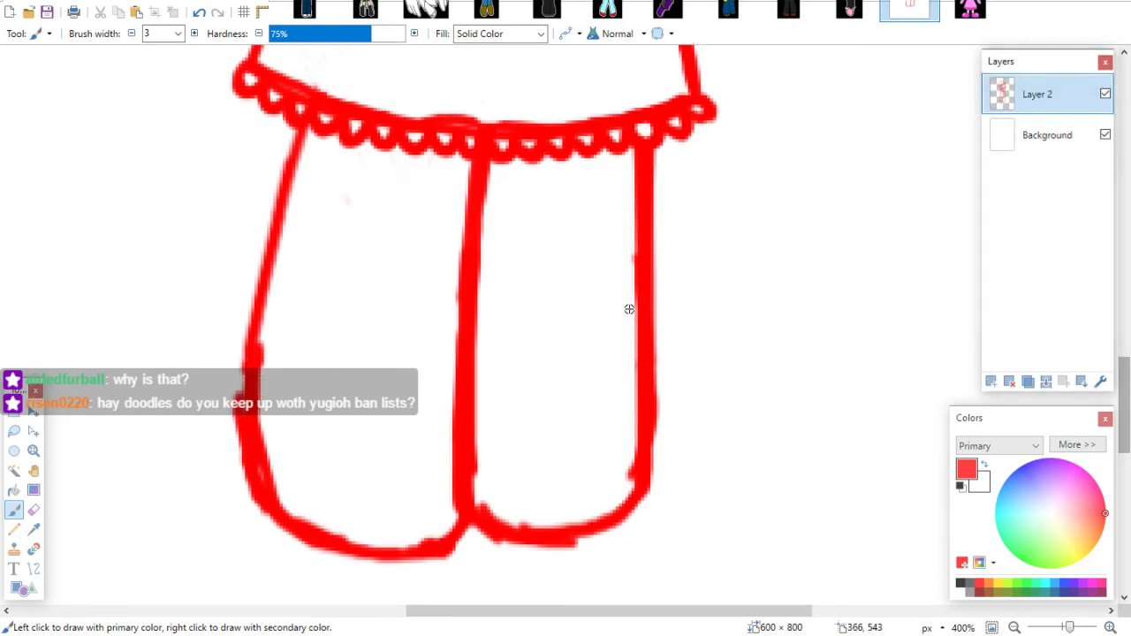
mouse_move(254, 382)
mouse_down()
mouse_move(358, 420)
mouse_move(348, 422)
mouse_move(543, 431)
mouse_move(631, 415)
mouse_move(530, 428)
mouse_up()
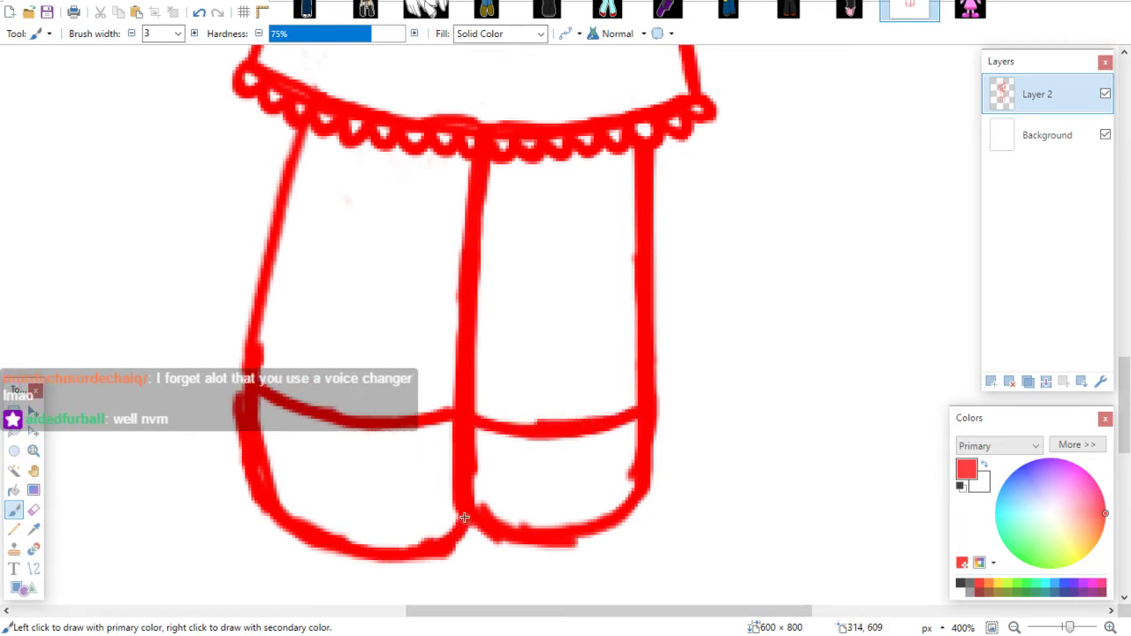
key(e)
mouse_move(276, 397)
mouse_down()
mouse_move(245, 412)
mouse_move(235, 398)
mouse_move(264, 518)
mouse_move(233, 443)
mouse_move(291, 515)
mouse_up()
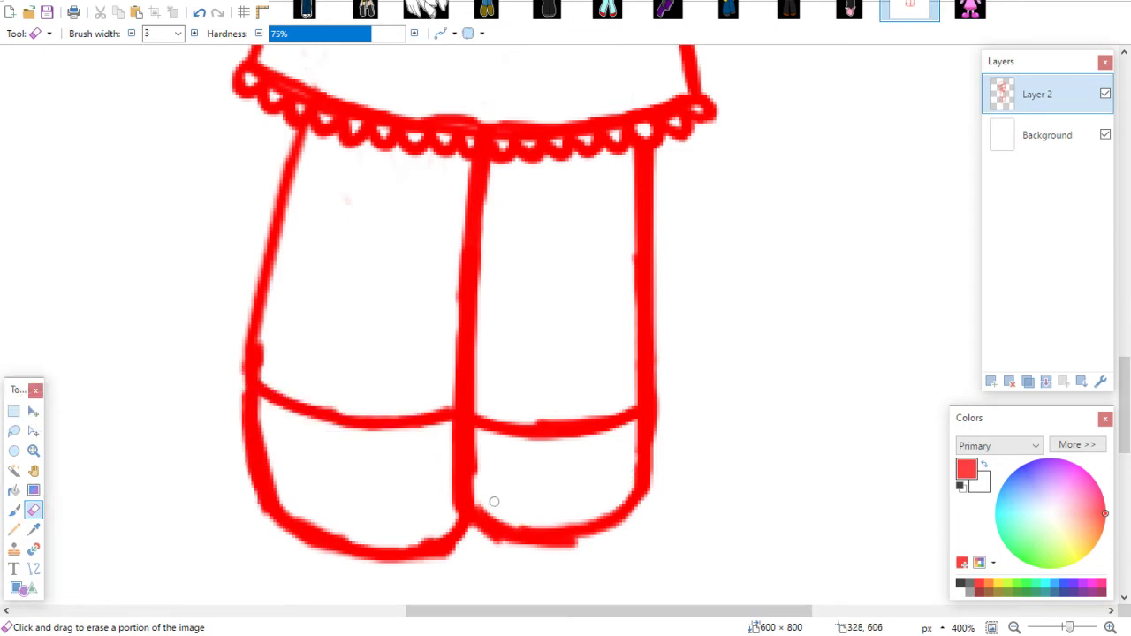
drag(1125, 360, 1094, 162)
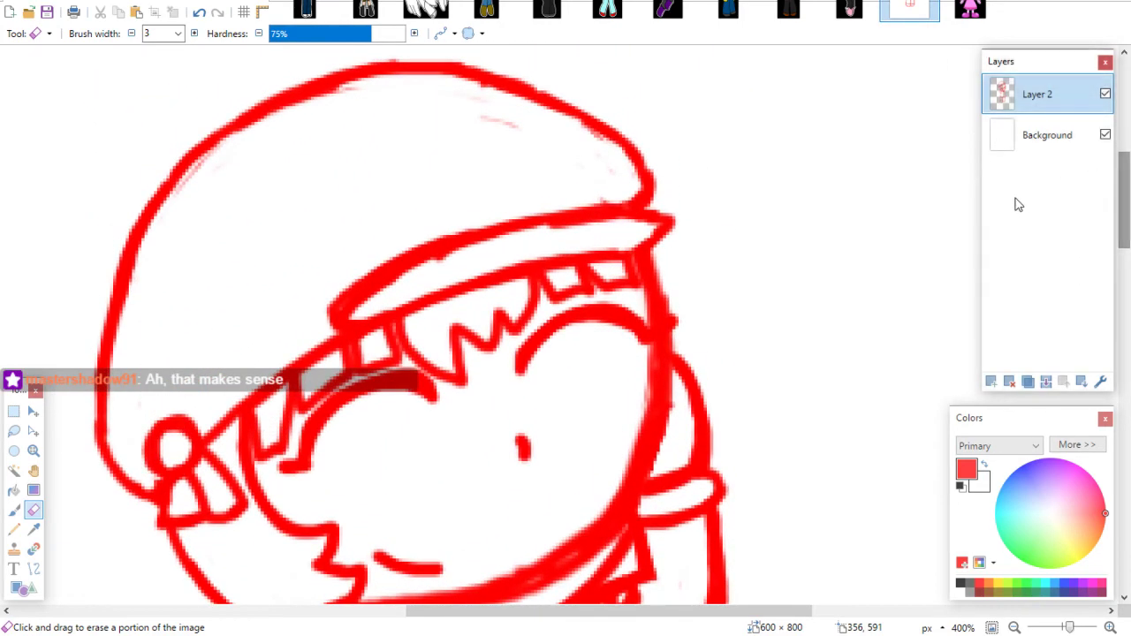
Examine the finished red sketch as a whole and close up around the face, top and skirt
key(ctrl+minus)
key(ctrl+minus)
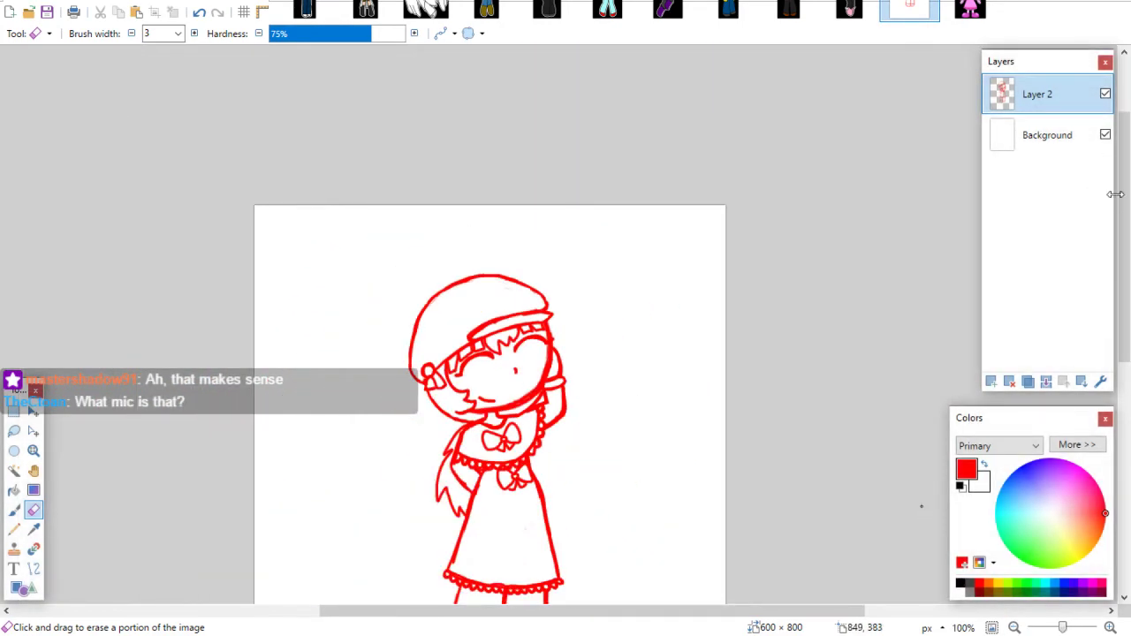
drag(1115, 193, 1128, 268)
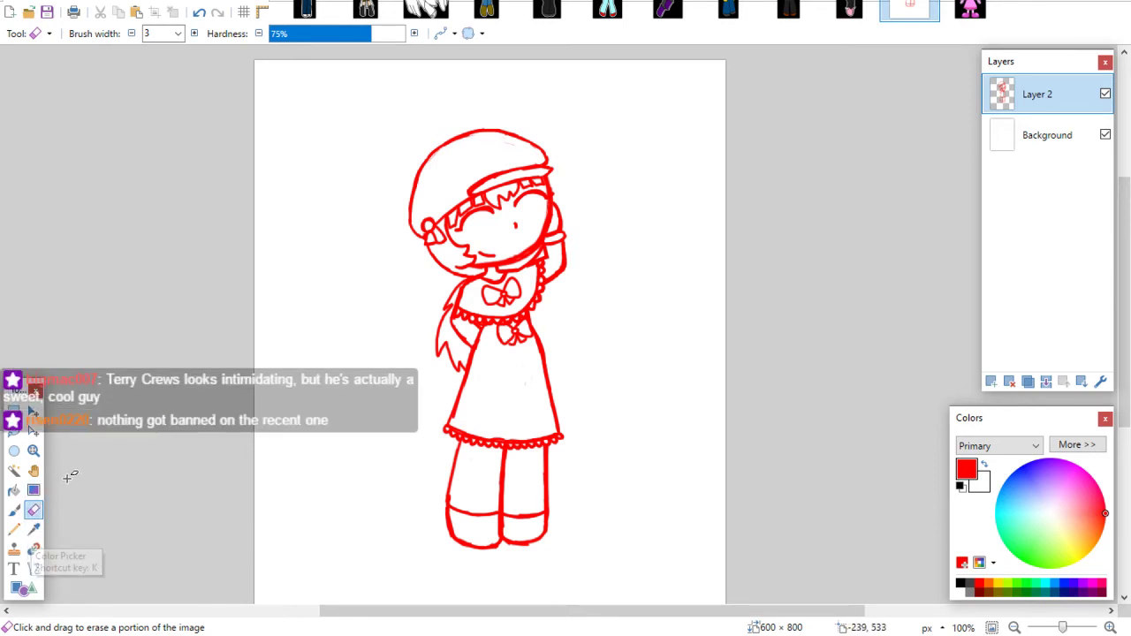
click(33, 451)
click(470, 344)
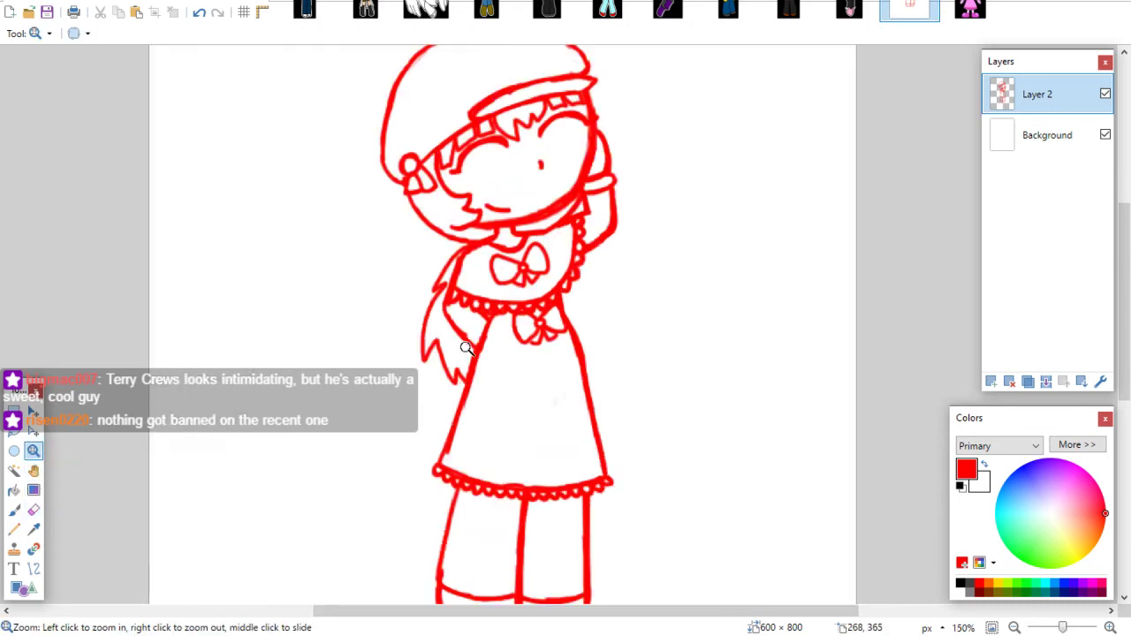
click(470, 345)
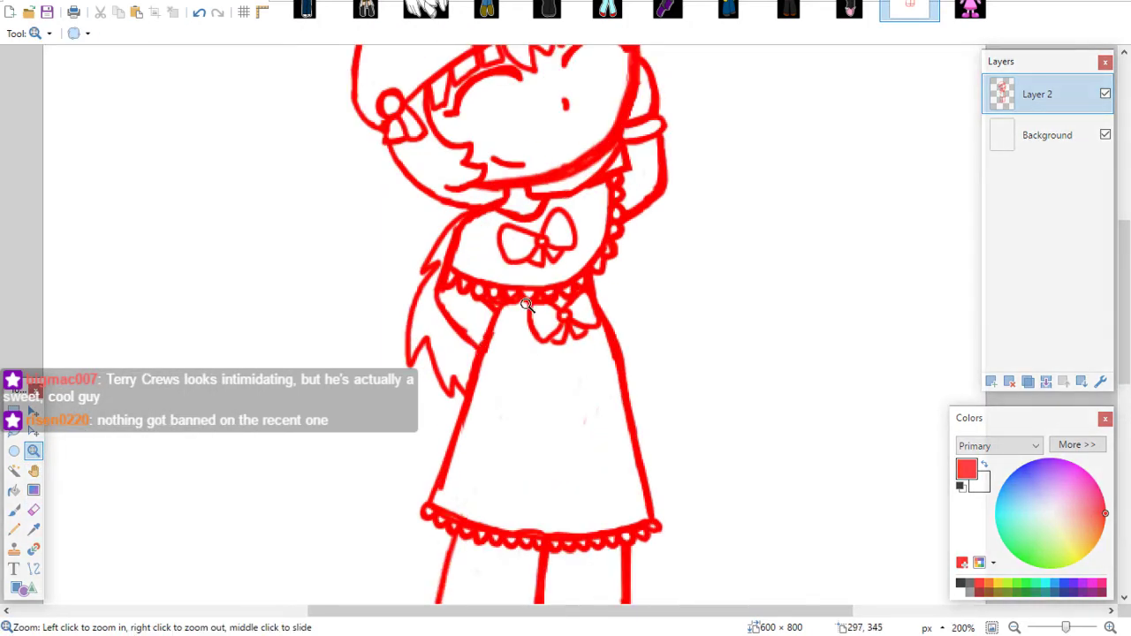
mouse_move(1118, 255)
mouse_down()
mouse_move(1118, 205)
mouse_move(1116, 244)
mouse_up()
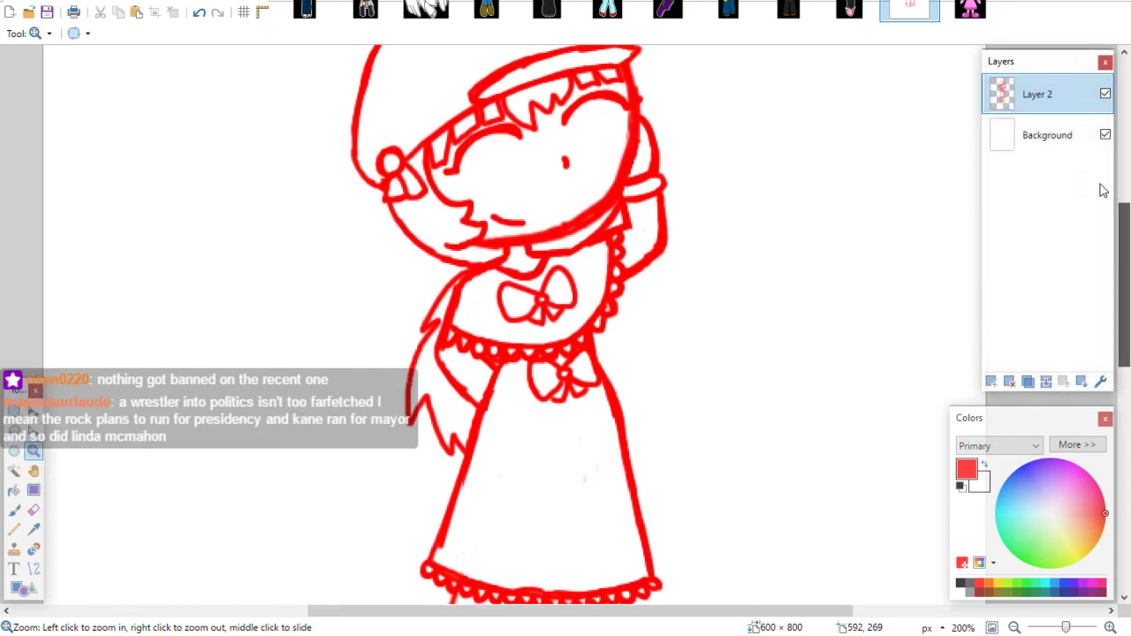
click(1014, 627)
click(1015, 627)
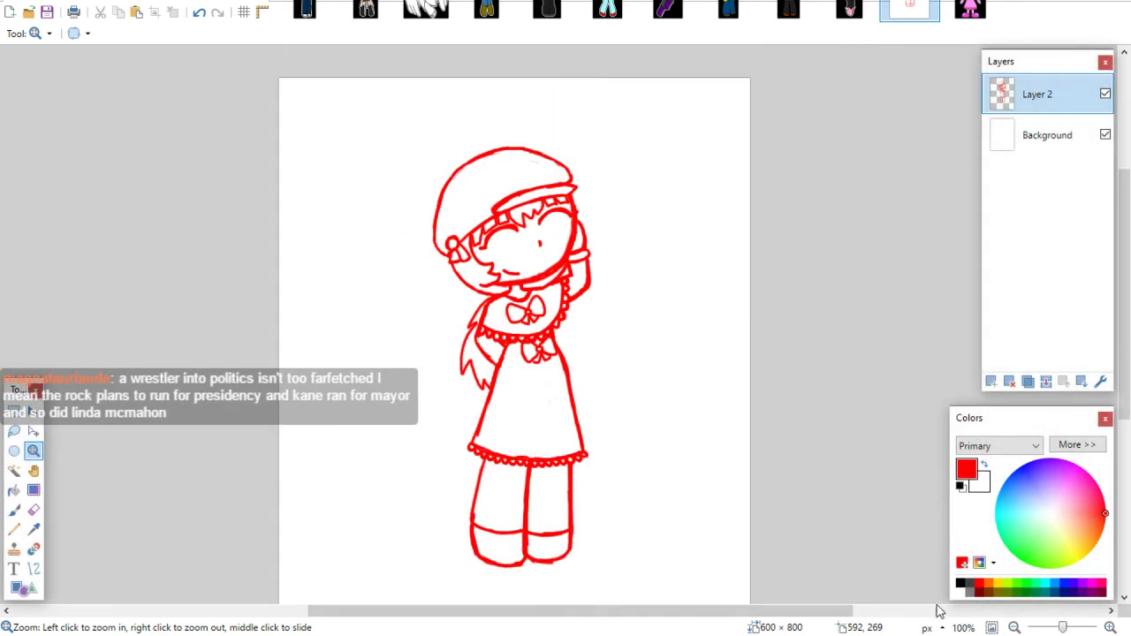
Fade the whole red sketch to a very faint pink with a 2000-wide eraser and a half-transparent primary colour, hex 007F46 at opacity 128
click(34, 509)
click(177, 34)
scroll(170, 286, down, 10)
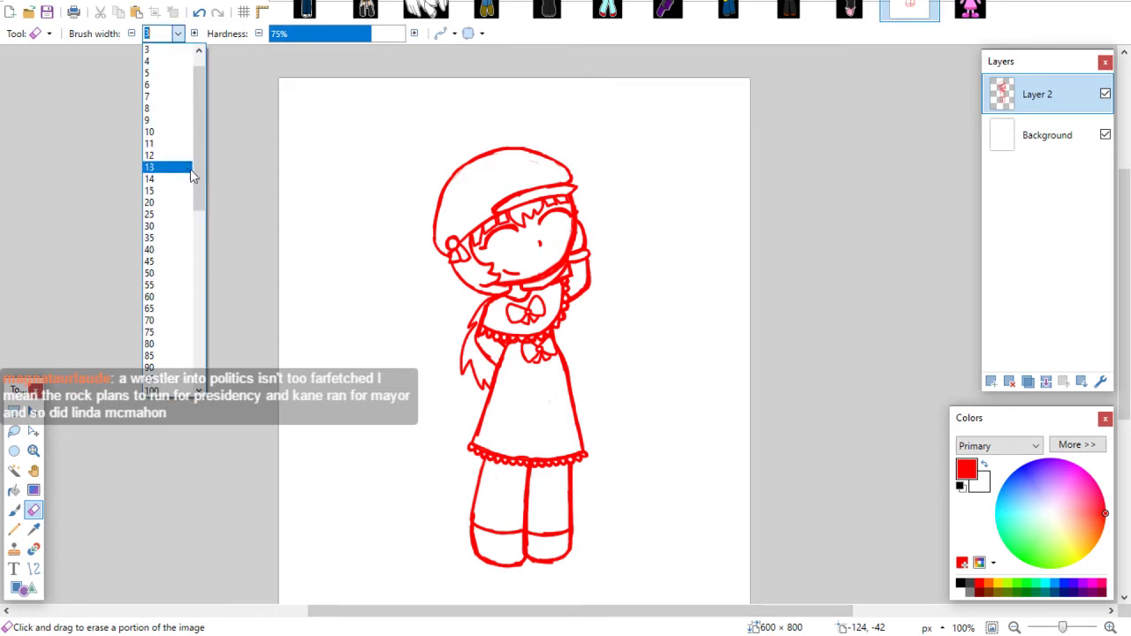
scroll(170, 393, down, 5)
click(168, 391)
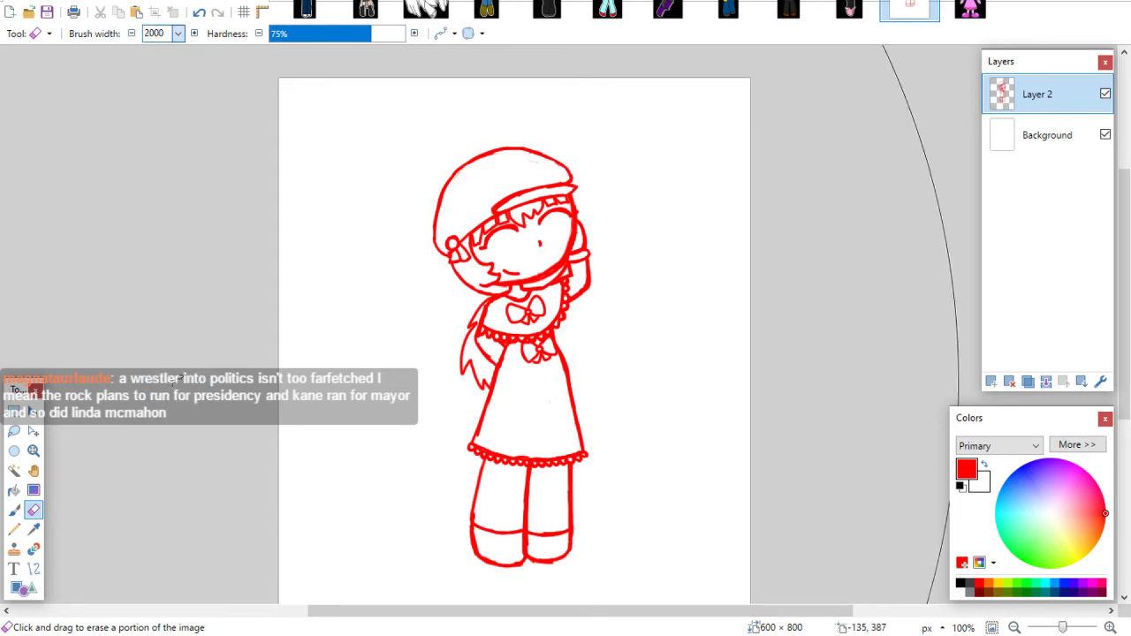
click(1073, 446)
click(899, 597)
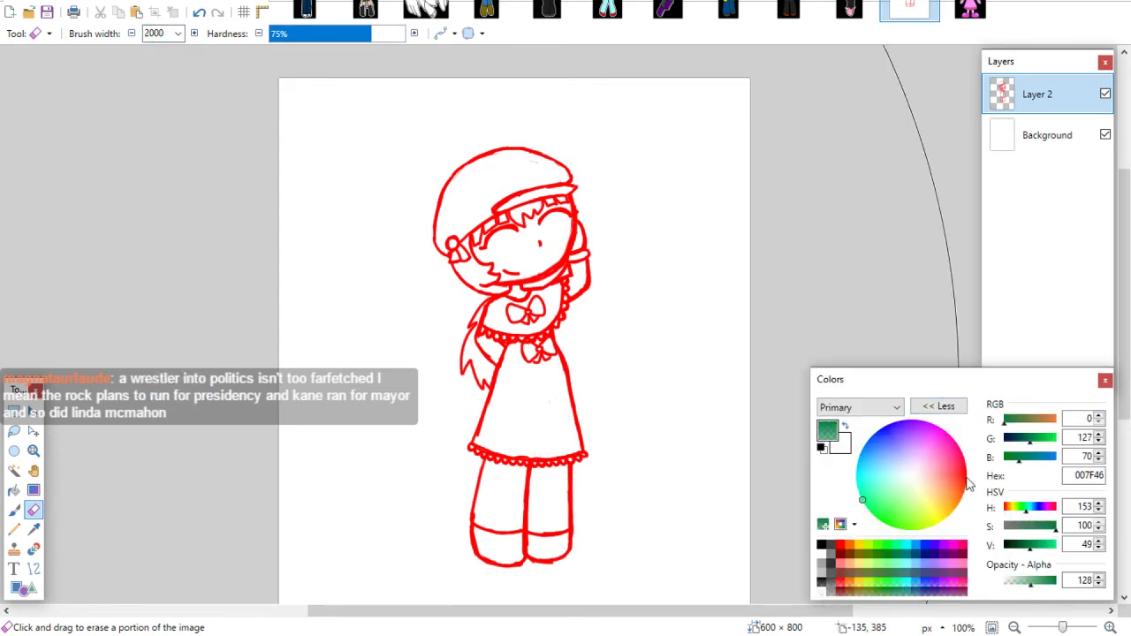
click(927, 407)
click(522, 442)
click(522, 462)
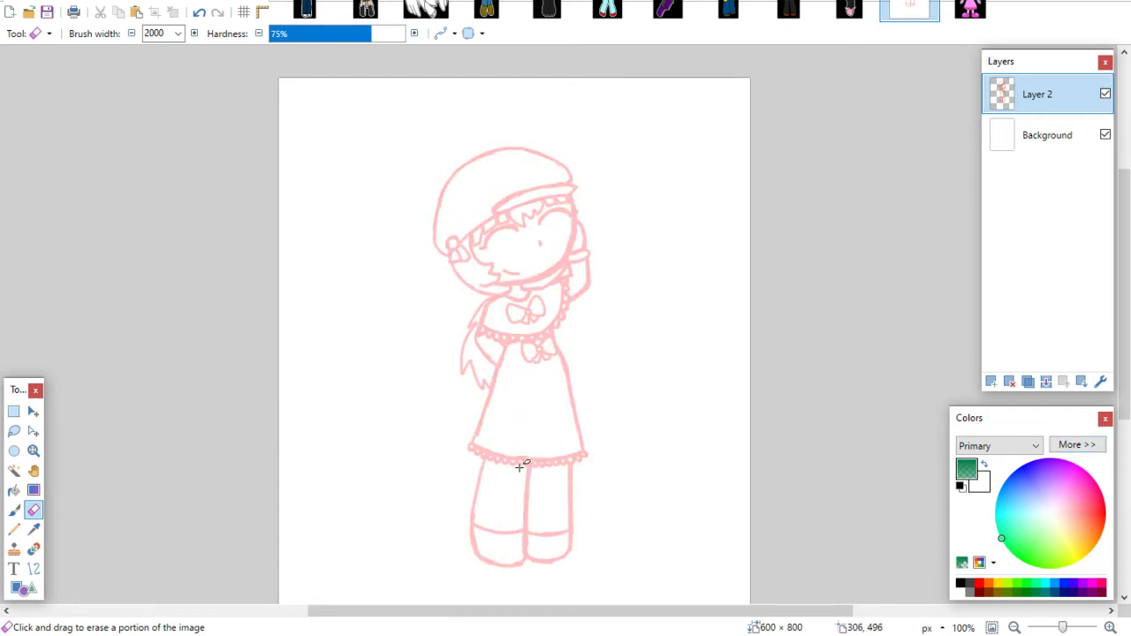
click(520, 449)
click(519, 447)
Set the Paintbrush to width 3 with a bright blue primary colour and add a new layer above the faded sketch
click(14, 510)
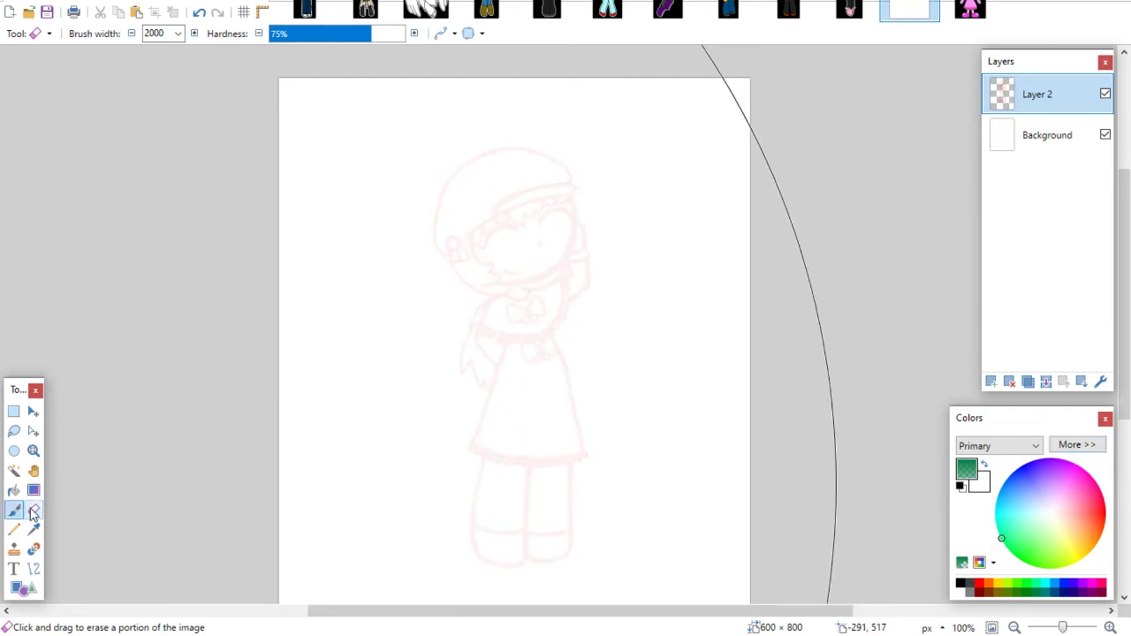
click(178, 33)
scroll(179, 46, up, 15)
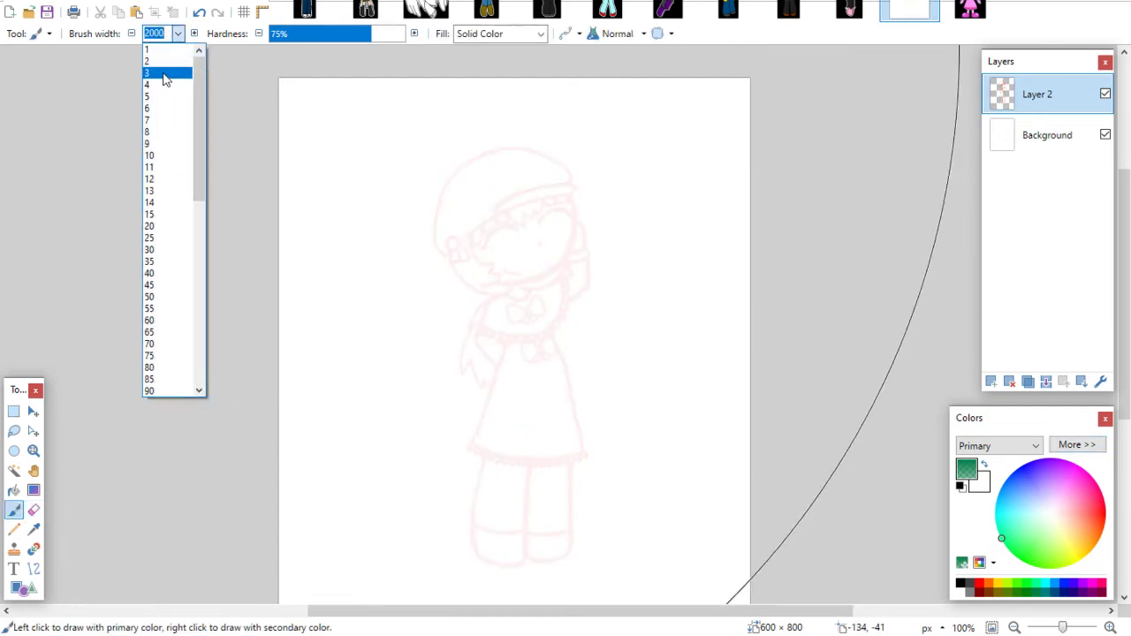
click(160, 72)
click(1049, 585)
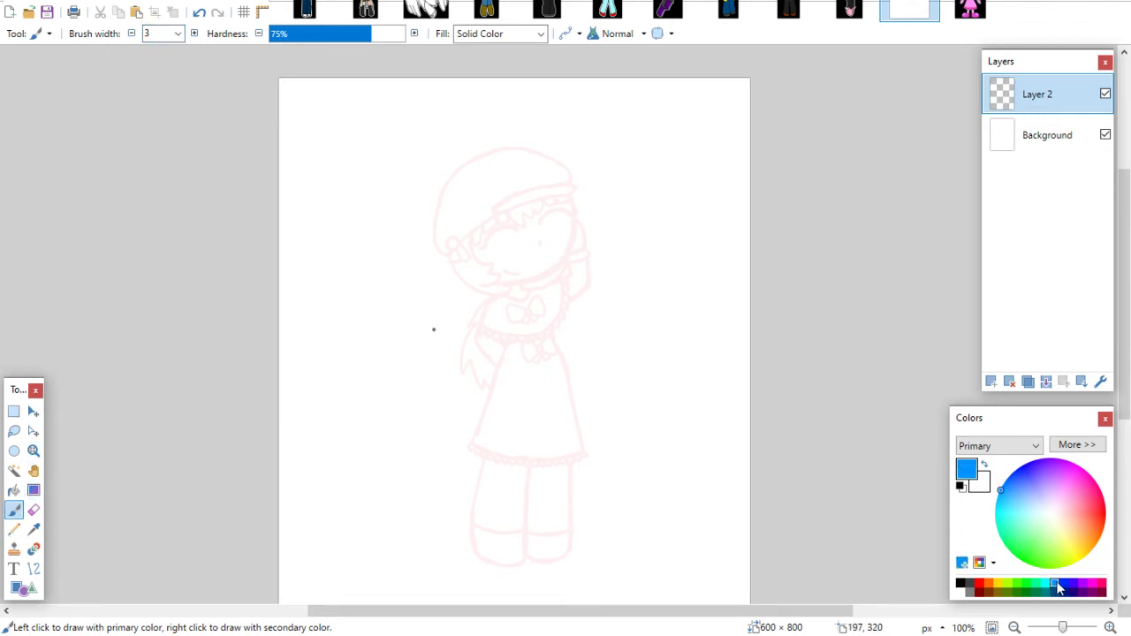
click(991, 382)
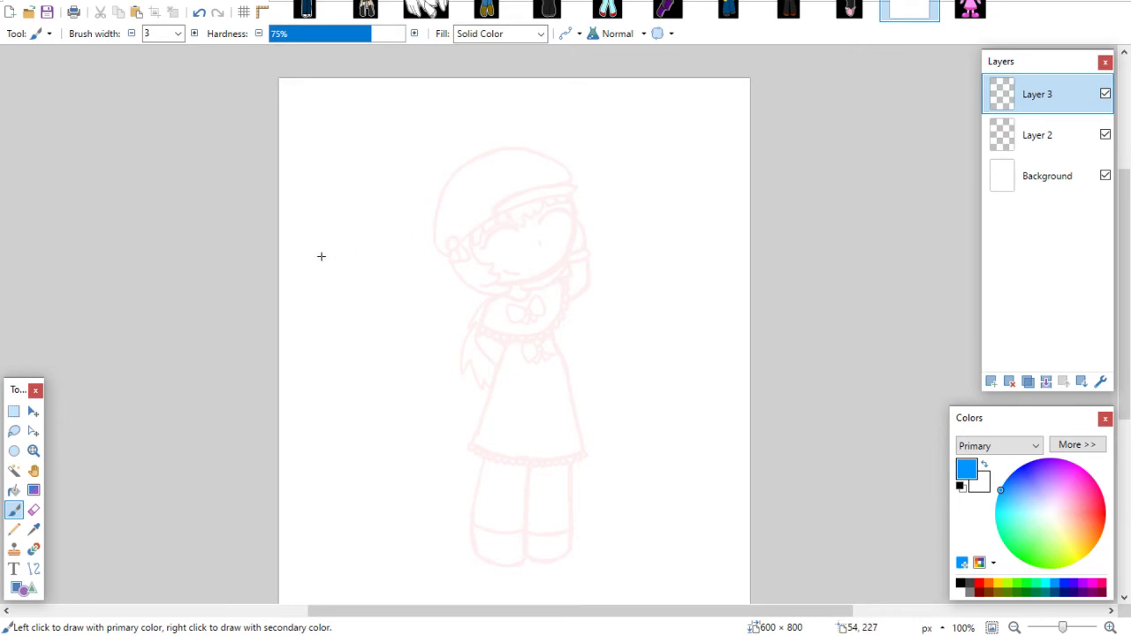
Trace the hat's brim and the hat's lower edge down to the round ornament in blue on the new layer
key(z)
click(560, 189)
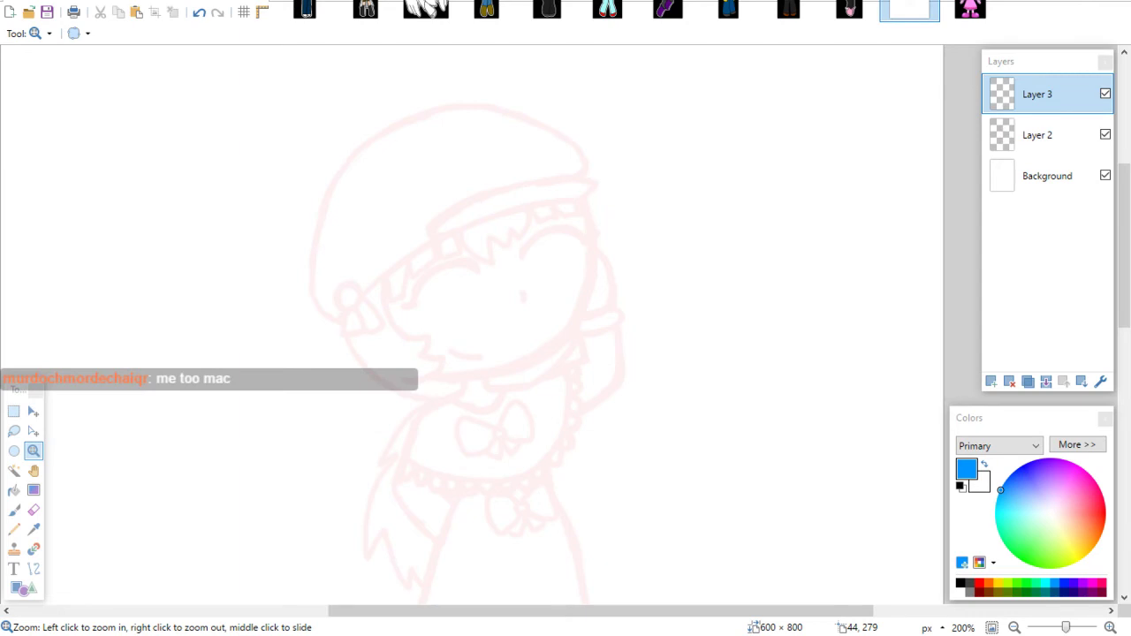
click(434, 182)
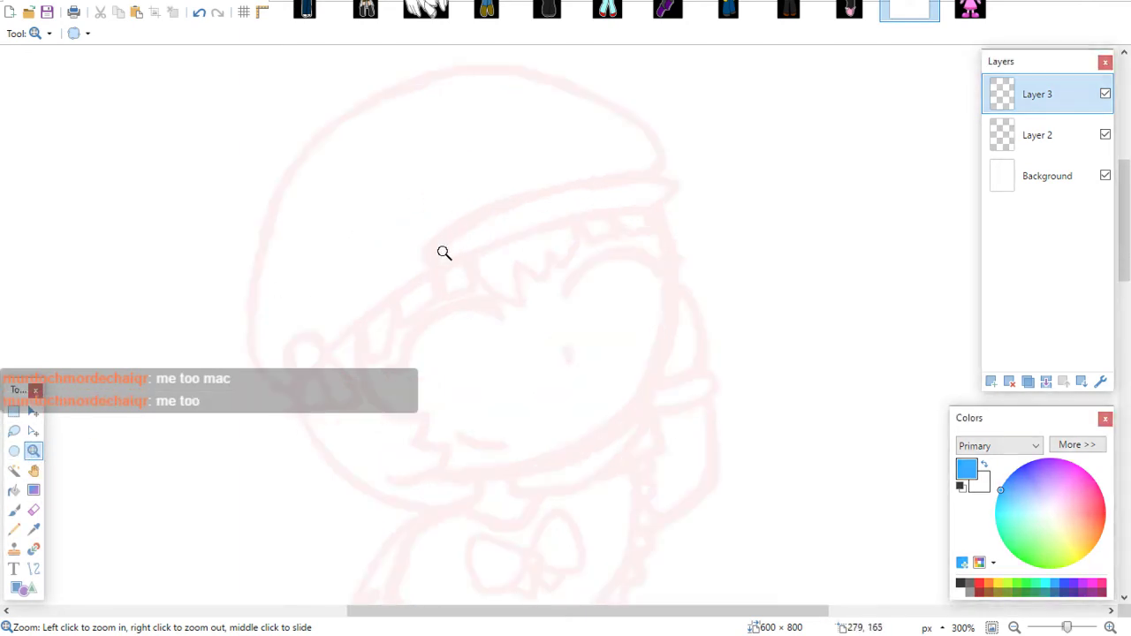
click(14, 510)
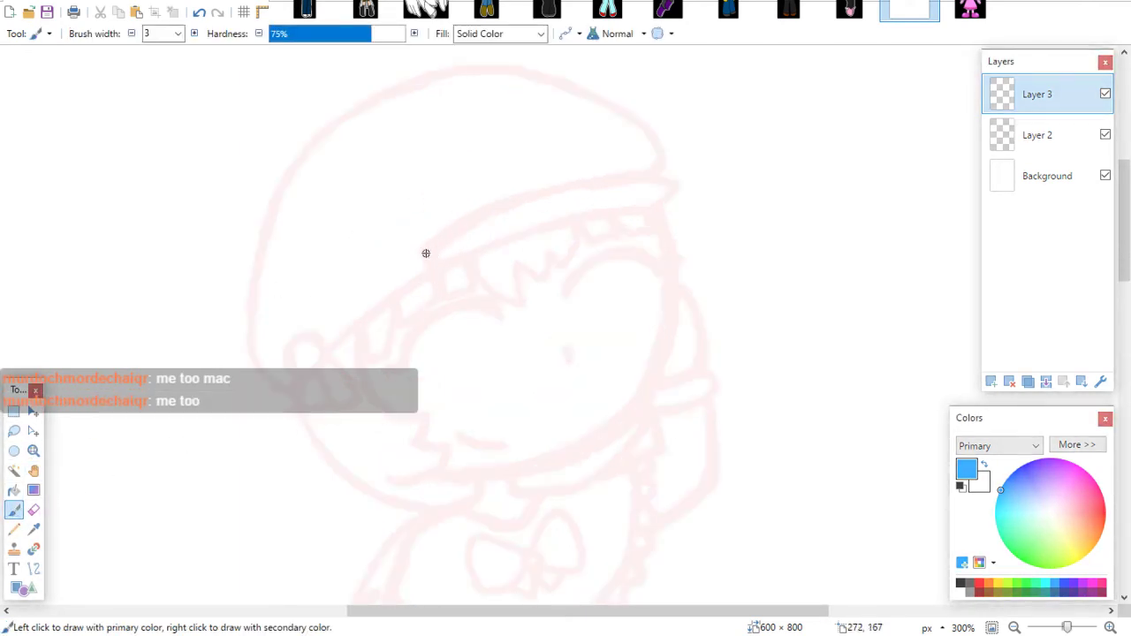
mouse_move(422, 254)
mouse_down()
mouse_move(499, 204)
mouse_move(579, 183)
mouse_move(661, 178)
mouse_move(673, 186)
mouse_move(655, 207)
mouse_up()
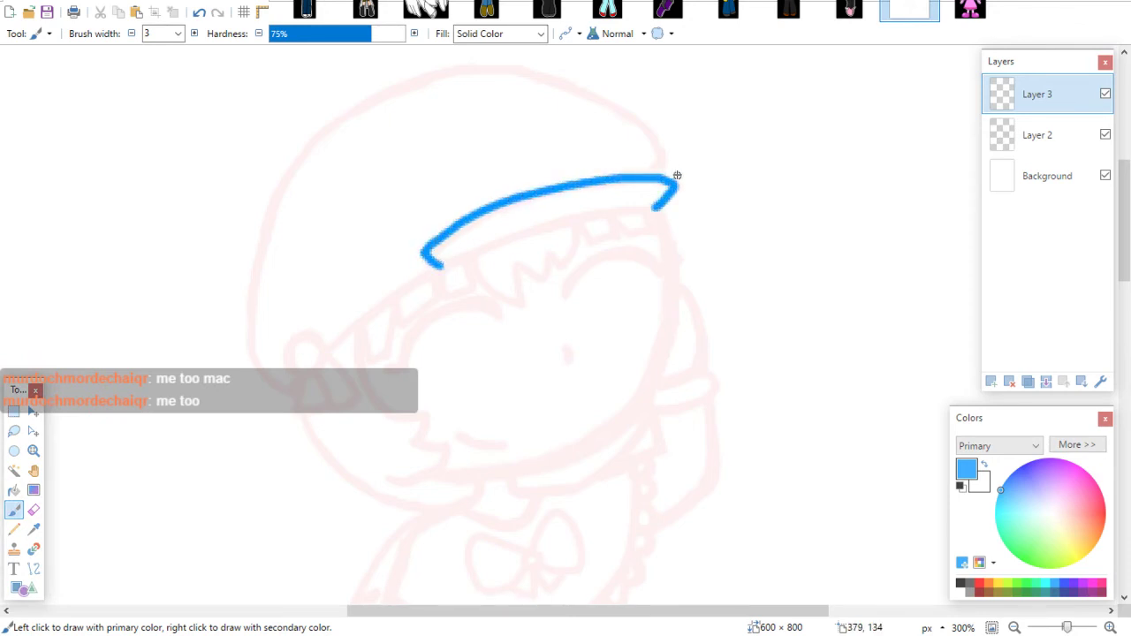
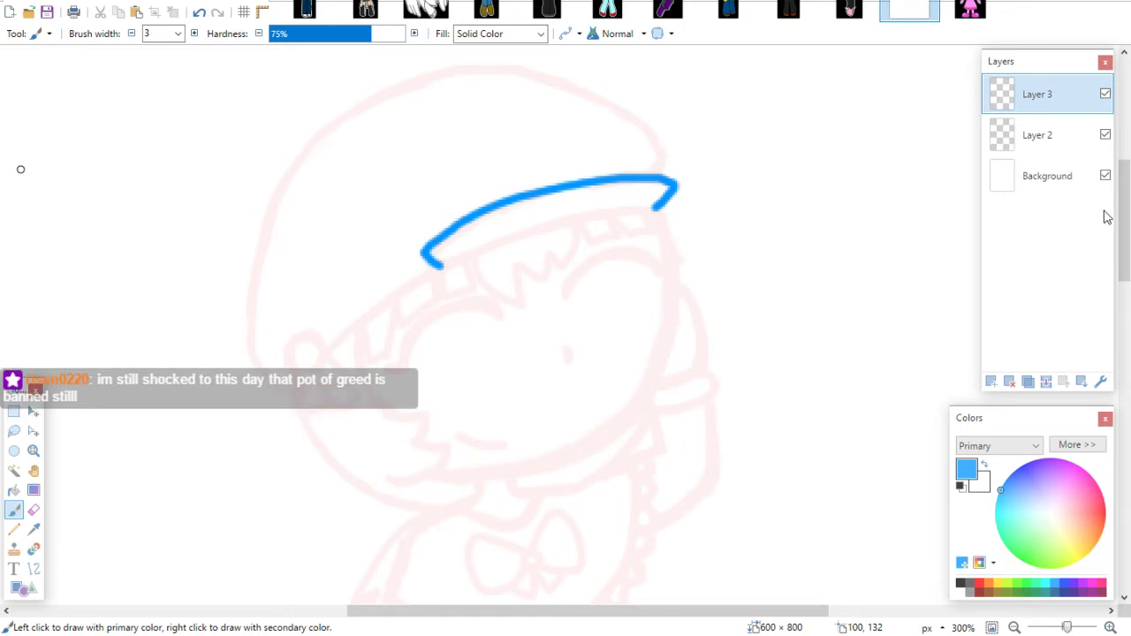
drag(1124, 221, 1124, 226)
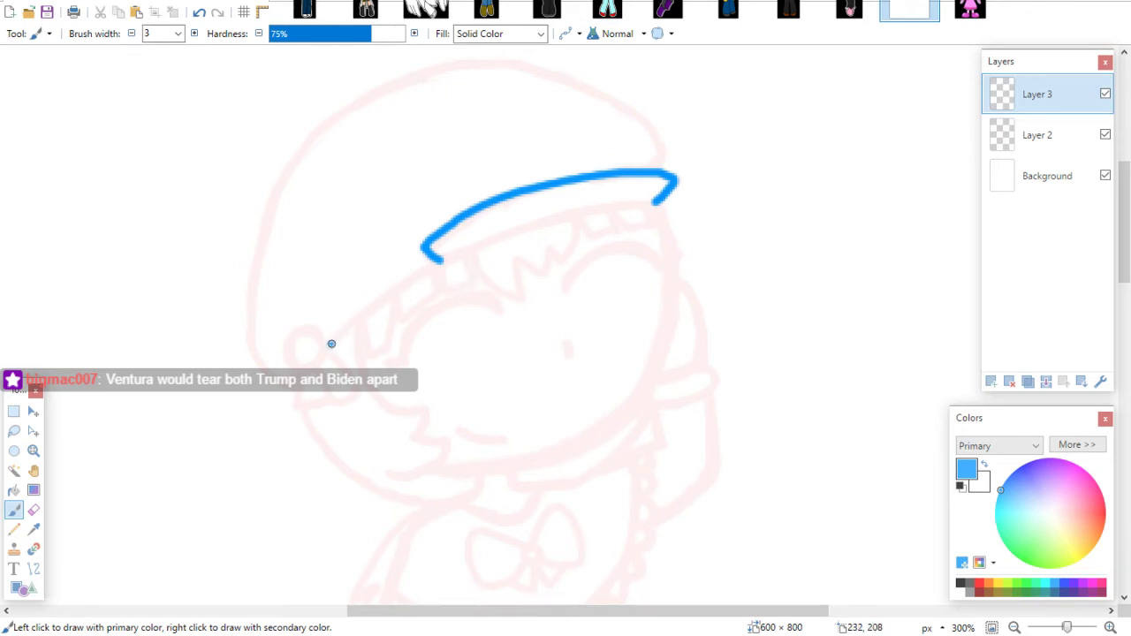
mouse_move(331, 344)
mouse_down()
mouse_move(452, 256)
mouse_move(658, 205)
mouse_up()
key(ctrl+z)
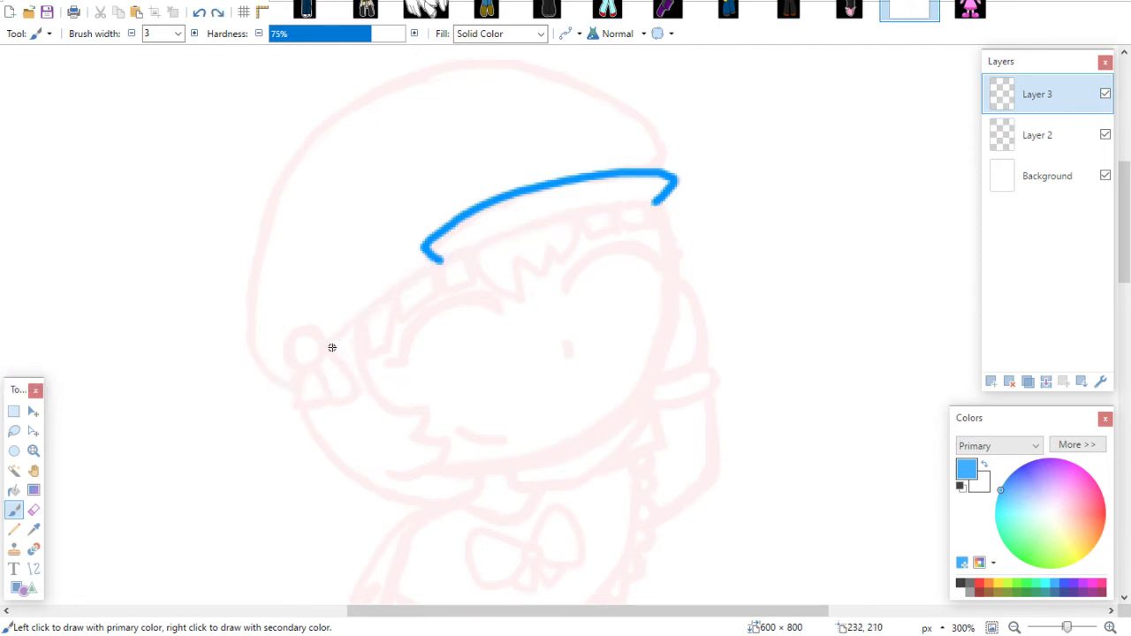
mouse_move(334, 343)
mouse_down()
mouse_move(450, 255)
mouse_move(654, 202)
mouse_up()
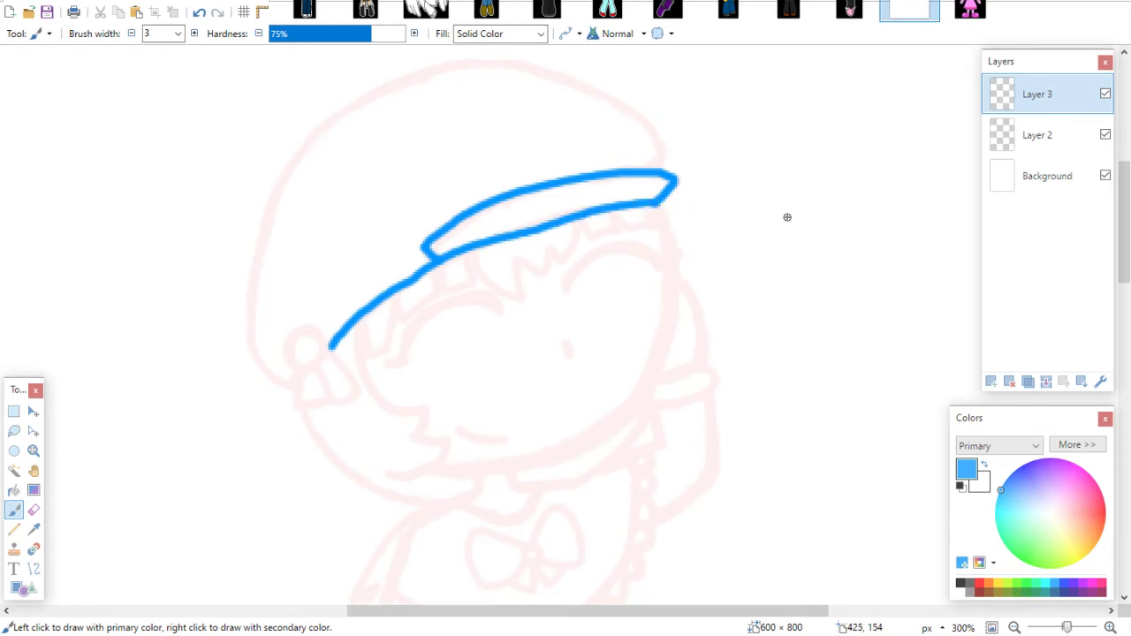
Trace the round ornament and its two flared ribbon tails at the hat's lower corner
scroll(1115, 207, up, 1)
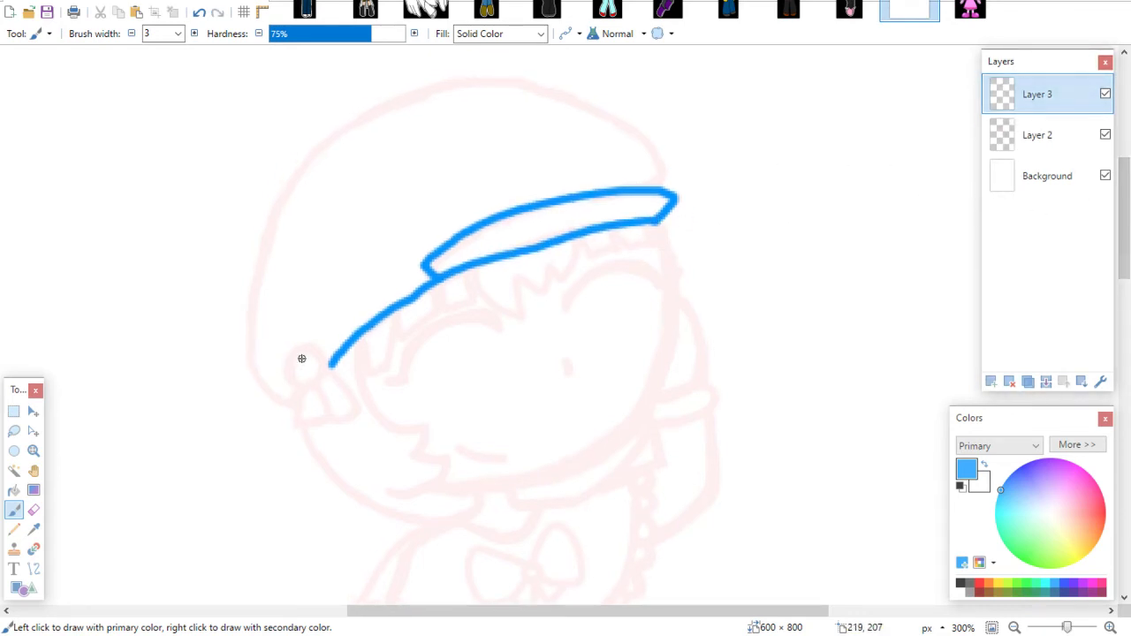
mouse_move(292, 354)
mouse_down()
mouse_move(327, 364)
mouse_move(300, 348)
mouse_up()
drag(317, 388, 329, 421)
mouse_move(330, 372)
mouse_down()
mouse_move(353, 416)
mouse_move(330, 421)
mouse_move(342, 424)
mouse_move(358, 404)
mouse_move(293, 425)
mouse_move(330, 427)
mouse_up()
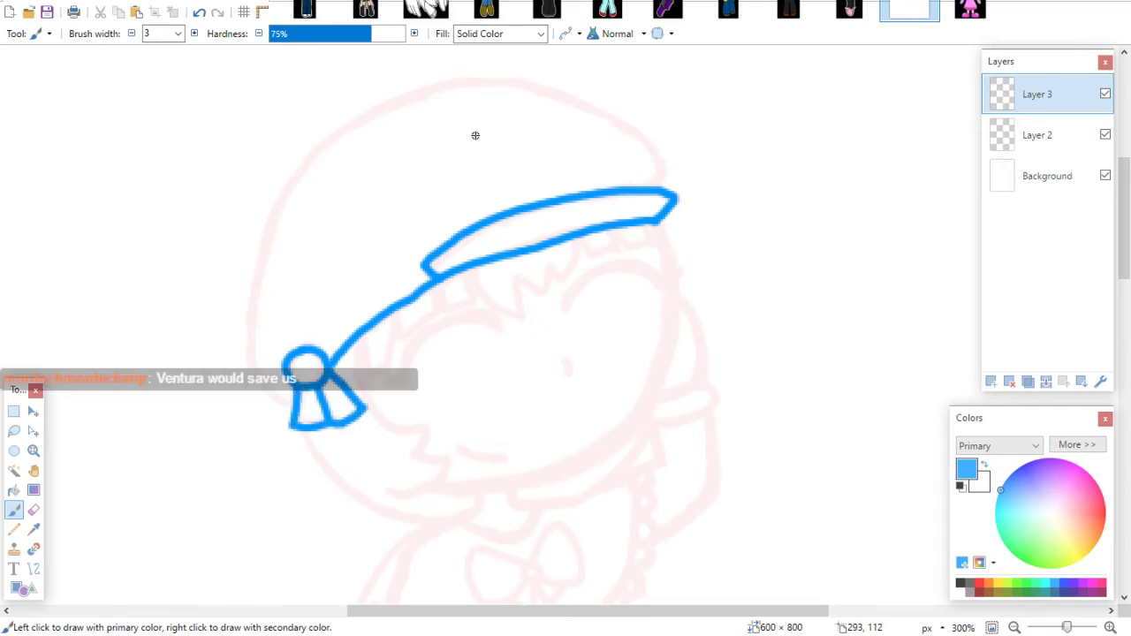
Trace the hat's crown from the brim over the top to the ornament, and smooth the curve of its upper right edge
drag(656, 187, 651, 141)
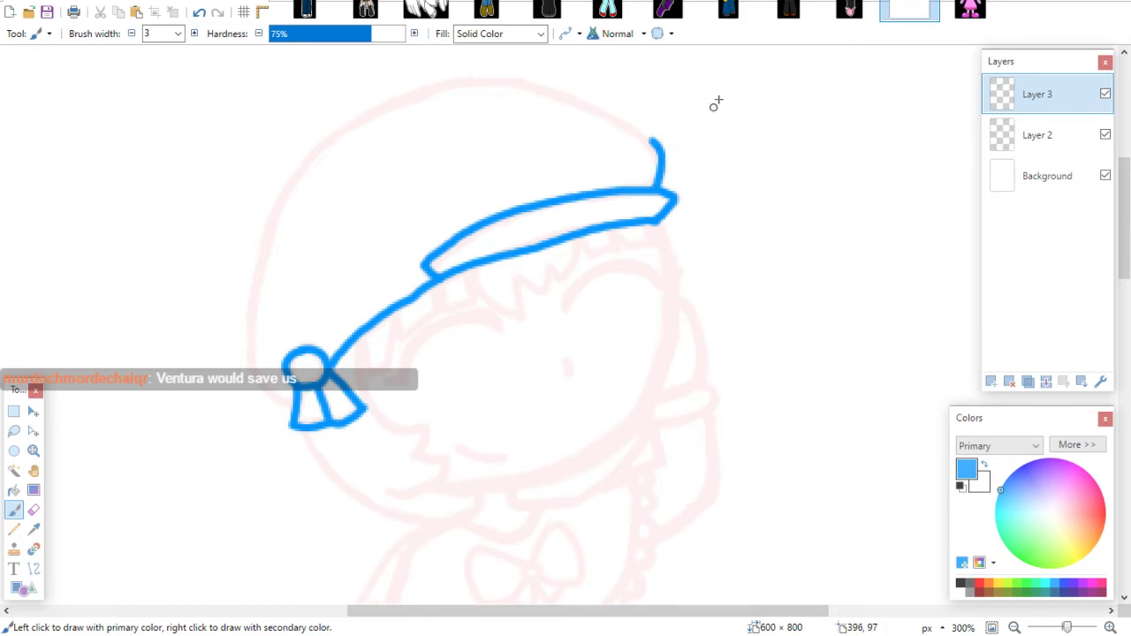
mouse_move(275, 210)
mouse_down()
mouse_move(248, 291)
mouse_move(245, 356)
mouse_move(262, 398)
mouse_move(299, 403)
mouse_up()
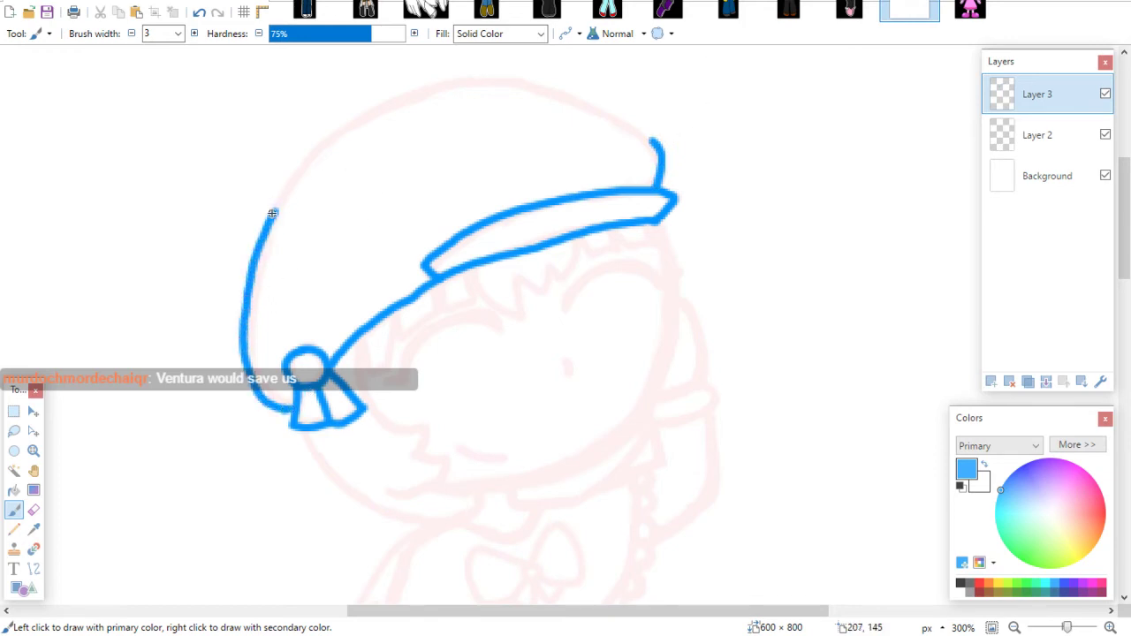
mouse_move(277, 209)
mouse_down()
mouse_move(328, 141)
mouse_move(401, 95)
mouse_move(488, 74)
mouse_move(589, 103)
mouse_move(661, 155)
mouse_up()
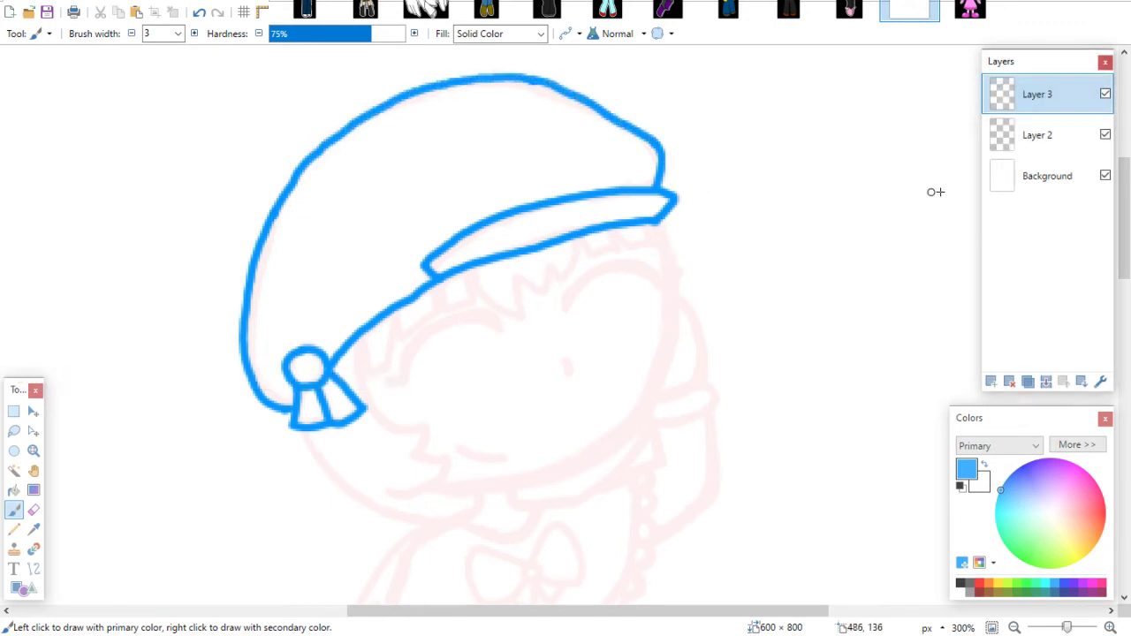
mouse_move(540, 83)
mouse_down()
mouse_move(573, 87)
mouse_move(649, 135)
mouse_move(576, 98)
mouse_move(628, 136)
mouse_up()
click(34, 510)
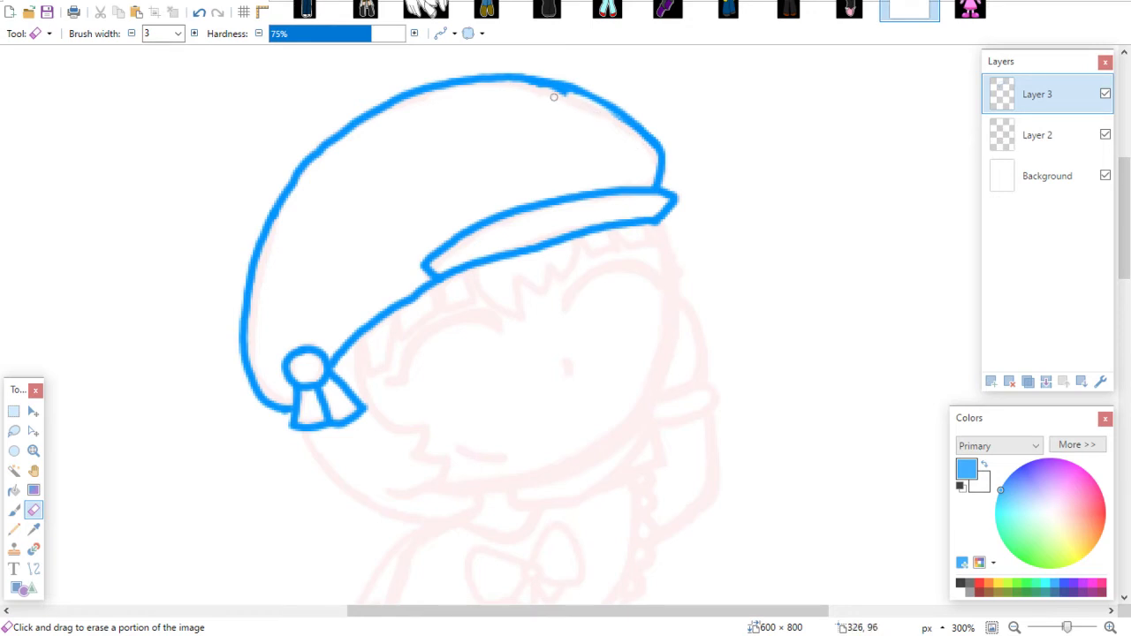
click(15, 510)
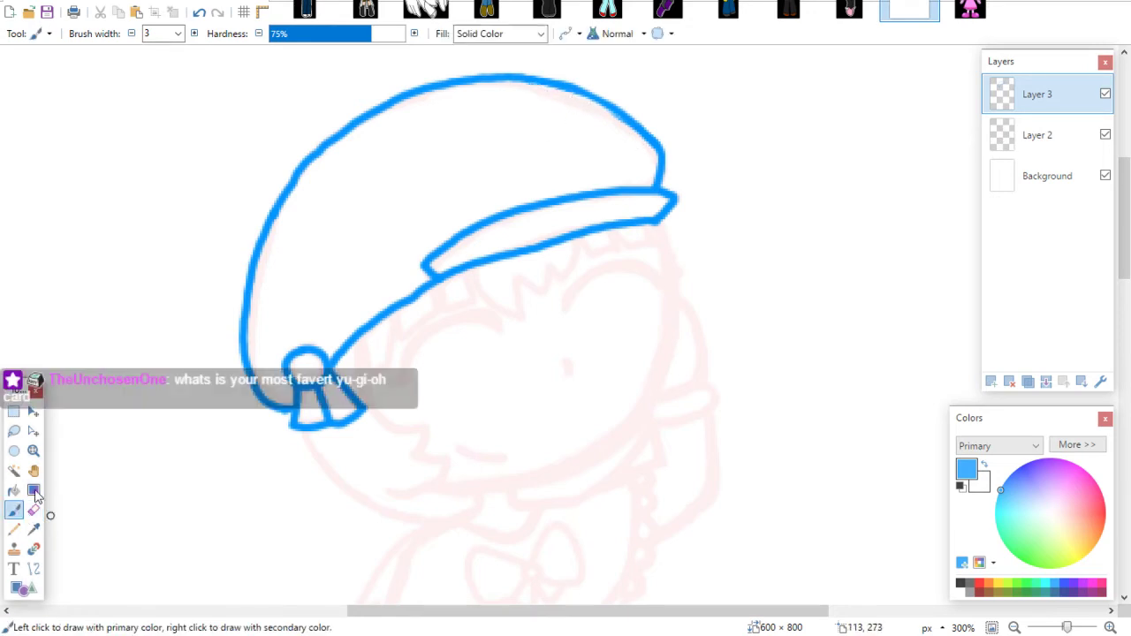
drag(553, 77, 579, 91)
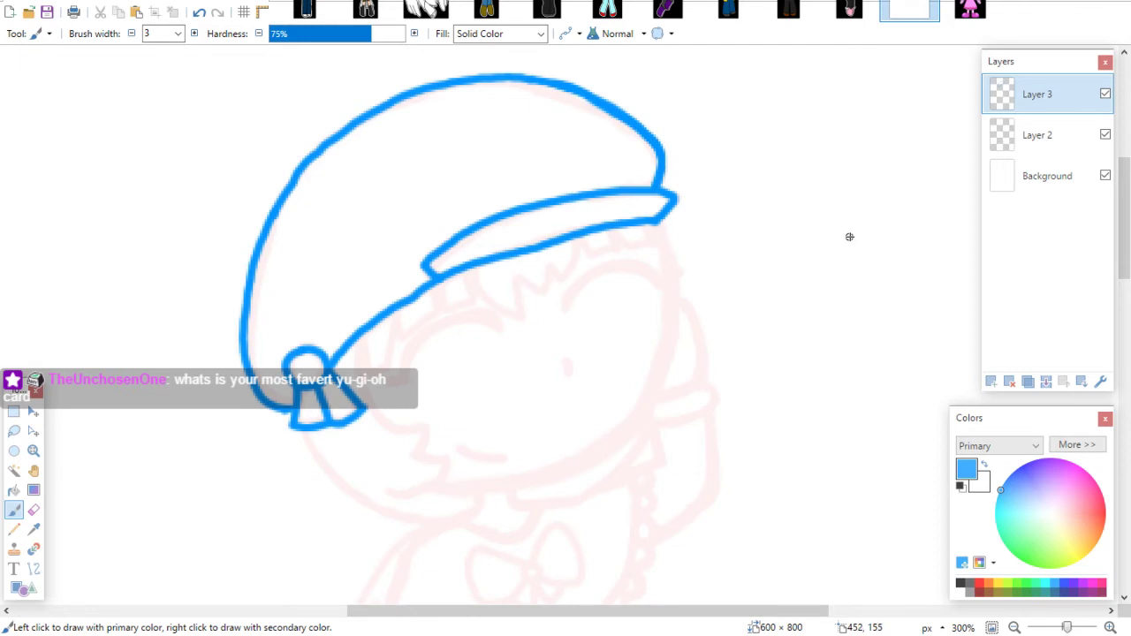
Trace the jagged fringe and the blocky hair pieces on both sides of it along the hat's lower edge
mouse_move(1120, 221)
mouse_down()
mouse_move(1122, 256)
mouse_move(1121, 231)
mouse_up()
mouse_move(474, 184)
mouse_down()
mouse_move(495, 220)
mouse_move(522, 237)
mouse_move(517, 196)
mouse_move(534, 206)
mouse_move(574, 163)
mouse_up()
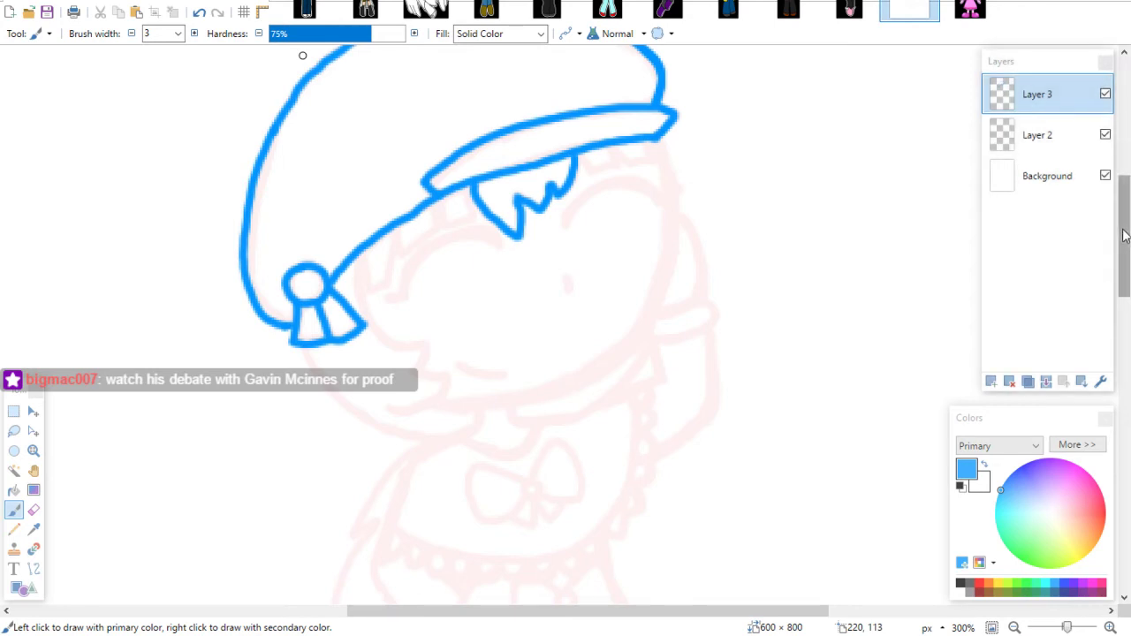
drag(1125, 238, 1019, 195)
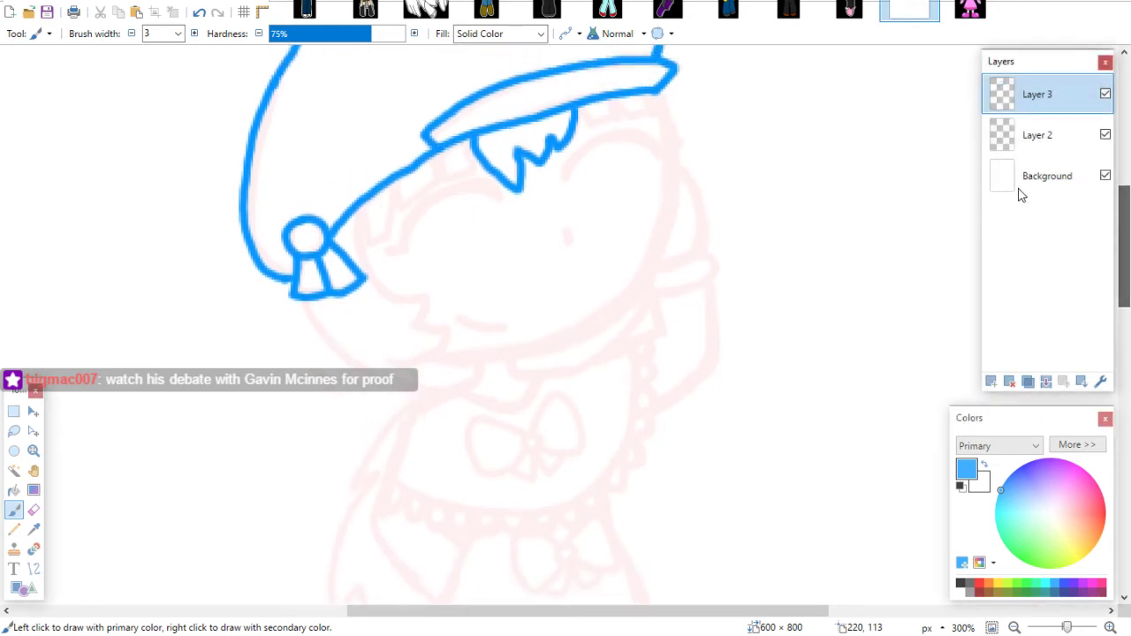
drag(466, 144, 471, 170)
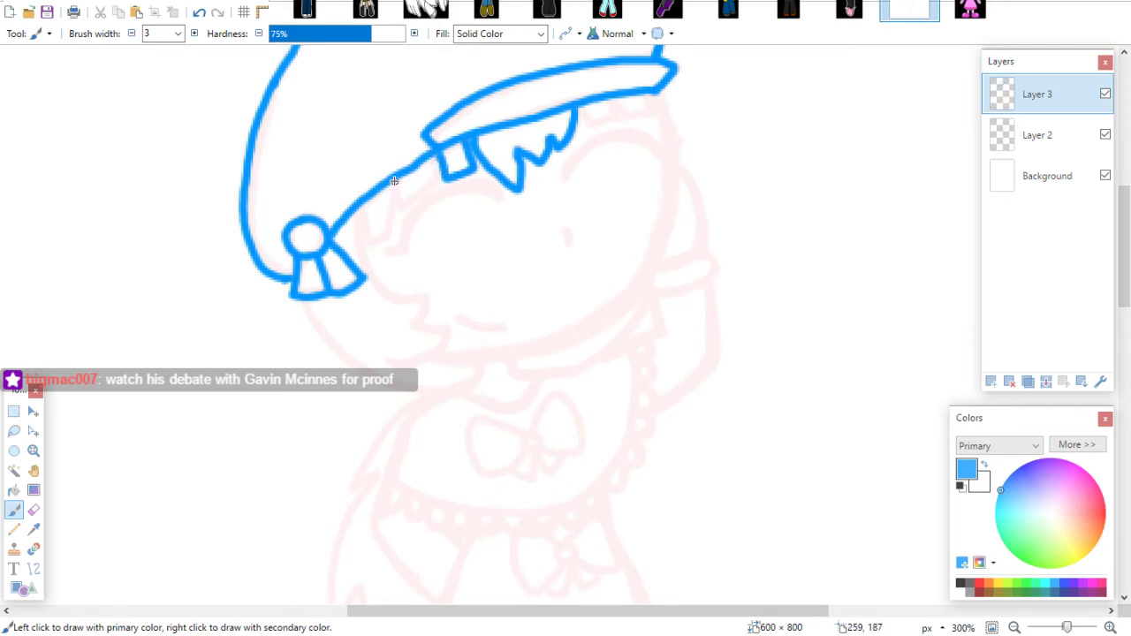
mouse_move(394, 181)
mouse_down()
mouse_move(410, 202)
mouse_move(439, 181)
mouse_move(390, 229)
mouse_up()
mouse_move(383, 237)
mouse_down()
mouse_move(365, 240)
mouse_move(356, 197)
mouse_up()
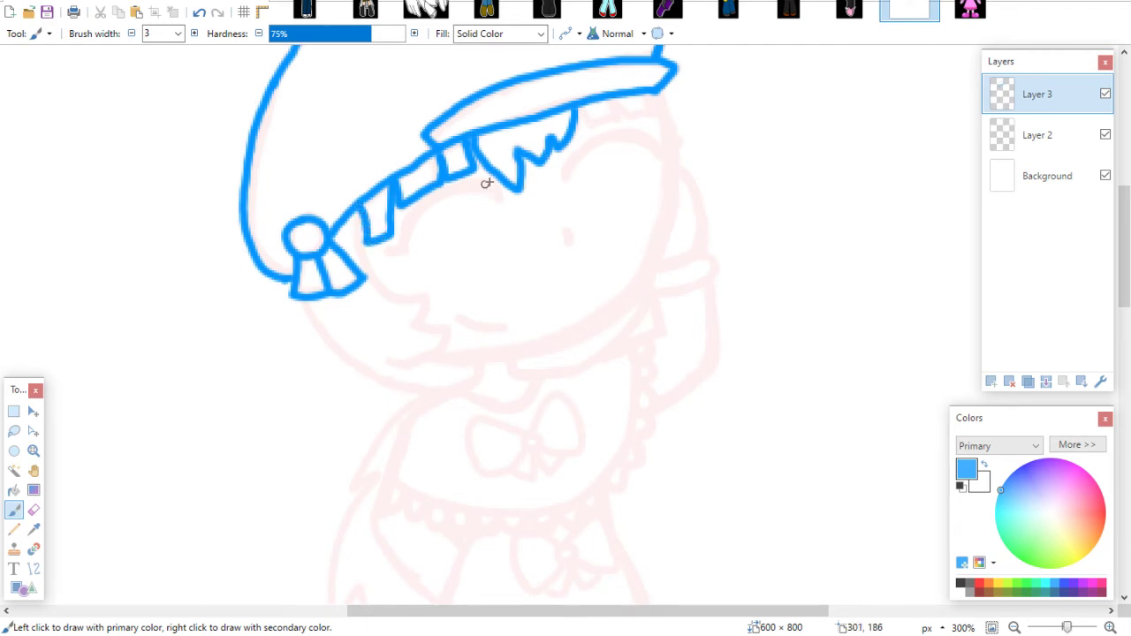
mouse_move(577, 105)
mouse_down()
mouse_move(589, 124)
mouse_move(628, 92)
mouse_move(612, 104)
mouse_move(649, 115)
mouse_move(654, 94)
mouse_move(664, 115)
mouse_move(680, 113)
mouse_up()
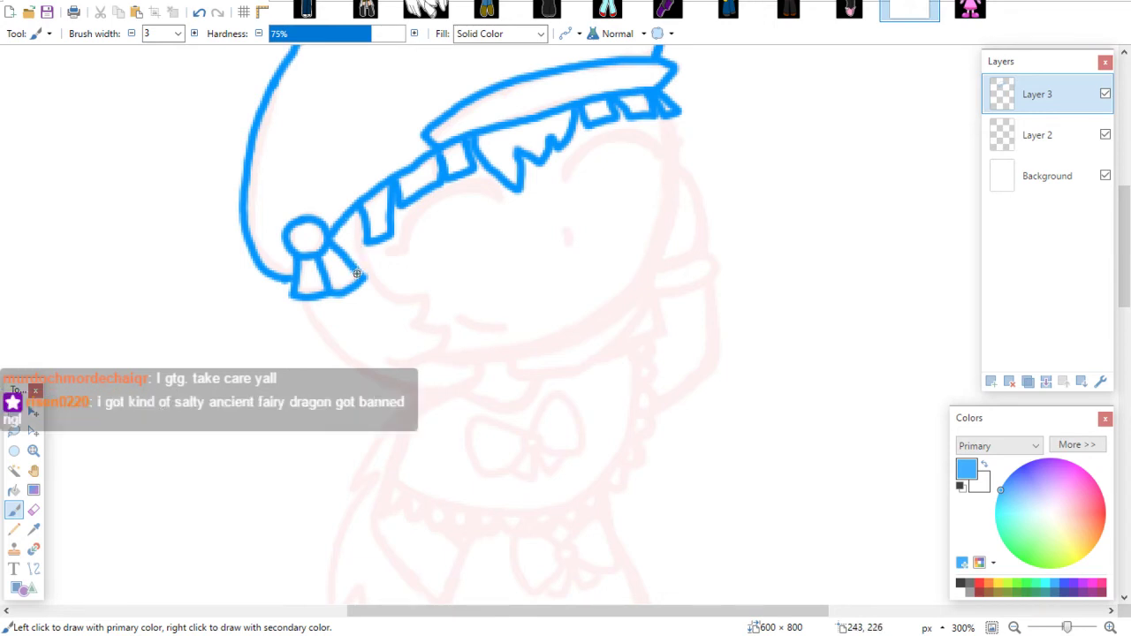
Trace the left cheek down into the jagged hair tufts, and the curved outline running below the ribbon ornament toward the neck
drag(356, 274, 365, 280)
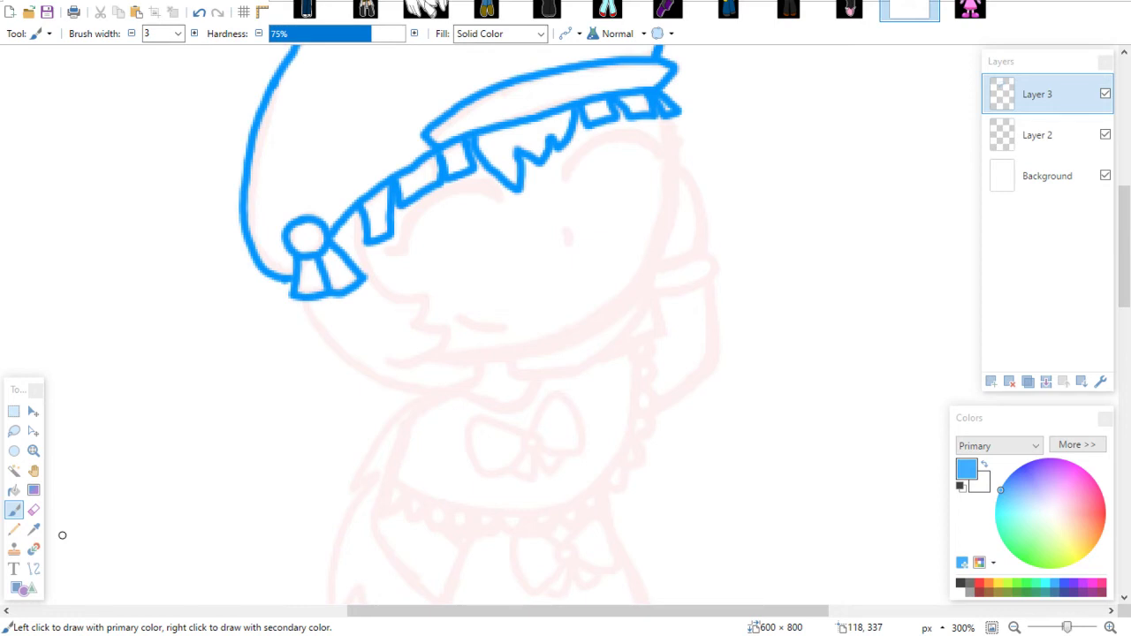
mouse_move(353, 209)
mouse_down()
mouse_move(376, 279)
mouse_move(426, 291)
mouse_move(431, 309)
mouse_move(411, 329)
mouse_up()
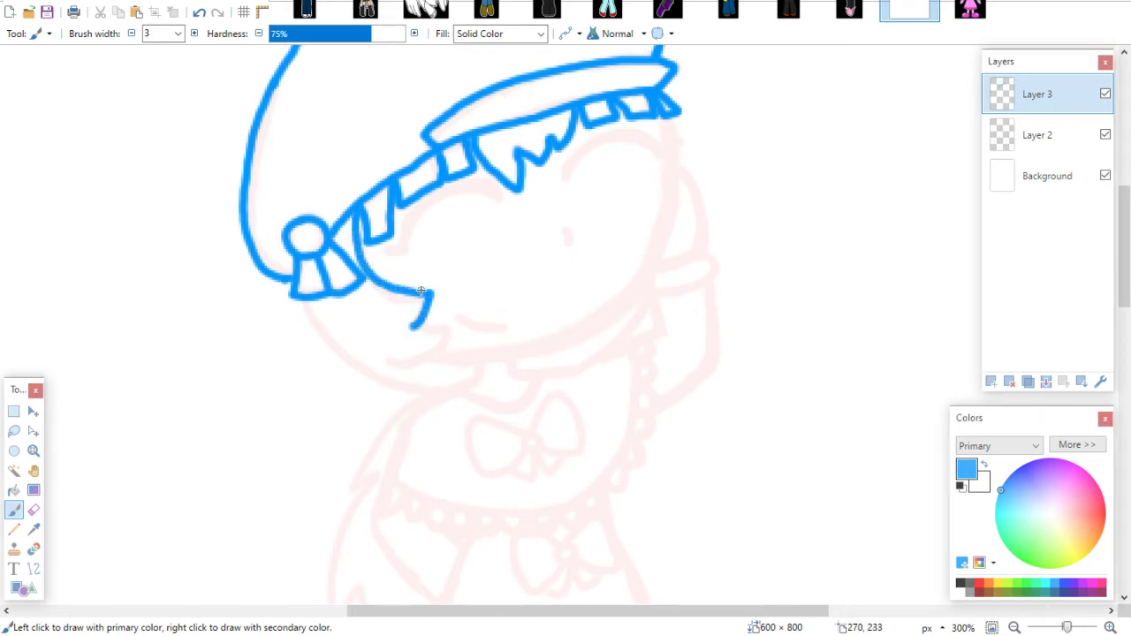
scroll(1122, 247, down, 1)
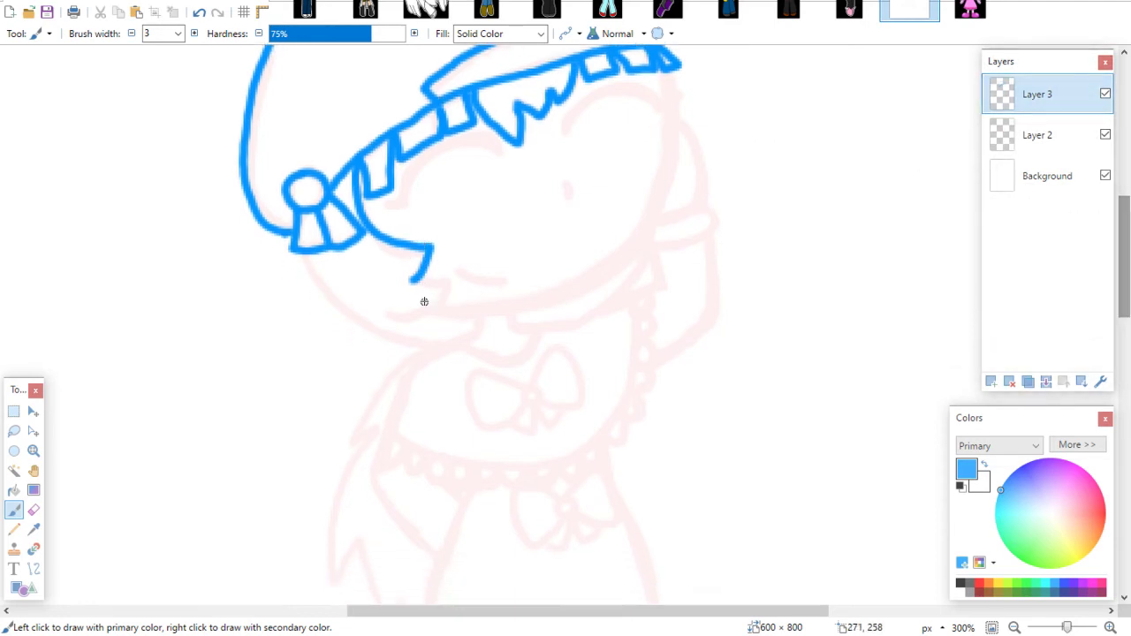
key(ctrl+z)
mouse_move(358, 164)
mouse_down()
mouse_move(370, 224)
mouse_move(404, 253)
mouse_move(424, 252)
mouse_move(415, 273)
mouse_move(434, 289)
mouse_move(414, 277)
mouse_move(448, 285)
mouse_move(435, 308)
mouse_move(382, 310)
mouse_up()
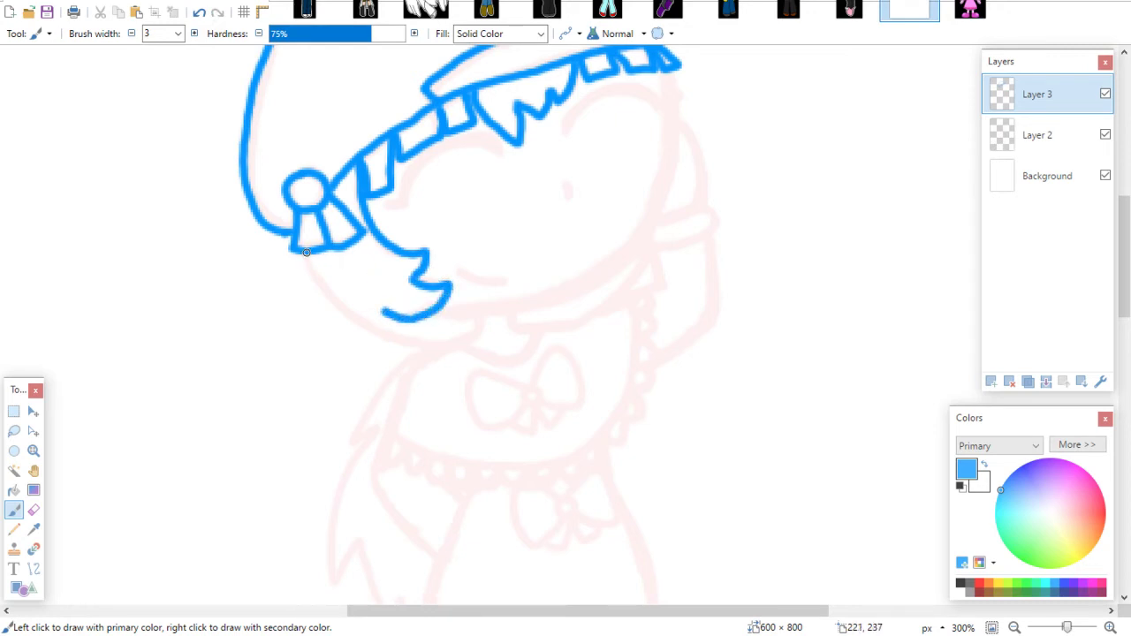
mouse_move(305, 252)
mouse_down()
mouse_move(334, 307)
mouse_move(382, 340)
mouse_move(431, 351)
mouse_up()
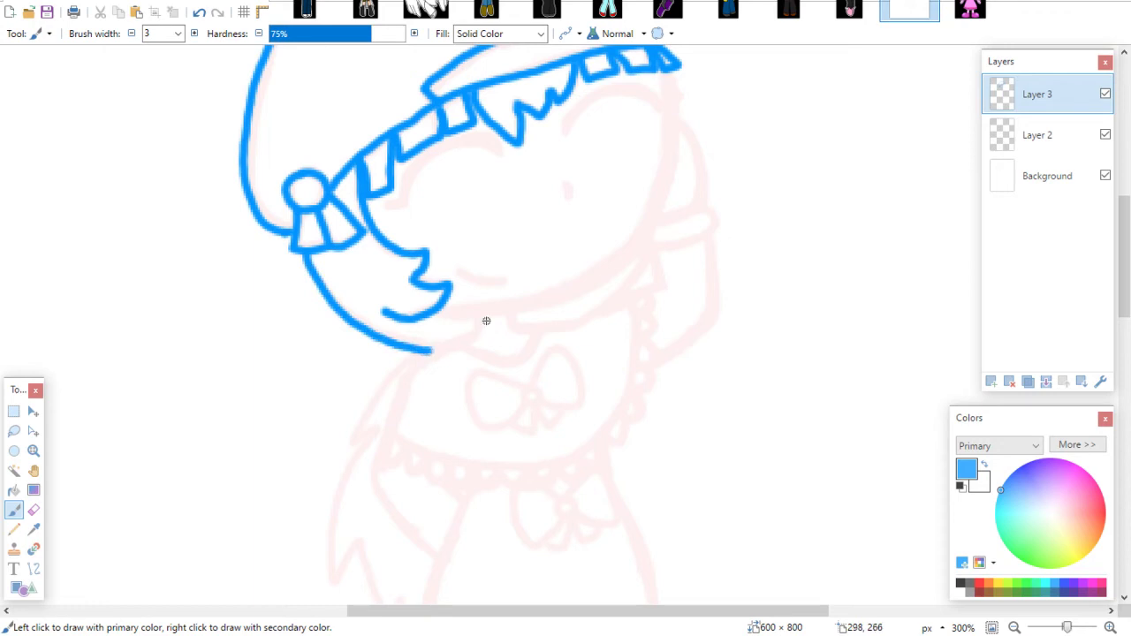
key(ctrl+z)
mouse_move(303, 251)
mouse_down()
mouse_move(357, 320)
mouse_move(443, 347)
mouse_up()
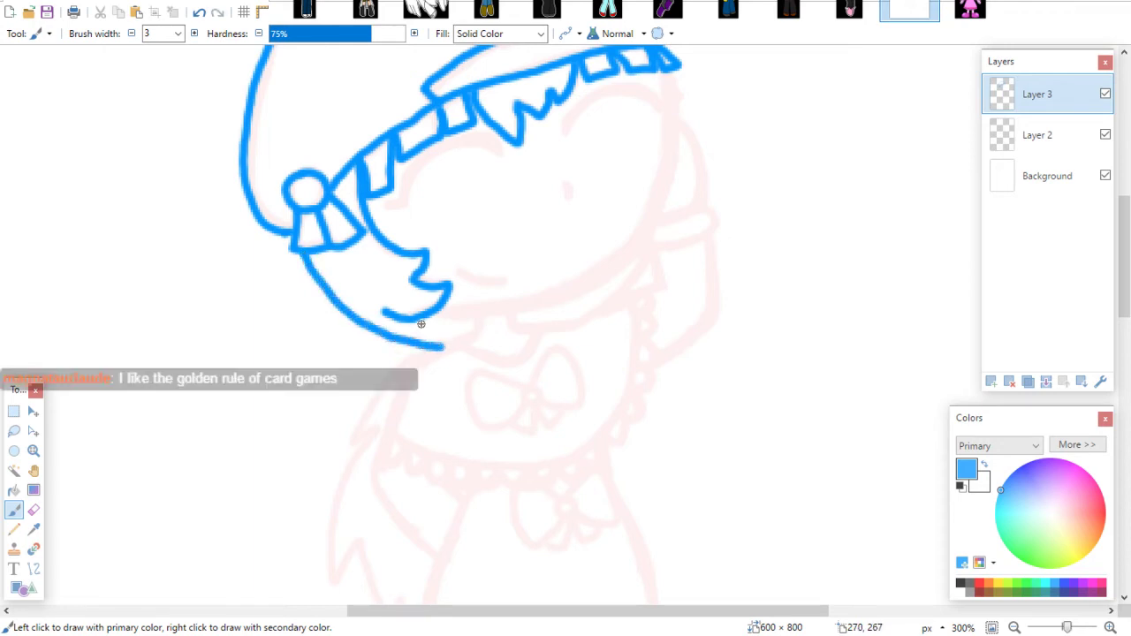
Trace the right side of the face from the hat's edge down and along the chin to the hair tufts
scroll(1122, 257, up, 1)
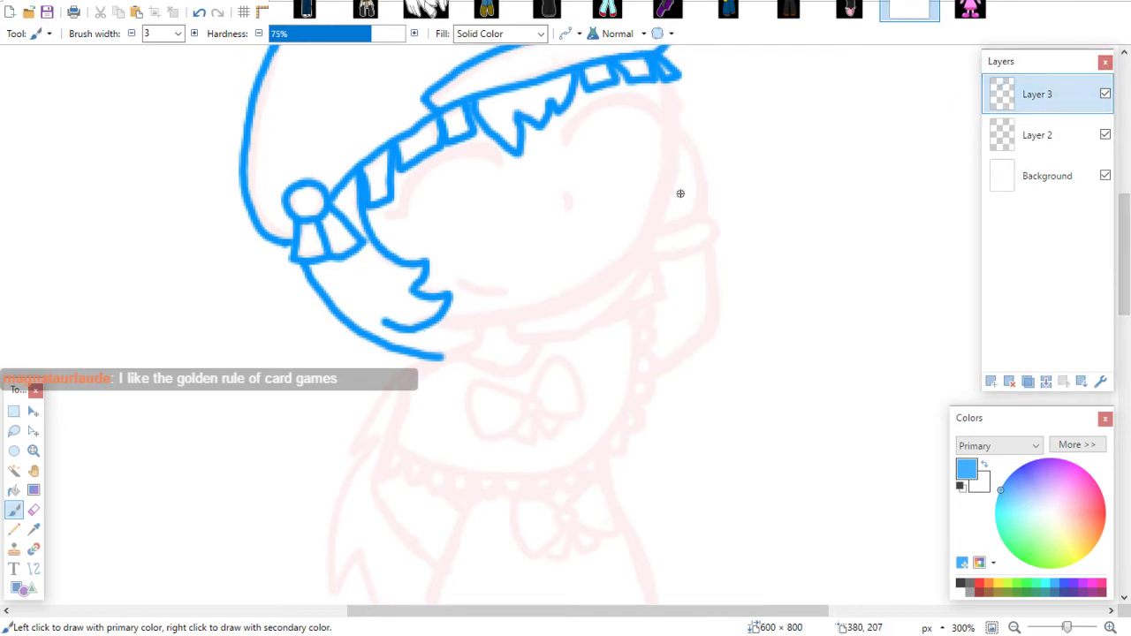
key(alt+Tab)
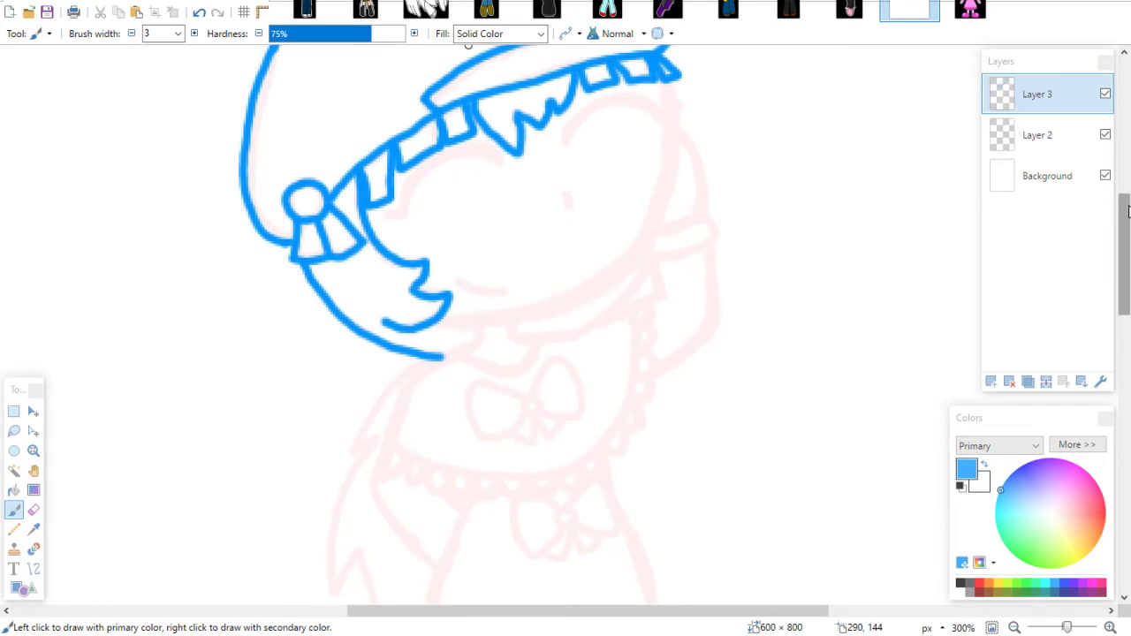
drag(1127, 256, 1126, 245)
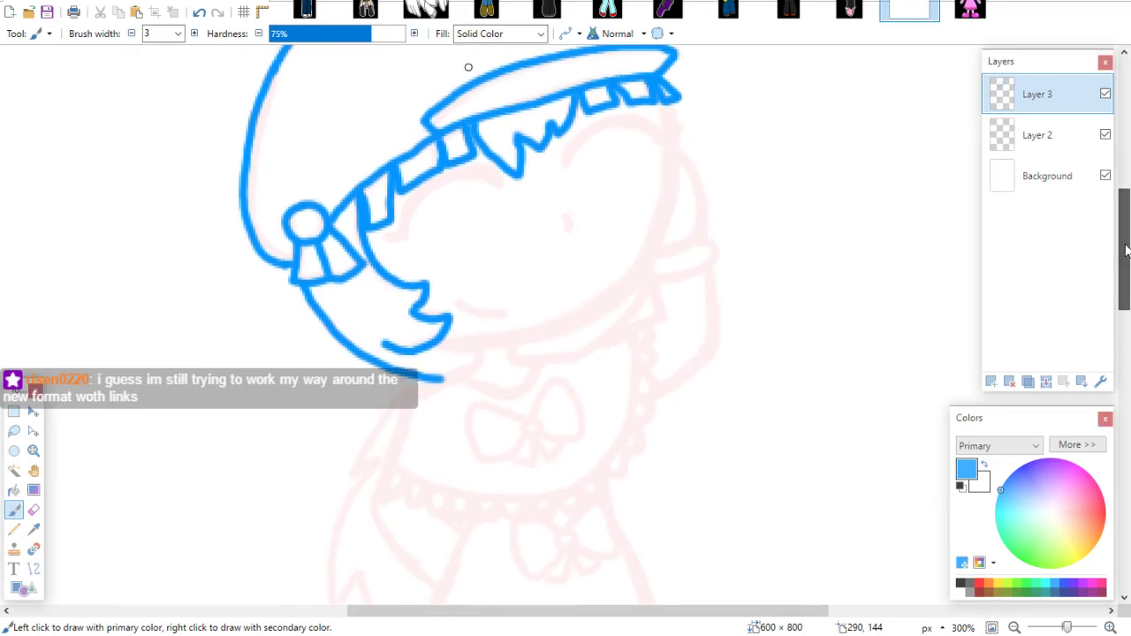
mouse_move(664, 106)
mouse_down()
mouse_move(664, 198)
mouse_move(614, 294)
mouse_up()
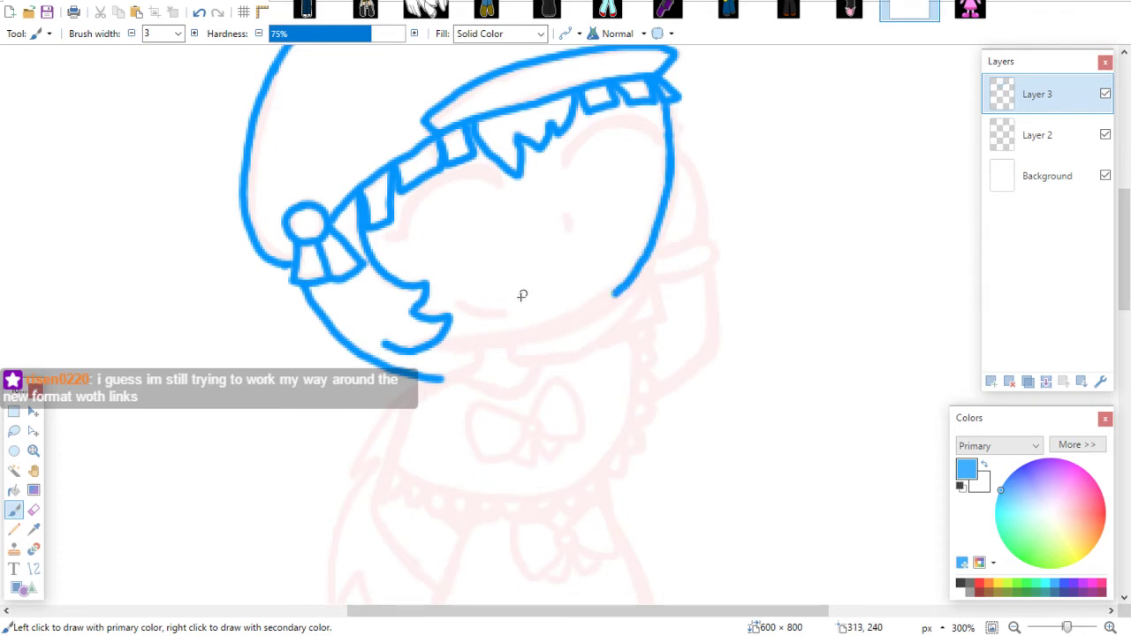
mouse_move(440, 341)
mouse_down()
mouse_move(513, 337)
mouse_move(610, 297)
mouse_up()
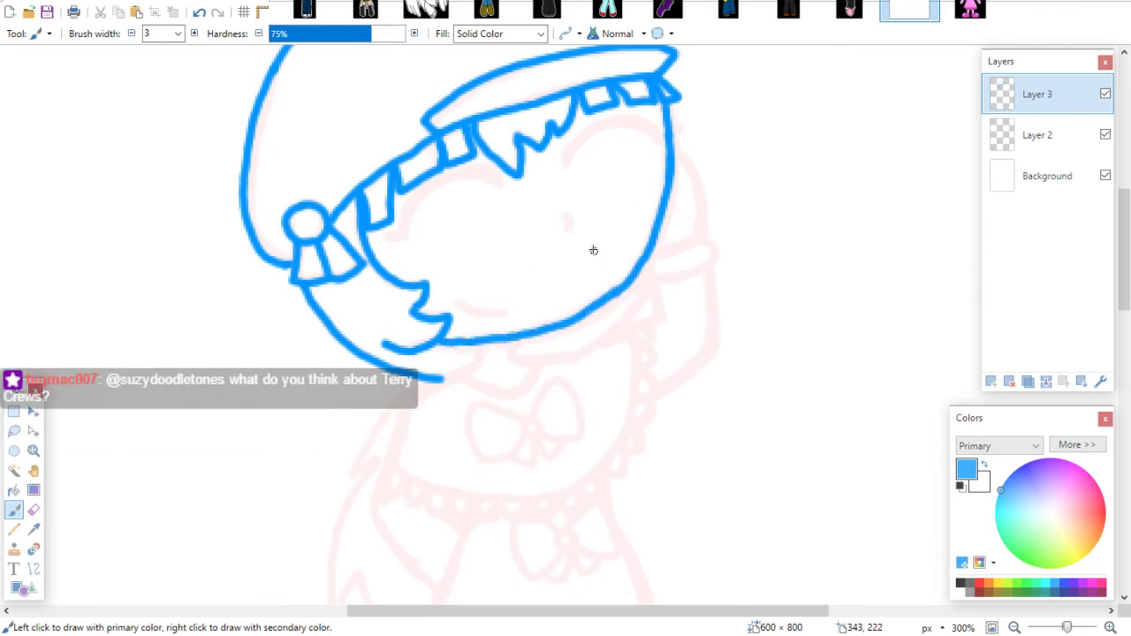
Trace the facial features: the small nose mark, the smile and the two arched closed eyes
drag(563, 213, 569, 233)
drag(459, 300, 504, 315)
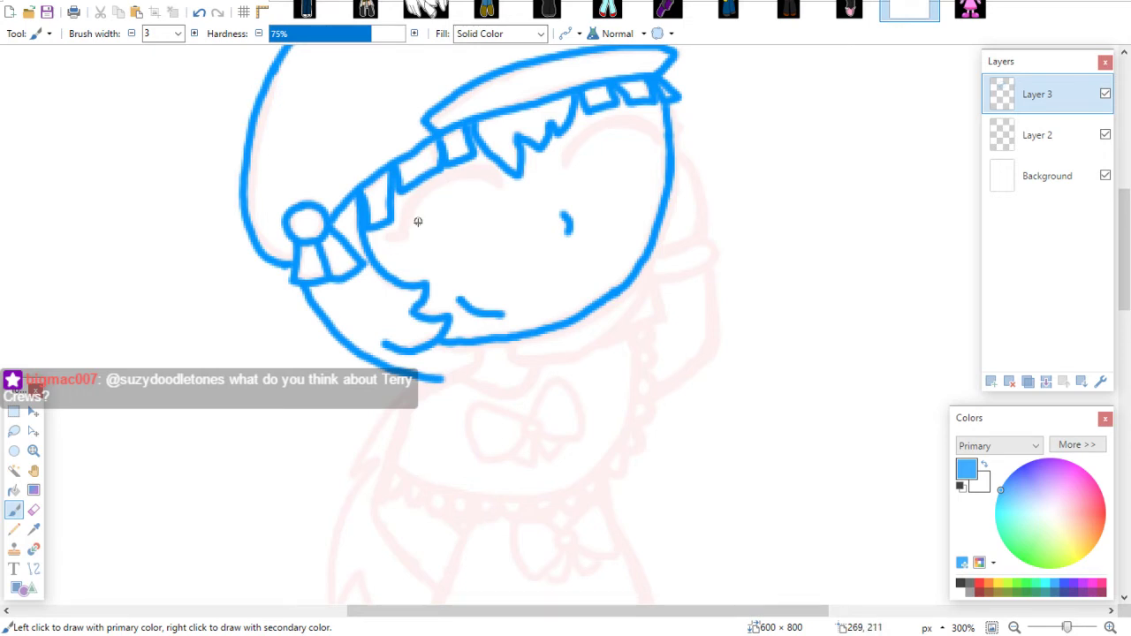
mouse_move(402, 238)
mouse_down()
mouse_move(435, 183)
mouse_move(497, 179)
mouse_move(460, 177)
mouse_move(385, 241)
mouse_move(406, 236)
mouse_up()
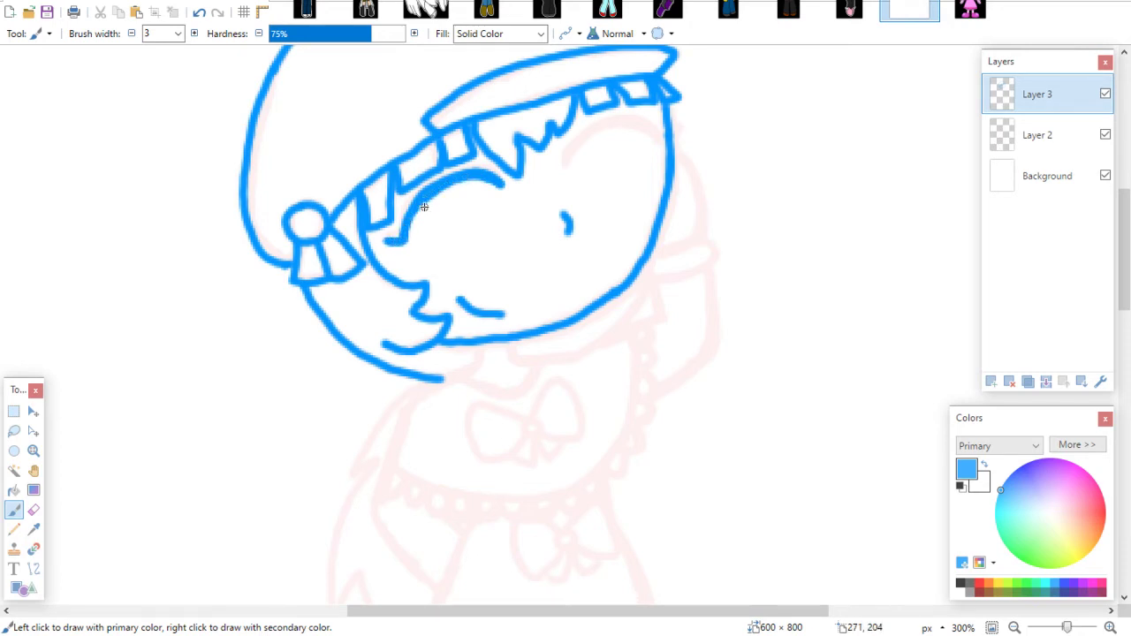
mouse_move(564, 164)
mouse_down()
mouse_move(611, 122)
mouse_move(652, 124)
mouse_move(660, 137)
mouse_move(621, 125)
mouse_move(587, 137)
mouse_up()
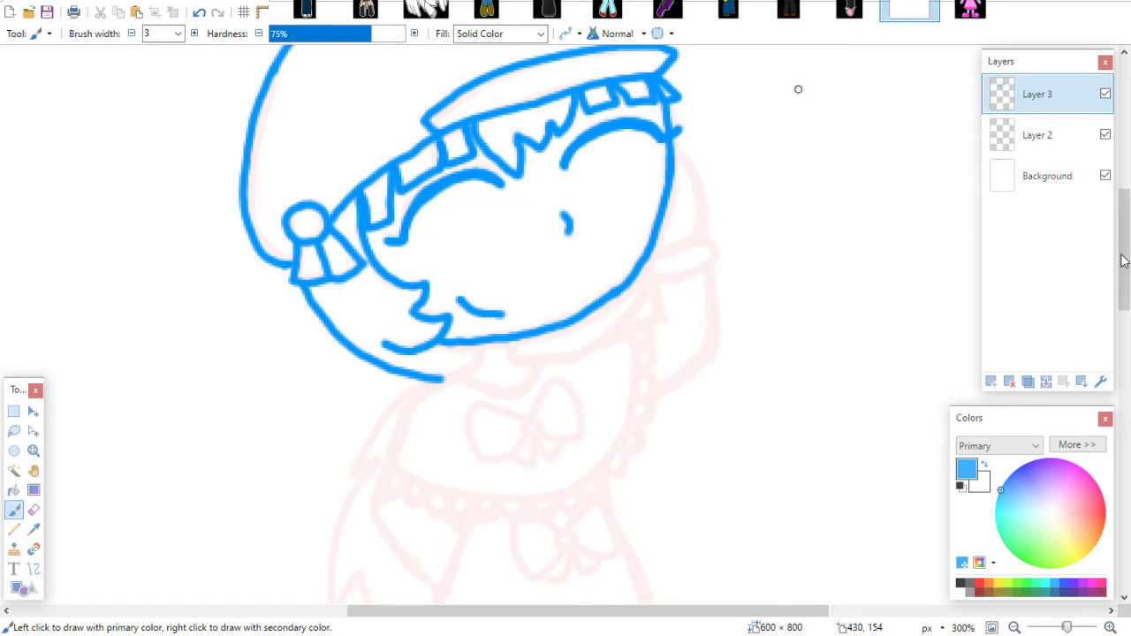
Trace the two short neck lines under the chin and the long slanted line from the neck toward the right shoulder
mouse_move(1125, 242)
mouse_down()
mouse_move(1125, 267)
mouse_move(1125, 255)
mouse_up()
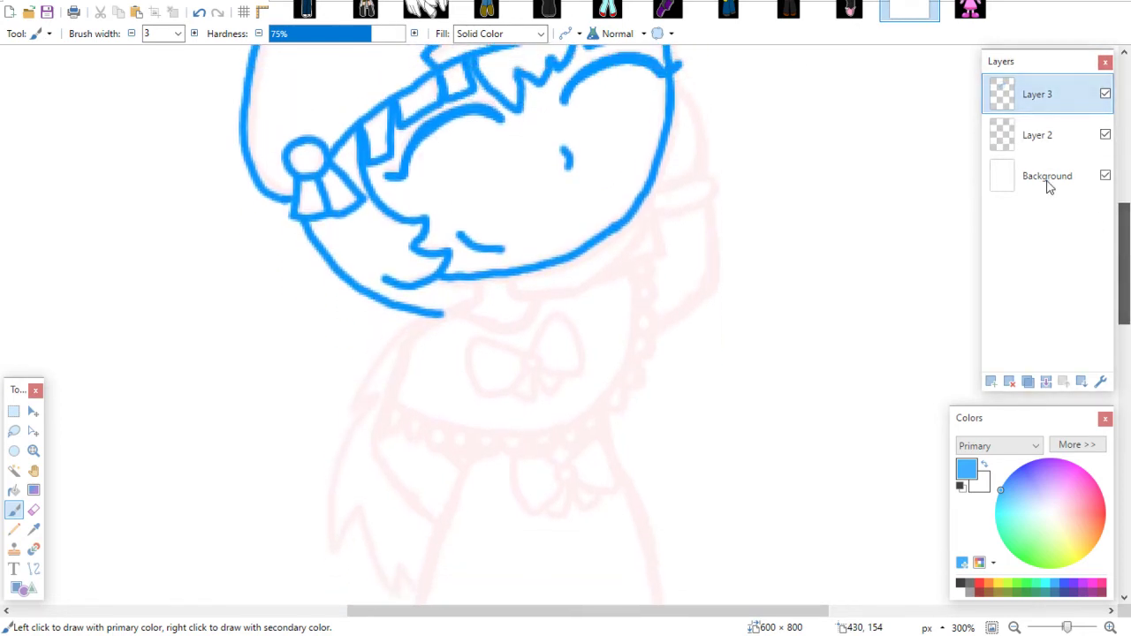
mouse_move(473, 278)
mouse_down()
mouse_move(479, 294)
mouse_move(514, 288)
mouse_up()
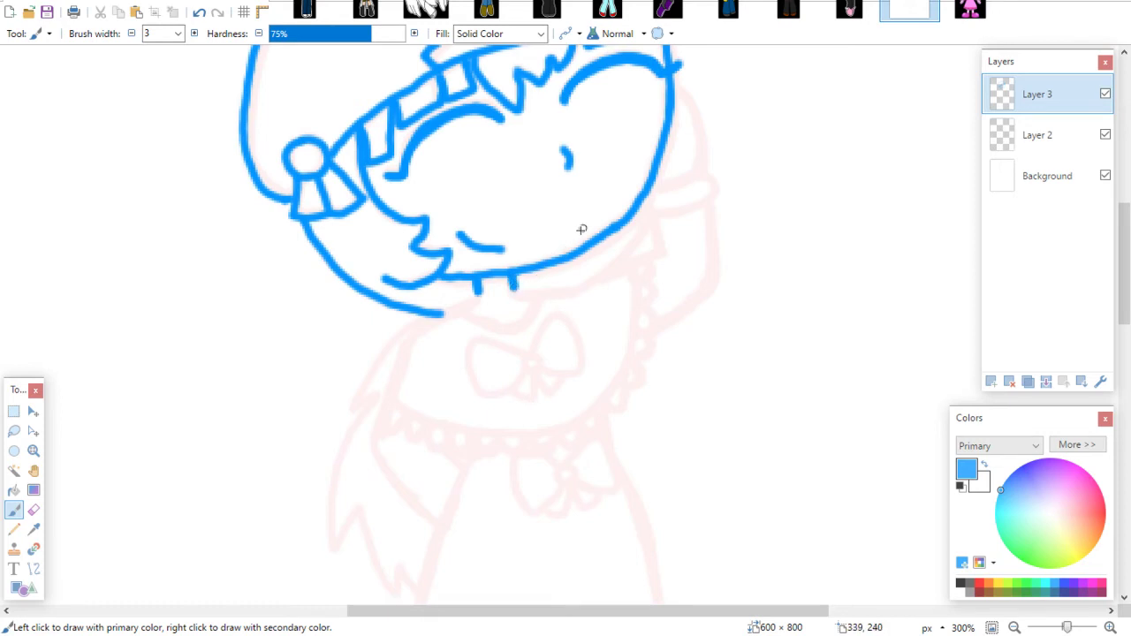
key(ctrl+z)
key(ctrl+z)
mouse_move(478, 279)
mouse_down()
mouse_move(479, 296)
mouse_move(509, 295)
mouse_up()
drag(516, 297, 661, 250)
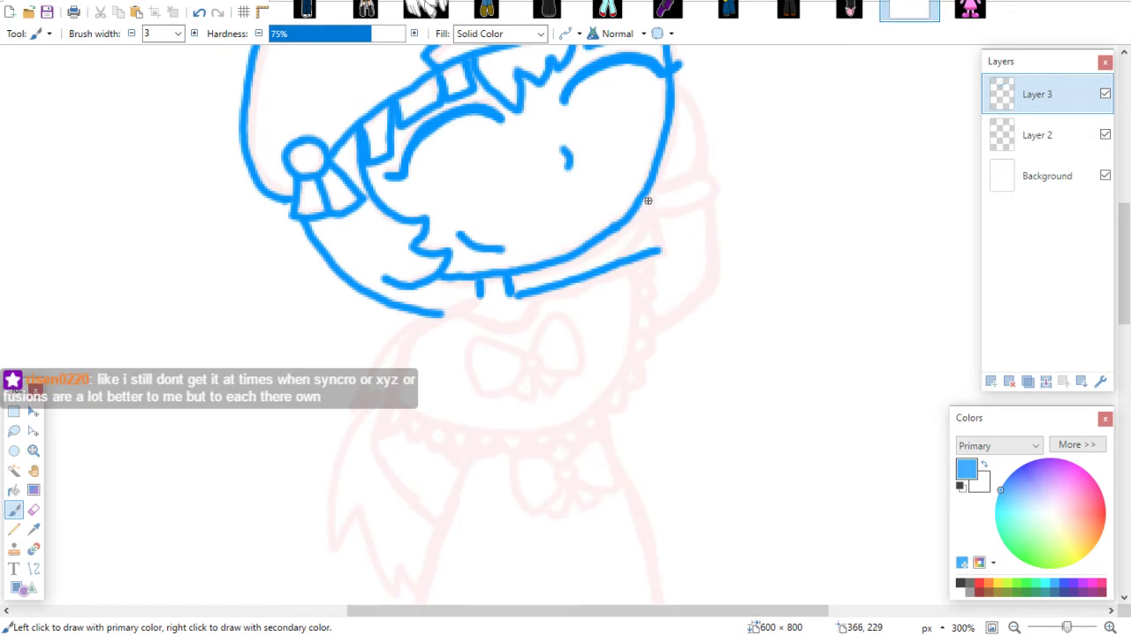
Trace the raised right hand, its rounded cuff and both edges of the bent sleeve below it
mouse_move(643, 209)
mouse_down()
mouse_move(715, 188)
mouse_move(706, 175)
mouse_move(673, 183)
mouse_move(700, 175)
mouse_move(706, 154)
mouse_move(675, 84)
mouse_up()
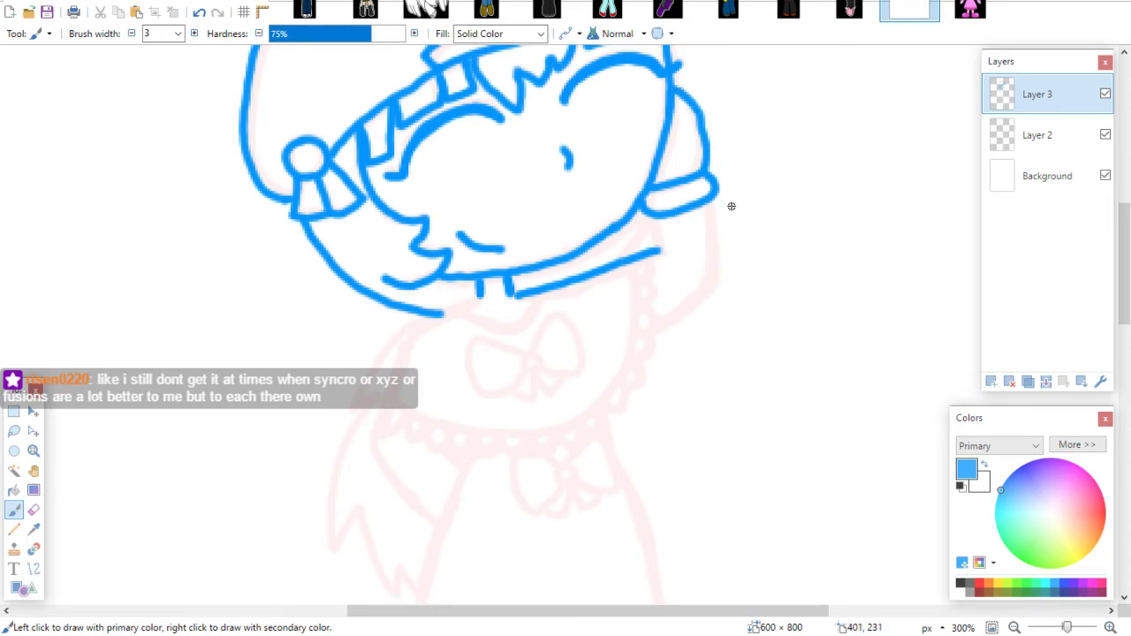
key(ctrl+z)
key(ctrl+z)
drag(650, 192, 705, 171)
drag(676, 87, 705, 168)
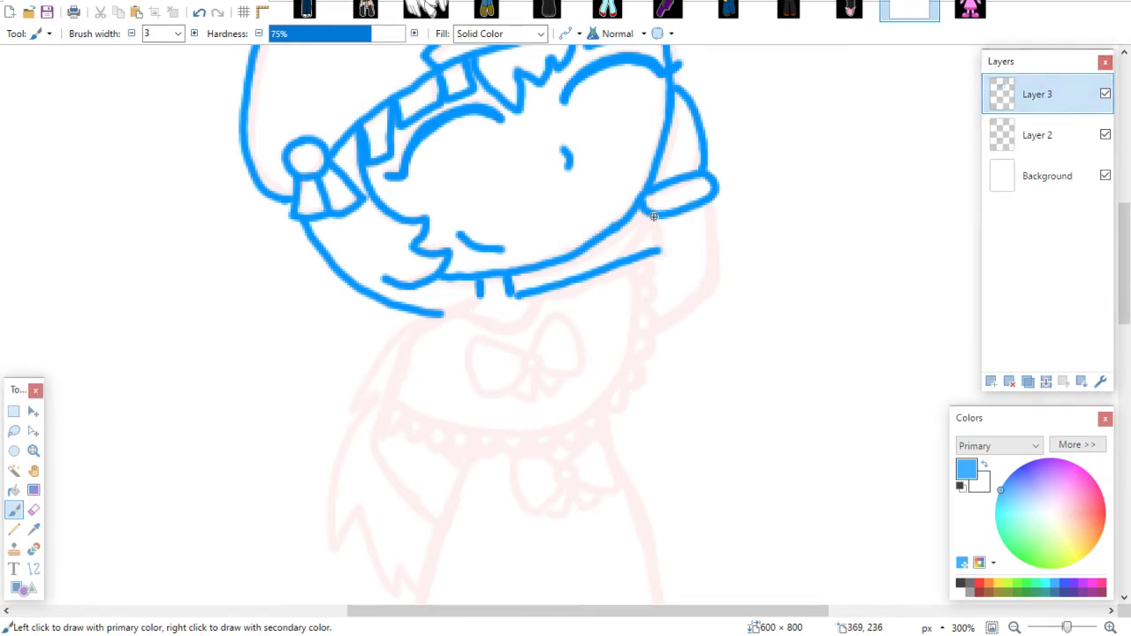
drag(652, 218, 657, 252)
mouse_move(710, 209)
mouse_down()
mouse_move(713, 282)
mouse_move(670, 315)
mouse_up()
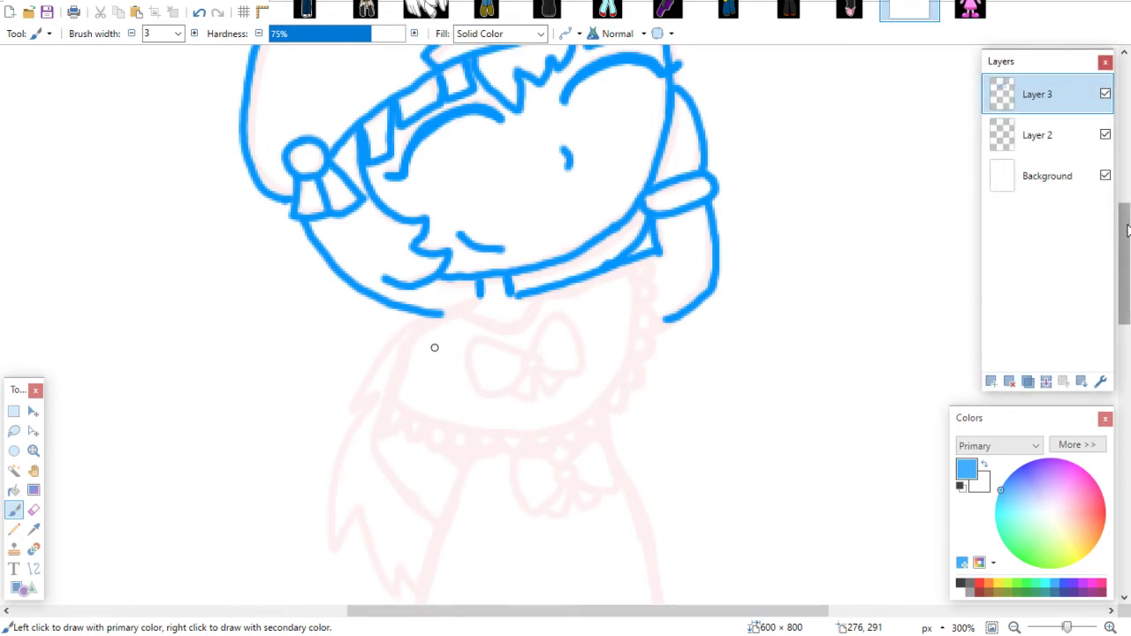
Trace the cape's outline from the neck around its curved hem to the right shoulder, with scalloped trim along its right edge
scroll(1110, 230, down, 3)
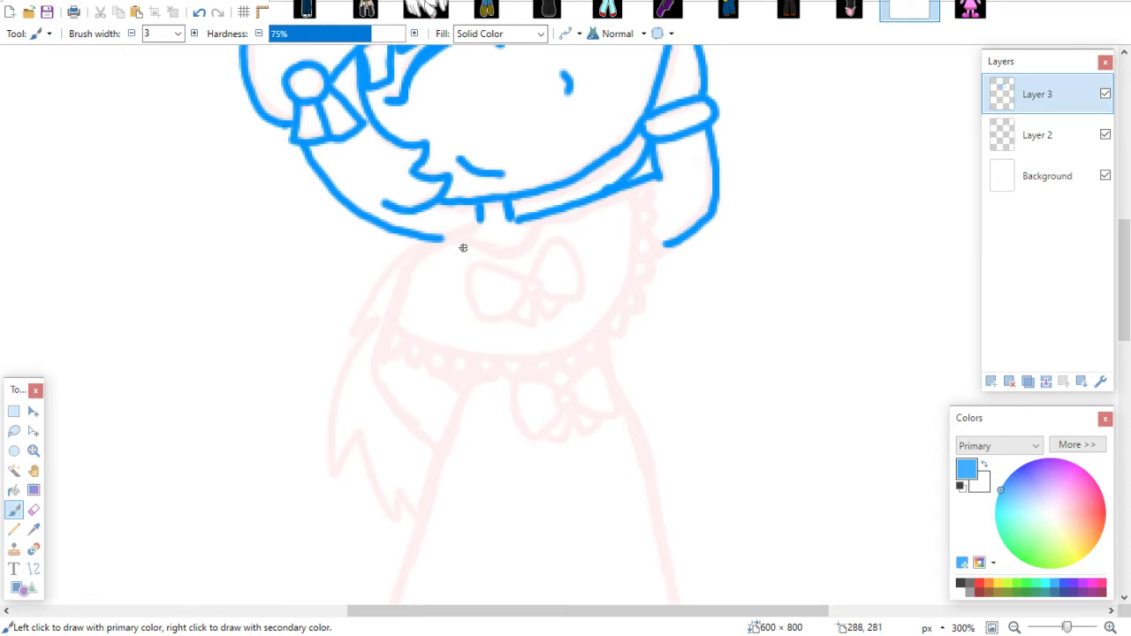
mouse_move(479, 217)
mouse_down()
mouse_move(420, 250)
mouse_move(385, 323)
mouse_up()
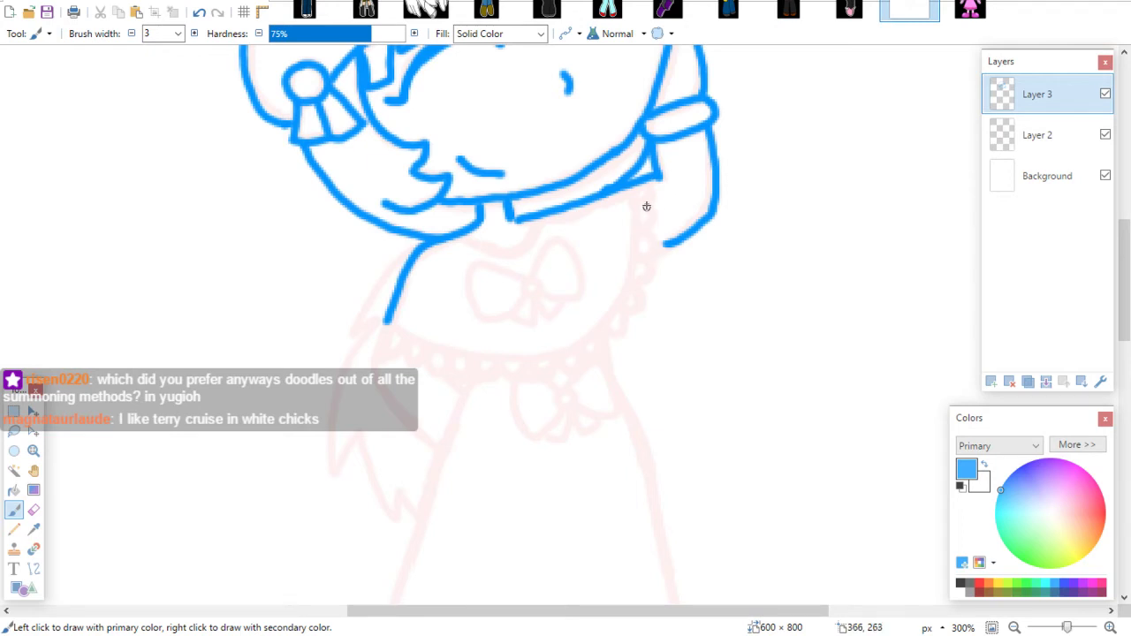
mouse_move(648, 181)
mouse_down()
mouse_move(634, 190)
mouse_move(635, 259)
mouse_up()
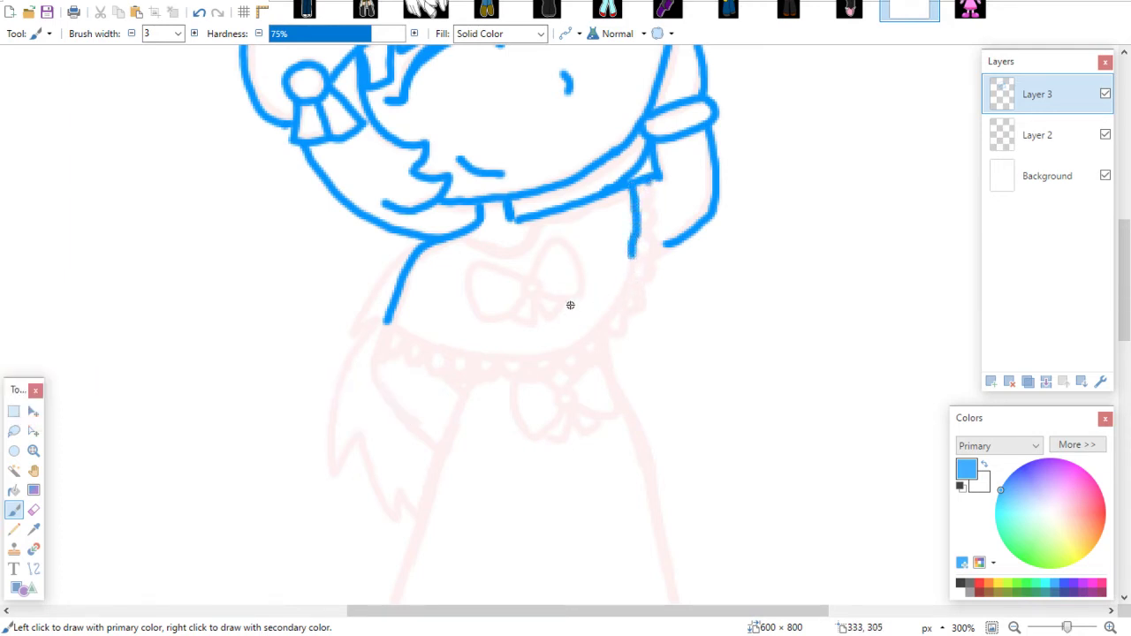
key(ctrl+z)
mouse_move(389, 324)
mouse_down()
mouse_move(491, 359)
mouse_move(587, 337)
mouse_move(610, 315)
mouse_up()
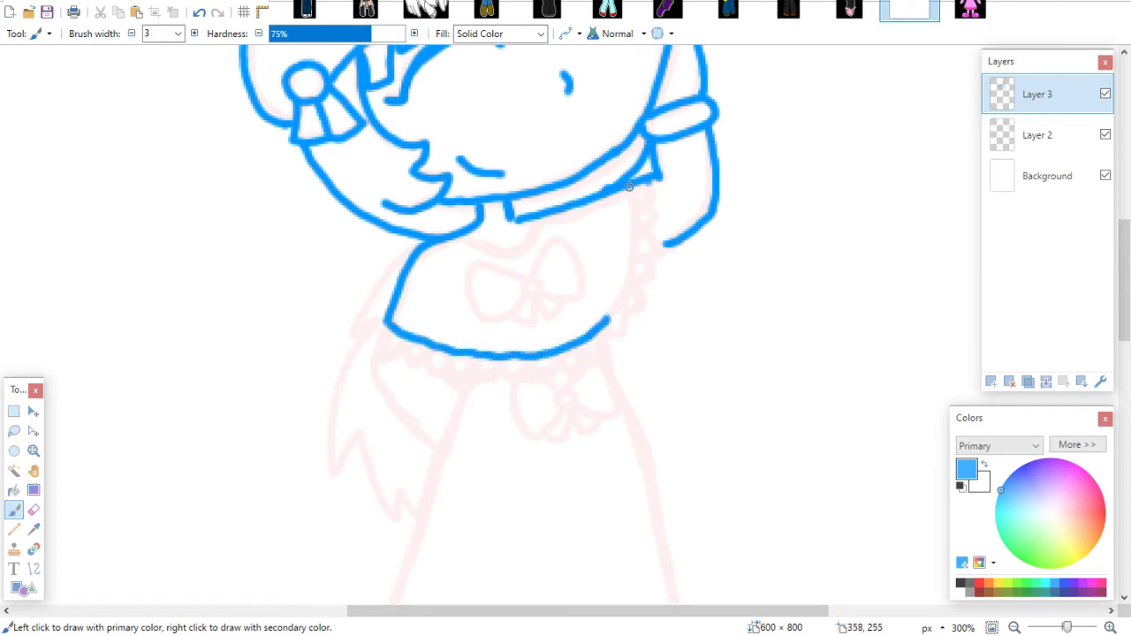
mouse_move(629, 185)
mouse_down()
mouse_move(635, 252)
mouse_move(606, 321)
mouse_up()
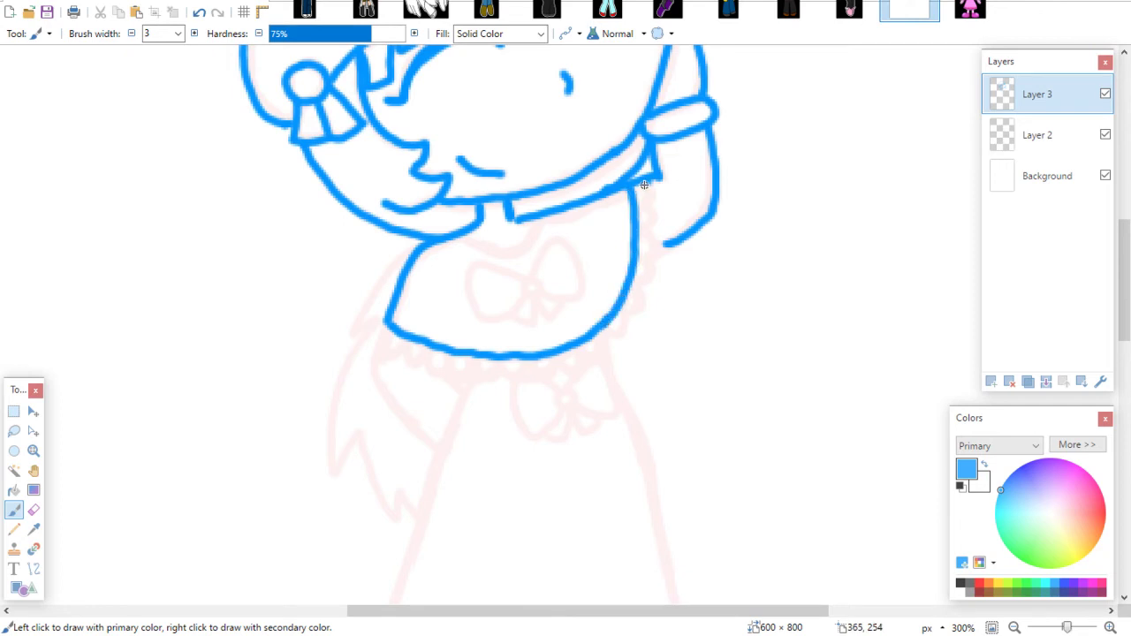
drag(644, 182, 649, 199)
mouse_move(648, 208)
mouse_down()
mouse_move(658, 250)
mouse_move(646, 258)
mouse_move(654, 276)
mouse_move(639, 283)
mouse_move(641, 307)
mouse_move(555, 361)
mouse_up()
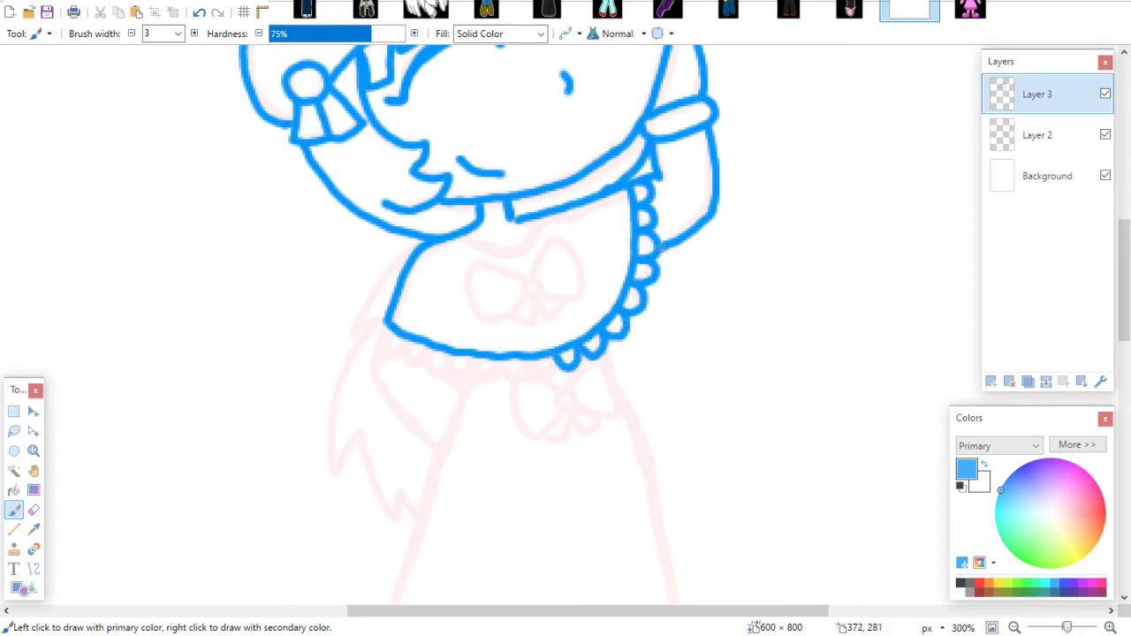
Trace the bow on the cape's chest and the curved neckline under the neck
mouse_move(1127, 223)
mouse_down()
mouse_move(1127, 190)
mouse_move(1124, 224)
mouse_up()
drag(1112, 268, 1098, 248)
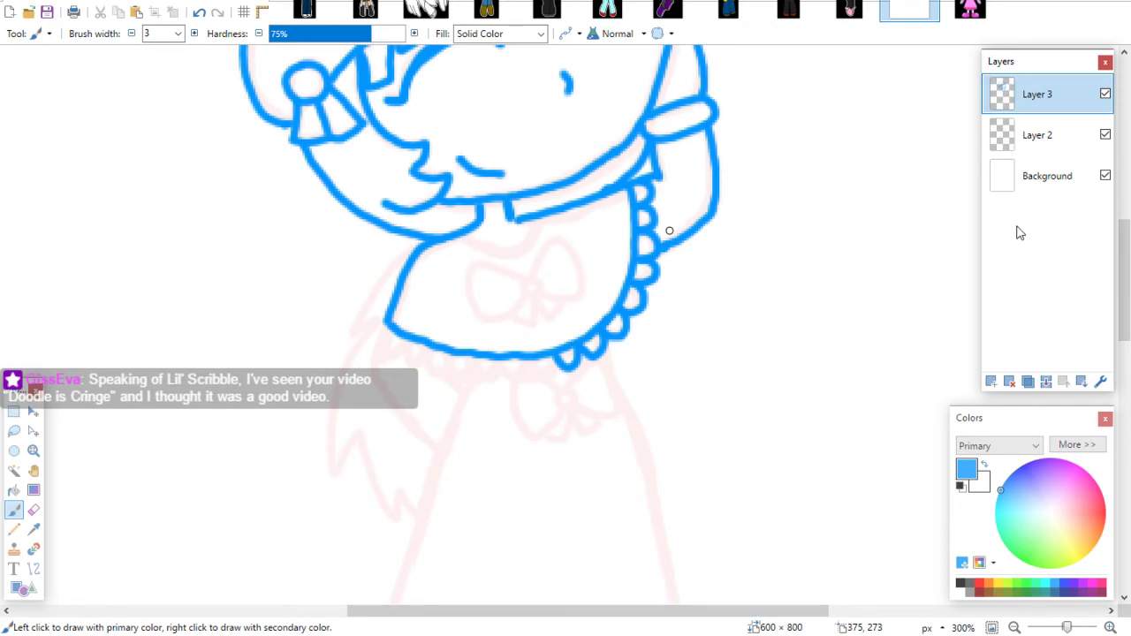
mouse_move(528, 280)
mouse_down()
mouse_move(540, 296)
mouse_move(537, 272)
mouse_move(569, 249)
mouse_move(581, 297)
mouse_move(549, 296)
mouse_move(478, 262)
mouse_move(467, 295)
mouse_move(511, 314)
mouse_move(534, 297)
mouse_move(519, 329)
mouse_move(511, 310)
mouse_move(537, 303)
mouse_move(537, 326)
mouse_move(511, 325)
mouse_move(560, 308)
mouse_up()
key(ctrl+z)
key(ctrl+z)
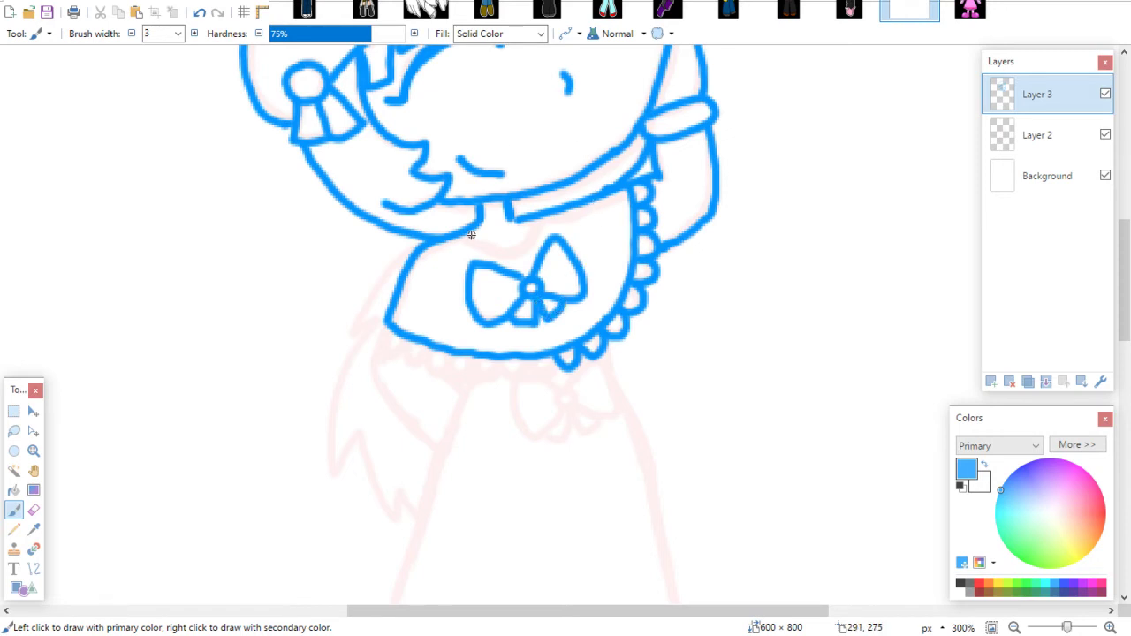
mouse_move(462, 236)
mouse_down()
mouse_move(494, 254)
mouse_move(535, 221)
mouse_up()
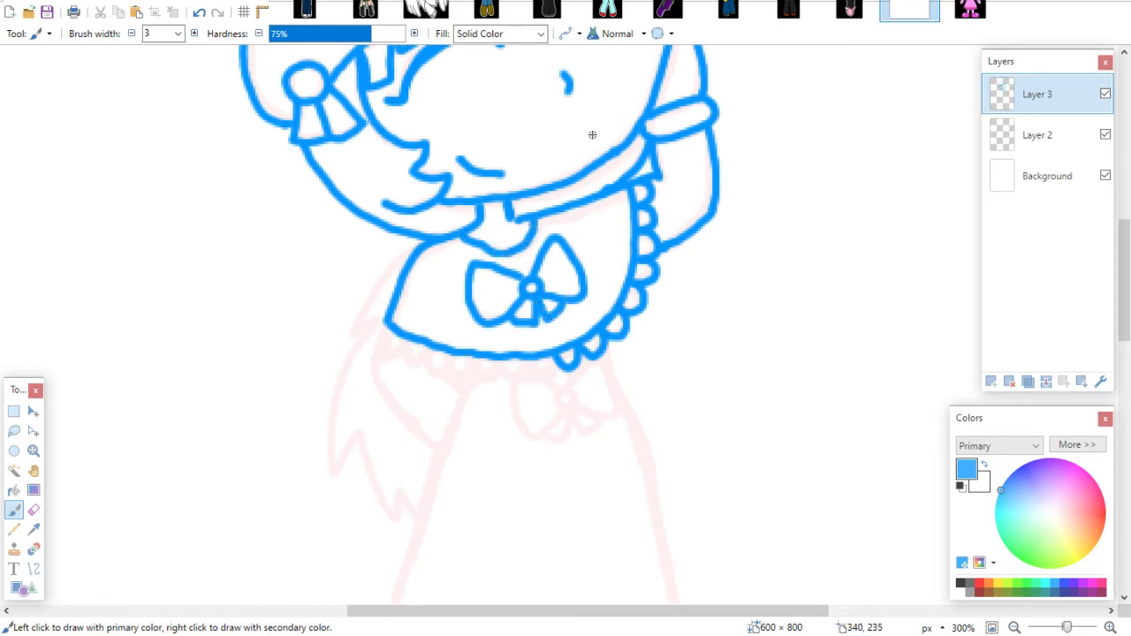
key(ctrl+z)
mouse_move(471, 241)
mouse_down()
mouse_move(524, 249)
mouse_move(537, 217)
mouse_up()
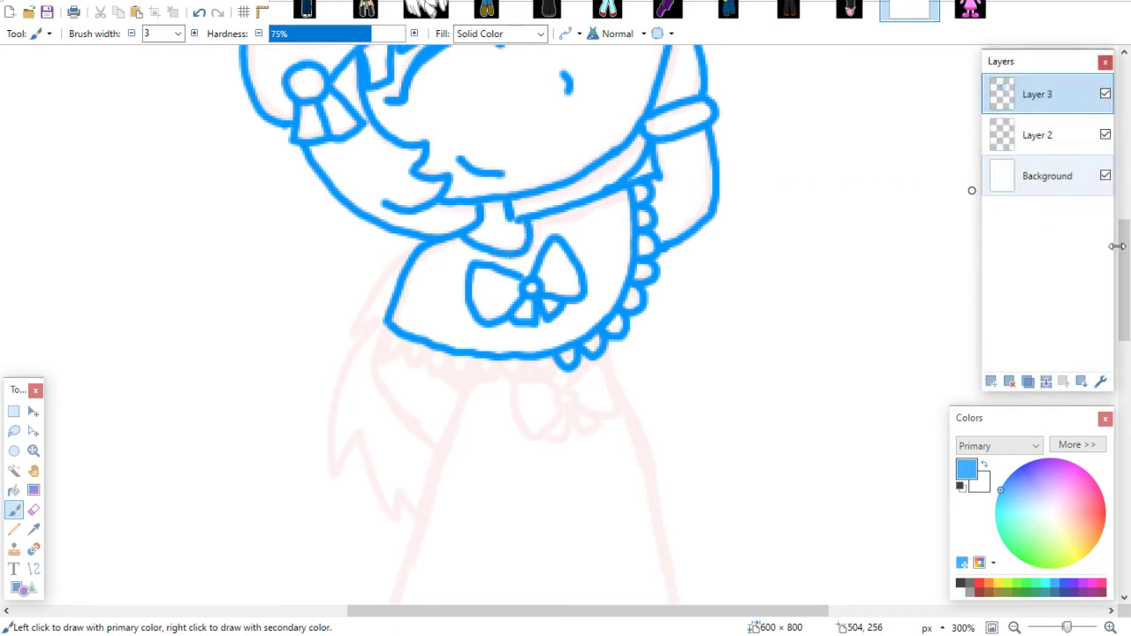
Continue the scalloped trim along the cape's lower hem to its left corner
drag(1120, 245, 1120, 273)
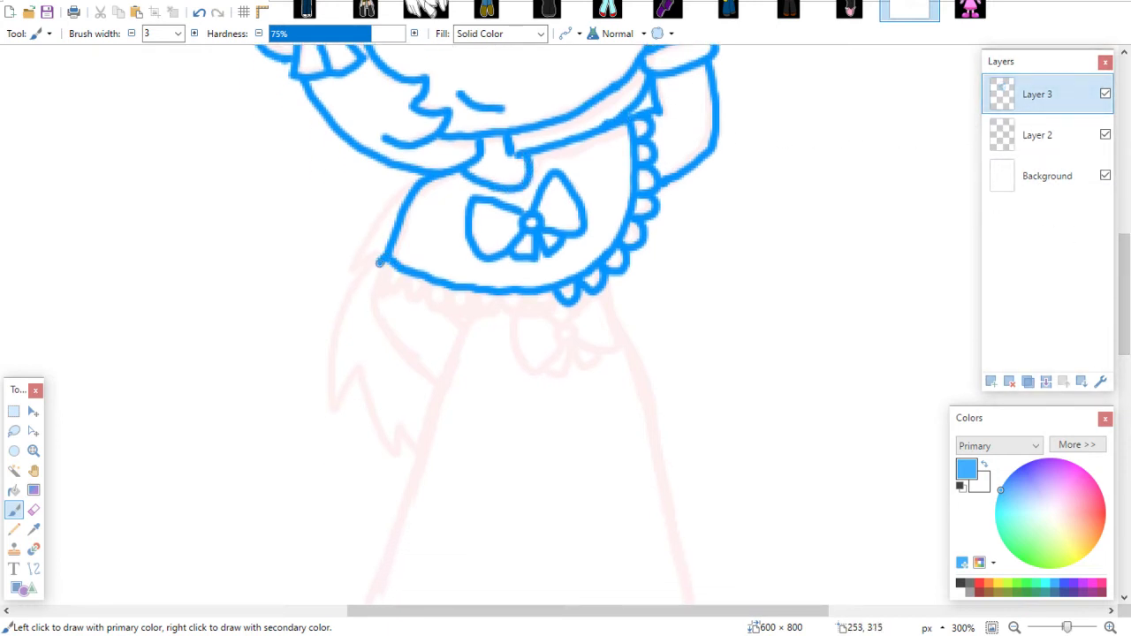
mouse_move(379, 263)
mouse_down()
mouse_move(397, 284)
mouse_move(427, 281)
mouse_move(430, 304)
mouse_move(468, 285)
mouse_move(454, 289)
mouse_move(459, 307)
mouse_move(483, 311)
mouse_move(504, 296)
mouse_move(504, 307)
mouse_move(556, 295)
mouse_up()
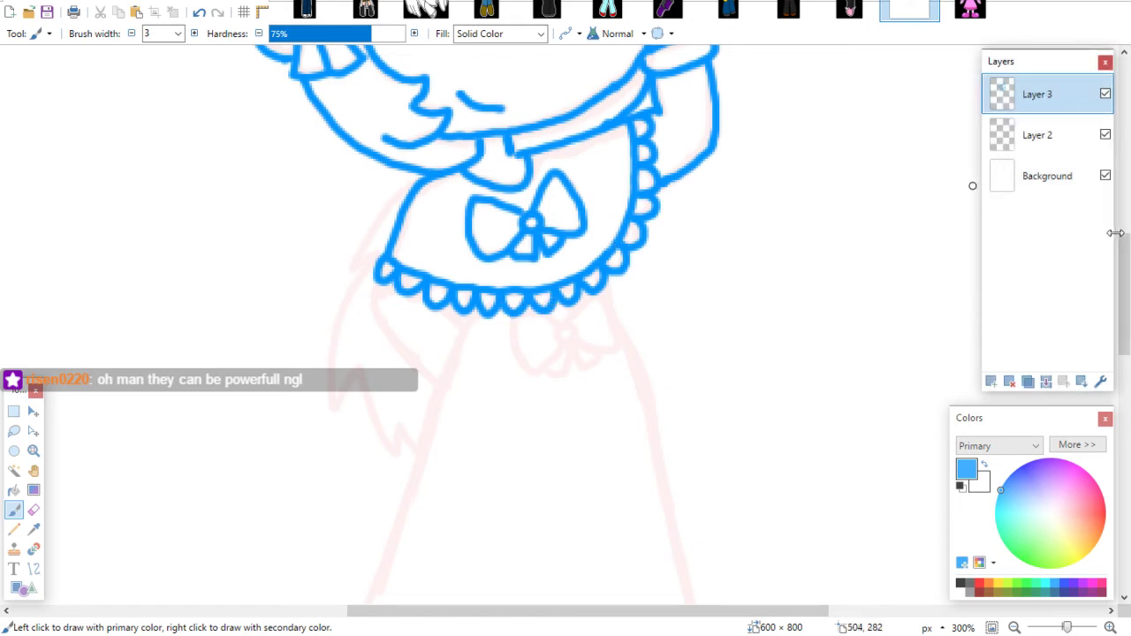
Trace the jagged hair lock hanging behind the cape's left side, including its inner curved edge below the trim
scroll(1120, 234, up, 3)
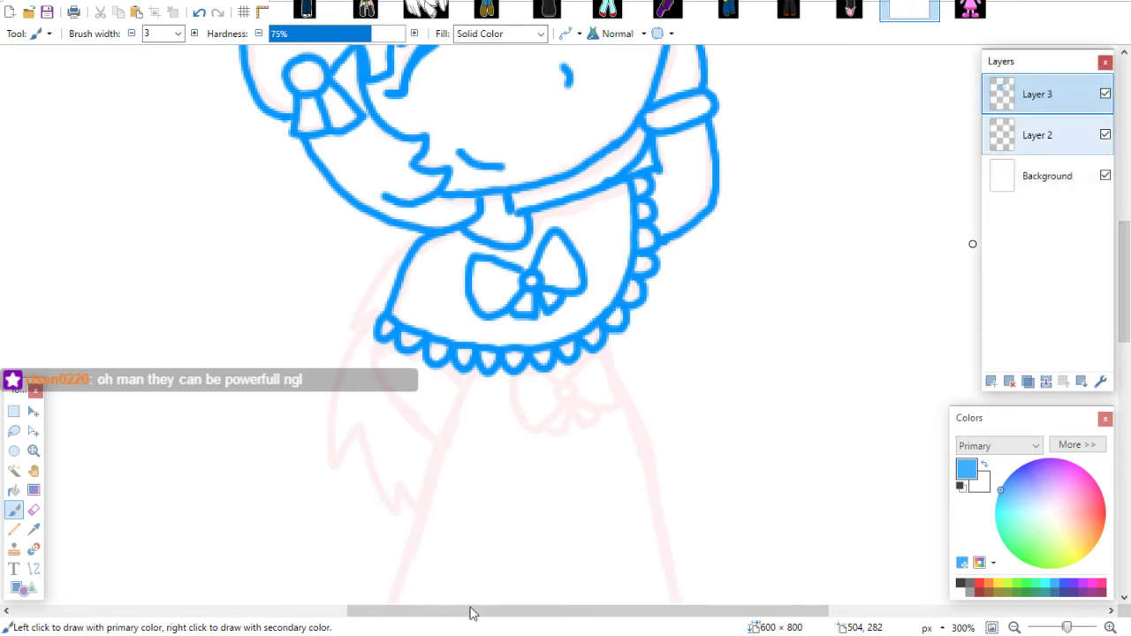
drag(504, 613, 477, 617)
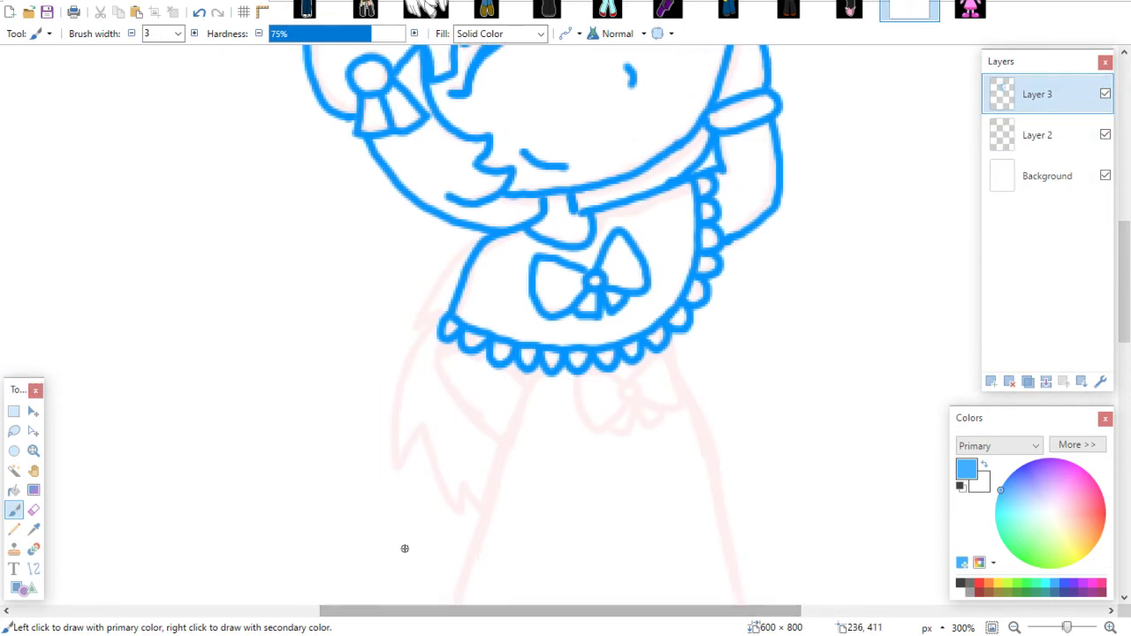
mouse_move(480, 241)
mouse_down()
mouse_move(415, 324)
mouse_move(435, 316)
mouse_move(409, 380)
mouse_move(405, 437)
mouse_move(410, 449)
mouse_move(428, 420)
mouse_move(446, 490)
mouse_move(471, 514)
mouse_up()
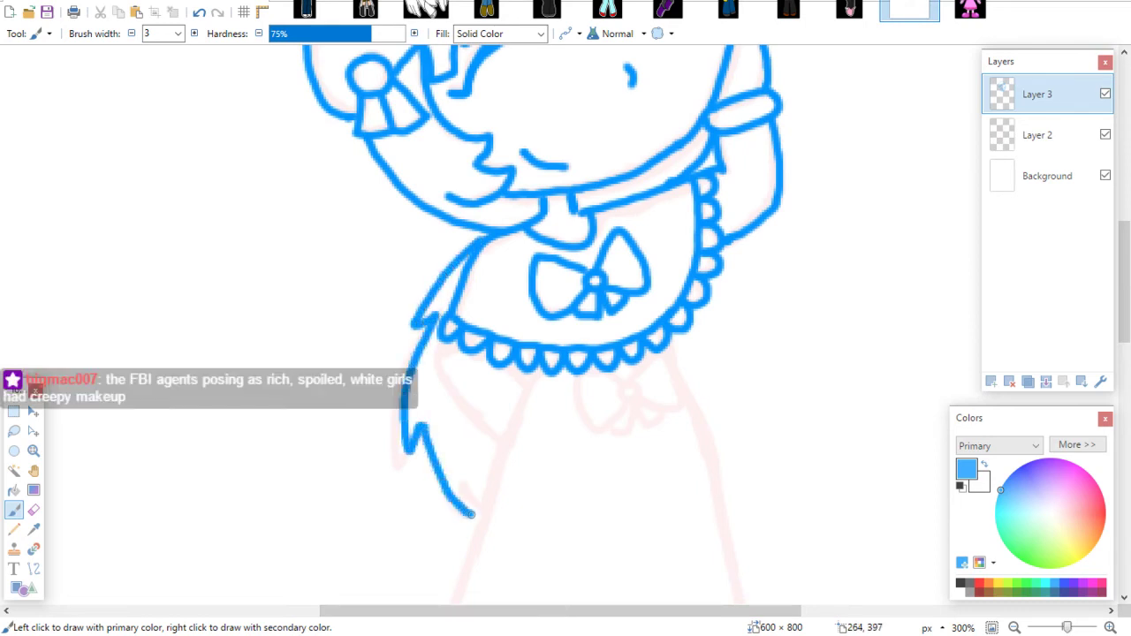
drag(429, 450, 472, 504)
scroll(474, 504, down, 3)
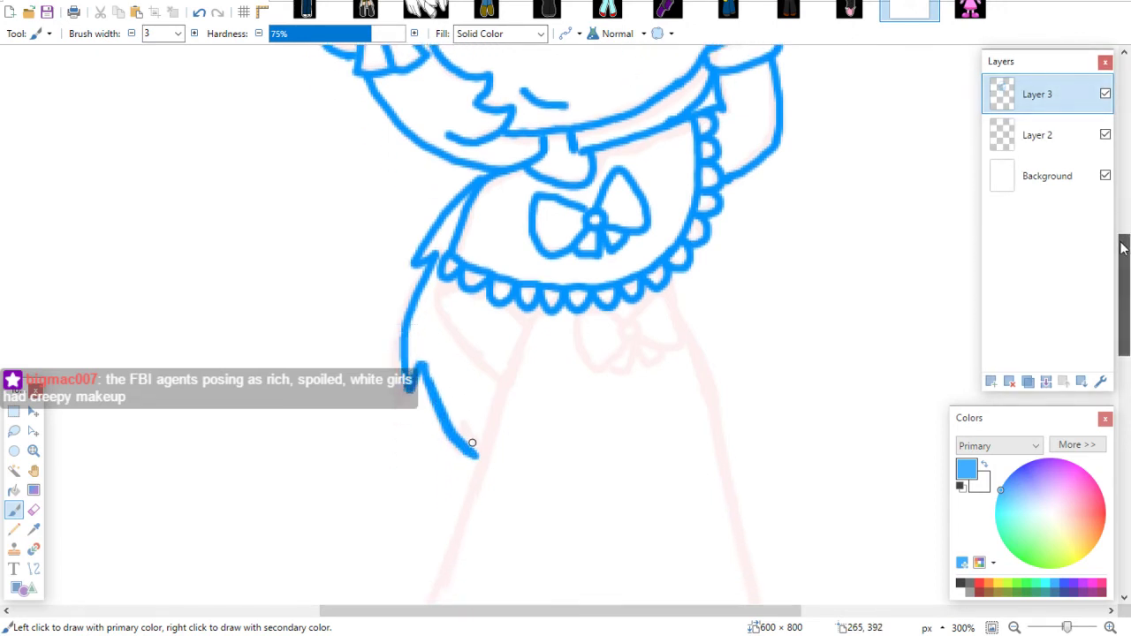
key(ctrl+z)
key(ctrl+z)
drag(425, 372, 474, 464)
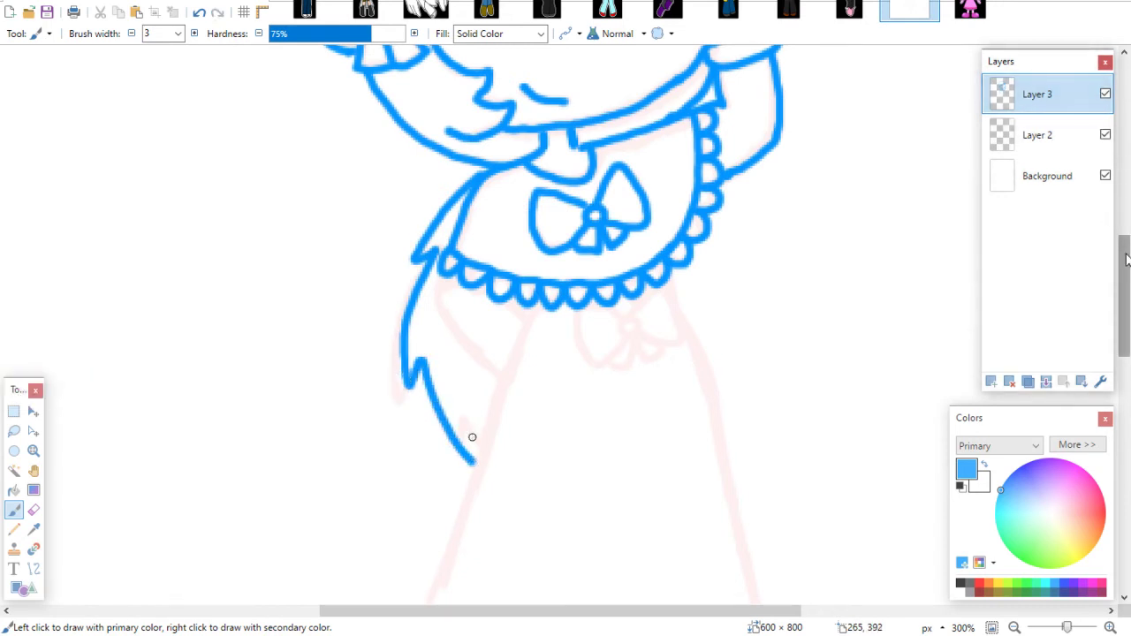
scroll(1115, 234, up, 1)
mouse_move(444, 300)
mouse_down()
mouse_move(442, 328)
mouse_move(499, 398)
mouse_up()
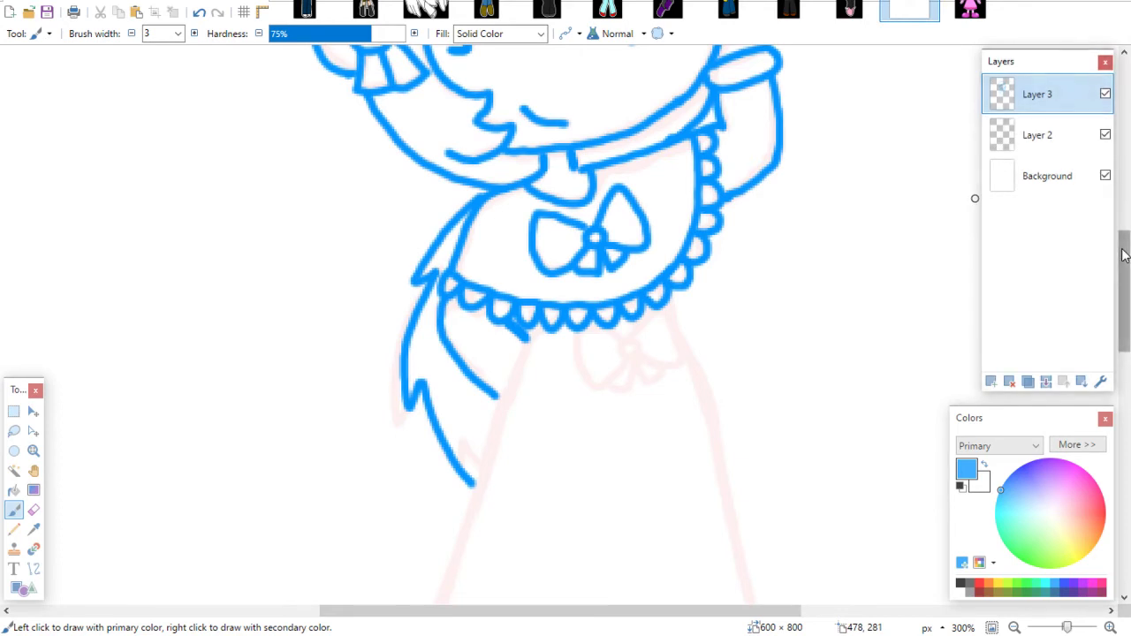
Trace the bow on the dress just below the cape's scalloped hem, with its round knot, two loops and short tails
drag(1124, 256, 1123, 287)
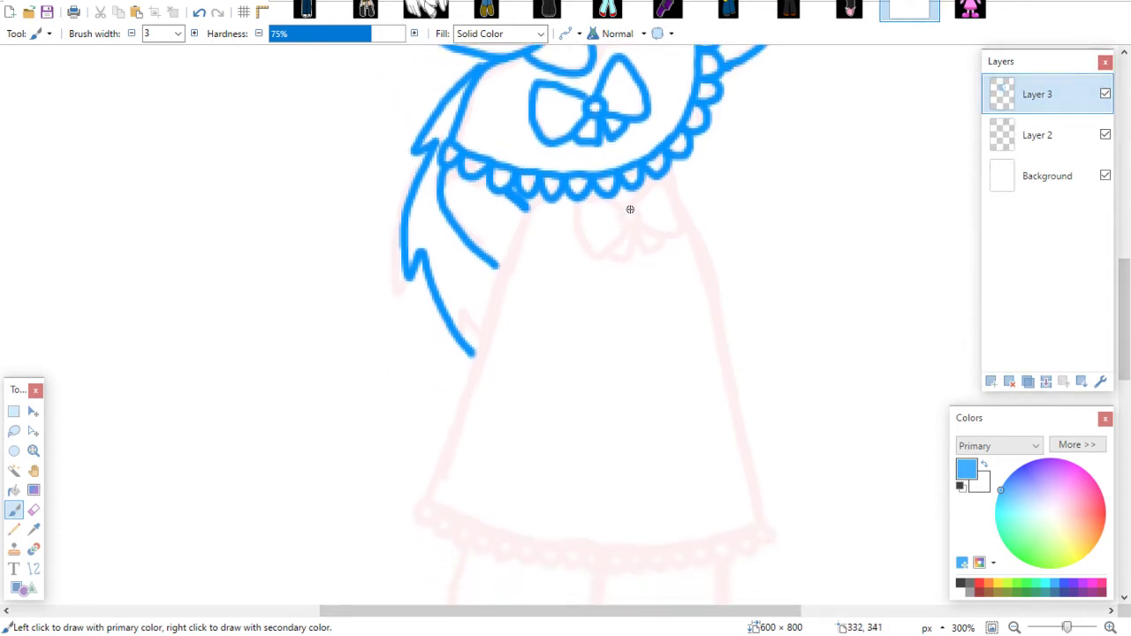
mouse_move(623, 215)
mouse_down()
mouse_move(660, 183)
mouse_move(686, 203)
mouse_move(684, 232)
mouse_up()
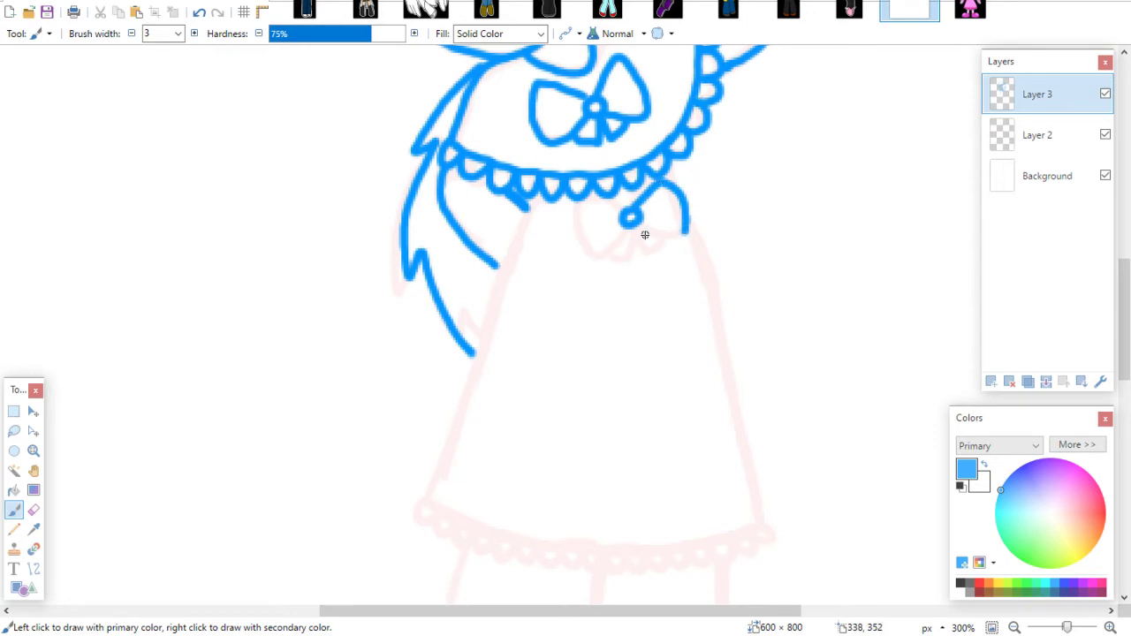
key(ctrl+z)
mouse_move(638, 206)
mouse_down()
mouse_move(660, 180)
mouse_move(682, 208)
mouse_move(682, 231)
mouse_move(672, 232)
mouse_up()
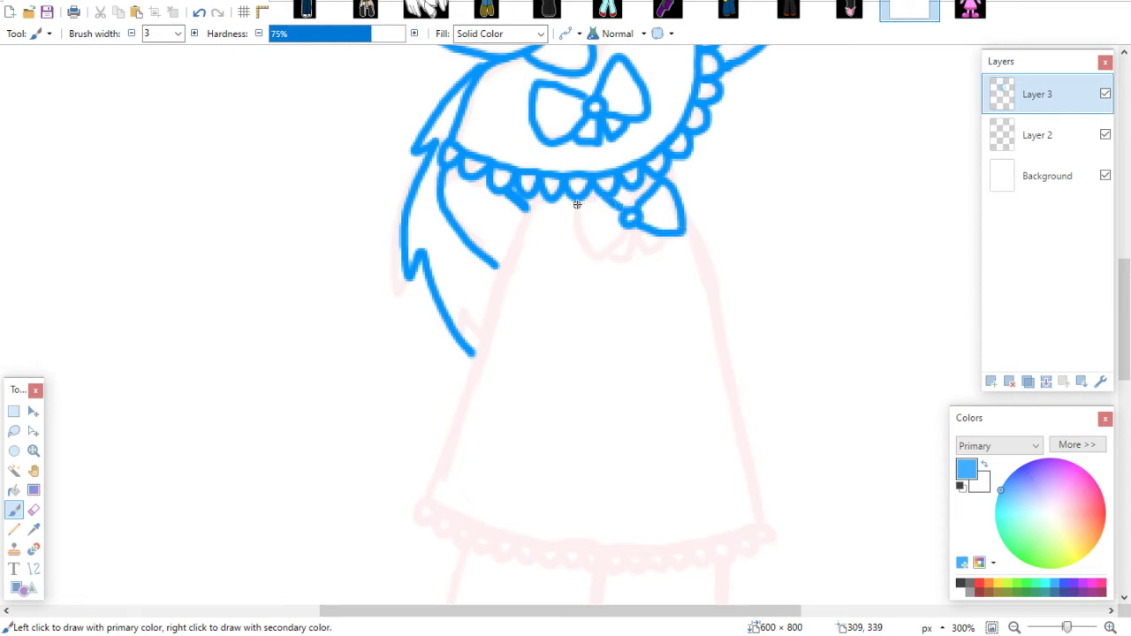
mouse_move(577, 204)
mouse_down()
mouse_move(591, 254)
mouse_move(625, 232)
mouse_move(624, 258)
mouse_move(631, 231)
mouse_move(663, 245)
mouse_up()
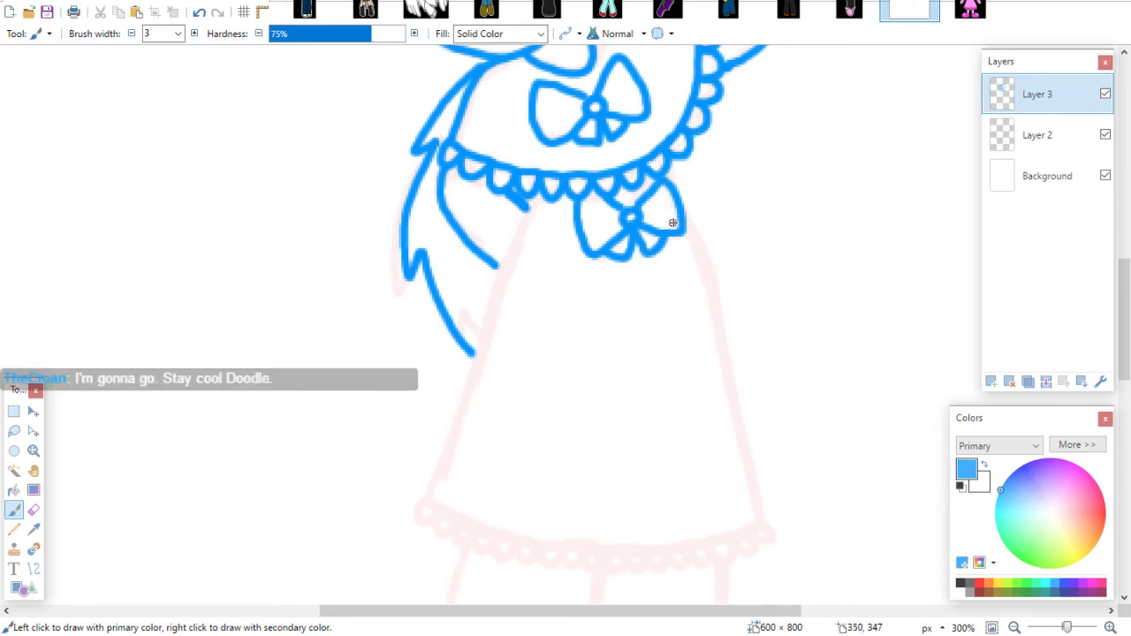
Trace the upper part of the dress's right edge, from the cape's trim past the bow
drag(687, 226, 717, 311)
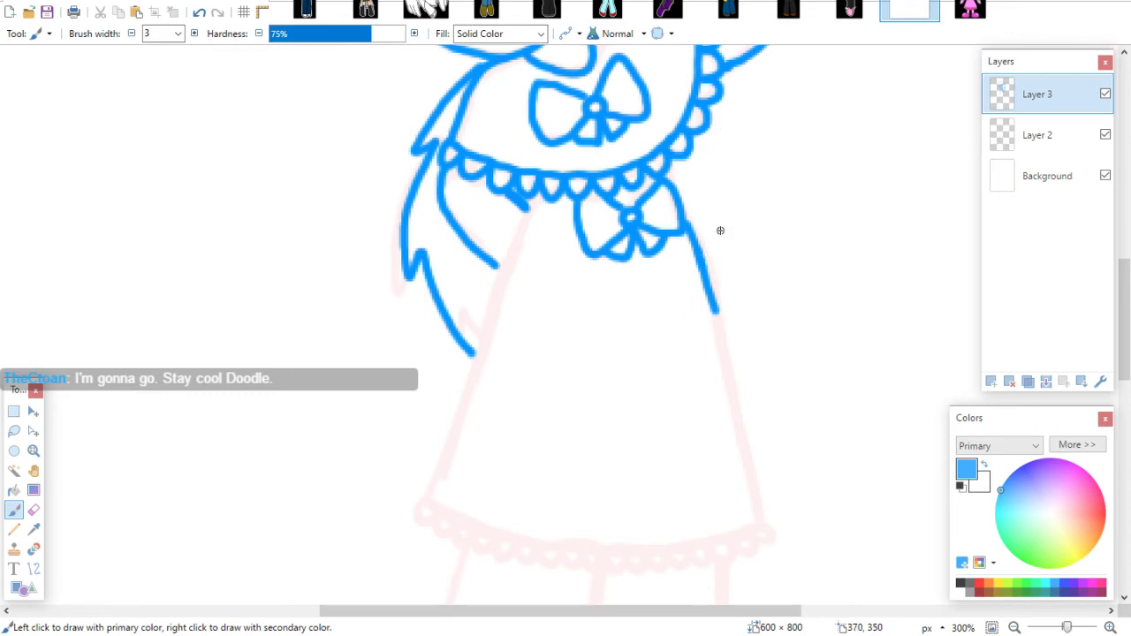
key(ctrl+z)
key(ctrl+z)
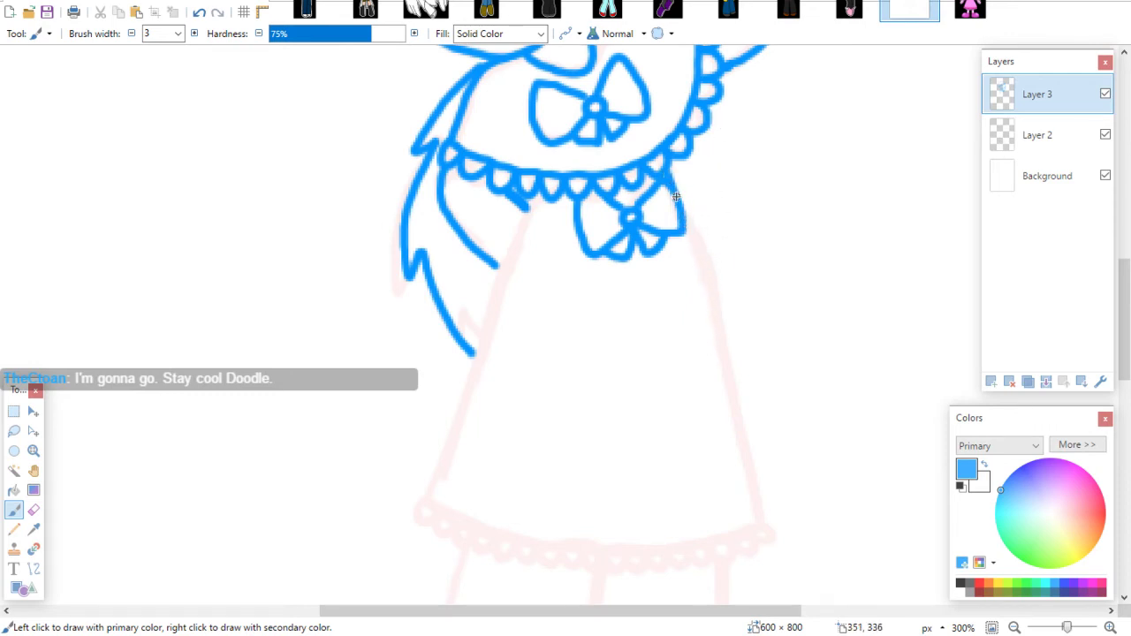
drag(681, 221, 706, 259)
key(ctrl+z)
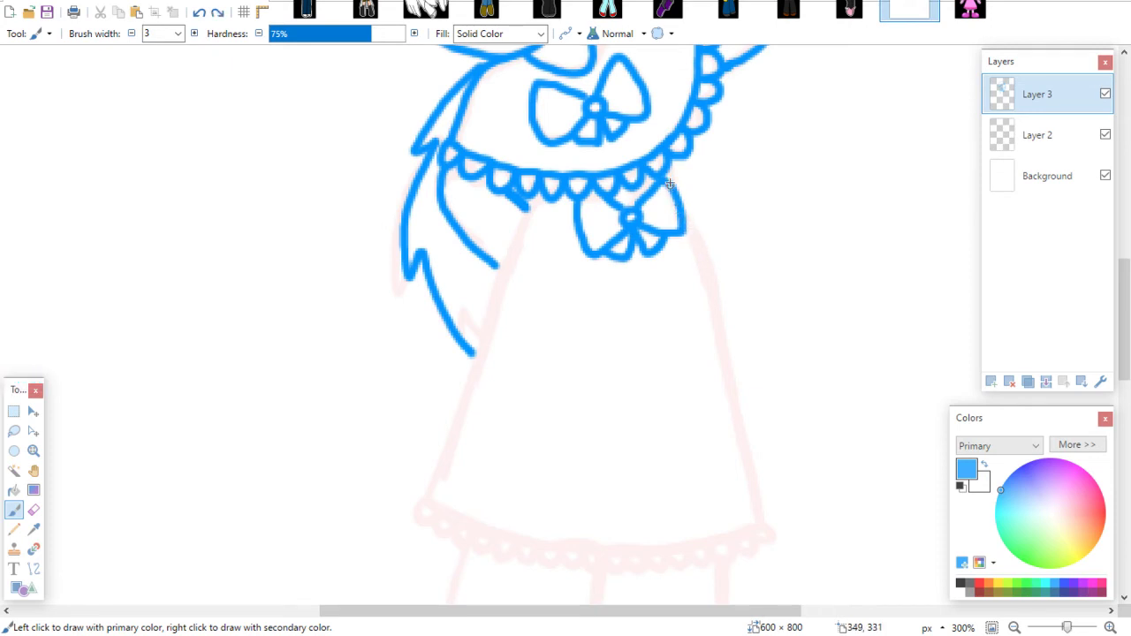
drag(668, 174, 700, 257)
key(ctrl+z)
drag(677, 201, 713, 296)
key(ctrl+z)
drag(696, 249, 718, 313)
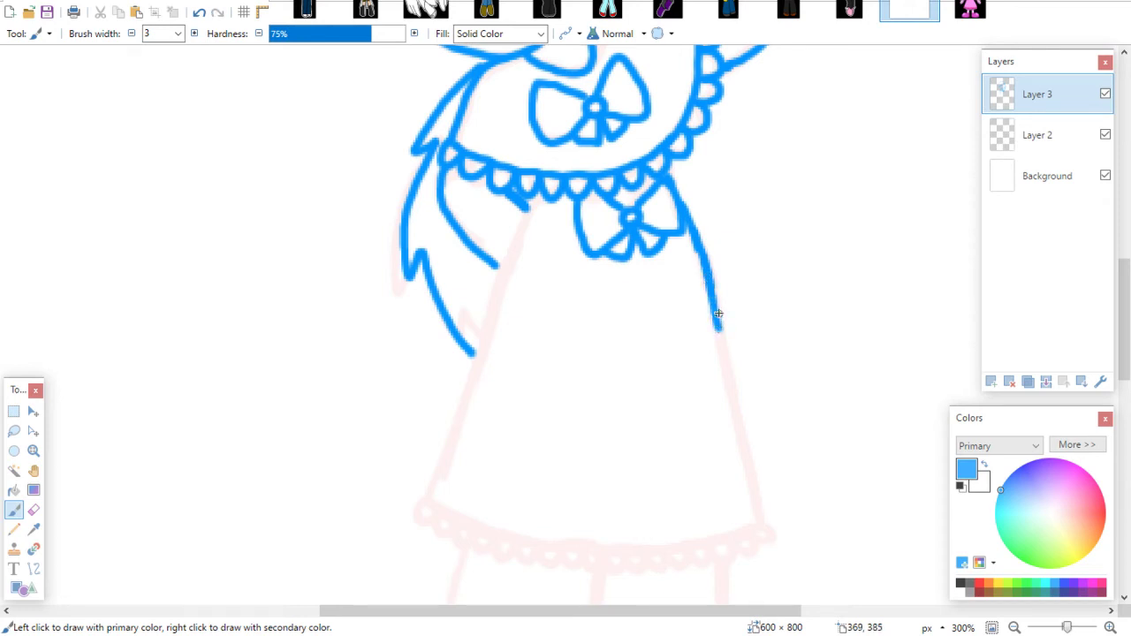
Trace the dress's left edge from the cape's trim down to the lower left corner
drag(537, 200, 496, 278)
key(ctrl+z)
drag(534, 199, 458, 407)
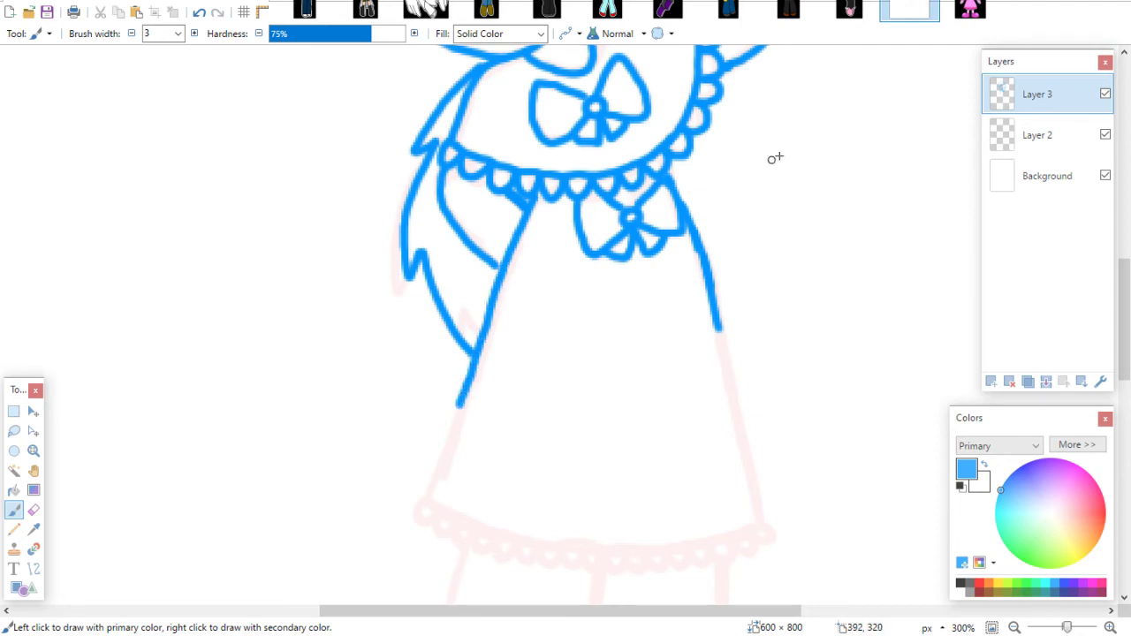
drag(1126, 263, 1125, 275)
key(ctrl+z)
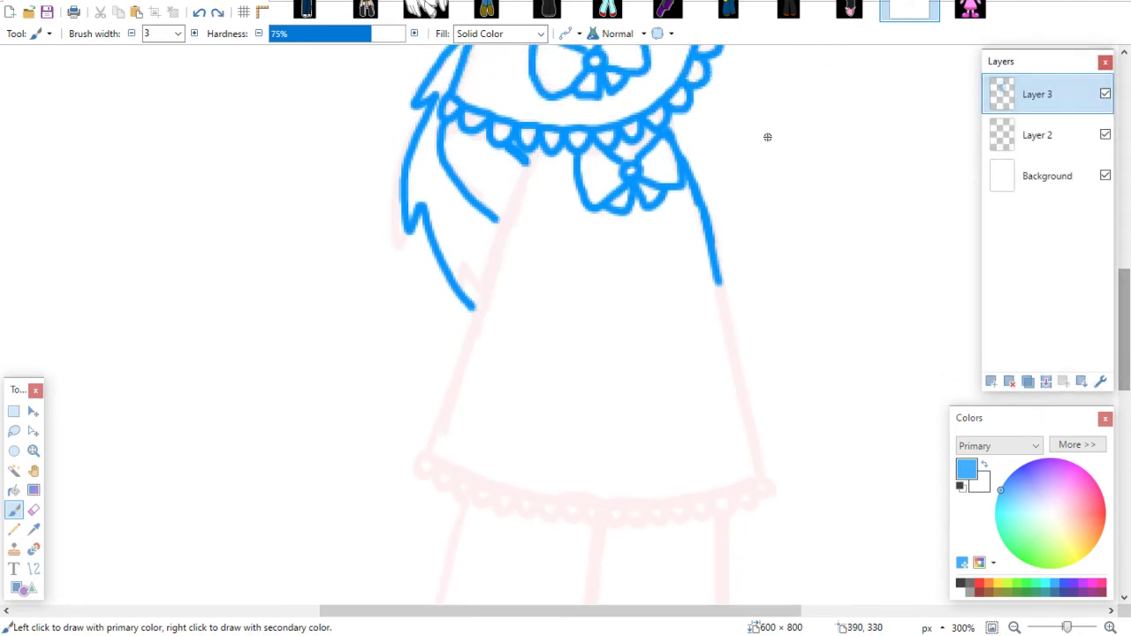
drag(535, 157, 511, 201)
key(ctrl+z)
drag(535, 158, 429, 448)
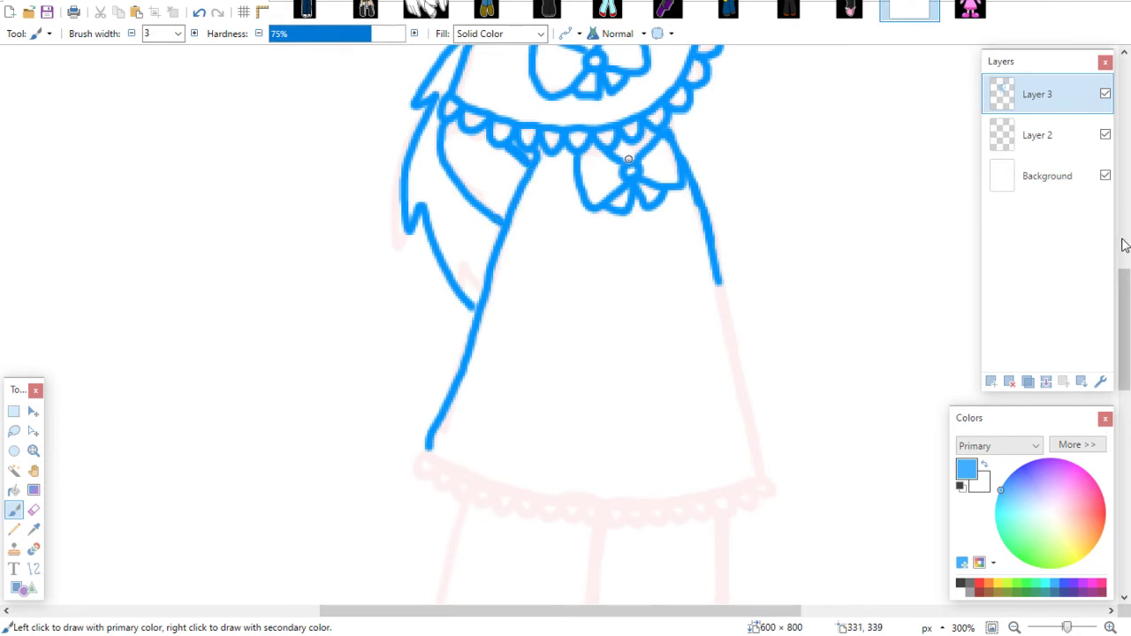
Thicken the lower end of the dress's left edge, erase its rough outer side, and extend the right edge down to the hem corner
drag(1128, 258, 1127, 276)
drag(434, 364, 458, 306)
key(e)
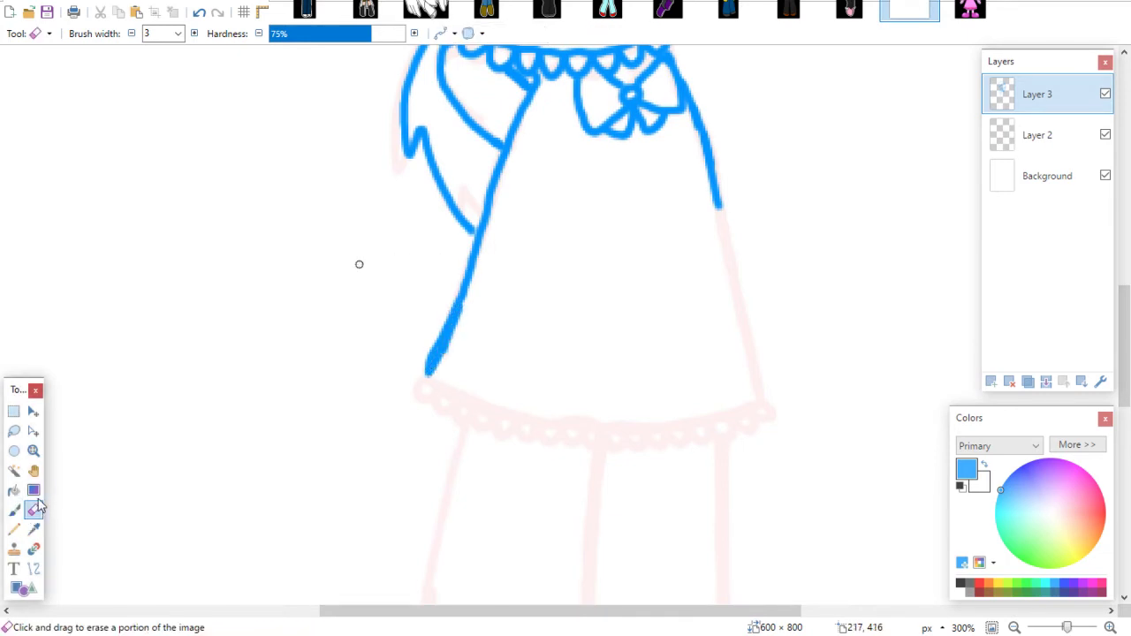
drag(422, 367, 449, 310)
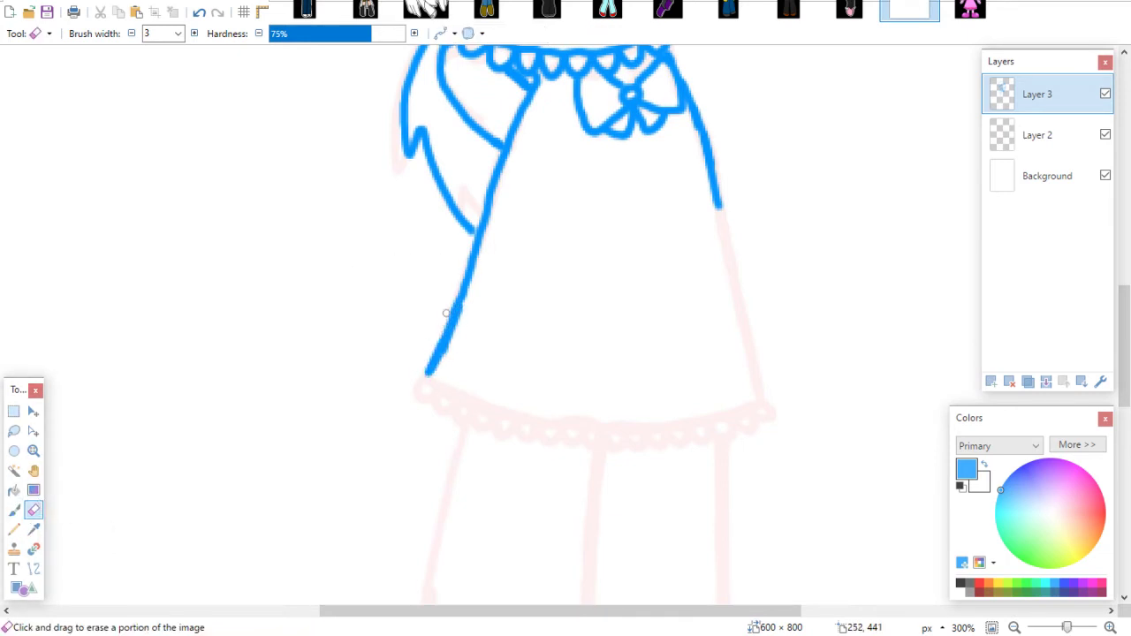
key(b)
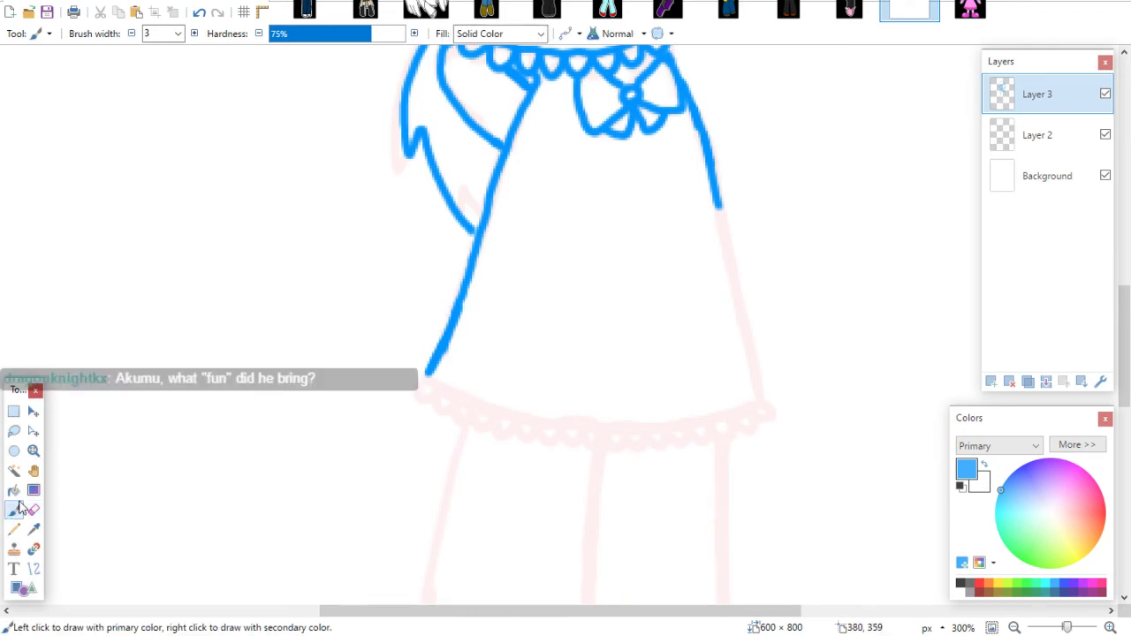
drag(718, 203, 763, 394)
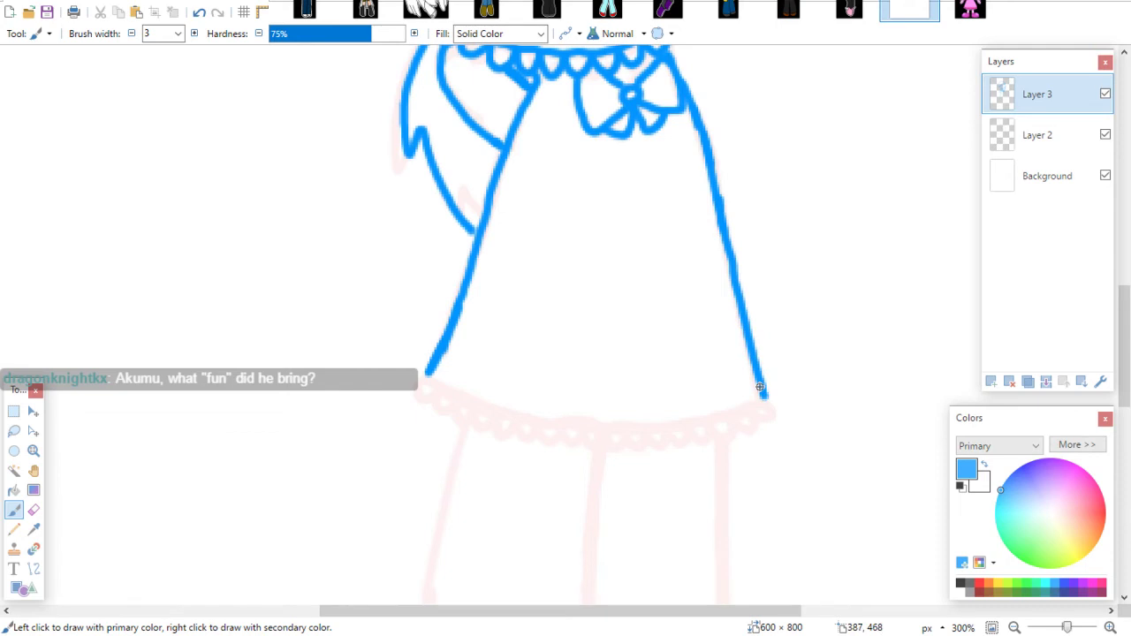
Trace the dress's curved hem between its lower corners and line it with scalloped trim
scroll(1113, 286, down, 1)
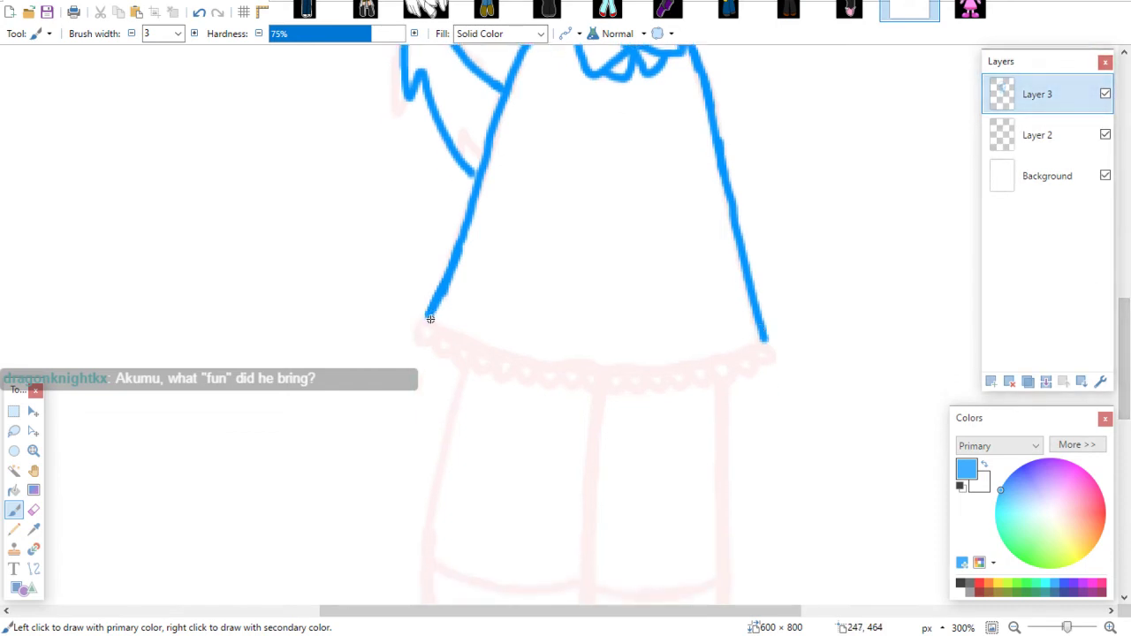
mouse_move(430, 318)
mouse_down()
mouse_move(495, 350)
mouse_move(585, 365)
mouse_move(674, 369)
mouse_move(759, 348)
mouse_up()
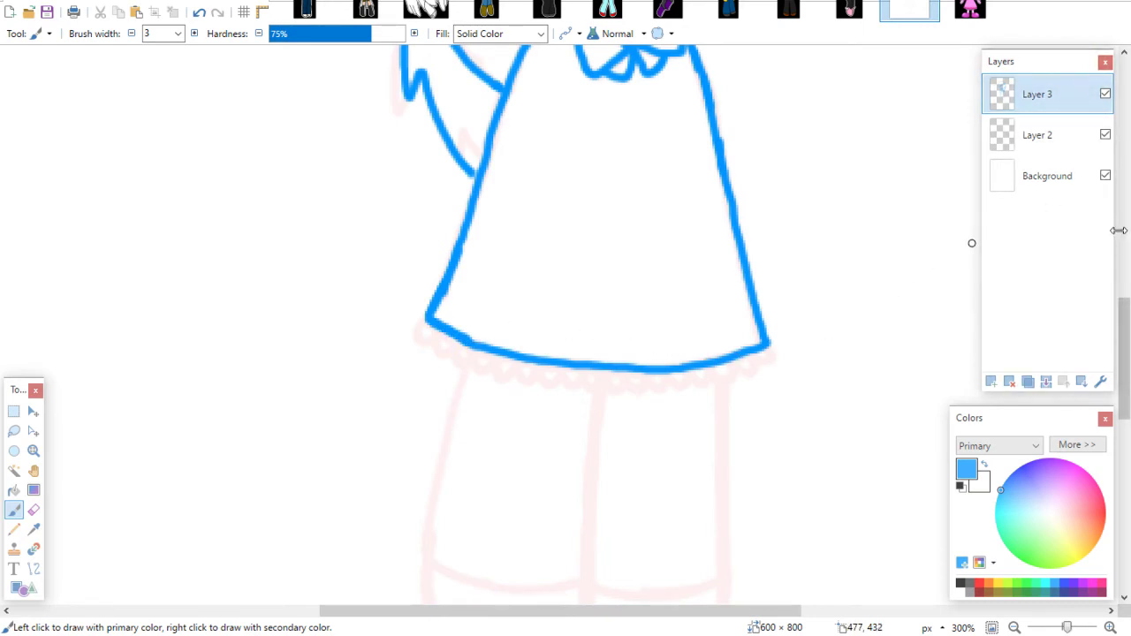
drag(1124, 309, 1122, 336)
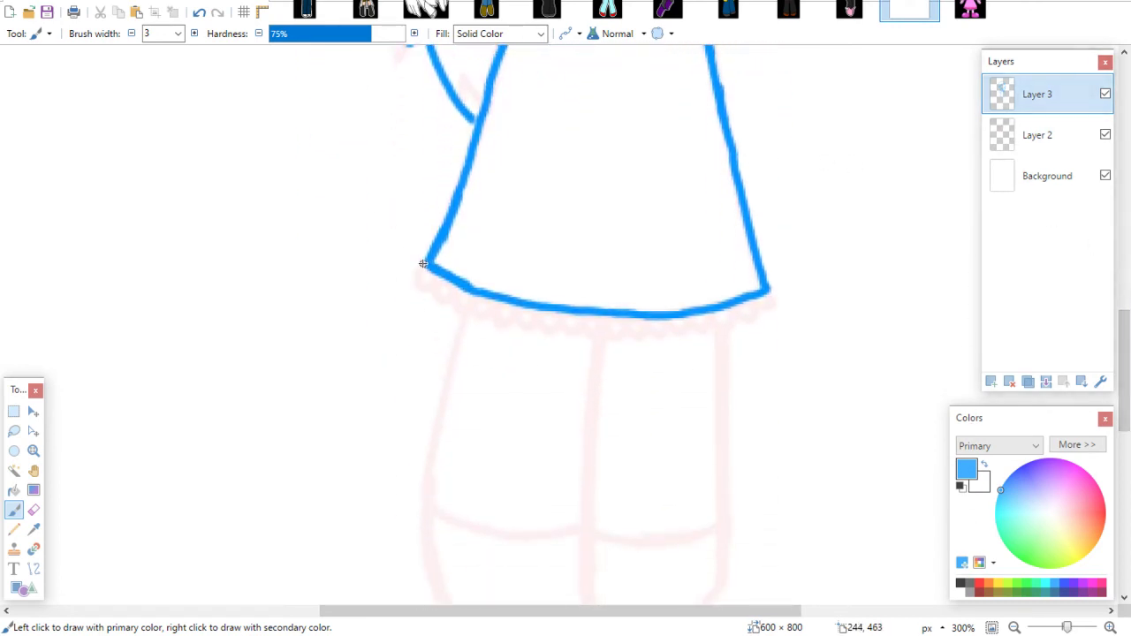
mouse_move(423, 263)
mouse_down()
mouse_move(438, 297)
mouse_move(458, 285)
mouse_move(456, 307)
mouse_move(476, 299)
mouse_move(478, 319)
mouse_move(498, 298)
mouse_move(498, 323)
mouse_move(521, 305)
mouse_move(534, 329)
mouse_move(541, 309)
mouse_move(554, 327)
mouse_move(560, 314)
mouse_move(580, 326)
mouse_move(583, 311)
mouse_move(595, 334)
mouse_move(642, 315)
mouse_move(626, 317)
mouse_move(638, 336)
mouse_move(663, 325)
mouse_move(677, 336)
mouse_move(689, 321)
mouse_move(725, 324)
mouse_move(739, 303)
mouse_move(774, 293)
mouse_up()
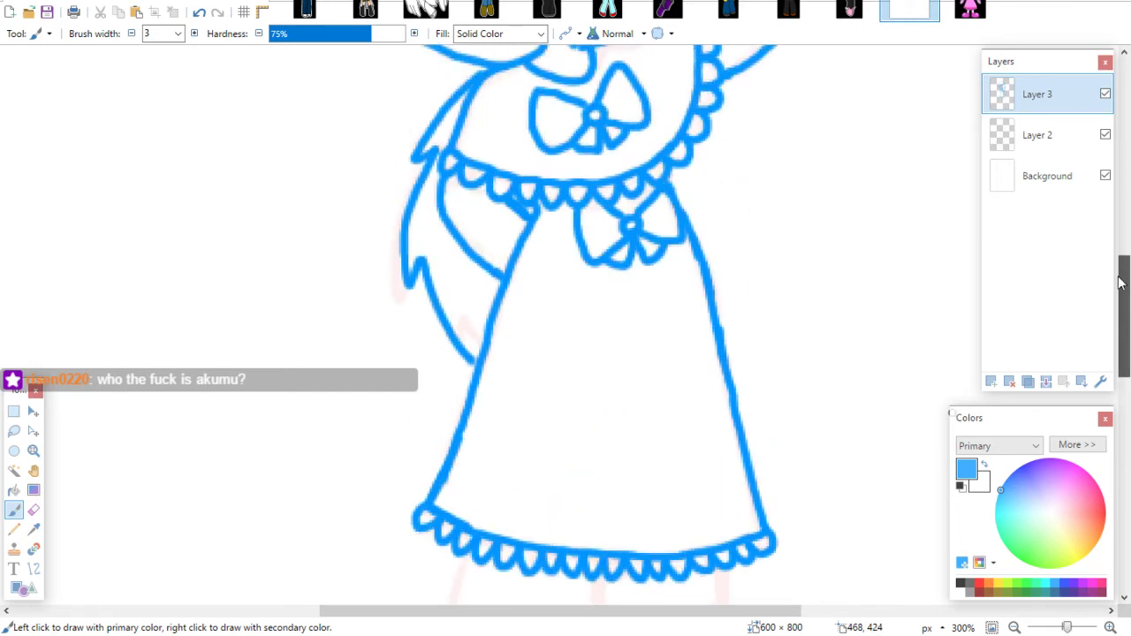
Trace the left leg's outer edge from the dress trim down to the start of the rounded foot
drag(1124, 336, 1124, 360)
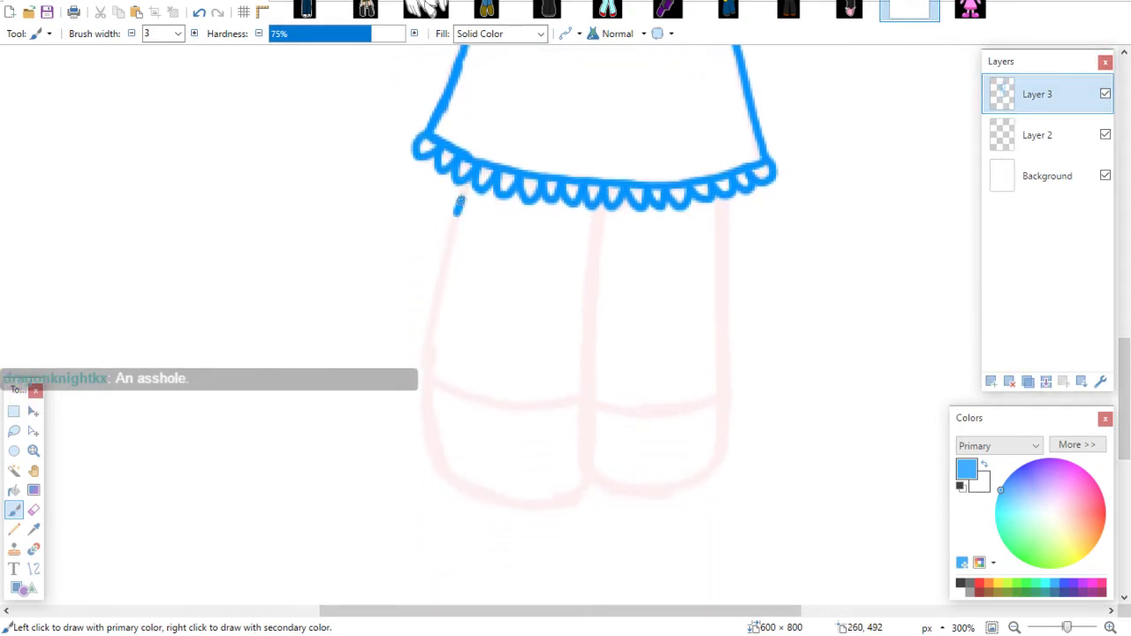
mouse_move(458, 205)
mouse_down()
mouse_move(427, 380)
mouse_move(437, 443)
mouse_up()
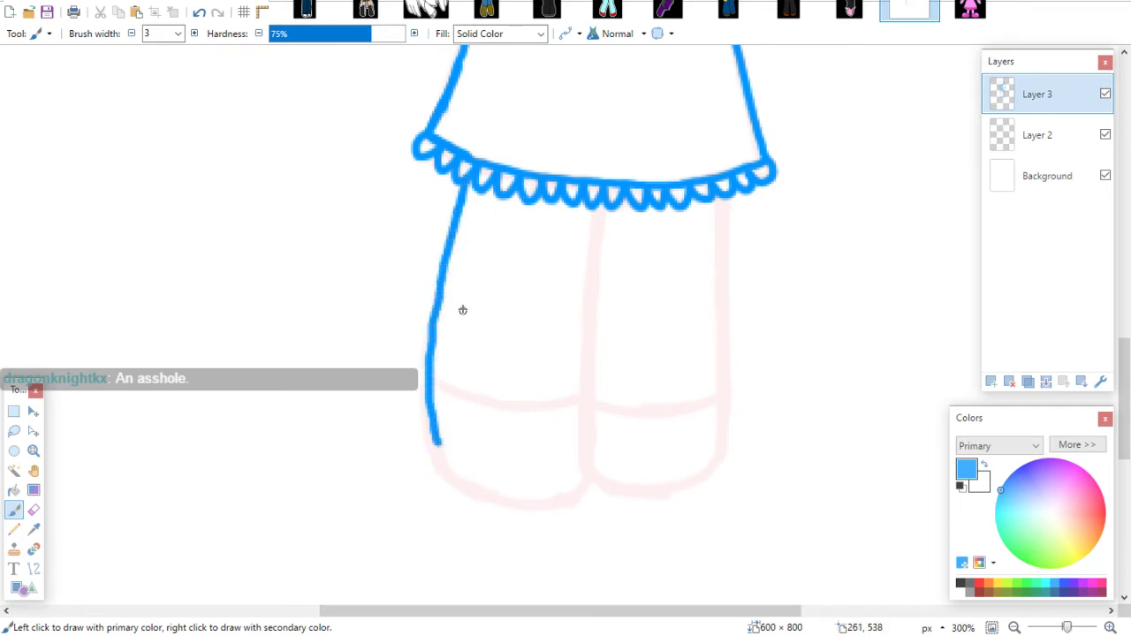
key(ctrl+z)
drag(446, 253, 435, 301)
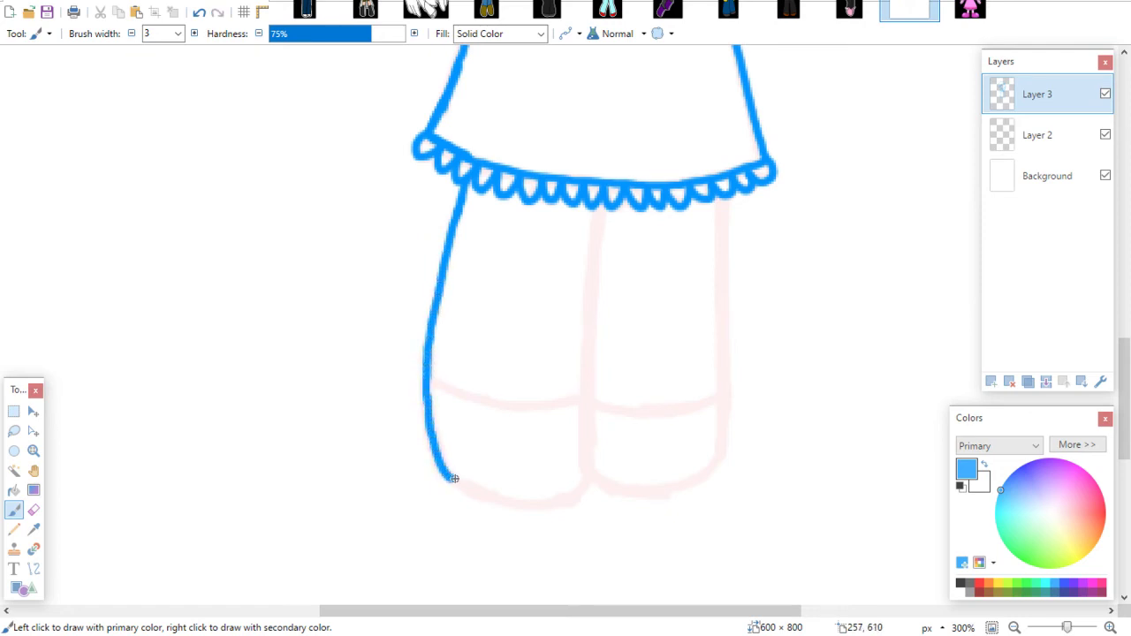
Trace the dividing line between the legs and close the left leg with a rounded foot
drag(600, 205, 594, 290)
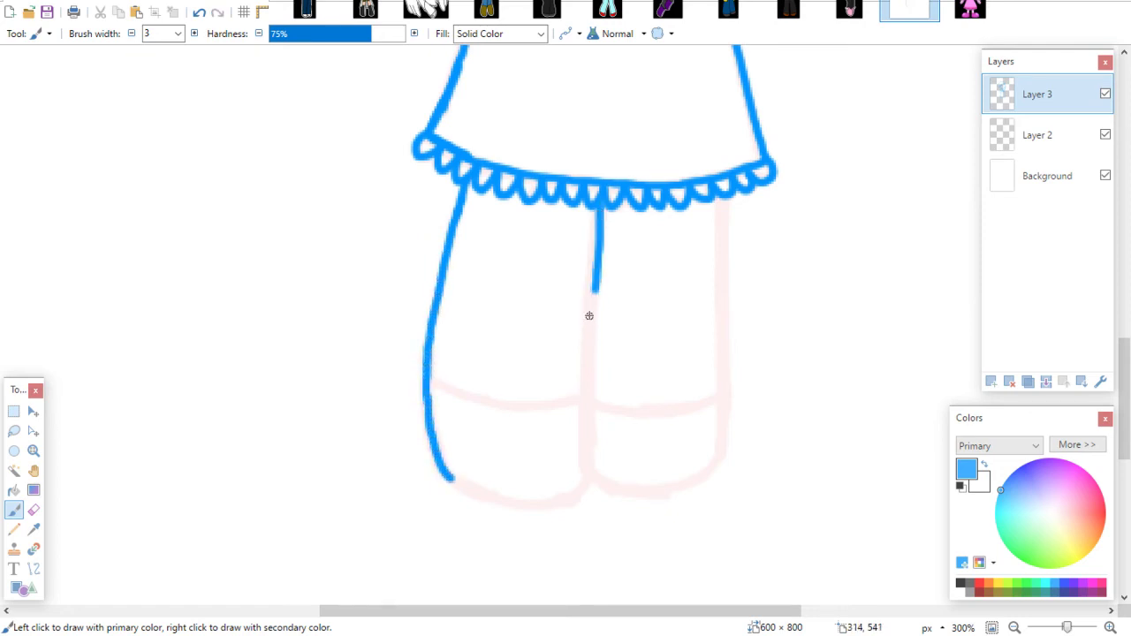
key(ctrl+z)
drag(600, 205, 586, 302)
key(ctrl+z)
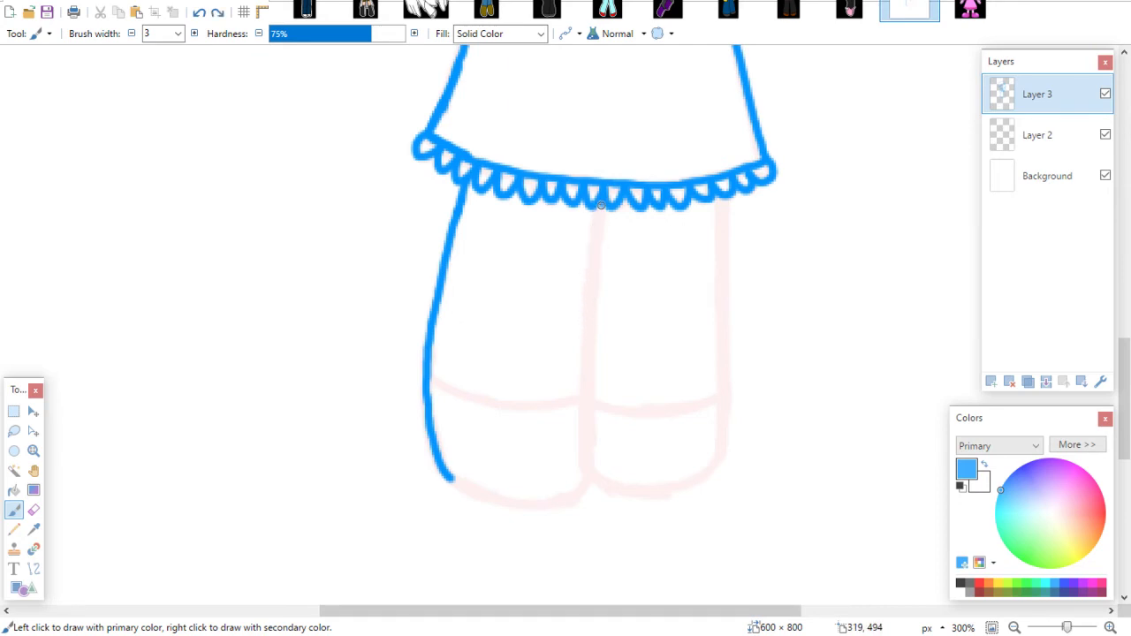
drag(600, 205, 584, 447)
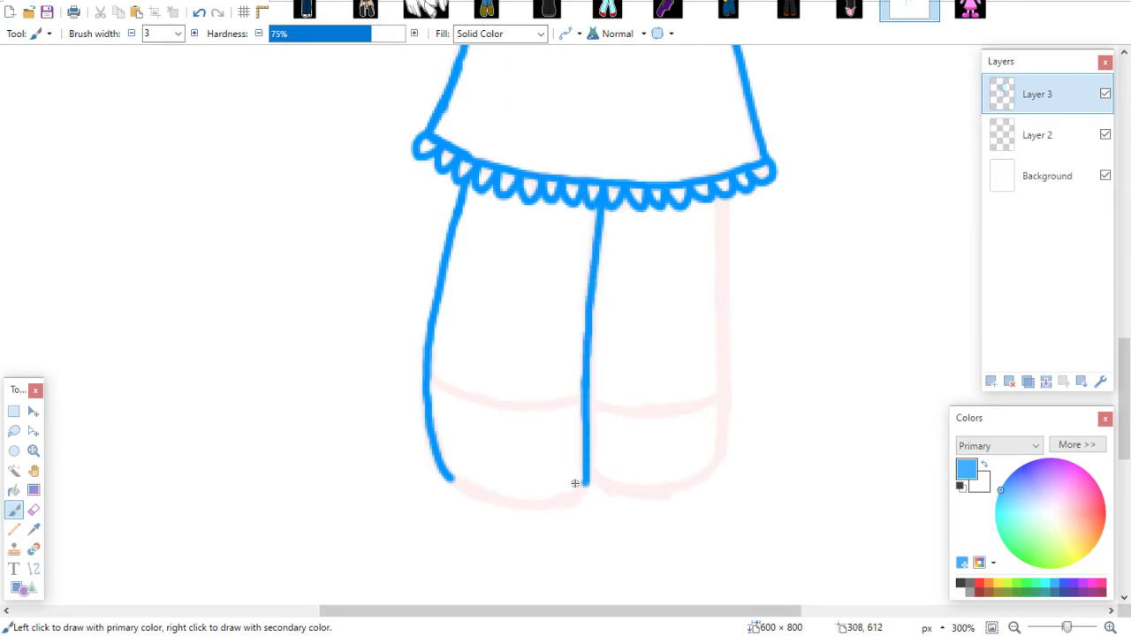
drag(450, 477, 474, 498)
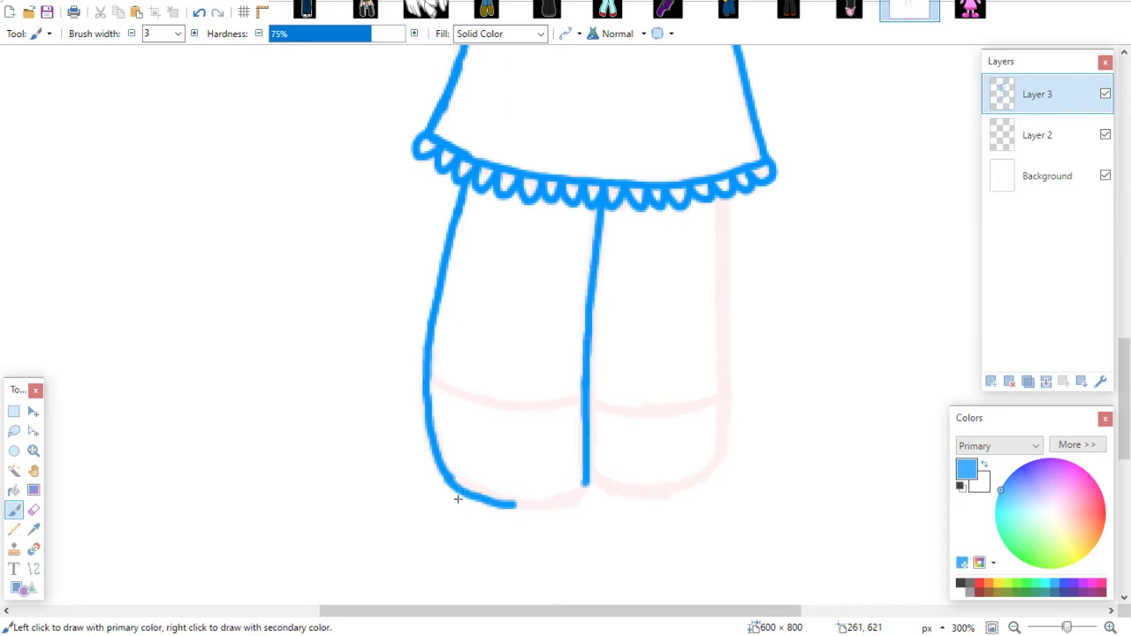
key(ctrl+z)
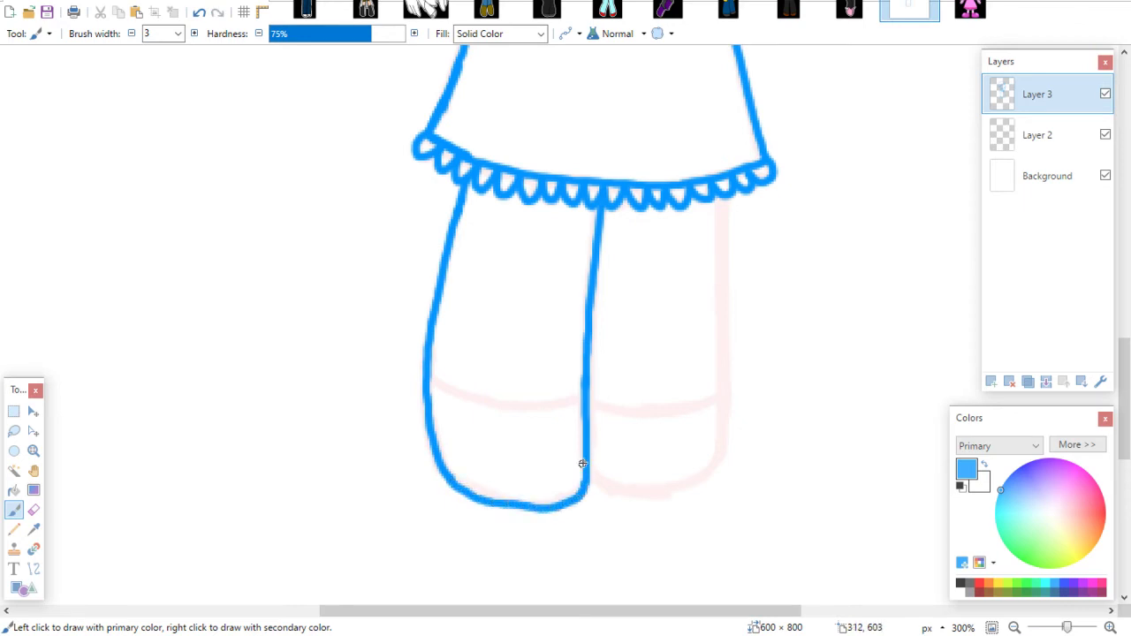
Trace the right leg's outer edge from the dress trim and round its foot back to the dividing line
drag(724, 208, 729, 419)
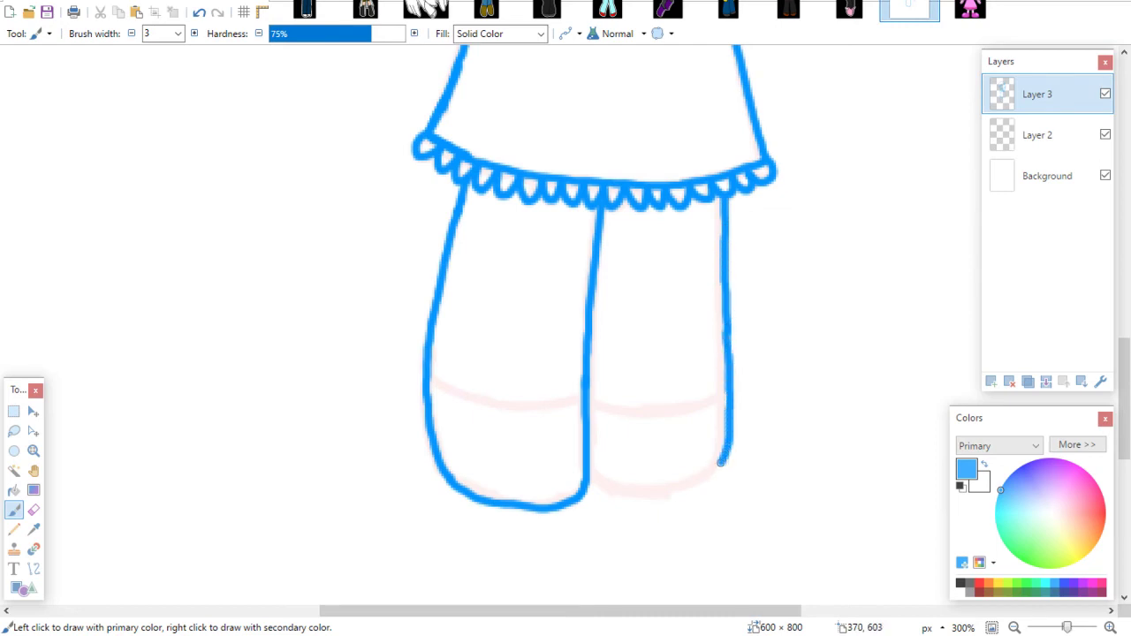
drag(720, 462, 680, 488)
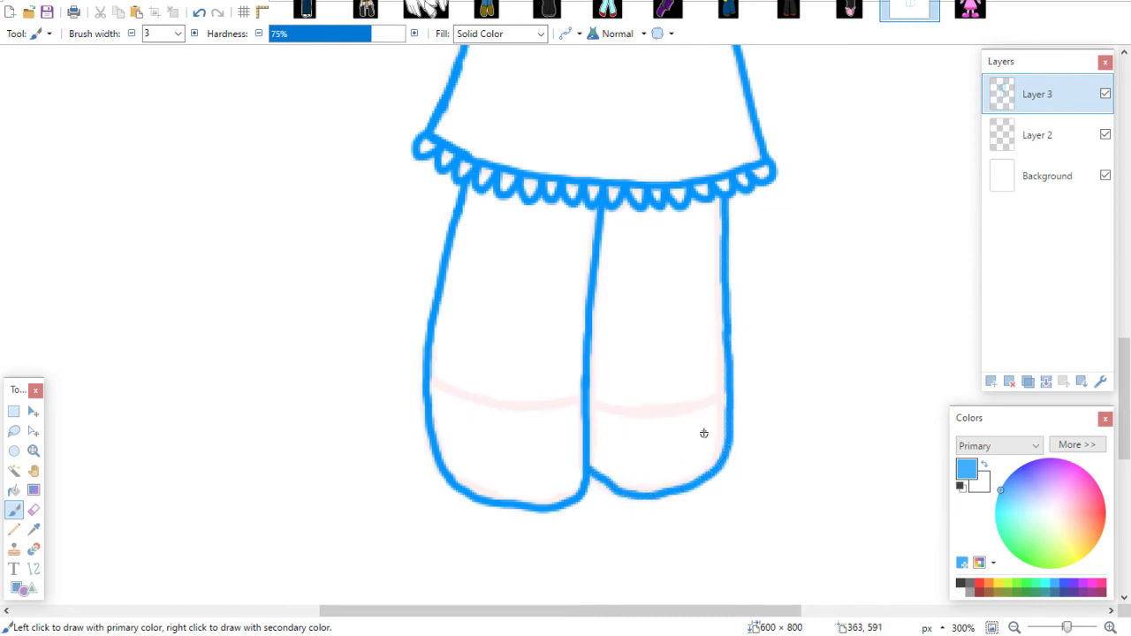
Undo and retrace the right leg's lower edge and rounded foot, and trace the curved shoe line across both legs
key(ctrl+z)
key(ctrl+z)
key(ctrl+z)
drag(590, 475, 618, 492)
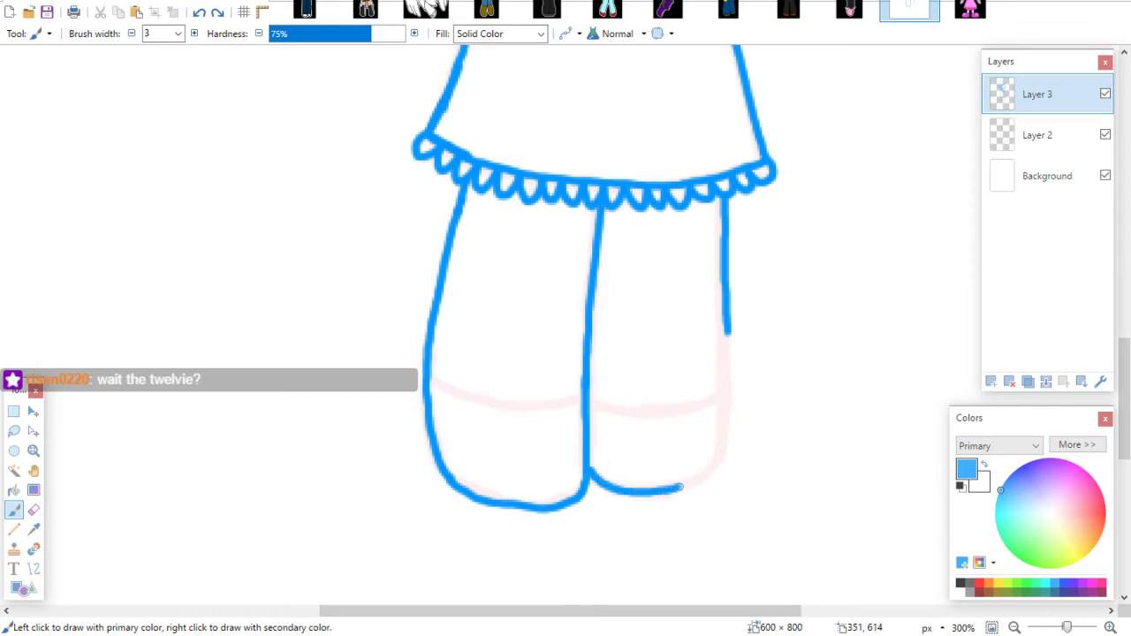
drag(726, 329, 729, 416)
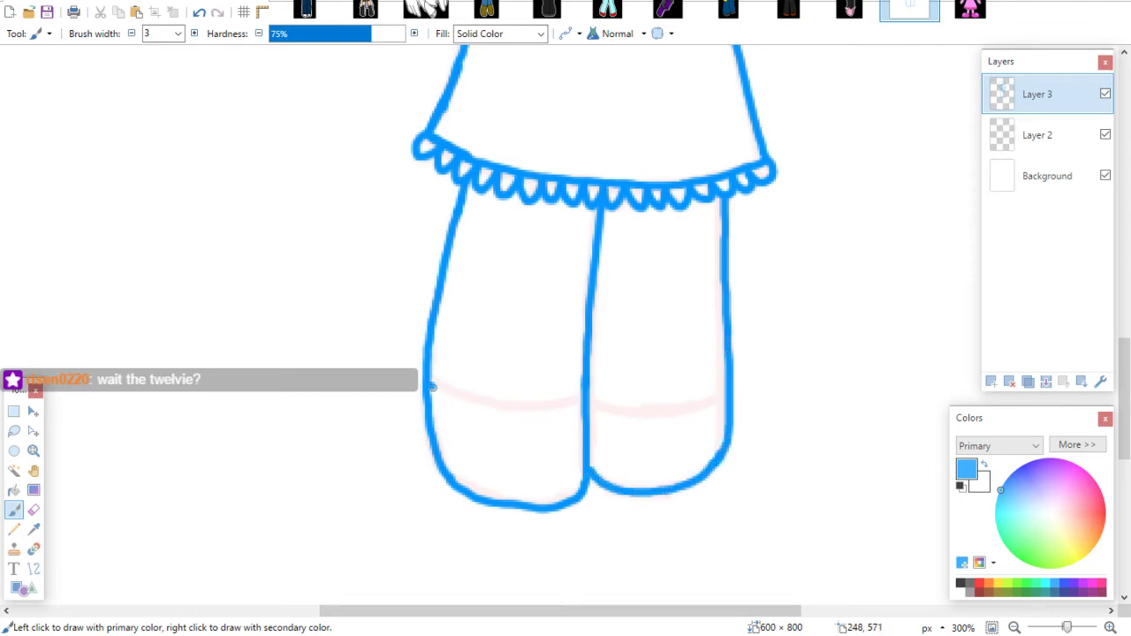
mouse_move(432, 386)
mouse_down()
mouse_move(525, 413)
mouse_move(643, 416)
mouse_move(714, 395)
mouse_up()
Delete Layer 2 with the faded sketch, leaving the traced line art above the background
scroll(1102, 197, up, 10)
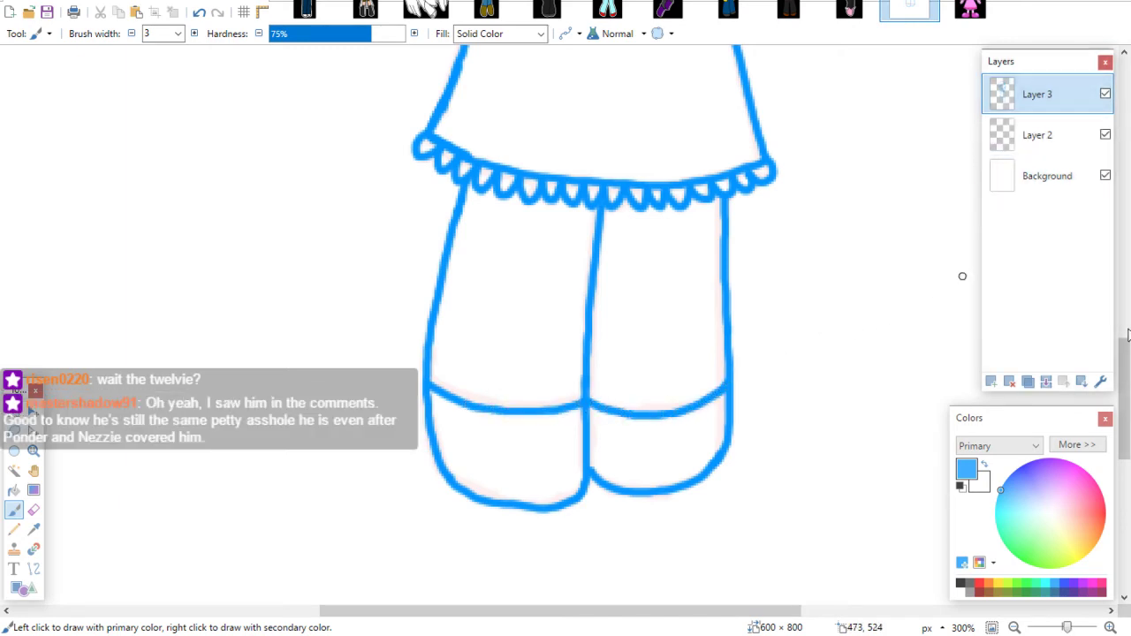
key(ctrl+minus)
key(ctrl+minus)
key(ctrl+minus)
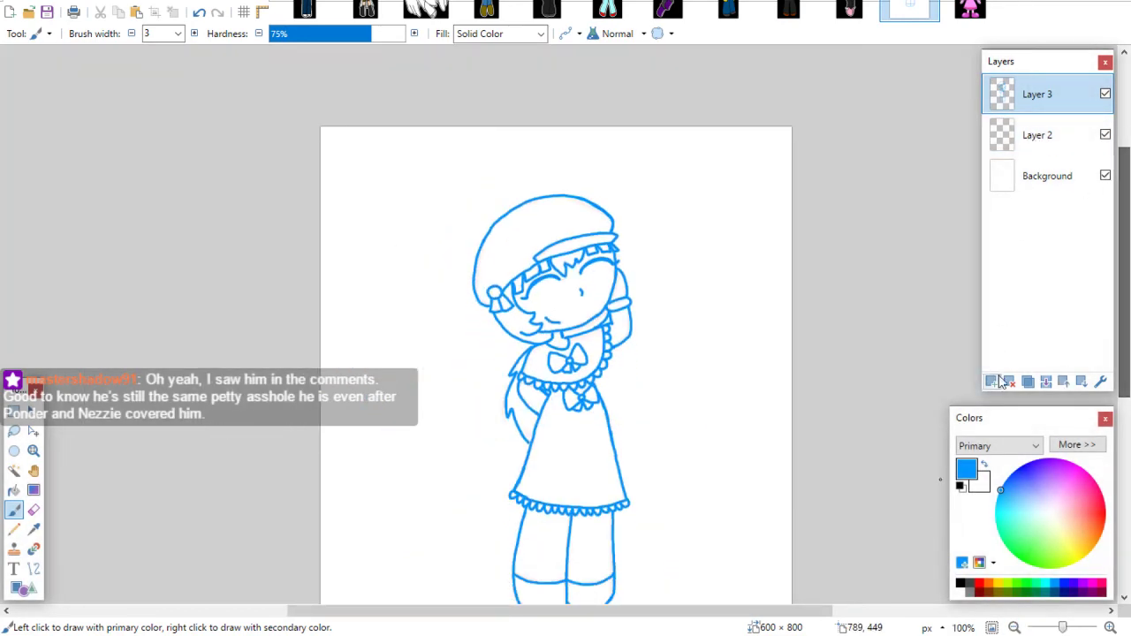
click(1030, 137)
click(1009, 380)
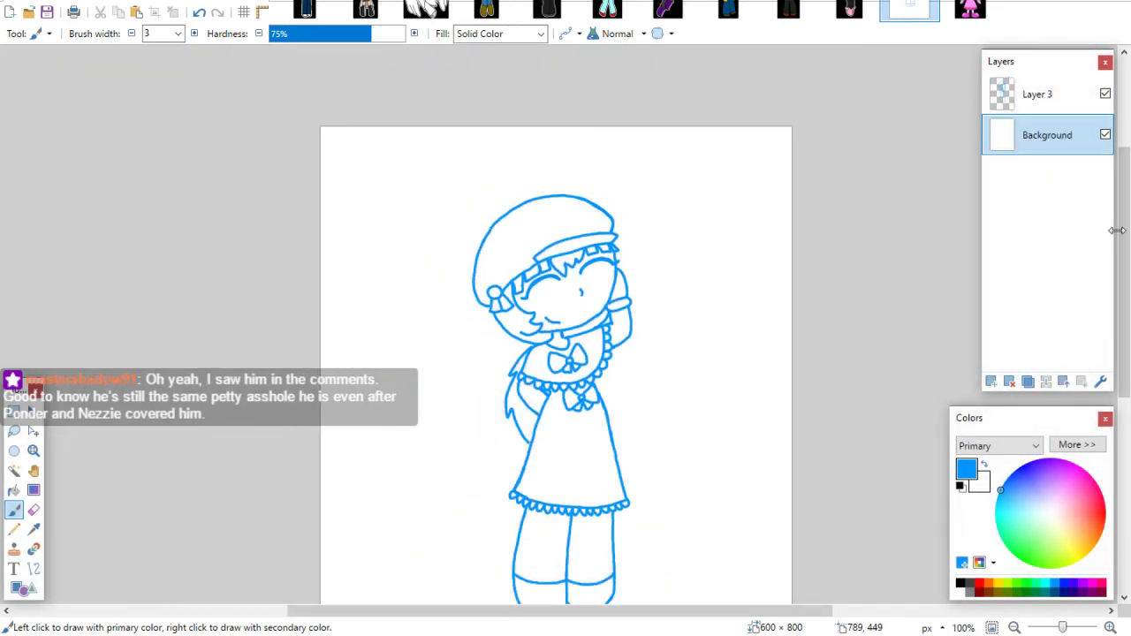
Turn the blue line art on Layer 3 black with a Brightness / Contrast adjustment at contrast 100
click(1034, 94)
click(190, 2)
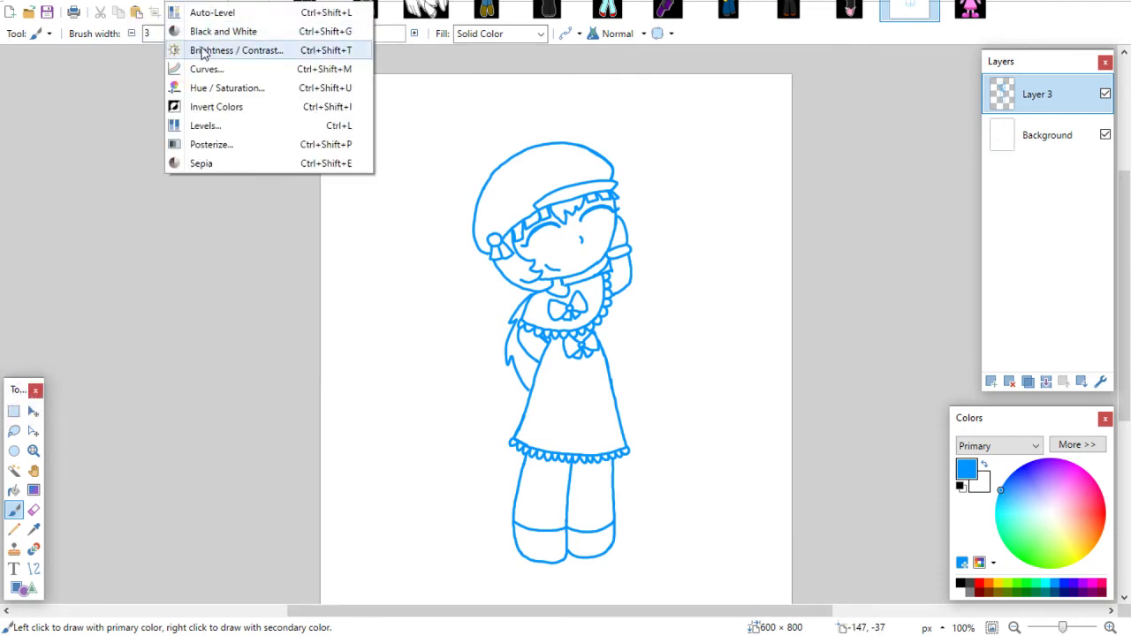
click(197, 47)
drag(527, 318, 610, 318)
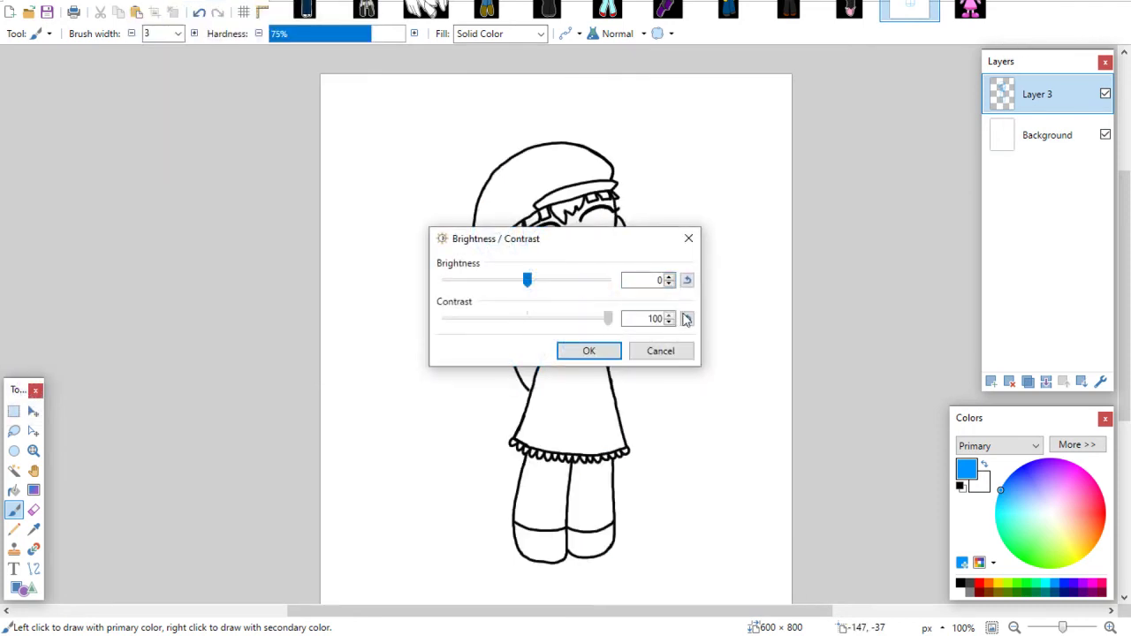
click(608, 351)
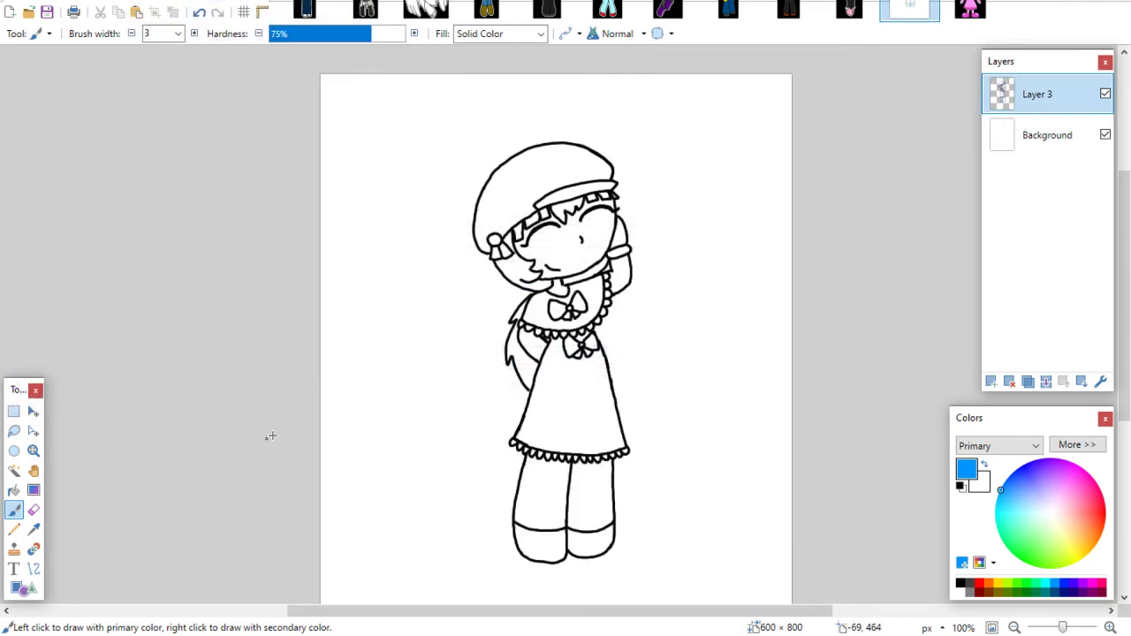
Close the gap between the neck line and the collar line under the chin with a short black brush stroke
click(34, 451)
click(612, 285)
click(614, 288)
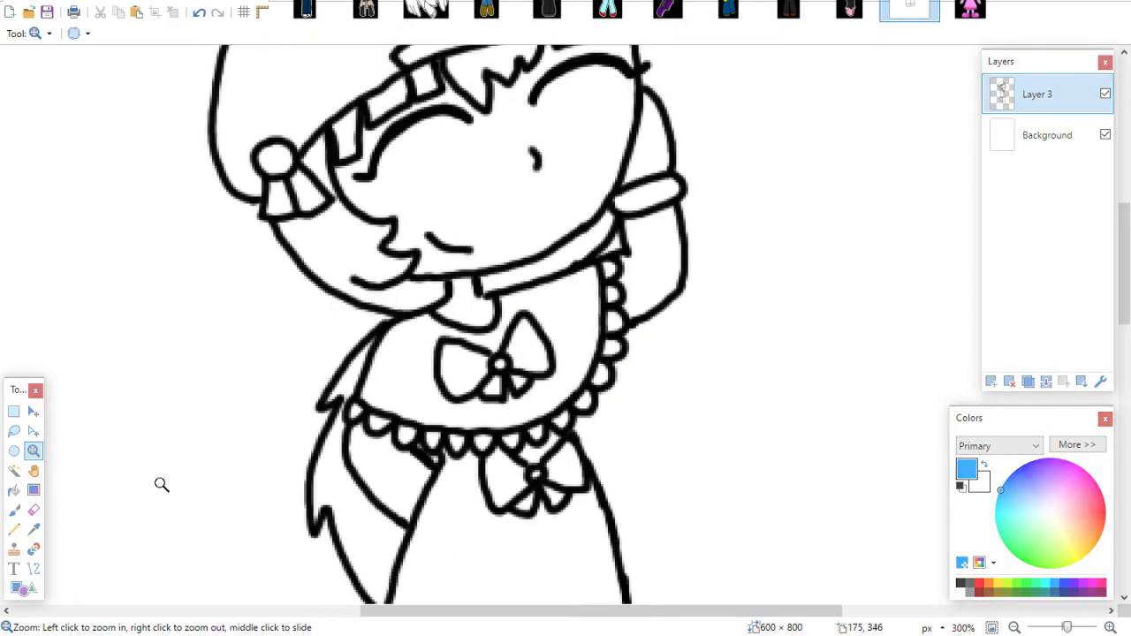
click(15, 509)
click(962, 587)
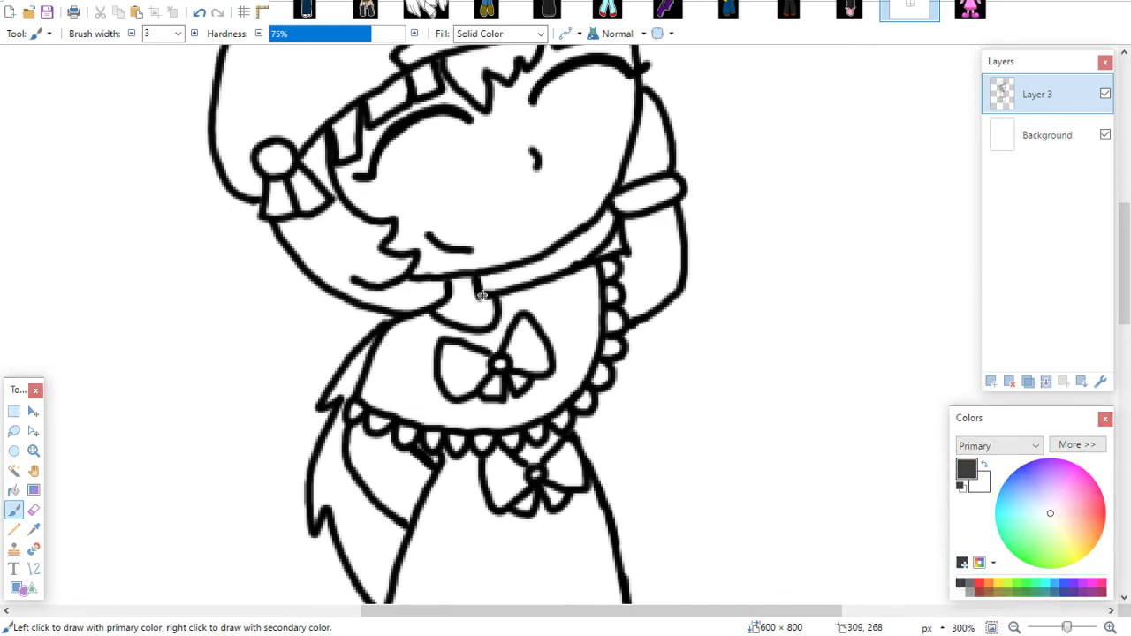
drag(482, 296, 507, 286)
Sample the pale pink of the hat from the pink character reference image and return to the drawing with the Paintbrush
drag(1124, 261, 1122, 237)
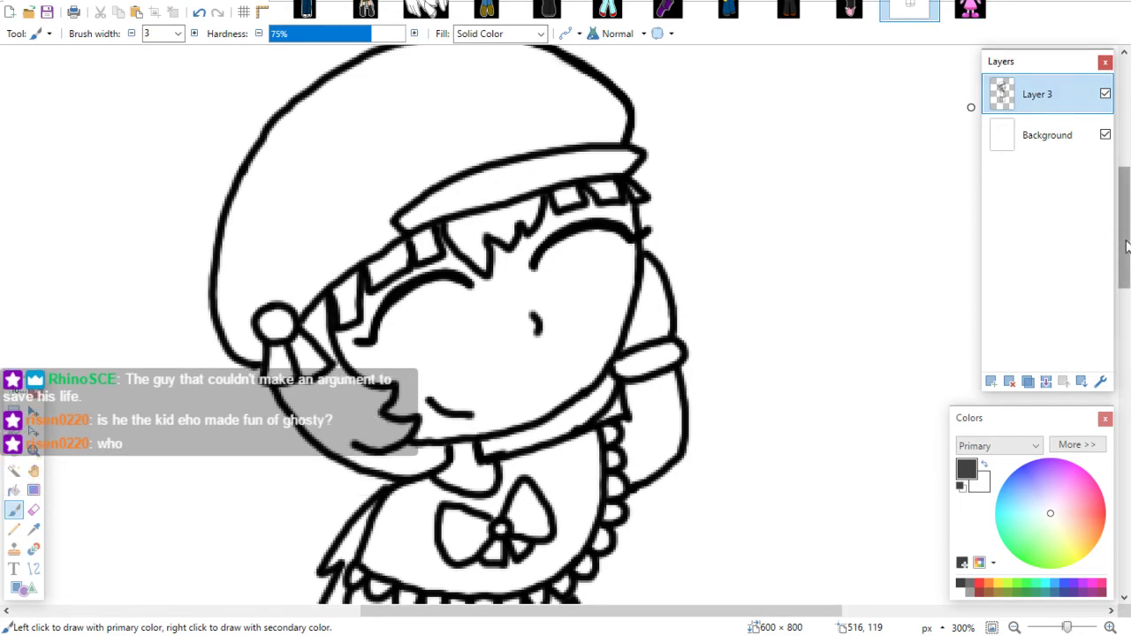
scroll(1109, 209, up, 1)
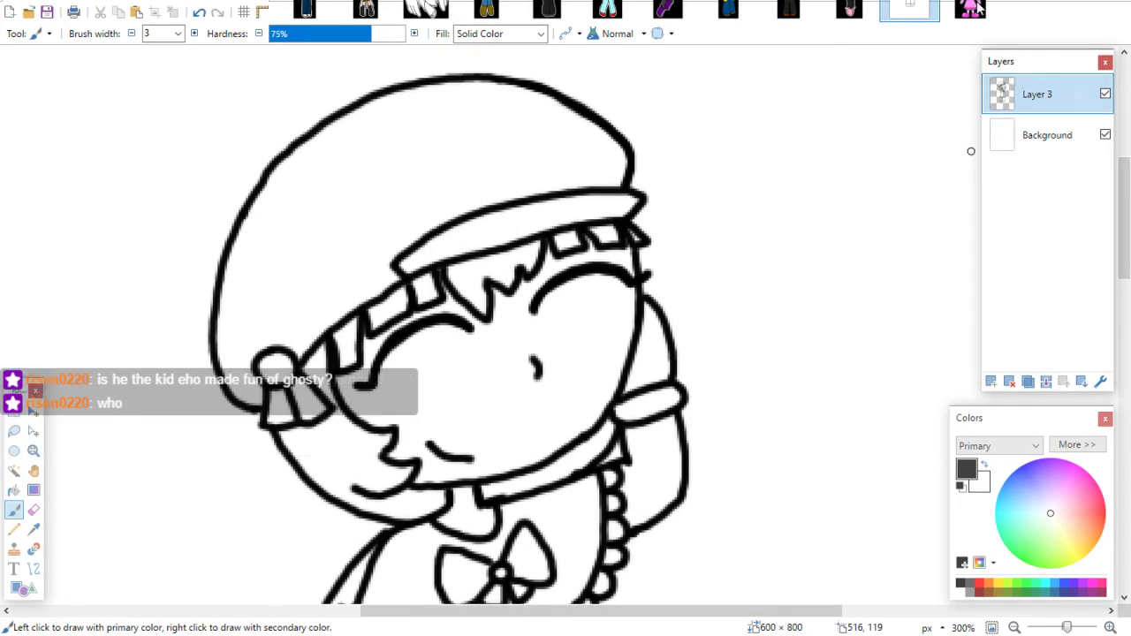
key(ctrl+Tab)
key(k)
click(551, 77)
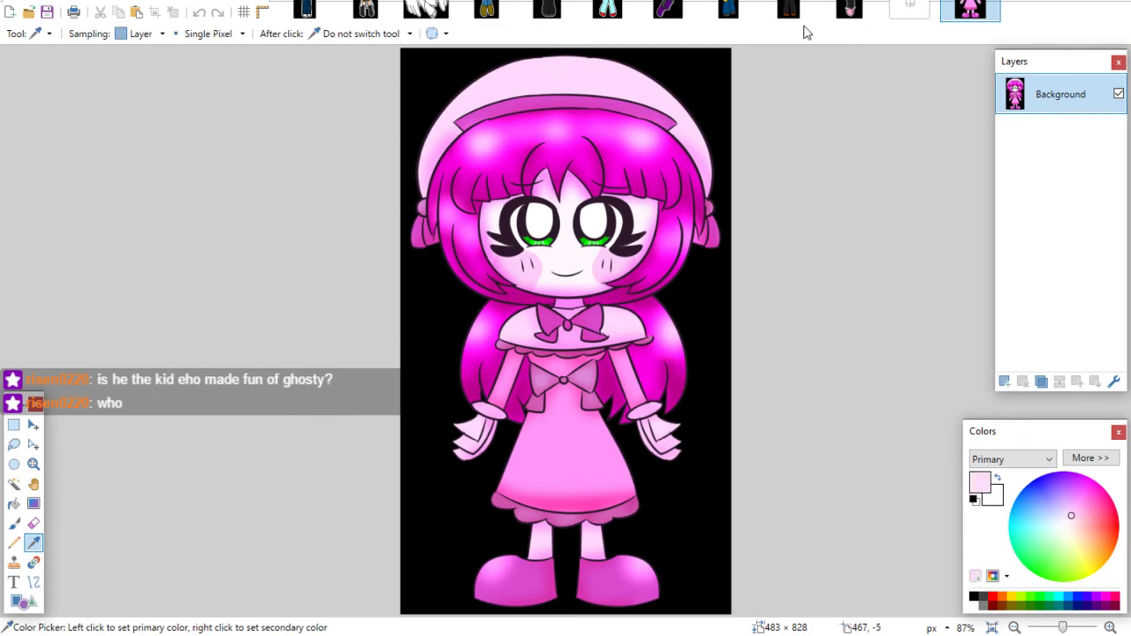
click(909, 9)
click(20, 511)
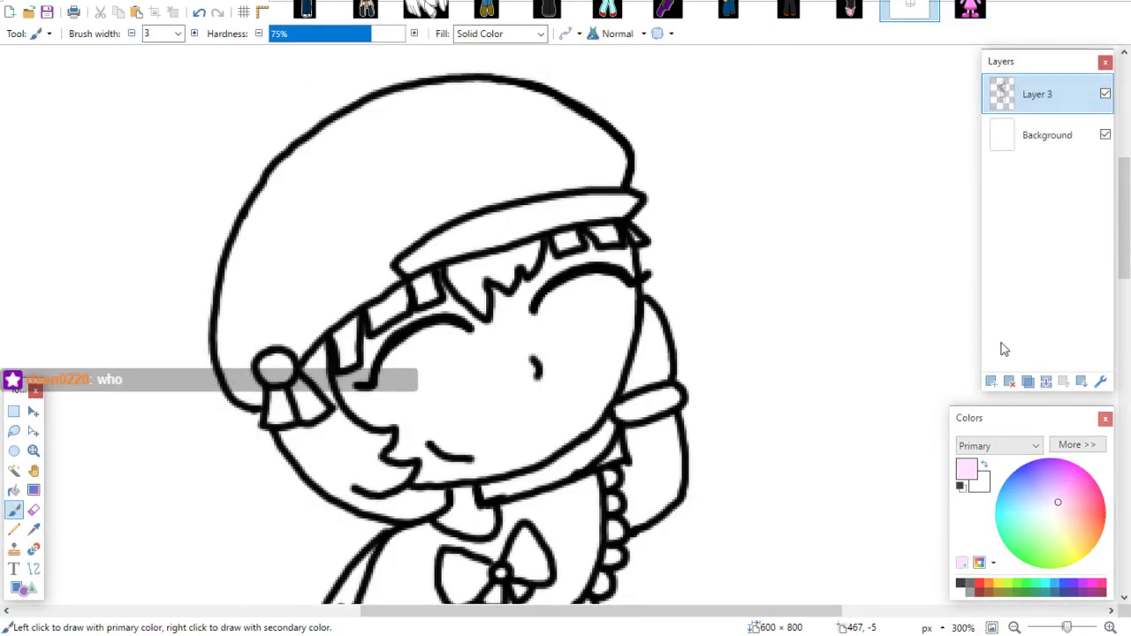
Add a layer beneath the line art and paint the hat's crown pale pink with brush width 8
click(991, 381)
click(1081, 380)
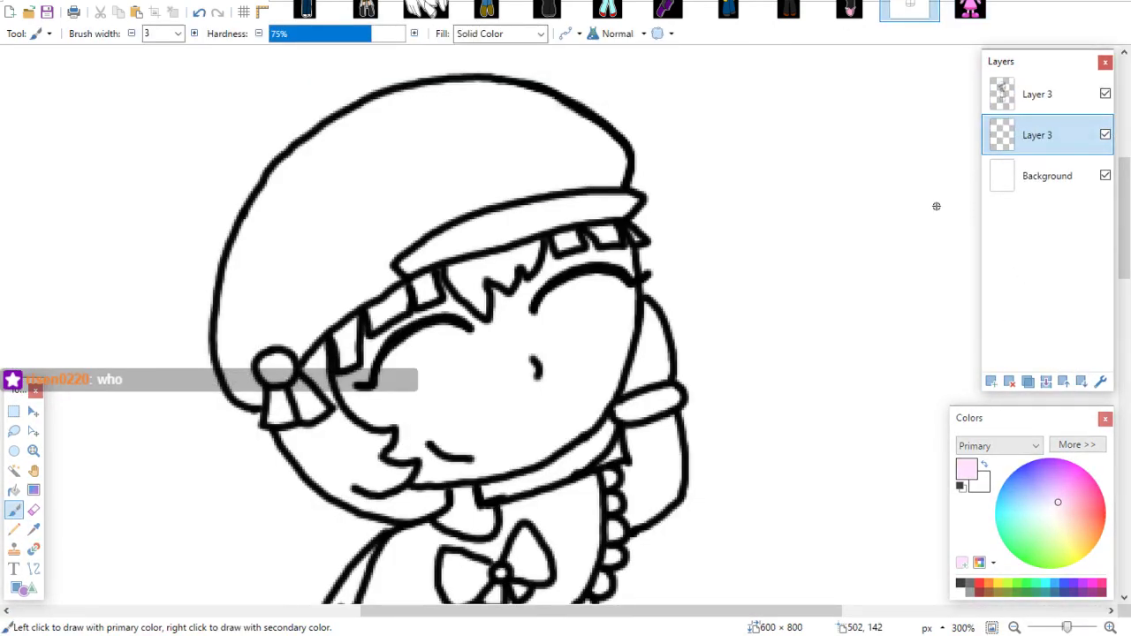
click(178, 34)
click(158, 110)
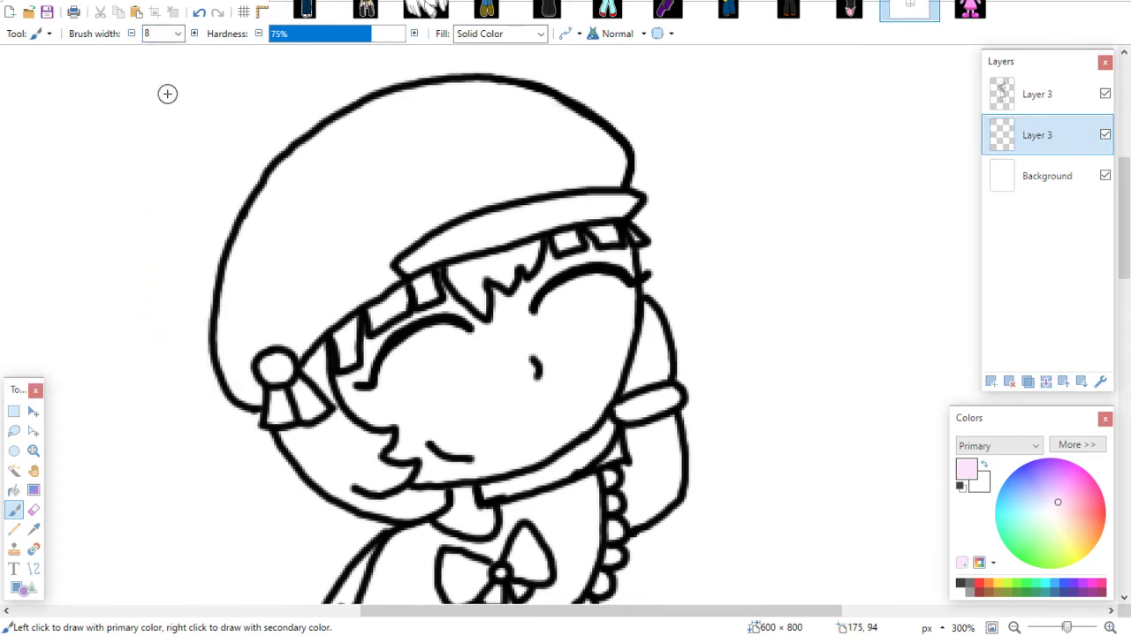
mouse_move(253, 398)
mouse_down()
mouse_move(234, 364)
mouse_move(247, 384)
mouse_move(243, 334)
mouse_move(245, 361)
mouse_move(264, 335)
mouse_move(298, 351)
mouse_move(314, 319)
mouse_move(309, 333)
mouse_move(349, 296)
mouse_move(277, 329)
mouse_move(296, 312)
mouse_move(298, 326)
mouse_move(243, 307)
mouse_move(225, 321)
mouse_move(232, 377)
mouse_move(228, 281)
mouse_move(232, 309)
mouse_move(275, 202)
mouse_move(240, 255)
mouse_move(311, 151)
mouse_move(398, 103)
mouse_move(359, 115)
mouse_move(339, 143)
mouse_move(382, 129)
mouse_move(356, 137)
mouse_move(247, 289)
mouse_move(320, 186)
mouse_move(288, 292)
mouse_move(317, 293)
mouse_move(364, 251)
mouse_move(372, 284)
mouse_move(360, 298)
mouse_move(389, 279)
mouse_move(388, 239)
mouse_move(380, 261)
mouse_move(486, 187)
mouse_move(370, 244)
mouse_move(454, 185)
mouse_move(431, 180)
mouse_move(387, 209)
mouse_move(470, 148)
mouse_move(341, 199)
mouse_move(464, 122)
mouse_move(354, 164)
mouse_move(489, 102)
mouse_move(411, 107)
mouse_move(480, 92)
mouse_move(448, 91)
mouse_move(548, 98)
mouse_move(604, 152)
mouse_move(615, 181)
mouse_move(511, 190)
mouse_move(598, 156)
mouse_move(496, 169)
mouse_move(535, 132)
mouse_move(489, 136)
mouse_move(522, 111)
mouse_up()
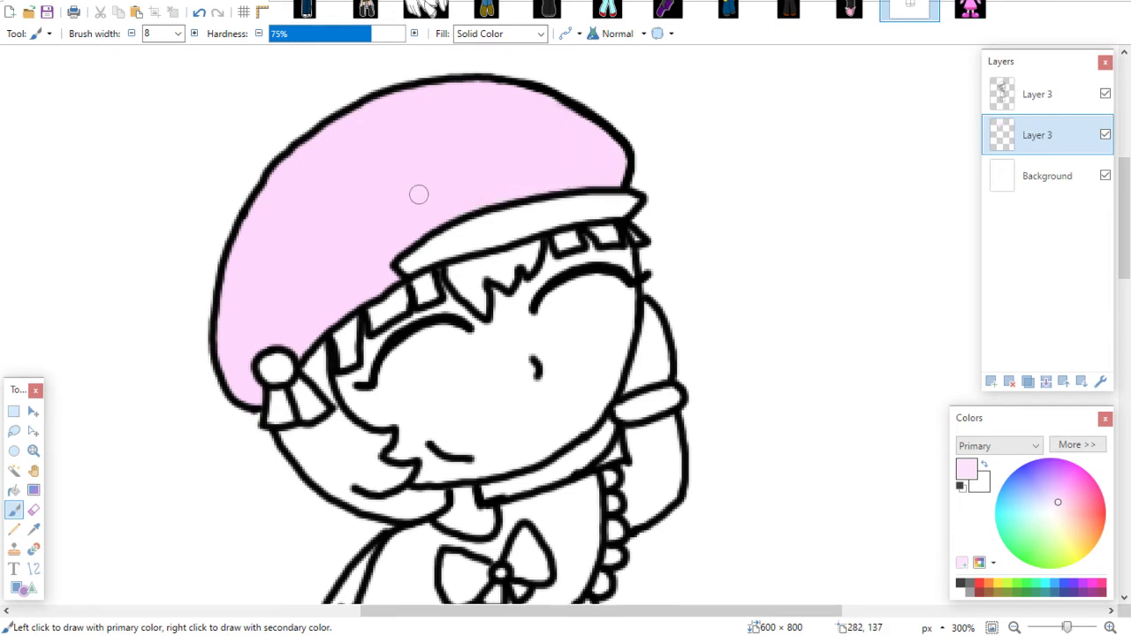
Sample the dark pink hat band from the reference image and paint the hat's brim band with it
click(13, 411)
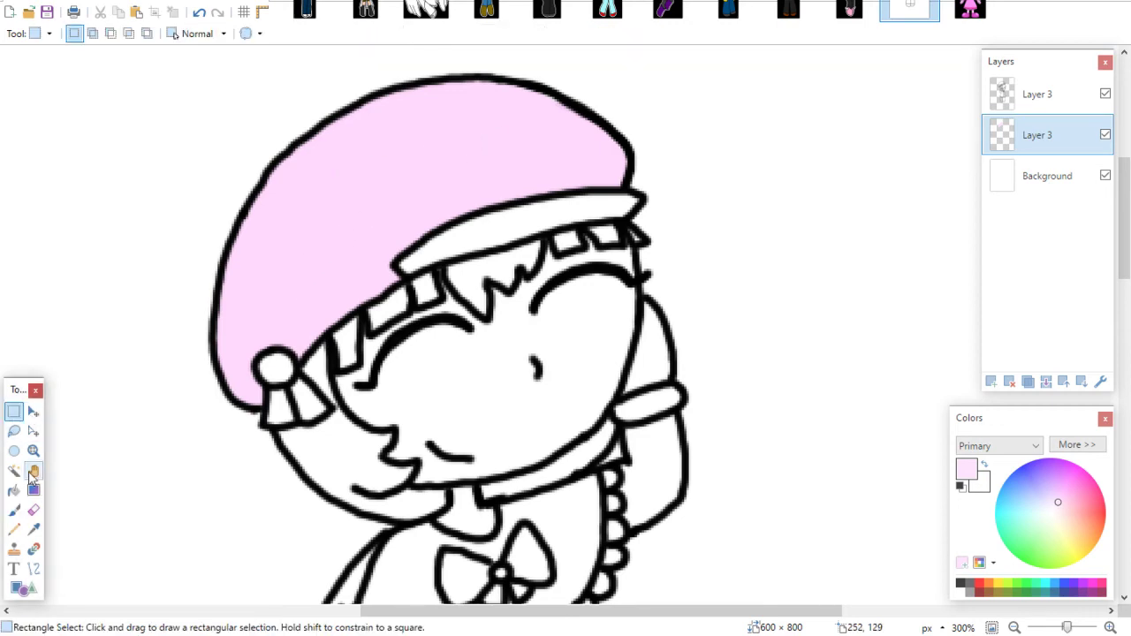
click(33, 529)
key(ctrl+Tab)
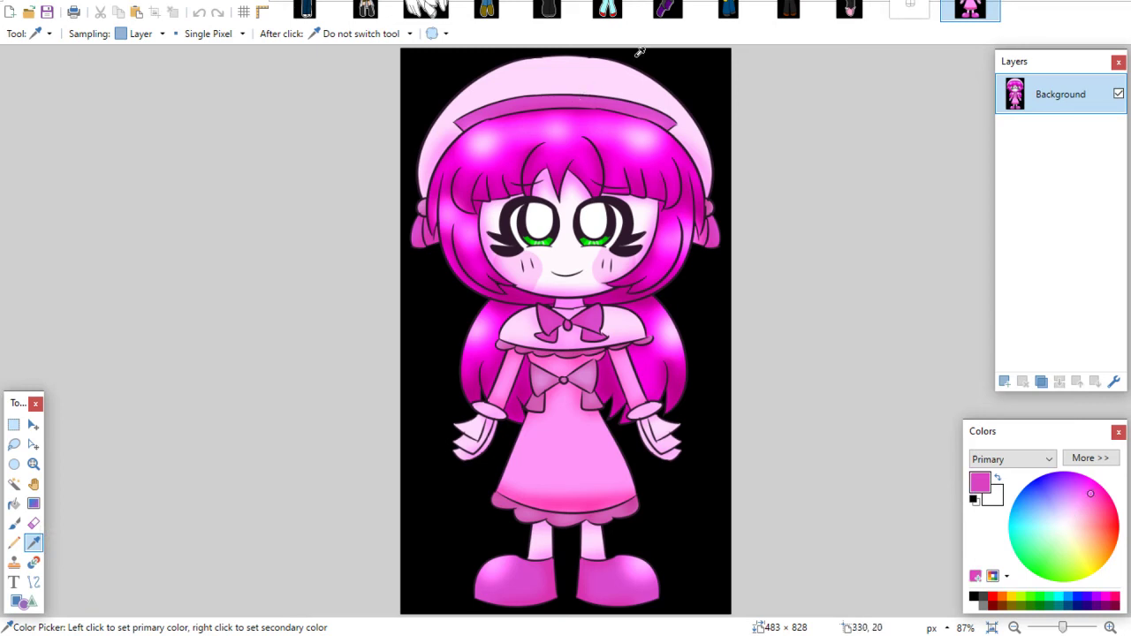
click(908, 6)
click(14, 510)
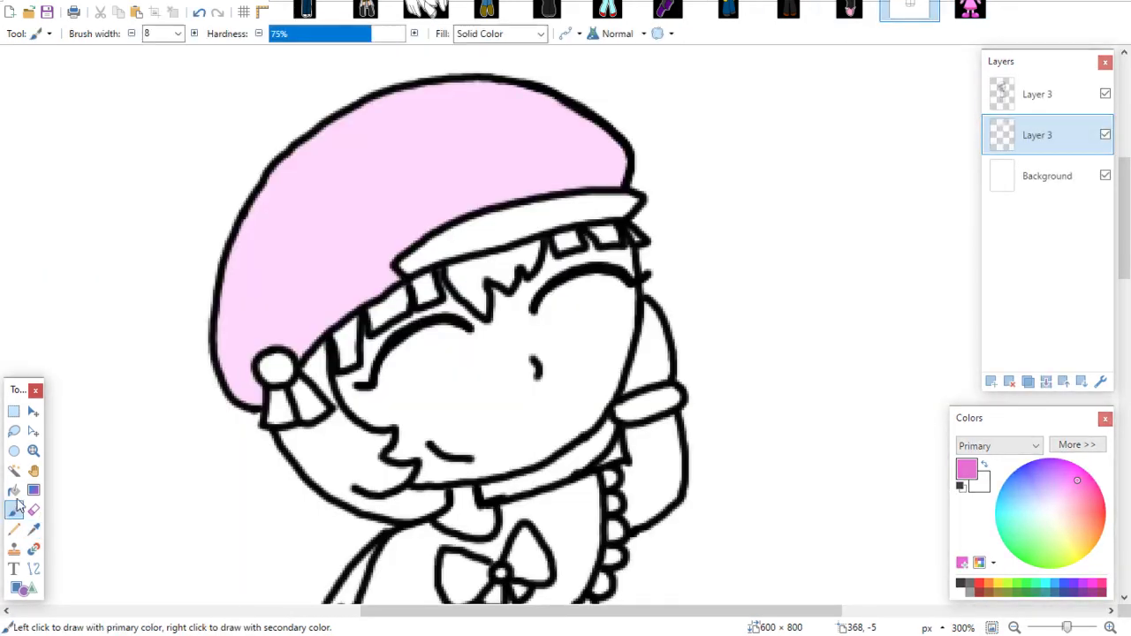
mouse_move(399, 260)
mouse_down()
mouse_move(507, 217)
mouse_move(481, 227)
mouse_move(633, 200)
mouse_move(474, 243)
mouse_up()
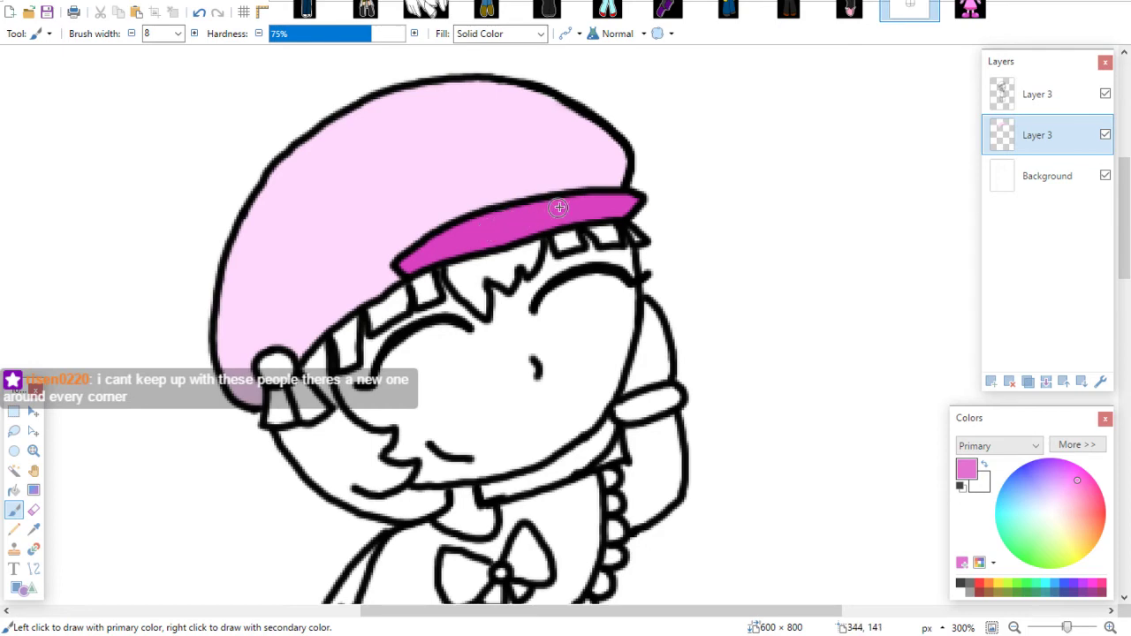
Sample the hat bow's pink from the reference image and paint the round knot and ribbon tails on the hat
click(963, 7)
click(33, 543)
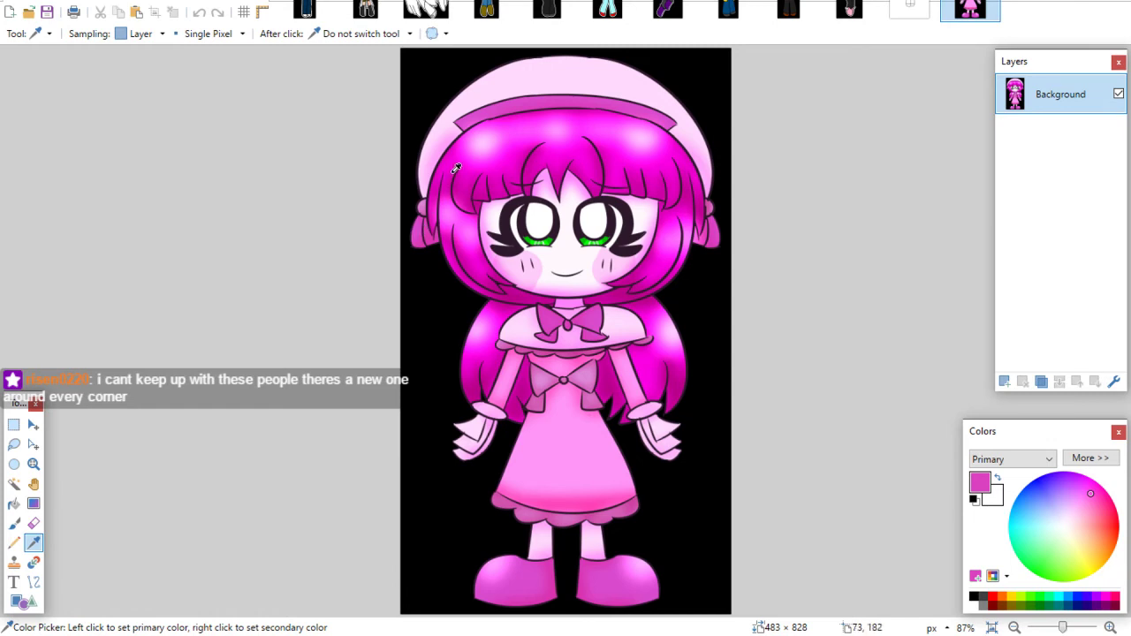
click(425, 200)
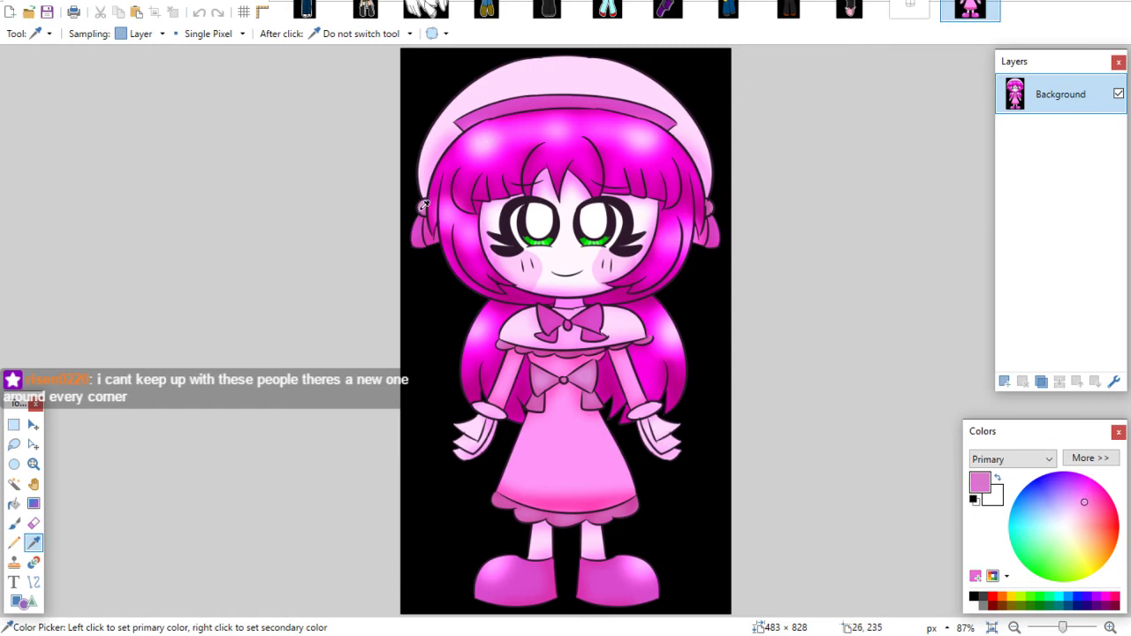
click(909, 7)
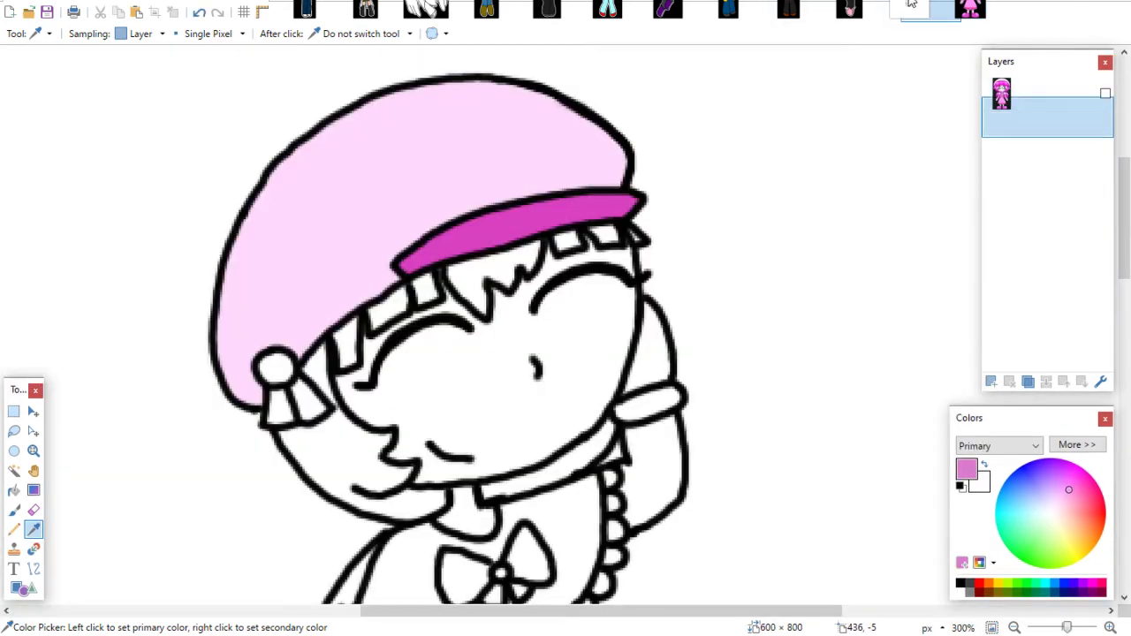
key(b)
mouse_move(272, 361)
mouse_down()
mouse_move(273, 418)
mouse_move(294, 404)
mouse_move(292, 385)
mouse_move(316, 402)
mouse_up()
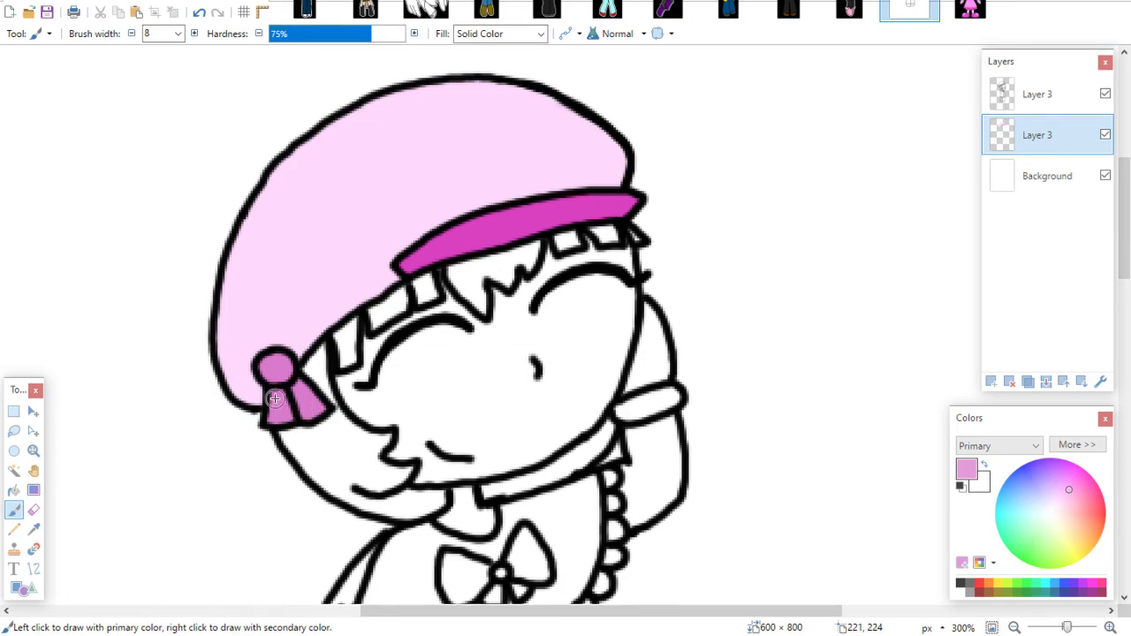
Sample the bright magenta of the hair from the reference image and return to the drawing with the Paintbrush
click(970, 9)
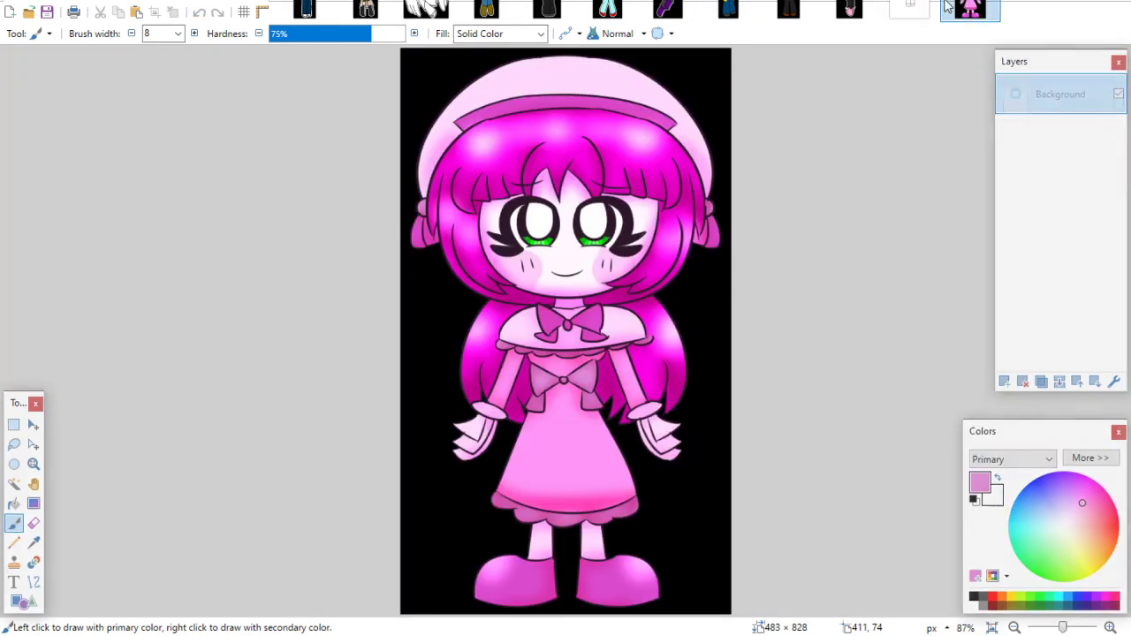
click(34, 543)
click(644, 132)
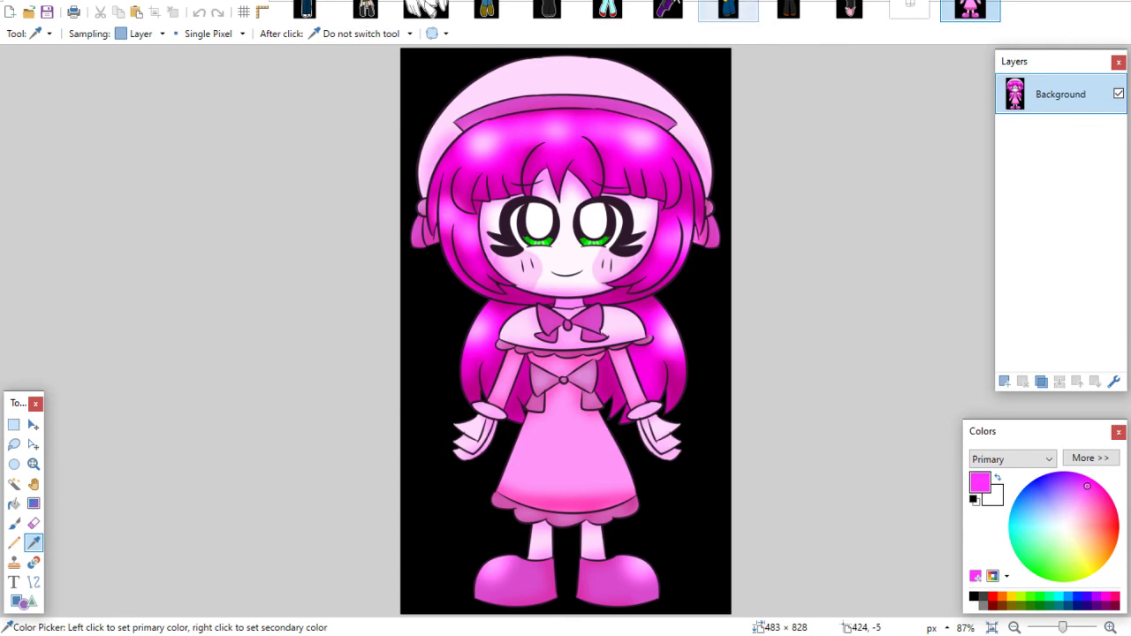
click(907, 8)
click(13, 510)
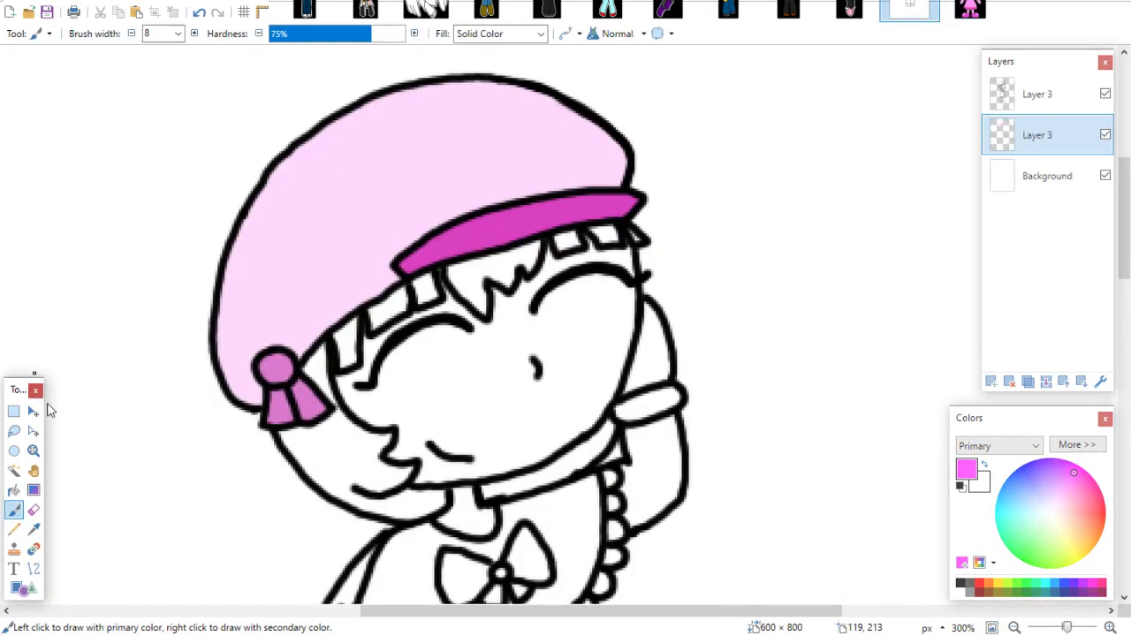
Add a layer beneath the hat colours and paint the hair beside the face magenta with brush width 8
click(177, 34)
click(159, 84)
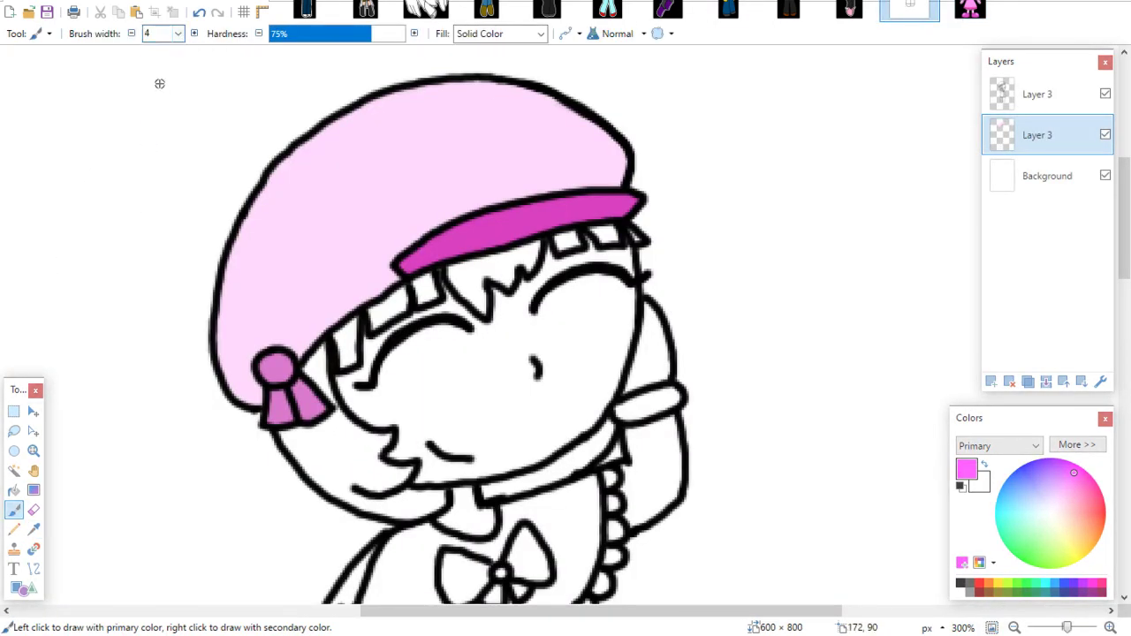
click(177, 33)
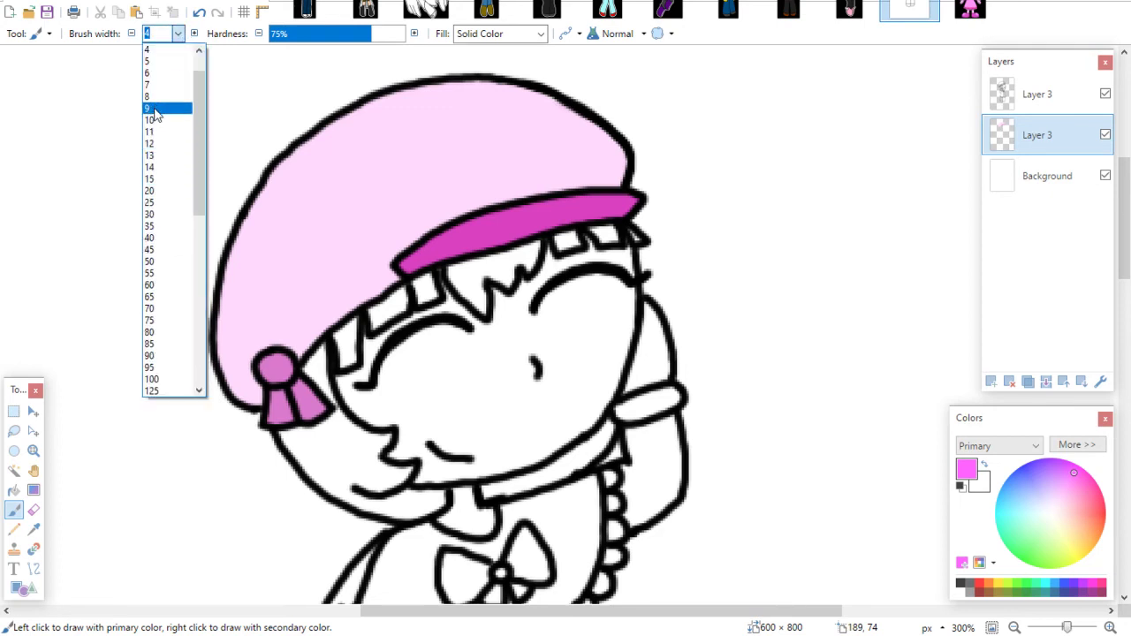
click(152, 96)
click(990, 381)
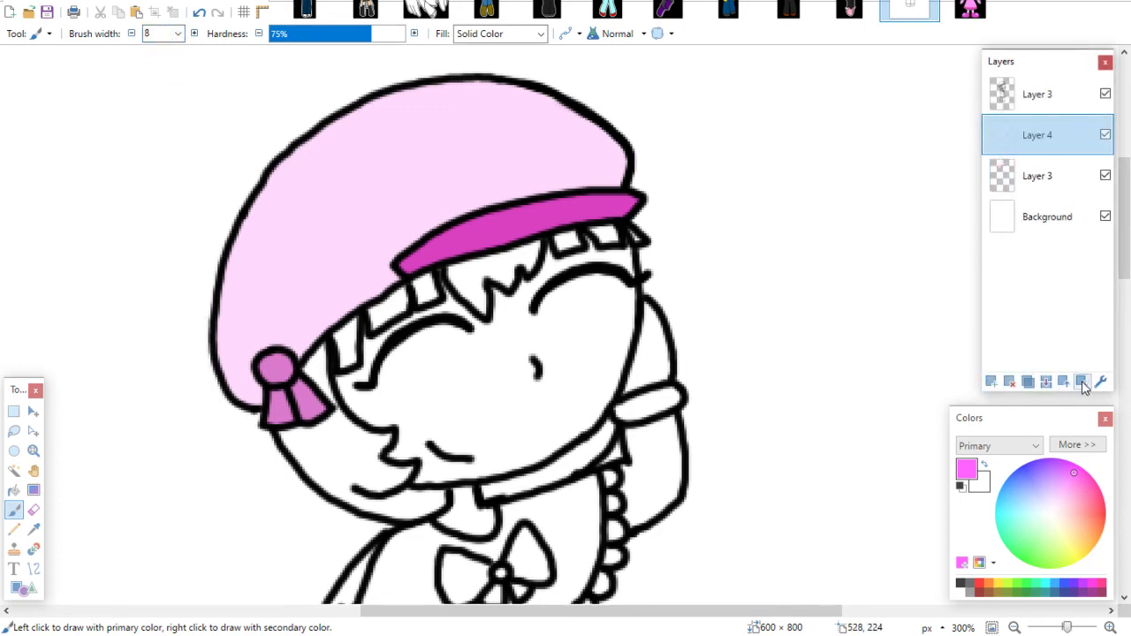
click(1081, 381)
mouse_move(311, 349)
mouse_down()
mouse_move(333, 439)
mouse_move(311, 351)
mouse_move(338, 421)
mouse_move(324, 393)
mouse_move(353, 437)
mouse_move(383, 439)
mouse_move(366, 455)
mouse_move(378, 470)
mouse_move(403, 470)
mouse_move(336, 464)
mouse_move(297, 380)
mouse_move(331, 457)
mouse_move(294, 401)
mouse_move(303, 446)
mouse_move(289, 418)
mouse_move(313, 469)
mouse_move(290, 428)
mouse_move(306, 460)
mouse_move(375, 505)
mouse_move(408, 513)
mouse_move(441, 498)
mouse_move(388, 492)
mouse_move(414, 501)
mouse_move(351, 487)
mouse_up()
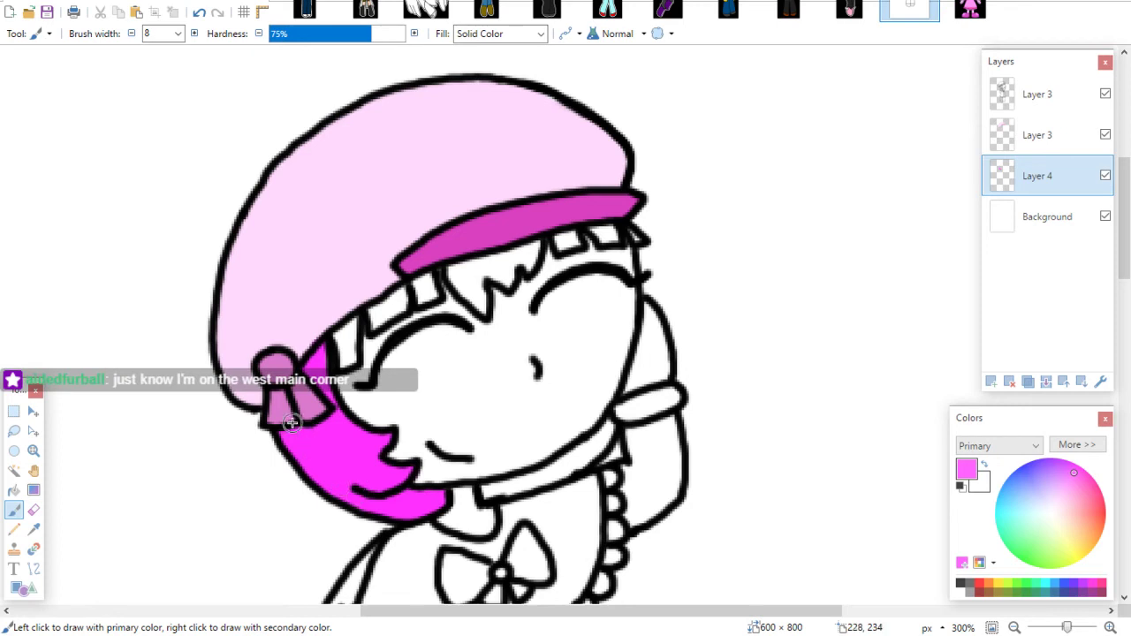
Paint the fringe strands under the hat brim magenta, reducing the brush width to 4 for the narrow outermost strand
mouse_move(341, 325)
mouse_down()
mouse_move(342, 371)
mouse_move(348, 311)
mouse_move(372, 327)
mouse_move(402, 301)
mouse_move(389, 286)
mouse_move(423, 299)
mouse_move(429, 274)
mouse_move(477, 302)
mouse_move(491, 260)
mouse_move(504, 285)
mouse_move(530, 240)
mouse_up()
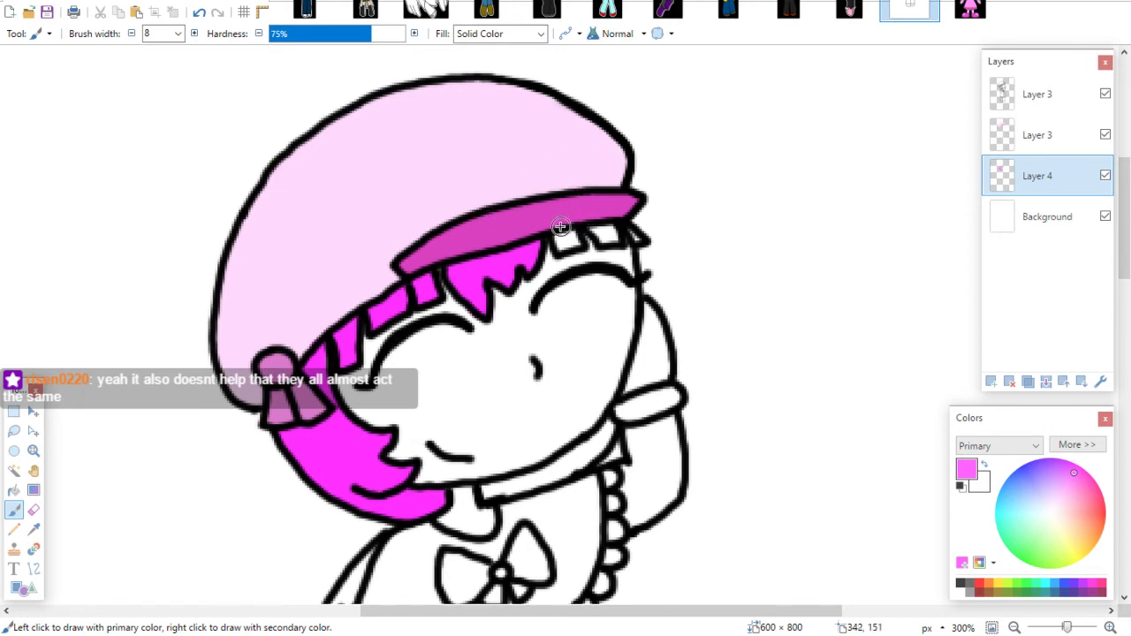
click(562, 240)
mouse_move(607, 214)
mouse_down()
mouse_move(593, 235)
mouse_move(619, 236)
mouse_up()
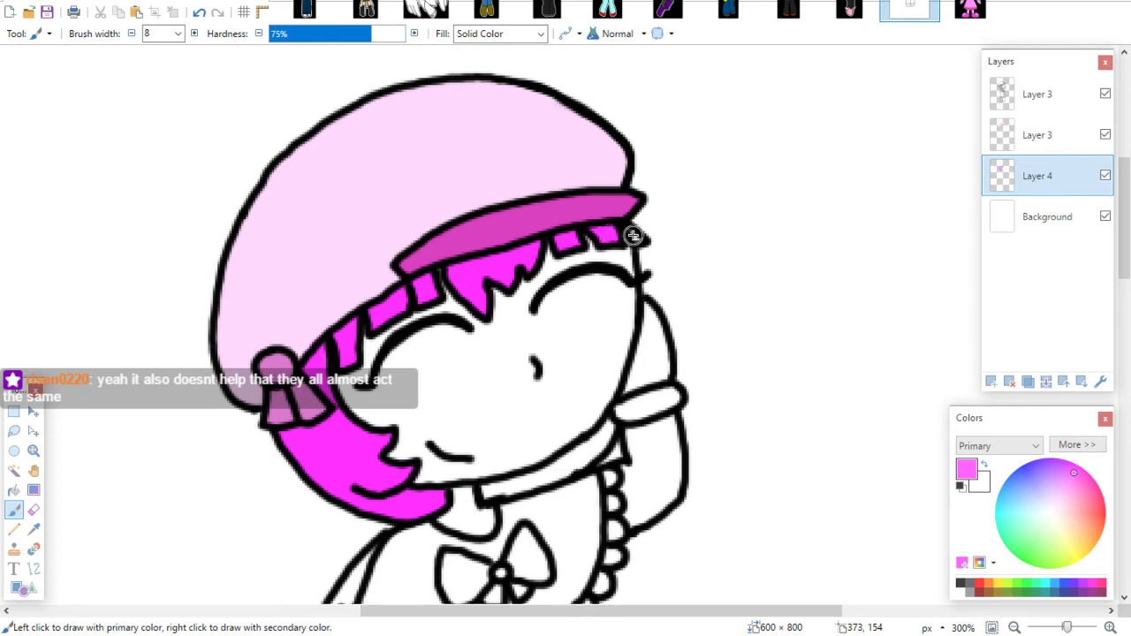
click(178, 34)
click(159, 77)
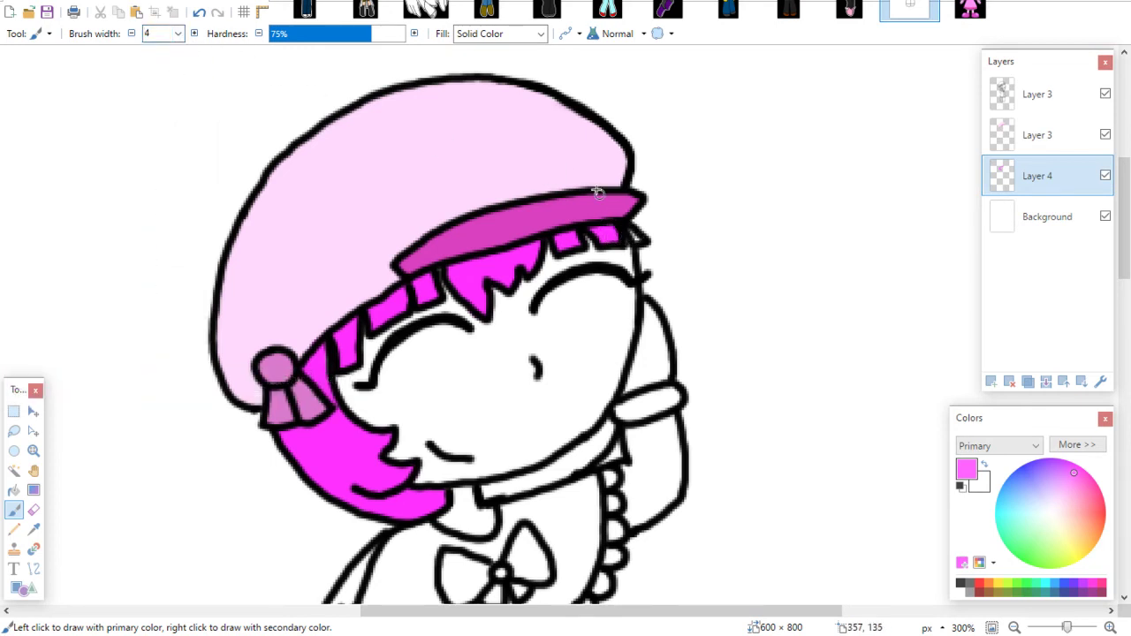
scroll(659, 183, down, 3)
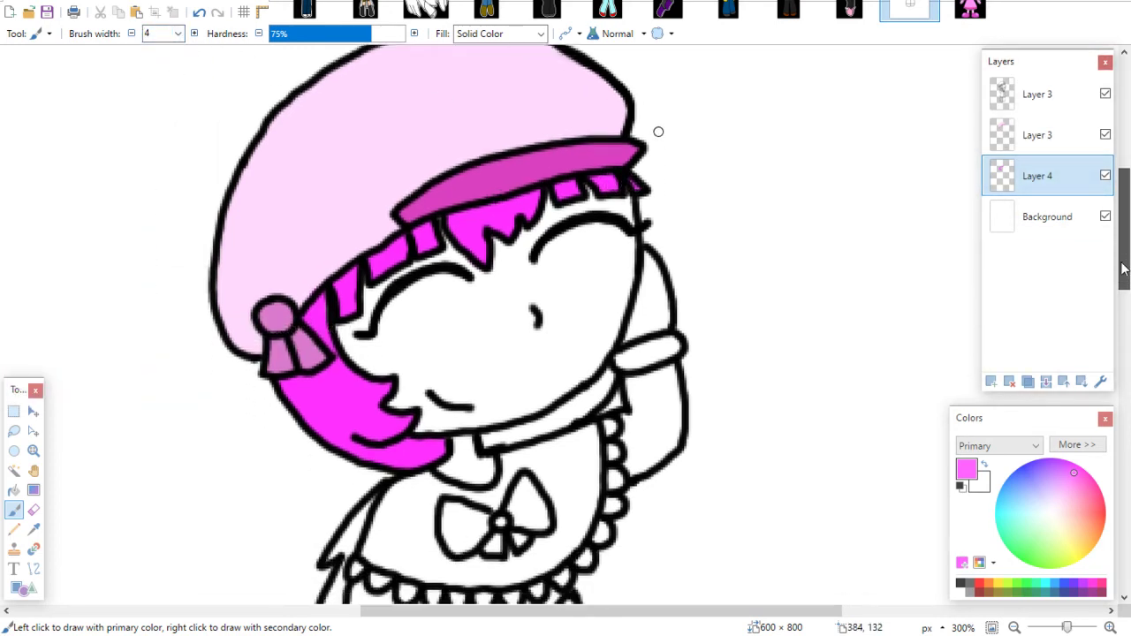
Paint the strip of hair beneath the chin magenta with brush width 6 and erase the paint that spills onto the face
click(178, 33)
click(156, 75)
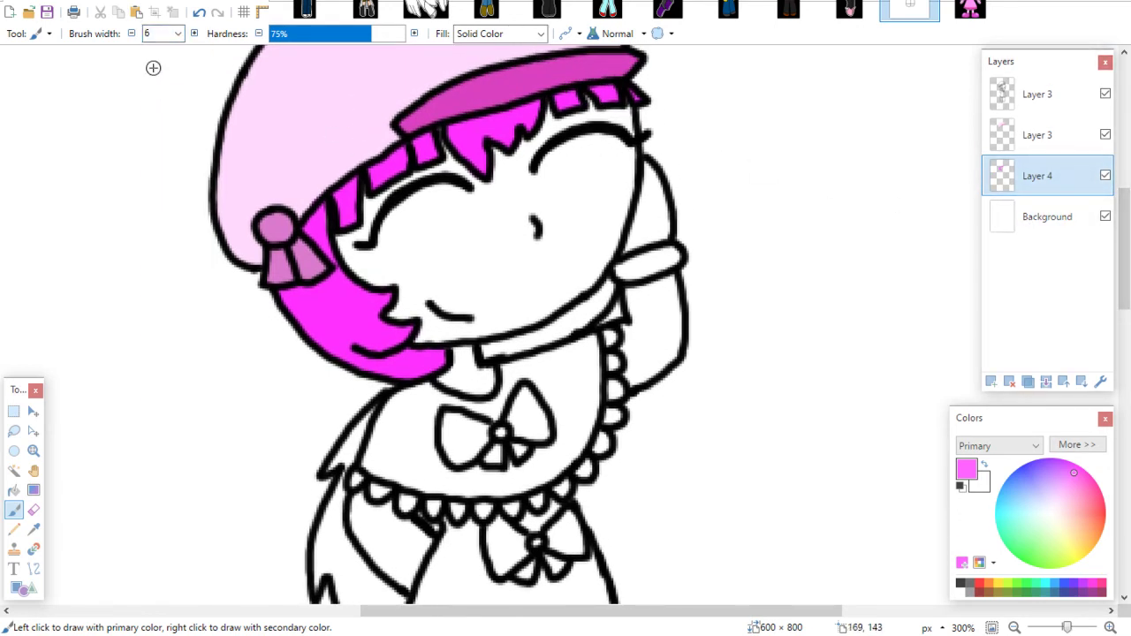
mouse_move(607, 283)
mouse_down()
mouse_move(604, 305)
mouse_move(565, 332)
mouse_move(485, 351)
mouse_up()
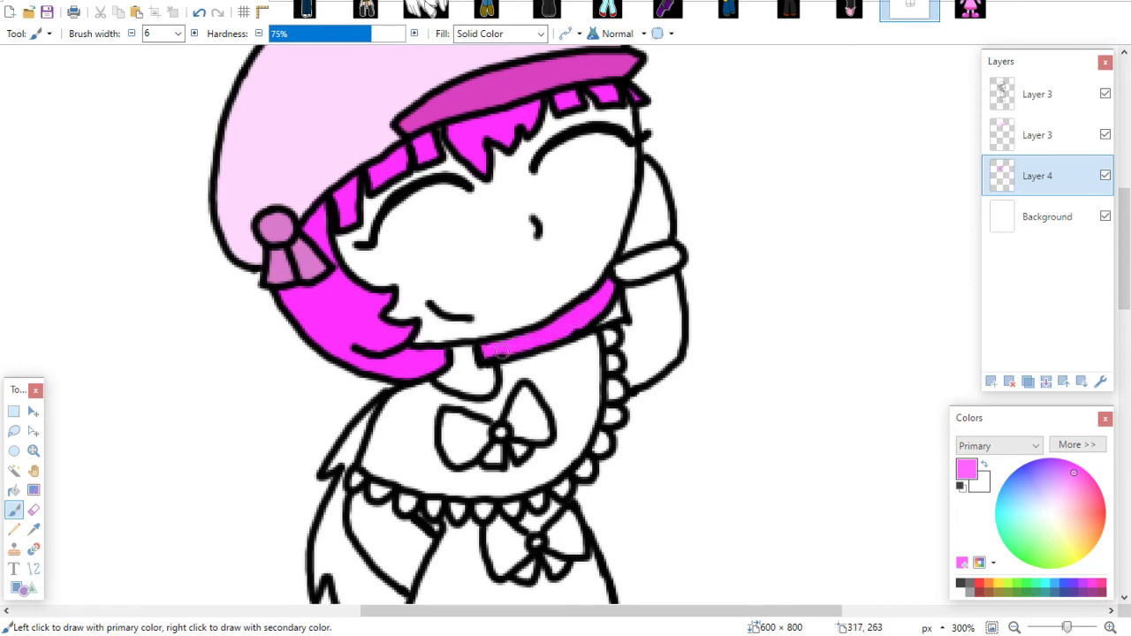
click(33, 510)
drag(492, 327, 504, 327)
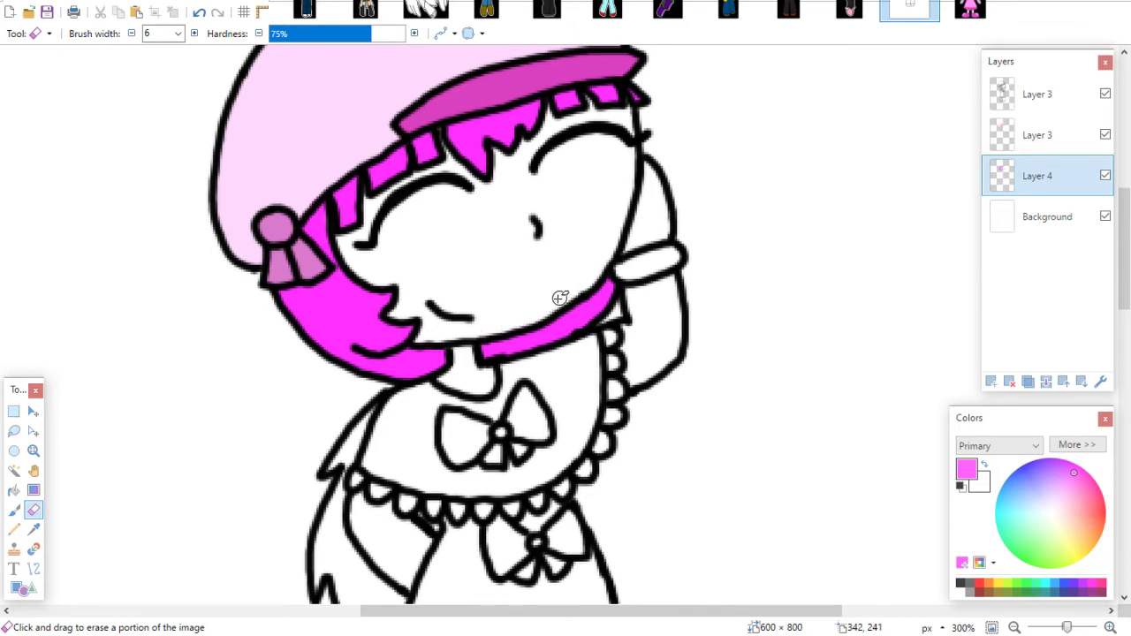
drag(1126, 253, 1122, 239)
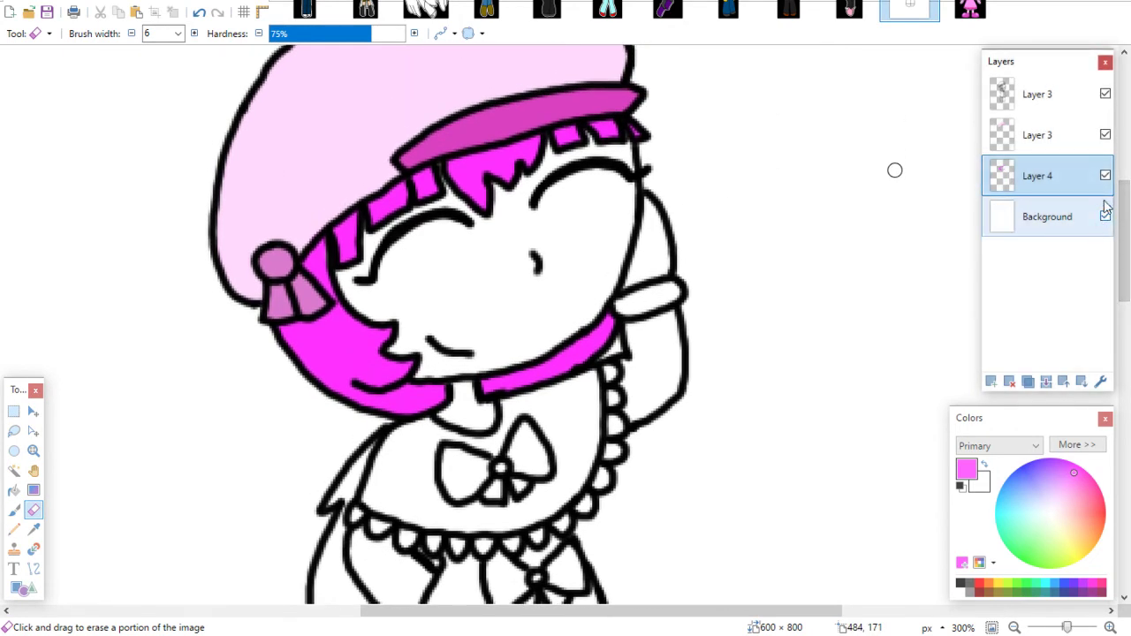
Sample the near-white skin colour from the middle of the reference character's face and return to the drawing
click(972, 10)
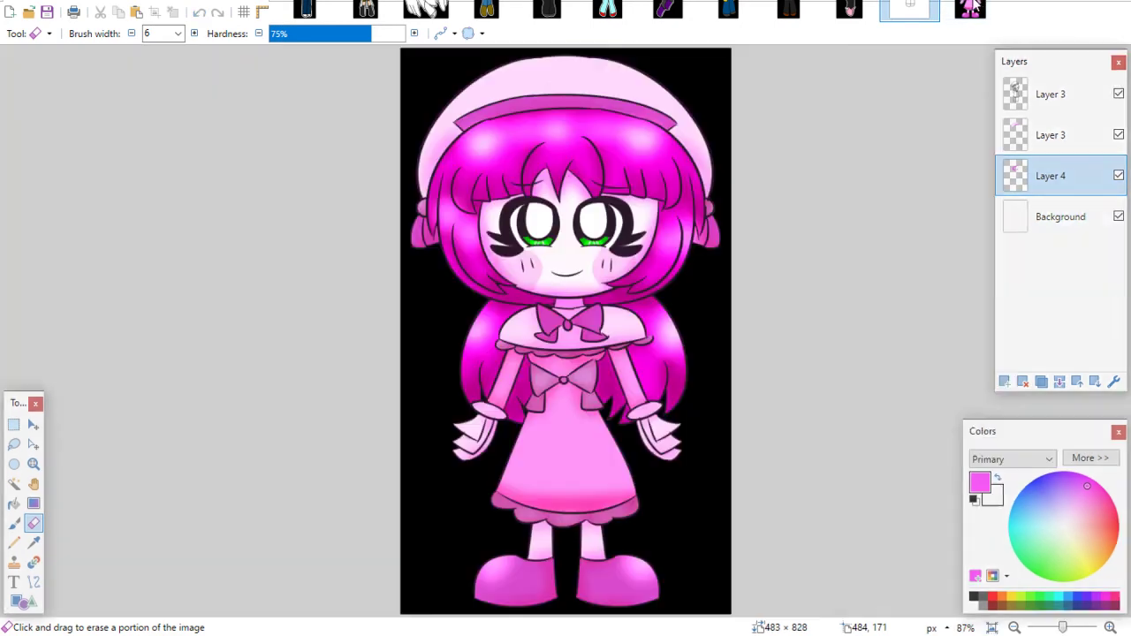
click(33, 542)
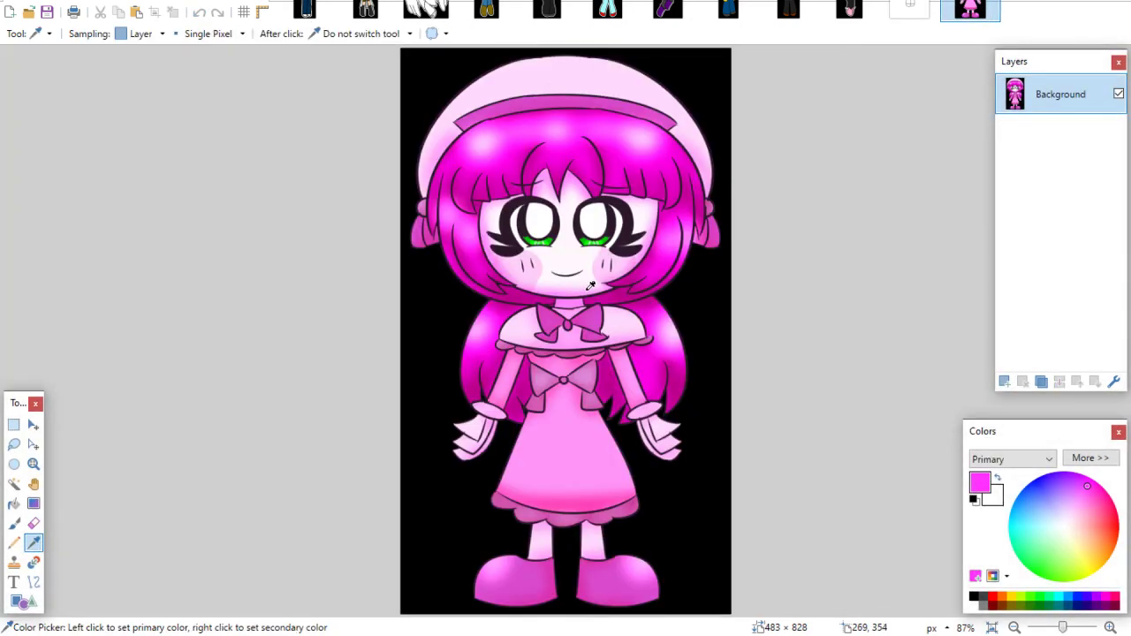
click(535, 269)
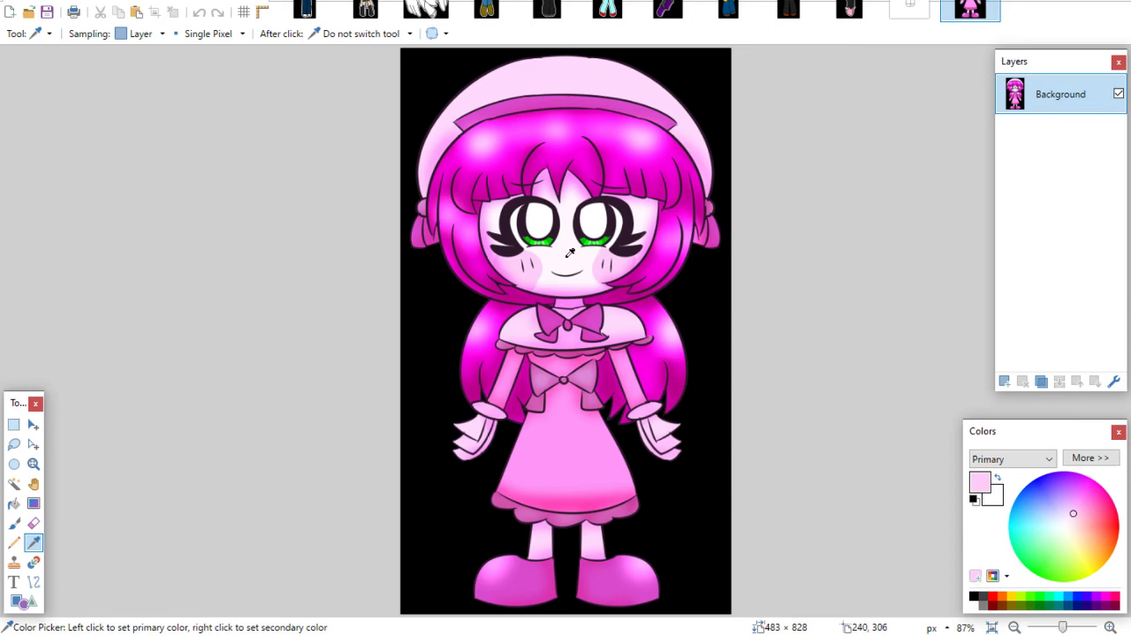
click(570, 252)
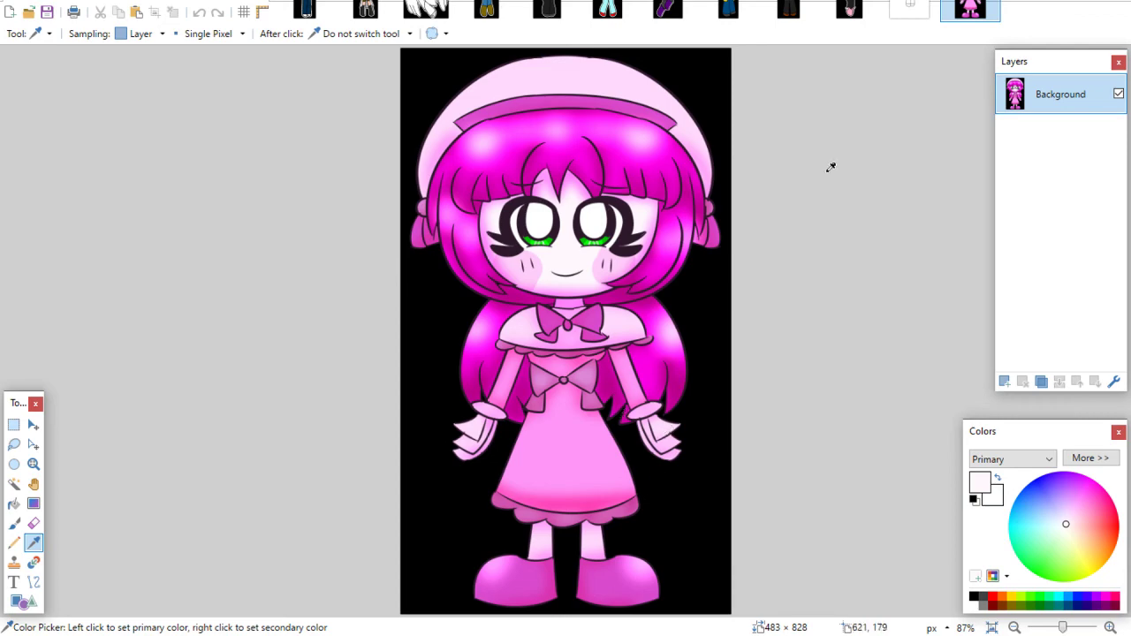
click(910, 9)
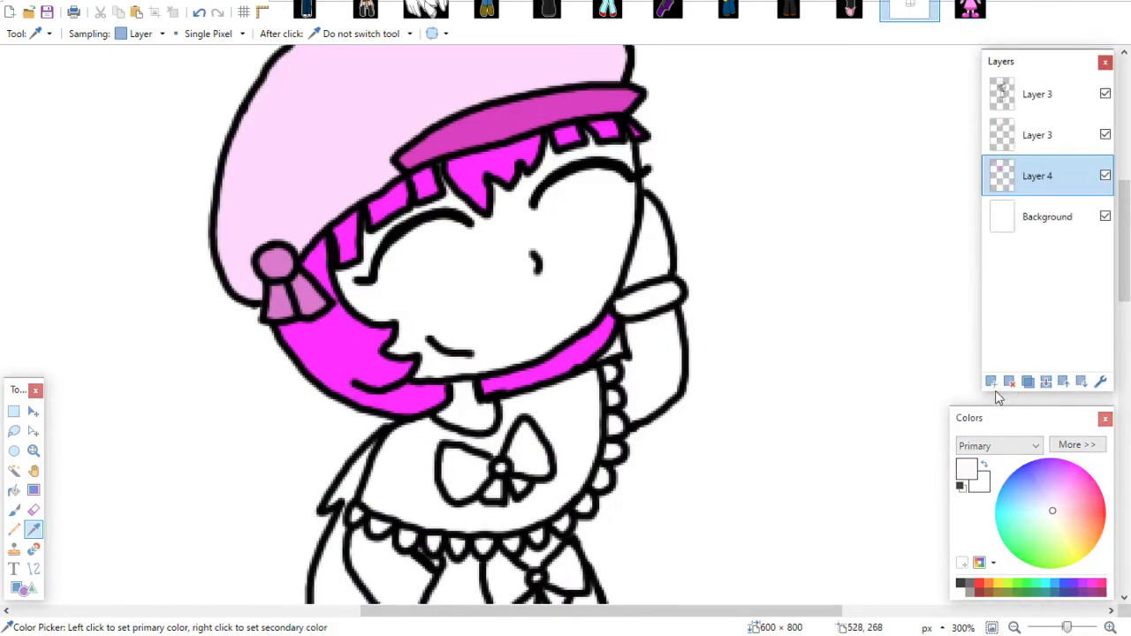
Darken the Background layer by setting both brightness and contrast to -100
click(1022, 220)
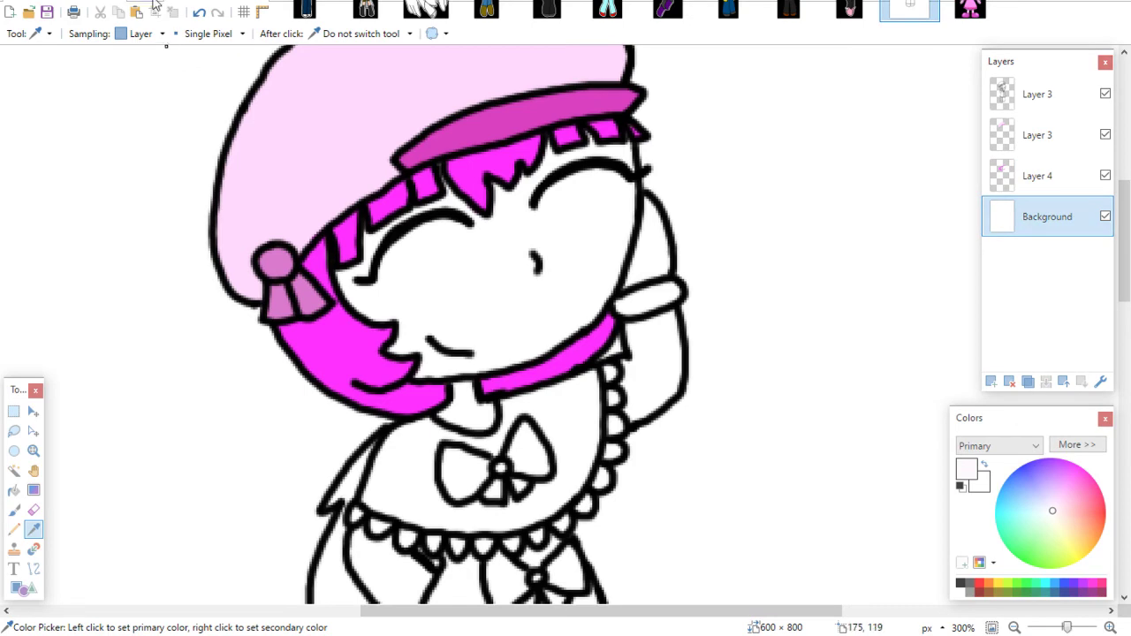
click(201, 3)
click(238, 48)
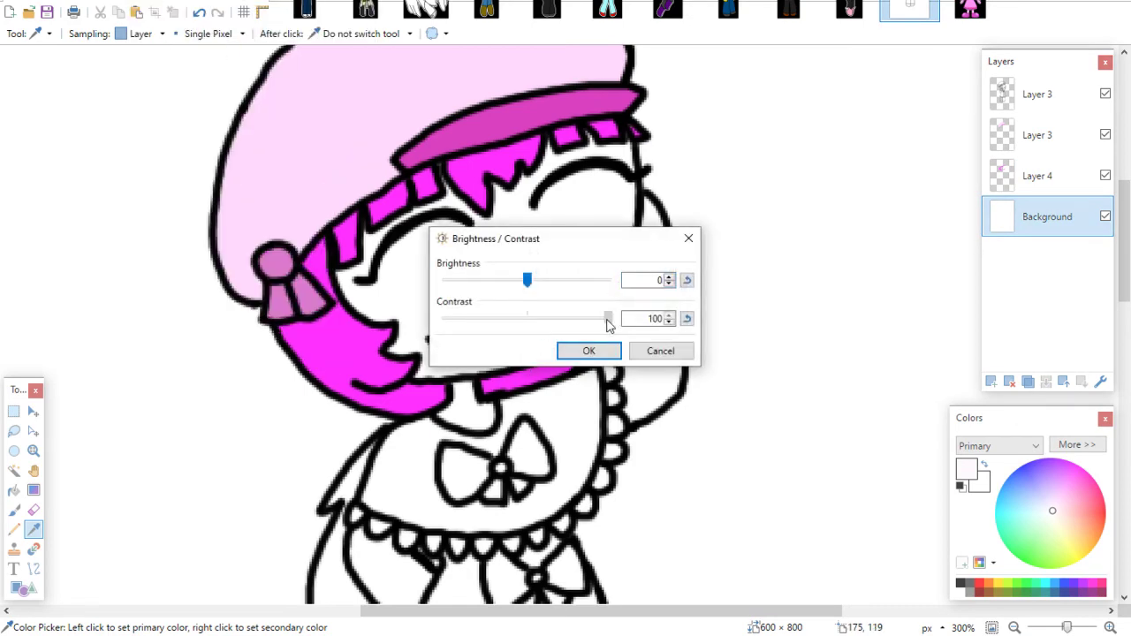
drag(607, 322, 437, 327)
drag(519, 284, 442, 283)
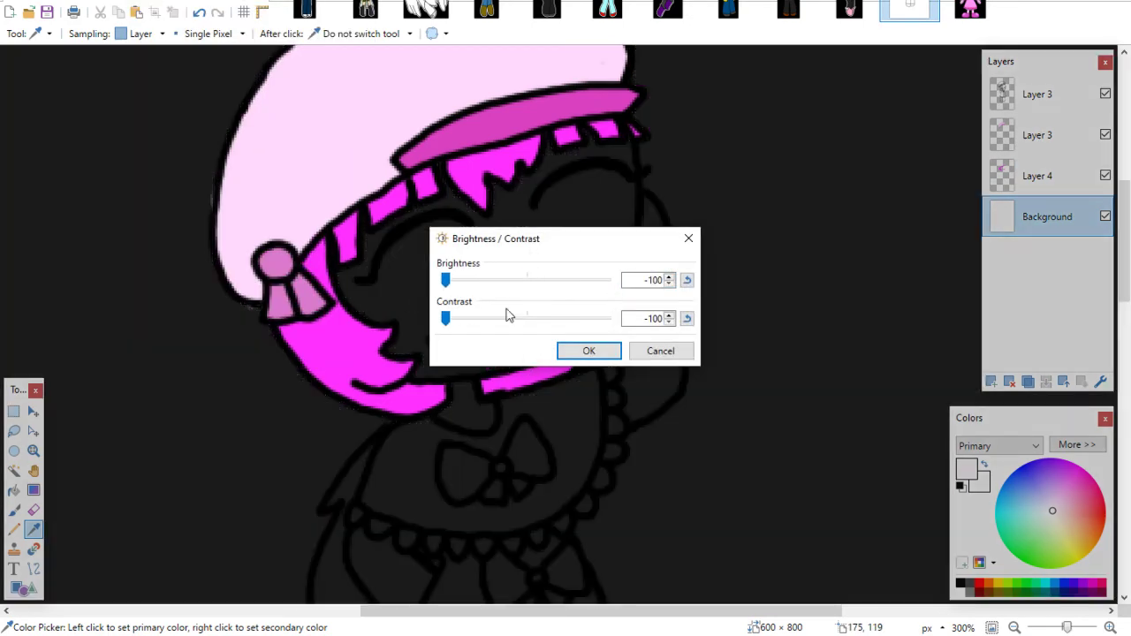
click(571, 353)
Add a layer directly above the Background and paint the face and neck with the near-white skin colour using the Paintbrush
click(14, 511)
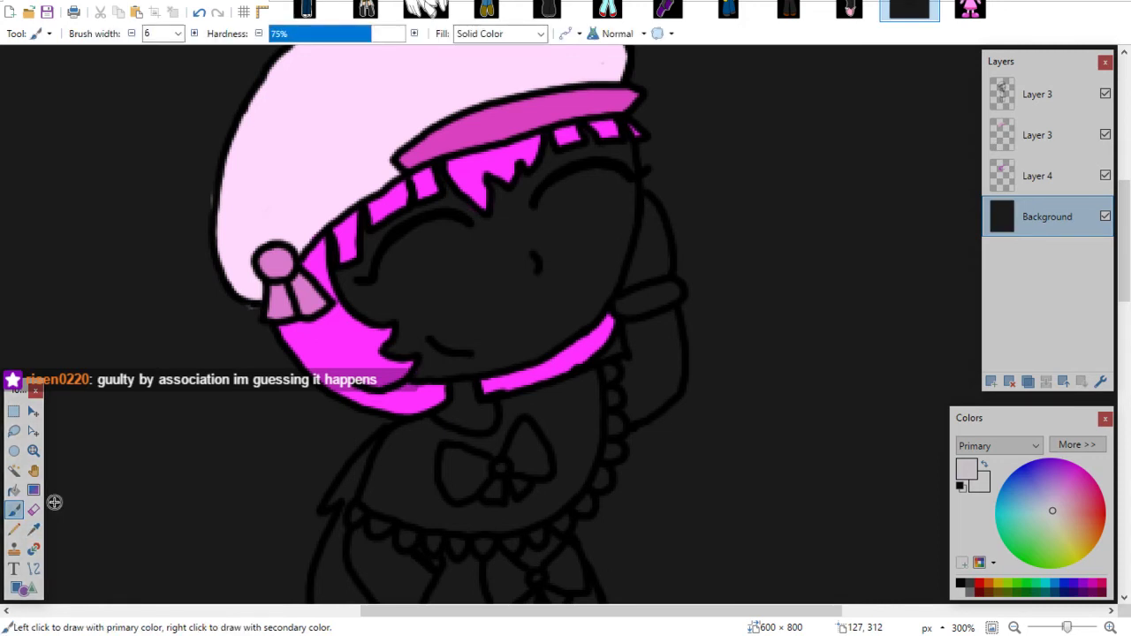
click(991, 381)
mouse_move(361, 240)
mouse_down()
mouse_move(371, 193)
mouse_move(380, 228)
mouse_move(397, 209)
mouse_move(399, 226)
mouse_move(444, 199)
mouse_move(447, 183)
mouse_move(456, 209)
mouse_move(481, 170)
mouse_move(511, 169)
mouse_move(490, 230)
mouse_move(534, 157)
mouse_move(532, 198)
mouse_move(547, 184)
mouse_move(543, 232)
mouse_move(611, 136)
mouse_move(614, 156)
mouse_move(623, 141)
mouse_move(629, 188)
mouse_move(614, 267)
mouse_move(628, 181)
mouse_up()
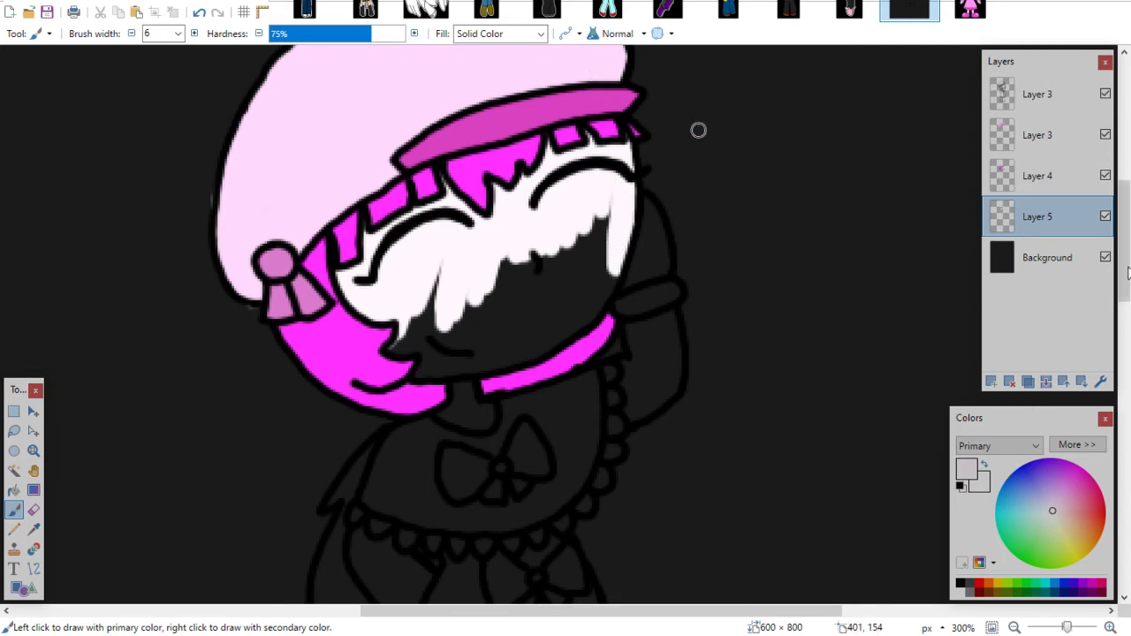
scroll(698, 130, up, 4)
scroll(698, 130, down, 3)
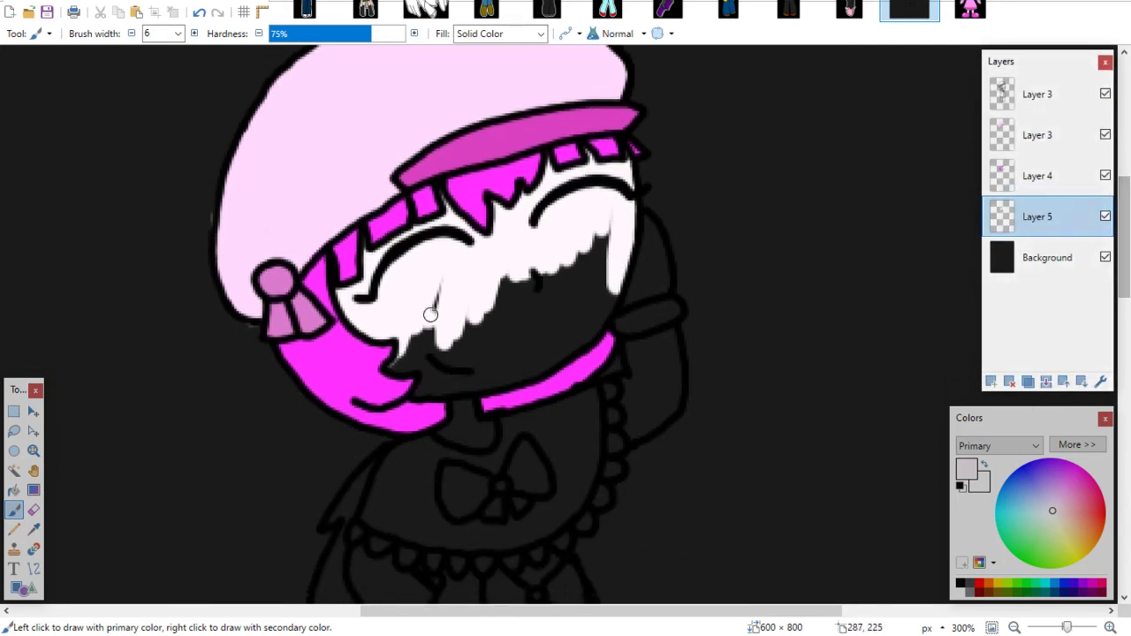
mouse_move(430, 314)
mouse_down()
mouse_move(397, 365)
mouse_move(453, 387)
mouse_move(457, 427)
mouse_move(444, 430)
mouse_move(479, 441)
mouse_move(488, 432)
mouse_move(483, 444)
mouse_move(462, 371)
mouse_move(422, 352)
mouse_move(421, 375)
mouse_move(463, 383)
mouse_move(473, 344)
mouse_move(470, 376)
mouse_move(481, 381)
mouse_move(509, 357)
mouse_move(507, 380)
mouse_move(517, 358)
mouse_move(538, 375)
mouse_move(530, 354)
mouse_move(546, 371)
mouse_move(577, 263)
mouse_move(603, 241)
mouse_move(594, 320)
mouse_move(606, 298)
mouse_move(561, 344)
mouse_up()
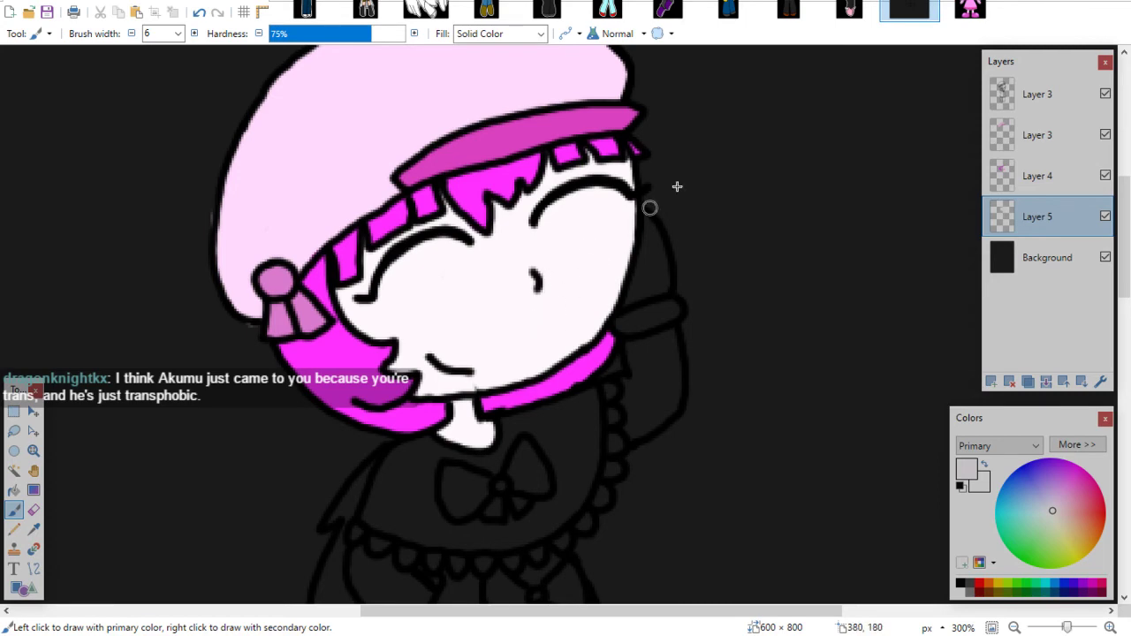
Sample the light pink cheek blush from the reference image and return to the drawing with the Paintbrush
scroll(1039, 182, down, 1)
click(971, 9)
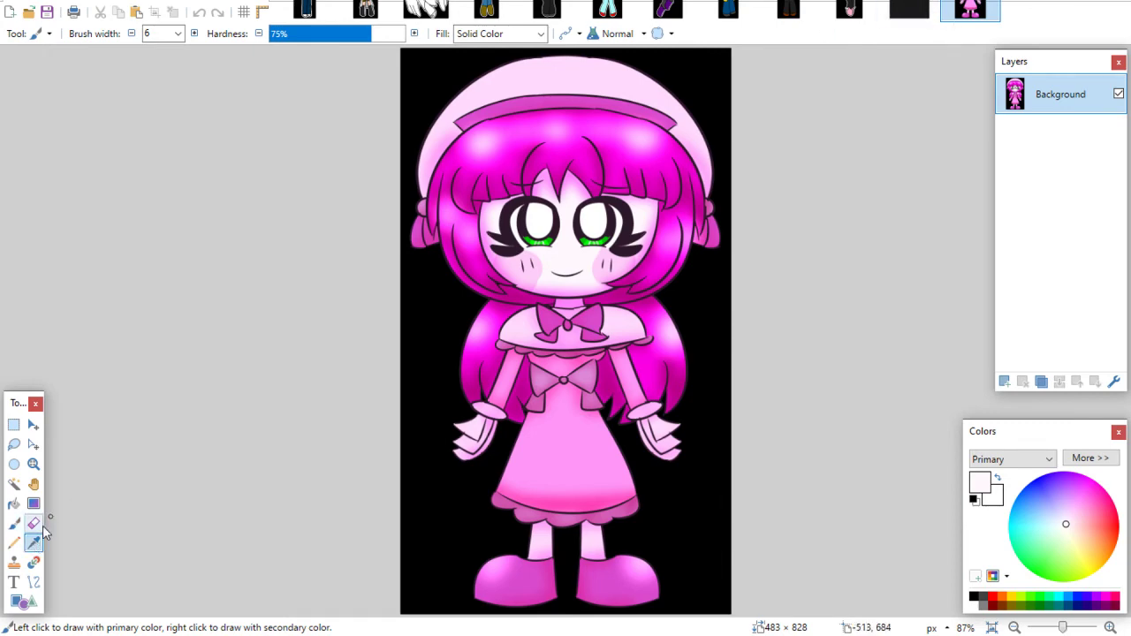
click(33, 543)
click(540, 265)
click(909, 9)
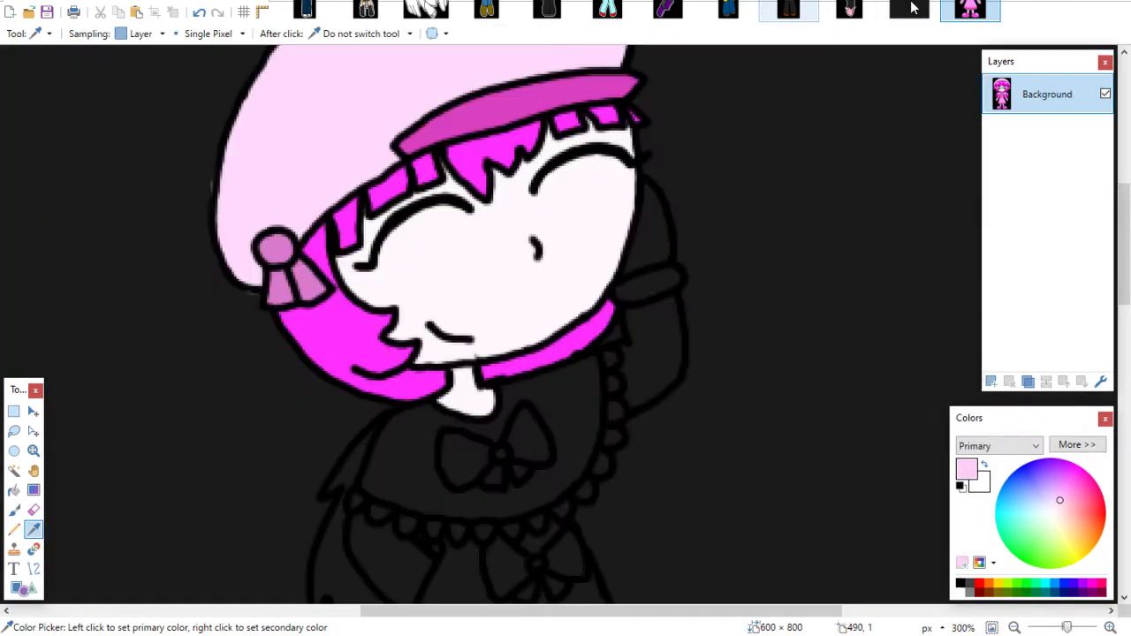
click(13, 510)
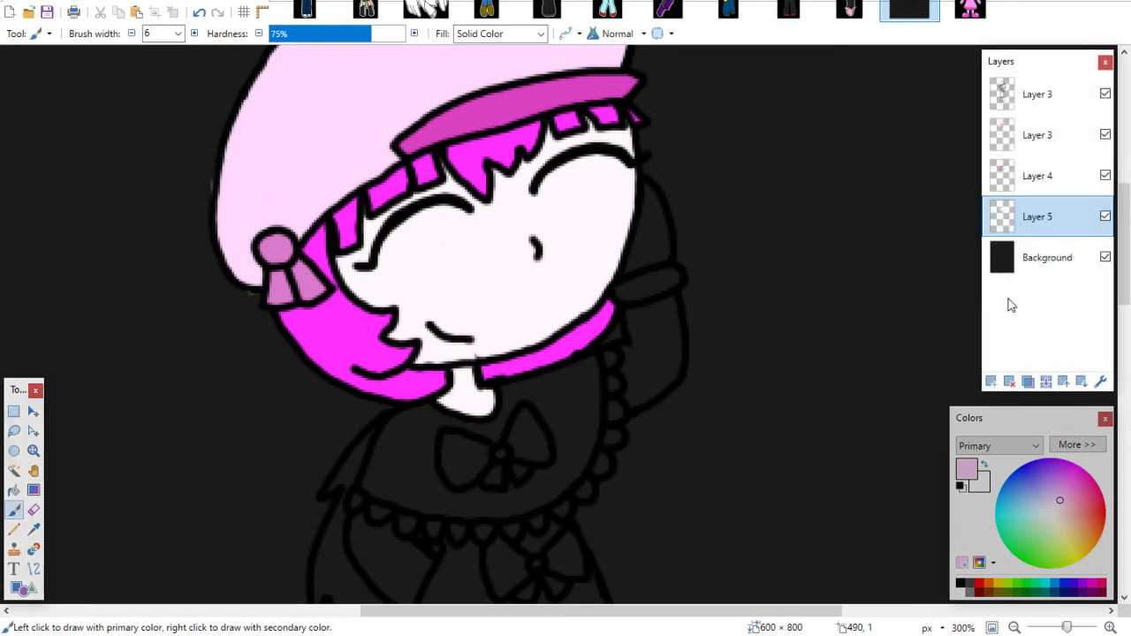
Add a layer above the skin layer, paint a light pink blush on both cheeks, and erase the paint outside the face
click(992, 380)
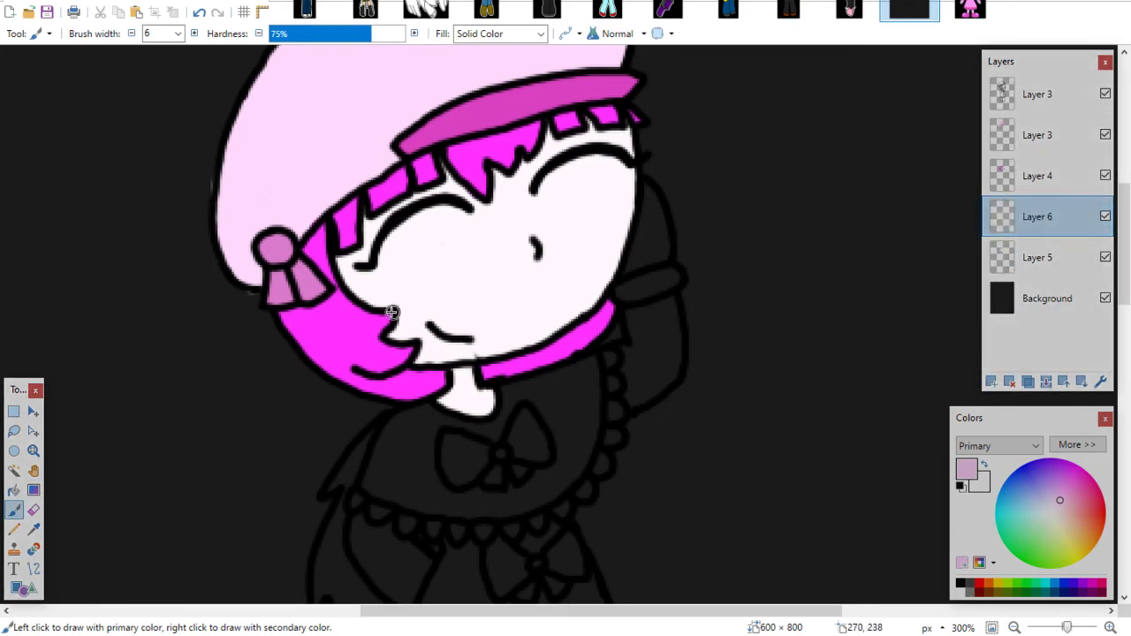
mouse_move(391, 311)
mouse_down()
mouse_move(391, 337)
mouse_move(380, 298)
mouse_up()
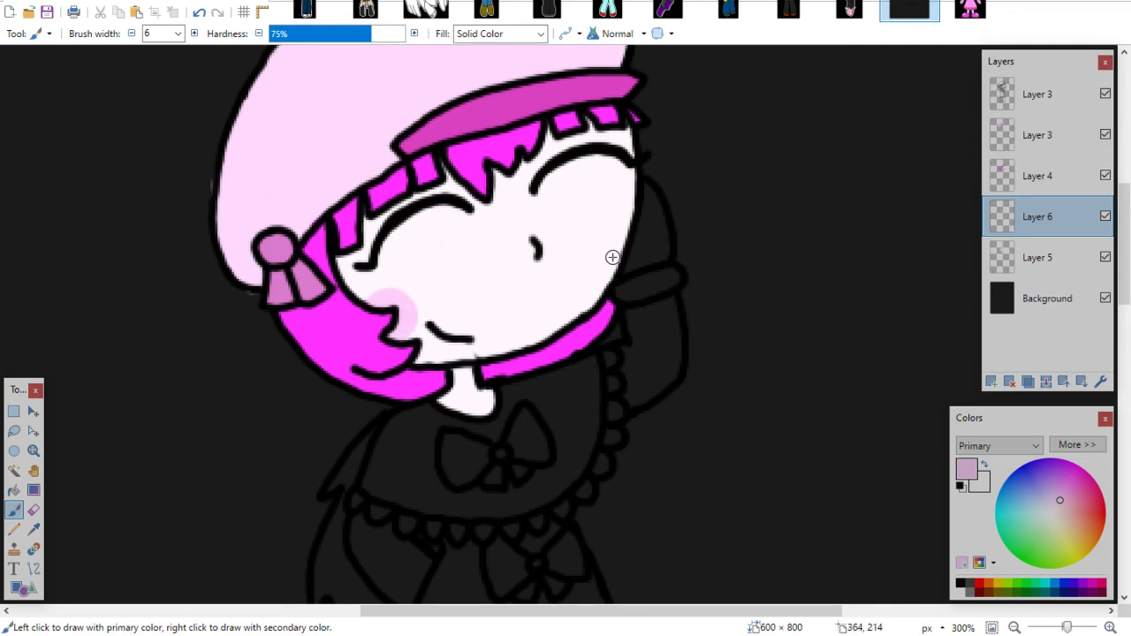
mouse_move(612, 257)
mouse_down()
mouse_move(608, 276)
mouse_move(630, 250)
mouse_move(618, 281)
mouse_up()
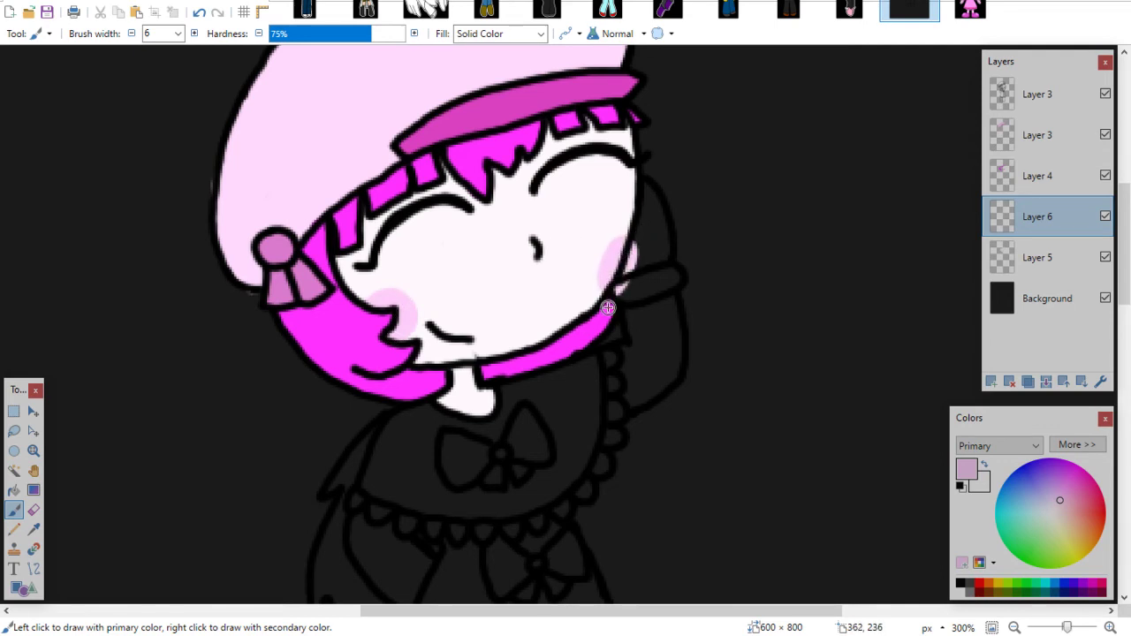
mouse_move(624, 260)
mouse_down()
mouse_move(614, 274)
mouse_move(624, 248)
mouse_move(618, 285)
mouse_move(629, 241)
mouse_up()
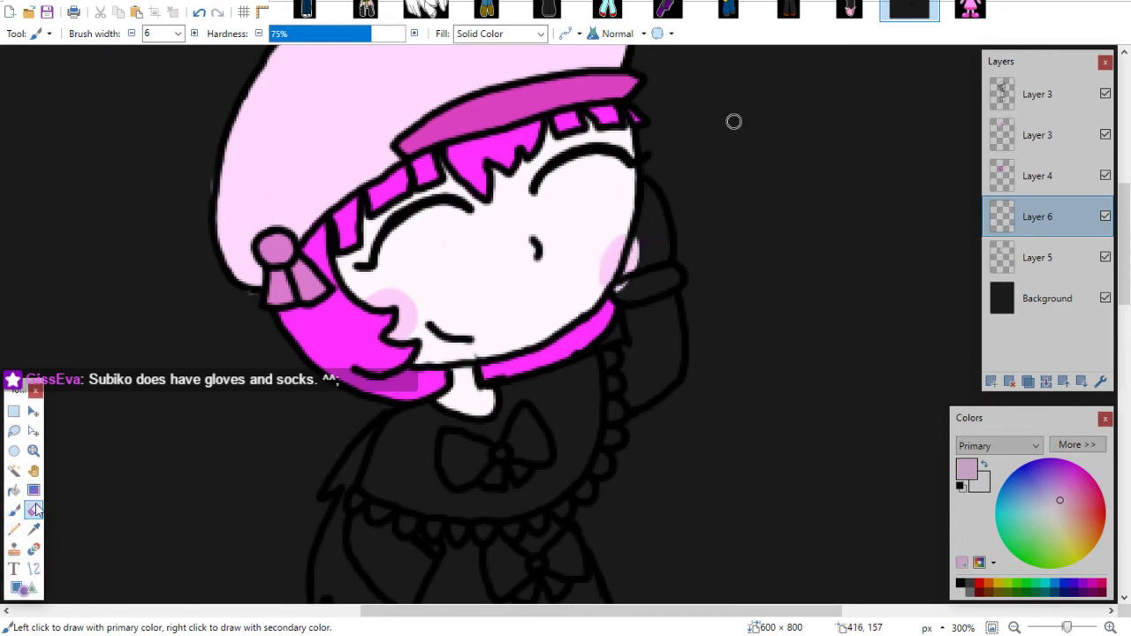
key(e)
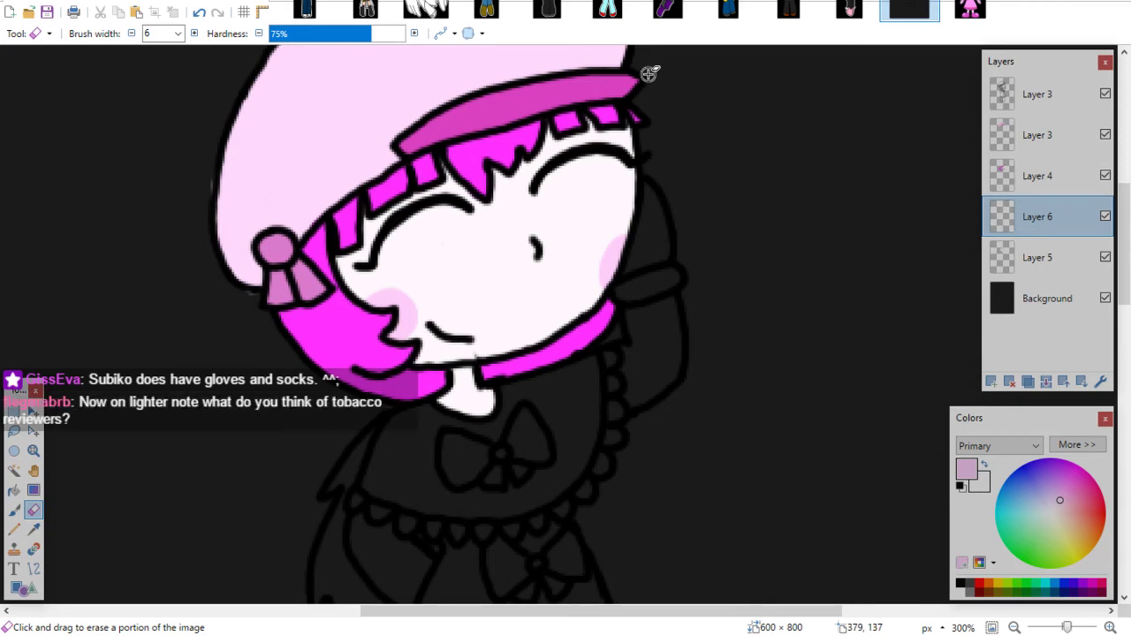
Compare the blush with the reference image, enlarge both cheek patches, and erase the overflow beyond the face outline
click(972, 11)
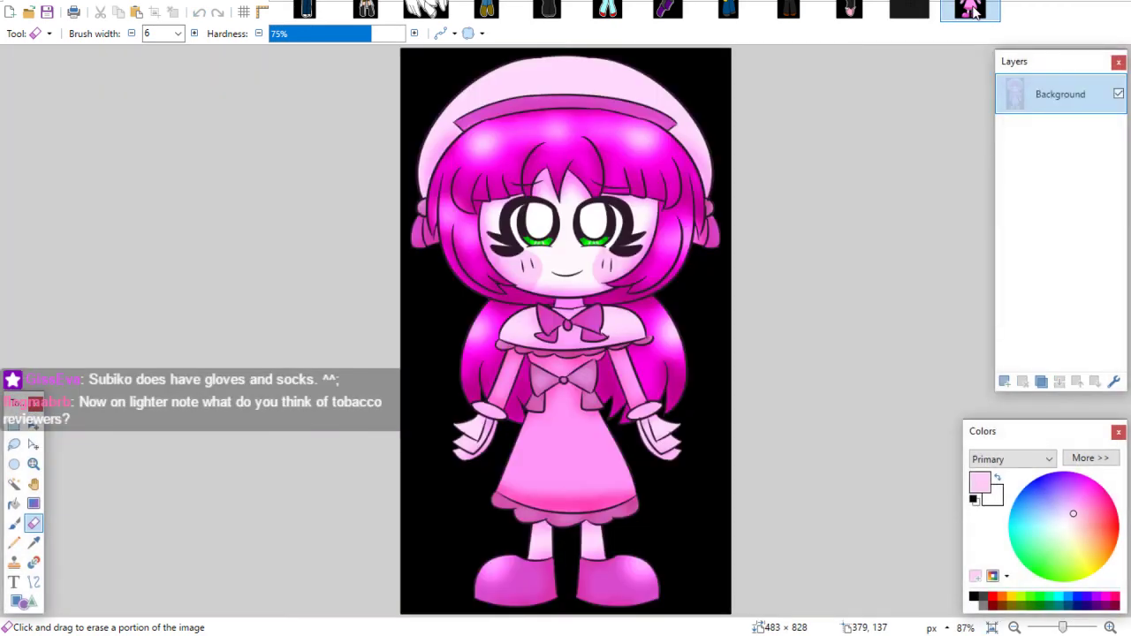
click(906, 9)
key(b)
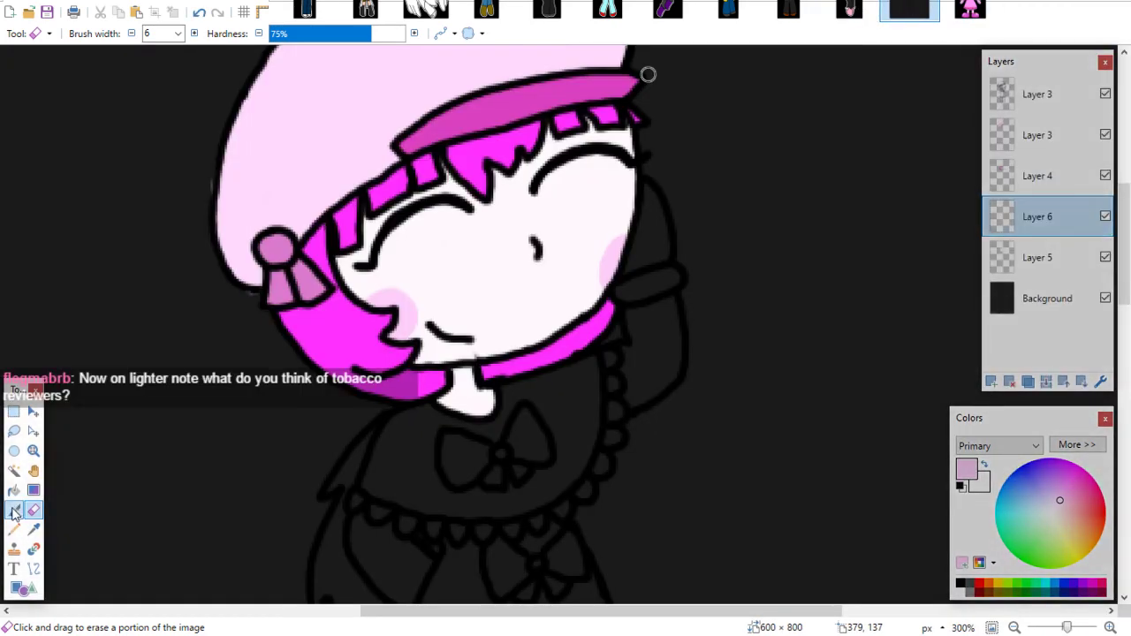
drag(375, 293, 403, 303)
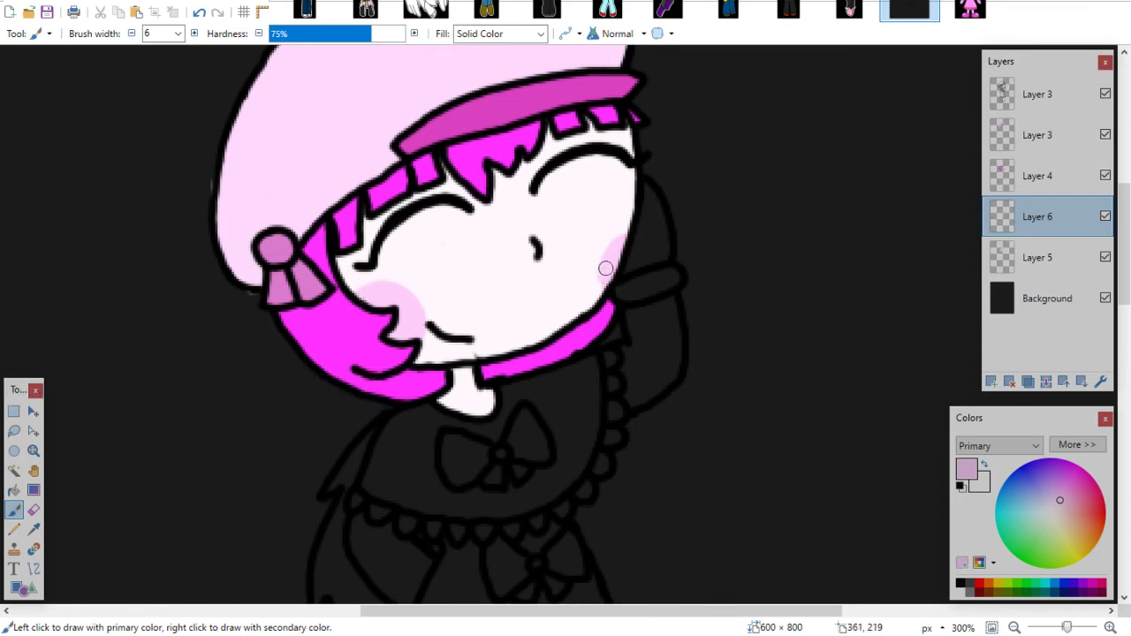
mouse_move(606, 268)
mouse_down()
mouse_move(630, 231)
mouse_move(610, 249)
mouse_move(607, 274)
mouse_move(612, 236)
mouse_move(631, 223)
mouse_move(618, 231)
mouse_move(623, 285)
mouse_up()
click(34, 510)
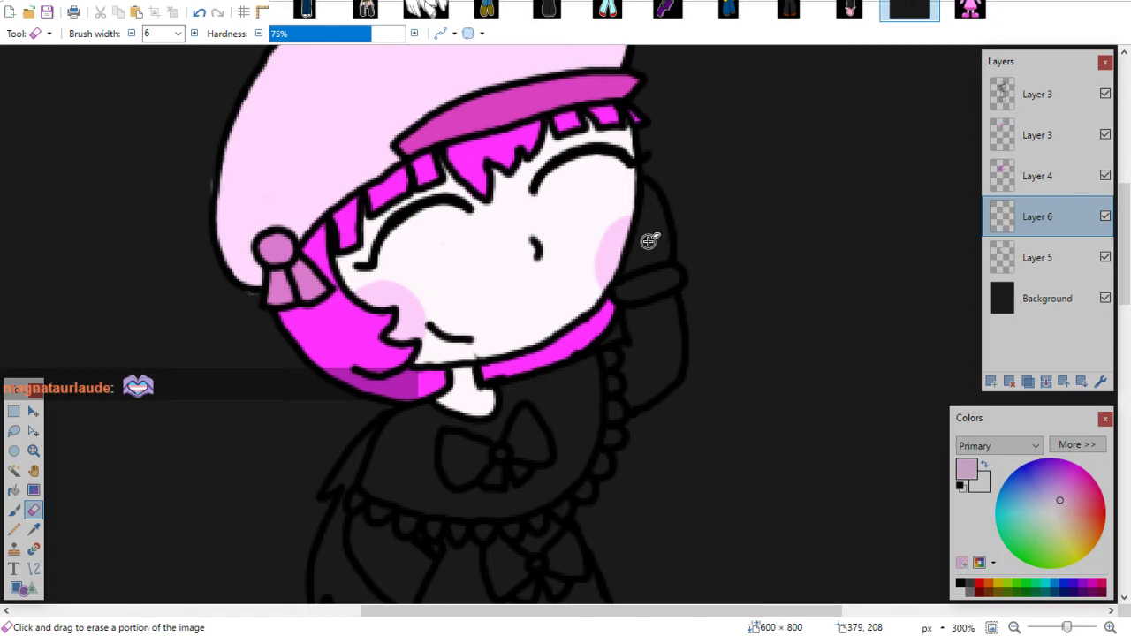
Make the hair layer, Layer 4, active and sample the magenta from the drawing's own hair for the Paintbrush
click(970, 10)
click(33, 542)
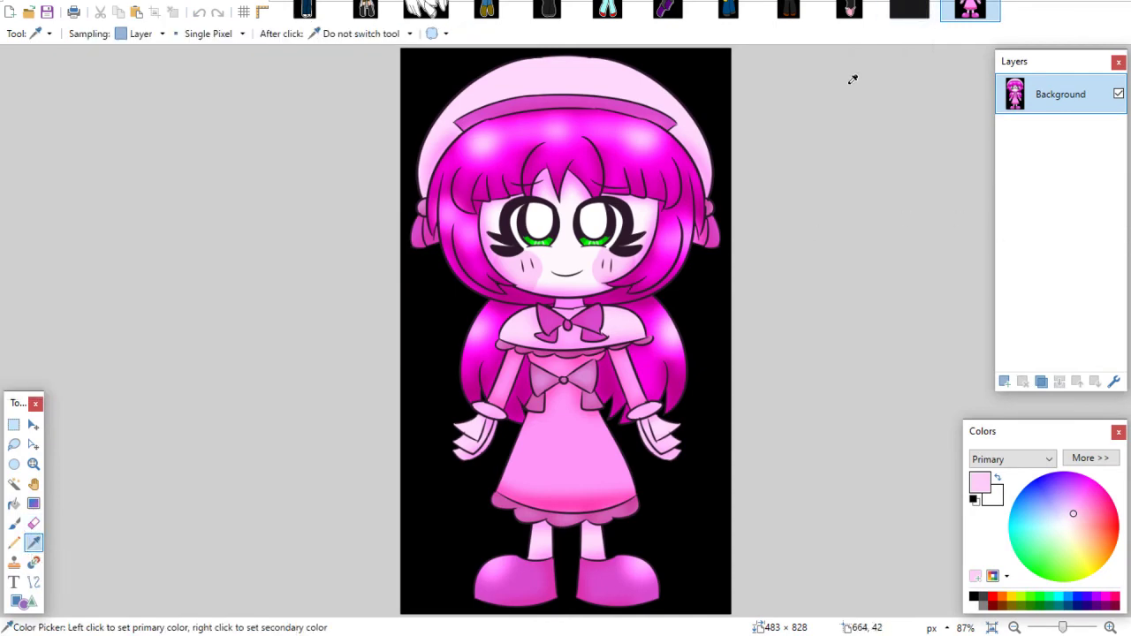
click(909, 11)
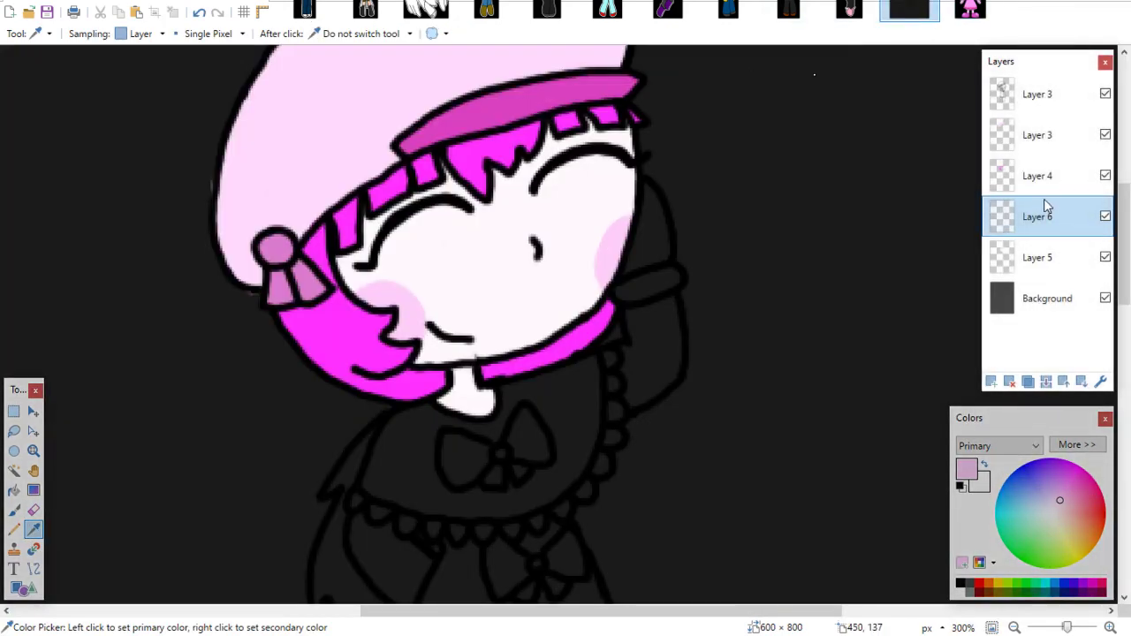
click(1037, 176)
click(344, 321)
click(18, 509)
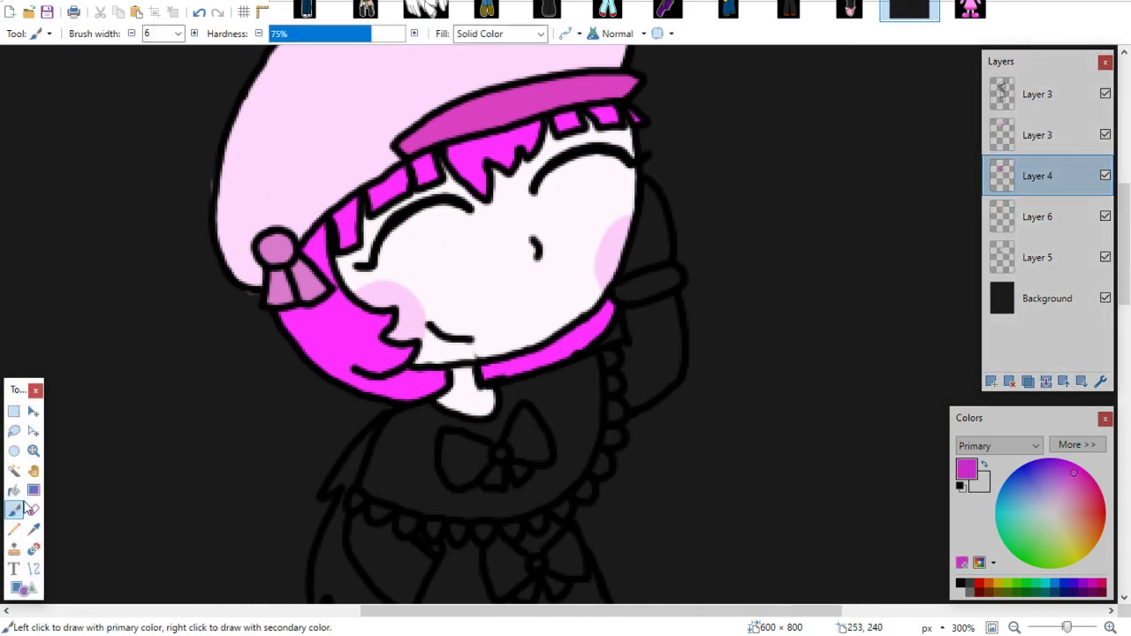
Paint the short hair lock beside the shoulder magenta, using a brush width of 4 for the edges, and clean up its overflow
scroll(334, 271, down, 6)
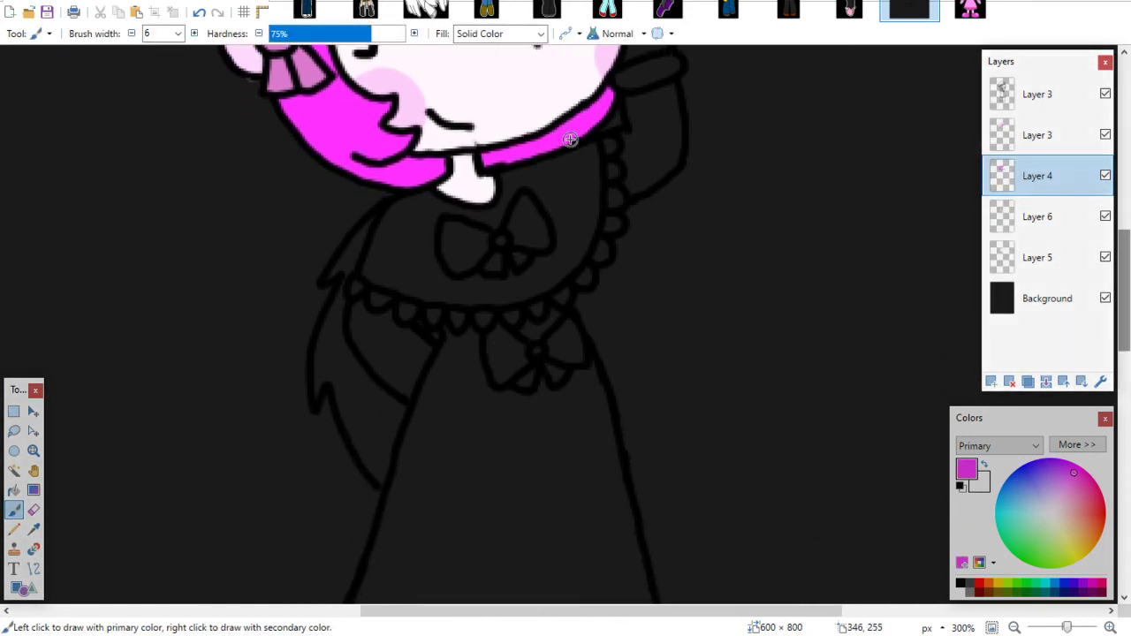
mouse_move(329, 276)
mouse_down()
mouse_move(351, 254)
mouse_move(197, 59)
mouse_move(364, 229)
mouse_up()
click(178, 34)
click(159, 84)
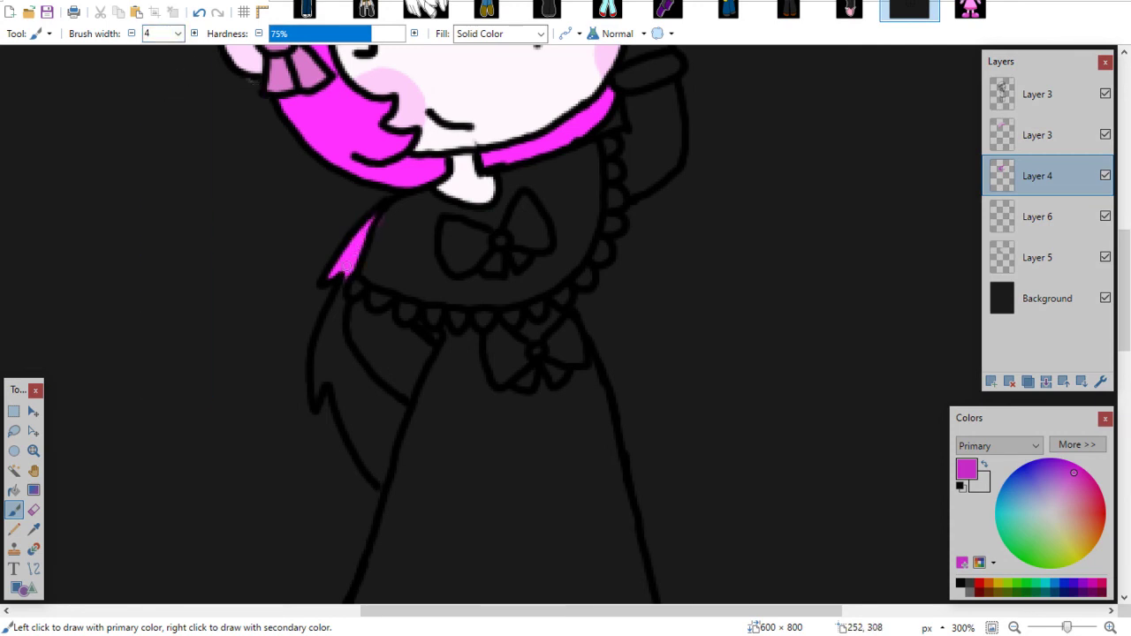
click(32, 510)
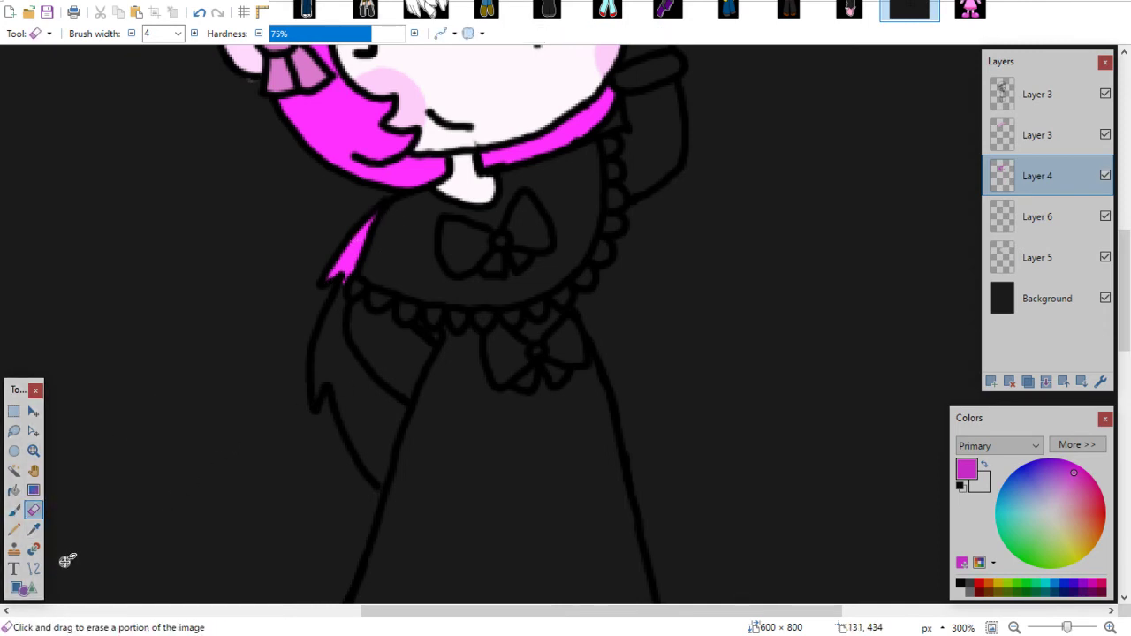
Fill the long trailing hair lock beside the dress with magenta and tidy the paint along its outline
click(14, 510)
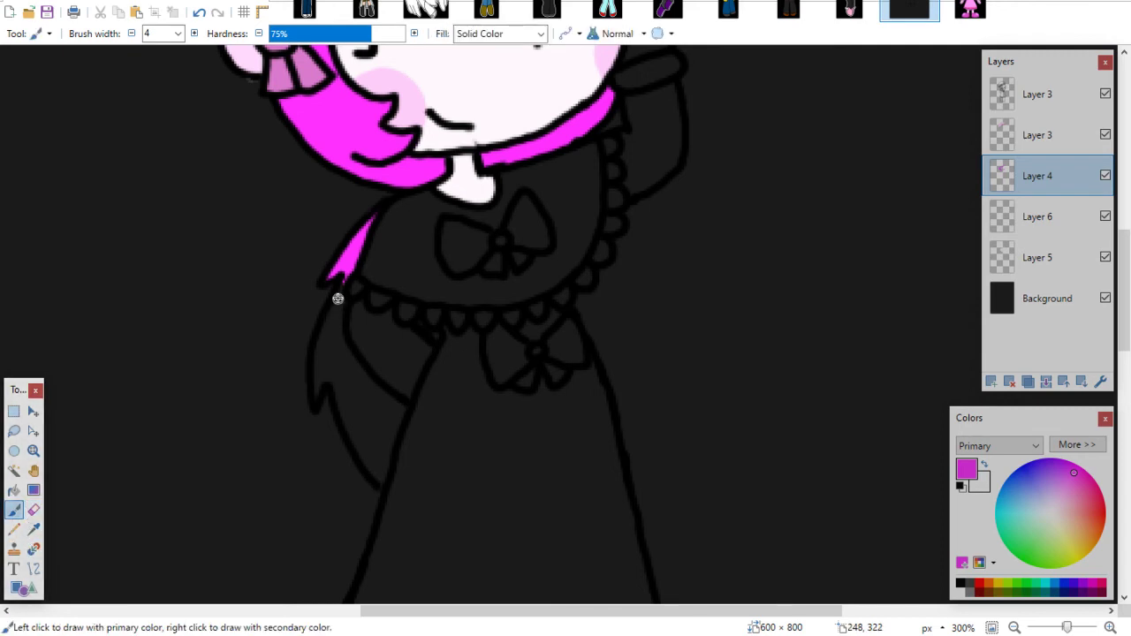
mouse_move(338, 298)
mouse_down()
mouse_move(340, 286)
mouse_move(341, 353)
mouse_up()
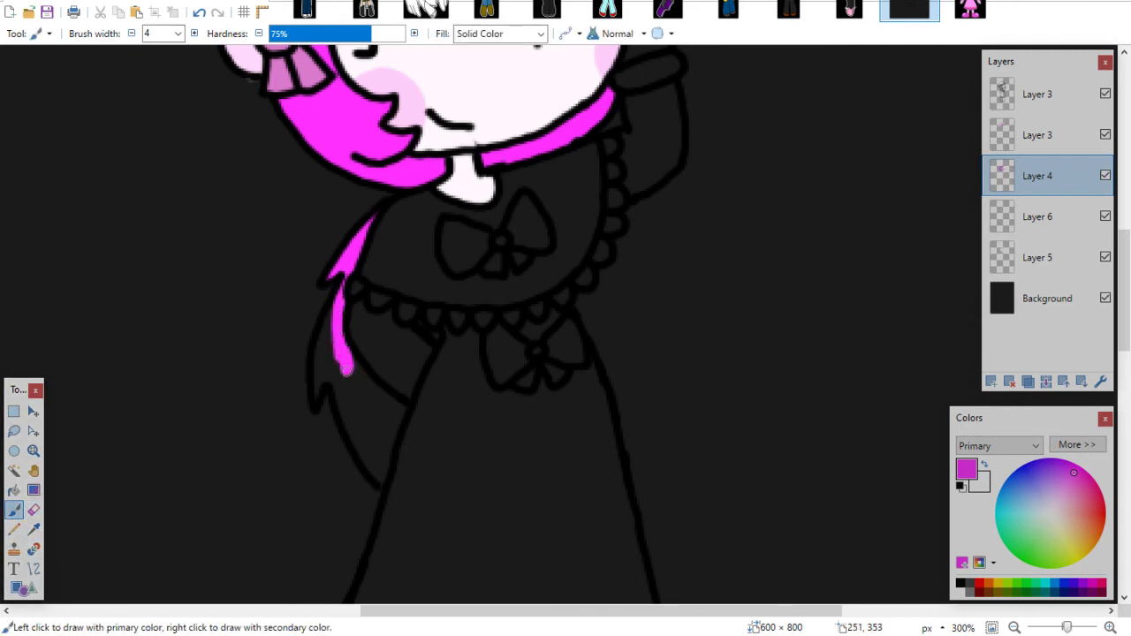
mouse_move(348, 304)
mouse_down()
mouse_move(320, 353)
mouse_move(329, 333)
mouse_up()
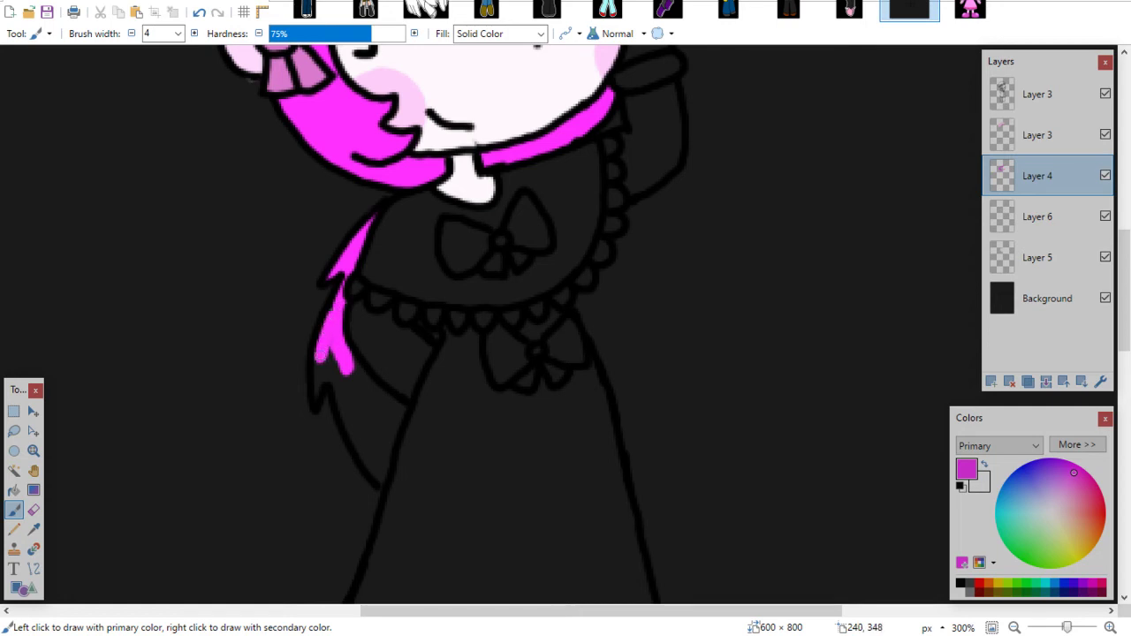
mouse_move(314, 387)
mouse_down()
mouse_move(330, 354)
mouse_move(382, 481)
mouse_move(341, 354)
mouse_move(361, 402)
mouse_move(378, 395)
mouse_move(401, 410)
mouse_move(389, 470)
mouse_move(376, 445)
mouse_up()
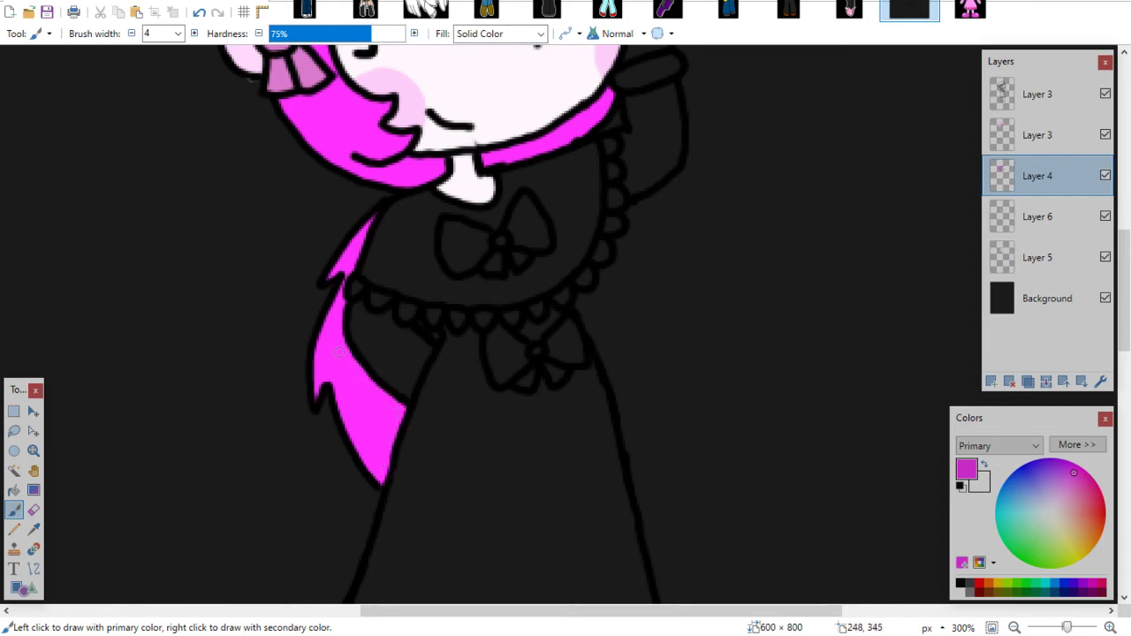
click(33, 510)
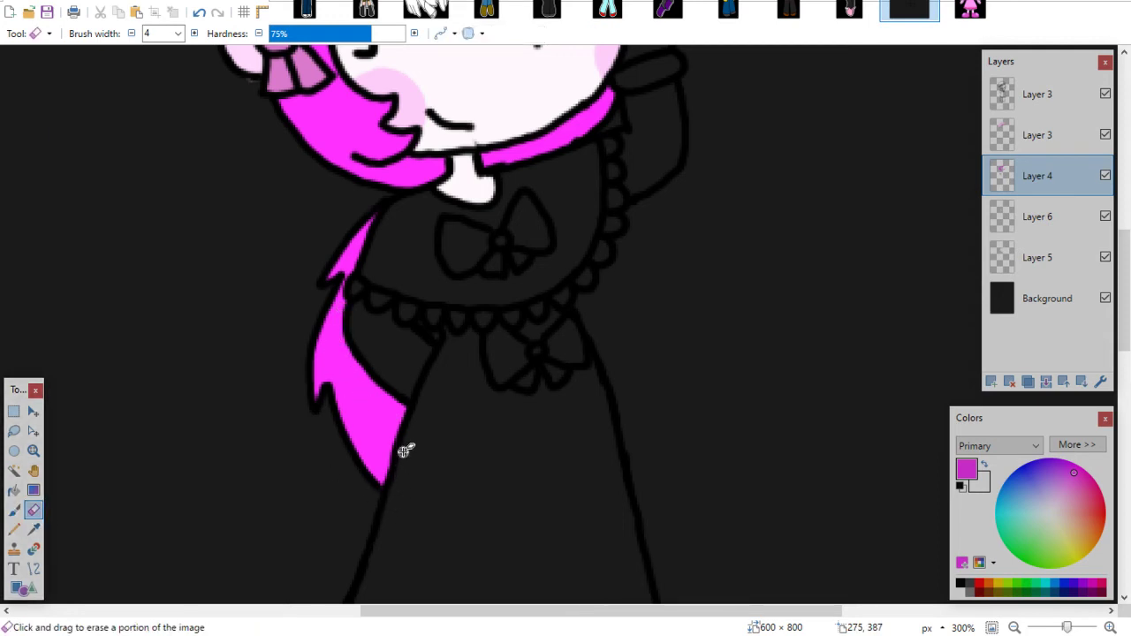
Sample the pale pink of the shoulder cape from the reference image and return to the drawing with the Paintbrush
scroll(404, 452, up, 4)
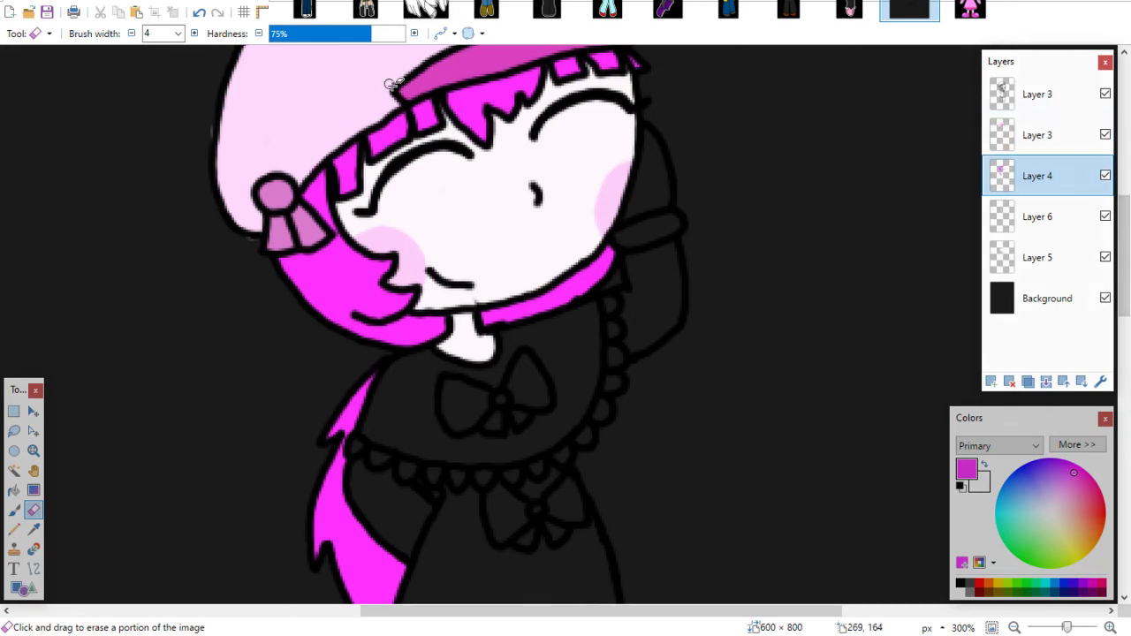
click(975, 18)
click(33, 543)
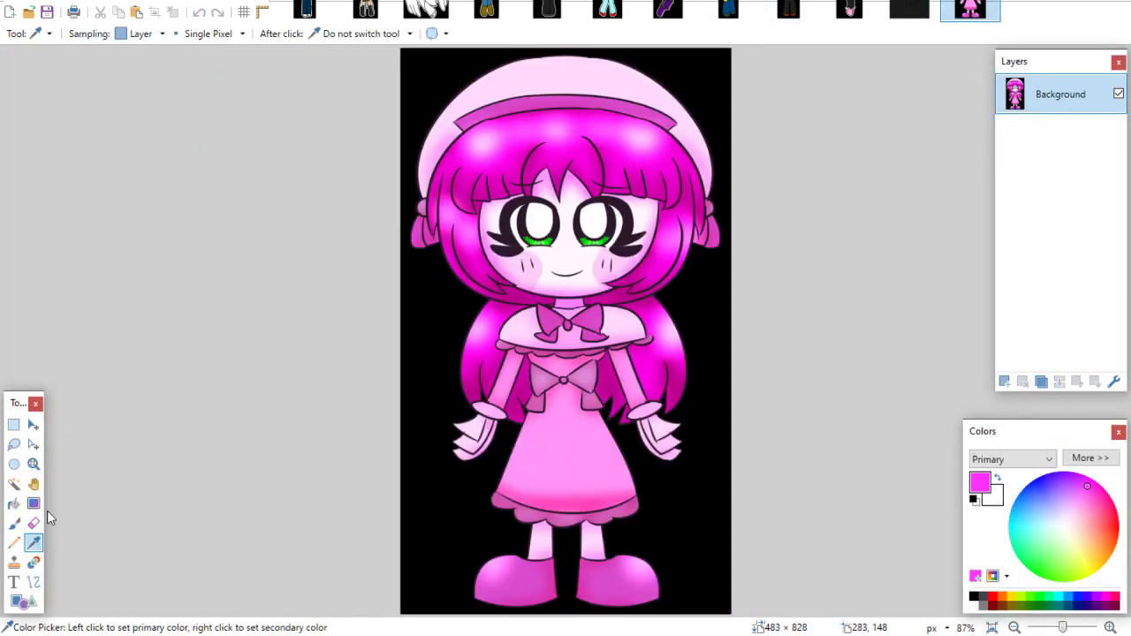
click(624, 319)
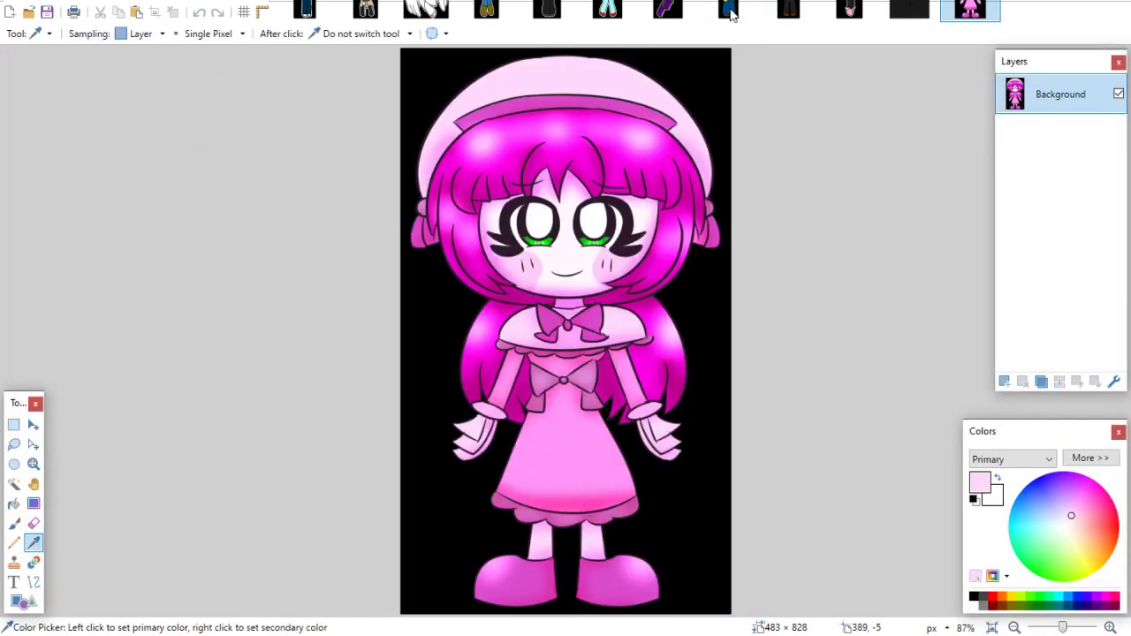
click(903, 11)
key(b)
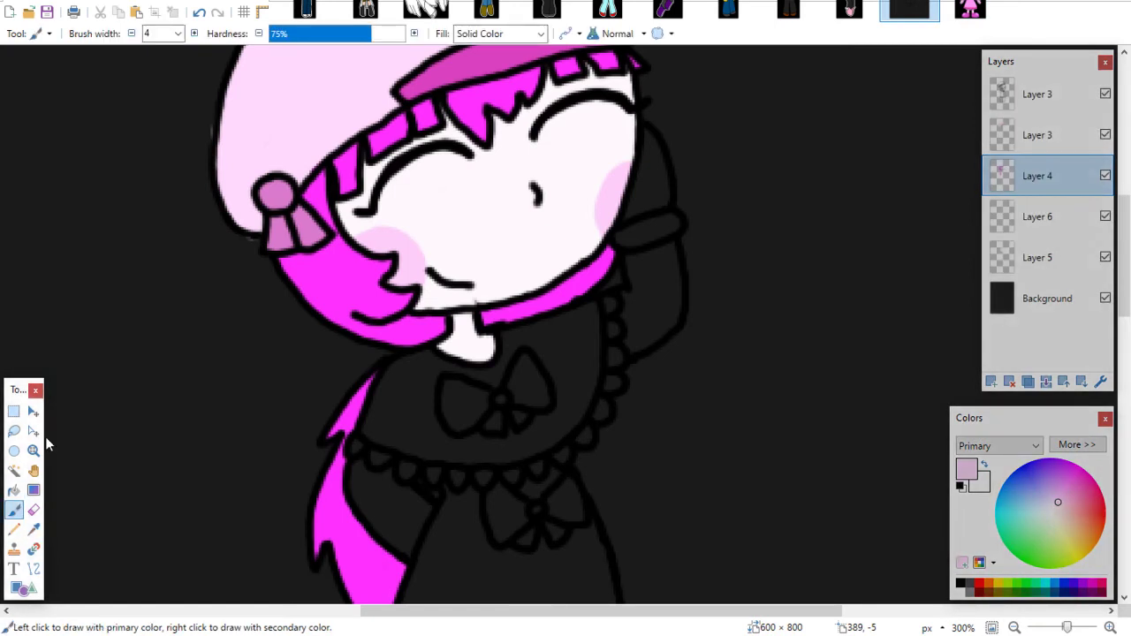
Add a layer above Layer 5, check the reference, and paint pale pink along the cape's shoulder edge and neckline
click(1025, 257)
key(ctrl+shift+n)
scroll(990, 236, down, 1)
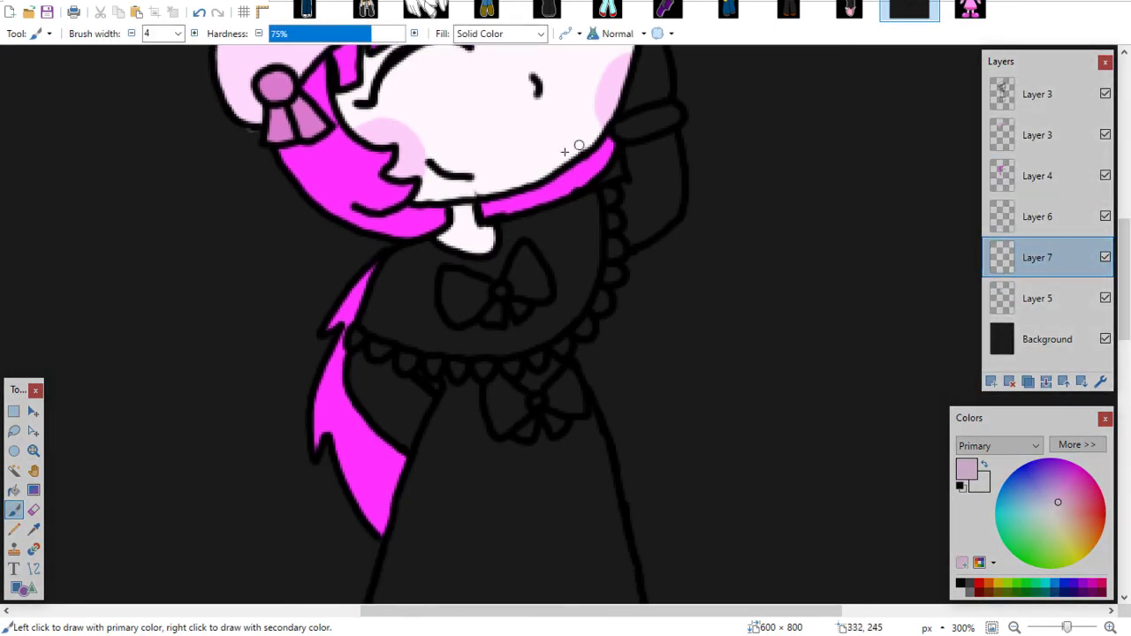
click(969, 12)
click(905, 8)
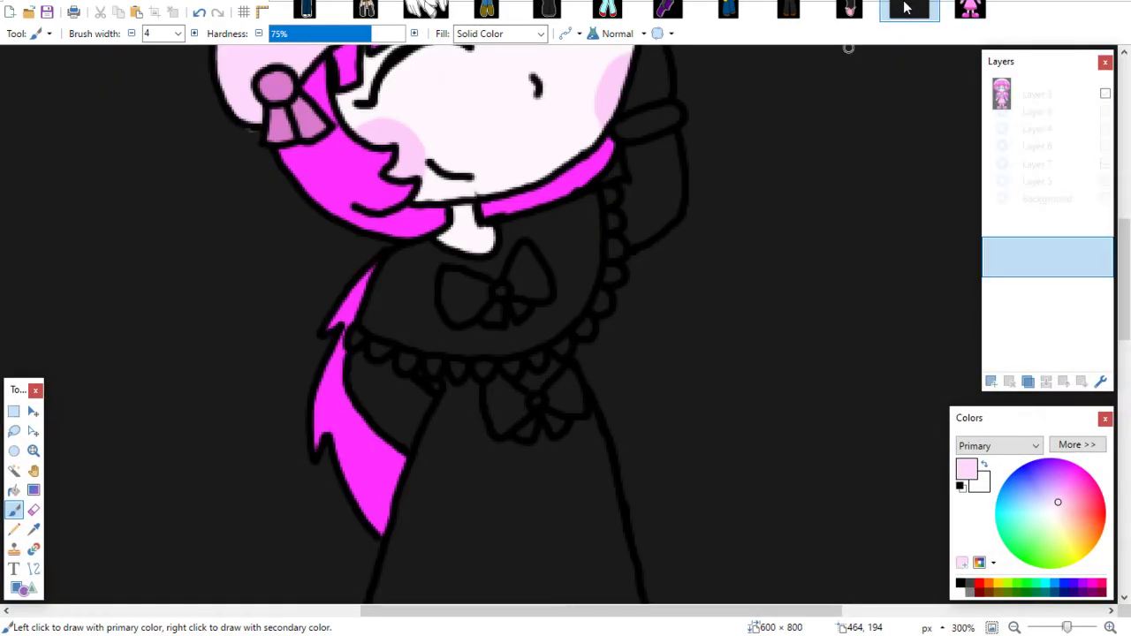
mouse_move(367, 323)
mouse_down()
mouse_move(408, 251)
mouse_move(432, 241)
mouse_move(436, 265)
mouse_move(461, 258)
mouse_move(497, 275)
mouse_move(510, 230)
mouse_up()
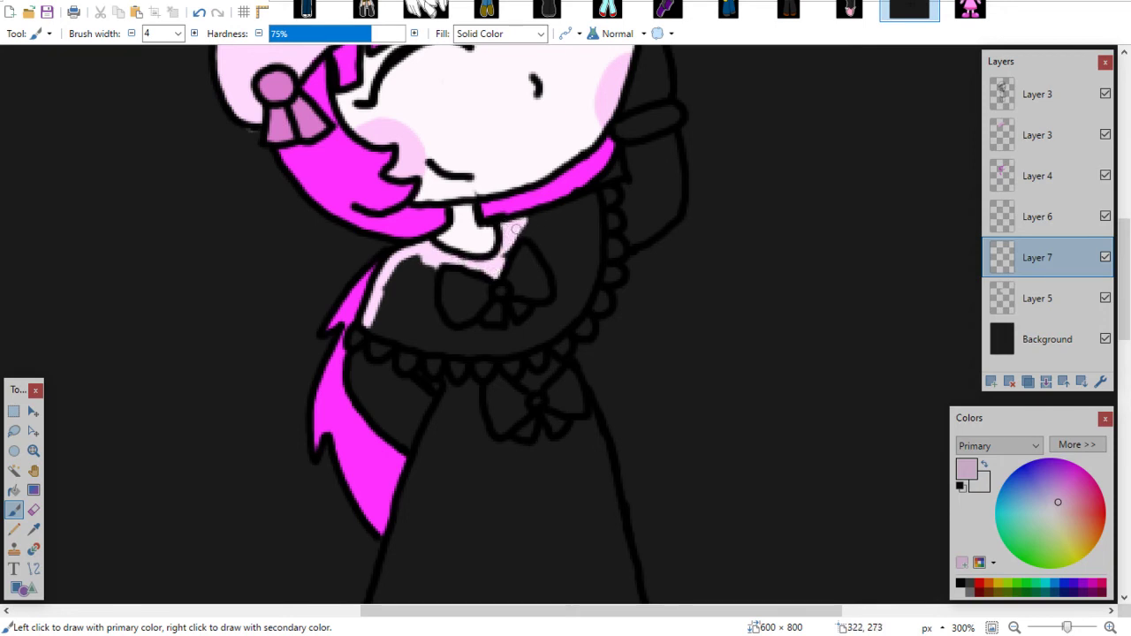
Add another new layer and place it directly beneath Layer 5
click(1016, 305)
click(991, 381)
click(1081, 381)
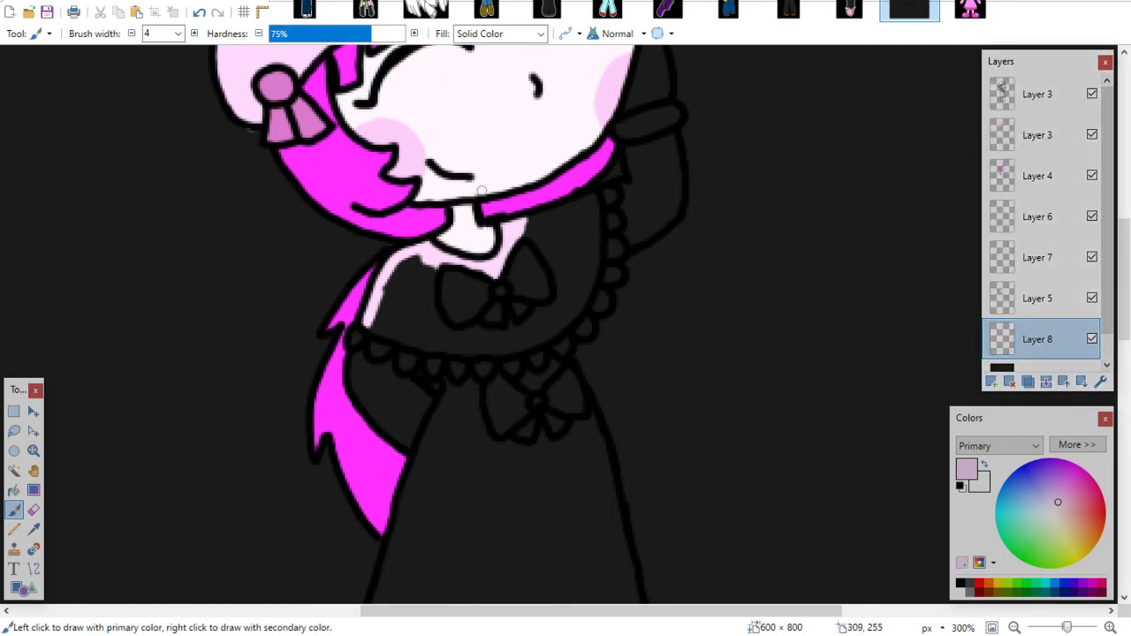
Fill the rest of the cape with pale pink on Layer 7, painting around the chest bow
click(1043, 257)
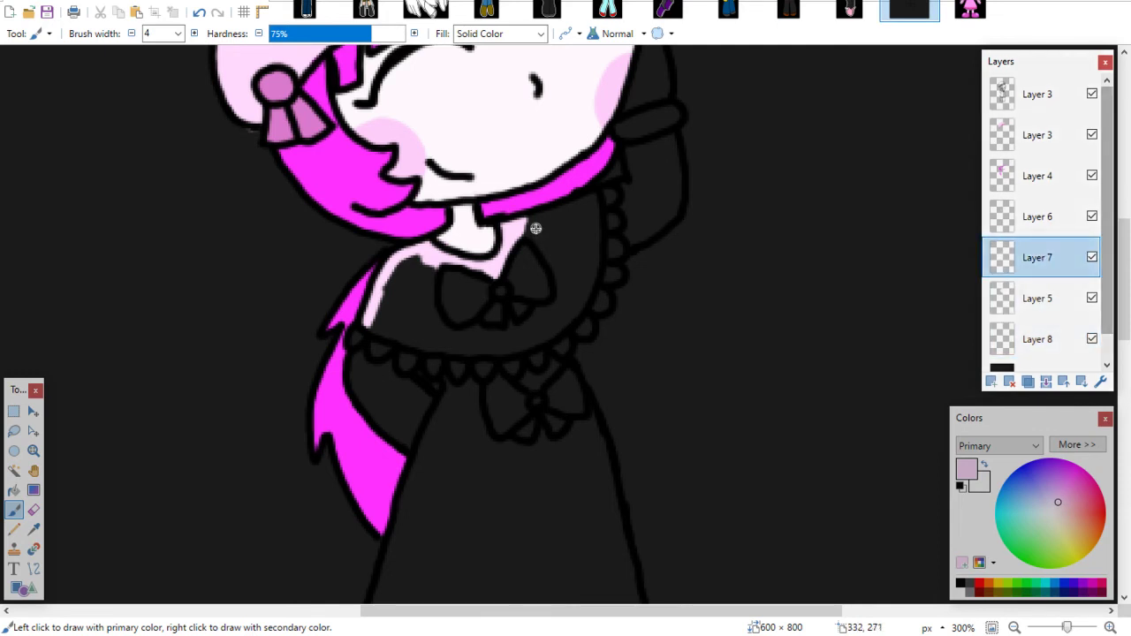
drag(533, 229, 597, 197)
mouse_move(595, 242)
mouse_down()
mouse_move(585, 294)
mouse_move(588, 282)
mouse_move(561, 322)
mouse_move(556, 264)
mouse_move(533, 230)
mouse_move(565, 284)
mouse_move(557, 236)
mouse_move(575, 276)
mouse_move(574, 211)
mouse_up()
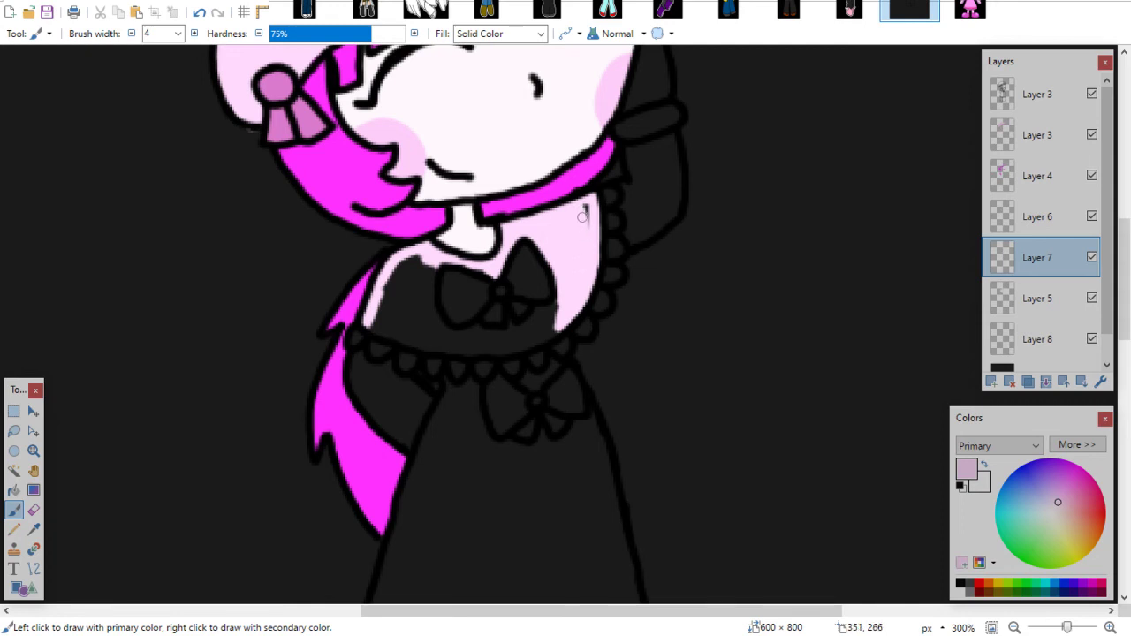
mouse_move(558, 307)
mouse_down()
mouse_move(510, 332)
mouse_move(443, 331)
mouse_move(428, 289)
mouse_move(440, 325)
mouse_move(433, 257)
mouse_move(430, 296)
mouse_move(454, 269)
mouse_move(427, 337)
mouse_move(400, 268)
mouse_move(401, 328)
mouse_up()
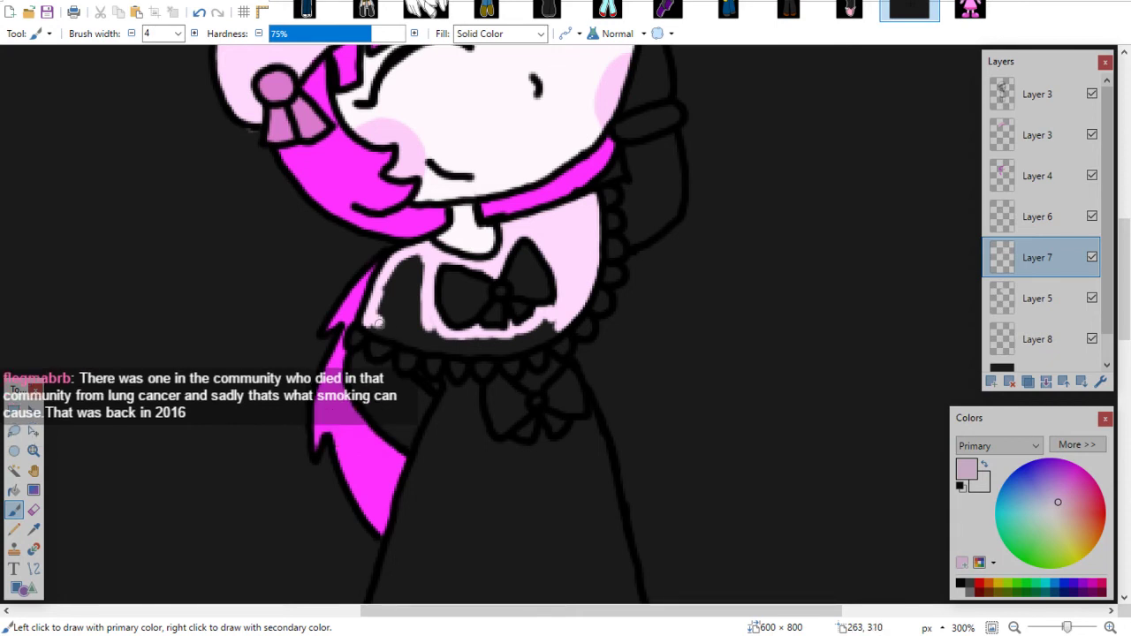
mouse_move(389, 319)
mouse_down()
mouse_move(372, 297)
mouse_move(376, 328)
mouse_move(417, 338)
mouse_move(387, 291)
mouse_move(387, 307)
mouse_move(400, 290)
mouse_move(398, 312)
mouse_move(388, 290)
mouse_move(405, 286)
mouse_move(406, 312)
mouse_move(422, 277)
mouse_move(409, 334)
mouse_move(530, 338)
mouse_move(507, 362)
mouse_move(423, 320)
mouse_move(418, 344)
mouse_move(519, 352)
mouse_move(553, 330)
mouse_move(516, 342)
mouse_move(467, 340)
mouse_up()
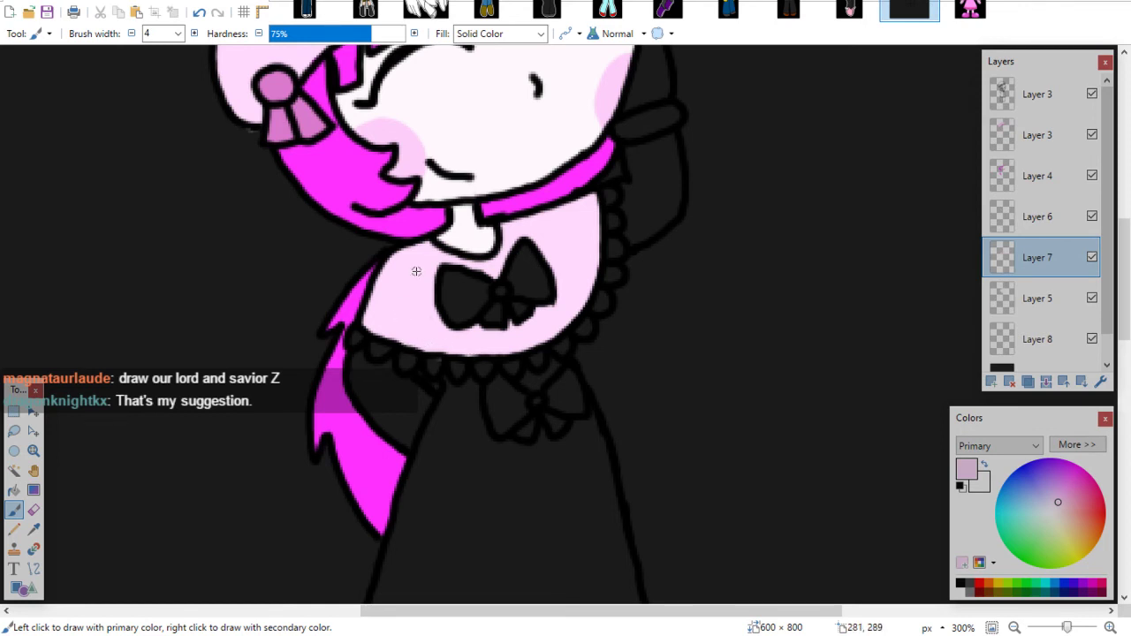
click(33, 510)
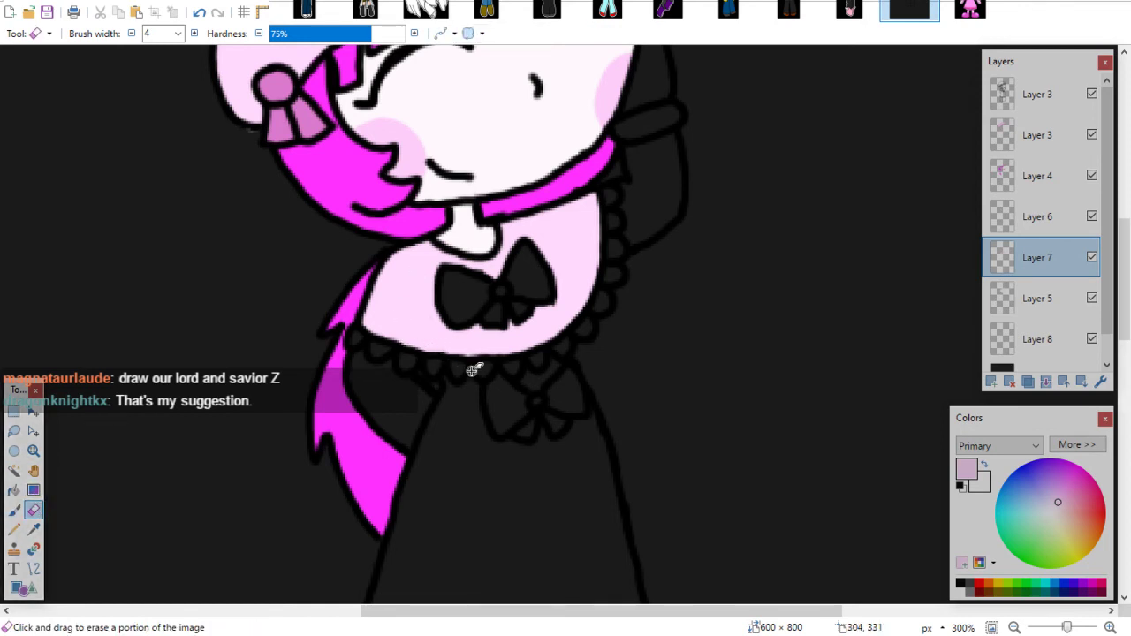
Sample the magenta from the hair on Layer 4 and paint the small gap under the ruffle near the waist
click(33, 530)
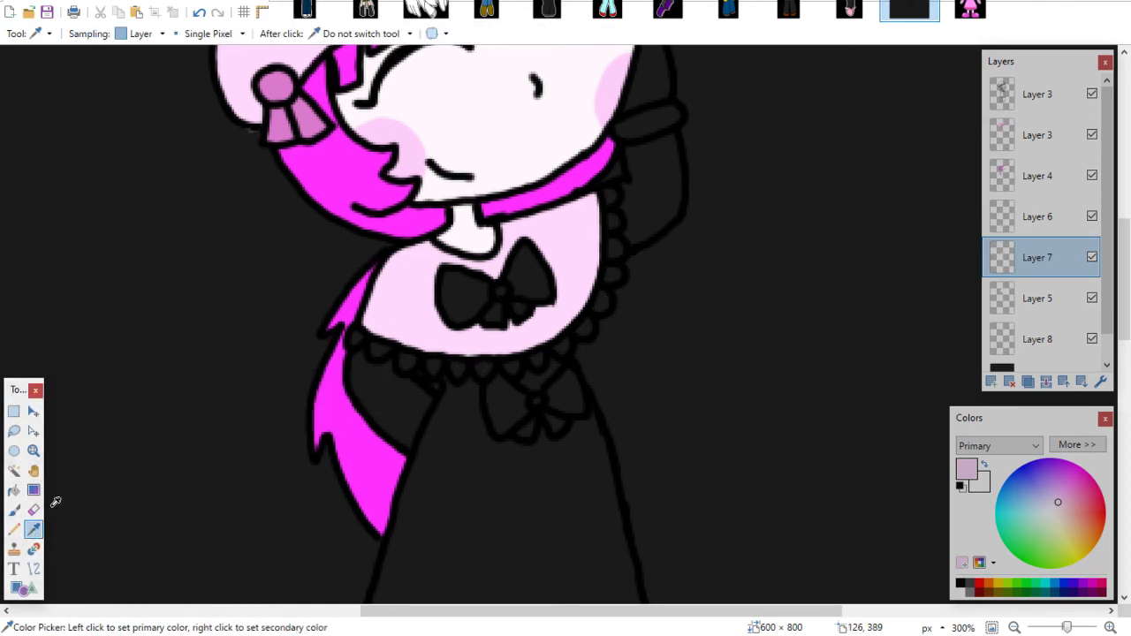
click(1032, 176)
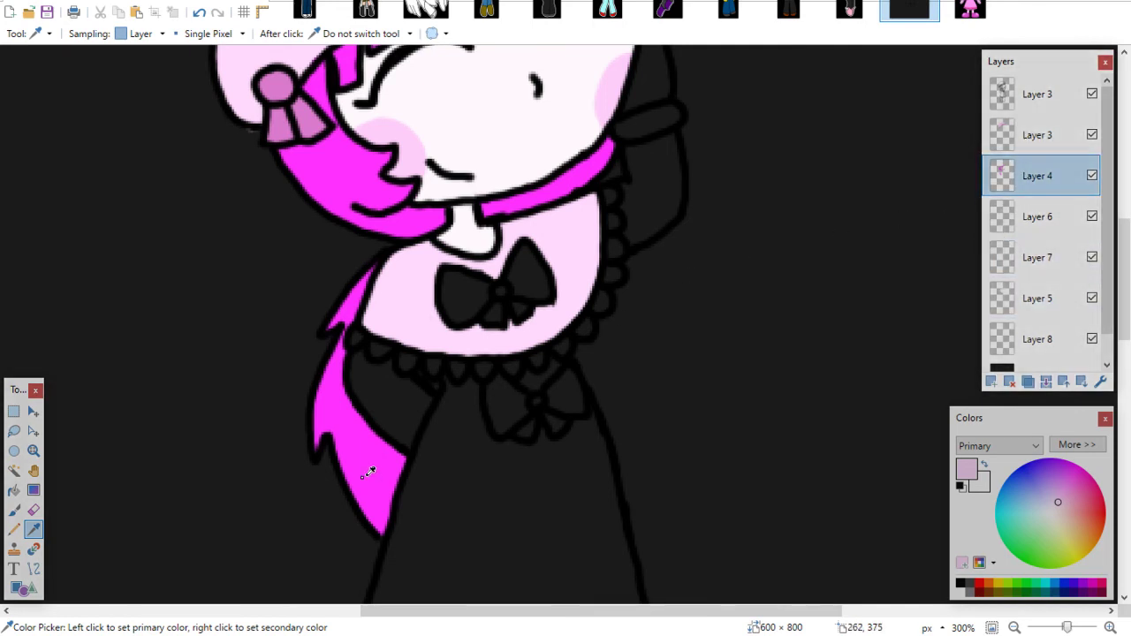
click(367, 473)
click(14, 510)
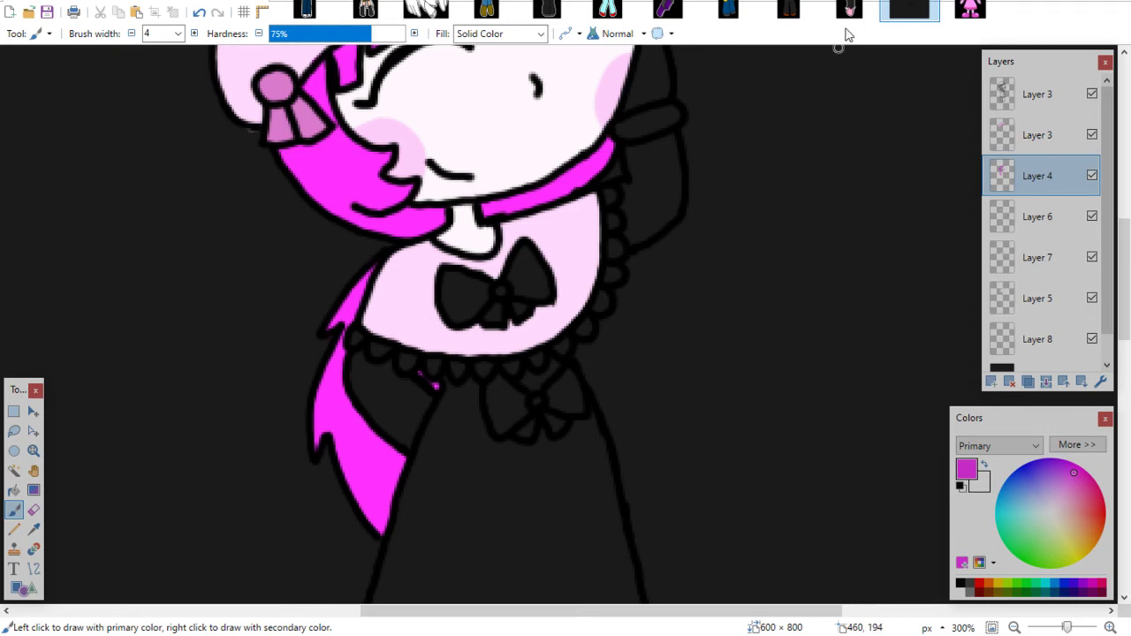
Sample the darker pink of the cape's ruffle trim from the reference image and return to the drawing with the Paintbrush
click(970, 10)
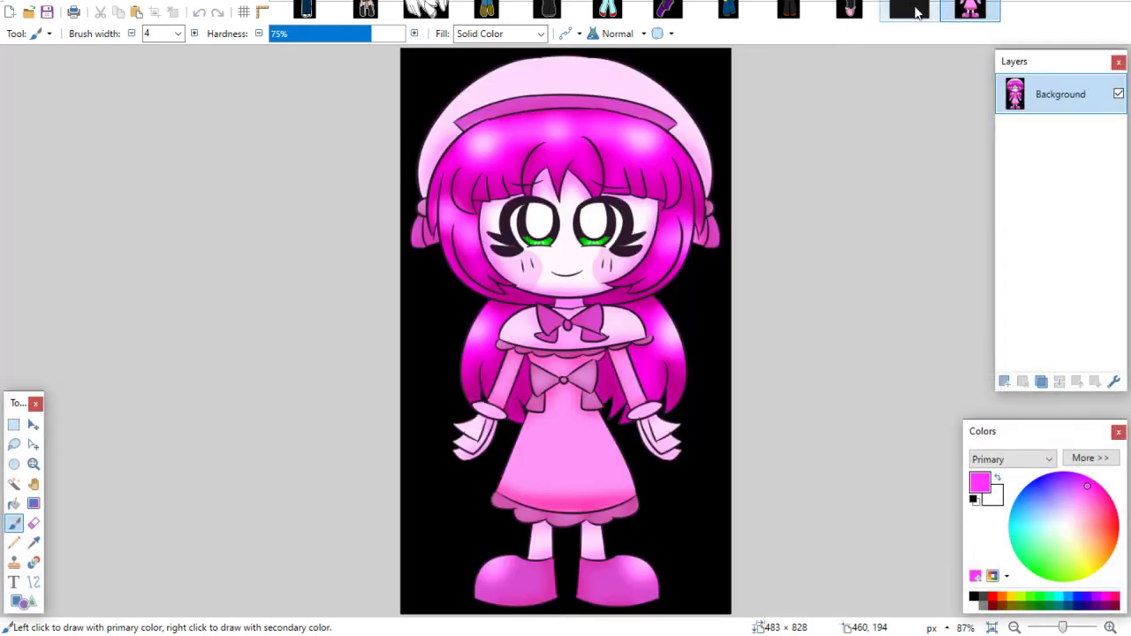
click(33, 543)
click(506, 341)
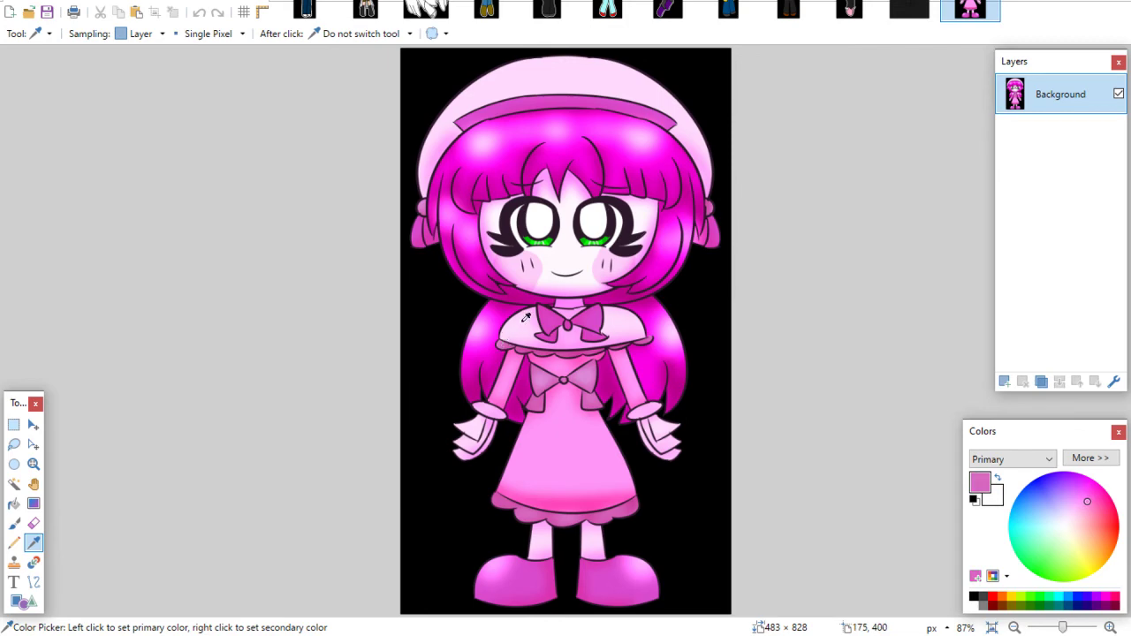
click(909, 11)
click(14, 510)
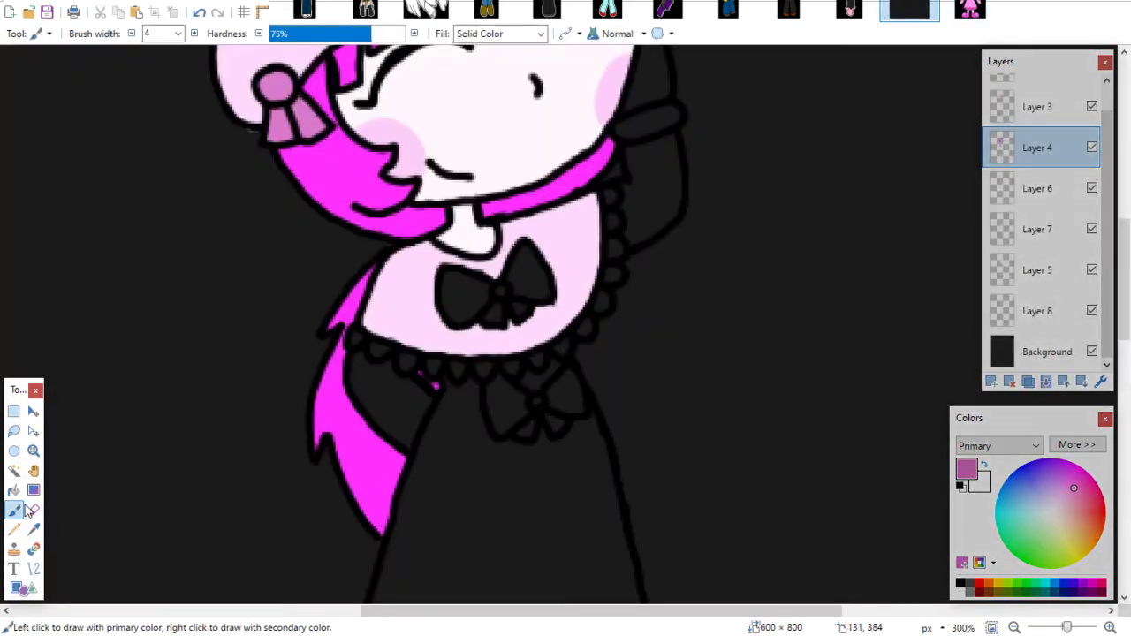
Add a layer beneath Layer 8 and paint the first scallops at the left end of the cape's ruffle dark pink
click(991, 381)
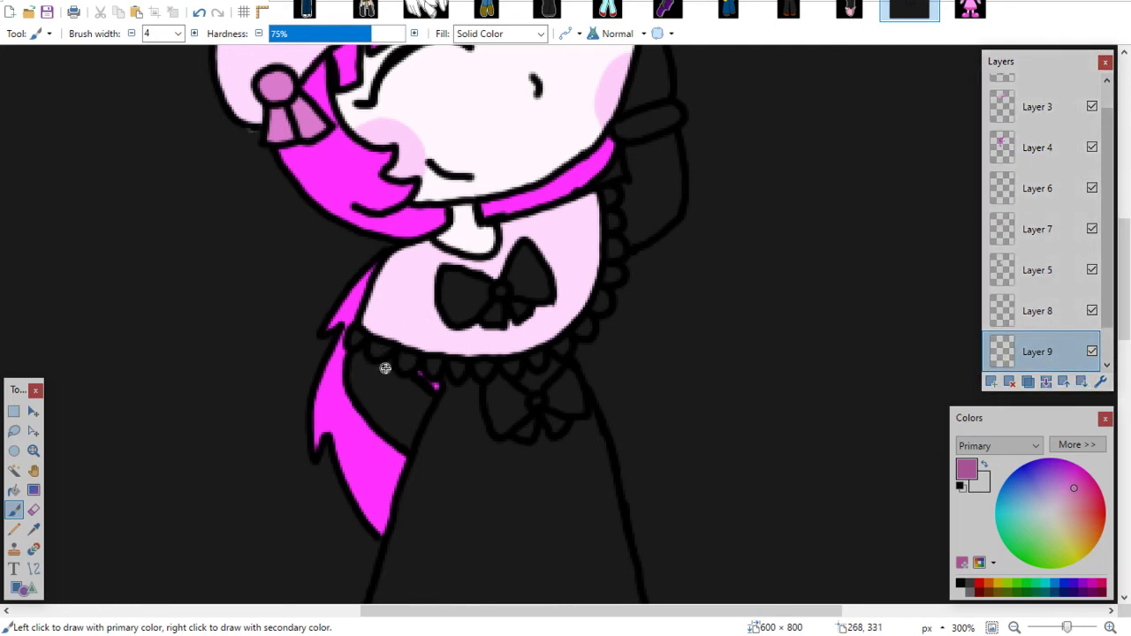
drag(360, 348, 395, 338)
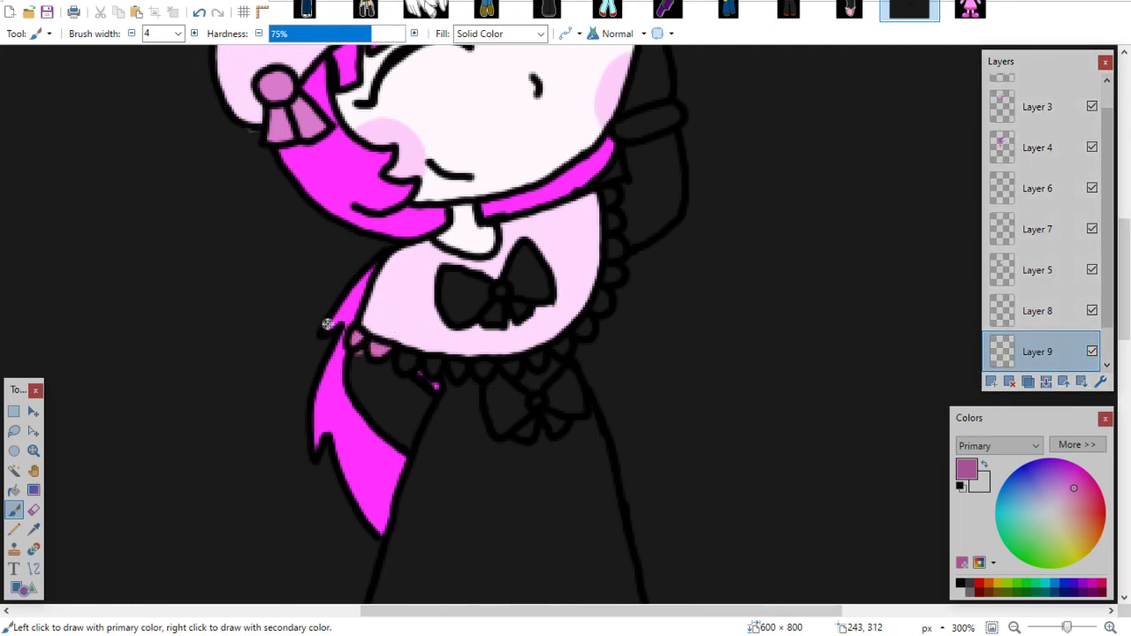
click(33, 510)
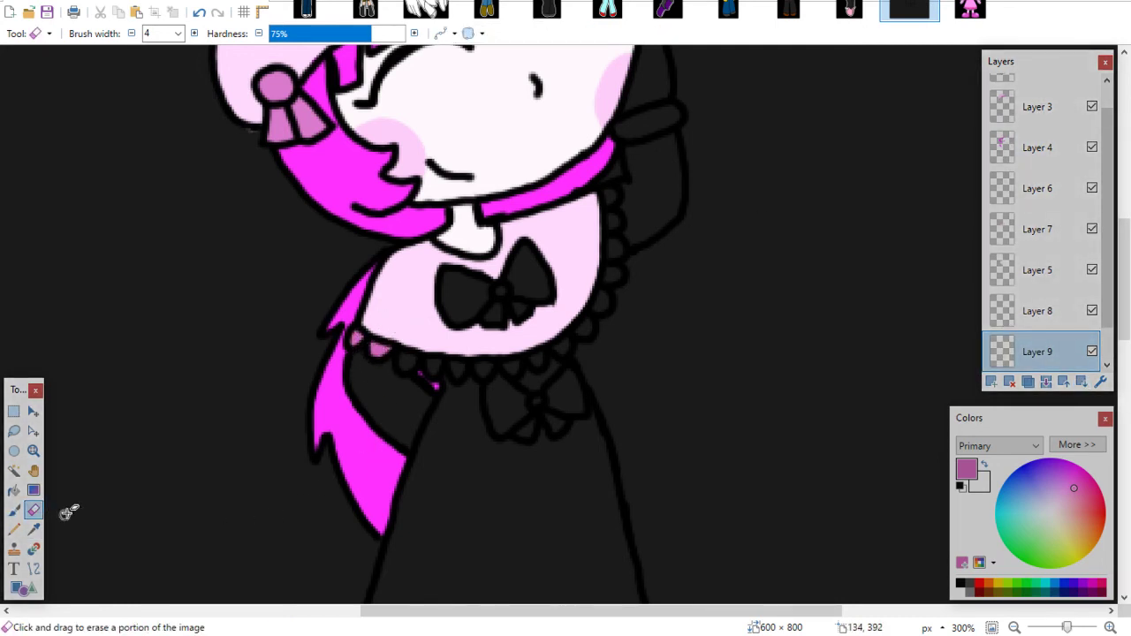
key(b)
click(404, 360)
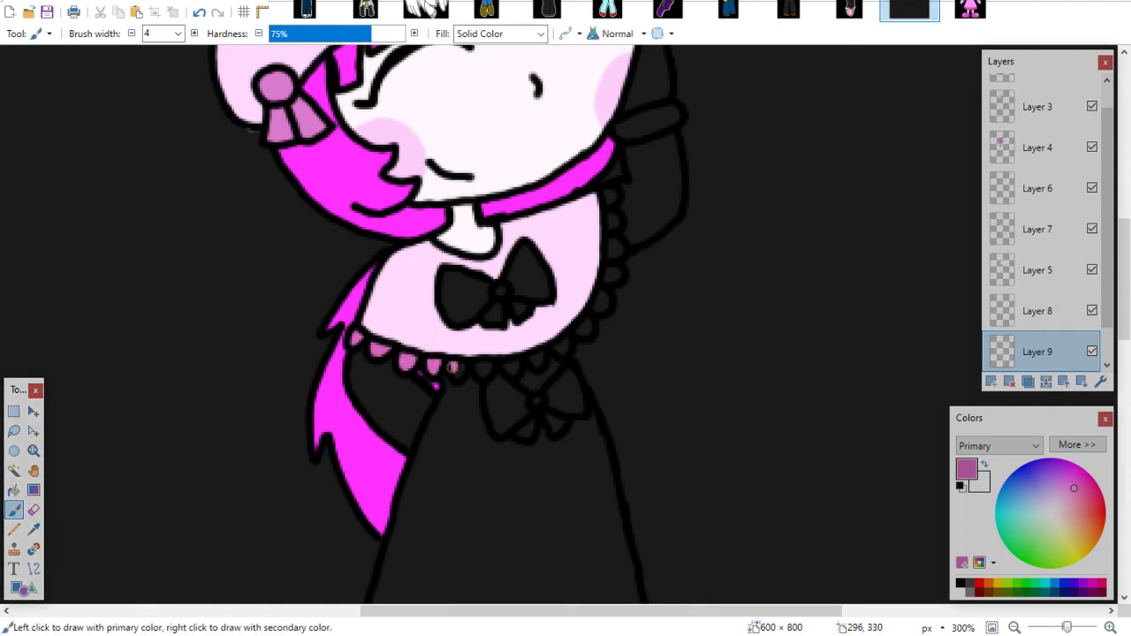
Paint the remaining ruffle scallops dark pink along the cape's lower edge and up its right side
drag(478, 372, 491, 358)
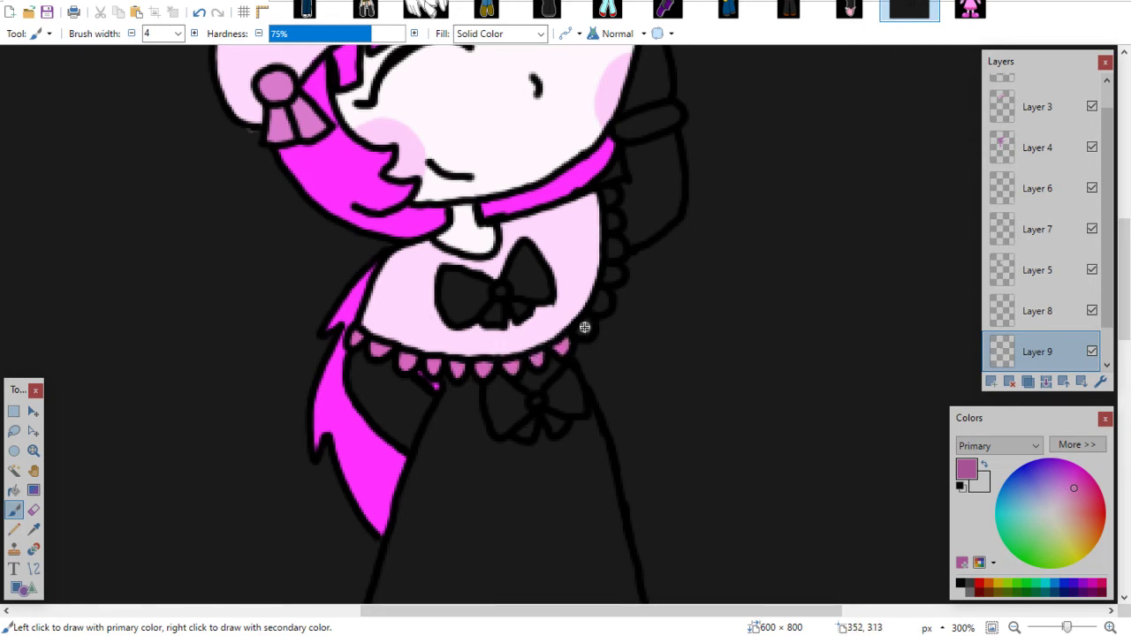
drag(597, 293, 601, 305)
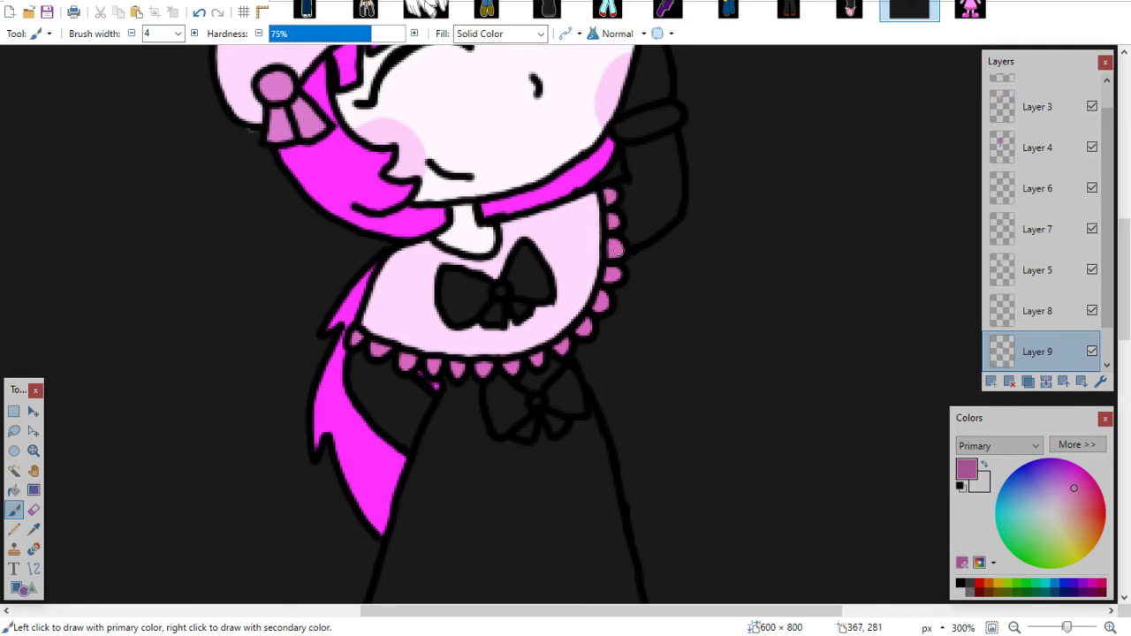
scroll(972, 309, up, 3)
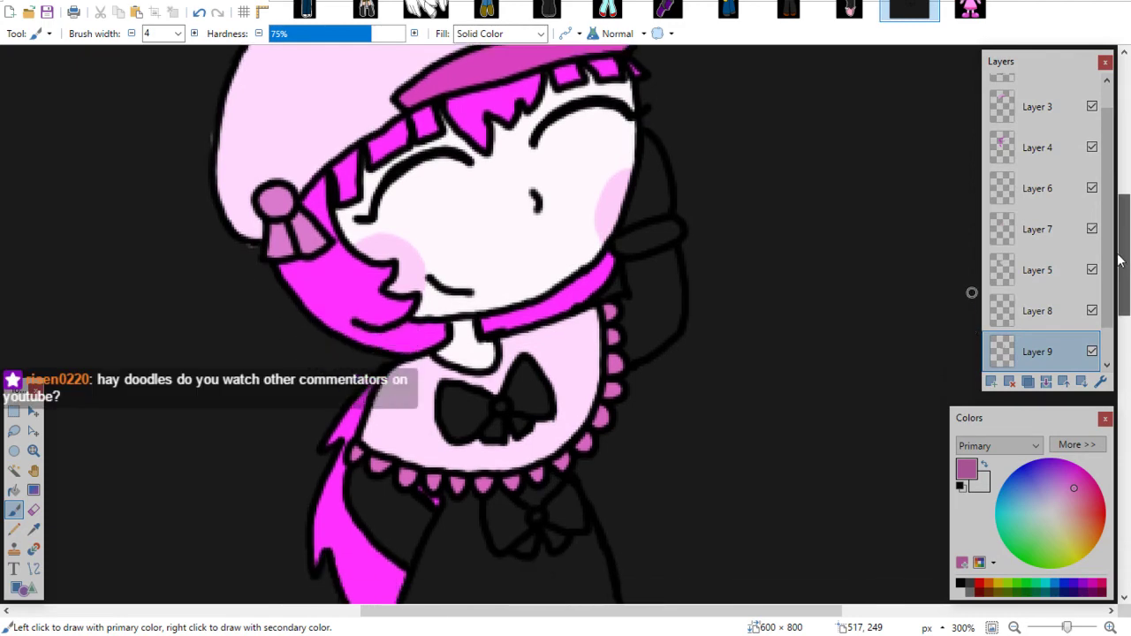
mouse_move(1118, 261)
mouse_down()
mouse_move(1118, 294)
mouse_move(1118, 274)
mouse_up()
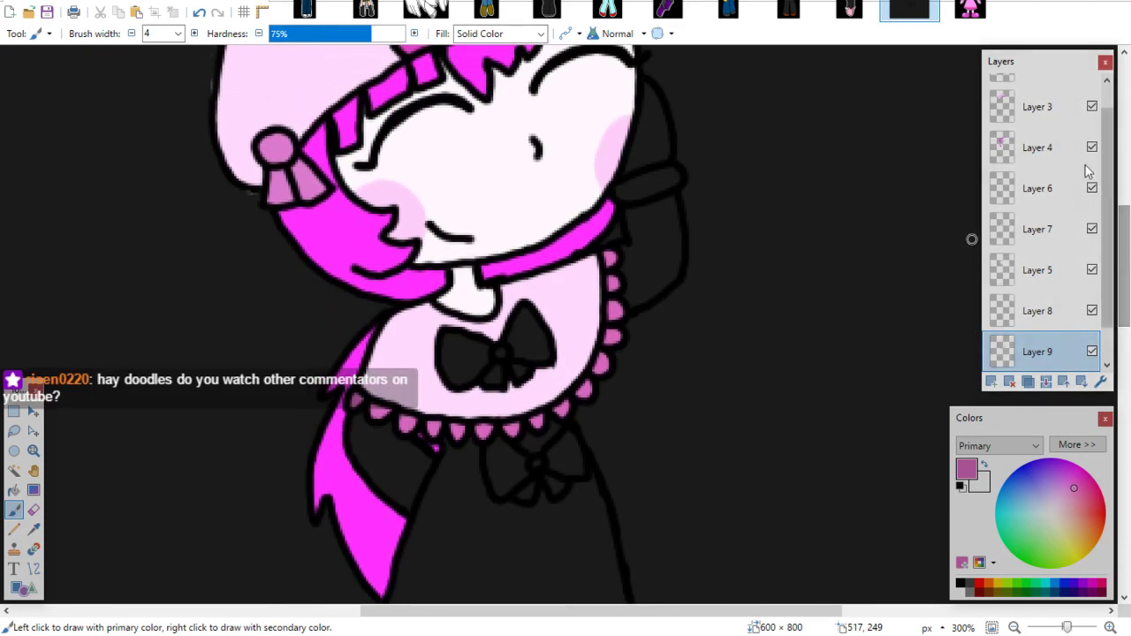
Sample the deep pink of the cape's bow from the reference image and return to the drawing with the Paintbrush
click(963, 13)
key(k)
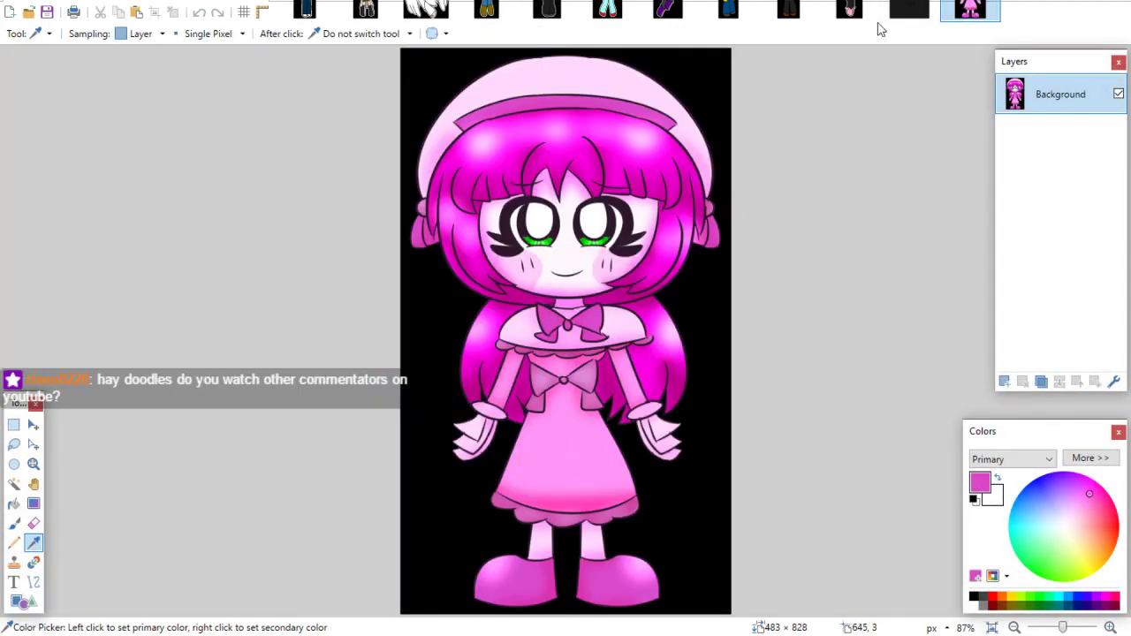
click(908, 10)
key(b)
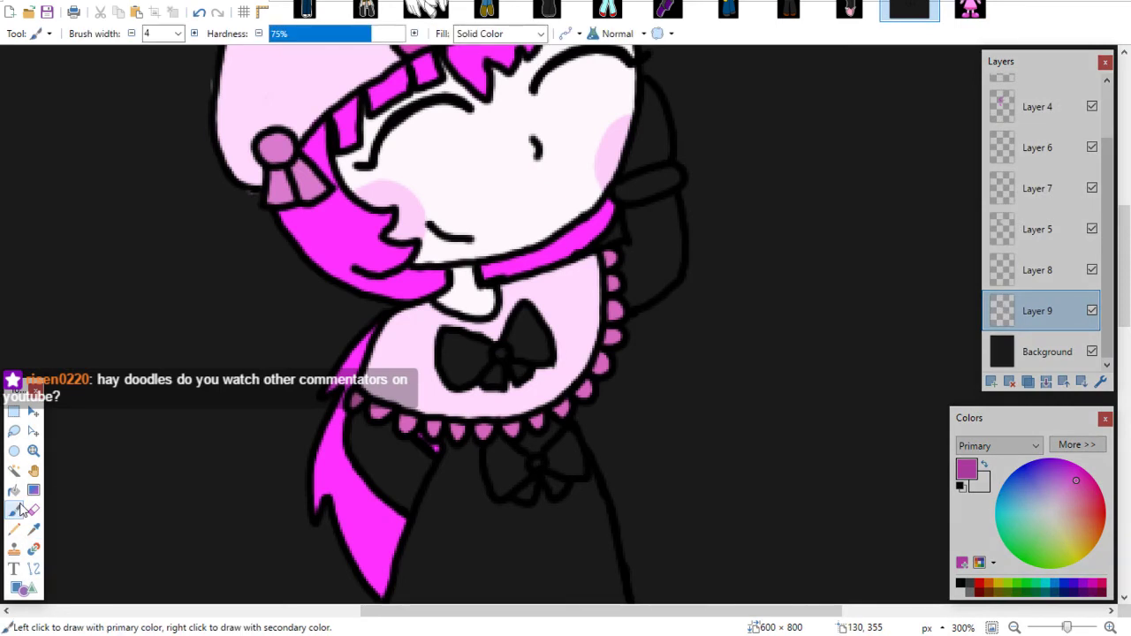
Add a layer beneath Layer 9 and paint the bow on the cape deep pink with brush width 8
click(992, 380)
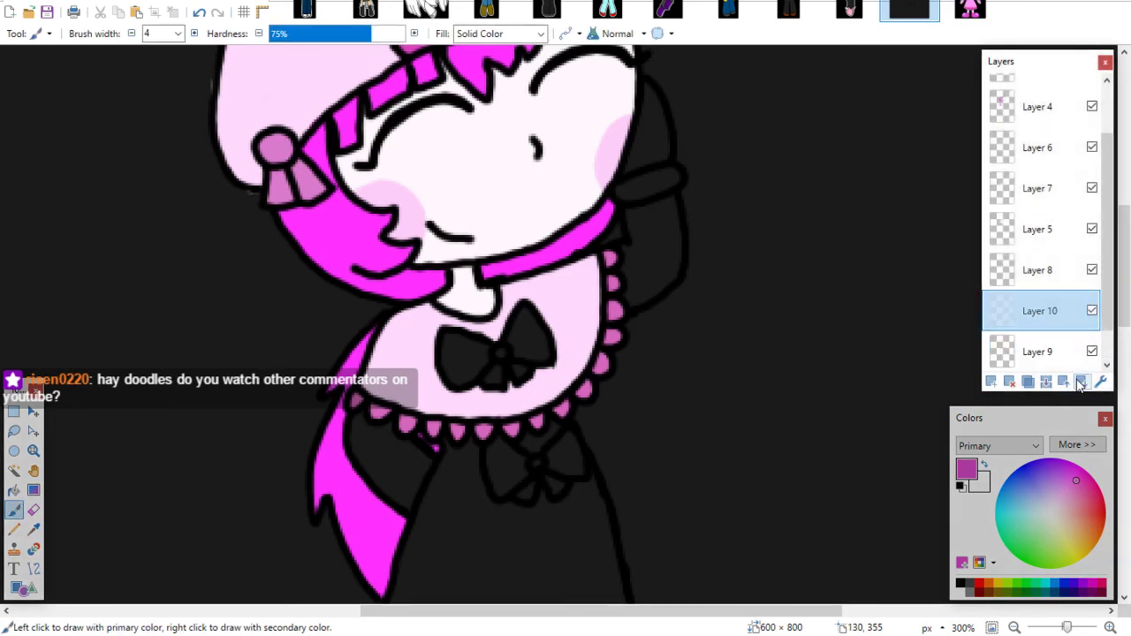
click(177, 34)
click(177, 100)
drag(466, 343, 451, 375)
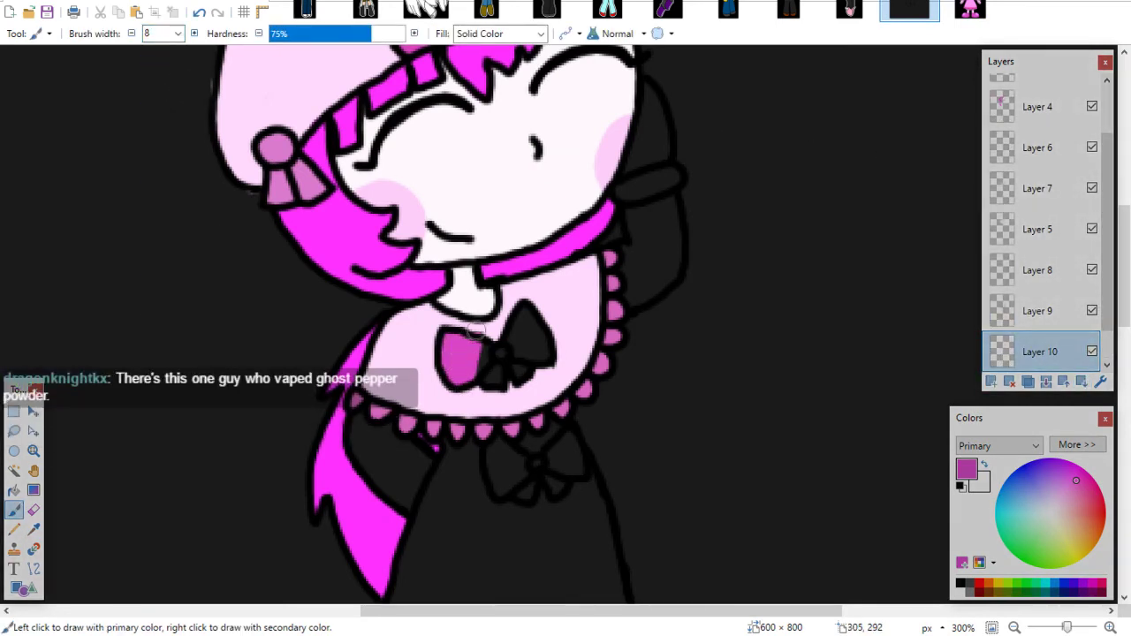
mouse_move(475, 329)
mouse_down()
mouse_move(508, 381)
mouse_move(546, 320)
mouse_move(553, 367)
mouse_move(520, 374)
mouse_move(552, 327)
mouse_move(552, 365)
mouse_move(508, 366)
mouse_move(475, 349)
mouse_move(513, 379)
mouse_up()
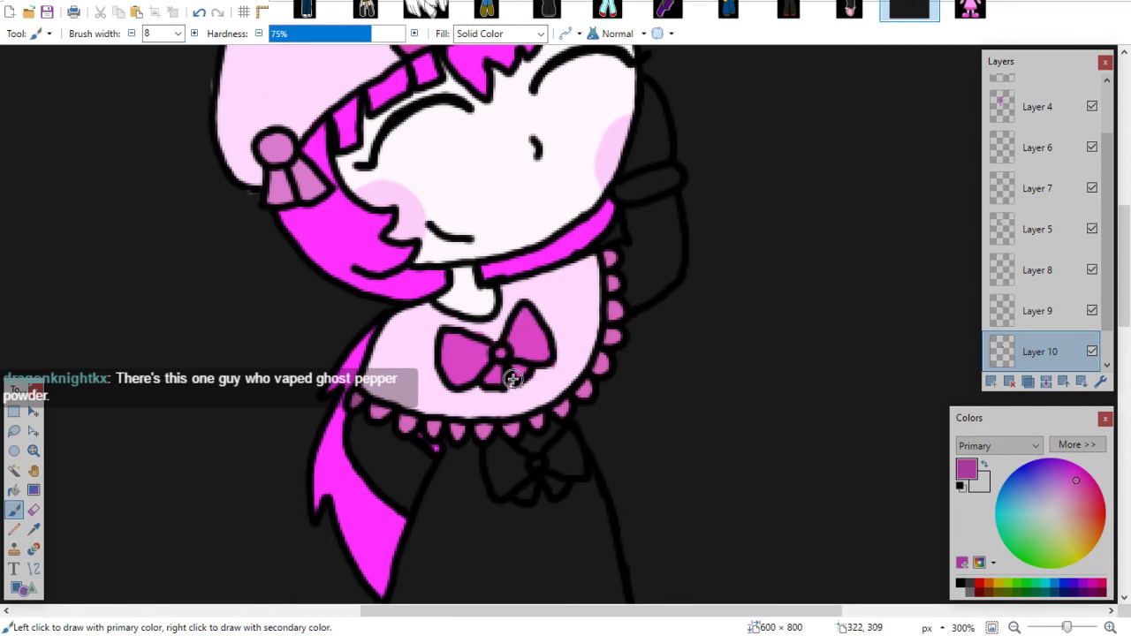
Sample the pink of the sleeve from the reference image and return to the drawing with the Paintbrush
click(959, 593)
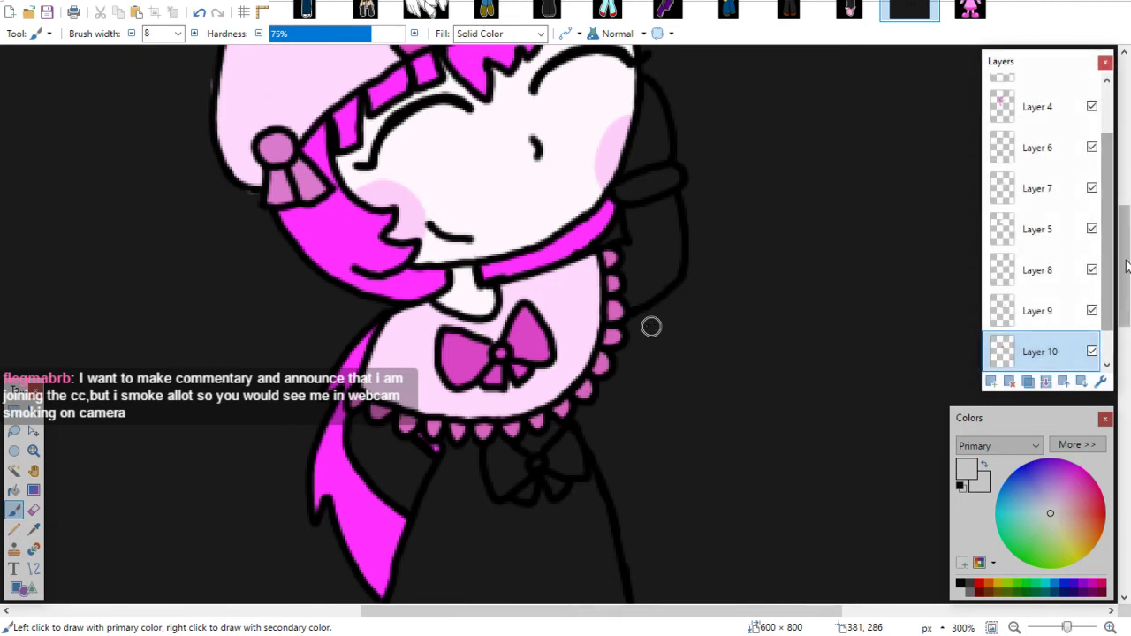
scroll(1088, 231, up, 3)
click(970, 9)
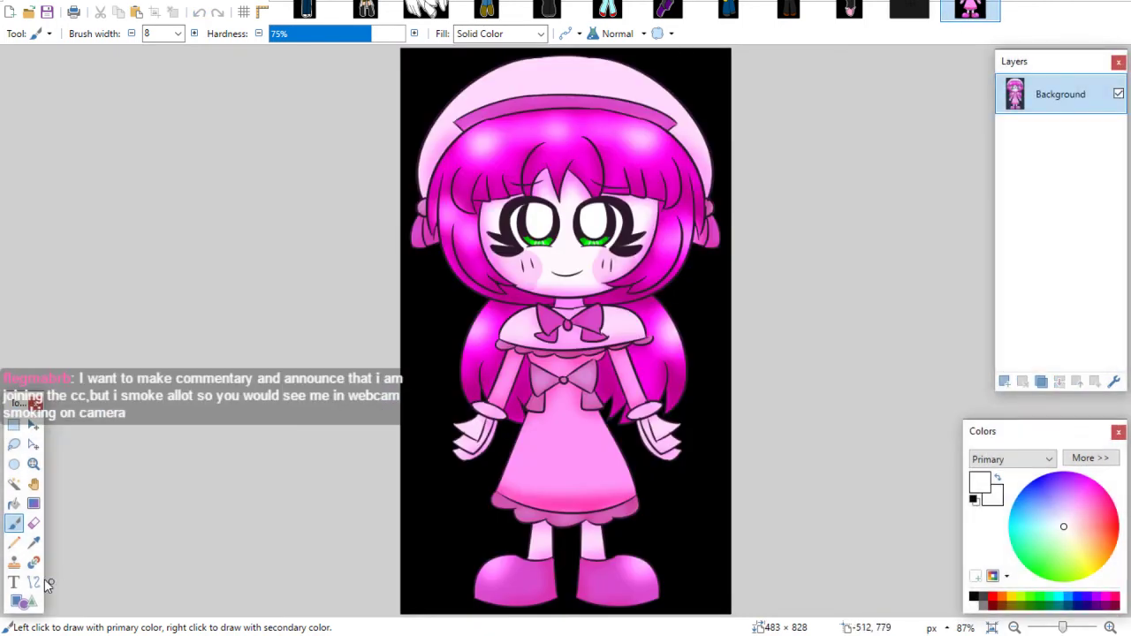
click(33, 543)
click(506, 379)
click(909, 9)
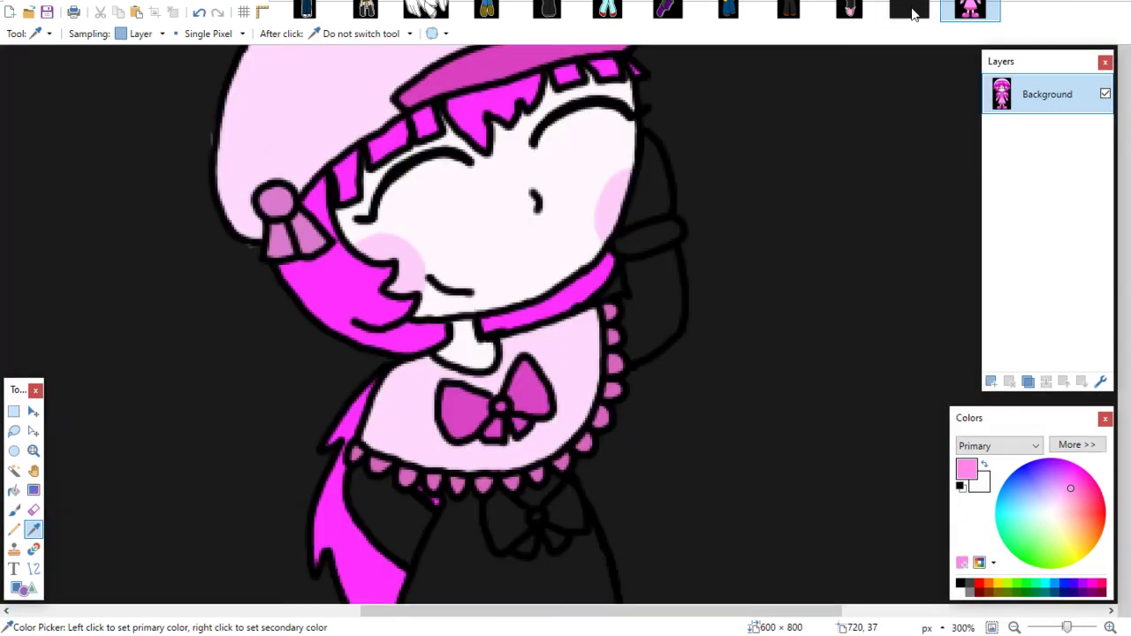
click(14, 522)
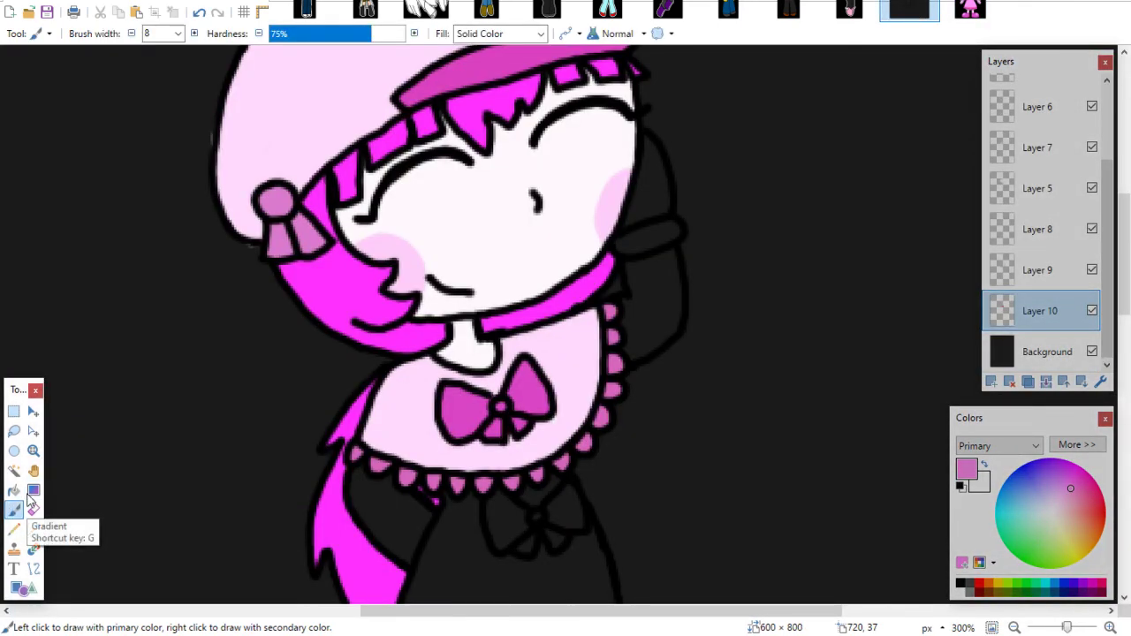
Add a layer beneath Layer 10 and paint the sleeves of the raised and the lowered arm pink
click(990, 381)
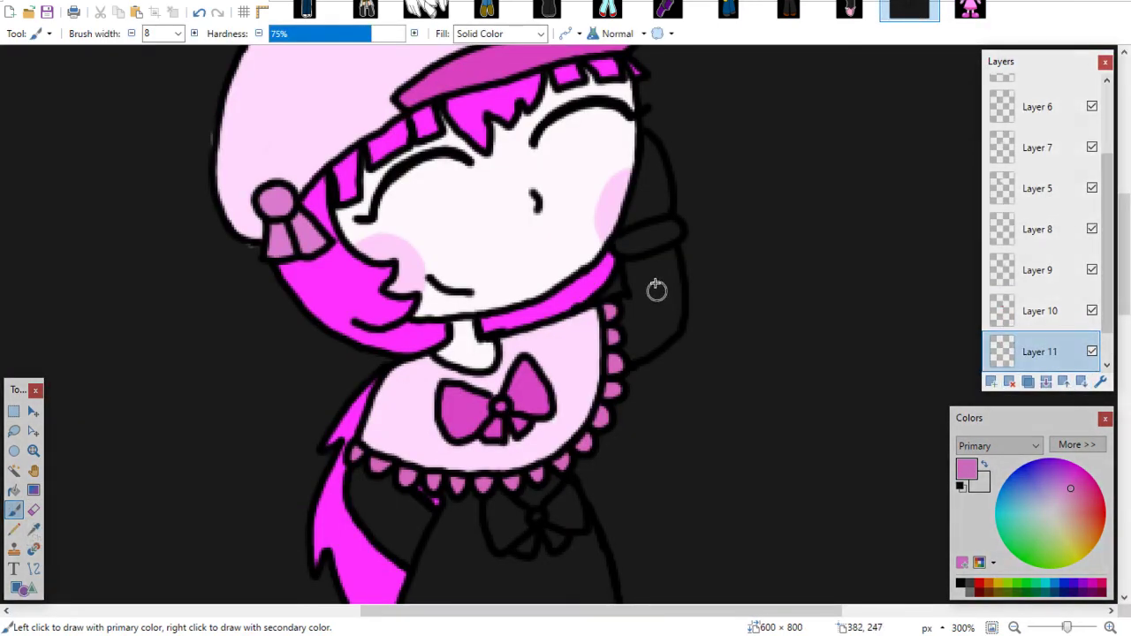
mouse_move(645, 279)
mouse_down()
mouse_move(629, 271)
mouse_move(658, 262)
mouse_move(673, 273)
mouse_move(668, 332)
mouse_move(624, 355)
mouse_move(640, 311)
mouse_move(625, 303)
mouse_move(645, 293)
mouse_move(636, 278)
mouse_move(657, 281)
mouse_up()
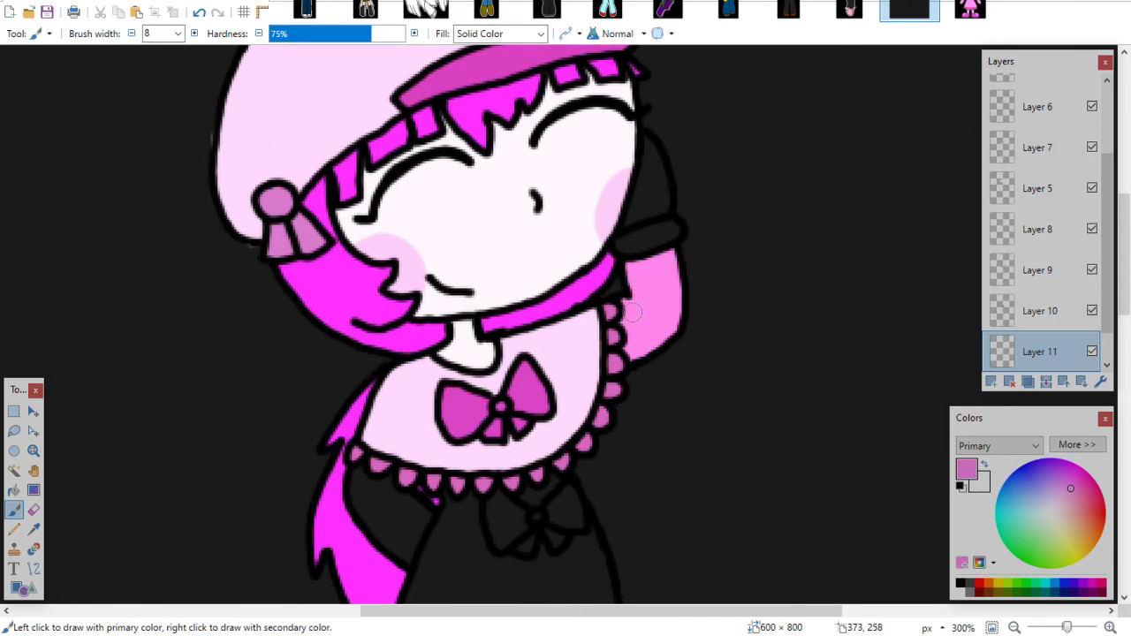
scroll(967, 218, down, 3)
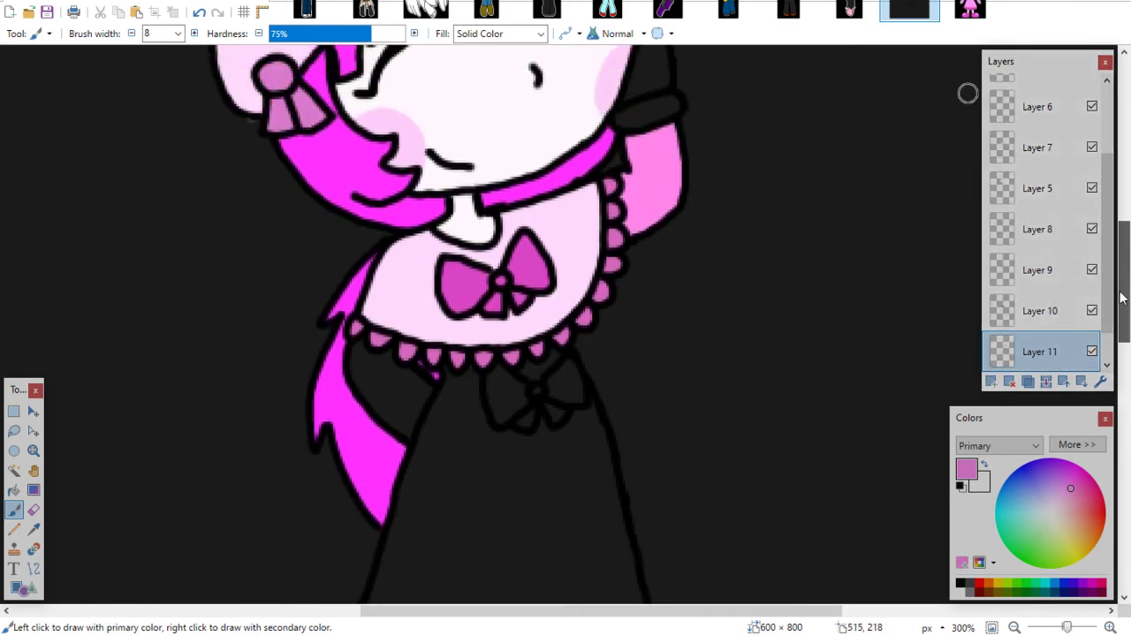
scroll(966, 218, up, 1)
mouse_move(355, 398)
mouse_down()
mouse_move(393, 476)
mouse_move(431, 444)
mouse_move(375, 415)
mouse_up()
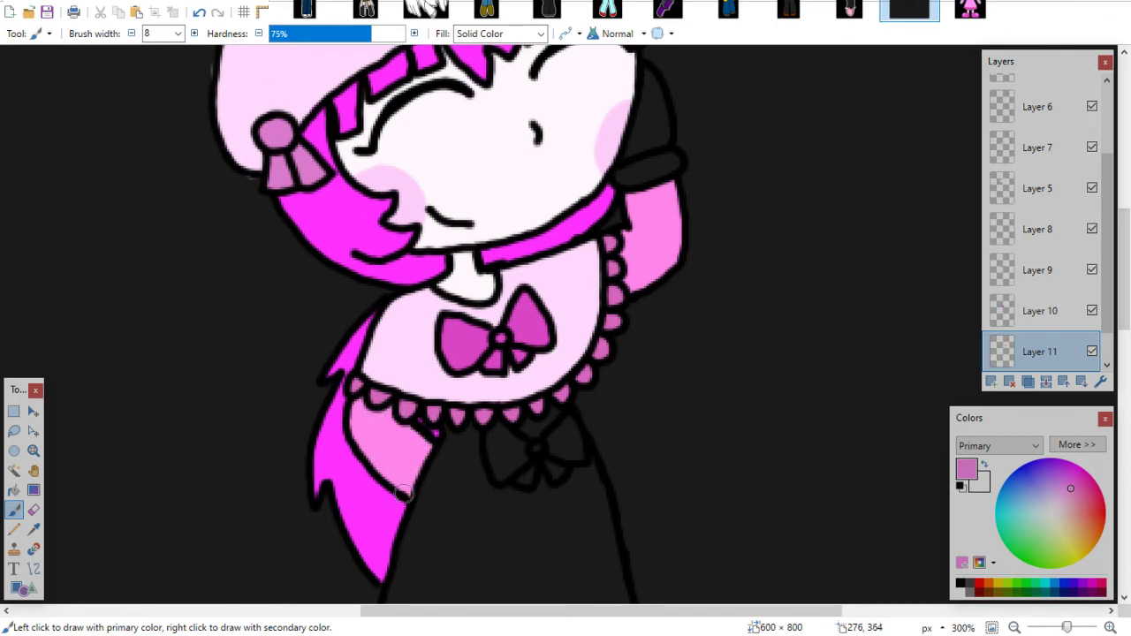
Sample the light pink of the gloved hand from the reference image and return to the drawing with the Paintbrush
scroll(1124, 235, up, 3)
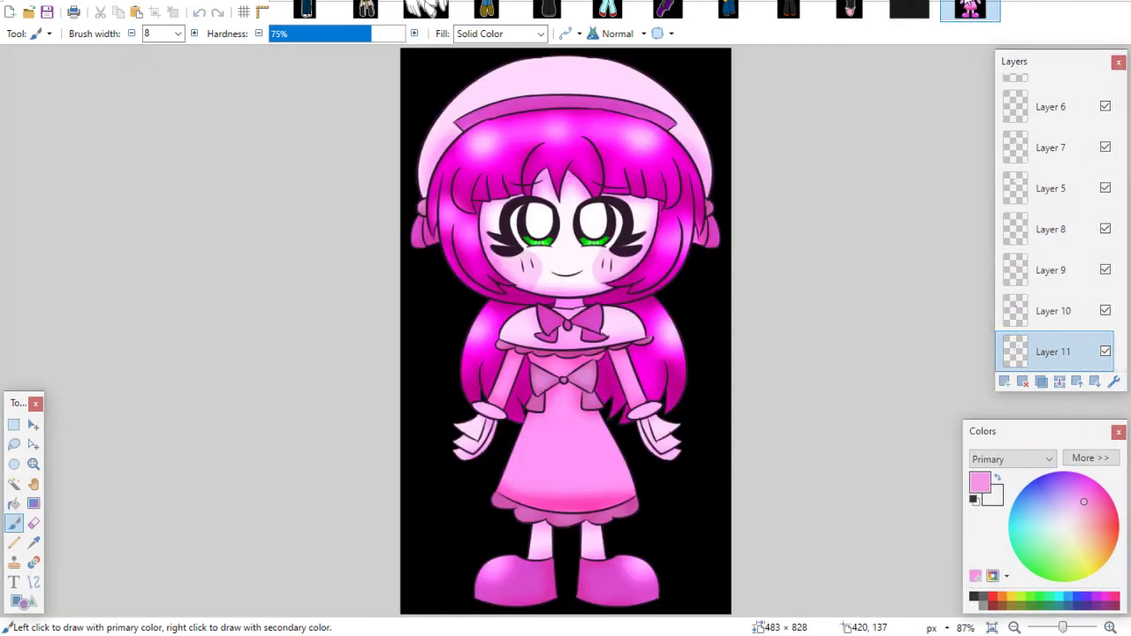
click(970, 10)
click(34, 541)
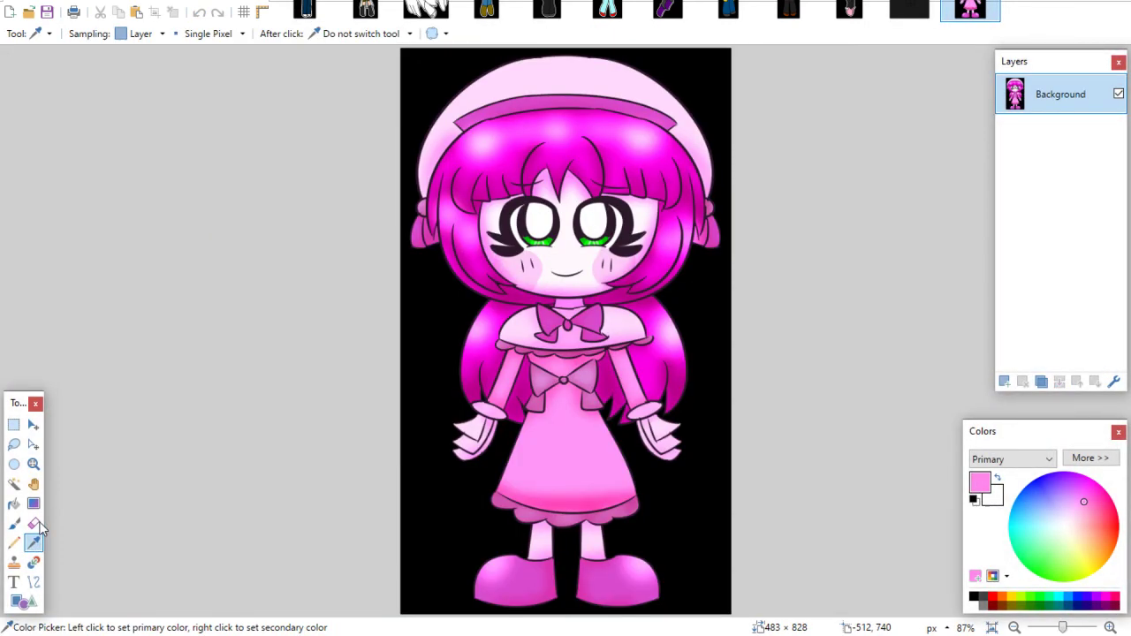
click(671, 439)
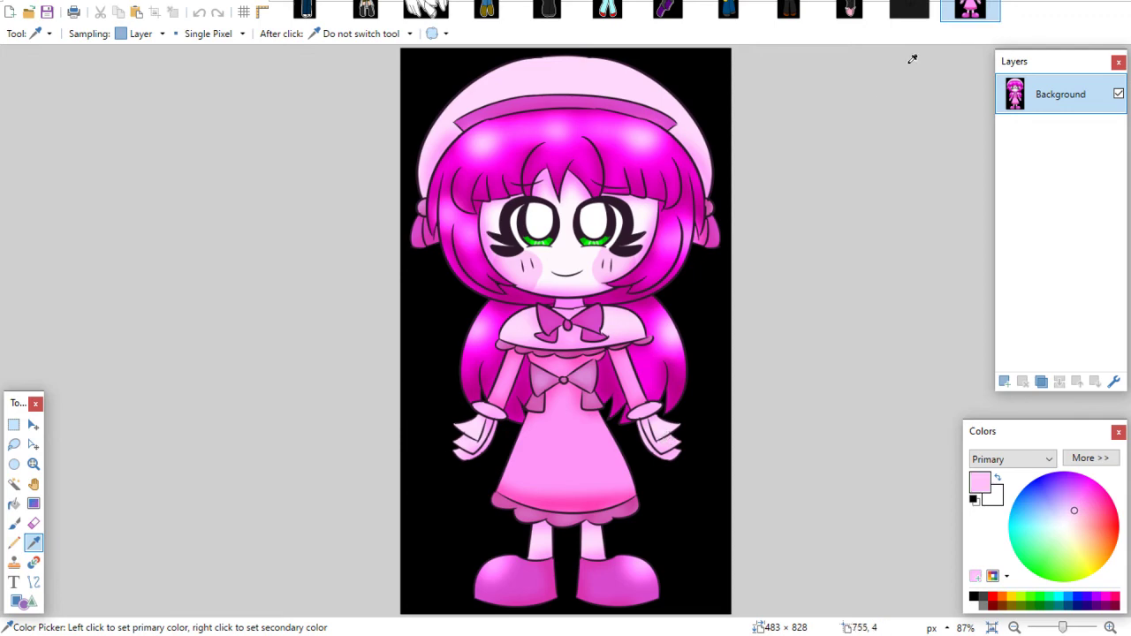
click(909, 10)
key(b)
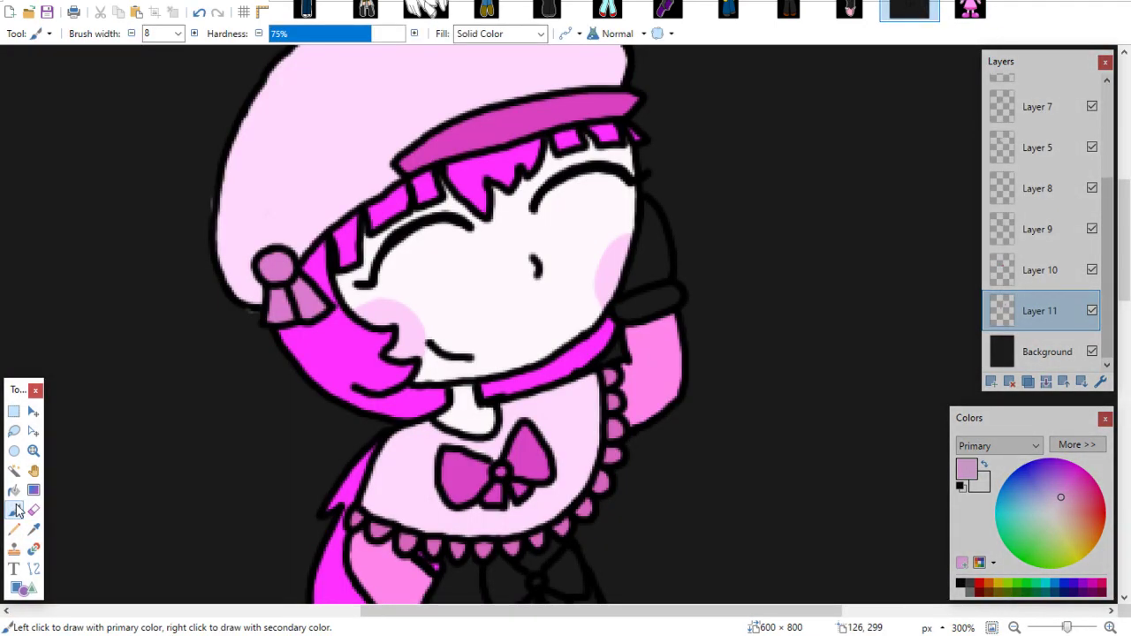
Add a layer beneath Layer 11 and paint the raised arm's glove and cuff light pink
click(991, 382)
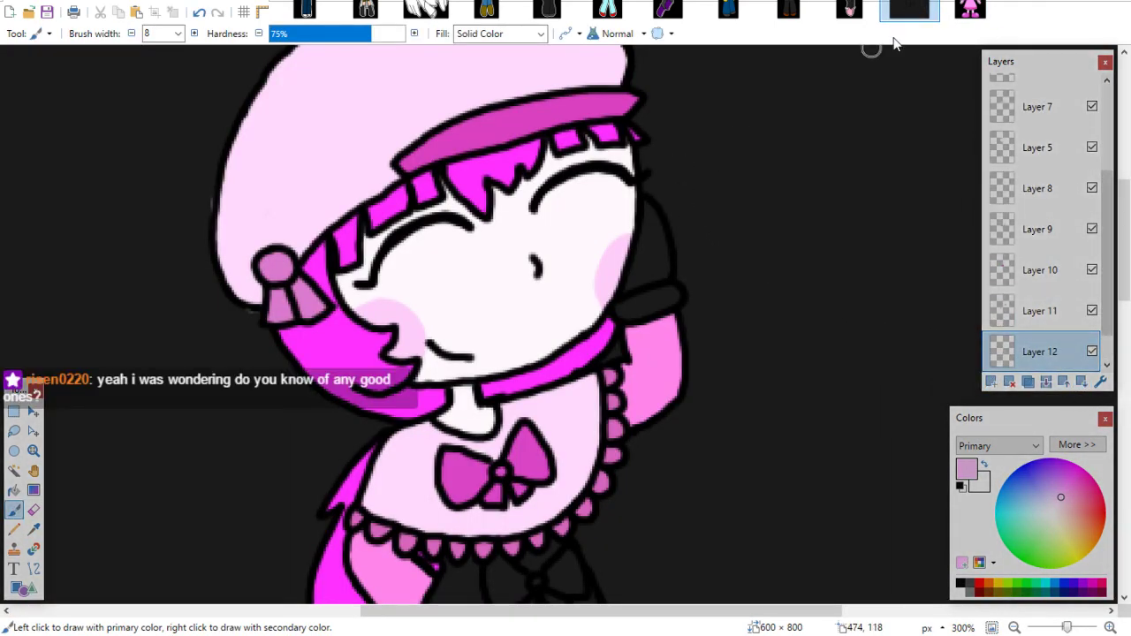
key(ctrl+Tab)
key(ctrl+shift+Tab)
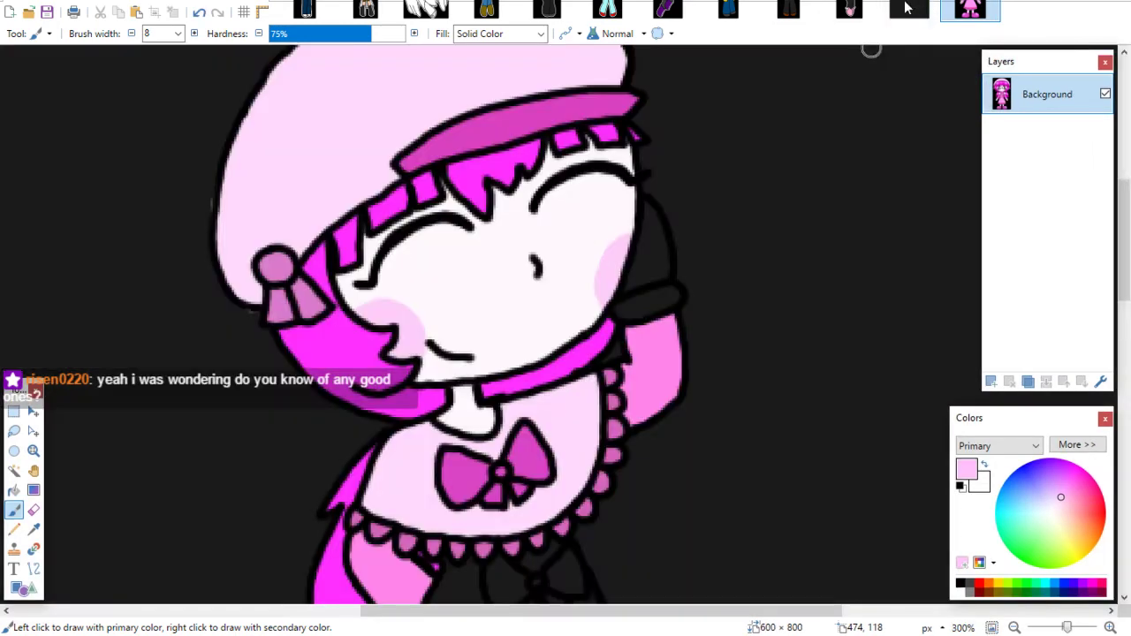
mouse_move(633, 307)
mouse_down()
mouse_move(674, 297)
mouse_move(636, 269)
mouse_move(643, 208)
mouse_move(653, 233)
mouse_move(644, 204)
mouse_move(658, 298)
mouse_up()
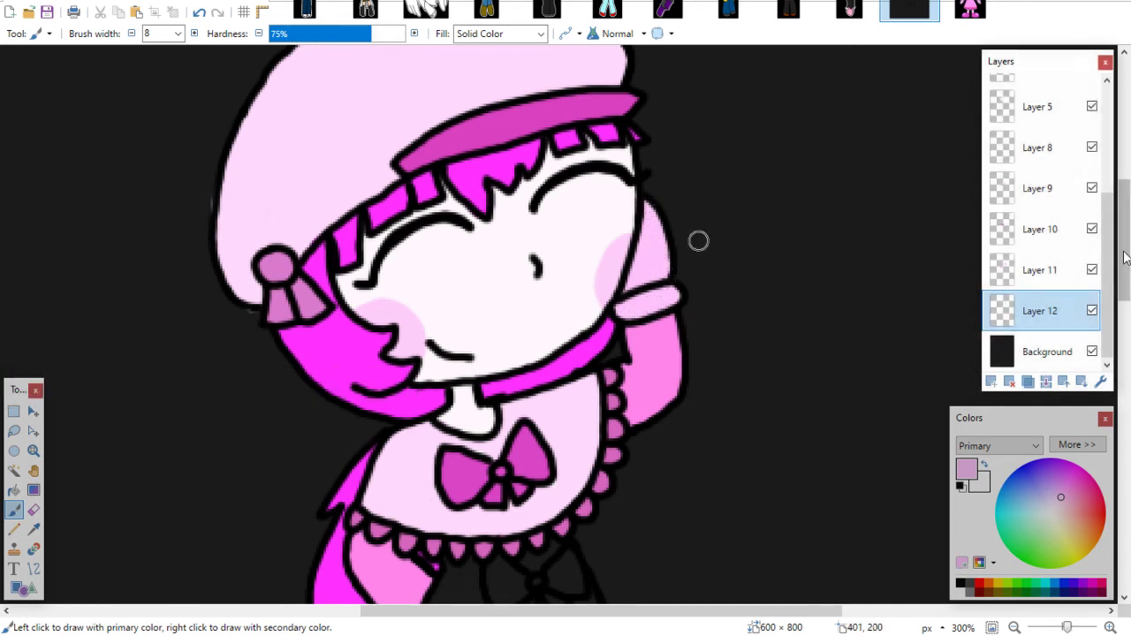
Sample the muted pink of the waist bow from the reference image and return to the drawing with the Paintbrush
drag(1116, 257, 1120, 331)
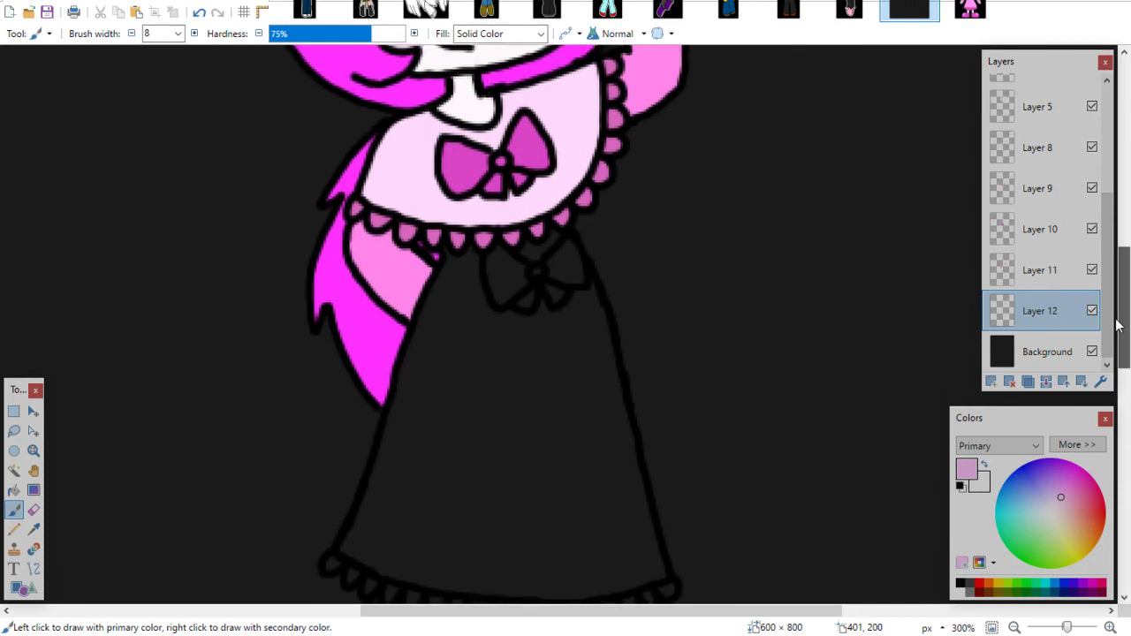
click(970, 9)
click(33, 542)
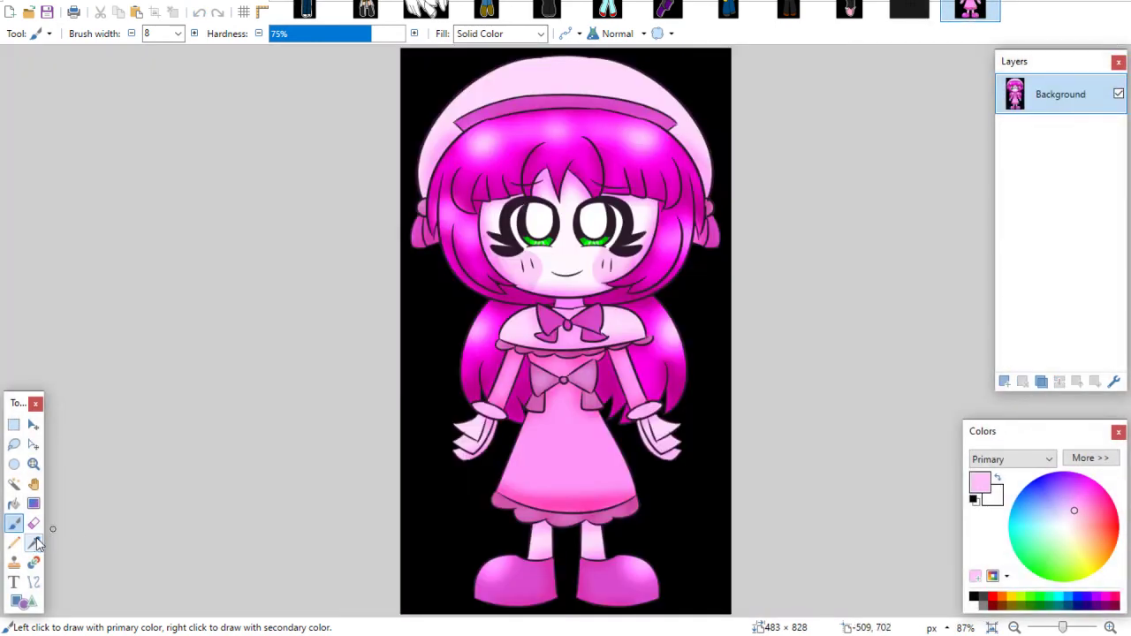
click(588, 375)
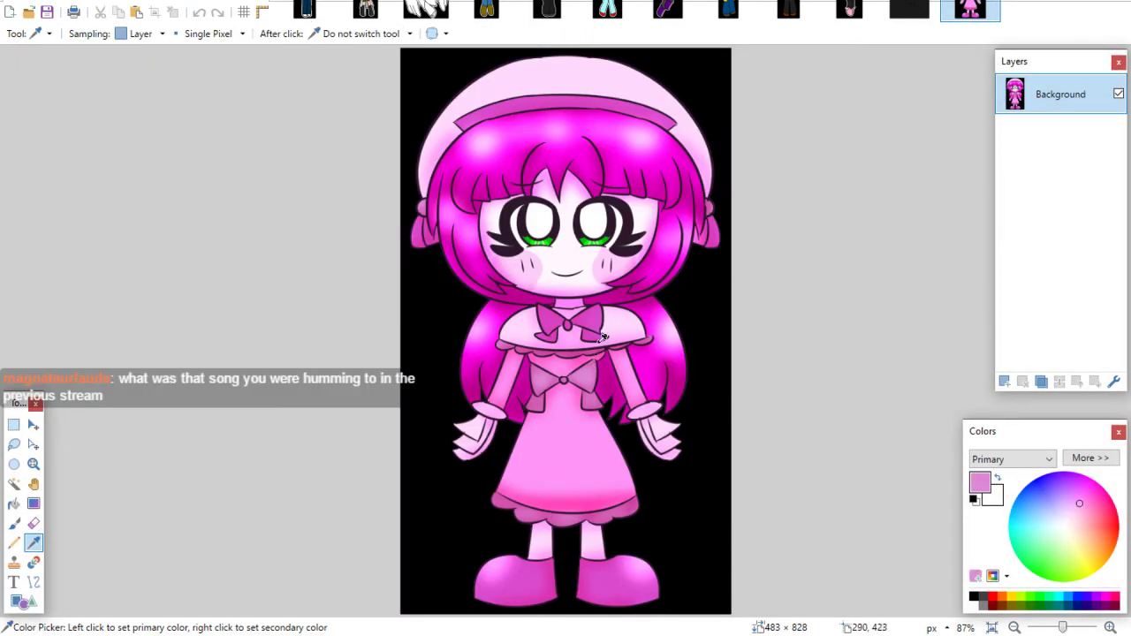
click(909, 9)
click(14, 510)
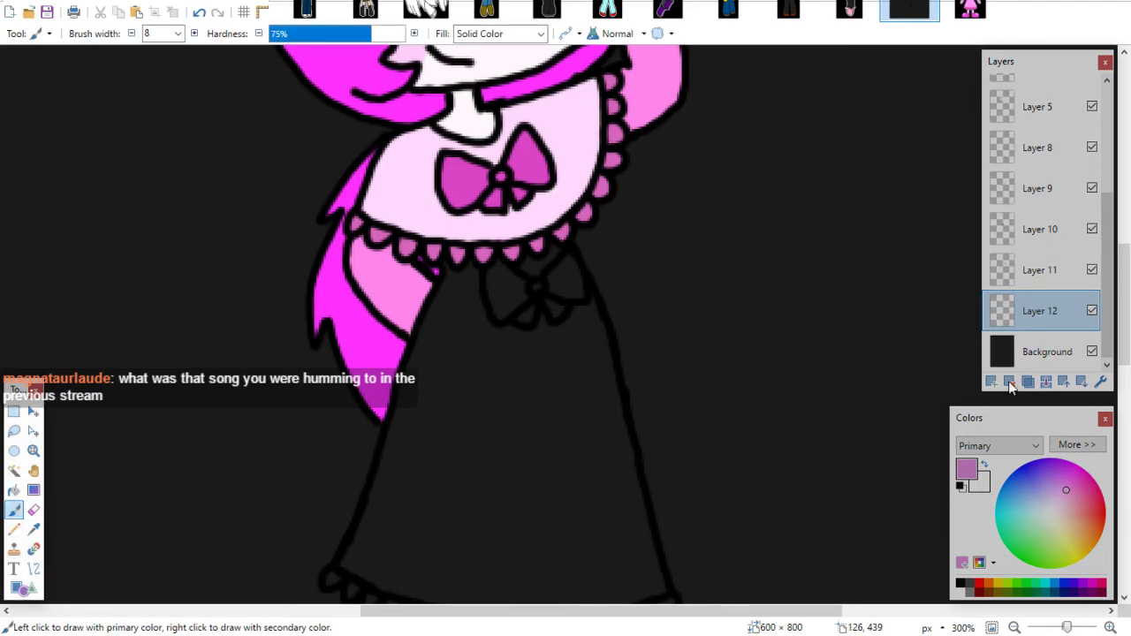
Add a layer beneath Layer 12 and paint the waist bow muted pink
click(991, 381)
click(1082, 380)
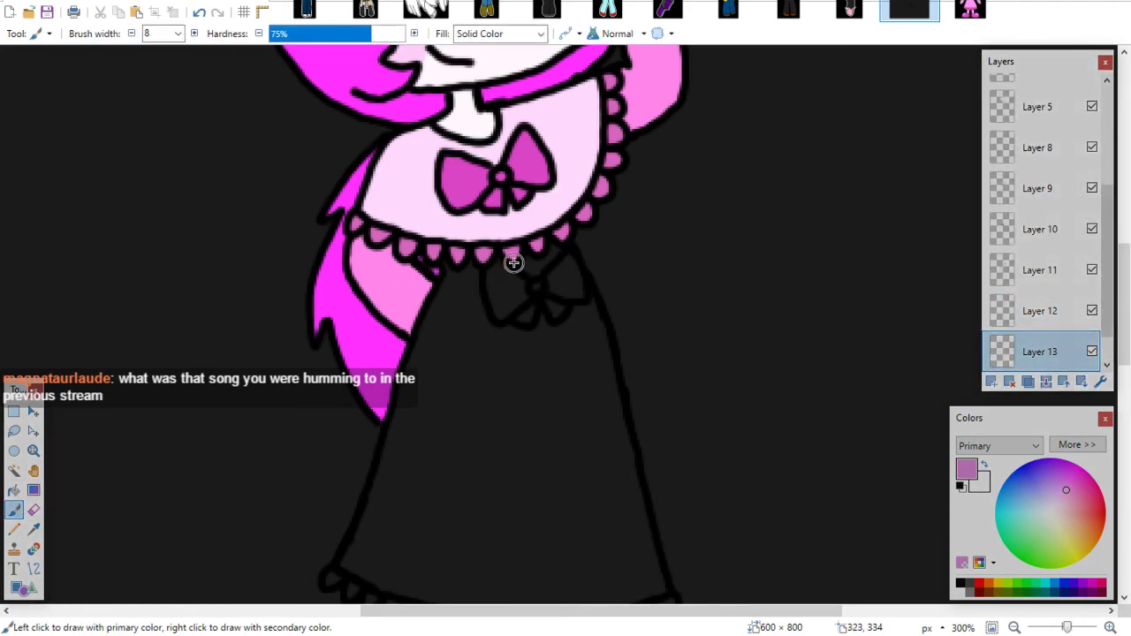
mouse_move(495, 265)
mouse_down()
mouse_move(500, 309)
mouse_move(524, 292)
mouse_move(506, 275)
mouse_move(525, 295)
mouse_move(539, 288)
mouse_move(526, 317)
mouse_move(544, 295)
mouse_move(558, 311)
mouse_move(568, 261)
mouse_move(575, 293)
mouse_up()
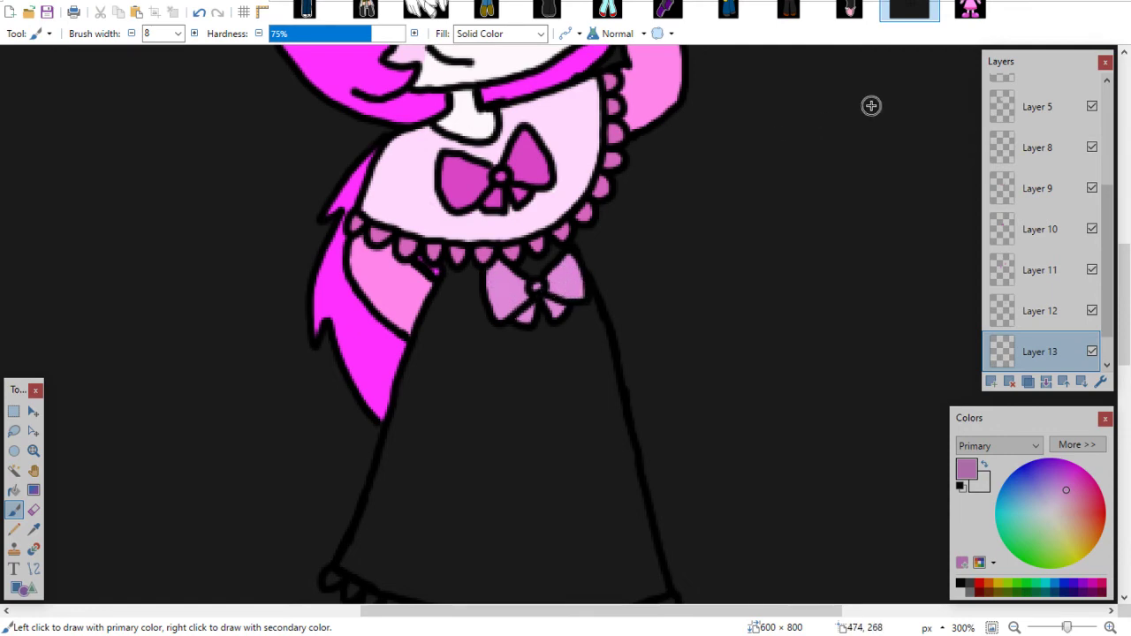
Sample the pink of the dress skirt from the reference image and return to the drawing with the Paintbrush
click(969, 10)
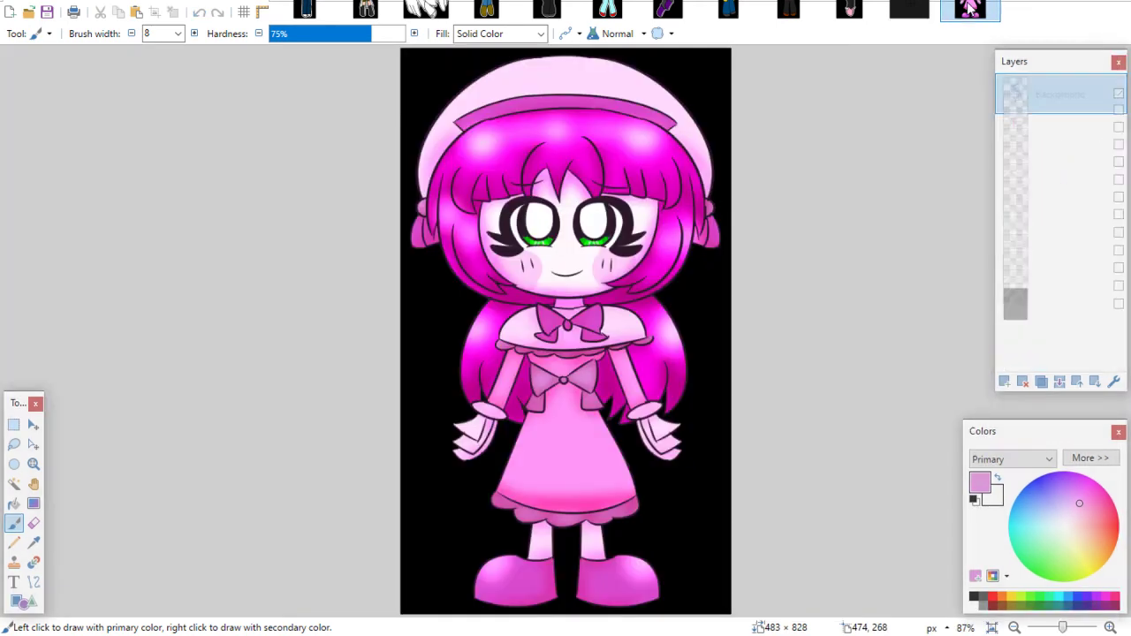
click(33, 543)
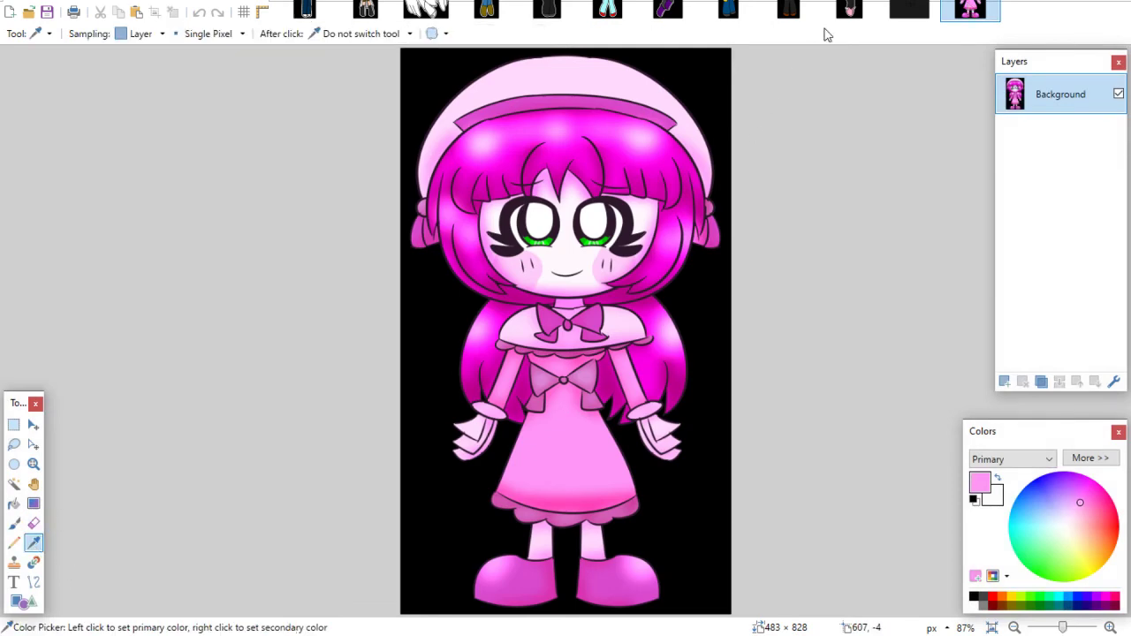
click(909, 10)
click(15, 509)
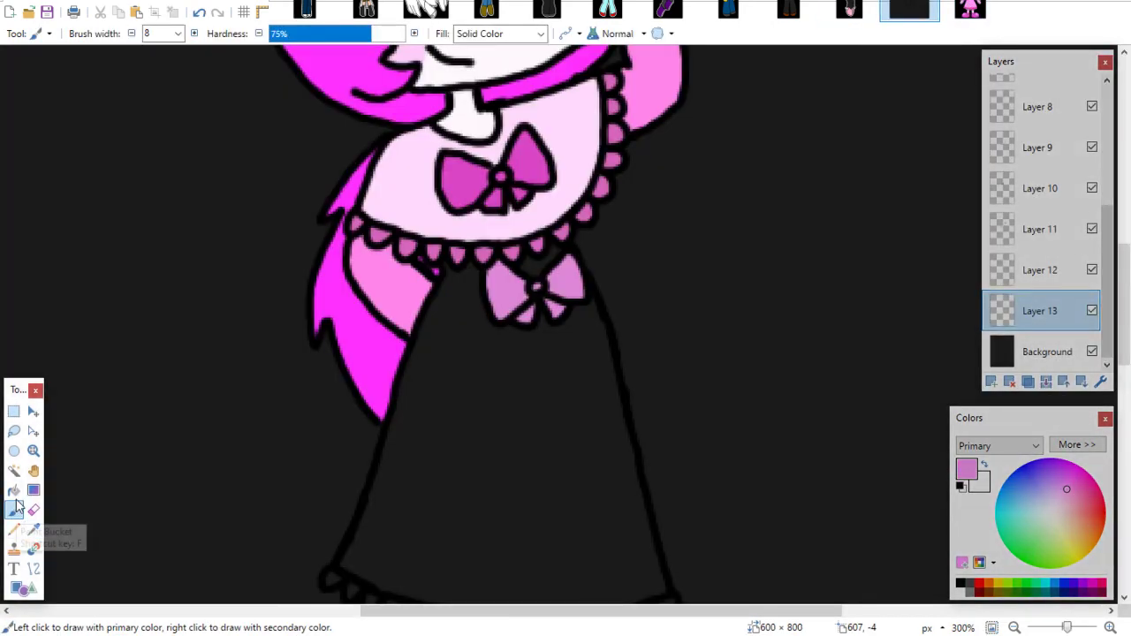
Add a layer beneath Layer 13 and paint a pink border along the inside of the dress's side and hem outlines
click(991, 381)
scroll(904, 304, down, 2)
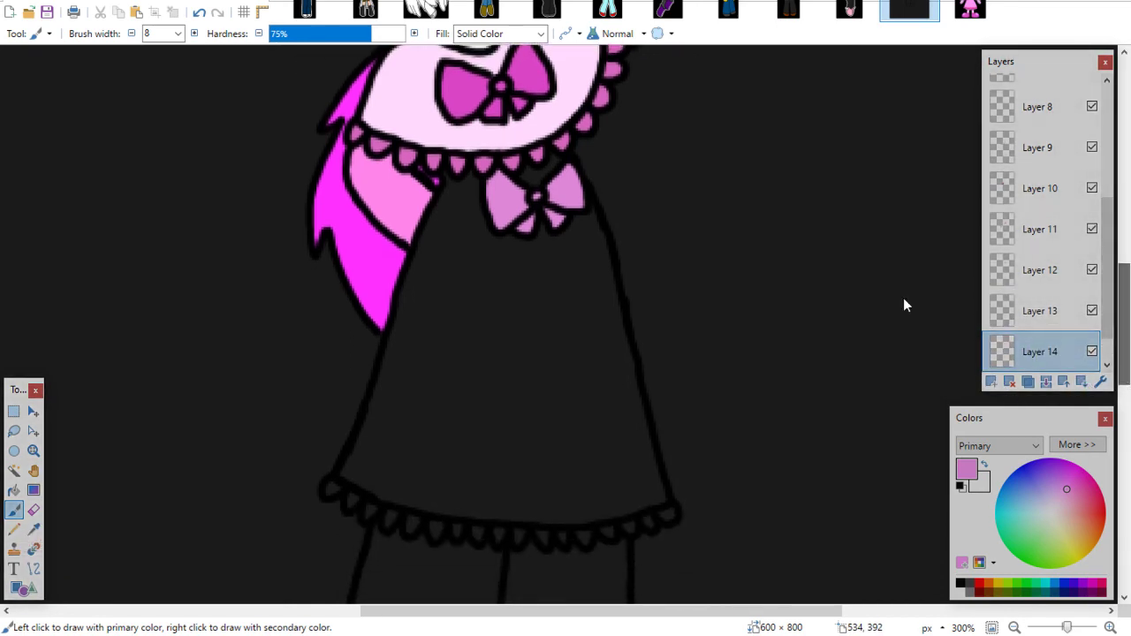
mouse_move(466, 174)
mouse_down()
mouse_move(405, 300)
mouse_move(421, 267)
mouse_move(389, 402)
mouse_move(349, 469)
mouse_move(453, 503)
mouse_move(464, 495)
mouse_move(477, 508)
mouse_move(570, 512)
mouse_move(658, 499)
mouse_move(644, 460)
mouse_up()
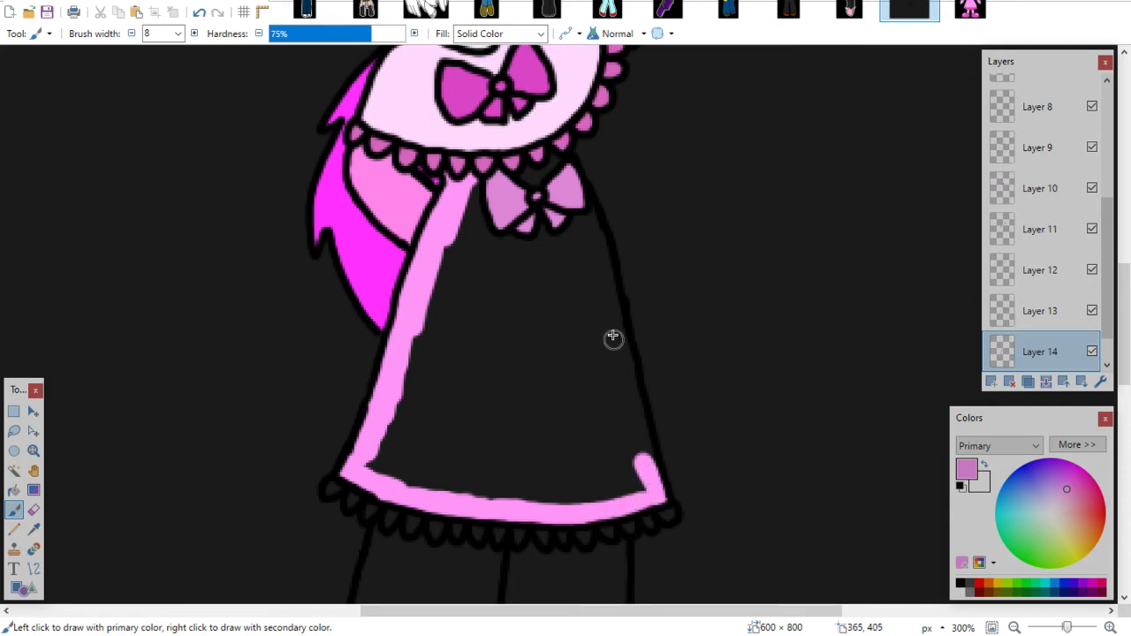
drag(581, 212, 641, 449)
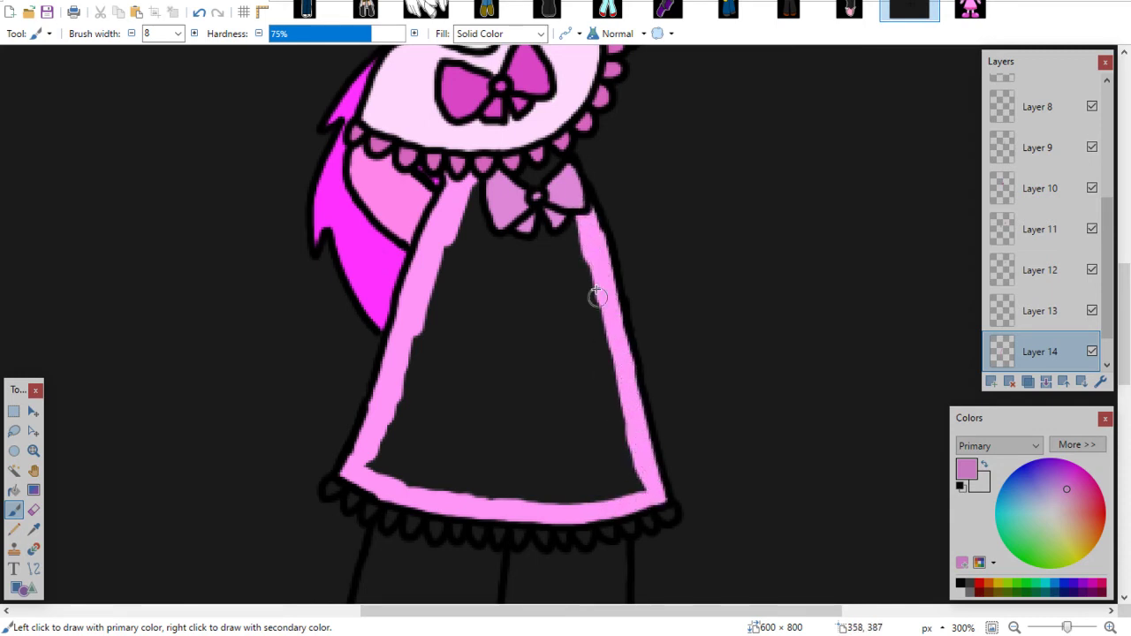
Fill the rest of the dress with pink brush strokes, from around the waist bow down to the hem
mouse_move(541, 169)
mouse_down()
mouse_move(523, 246)
mouse_move(500, 253)
mouse_move(465, 175)
mouse_move(412, 422)
mouse_move(468, 371)
mouse_move(524, 253)
mouse_move(566, 318)
mouse_move(587, 265)
mouse_move(618, 425)
mouse_up()
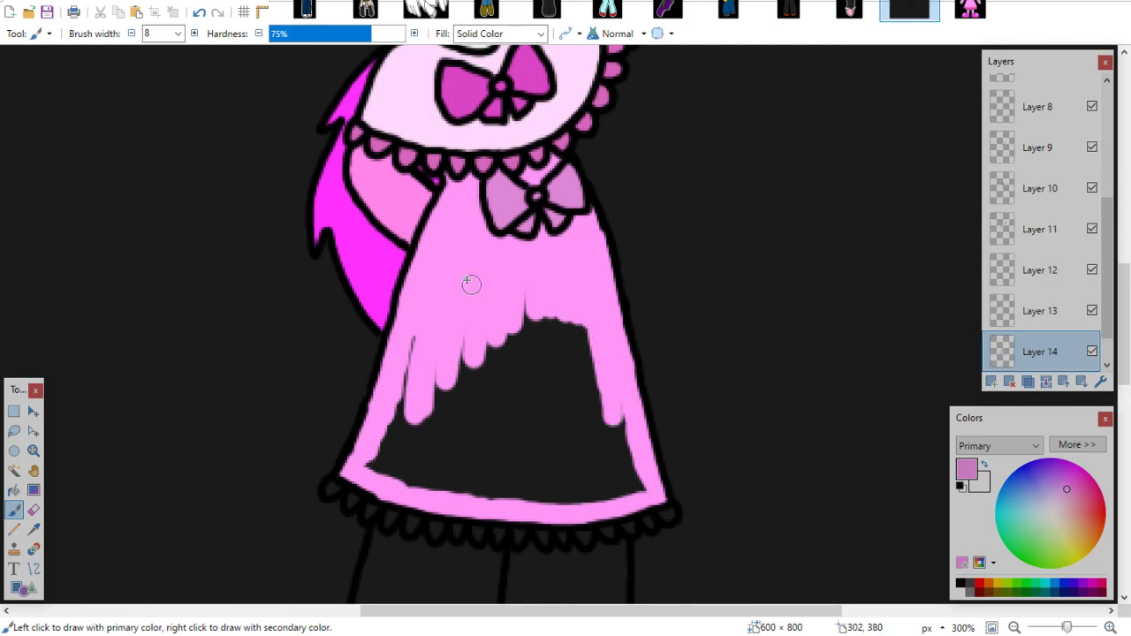
mouse_move(471, 284)
mouse_down()
mouse_move(380, 477)
mouse_move(379, 434)
mouse_move(377, 473)
mouse_move(394, 459)
mouse_move(400, 421)
mouse_move(397, 483)
mouse_move(412, 437)
mouse_move(420, 462)
mouse_move(429, 430)
mouse_move(444, 435)
mouse_move(458, 496)
mouse_move(463, 362)
mouse_move(476, 470)
mouse_move(484, 446)
mouse_move(494, 461)
mouse_move(483, 385)
mouse_move(487, 437)
mouse_move(491, 340)
mouse_move(501, 343)
mouse_move(524, 289)
mouse_move(545, 408)
mouse_move(549, 387)
mouse_move(580, 461)
mouse_move(613, 406)
mouse_up()
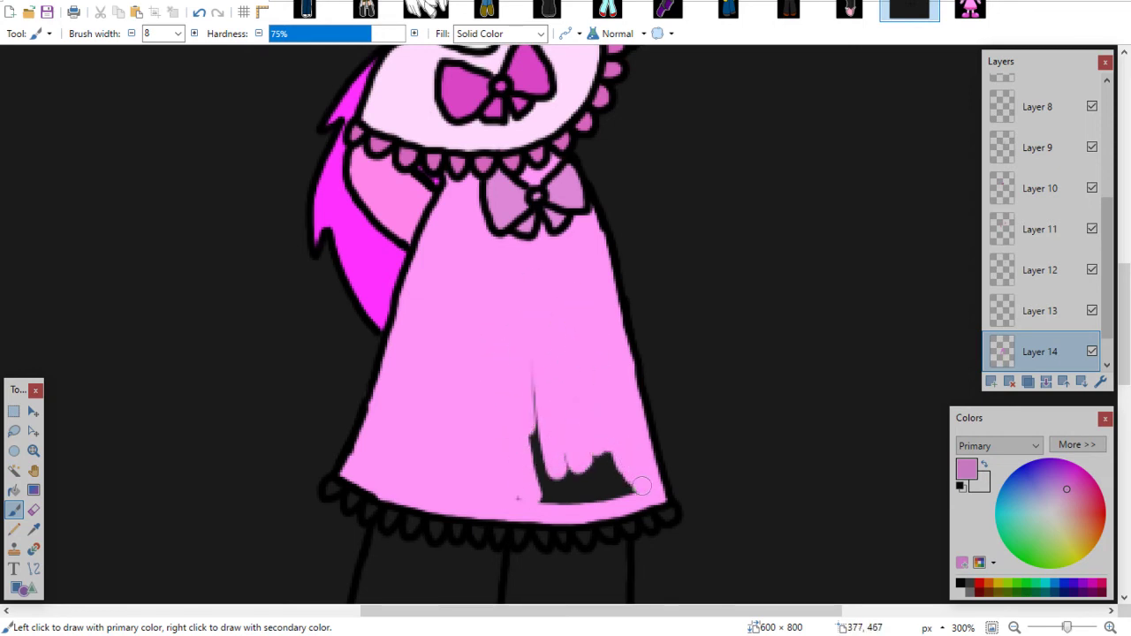
mouse_move(641, 486)
mouse_down()
mouse_move(586, 465)
mouse_move(584, 506)
mouse_move(574, 498)
mouse_move(594, 486)
mouse_move(596, 499)
mouse_move(500, 490)
mouse_move(523, 417)
mouse_up()
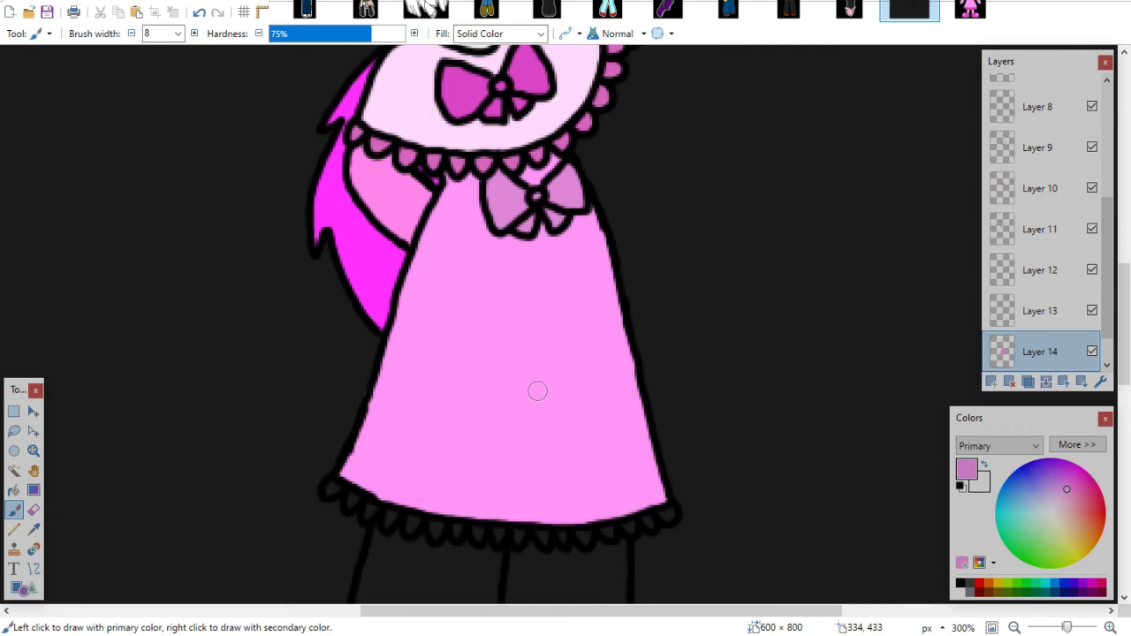
Sample the darker pink of the dress hem from the reference image and return to the drawing with the Paintbrush
drag(1122, 284, 1104, 332)
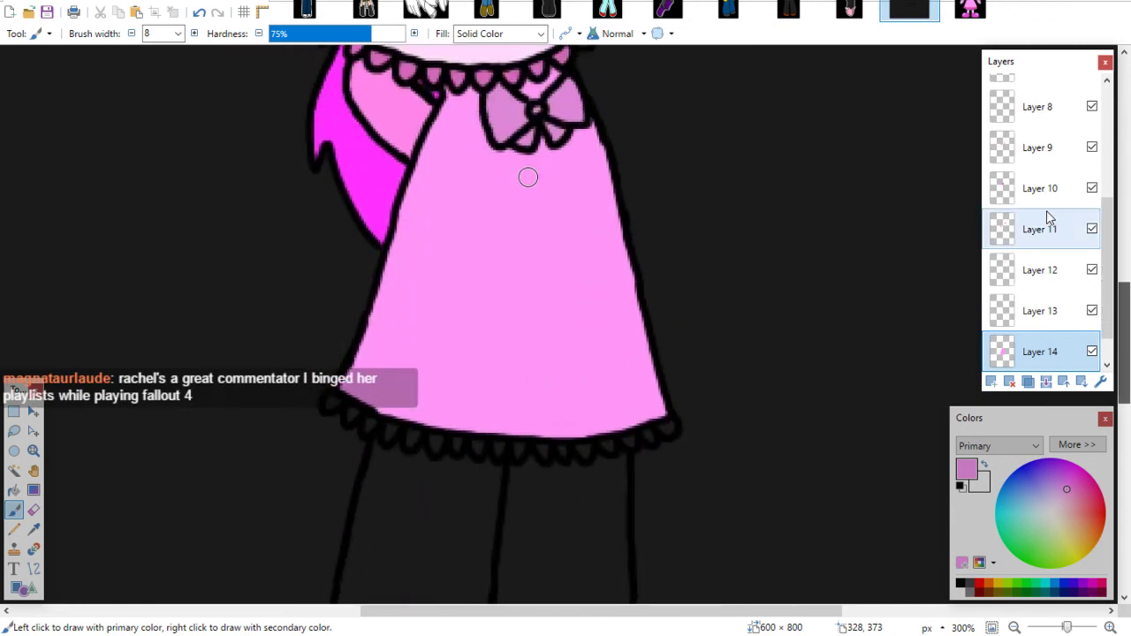
click(970, 9)
click(33, 543)
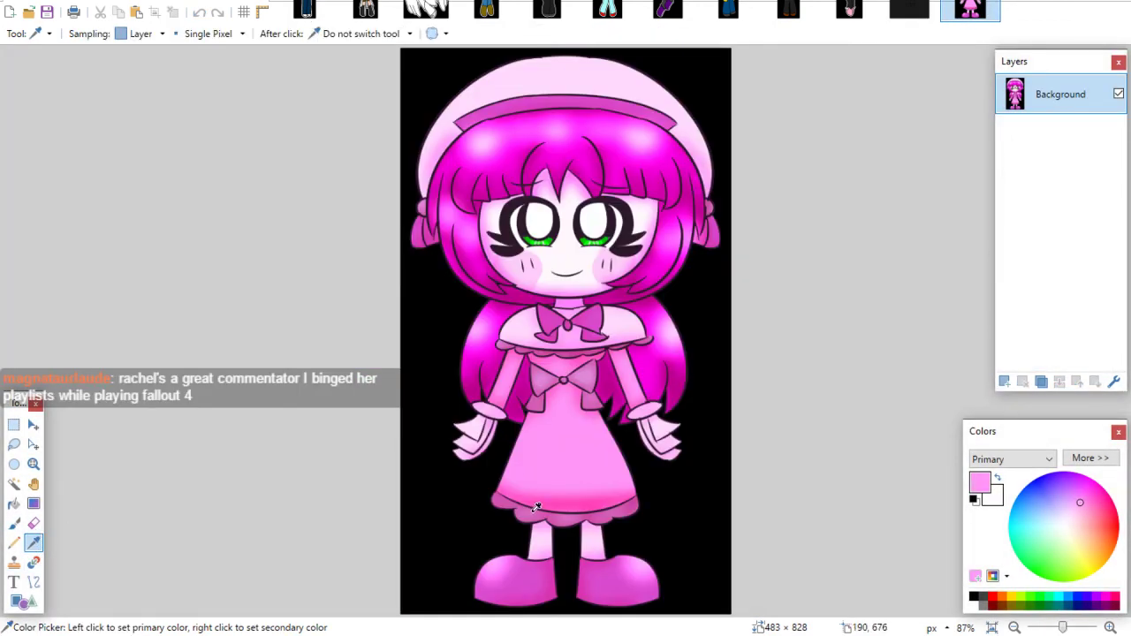
click(529, 501)
click(919, 7)
click(14, 510)
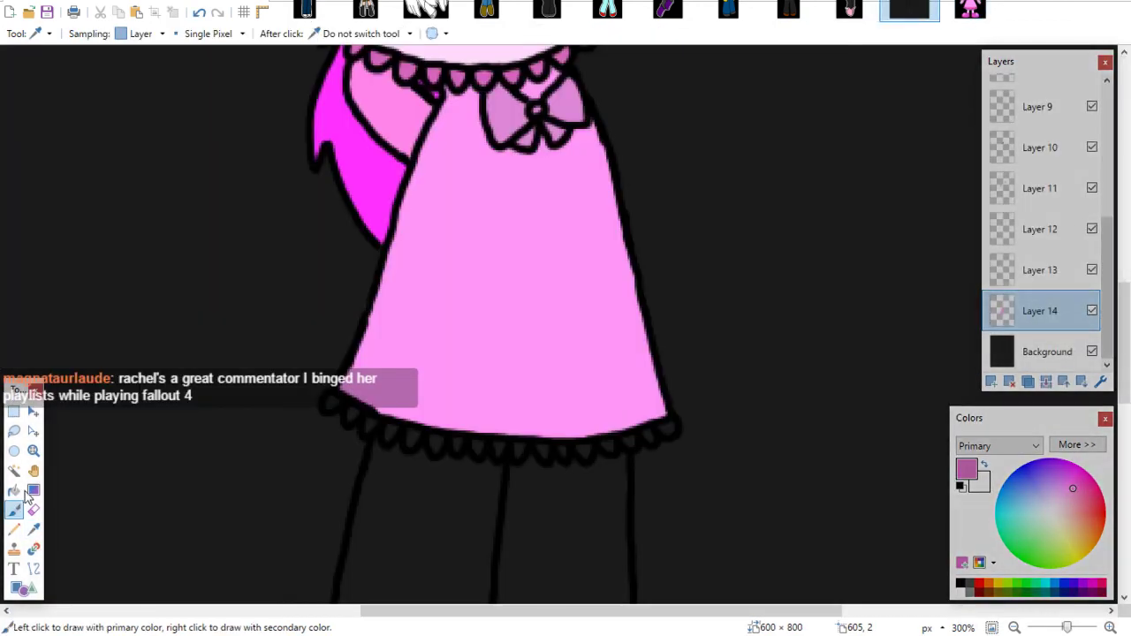
Set the brush width to 5, add a layer beneath Layer 14 and paint the scalloped hem trim dusky pink
click(177, 33)
scroll(200, 94, up, 3)
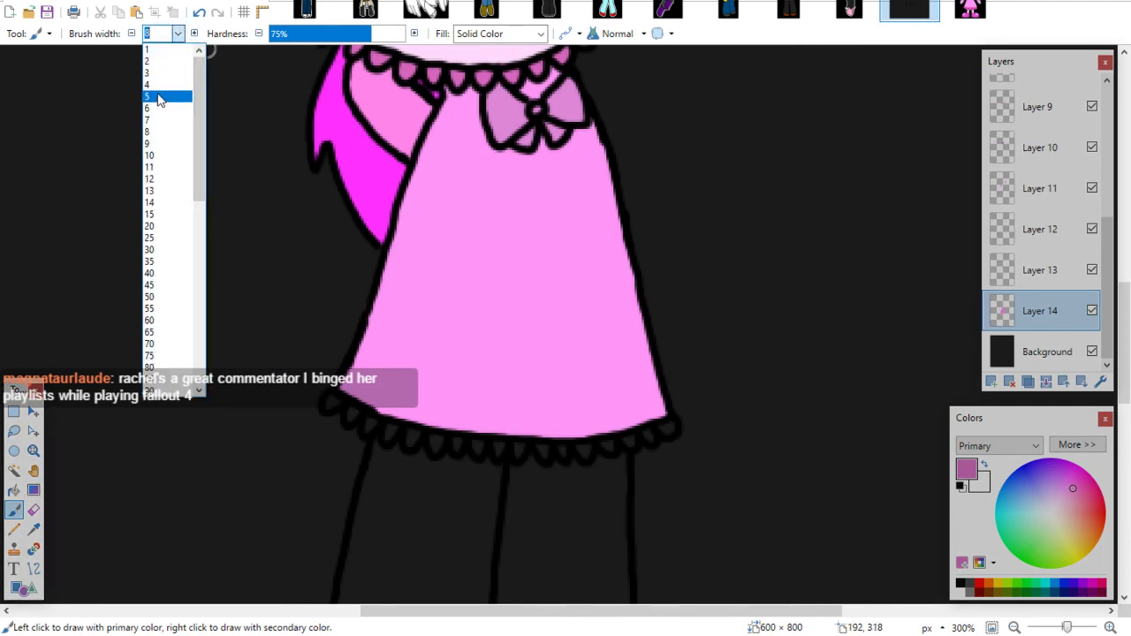
click(156, 93)
click(990, 382)
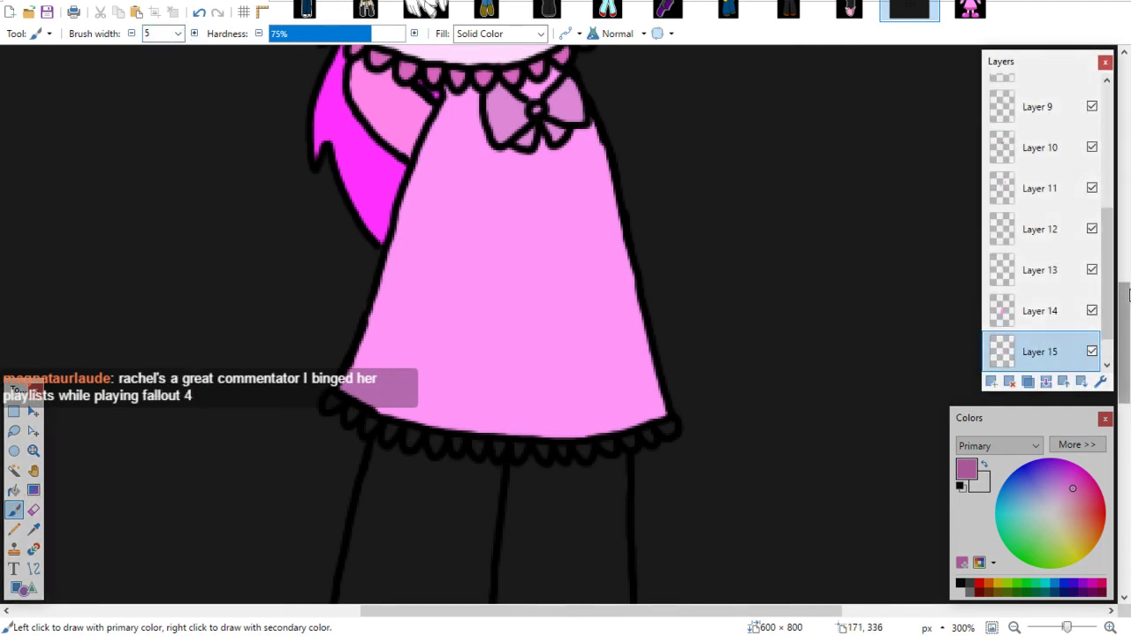
scroll(348, 300, down, 3)
drag(346, 296, 338, 288)
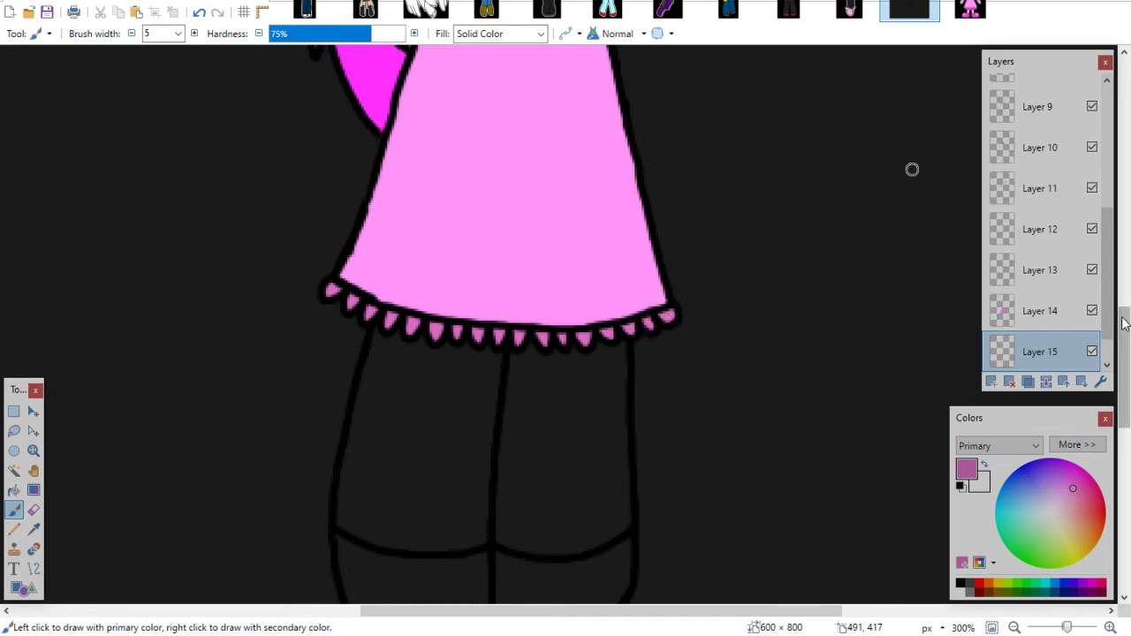
Select the lower Layer 3, directly beneath the line art, and switch to the Eraser at the hat
scroll(911, 530, up, 5)
scroll(1100, 256, up, 6)
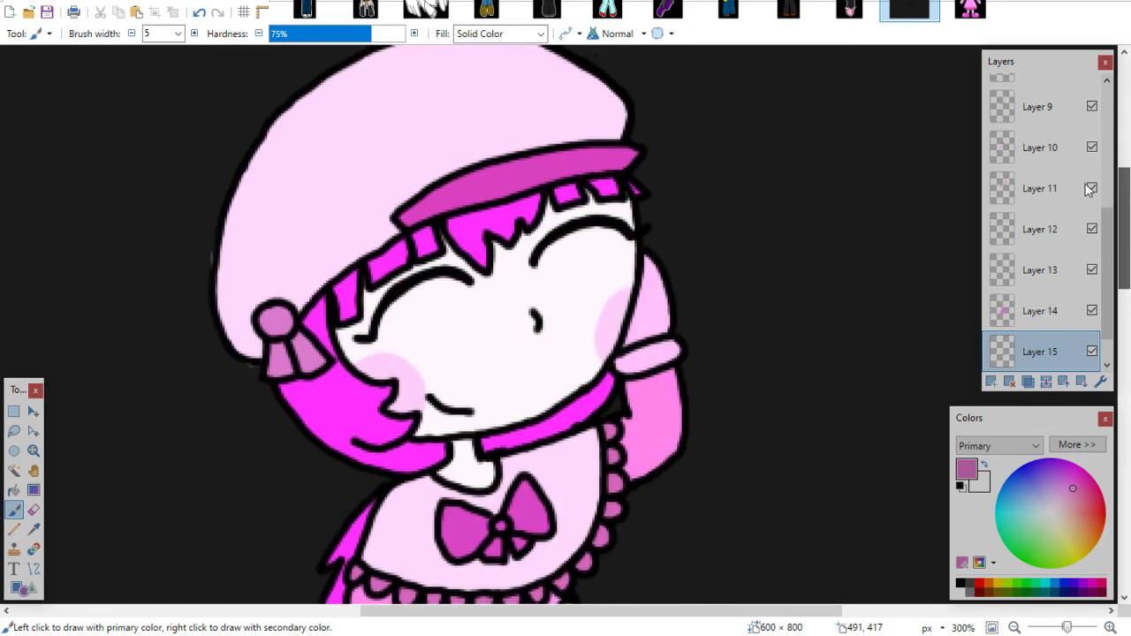
drag(1110, 233, 1092, 89)
click(1014, 133)
click(33, 510)
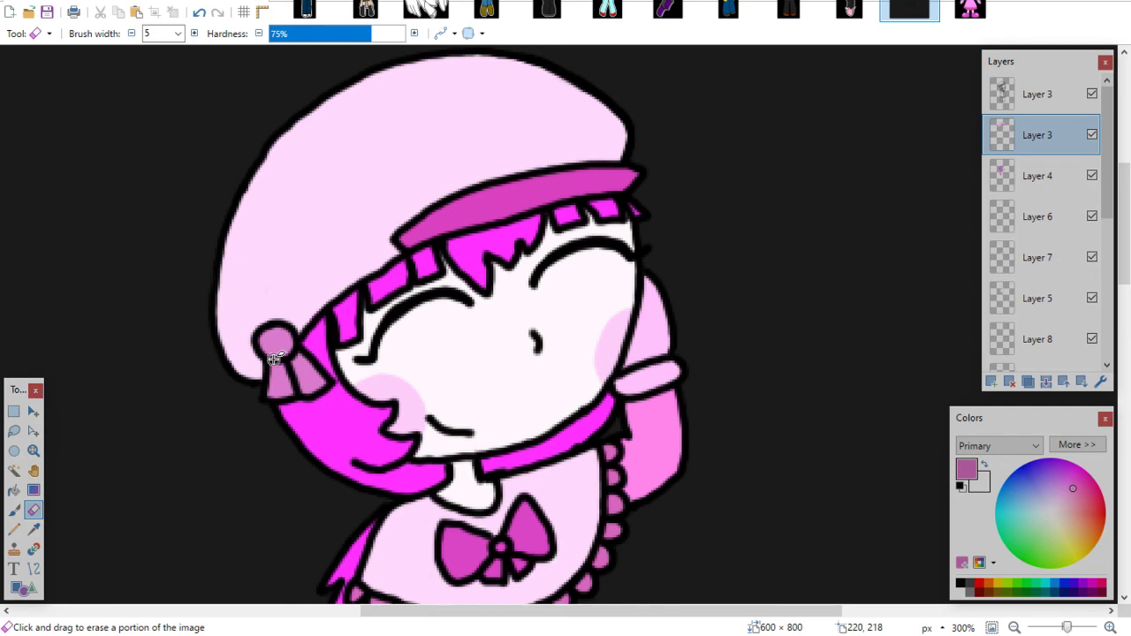
Sample the pale pink of the legs from the reference image and return to the drawing with the Paintbrush
scroll(275, 358, down, 10)
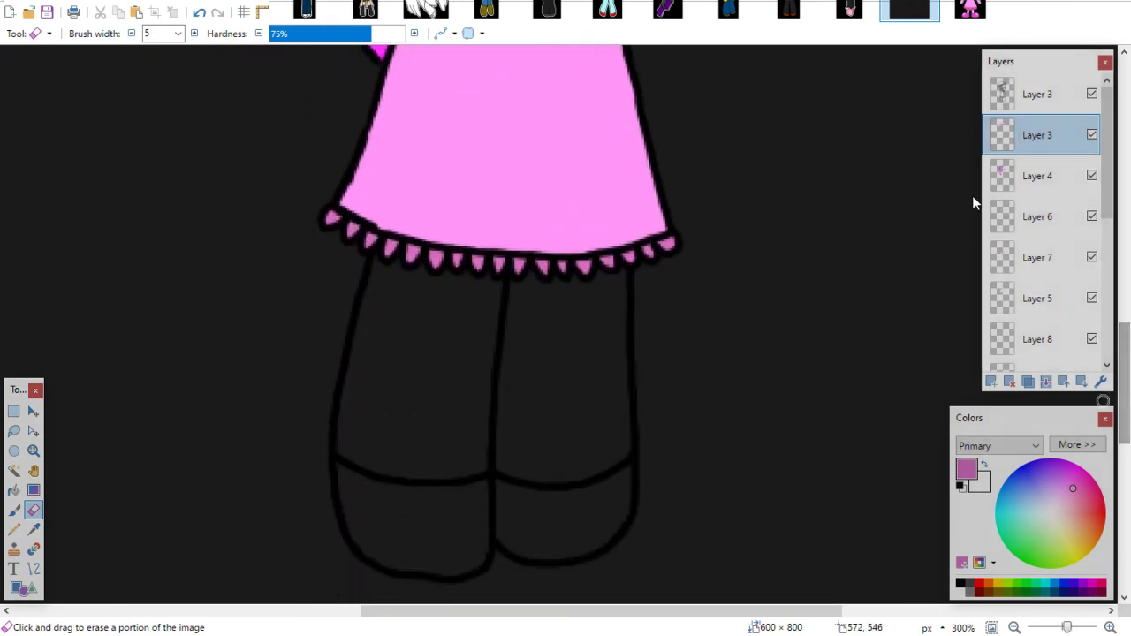
click(970, 11)
click(33, 542)
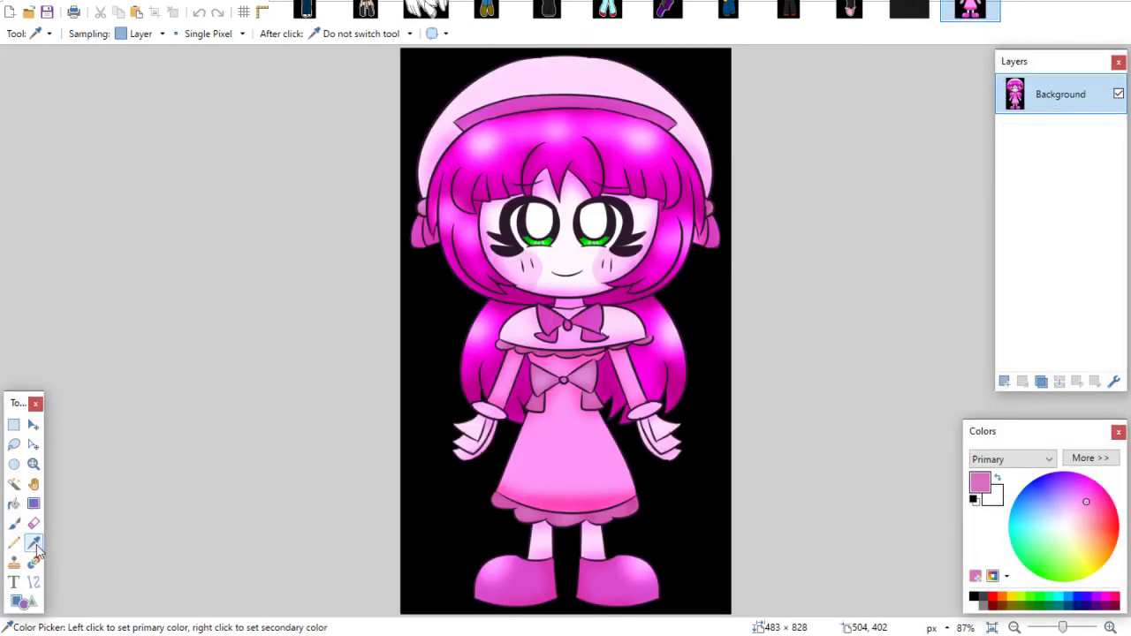
click(539, 535)
click(544, 502)
key(ctrl+shift+Tab)
key(b)
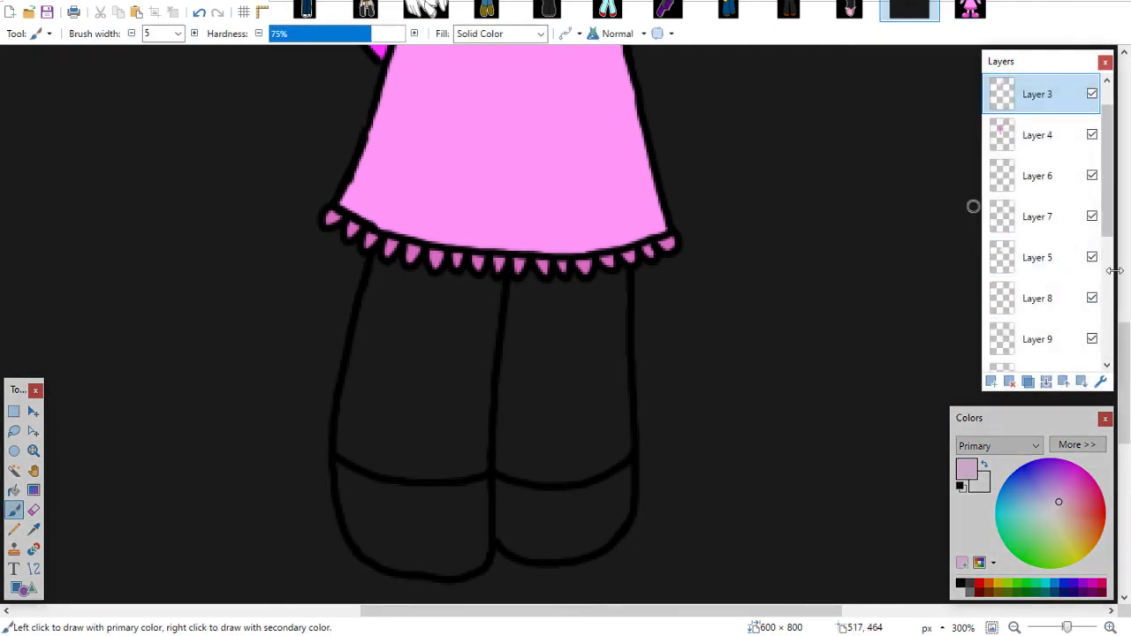
Add a layer beneath Layer 15 and paint a pale pink border along the inside of the legs' outer and lower outlines
scroll(1124, 353, down, 1)
scroll(1102, 352, down, 2)
click(1069, 333)
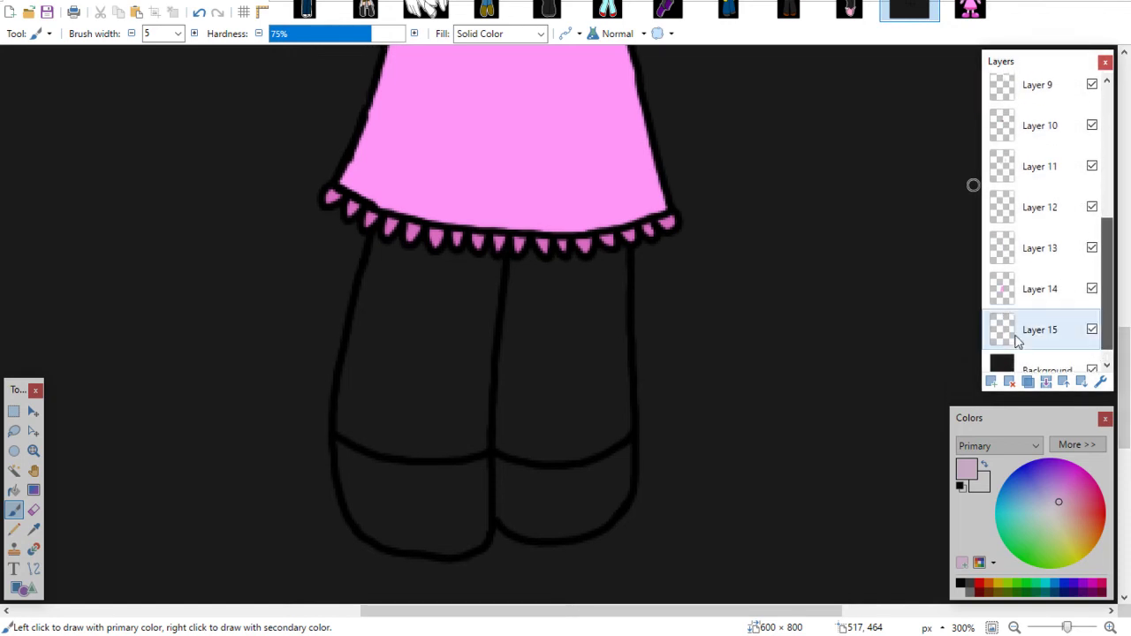
click(991, 381)
click(1082, 381)
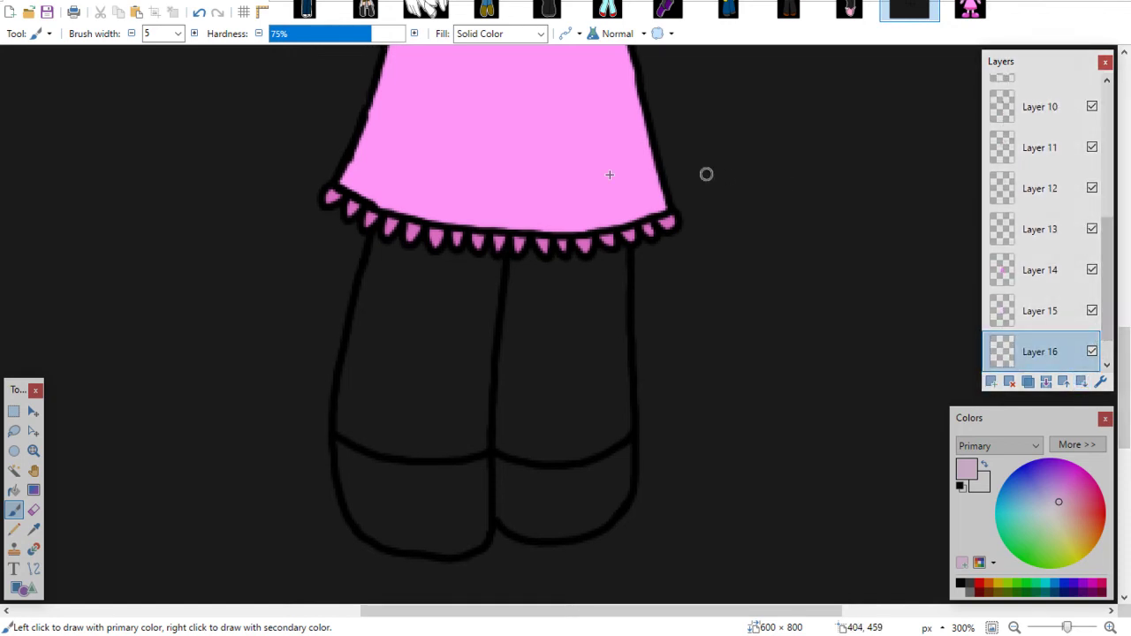
mouse_move(387, 244)
mouse_down()
mouse_move(367, 317)
mouse_move(382, 245)
mouse_move(352, 347)
mouse_up()
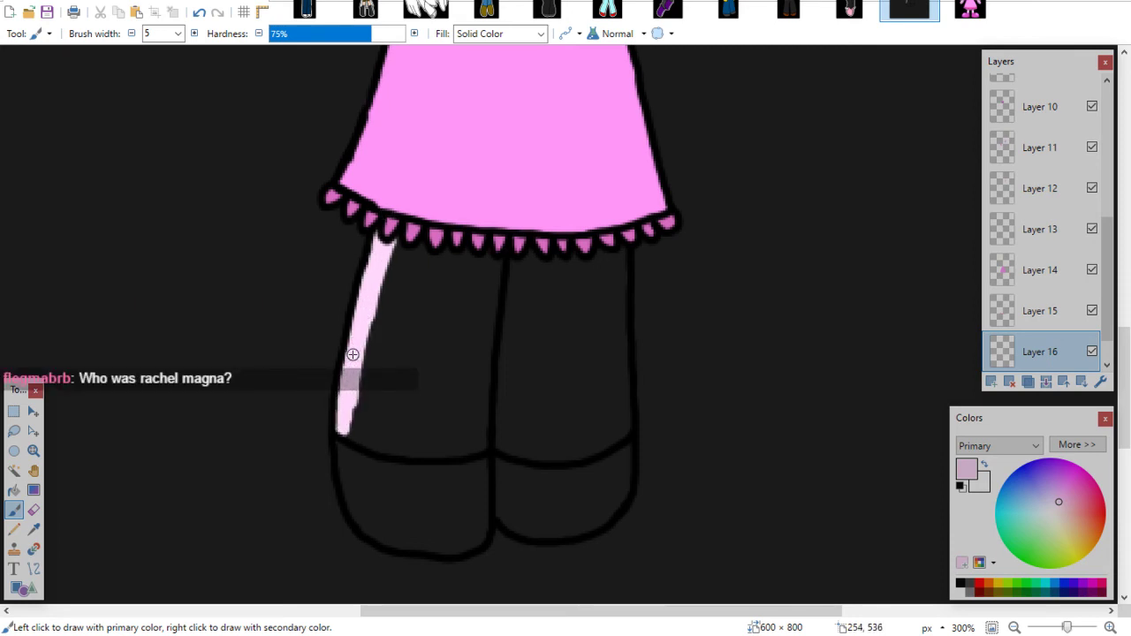
mouse_move(377, 408)
mouse_down()
mouse_move(422, 425)
mouse_move(385, 435)
mouse_move(386, 449)
mouse_move(452, 448)
mouse_move(502, 431)
mouse_move(539, 457)
mouse_move(592, 448)
mouse_move(626, 425)
mouse_move(626, 268)
mouse_move(611, 354)
mouse_up()
key(e)
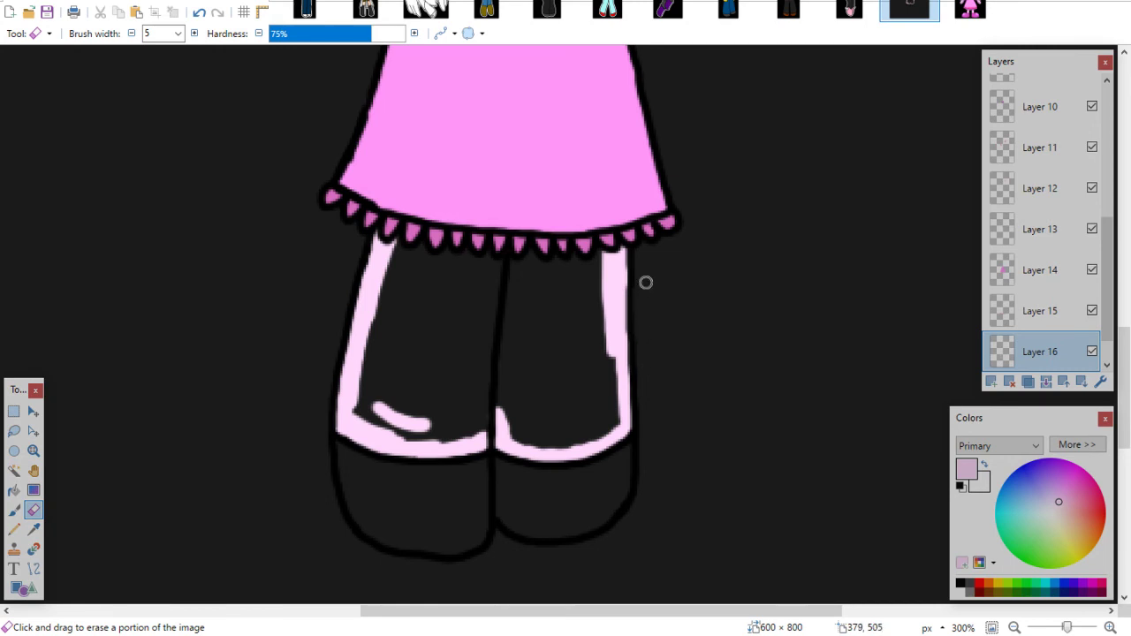
Fill the rest of both legs with pale pink from the hem down to the shoes, widening the brush to 7
key(b)
mouse_move(389, 237)
mouse_down()
mouse_move(401, 267)
mouse_move(436, 226)
mouse_move(447, 313)
mouse_move(466, 302)
mouse_move(448, 332)
mouse_move(449, 239)
mouse_move(414, 343)
mouse_move(436, 275)
mouse_move(489, 318)
mouse_move(496, 345)
mouse_move(507, 267)
mouse_move(540, 374)
mouse_move(554, 227)
mouse_move(575, 343)
mouse_move(591, 356)
mouse_move(604, 228)
mouse_up()
drag(385, 277, 371, 377)
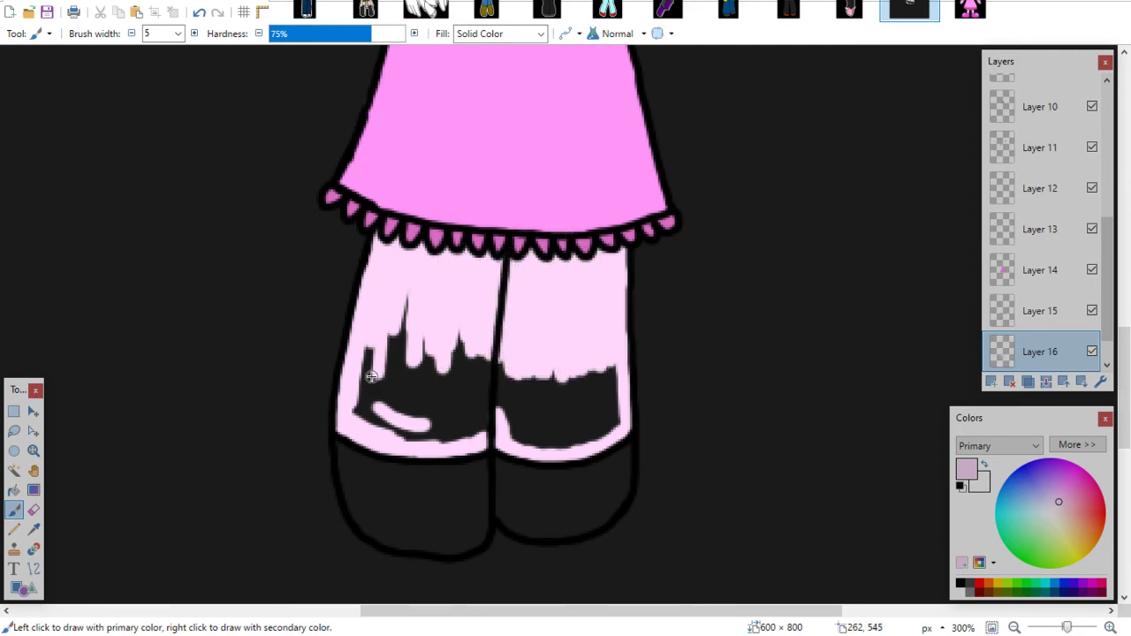
click(177, 34)
mouse_move(200, 84)
mouse_down()
mouse_move(201, 119)
mouse_move(202, 54)
mouse_up()
click(168, 119)
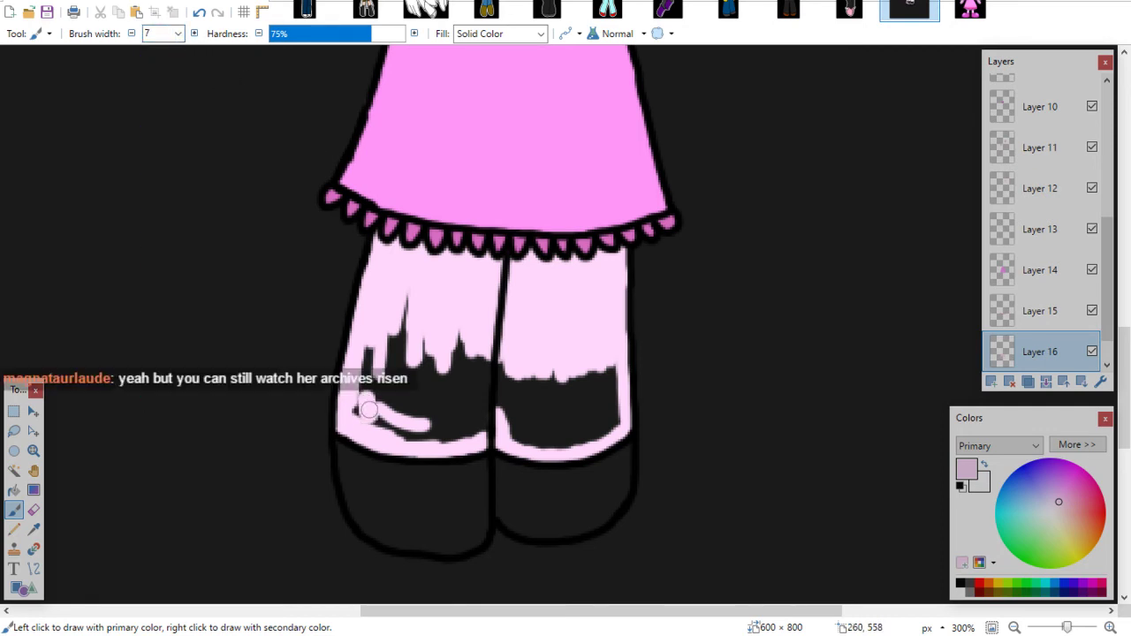
mouse_move(372, 383)
mouse_down()
mouse_move(397, 413)
mouse_move(385, 352)
mouse_move(384, 368)
mouse_move(401, 338)
mouse_move(427, 436)
mouse_move(436, 394)
mouse_move(431, 437)
mouse_move(409, 422)
mouse_move(452, 341)
mouse_move(451, 363)
mouse_move(452, 323)
mouse_move(468, 356)
mouse_move(479, 350)
mouse_move(486, 438)
mouse_move(503, 443)
mouse_move(520, 378)
mouse_move(549, 447)
mouse_move(546, 386)
mouse_move(541, 449)
mouse_move(564, 373)
mouse_move(589, 437)
mouse_move(601, 432)
mouse_move(613, 376)
mouse_move(627, 424)
mouse_up()
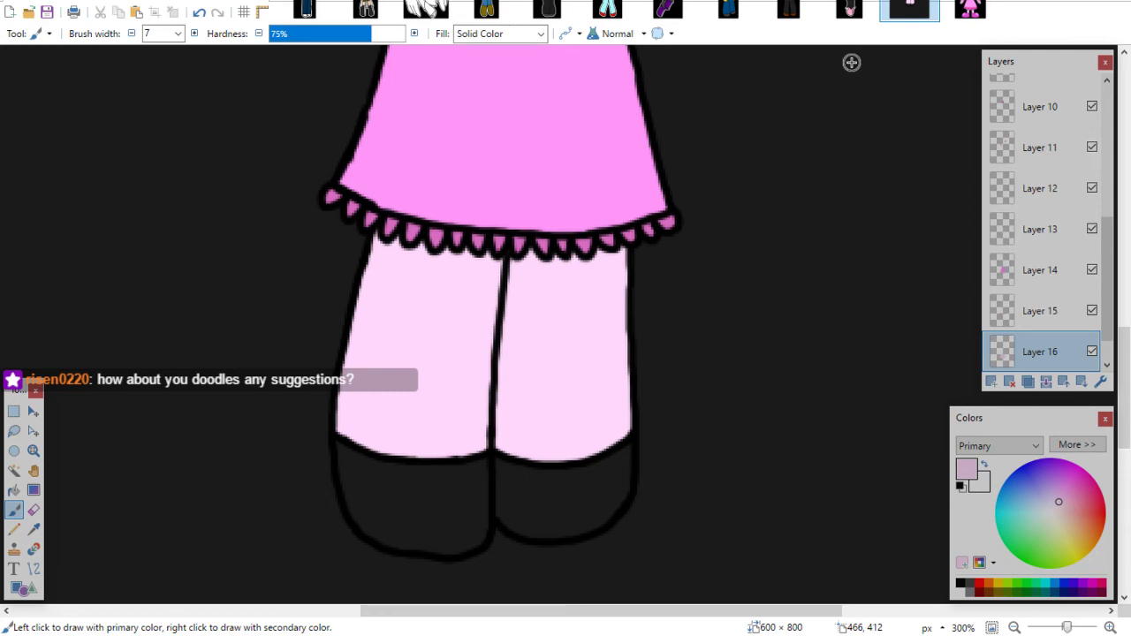
Sample the magenta of the shoe from the reference image and return to the drawing with the Paintbrush
key(ctrl+Tab)
click(34, 543)
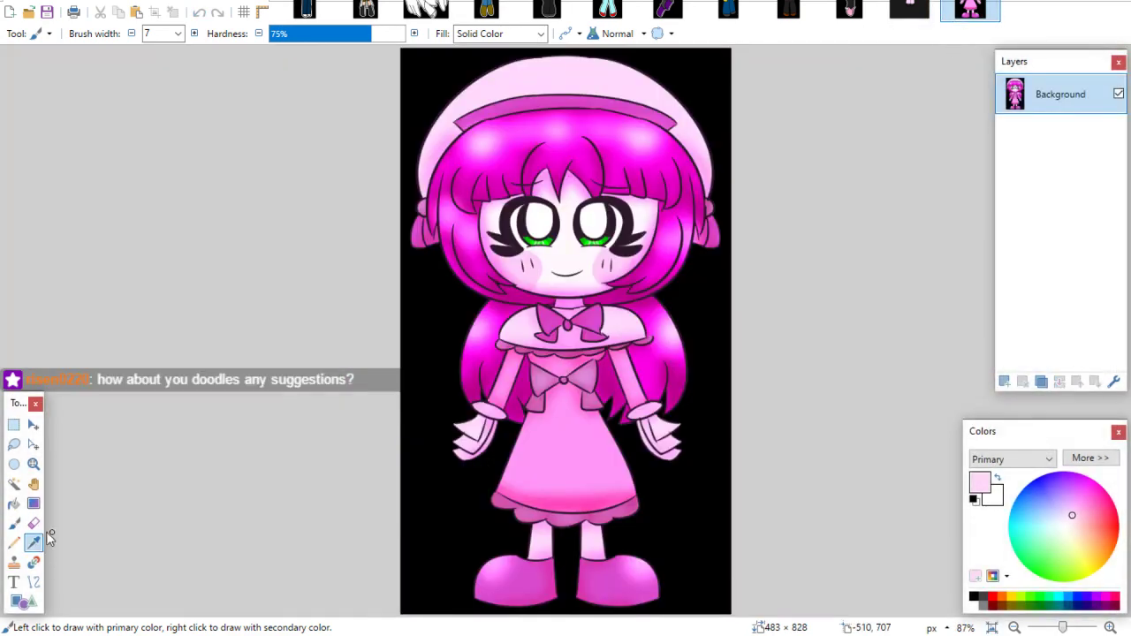
click(528, 574)
click(910, 11)
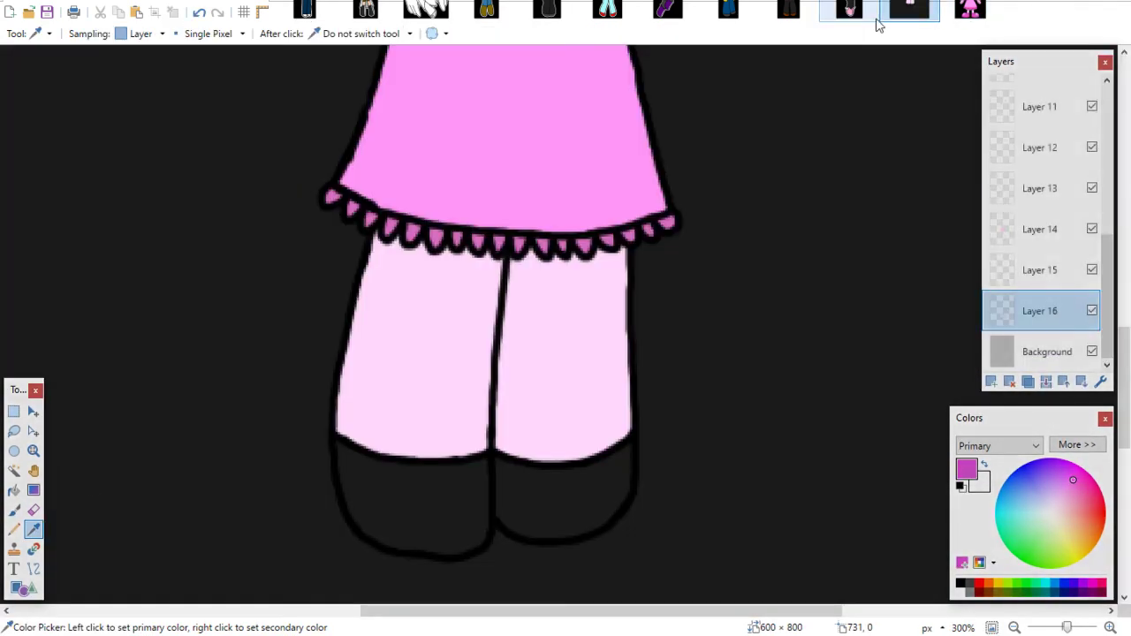
click(14, 511)
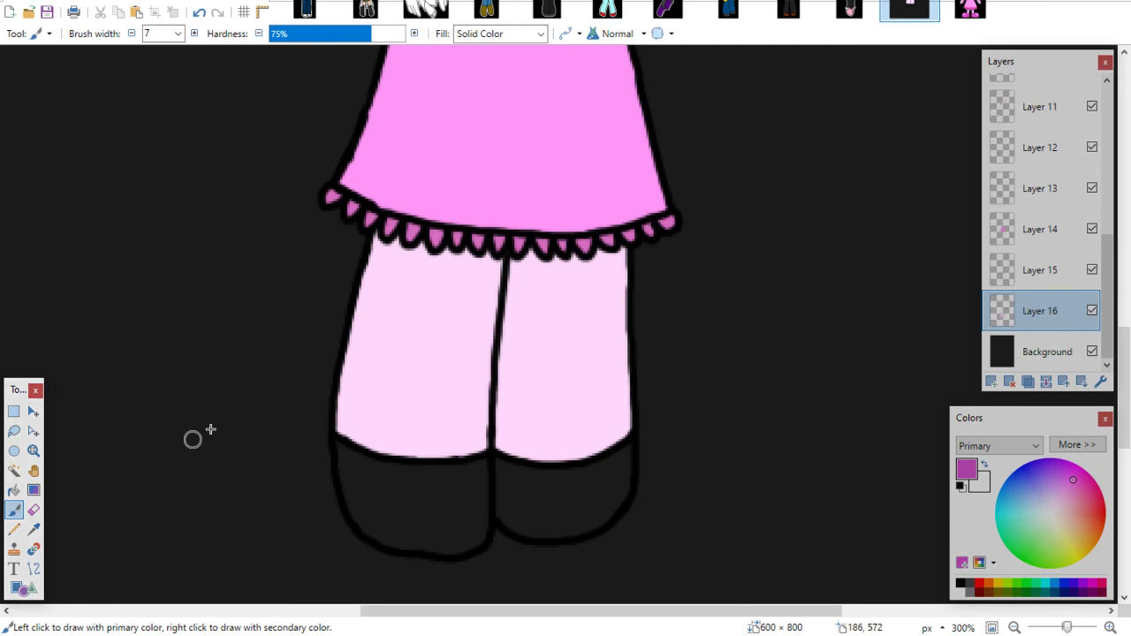
Add a layer beneath Layer 16 and fill the left-hand shoe with magenta
click(990, 382)
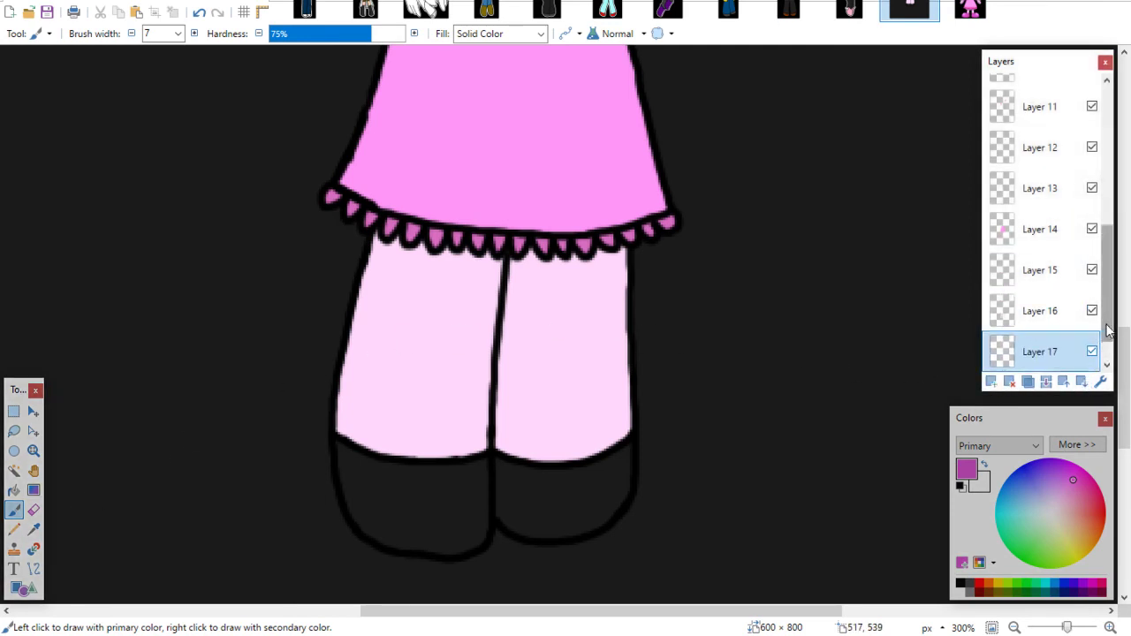
mouse_move(343, 442)
mouse_down()
mouse_move(369, 497)
mouse_move(362, 517)
mouse_move(431, 539)
mouse_up()
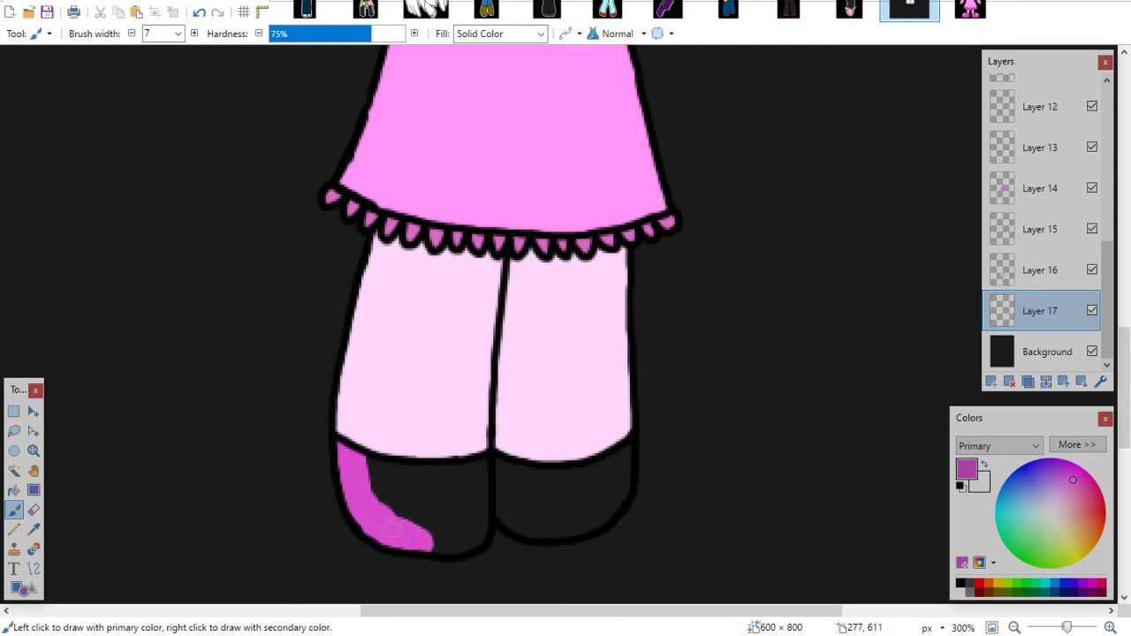
mouse_move(368, 495)
mouse_down()
mouse_move(367, 444)
mouse_move(397, 461)
mouse_move(428, 507)
mouse_move(461, 518)
mouse_move(449, 452)
mouse_move(482, 483)
mouse_up()
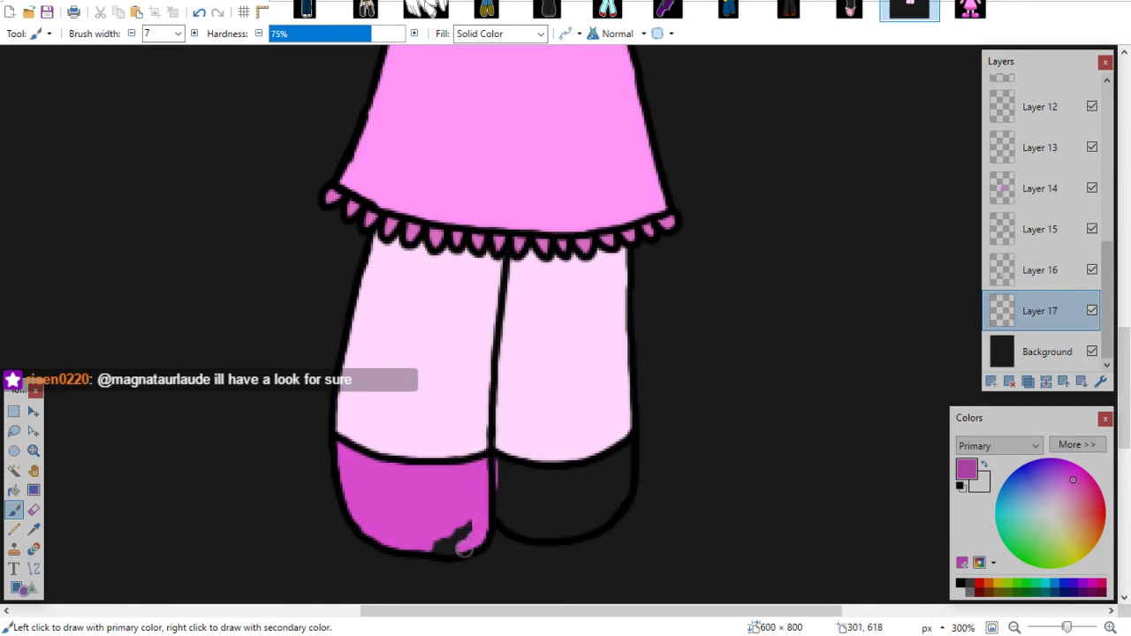
drag(463, 548, 450, 543)
Fill the right-hand shoe with magenta and erase the stray colour below its outline
mouse_move(513, 496)
mouse_down()
mouse_move(537, 526)
mouse_move(531, 509)
mouse_move(543, 514)
mouse_move(521, 514)
mouse_move(492, 459)
mouse_move(530, 501)
mouse_move(561, 491)
mouse_up()
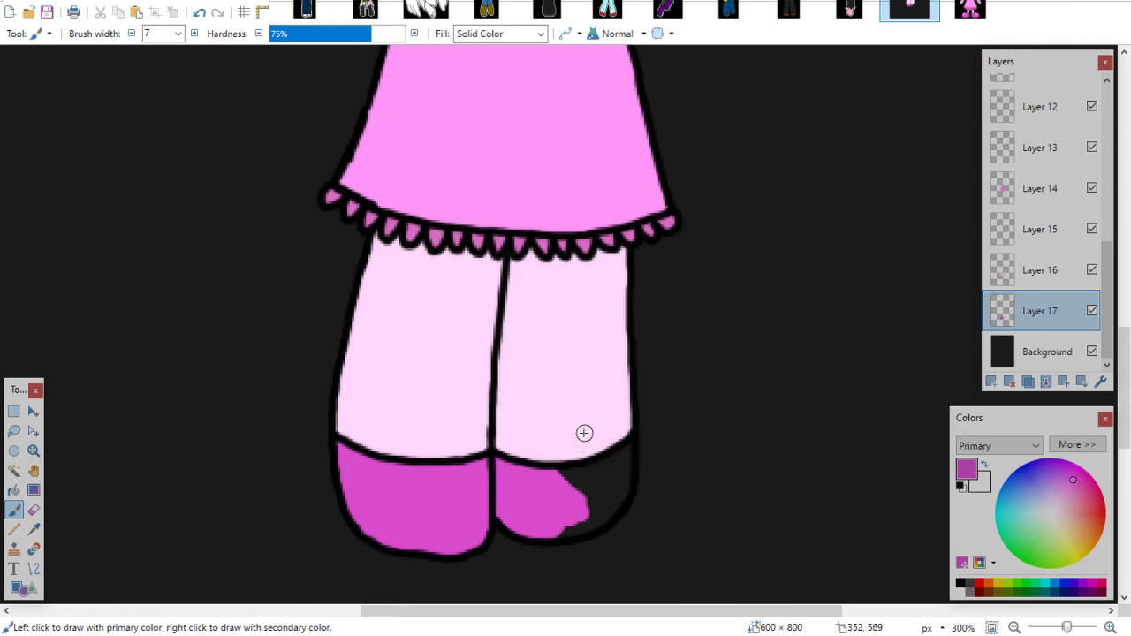
mouse_move(566, 457)
mouse_down()
mouse_move(587, 486)
mouse_move(611, 481)
mouse_move(621, 460)
mouse_up()
drag(619, 501, 592, 523)
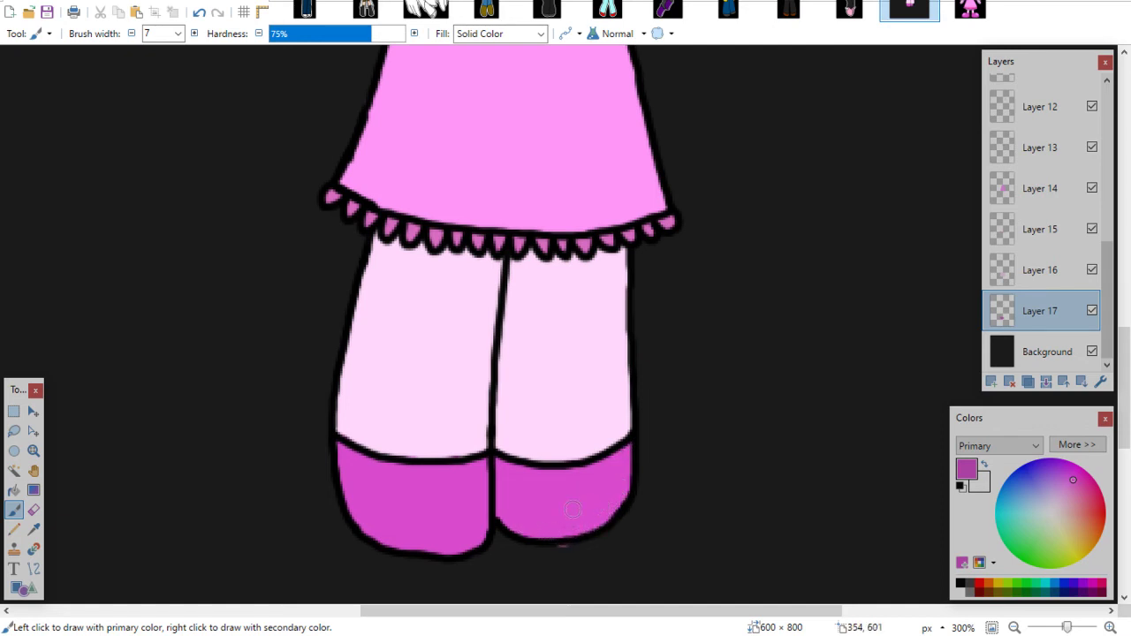
click(34, 509)
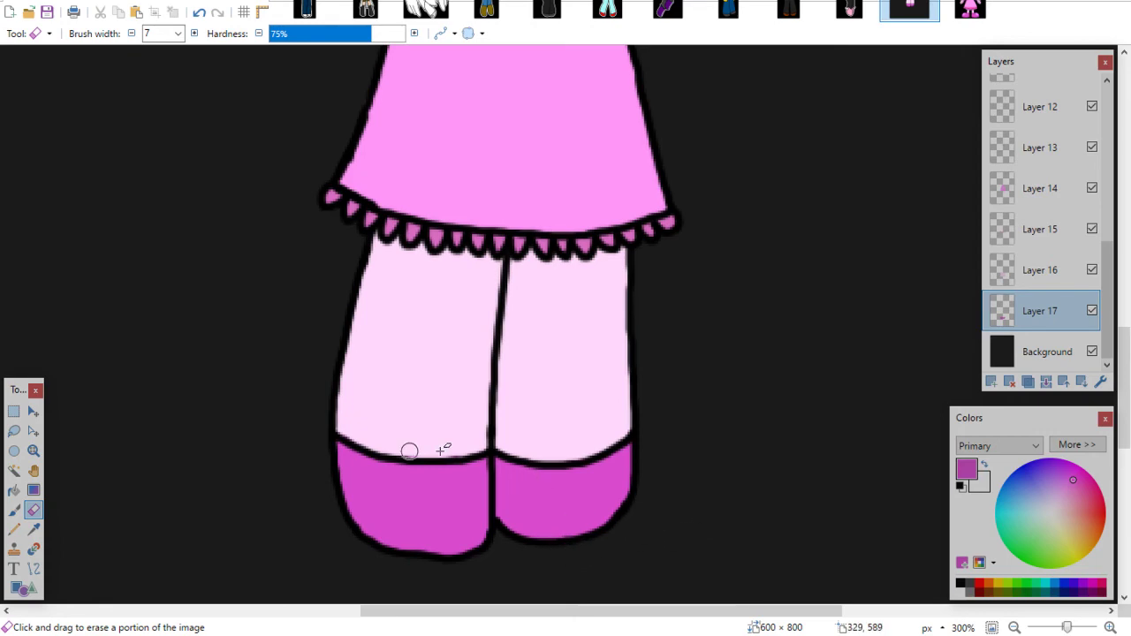
click(15, 509)
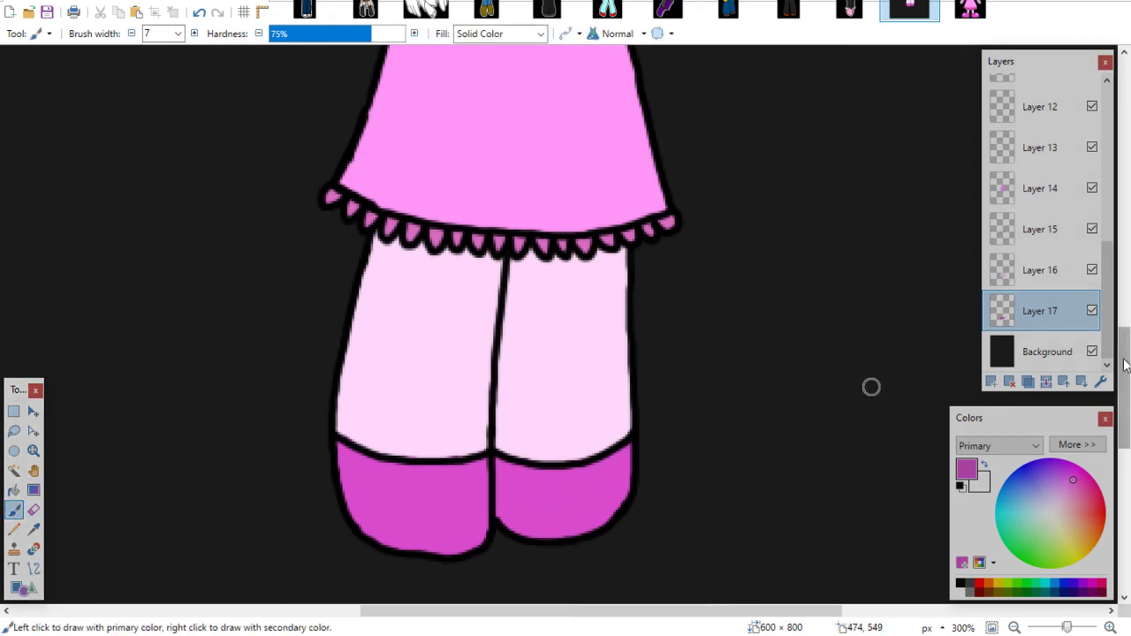
Zoom out to 100% and apply a Brightness / Contrast adjustment to the Background layer with both values at 100
click(1013, 628)
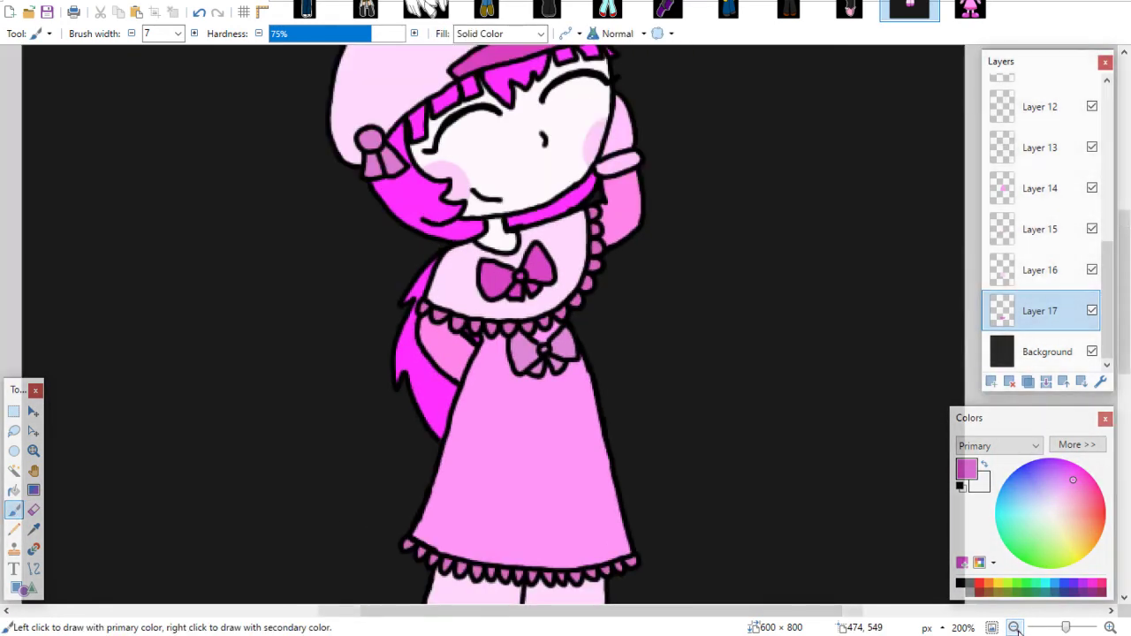
click(1013, 627)
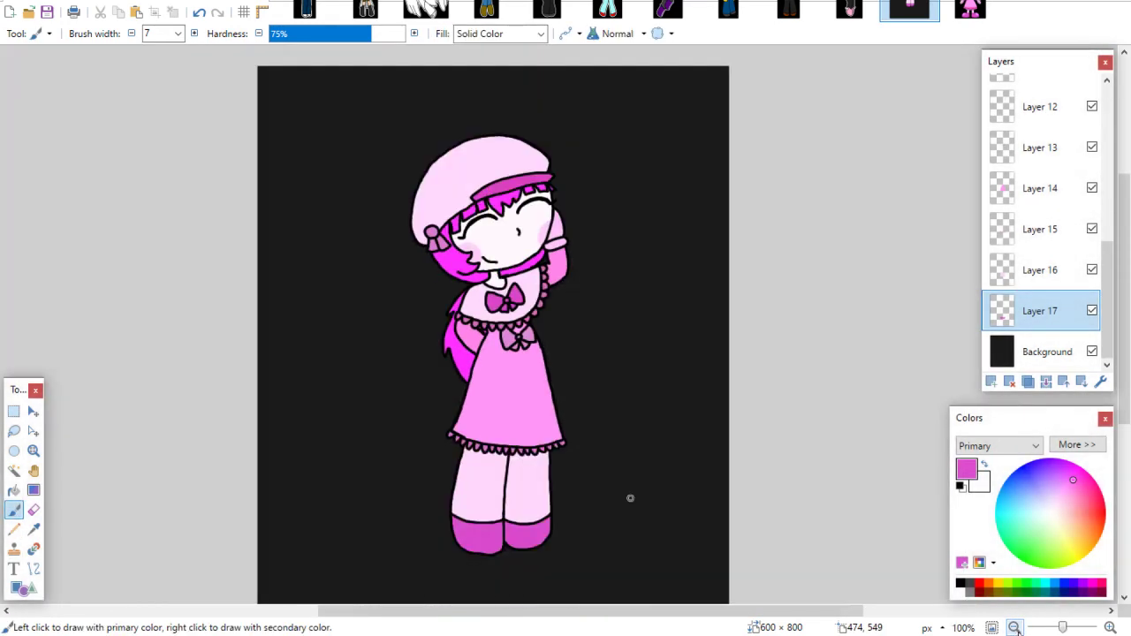
click(14, 471)
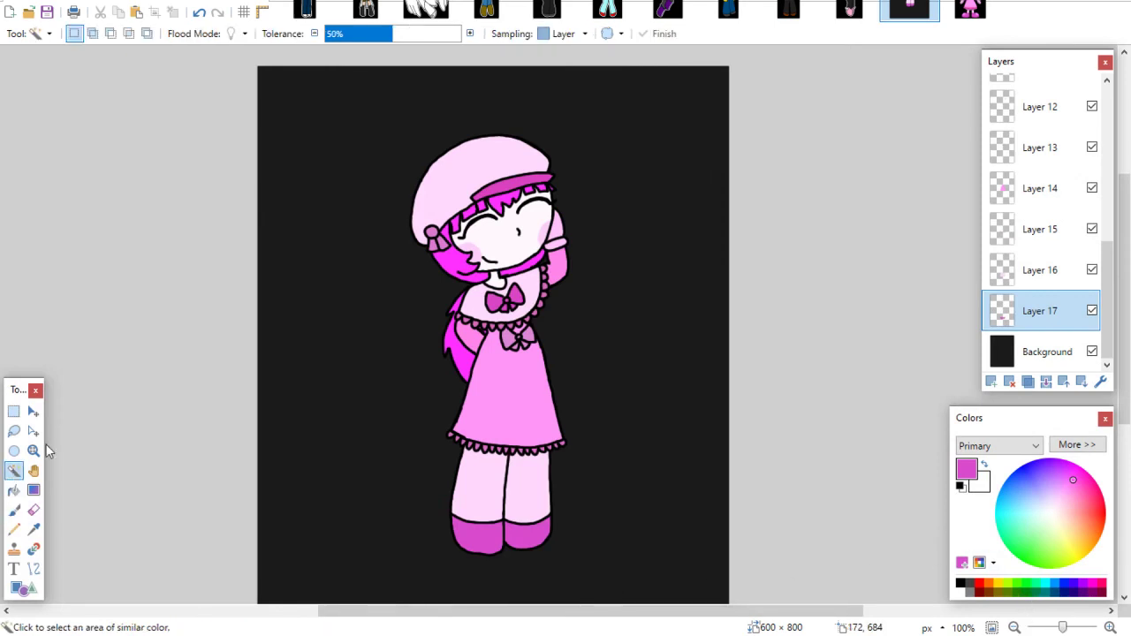
click(1030, 354)
click(152, 2)
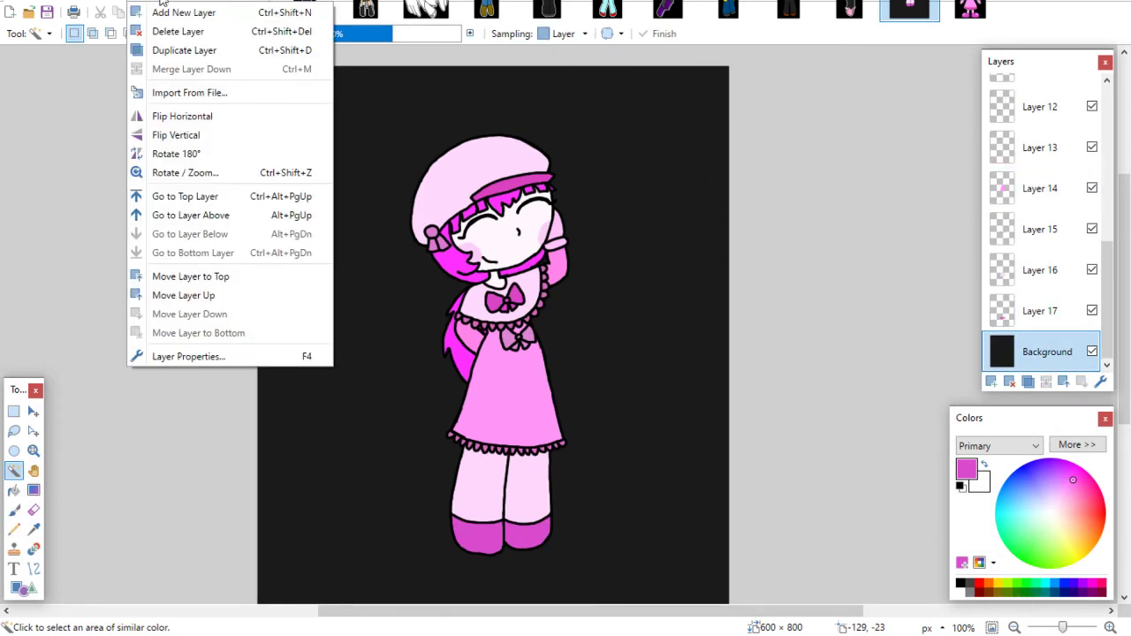
mouse_move(196, 3)
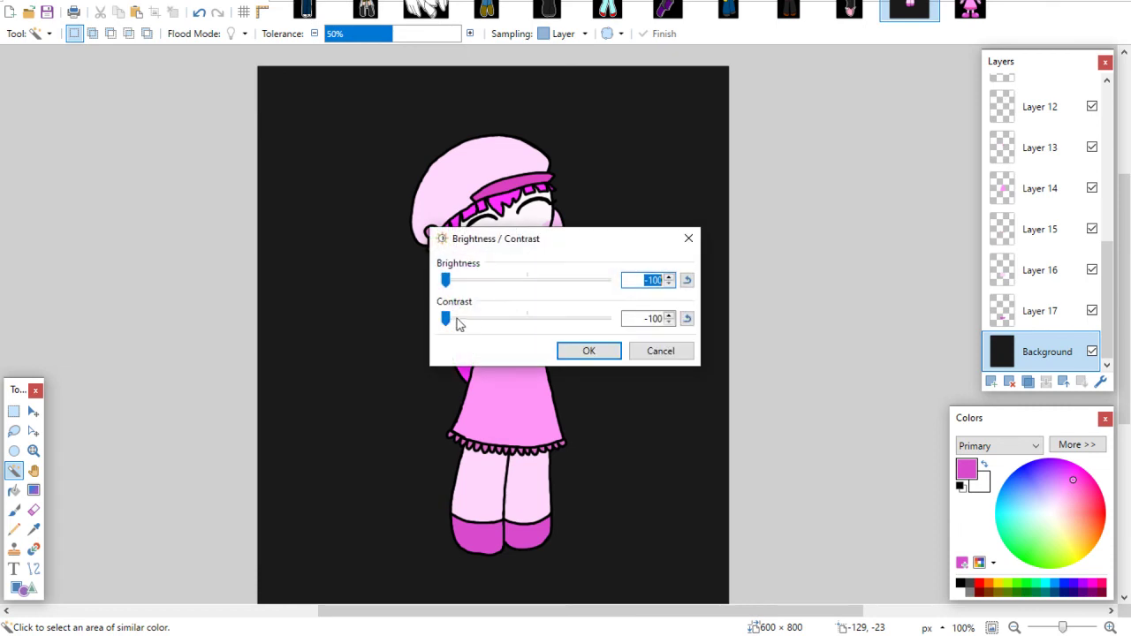
drag(455, 318, 711, 292)
drag(550, 283, 618, 281)
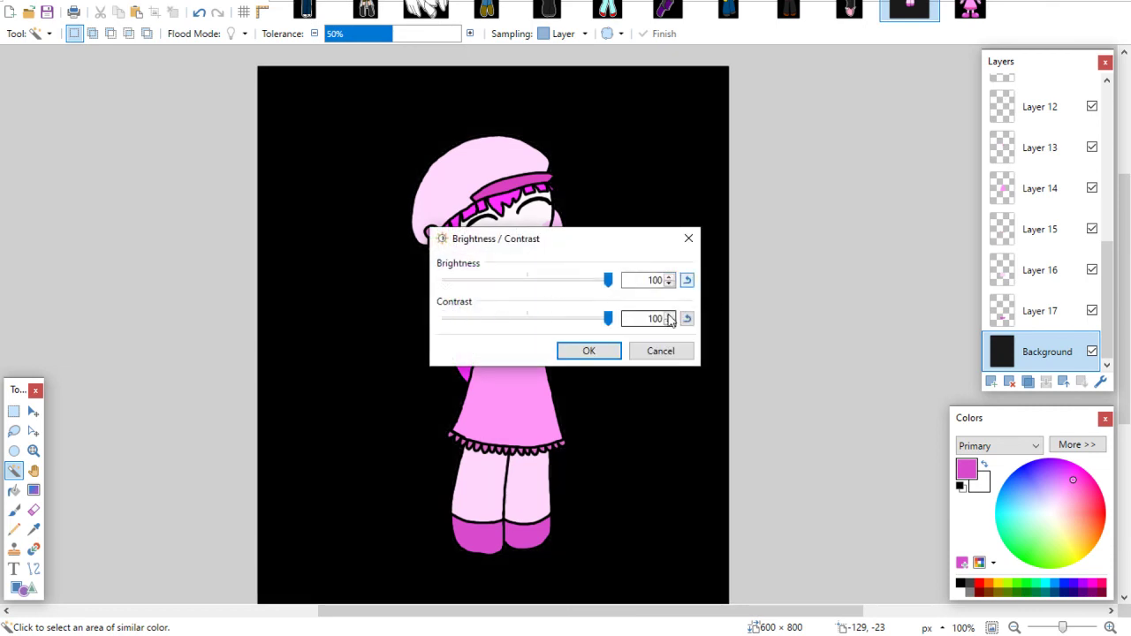
click(601, 353)
click(146, 1)
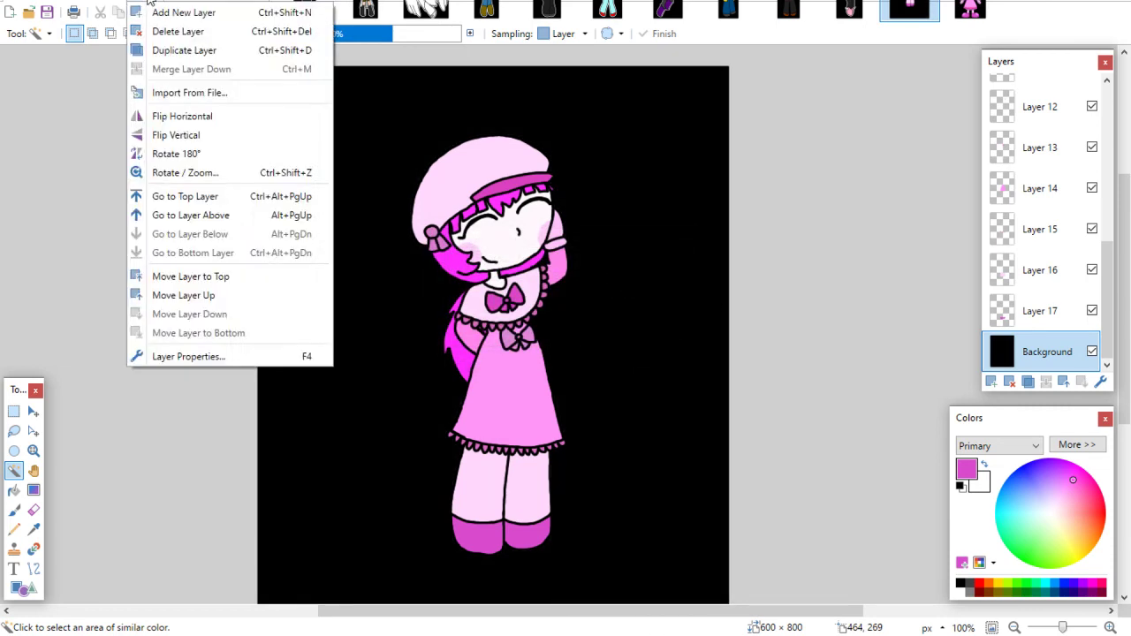
Invert the Background layer's colours from black to white
click(202, 106)
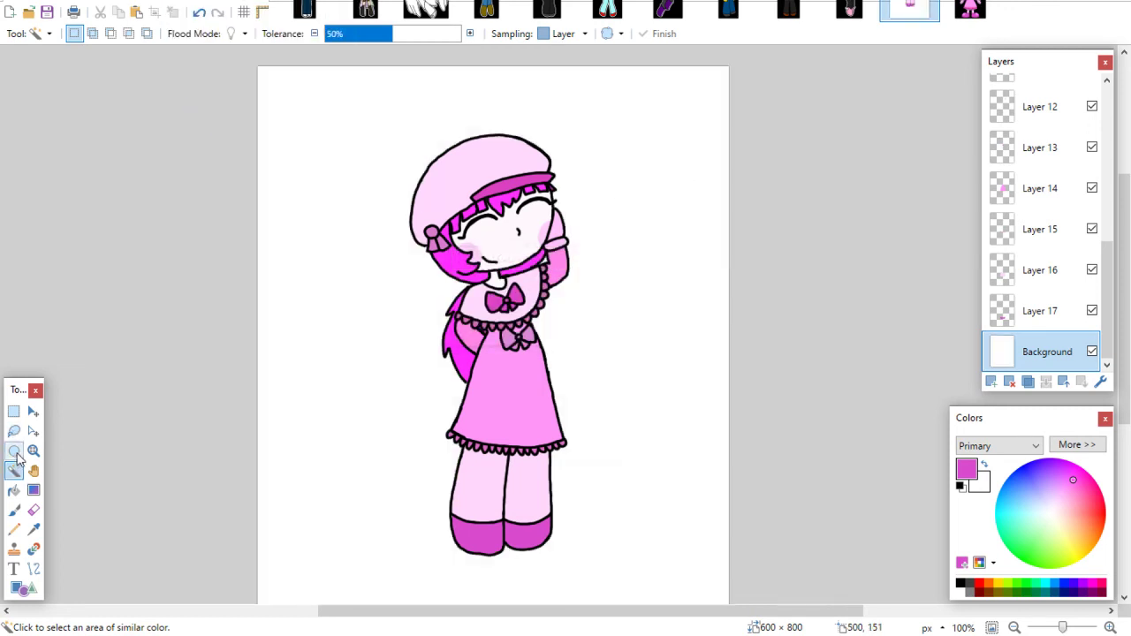
Merge the layers beneath the Layer 3 line art down one after another into Layer 17, keeping the Background separate
drag(1109, 257, 1109, 100)
click(1038, 134)
click(1045, 383)
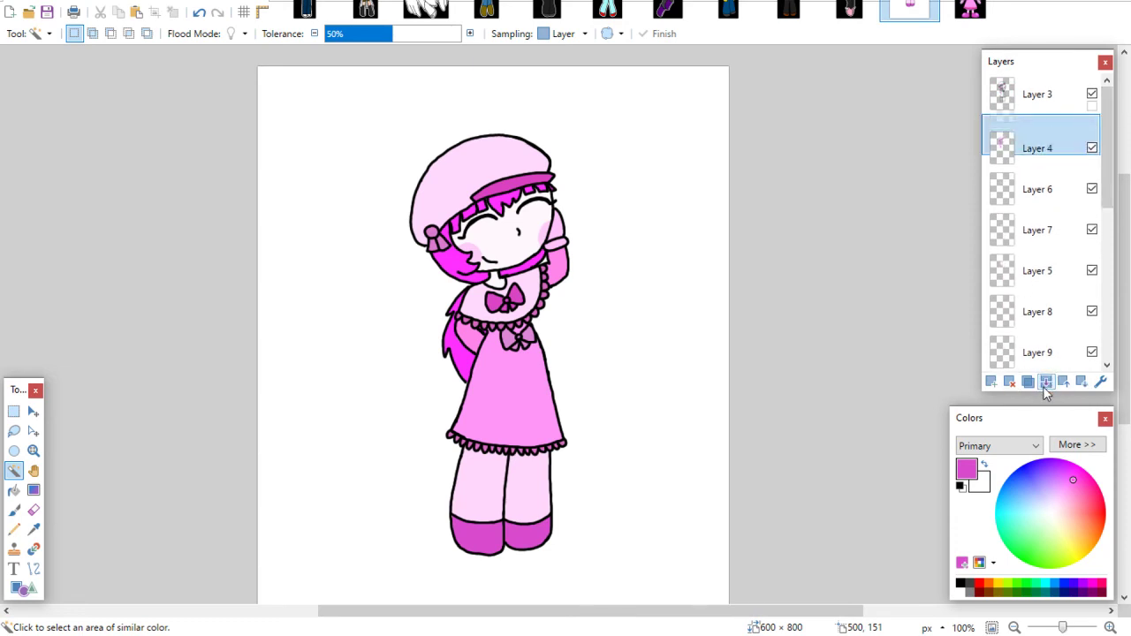
click(1045, 382)
click(1045, 383)
click(1045, 382)
click(1045, 384)
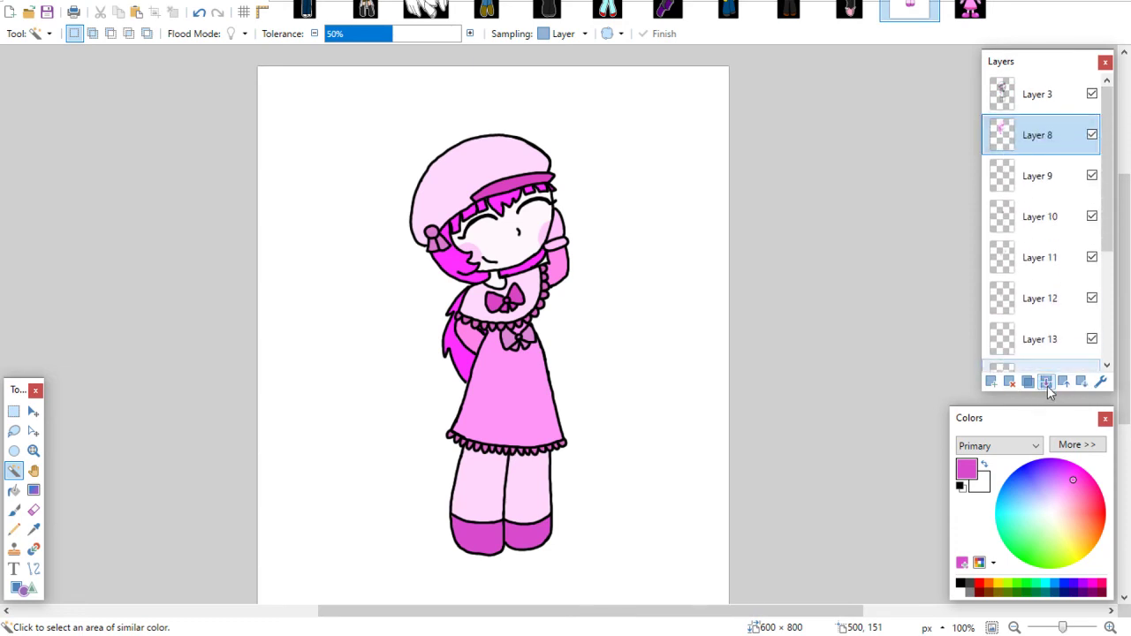
click(1045, 384)
click(1045, 384)
click(1045, 384)
click(1045, 384)
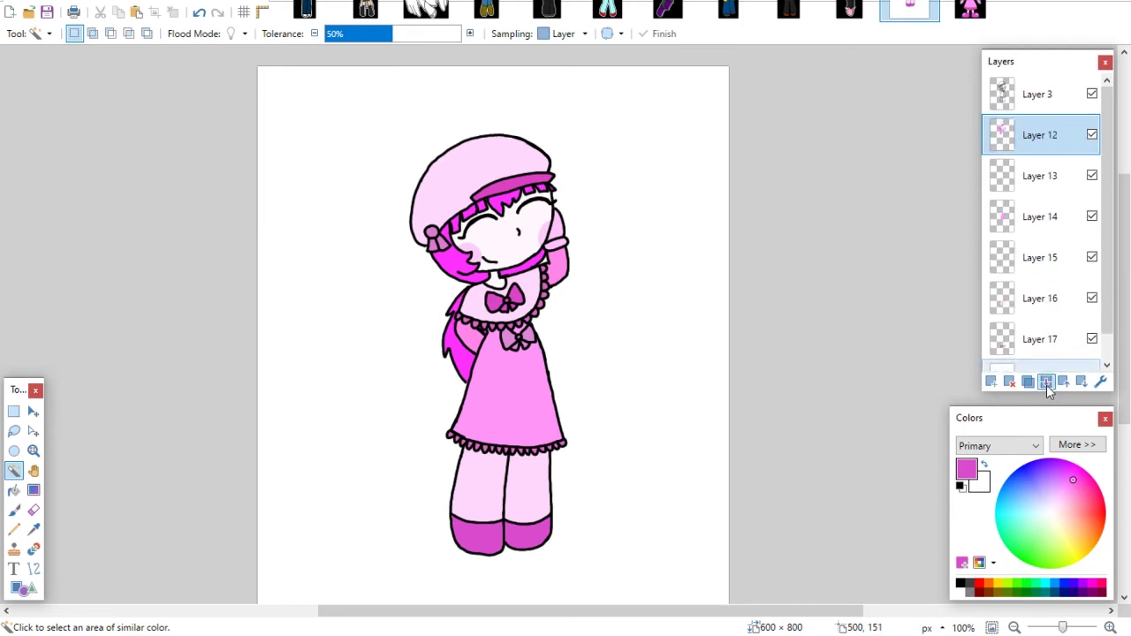
click(1045, 384)
click(1045, 384)
click(1045, 384)
click(1045, 384)
click(1046, 386)
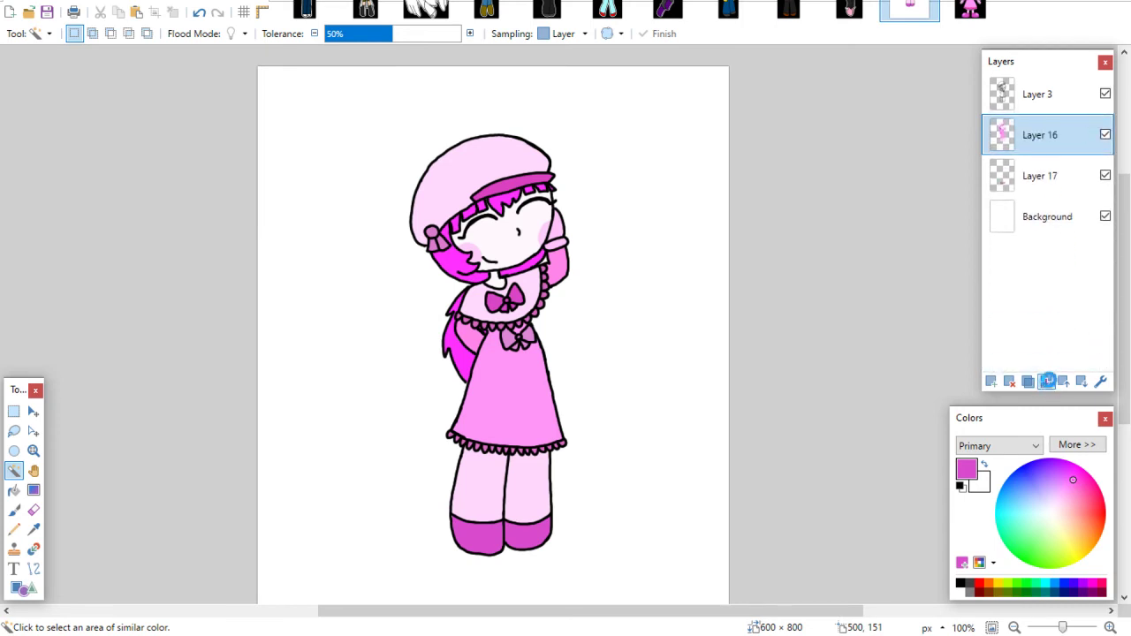
Select the empty area around the character on Layer 3 with the Magic Wand and delete that area from the Background layer
click(1042, 99)
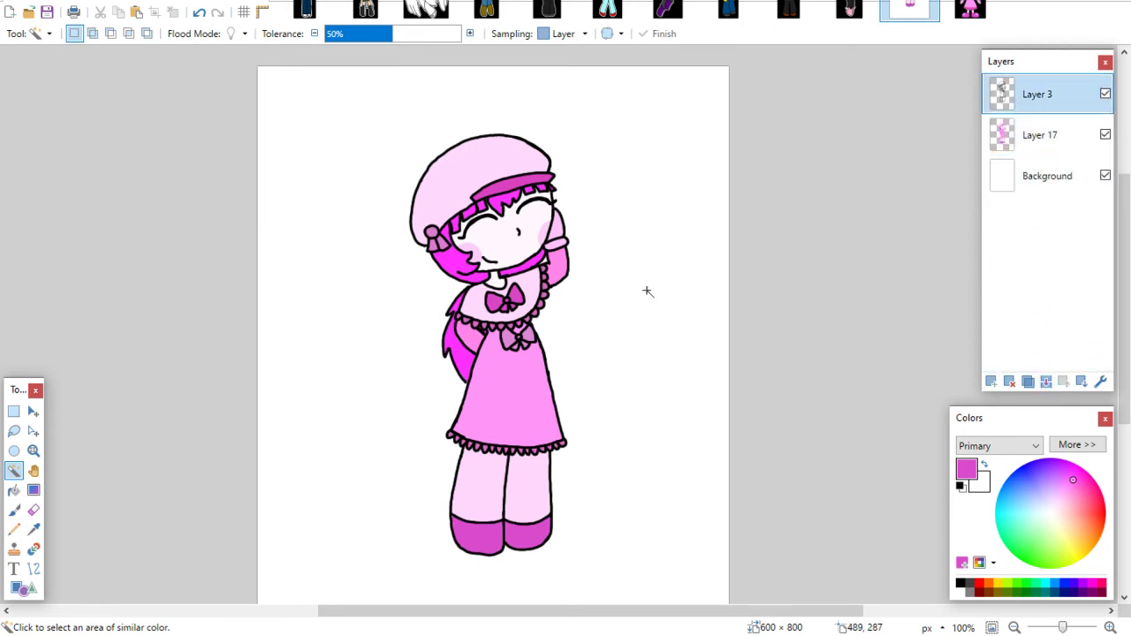
click(592, 302)
click(1010, 180)
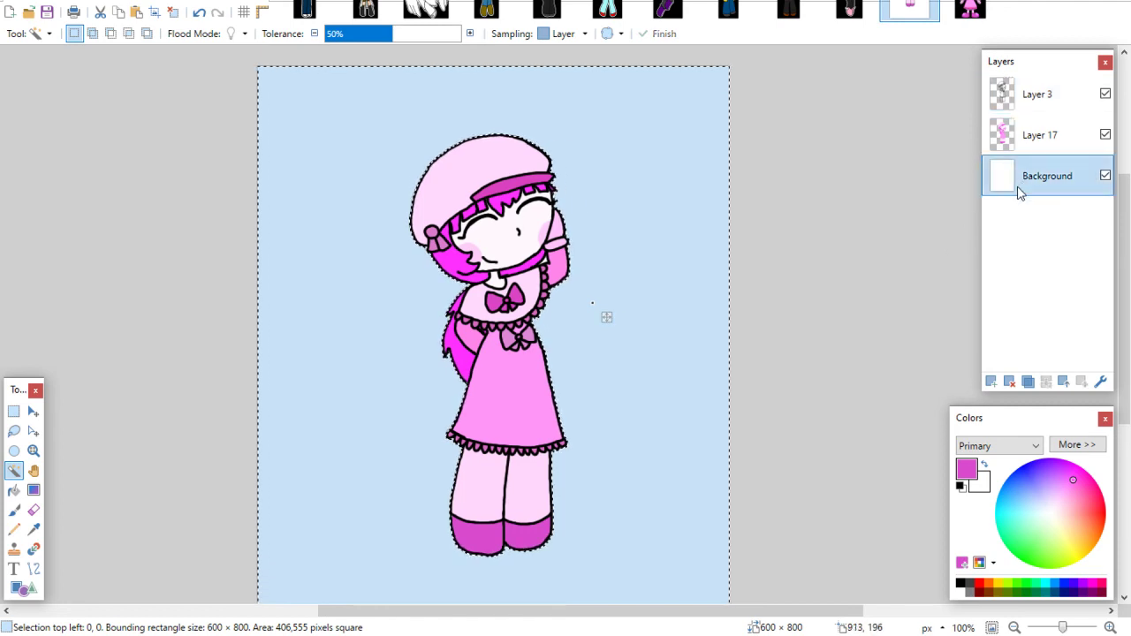
key(Delete)
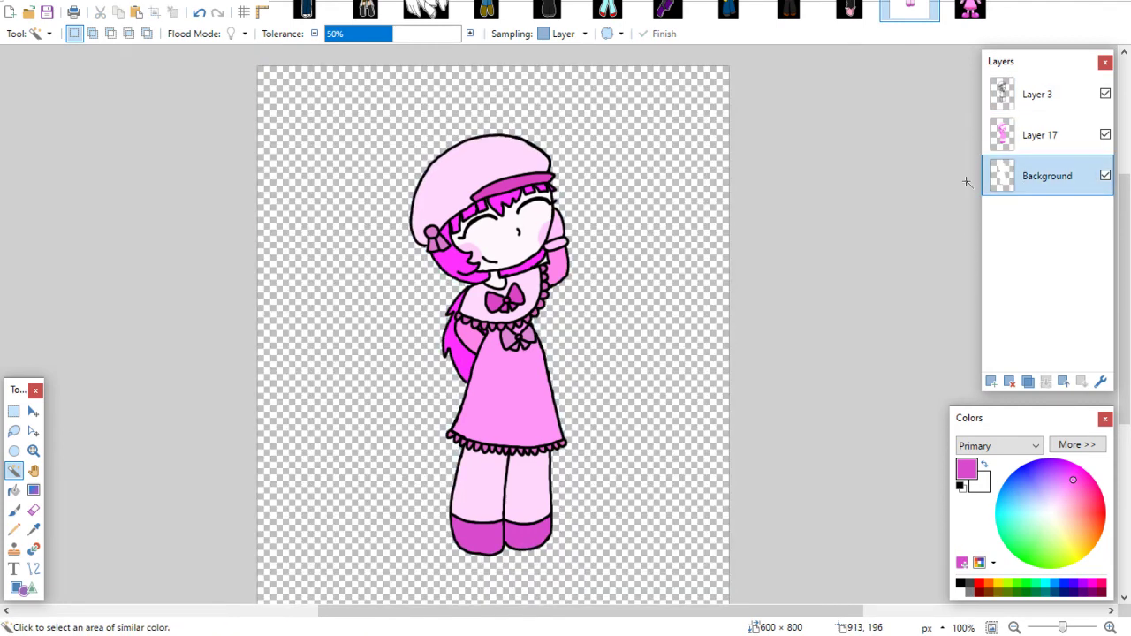
Apply the Median effect to the Background layer with percentile 100 and a reduced radius to thicken the white outline around the character
click(256, 3)
click(353, 88)
drag(527, 319, 608, 319)
click(669, 284)
click(669, 285)
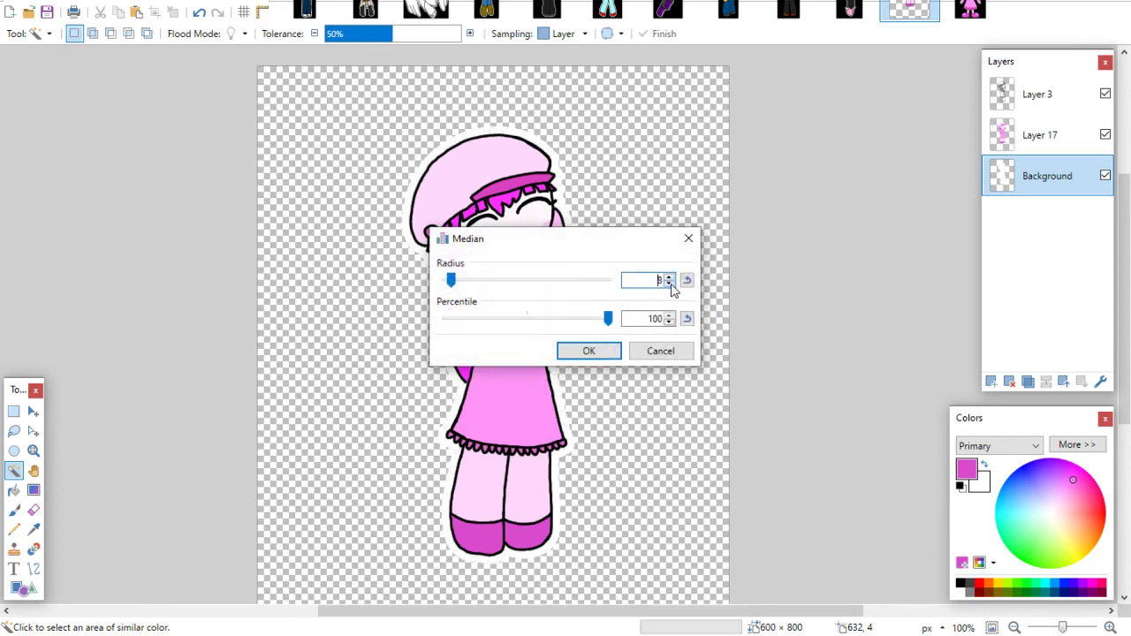
click(669, 285)
click(669, 284)
click(669, 284)
click(660, 351)
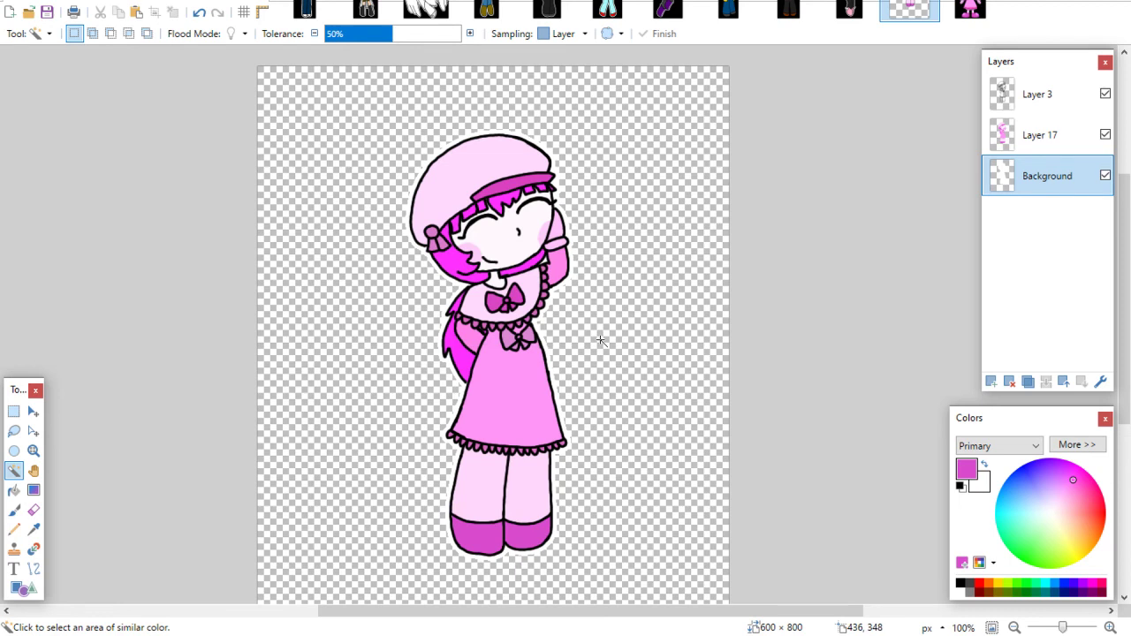
Merge Layer 3 and Layer 17 down into the Background layer
click(1009, 97)
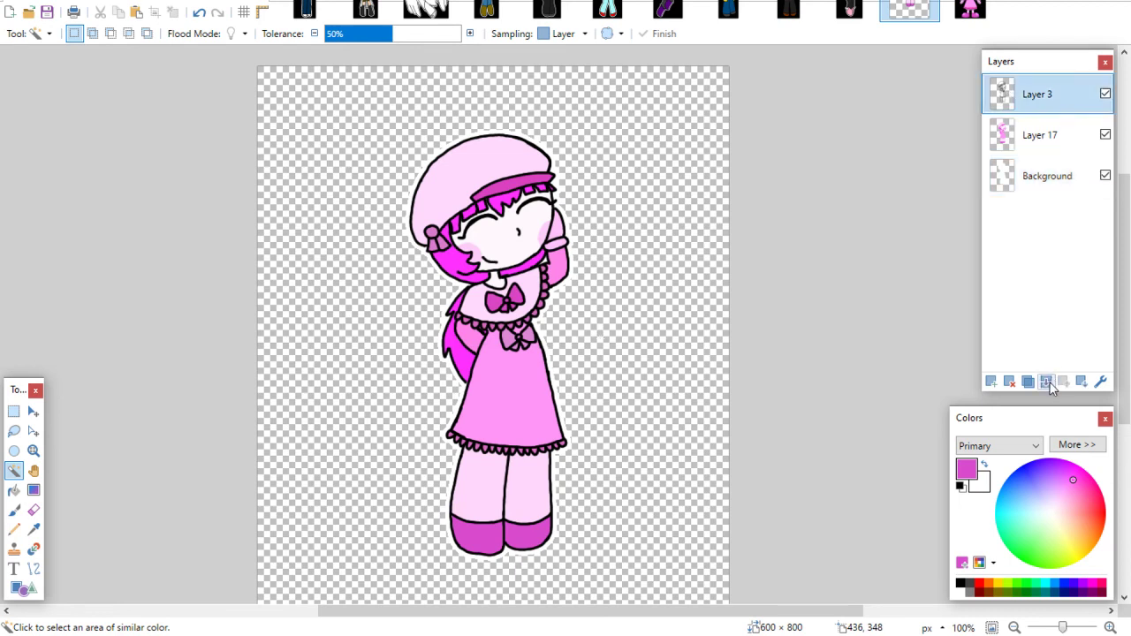
click(1045, 381)
click(1045, 380)
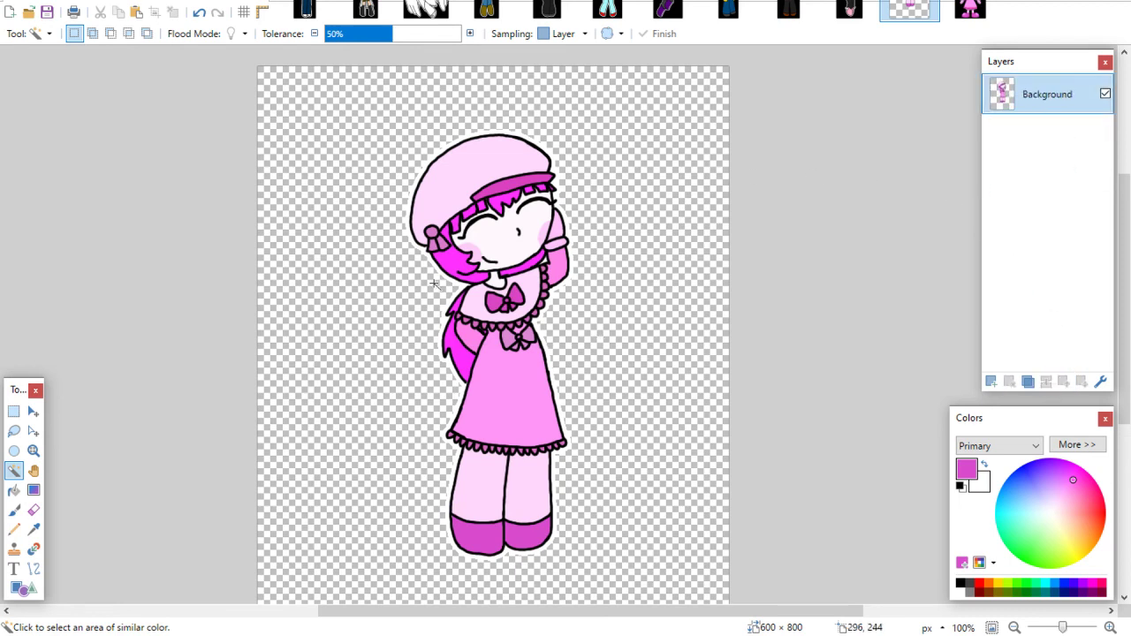
Select a rectangle of about 240 × 566 pixels around the character and crop the image to it
click(14, 411)
mouse_move(394, 118)
mouse_down()
mouse_move(597, 530)
mouse_move(590, 571)
mouse_move(579, 567)
mouse_up()
drag(583, 567, 395, 121)
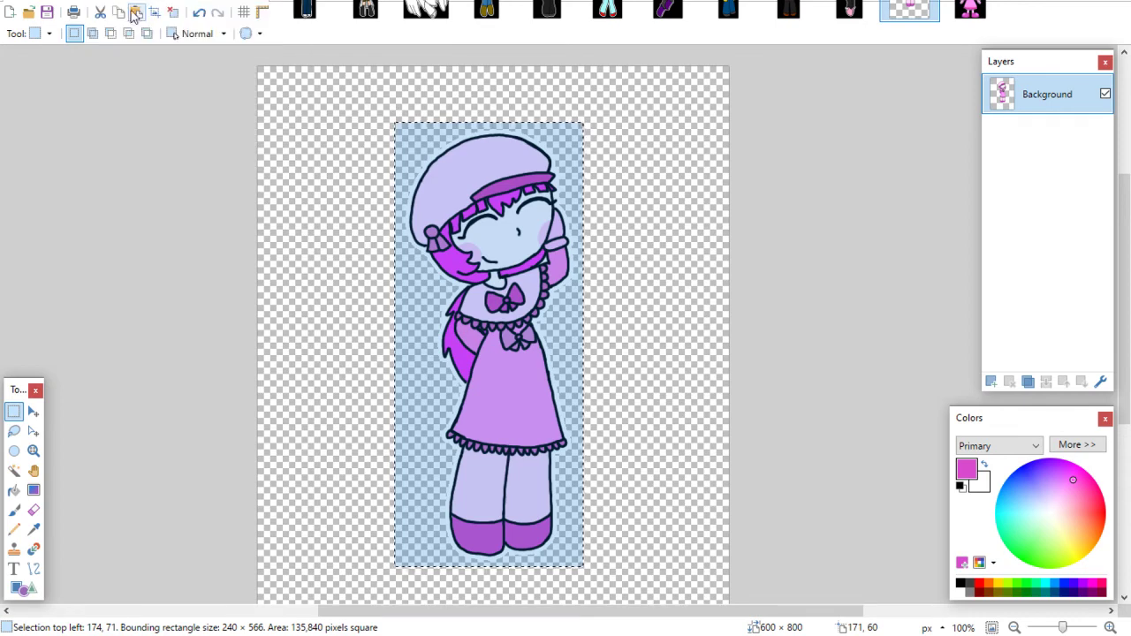
click(154, 12)
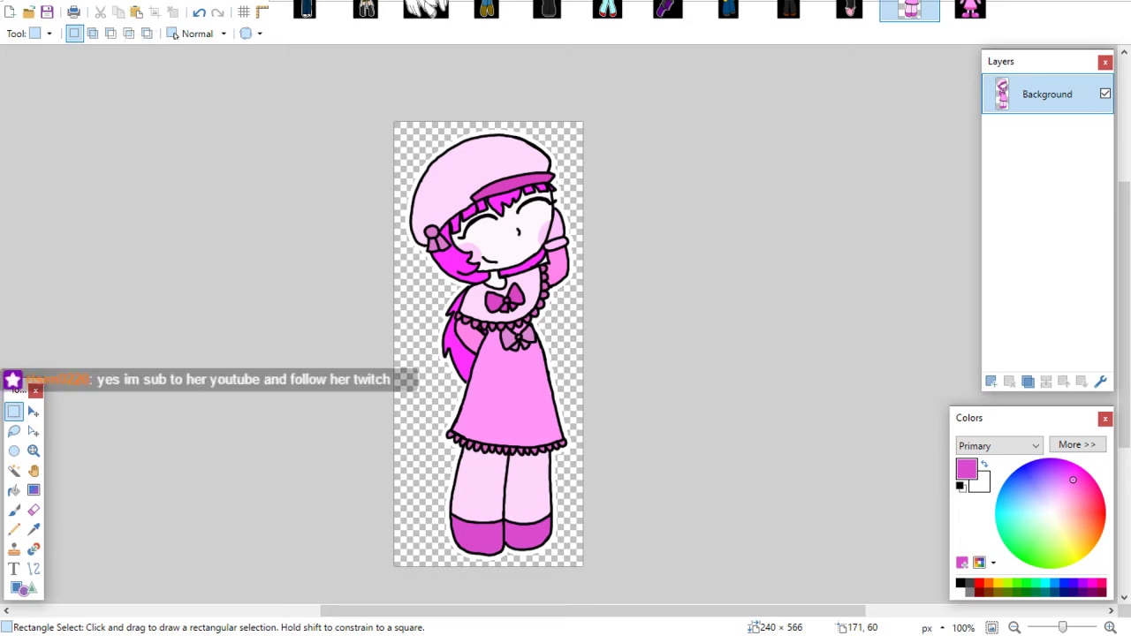
Save the cropped drawing to the Desktop as a PNG named "GissEvas Character" with auto-detected bit depth
key(alt+Tab)
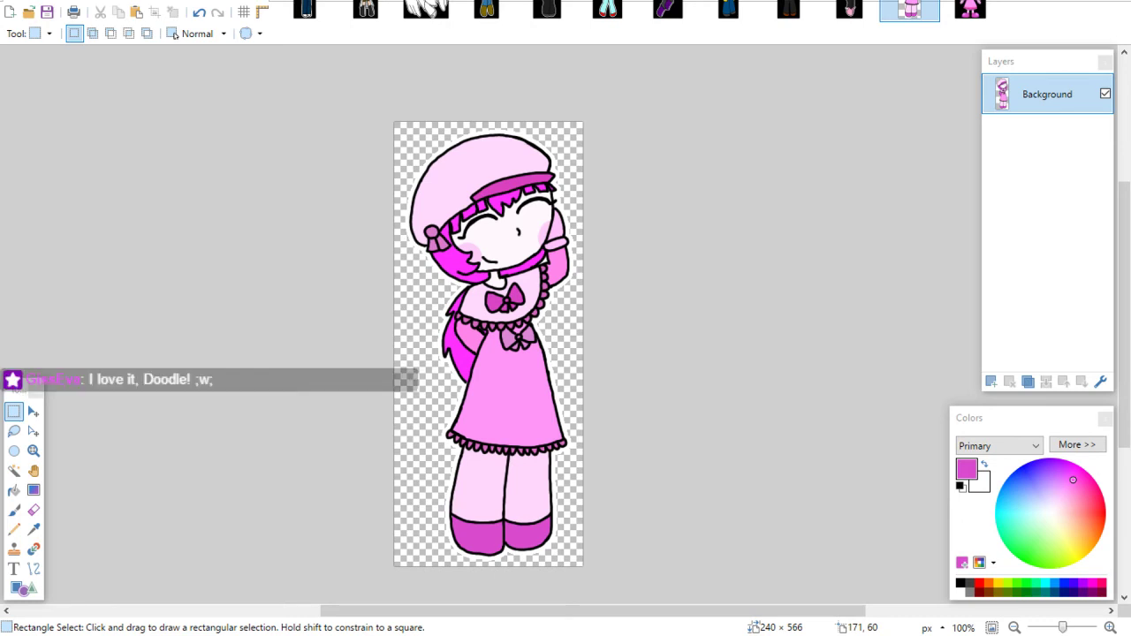
click(24, 5)
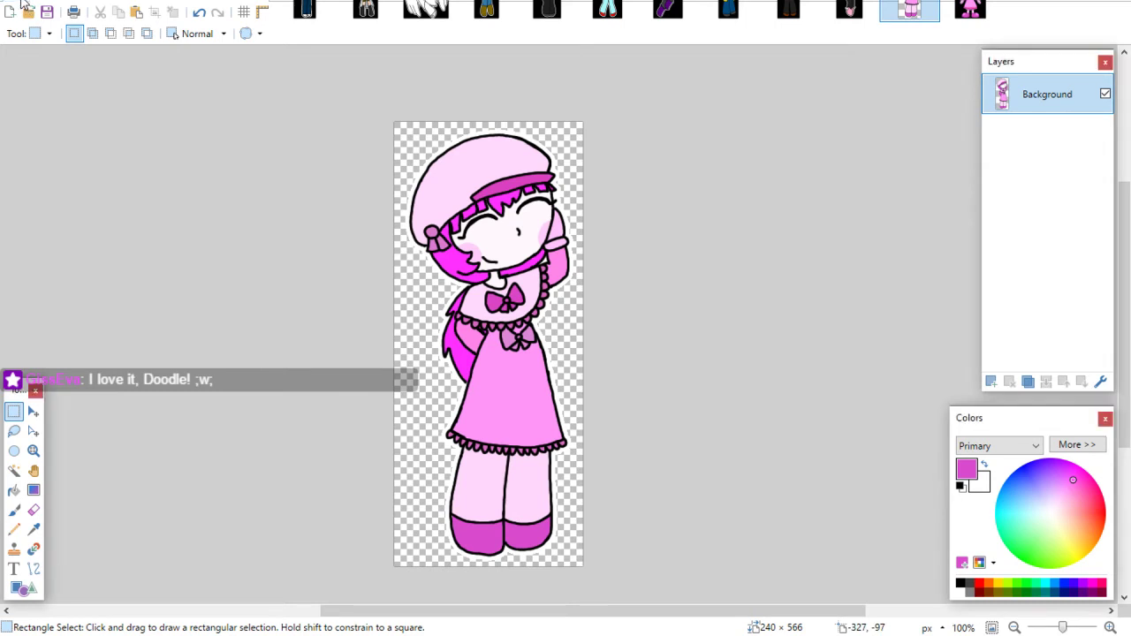
click(25, 10)
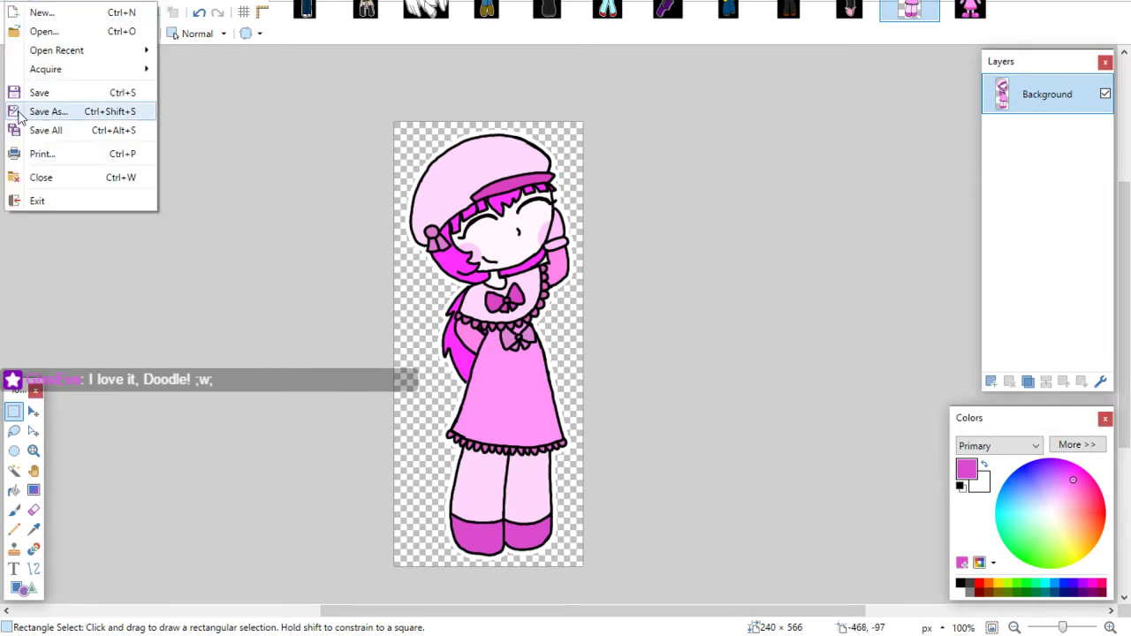
click(48, 111)
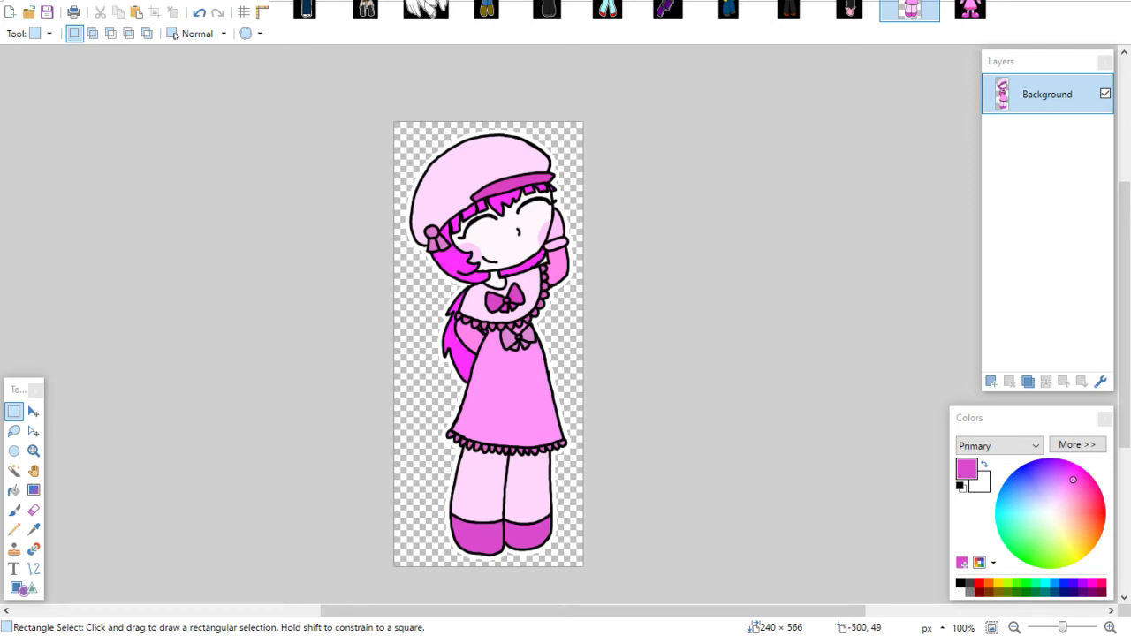
click(12, 12)
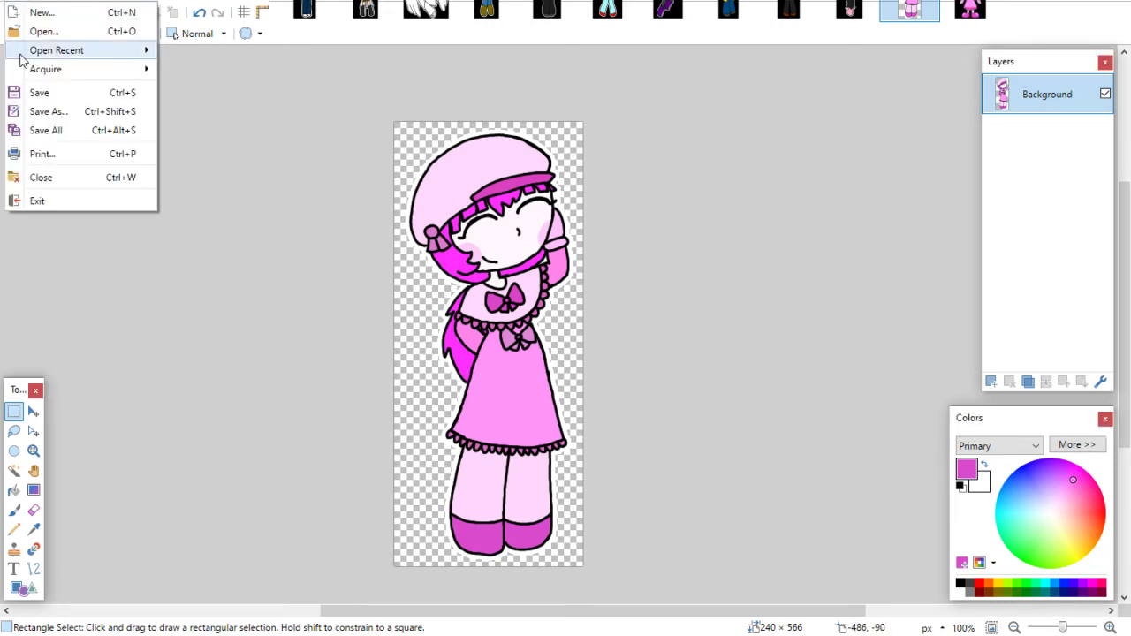
click(27, 115)
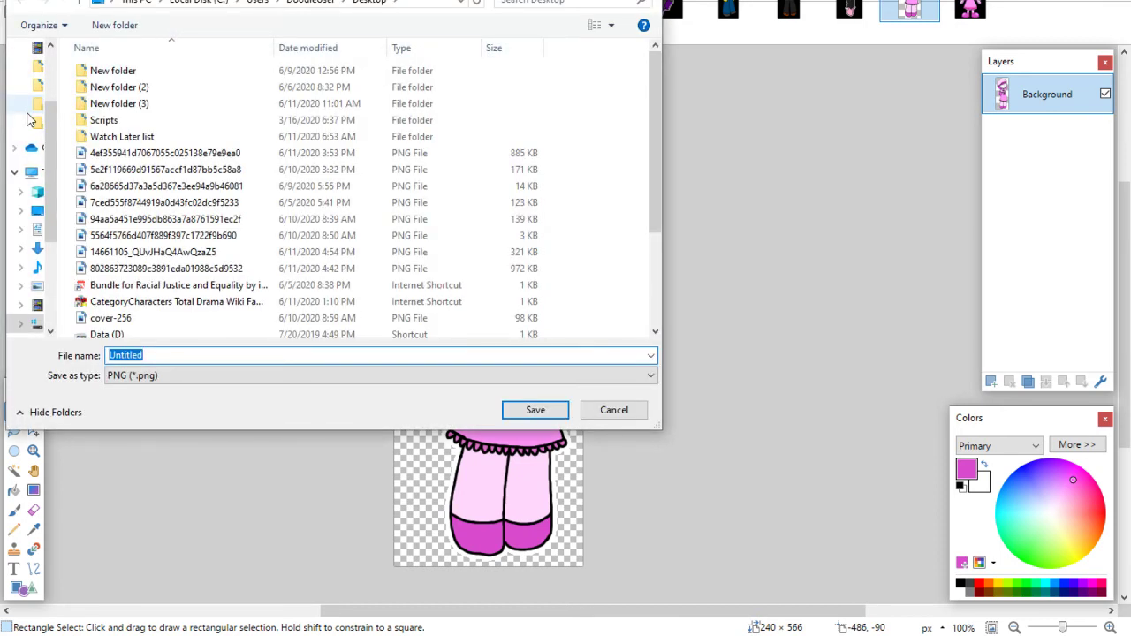
text(GissEvas Character)
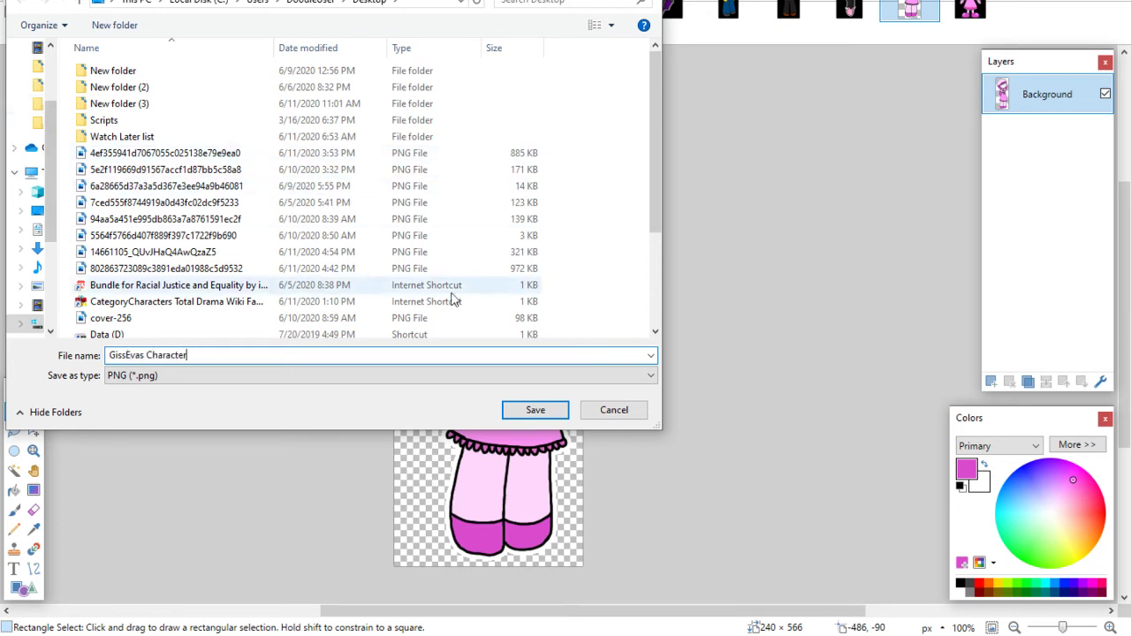
click(534, 409)
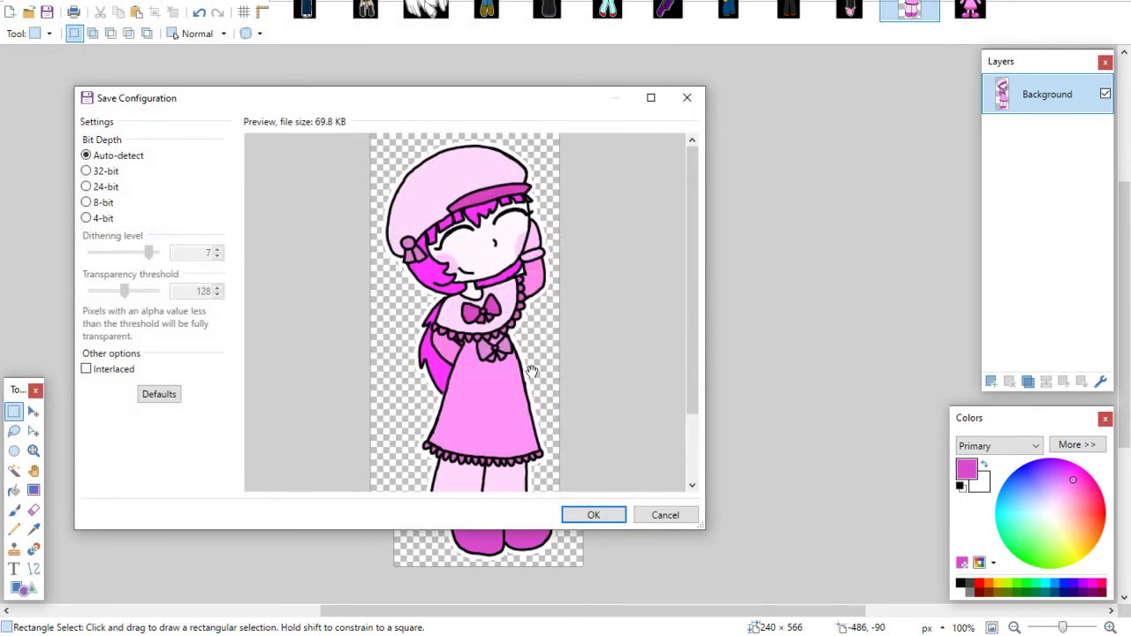
click(582, 515)
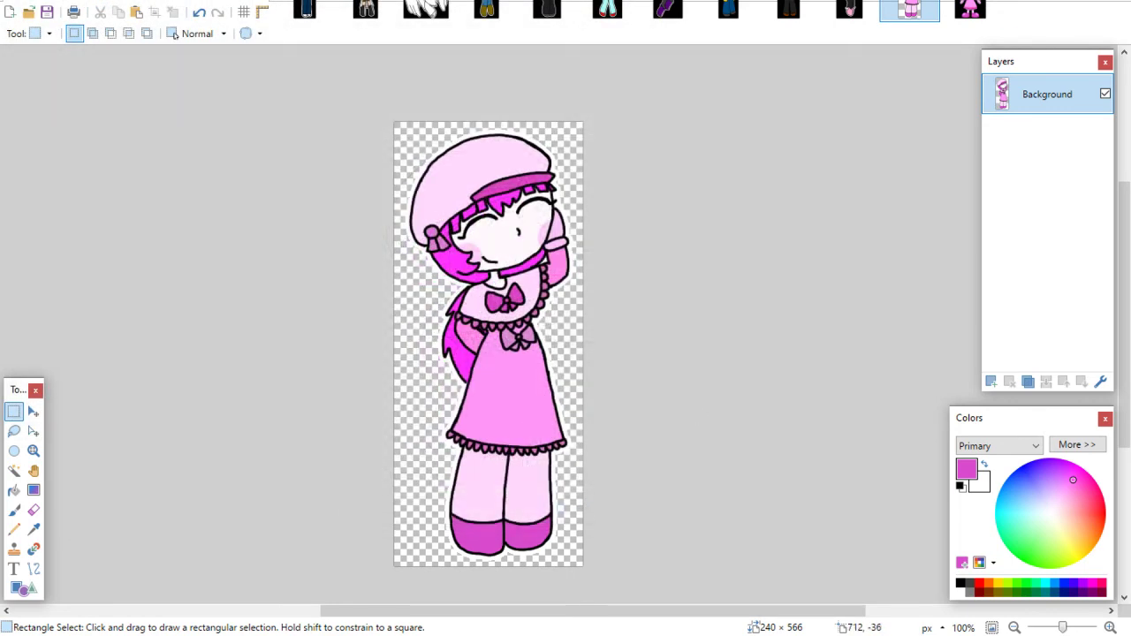
Close the saved character drawing and its pink reference image, and create a blank 800 × 600 image
key(ctrl+w)
key(ctrl+w)
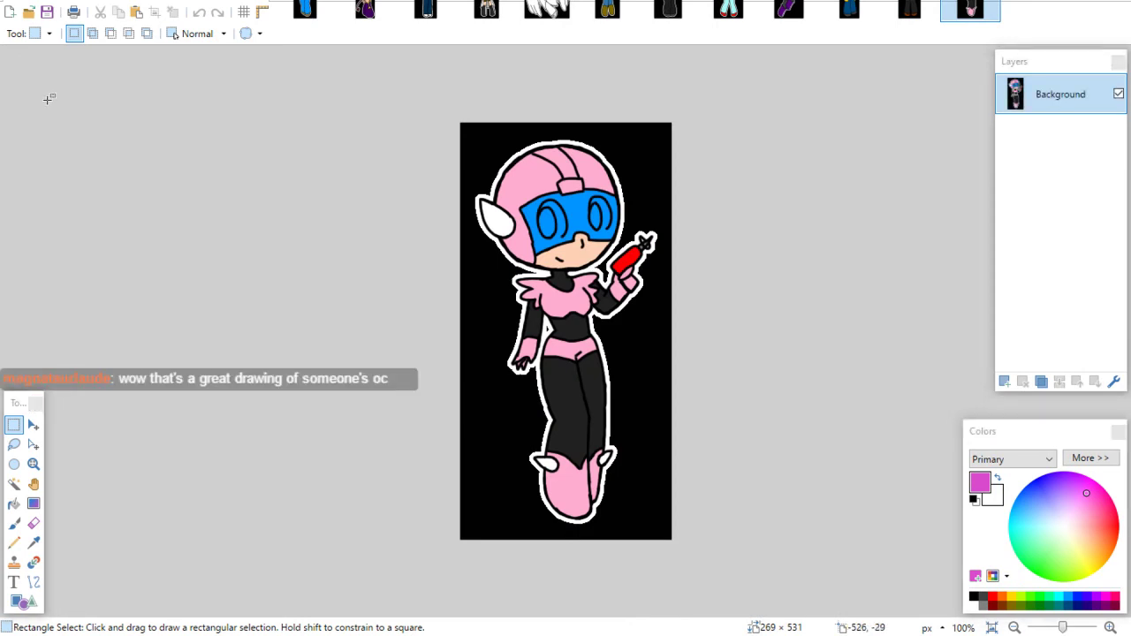
click(22, 3)
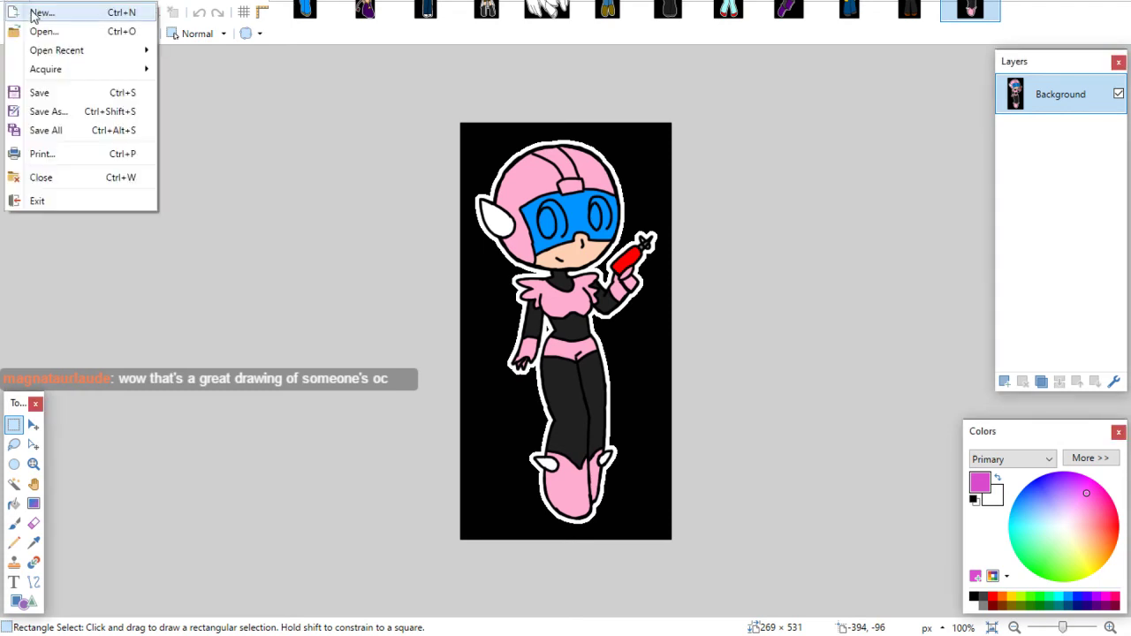
click(35, 10)
click(555, 402)
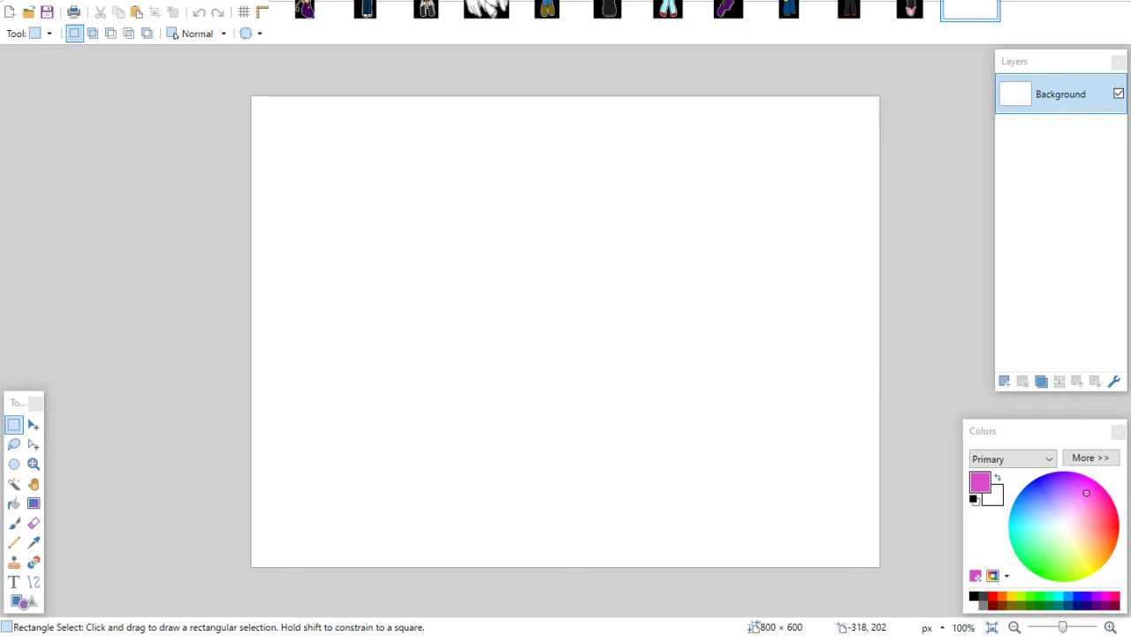
View the saved GissEvas Character.png in Photos and move its window off the canvas
drag(0, 97, 650, 19)
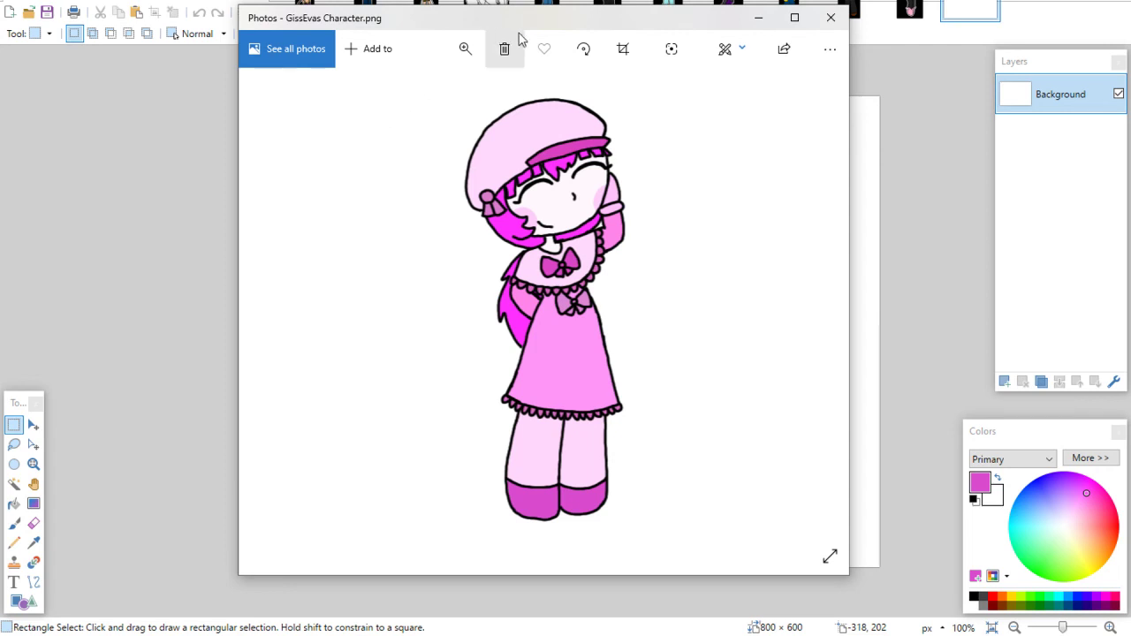
drag(527, 23, 443, 37)
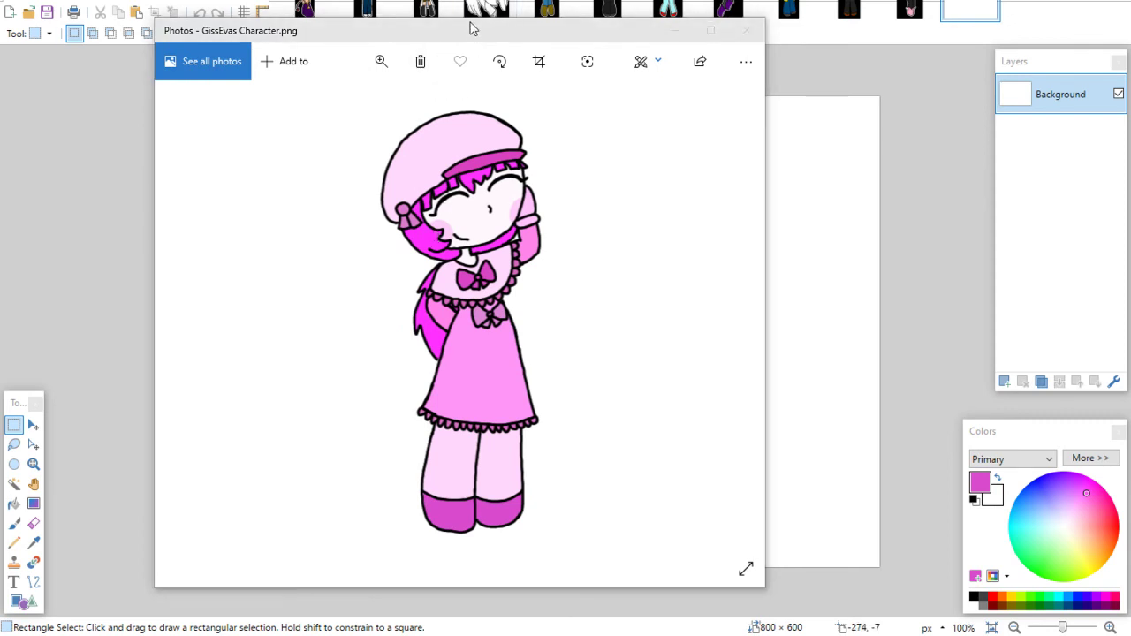
mouse_move(469, 30)
mouse_down()
mouse_move(0, 55)
mouse_move(662, 32)
mouse_move(0, 55)
mouse_up()
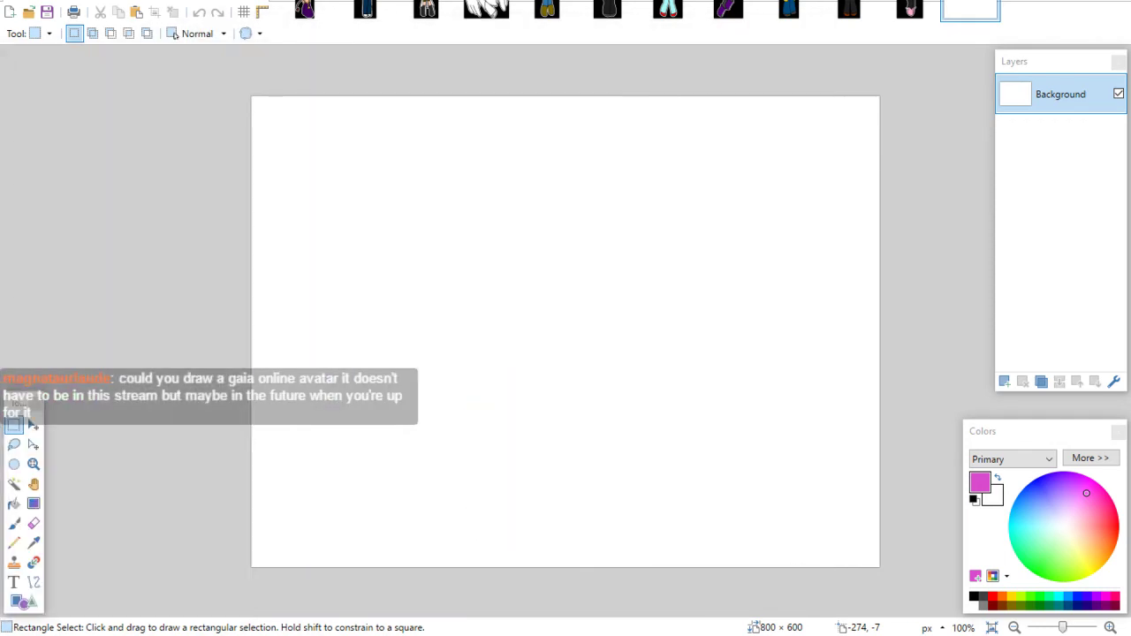
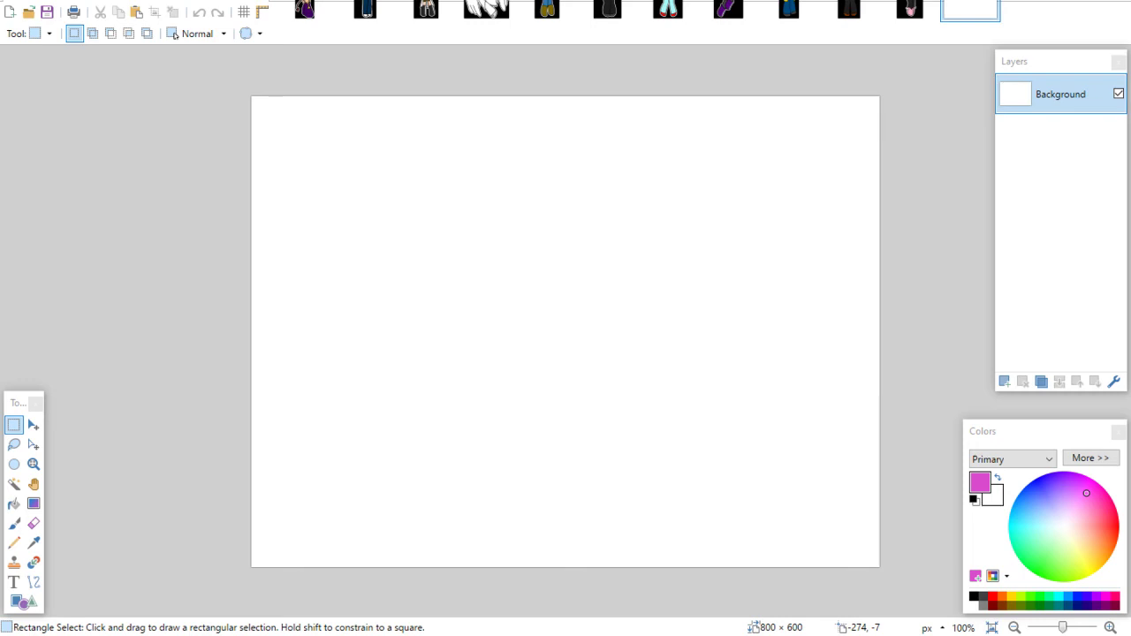
Bring up the browser image of the pink-haired character in blue trousers for viewing, and return to the blank canvas
key(alt+Tab)
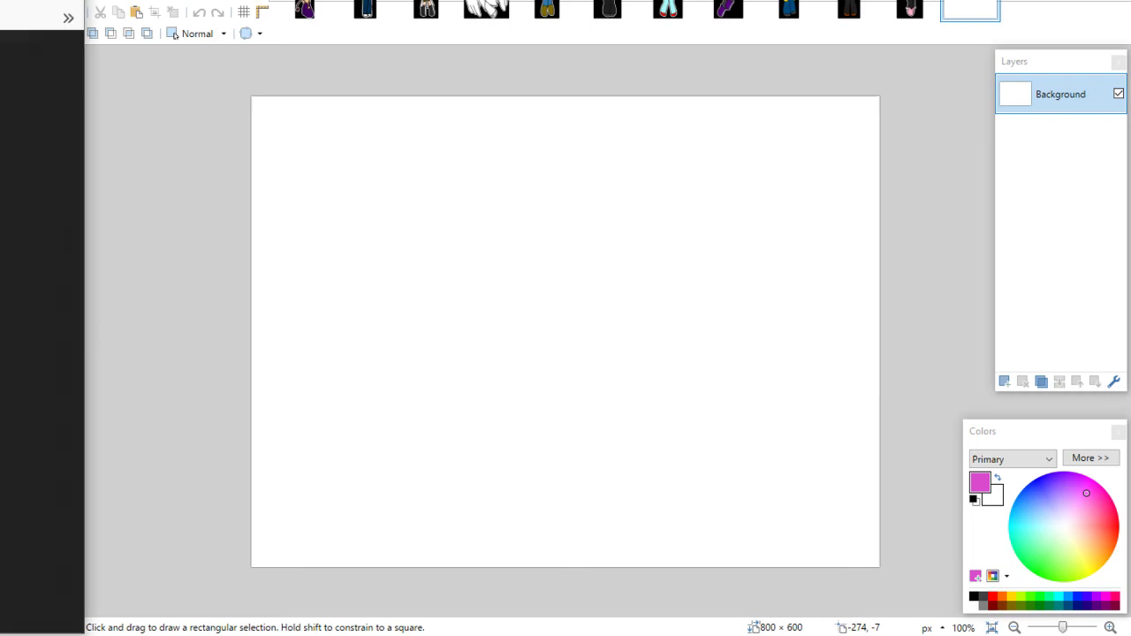
drag(319, 13, 360, 0)
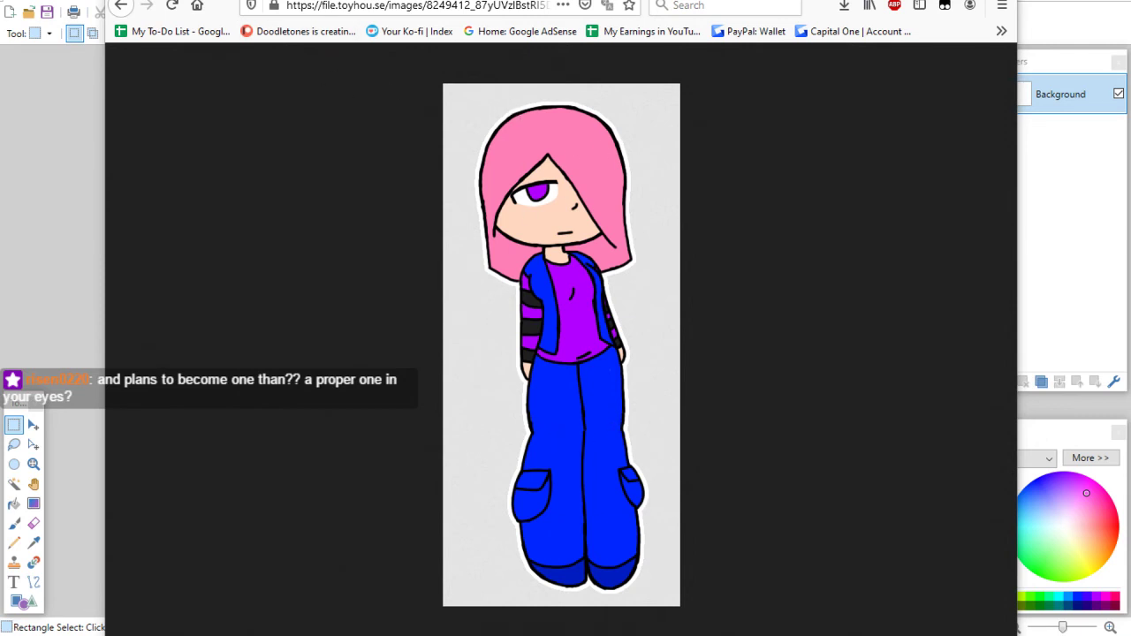
key(alt+Tab)
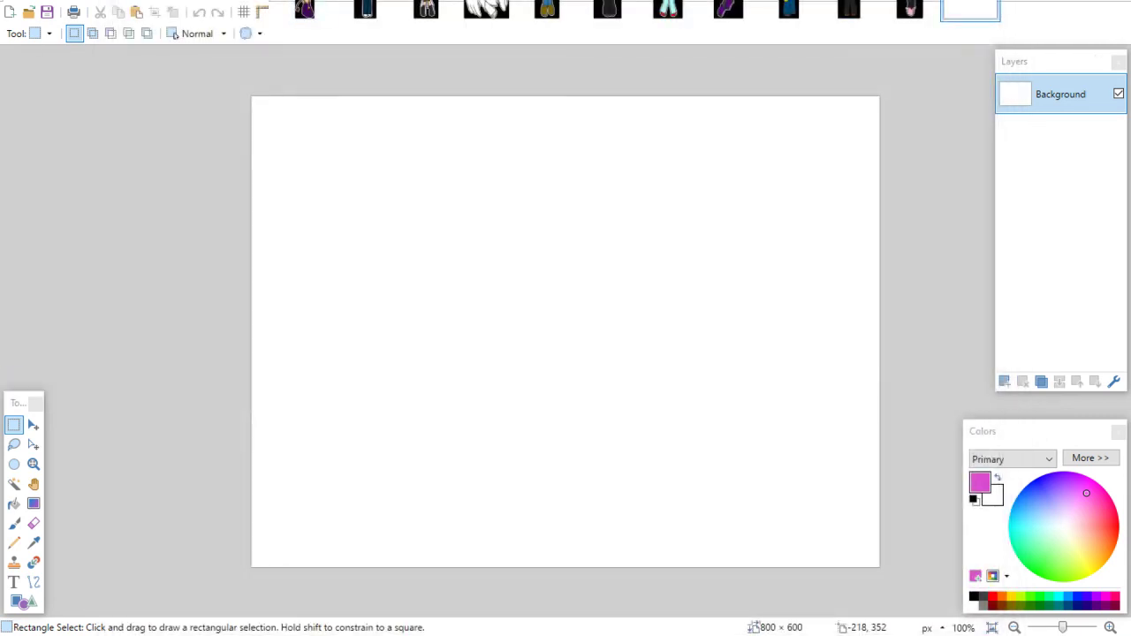
Rotate the blank image 90° clockwise into portrait orientation
click(110, 1)
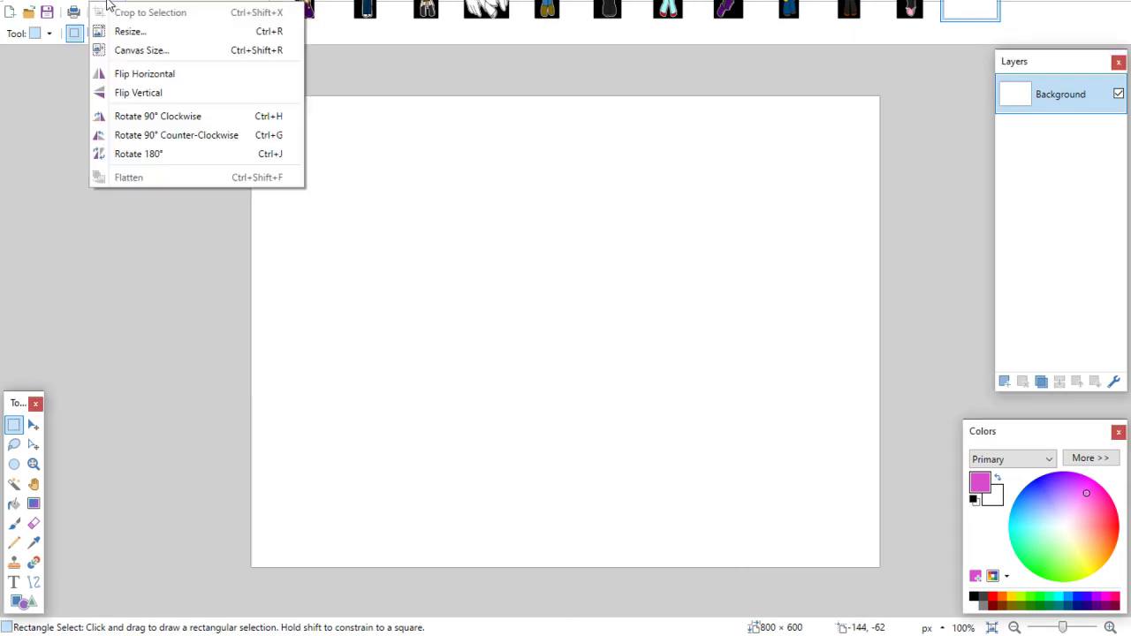
click(122, 118)
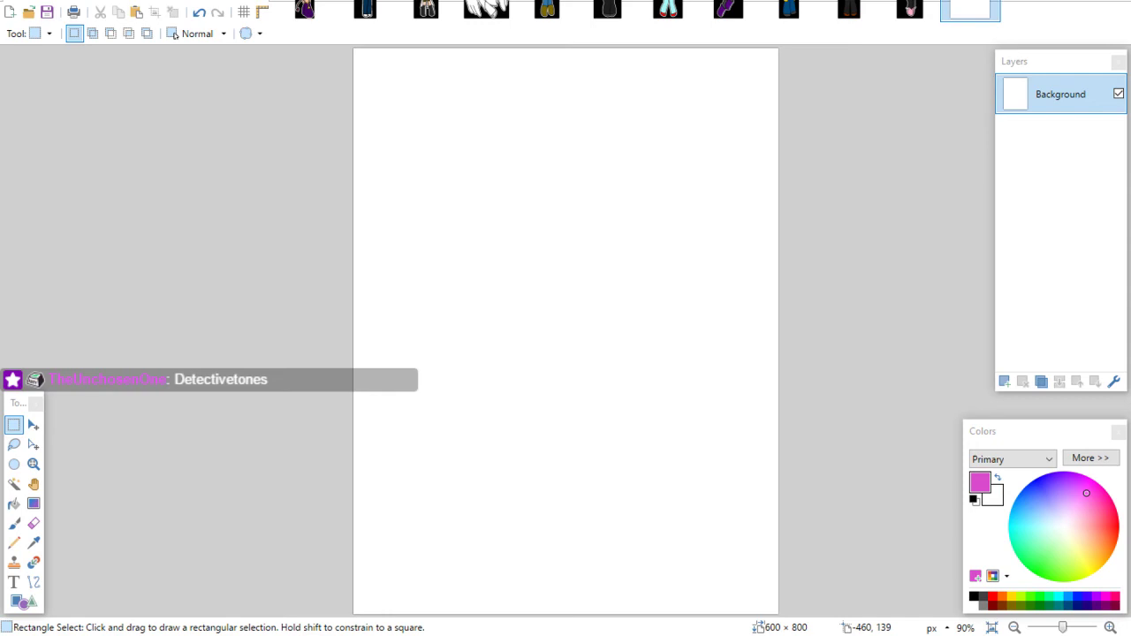
Open three reference picture files as separate images, including the pipe-cleaner figure photo, returning to the blank portrait canvas each time
drag(308, 427, 358, 414)
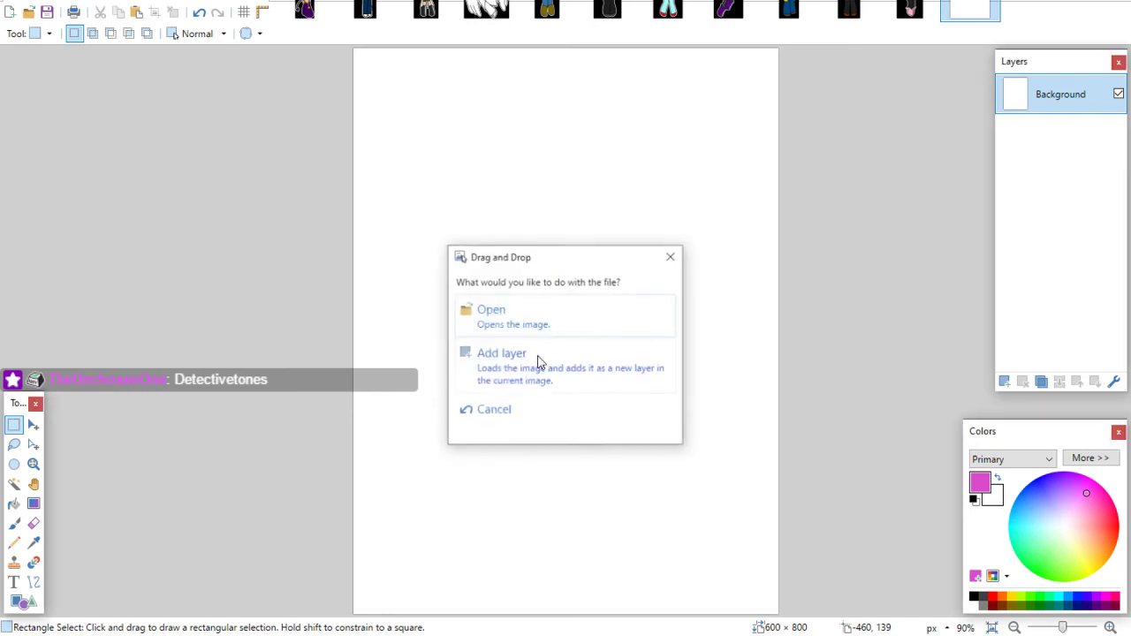
click(528, 326)
key(ctrl+shift+Tab)
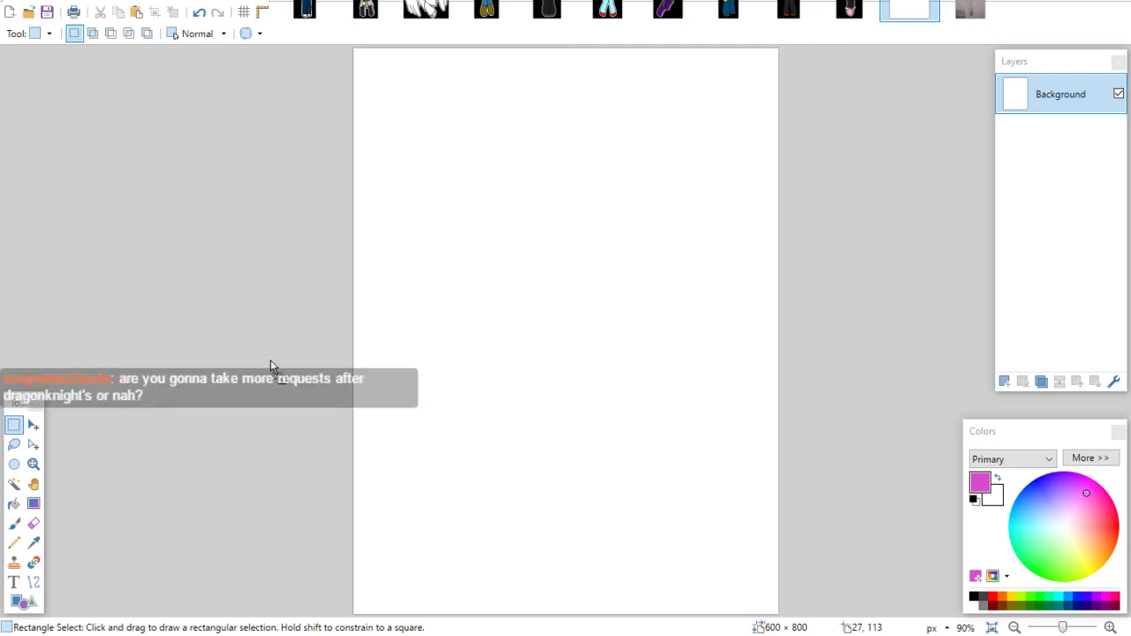
drag(270, 365, 611, 280)
click(583, 314)
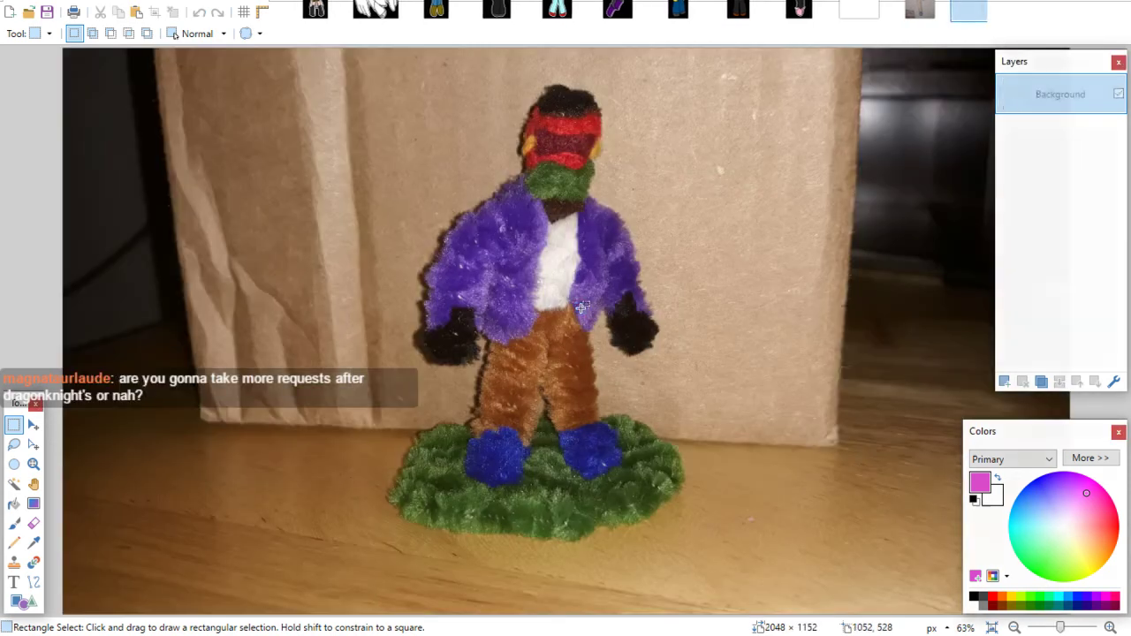
click(849, 10)
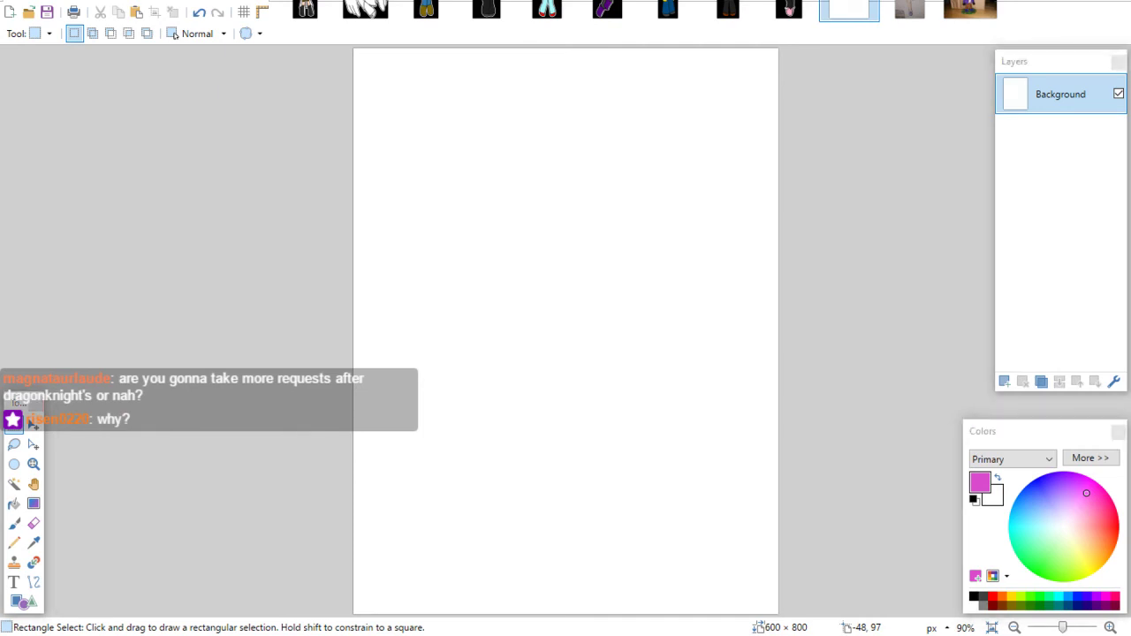
drag(422, 327, 469, 315)
click(506, 311)
click(786, 10)
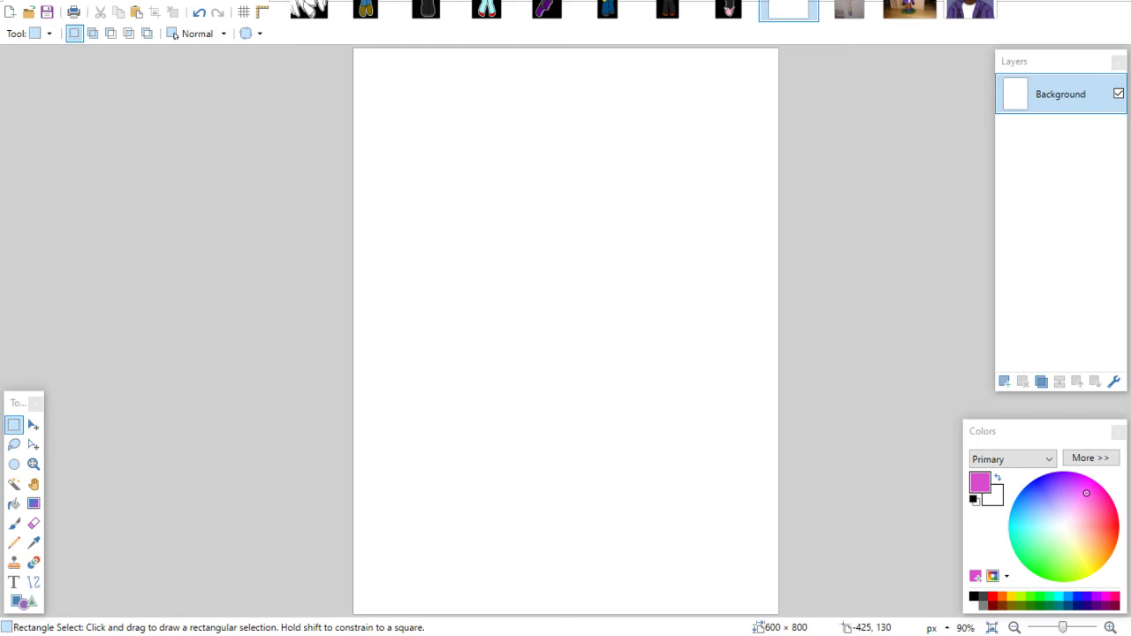
Set the Paintbrush to red with a brush width of 3, and add a new layer above the Background
click(14, 523)
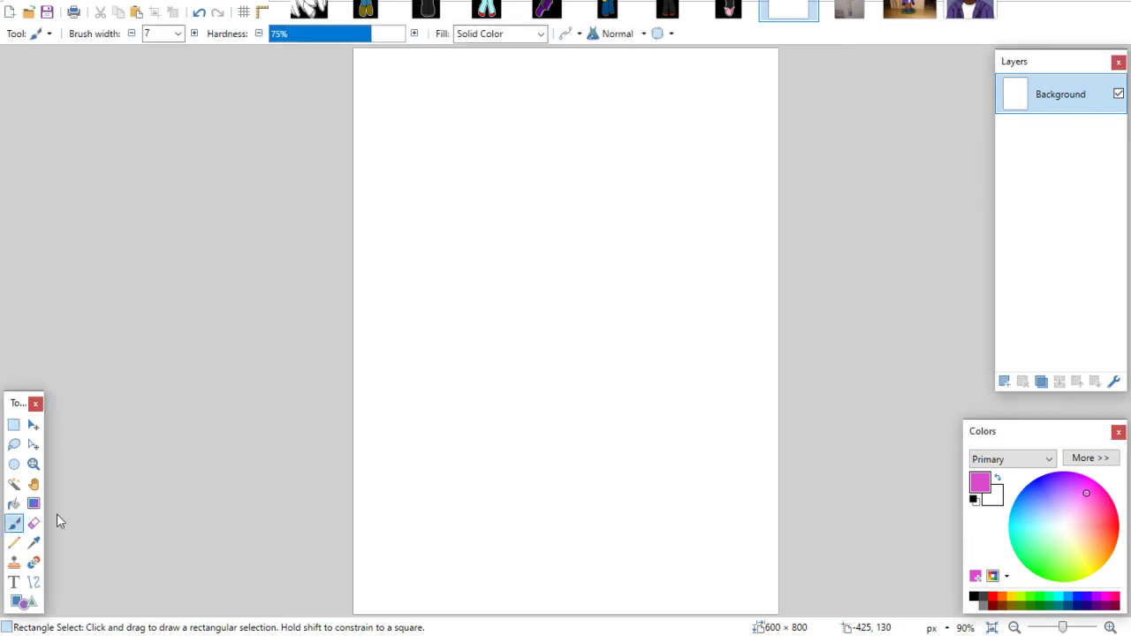
click(984, 597)
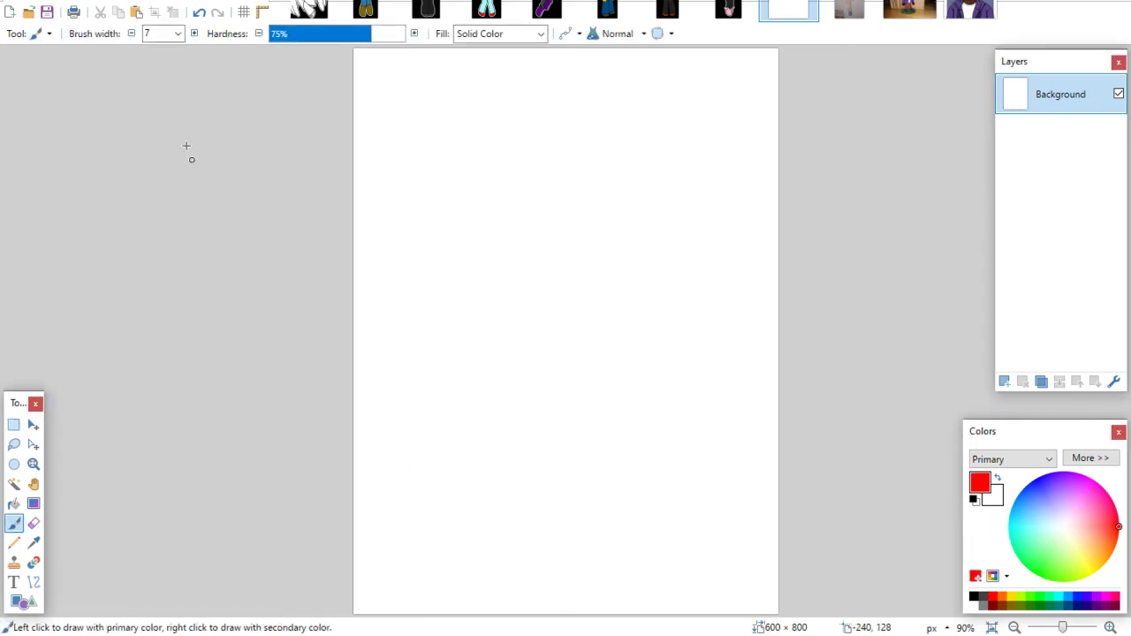
click(178, 33)
scroll(181, 115, up, 7)
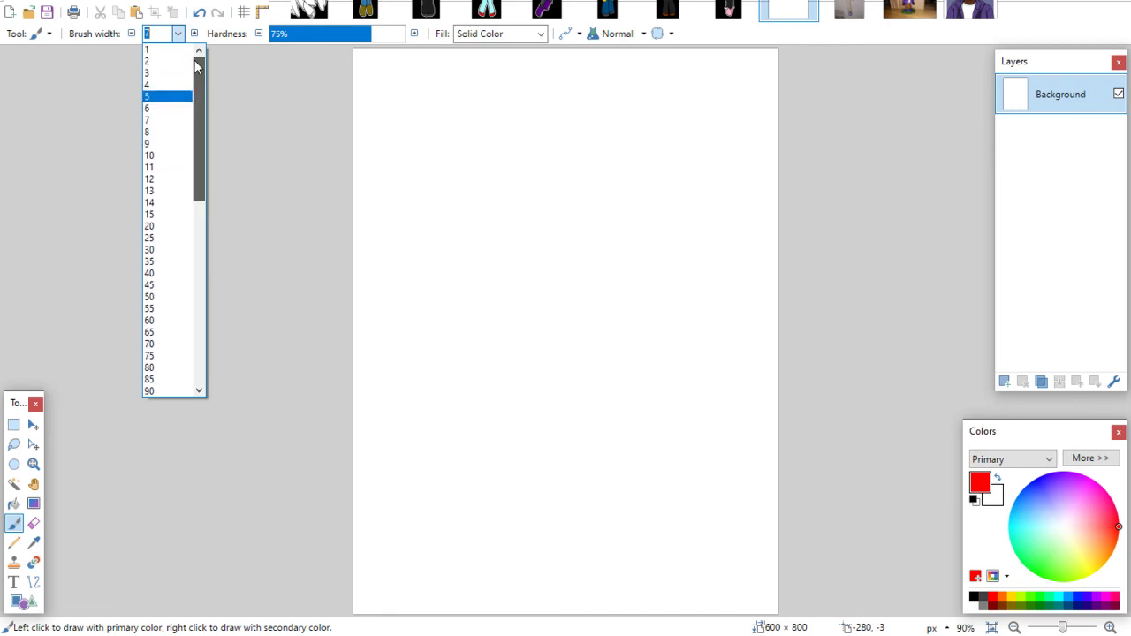
click(169, 74)
click(34, 464)
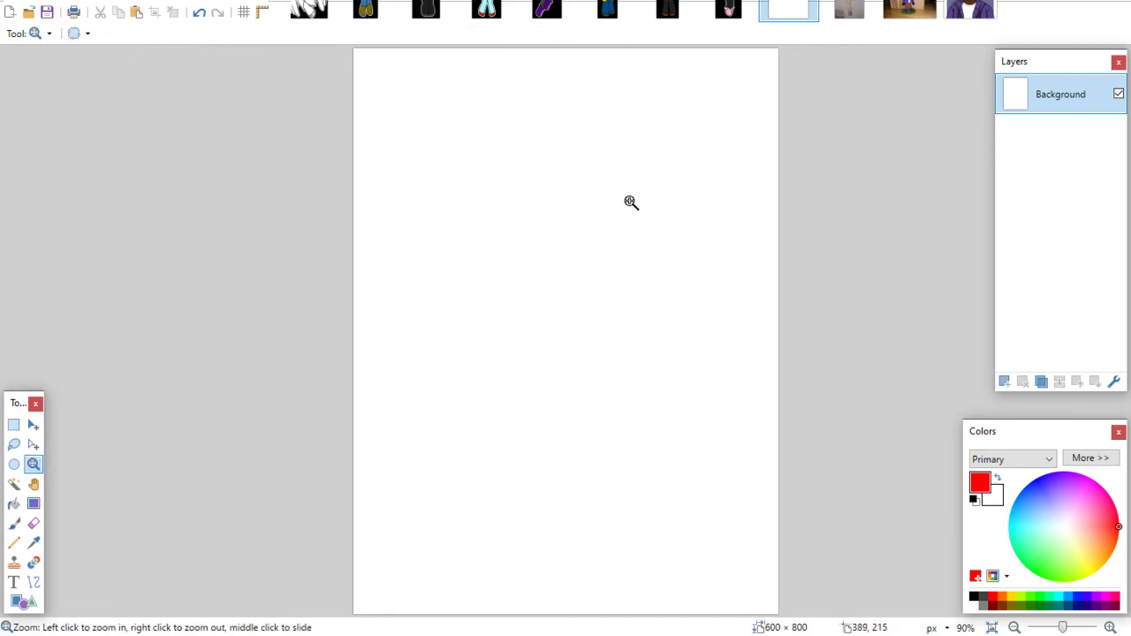
click(630, 202)
click(990, 381)
Sketch a round red head outline about 150 px wide in the upper middle of the canvas, building it from overlapping arcs
click(623, 190)
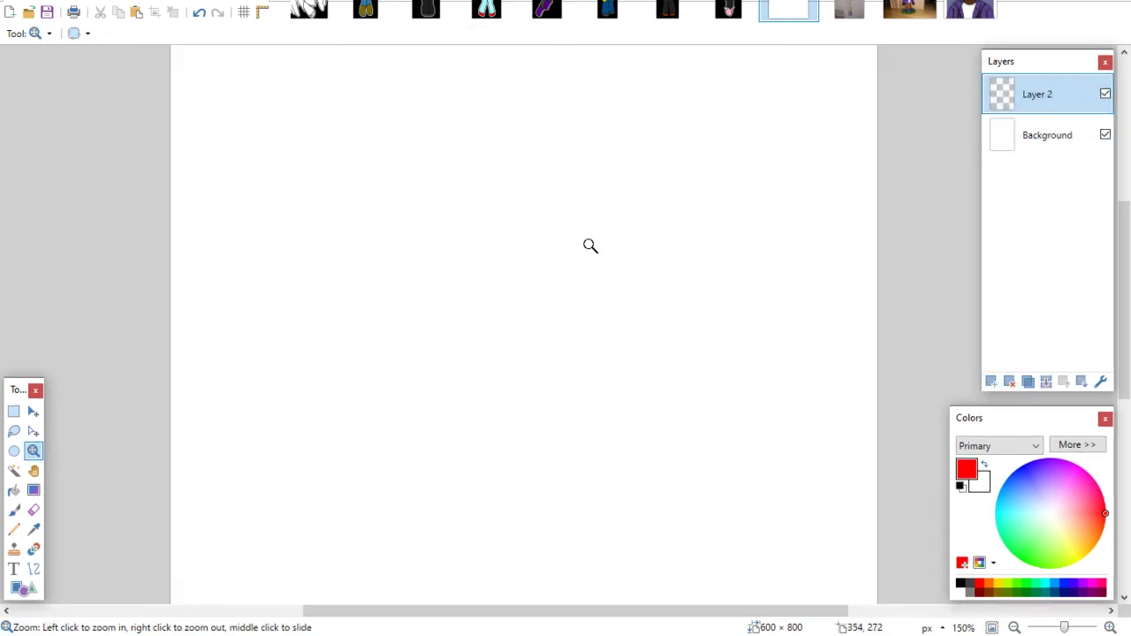
click(530, 177)
key(b)
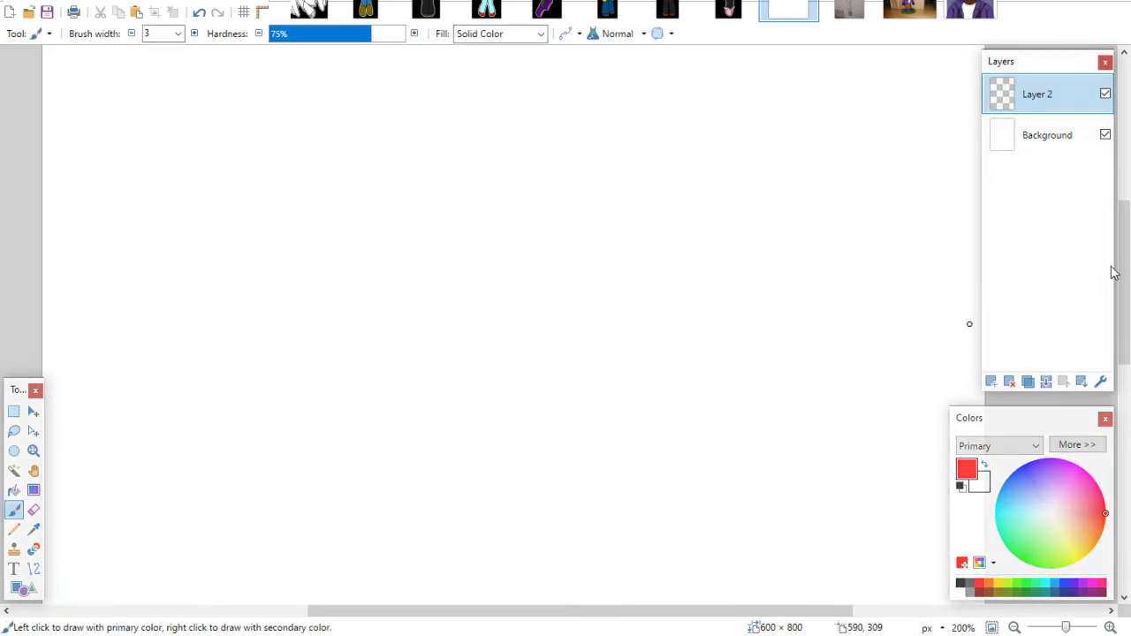
drag(1126, 268, 1126, 202)
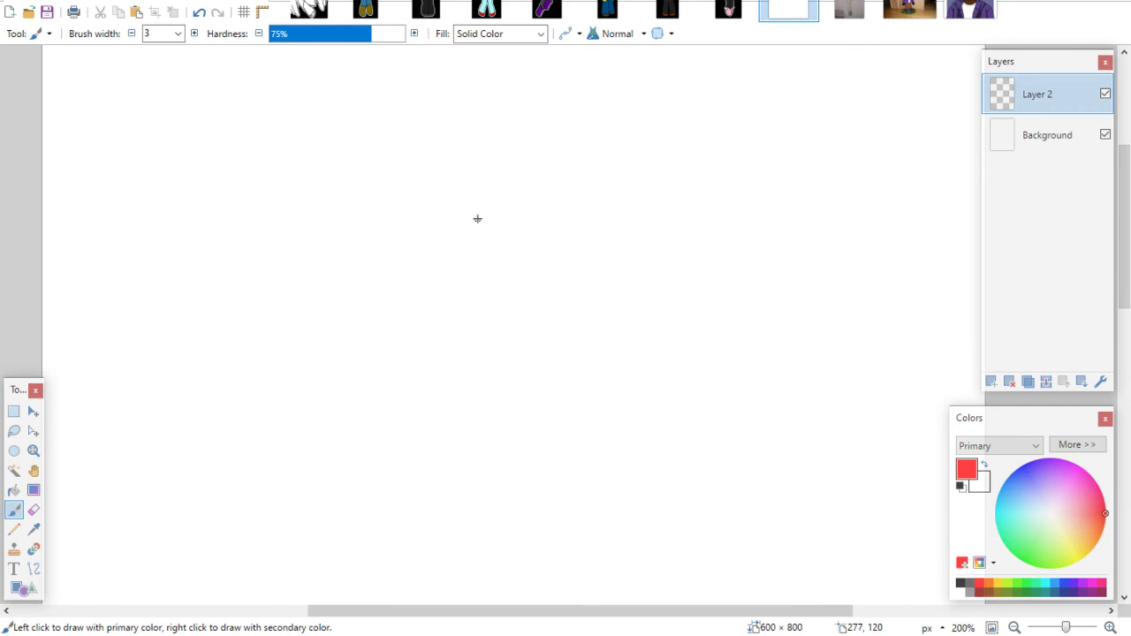
mouse_move(487, 187)
mouse_down()
mouse_move(462, 189)
mouse_move(432, 234)
mouse_move(433, 217)
mouse_move(404, 274)
mouse_move(412, 316)
mouse_move(404, 276)
mouse_move(430, 370)
mouse_up()
mouse_move(401, 318)
mouse_down()
mouse_move(470, 386)
mouse_move(409, 343)
mouse_move(491, 381)
mouse_move(435, 370)
mouse_move(500, 391)
mouse_up()
mouse_move(440, 205)
mouse_down()
mouse_move(537, 181)
mouse_move(510, 180)
mouse_move(567, 181)
mouse_up()
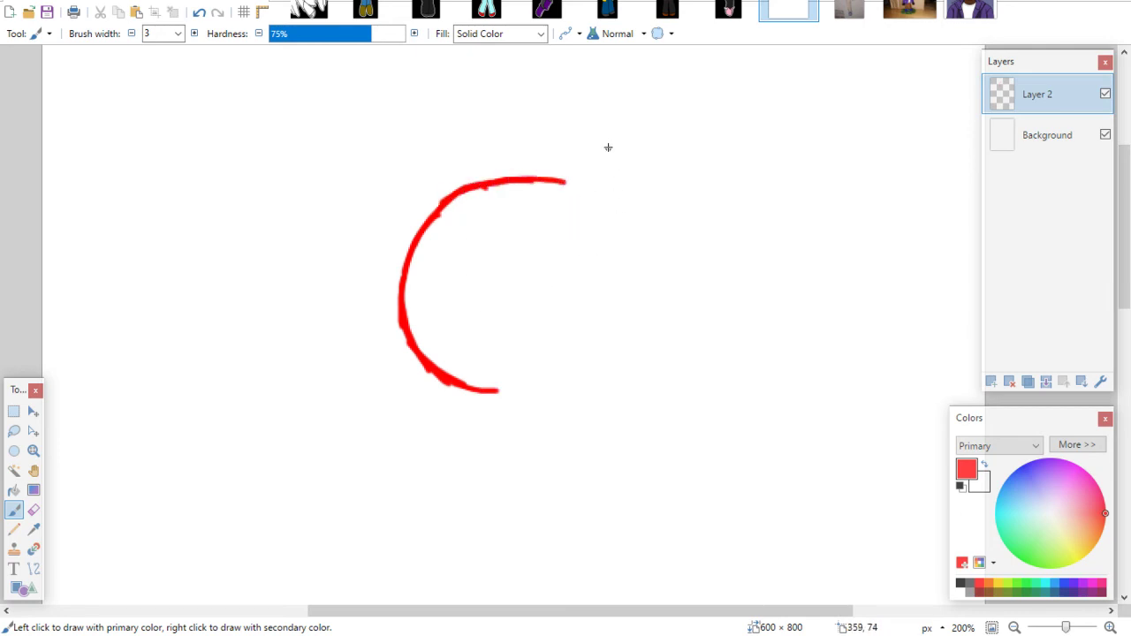
mouse_move(552, 179)
mouse_down()
mouse_move(602, 211)
mouse_move(588, 199)
mouse_move(619, 247)
mouse_move(613, 231)
mouse_move(628, 289)
mouse_up()
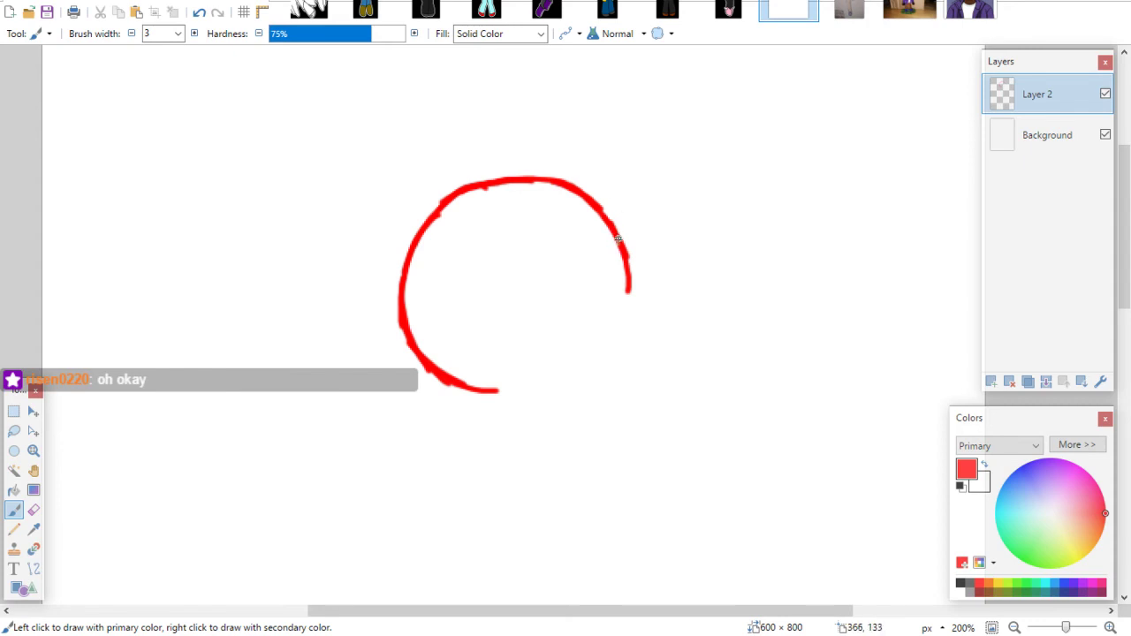
mouse_move(618, 234)
mouse_down()
mouse_move(627, 311)
mouse_move(602, 353)
mouse_up()
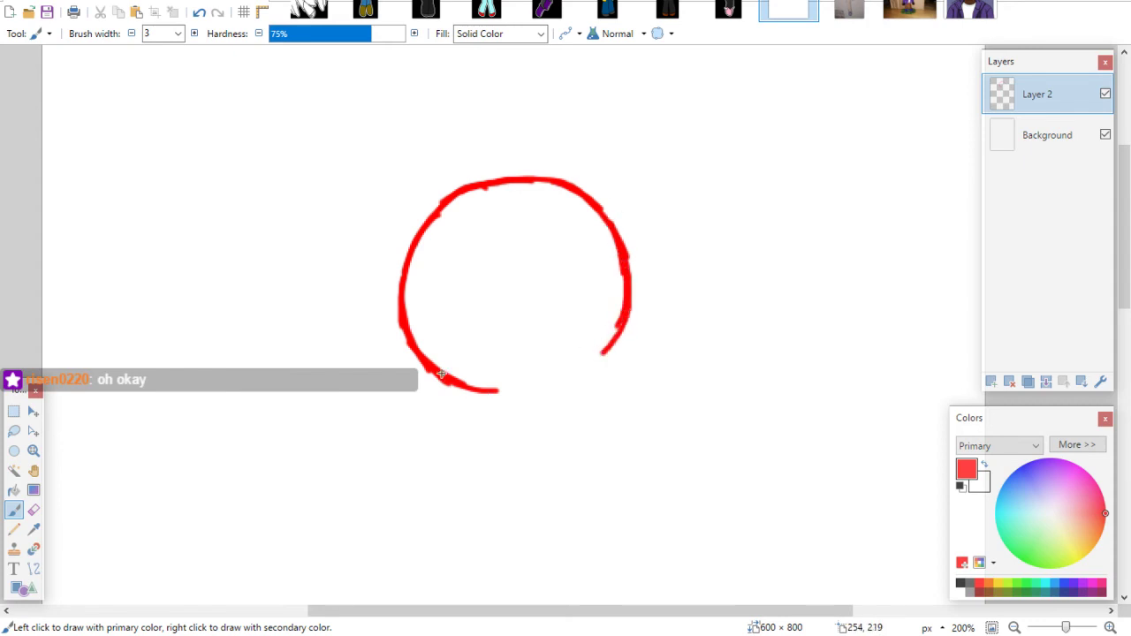
mouse_move(442, 373)
mouse_down()
mouse_move(499, 400)
mouse_move(464, 393)
mouse_move(552, 399)
mouse_up()
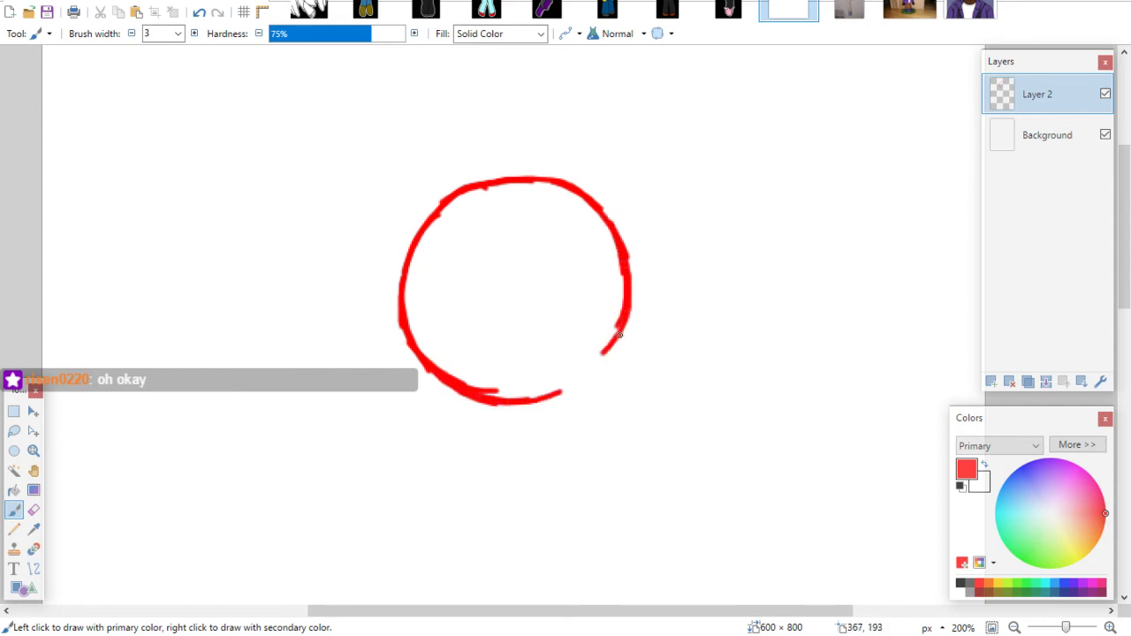
mouse_move(621, 324)
mouse_down()
mouse_move(585, 368)
mouse_move(595, 372)
mouse_move(629, 289)
mouse_up()
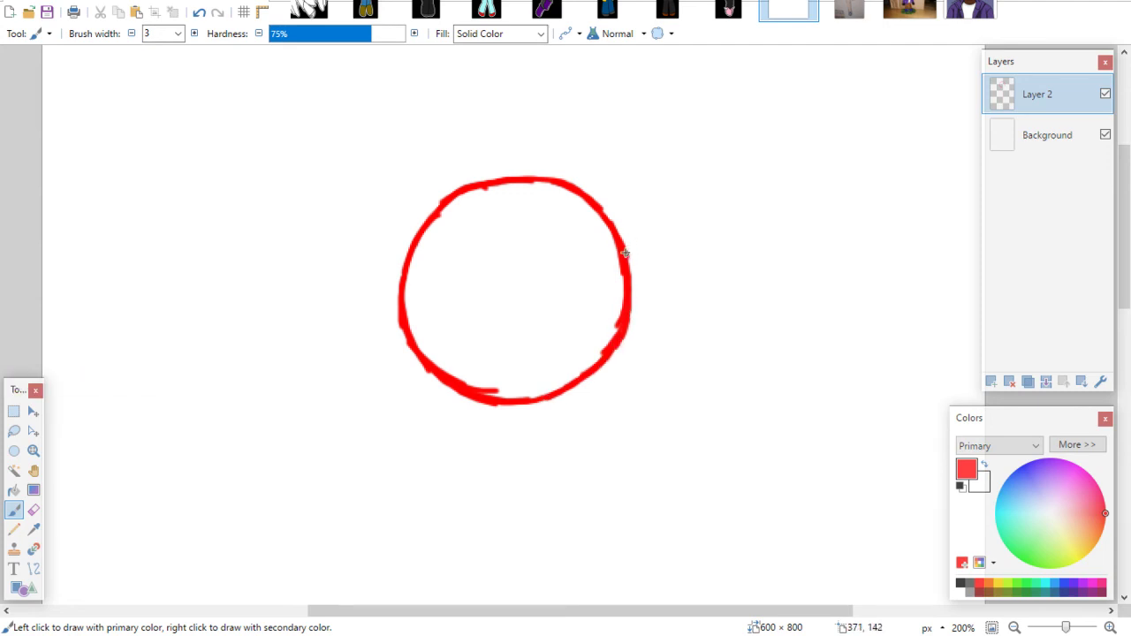
mouse_move(627, 249)
mouse_down()
mouse_move(607, 353)
mouse_move(614, 343)
mouse_move(534, 401)
mouse_move(596, 374)
mouse_move(628, 329)
mouse_up()
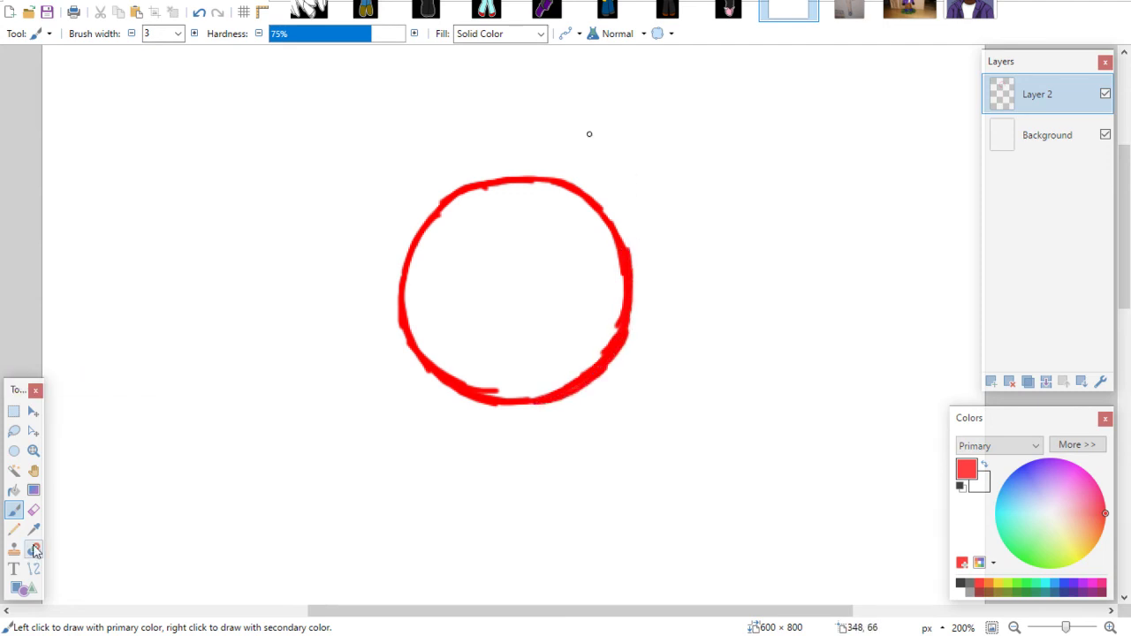
Erase the stray and overlapping strokes along the bottom, lower-right and right edges of the head circle
click(34, 510)
drag(485, 383, 491, 390)
mouse_move(611, 334)
mouse_down()
mouse_move(622, 311)
mouse_move(585, 371)
mouse_move(543, 393)
mouse_up()
drag(631, 279, 626, 247)
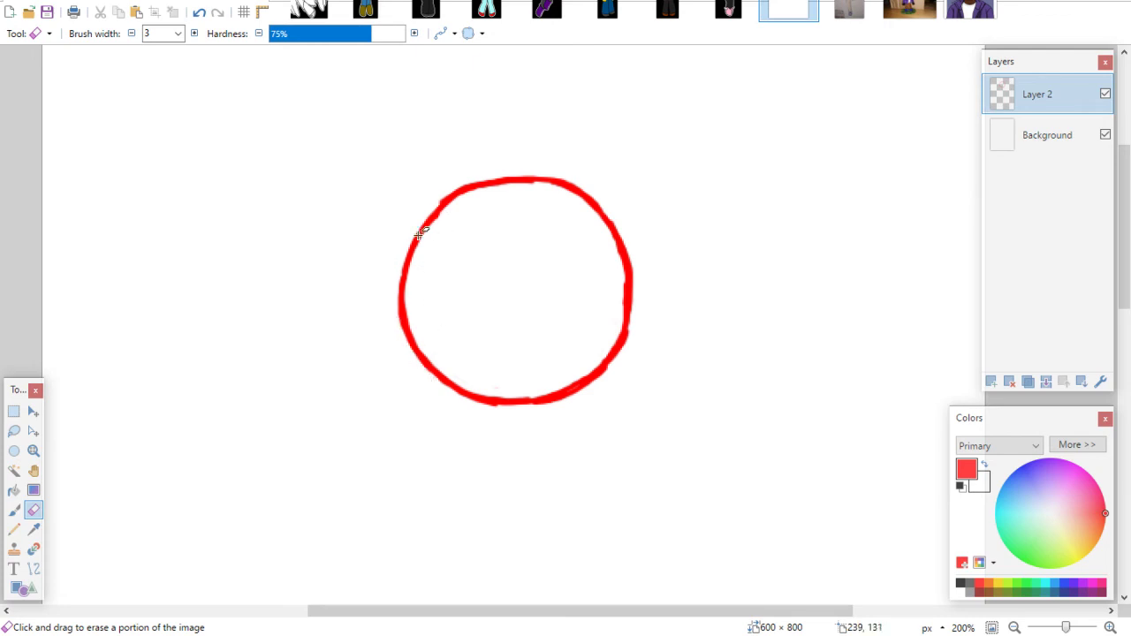
Select the head circle with an elliptical selection, scale it down slightly to a 178 × 189 bounding size, and deselect
click(14, 451)
drag(377, 146, 664, 447)
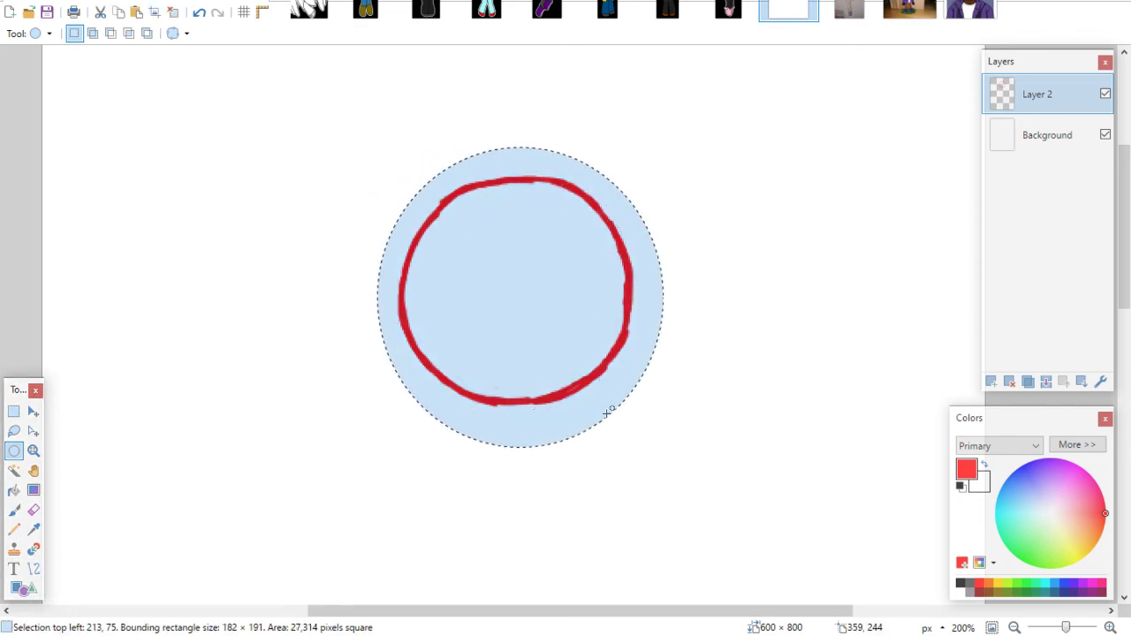
click(32, 411)
drag(657, 305, 659, 318)
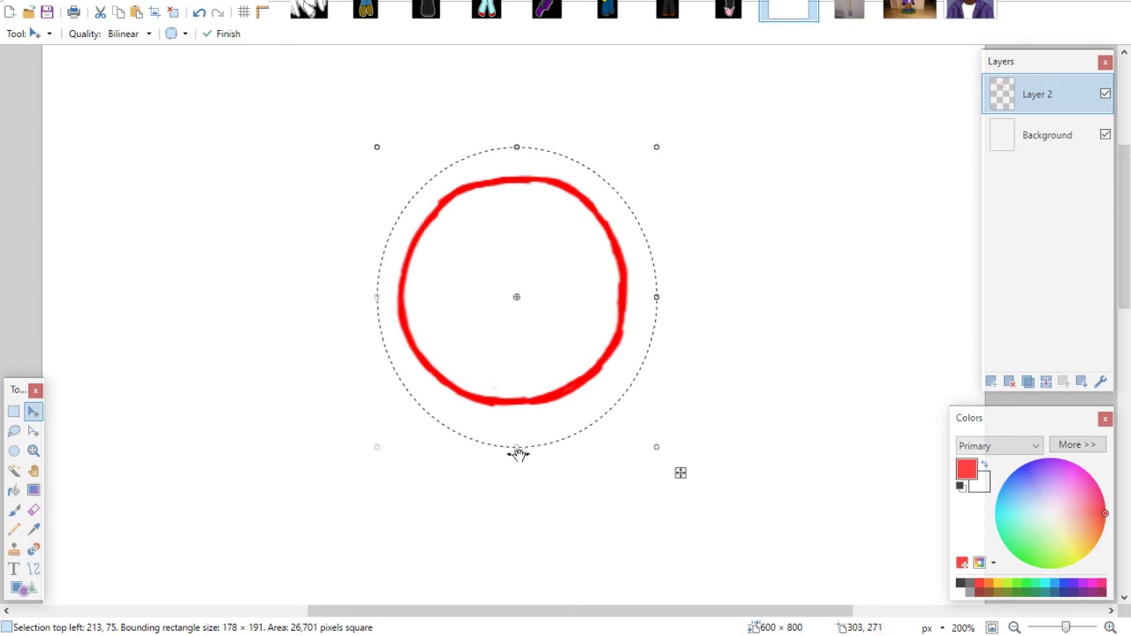
drag(517, 447, 522, 444)
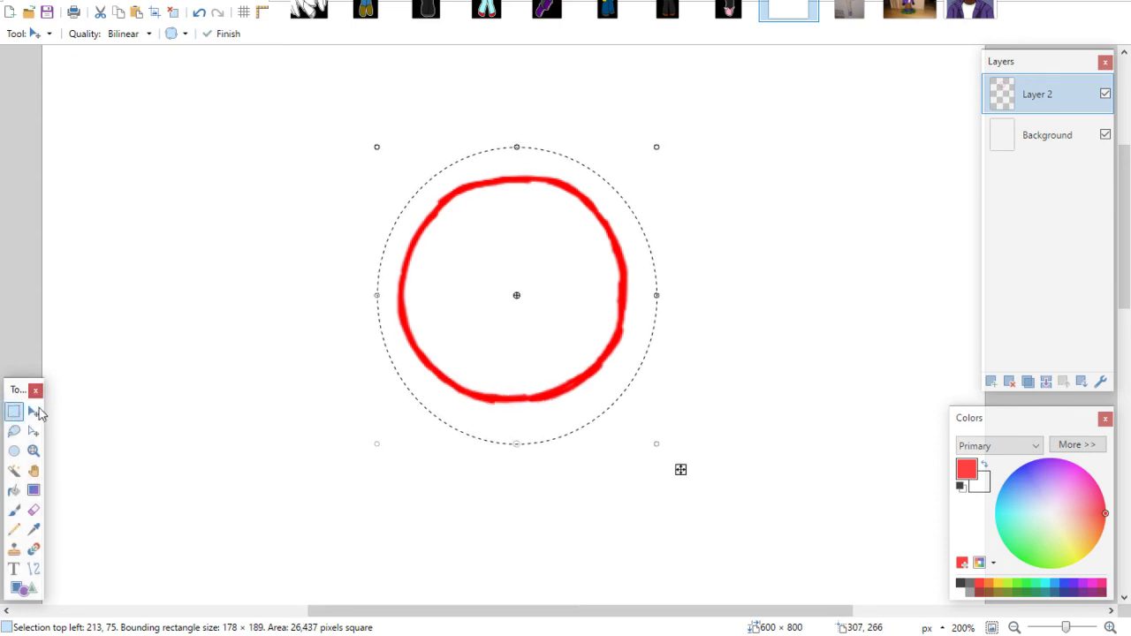
click(14, 411)
click(97, 408)
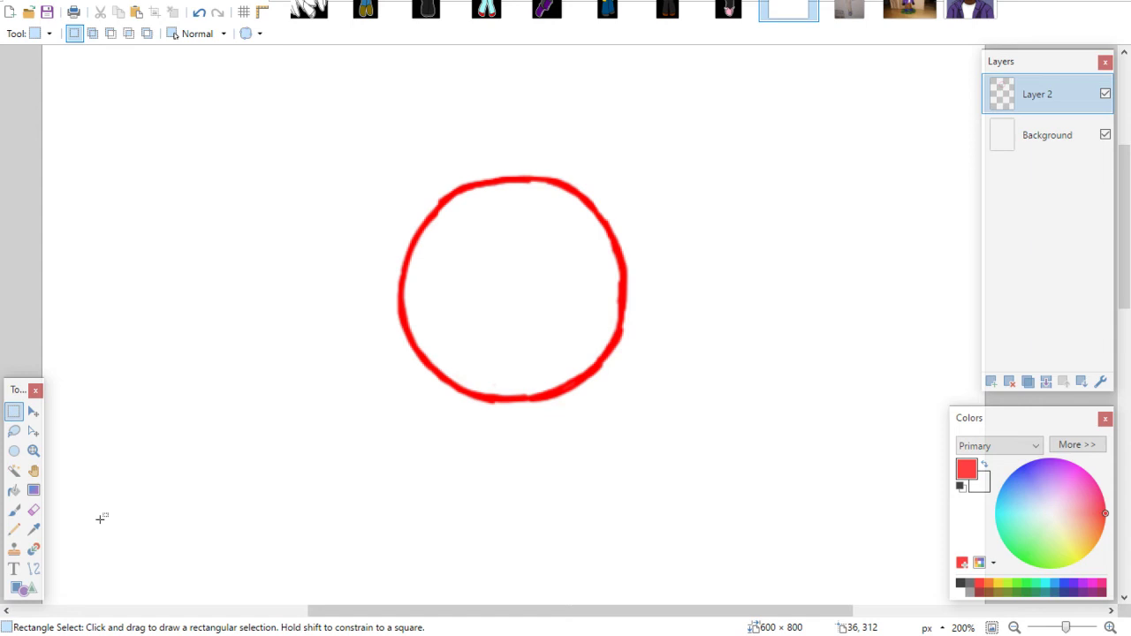
Mark the neck with two short strokes under the chin and thicken the head outline along its upper-right and lower-right edges
click(14, 510)
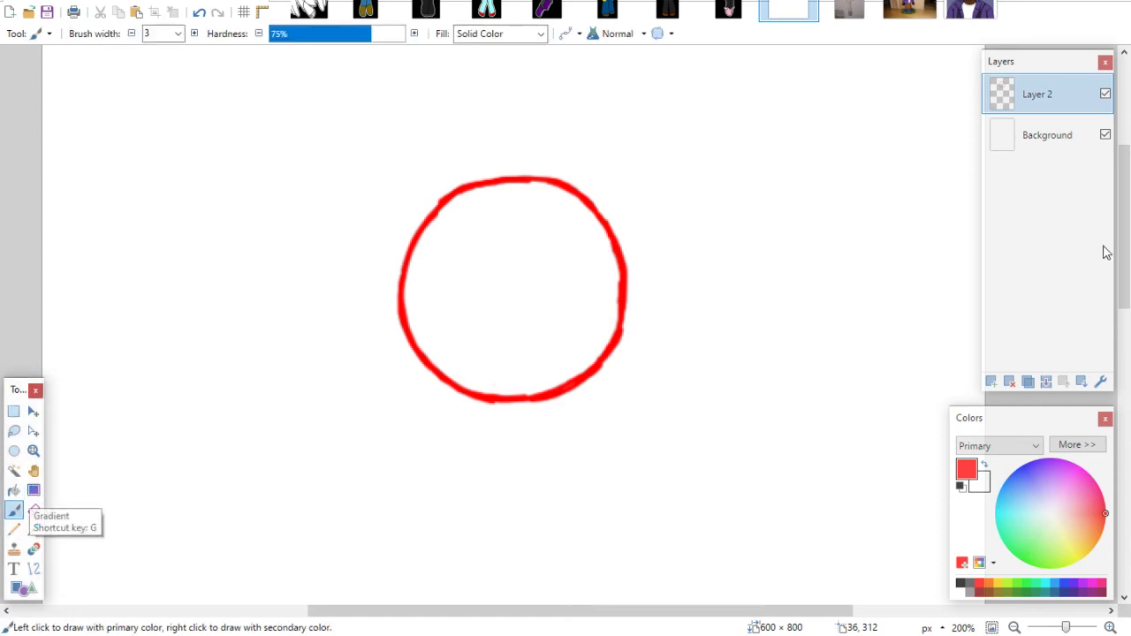
scroll(1122, 226, down, 1)
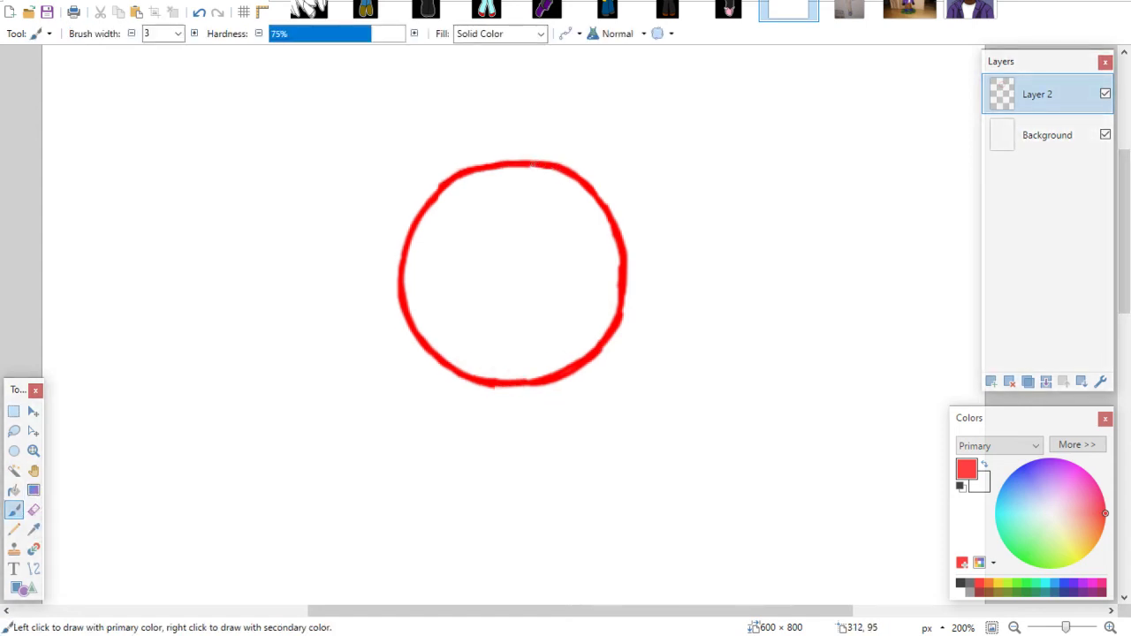
mouse_move(524, 157)
mouse_down()
mouse_move(583, 179)
mouse_move(624, 227)
mouse_move(607, 216)
mouse_up()
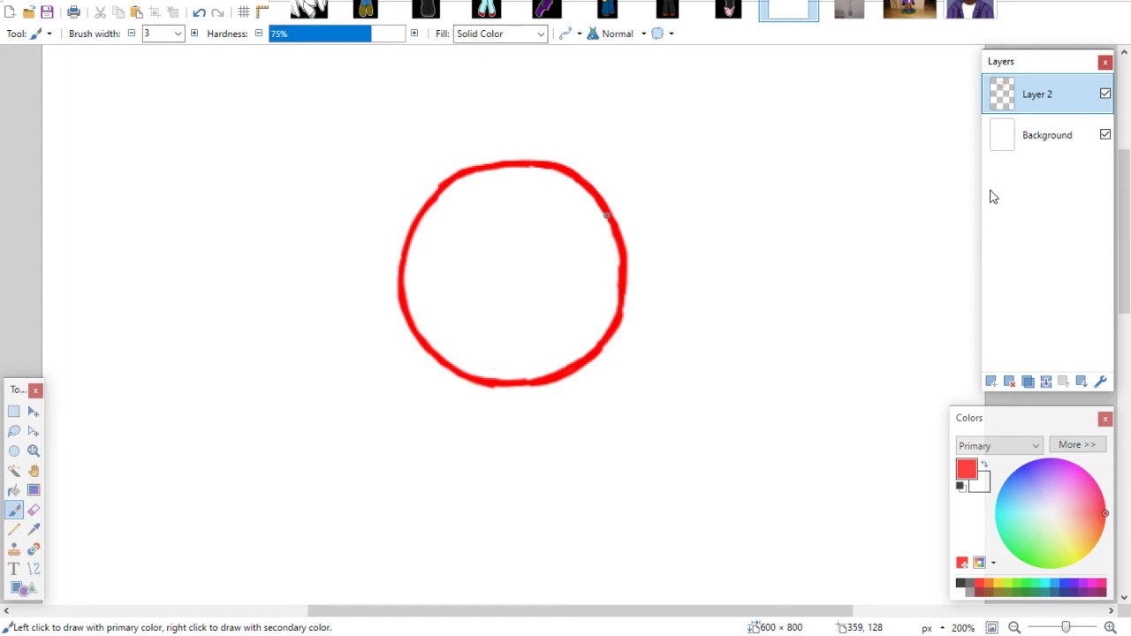
scroll(1103, 247, down, 1)
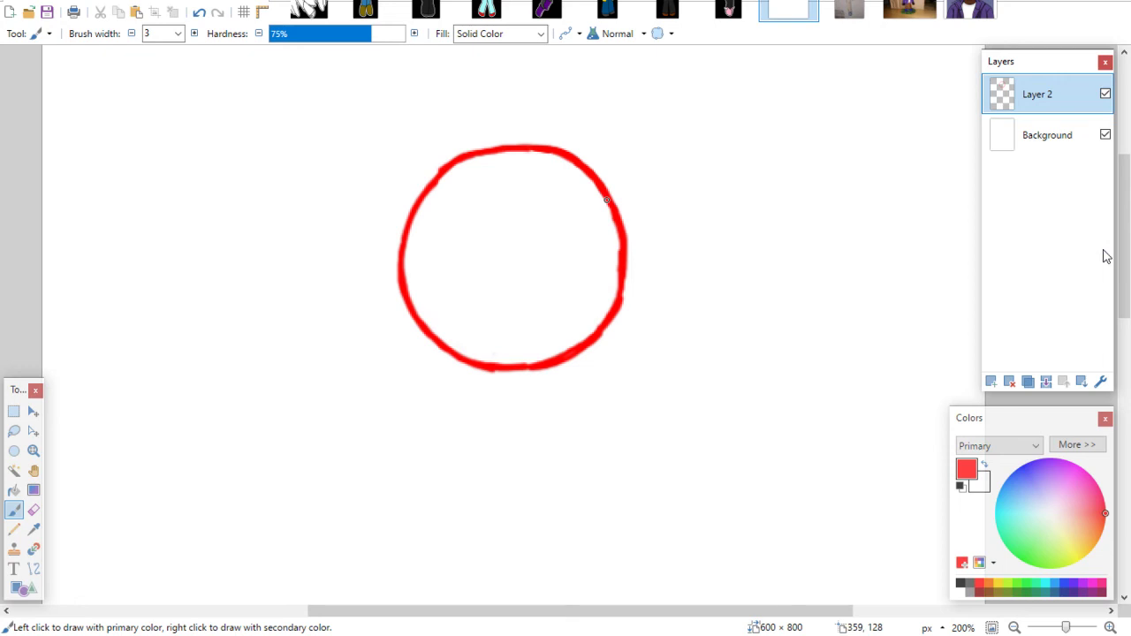
scroll(547, 283, down, 2)
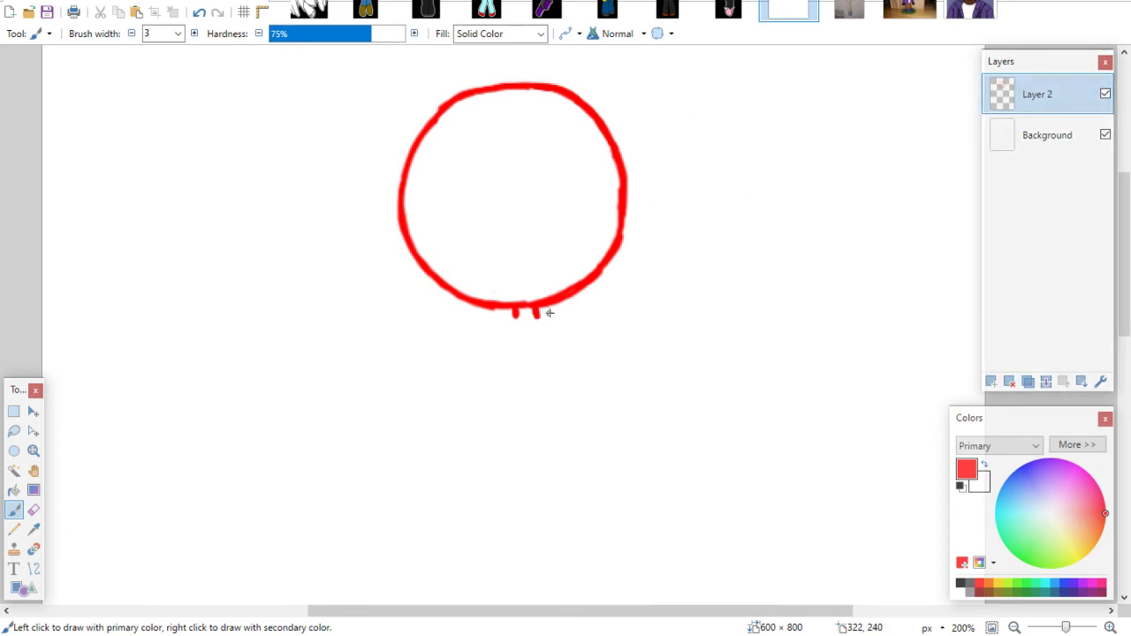
mouse_move(545, 304)
mouse_down()
mouse_move(619, 237)
mouse_move(622, 205)
mouse_move(610, 255)
mouse_move(575, 292)
mouse_move(492, 307)
mouse_move(570, 294)
mouse_up()
mouse_move(555, 306)
mouse_down()
mouse_move(612, 248)
mouse_move(574, 293)
mouse_move(613, 263)
mouse_move(624, 233)
mouse_up()
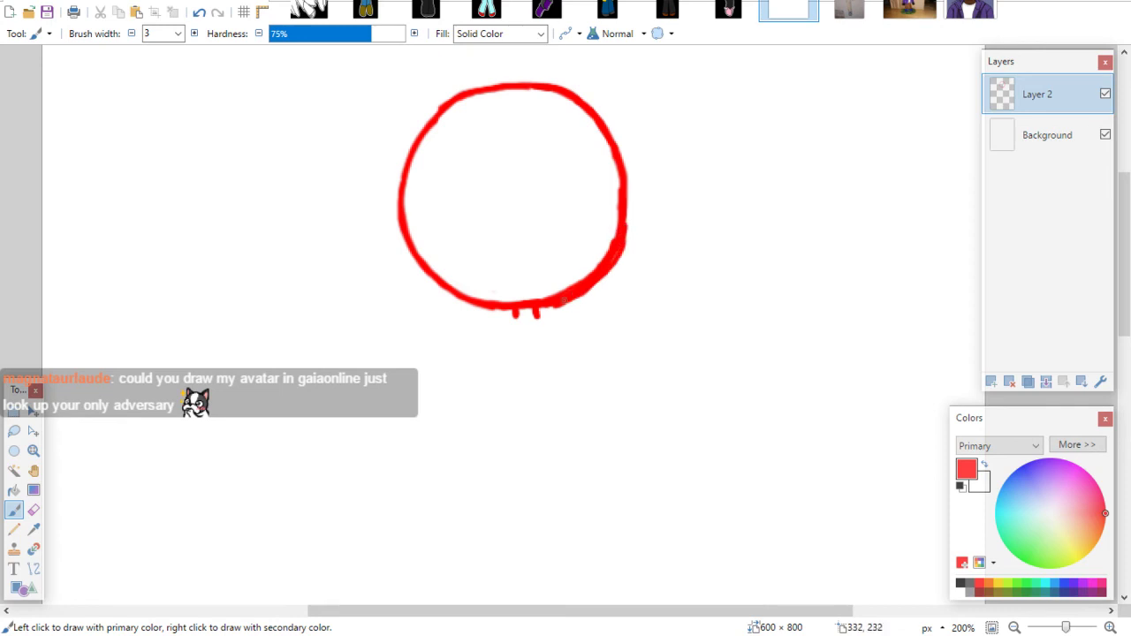
drag(563, 305, 543, 309)
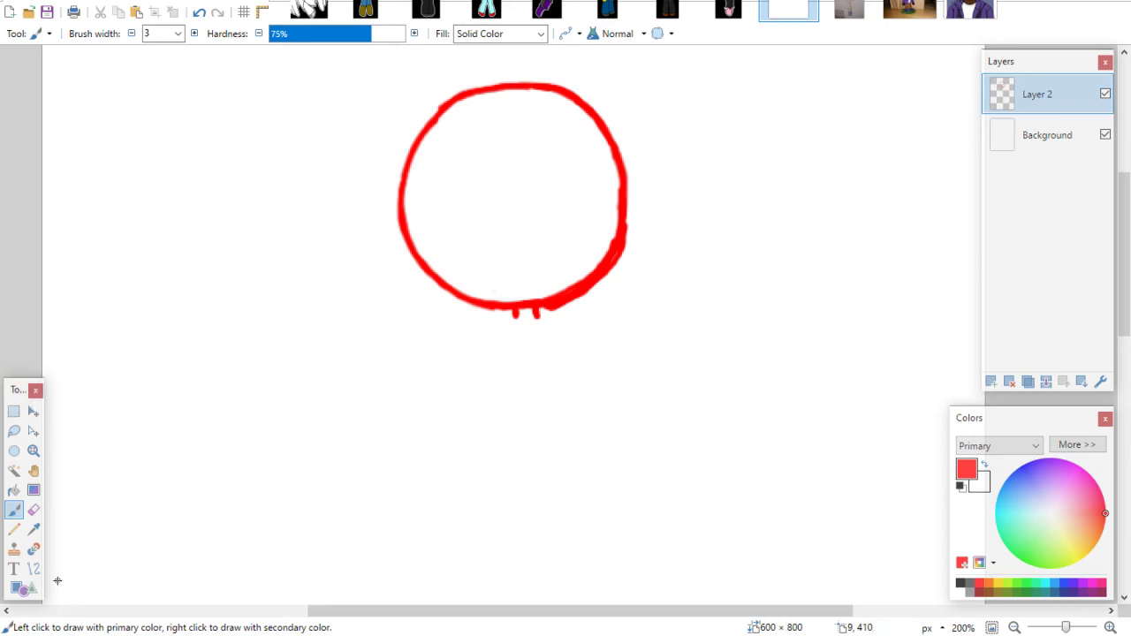
Erase the excess thickness along the lower-right and right edges of the head outline
key(e)
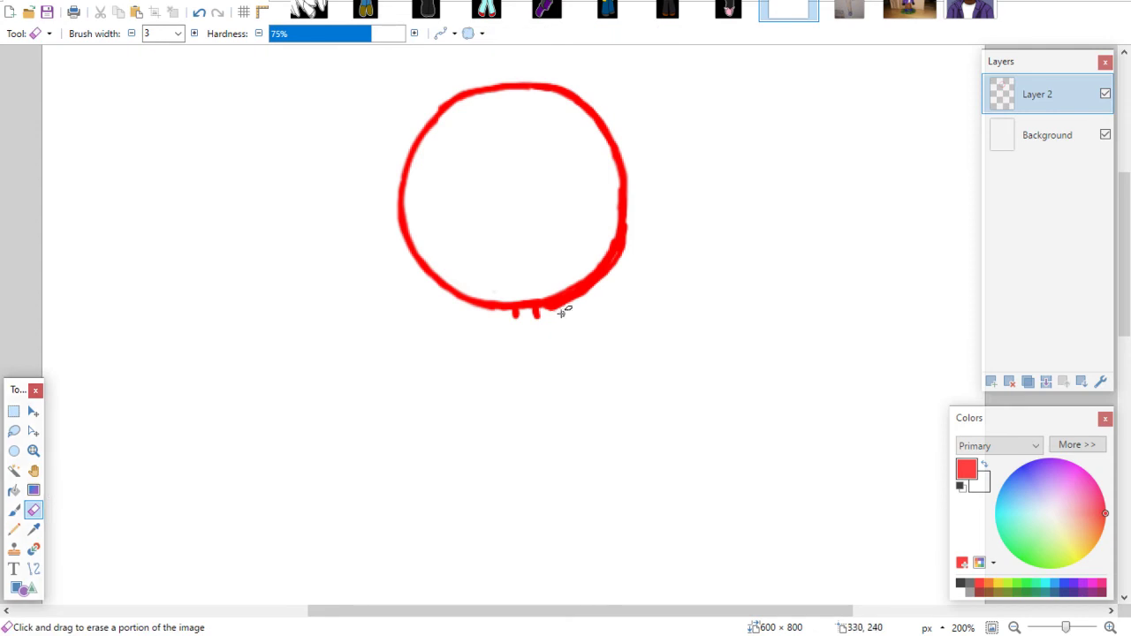
mouse_move(562, 305)
mouse_down()
mouse_move(623, 258)
mouse_move(631, 235)
mouse_move(618, 266)
mouse_move(616, 183)
mouse_move(599, 265)
mouse_move(615, 237)
mouse_move(557, 295)
mouse_up()
drag(616, 229, 630, 149)
Redraw the left side of the head slightly further inward and erase the old outer line
click(15, 510)
mouse_move(449, 88)
mouse_down()
mouse_move(409, 182)
mouse_move(418, 263)
mouse_move(433, 271)
mouse_up()
click(34, 510)
drag(400, 180, 416, 272)
drag(405, 212, 413, 135)
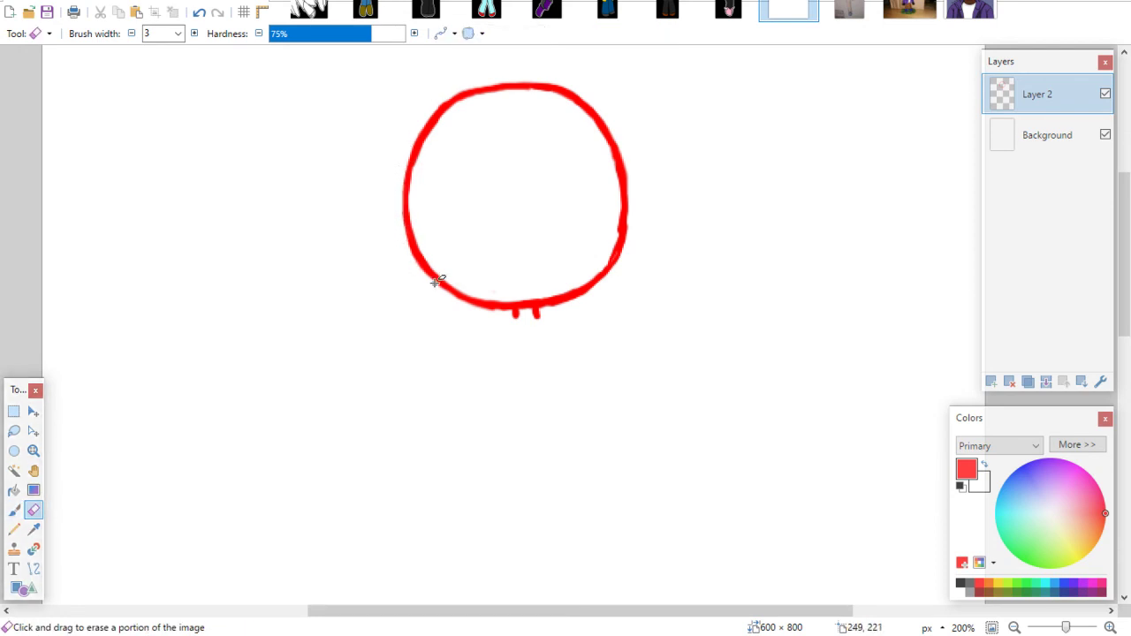
Paint a shoulder line about 53 px wide below the neck, with the upper torso sides running down from its ends
click(15, 514)
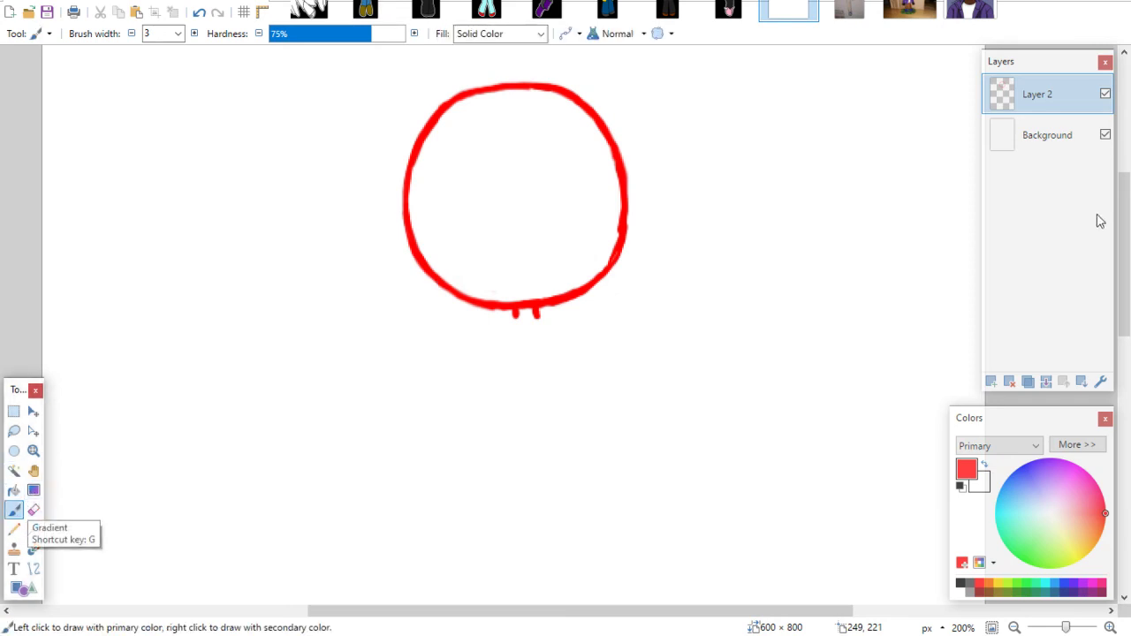
scroll(1119, 248, down, 2)
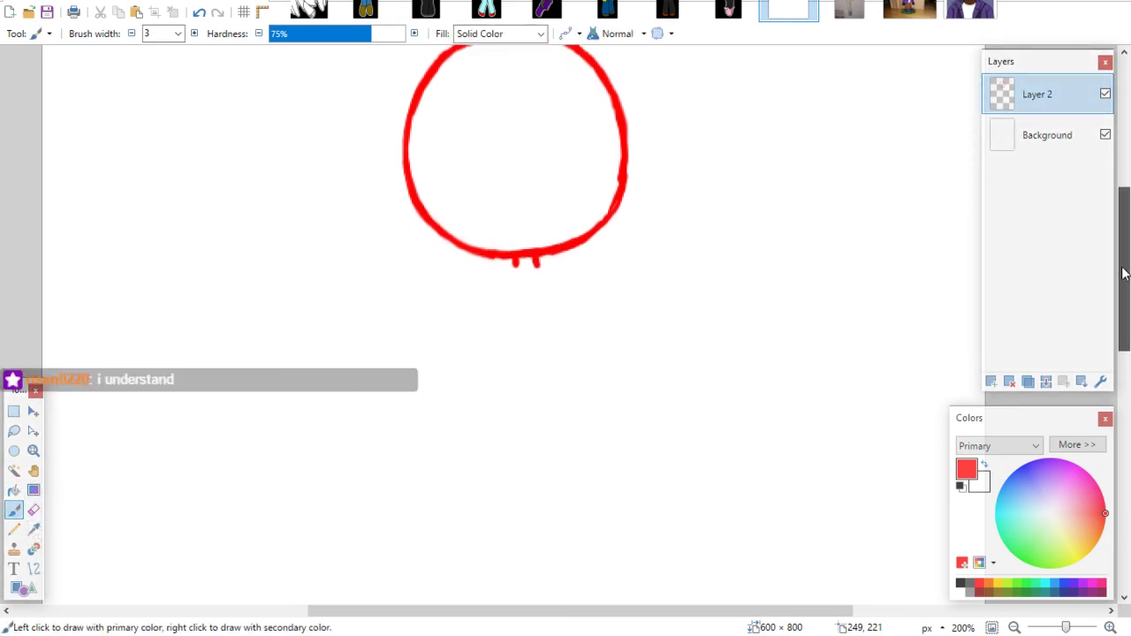
mouse_move(491, 276)
mouse_down()
mouse_move(544, 271)
mouse_move(490, 276)
mouse_up()
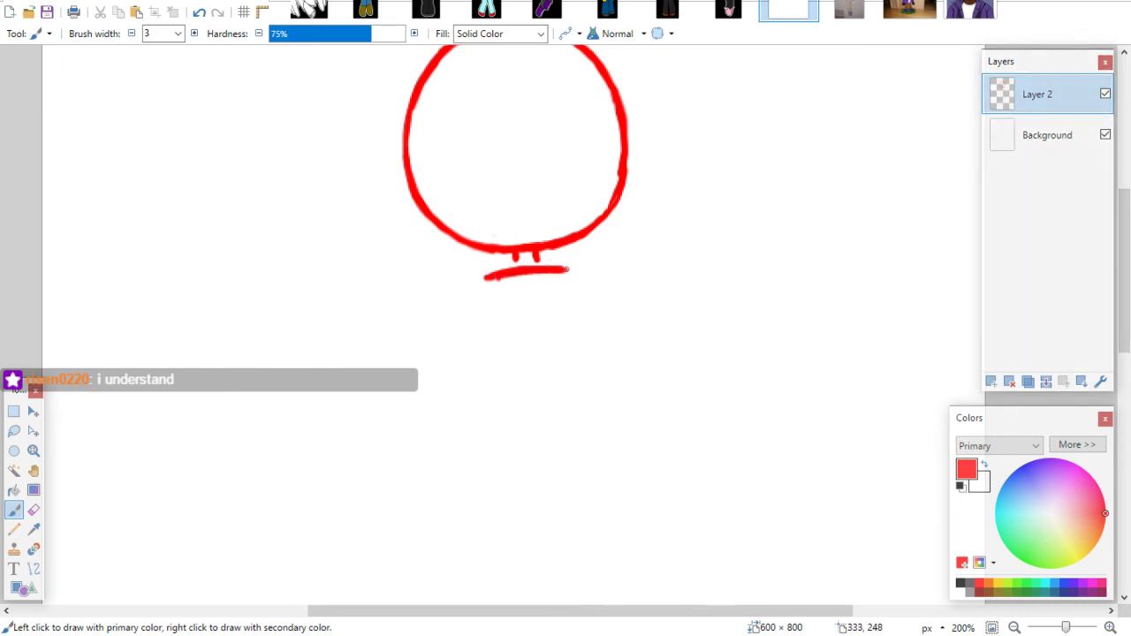
drag(568, 270, 514, 276)
drag(570, 270, 590, 355)
drag(575, 290, 590, 349)
drag(487, 277, 492, 404)
Extend both torso sides downward and close the torso with a curved waistline
drag(1124, 265, 1123, 296)
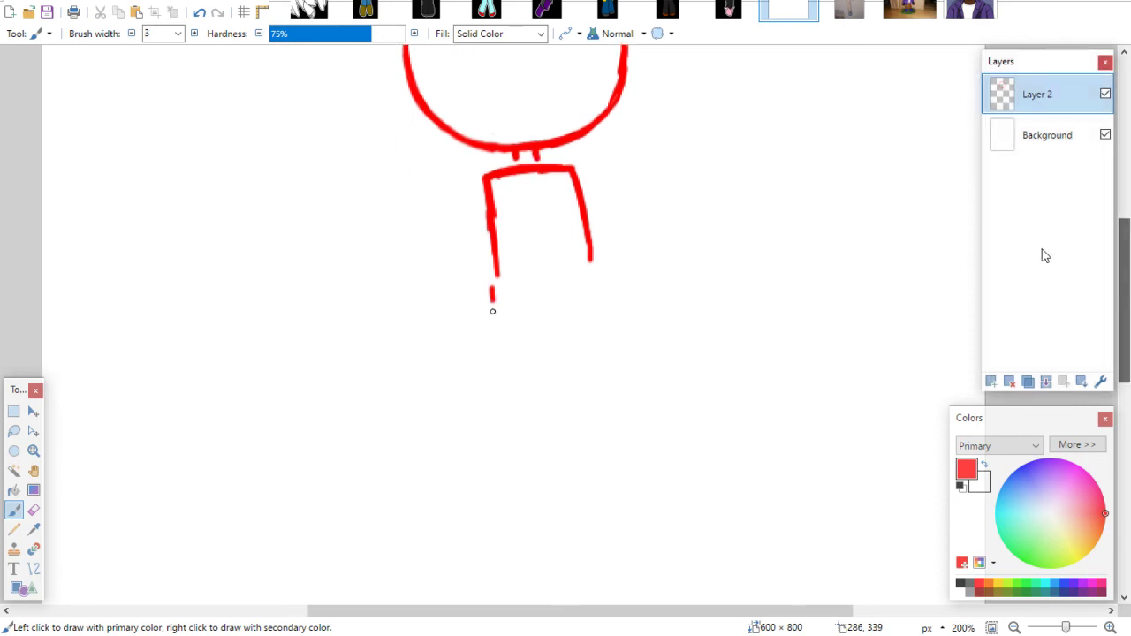
drag(492, 266, 492, 325)
drag(493, 233, 494, 336)
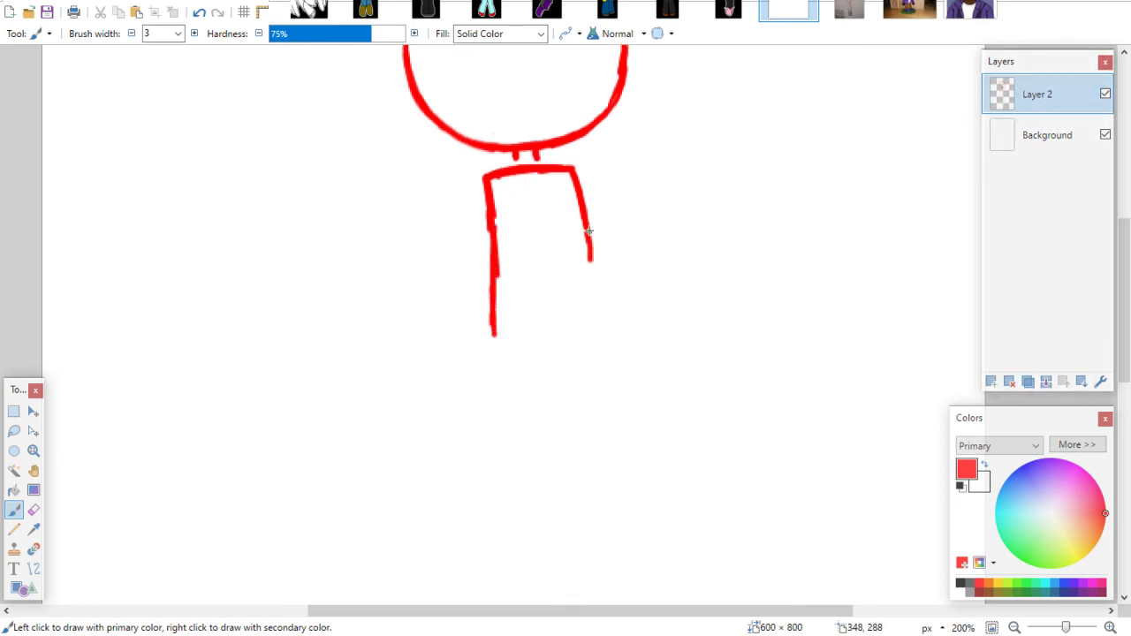
drag(589, 231, 600, 311)
mouse_move(493, 321)
mouse_down()
mouse_move(555, 329)
mouse_move(598, 316)
mouse_move(524, 333)
mouse_move(601, 314)
mouse_up()
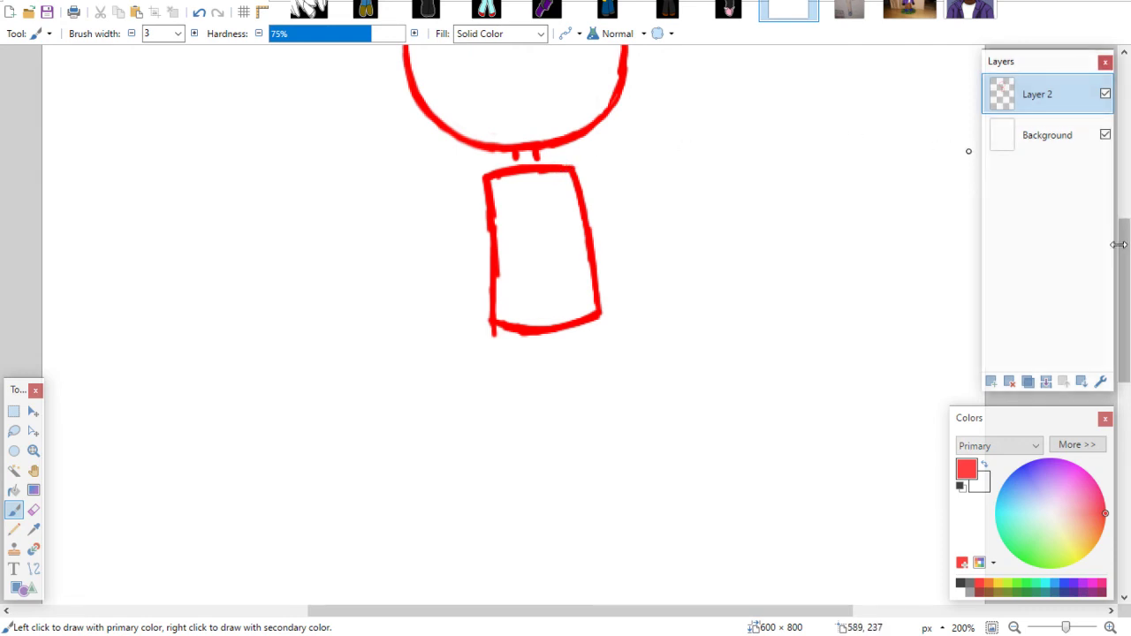
Paint the outer sides of both thighs down from the waistline, with a short crotch mark and an inner thigh line between them
scroll(1119, 245, down, 1)
drag(491, 279, 486, 334)
mouse_move(602, 284)
mouse_down()
mouse_move(603, 312)
mouse_move(599, 278)
mouse_move(606, 347)
mouse_up()
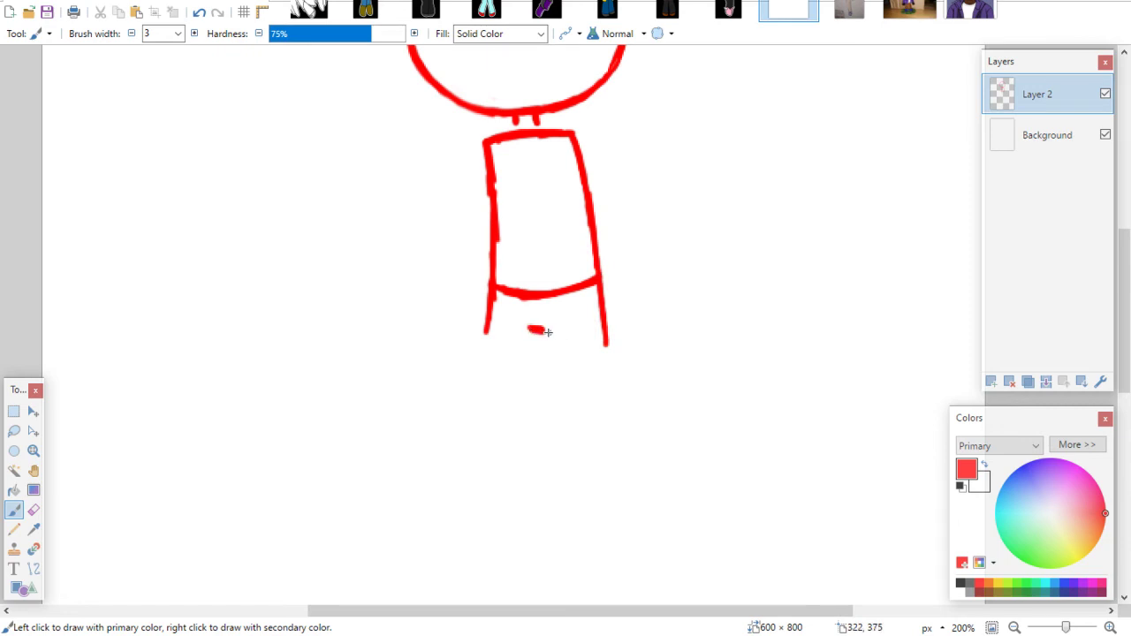
drag(545, 339, 554, 413)
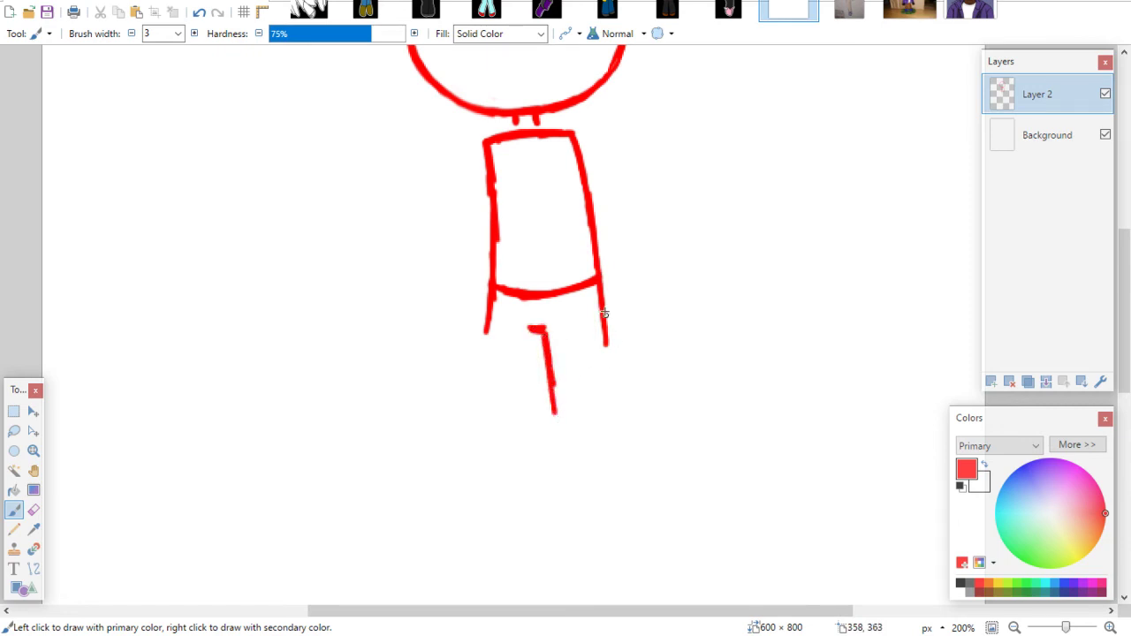
drag(604, 318, 616, 381)
drag(608, 324, 610, 346)
drag(489, 292, 485, 368)
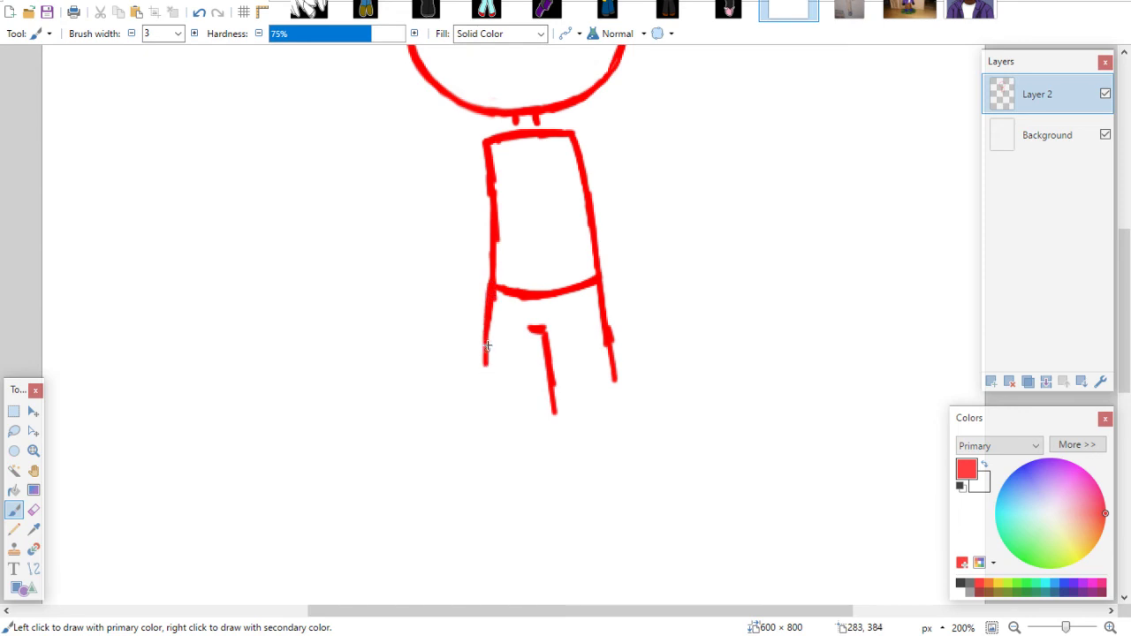
drag(489, 296, 484, 385)
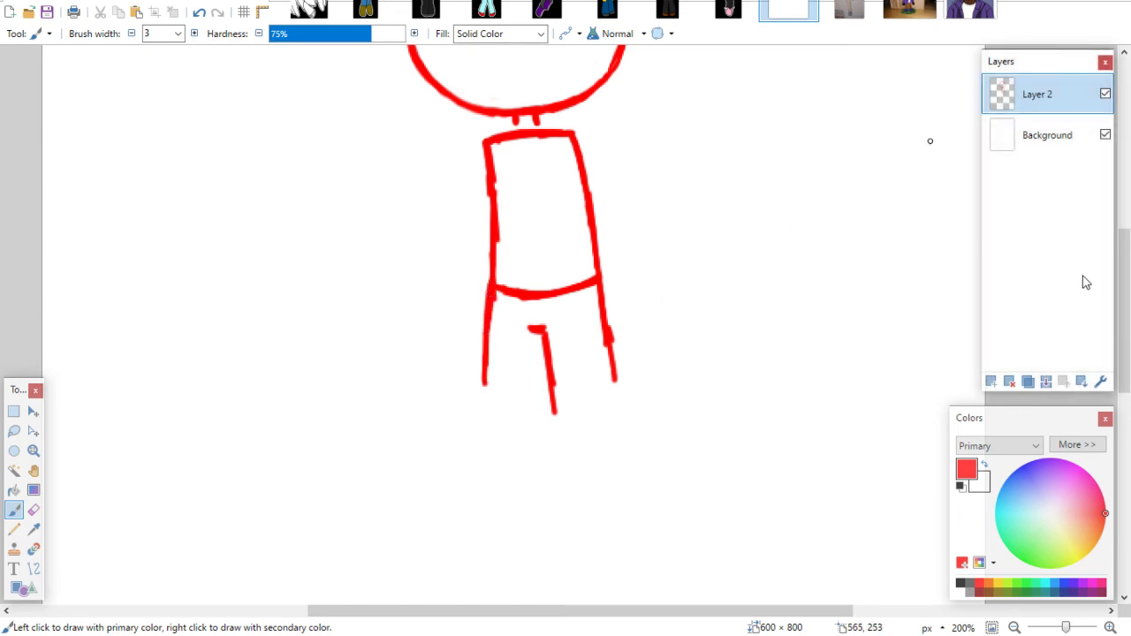
Extend the outer line of the right thigh further down and erase the rough bump on its inner edge
drag(1120, 248, 1119, 268)
drag(600, 207, 616, 323)
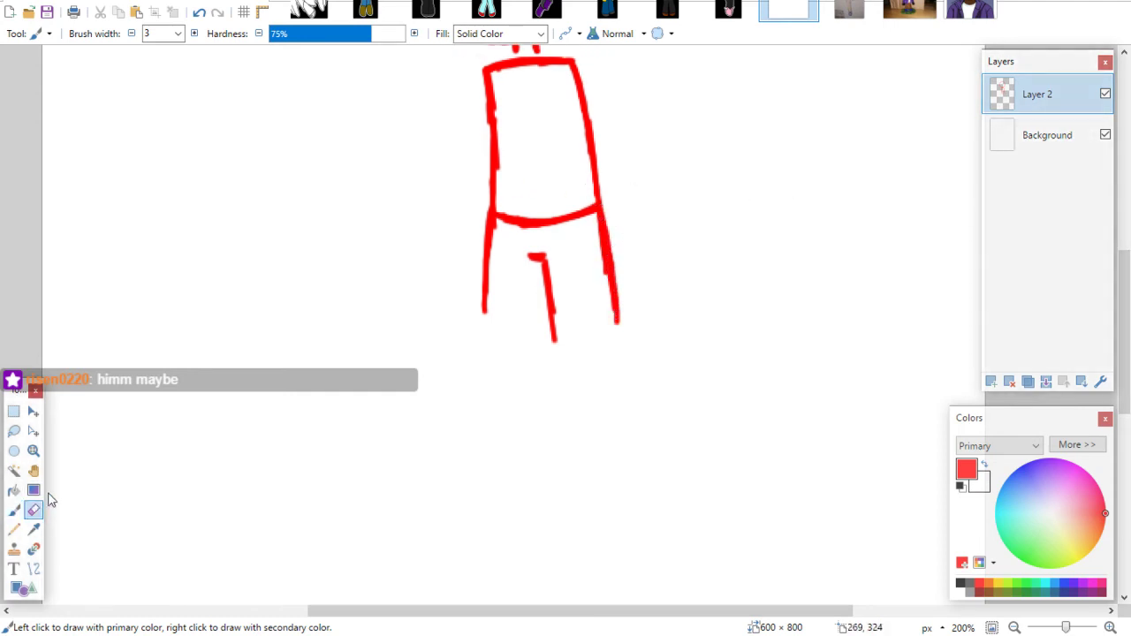
click(33, 510)
mouse_move(595, 235)
mouse_down()
mouse_move(604, 272)
mouse_move(608, 251)
mouse_up()
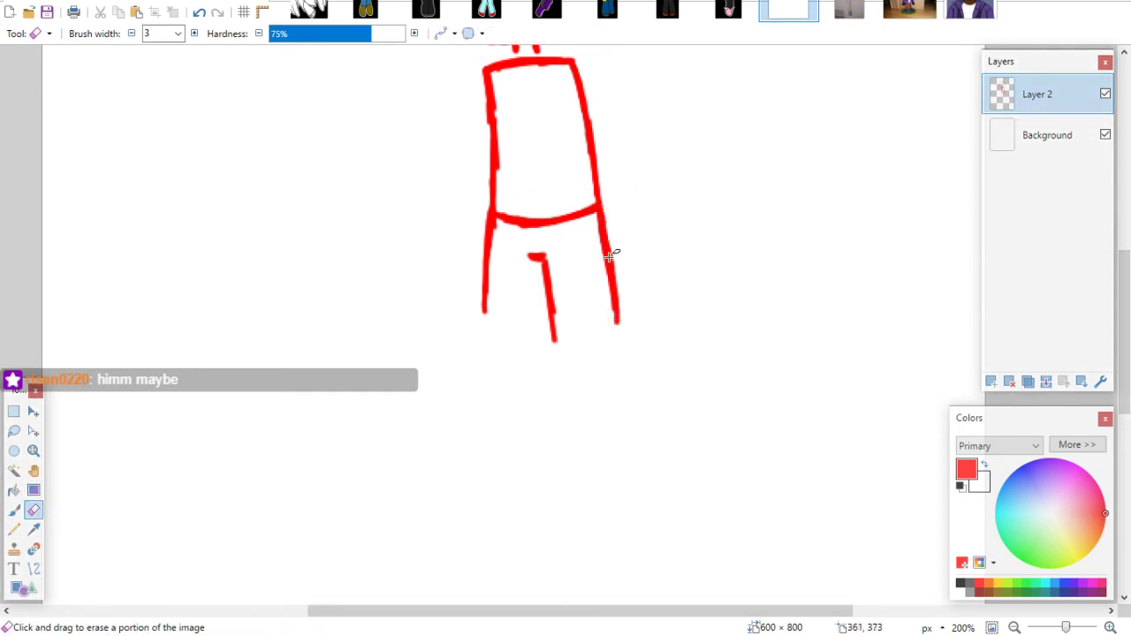
Close the lower ends of both thighs with rounded knee curves meeting at the inner thigh line
click(14, 509)
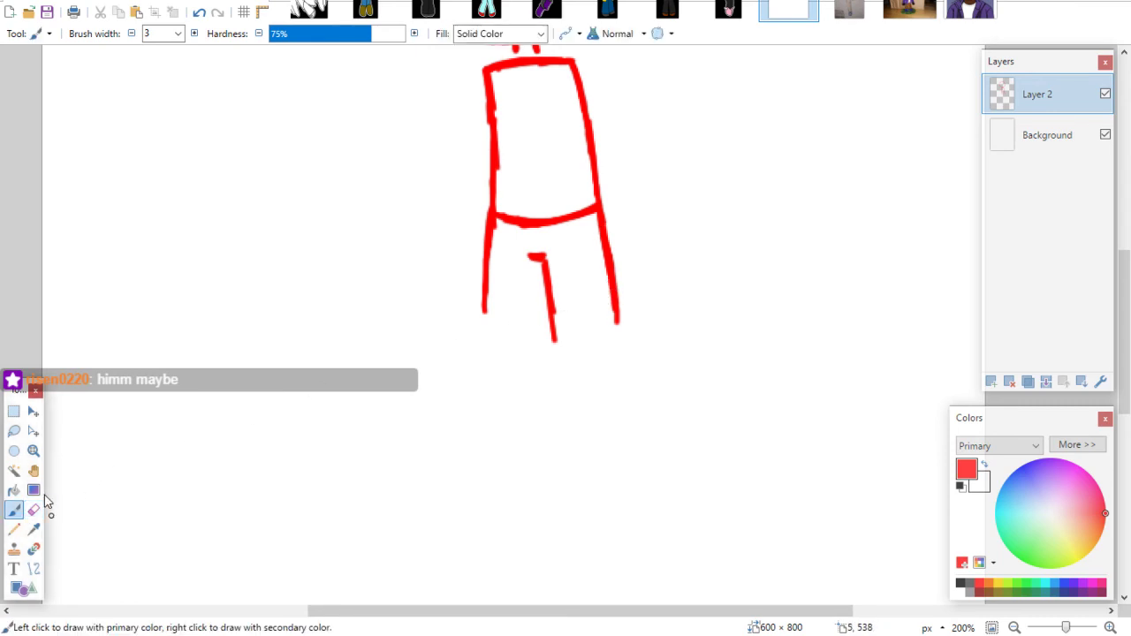
mouse_move(541, 267)
mouse_down()
mouse_move(551, 327)
mouse_move(596, 373)
mouse_up()
mouse_move(616, 308)
mouse_down()
mouse_move(621, 357)
mouse_move(583, 375)
mouse_move(618, 311)
mouse_up()
mouse_move(484, 300)
mouse_down()
mouse_move(487, 358)
mouse_move(528, 369)
mouse_move(552, 355)
mouse_move(520, 369)
mouse_up()
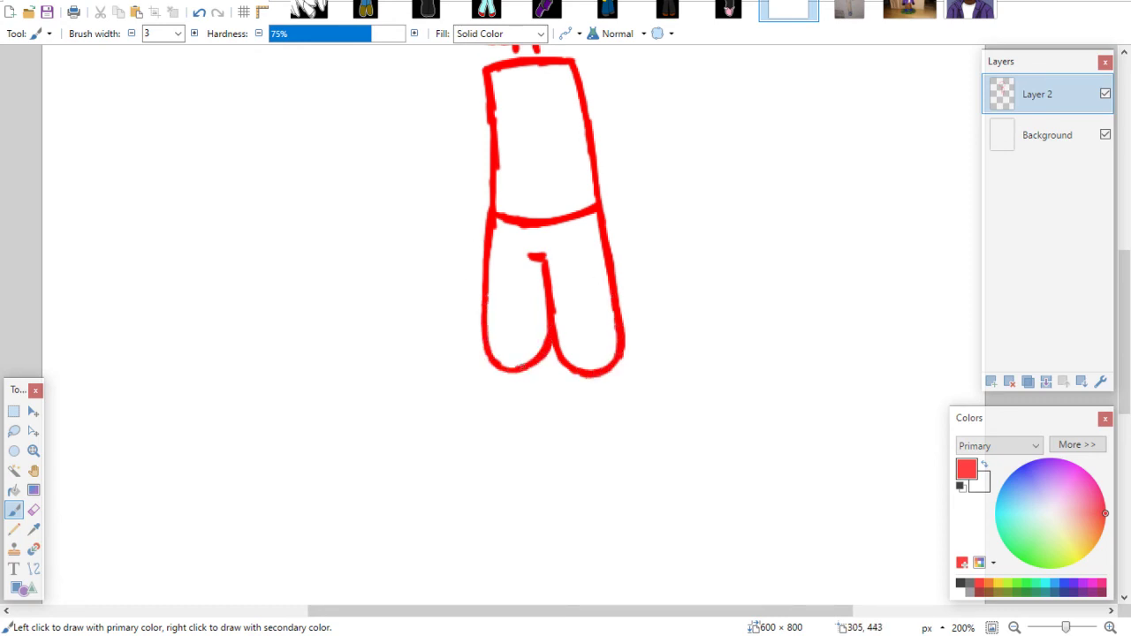
Paint the right lower leg as a long shape continuing below the knee and closed with a rounded end
scroll(1123, 265, up, 3)
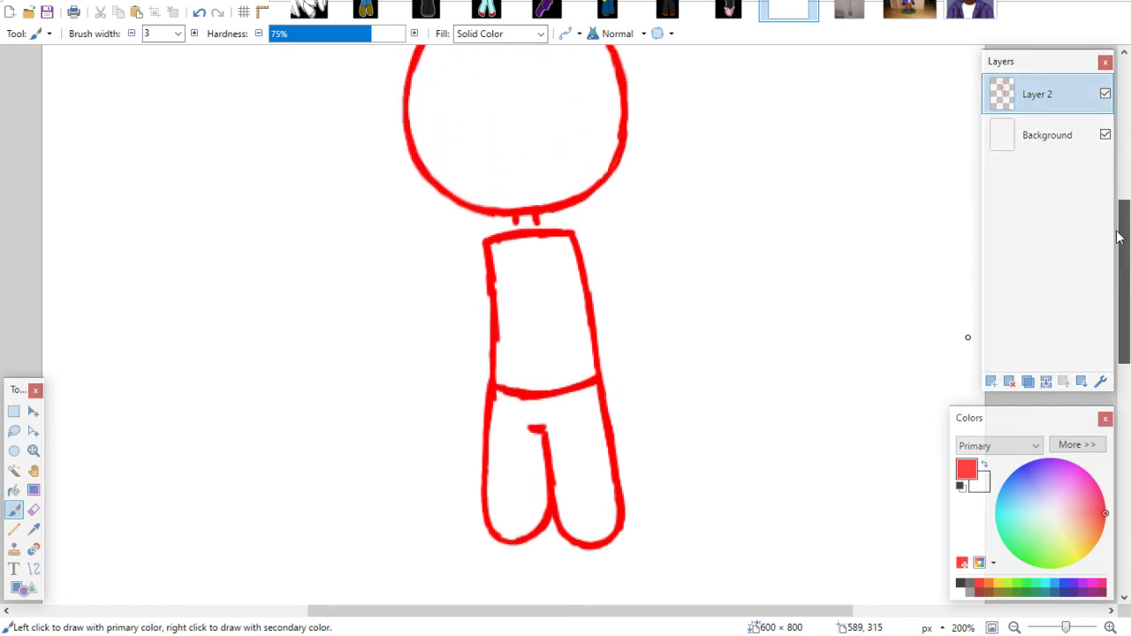
scroll(1122, 265, down, 4)
drag(553, 283, 564, 376)
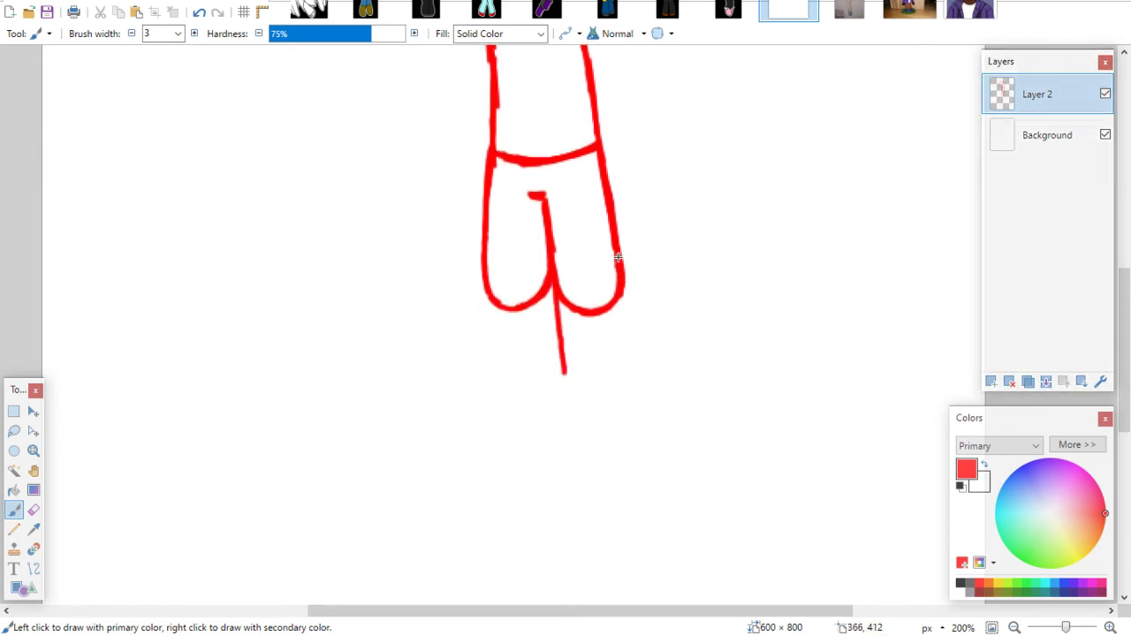
drag(617, 256, 642, 384)
drag(557, 309, 565, 396)
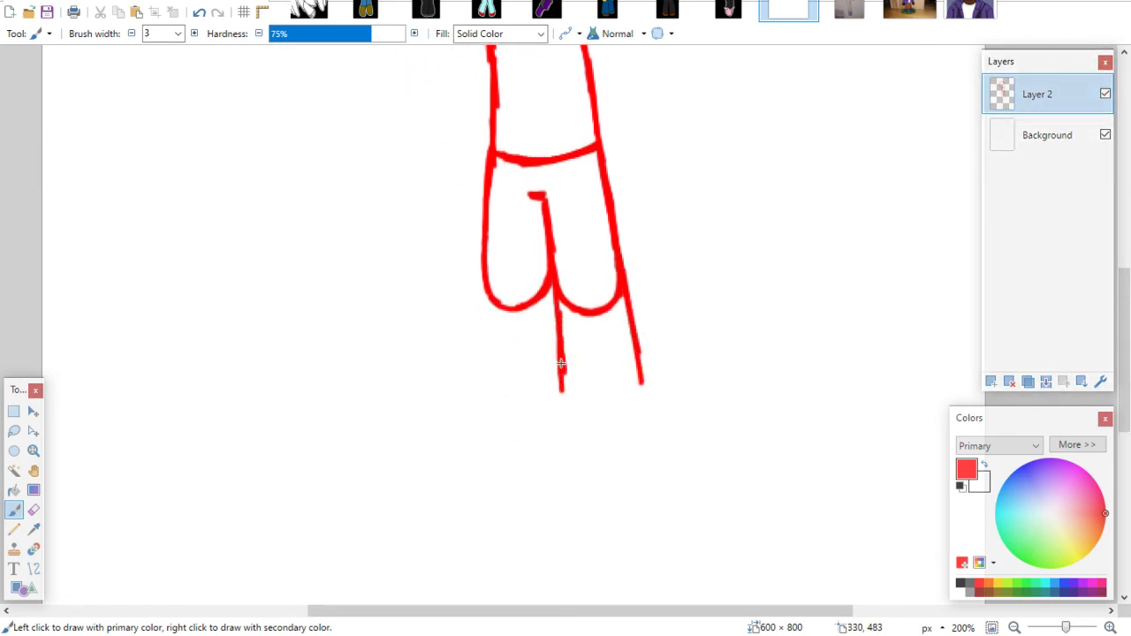
mouse_move(556, 331)
mouse_down()
mouse_move(566, 426)
mouse_move(581, 445)
mouse_move(619, 450)
mouse_up()
mouse_move(638, 349)
mouse_down()
mouse_move(644, 418)
mouse_move(645, 405)
mouse_move(616, 452)
mouse_up()
Paint the left lower leg with a straight outer side and nearly flat bottom, and redraw the right leg's rounded end slightly lower
drag(485, 296, 525, 351)
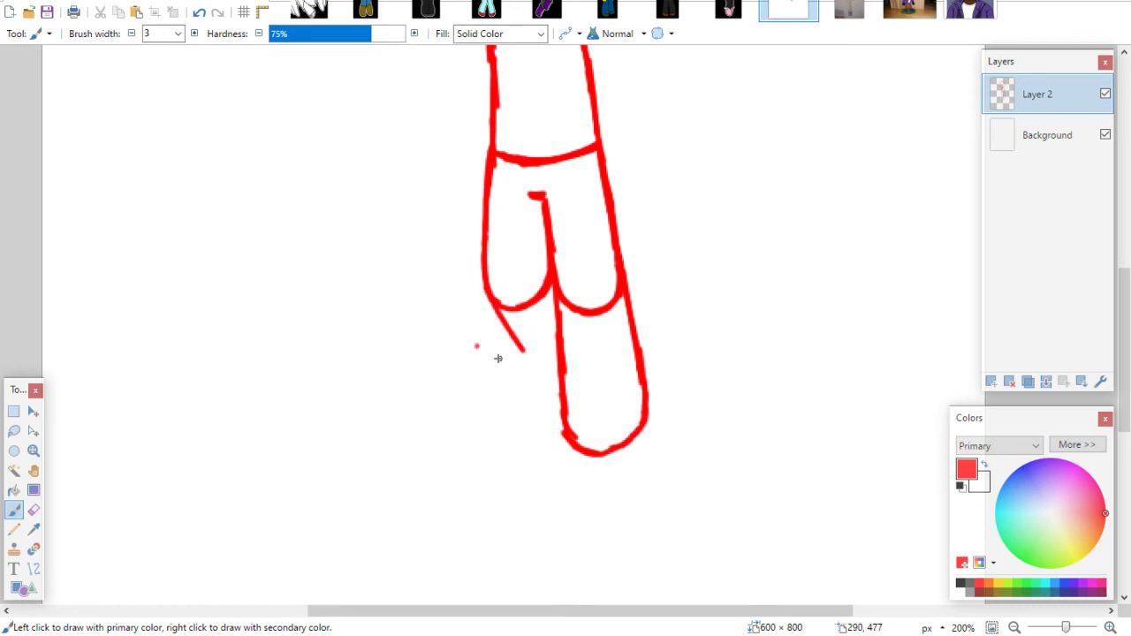
key(ctrl+z)
drag(482, 282, 476, 382)
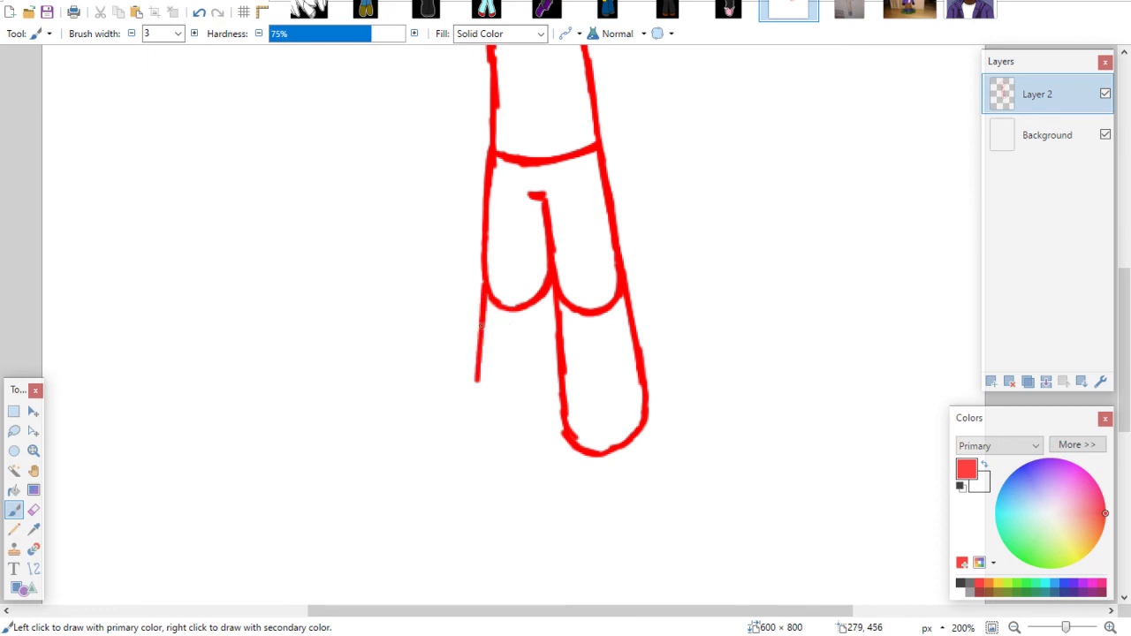
drag(479, 325, 475, 426)
mouse_move(557, 305)
mouse_down()
mouse_move(557, 418)
mouse_move(550, 440)
mouse_move(533, 443)
mouse_up()
key(ctrl+z)
mouse_move(475, 414)
mouse_down()
mouse_move(513, 445)
mouse_move(474, 441)
mouse_move(625, 414)
mouse_move(624, 454)
mouse_move(651, 407)
mouse_move(631, 439)
mouse_move(564, 435)
mouse_move(588, 455)
mouse_move(575, 448)
mouse_move(620, 457)
mouse_move(647, 411)
mouse_up()
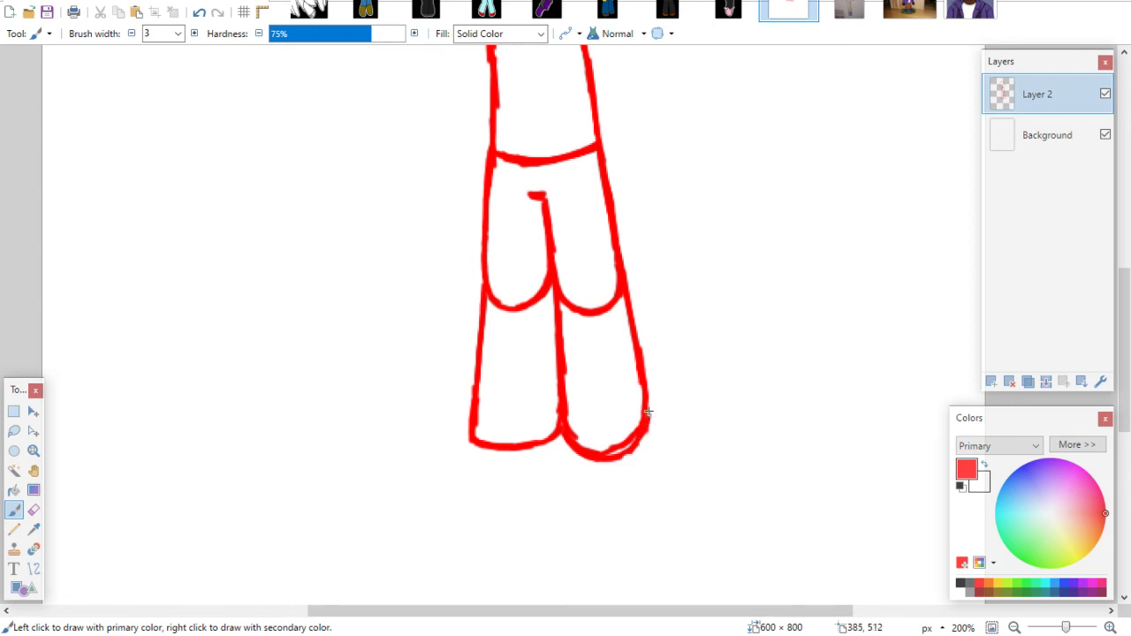
Thicken the outer line of the right lower leg and erase the doubled inner line at its rounded end
drag(628, 282, 647, 387)
click(34, 510)
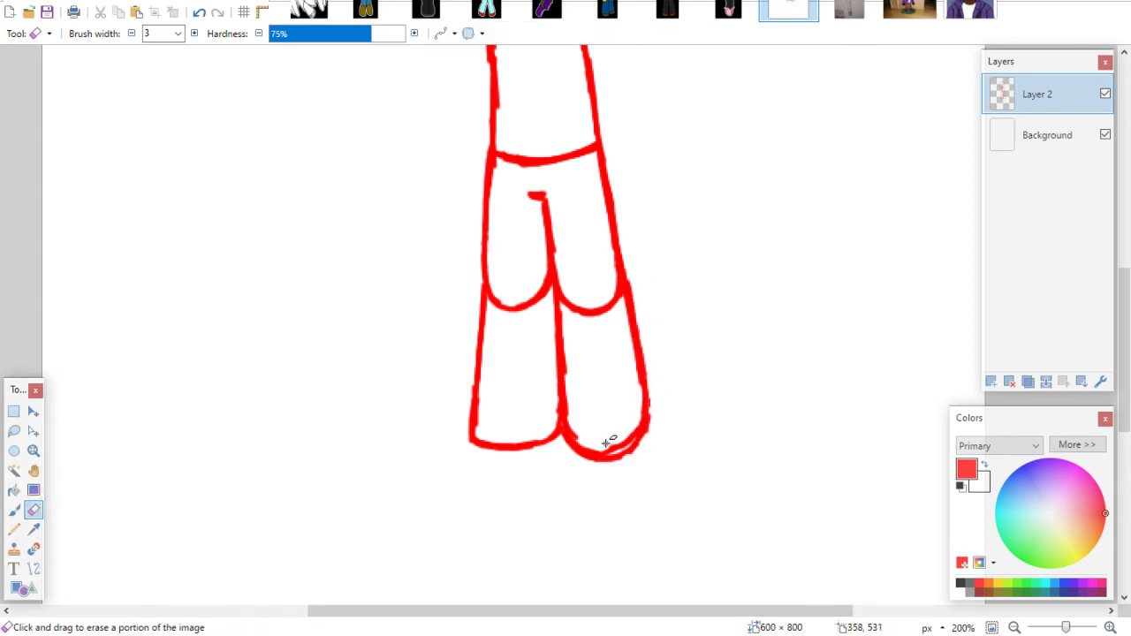
mouse_move(606, 443)
mouse_down()
mouse_move(590, 452)
mouse_move(565, 430)
mouse_move(626, 443)
mouse_up()
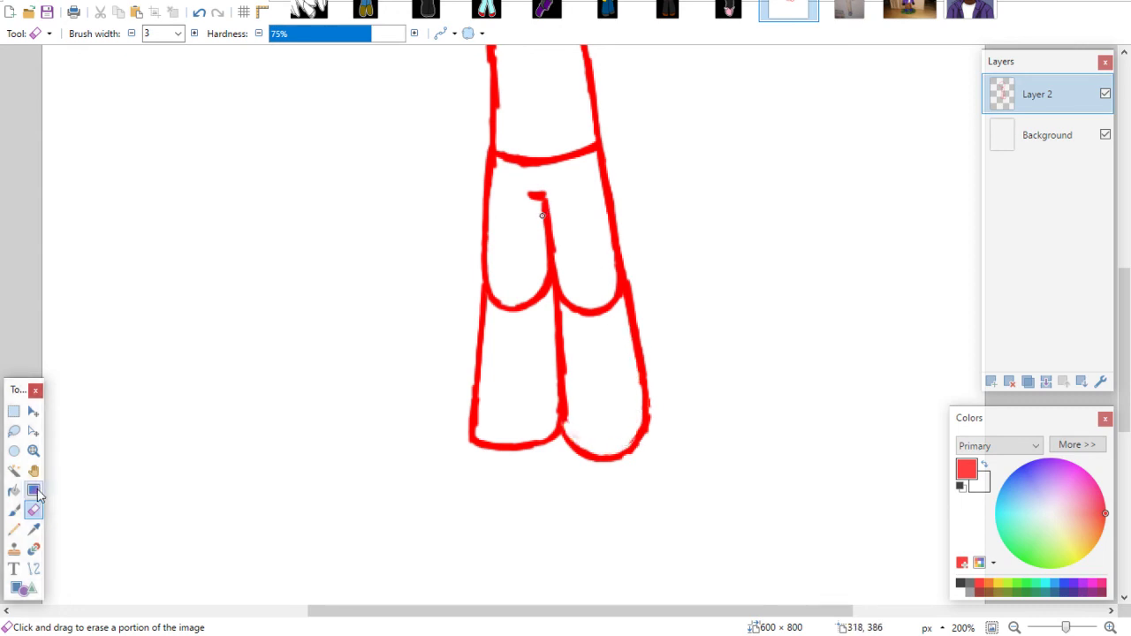
Lasso the torso and legs below the neck, rotate them by -1.54°, shift them slightly left under the head and deselect
click(13, 510)
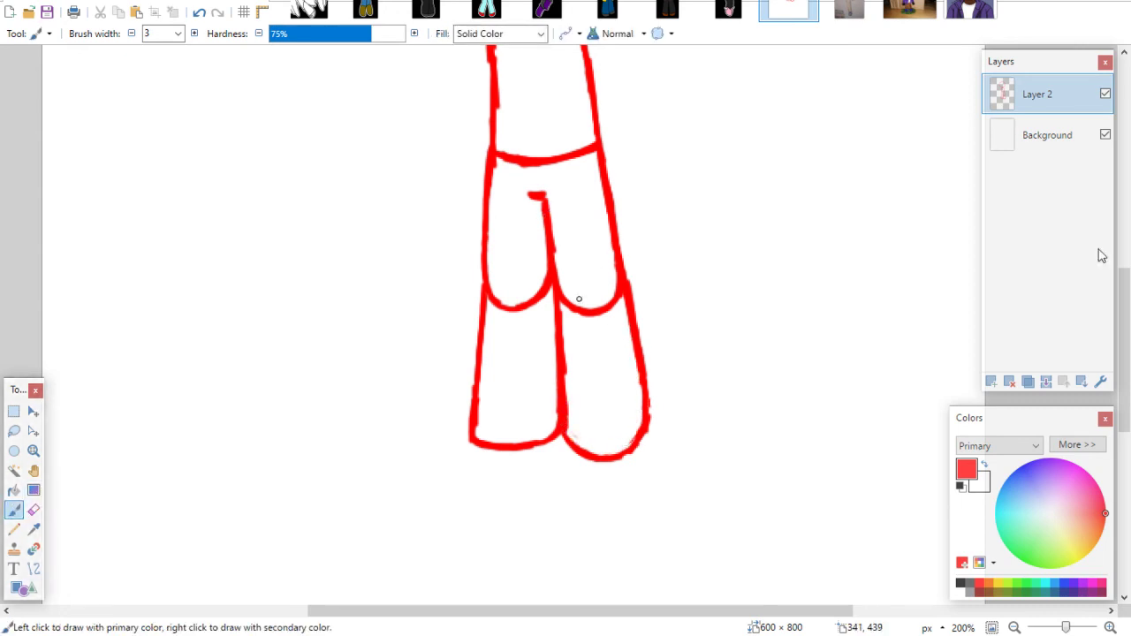
scroll(1115, 212, up, 5)
mouse_move(1115, 208)
mouse_down()
mouse_move(1115, 281)
mouse_move(1115, 256)
mouse_up()
key(ctrl+minus)
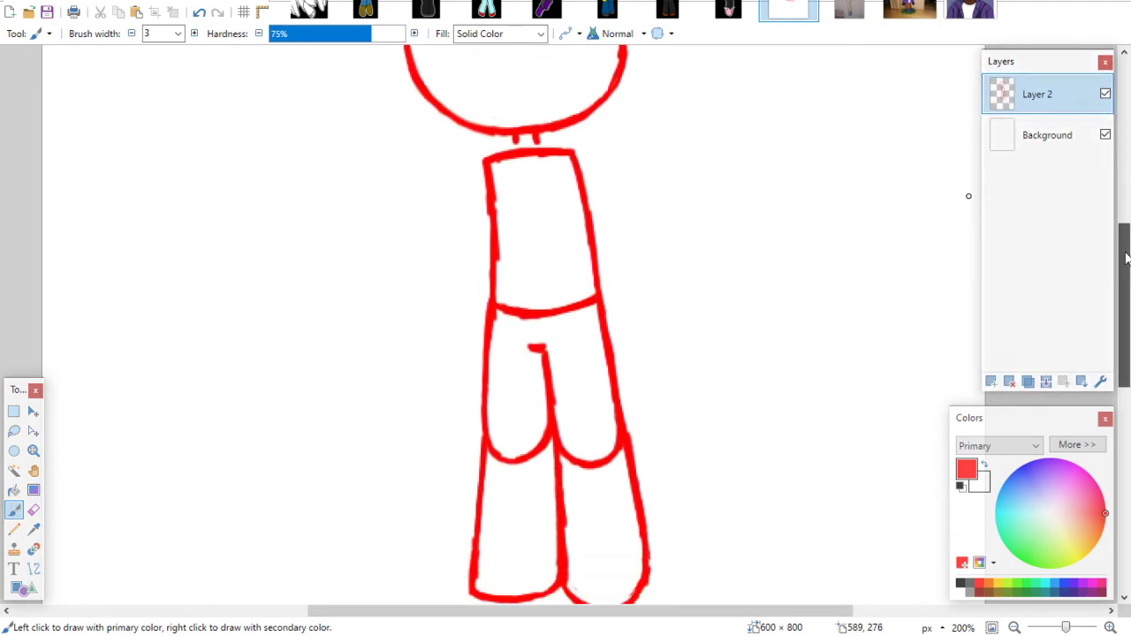
key(ctrl+minus)
click(12, 431)
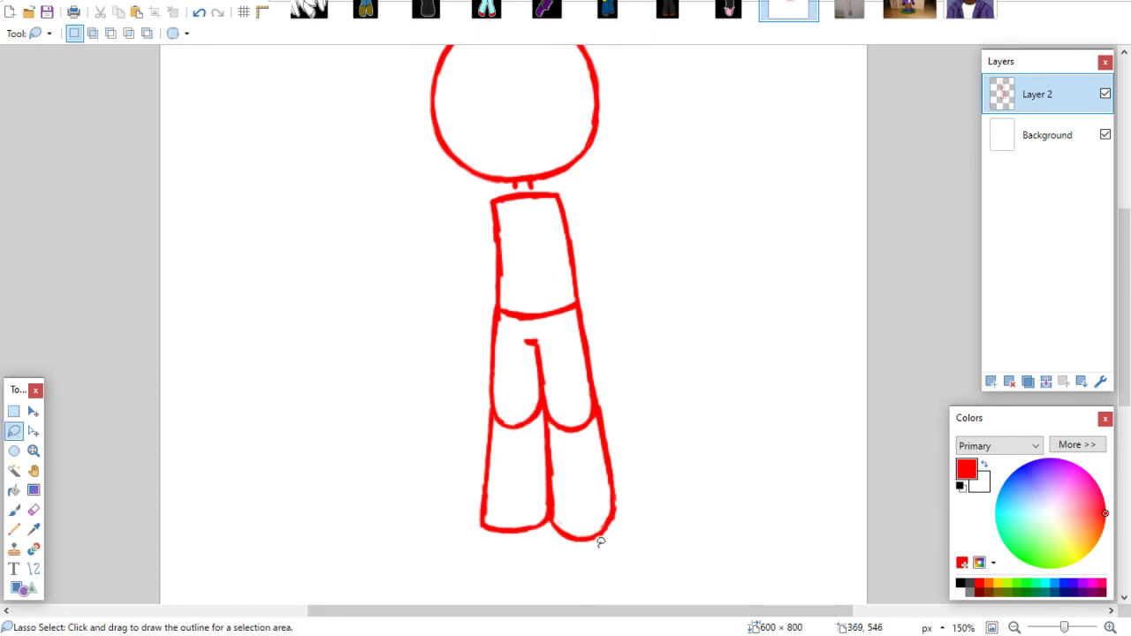
mouse_move(603, 559)
mouse_down()
mouse_move(434, 271)
mouse_move(533, 193)
mouse_move(613, 233)
mouse_move(636, 540)
mouse_move(619, 555)
mouse_up()
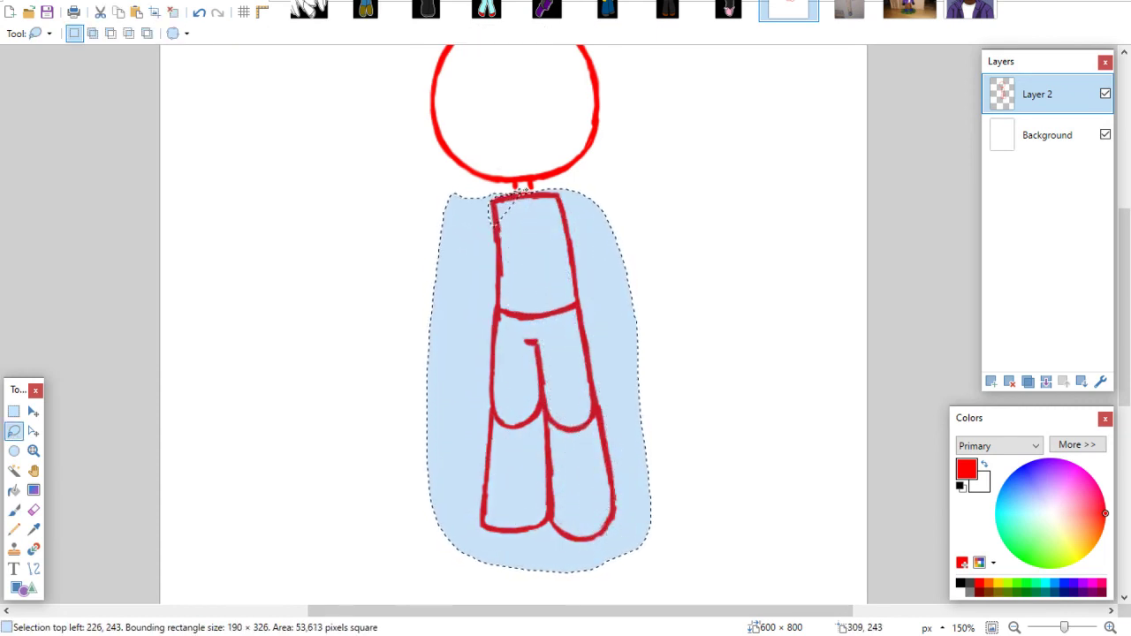
click(33, 410)
drag(668, 347, 671, 353)
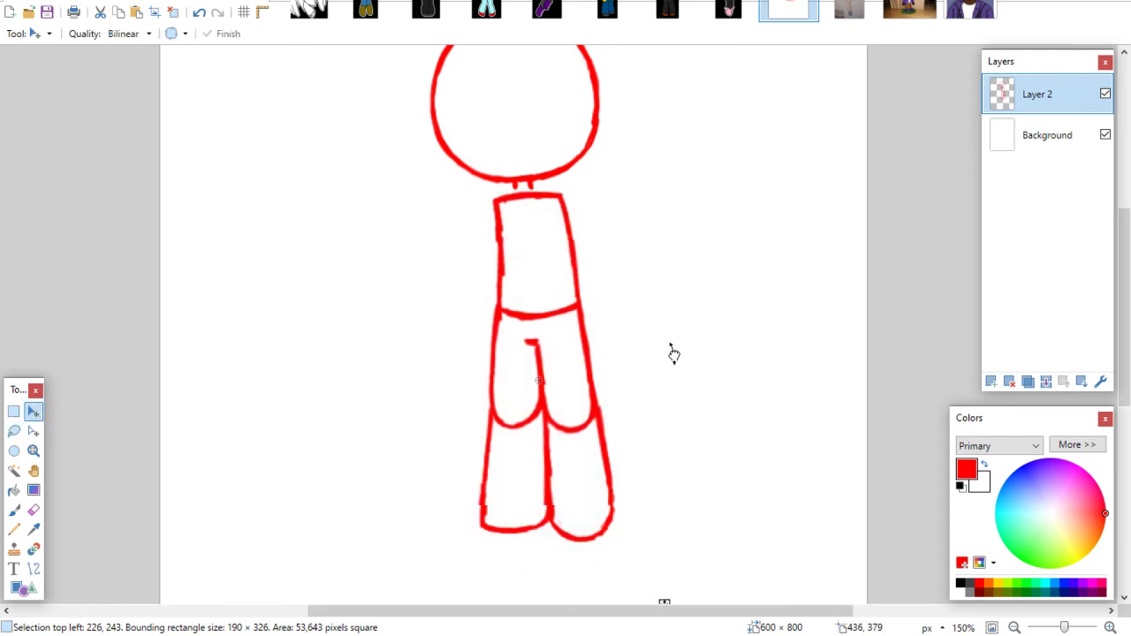
drag(543, 328, 536, 329)
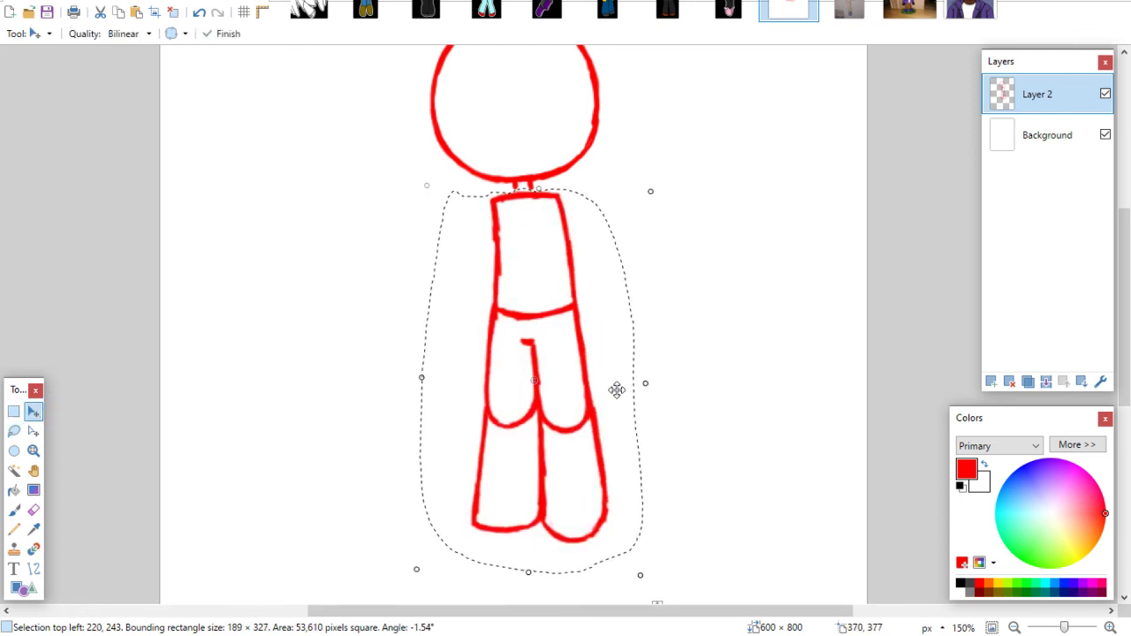
click(13, 413)
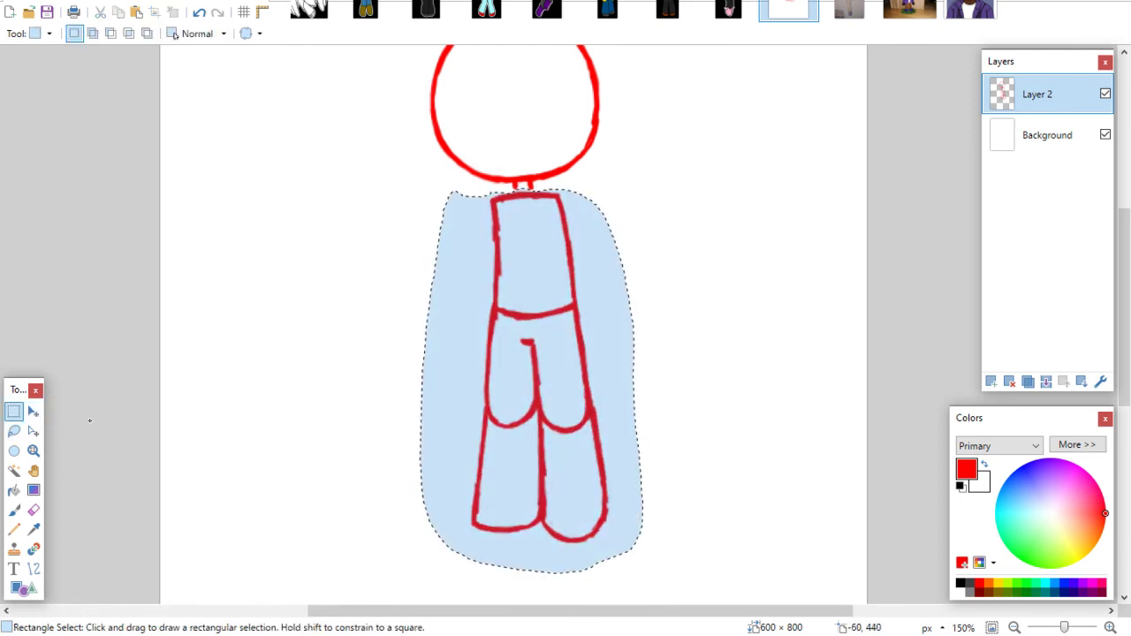
key(ctrl+d)
Paint both arms from the neck over the shoulders, bent outward at the elbows and returning to the sides of the waist
click(14, 510)
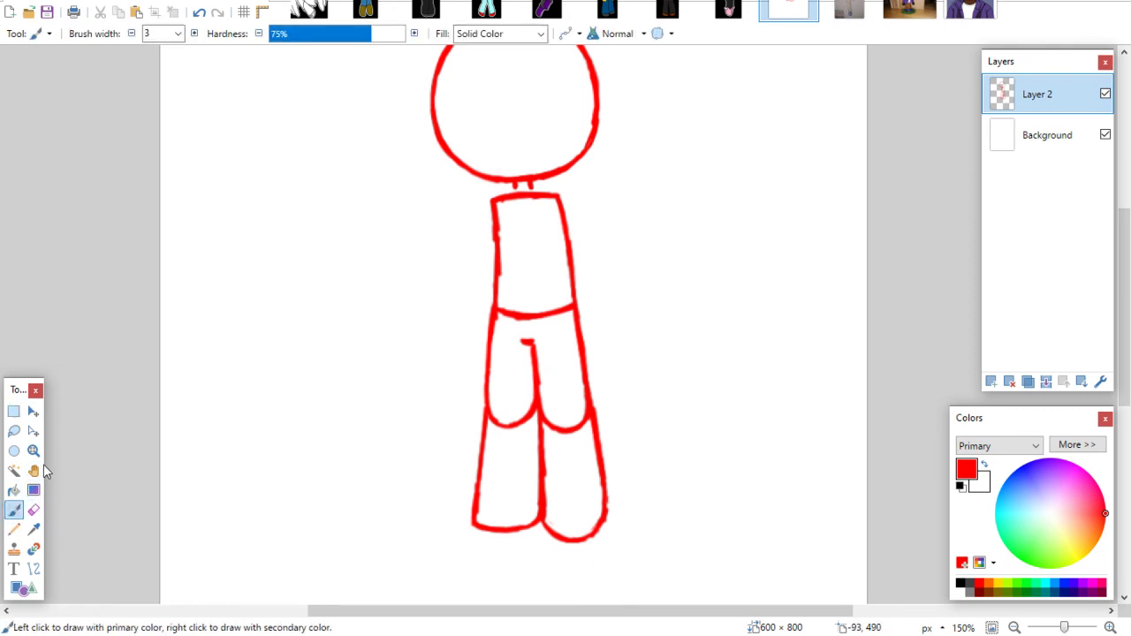
drag(1118, 228, 1122, 190)
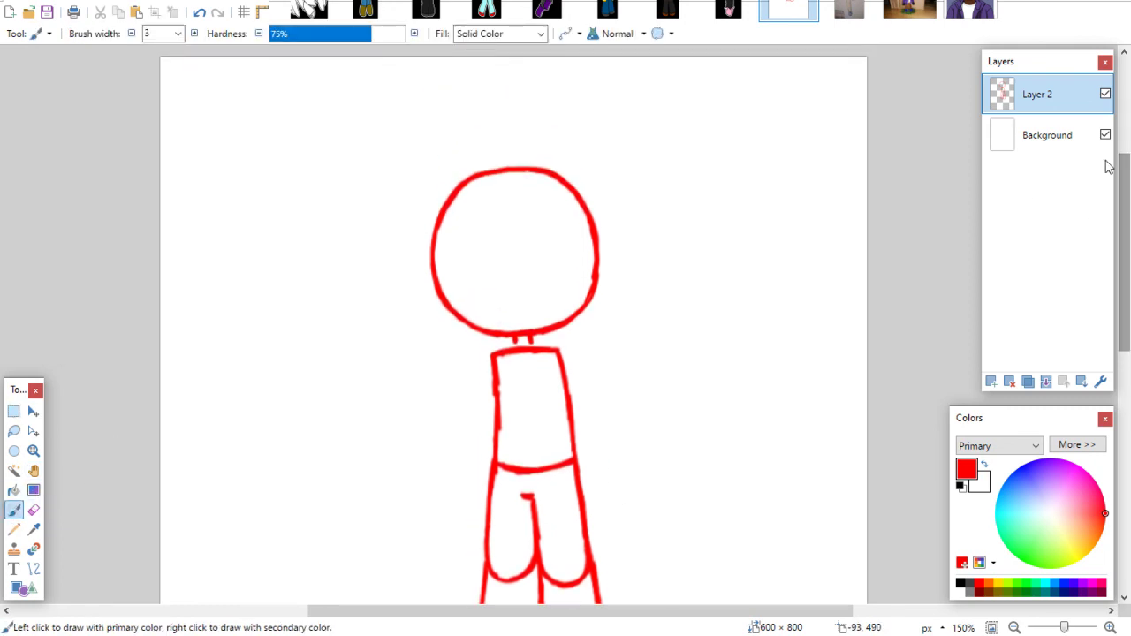
click(33, 450)
click(545, 231)
click(14, 511)
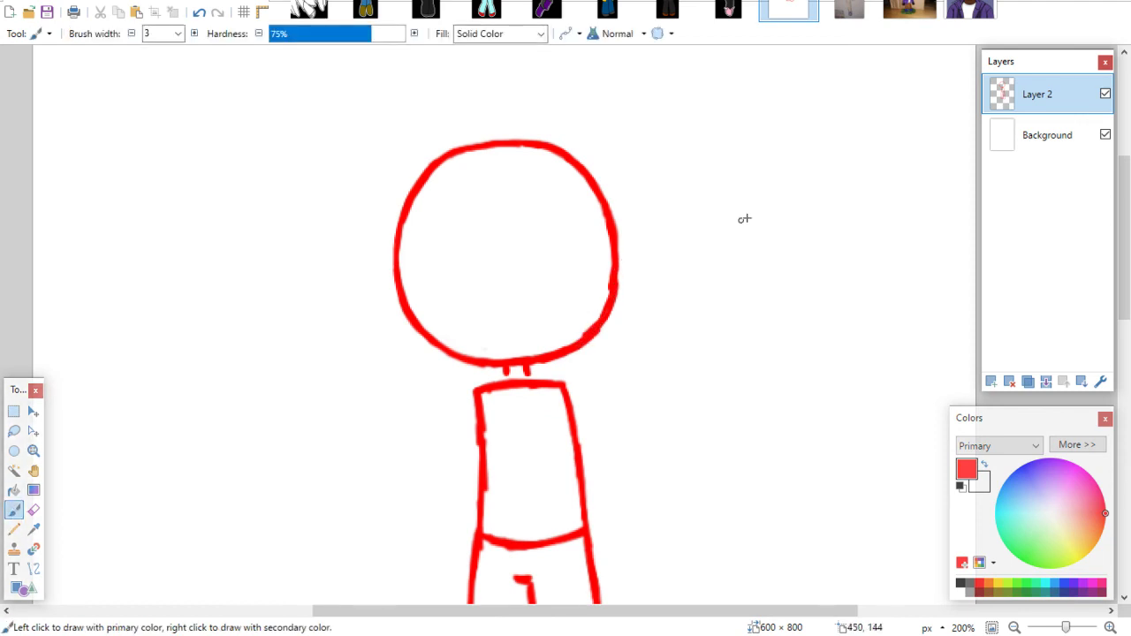
drag(1128, 241, 1129, 281)
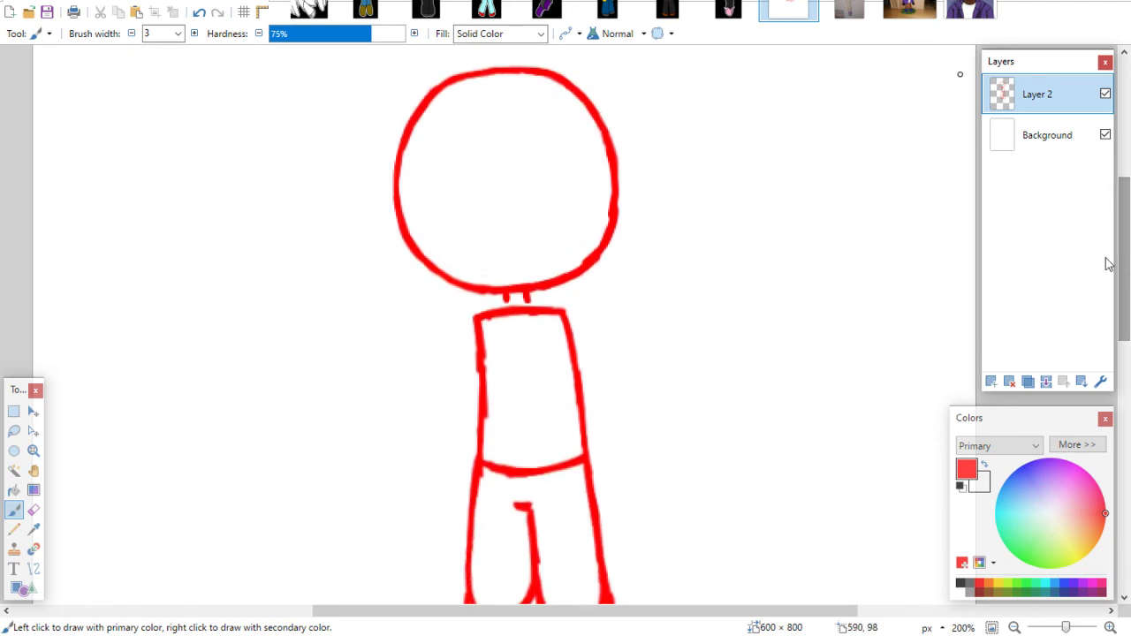
mouse_move(528, 302)
mouse_down()
mouse_move(565, 302)
mouse_move(589, 334)
mouse_up()
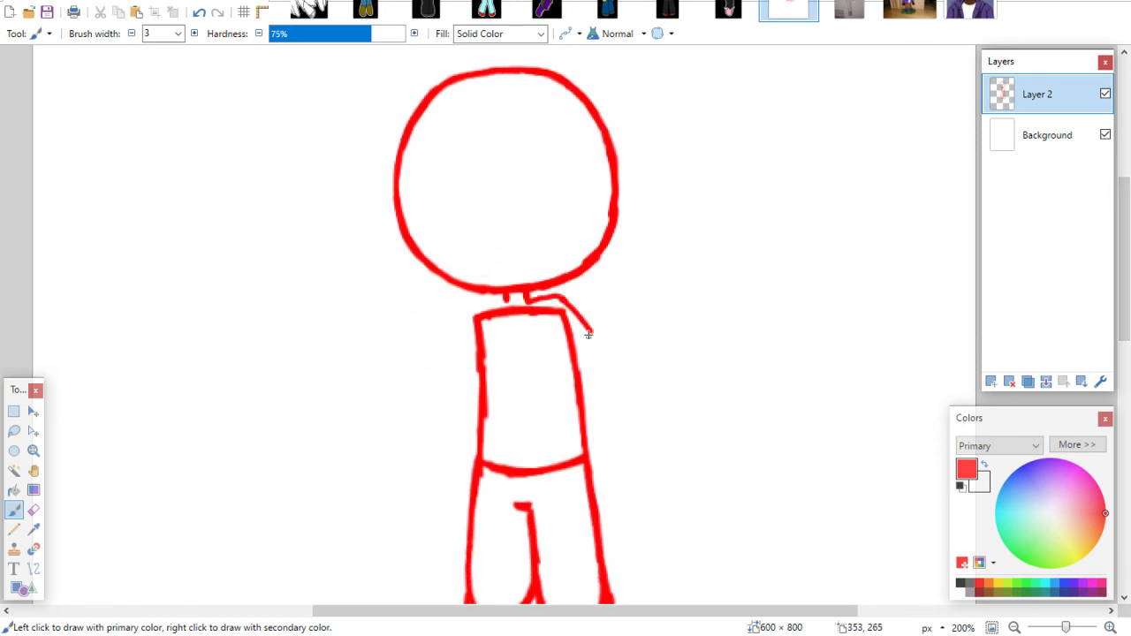
key(ctrl+z)
key(ctrl+z)
mouse_move(527, 301)
mouse_down()
mouse_move(567, 304)
mouse_move(606, 373)
mouse_move(575, 441)
mouse_up()
mouse_move(509, 298)
mouse_down()
mouse_move(472, 310)
mouse_move(446, 386)
mouse_move(471, 438)
mouse_move(481, 431)
mouse_up()
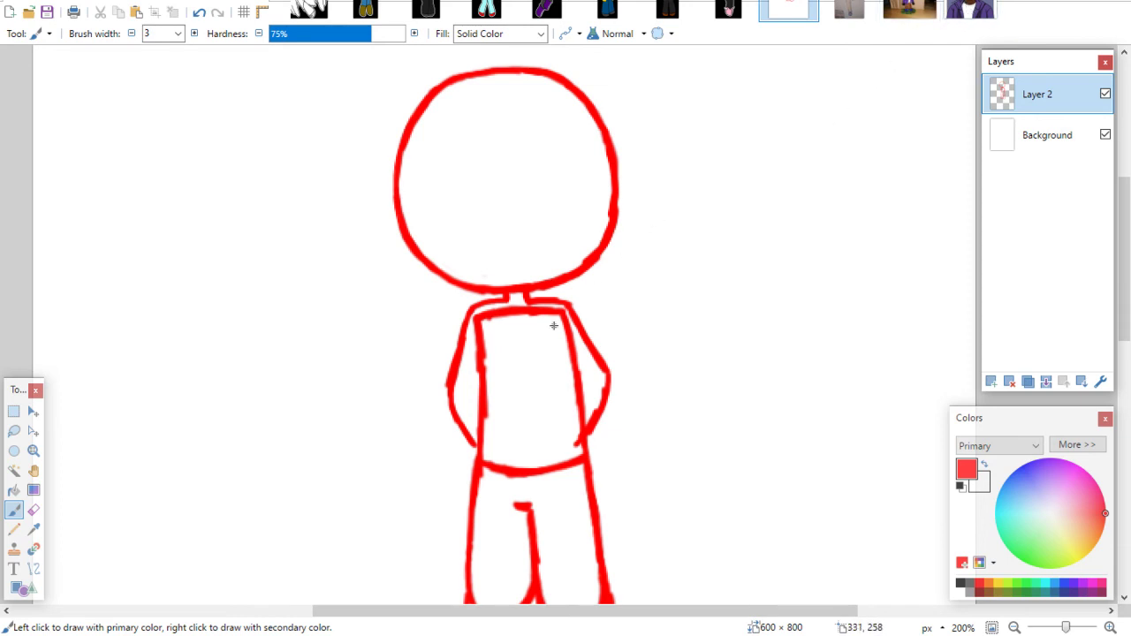
Paint a collar on both sides of the neck and the right jacket front with its opening edge, flared side and curved hem
drag(559, 281, 565, 283)
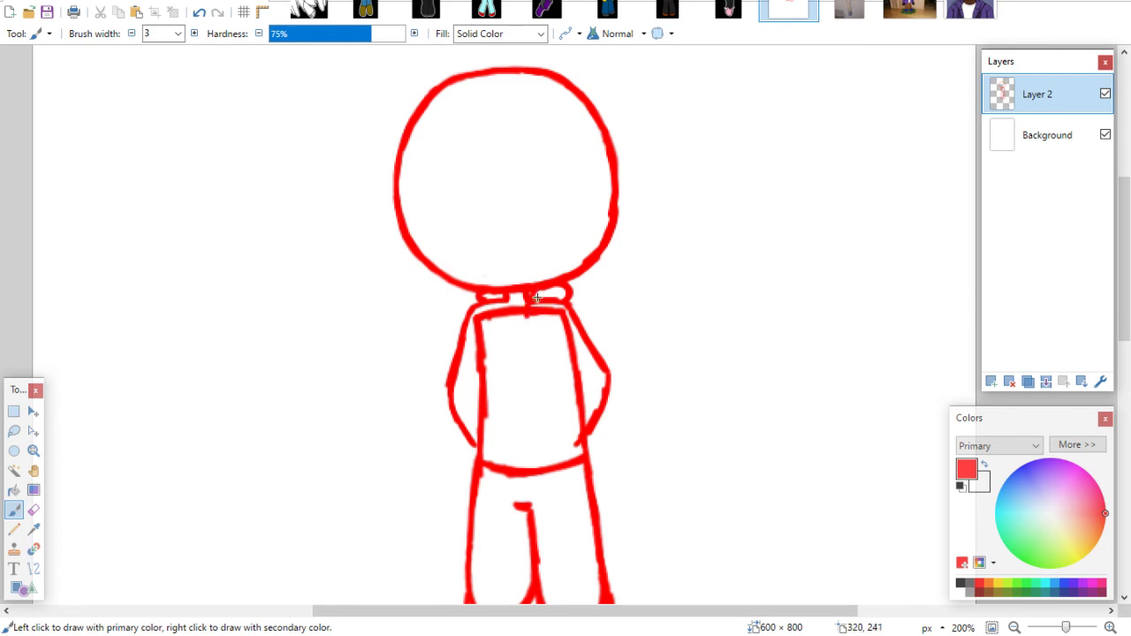
drag(529, 290, 557, 467)
drag(598, 426, 619, 481)
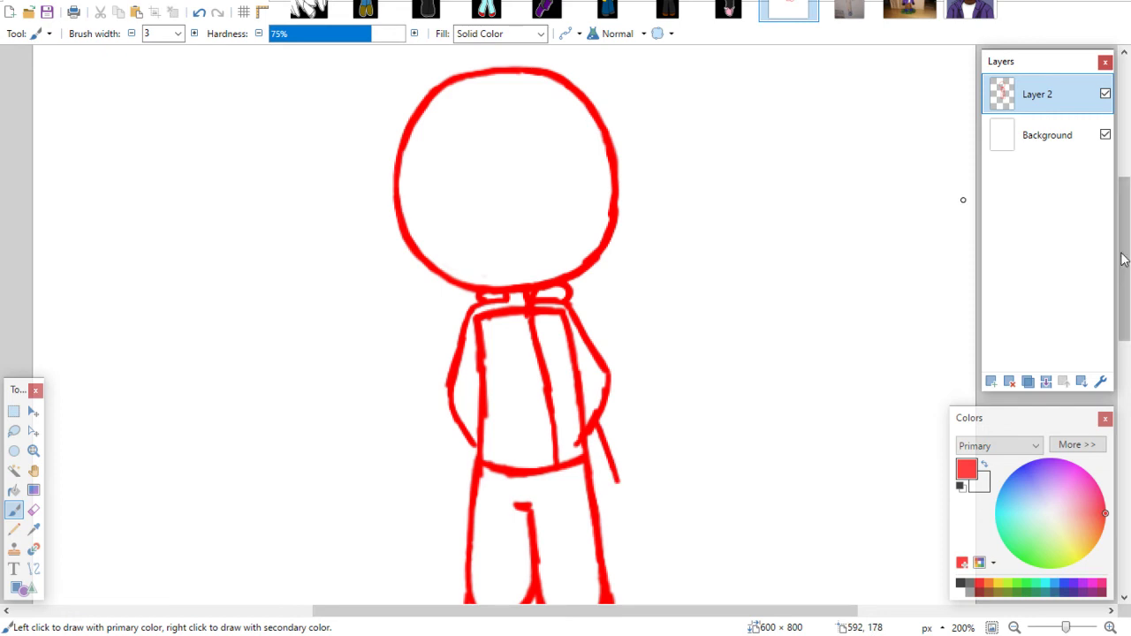
scroll(1119, 250, down, 2)
mouse_move(557, 391)
mouse_down()
mouse_move(557, 438)
mouse_move(589, 447)
mouse_move(614, 434)
mouse_up()
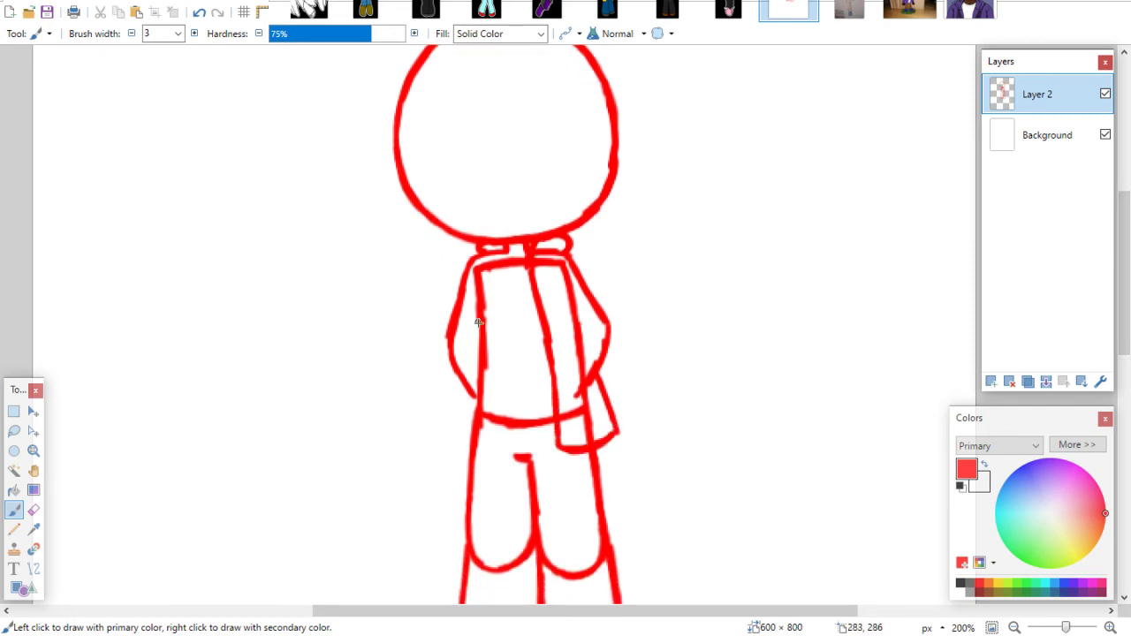
Paint the left jacket front with a flared side below the arm, a hem and an opening edge running down from the collar
drag(479, 333, 459, 433)
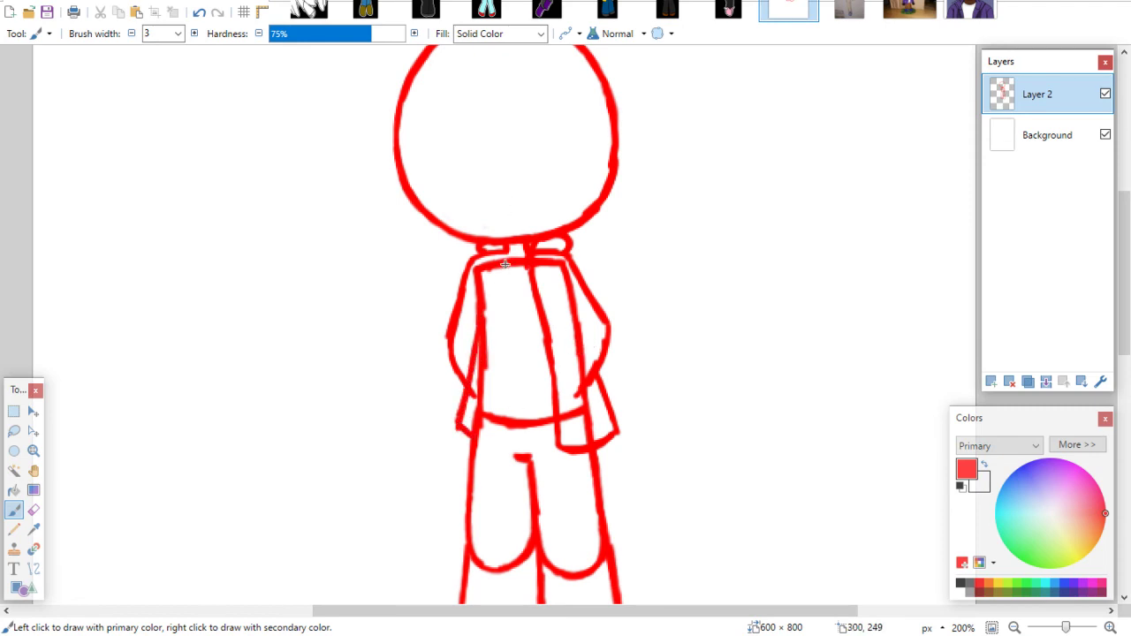
drag(500, 254, 485, 433)
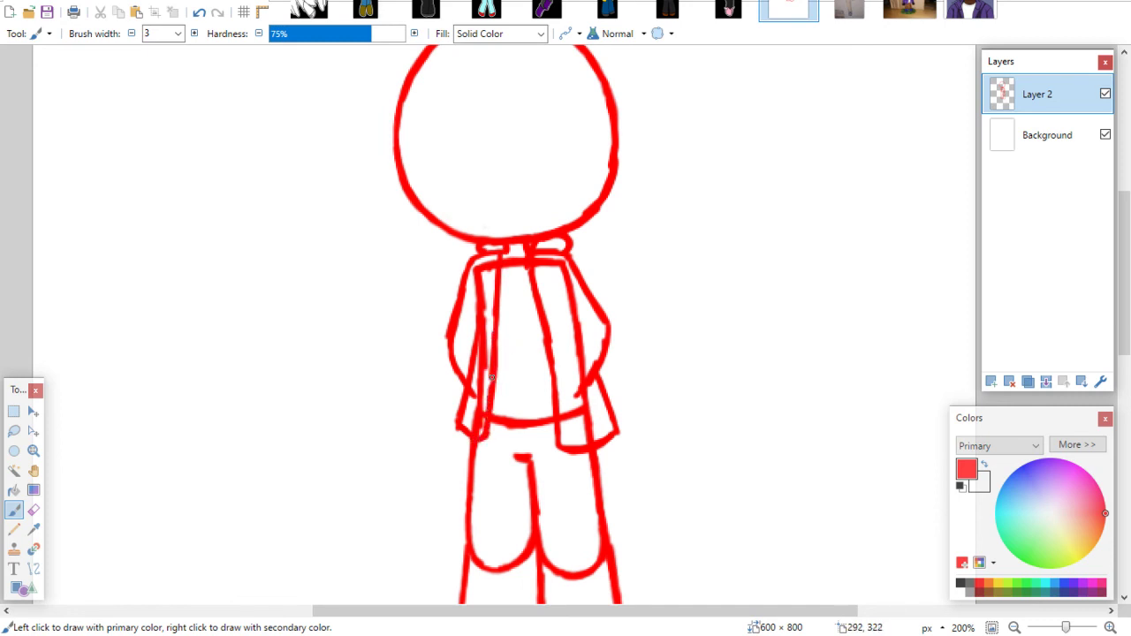
drag(492, 377, 475, 439)
Repaint the right forearm so it bends inward at the jacket's side, with a slanted pocket edge where the hand goes in
mouse_move(565, 360)
mouse_down()
mouse_move(592, 336)
mouse_move(562, 371)
mouse_move(608, 380)
mouse_move(590, 415)
mouse_up()
click(33, 509)
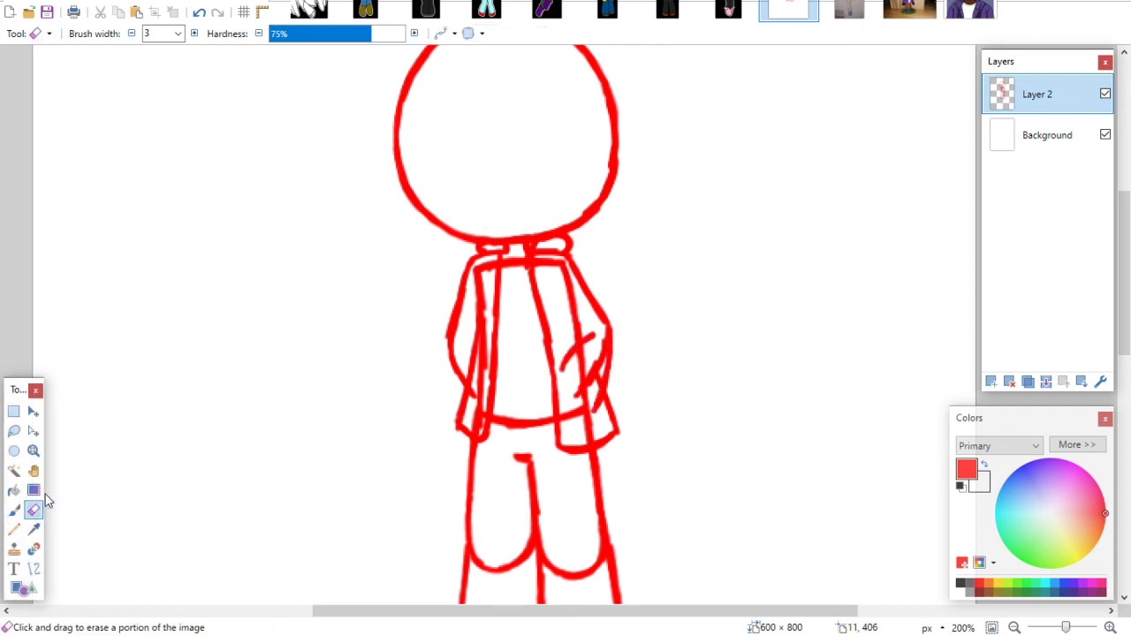
mouse_move(563, 368)
mouse_down()
mouse_move(588, 327)
mouse_move(592, 376)
mouse_move(601, 346)
mouse_move(598, 385)
mouse_move(604, 339)
mouse_move(576, 391)
mouse_move(596, 325)
mouse_move(598, 388)
mouse_move(582, 365)
mouse_move(567, 376)
mouse_move(601, 328)
mouse_up()
click(13, 510)
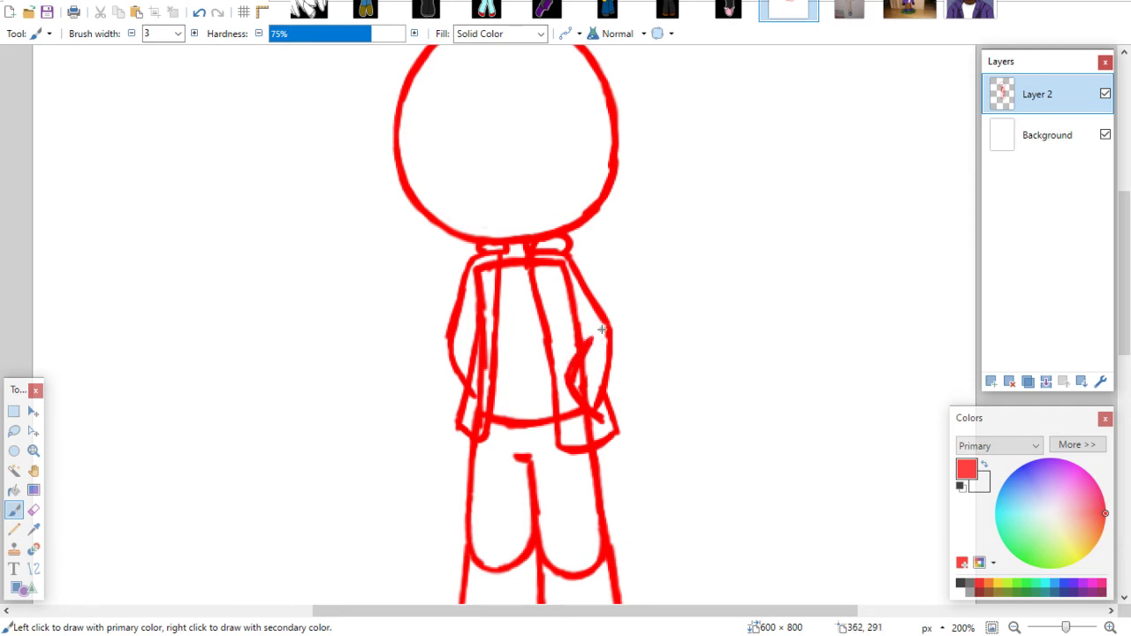
Erase the torso outline and shirt hem where they overlap both jacket fronts, including the line under the shoulders
click(34, 510)
mouse_move(586, 382)
mouse_down()
mouse_move(589, 350)
mouse_move(585, 412)
mouse_move(565, 415)
mouse_move(588, 422)
mouse_up()
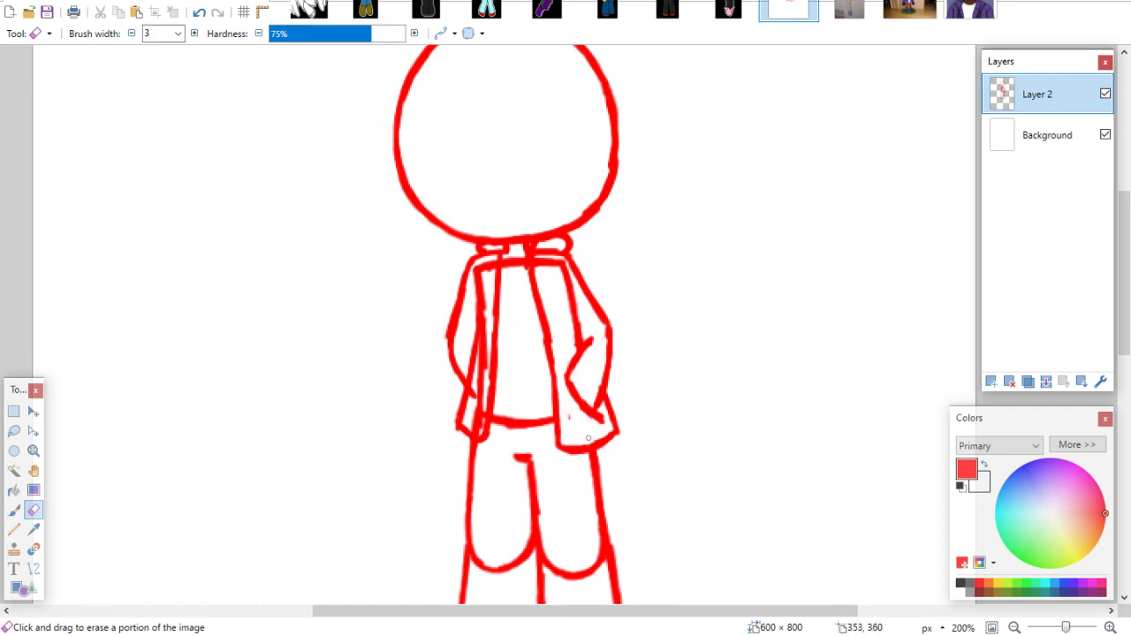
drag(493, 325, 473, 427)
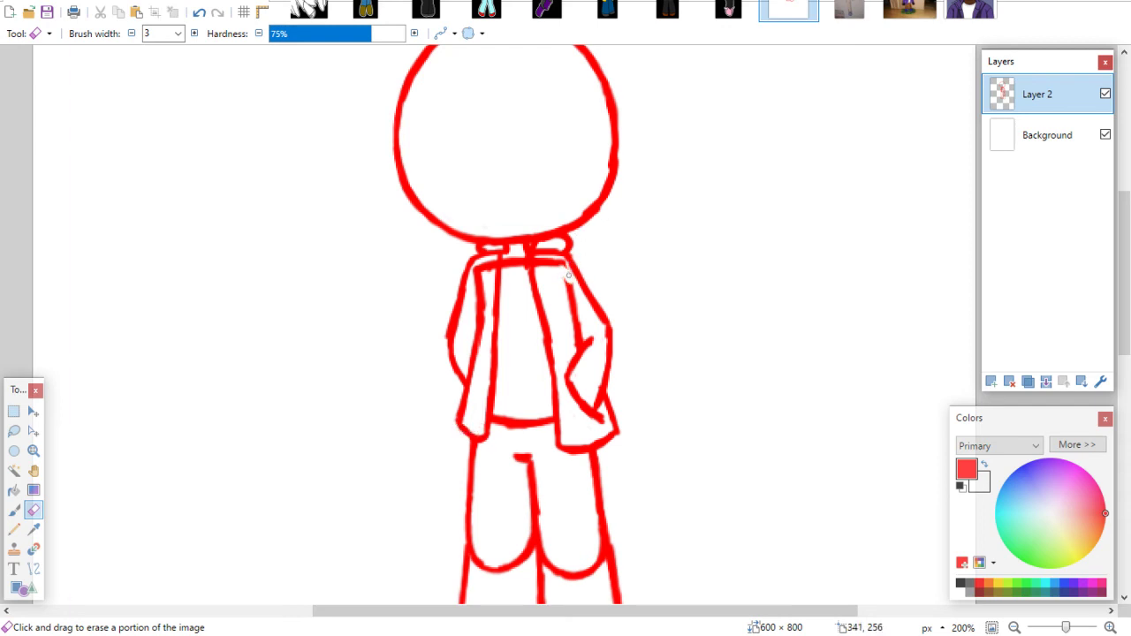
drag(566, 263, 543, 263)
drag(494, 261, 490, 274)
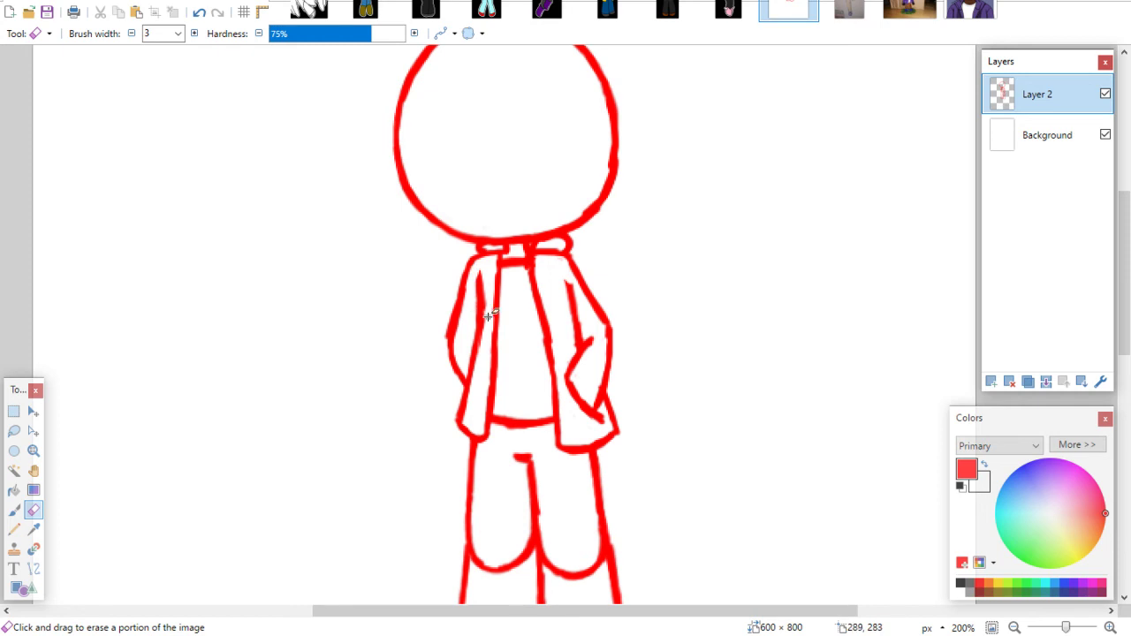
Repaint and extend the inner sleeve lines between both arms and the jacket fronts, starting just below the shoulders
click(13, 510)
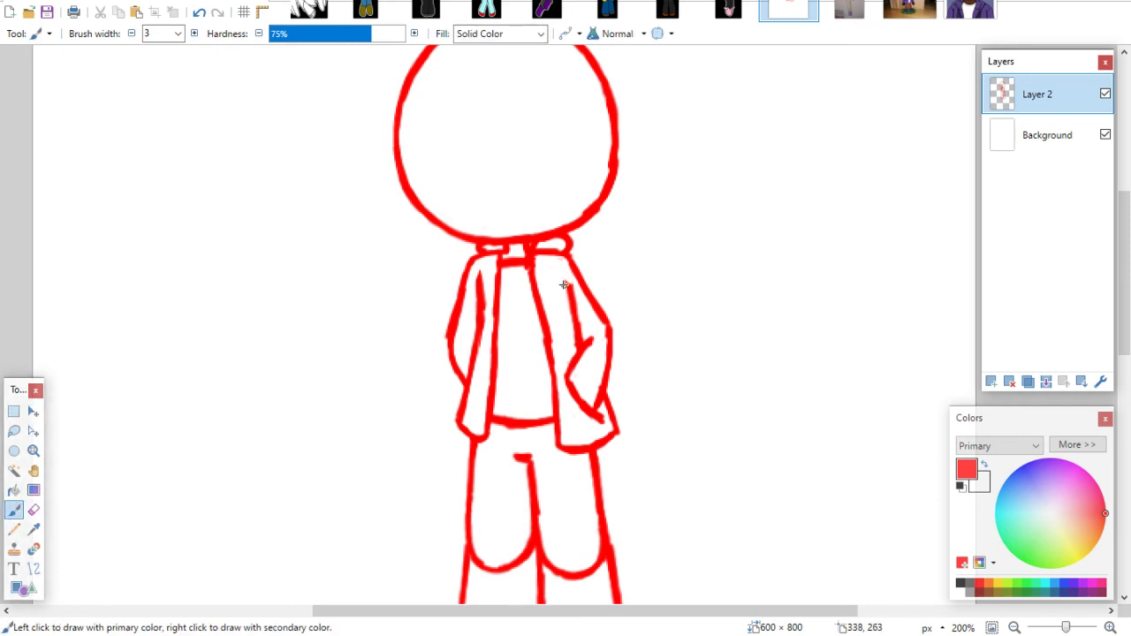
drag(563, 279, 567, 292)
click(32, 510)
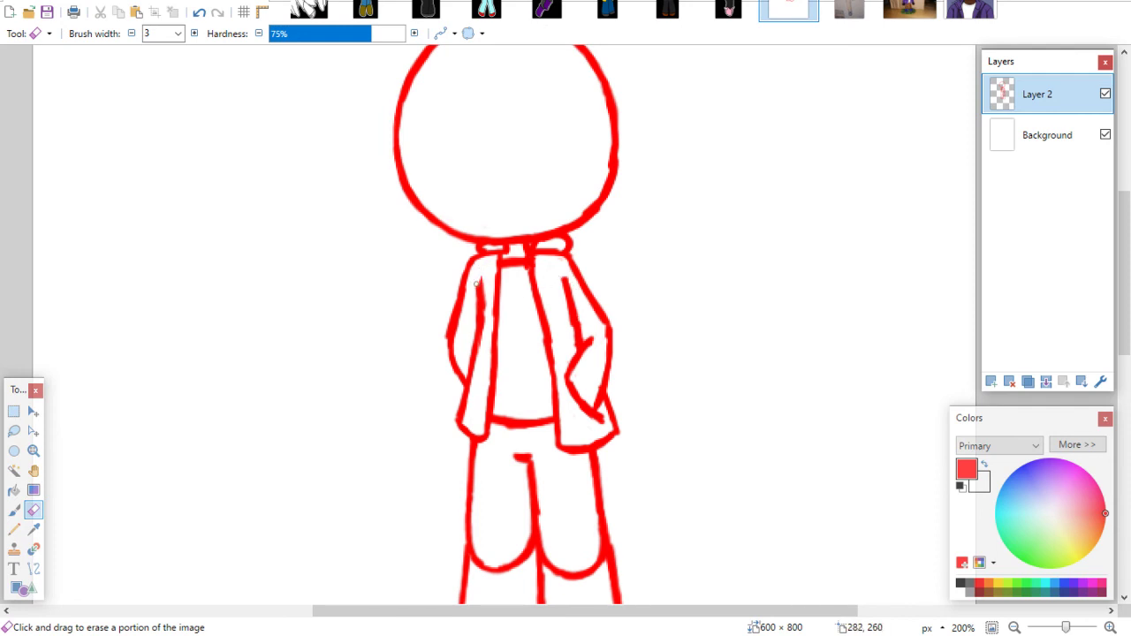
click(15, 510)
drag(481, 270, 480, 309)
mouse_move(572, 289)
mouse_down()
mouse_move(575, 316)
mouse_move(565, 281)
mouse_move(579, 324)
mouse_up()
Erase the rounded knee curves across both legs, leaving continuous trouser outlines
mouse_move(1117, 294)
mouse_down()
mouse_move(1117, 371)
mouse_move(1115, 304)
mouse_move(1115, 348)
mouse_up()
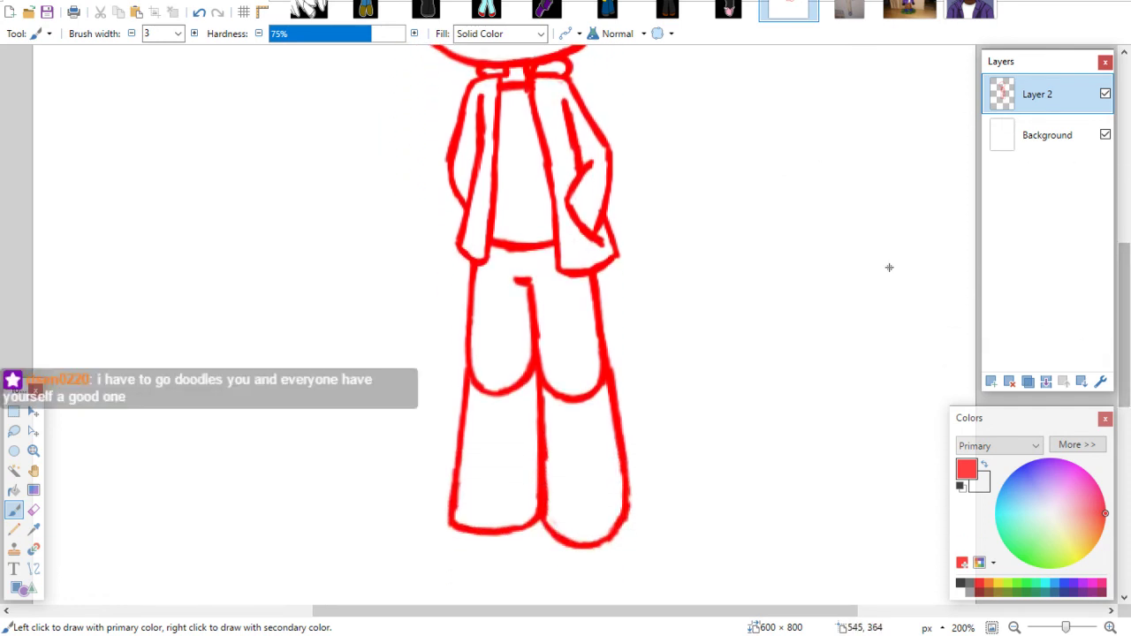
click(34, 510)
mouse_move(481, 386)
mouse_down()
mouse_move(501, 360)
mouse_move(513, 408)
mouse_move(529, 354)
mouse_move(524, 396)
mouse_move(501, 369)
mouse_move(481, 396)
mouse_move(570, 352)
mouse_move(549, 375)
mouse_move(558, 418)
mouse_move(562, 369)
mouse_move(580, 401)
mouse_move(600, 378)
mouse_up()
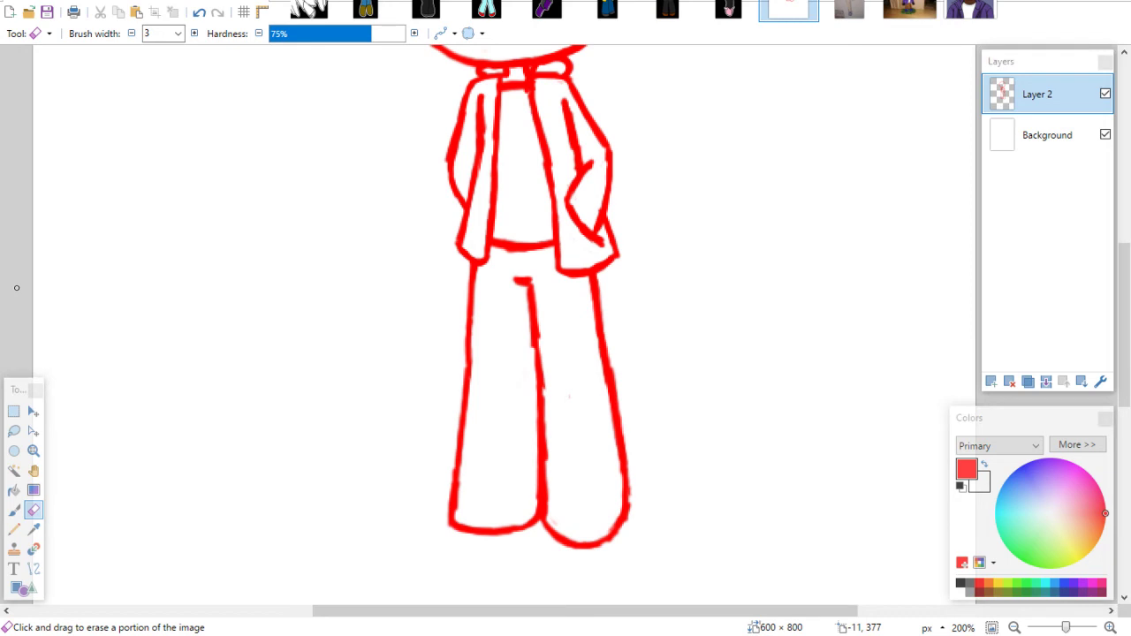
Paint a curved cuff line across each trouser leg a little above its lower end
click(14, 510)
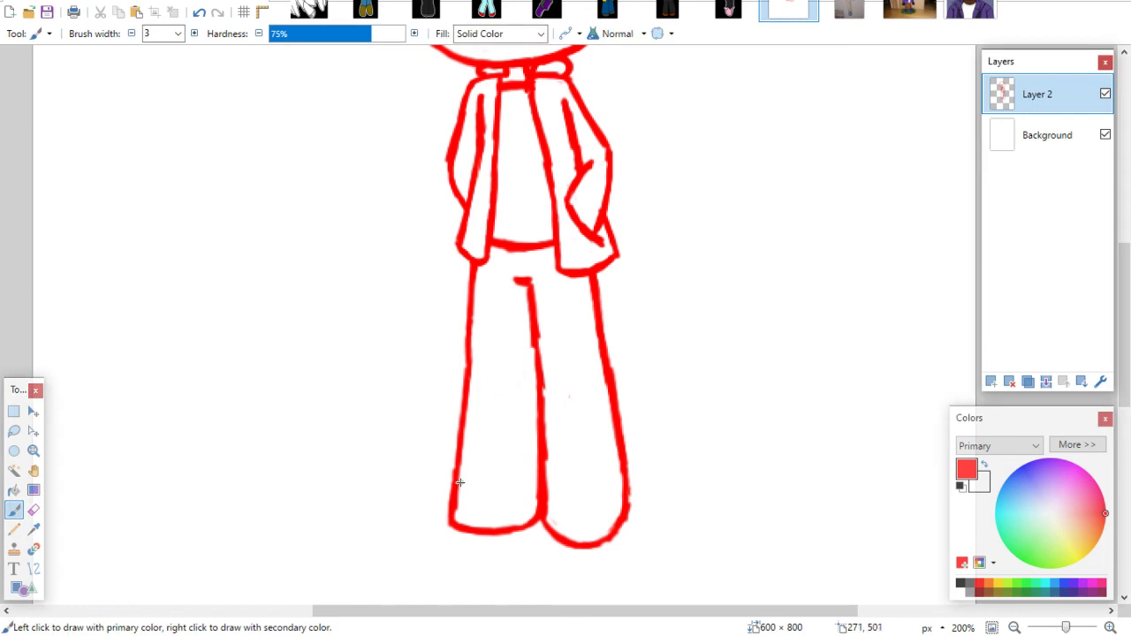
mouse_move(459, 483)
mouse_down()
mouse_move(537, 488)
mouse_move(460, 483)
mouse_up()
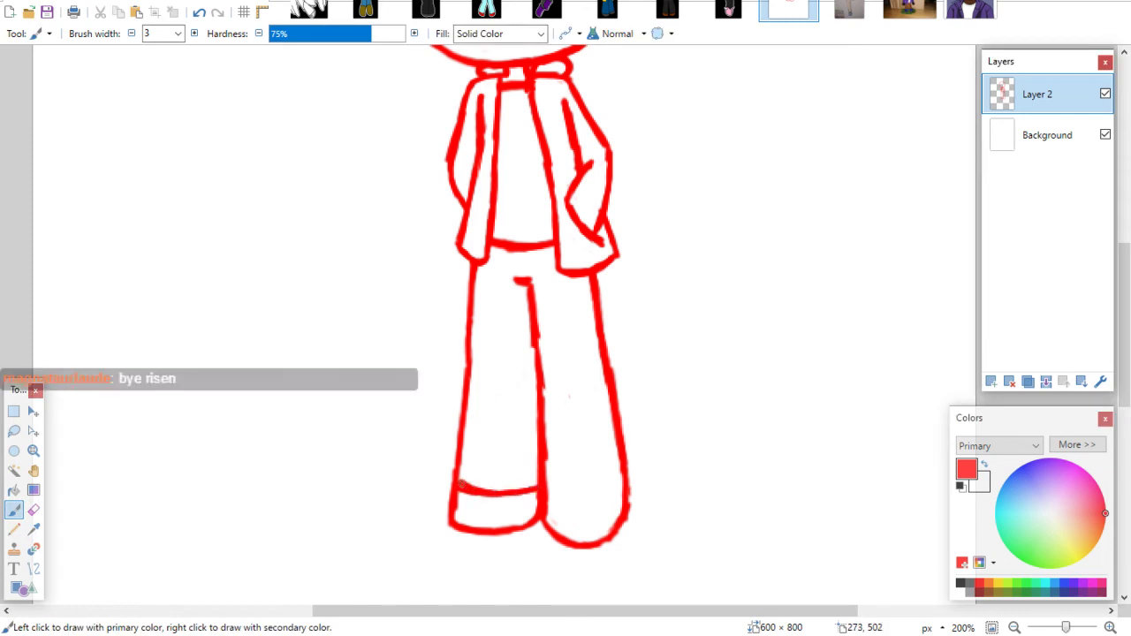
mouse_move(547, 490)
mouse_down()
mouse_move(628, 493)
mouse_move(541, 482)
mouse_up()
Check the reference portrait and paint wide goggles with a nose notch across the face, with two narrow oval eyes inside
drag(1118, 274, 1106, 189)
click(969, 9)
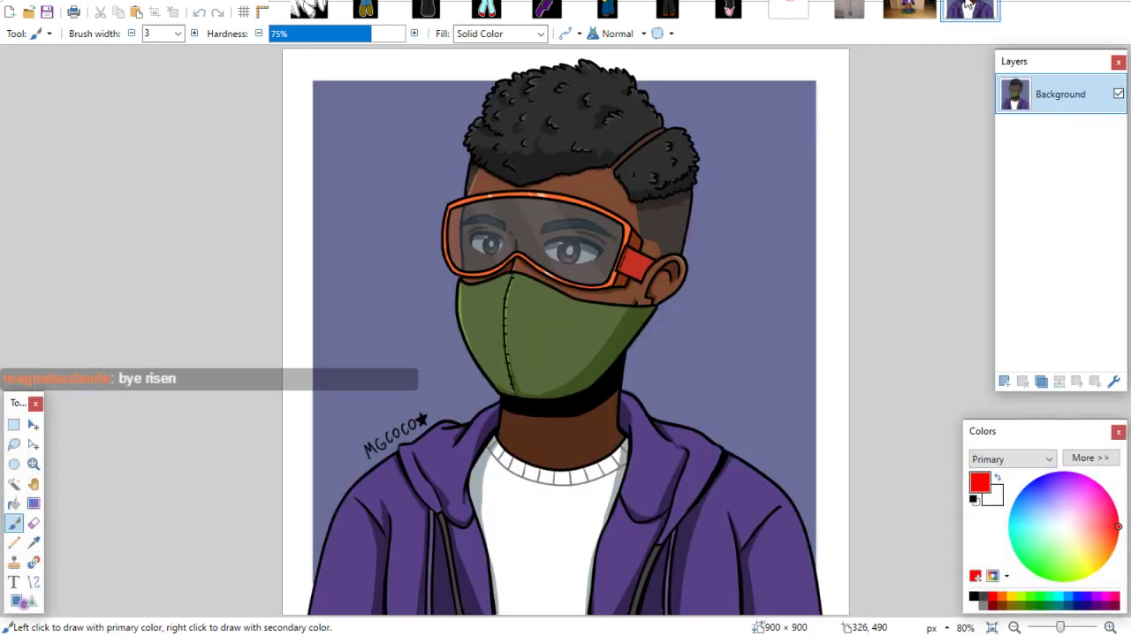
click(778, 4)
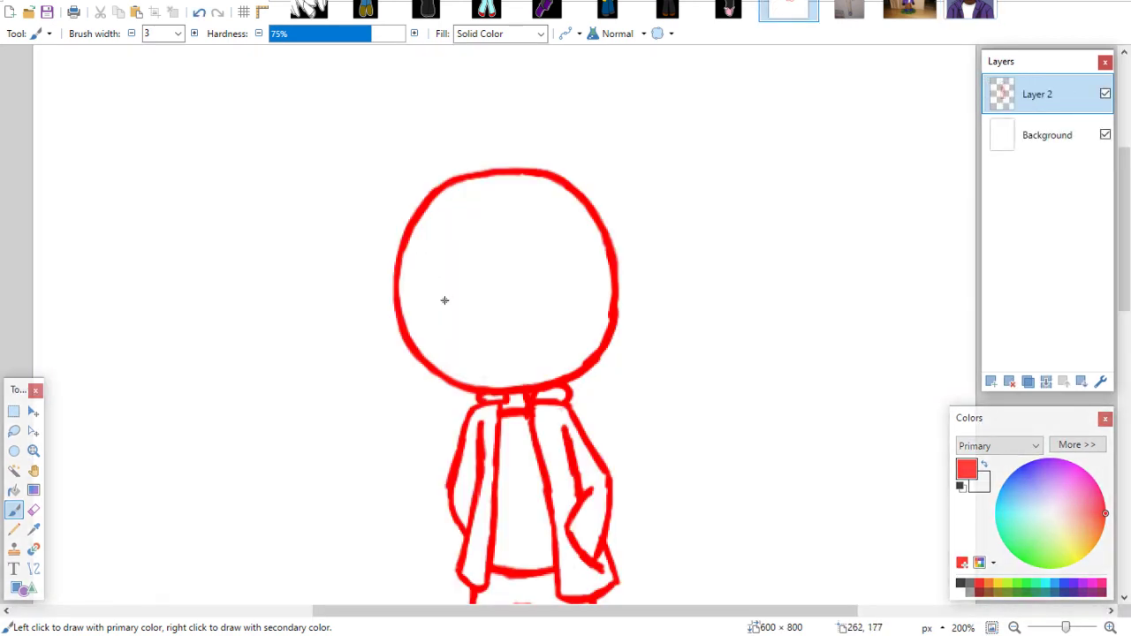
mouse_move(404, 303)
mouse_down()
mouse_move(468, 283)
mouse_move(494, 280)
mouse_move(447, 290)
mouse_move(567, 279)
mouse_up()
mouse_move(434, 360)
mouse_down()
mouse_move(470, 339)
mouse_move(504, 355)
mouse_move(512, 353)
mouse_move(488, 351)
mouse_move(542, 352)
mouse_move(531, 353)
mouse_move(567, 332)
mouse_up()
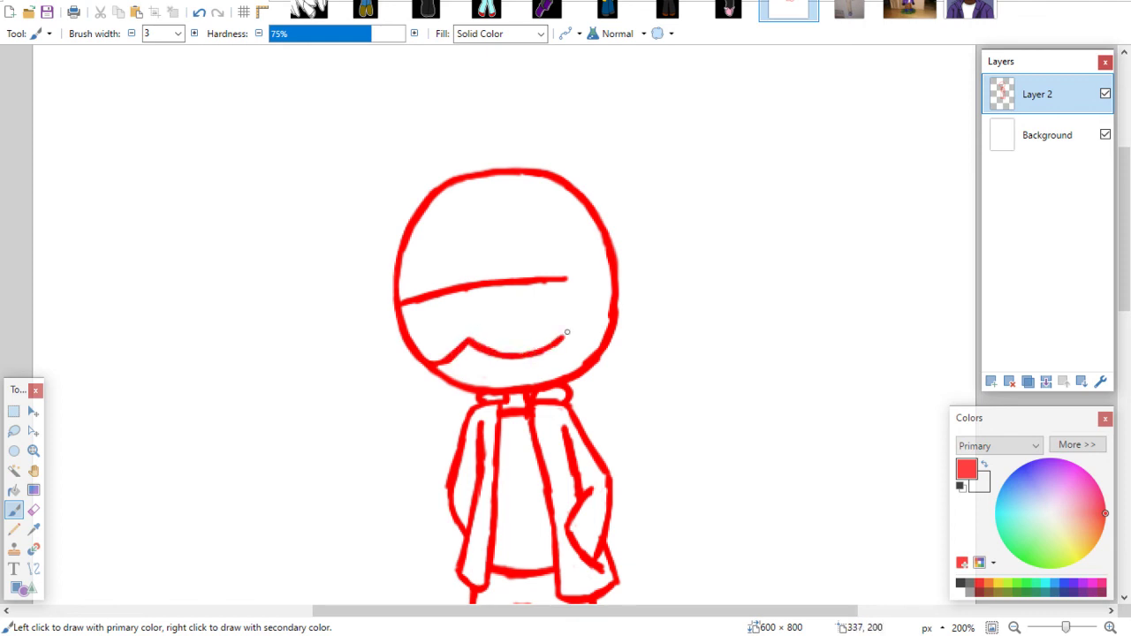
drag(566, 279, 567, 334)
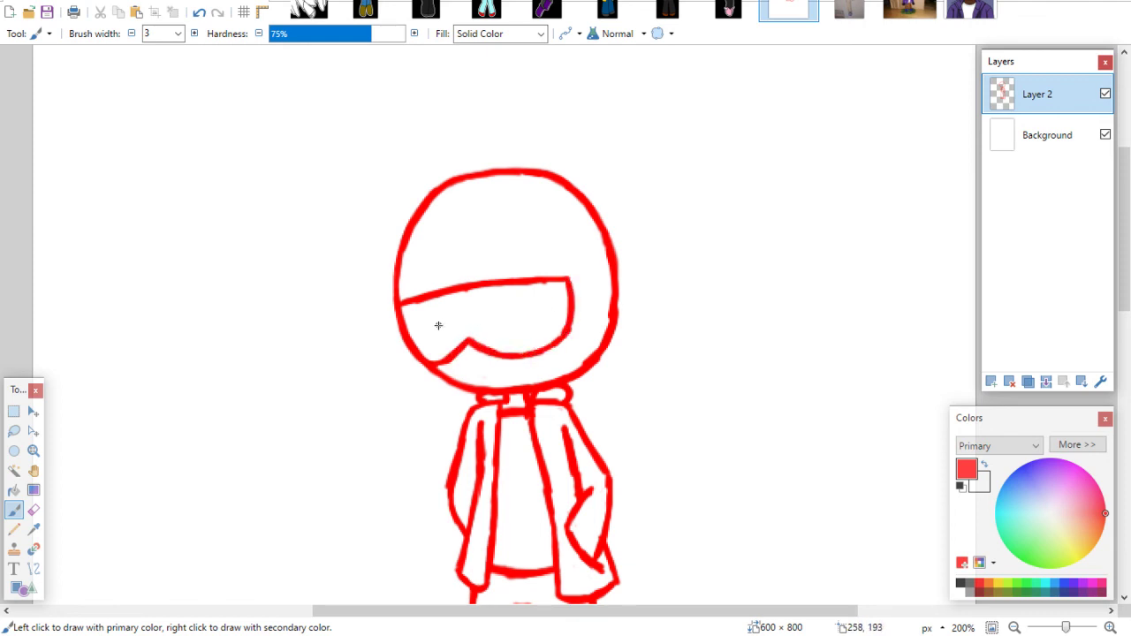
mouse_move(437, 306)
mouse_down()
mouse_move(433, 316)
mouse_move(447, 307)
mouse_up()
mouse_move(531, 297)
mouse_down()
mouse_move(545, 320)
mouse_move(535, 292)
mouse_up()
mouse_move(544, 351)
mouse_down()
mouse_move(559, 380)
mouse_move(587, 327)
mouse_move(610, 314)
mouse_up()
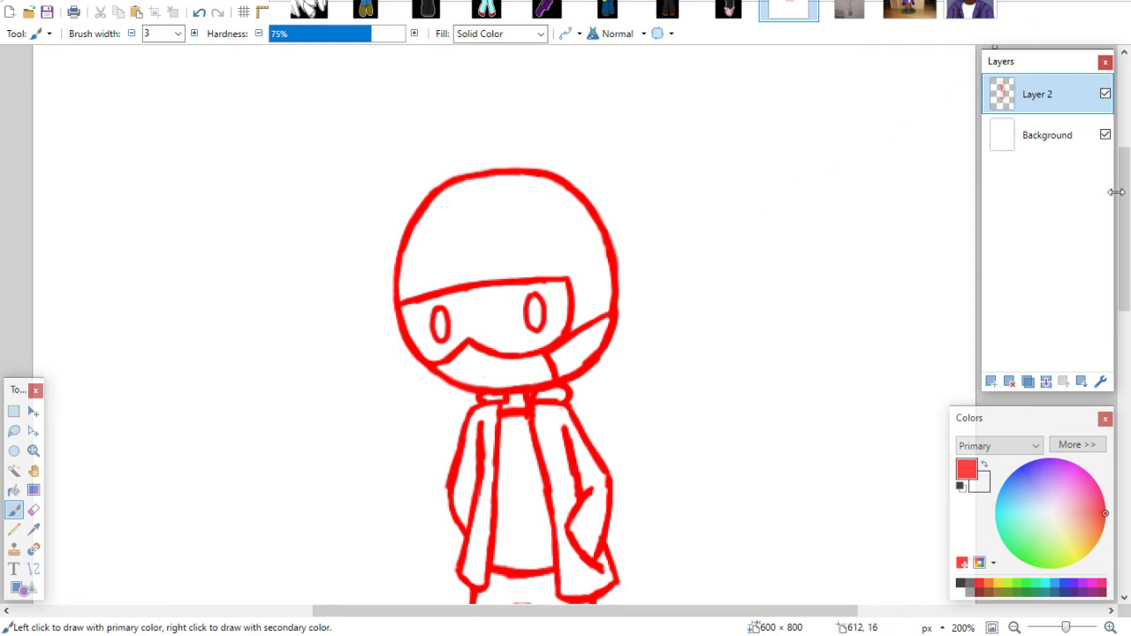
mouse_move(1126, 206)
mouse_down()
mouse_move(1126, 220)
mouse_move(631, 387)
mouse_up()
key(ctrl+z)
key(ctrl+z)
key(ctrl+z)
Paint the mask's upper edge from below the goggles to the head's right side, with a two-line goggle strap above it
drag(534, 354, 599, 347)
key(ctrl+z)
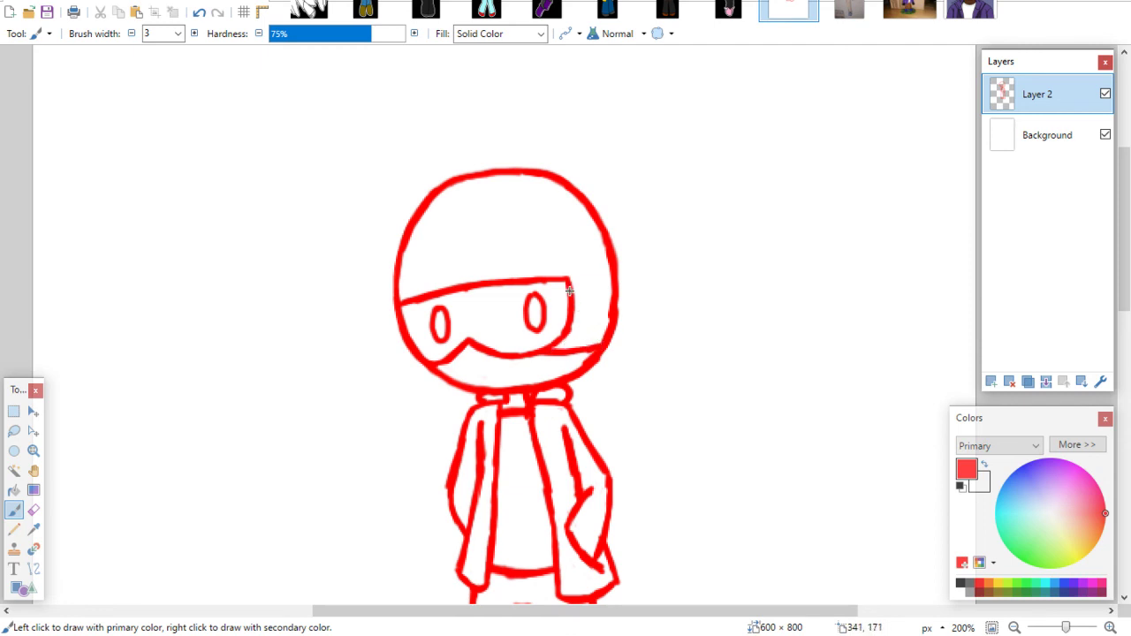
mouse_move(570, 290)
mouse_down()
mouse_move(608, 288)
mouse_move(596, 316)
mouse_move(609, 315)
mouse_up()
Check the reference portrait and paint tufted hair down the head's left side, with a zigzag fringe above the goggles
mouse_move(1120, 223)
mouse_down()
mouse_move(1103, 315)
mouse_move(1103, 218)
mouse_up()
click(969, 10)
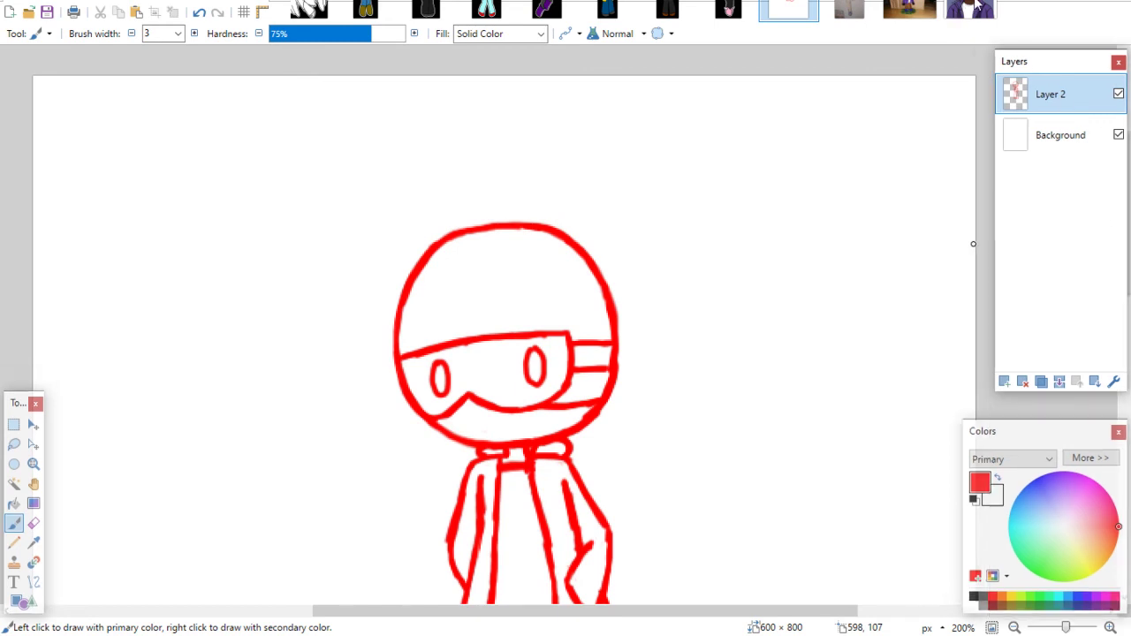
click(784, 5)
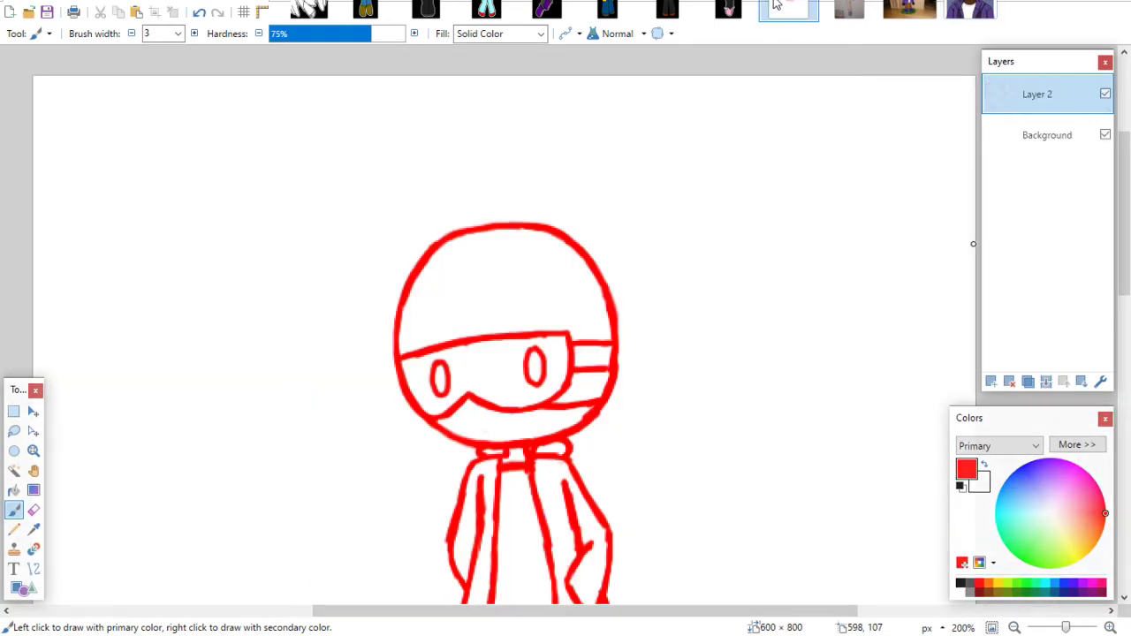
mouse_move(491, 226)
mouse_down()
mouse_move(420, 237)
mouse_move(385, 327)
mouse_move(416, 339)
mouse_up()
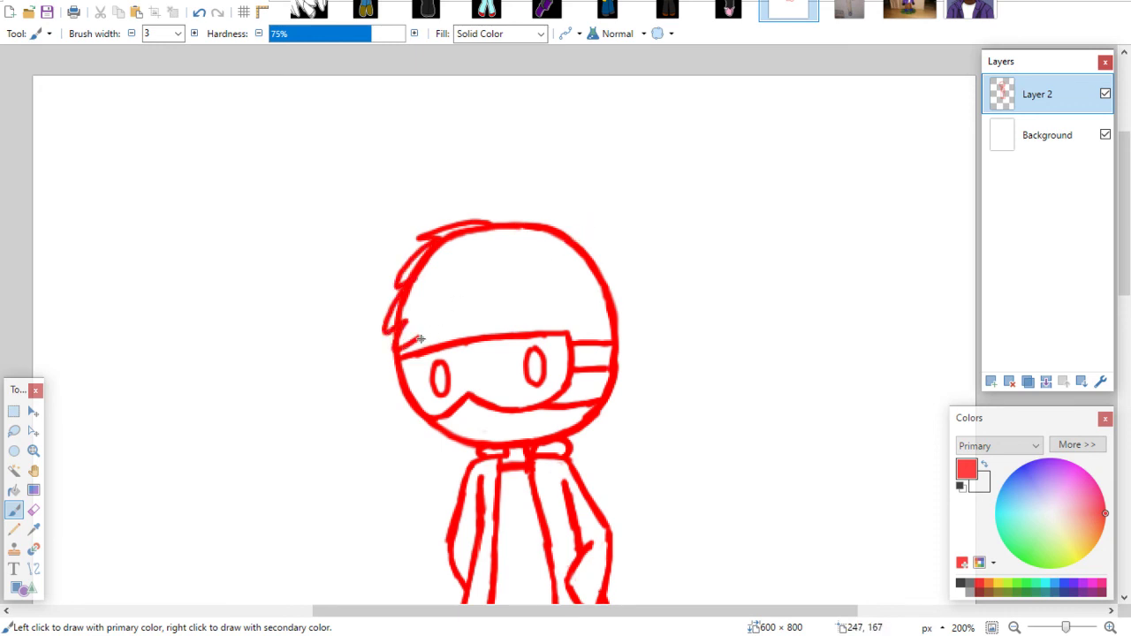
drag(419, 339, 509, 324)
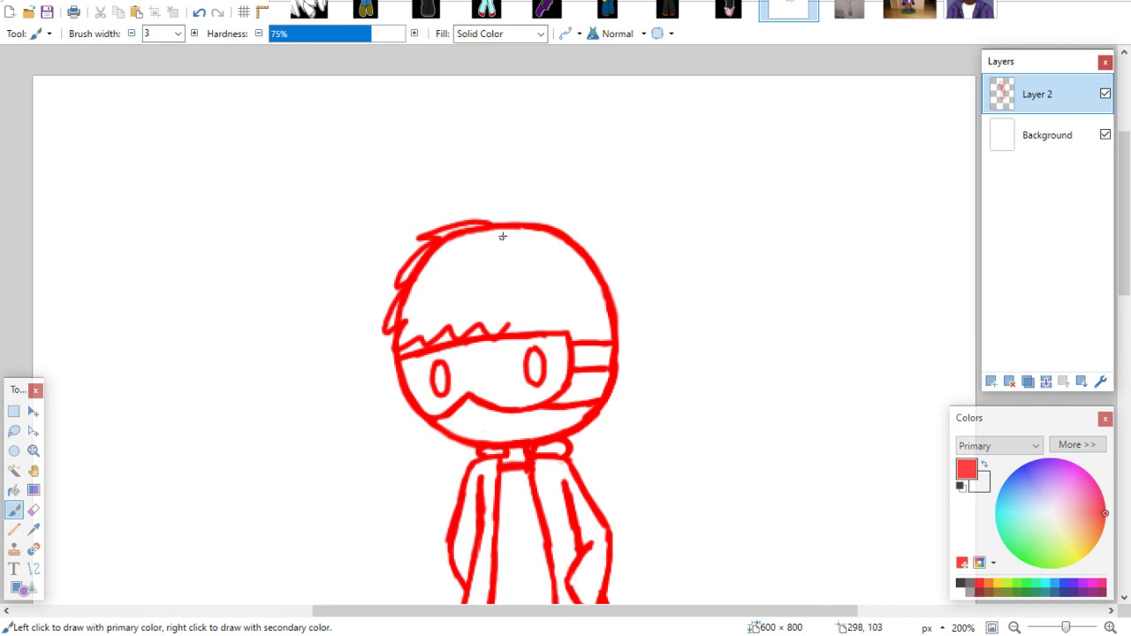
Check the reference hair and paint the fringe's jagged right edge up to the crown, with a raised tuft on top
click(977, 9)
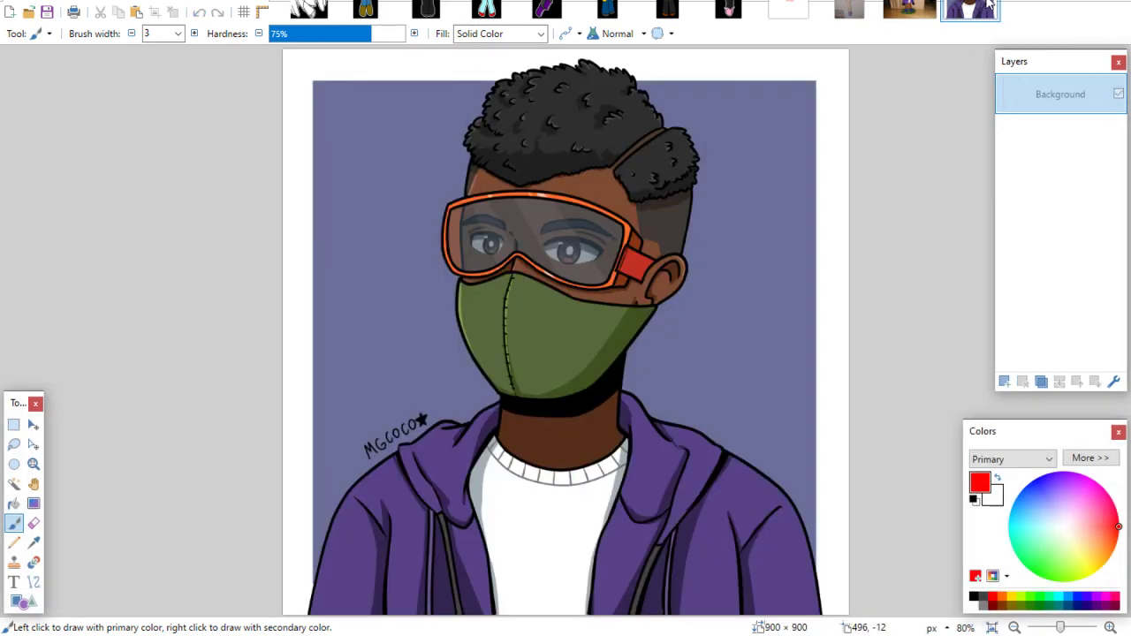
click(791, 7)
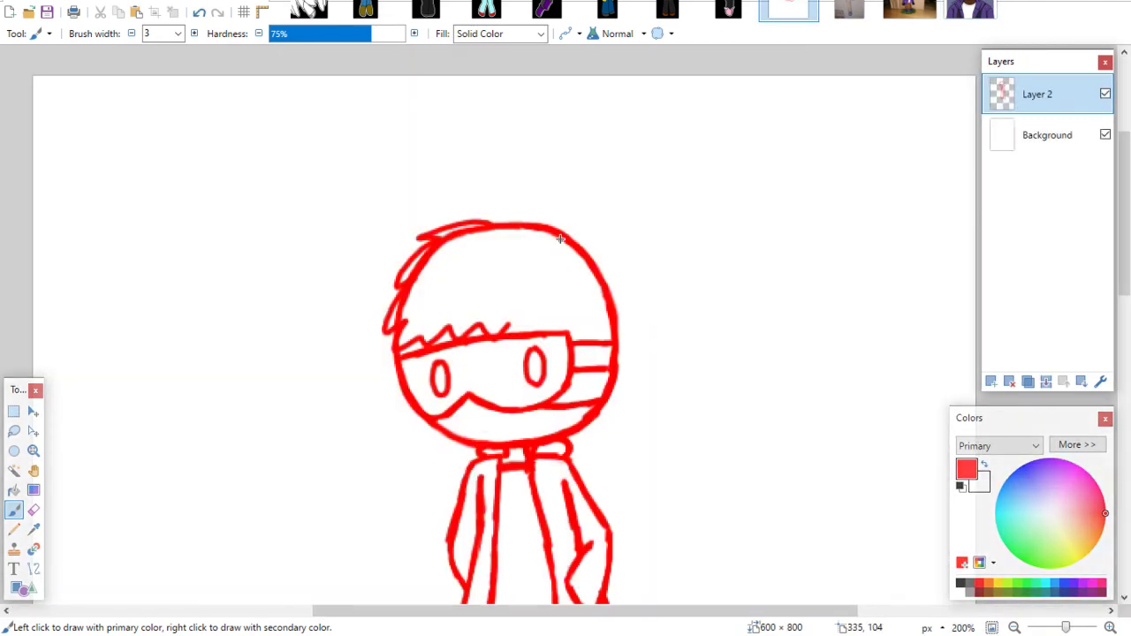
drag(556, 232, 544, 290)
key(ctrl+z)
key(ctrl+z)
mouse_move(550, 262)
mouse_down()
mouse_move(554, 239)
mouse_move(517, 316)
mouse_up()
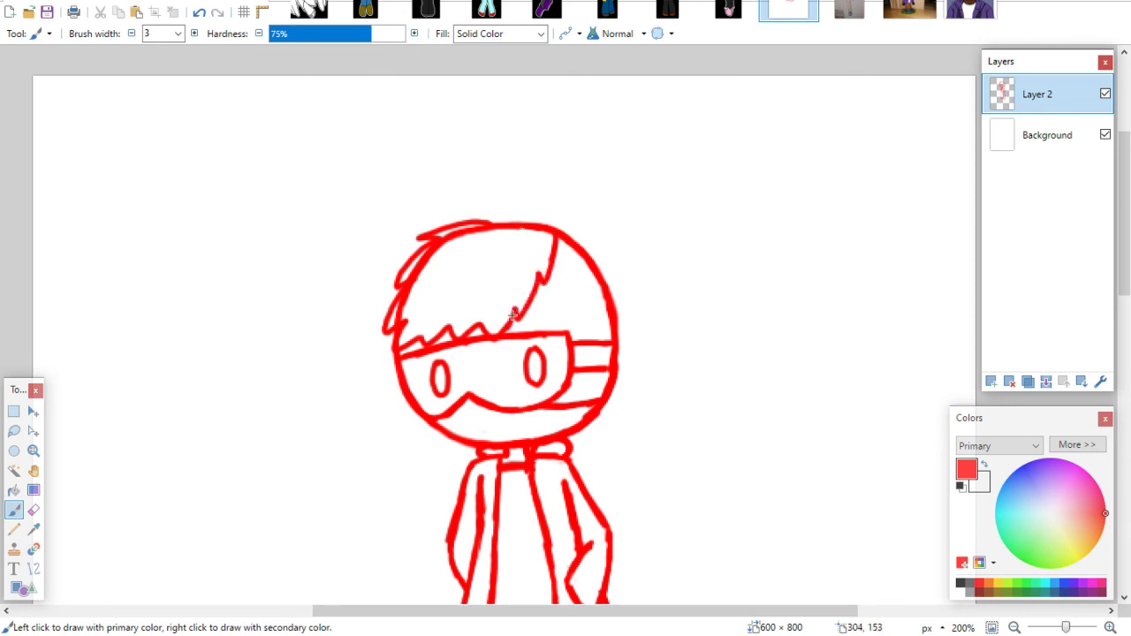
drag(492, 220, 555, 229)
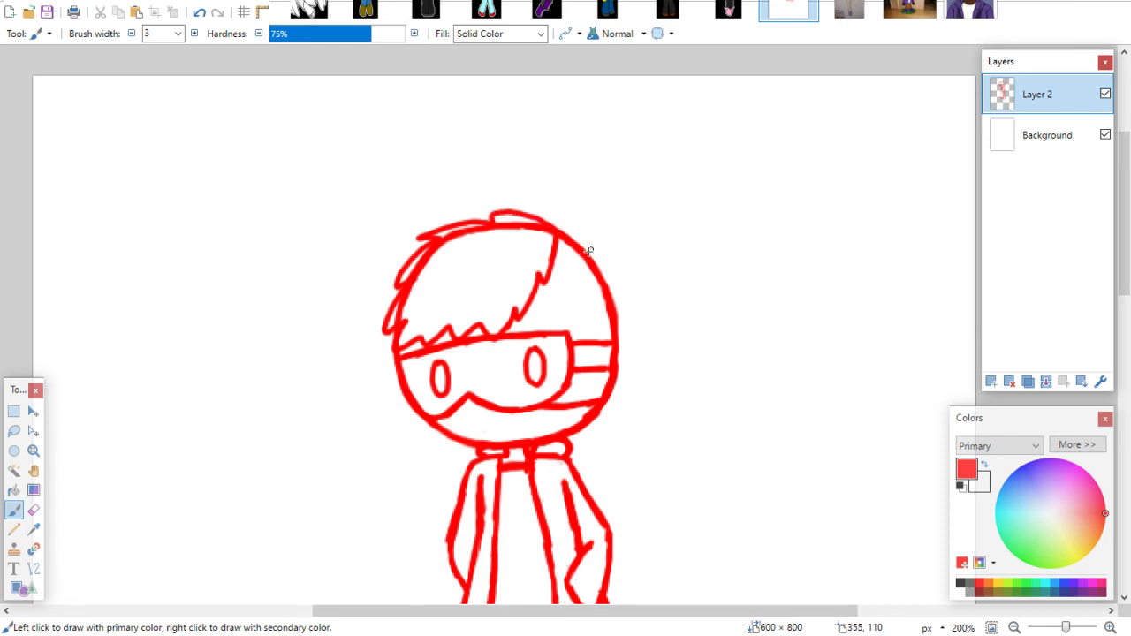
Paint a short strand line down from the crown beside the fringe, and undo the trial tufts on the head's right side
click(969, 11)
click(787, 9)
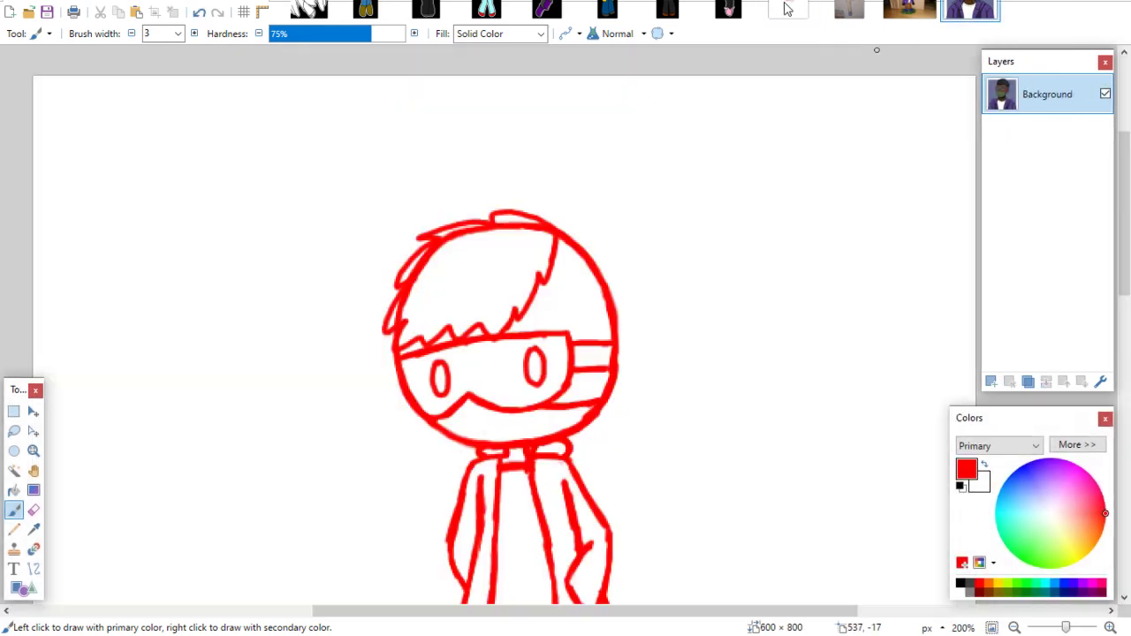
mouse_move(555, 281)
mouse_down()
mouse_move(570, 243)
mouse_move(600, 257)
mouse_move(623, 338)
mouse_up()
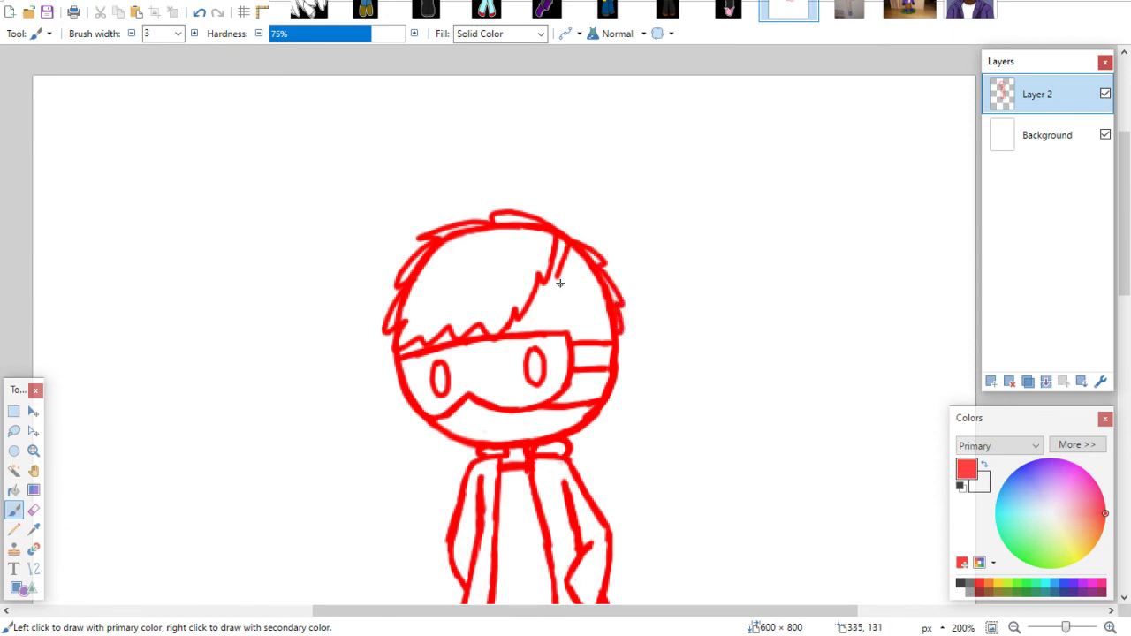
drag(560, 282, 612, 337)
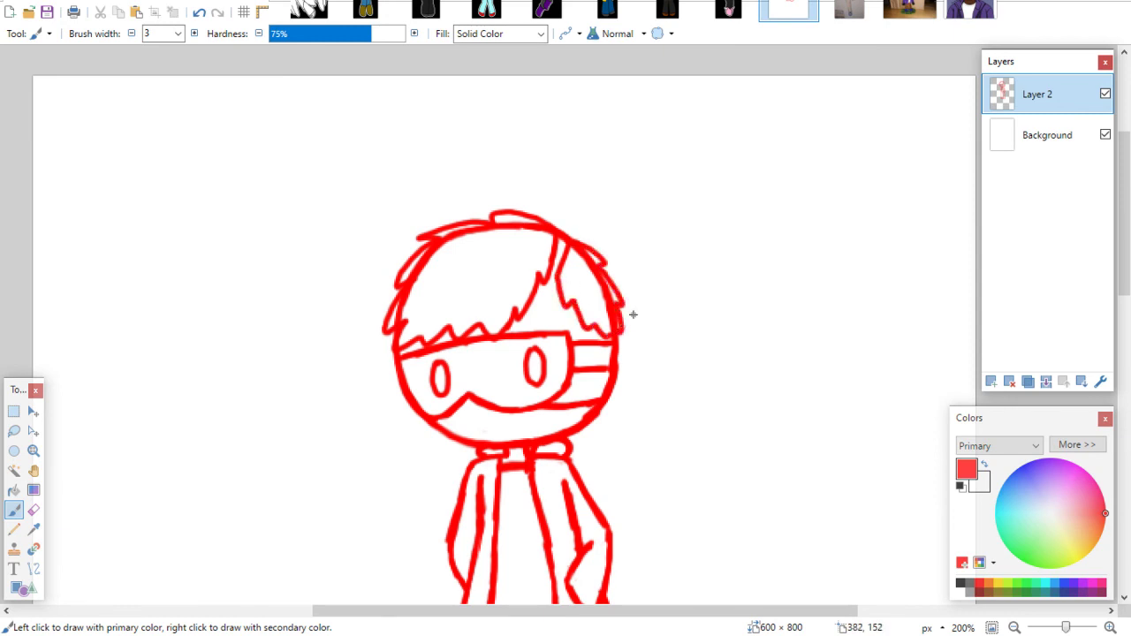
click(971, 11)
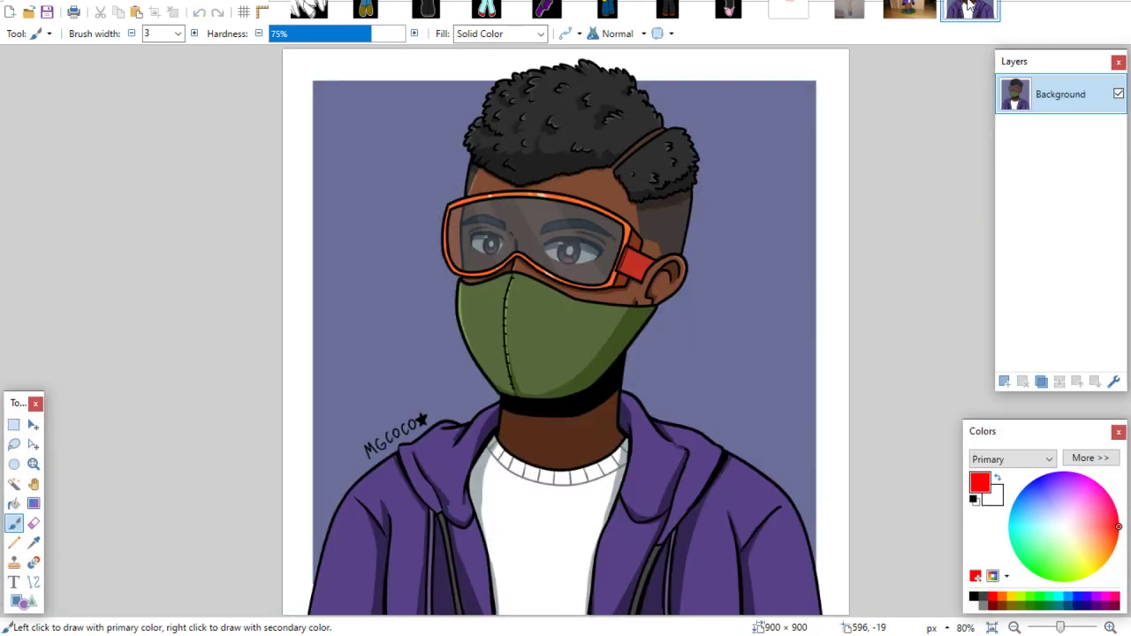
click(779, 11)
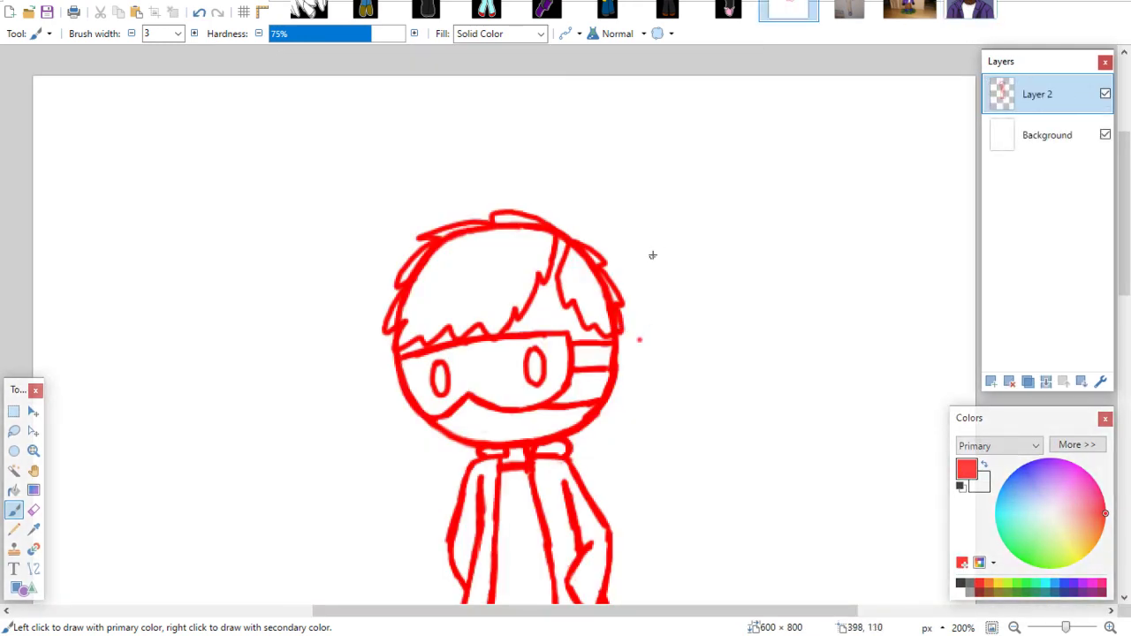
key(ctrl+z)
key(ctrl+z)
key(ctrl+z)
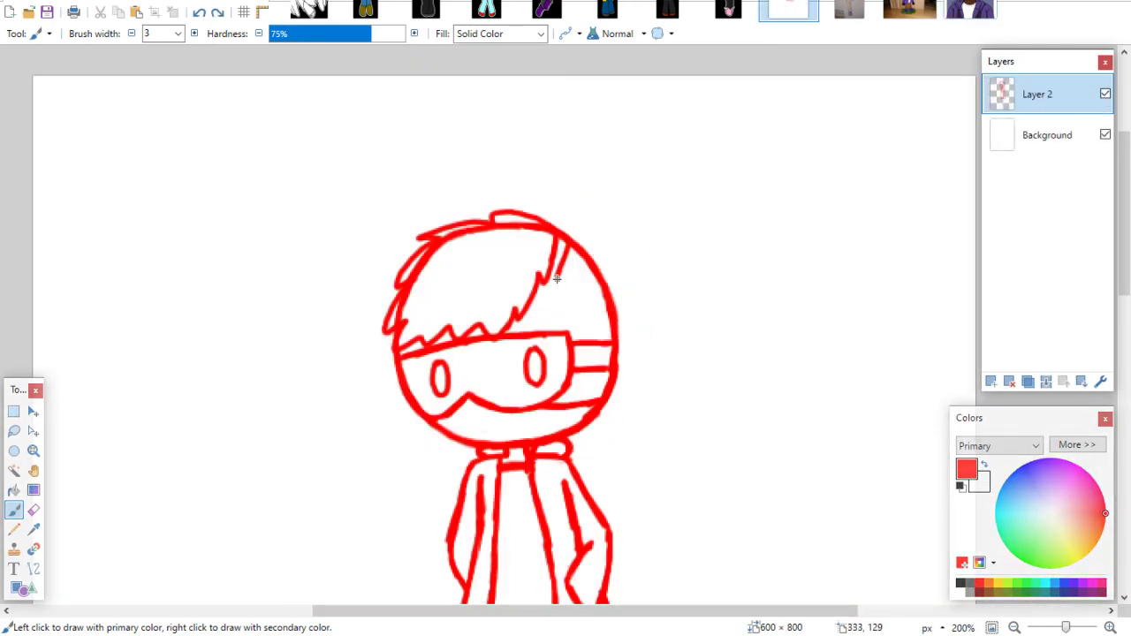
Paint a small bunch of hair with jagged tips on the head's upper right, and a short line down to the goggle strap
mouse_move(557, 278)
mouse_down()
mouse_move(576, 319)
mouse_move(590, 300)
mouse_up()
mouse_move(567, 239)
mouse_down()
mouse_move(606, 253)
mouse_move(610, 281)
mouse_move(613, 261)
mouse_up()
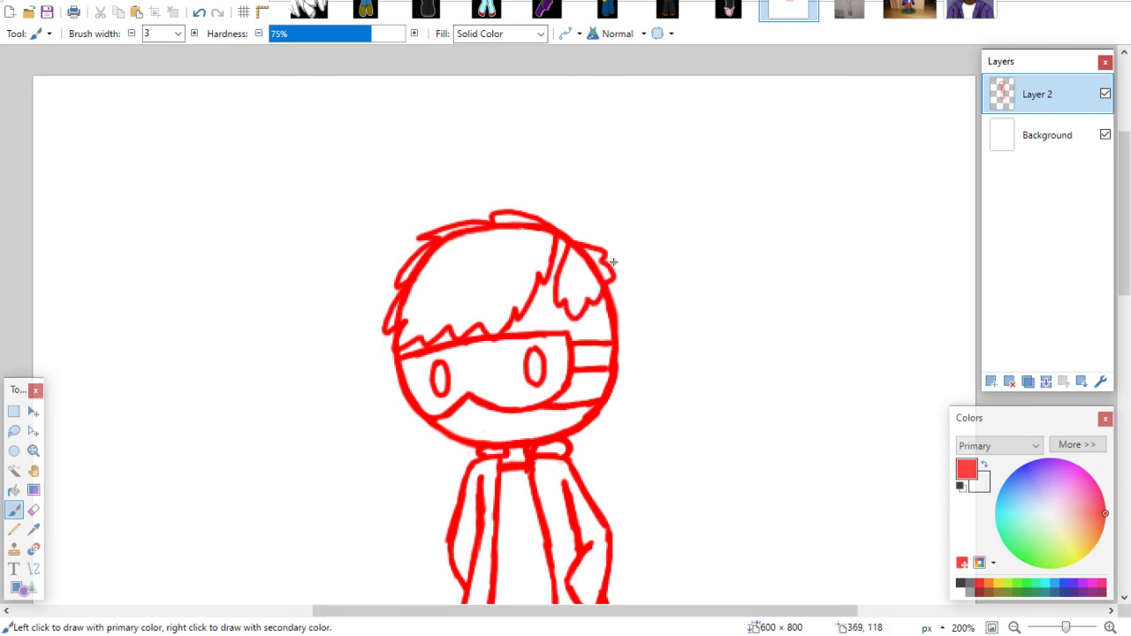
drag(586, 314, 592, 339)
Paint two short fold lines on the front of the mask, undoing unwanted strokes
drag(466, 422, 504, 431)
key(ctrl+z)
key(ctrl+z)
key(ctrl+z)
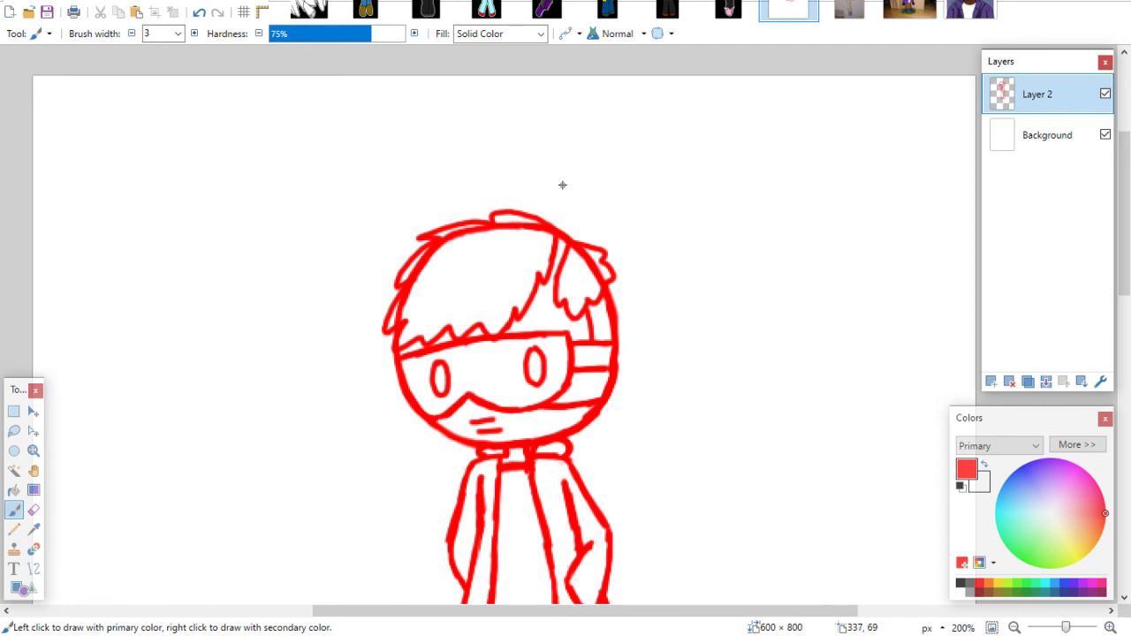
Compare the hair with the reference portrait and erase the old head outline running through the hair
click(32, 510)
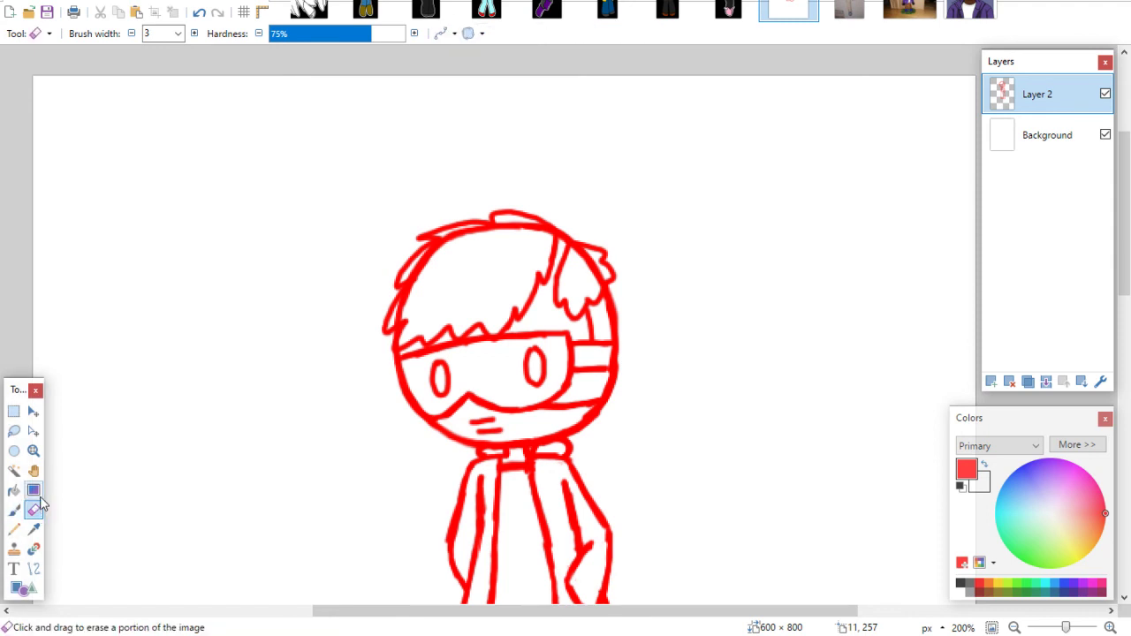
click(970, 9)
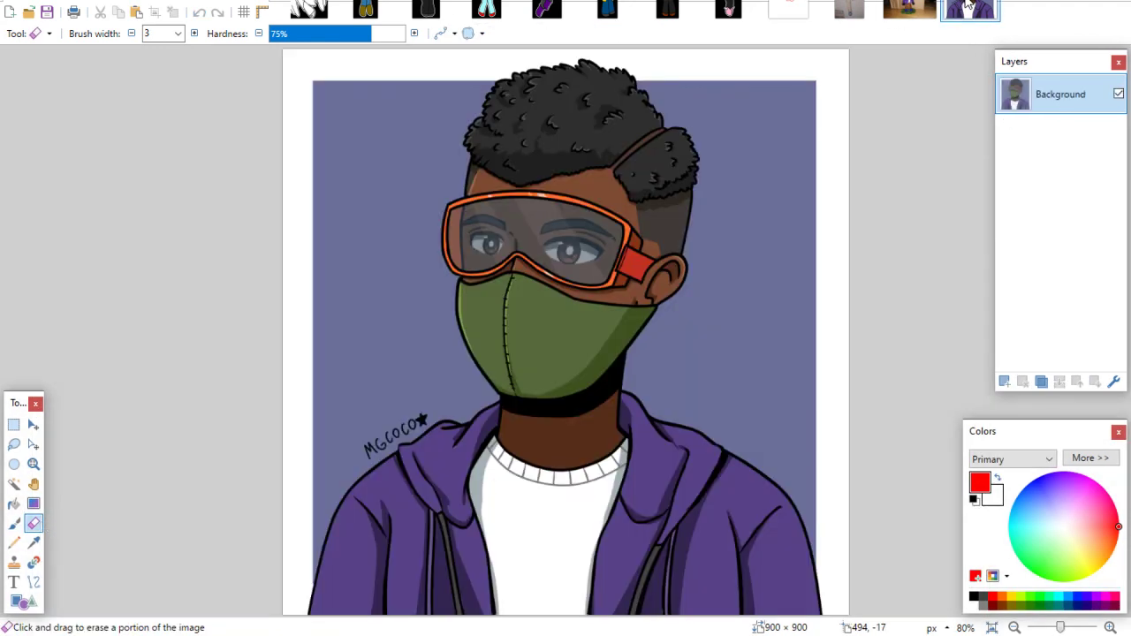
click(783, 6)
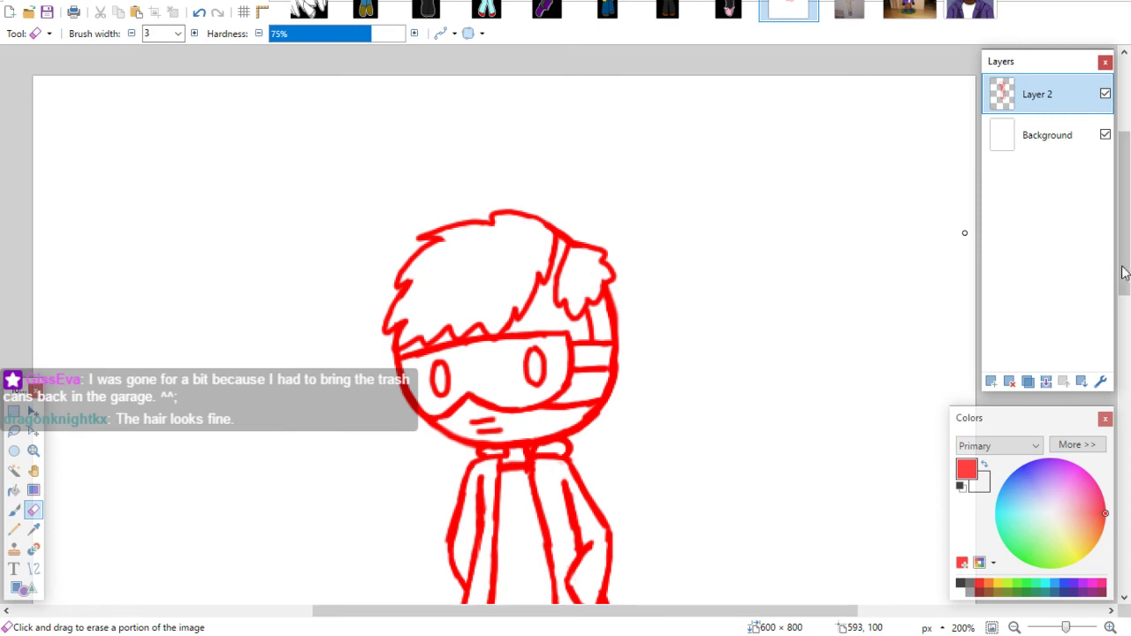
Erase the two fold lines on the mask and paint a curved seam from the goggles' nose notch down to the chin
scroll(1109, 265, down, 1)
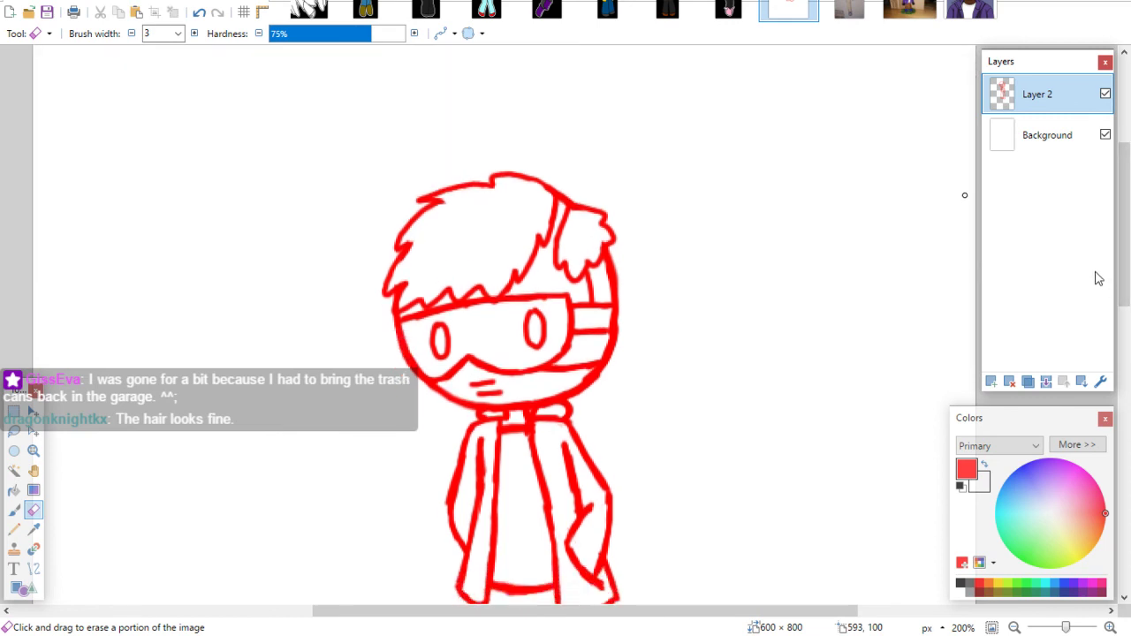
drag(1119, 255, 1120, 277)
mouse_move(495, 326)
mouse_down()
mouse_move(478, 328)
mouse_move(500, 336)
mouse_up()
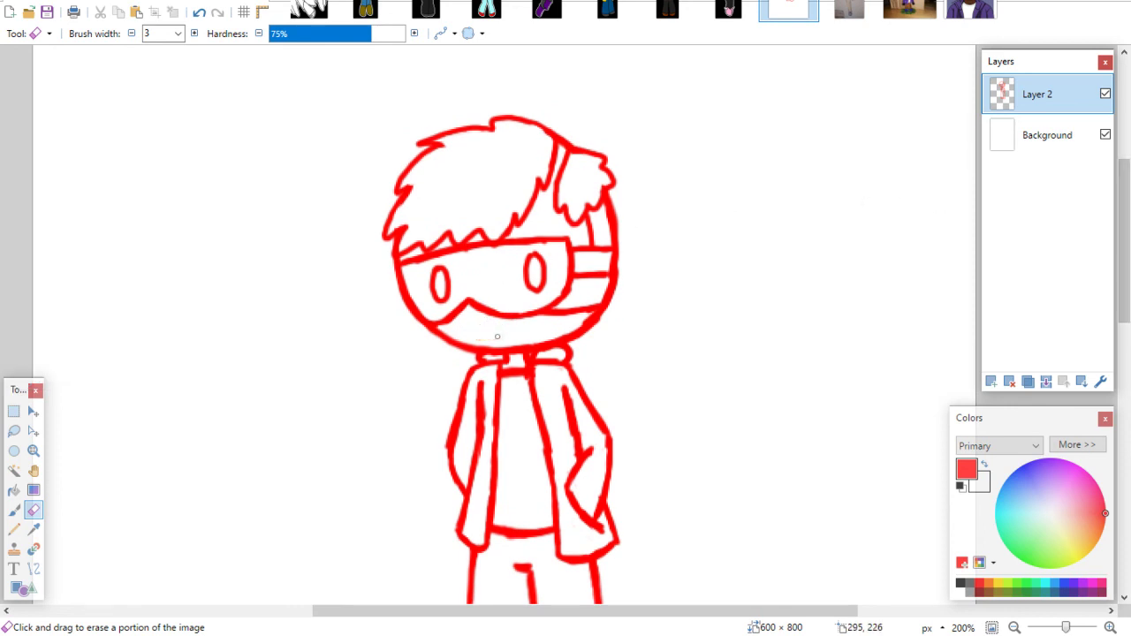
click(18, 507)
drag(466, 301, 495, 350)
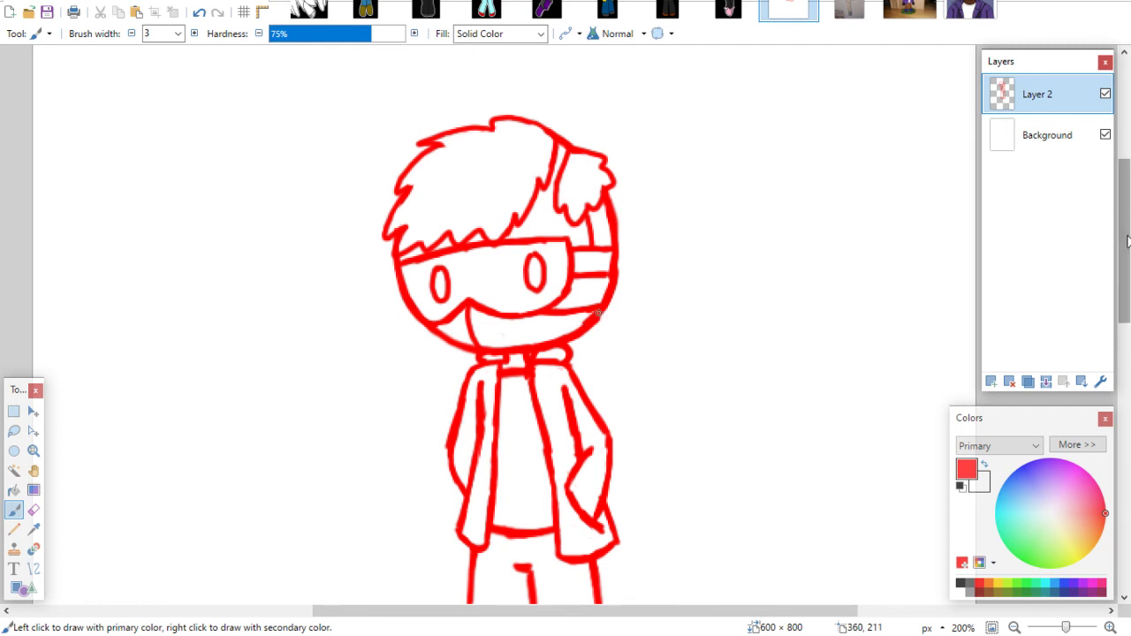
Replace the shirt's straight neckline with a rounded one and tidy the jacket collar lines around the neck
mouse_move(1126, 240)
mouse_down()
mouse_move(1124, 232)
mouse_move(1118, 271)
mouse_move(1113, 249)
mouse_up()
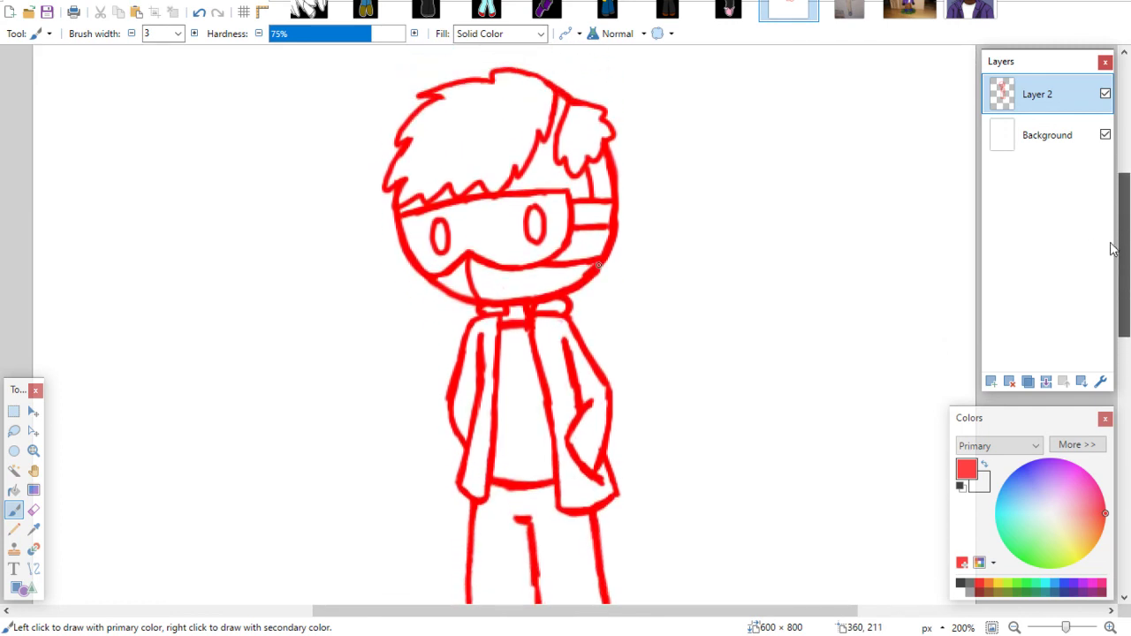
click(32, 510)
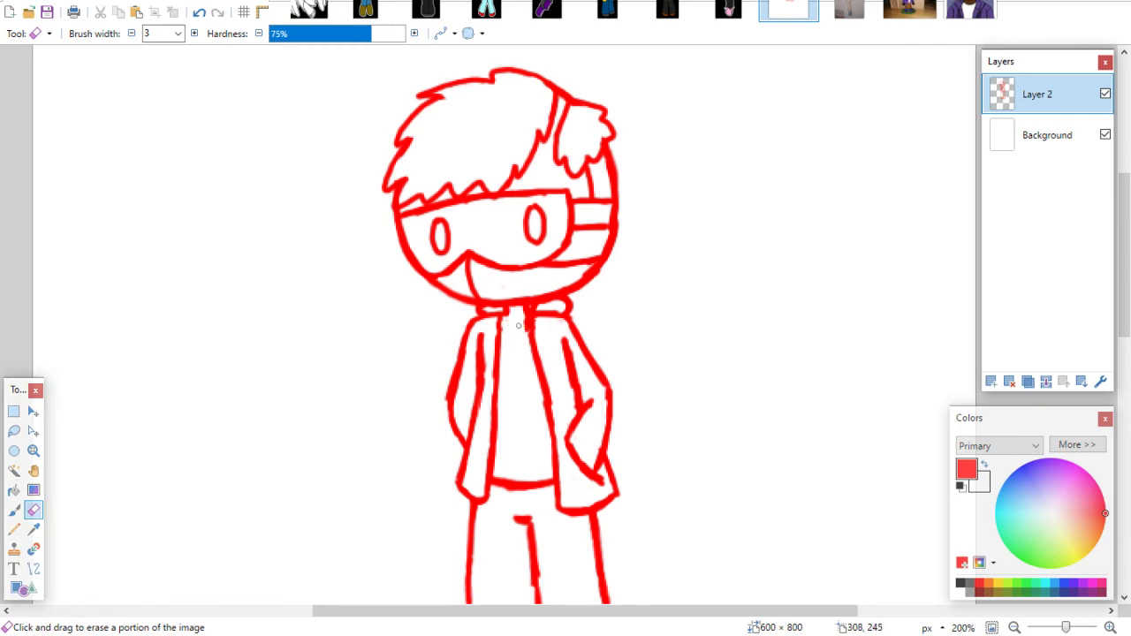
key(b)
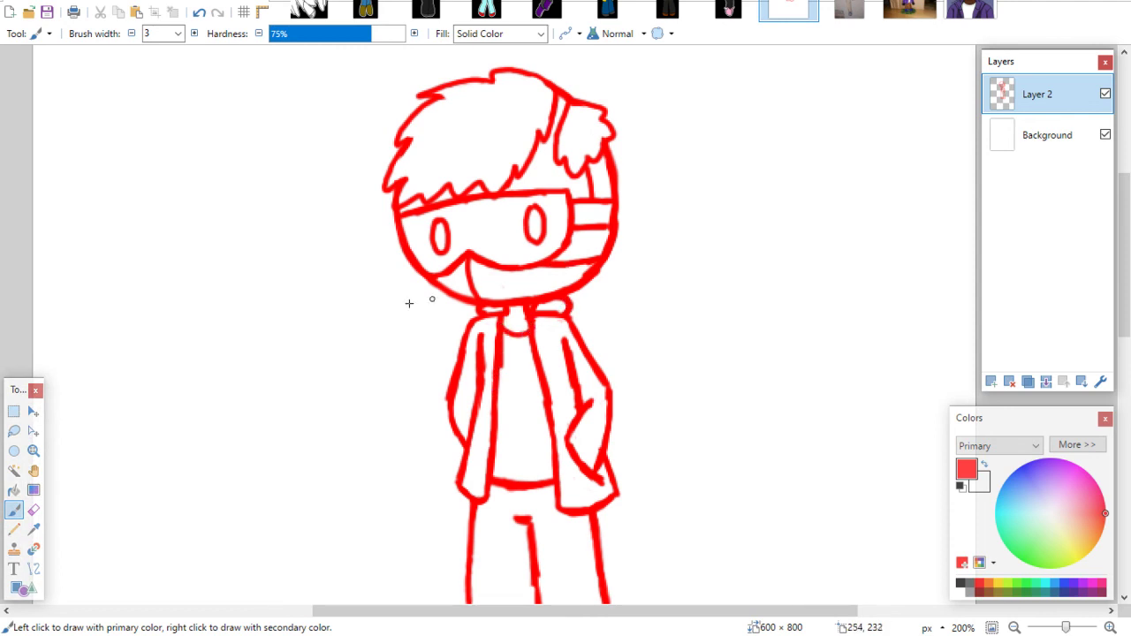
click(33, 509)
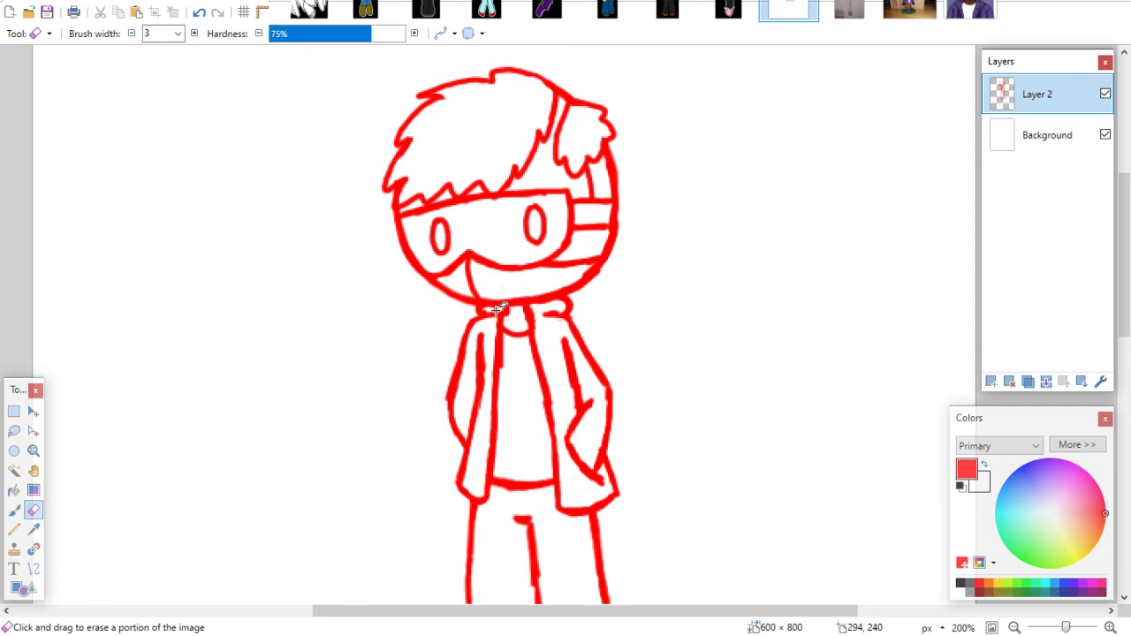
click(13, 510)
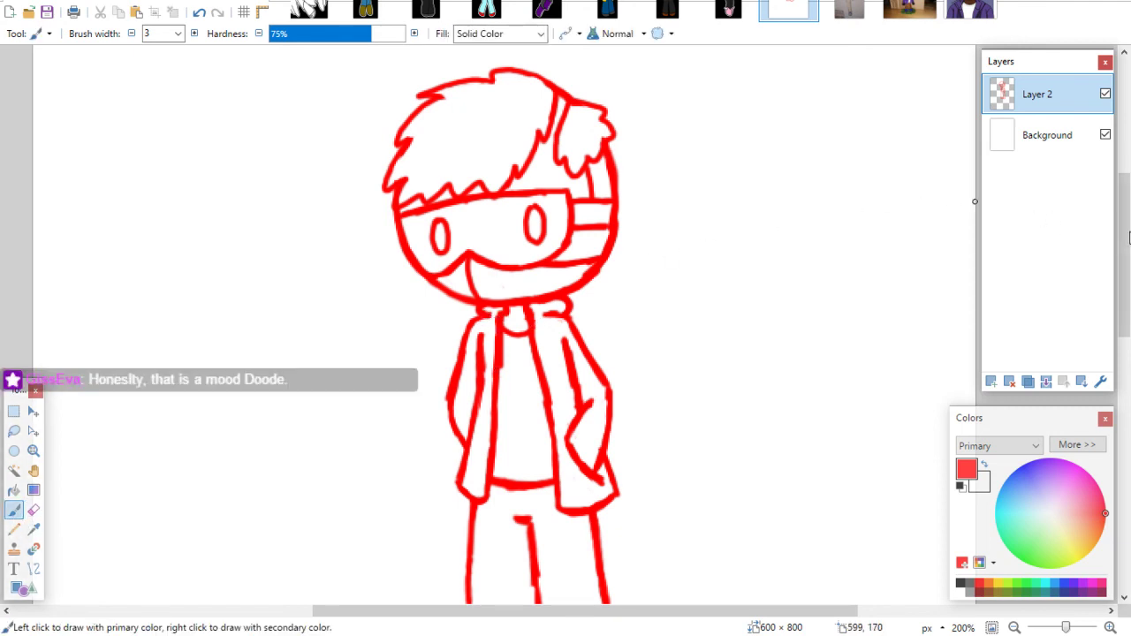
Fade the whole red sketch to a pale guide, using an 85-wide eraser with colour 004A7F at opacity 128
mouse_move(1119, 249)
mouse_down()
mouse_move(1119, 328)
mouse_move(1125, 237)
mouse_move(1124, 339)
mouse_move(1125, 263)
mouse_move(1124, 317)
mouse_move(1125, 275)
mouse_up()
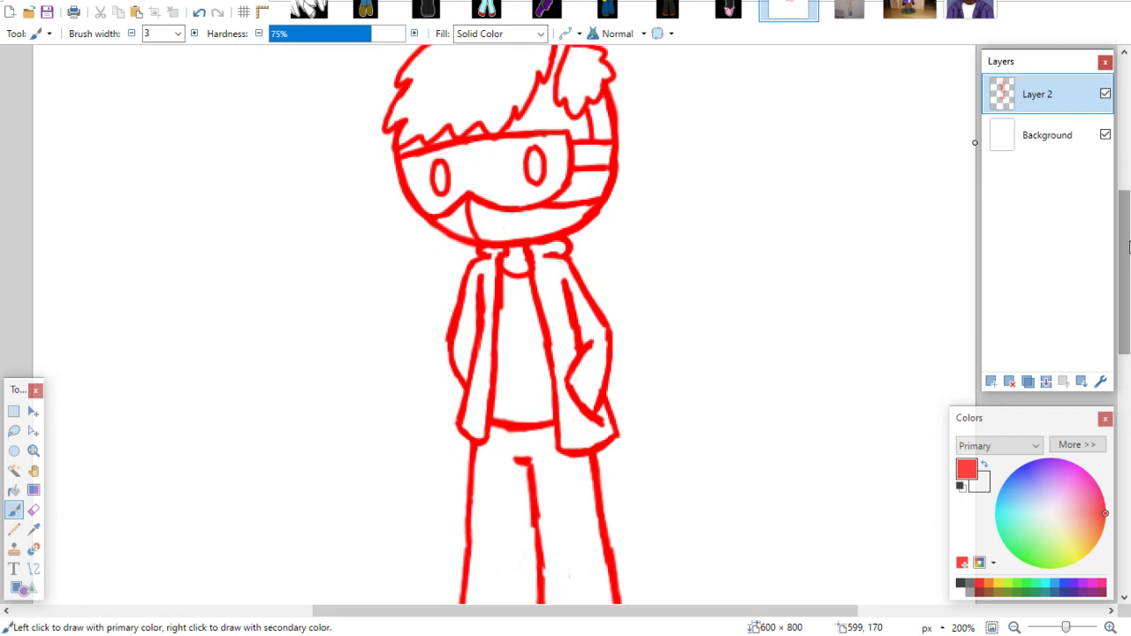
click(1015, 627)
click(1014, 627)
mouse_move(1123, 196)
mouse_down()
mouse_move(1123, 265)
mouse_move(1123, 190)
mouse_up()
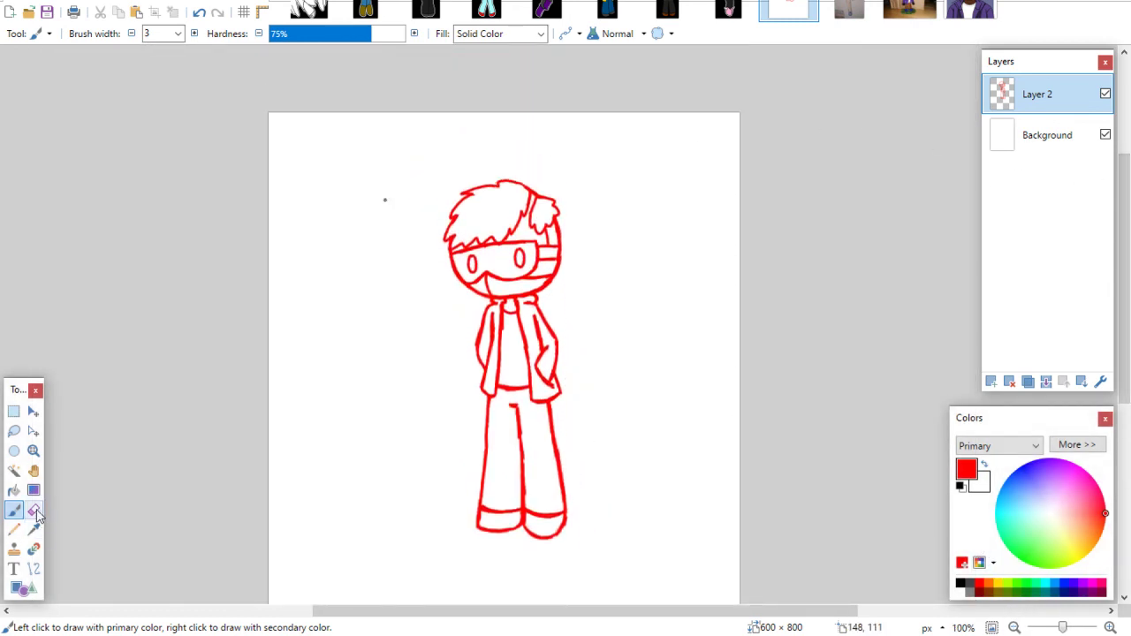
key(e)
click(178, 34)
click(159, 356)
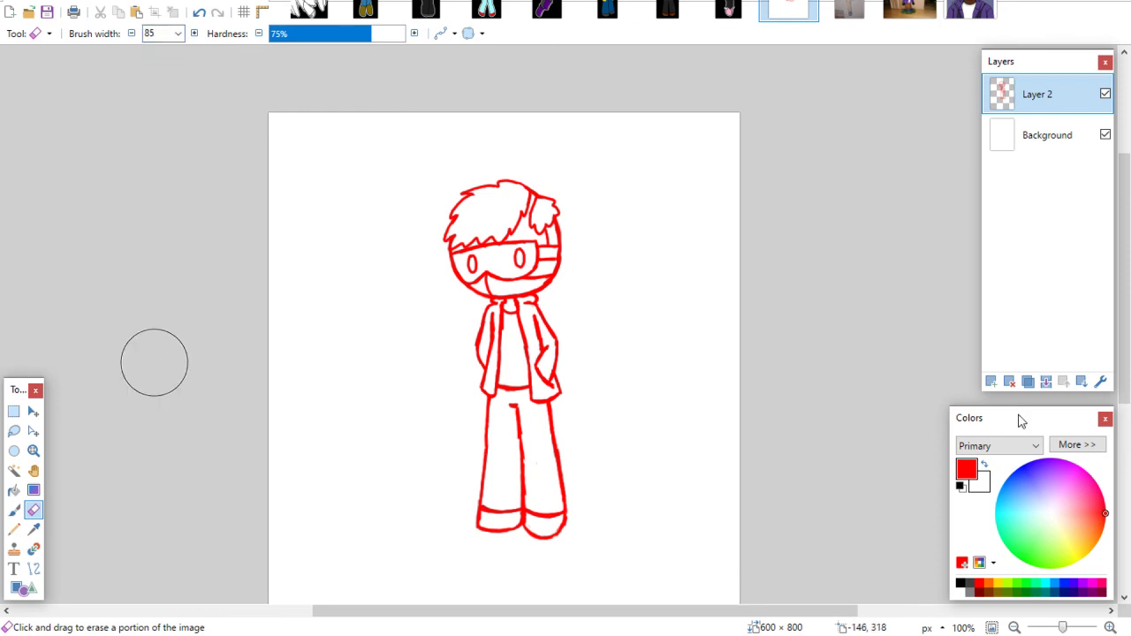
click(1064, 446)
click(924, 575)
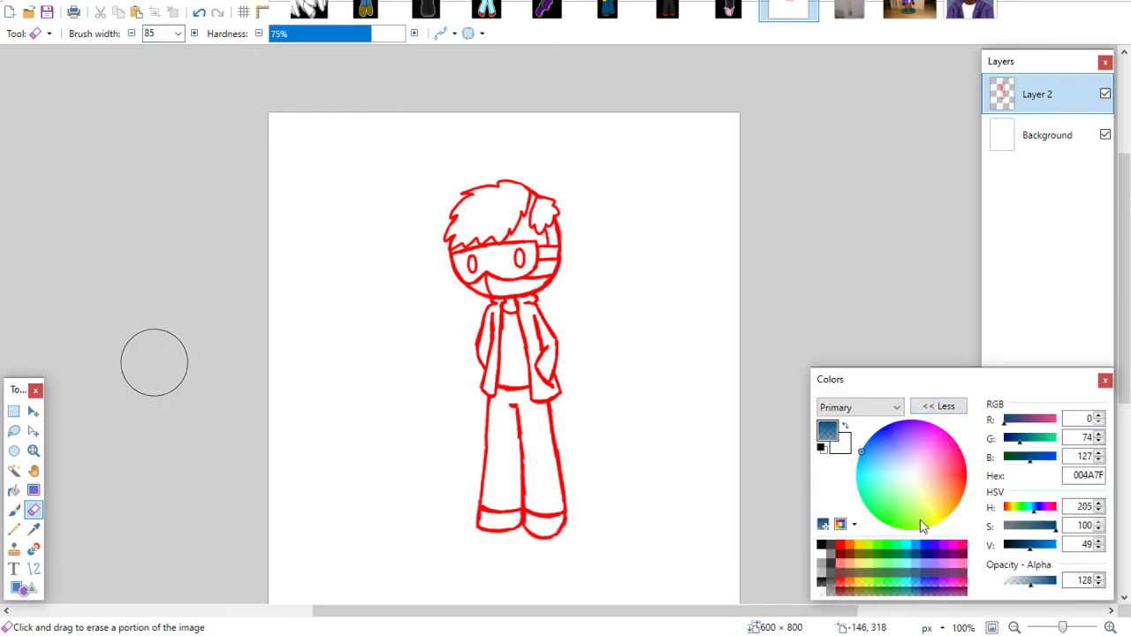
click(939, 406)
drag(547, 238, 482, 207)
mouse_move(601, 202)
mouse_down()
mouse_move(447, 371)
mouse_move(518, 462)
mouse_move(568, 454)
mouse_up()
mouse_move(602, 177)
mouse_down()
mouse_move(468, 302)
mouse_move(479, 405)
mouse_move(519, 488)
mouse_move(515, 571)
mouse_up()
mouse_move(425, 225)
mouse_down()
mouse_move(479, 384)
mouse_move(572, 465)
mouse_move(507, 560)
mouse_up()
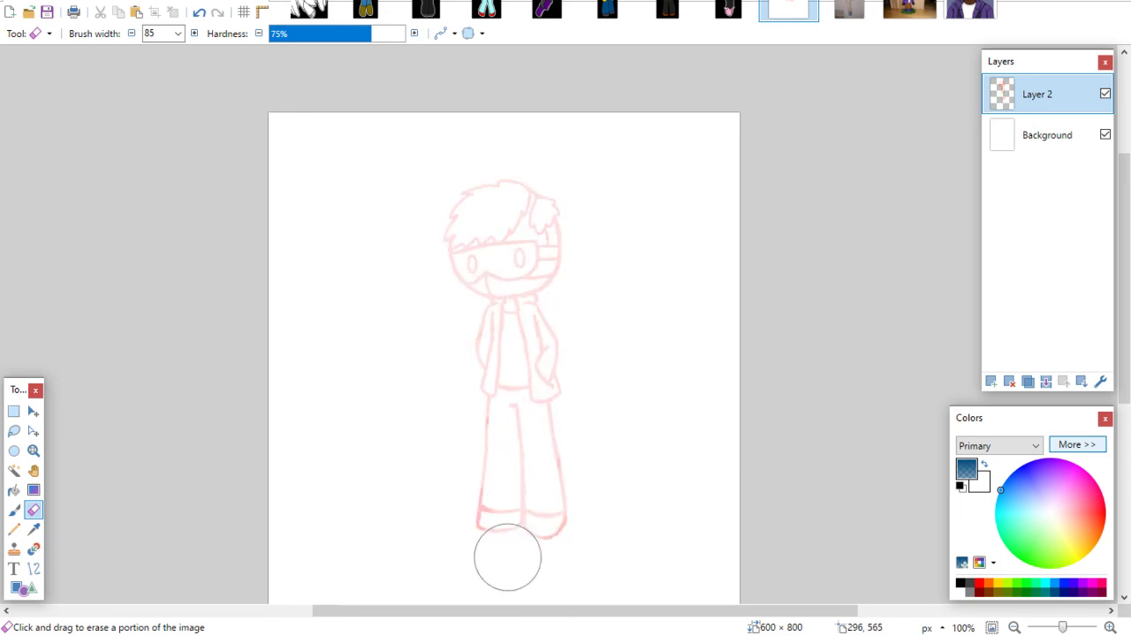
Add a new layer above the faded sketch and set up a bright blue paintbrush with a width of 3
click(15, 510)
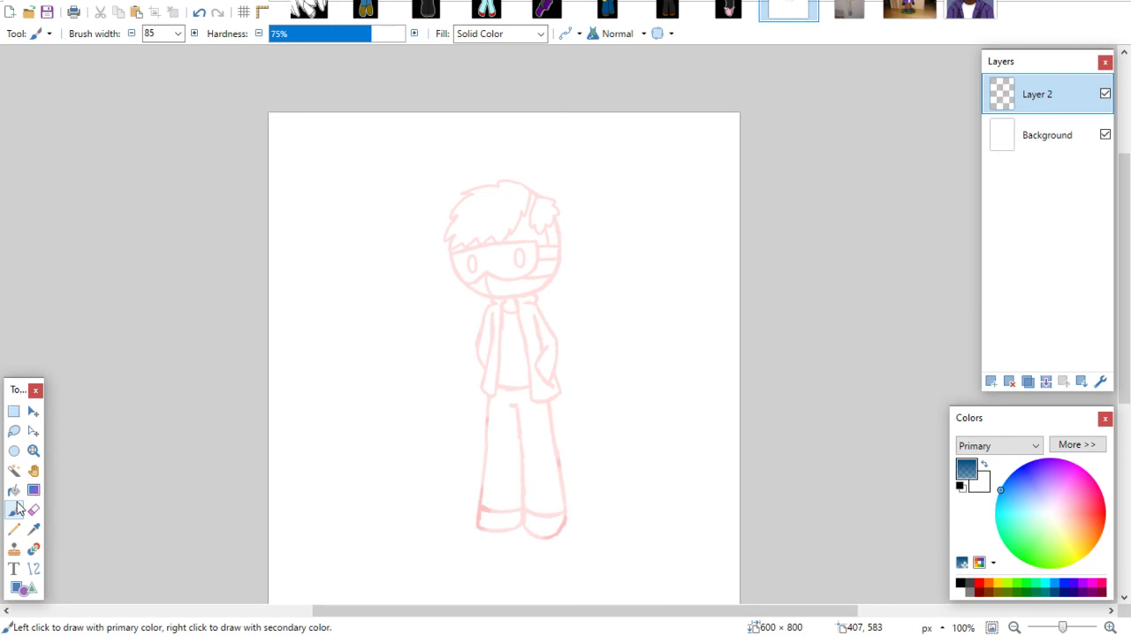
click(1053, 584)
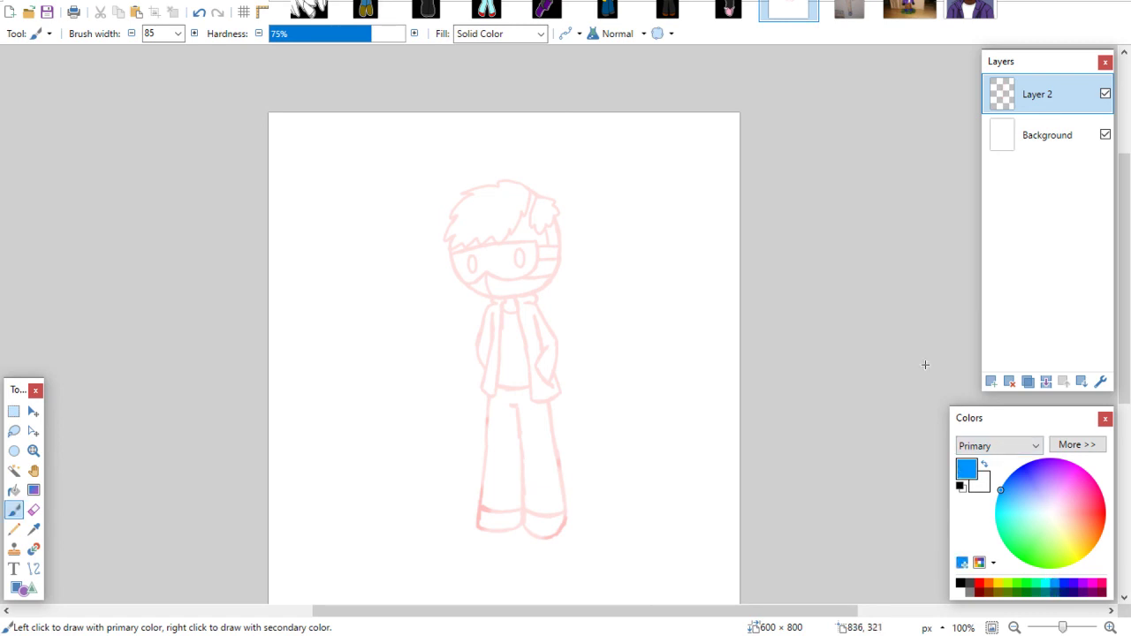
click(991, 380)
click(178, 33)
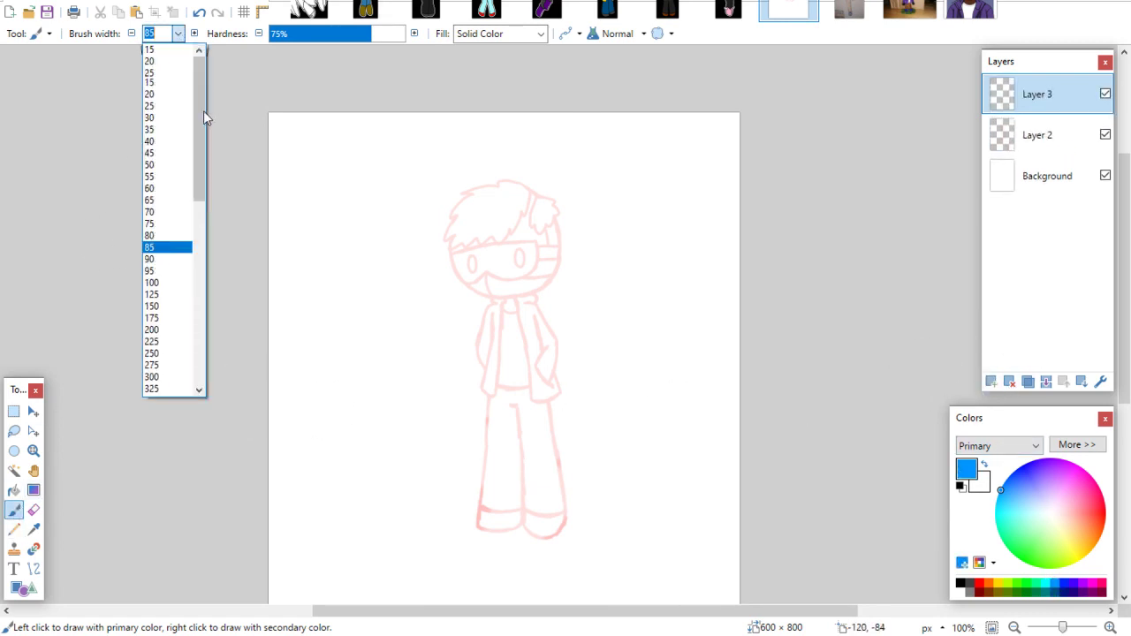
scroll(169, 176, up, 6)
click(168, 73)
Trace the jagged main hair shape and the smaller side bunch in blue over the sketch, redoing unwanted strokes
click(34, 450)
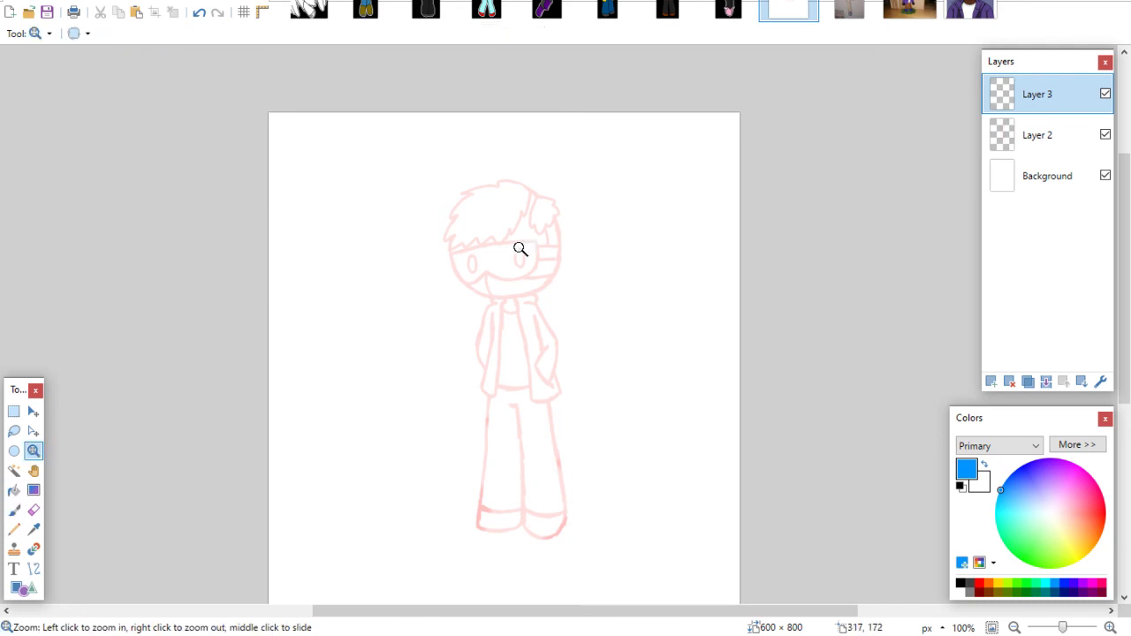
click(520, 212)
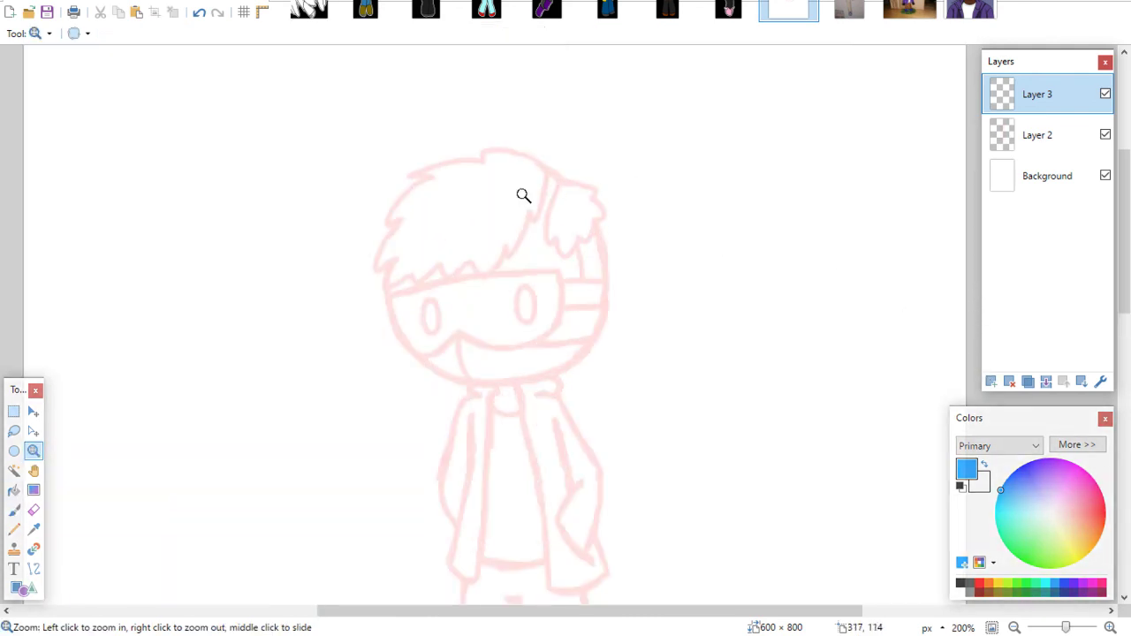
click(493, 198)
click(14, 510)
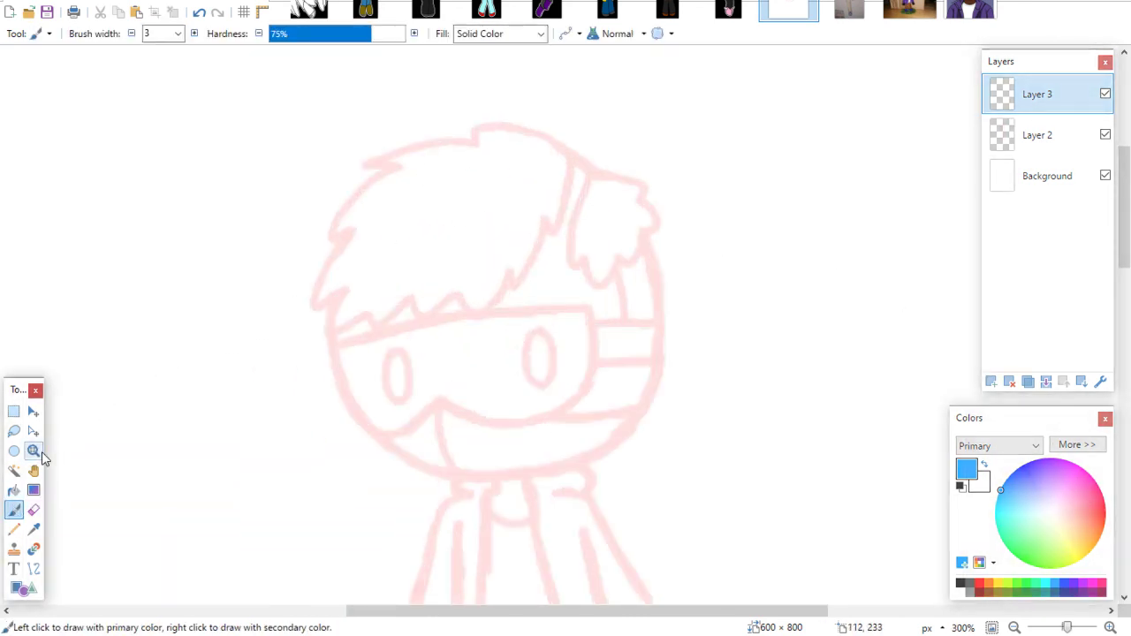
mouse_move(566, 155)
mouse_down()
mouse_move(537, 137)
mouse_move(561, 146)
mouse_move(499, 126)
mouse_move(369, 160)
mouse_move(407, 168)
mouse_move(386, 168)
mouse_move(346, 203)
mouse_move(327, 229)
mouse_move(348, 231)
mouse_move(311, 303)
mouse_move(338, 292)
mouse_move(338, 332)
mouse_move(360, 318)
mouse_move(382, 325)
mouse_move(408, 301)
mouse_move(469, 311)
mouse_move(499, 296)
mouse_move(509, 279)
mouse_move(529, 279)
mouse_move(546, 221)
mouse_move(556, 231)
mouse_move(574, 152)
mouse_move(639, 186)
mouse_move(654, 225)
mouse_up()
key(ctrl+z)
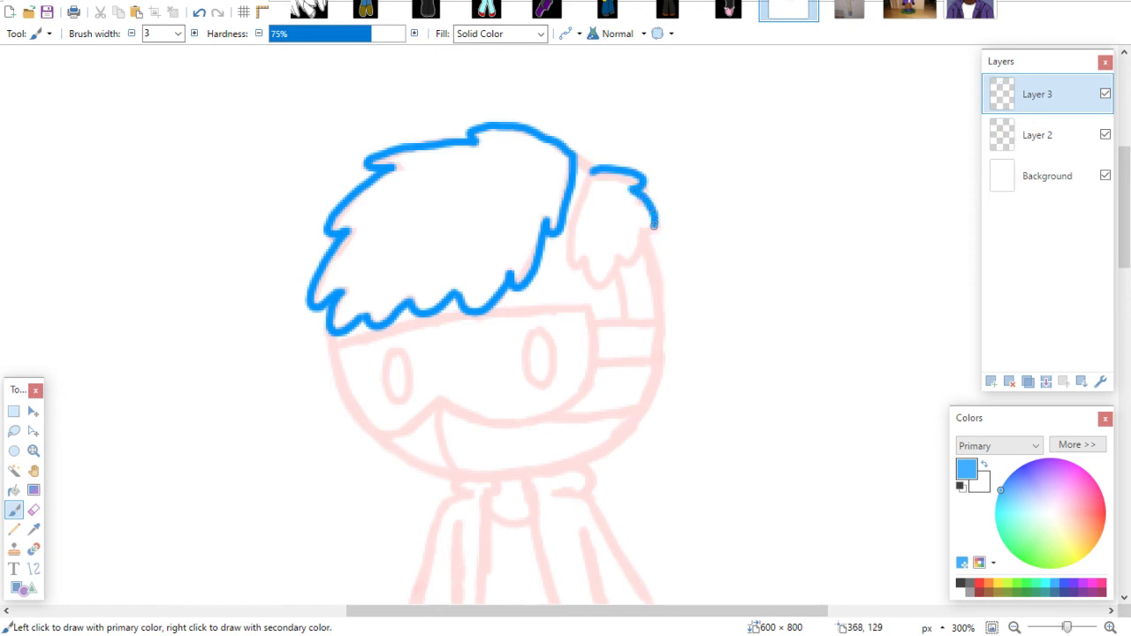
mouse_move(590, 175)
mouse_down()
mouse_move(573, 215)
mouse_move(579, 259)
mouse_move(616, 271)
mouse_move(641, 254)
mouse_up()
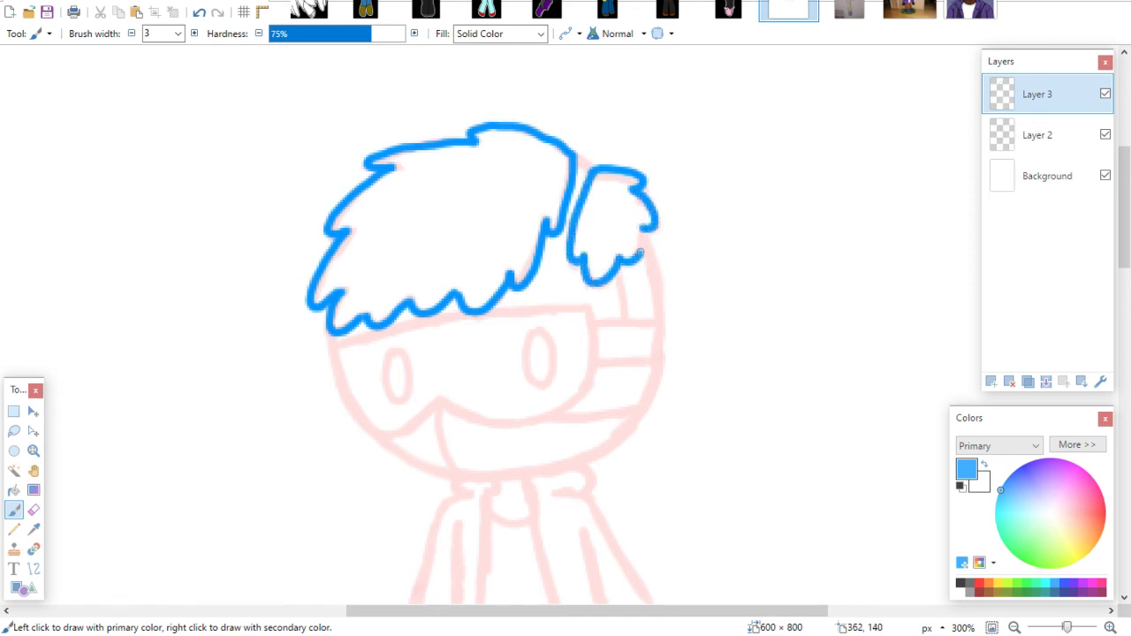
Check the reference portrait and trace the goggles' outline and the two oval eyes in blue
click(970, 11)
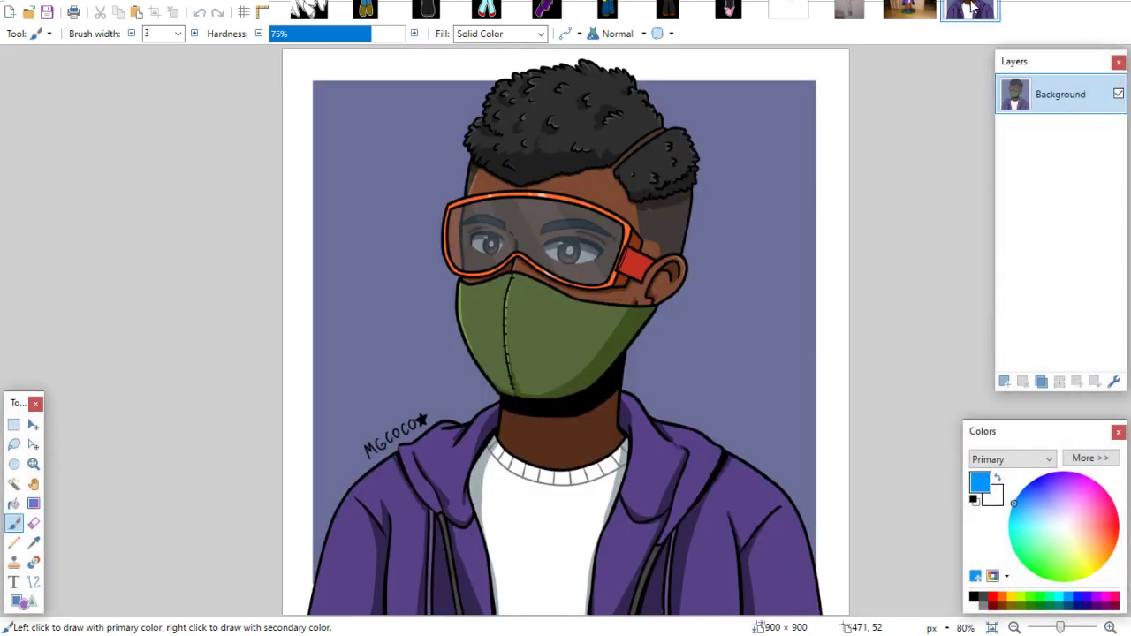
click(806, 9)
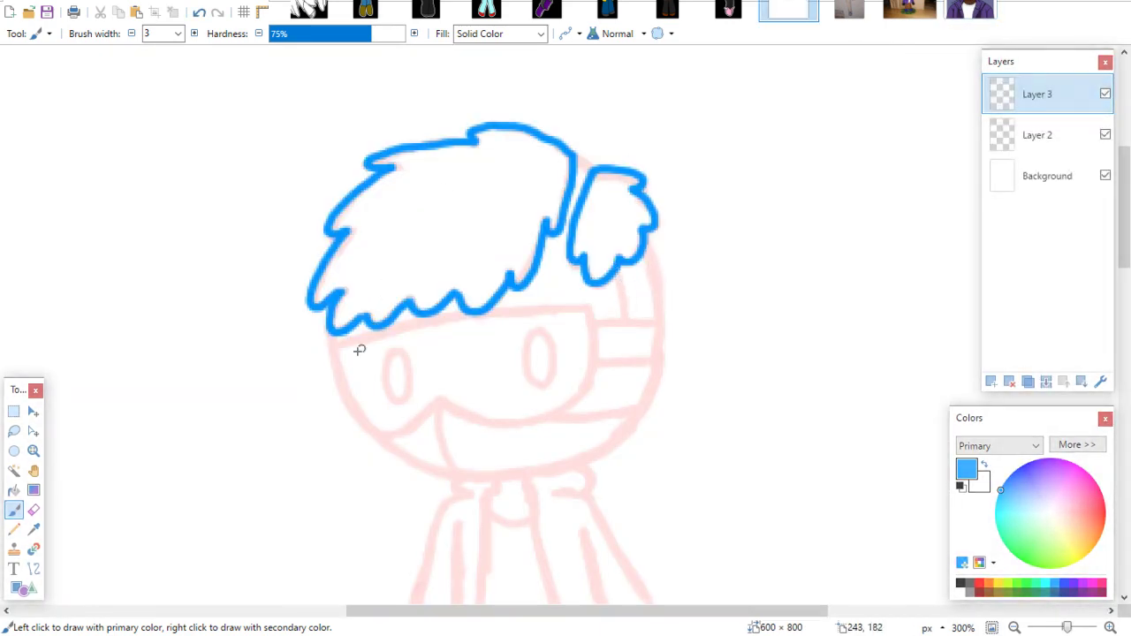
mouse_move(338, 347)
mouse_down()
mouse_move(521, 307)
mouse_move(579, 308)
mouse_up()
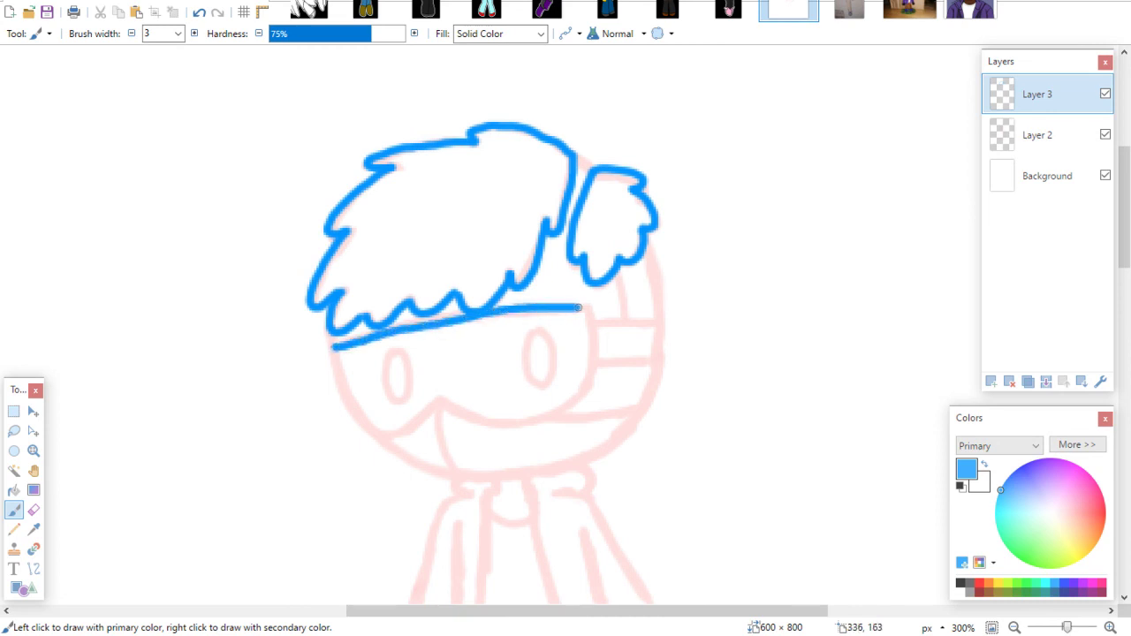
mouse_move(332, 340)
mouse_down()
mouse_move(371, 433)
mouse_move(405, 434)
mouse_move(443, 402)
mouse_move(513, 418)
mouse_move(549, 412)
mouse_up()
key(ctrl+z)
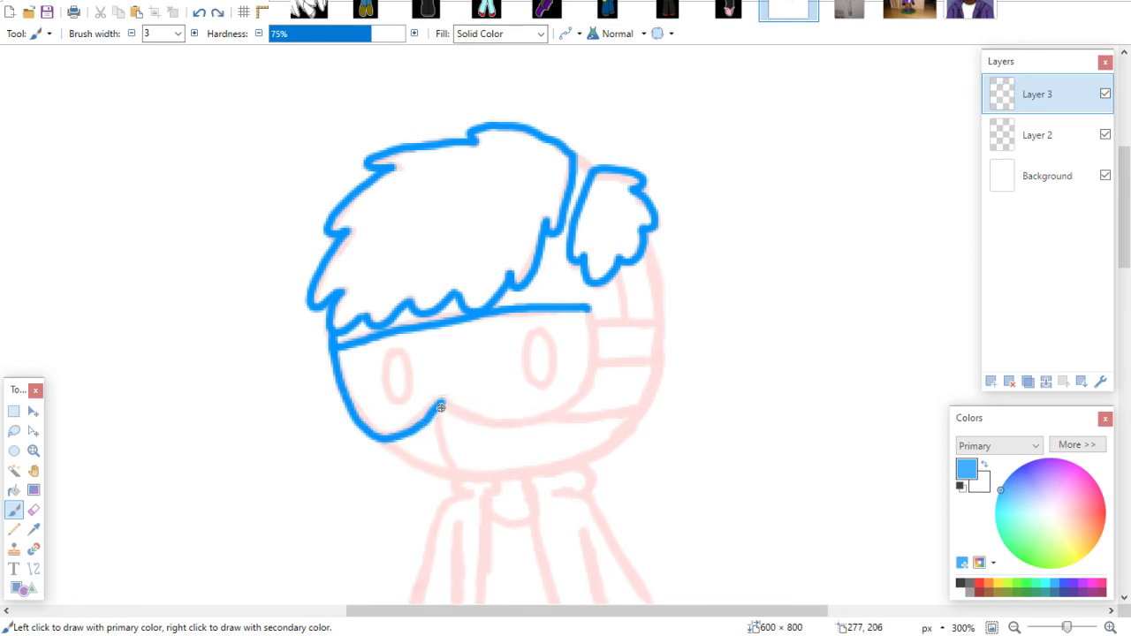
mouse_move(442, 403)
mouse_down()
mouse_move(491, 422)
mouse_move(546, 417)
mouse_move(576, 395)
mouse_up()
drag(590, 310, 579, 395)
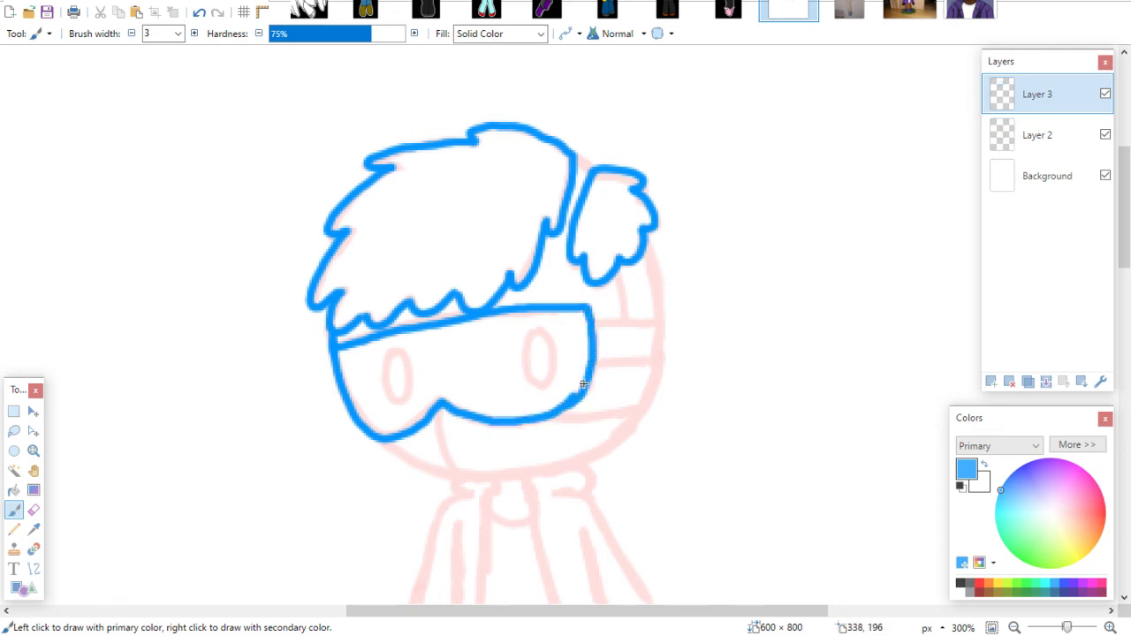
mouse_move(392, 352)
mouse_down()
mouse_move(407, 394)
mouse_move(392, 350)
mouse_up()
mouse_move(539, 332)
mouse_down()
mouse_move(524, 365)
mouse_move(548, 339)
mouse_up()
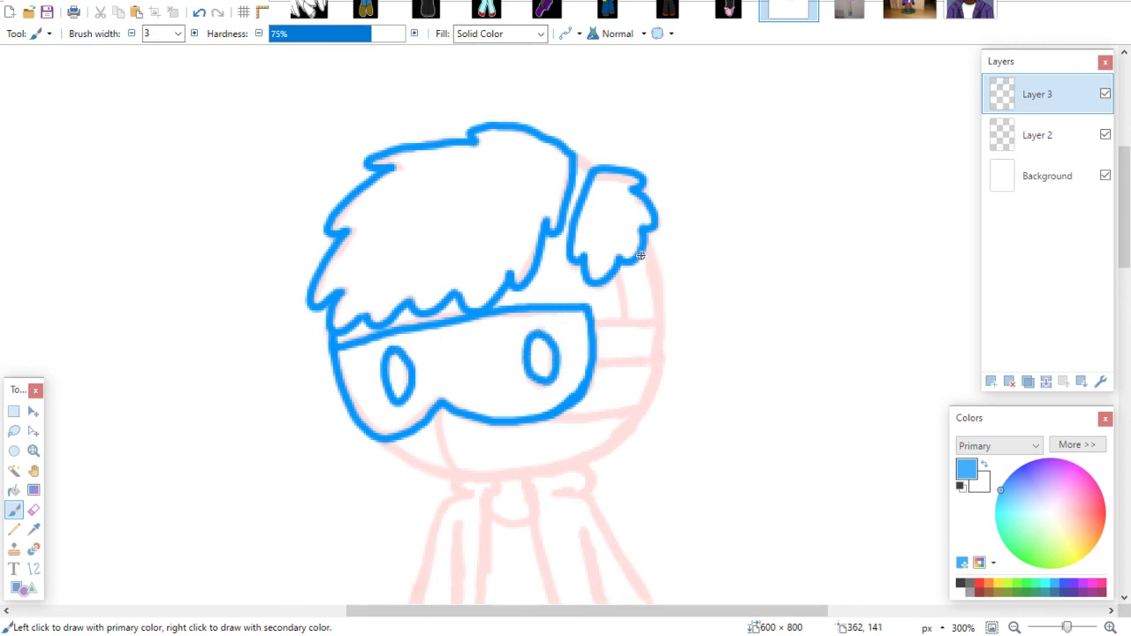
Trace the head outline in blue, joining the two hair sections and following the right side and the jaw
scroll(883, 144, down, 2)
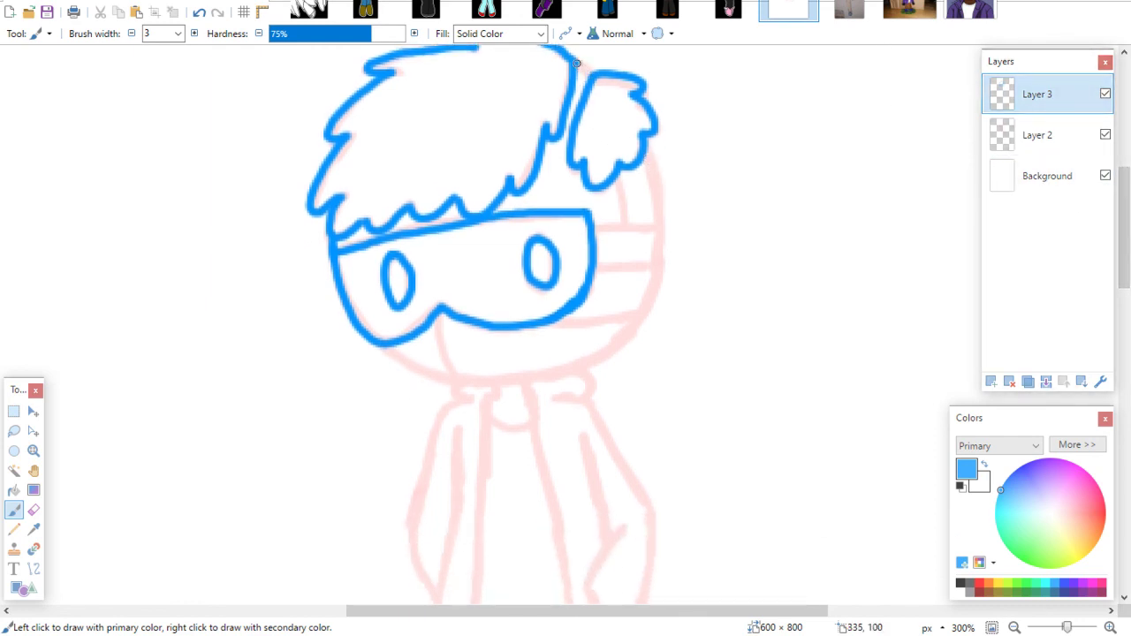
drag(576, 63, 590, 74)
mouse_move(646, 150)
mouse_down()
mouse_move(662, 239)
mouse_move(662, 212)
mouse_move(623, 339)
mouse_up()
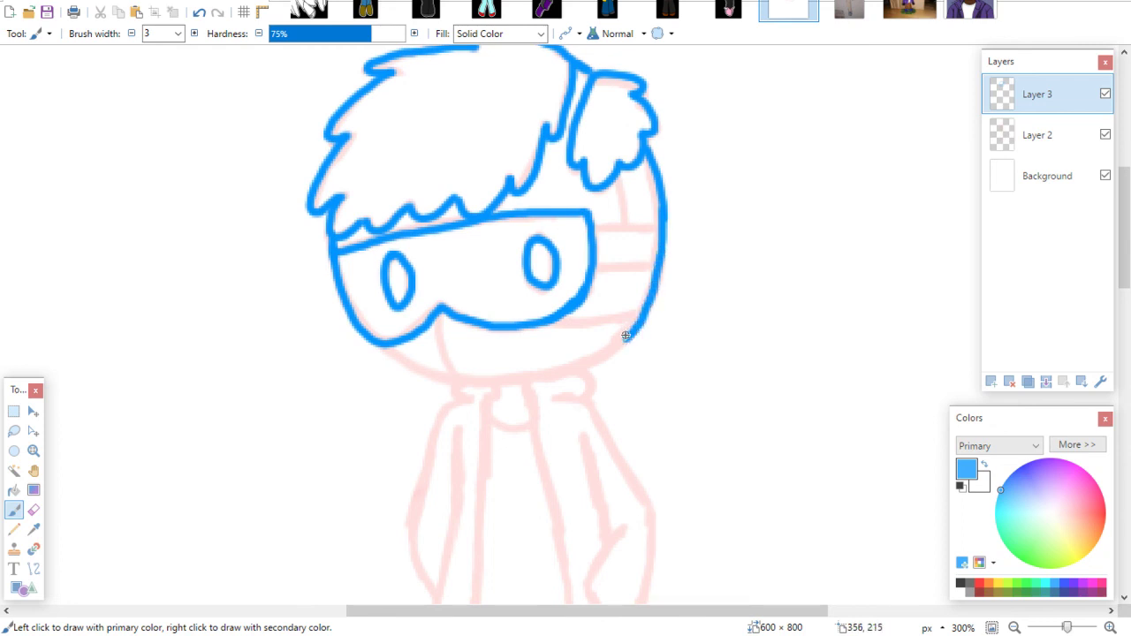
drag(386, 350, 467, 380)
key(ctrl+z)
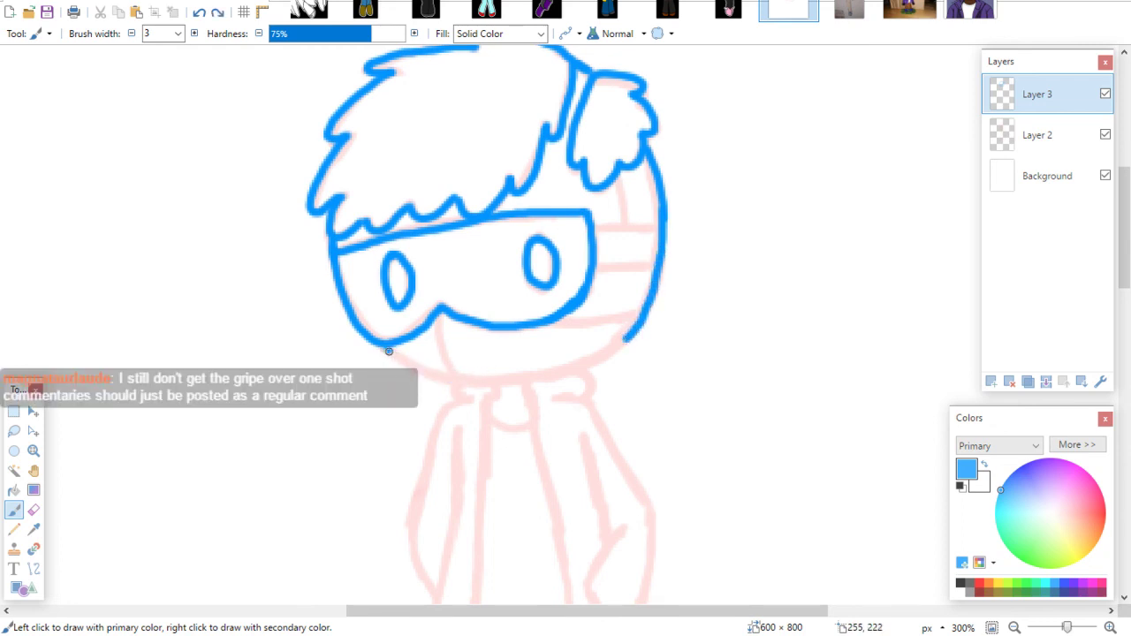
mouse_move(388, 350)
mouse_down()
mouse_move(430, 375)
mouse_move(509, 385)
mouse_move(623, 345)
mouse_up()
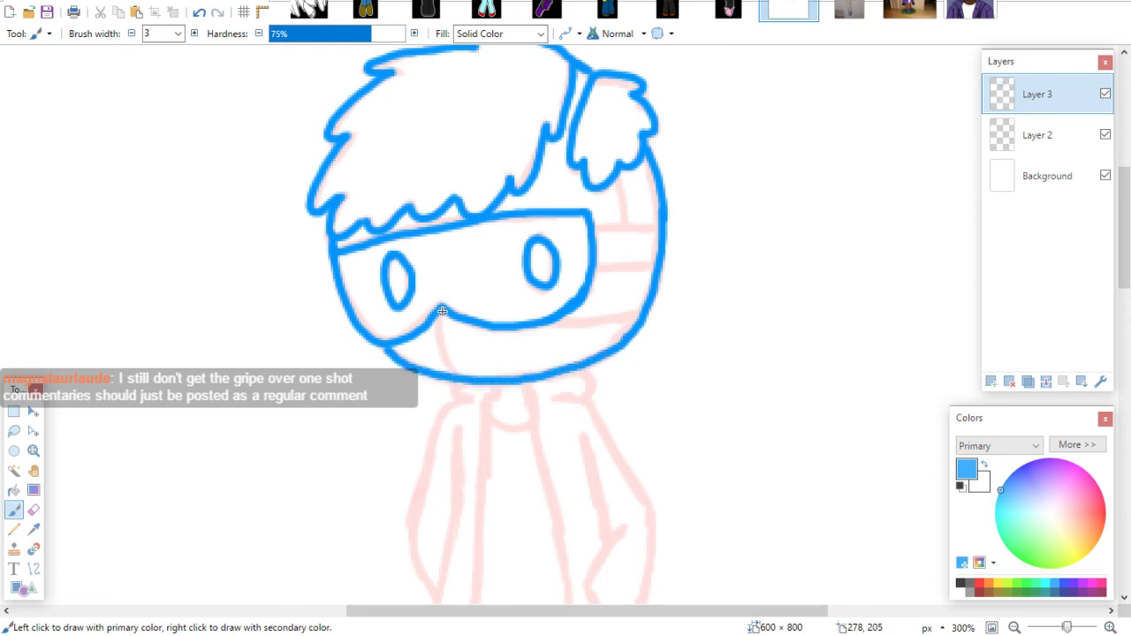
Trace the mask's front seam down to the chin and the upper edge of the goggle strap
mouse_move(442, 311)
mouse_down()
mouse_move(441, 343)
mouse_move(459, 374)
mouse_up()
key(ctrl+z)
drag(440, 309, 455, 376)
drag(595, 228, 662, 227)
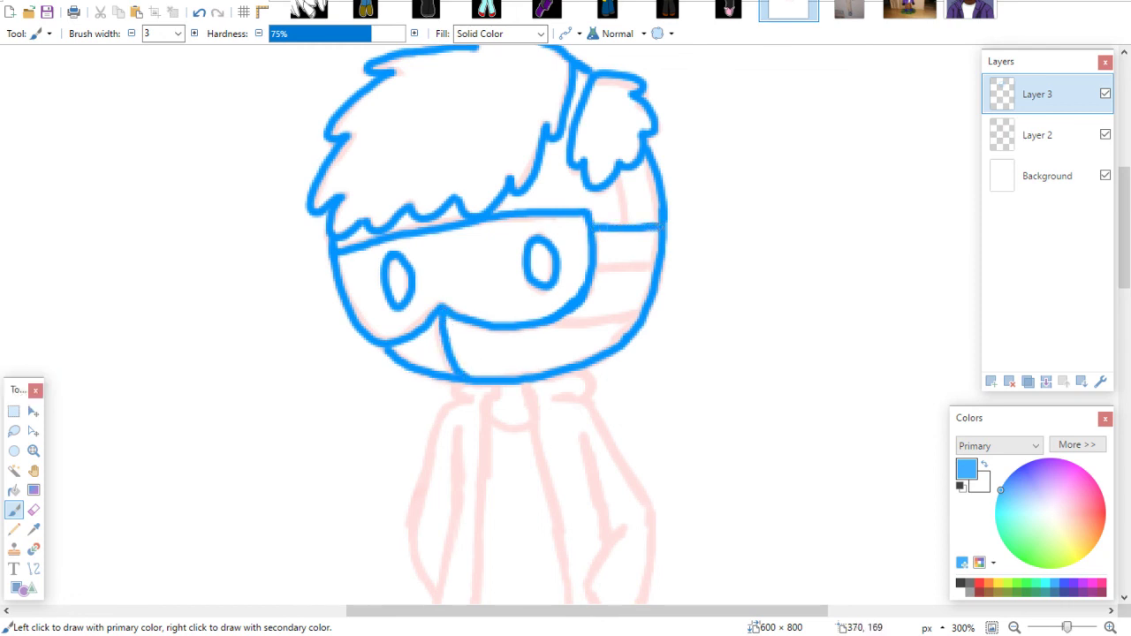
Trace the goggle strap's lower edge, the sideburn line above it and the mask's upper edge across the cheek, undoing unwanted strokes
drag(595, 264, 655, 263)
drag(616, 174, 626, 225)
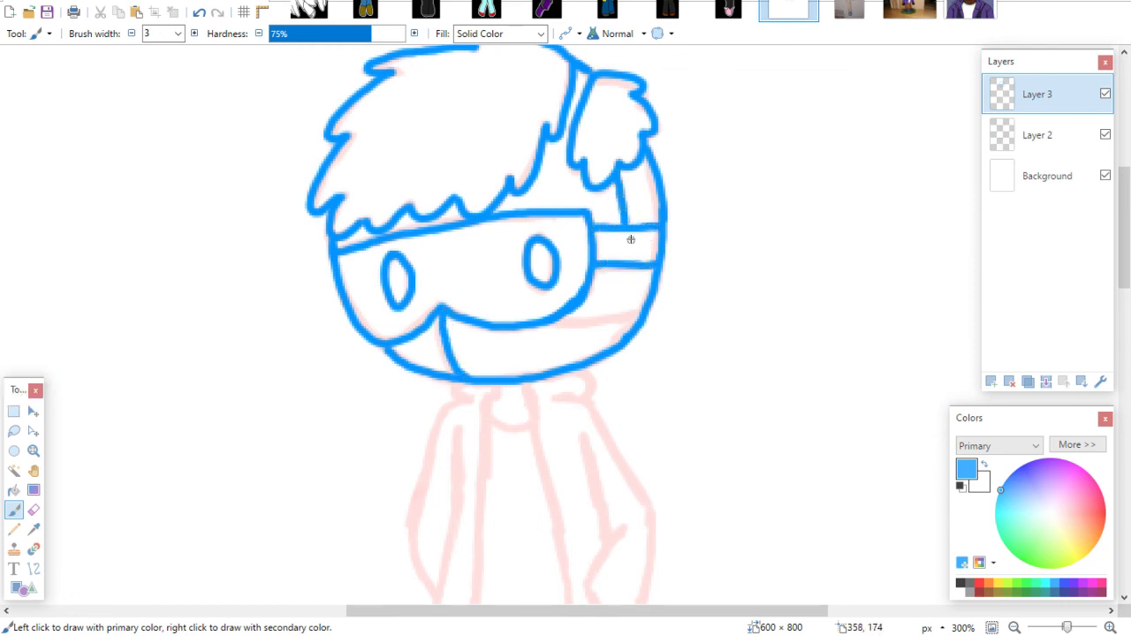
drag(557, 324, 641, 319)
key(ctrl+z)
mouse_move(533, 325)
mouse_down()
mouse_move(592, 330)
mouse_move(652, 305)
mouse_up()
key(ctrl+z)
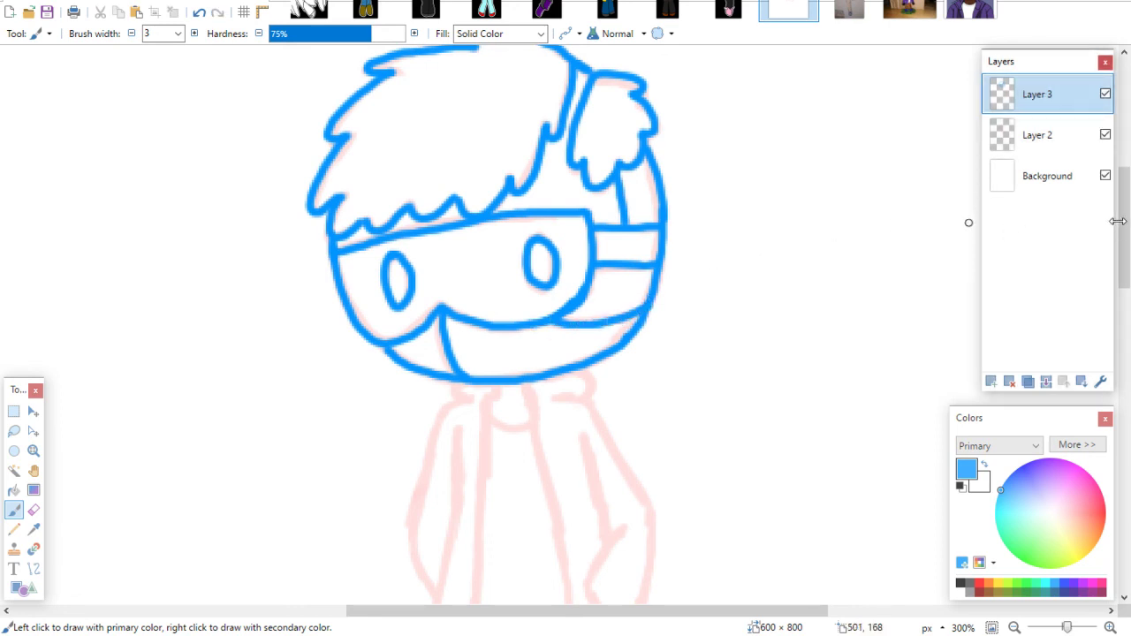
Trace the short neck lines below the chin and the beginning of the jacket's two front opening edges in blue
drag(1118, 221, 1128, 260)
mouse_move(494, 234)
mouse_down()
mouse_move(495, 244)
mouse_move(526, 242)
mouse_up()
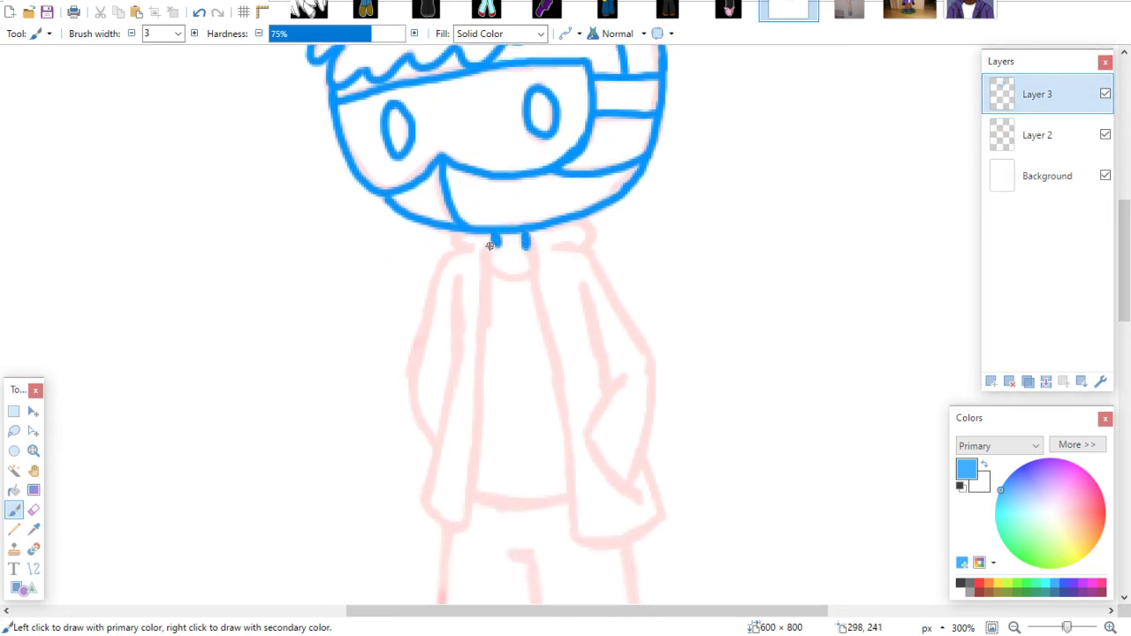
drag(485, 254, 487, 320)
drag(534, 251, 561, 415)
Trace the left jacket panel down to its hem and the inner line of the left sleeve, erasing and redrawing the uneven overlap
scroll(1106, 230, down, 2)
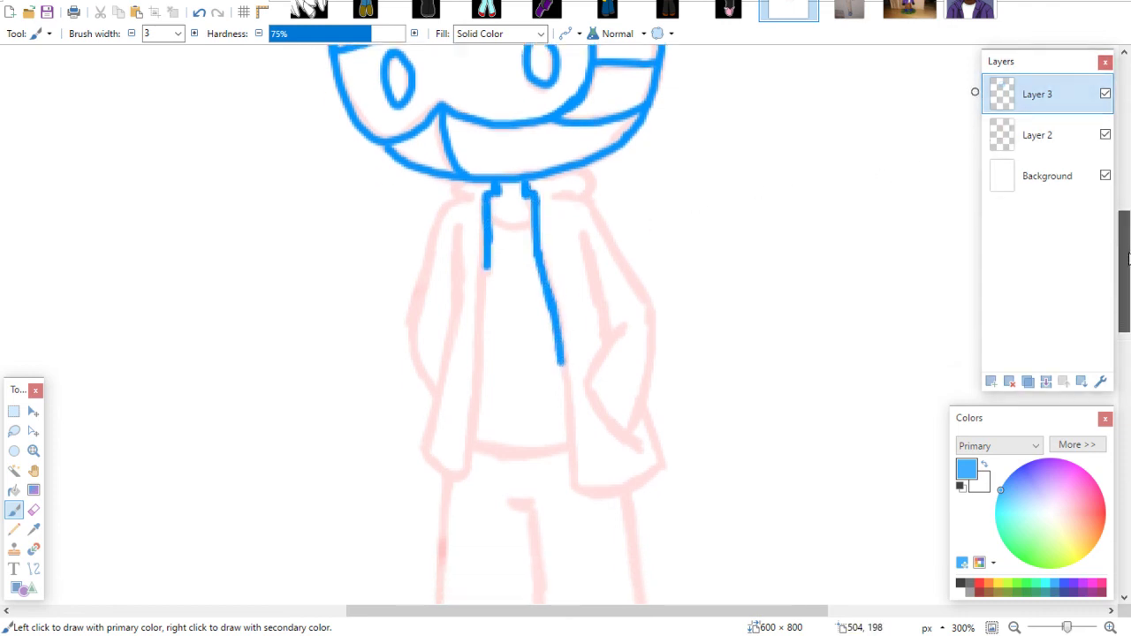
mouse_move(485, 234)
mouse_down()
mouse_move(472, 409)
mouse_move(466, 443)
mouse_move(455, 440)
mouse_move(465, 444)
mouse_move(427, 416)
mouse_move(452, 292)
mouse_up()
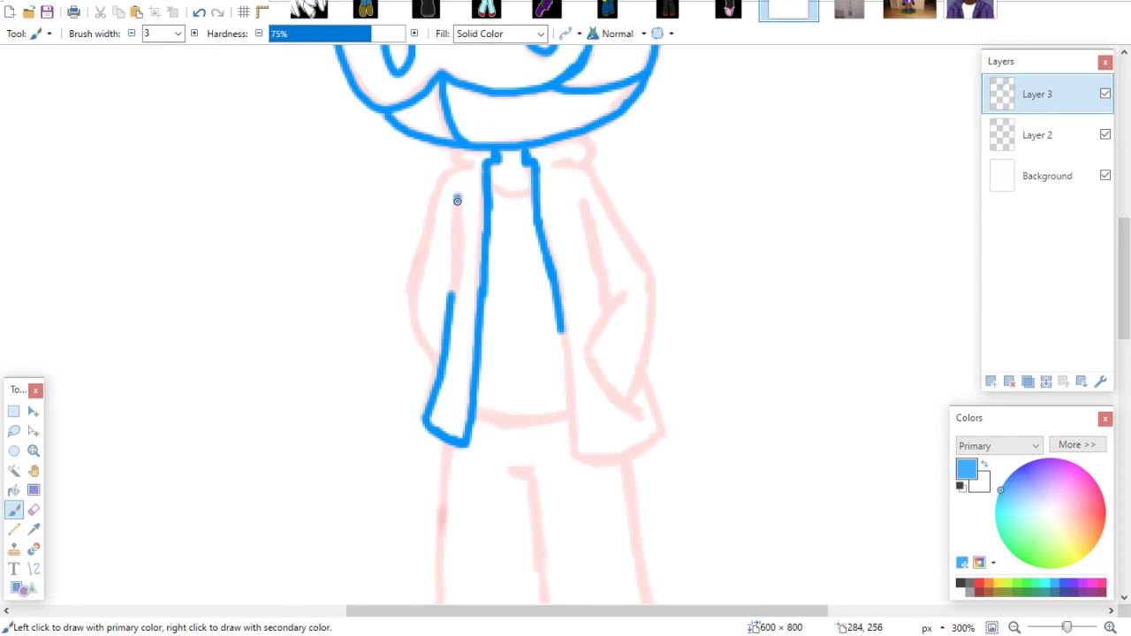
drag(457, 200, 449, 332)
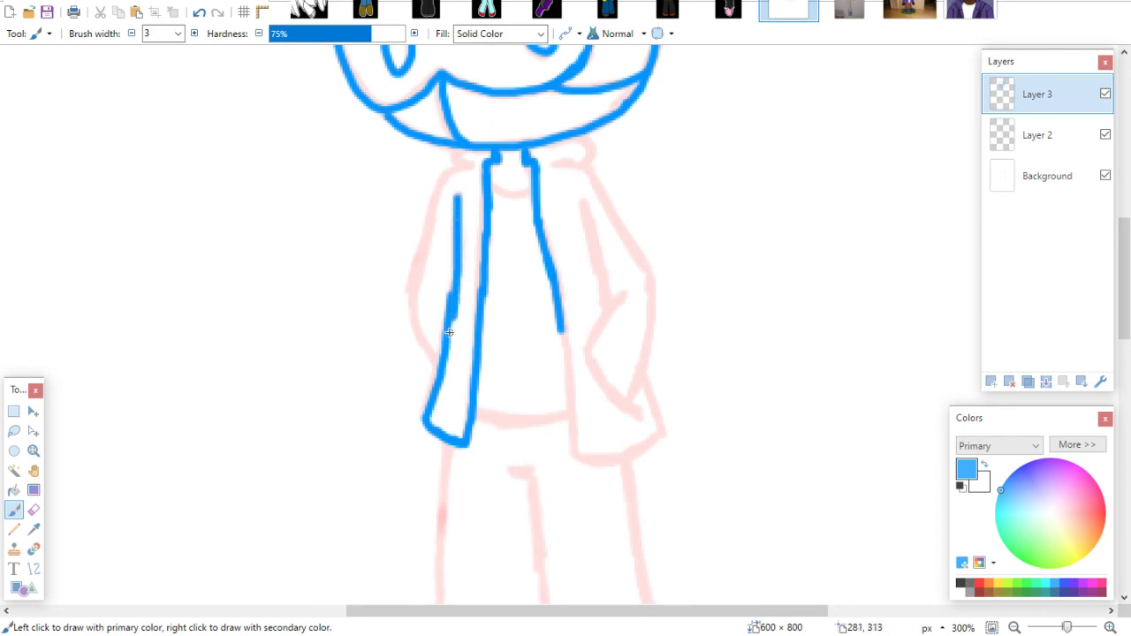
click(33, 510)
drag(452, 266, 459, 340)
click(14, 510)
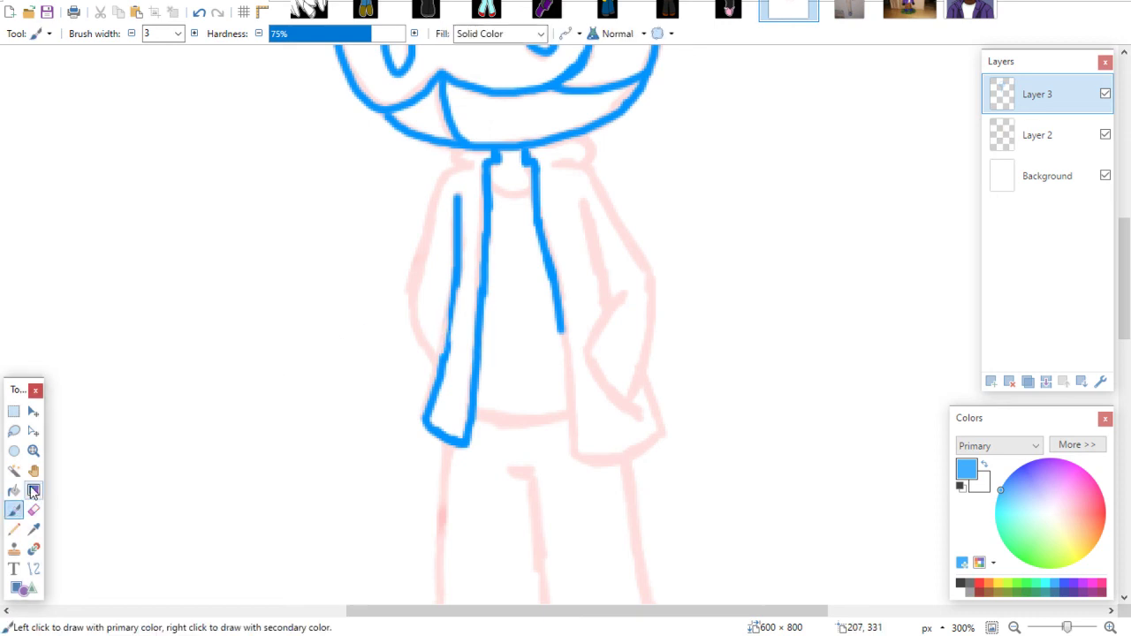
drag(456, 270, 444, 362)
drag(454, 298, 439, 377)
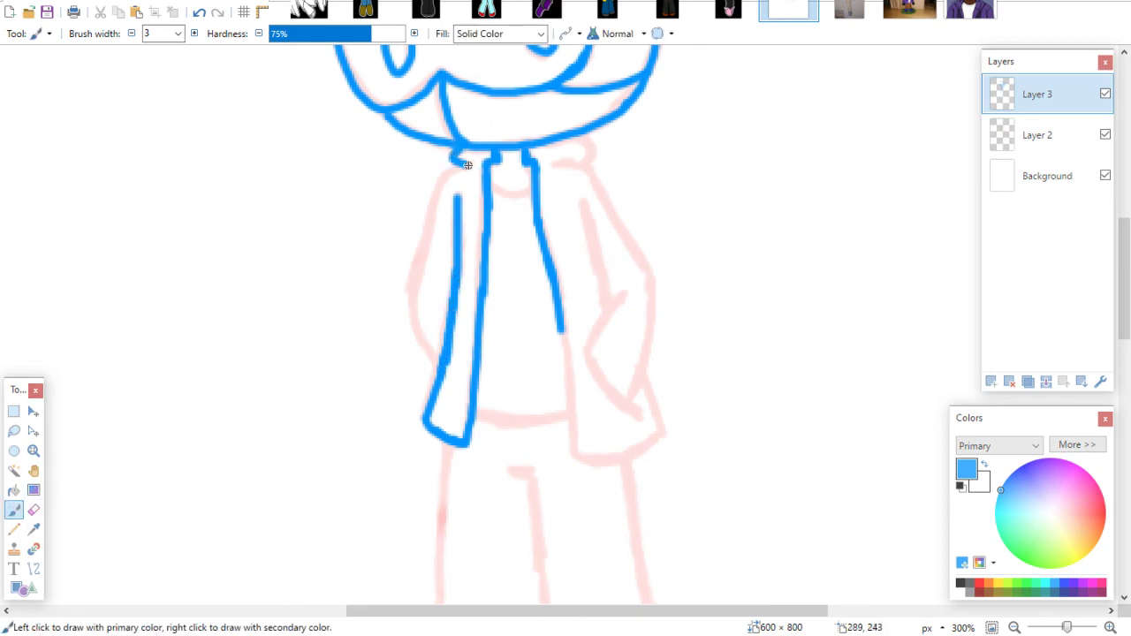
Trace the hood edges beside the neck and the outer outlines of both sleeves
mouse_move(448, 174)
mouse_down()
mouse_move(406, 306)
mouse_move(440, 366)
mouse_up()
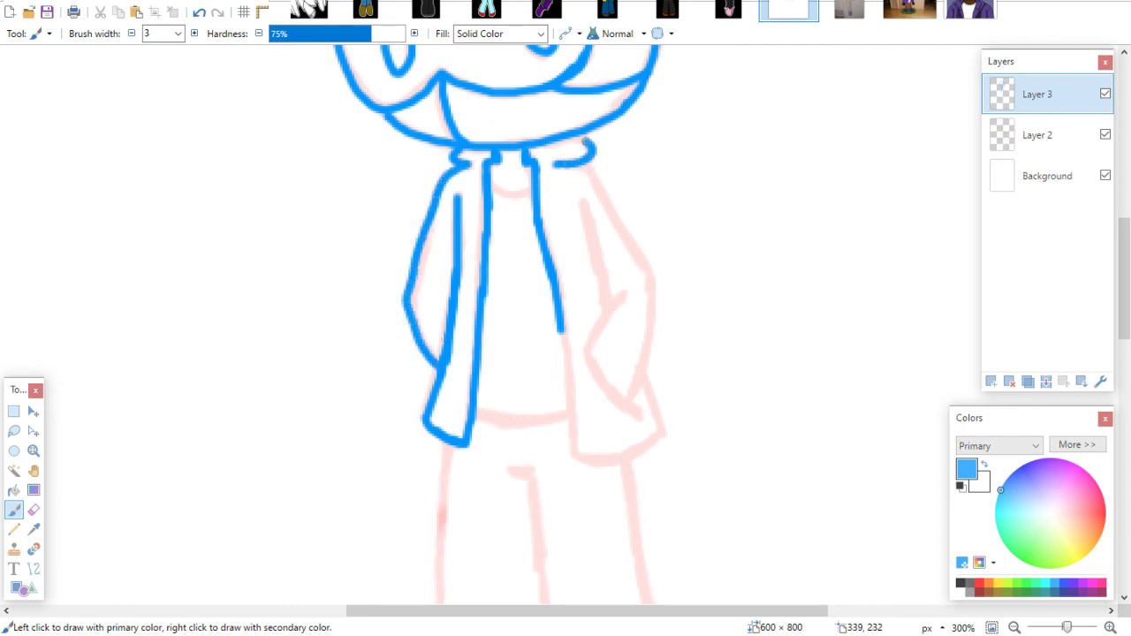
mouse_move(598, 170)
mouse_down()
mouse_move(653, 260)
mouse_move(651, 323)
mouse_up()
drag(653, 280, 633, 380)
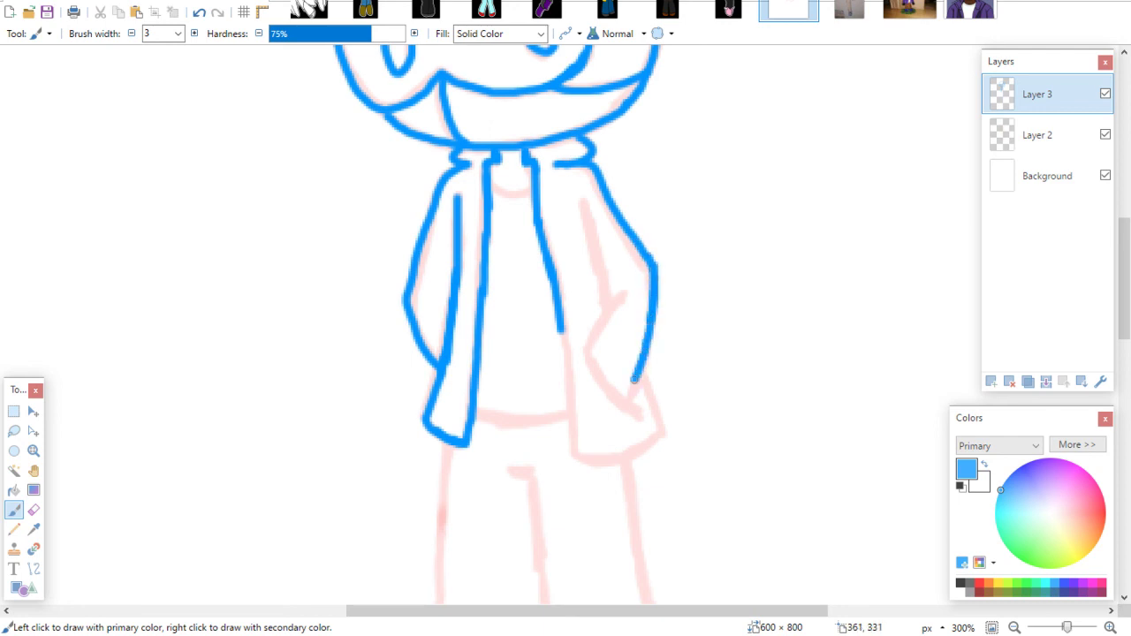
Trace the right sleeve's inner line and pocket opening, and complete the right jacket panel with its hem and the shirt's neckline
drag(591, 347, 626, 297)
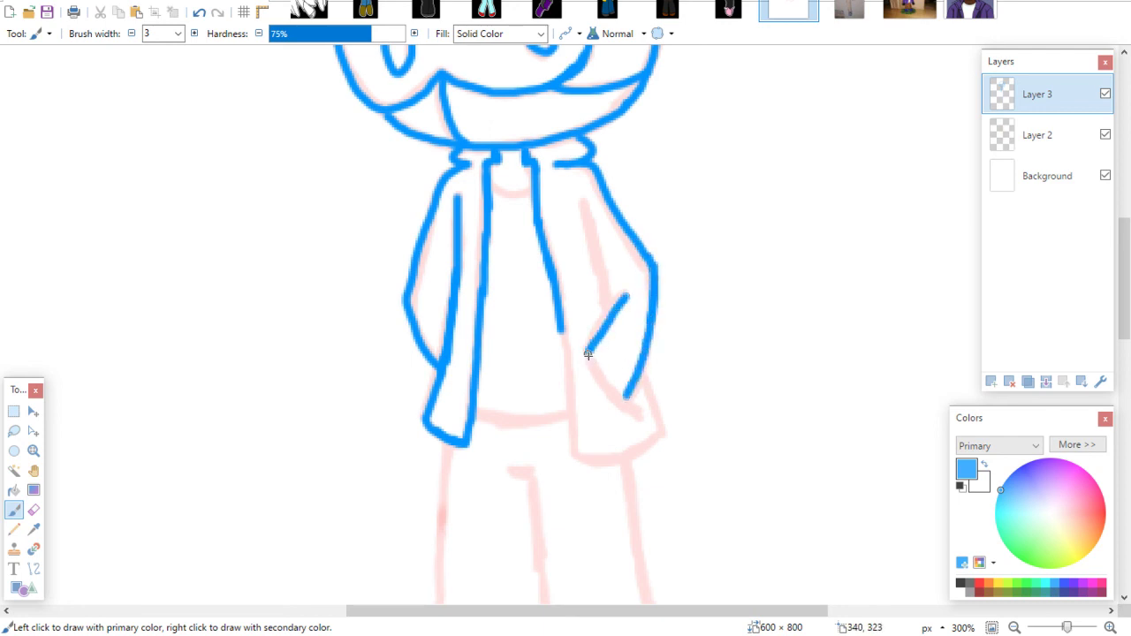
drag(588, 354, 635, 412)
drag(588, 207, 608, 304)
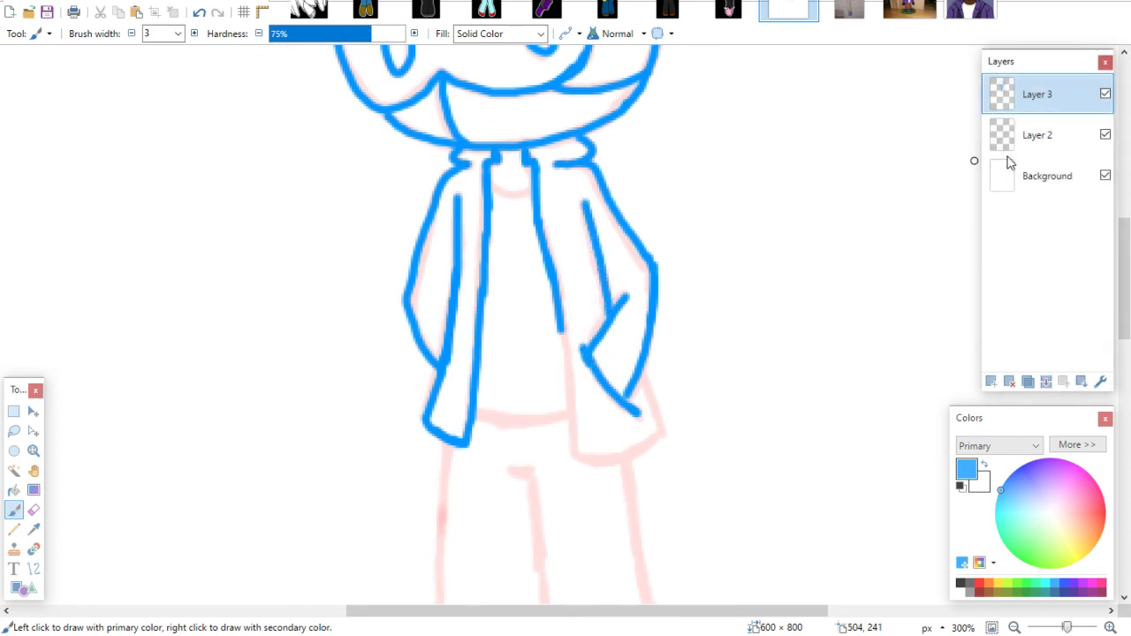
mouse_move(1122, 265)
mouse_down()
mouse_move(1119, 303)
mouse_move(608, 238)
mouse_move(570, 395)
mouse_move(654, 380)
mouse_up()
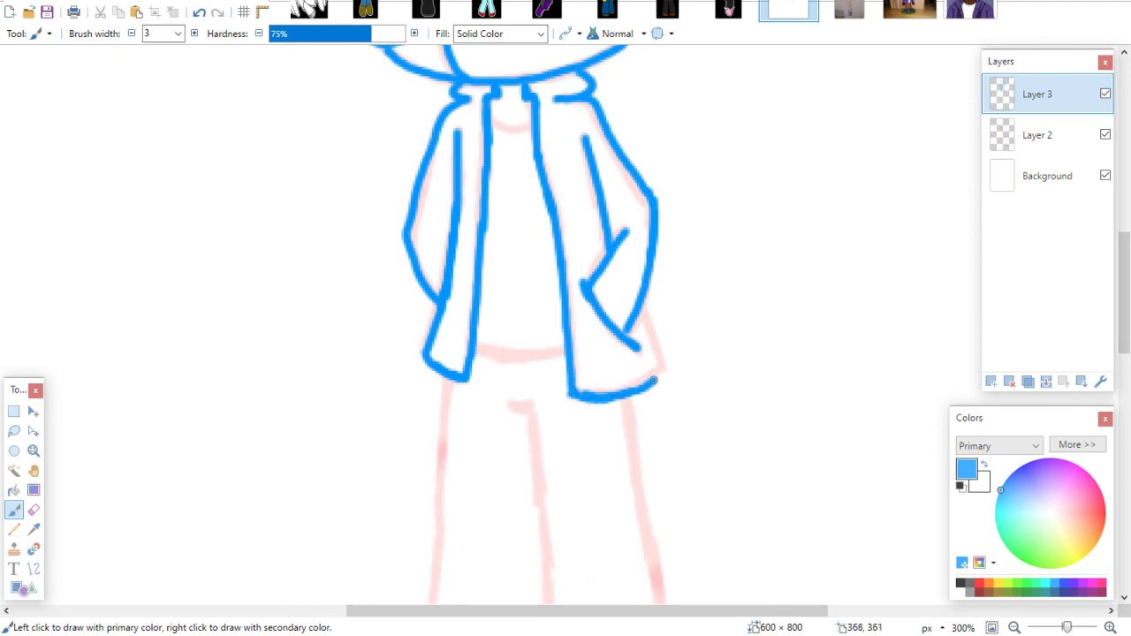
drag(647, 326, 666, 372)
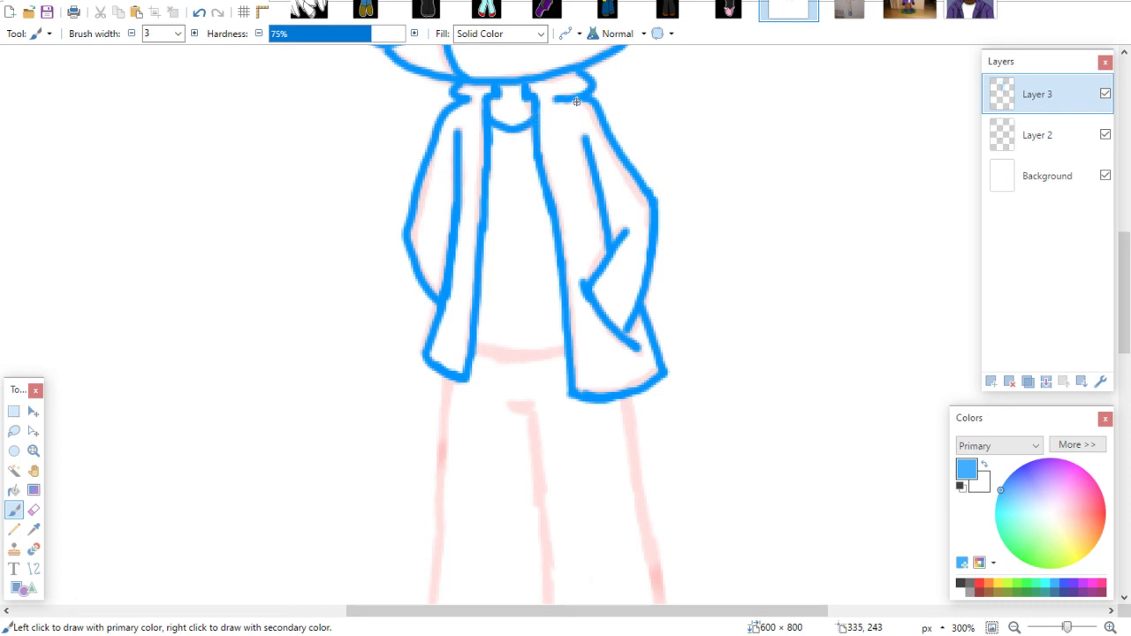
Trace the outer edges of both trouser legs, the upper part of the line between them and the shirt's hem
drag(1127, 289, 1103, 339)
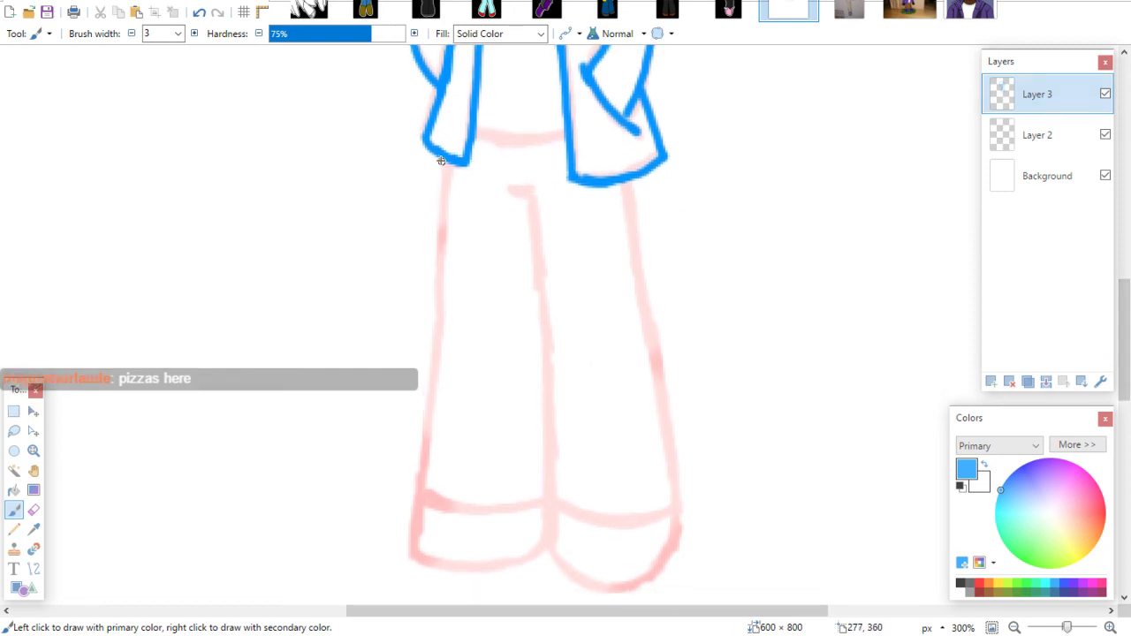
drag(445, 162, 418, 485)
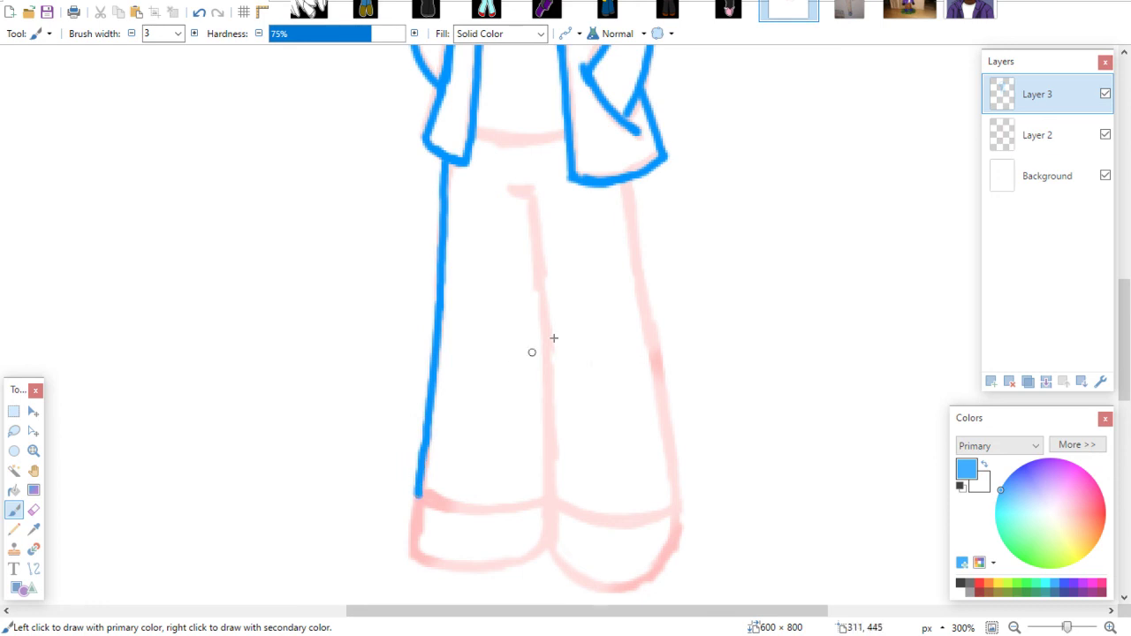
drag(629, 184, 682, 494)
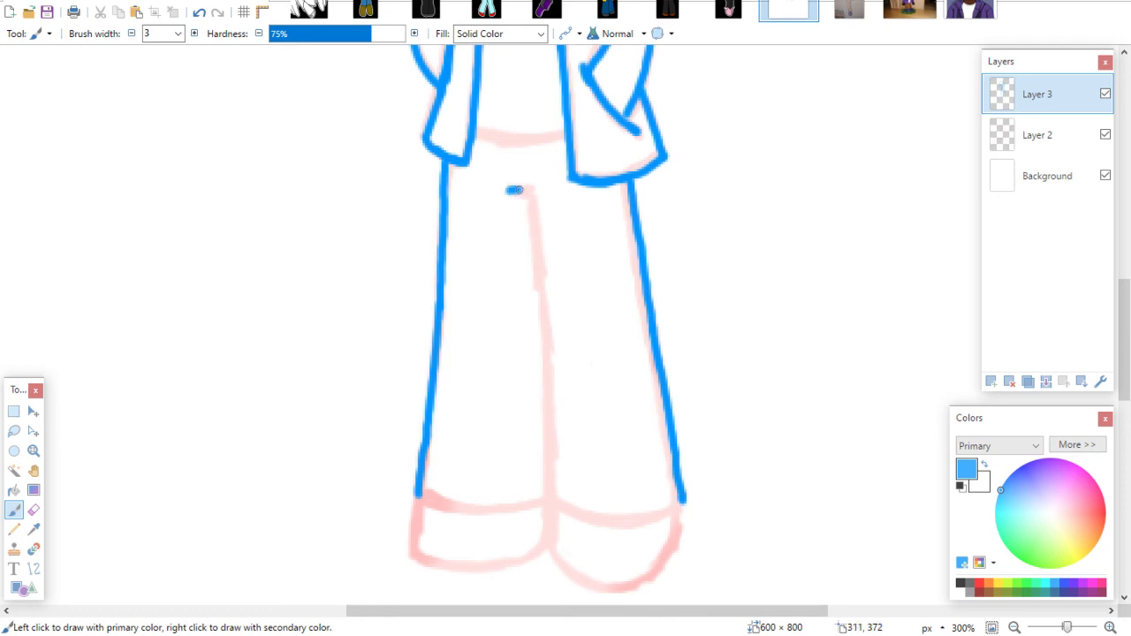
drag(535, 194, 537, 299)
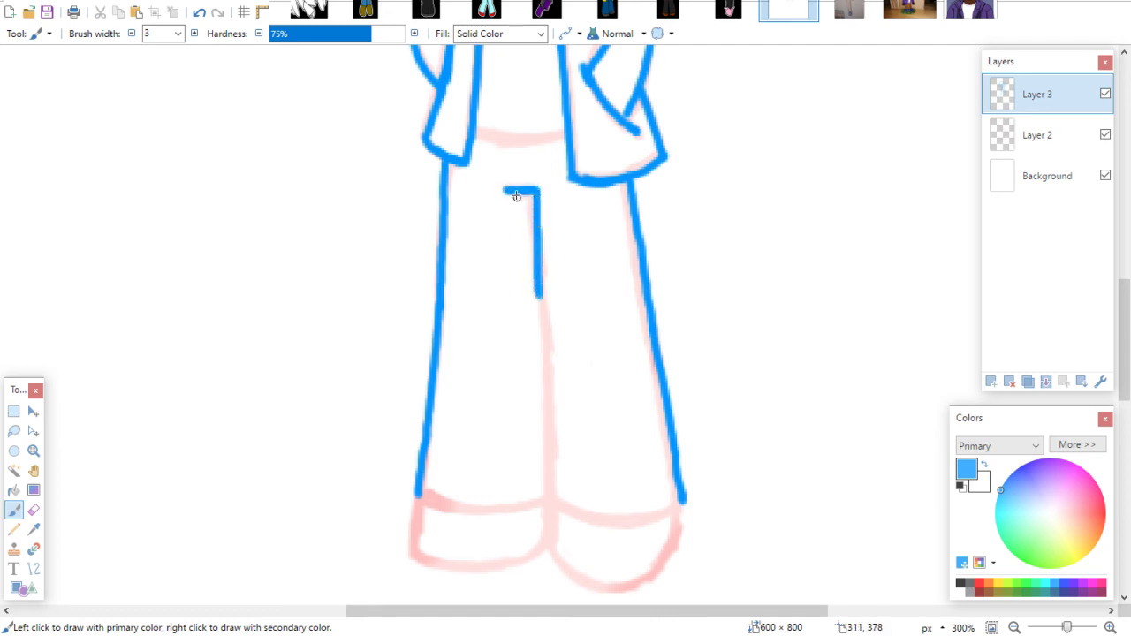
drag(472, 137, 522, 143)
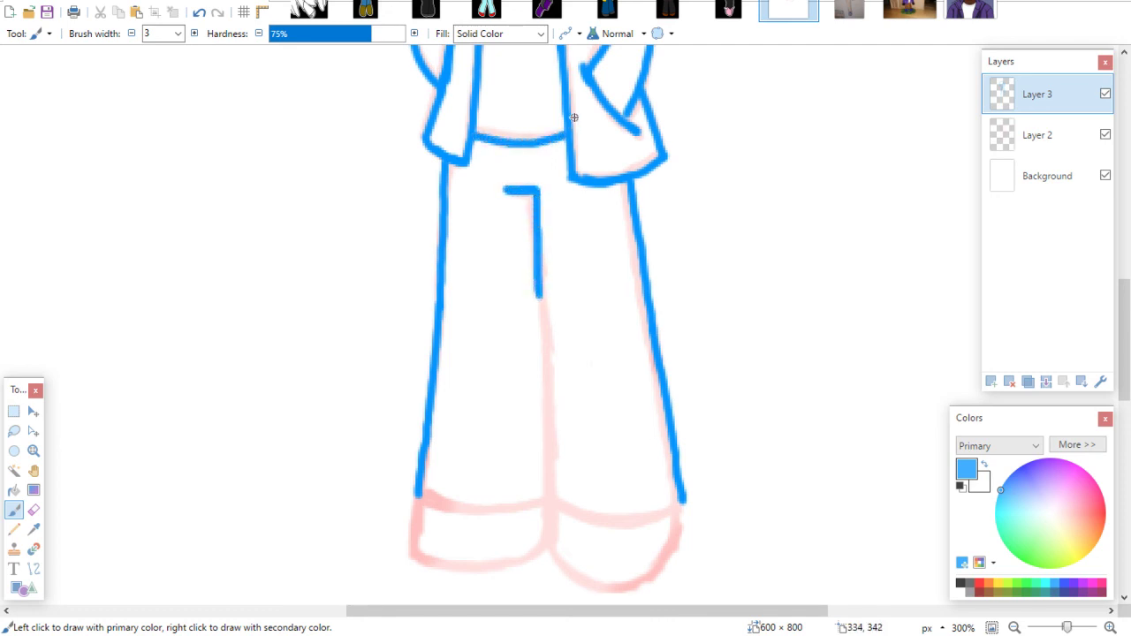
Extend the line between the legs down to the ankles and trace the right trouser hem, redoing the hem stroke
scroll(1115, 281, down, 3)
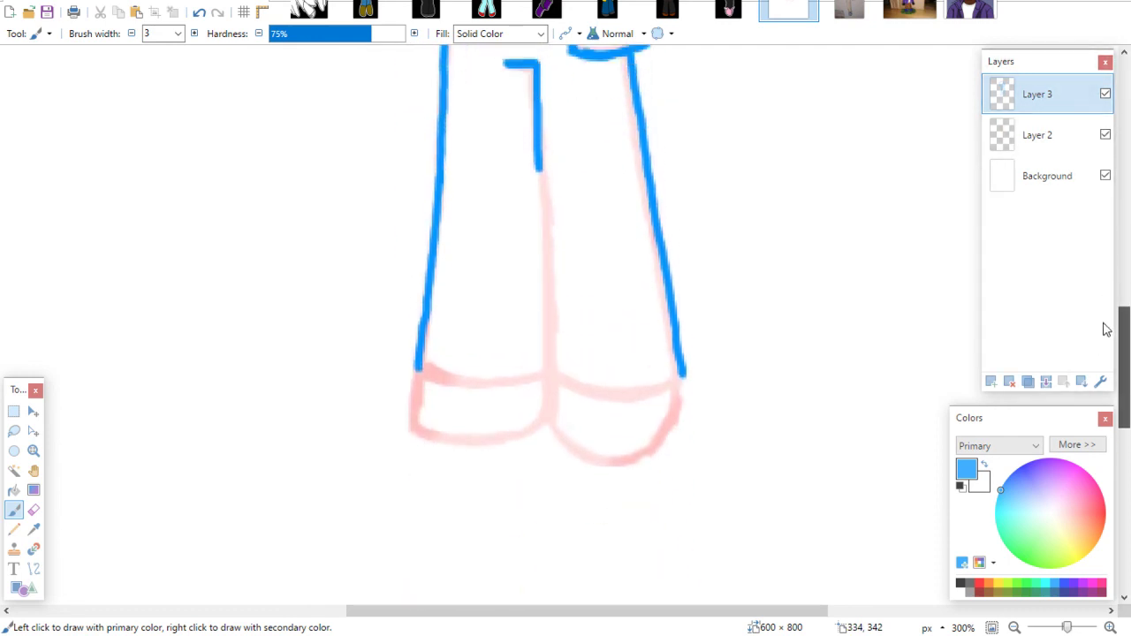
mouse_move(536, 175)
mouse_down()
mouse_move(546, 360)
mouse_move(580, 399)
mouse_move(636, 407)
mouse_move(685, 384)
mouse_up()
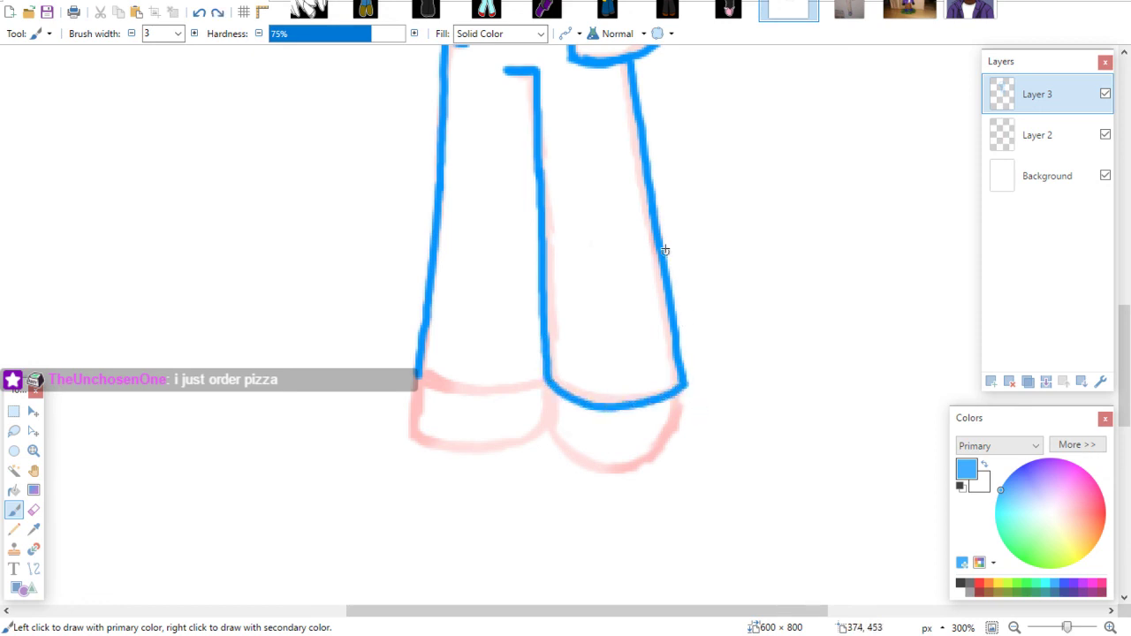
key(ctrl+z)
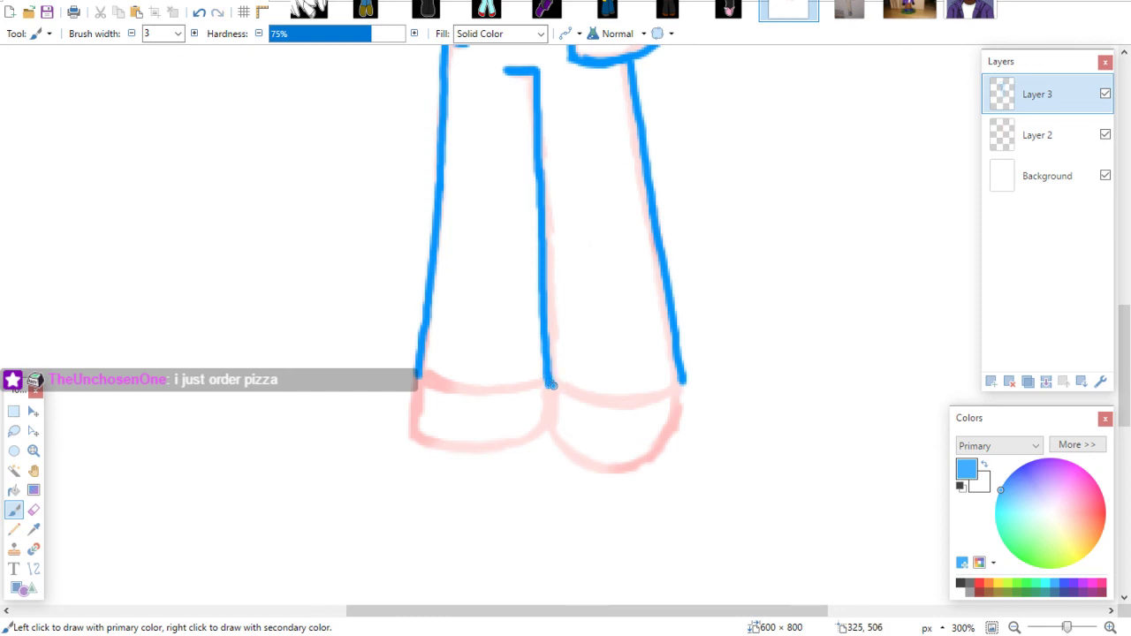
mouse_move(549, 385)
mouse_down()
mouse_move(601, 403)
mouse_move(668, 389)
mouse_up()
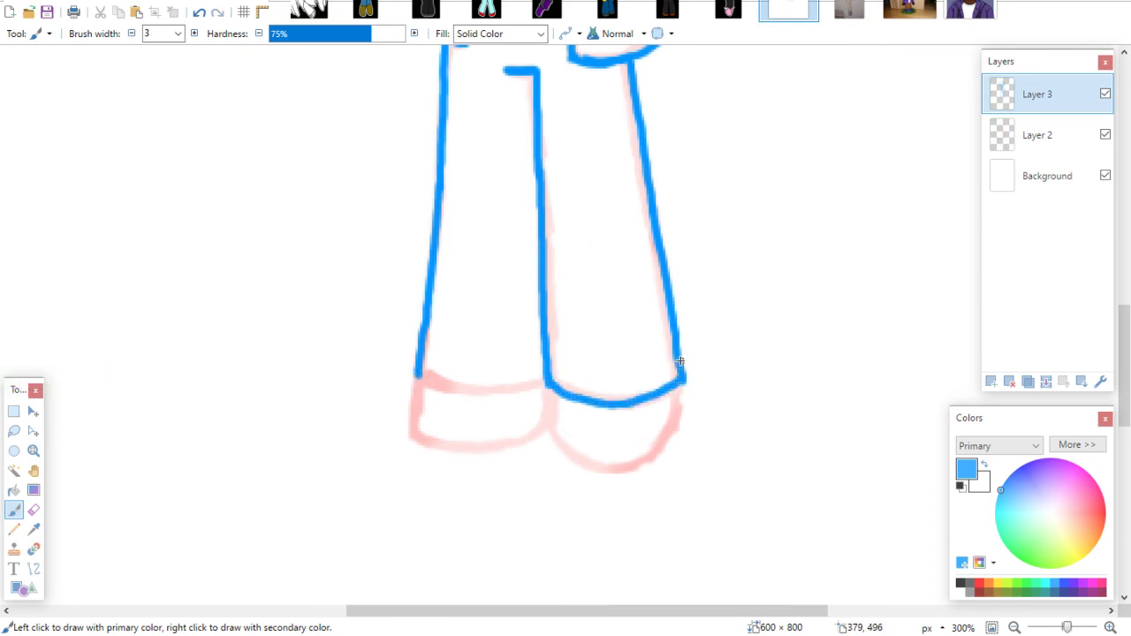
Trace the left trouser hem and the rounded outlines of both shoes
mouse_move(418, 376)
mouse_down()
mouse_move(486, 393)
mouse_move(546, 381)
mouse_up()
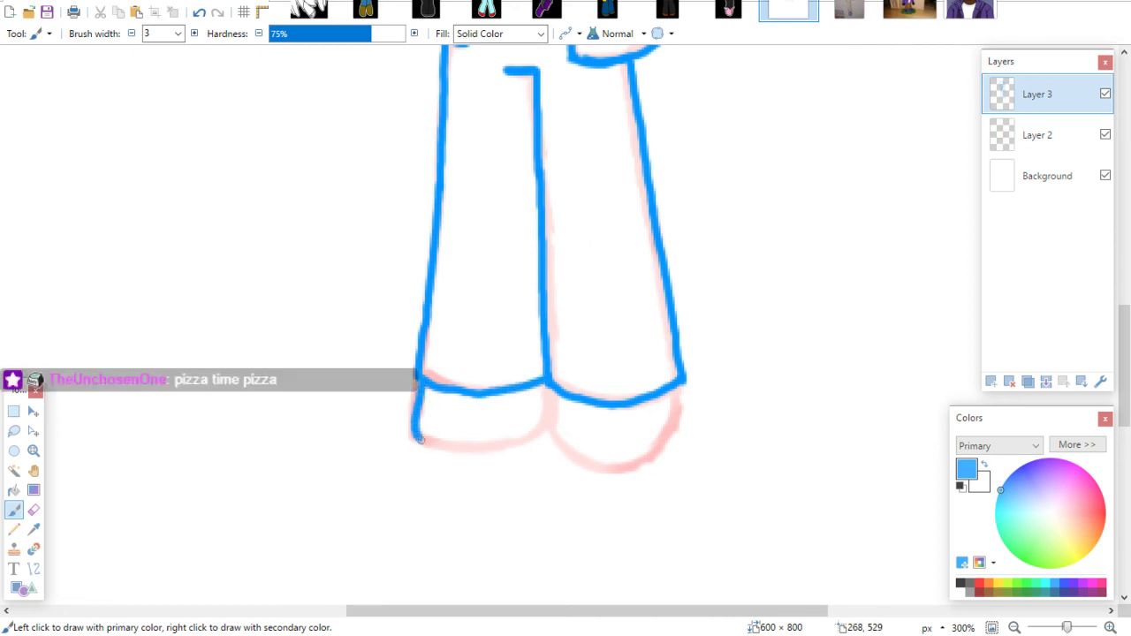
drag(421, 440, 471, 447)
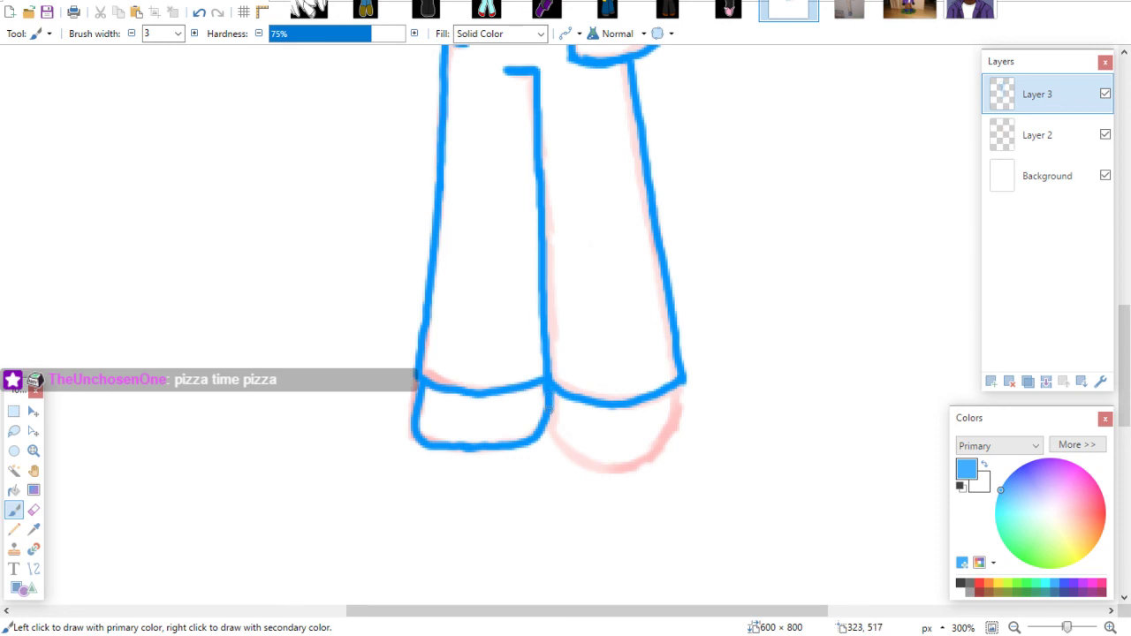
mouse_move(544, 403)
mouse_down()
mouse_move(563, 446)
mouse_move(585, 463)
mouse_move(639, 462)
mouse_up()
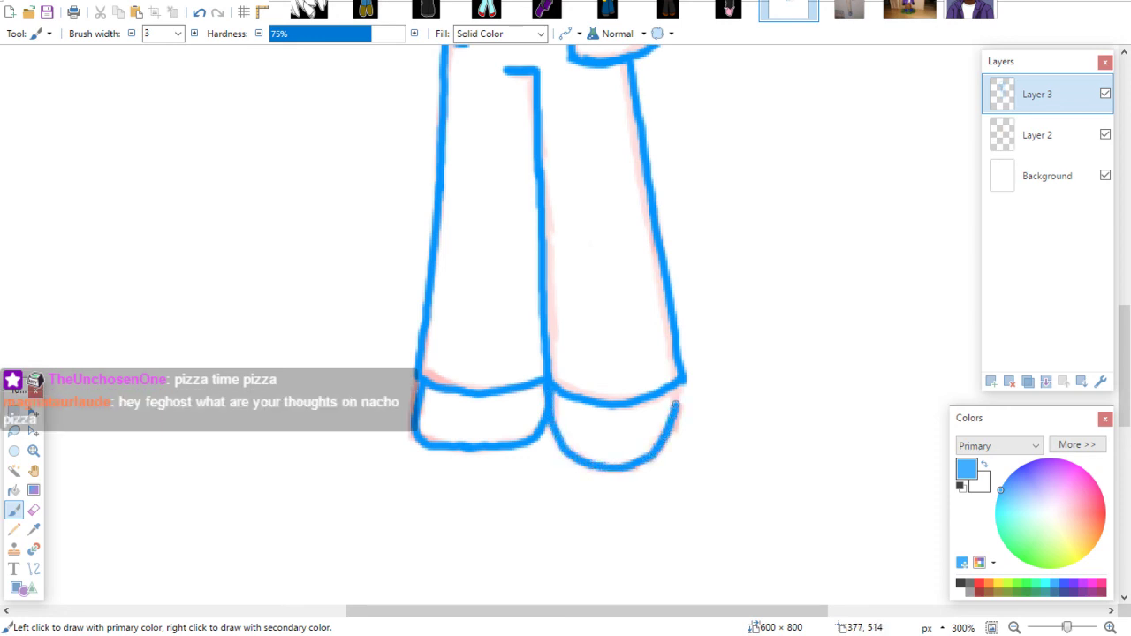
Delete Layer 2, which holds the faded red sketch
scroll(972, 265, up, 10)
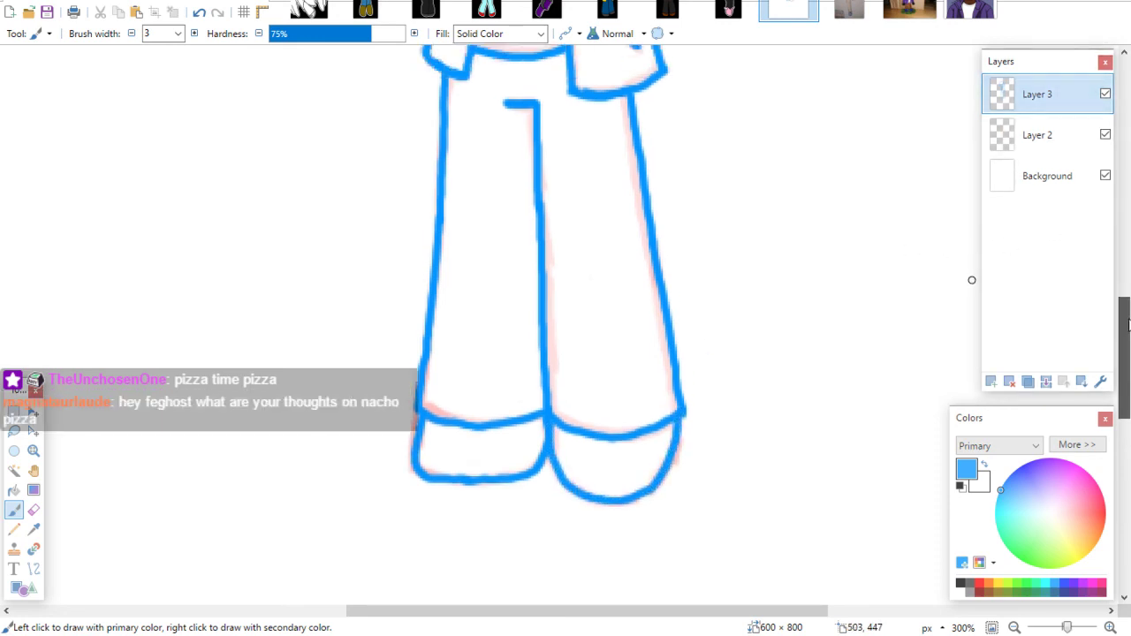
click(1086, 139)
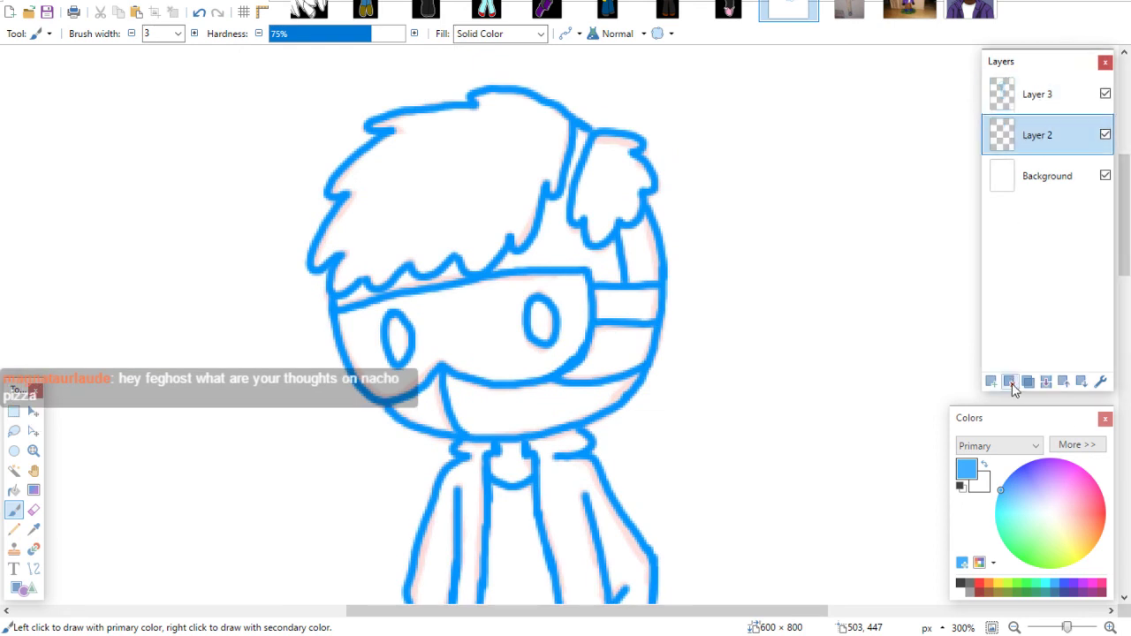
click(1009, 380)
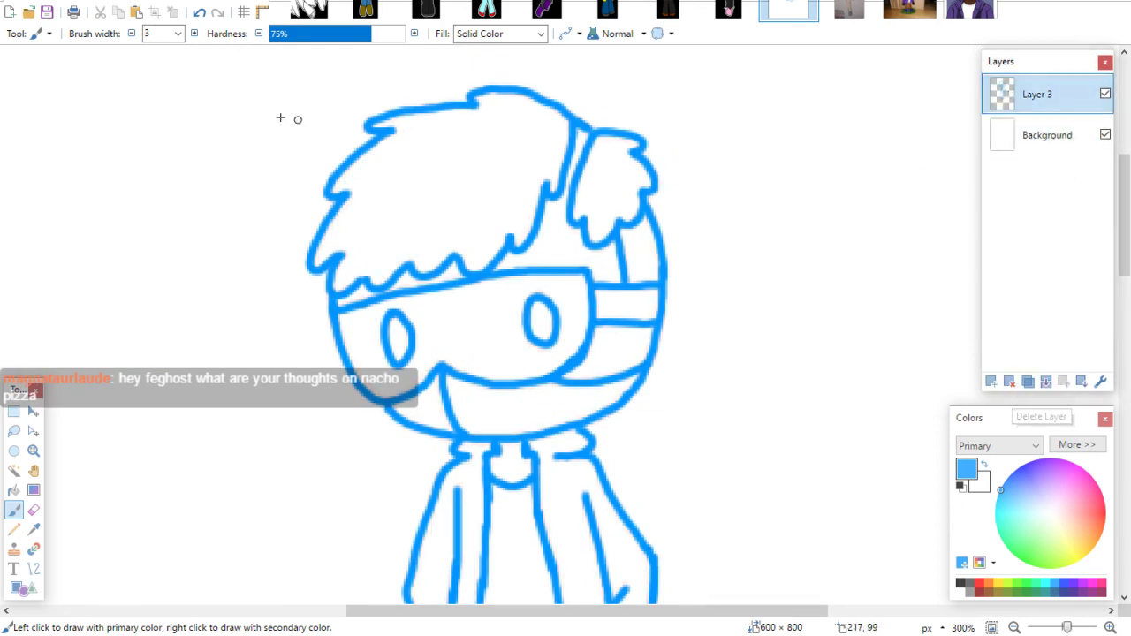
Turn the blue line art black with Brightness / Contrast, using brightness -100 and the maximum contrast
click(168, 3)
click(170, 4)
click(171, 4)
click(212, 48)
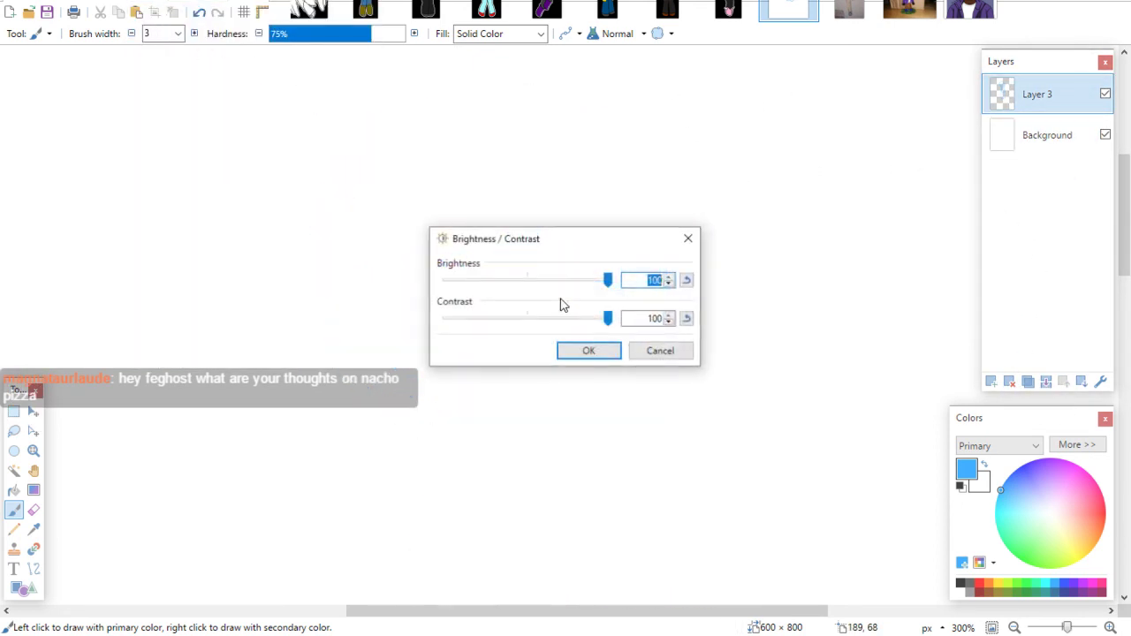
click(482, 320)
drag(481, 325, 442, 321)
drag(607, 280, 417, 284)
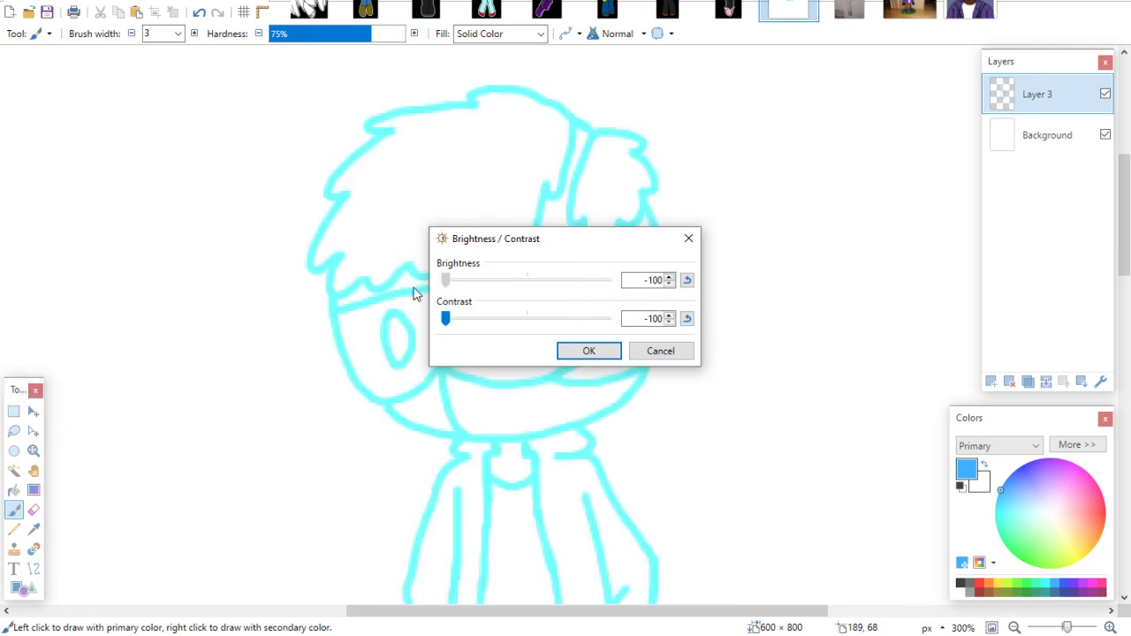
drag(445, 320, 650, 324)
click(660, 351)
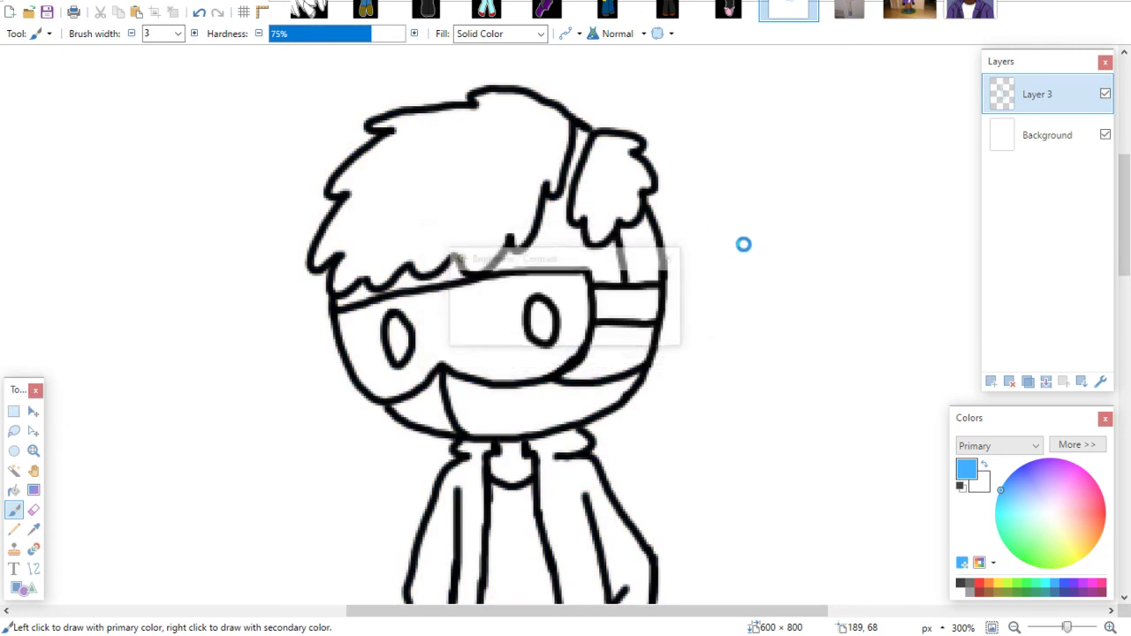
Sample the dark grey hair colour from the reference portrait and return to the character drawing
click(971, 9)
click(33, 543)
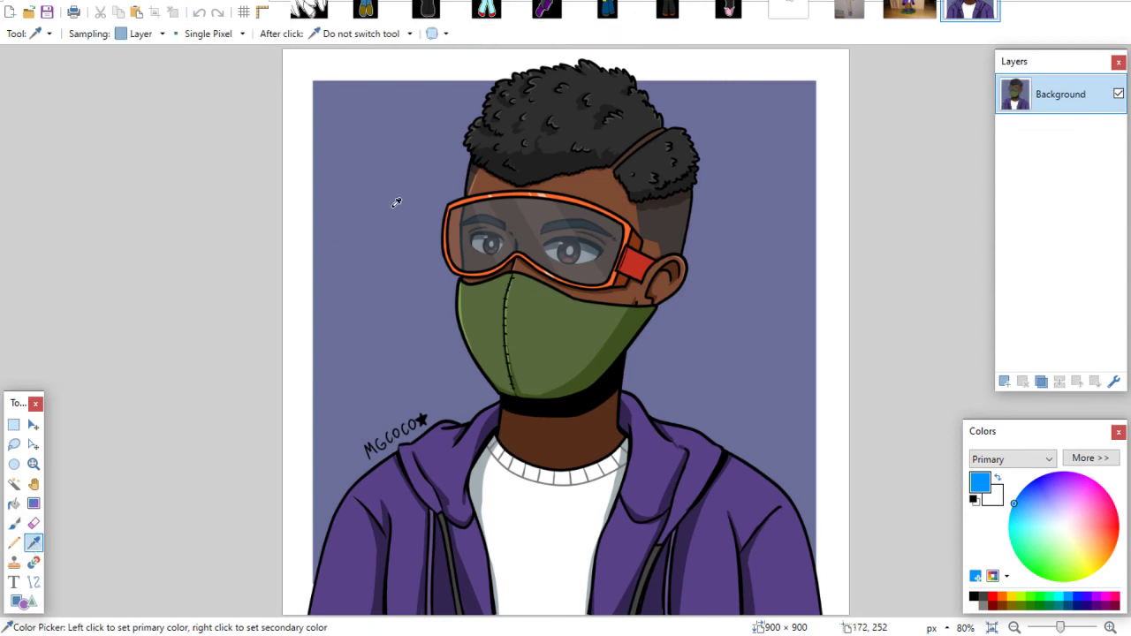
click(631, 129)
click(789, 8)
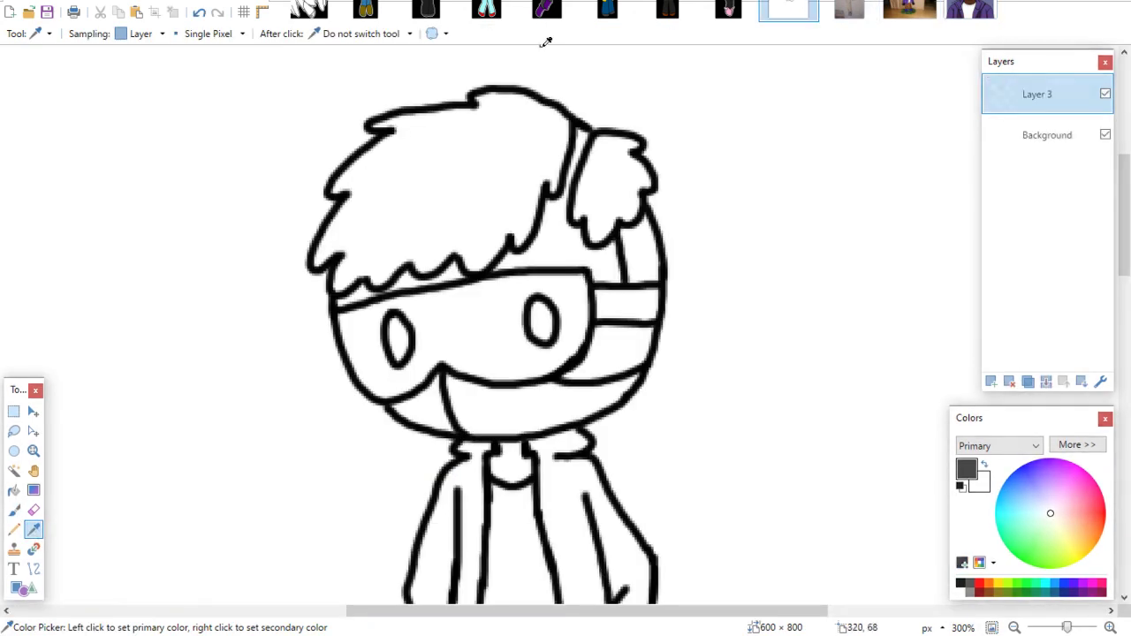
Switch back to the Paintbrush and duplicate the line-art layer, Layer 3
click(14, 510)
click(1027, 381)
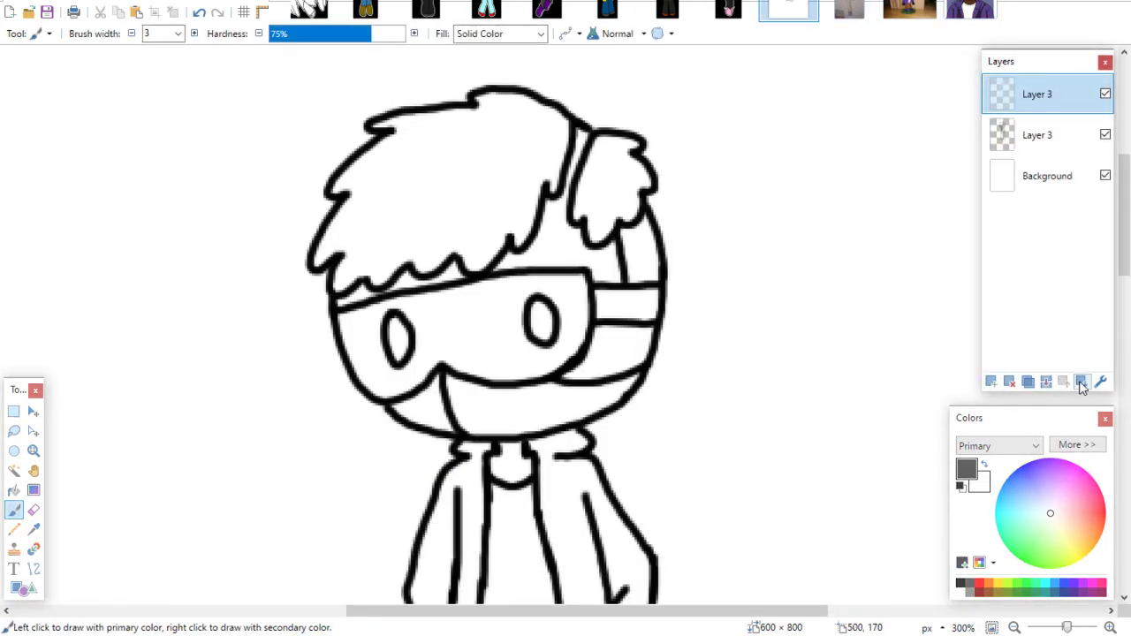
Move the empty Layer 3 beneath the line-art layer and set the brush width to 5
click(1082, 380)
drag(1124, 276, 1124, 258)
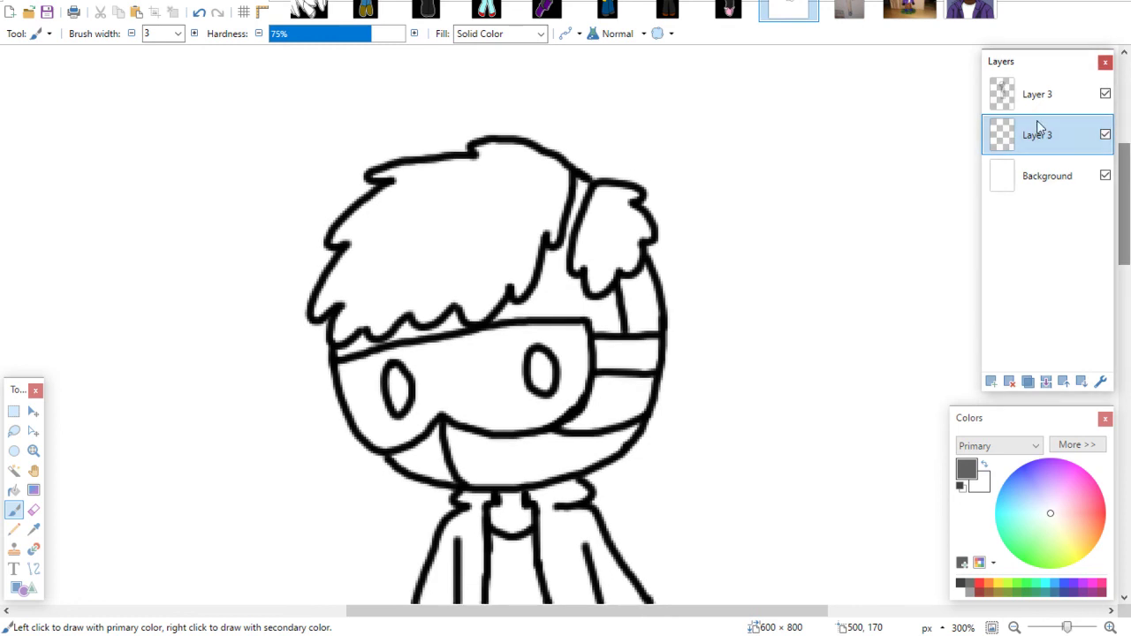
click(178, 33)
click(156, 69)
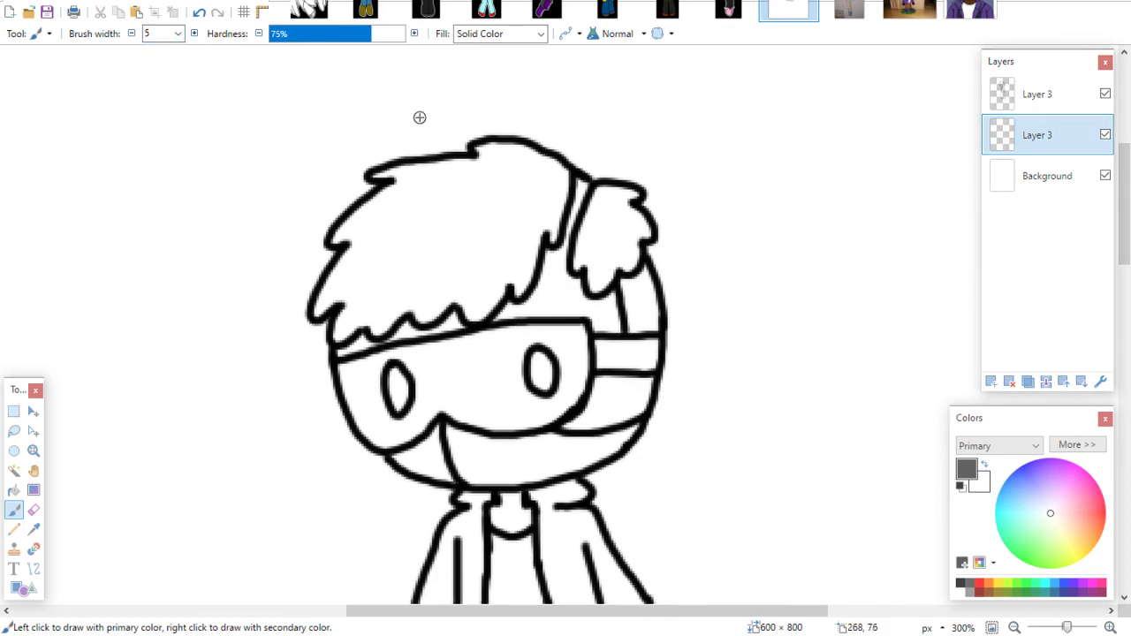
Paint the main hair and the separate side tuft with the sampled dark grey
mouse_move(332, 298)
mouse_down()
mouse_move(352, 265)
mouse_move(316, 309)
mouse_move(353, 275)
mouse_move(370, 227)
mouse_move(334, 238)
mouse_move(404, 182)
mouse_move(382, 171)
mouse_move(527, 153)
mouse_move(492, 146)
mouse_move(560, 169)
mouse_move(568, 159)
mouse_move(549, 159)
mouse_move(567, 182)
mouse_move(553, 238)
mouse_move(550, 208)
mouse_move(518, 288)
mouse_move(519, 259)
mouse_move(472, 316)
mouse_move(463, 290)
mouse_move(432, 315)
mouse_move(409, 299)
mouse_move(385, 330)
mouse_move(370, 316)
mouse_move(347, 336)
mouse_move(347, 305)
mouse_move(338, 338)
mouse_move(347, 289)
mouse_move(355, 315)
mouse_move(386, 296)
mouse_move(382, 315)
mouse_move(441, 256)
mouse_move(443, 283)
mouse_up()
mouse_move(411, 187)
mouse_down()
mouse_move(433, 198)
mouse_move(376, 228)
mouse_move(370, 245)
mouse_move(446, 181)
mouse_move(394, 256)
mouse_move(447, 204)
mouse_move(478, 195)
mouse_move(484, 181)
mouse_move(459, 172)
mouse_move(495, 168)
mouse_move(482, 212)
mouse_move(545, 168)
mouse_move(512, 265)
mouse_move(525, 241)
mouse_move(482, 305)
mouse_move(472, 265)
mouse_move(460, 281)
mouse_move(457, 225)
mouse_move(474, 259)
mouse_move(501, 245)
mouse_up()
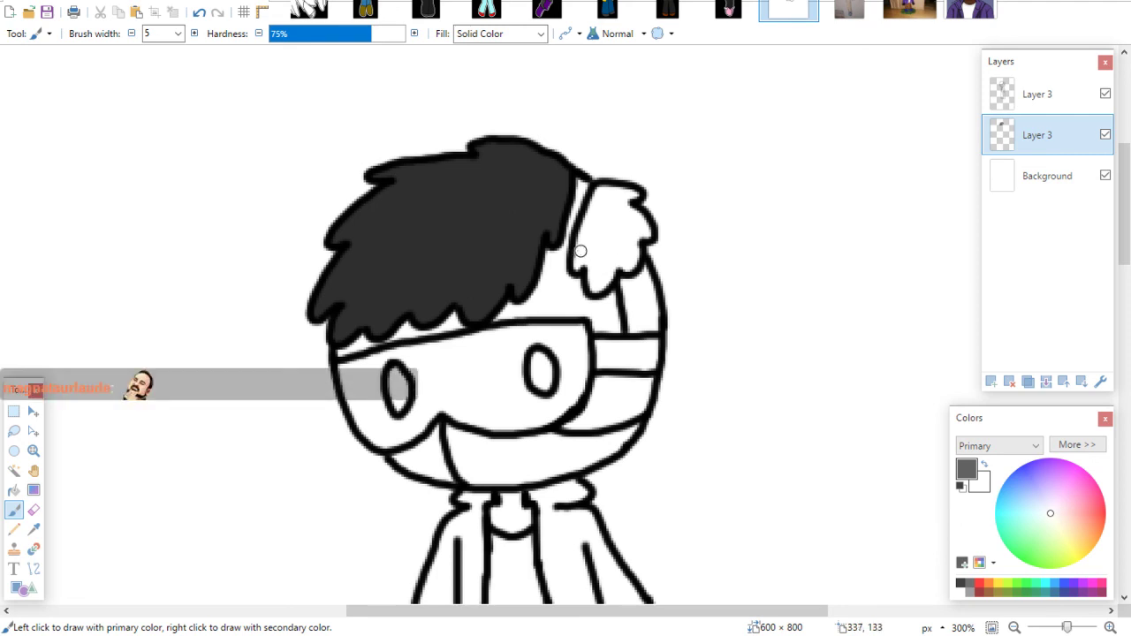
mouse_move(581, 251)
mouse_down()
mouse_move(590, 285)
mouse_move(632, 263)
mouse_move(626, 243)
mouse_up()
mouse_move(601, 288)
mouse_down()
mouse_move(590, 212)
mouse_move(604, 189)
mouse_move(636, 192)
mouse_move(641, 219)
mouse_move(619, 236)
mouse_move(606, 203)
mouse_move(617, 211)
mouse_up()
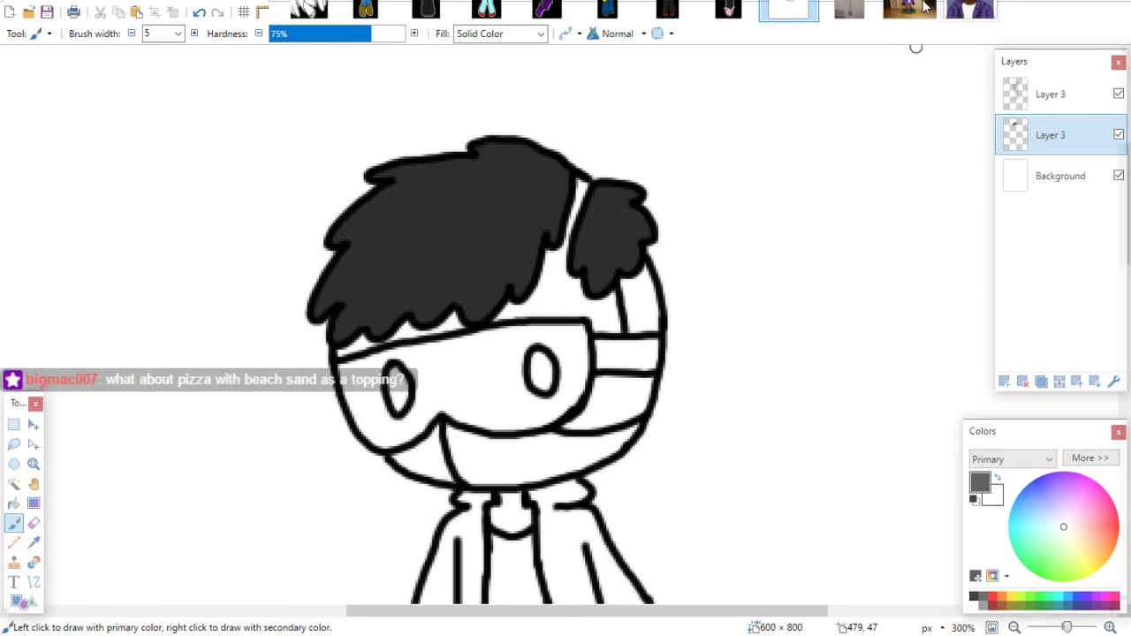
Sample the brownish-grey shaved hair colour from the reference portrait and paint the strip behind the side tuft with it
click(969, 10)
click(33, 543)
click(670, 223)
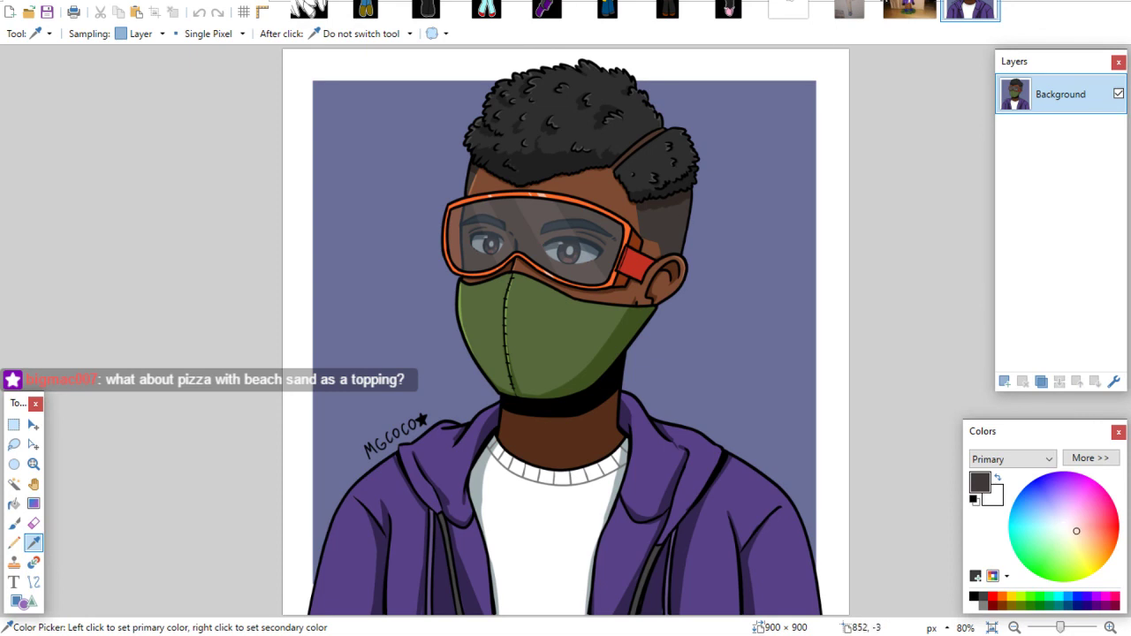
click(788, 10)
click(15, 509)
mouse_move(627, 297)
mouse_down()
mouse_move(628, 327)
mouse_move(641, 274)
mouse_move(652, 321)
mouse_move(637, 291)
mouse_up()
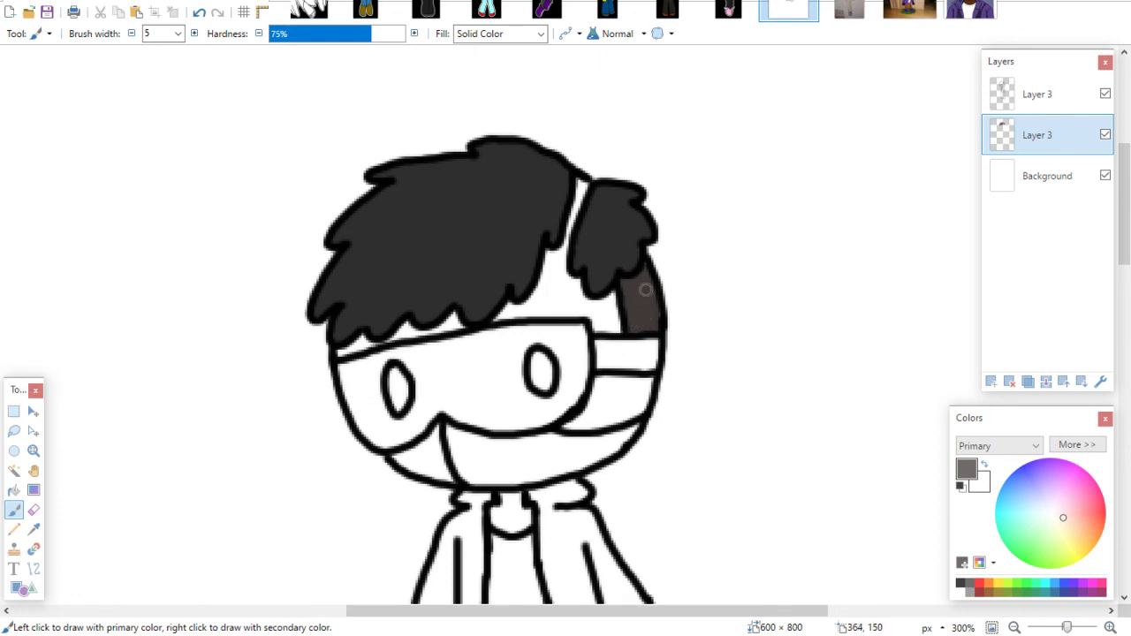
Sample the brown skin colour from the forehead in the reference portrait and return to the character drawing
click(969, 8)
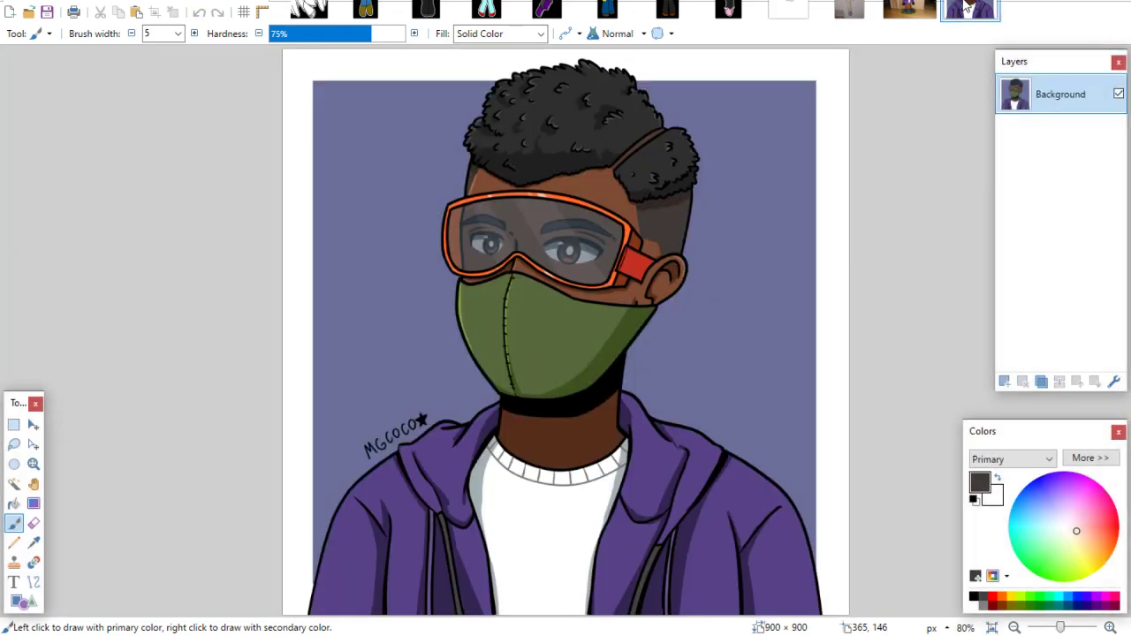
click(34, 542)
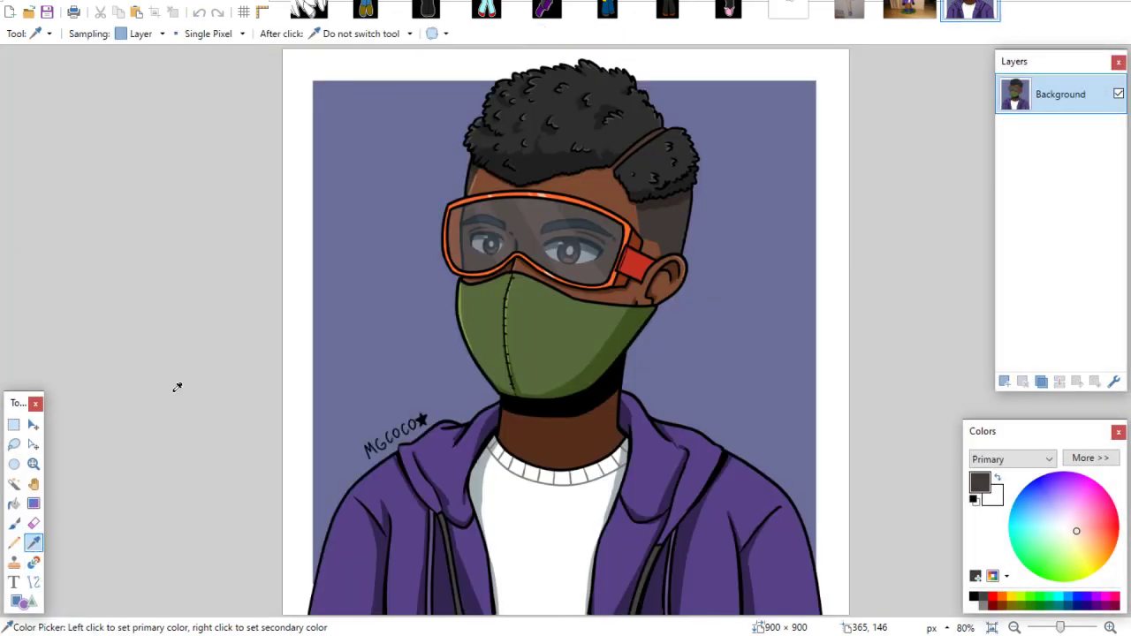
click(606, 185)
click(789, 8)
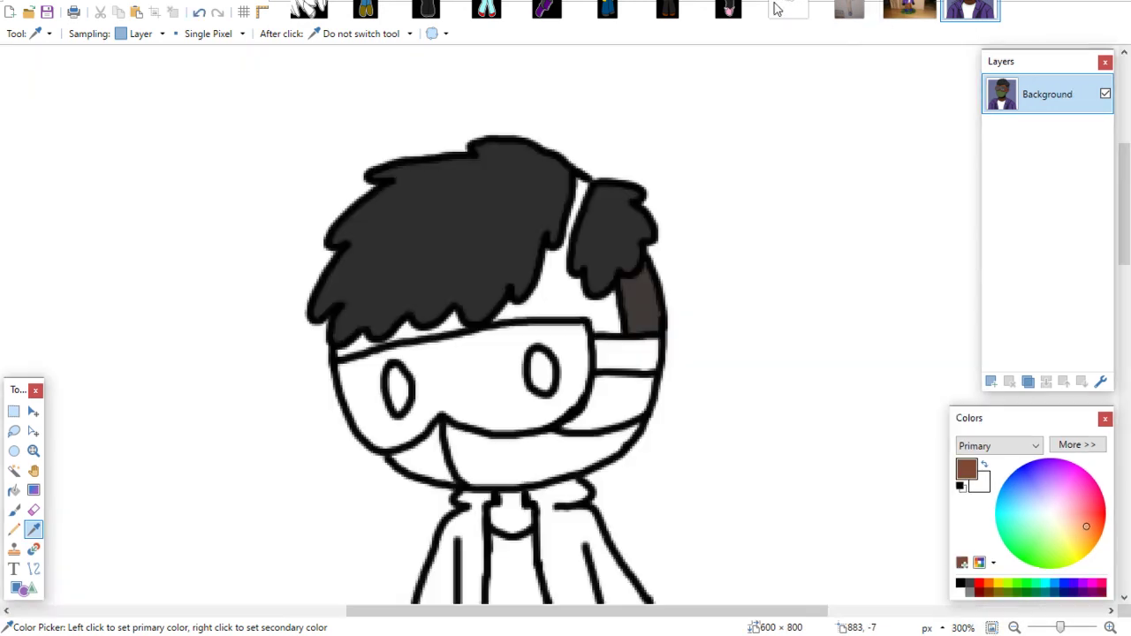
Add a new layer below the hair colour layer and paint the forehead, hair parting and cheek brown with the Paintbrush
click(15, 509)
click(991, 380)
click(1081, 381)
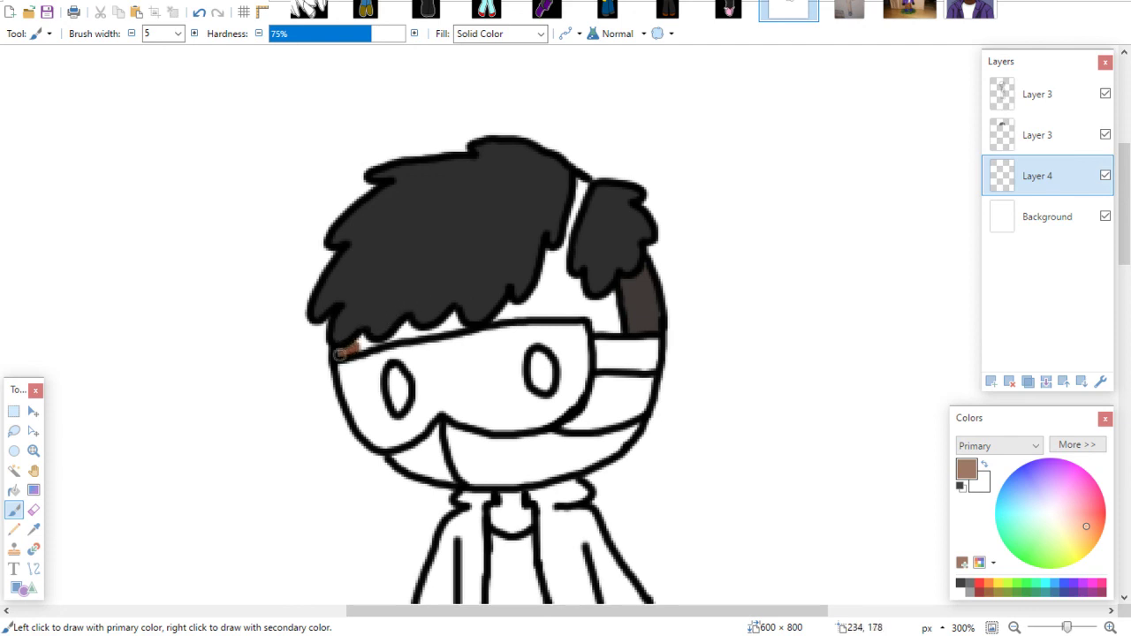
mouse_move(341, 354)
mouse_down()
mouse_move(387, 338)
mouse_move(374, 337)
mouse_up()
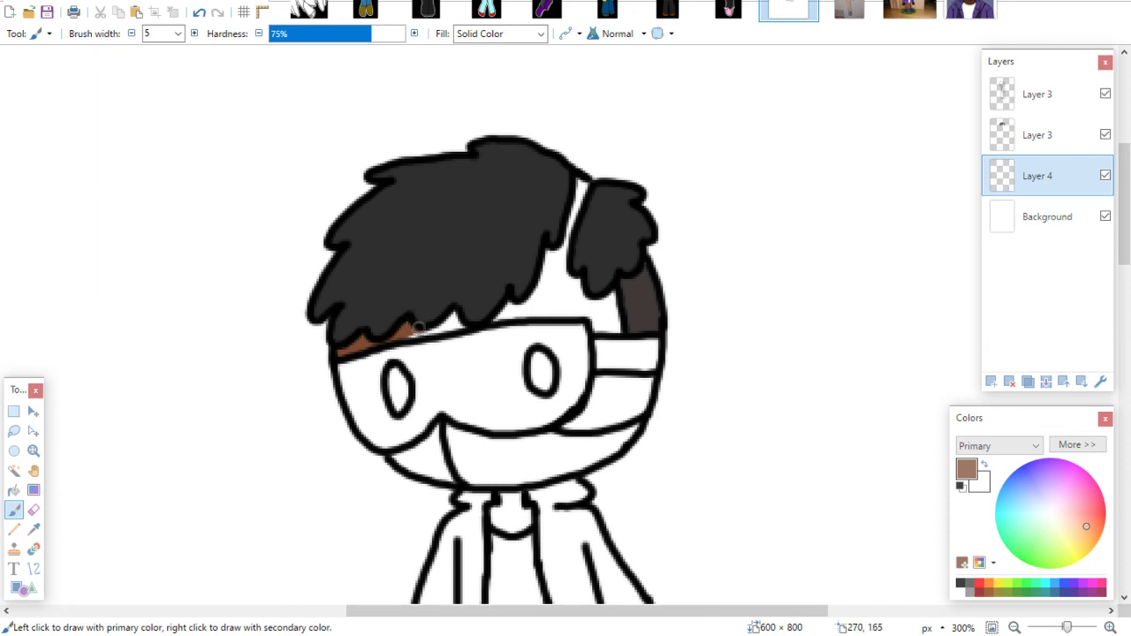
mouse_move(419, 327)
mouse_down()
mouse_move(468, 323)
mouse_move(457, 307)
mouse_move(461, 318)
mouse_move(508, 310)
mouse_move(536, 284)
mouse_move(573, 185)
mouse_move(584, 188)
mouse_move(522, 315)
mouse_move(558, 277)
mouse_move(550, 299)
mouse_move(565, 276)
mouse_move(578, 279)
mouse_move(606, 319)
mouse_up()
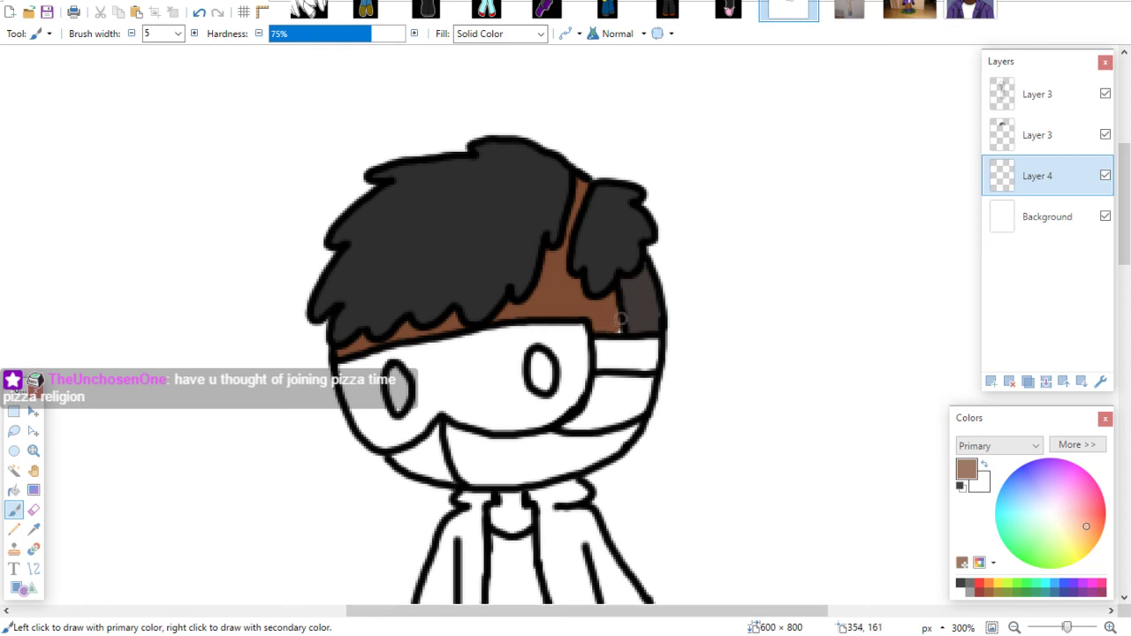
mouse_move(595, 378)
mouse_down()
mouse_move(566, 429)
mouse_move(595, 416)
mouse_move(634, 383)
mouse_up()
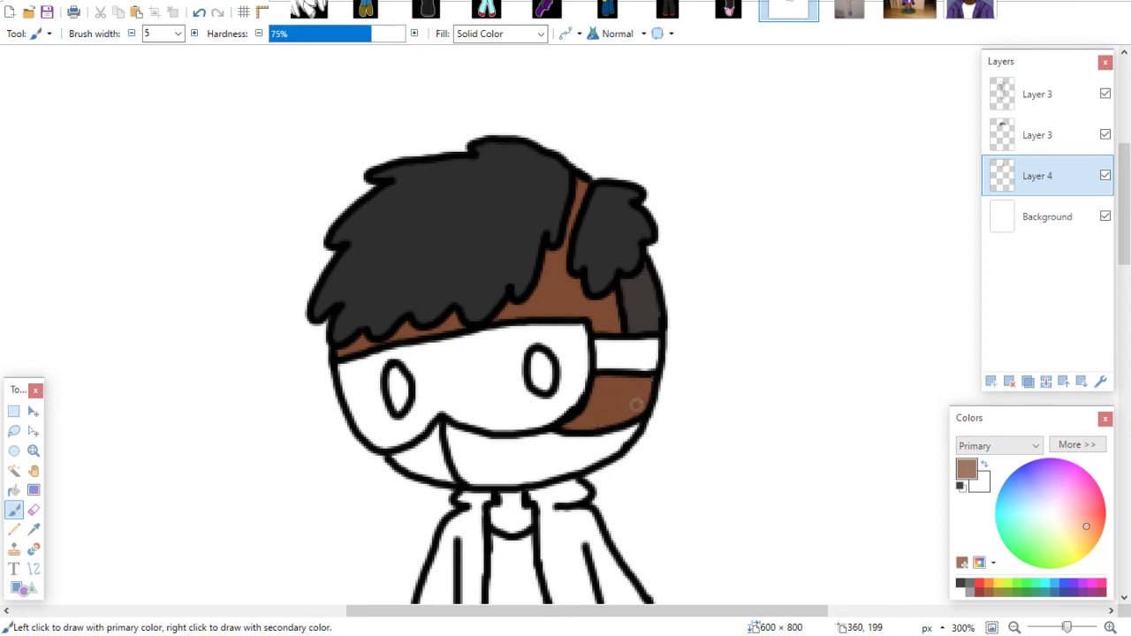
Sample the red of the goggle strap from the reference portrait and paint the character's goggle strap with it
click(972, 11)
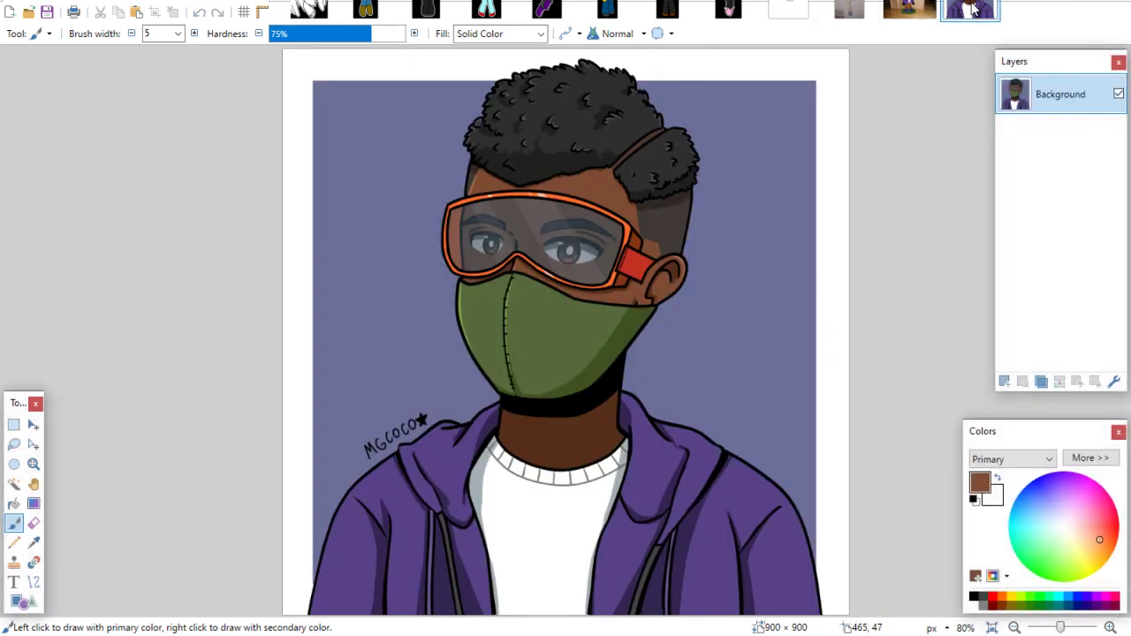
click(38, 544)
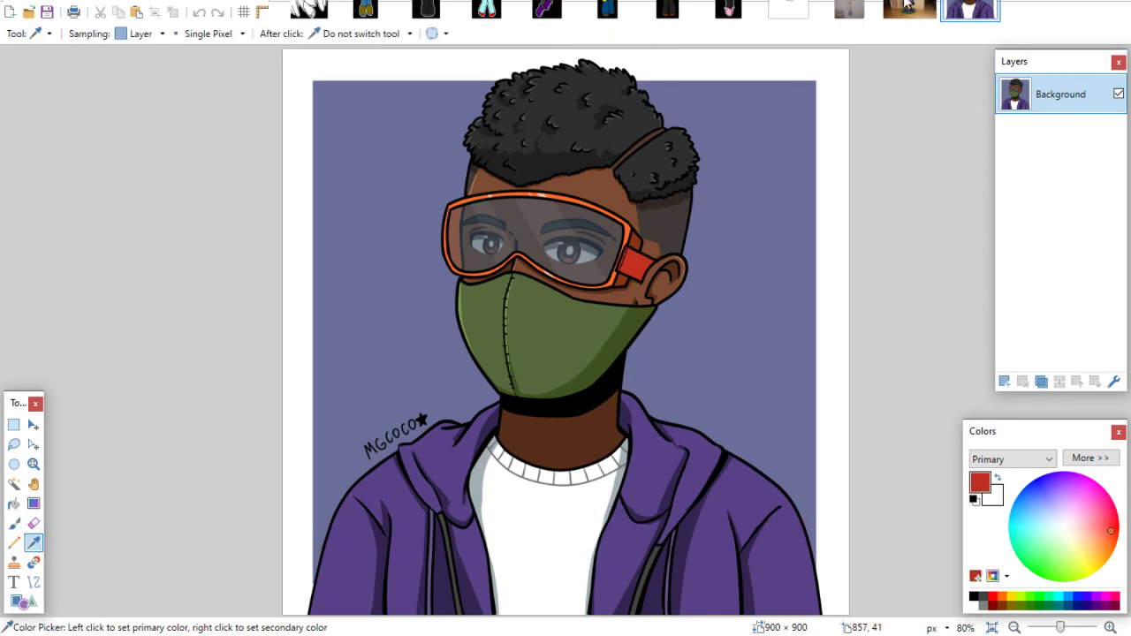
click(909, 9)
click(848, 9)
click(789, 9)
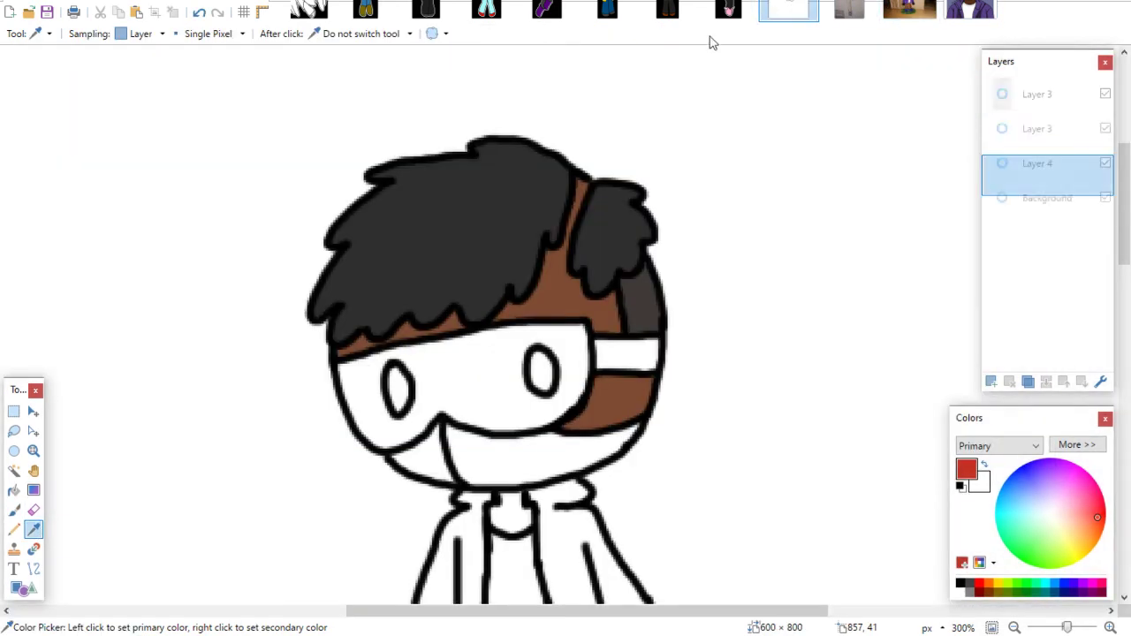
click(13, 510)
mouse_move(604, 358)
mouse_down()
mouse_move(625, 369)
mouse_move(643, 356)
mouse_move(652, 370)
mouse_up()
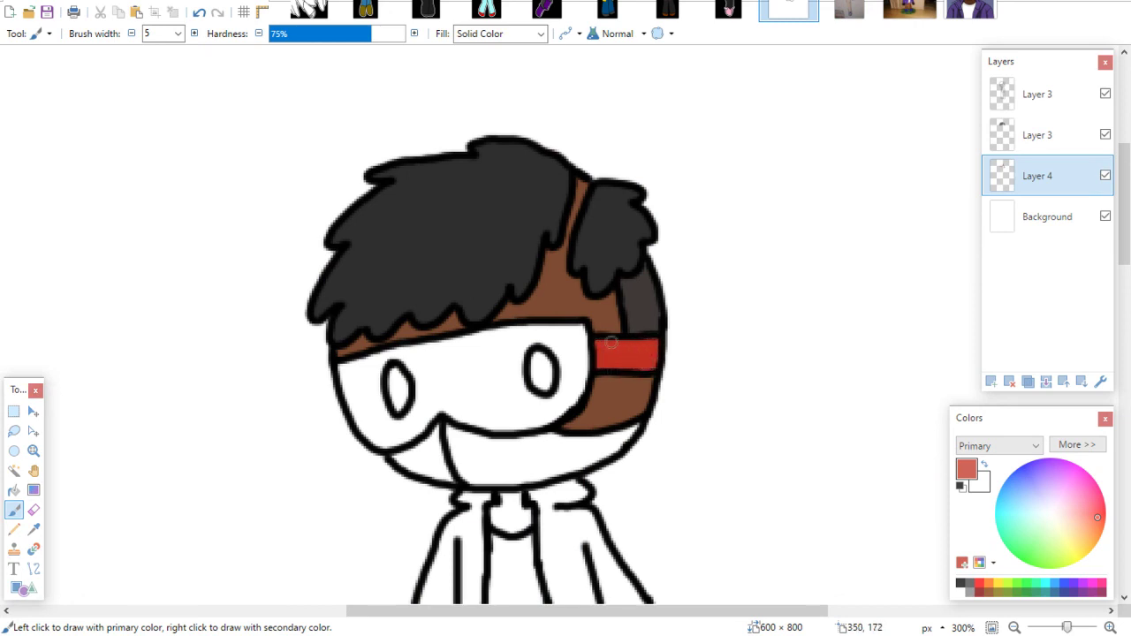
Add a new layer below Layer 4 and choose bright blue as the primary colour
drag(1120, 235, 1120, 251)
click(991, 381)
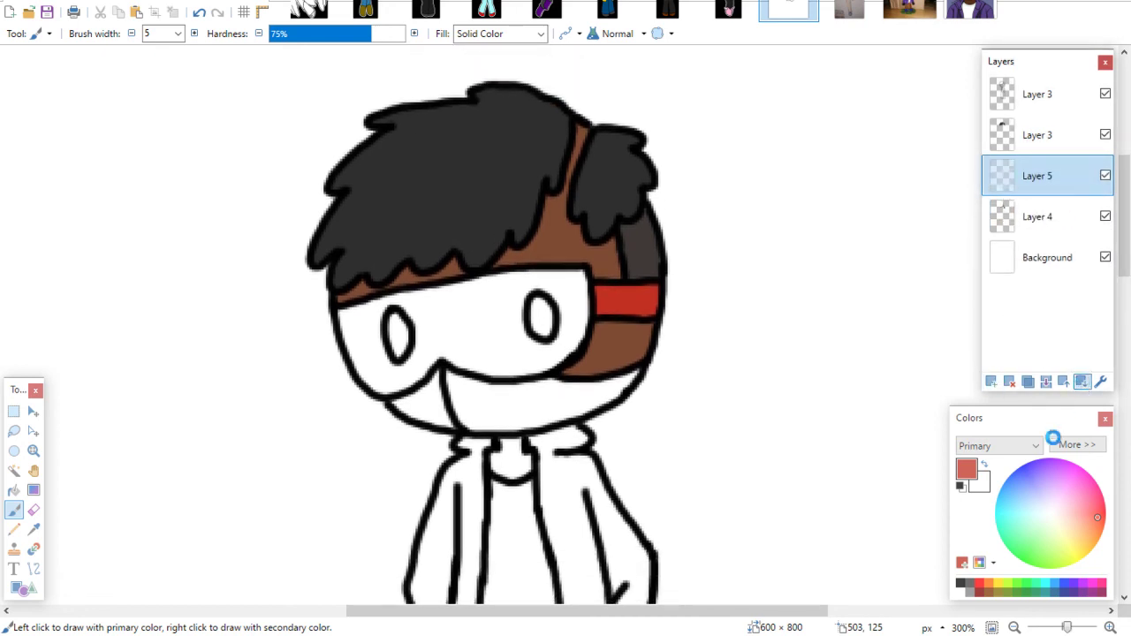
click(1056, 585)
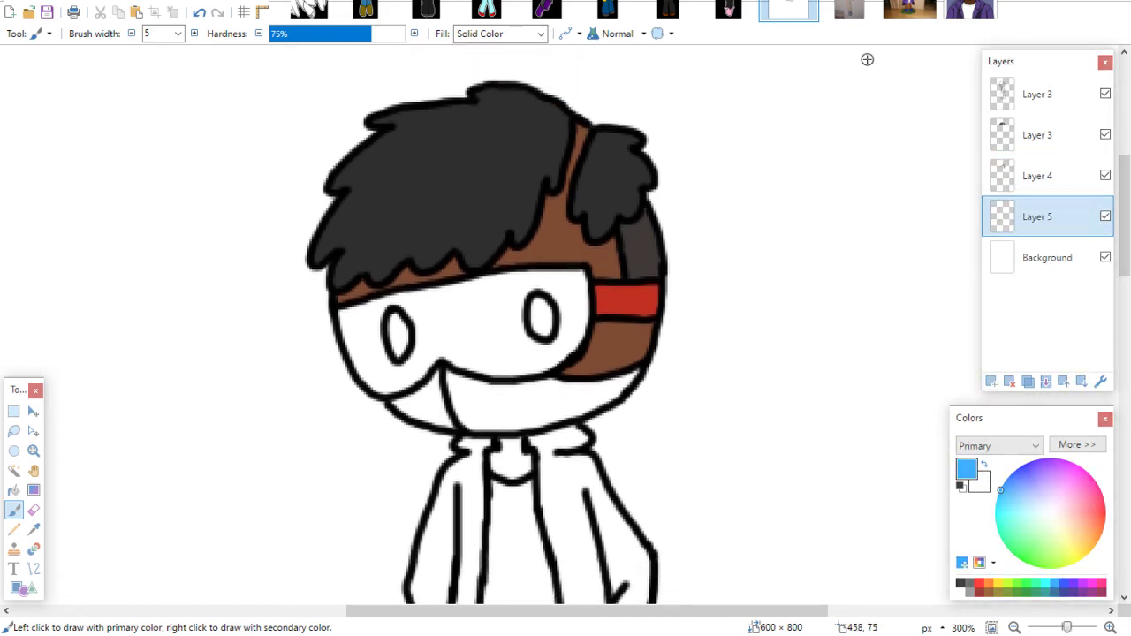
Paint the whole goggle lens bright blue around both eyes on Layer 5
mouse_move(345, 312)
mouse_down()
mouse_move(362, 371)
mouse_move(384, 305)
mouse_move(398, 375)
mouse_up()
drag(393, 311, 422, 293)
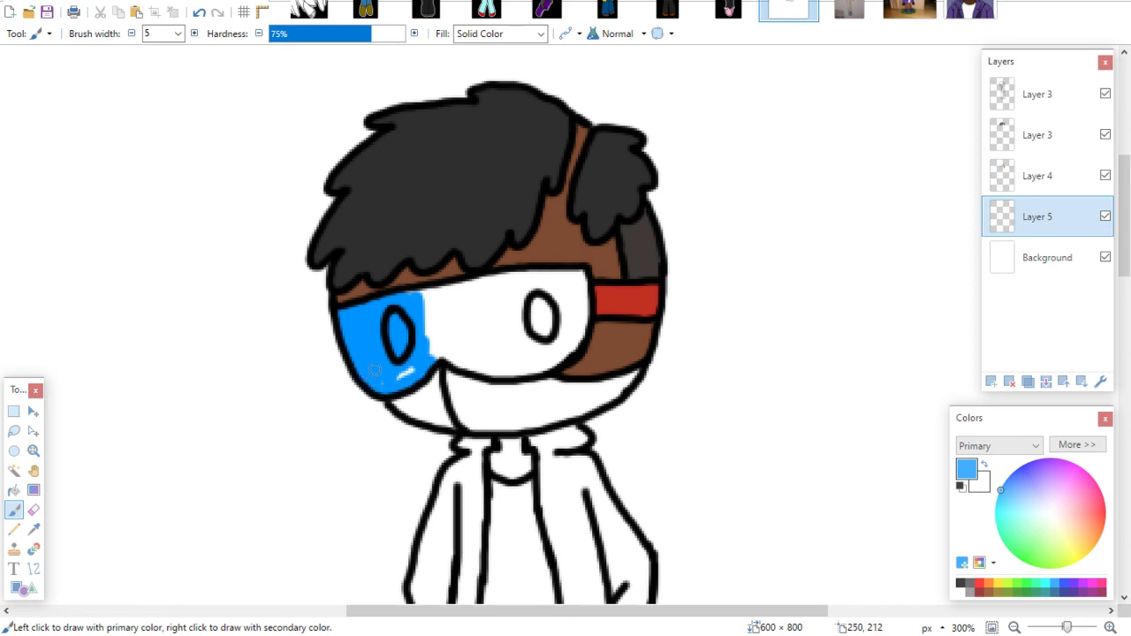
mouse_move(411, 373)
mouse_down()
mouse_move(420, 298)
mouse_move(412, 332)
mouse_move(429, 341)
mouse_move(445, 285)
mouse_move(452, 324)
mouse_up()
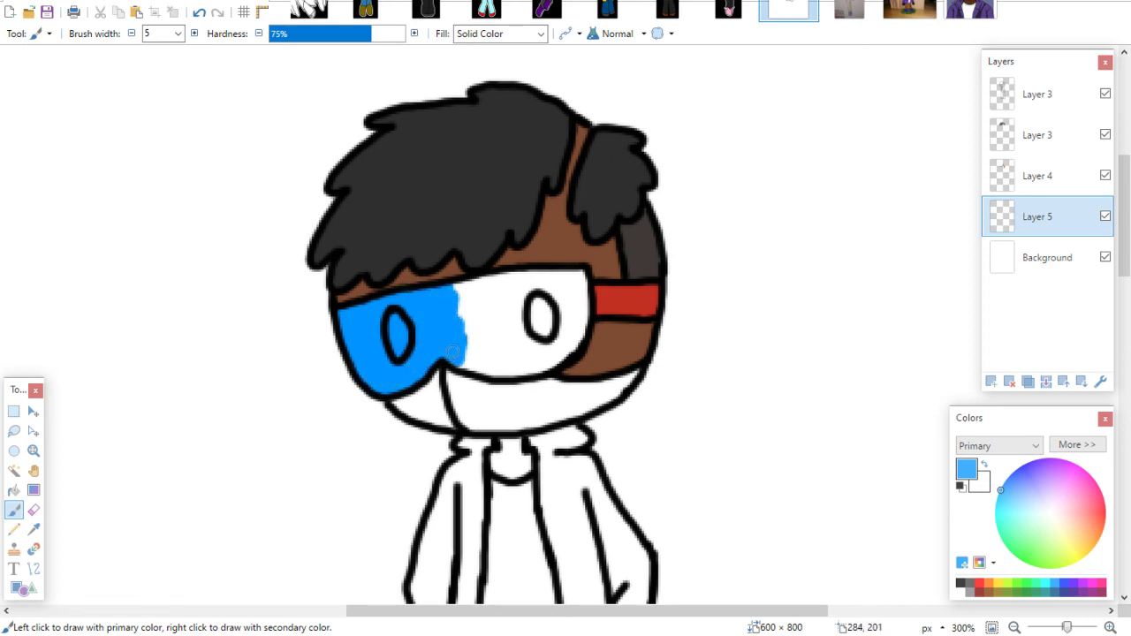
mouse_move(473, 365)
mouse_down()
mouse_move(501, 378)
mouse_move(544, 366)
mouse_move(569, 348)
mouse_move(570, 287)
mouse_up()
mouse_move(570, 338)
mouse_down()
mouse_move(547, 355)
mouse_move(549, 303)
mouse_move(532, 346)
mouse_move(519, 310)
mouse_move(527, 354)
mouse_move(503, 278)
mouse_move(497, 297)
mouse_move(471, 309)
mouse_up()
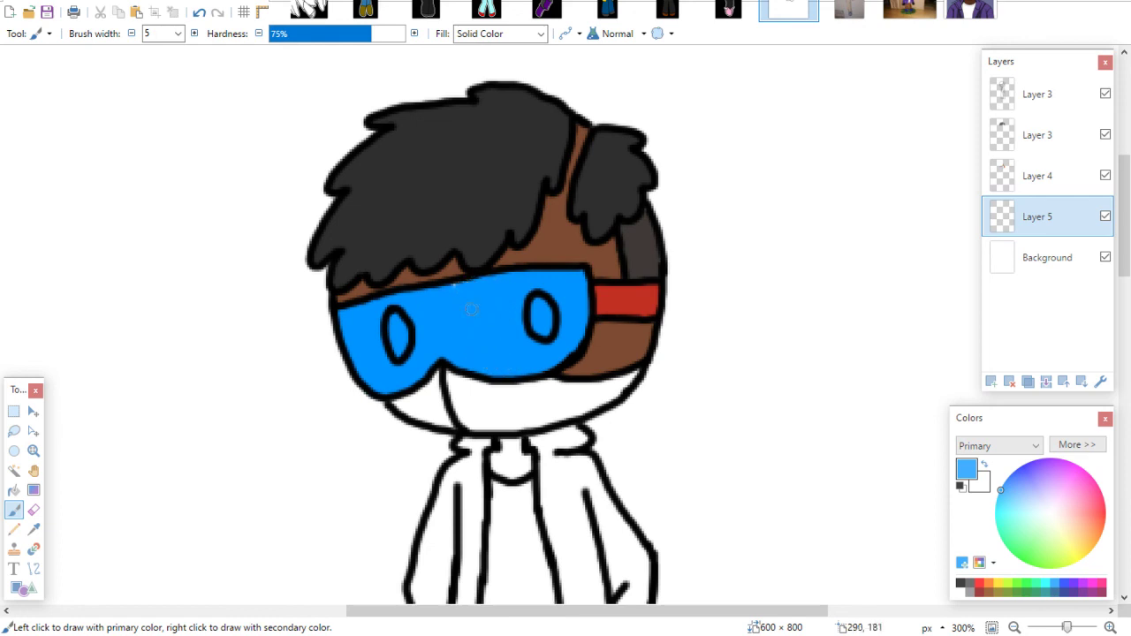
Darken the primary blue to hex 0077CC by lowering its value to 80, and paint inside both eyes
click(1065, 446)
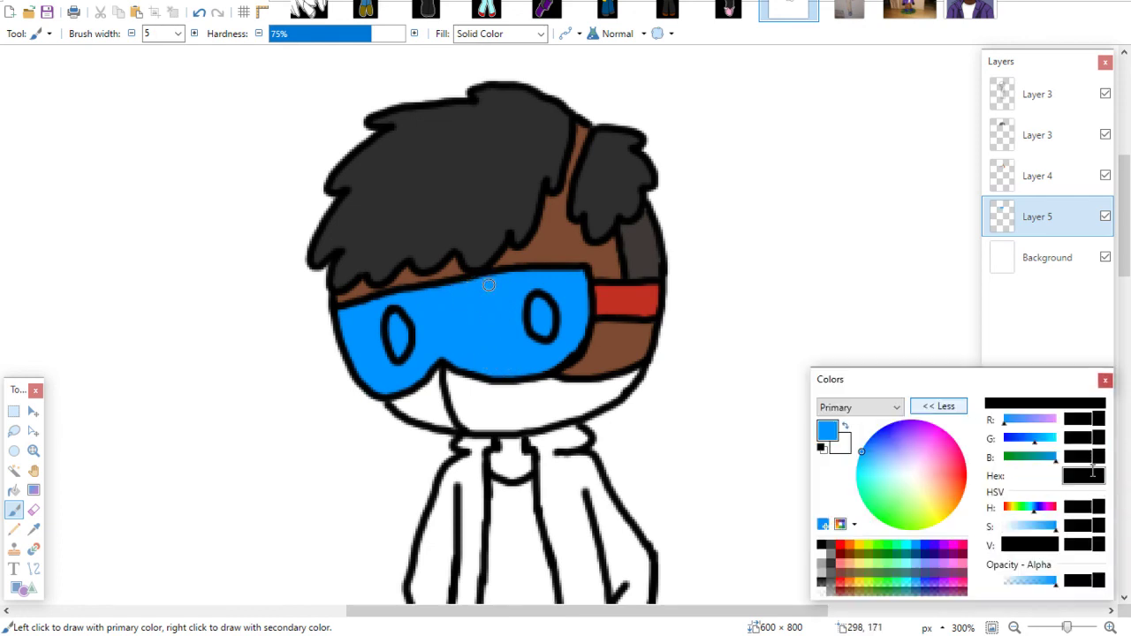
drag(1057, 553, 1044, 553)
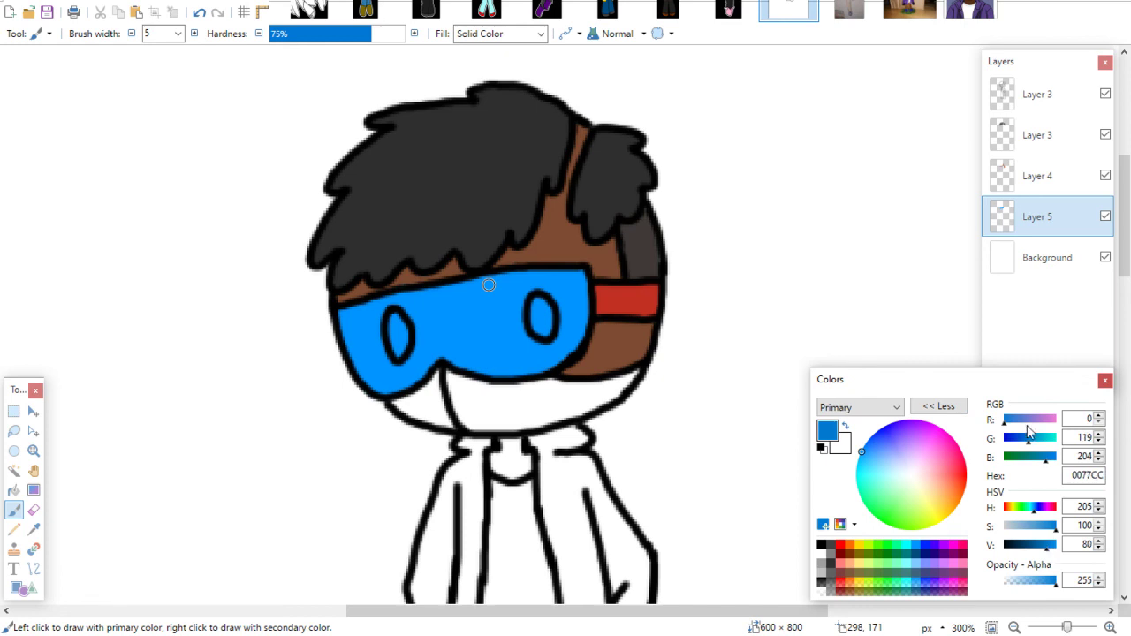
click(943, 413)
drag(539, 301, 541, 322)
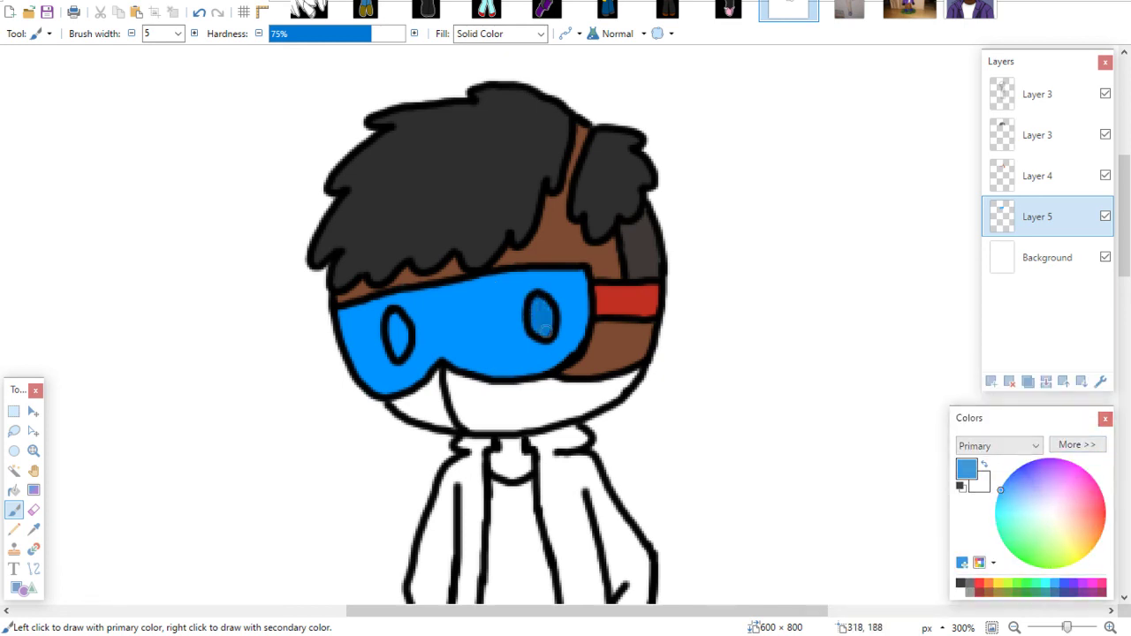
drag(396, 320, 399, 345)
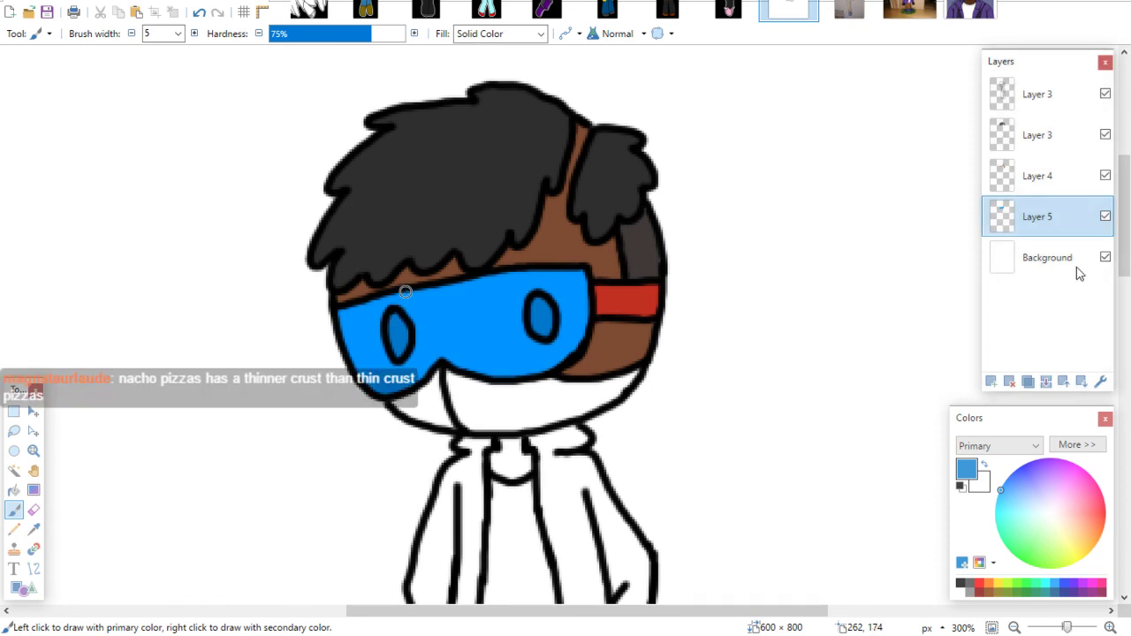
Add a new layer above Layer 5 and set the primary colour to white
click(990, 381)
click(1075, 444)
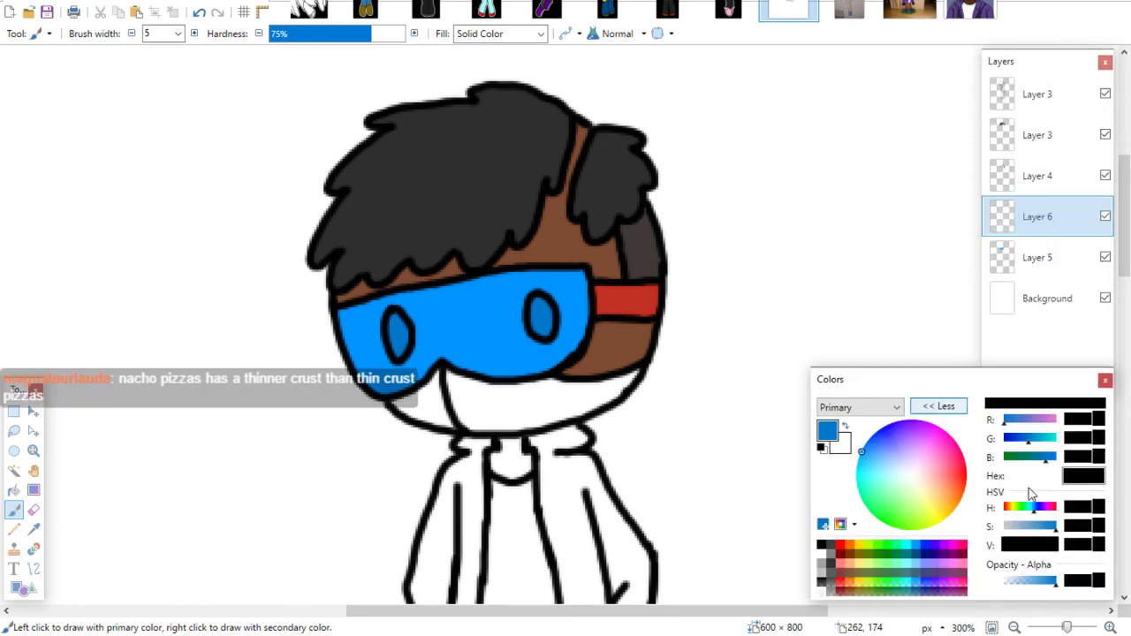
click(830, 545)
click(938, 406)
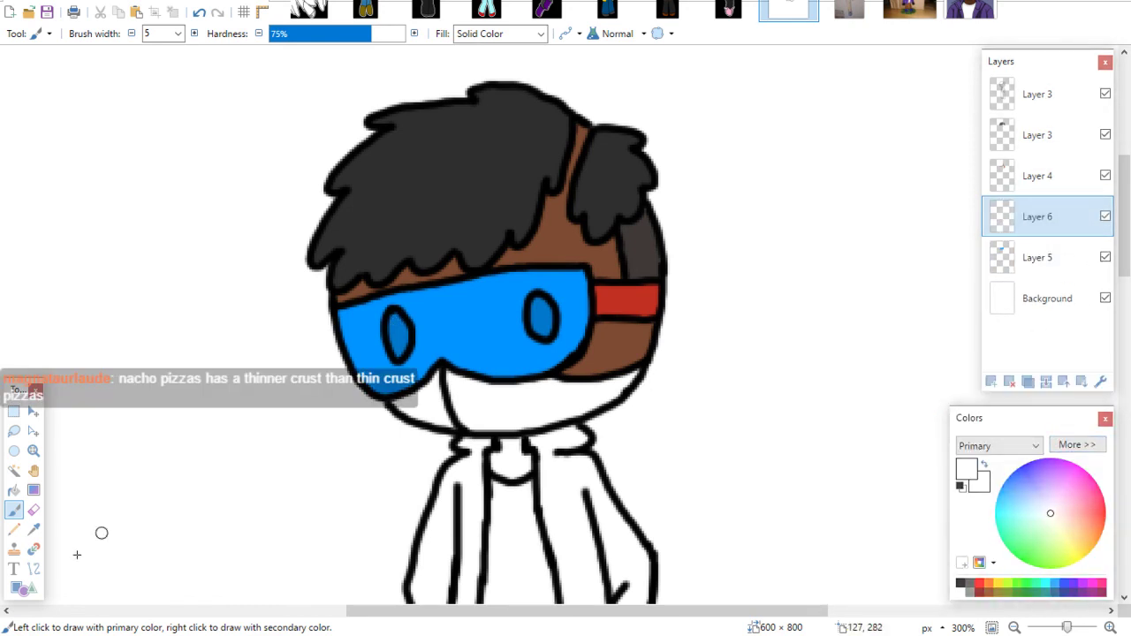
Draw a diagonal white reflection band about 112 px long across the goggles with the Line / Curve tool at width 35
click(33, 569)
click(223, 33)
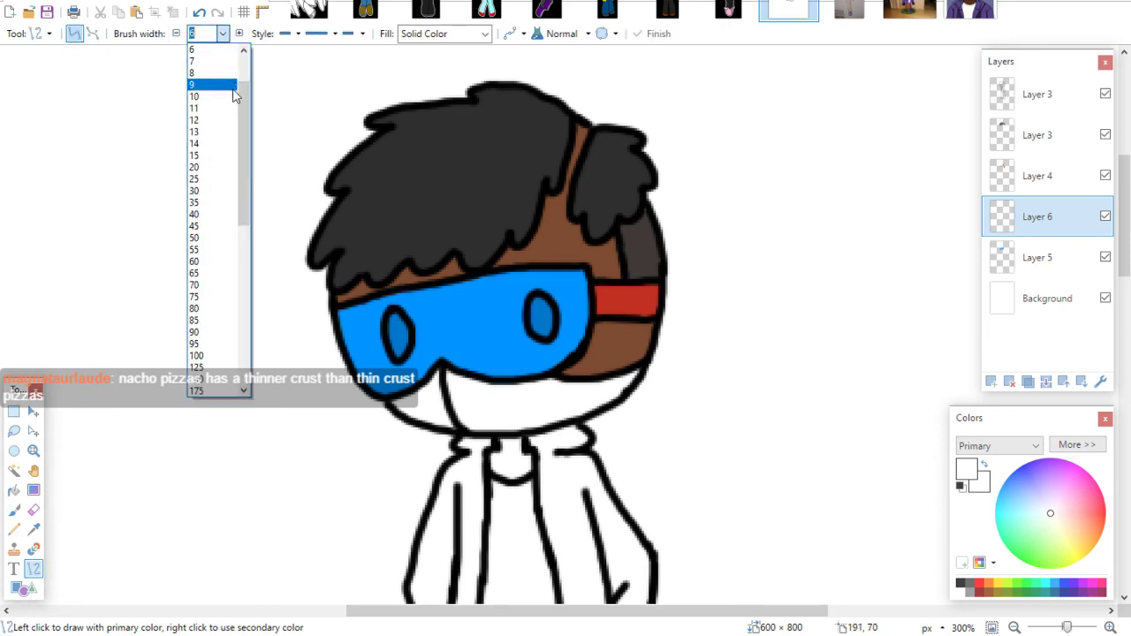
drag(242, 88, 243, 91)
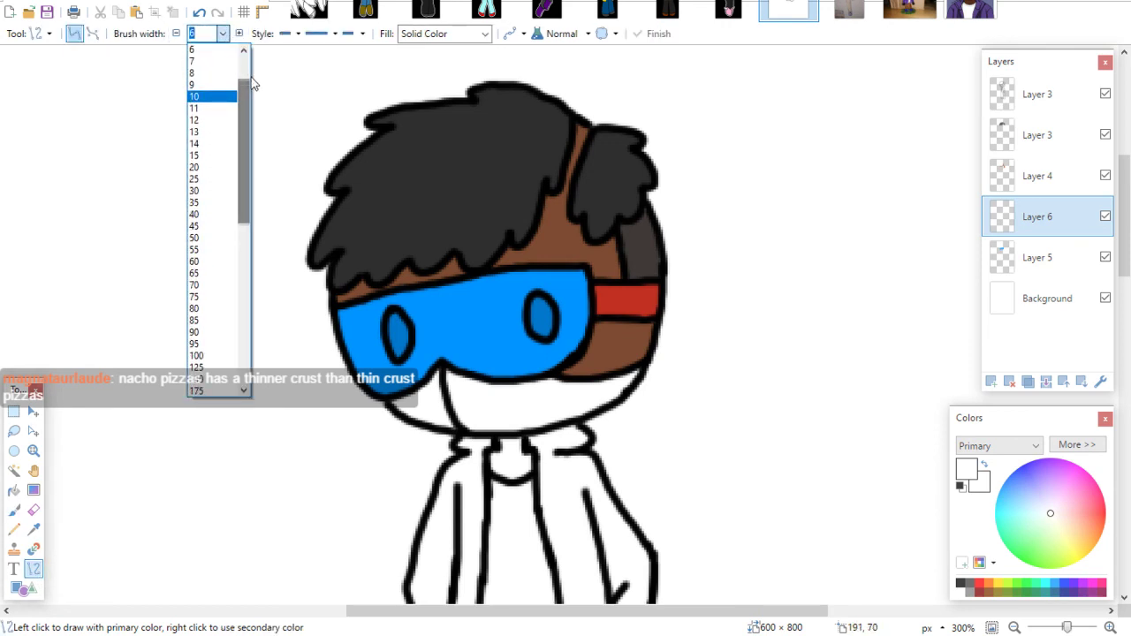
click(224, 203)
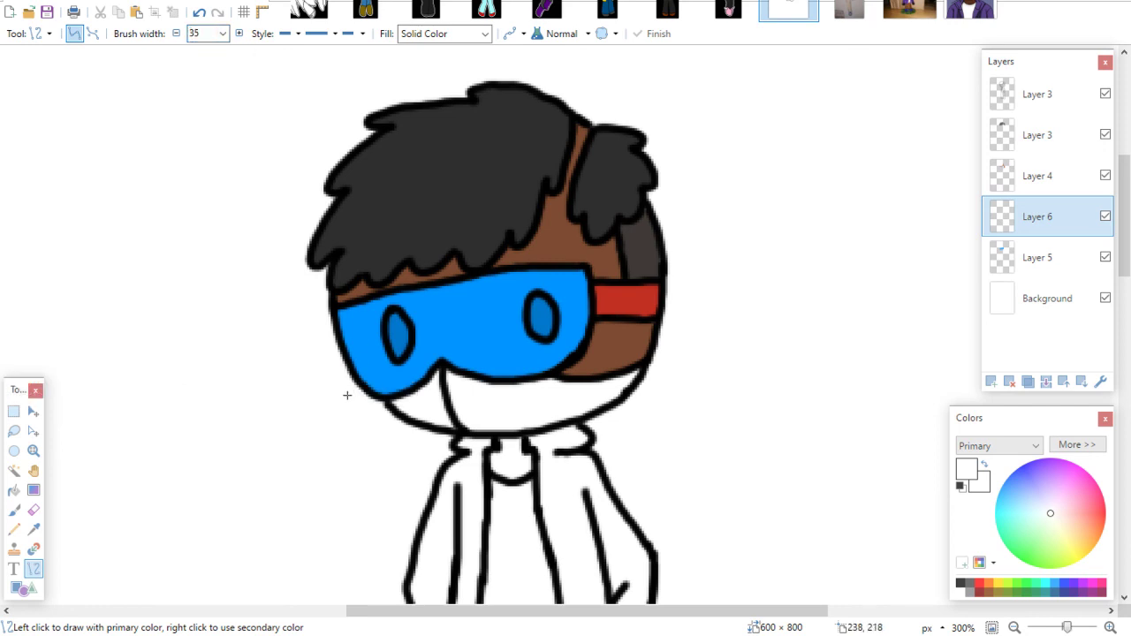
mouse_move(314, 422)
mouse_down()
mouse_move(542, 244)
mouse_move(534, 220)
mouse_up()
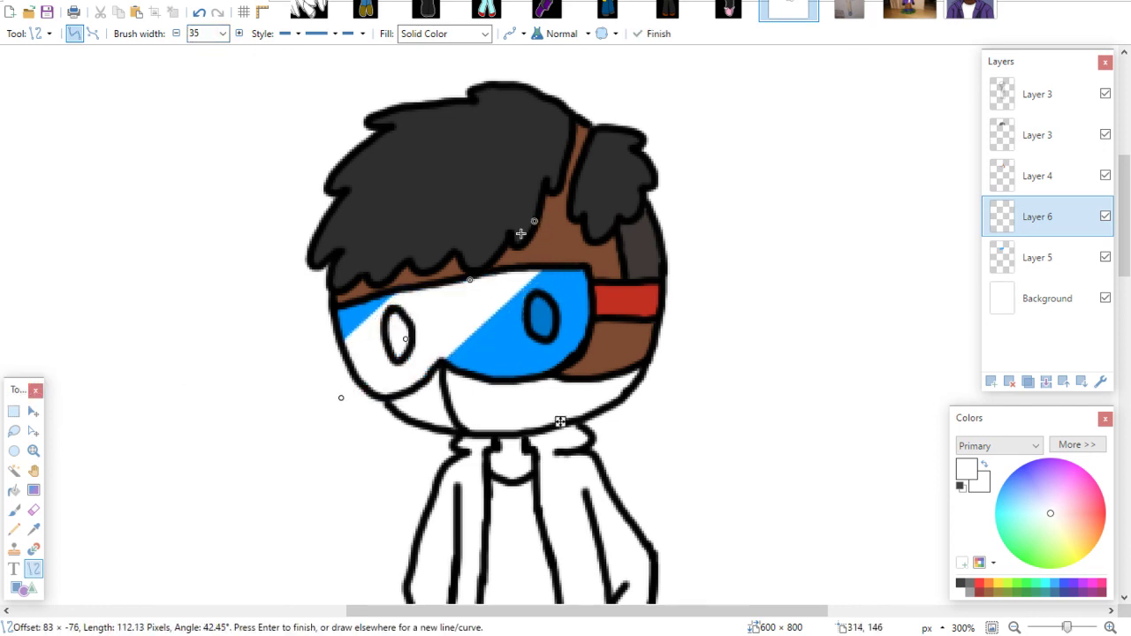
Narrow the white diagonal reflection band across the goggles to a width of 25
click(223, 33)
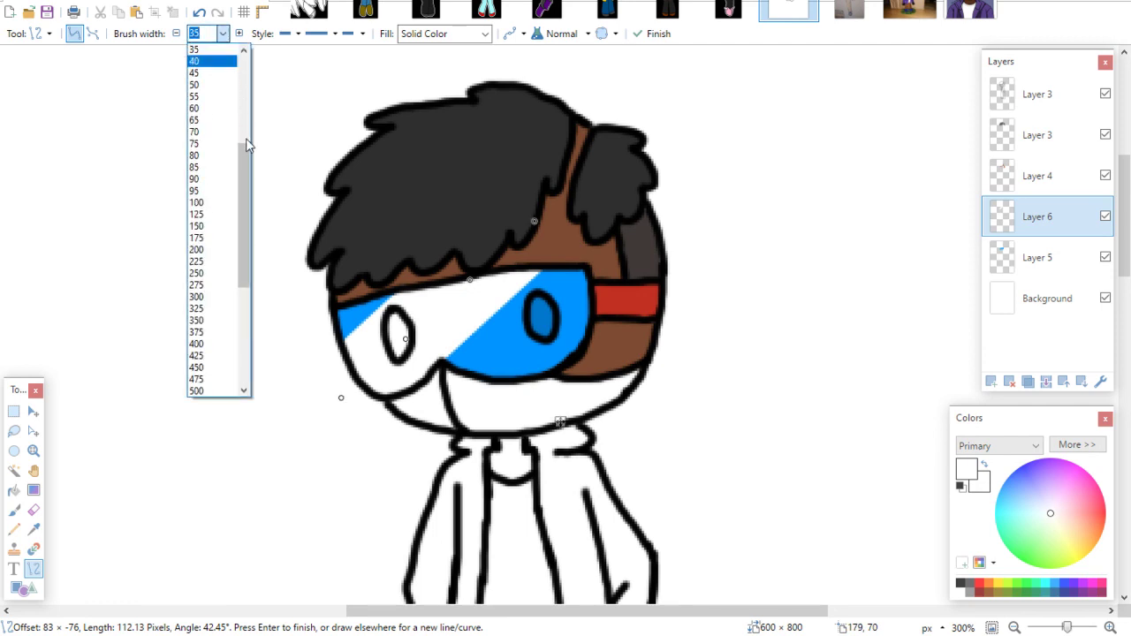
scroll(246, 137, up, 2)
click(221, 85)
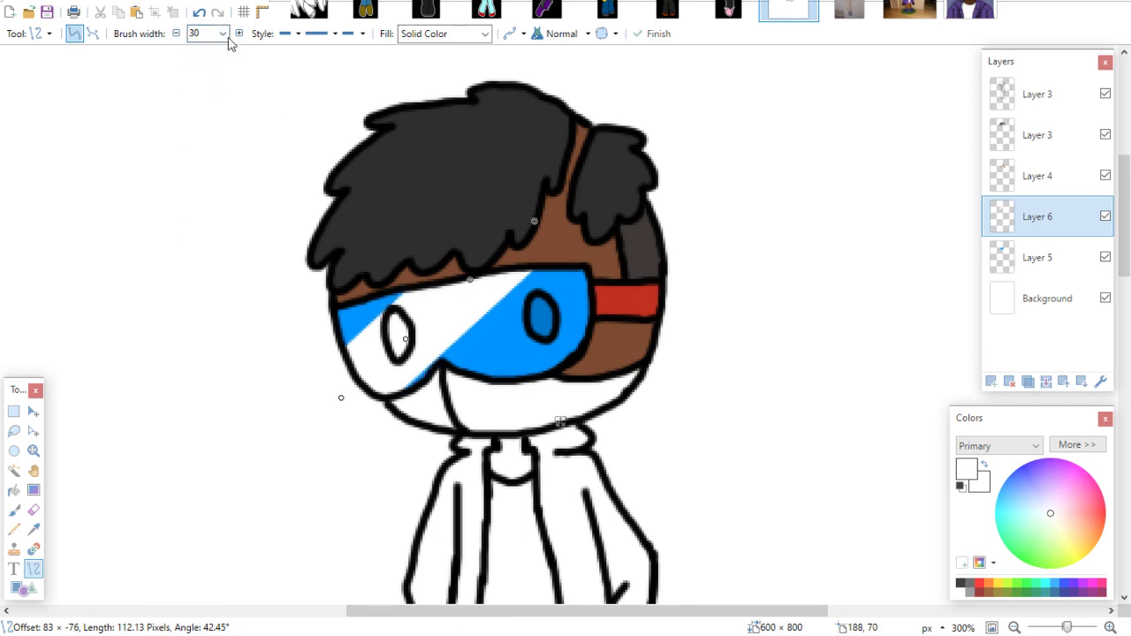
click(225, 36)
scroll(244, 121, up, 2)
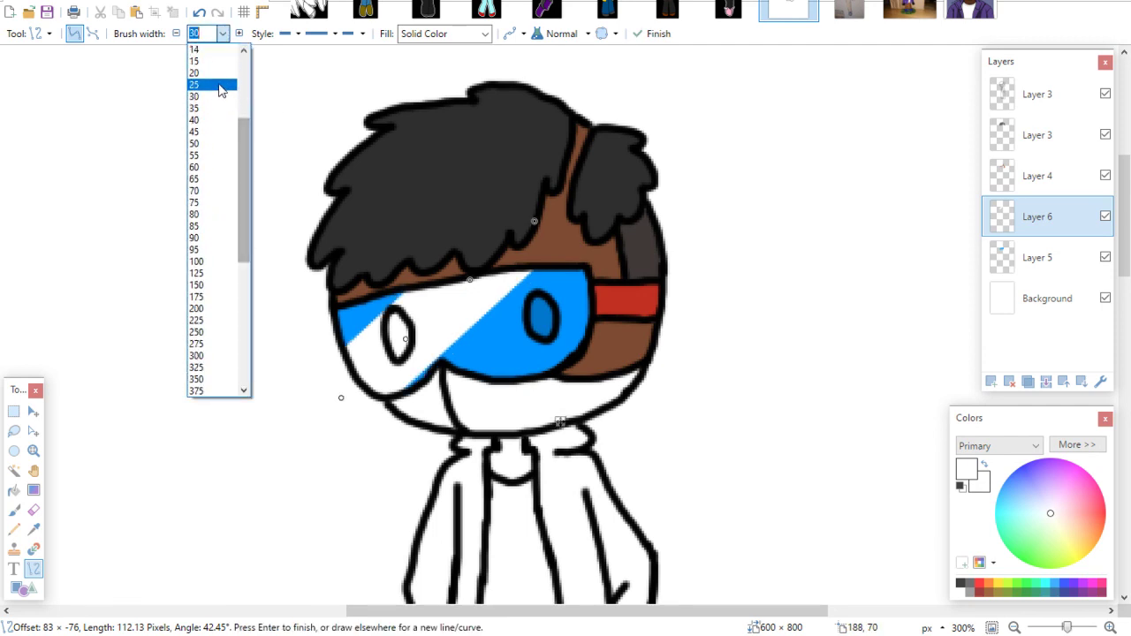
click(220, 86)
Draw a second, thinner white diagonal reflection line about 116 px long parallel to the band on the goggles, at width 3
drag(405, 421, 551, 258)
click(223, 34)
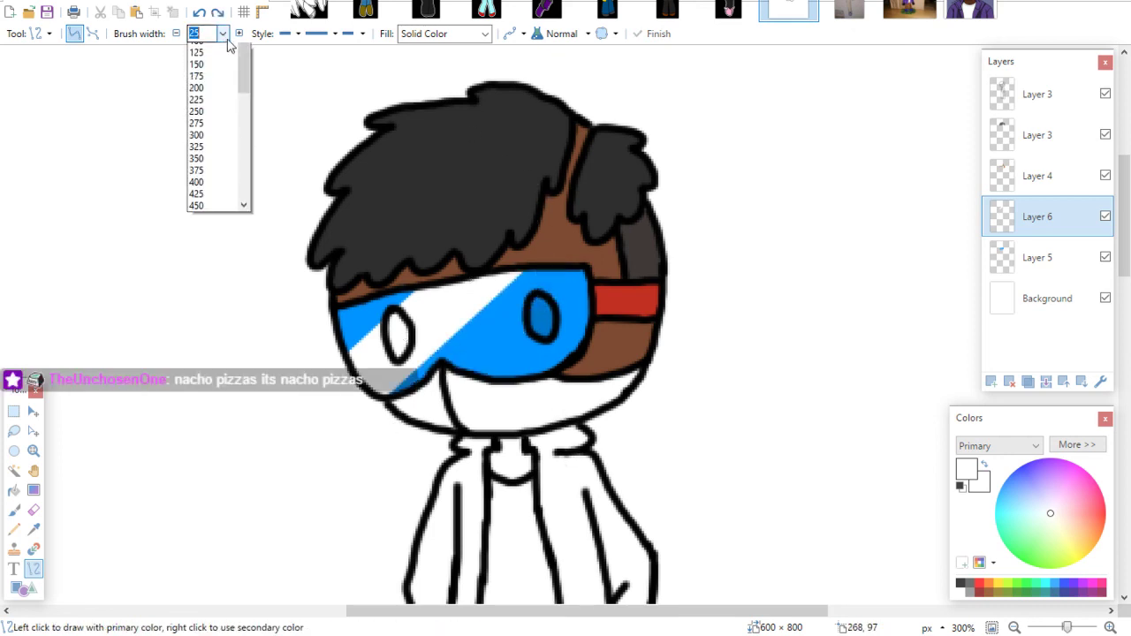
scroll(221, 133, up, 10)
click(225, 72)
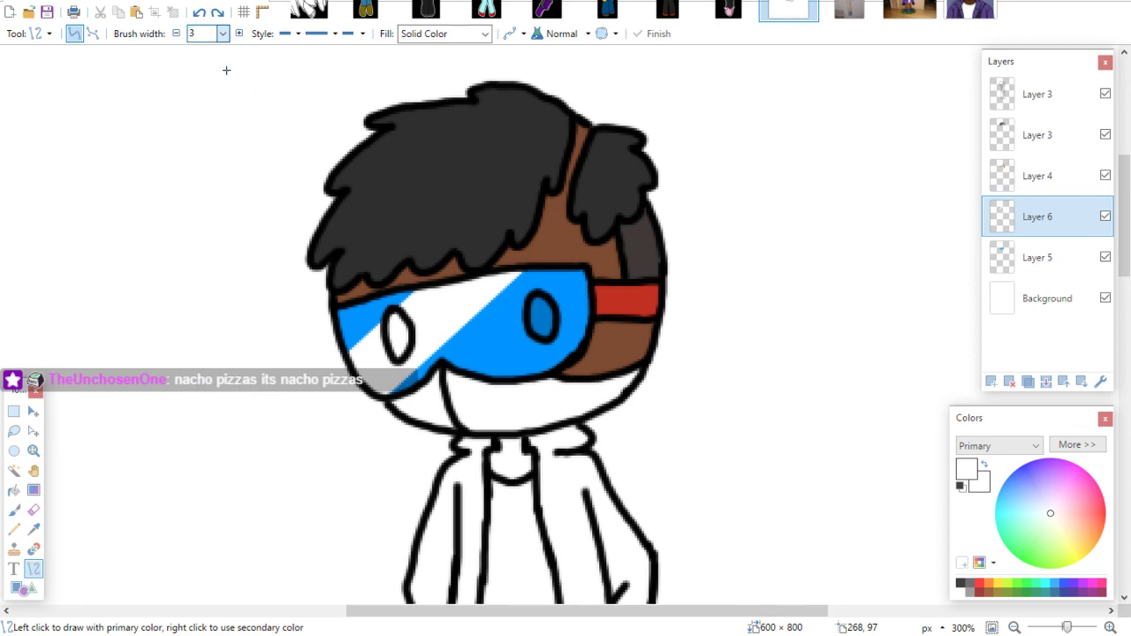
drag(391, 417, 554, 258)
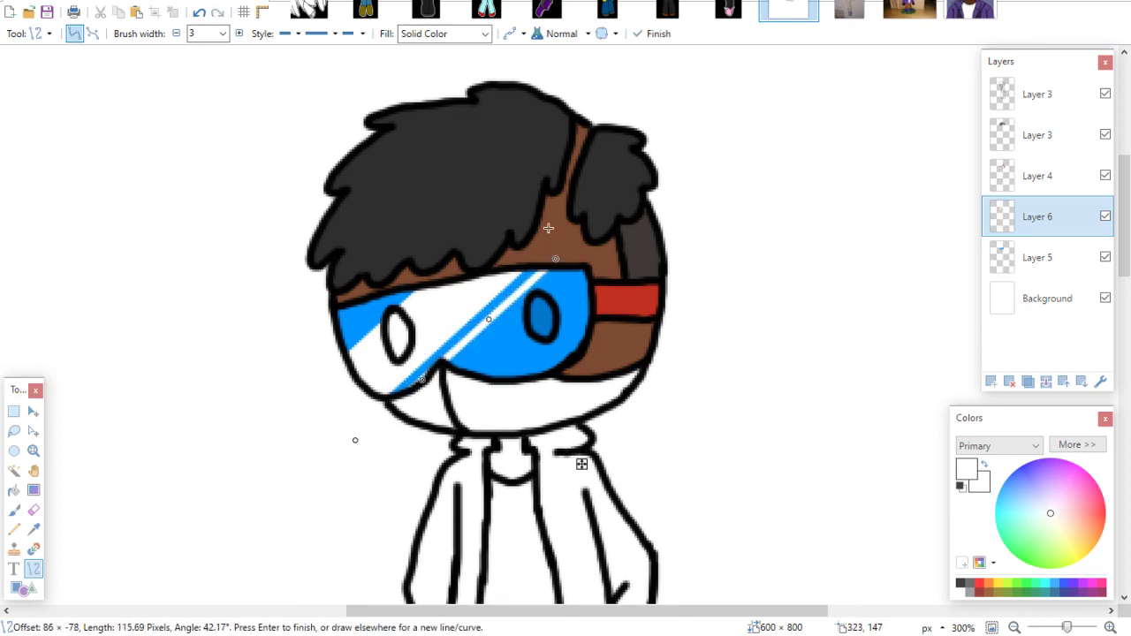
Hide the Background layer and erase the white overspill outside the goggles on Layer 6 with the eraser at width 10
click(33, 510)
click(1076, 444)
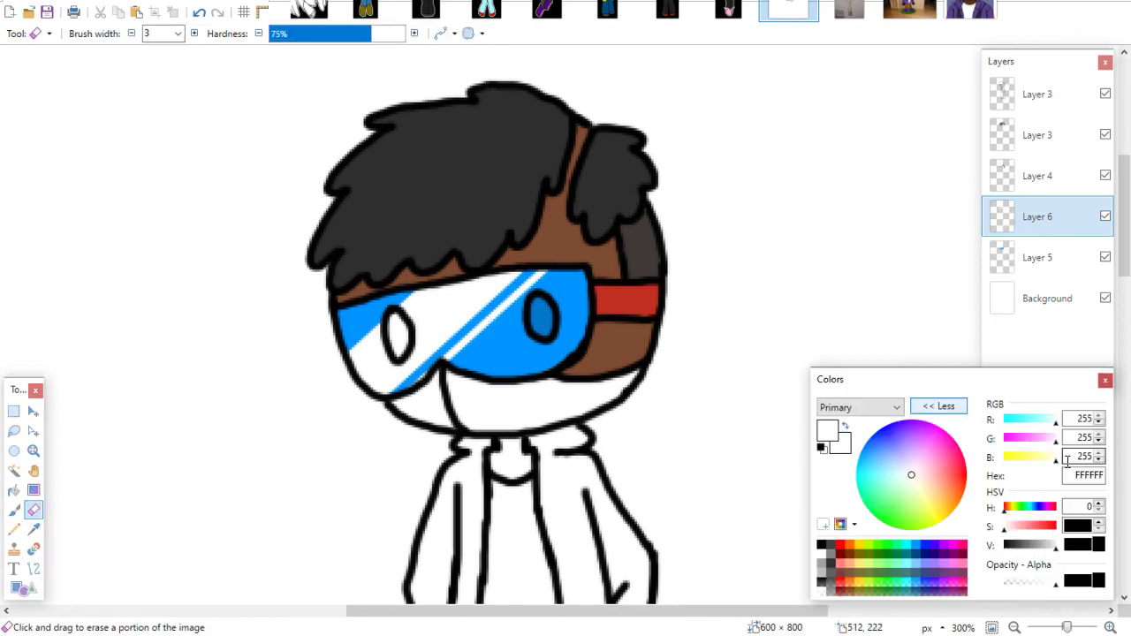
click(1103, 272)
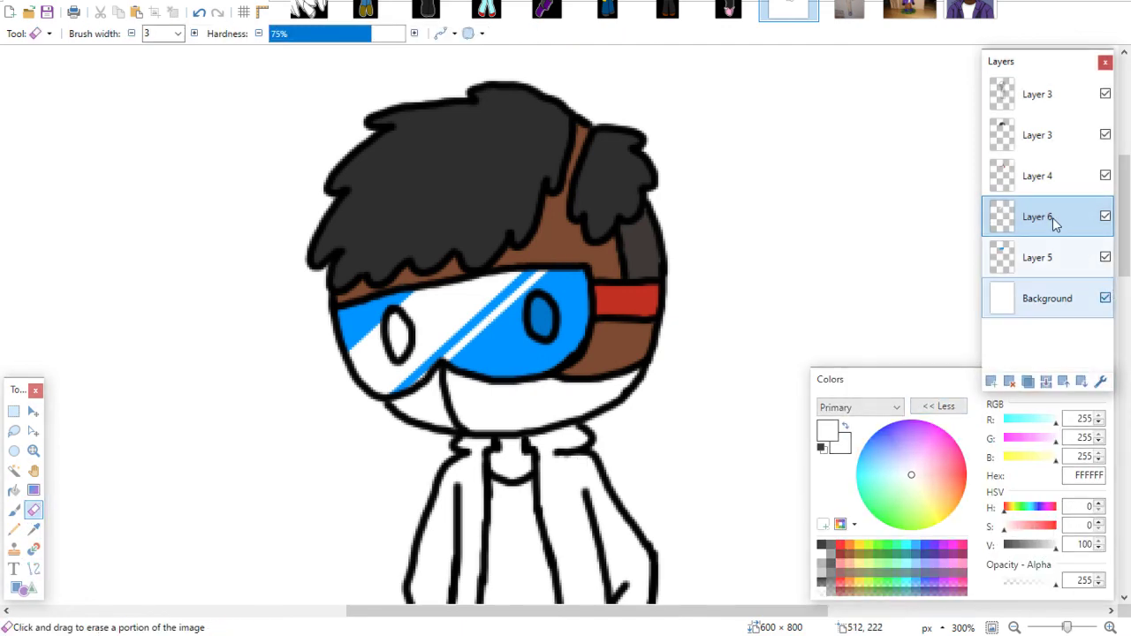
click(1105, 298)
click(168, 35)
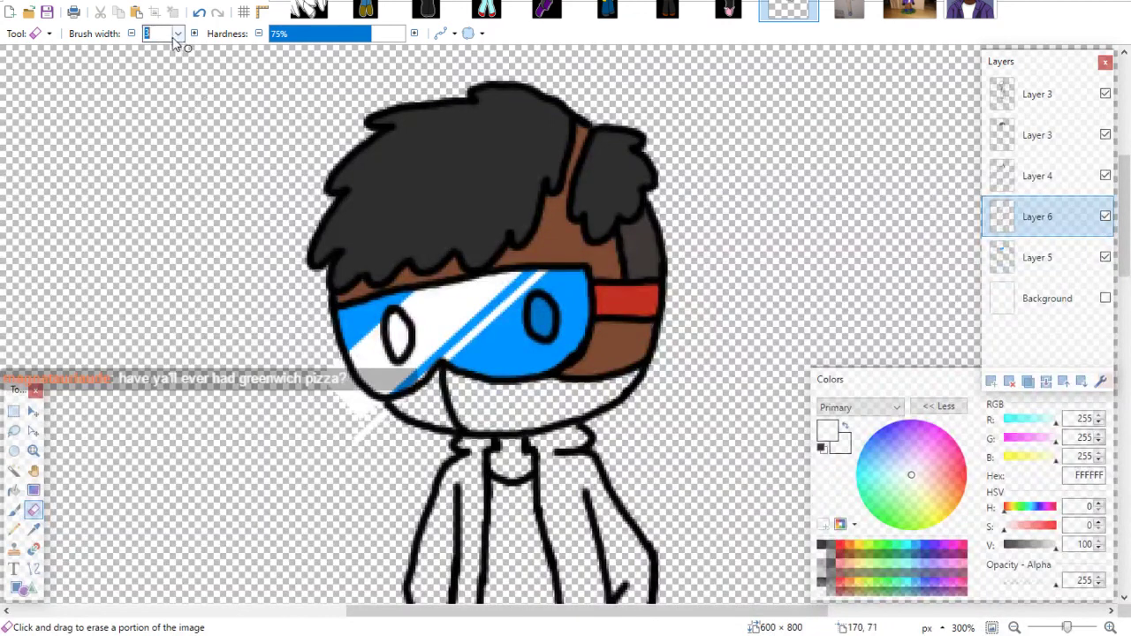
click(177, 35)
click(160, 134)
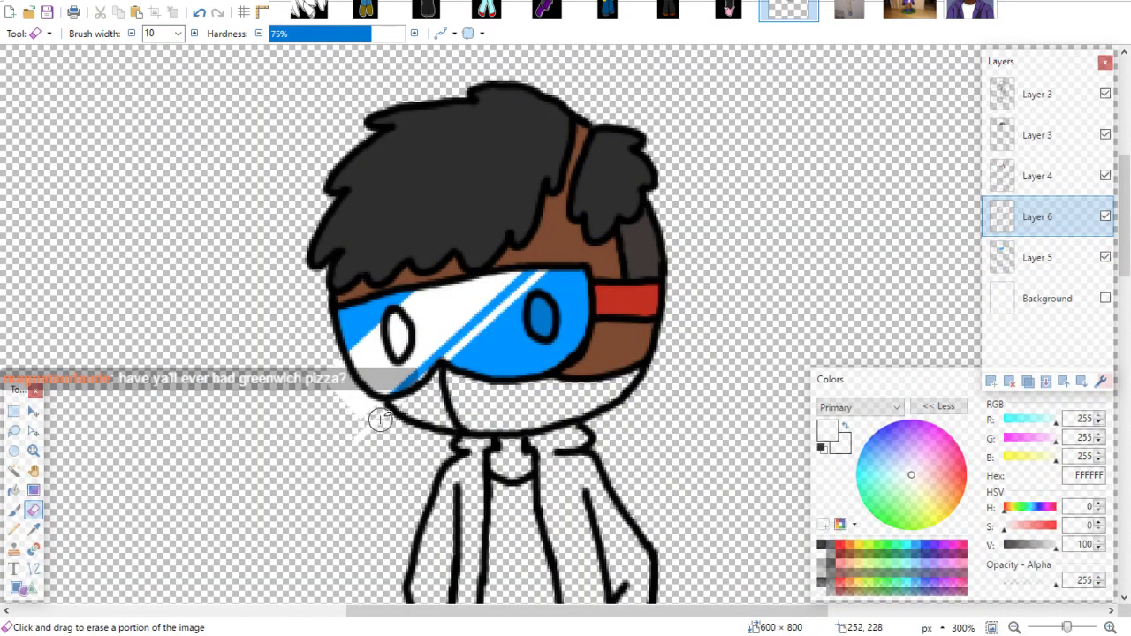
drag(335, 366, 364, 407)
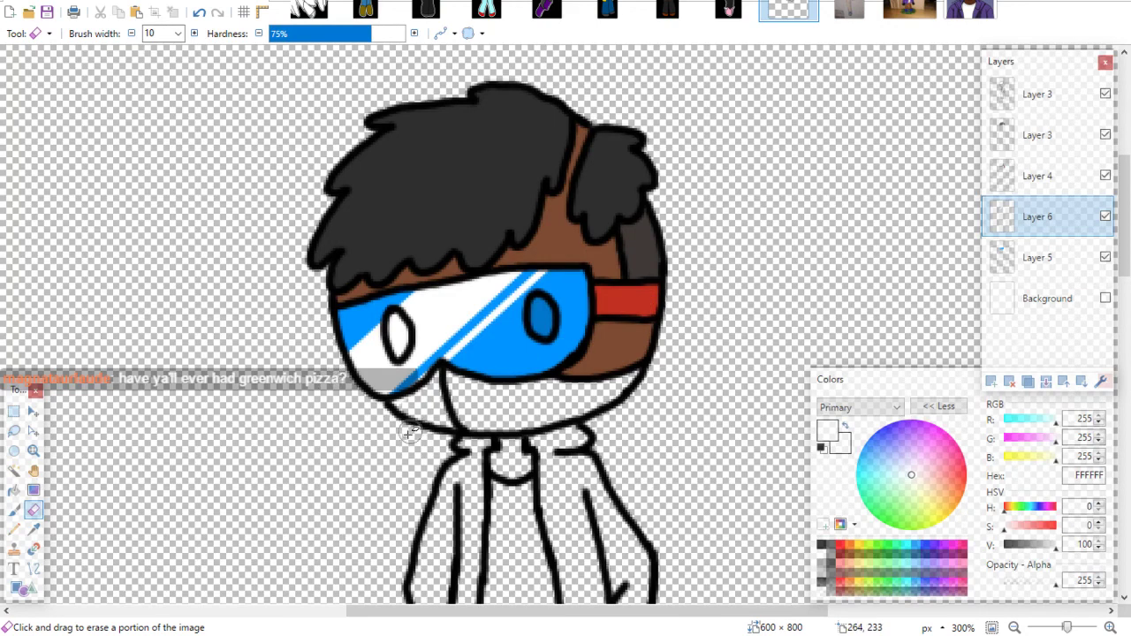
Set the primary colour to grey 808080 at opacity 128 and erase over both reflections twice, at widths 10 and 14, to make them translucent
click(828, 584)
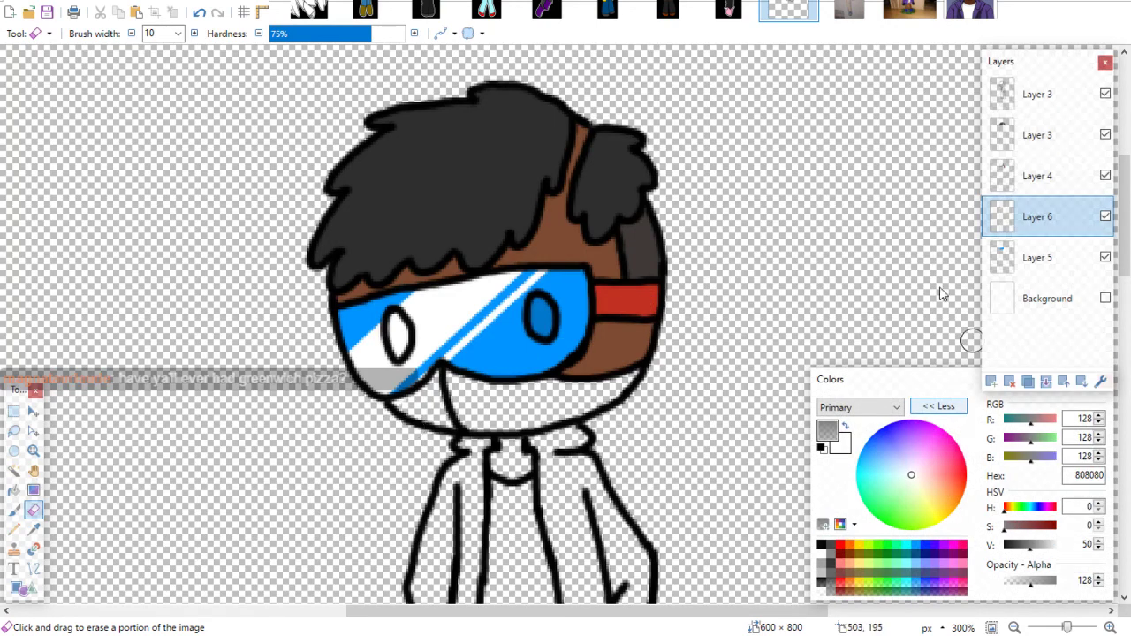
mouse_move(544, 354)
mouse_down()
mouse_move(332, 365)
mouse_move(355, 358)
mouse_move(335, 408)
mouse_move(420, 355)
mouse_move(409, 380)
mouse_up()
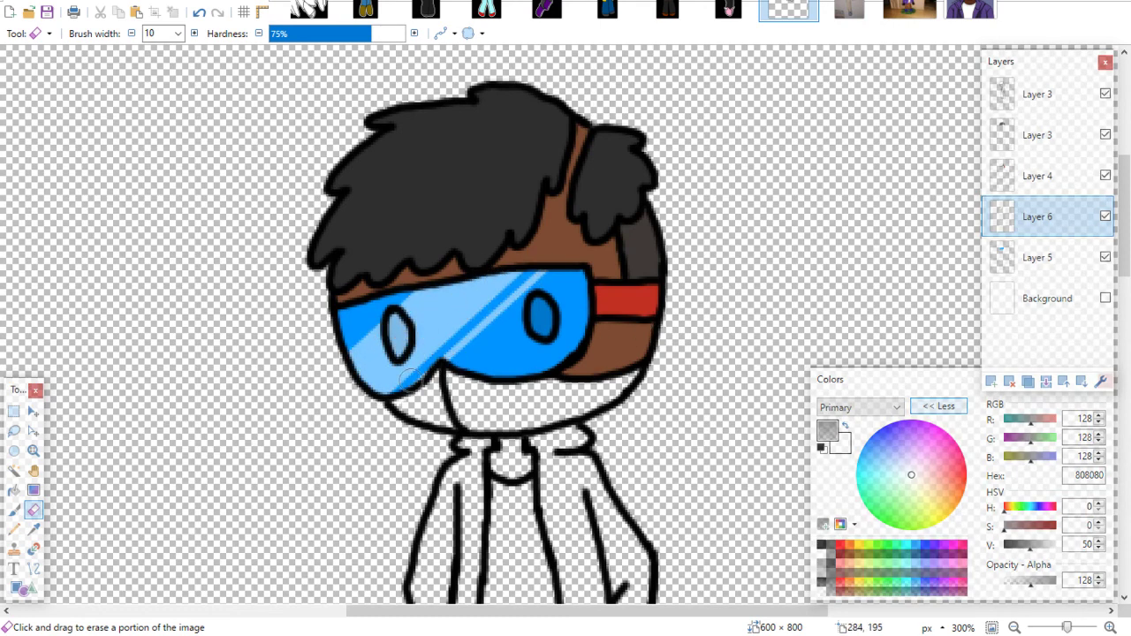
click(178, 33)
click(163, 92)
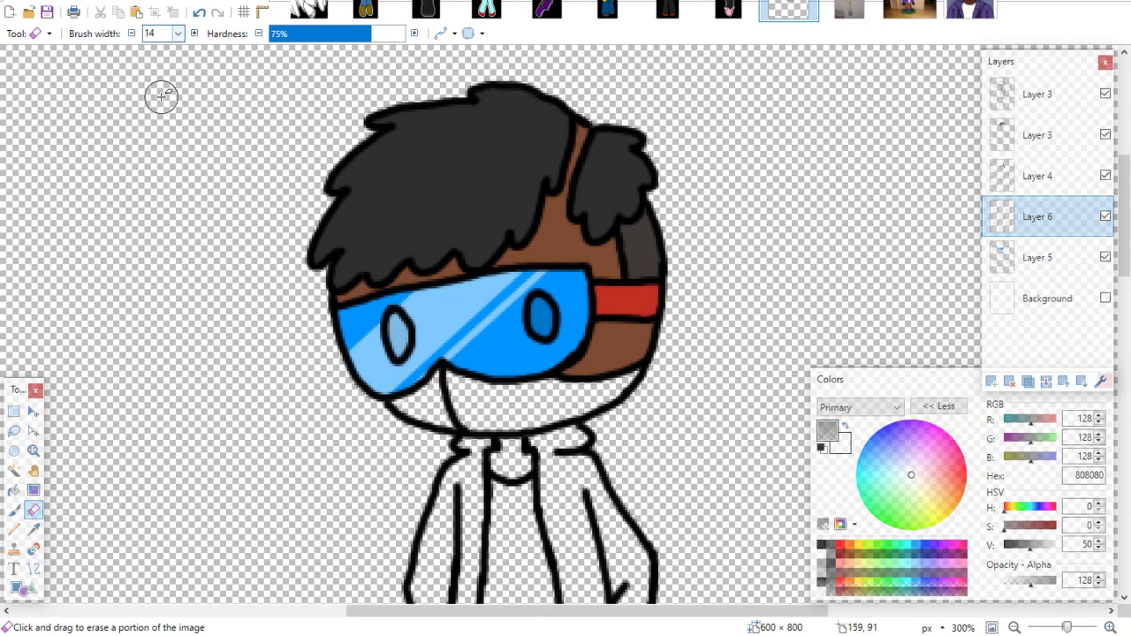
mouse_move(349, 393)
mouse_down()
mouse_move(328, 385)
mouse_move(477, 286)
mouse_move(511, 313)
mouse_up()
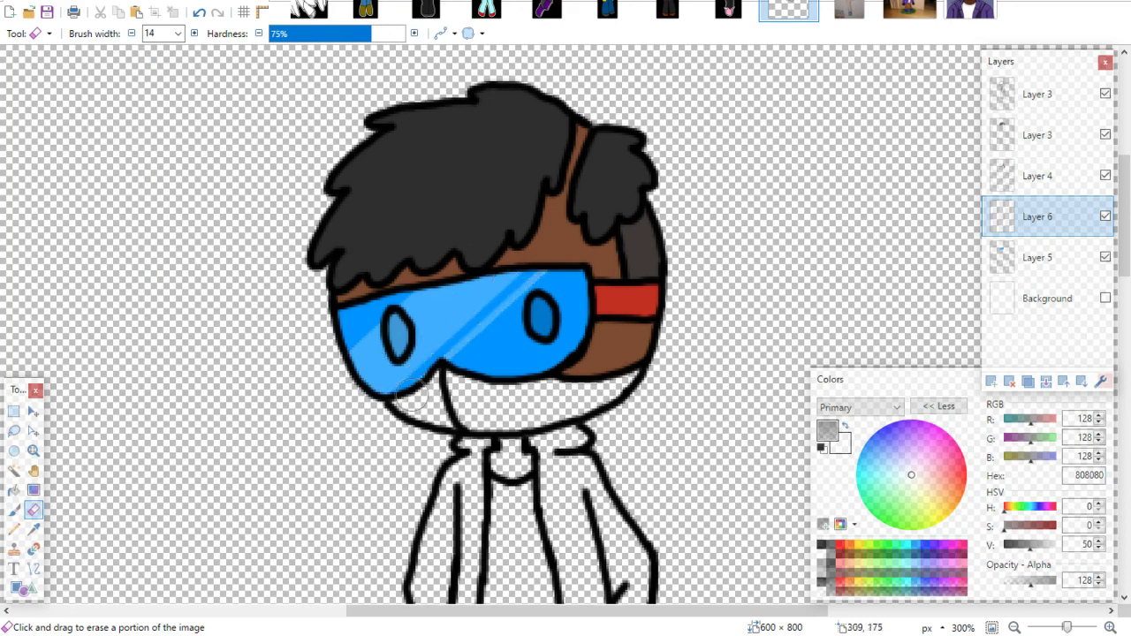
Set the primary colour to a darker blue, hex 0066AF, and paint inside both eyes on Layer 5 at brush width 4
click(1030, 257)
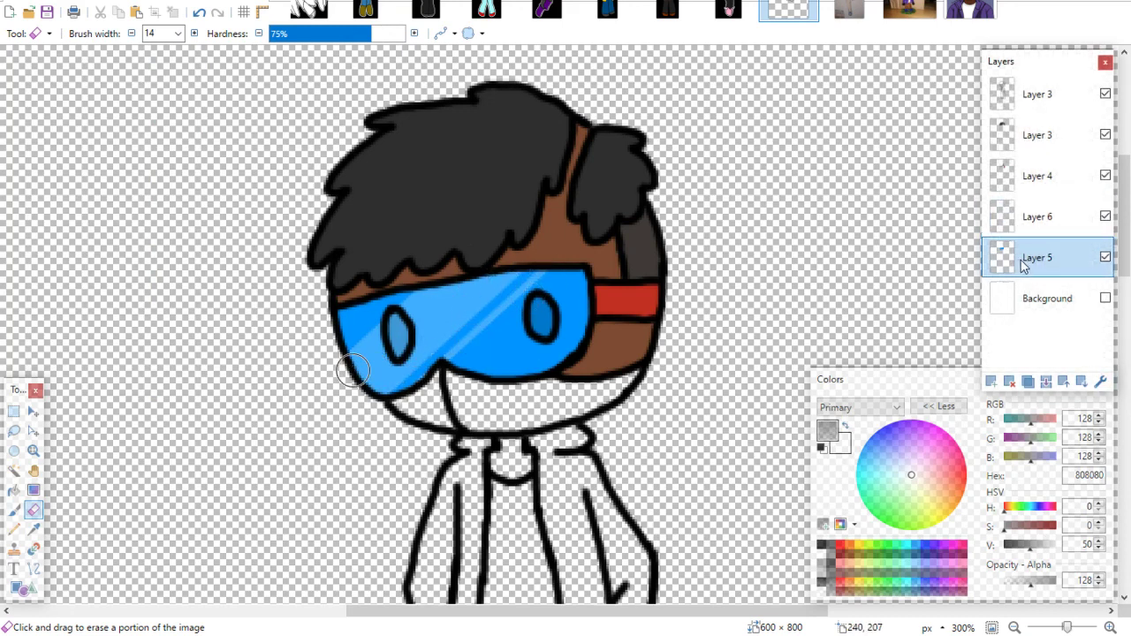
click(924, 545)
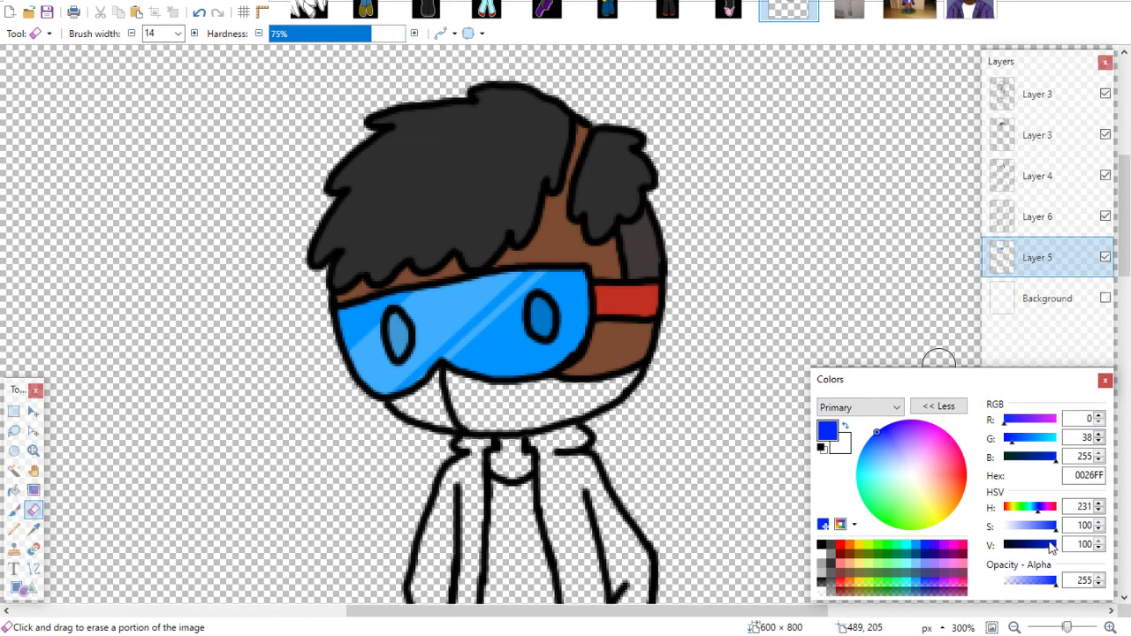
click(970, 11)
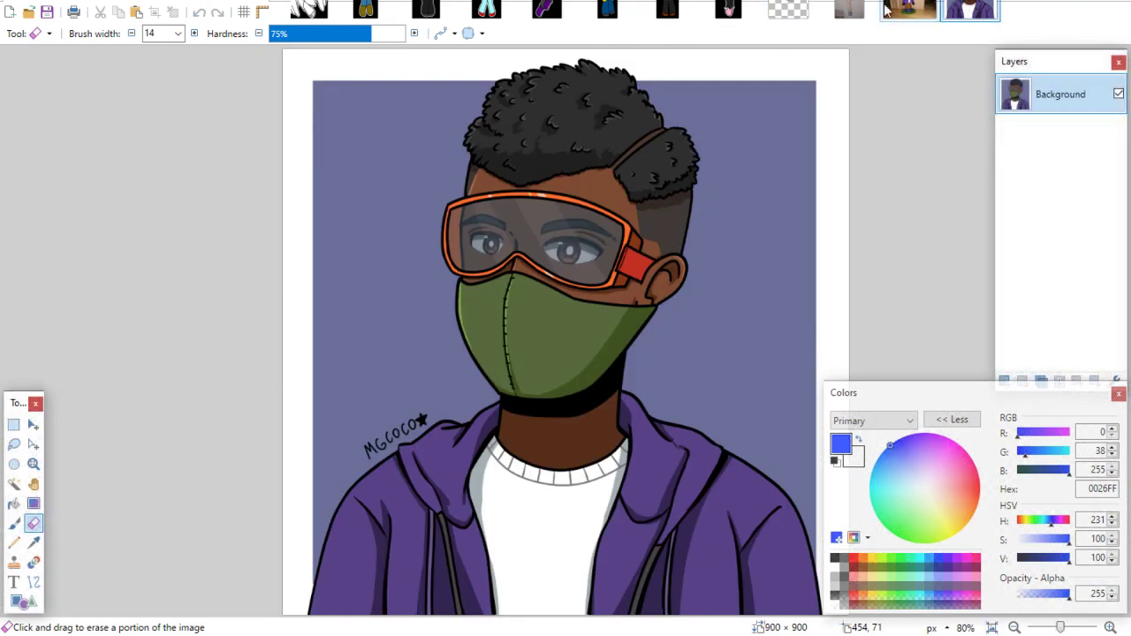
click(788, 10)
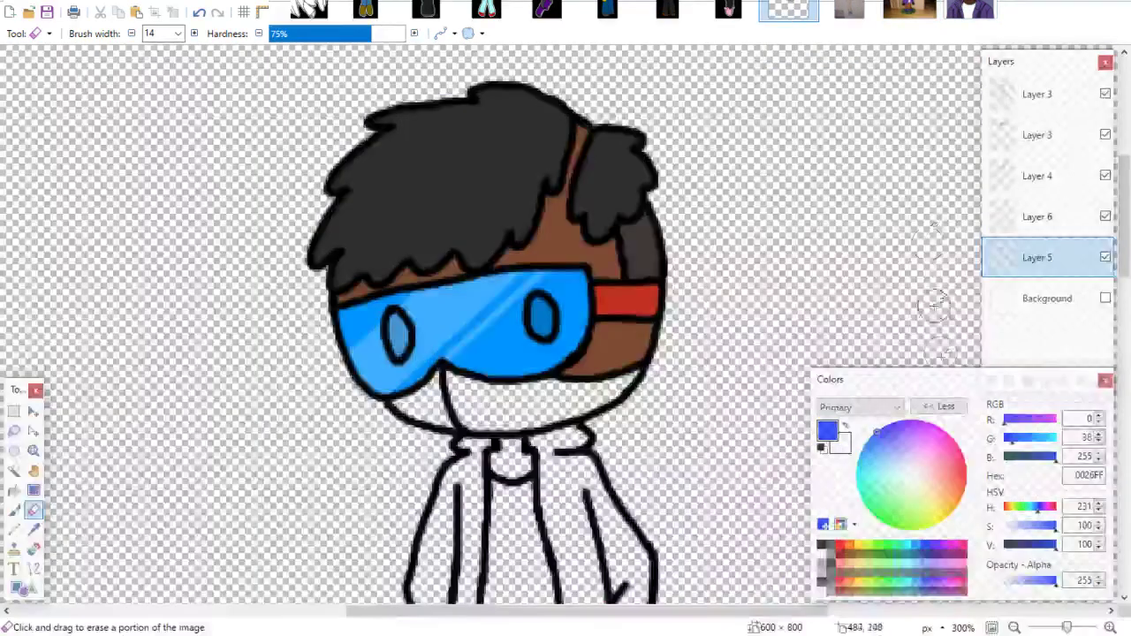
click(922, 553)
mouse_move(1047, 552)
mouse_down()
mouse_move(1030, 553)
mouse_move(1040, 547)
mouse_up()
click(178, 33)
scroll(159, 89, up, 5)
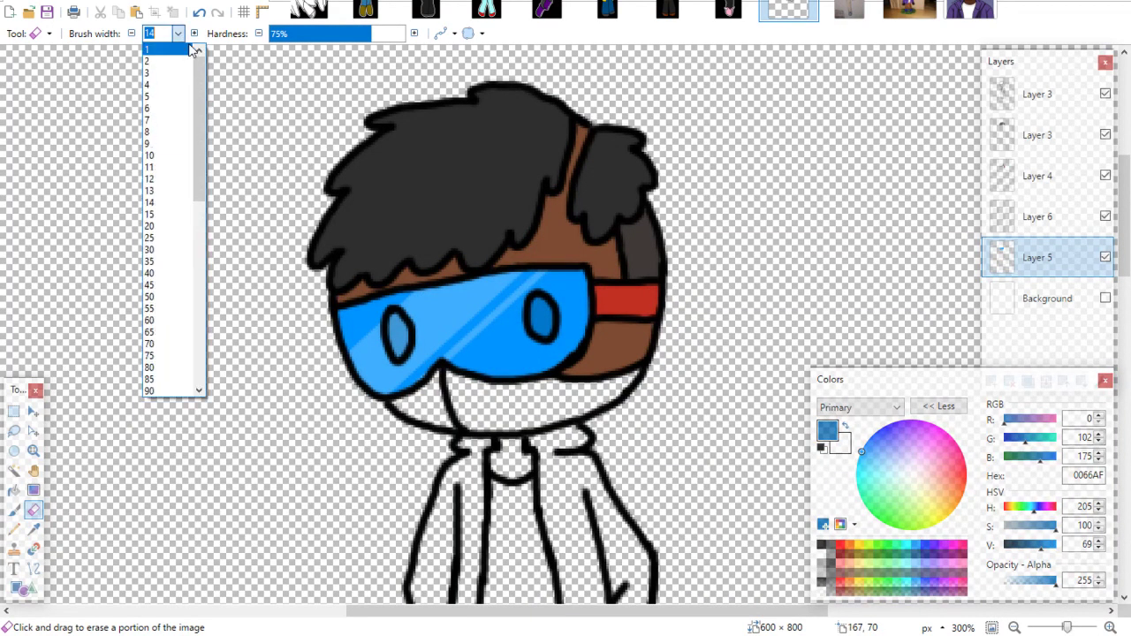
click(166, 71)
drag(397, 329, 398, 322)
key(b)
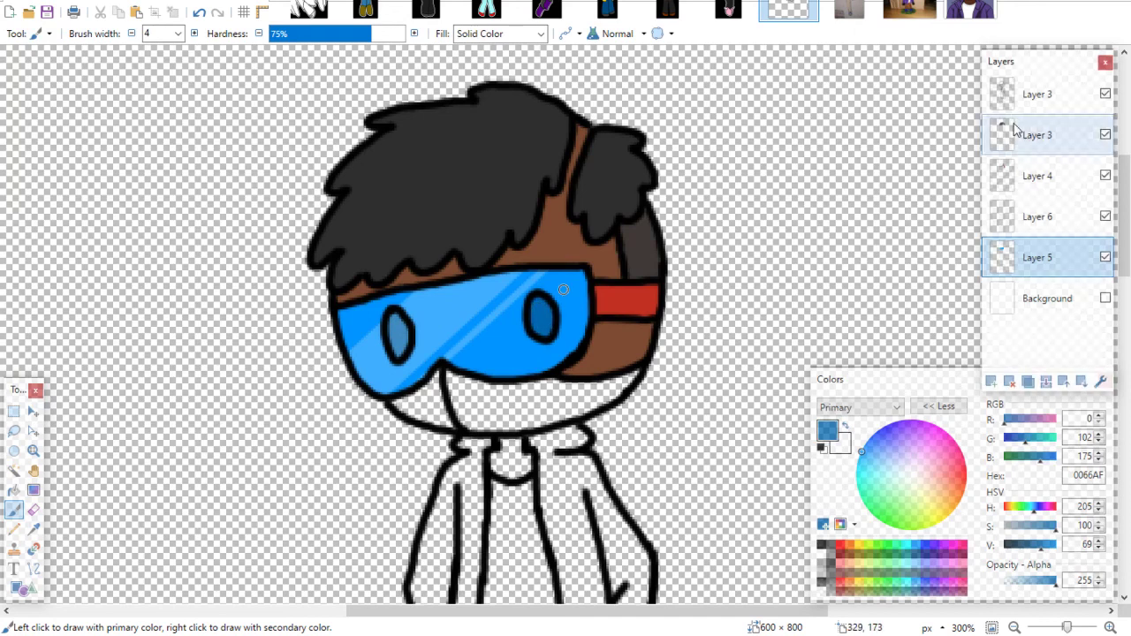
Sample the mask's green, hex 57693C, from the reference portrait and return to the drawing with the Paintbrush
click(970, 11)
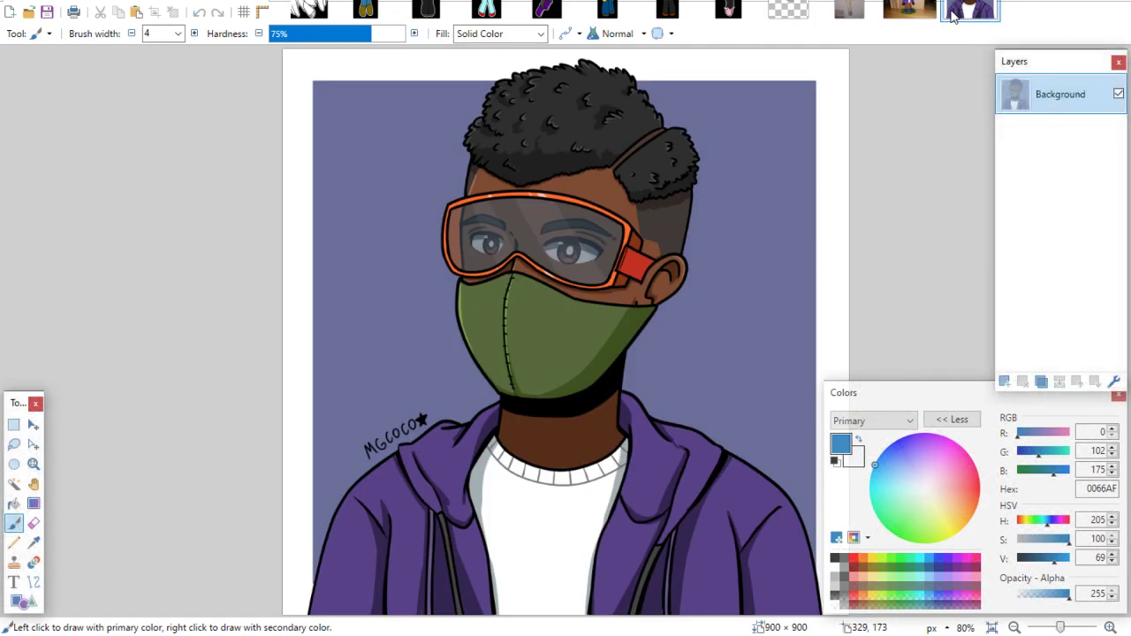
click(560, 337)
click(788, 10)
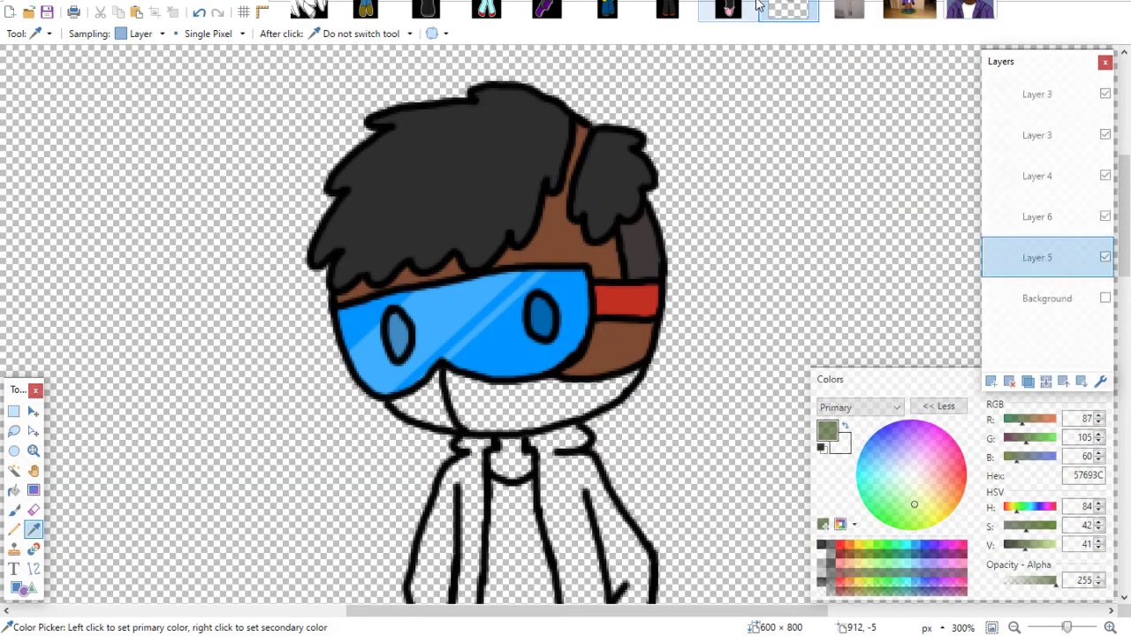
key(b)
Add a new layer directly below Layer 5 and show the Background layer again
click(993, 379)
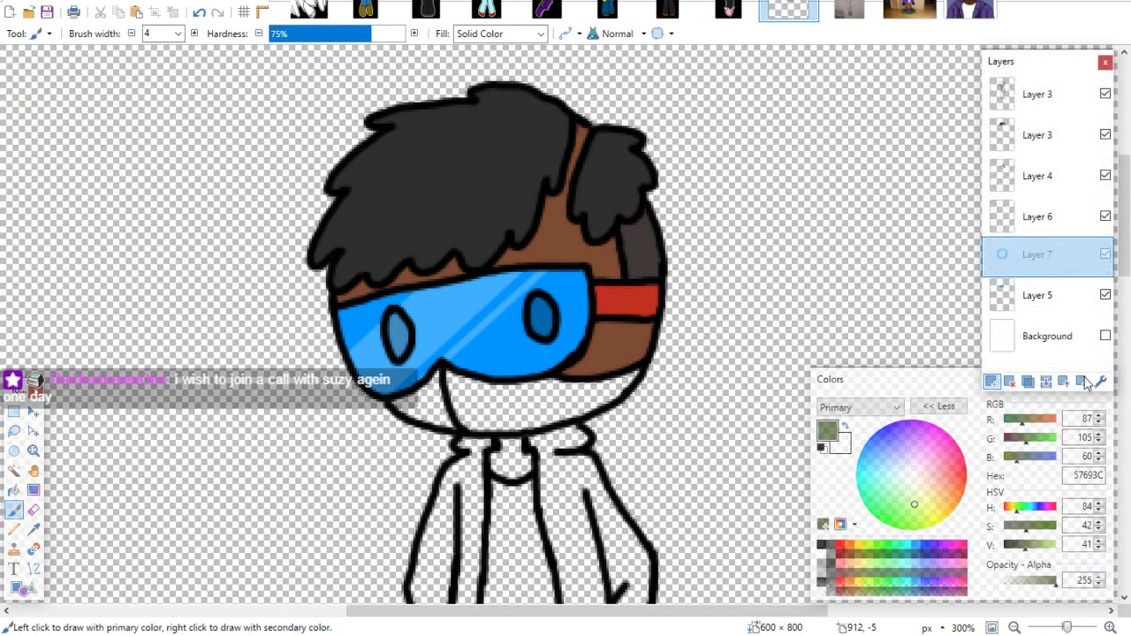
click(1104, 339)
click(1081, 381)
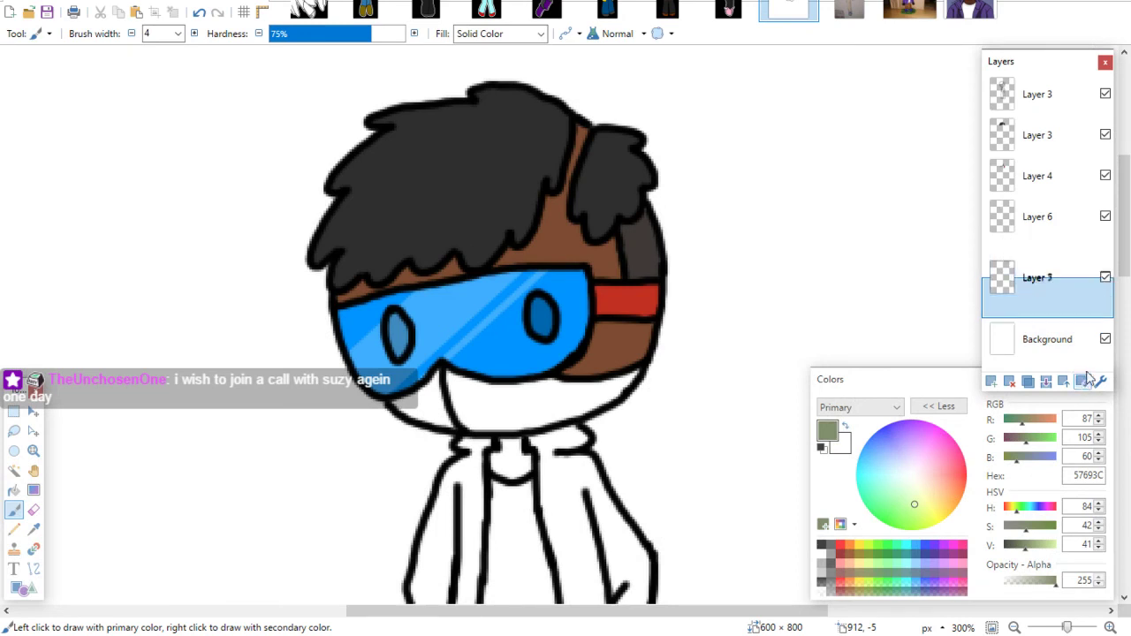
Paint the small mask section beside the seam green on the new layer at brush width 6
click(178, 36)
text(6)
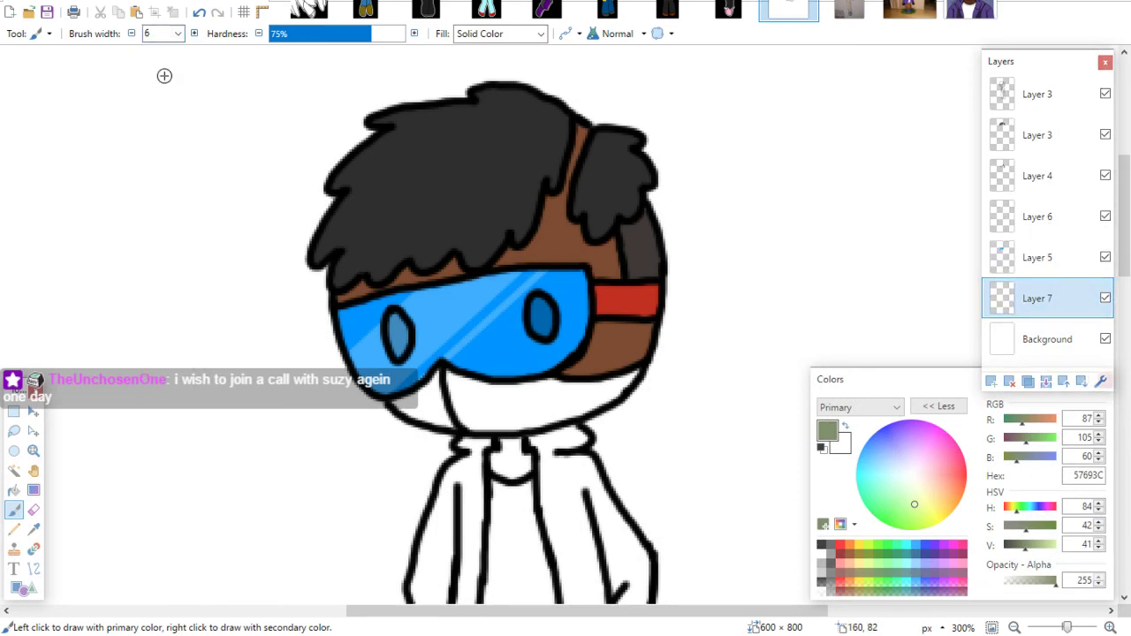
scroll(961, 215, down, 3)
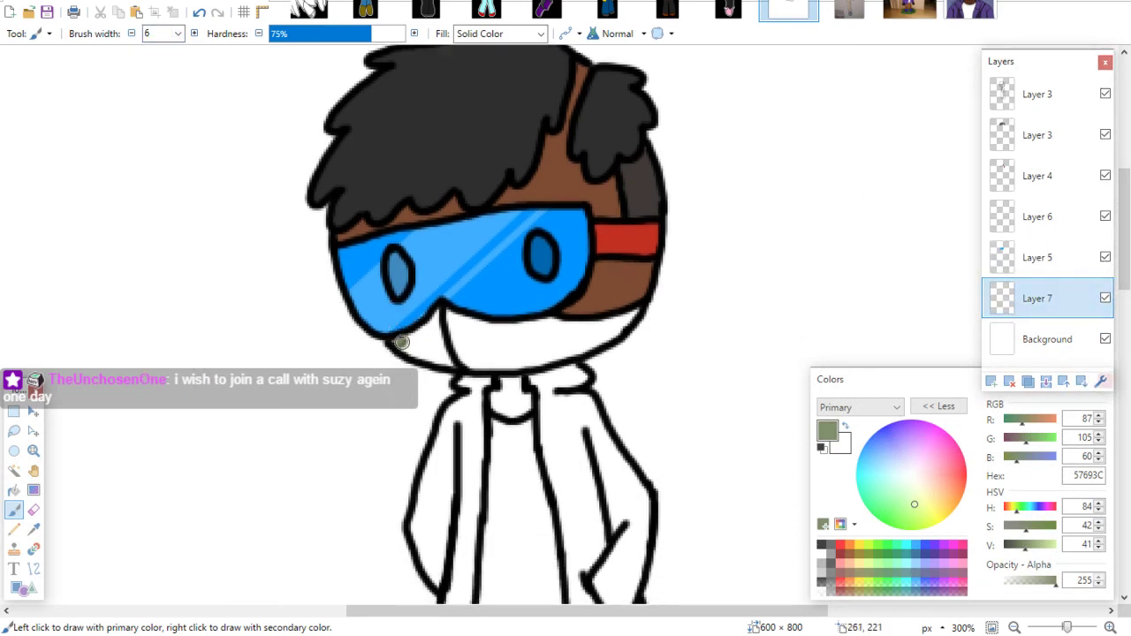
drag(400, 342, 446, 353)
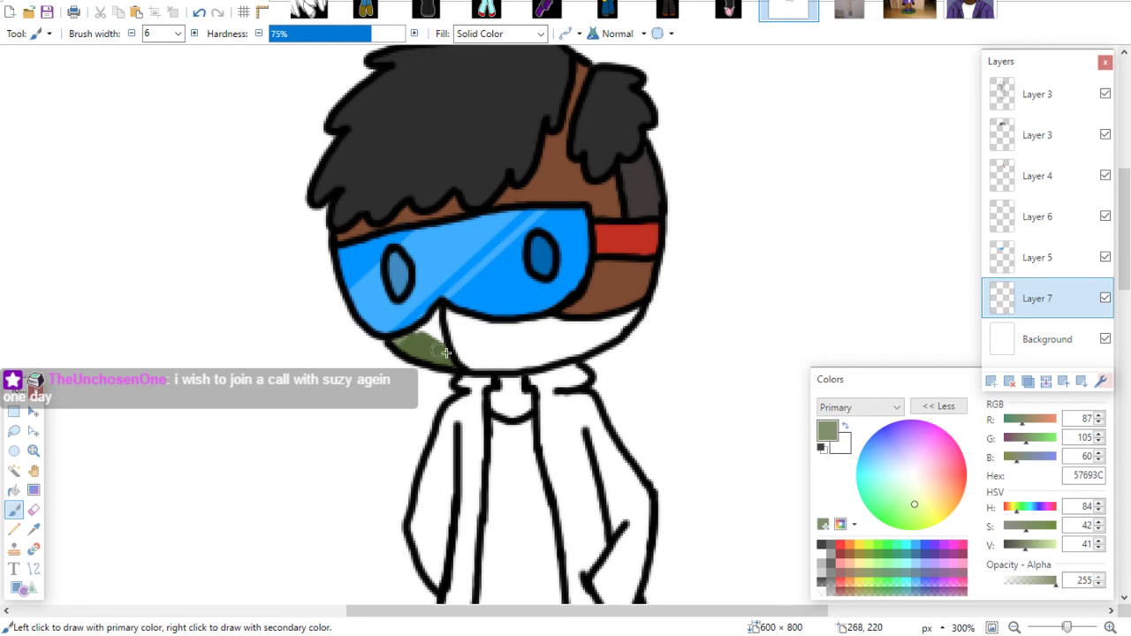
On Layer 6, erase the leftover white over the mask's small section and paint the rest of the mask green
click(1016, 217)
click(33, 510)
drag(408, 348, 396, 344)
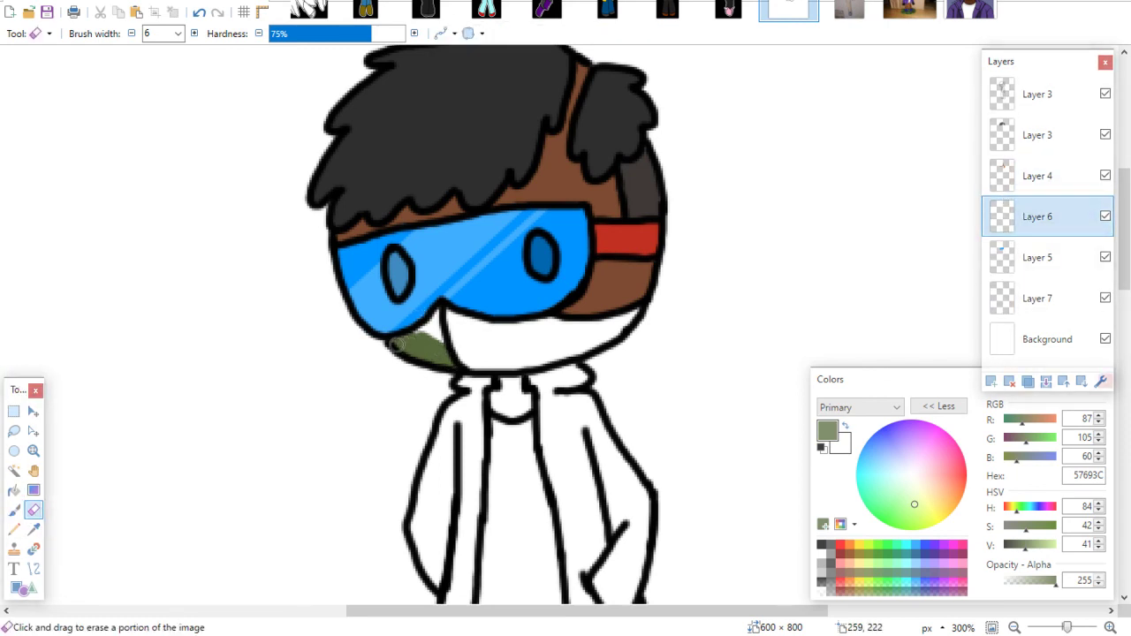
click(14, 510)
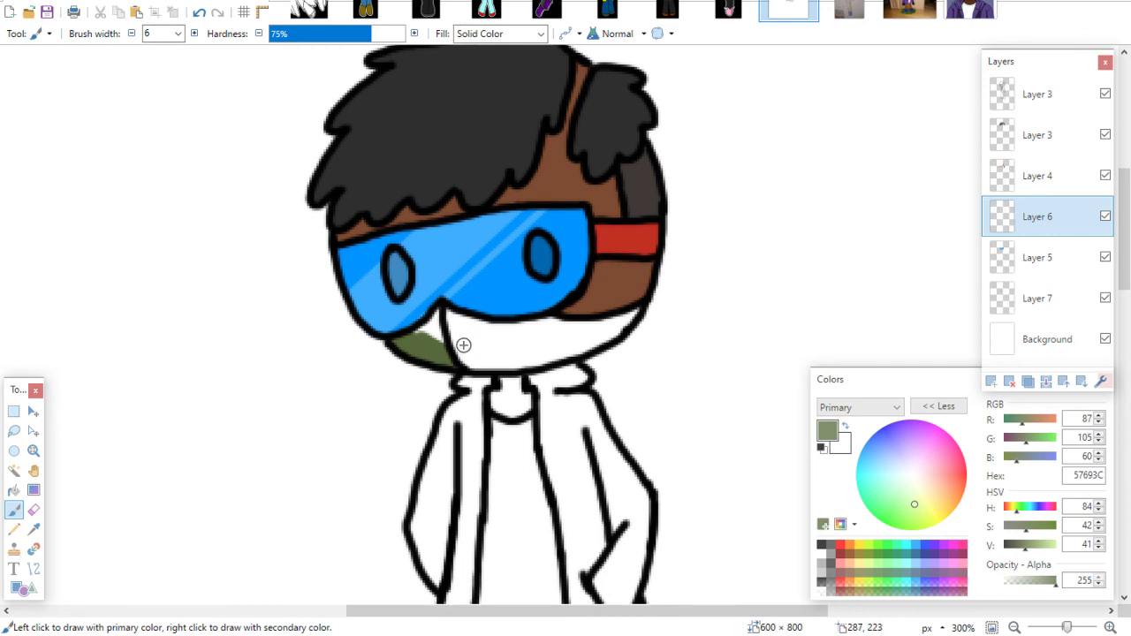
mouse_move(448, 337)
mouse_down()
mouse_move(428, 322)
mouse_move(437, 334)
mouse_move(459, 322)
mouse_move(610, 325)
mouse_move(601, 339)
mouse_move(518, 362)
mouse_move(454, 346)
mouse_move(466, 330)
mouse_move(524, 351)
mouse_move(567, 343)
mouse_up()
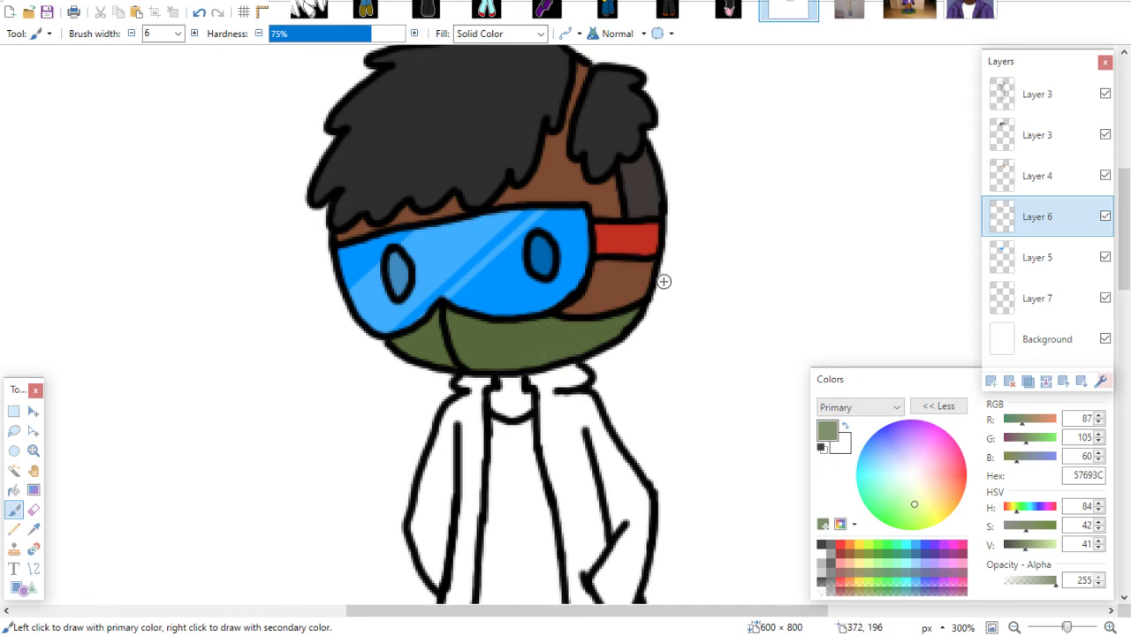
Sample the skin brown, hex 7D4B32, from the cheek on Layer 4 and paint the neck with it
click(1037, 177)
click(34, 529)
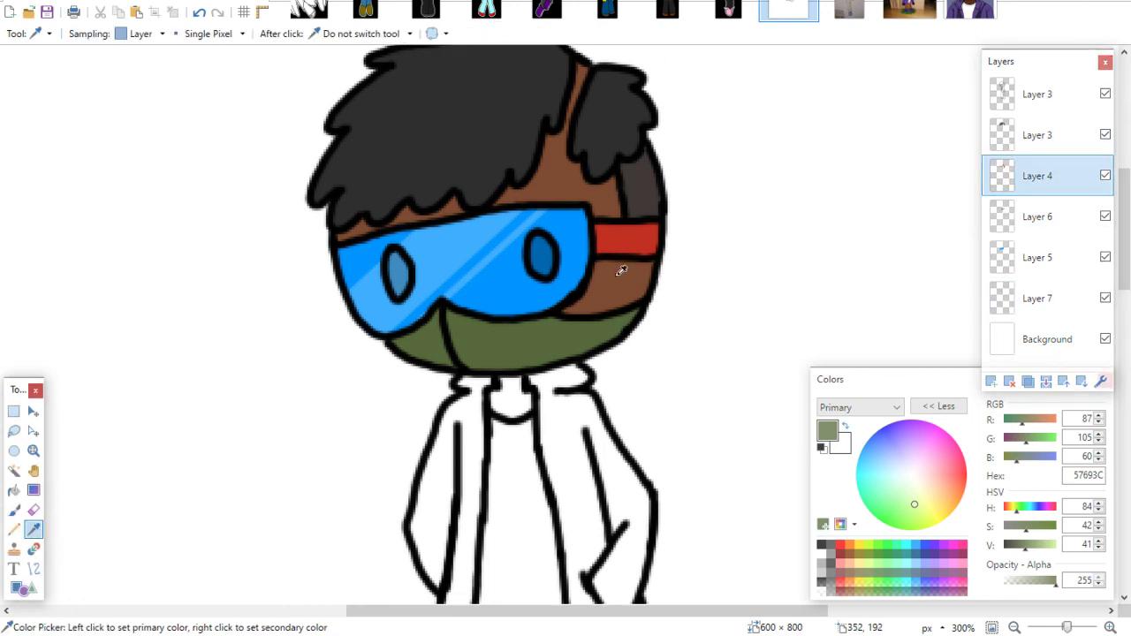
click(621, 270)
click(14, 510)
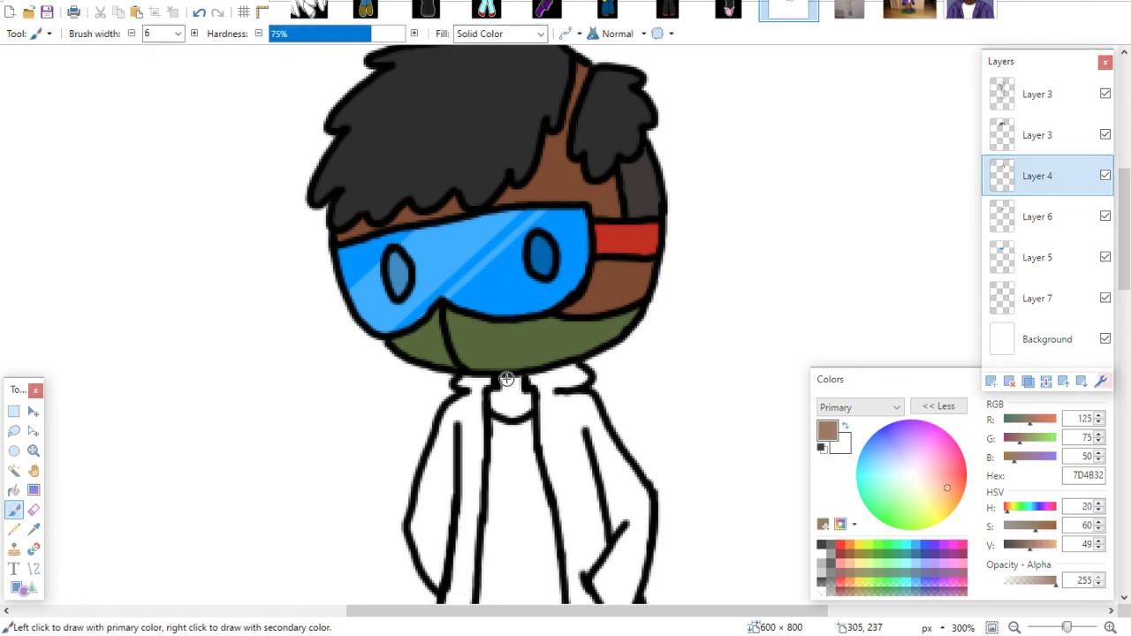
mouse_move(506, 378)
mouse_down()
mouse_move(500, 397)
mouse_move(526, 398)
mouse_up()
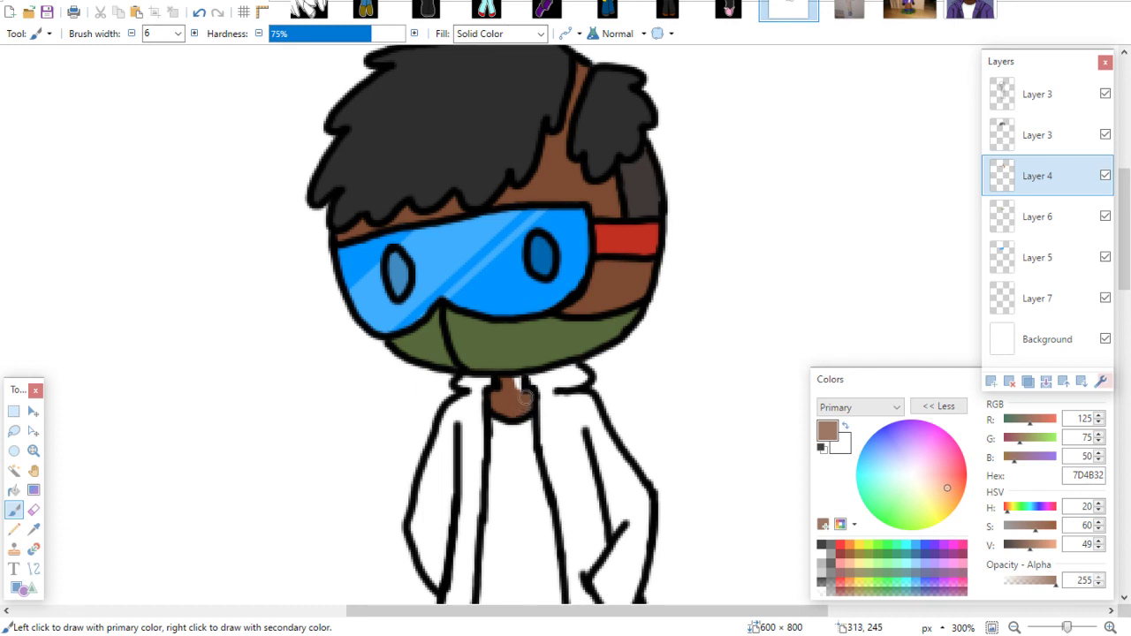
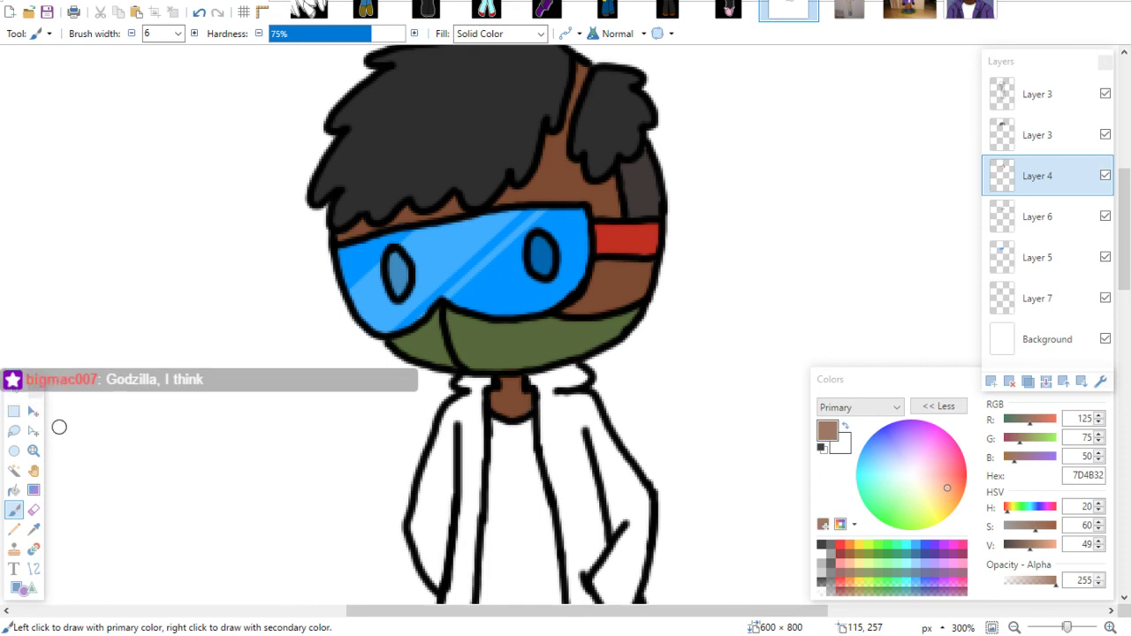
Sample the jacket purple, hex 594287, from the digital portrait reference and return to the character drawing with the Paintbrush
mouse_move(1125, 212)
mouse_down()
mouse_move(1127, 265)
mouse_move(1127, 232)
mouse_up()
click(972, 9)
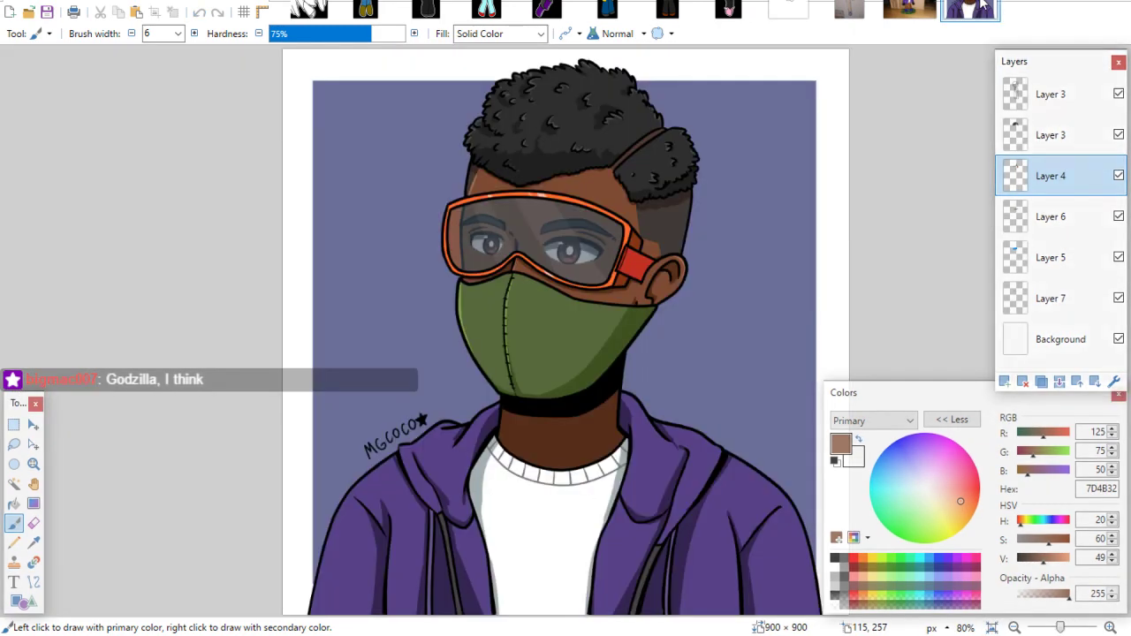
click(34, 543)
click(388, 469)
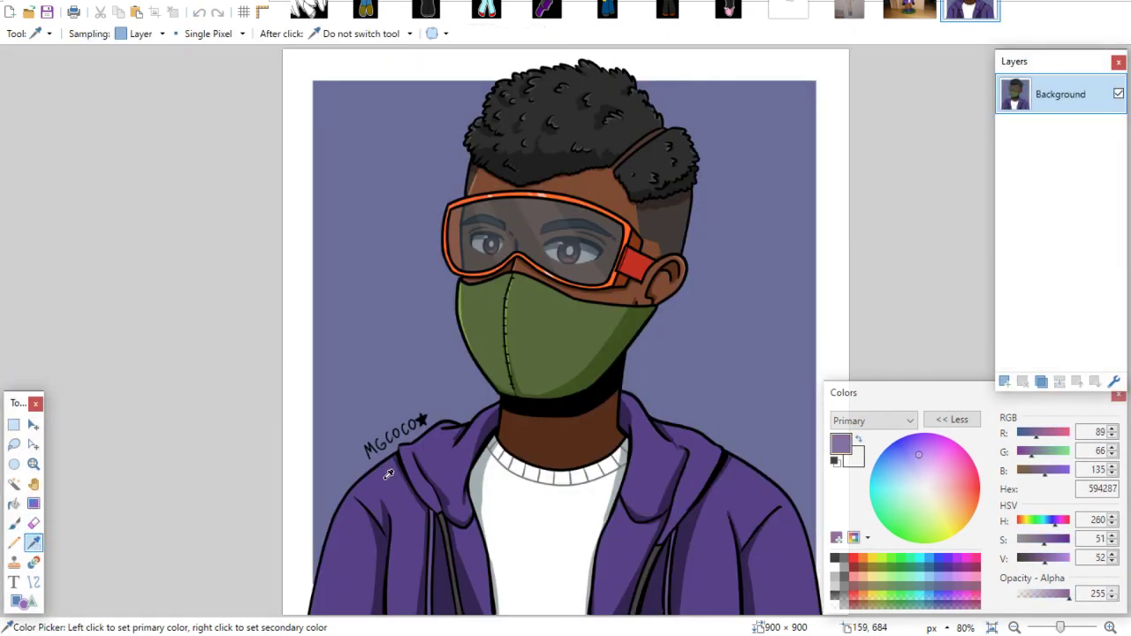
click(791, 11)
click(13, 510)
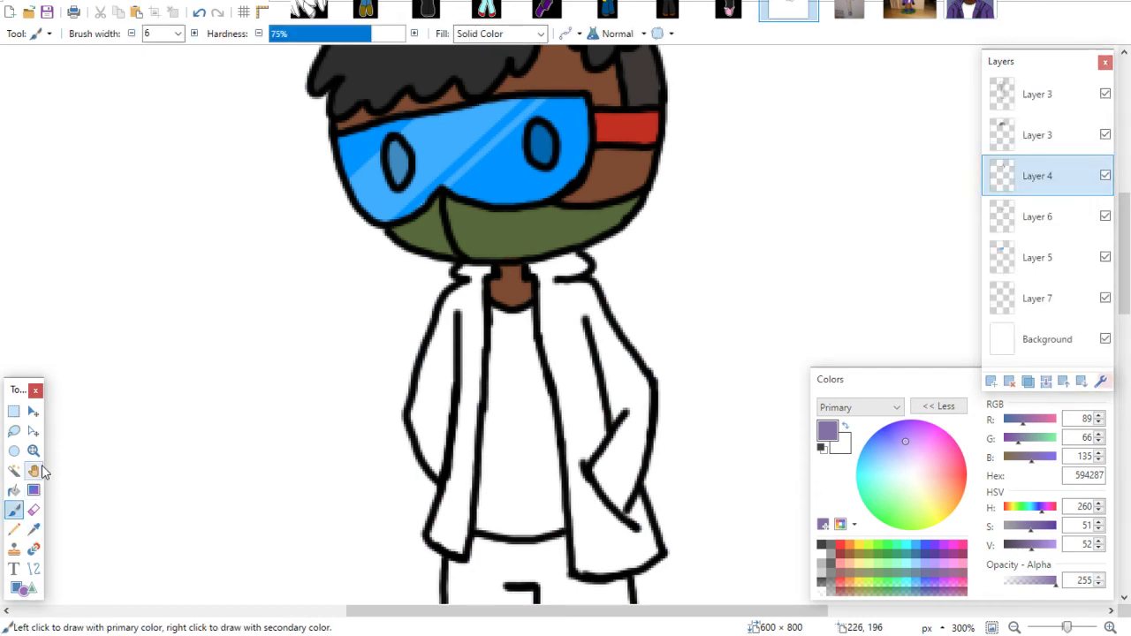
Add a new layer and move it down to directly above the Background layer
click(991, 381)
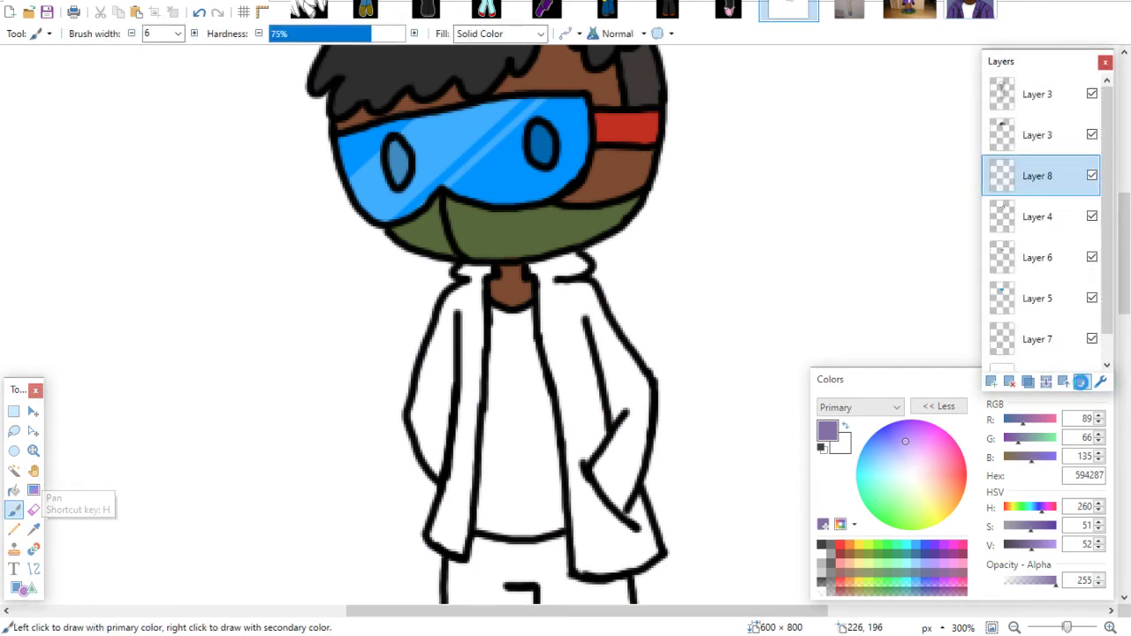
click(1081, 381)
click(1082, 381)
click(1081, 381)
click(1081, 381)
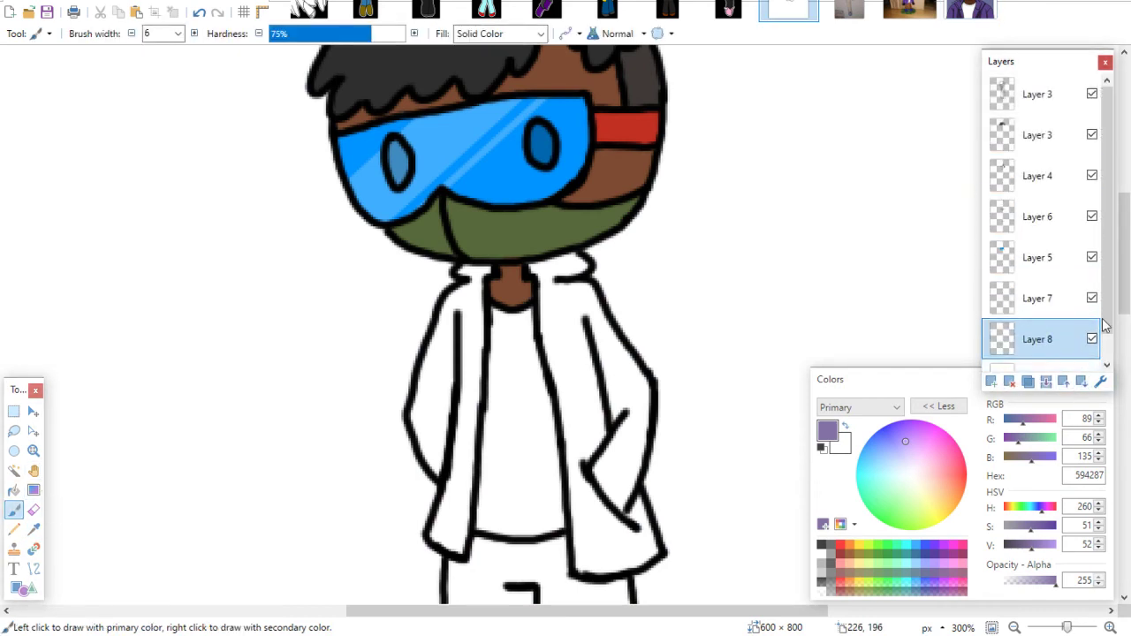
Paint the whole jacket purple on Layer 8, including the collar, both sleeves and the front panels
drag(1125, 280, 1127, 297)
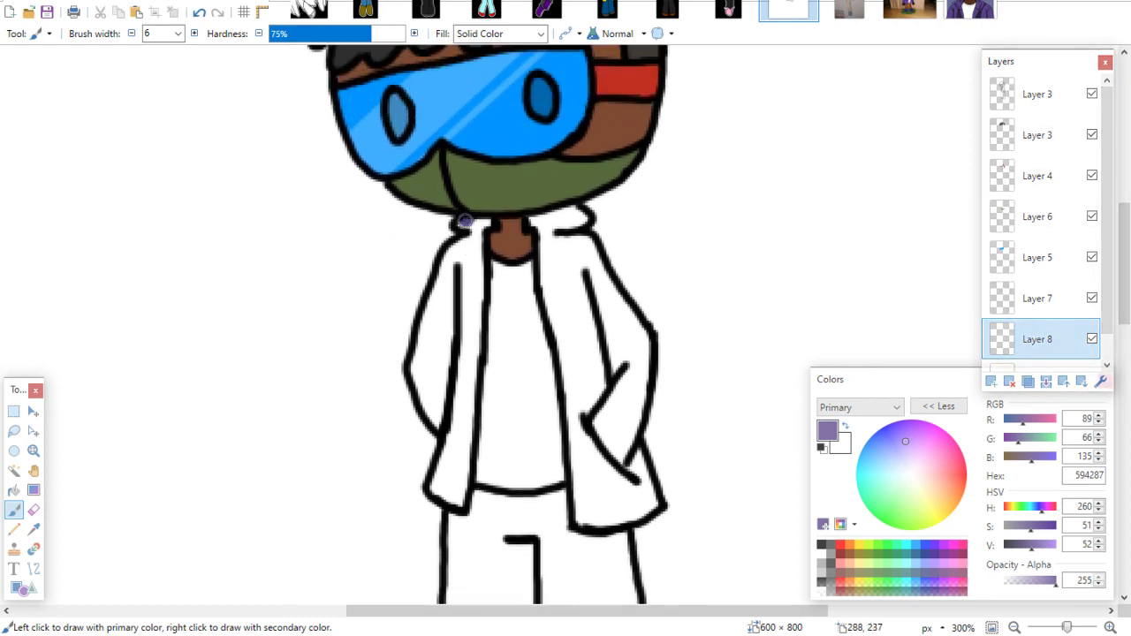
mouse_move(467, 223)
mouse_down()
mouse_move(488, 217)
mouse_move(470, 256)
mouse_move(447, 269)
mouse_move(457, 246)
mouse_move(414, 361)
mouse_move(445, 428)
mouse_move(434, 488)
mouse_move(454, 500)
mouse_move(468, 265)
mouse_move(445, 363)
mouse_move(448, 417)
mouse_move(440, 353)
mouse_move(429, 380)
mouse_move(450, 428)
mouse_up()
mouse_move(539, 222)
mouse_down()
mouse_move(549, 250)
mouse_move(572, 216)
mouse_move(611, 303)
mouse_up()
mouse_move(586, 238)
mouse_down()
mouse_move(595, 278)
mouse_move(574, 340)
mouse_move(555, 289)
mouse_move(548, 302)
mouse_move(577, 383)
mouse_move(587, 516)
mouse_up()
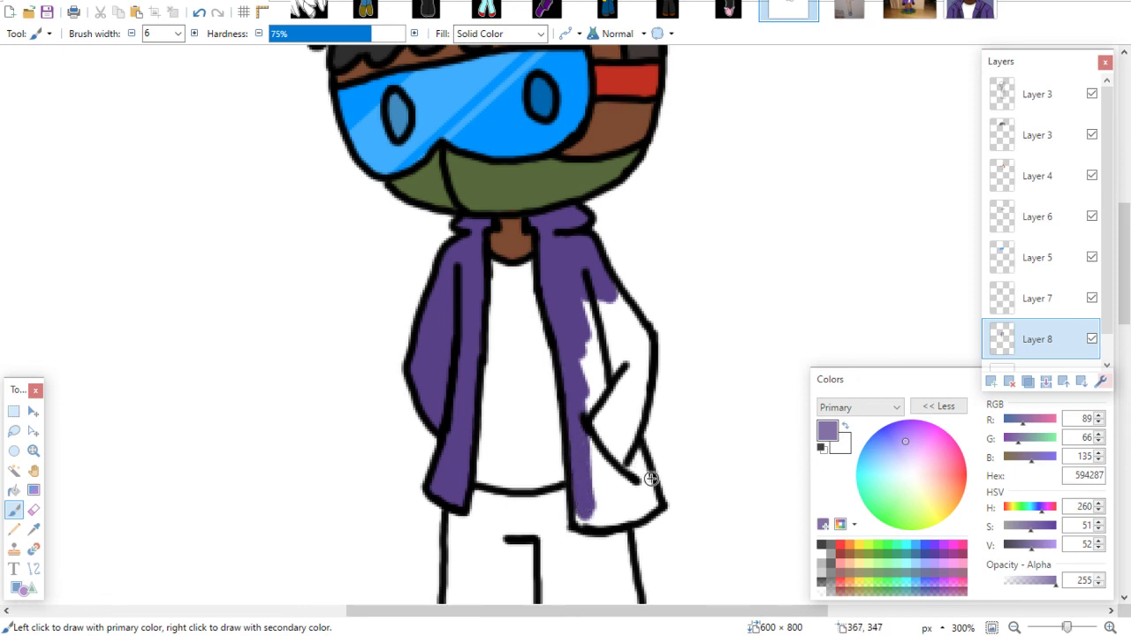
mouse_move(610, 395)
mouse_down()
mouse_move(590, 319)
mouse_move(608, 330)
mouse_move(609, 297)
mouse_move(629, 324)
mouse_move(609, 279)
mouse_move(643, 337)
mouse_move(633, 418)
mouse_move(638, 407)
mouse_move(615, 447)
mouse_move(613, 394)
mouse_move(593, 410)
mouse_move(585, 326)
mouse_move(572, 343)
mouse_move(588, 323)
mouse_move(609, 351)
mouse_move(616, 430)
mouse_move(655, 503)
mouse_move(580, 519)
mouse_move(604, 524)
mouse_move(589, 454)
mouse_move(595, 499)
mouse_move(607, 458)
mouse_move(639, 496)
mouse_move(592, 520)
mouse_up()
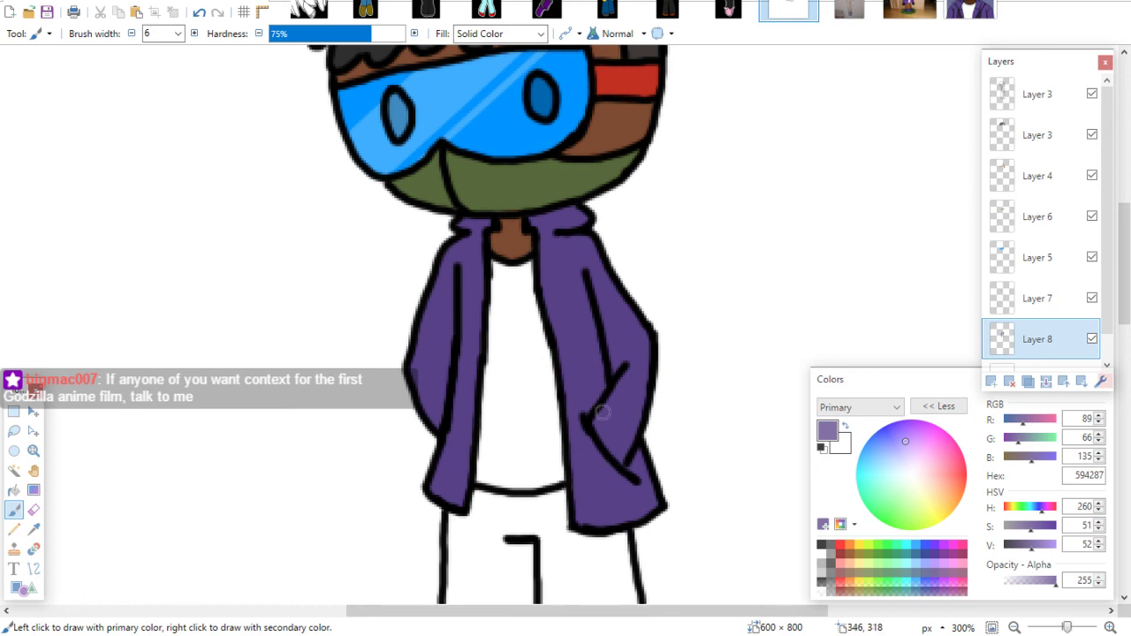
Try sampling a trouser colour from the fuzzy figure photo and from the pencil drawing reference
drag(1124, 274, 1128, 262)
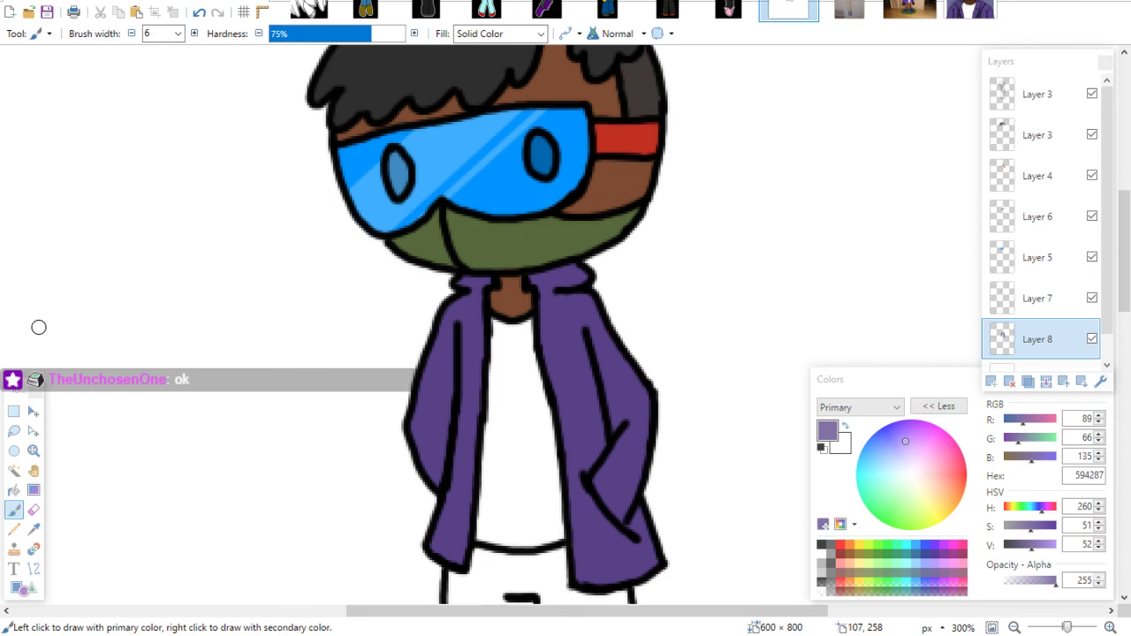
scroll(677, 113, down, 6)
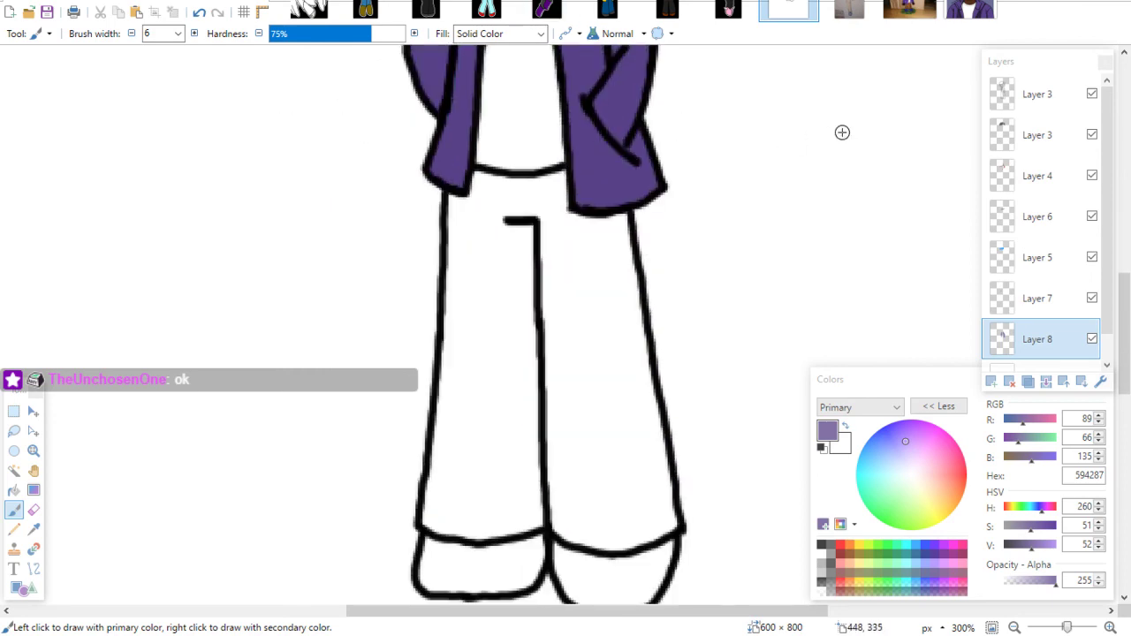
click(910, 12)
click(33, 542)
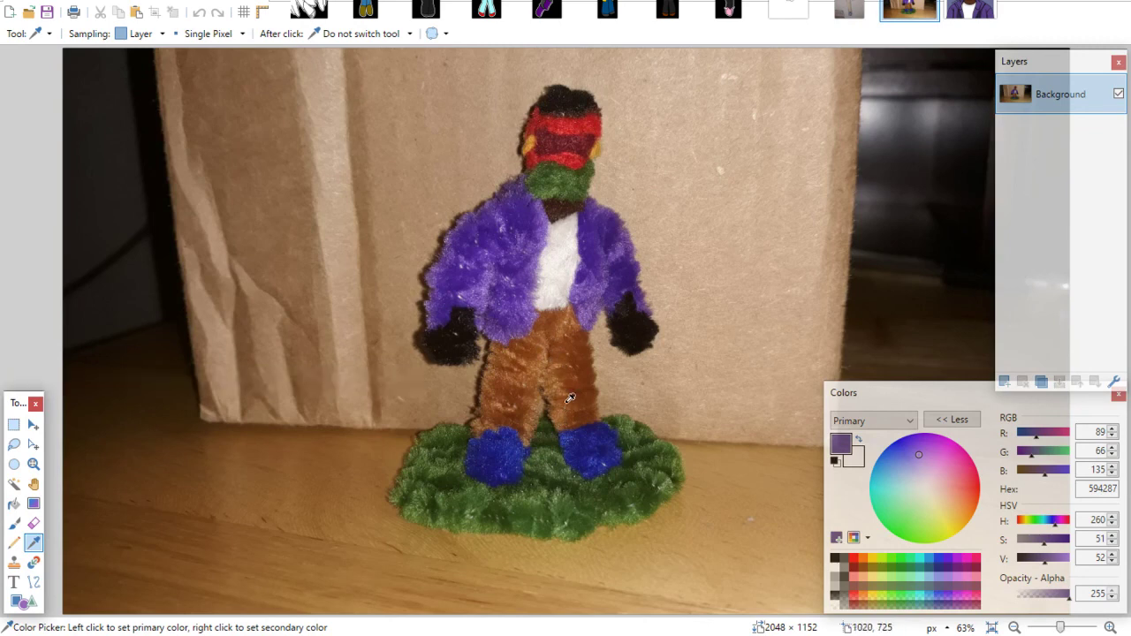
click(577, 368)
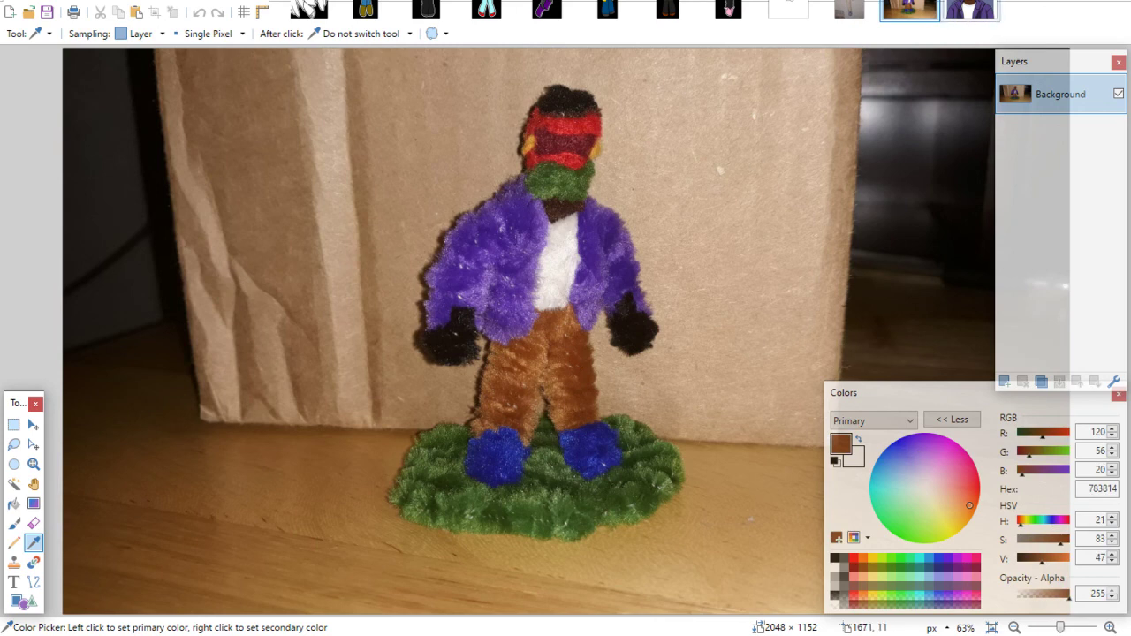
click(862, 7)
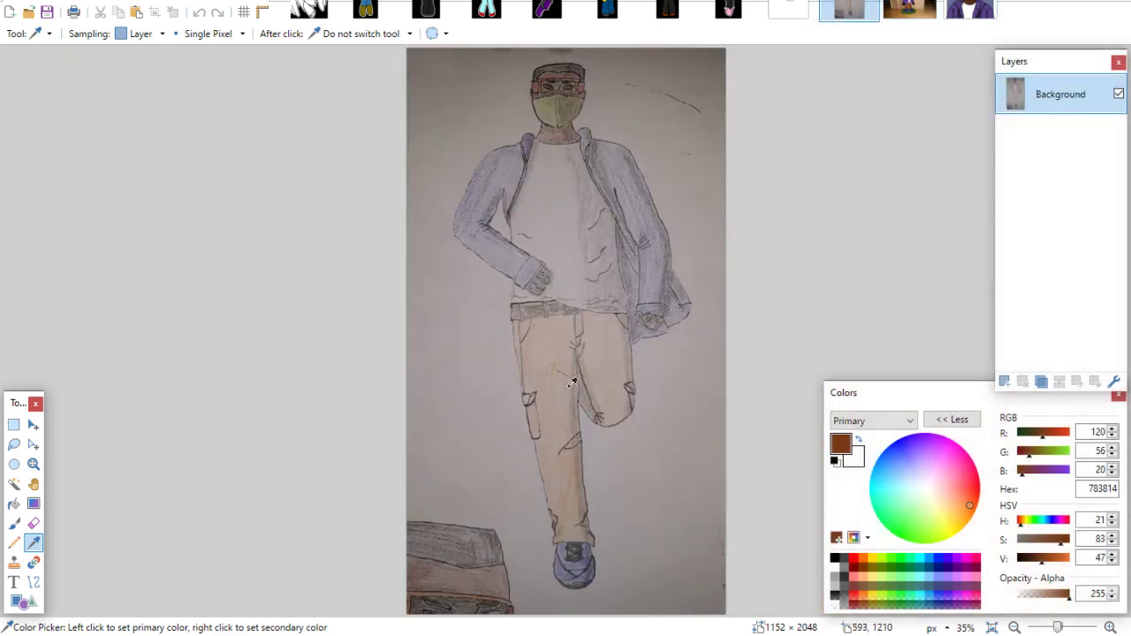
click(554, 351)
drag(560, 371, 620, 364)
click(811, 18)
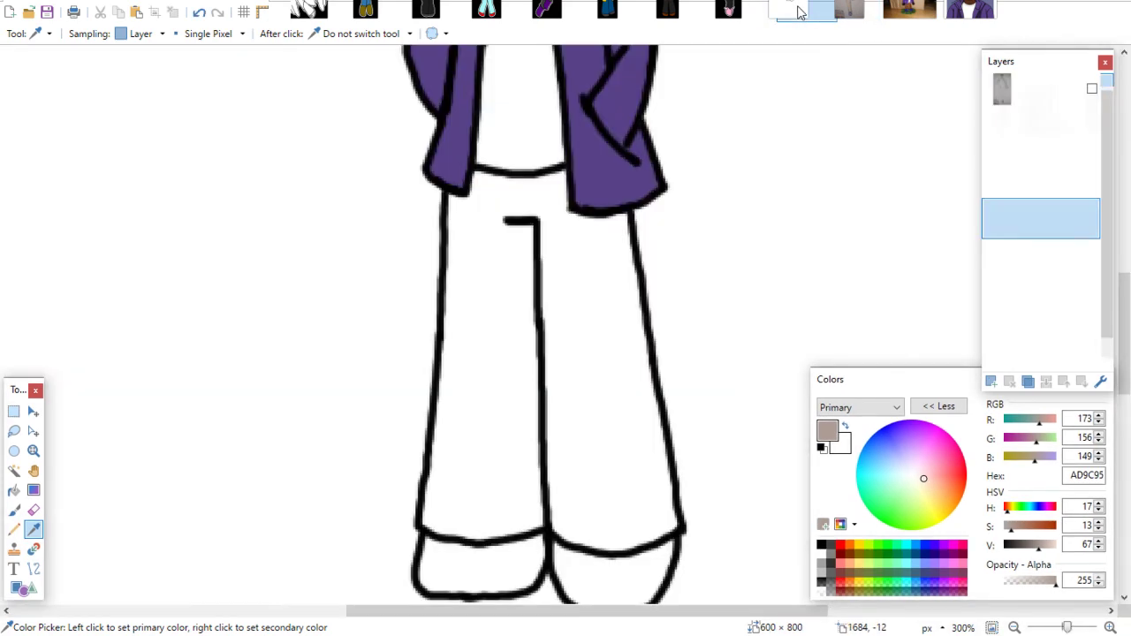
Mix a pale yellow, hex FFEFA8, as a trouser colour
click(857, 557)
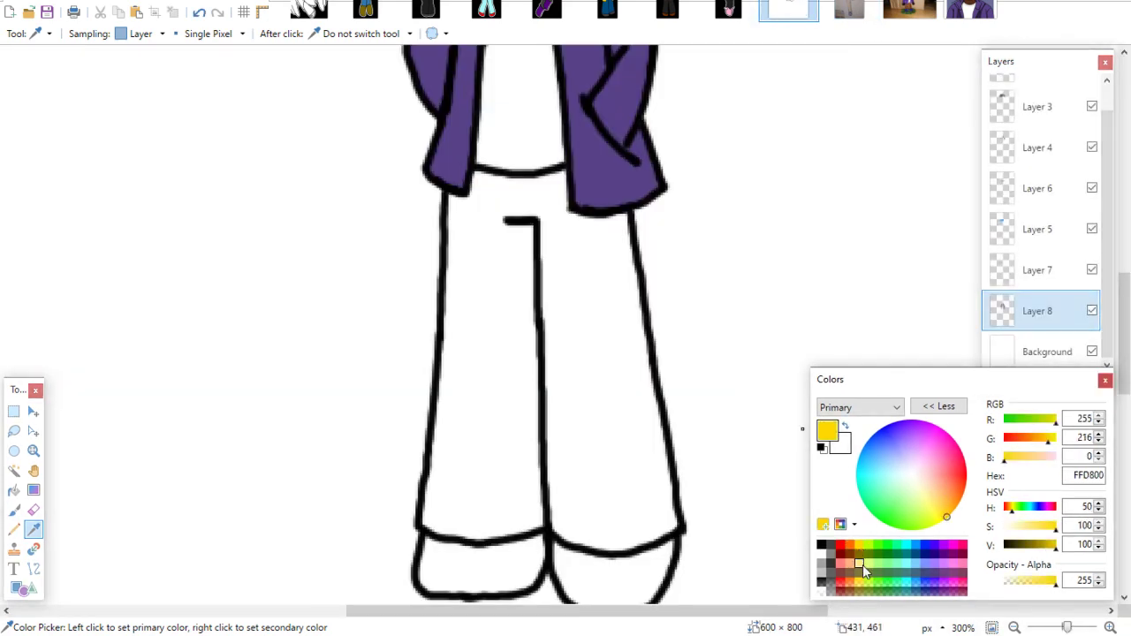
click(863, 564)
drag(1025, 536, 1022, 532)
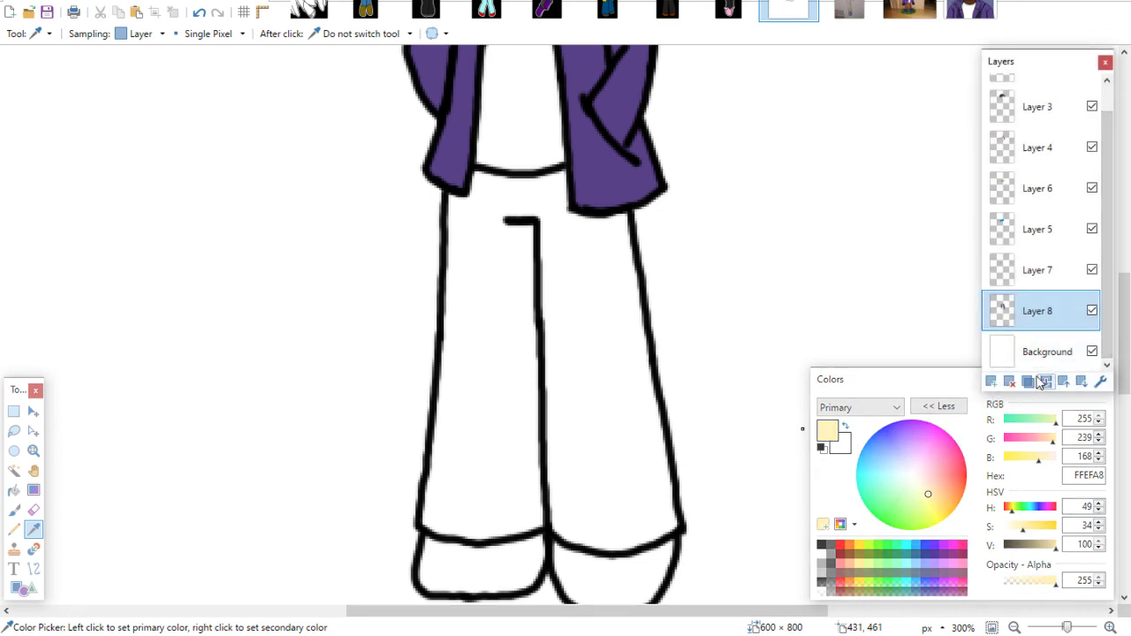
Add a new layer directly above the Background layer and set the Paintbrush width to 8
click(990, 381)
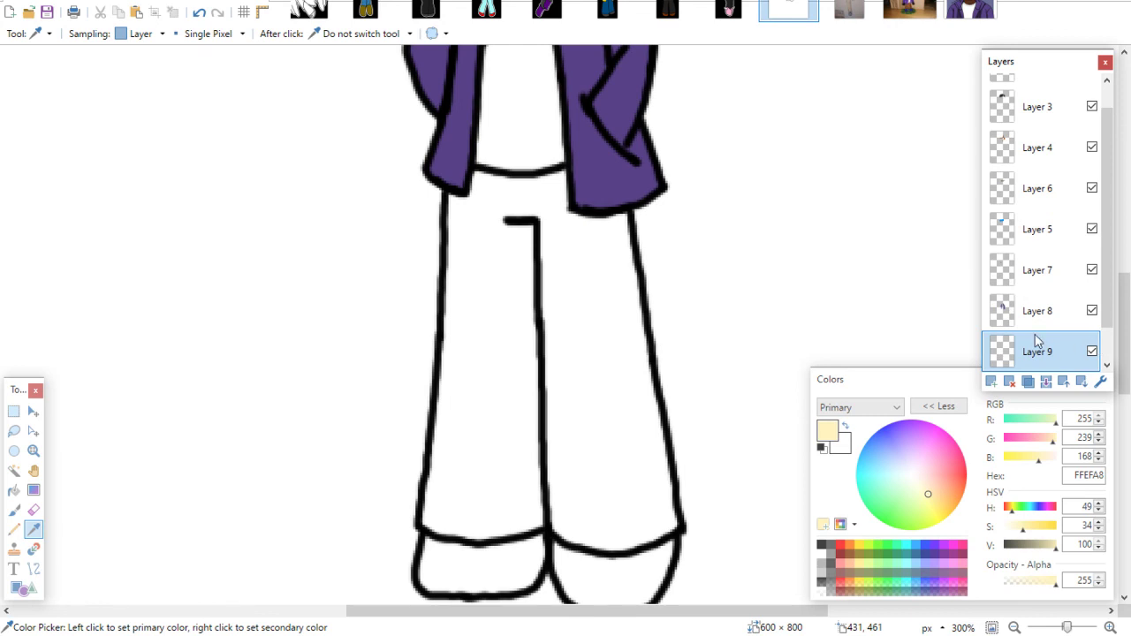
click(14, 510)
click(178, 33)
click(168, 65)
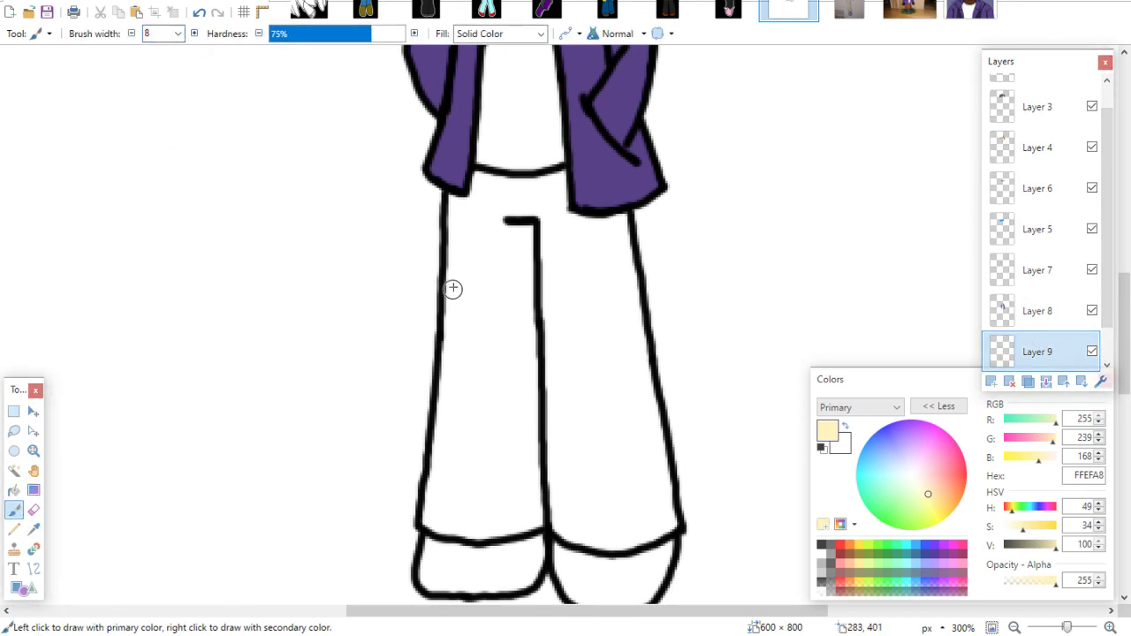
Test the pale yellow and a muted khaki, hex E2D69E, on the trousers just below the shirt hem
mouse_move(464, 201)
mouse_down()
mouse_move(487, 189)
mouse_move(477, 181)
mouse_move(555, 174)
mouse_up()
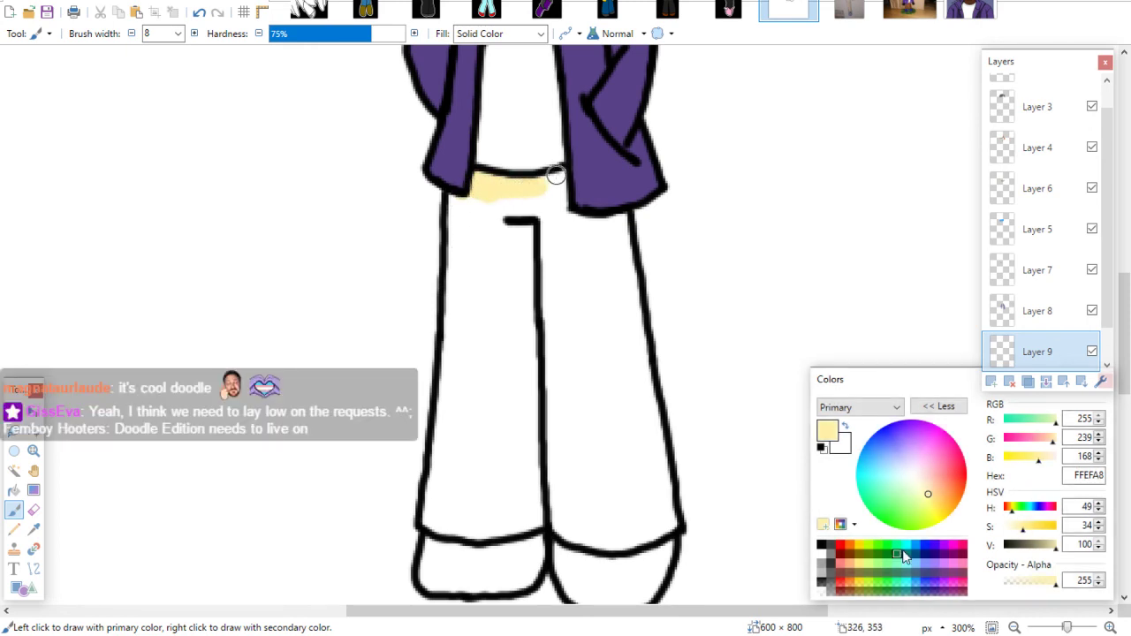
click(856, 571)
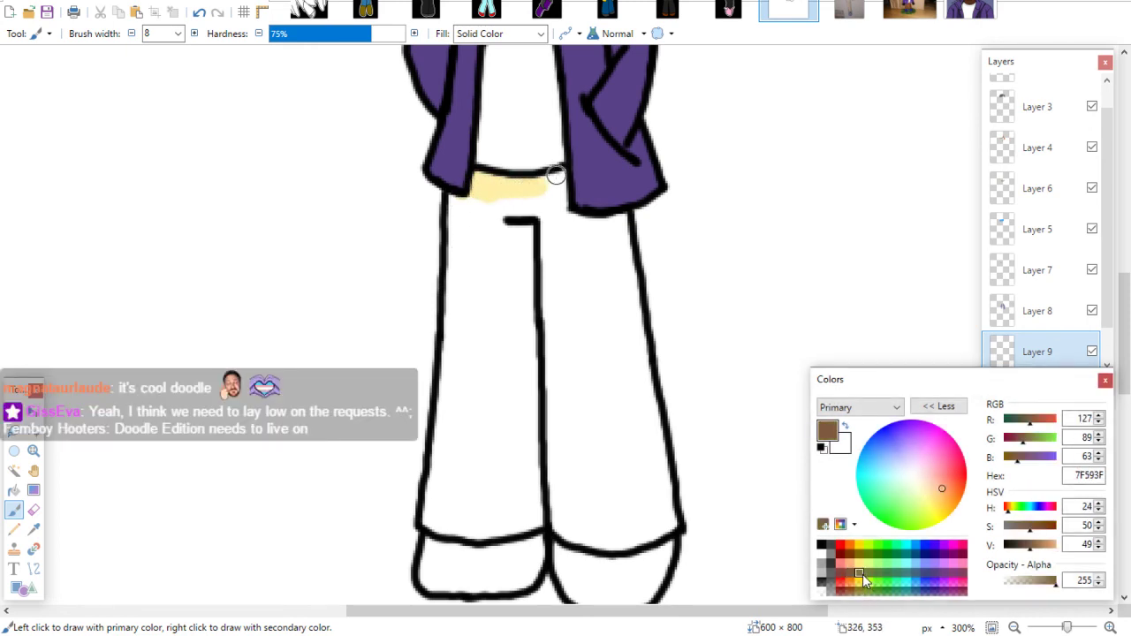
click(862, 575)
click(1043, 546)
drag(1042, 553, 1052, 554)
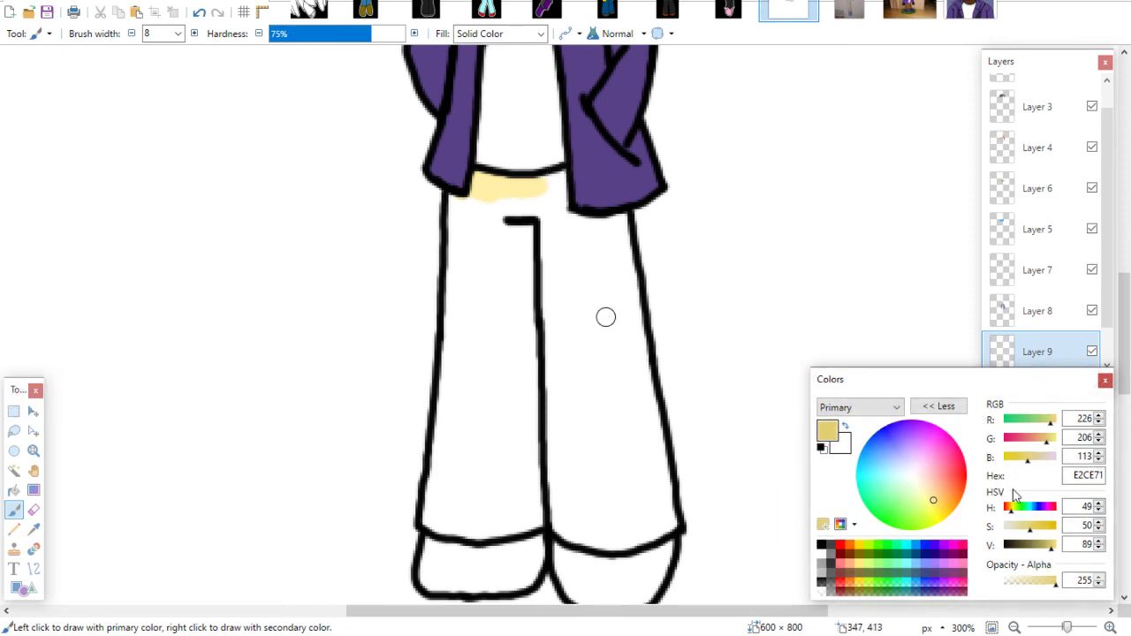
drag(1027, 527, 1021, 528)
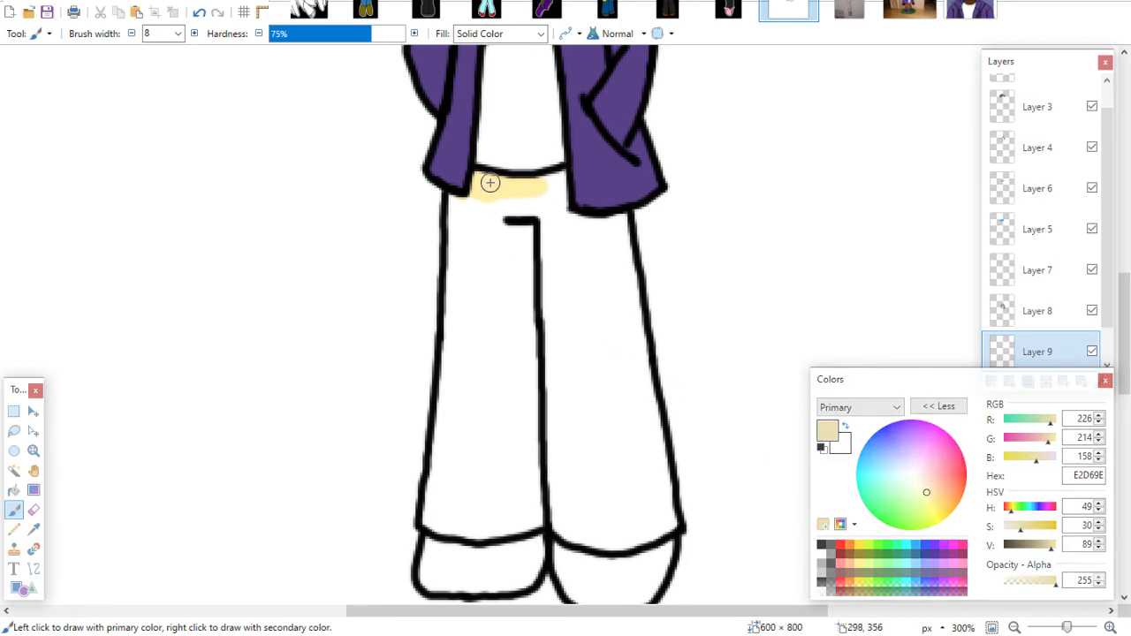
drag(481, 182, 475, 224)
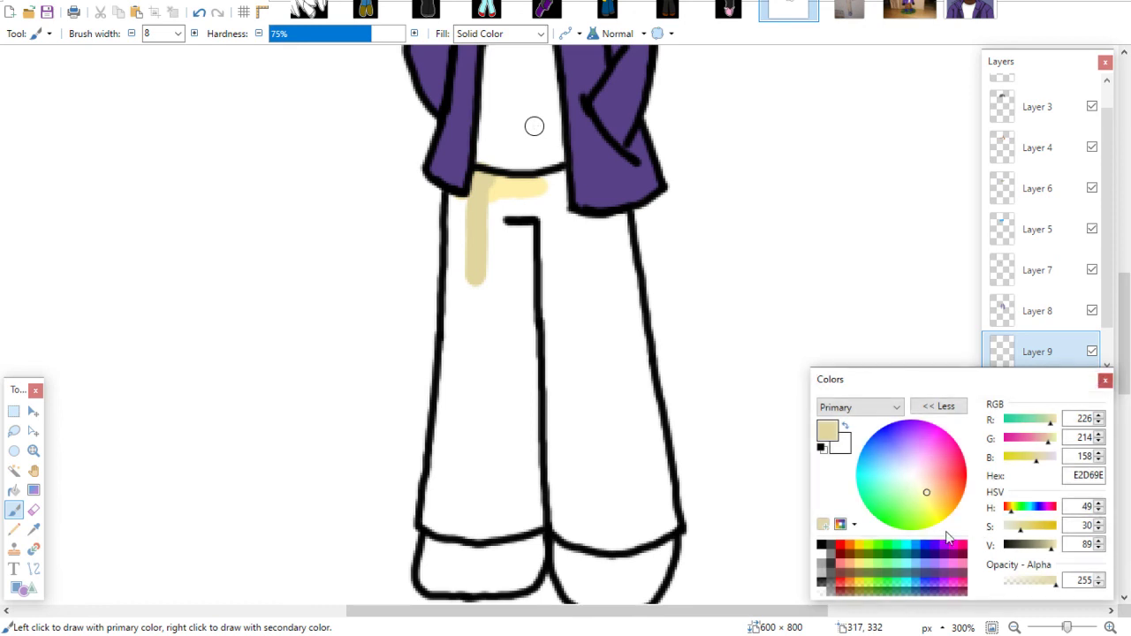
Mix a warm tan, hex E0AB88, and paint the waist and upper part of one trouser leg over the test strokes
click(849, 556)
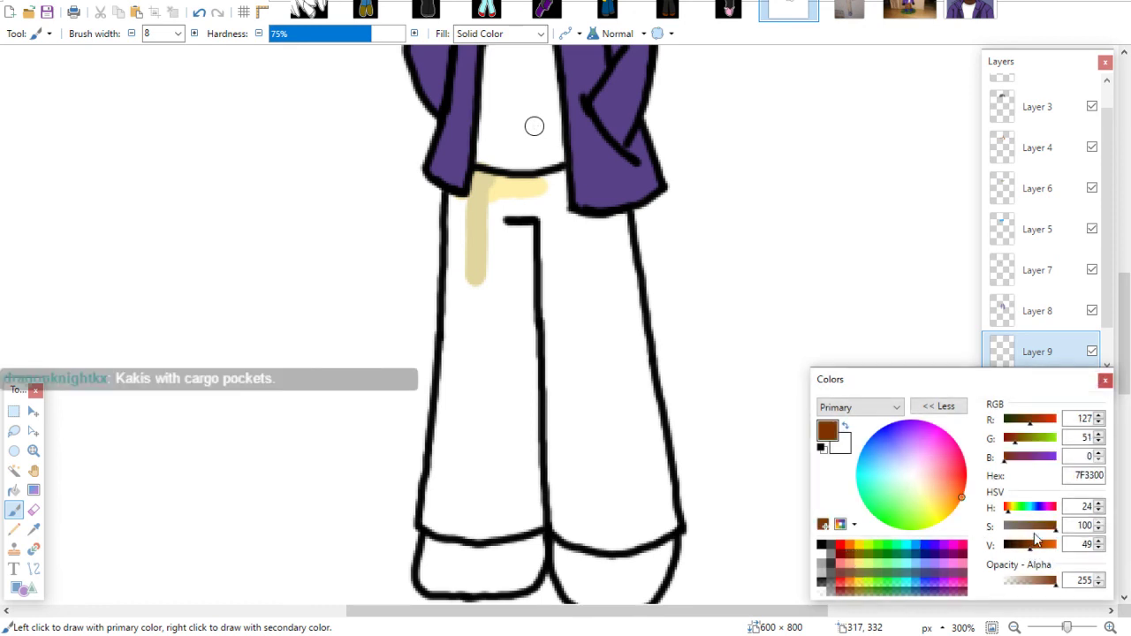
drag(1032, 546, 1048, 547)
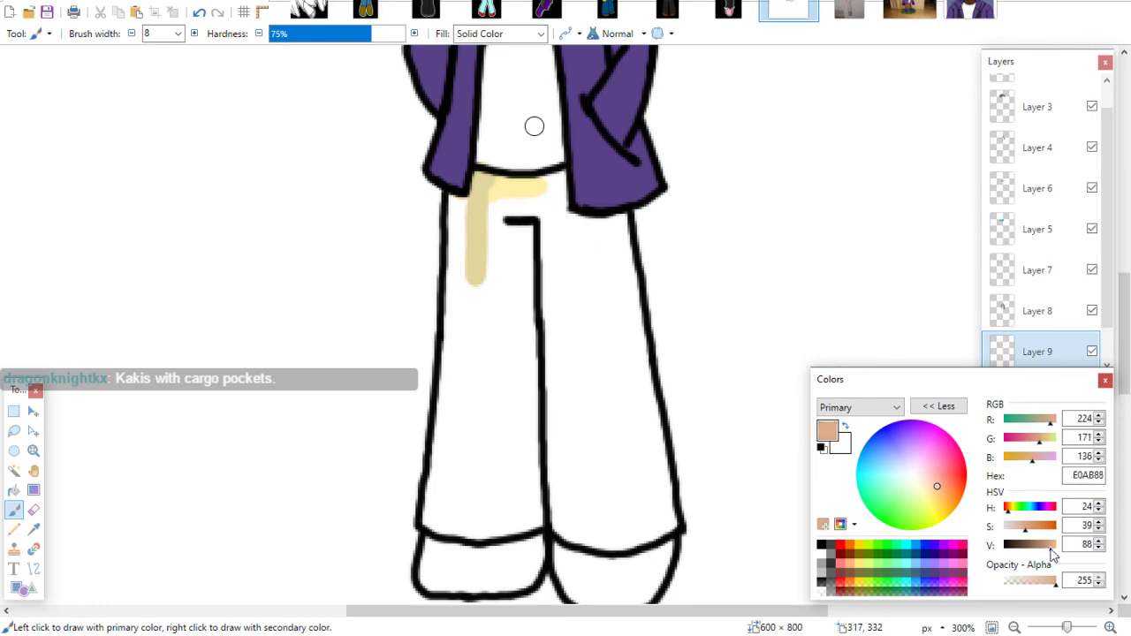
mouse_move(473, 179)
mouse_down()
mouse_move(526, 184)
mouse_move(499, 203)
mouse_up()
click(33, 510)
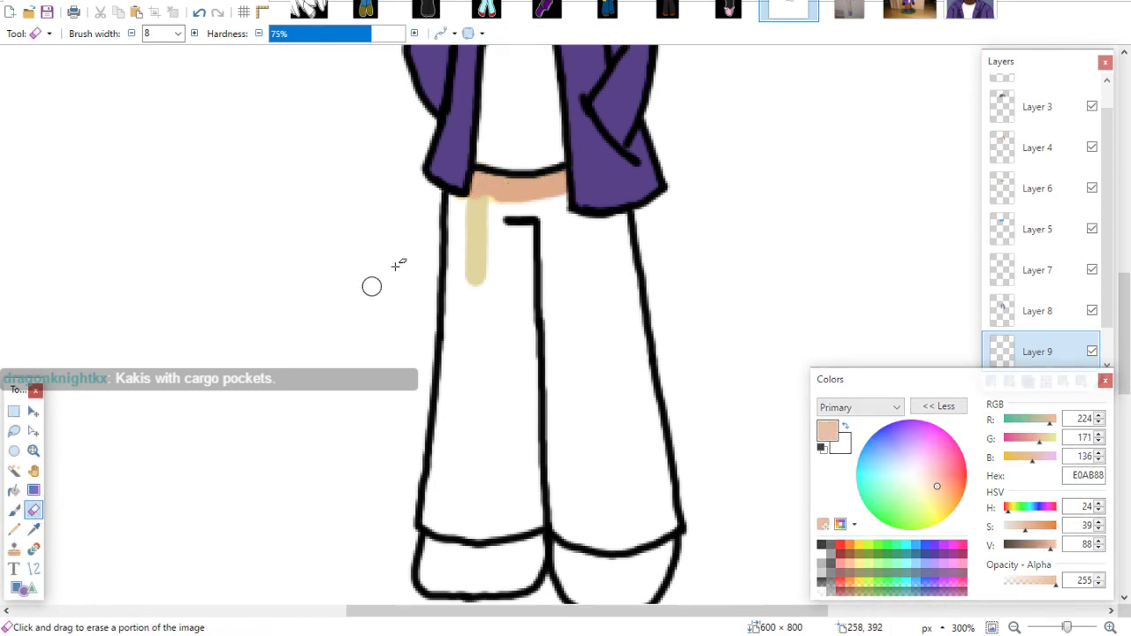
click(13, 510)
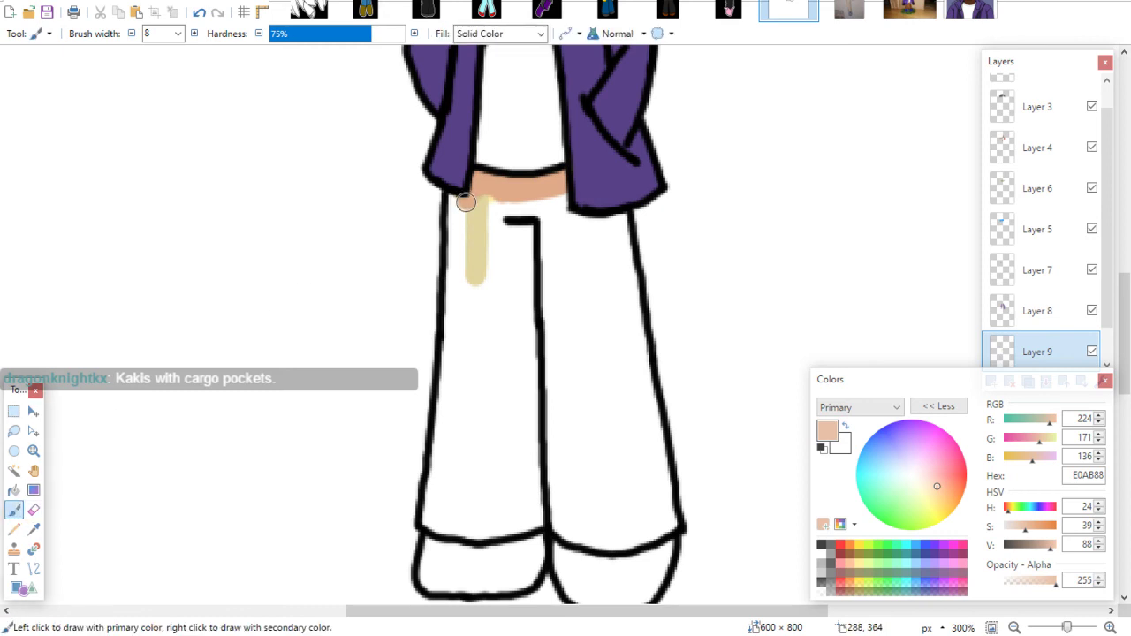
mouse_move(466, 196)
mouse_down()
mouse_move(455, 292)
mouse_move(481, 244)
mouse_move(510, 265)
mouse_move(517, 221)
mouse_up()
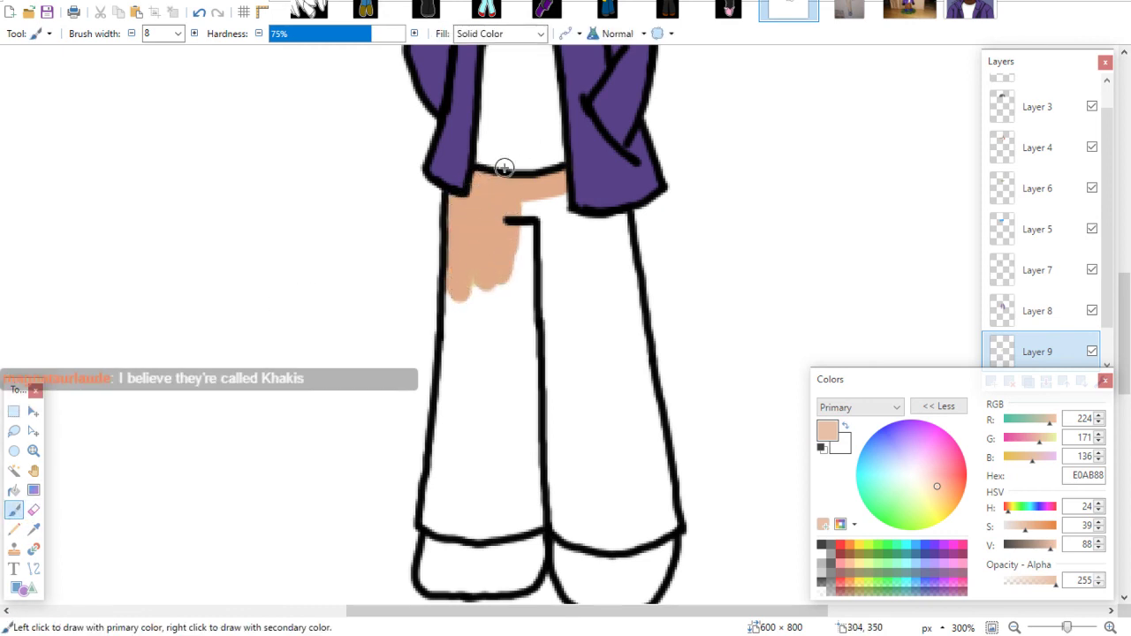
On the topmost Layer 3, outline a cargo pocket on the outer side of each trouser leg in black with a 3-pixel Paintbrush
click(852, 14)
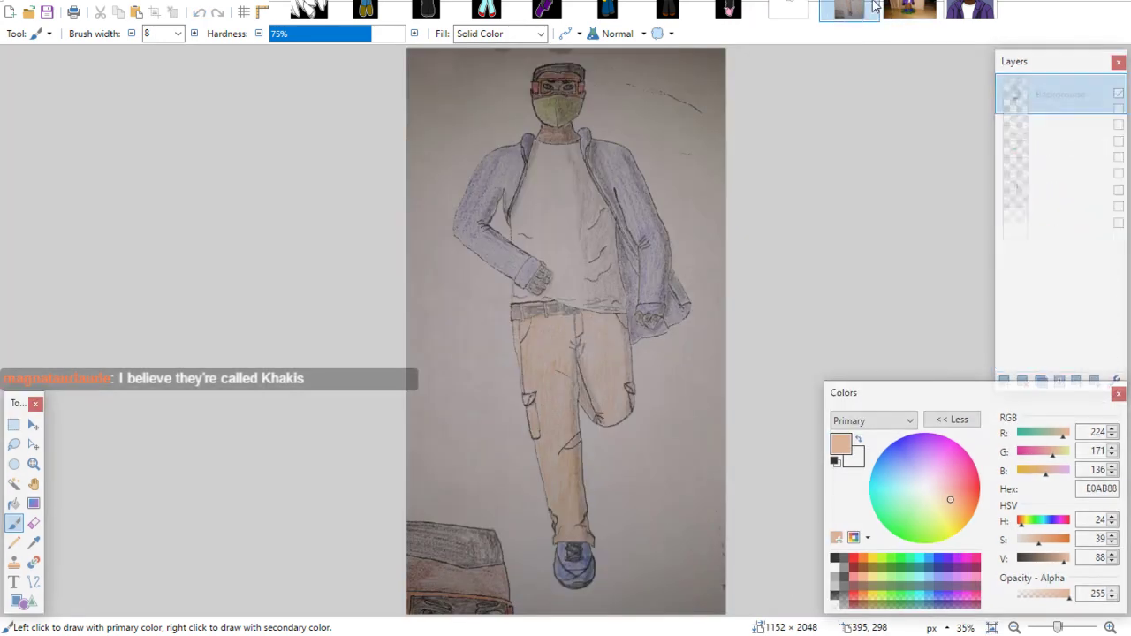
click(729, 11)
click(789, 11)
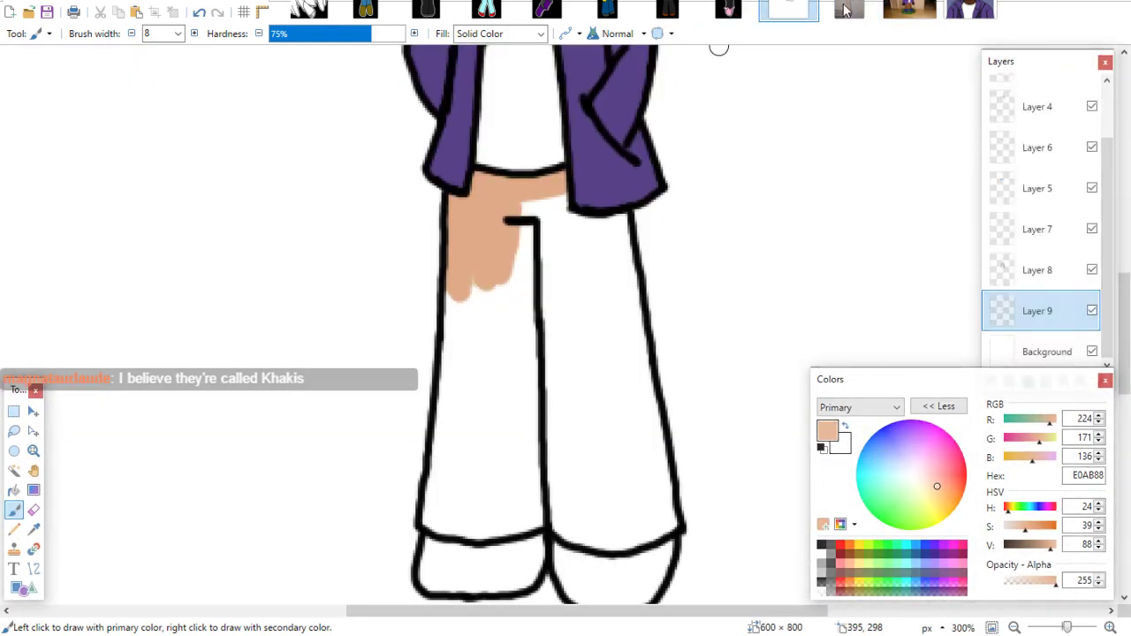
click(850, 12)
click(789, 11)
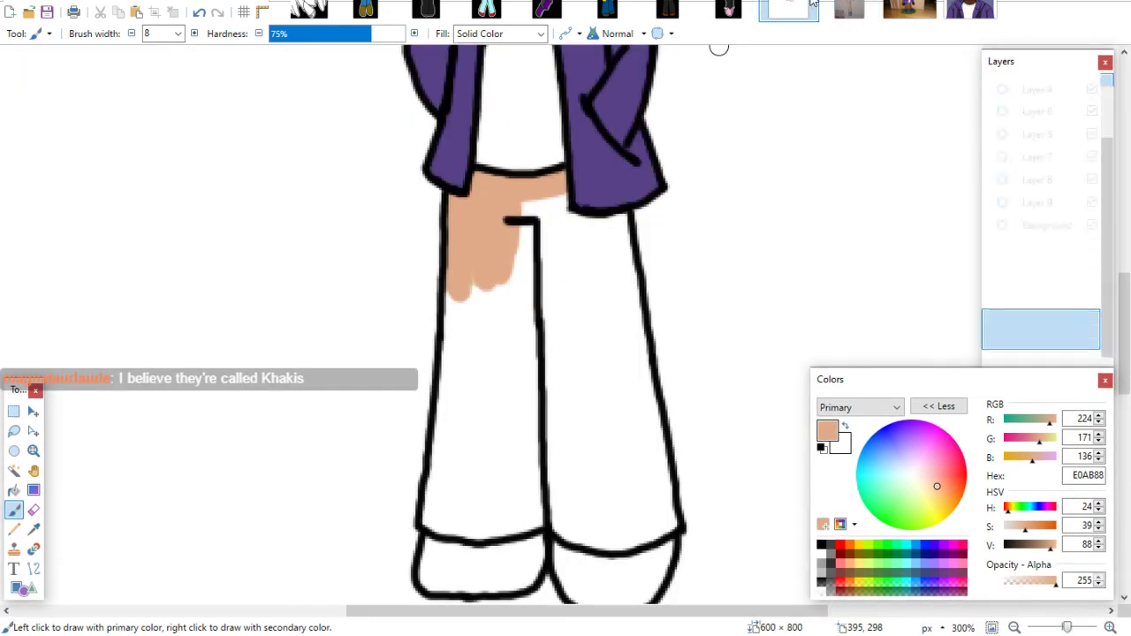
click(178, 33)
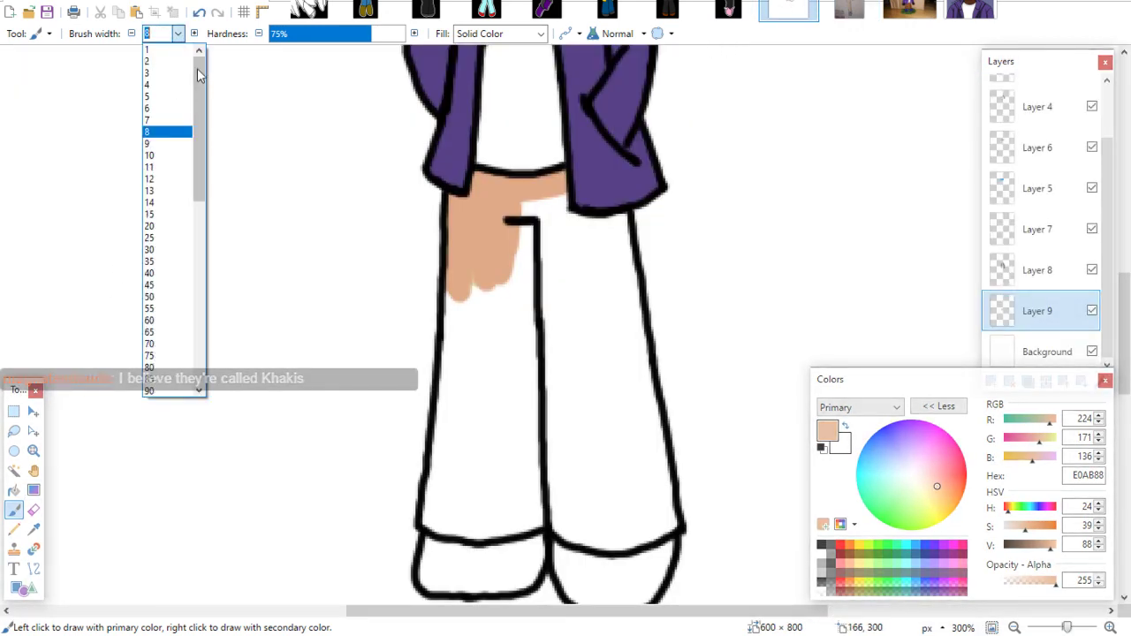
click(177, 63)
scroll(1094, 100, up, 3)
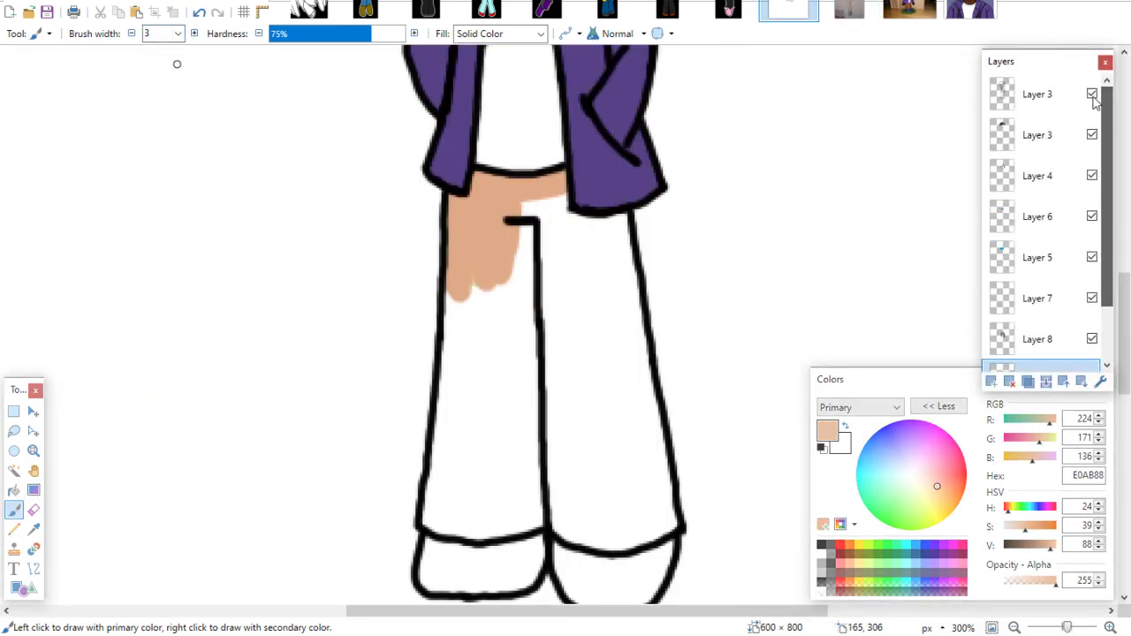
click(1043, 113)
scroll(933, 327, down, 4)
click(821, 542)
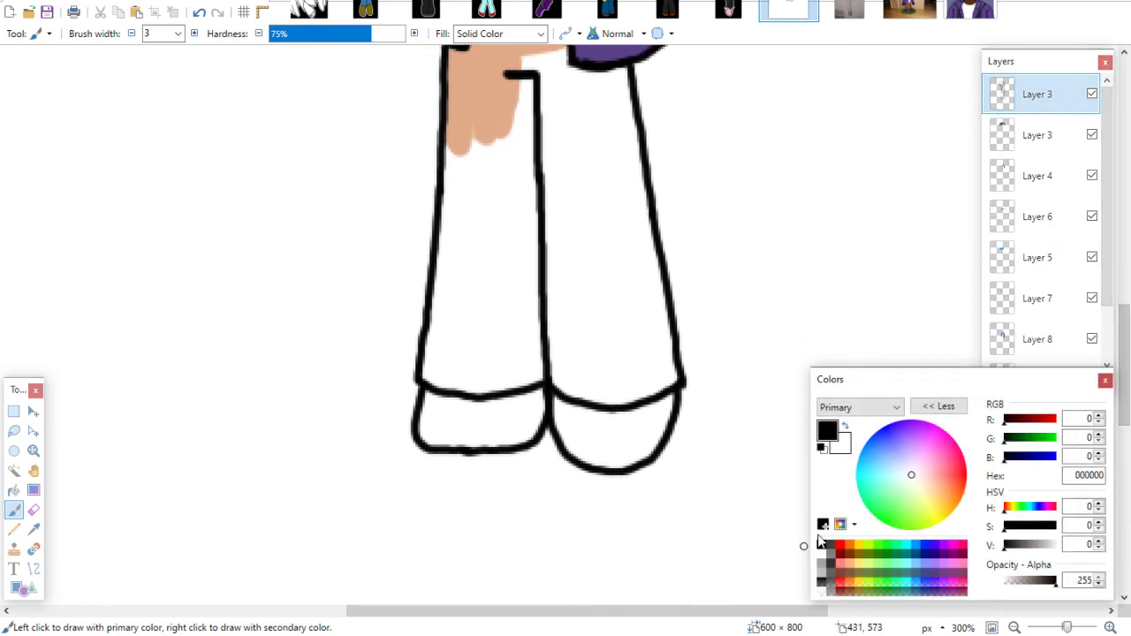
scroll(1127, 325, up, 3)
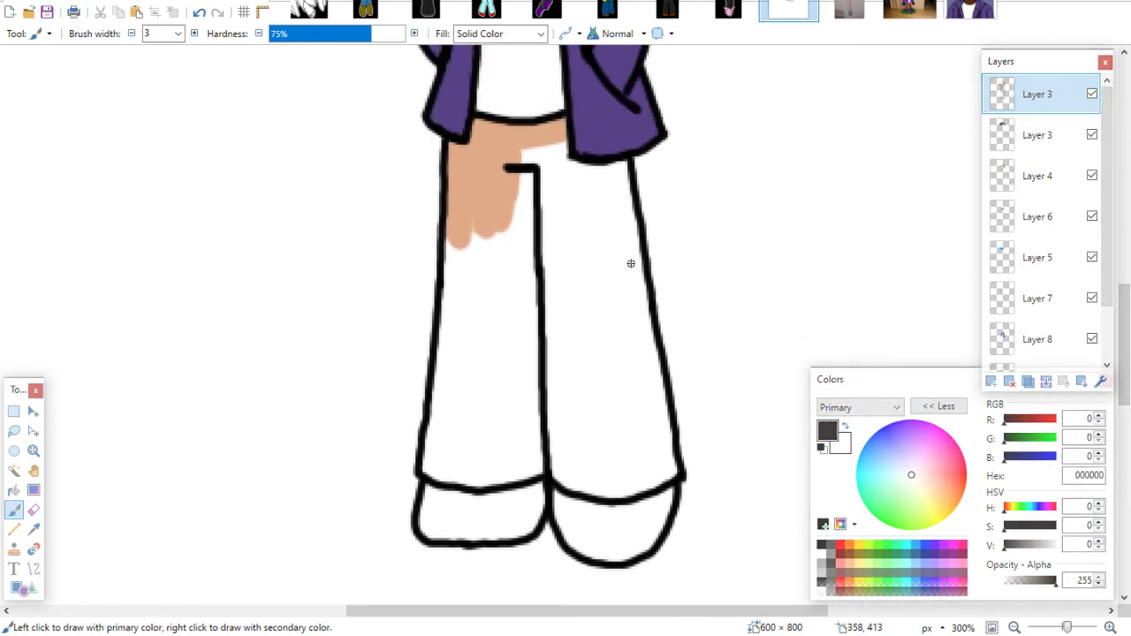
mouse_move(626, 263)
mouse_down()
mouse_move(651, 259)
mouse_move(672, 293)
mouse_move(677, 319)
mouse_move(631, 301)
mouse_move(636, 334)
mouse_move(663, 343)
mouse_up()
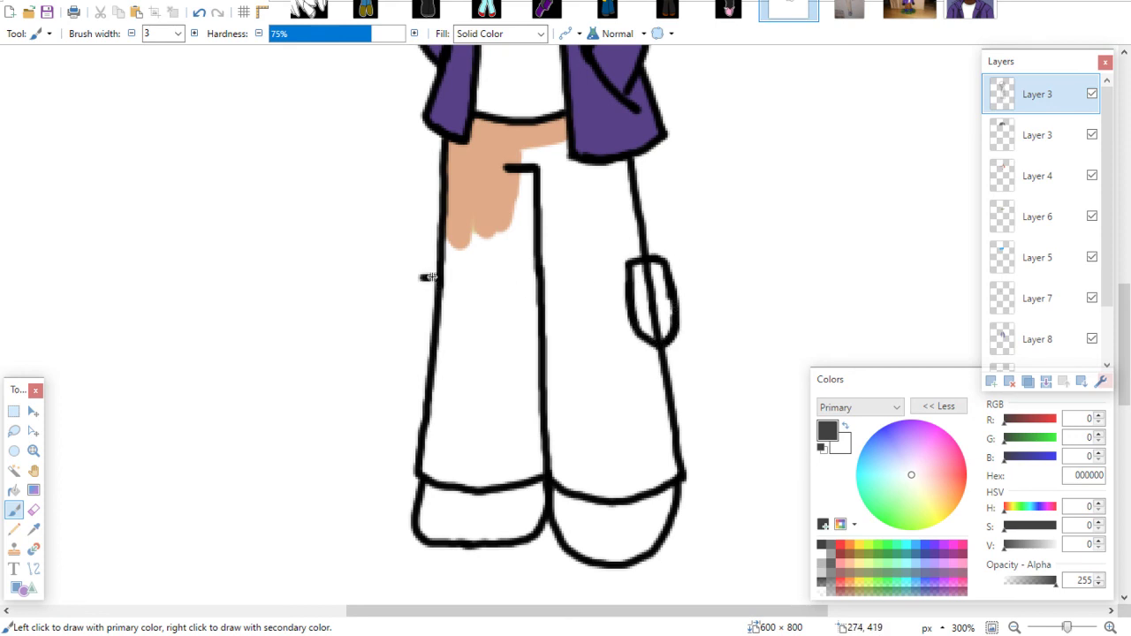
mouse_move(428, 277)
mouse_down()
mouse_move(414, 340)
mouse_move(429, 353)
mouse_up()
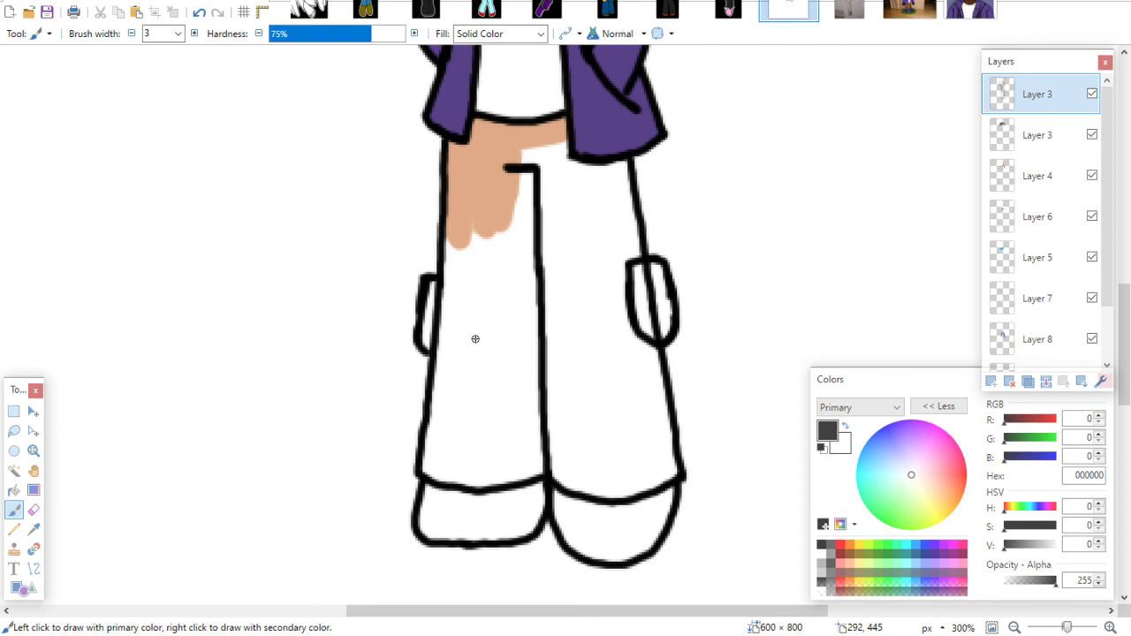
Erase the leg line crossing the larger cargo pocket and draw a curved flap line across that pocket
click(34, 510)
drag(642, 265, 657, 314)
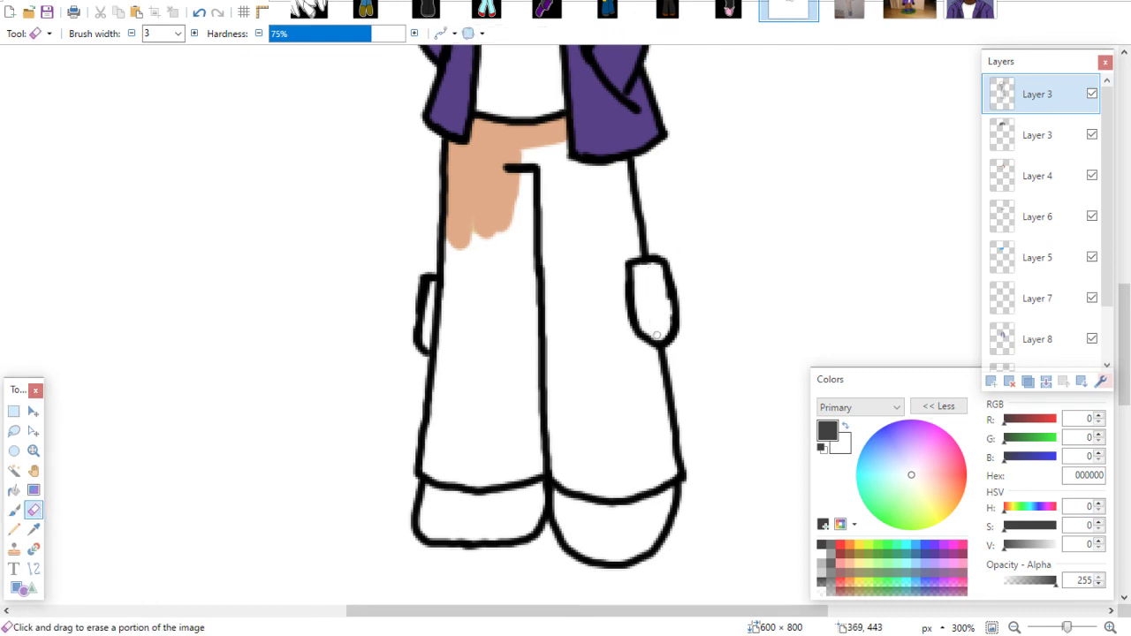
click(14, 510)
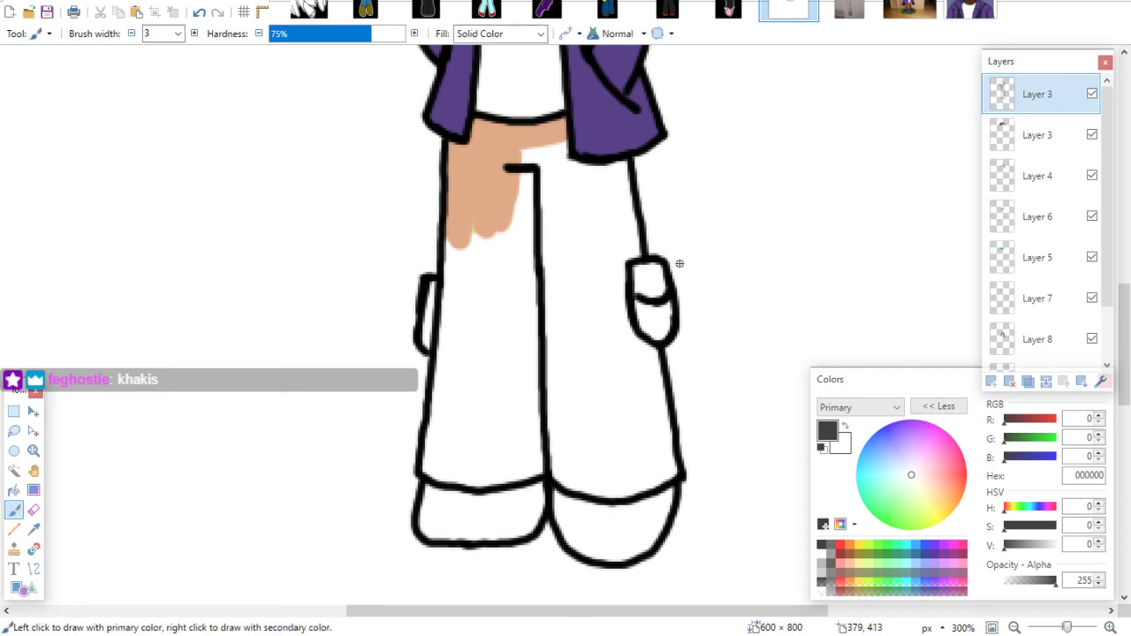
Draw the belt's lower edge in black beneath the shirt hem and fill the belt with dark grey, hex 404040, on Layer 9
drag(471, 128, 565, 130)
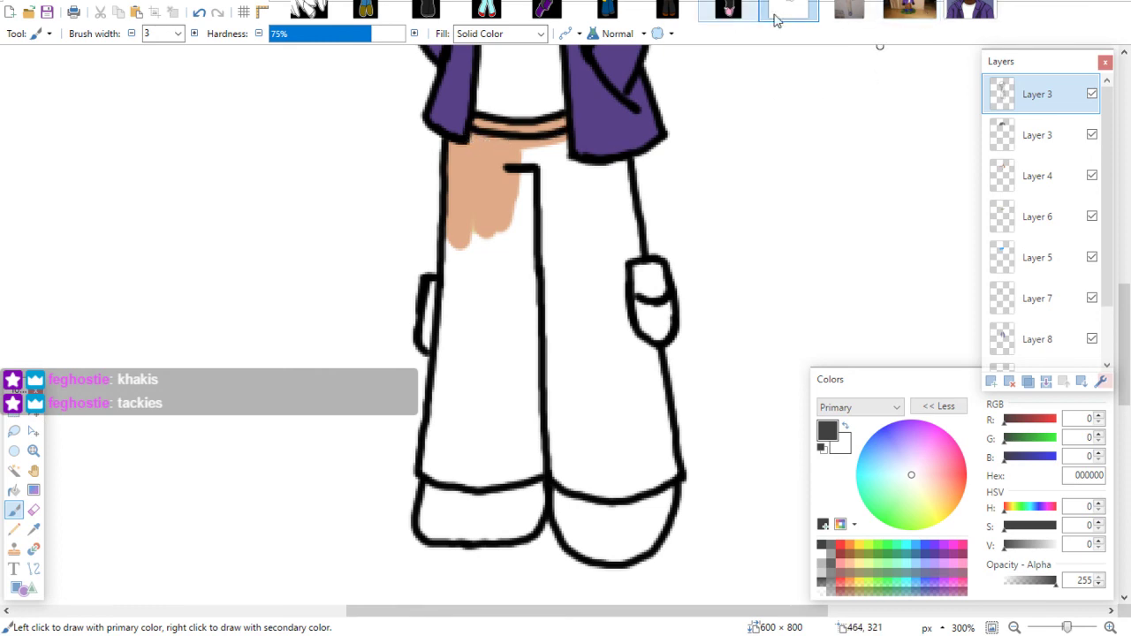
click(878, 10)
key(ctrl+shift+Tab)
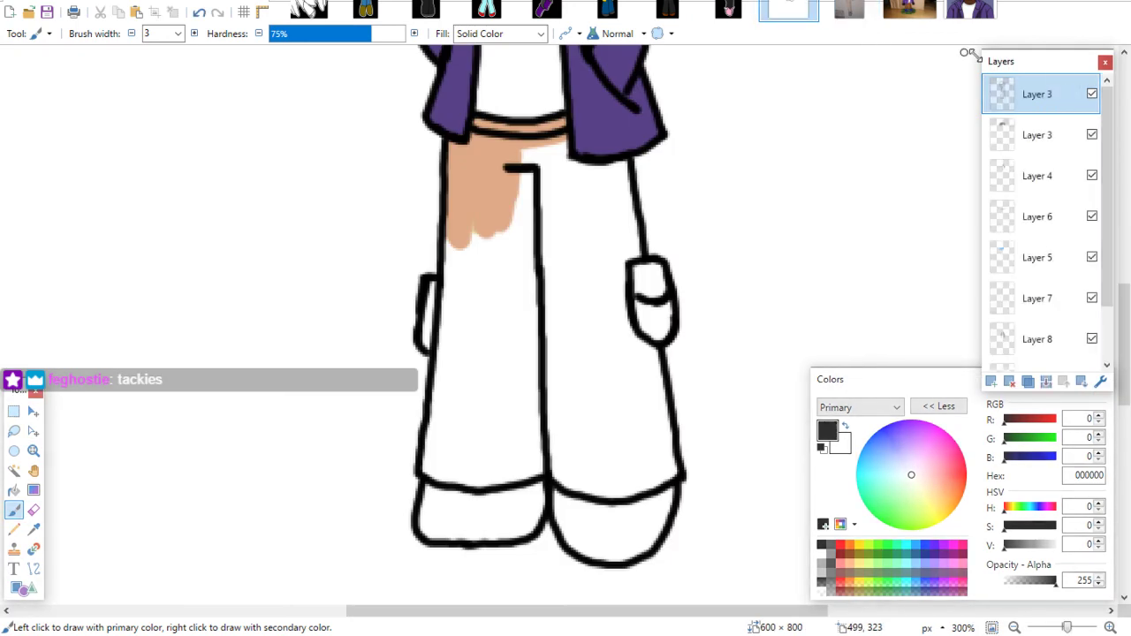
click(823, 546)
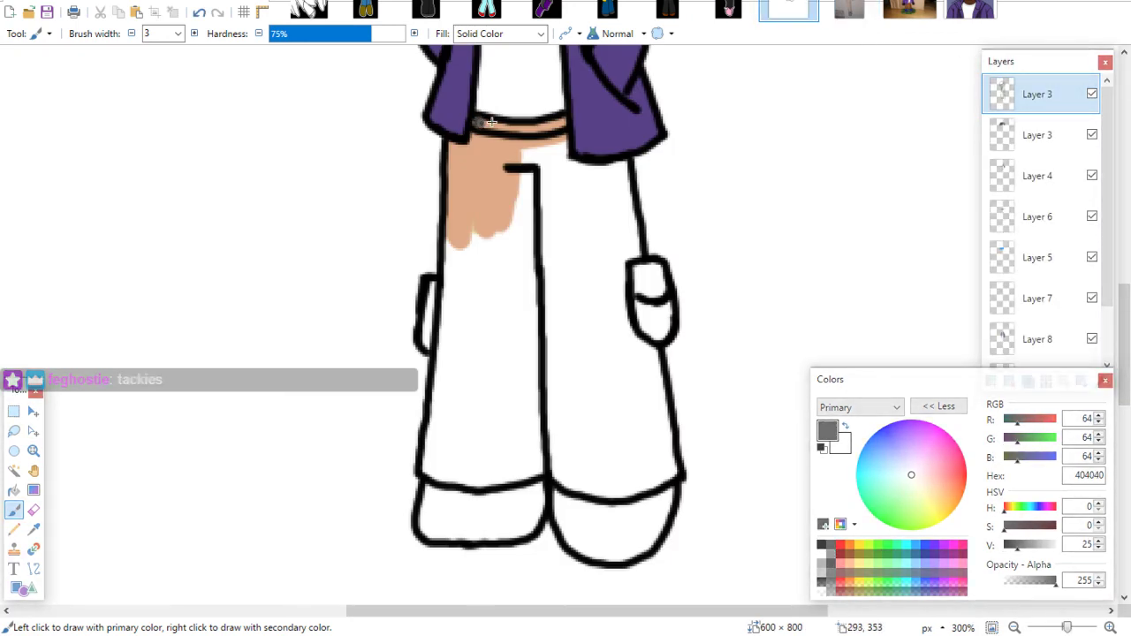
scroll(1111, 303, down, 1)
drag(1110, 303, 1104, 352)
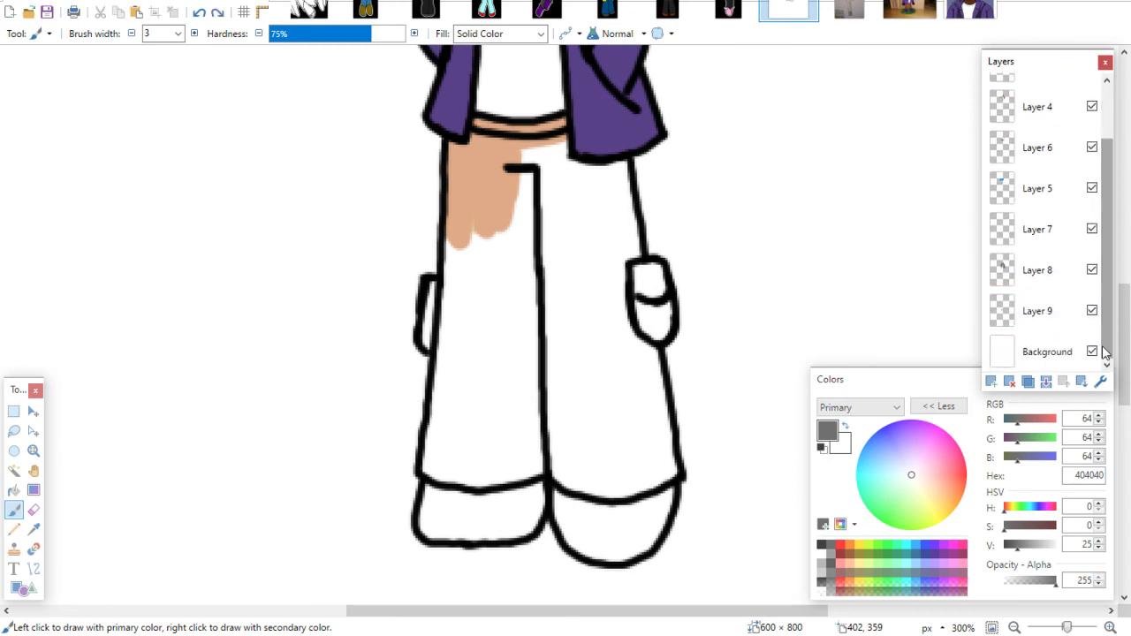
click(1035, 310)
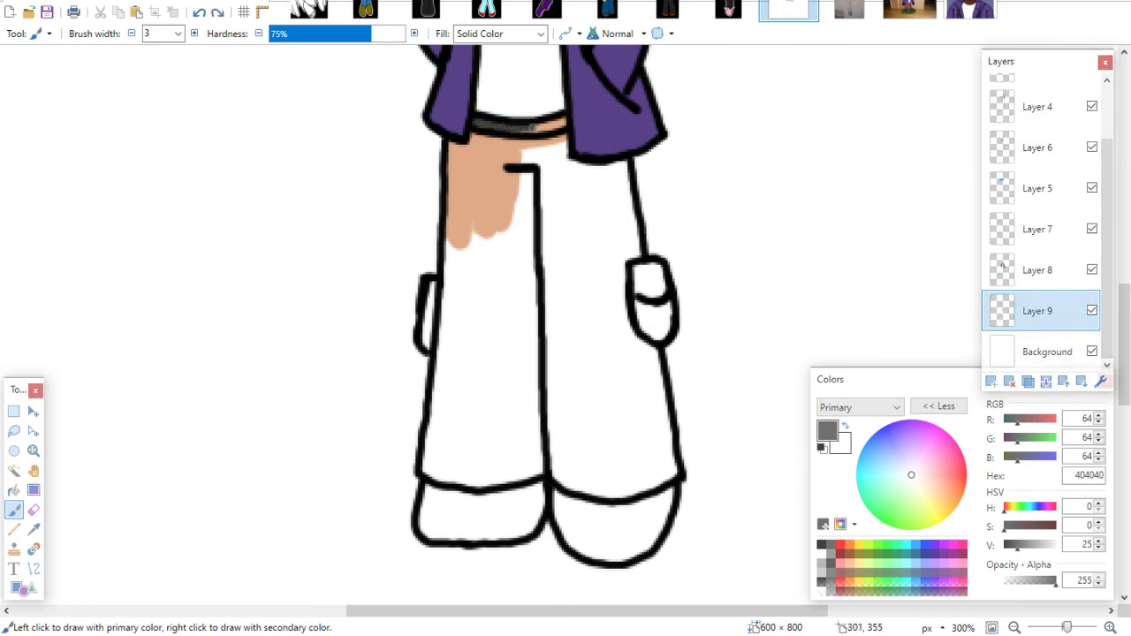
drag(515, 125, 562, 130)
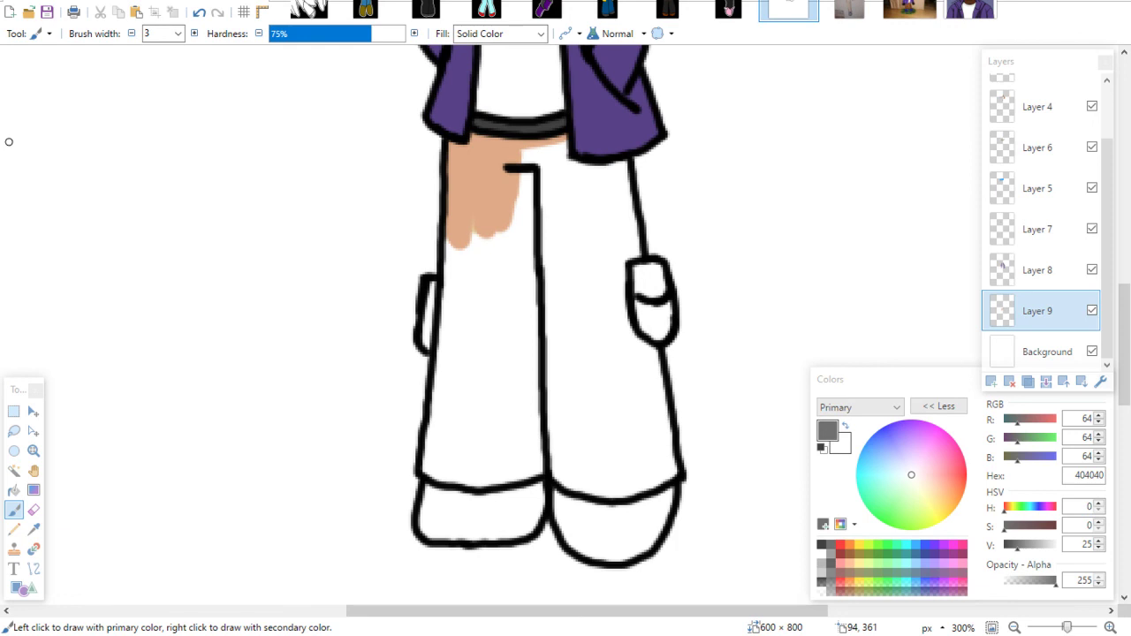
Open the khaki trousers reference photo, sample its fabric colour, hex CDB697, and return to the character drawing
drag(65, 378, 313, 379)
click(482, 309)
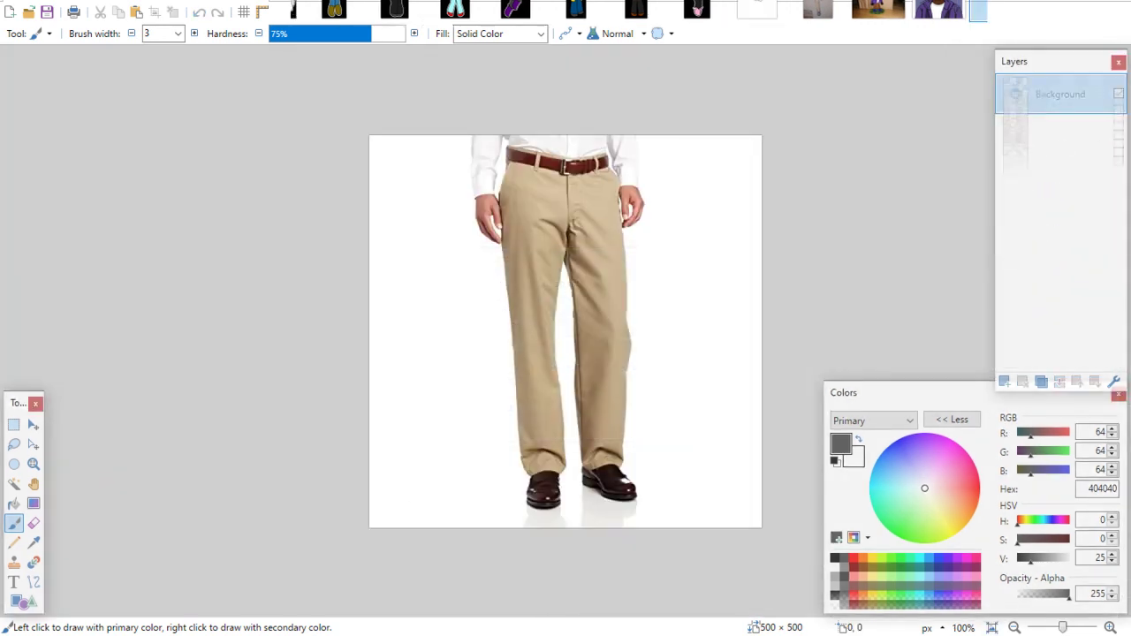
click(34, 526)
click(33, 543)
click(621, 260)
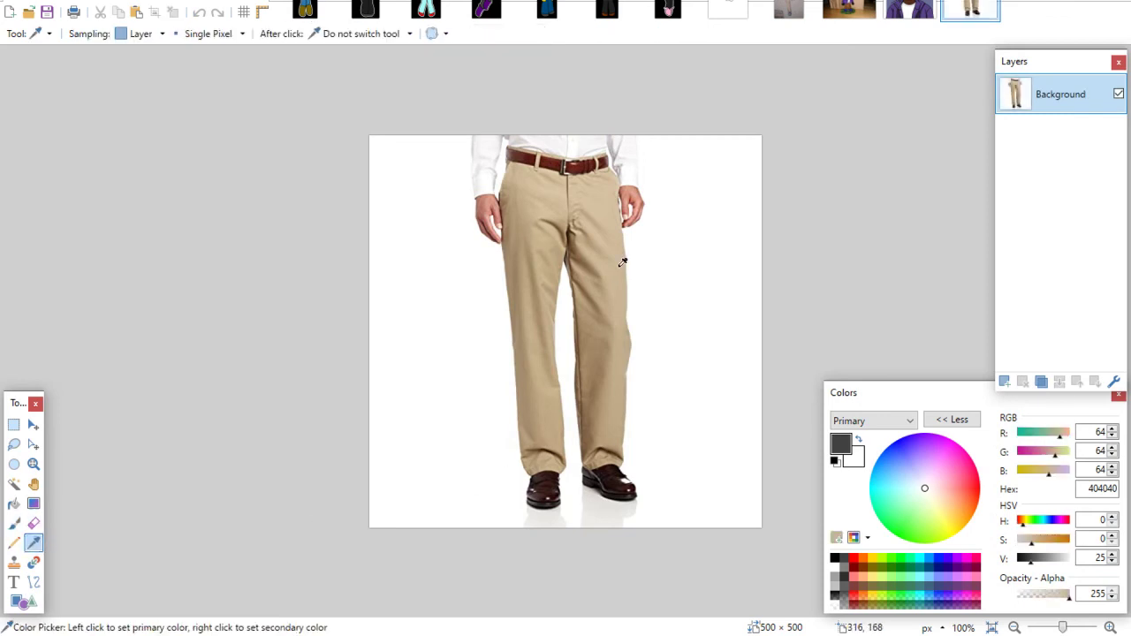
click(844, 10)
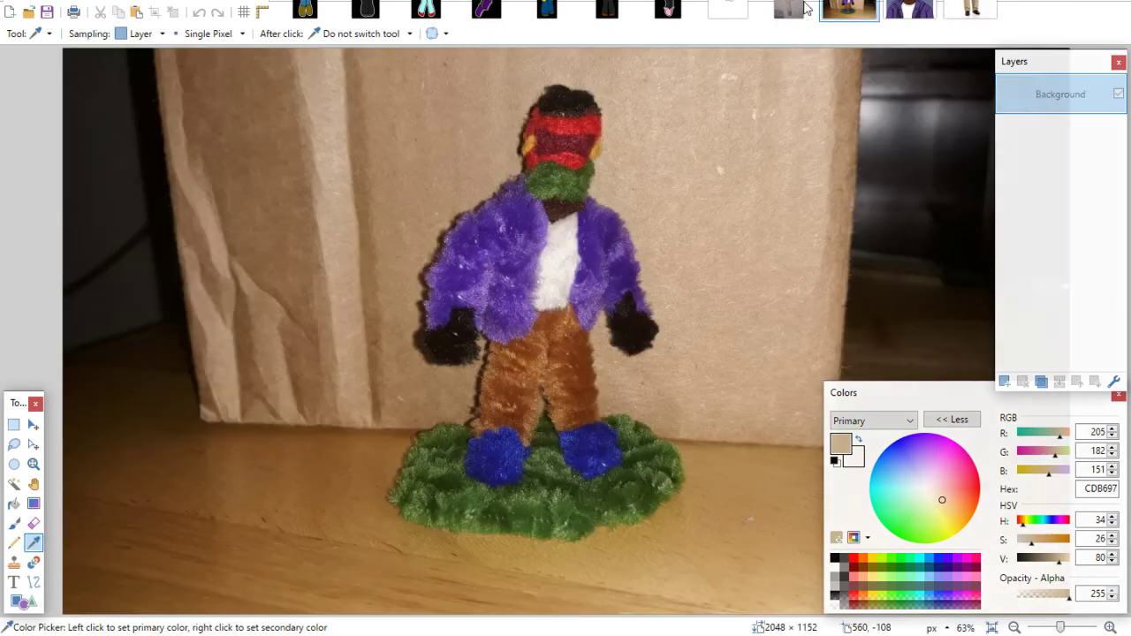
click(745, 7)
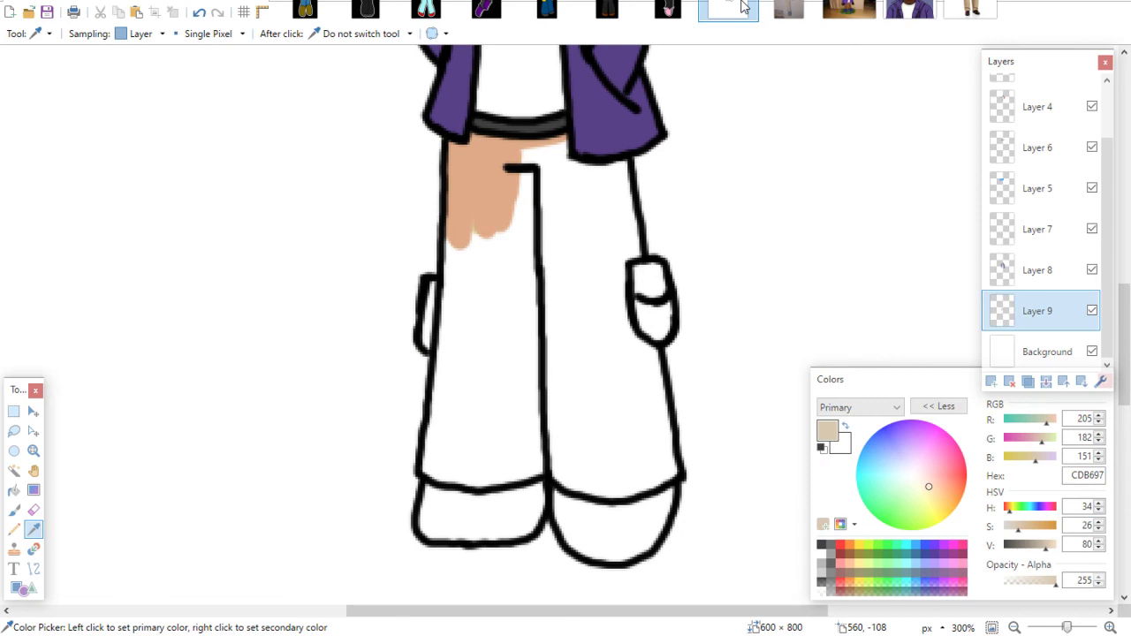
With a 9-pixel Paintbrush, paint the sampled khaki over the tan strokes on the trousers' waist and upper legs
click(13, 510)
click(178, 34)
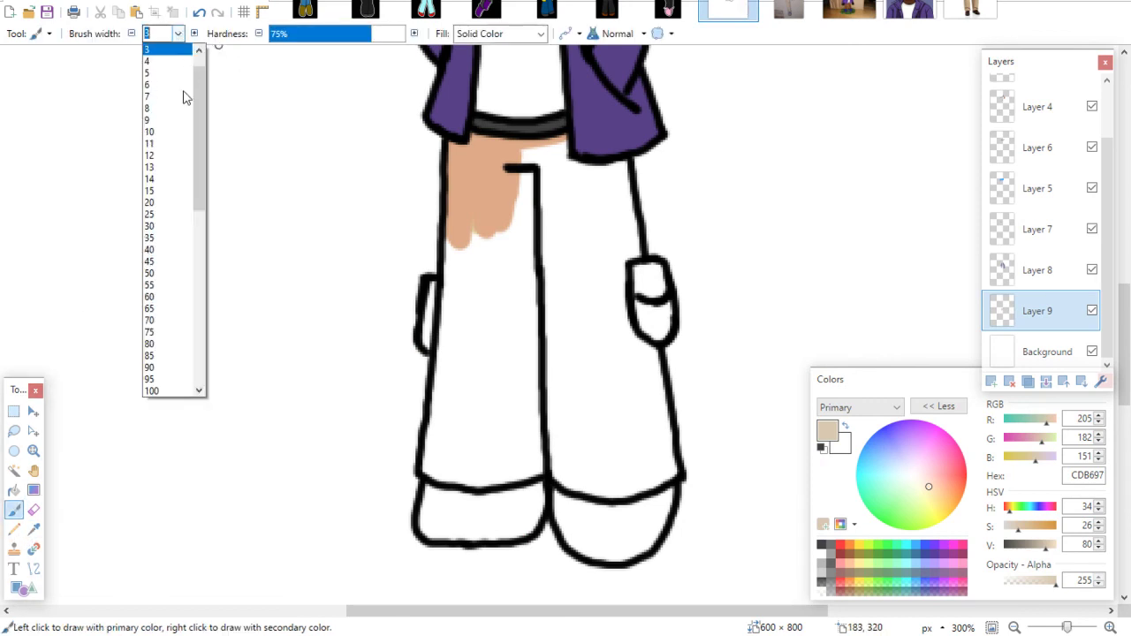
click(162, 121)
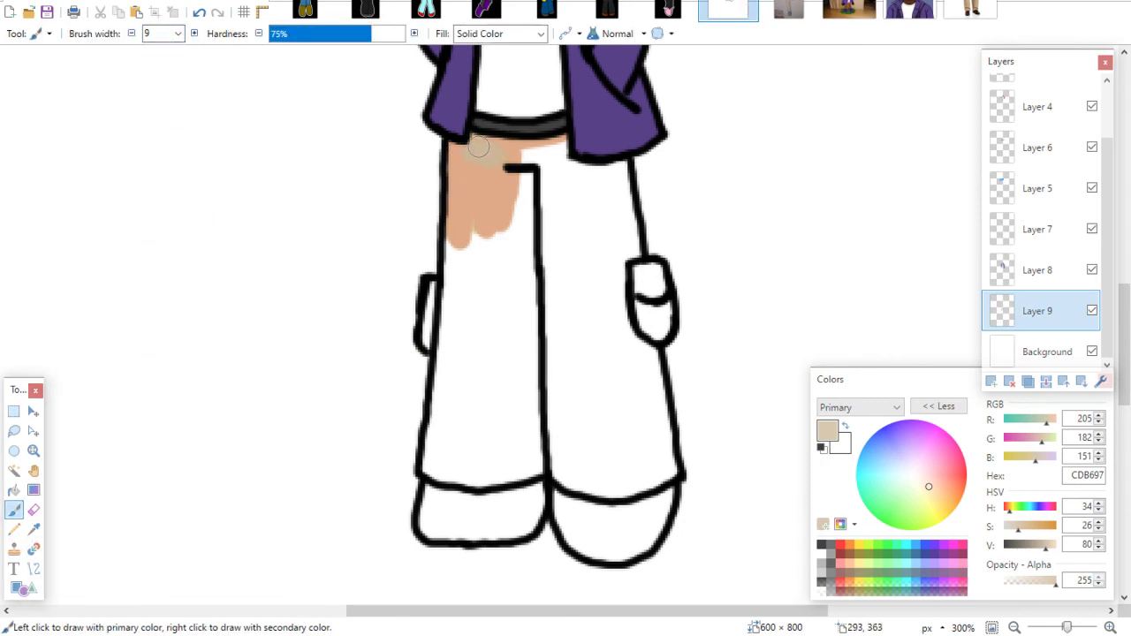
mouse_move(478, 147)
mouse_down()
mouse_move(529, 154)
mouse_move(561, 144)
mouse_up()
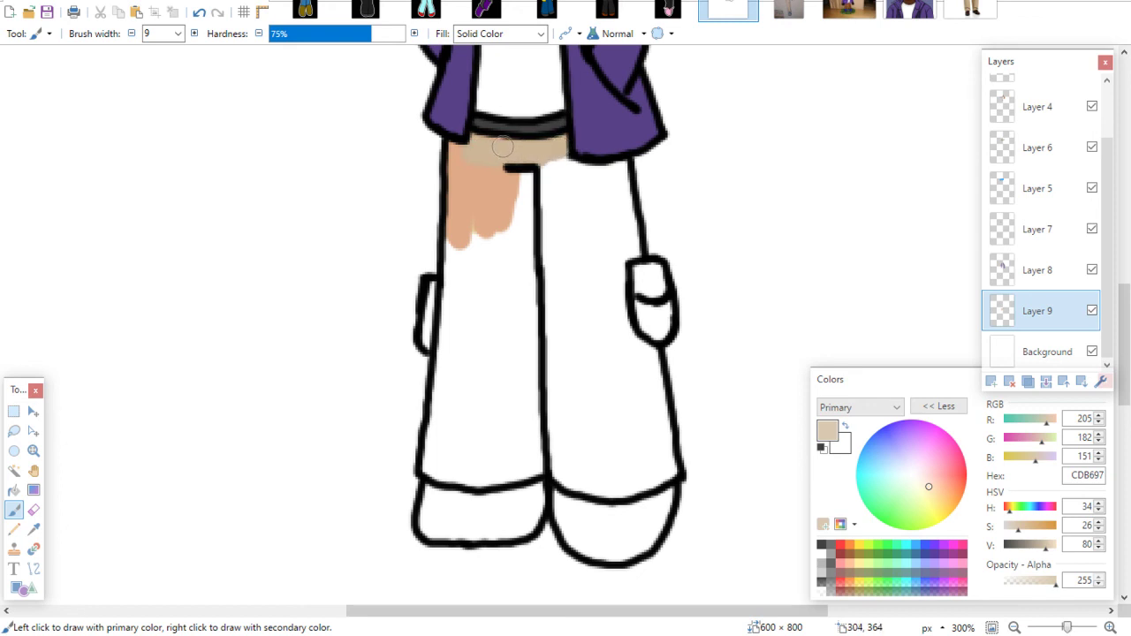
mouse_move(470, 217)
mouse_down()
mouse_move(456, 169)
mouse_move(460, 184)
mouse_move(501, 167)
mouse_move(517, 256)
mouse_move(553, 247)
mouse_move(556, 177)
mouse_up()
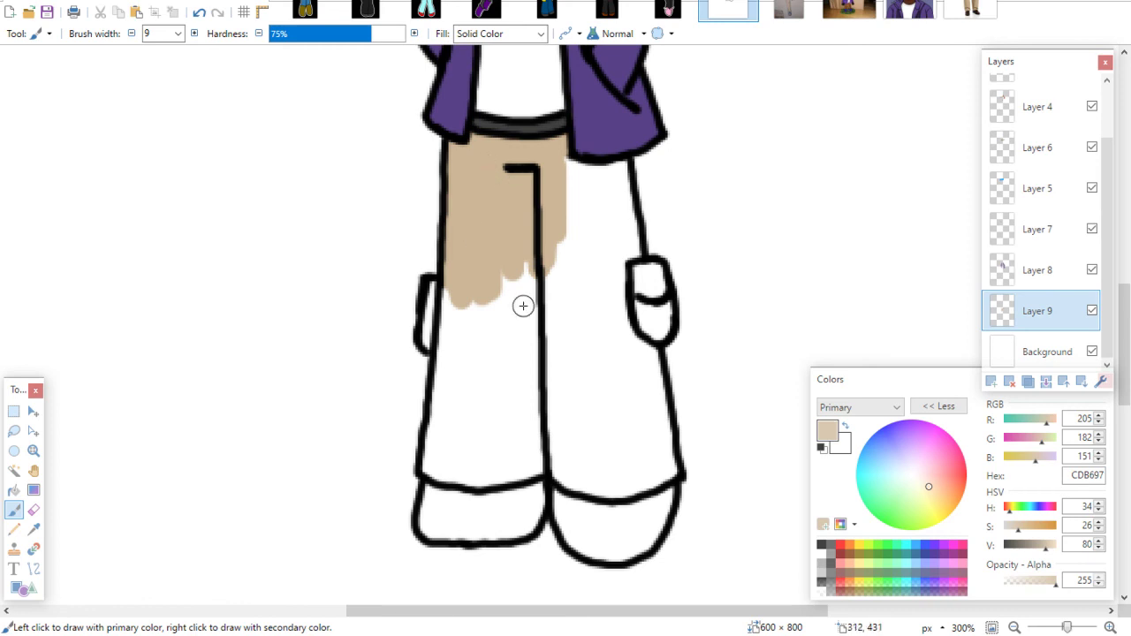
mouse_move(557, 158)
mouse_down()
mouse_move(573, 230)
mouse_move(599, 184)
mouse_move(609, 177)
mouse_move(623, 198)
mouse_move(636, 277)
mouse_move(648, 270)
mouse_move(660, 325)
mouse_move(631, 283)
mouse_move(610, 274)
mouse_move(612, 319)
mouse_move(550, 343)
mouse_move(514, 226)
mouse_move(471, 202)
mouse_up()
Paint the rest of both trouser legs and the cargo pockets khaki down to the hems
mouse_move(468, 311)
mouse_down()
mouse_move(449, 349)
mouse_move(430, 347)
mouse_move(433, 293)
mouse_move(461, 300)
mouse_move(497, 384)
mouse_move(533, 328)
mouse_move(578, 400)
mouse_move(655, 370)
mouse_move(662, 461)
mouse_up()
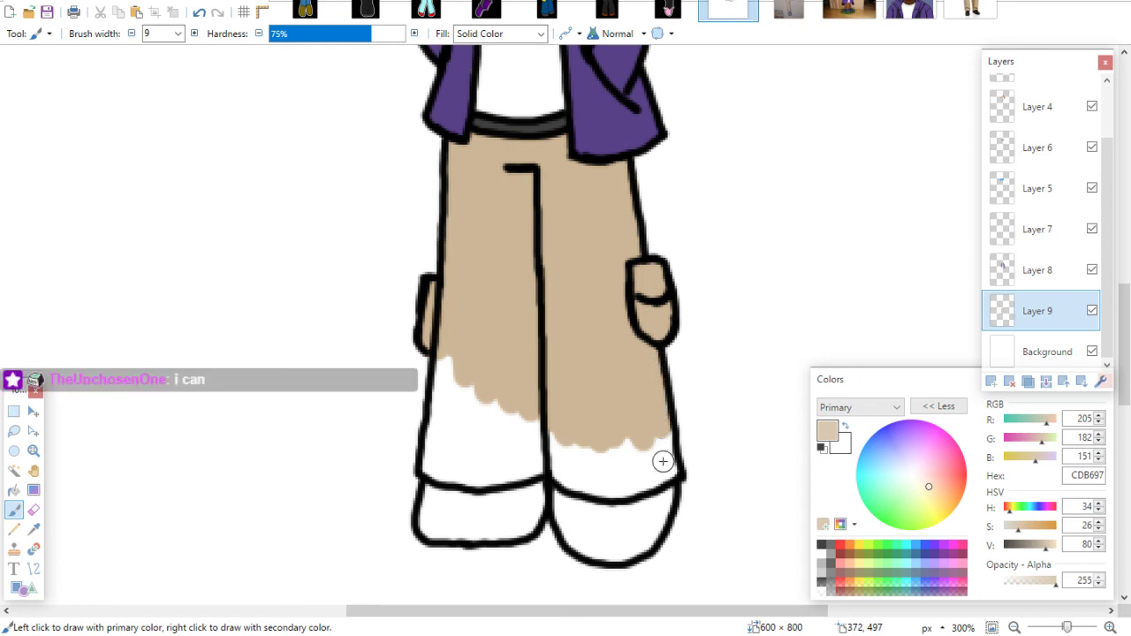
scroll(662, 424, down, 3)
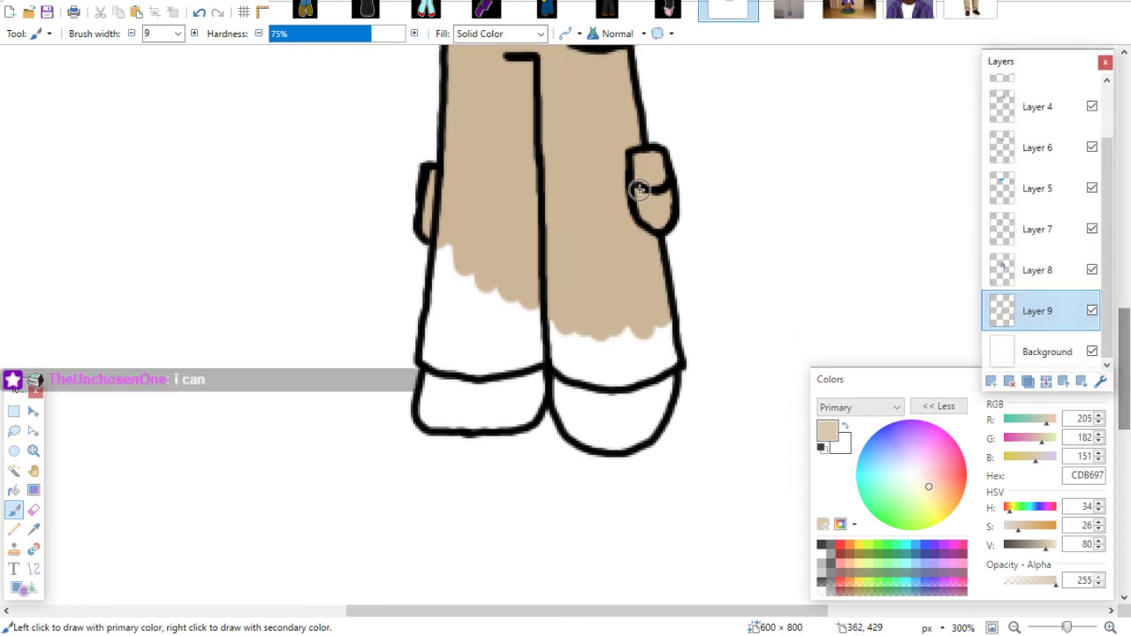
mouse_move(429, 355)
mouse_down()
mouse_move(511, 364)
mouse_move(539, 343)
mouse_move(508, 358)
mouse_move(489, 342)
mouse_move(445, 255)
mouse_move(443, 322)
mouse_up()
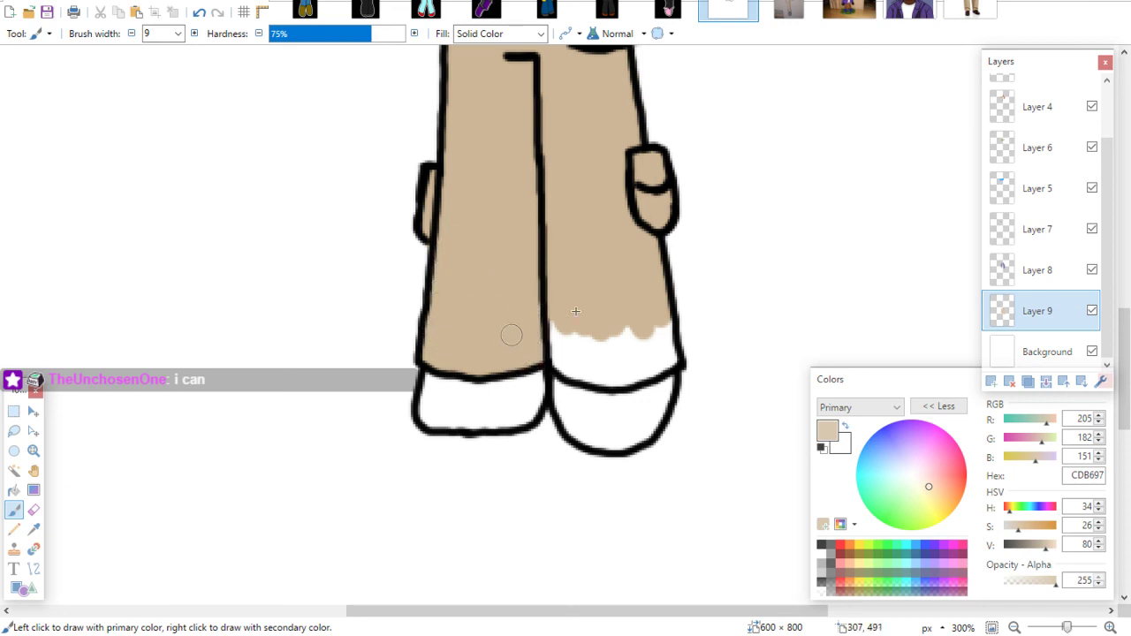
mouse_move(552, 320)
mouse_down()
mouse_move(558, 362)
mouse_move(590, 371)
mouse_move(646, 373)
mouse_move(663, 361)
mouse_move(663, 335)
mouse_move(632, 322)
mouse_move(588, 356)
mouse_up()
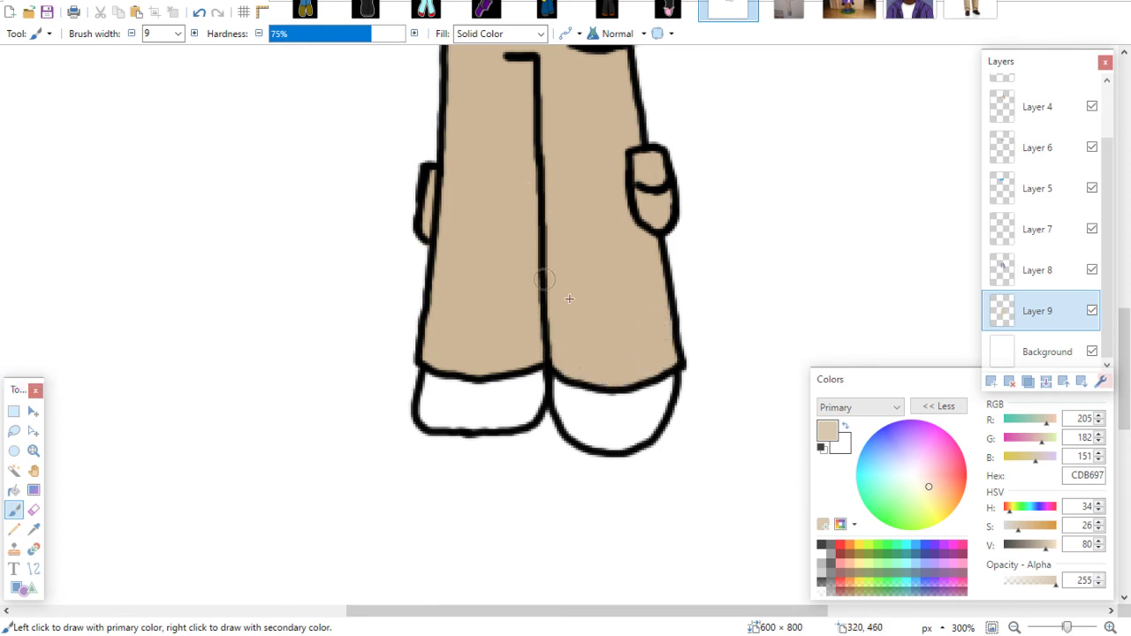
scroll(1122, 336, up, 5)
scroll(1124, 325, down, 3)
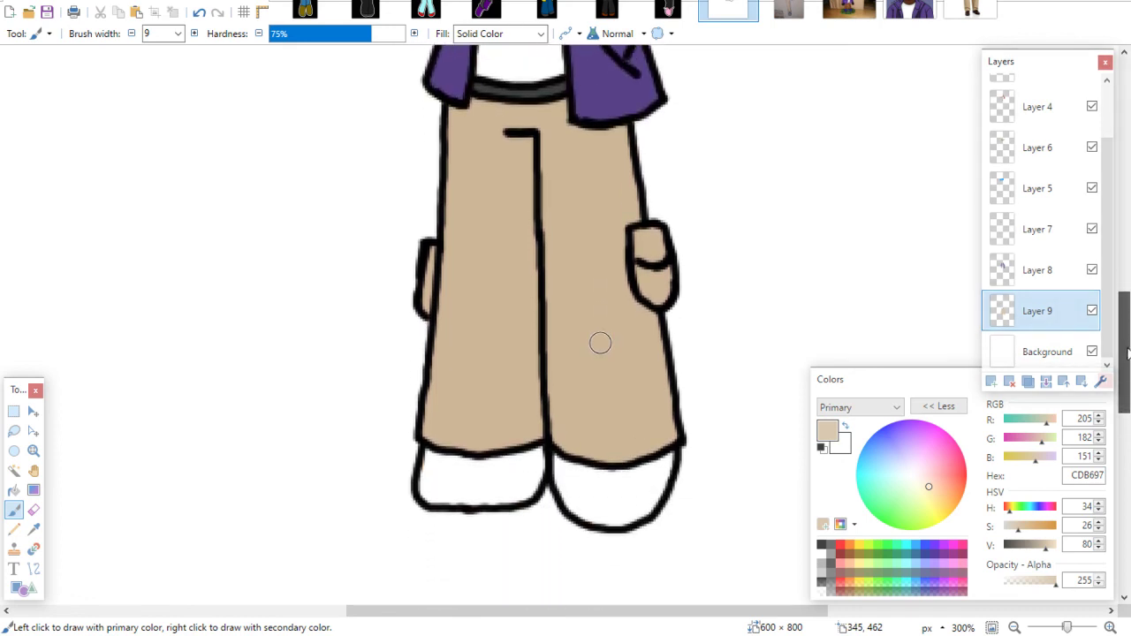
Add a new layer directly below Layer 9 and paint both shoes bright blue, hex 0026FF
click(853, 9)
click(728, 9)
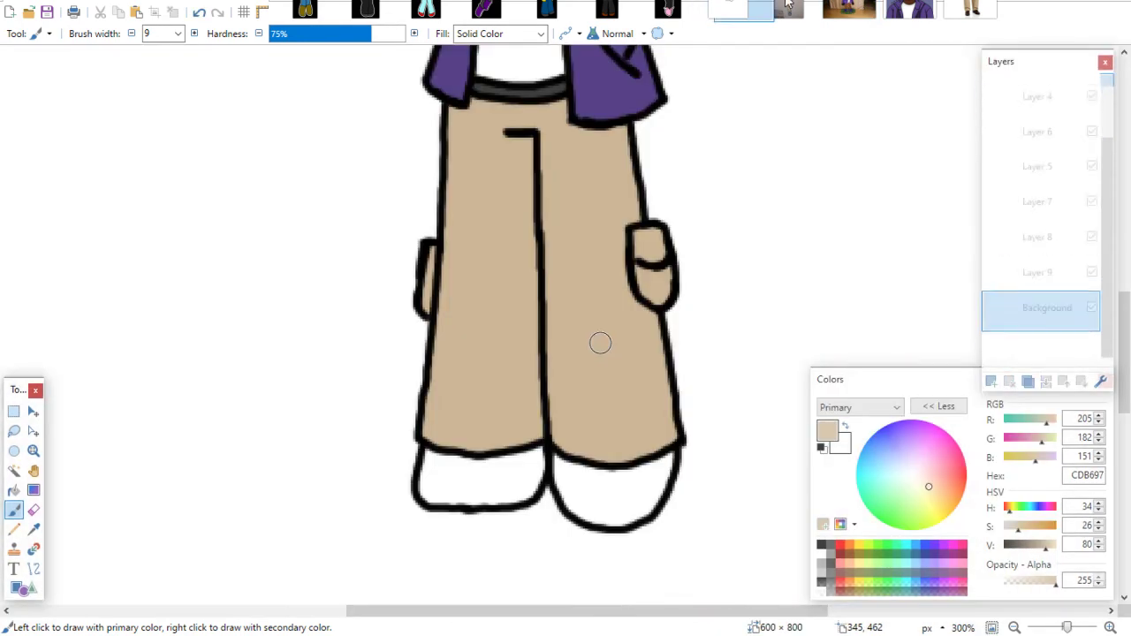
scroll(1123, 354, down, 2)
click(923, 546)
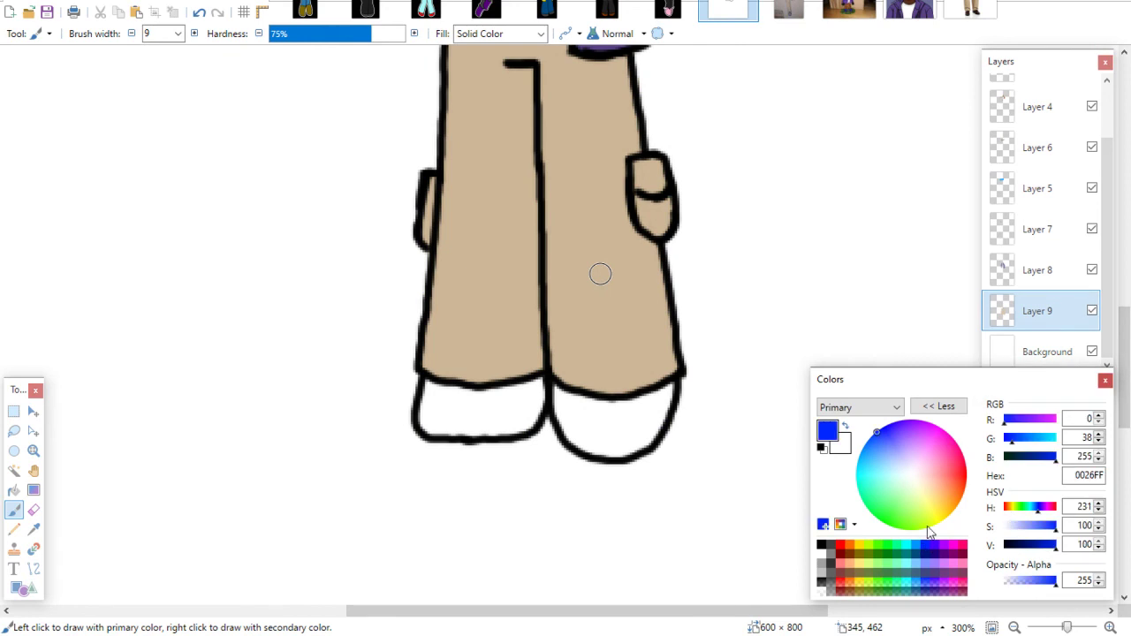
click(990, 382)
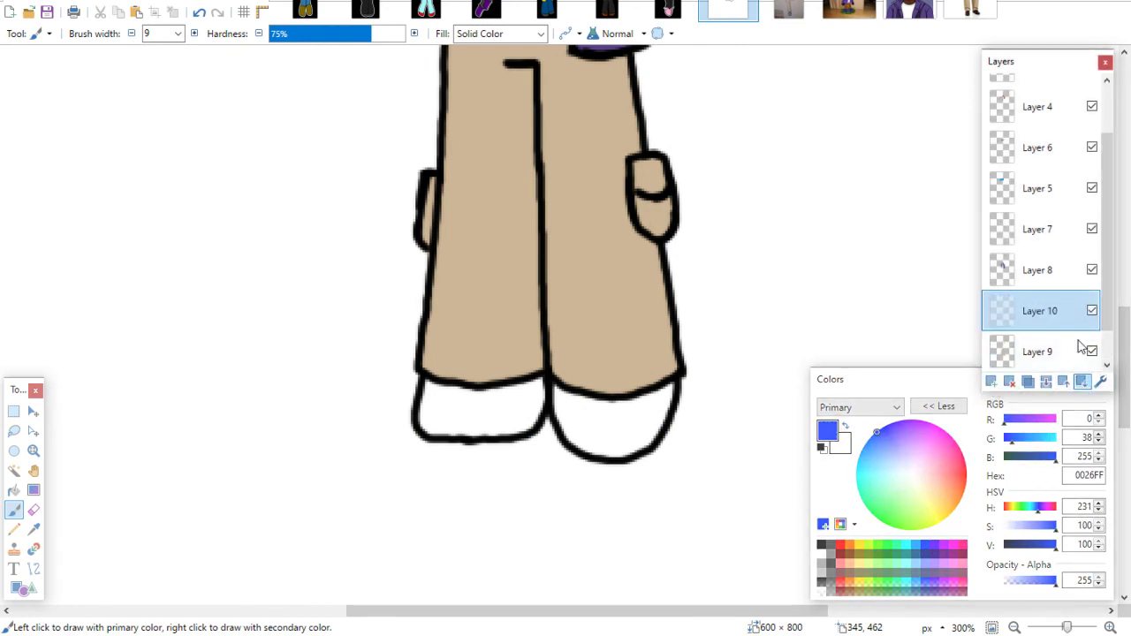
click(1081, 381)
mouse_move(444, 398)
mouse_down()
mouse_move(432, 416)
mouse_move(439, 376)
mouse_move(428, 415)
mouse_move(501, 427)
mouse_move(531, 419)
mouse_move(539, 393)
mouse_move(447, 409)
mouse_move(479, 404)
mouse_up()
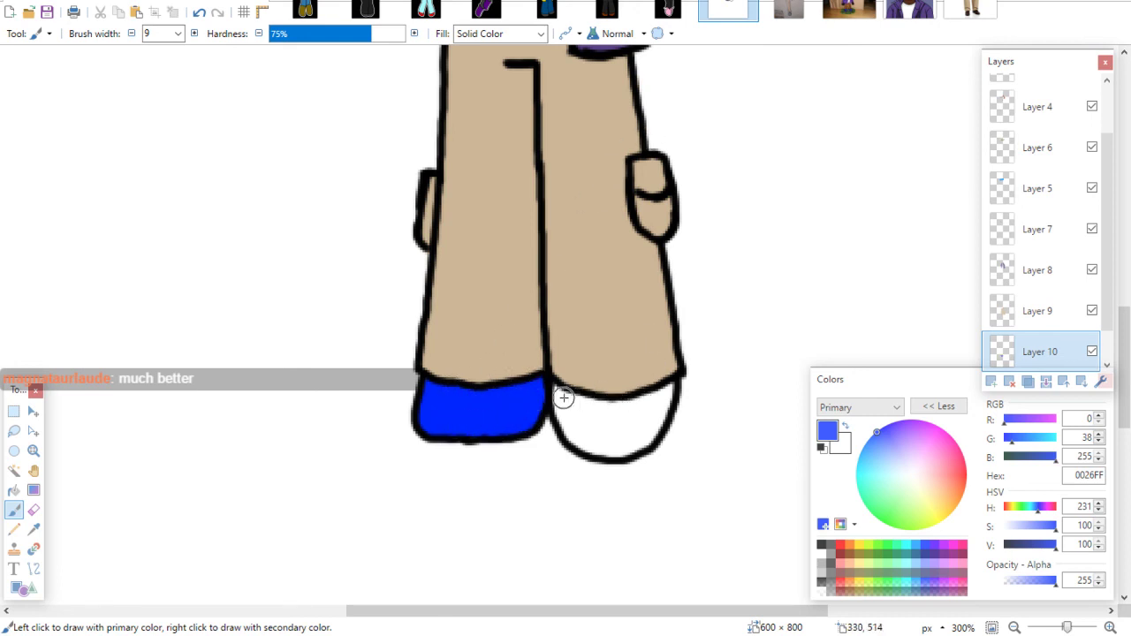
mouse_move(561, 396)
mouse_down()
mouse_move(587, 435)
mouse_move(594, 412)
mouse_move(632, 448)
mouse_move(636, 409)
mouse_move(654, 413)
mouse_move(672, 380)
mouse_up()
click(33, 509)
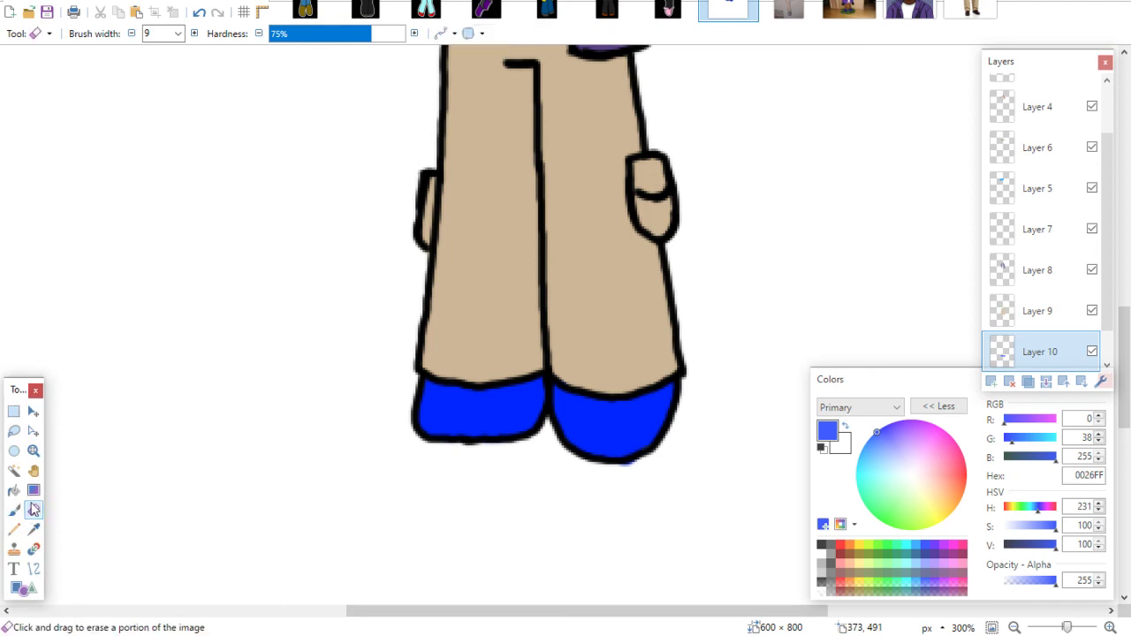
Merge the line art and all colour layers down into Layer 10, keeping only the Background layer separate
click(1015, 627)
click(1014, 627)
click(1110, 628)
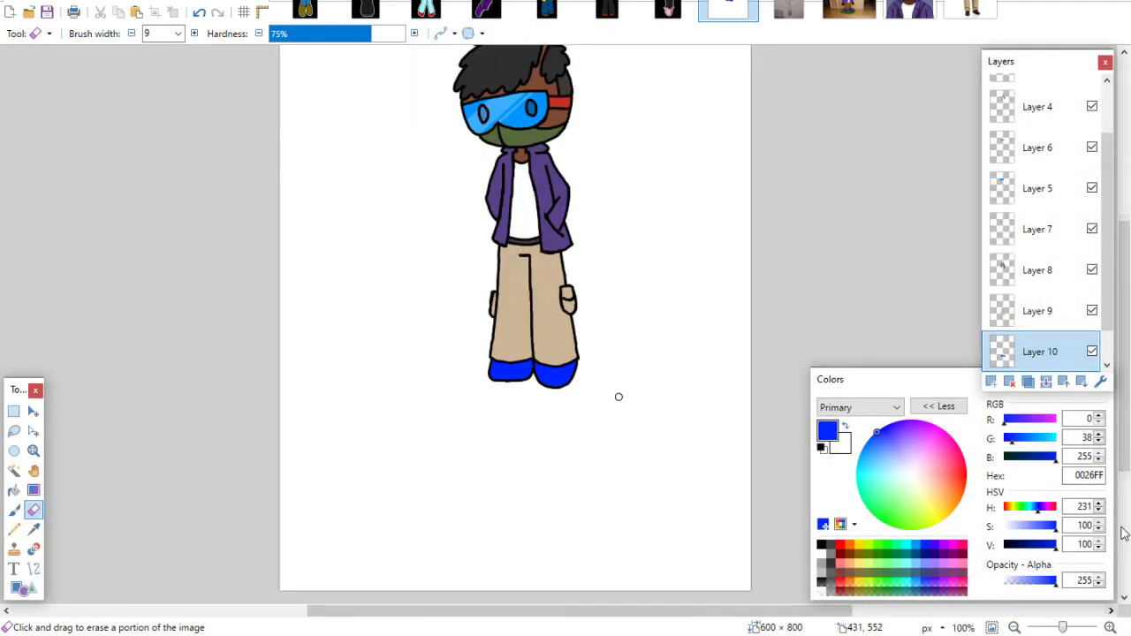
scroll(1122, 353, up, 3)
scroll(1109, 115, up, 3)
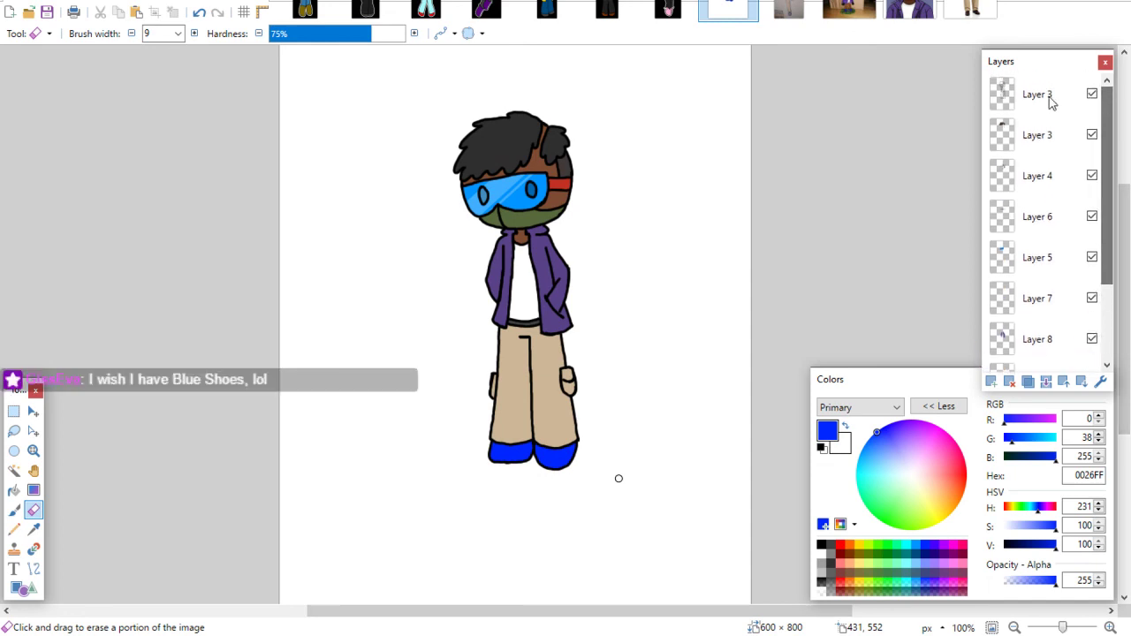
click(1049, 99)
click(1046, 382)
click(1046, 381)
click(1046, 382)
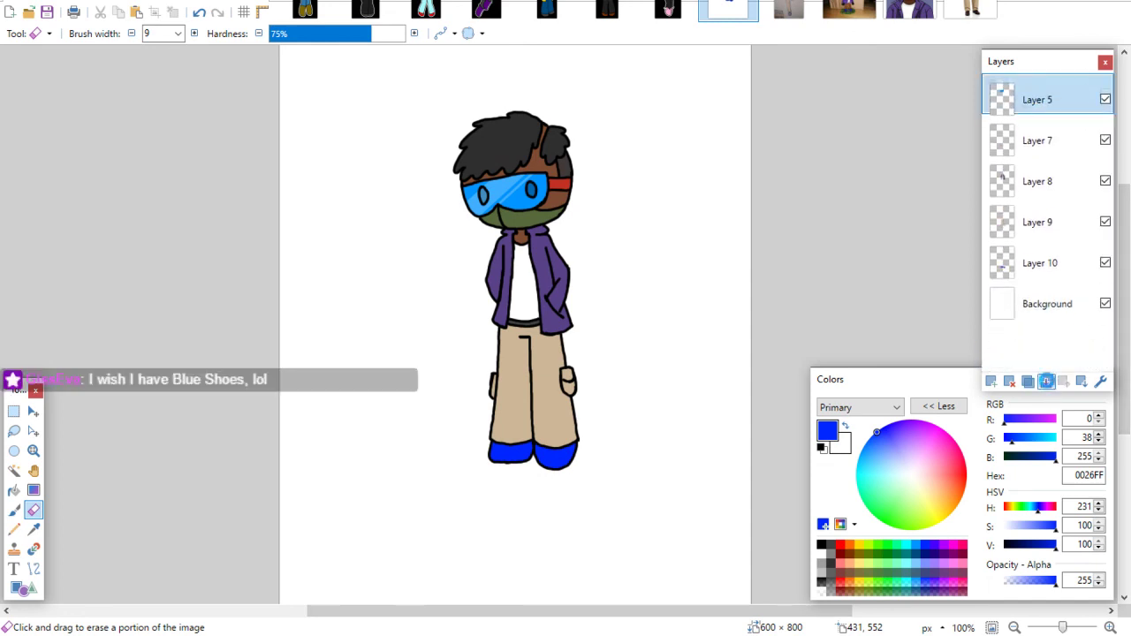
click(1046, 382)
click(1046, 382)
click(1046, 382)
click(1046, 381)
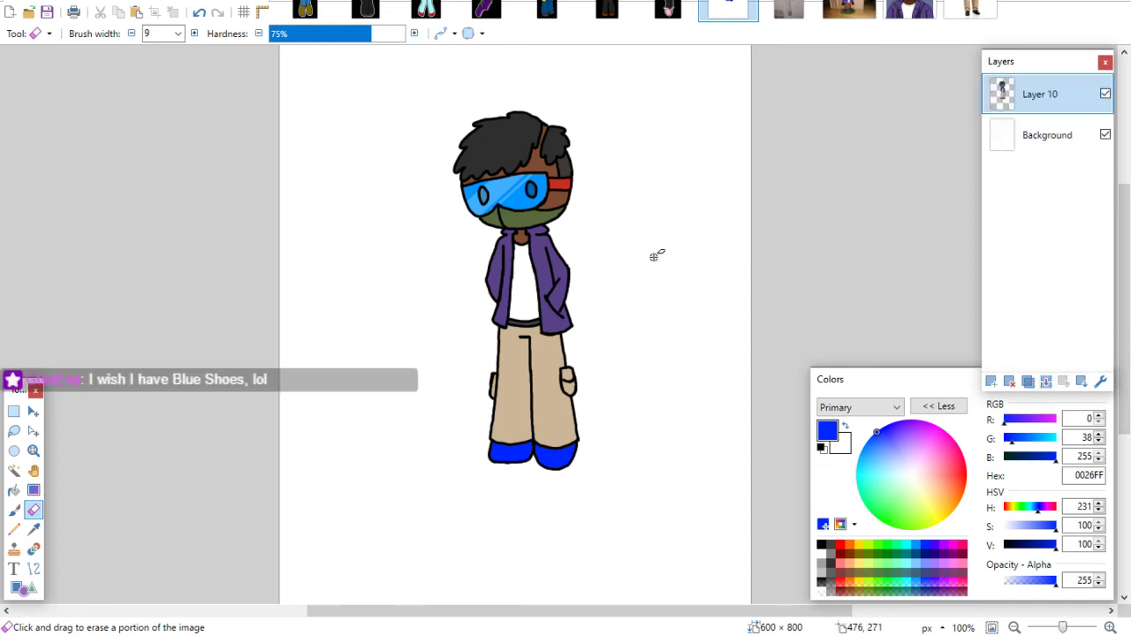
Select the empty area around the character on Layer 10 with the Magic Wand at 50% tolerance and delete it from the Background layer
click(13, 470)
click(430, 372)
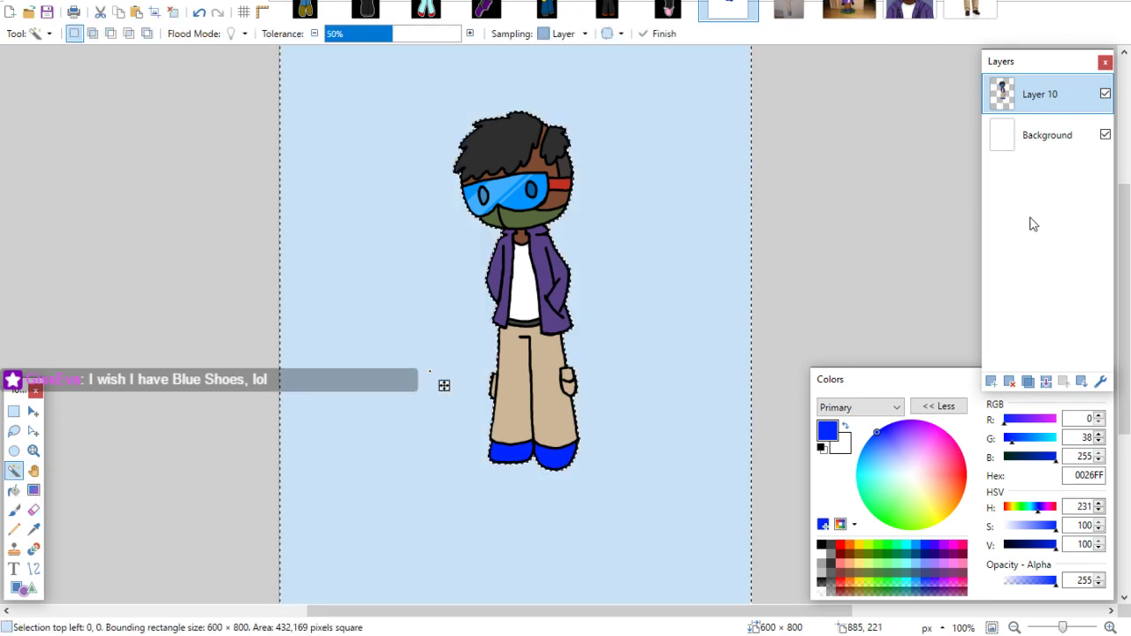
click(1041, 156)
key(Delete)
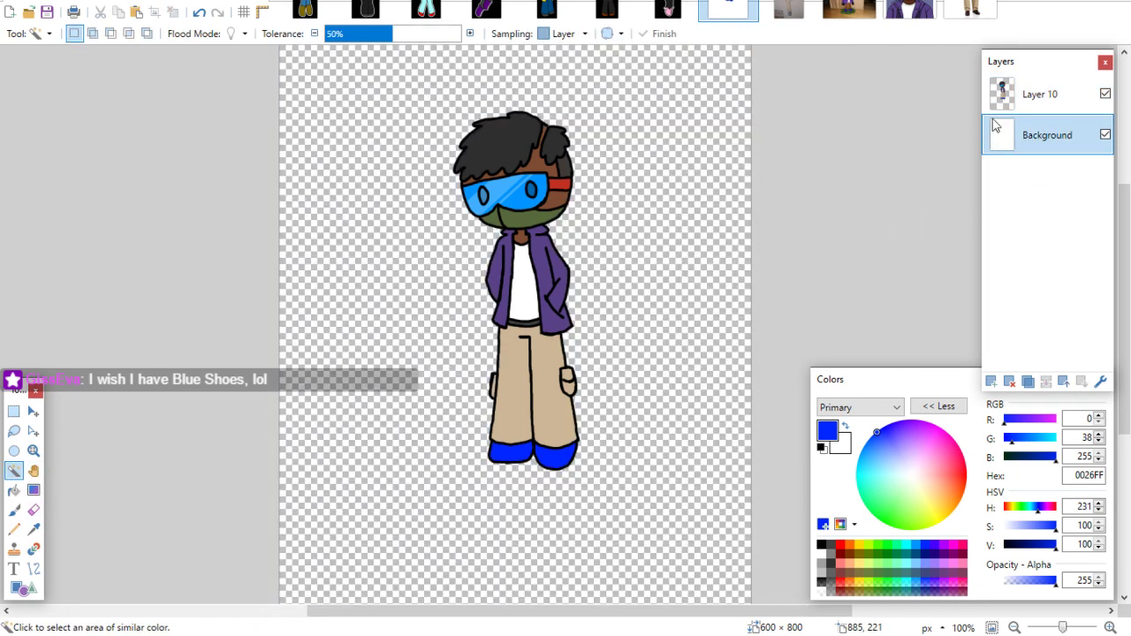
Apply the Median noise effect to the Background layer to smooth the white outline around the character
click(249, 2)
mouse_move(293, 91)
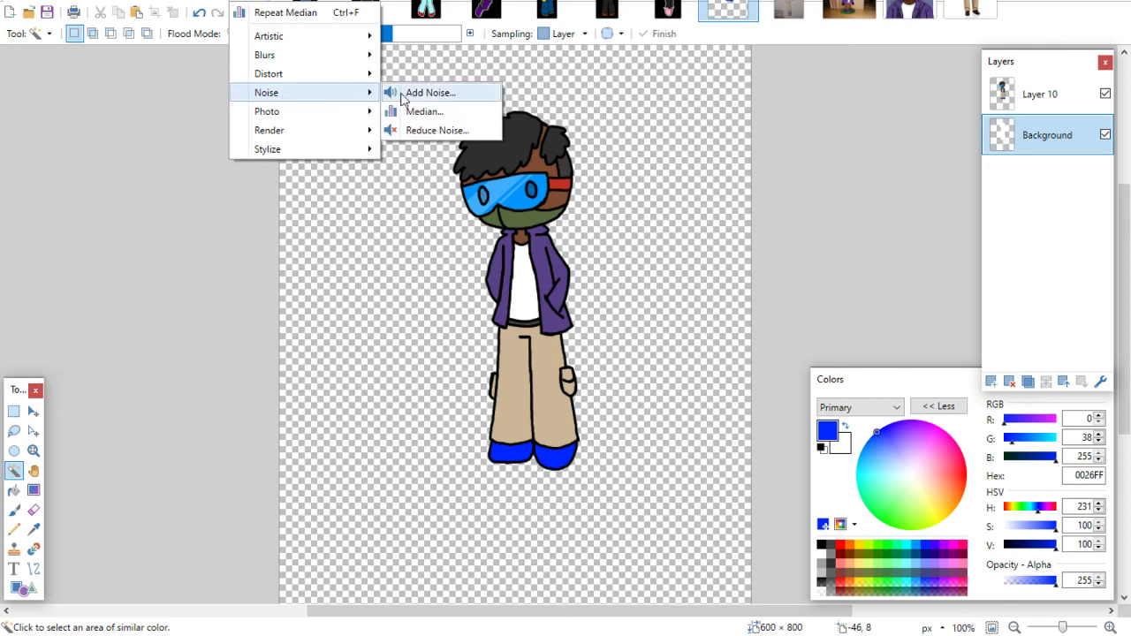
click(409, 103)
click(582, 353)
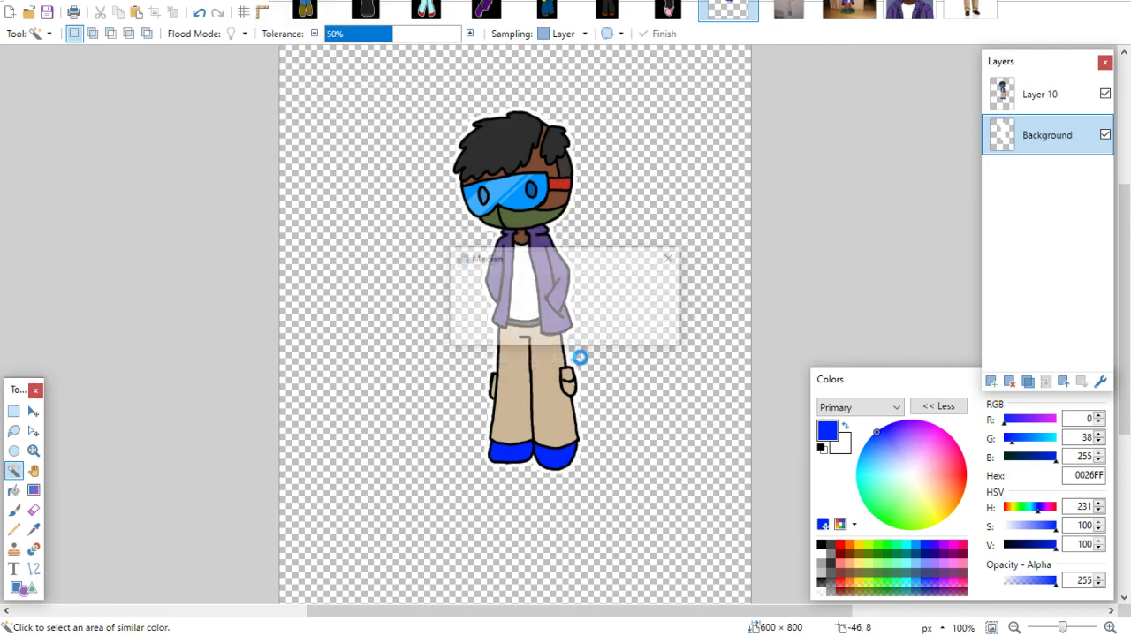
Crop the image to a rectangle of about 211 × 492 pixels around the character and merge Layer 10 into the Background
click(14, 411)
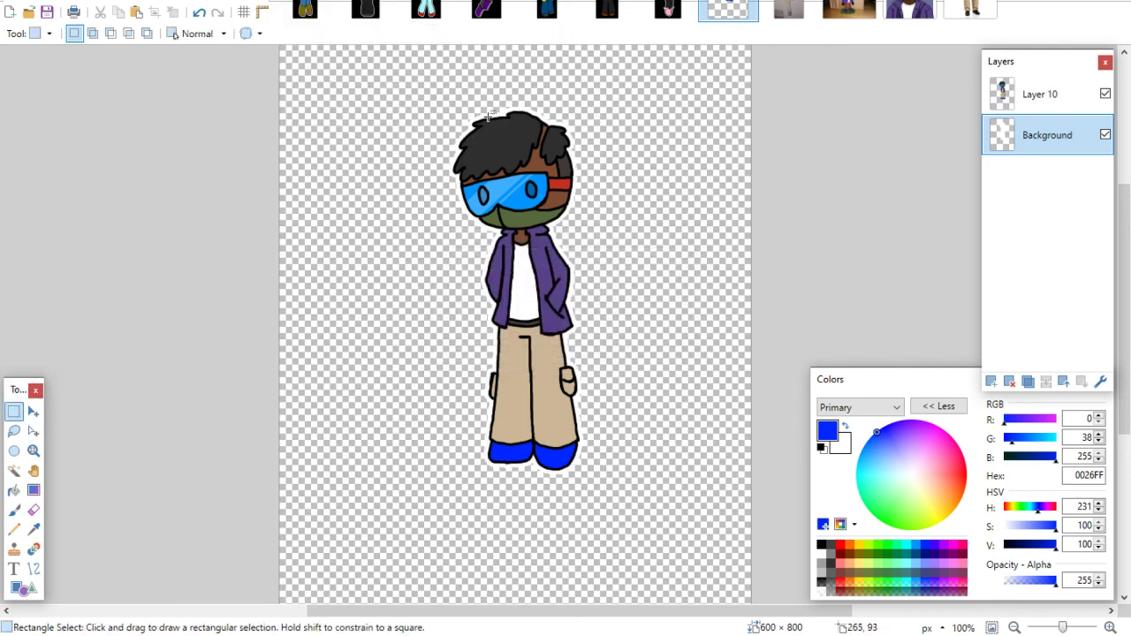
drag(444, 100, 579, 485)
click(108, 2)
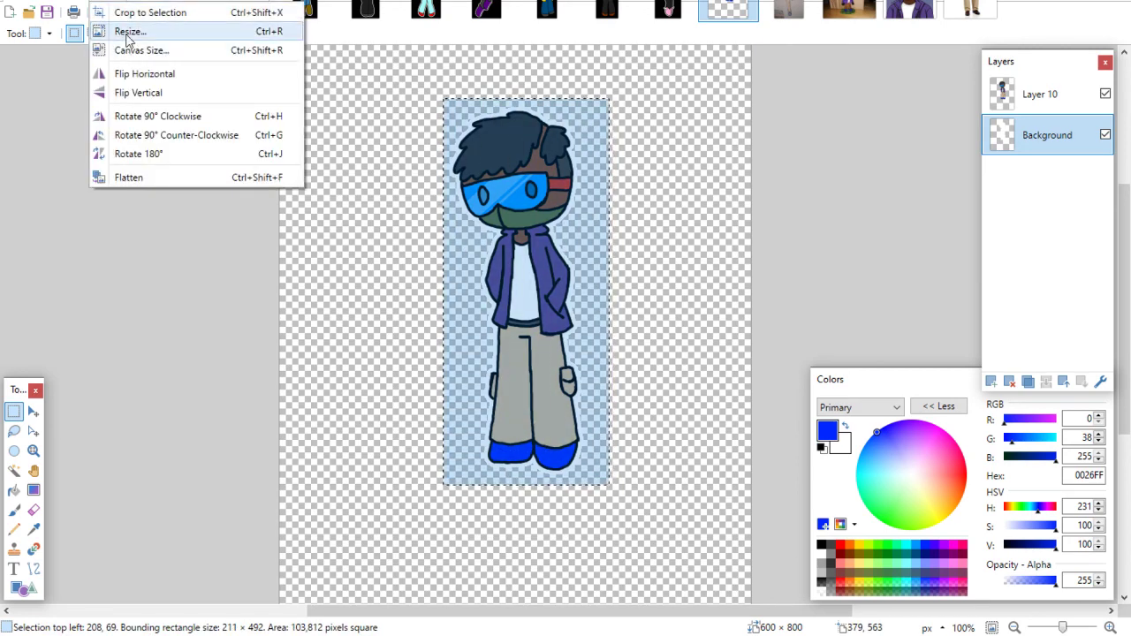
click(135, 15)
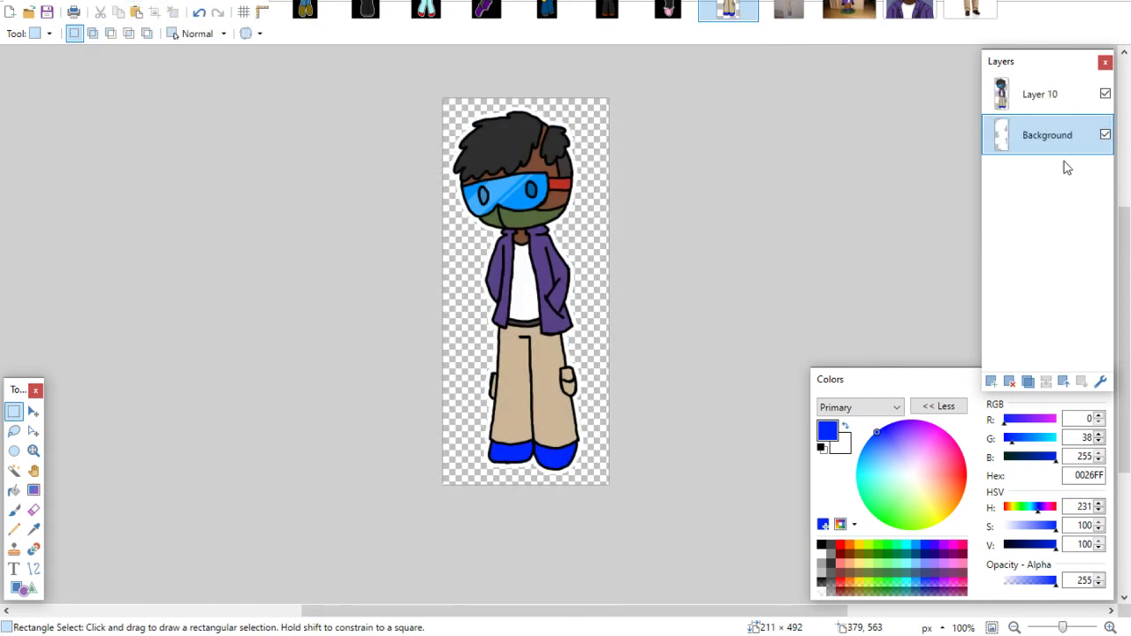
click(1029, 92)
click(1046, 381)
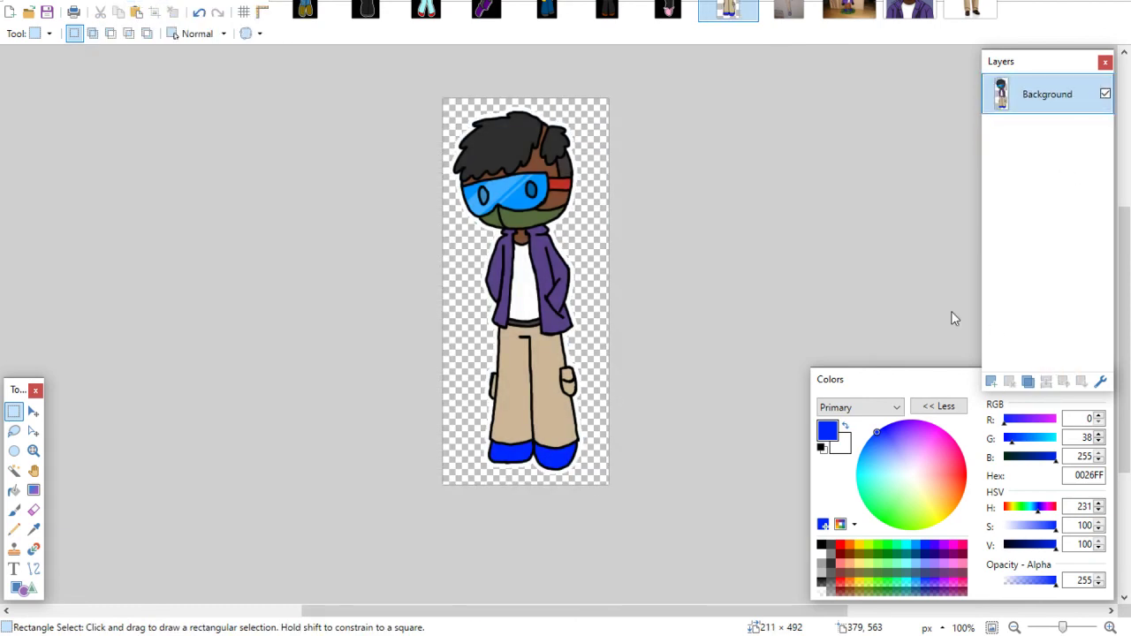
Save the image to the Desktop as a PNG named "dragonknights character", with auto-detected bit depth
click(18, 4)
click(55, 108)
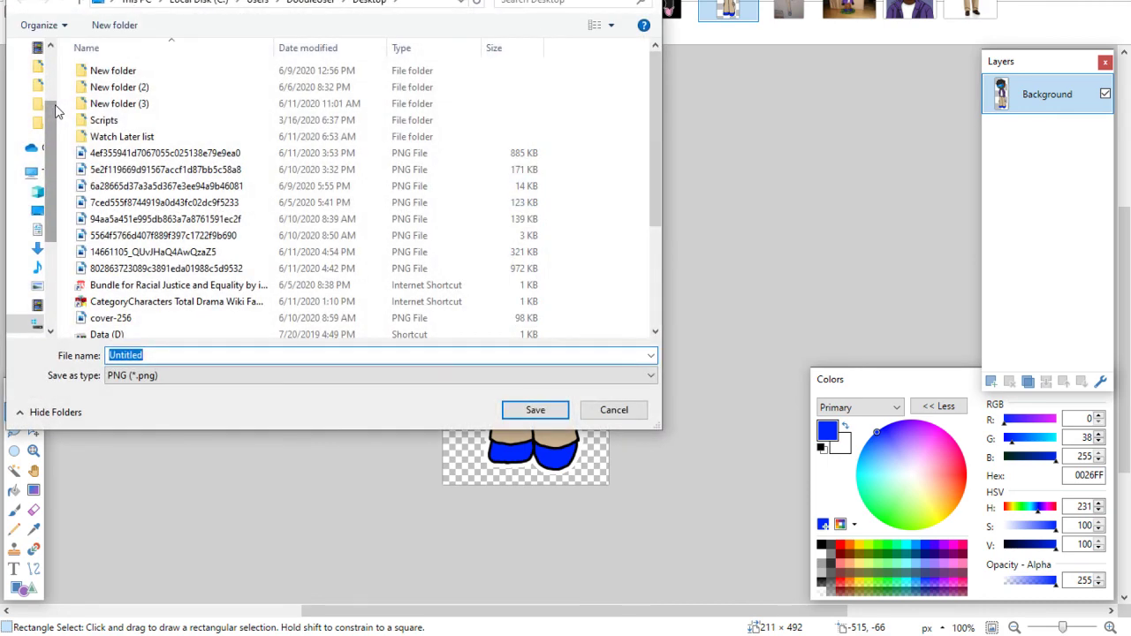
text(dragonknights character)
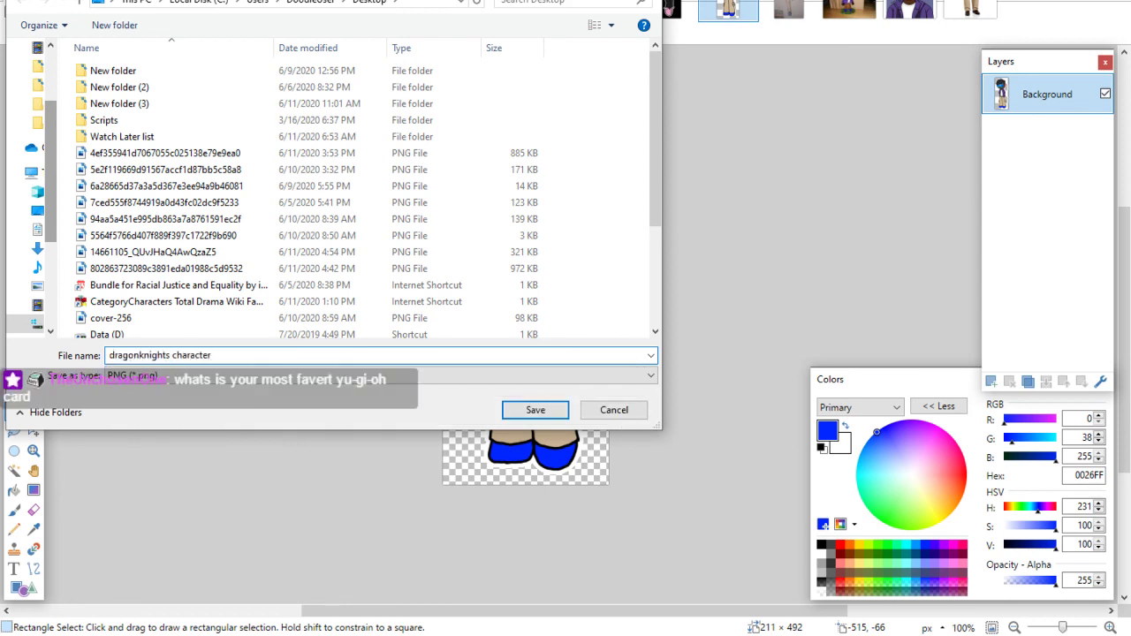
click(536, 409)
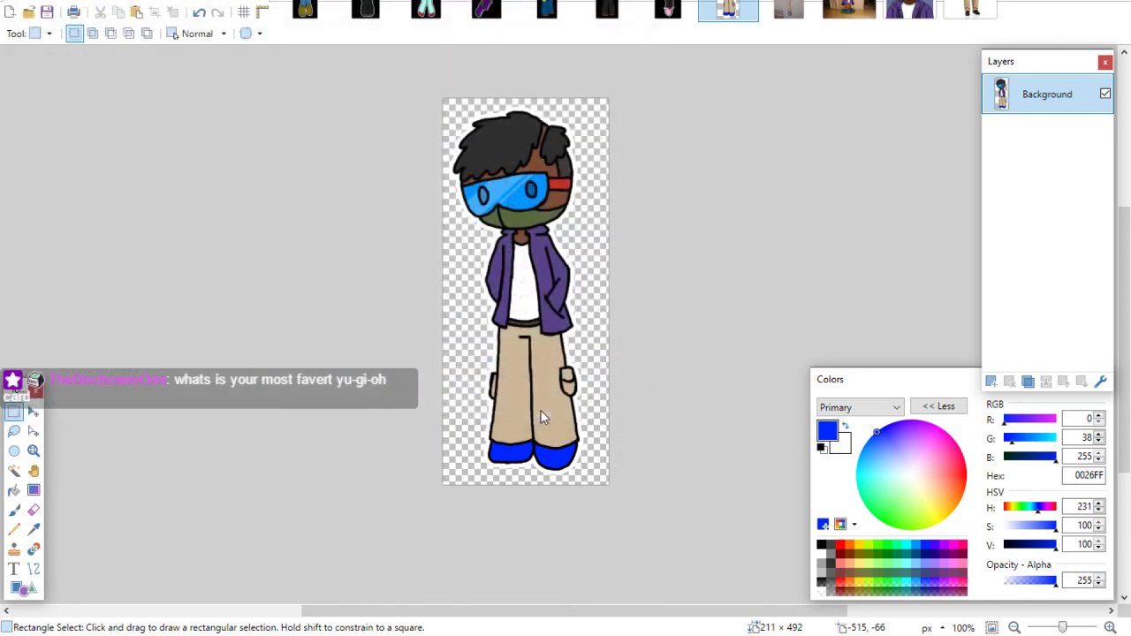
click(590, 513)
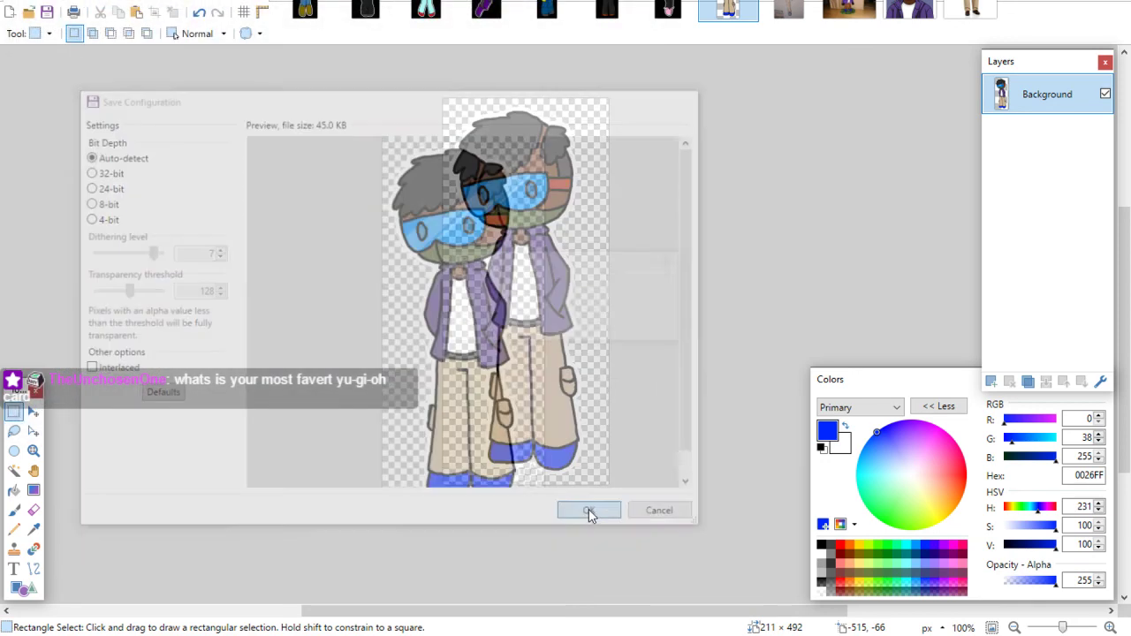